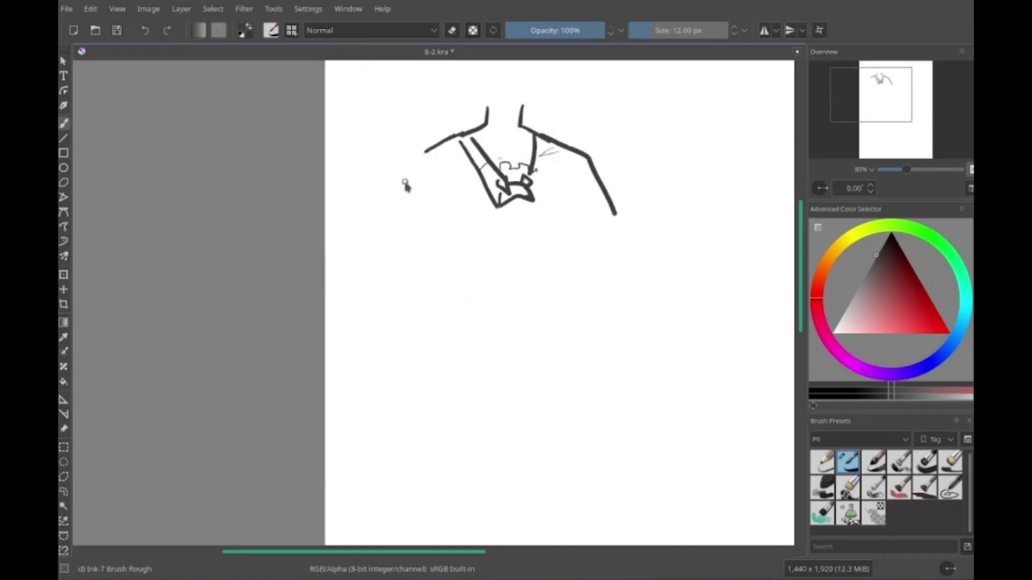
Step: Draw the coat's two sleeves and the long front opening edges running down from the shoulders
{"action": "left_click_drag", "start_coordinate": [405, 180], "coordinate": [398, 403]}
{"action": "mouse_move", "coordinate": [480, 215]}
{"action": "left_mouse_down"}
{"action": "mouse_move", "coordinate": [489, 392]}
{"action": "mouse_move", "coordinate": [458, 373]}
{"action": "left_mouse_up"}
{"action": "key", "text": "ctrl+z"}
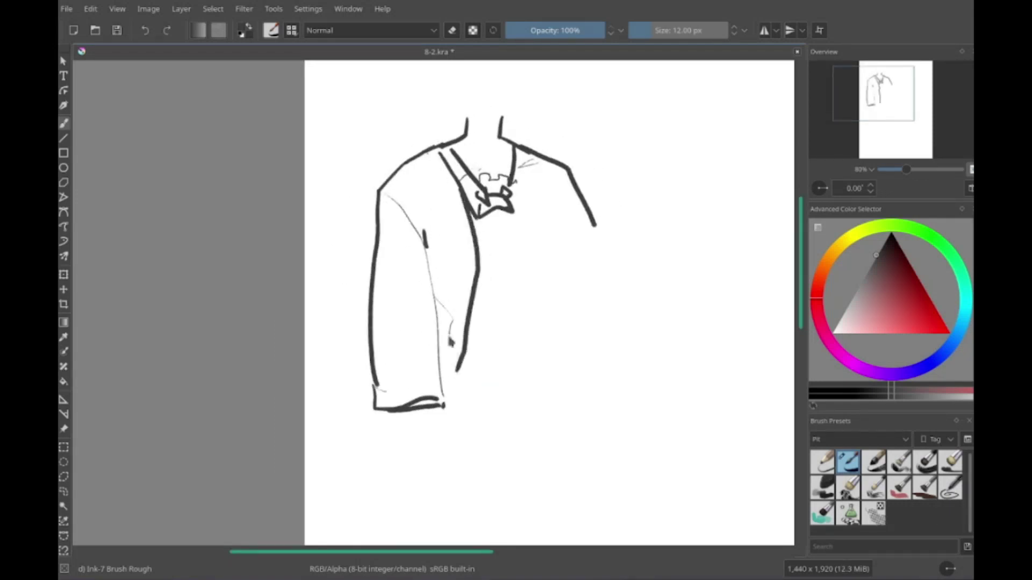
{"action": "left_click_drag", "start_coordinate": [487, 156], "coordinate": [503, 379]}
{"action": "left_click_drag", "start_coordinate": [565, 229], "coordinate": [587, 379]}
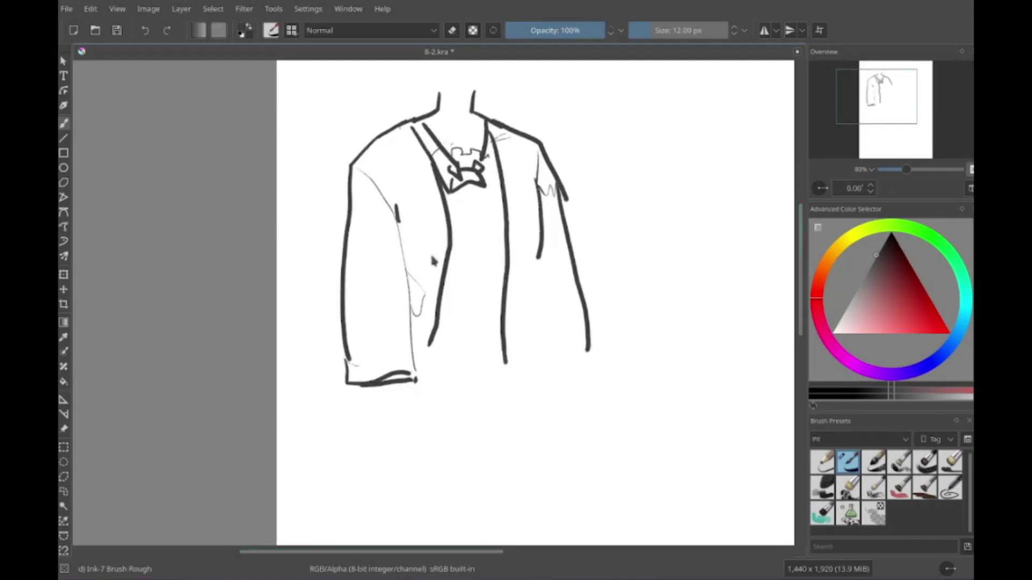
Step: Sketch the gathered blouse with thin vertical folds and a curved lower edge between the coat fronts
{"action": "mouse_move", "coordinate": [488, 228]}
{"action": "left_mouse_down"}
{"action": "mouse_move", "coordinate": [446, 280]}
{"action": "mouse_move", "coordinate": [463, 293]}
{"action": "mouse_move", "coordinate": [473, 277]}
{"action": "left_mouse_up"}
{"action": "left_click_drag", "start_coordinate": [454, 215], "coordinate": [446, 266]}
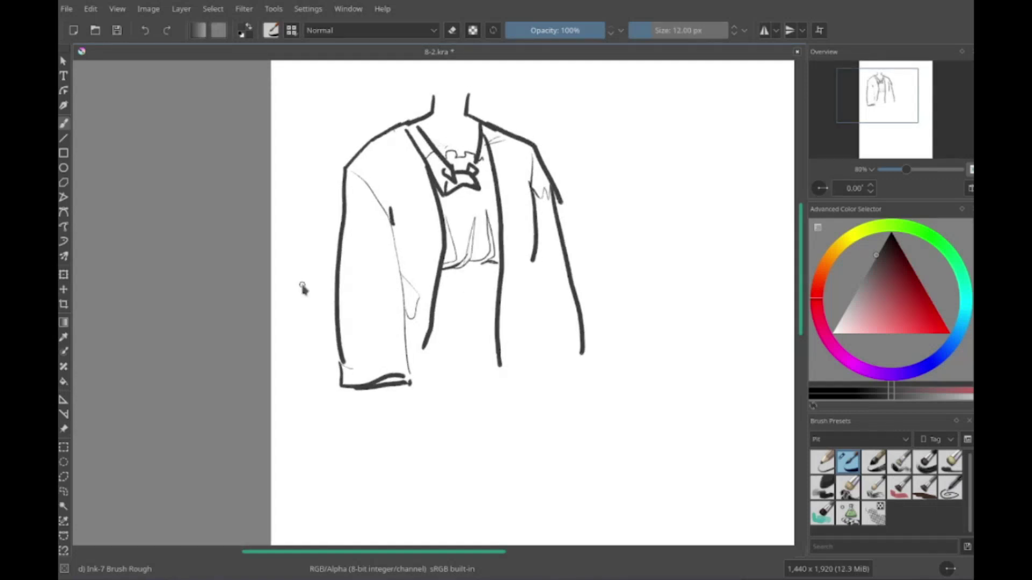
{"action": "left_click_drag", "start_coordinate": [519, 248], "coordinate": [514, 286]}
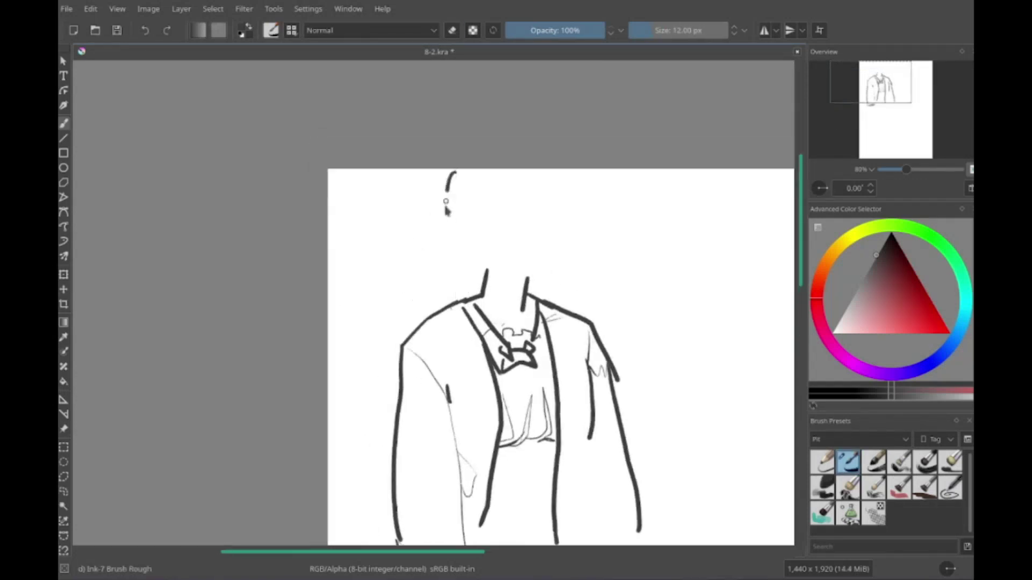
Step: Draw the figure's jaw above the neck and the long hair falling on both sides of the head
{"action": "key", "text": "ctrl+z"}
{"action": "mouse_move", "coordinate": [454, 169]}
{"action": "left_mouse_down"}
{"action": "mouse_move", "coordinate": [436, 298]}
{"action": "mouse_move", "coordinate": [458, 295]}
{"action": "left_mouse_up"}
{"action": "mouse_move", "coordinate": [583, 195]}
{"action": "left_mouse_down"}
{"action": "mouse_move", "coordinate": [589, 262]}
{"action": "mouse_move", "coordinate": [546, 280]}
{"action": "left_mouse_up"}
{"action": "key", "text": "ctrl+z"}
{"action": "key", "text": "ctrl+z"}
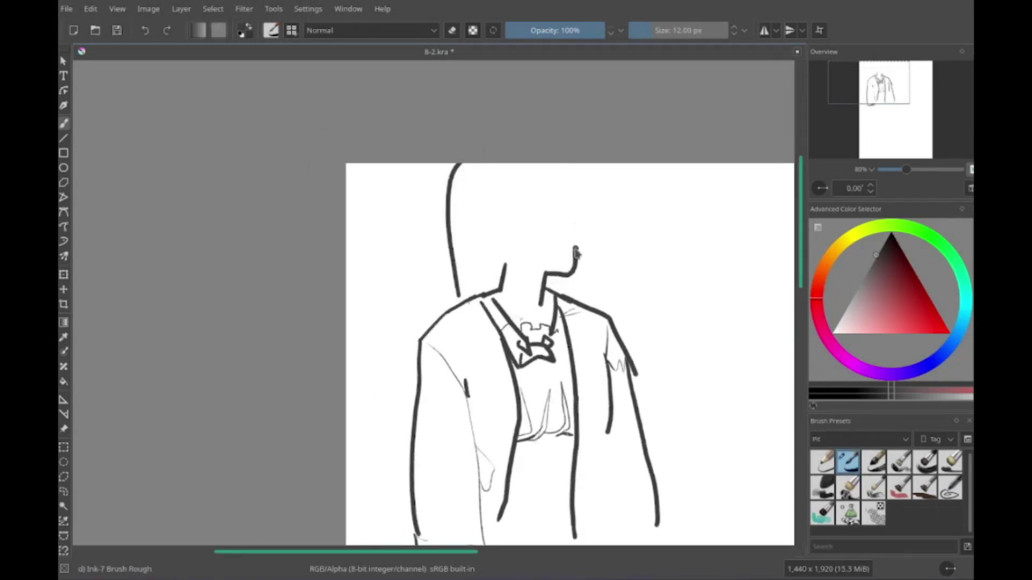
{"action": "mouse_move", "coordinate": [554, 164]}
{"action": "left_mouse_down"}
{"action": "mouse_move", "coordinate": [581, 203]}
{"action": "mouse_move", "coordinate": [576, 303]}
{"action": "left_mouse_up"}
{"action": "left_click_drag", "start_coordinate": [458, 166], "coordinate": [457, 288]}
{"action": "left_click_drag", "start_coordinate": [574, 247], "coordinate": [546, 275]}
Step: Draw the face's nose, straight mouth, both eyes and the parted fringe
{"action": "mouse_move", "coordinate": [537, 240]}
{"action": "left_mouse_down"}
{"action": "mouse_move", "coordinate": [571, 240]}
{"action": "mouse_move", "coordinate": [539, 239]}
{"action": "left_mouse_up"}
{"action": "key", "text": "ctrl+z"}
{"action": "left_click_drag", "start_coordinate": [506, 260], "coordinate": [536, 255]}
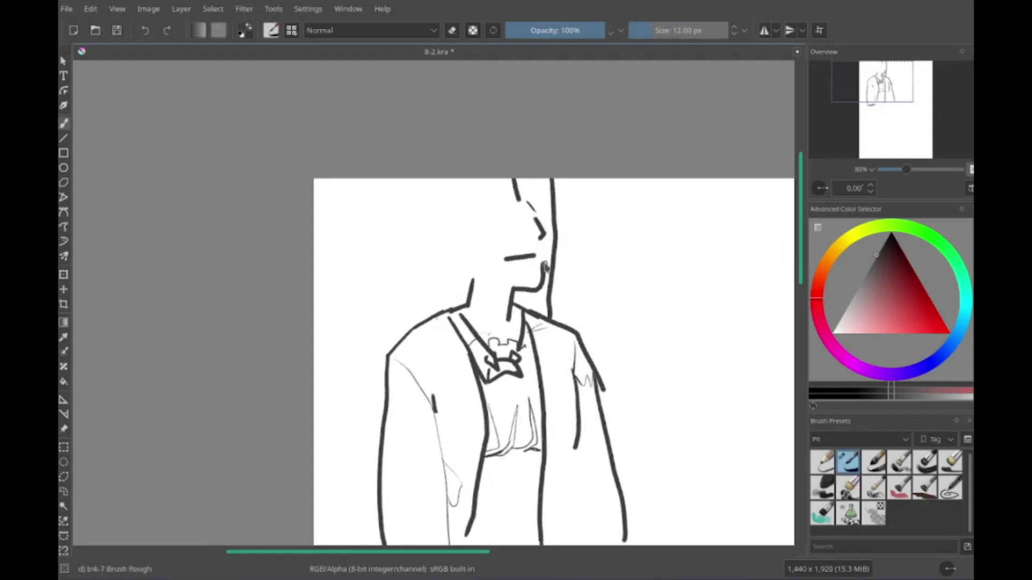
{"action": "left_click_drag", "start_coordinate": [455, 168], "coordinate": [424, 201]}
{"action": "left_click_drag", "start_coordinate": [438, 199], "coordinate": [436, 201]}
{"action": "left_click_drag", "start_coordinate": [476, 191], "coordinate": [489, 203]}
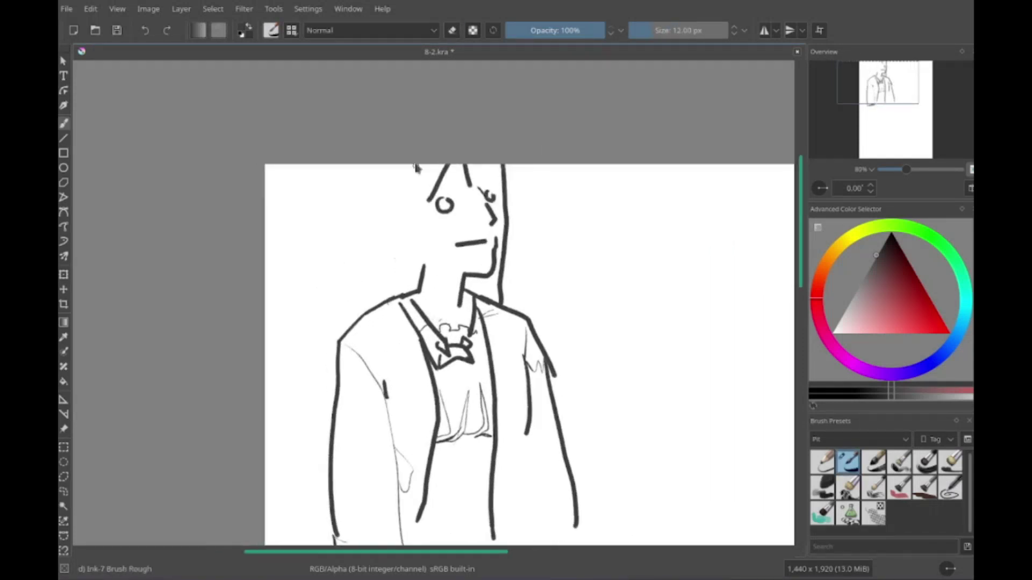
Step: Draw the hair on the near side of the head with the ear, pointed side locks and a fringe strand
{"action": "left_click_drag", "start_coordinate": [370, 167], "coordinate": [380, 280]}
{"action": "left_click_drag", "start_coordinate": [392, 220], "coordinate": [433, 266]}
{"action": "left_click_drag", "start_coordinate": [385, 268], "coordinate": [371, 307]}
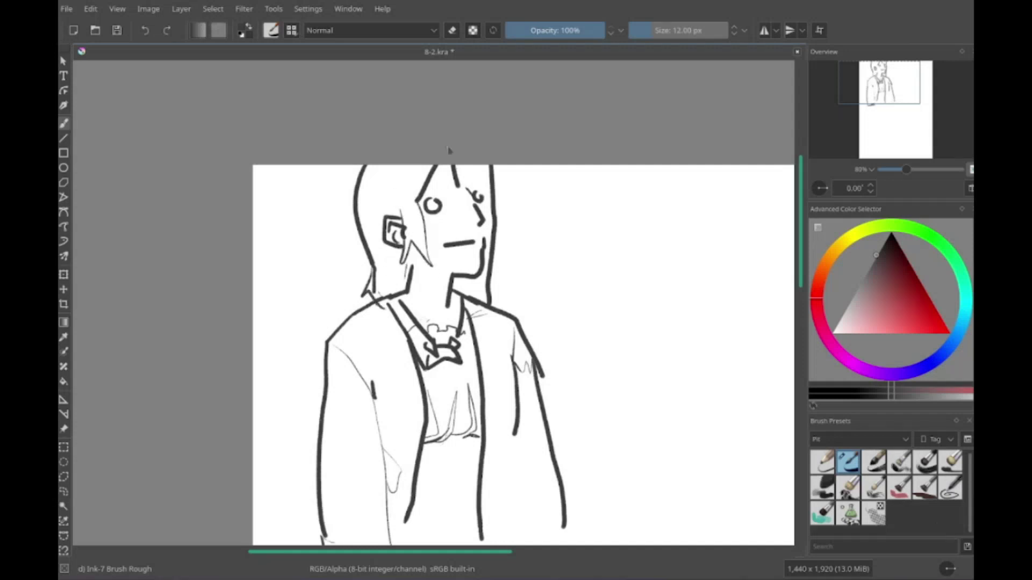
{"action": "left_click_drag", "start_coordinate": [457, 165], "coordinate": [477, 195]}
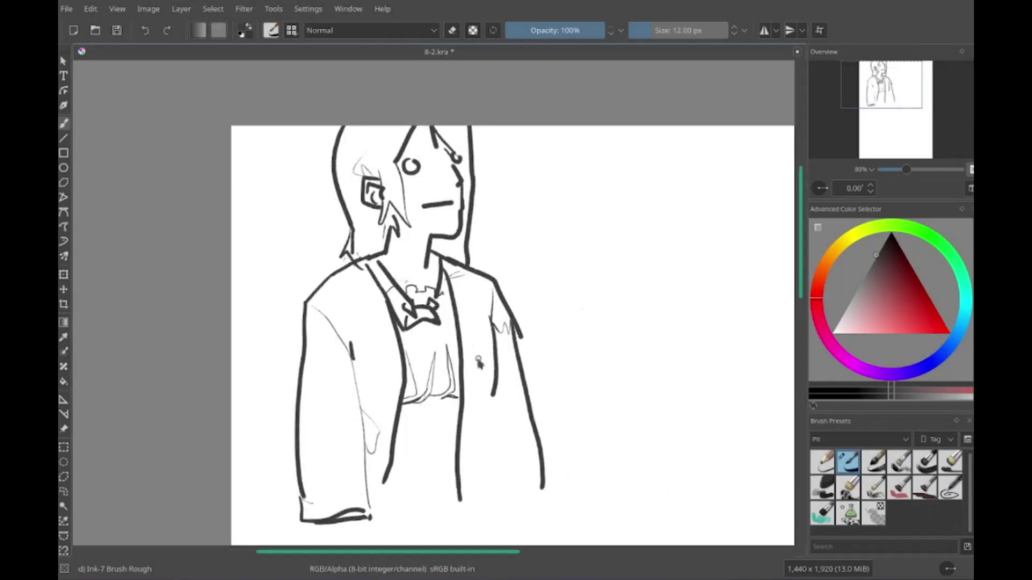
Step: Draw criss-cross lacing down the front of the corset below the gathered blouse
{"action": "scroll", "coordinate": [478, 363], "scroll_direction": "left", "scroll_amount": 2}
{"action": "scroll", "coordinate": [478, 363], "scroll_direction": "up", "scroll_amount": 1}
{"action": "scroll", "coordinate": [462, 333], "scroll_direction": "down", "scroll_amount": 4}
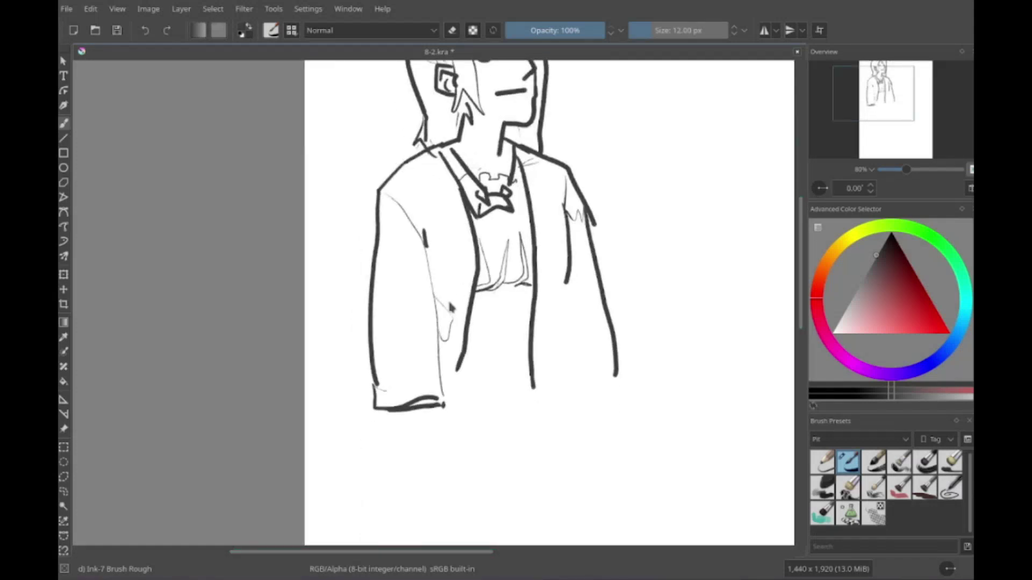
{"action": "scroll", "coordinate": [451, 308], "scroll_direction": "left", "scroll_amount": 1}
{"action": "left_click_drag", "start_coordinate": [526, 312], "coordinate": [542, 304]}
{"action": "left_click_drag", "start_coordinate": [527, 321], "coordinate": [545, 314]}
{"action": "left_click_drag", "start_coordinate": [529, 331], "coordinate": [546, 323]}
{"action": "left_click_drag", "start_coordinate": [531, 341], "coordinate": [546, 334]}
{"action": "left_click_drag", "start_coordinate": [533, 351], "coordinate": [548, 344]}
{"action": "mouse_move", "coordinate": [515, 310]}
{"action": "left_mouse_down"}
{"action": "mouse_move", "coordinate": [547, 323]}
{"action": "mouse_move", "coordinate": [532, 317]}
{"action": "left_mouse_up"}
{"action": "left_click_drag", "start_coordinate": [522, 339], "coordinate": [552, 333]}
Step: Draw the corset's notched lower hem and extend the thin inner edge of the far sleeve
{"action": "scroll", "coordinate": [516, 301], "scroll_direction": "down", "scroll_amount": 1}
{"action": "scroll", "coordinate": [516, 301], "scroll_direction": "right", "scroll_amount": 1}
{"action": "left_click_drag", "start_coordinate": [589, 268], "coordinate": [598, 390]}
{"action": "scroll", "coordinate": [530, 322], "scroll_direction": "left", "scroll_amount": 1}
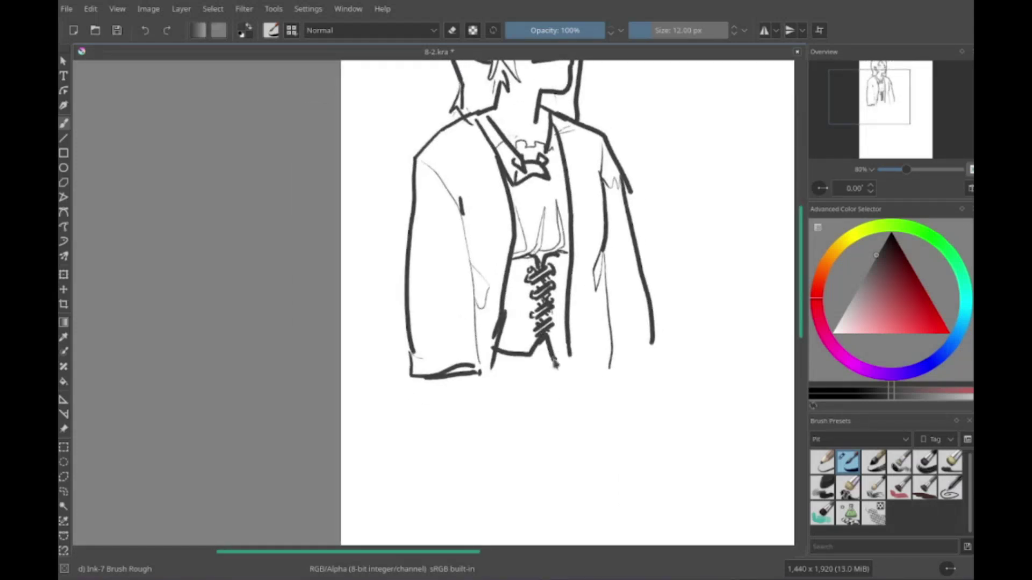
Step: Shorten the near sleeve to elbow length, redrawing its cuff, inner edge and folds
{"action": "scroll", "coordinate": [530, 323], "scroll_direction": "up", "scroll_amount": 4}
{"action": "scroll", "coordinate": [530, 323], "scroll_direction": "left", "scroll_amount": 2}
{"action": "scroll", "coordinate": [530, 322], "scroll_direction": "up", "scroll_amount": 1}
{"action": "scroll", "coordinate": [529, 323], "scroll_direction": "down", "scroll_amount": 5}
{"action": "scroll", "coordinate": [529, 322], "scroll_direction": "right", "scroll_amount": 2}
{"action": "mouse_move", "coordinate": [433, 234]}
{"action": "left_mouse_down"}
{"action": "mouse_move", "coordinate": [470, 320]}
{"action": "mouse_move", "coordinate": [473, 376]}
{"action": "left_mouse_up"}
{"action": "key", "text": "e"}
{"action": "key", "text": "e"}
{"action": "left_click_drag", "start_coordinate": [401, 280], "coordinate": [482, 312]}
{"action": "left_click_drag", "start_coordinate": [459, 219], "coordinate": [478, 301]}
{"action": "left_click_drag", "start_coordinate": [468, 197], "coordinate": [476, 244]}
{"action": "scroll", "coordinate": [529, 323], "scroll_direction": "right", "scroll_amount": 1}
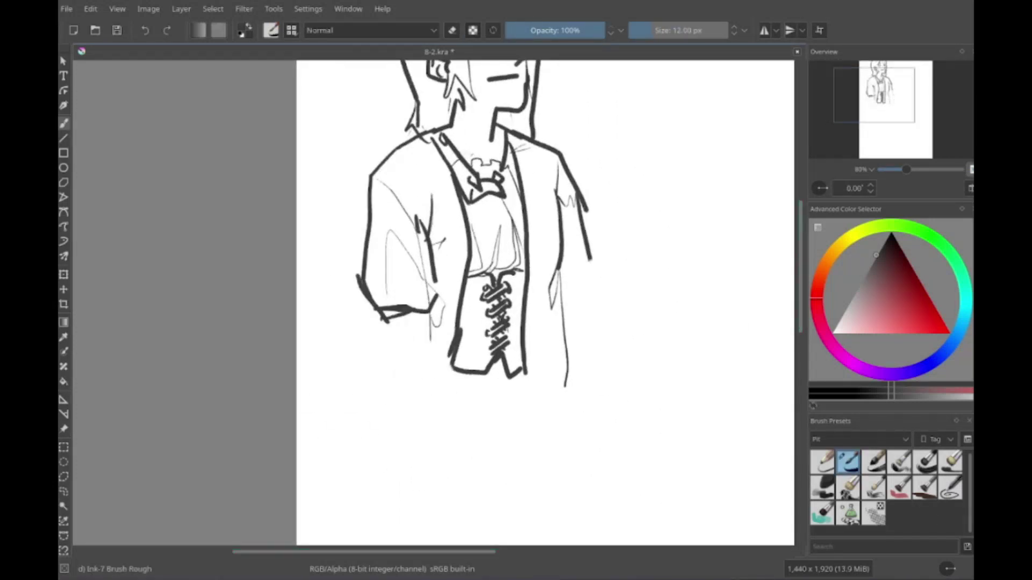
Step: Close the far sleeve with a cuff line at elbow length
{"action": "scroll", "coordinate": [529, 322], "scroll_direction": "up", "scroll_amount": 2}
{"action": "scroll", "coordinate": [530, 322], "scroll_direction": "left", "scroll_amount": 1}
{"action": "left_click_drag", "start_coordinate": [589, 325], "coordinate": [621, 372]}
{"action": "scroll", "coordinate": [529, 322], "scroll_direction": "left", "scroll_amount": 1}
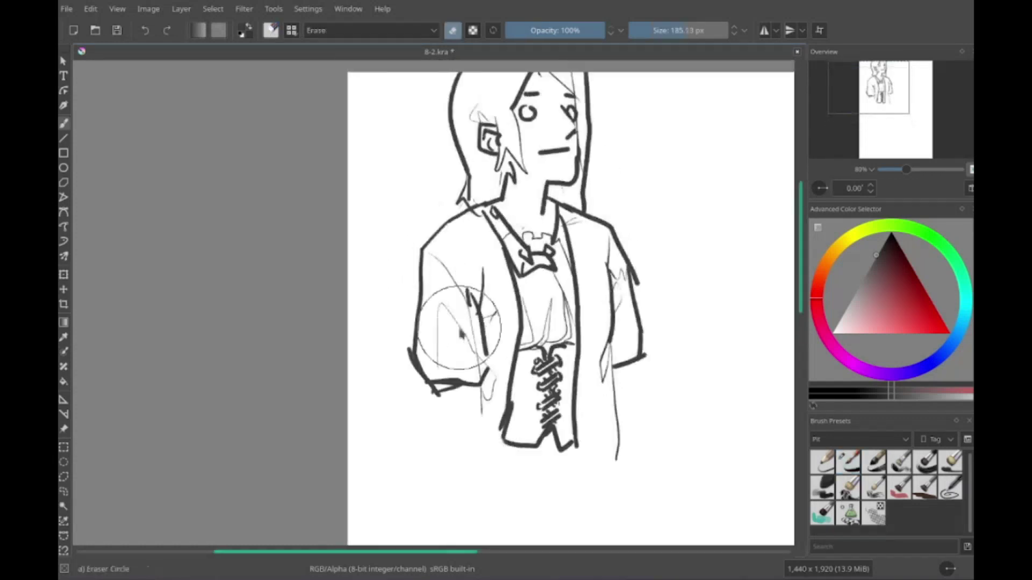
Step: Erase the inner lines of the near sleeve, then redraw its light folds and add a tied bow at the cuff
{"action": "left_click_drag", "start_coordinate": [430, 268], "coordinate": [500, 376]}
{"action": "left_click_drag", "start_coordinate": [486, 277], "coordinate": [490, 323]}
{"action": "scroll", "coordinate": [529, 323], "scroll_direction": "down", "scroll_amount": 1}
{"action": "scroll", "coordinate": [466, 252], "scroll_direction": "down", "scroll_amount": 2}
{"action": "scroll", "coordinate": [466, 252], "scroll_direction": "right", "scroll_amount": 1}
{"action": "scroll", "coordinate": [418, 357], "scroll_direction": "left", "scroll_amount": 1}
{"action": "mouse_move", "coordinate": [412, 296]}
{"action": "left_mouse_down"}
{"action": "mouse_move", "coordinate": [433, 438]}
{"action": "mouse_move", "coordinate": [478, 323]}
{"action": "left_mouse_up"}
{"action": "scroll", "coordinate": [433, 376], "scroll_direction": "down", "scroll_amount": 1}
{"action": "scroll", "coordinate": [443, 390], "scroll_direction": "up", "scroll_amount": 2}
{"action": "scroll", "coordinate": [443, 391], "scroll_direction": "right", "scroll_amount": 1}
{"action": "scroll", "coordinate": [469, 427], "scroll_direction": "left", "scroll_amount": 1}
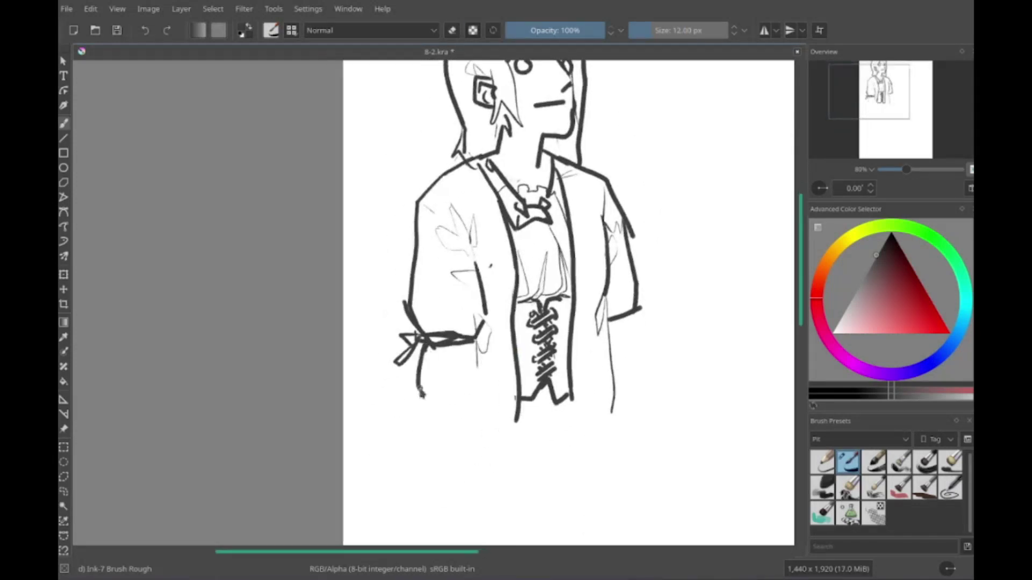
Step: Draw the near forearm with a wide cuff extending down from the tied sleeve
{"action": "left_click_drag", "start_coordinate": [417, 398], "coordinate": [462, 465]}
{"action": "scroll", "coordinate": [441, 420], "scroll_direction": "down", "scroll_amount": 2}
{"action": "scroll", "coordinate": [427, 339], "scroll_direction": "left", "scroll_amount": 1}
Step: Draw the coat's lower panels on both sides of the hips and the curved drape beneath the corset
{"action": "mouse_move", "coordinate": [489, 320]}
{"action": "left_mouse_down"}
{"action": "mouse_move", "coordinate": [513, 362]}
{"action": "mouse_move", "coordinate": [586, 424]}
{"action": "left_mouse_up"}
{"action": "scroll", "coordinate": [538, 349], "scroll_direction": "down", "scroll_amount": 2}
{"action": "left_click_drag", "start_coordinate": [597, 231], "coordinate": [659, 392]}
{"action": "left_click_drag", "start_coordinate": [465, 312], "coordinate": [485, 394]}
{"action": "scroll", "coordinate": [486, 394], "scroll_direction": "up", "scroll_amount": 2}
{"action": "scroll", "coordinate": [486, 394], "scroll_direction": "right", "scroll_amount": 1}
{"action": "left_click_drag", "start_coordinate": [384, 363], "coordinate": [457, 461]}
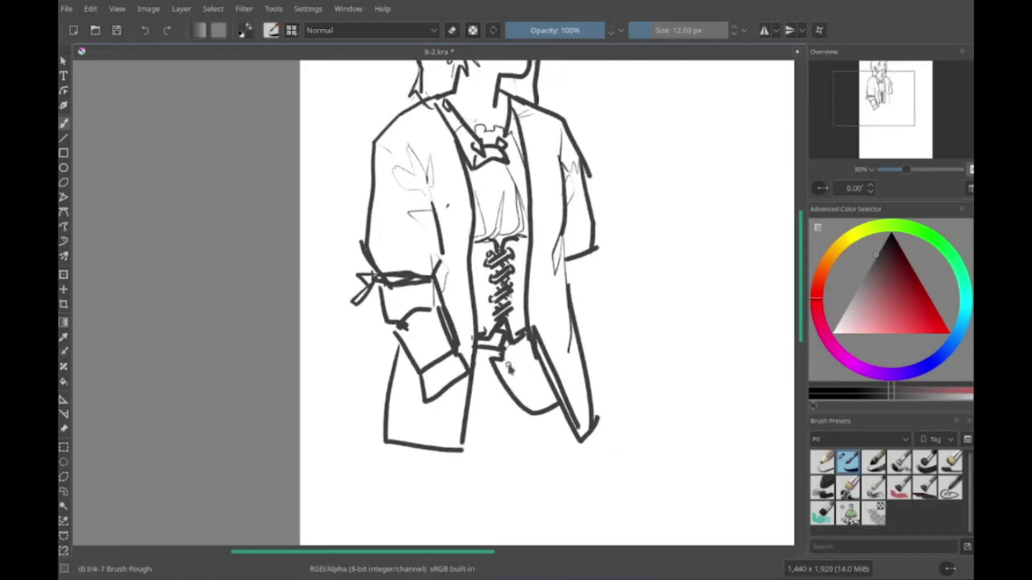
Step: Add the hanging belt strap and a second, lower layer of draped cloth with light folds at the waist
{"action": "left_click_drag", "start_coordinate": [497, 374], "coordinate": [539, 401]}
{"action": "scroll", "coordinate": [444, 304], "scroll_direction": "down", "scroll_amount": 2}
{"action": "scroll", "coordinate": [444, 304], "scroll_direction": "up", "scroll_amount": 2}
{"action": "left_click_drag", "start_coordinate": [467, 339], "coordinate": [486, 438]}
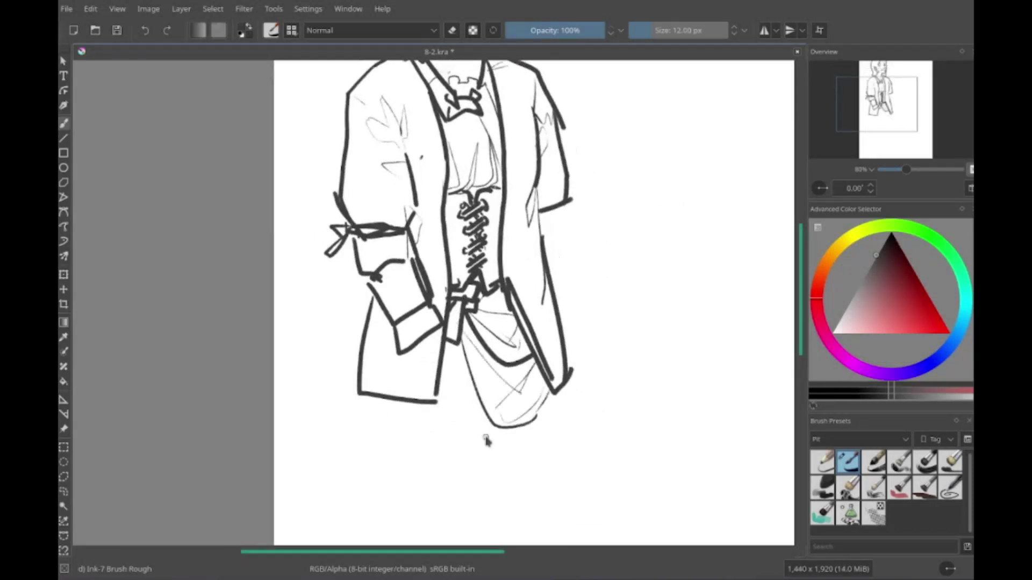
Step: Draw the long flaring skirt below the coat, redoing its near side line
{"action": "scroll", "coordinate": [486, 438], "scroll_direction": "down", "scroll_amount": 2}
{"action": "left_click_drag", "start_coordinate": [364, 372], "coordinate": [352, 499]}
{"action": "key", "text": "ctrl+z"}
{"action": "left_click_drag", "start_coordinate": [451, 314], "coordinate": [432, 457]}
{"action": "left_click_drag", "start_coordinate": [362, 365], "coordinate": [350, 515]}
Step: Outline a second character's rounded head and hair strands in the blank area beside the first figure
{"action": "scroll", "coordinate": [350, 515], "scroll_direction": "up", "scroll_amount": 4}
{"action": "scroll", "coordinate": [429, 260], "scroll_direction": "down", "scroll_amount": 1}
{"action": "scroll", "coordinate": [429, 260], "scroll_direction": "right", "scroll_amount": 3}
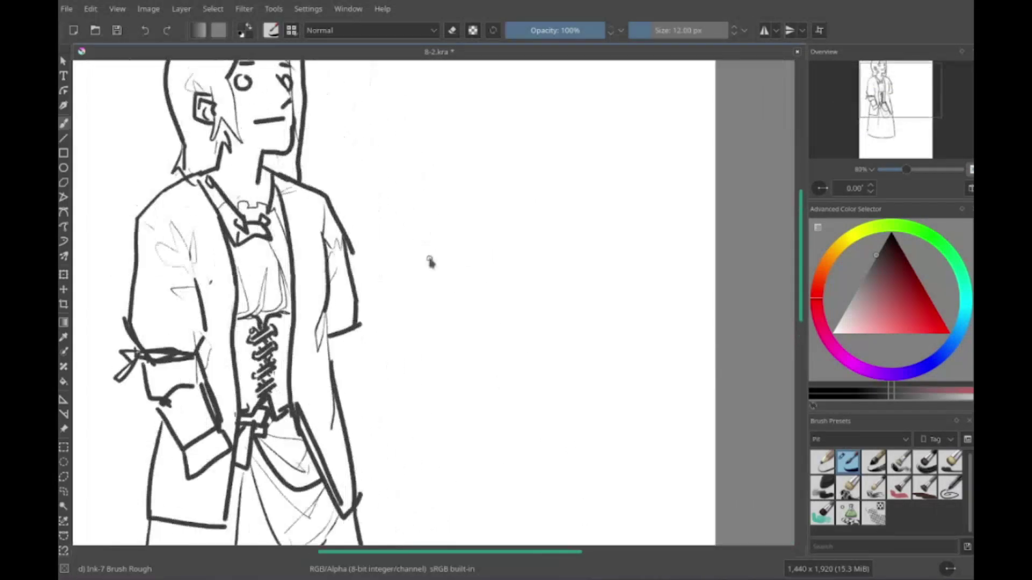
{"action": "left_click_drag", "start_coordinate": [511, 189], "coordinate": [449, 310]}
{"action": "left_click_drag", "start_coordinate": [511, 189], "coordinate": [613, 282]}
{"action": "left_click_drag", "start_coordinate": [586, 220], "coordinate": [573, 320]}
{"action": "scroll", "coordinate": [572, 320], "scroll_direction": "down", "scroll_amount": 1}
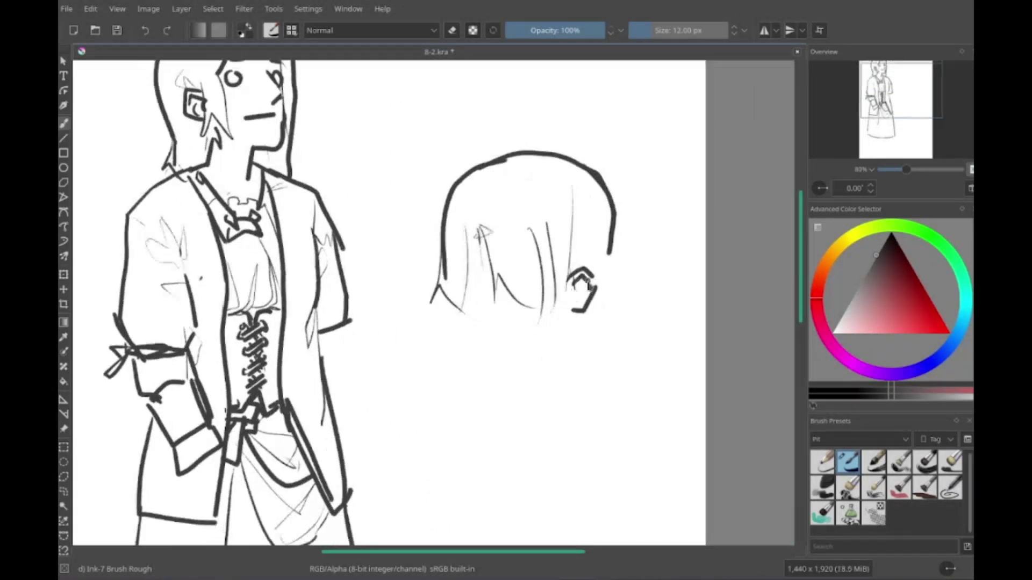
Step: Draw the second character's ear, swept-back hair tips and downward-facing face profile
{"action": "left_click_drag", "start_coordinate": [598, 280], "coordinate": [585, 303]}
{"action": "left_click_drag", "start_coordinate": [610, 244], "coordinate": [662, 322]}
{"action": "mouse_move", "coordinate": [535, 278]}
{"action": "left_mouse_down"}
{"action": "mouse_move", "coordinate": [511, 296]}
{"action": "mouse_move", "coordinate": [508, 373]}
{"action": "left_mouse_up"}
{"action": "left_click_drag", "start_coordinate": [519, 371], "coordinate": [565, 344]}
{"action": "mouse_move", "coordinate": [492, 336]}
{"action": "left_mouse_down"}
{"action": "mouse_move", "coordinate": [534, 357]}
{"action": "mouse_move", "coordinate": [476, 371]}
{"action": "left_mouse_up"}
Step: Refine the second character's lower face and draw the shirt collar and tie knot under the chin
{"action": "scroll", "coordinate": [447, 215], "scroll_direction": "down", "scroll_amount": 2}
{"action": "scroll", "coordinate": [446, 215], "scroll_direction": "right", "scroll_amount": 2}
{"action": "key", "text": "ctrl+z"}
{"action": "left_click_drag", "start_coordinate": [505, 355], "coordinate": [535, 374]}
{"action": "left_click_drag", "start_coordinate": [546, 290], "coordinate": [584, 330]}
{"action": "left_click_drag", "start_coordinate": [497, 368], "coordinate": [535, 400]}
{"action": "scroll", "coordinate": [541, 350], "scroll_direction": "down", "scroll_amount": 2}
{"action": "scroll", "coordinate": [540, 351], "scroll_direction": "right", "scroll_amount": 2}
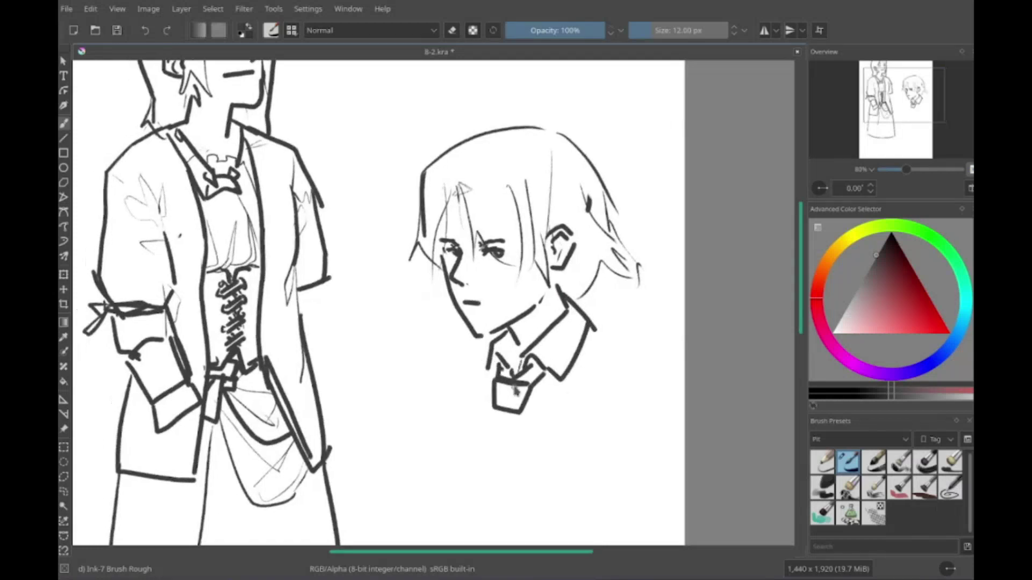
Step: Draw the second character's shoulder, hanging necktie and long jacket front edges
{"action": "left_click_drag", "start_coordinate": [532, 297], "coordinate": [615, 333]}
{"action": "scroll", "coordinate": [616, 334], "scroll_direction": "left", "scroll_amount": 2}
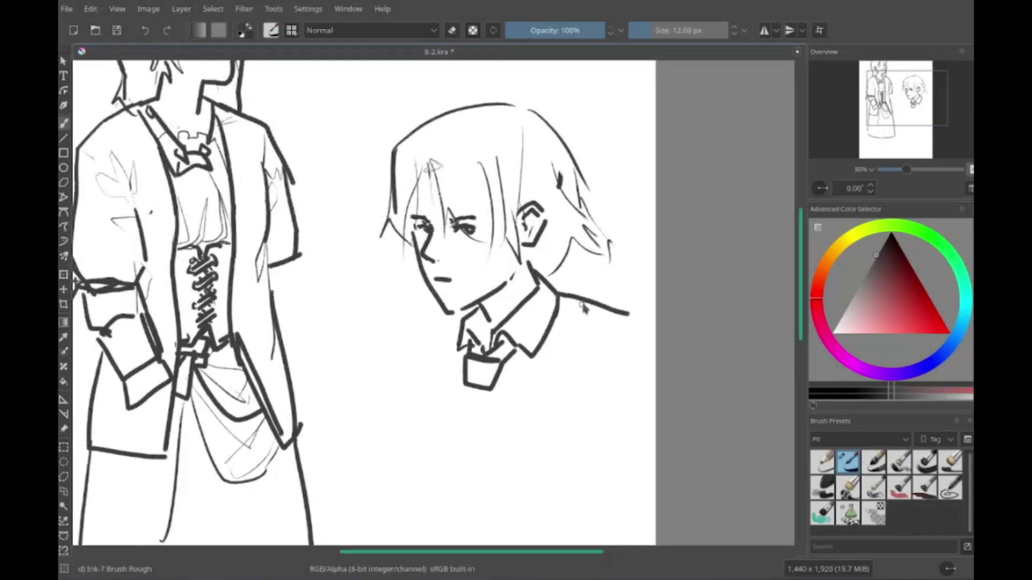
{"action": "left_click_drag", "start_coordinate": [465, 385], "coordinate": [443, 497]}
{"action": "scroll", "coordinate": [484, 349], "scroll_direction": "left", "scroll_amount": 1}
{"action": "left_click_drag", "start_coordinate": [486, 334], "coordinate": [492, 452]}
{"action": "scroll", "coordinate": [508, 316], "scroll_direction": "left", "scroll_amount": 1}
{"action": "scroll", "coordinate": [359, 486], "scroll_direction": "right", "scroll_amount": 2}
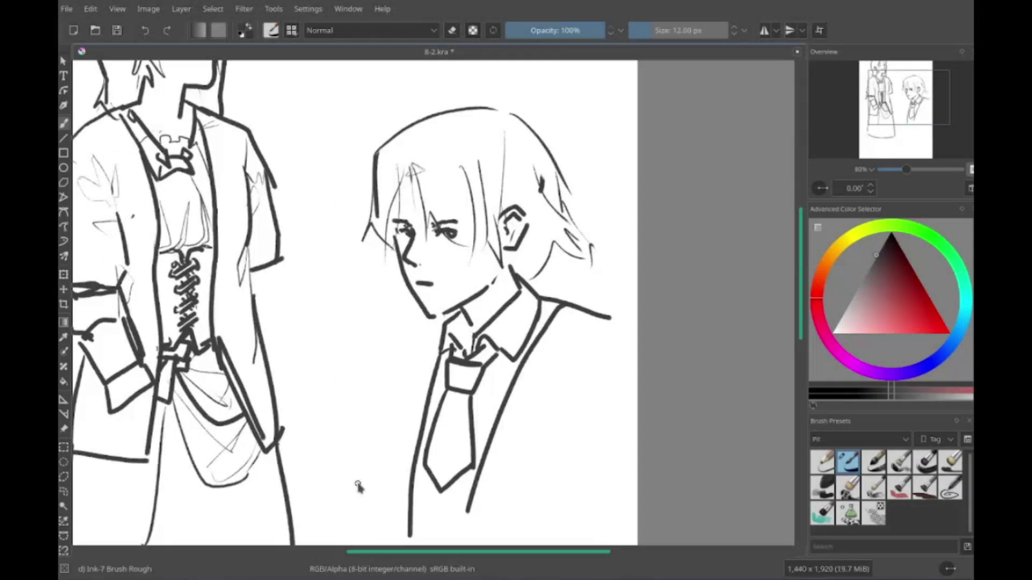
Step: Start a third figure between the two characters with its neck, shoulder, torso side and frilled neckline
{"action": "scroll", "coordinate": [358, 487], "scroll_direction": "left", "scroll_amount": 4}
{"action": "scroll", "coordinate": [357, 486], "scroll_direction": "up", "scroll_amount": 2}
{"action": "scroll", "coordinate": [457, 215], "scroll_direction": "down", "scroll_amount": 2}
{"action": "scroll", "coordinate": [457, 215], "scroll_direction": "right", "scroll_amount": 1}
{"action": "mouse_move", "coordinate": [434, 186]}
{"action": "left_mouse_down"}
{"action": "mouse_move", "coordinate": [460, 173]}
{"action": "mouse_move", "coordinate": [480, 301]}
{"action": "left_mouse_up"}
{"action": "left_click_drag", "start_coordinate": [481, 210], "coordinate": [541, 201]}
{"action": "scroll", "coordinate": [525, 170], "scroll_direction": "up", "scroll_amount": 1}
{"action": "left_click_drag", "start_coordinate": [534, 145], "coordinate": [546, 212]}
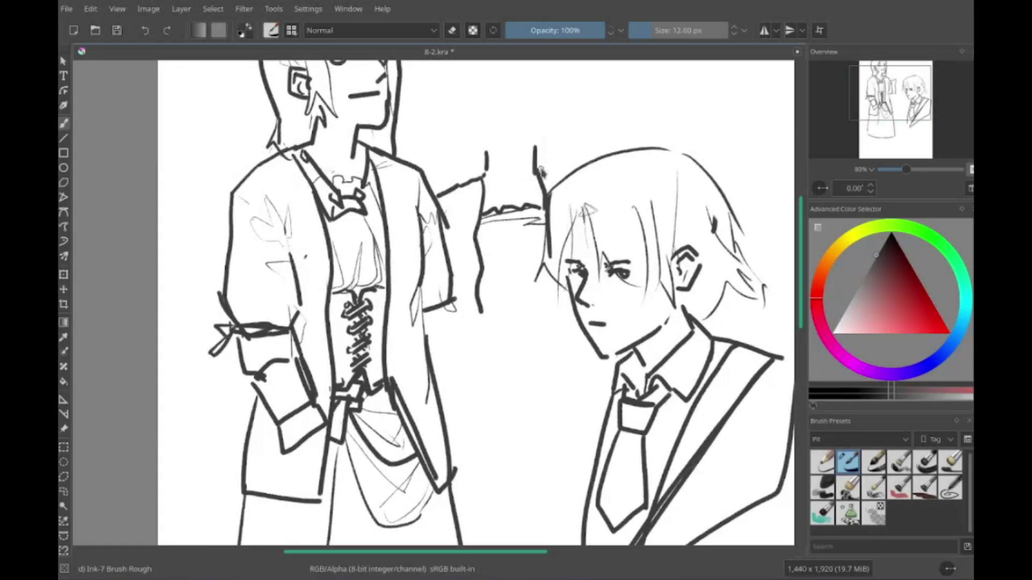
Step: Complete the third figure's upper torso with the far shoulder, gathered bodice, waistband, first laces and ribbon bows
{"action": "left_click_drag", "start_coordinate": [537, 164], "coordinate": [572, 178]}
{"action": "left_click_drag", "start_coordinate": [543, 287], "coordinate": [530, 325]}
{"action": "mouse_move", "coordinate": [436, 328]}
{"action": "left_mouse_down"}
{"action": "mouse_move", "coordinate": [481, 318]}
{"action": "mouse_move", "coordinate": [539, 337]}
{"action": "left_mouse_up"}
{"action": "left_click_drag", "start_coordinate": [481, 338], "coordinate": [468, 366]}
{"action": "left_click_drag", "start_coordinate": [538, 334], "coordinate": [554, 368]}
{"action": "scroll", "coordinate": [510, 322], "scroll_direction": "left", "scroll_amount": 1}
{"action": "mouse_move", "coordinate": [500, 231]}
{"action": "left_mouse_down"}
{"action": "mouse_move", "coordinate": [502, 309]}
{"action": "mouse_move", "coordinate": [537, 318]}
{"action": "mouse_move", "coordinate": [535, 308]}
{"action": "mouse_move", "coordinate": [541, 323]}
{"action": "left_mouse_up"}
{"action": "scroll", "coordinate": [527, 311], "scroll_direction": "down", "scroll_amount": 1}
{"action": "scroll", "coordinate": [527, 323], "scroll_direction": "down", "scroll_amount": 1}
{"action": "scroll", "coordinate": [483, 349], "scroll_direction": "left", "scroll_amount": 1}
{"action": "scroll", "coordinate": [415, 384], "scroll_direction": "down", "scroll_amount": 1}
{"action": "scroll", "coordinate": [415, 385], "scroll_direction": "down", "scroll_amount": 1}
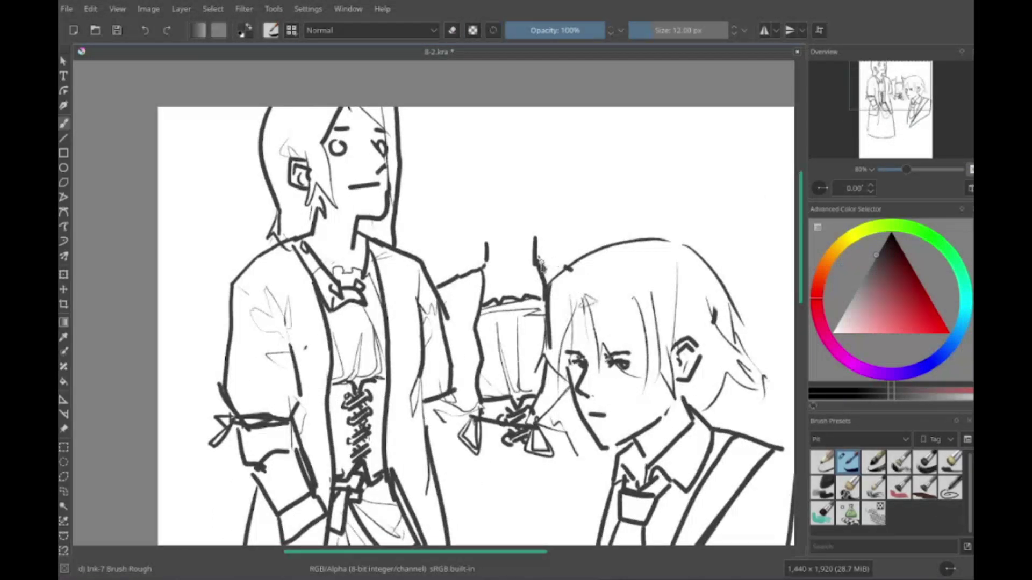
{"action": "scroll", "coordinate": [413, 387], "scroll_direction": "down", "scroll_amount": 1}
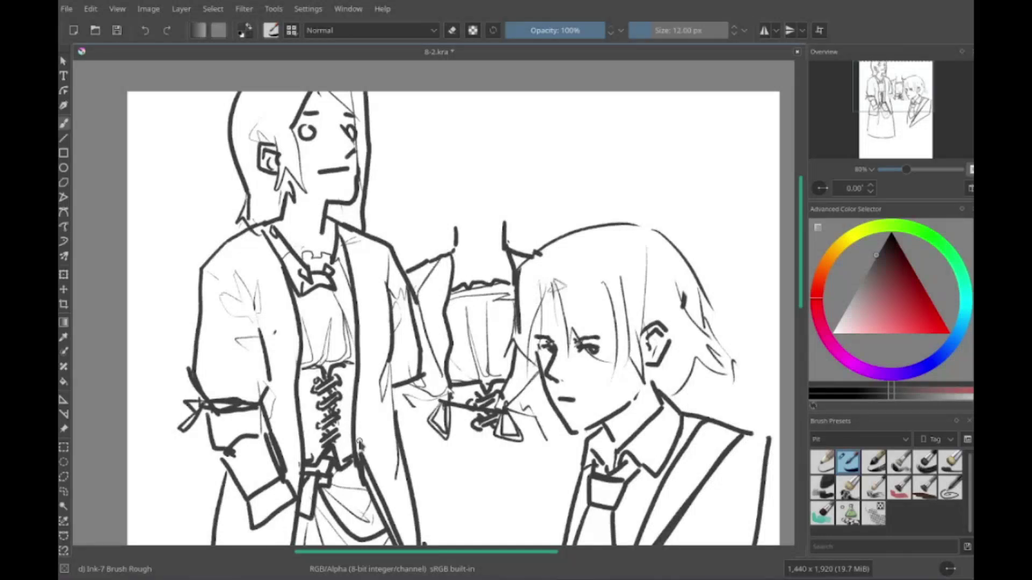
Step: Draw the third figure's long side edges, the remaining corset lacing and the corset's lower band
{"action": "scroll", "coordinate": [359, 442], "scroll_direction": "down", "scroll_amount": 1}
{"action": "scroll", "coordinate": [342, 425], "scroll_direction": "up", "scroll_amount": 1}
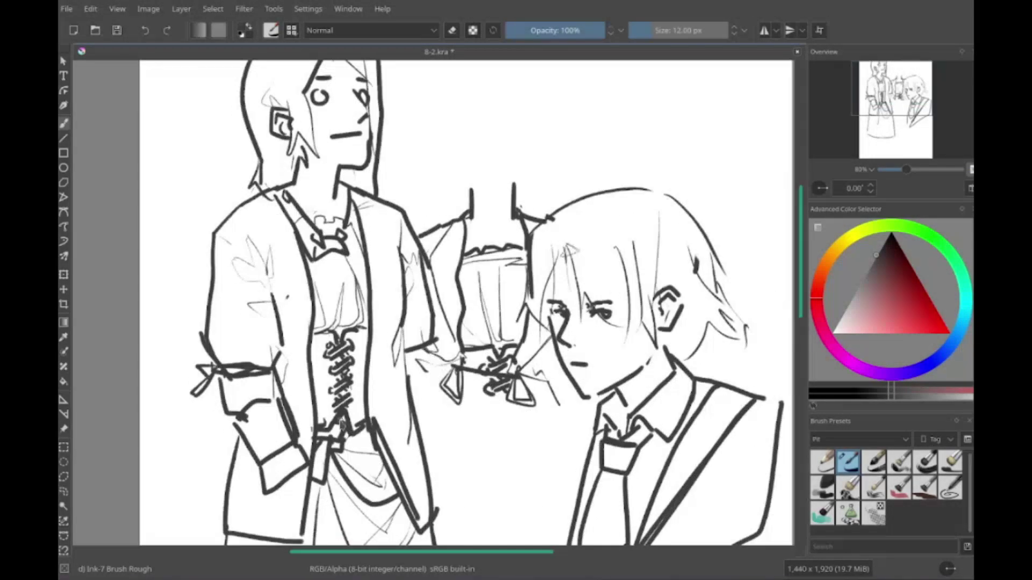
{"action": "scroll", "coordinate": [341, 424], "scroll_direction": "down", "scroll_amount": 1}
{"action": "scroll", "coordinate": [377, 376], "scroll_direction": "up", "scroll_amount": 1}
{"action": "left_click_drag", "start_coordinate": [446, 312], "coordinate": [444, 460]}
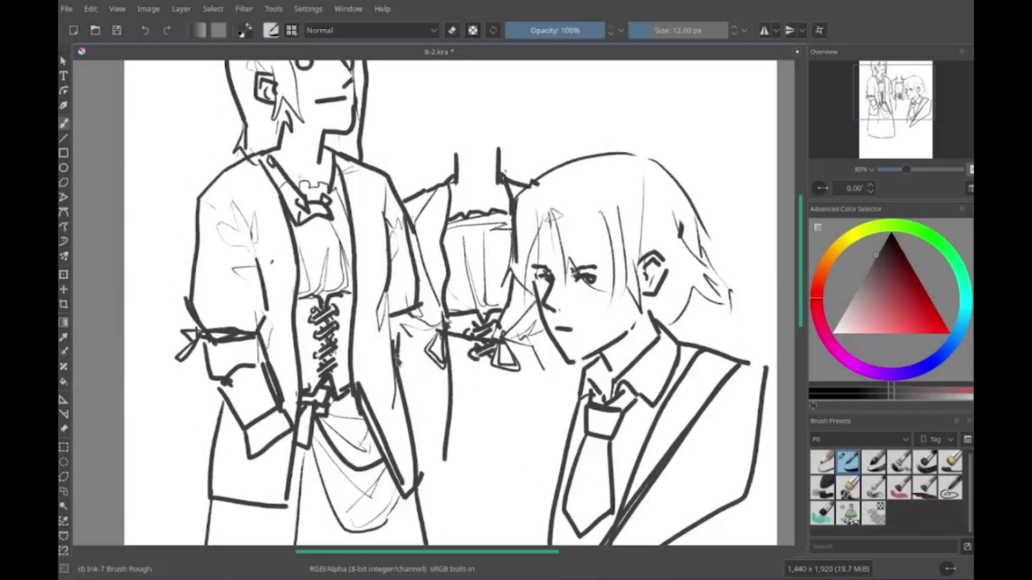
{"action": "left_click_drag", "start_coordinate": [403, 403], "coordinate": [363, 383]}
{"action": "left_click_drag", "start_coordinate": [464, 301], "coordinate": [468, 465]}
{"action": "scroll", "coordinate": [455, 368], "scroll_direction": "down", "scroll_amount": 1}
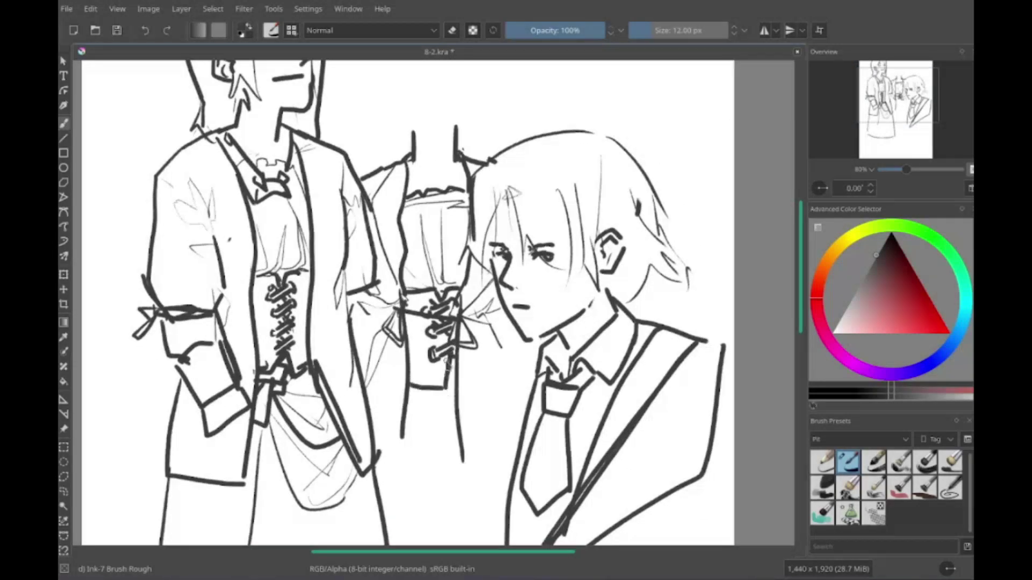
{"action": "scroll", "coordinate": [485, 255], "scroll_direction": "up", "scroll_amount": 1}
{"action": "scroll", "coordinate": [483, 255], "scroll_direction": "down", "scroll_amount": 3}
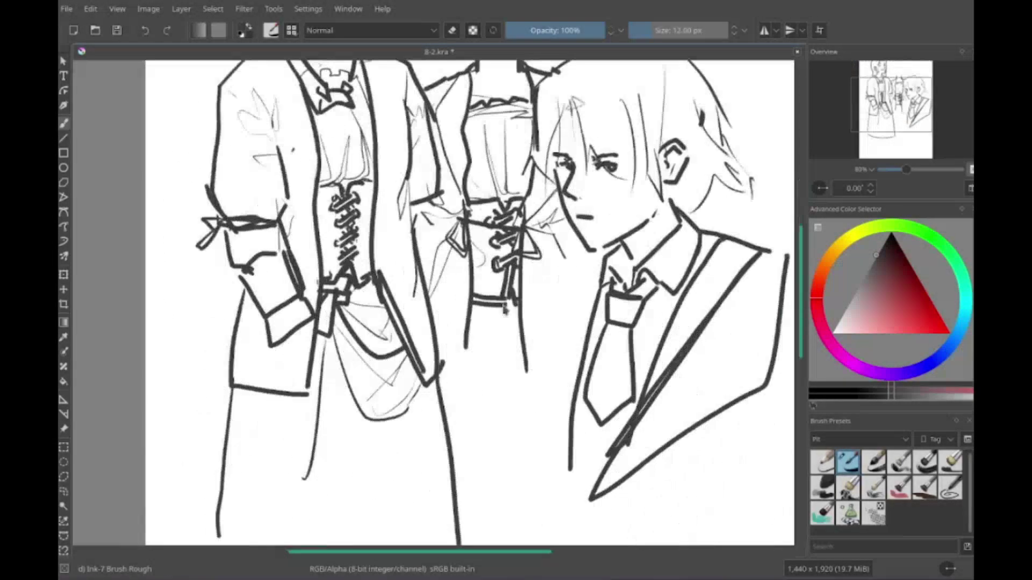
Step: Draw the third figure's far coat panel with a row of small buttons and a closed hem
{"action": "left_click_drag", "start_coordinate": [531, 361], "coordinate": [529, 413]}
{"action": "scroll", "coordinate": [518, 379], "scroll_direction": "up", "scroll_amount": 1}
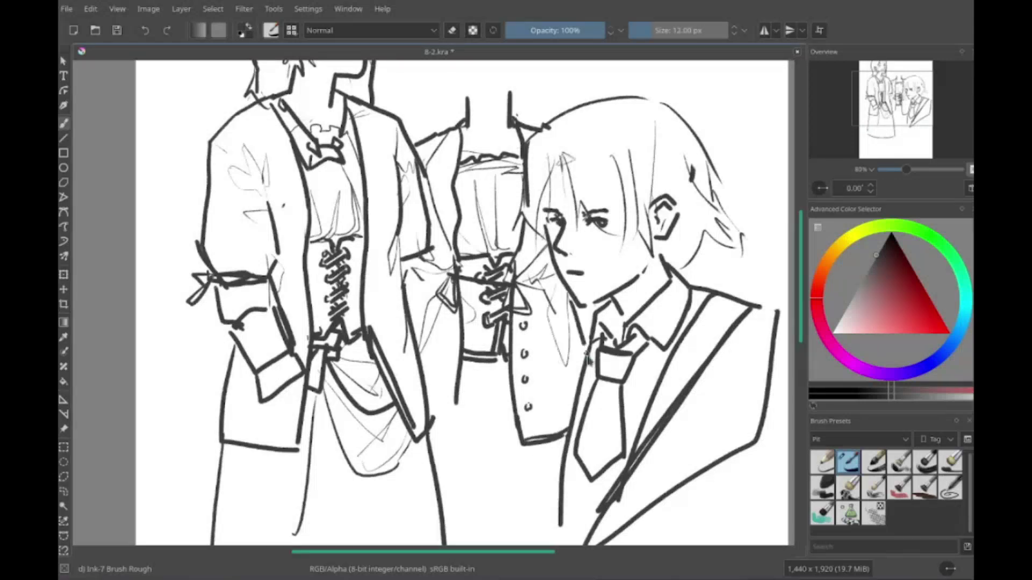
{"action": "scroll", "coordinate": [500, 397], "scroll_direction": "down", "scroll_amount": 1}
{"action": "scroll", "coordinate": [484, 387], "scroll_direction": "up", "scroll_amount": 1}
Step: Draw the third figure's draped overskirt curving below the corset between the coat panels
{"action": "left_click_drag", "start_coordinate": [510, 361], "coordinate": [433, 433]}
{"action": "scroll", "coordinate": [473, 396], "scroll_direction": "down", "scroll_amount": 1}
{"action": "scroll", "coordinate": [460, 372], "scroll_direction": "up", "scroll_amount": 1}
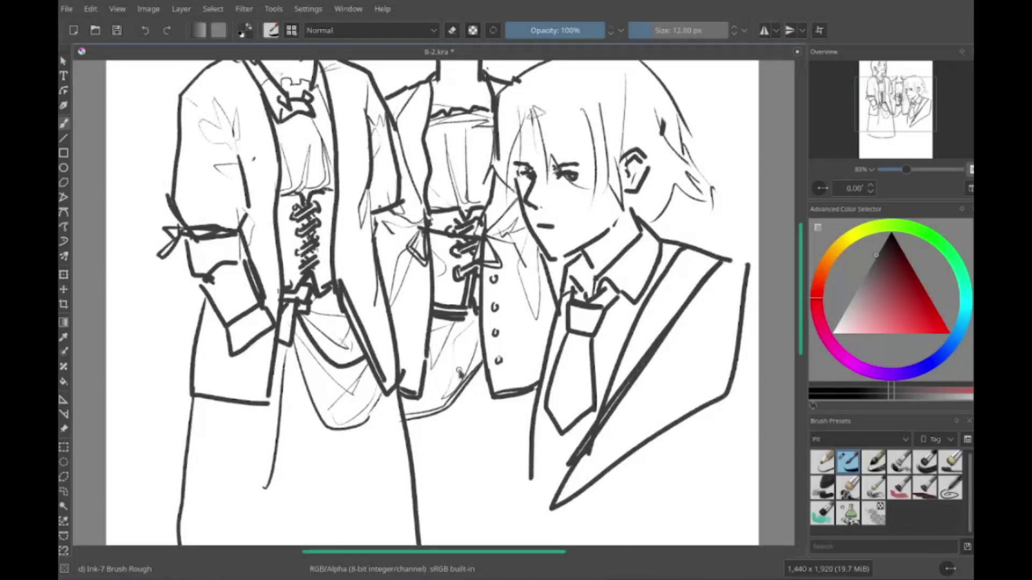
{"action": "scroll", "coordinate": [458, 373], "scroll_direction": "down", "scroll_amount": 1}
{"action": "scroll", "coordinate": [463, 366], "scroll_direction": "up", "scroll_amount": 1}
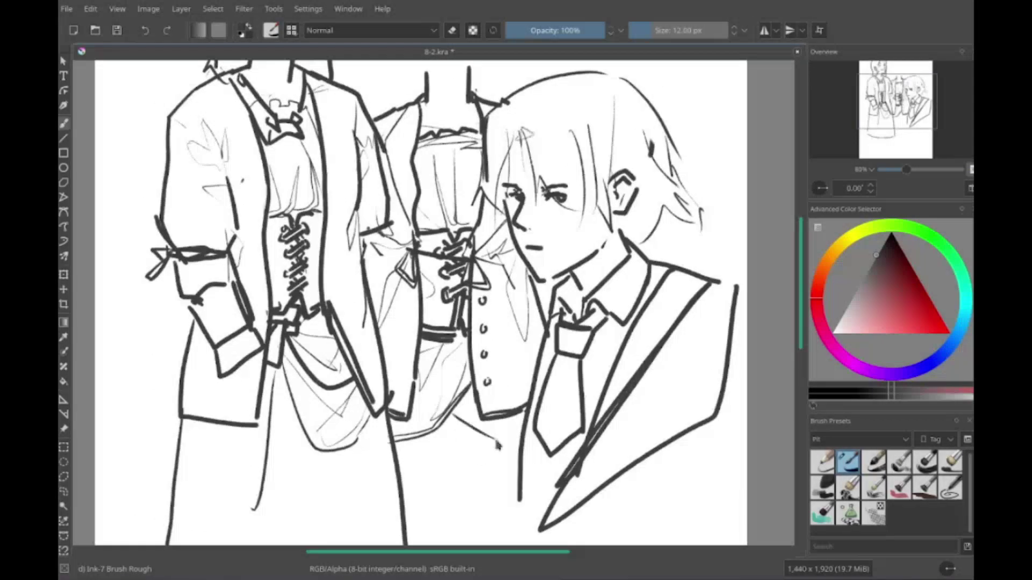
Step: Fill the third figure's draped overskirt with a thin diamond cross-hatch pattern
{"action": "mouse_move", "coordinate": [487, 317]}
{"action": "left_mouse_down"}
{"action": "mouse_move", "coordinate": [430, 384]}
{"action": "mouse_move", "coordinate": [446, 376]}
{"action": "left_mouse_up"}
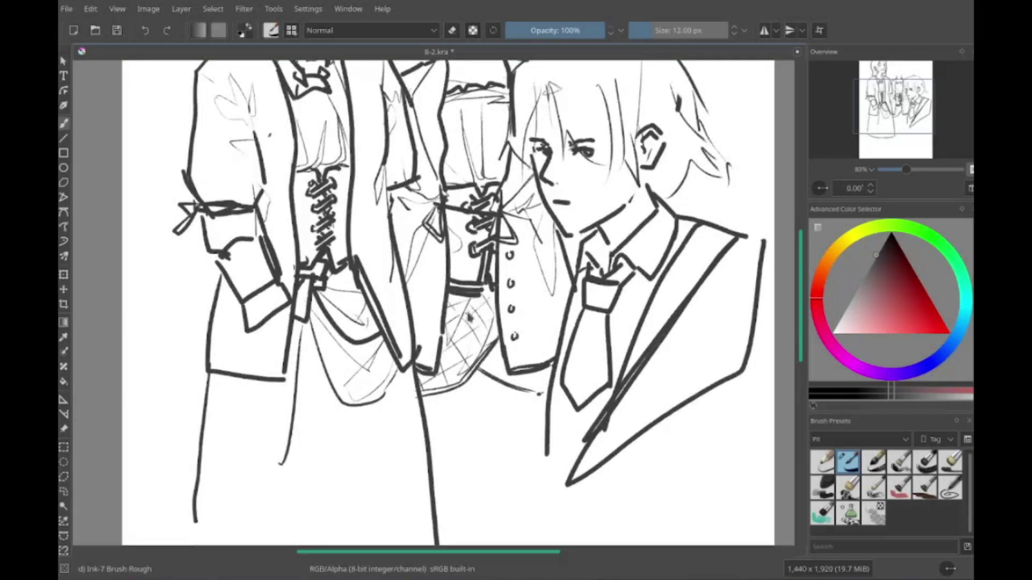
{"action": "scroll", "coordinate": [468, 349], "scroll_direction": "down", "scroll_amount": 1}
{"action": "scroll", "coordinate": [475, 358], "scroll_direction": "up", "scroll_amount": 1}
Step: Draw a line with outward-flaring ends across the top of the third figure's neck
{"action": "scroll", "coordinate": [476, 317], "scroll_direction": "up", "scroll_amount": 4}
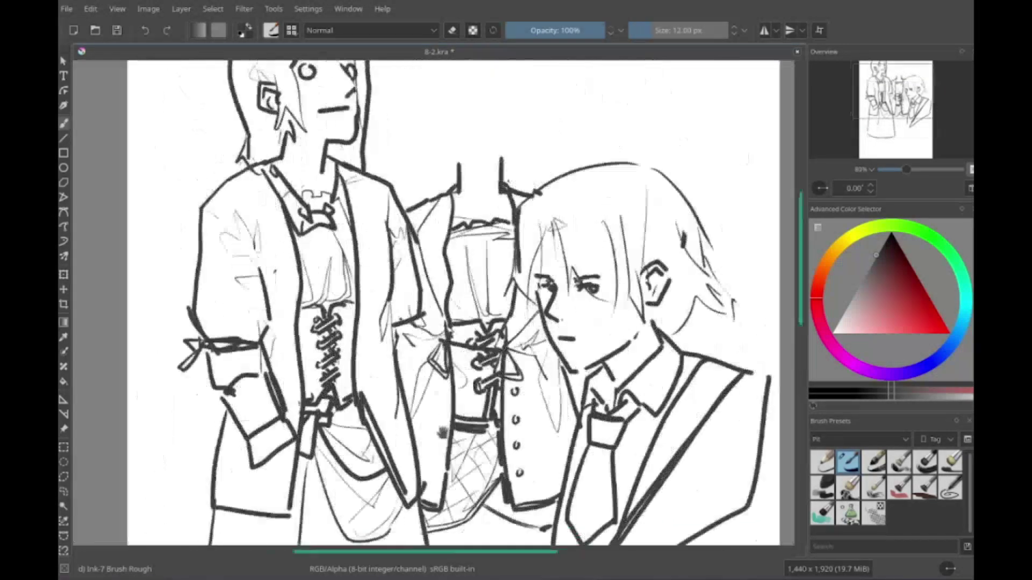
{"action": "scroll", "coordinate": [476, 317], "scroll_direction": "up", "scroll_amount": 1}
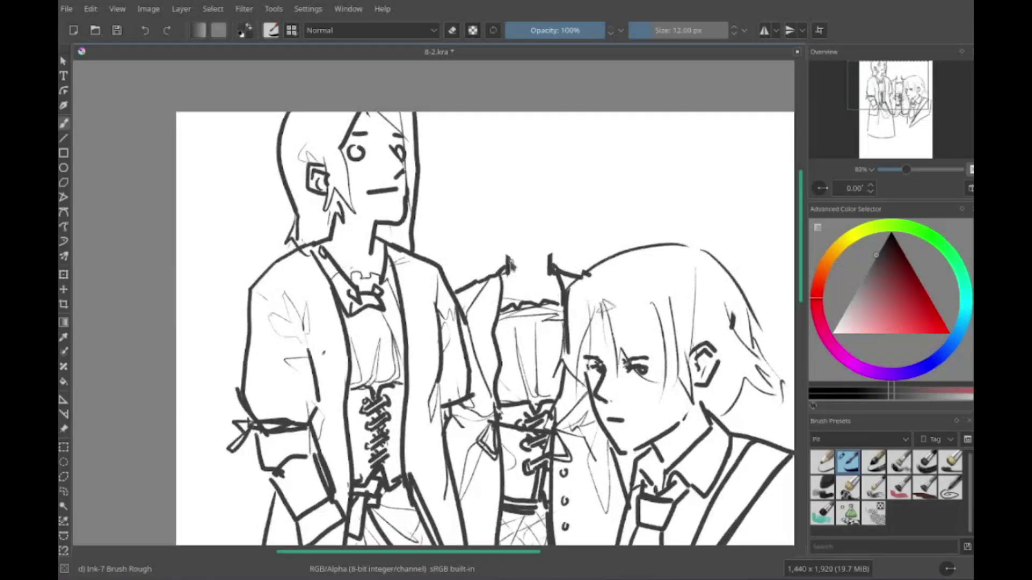
{"action": "left_click_drag", "start_coordinate": [493, 249], "coordinate": [563, 246]}
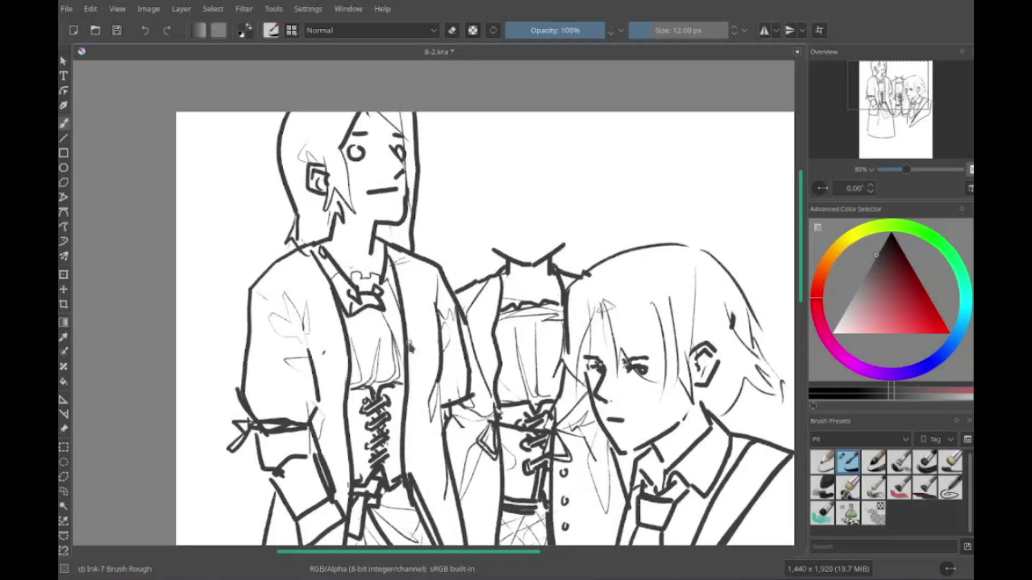
Step: Draw the third figure's pointed jaw and outline chin-length bobbed hair around the head with a few thin fringe strands
{"action": "scroll", "coordinate": [476, 317], "scroll_direction": "up", "scroll_amount": 2}
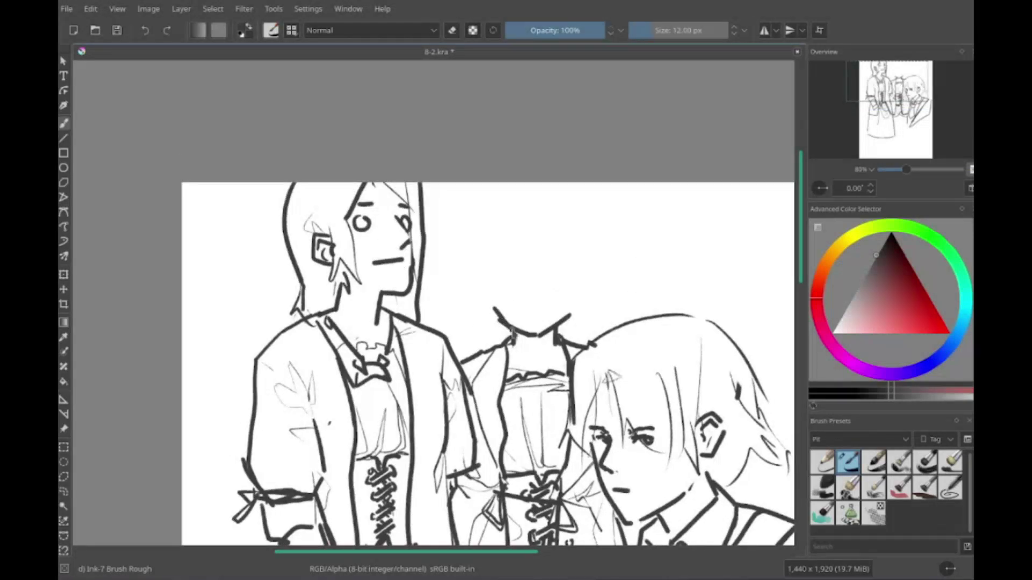
{"action": "left_click_drag", "start_coordinate": [495, 312], "coordinate": [527, 347]}
{"action": "scroll", "coordinate": [510, 323], "scroll_direction": "up", "scroll_amount": 1}
{"action": "left_click_drag", "start_coordinate": [492, 215], "coordinate": [471, 355]}
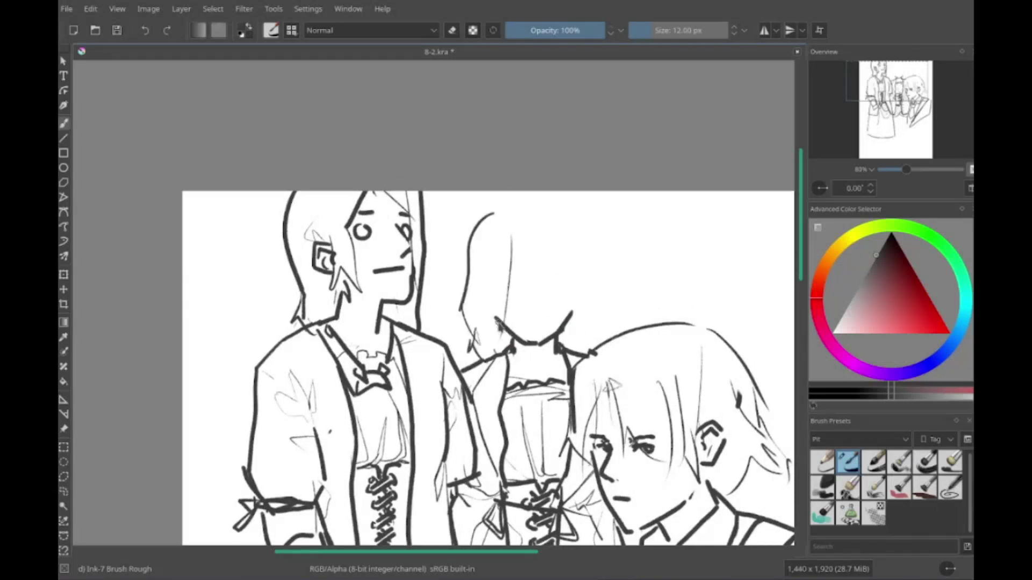
{"action": "left_click_drag", "start_coordinate": [570, 247], "coordinate": [563, 346]}
{"action": "left_click_drag", "start_coordinate": [491, 207], "coordinate": [608, 329]}
{"action": "scroll", "coordinate": [484, 301], "scroll_direction": "down", "scroll_amount": 2}
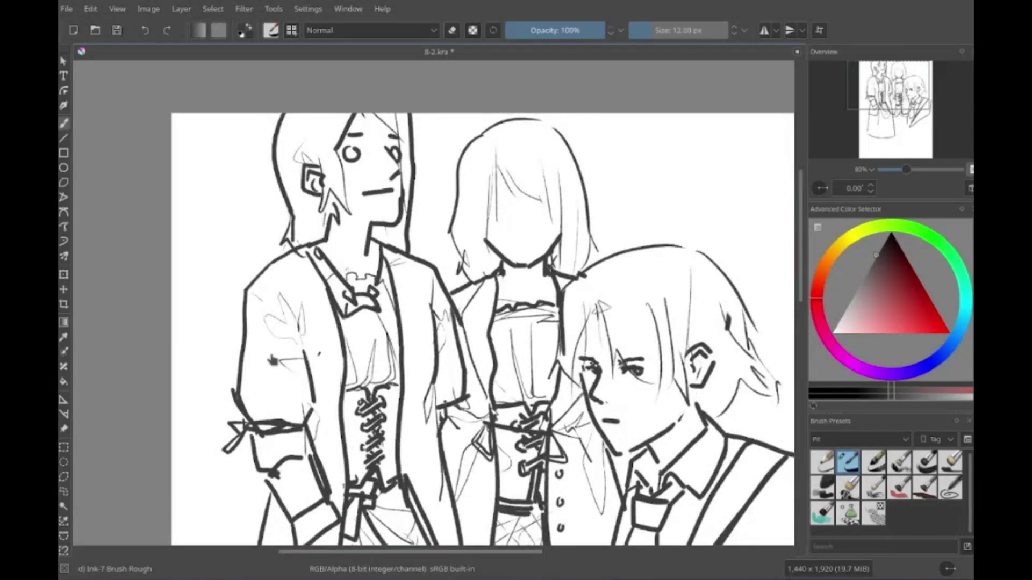
Step: Draw the third figure's face with two dark eyes, a small nose and a short straight mouth
{"action": "scroll", "coordinate": [484, 328], "scroll_direction": "up", "scroll_amount": 2}
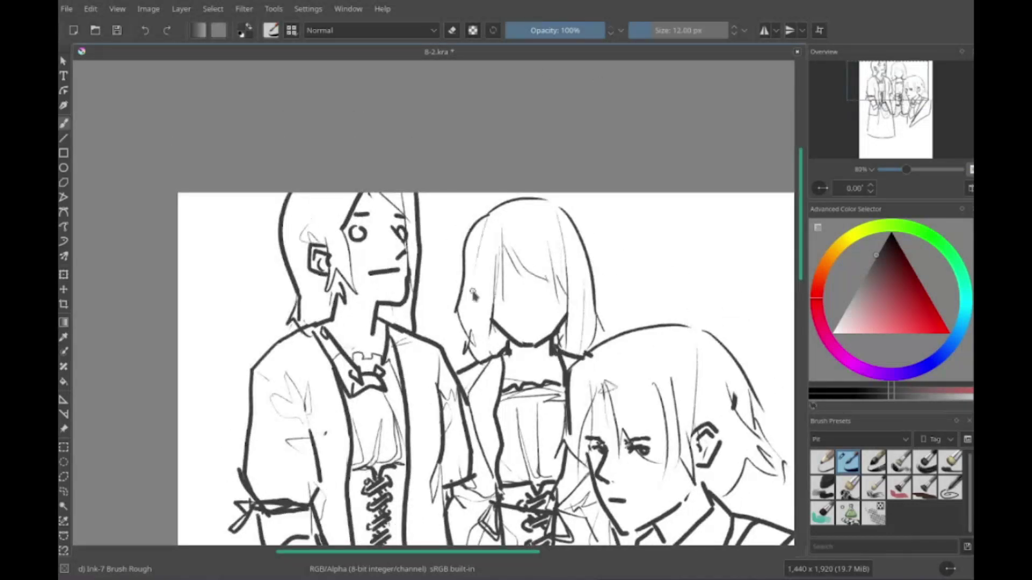
{"action": "scroll", "coordinate": [473, 295], "scroll_direction": "down", "scroll_amount": 1}
{"action": "scroll", "coordinate": [484, 291], "scroll_direction": "up", "scroll_amount": 1}
{"action": "left_click_drag", "start_coordinate": [486, 275], "coordinate": [535, 275]}
Step: Draw the third figure's skirt below the coat with a curved hem and a side edge beneath the suited figure
{"action": "scroll", "coordinate": [519, 321], "scroll_direction": "down", "scroll_amount": 10}
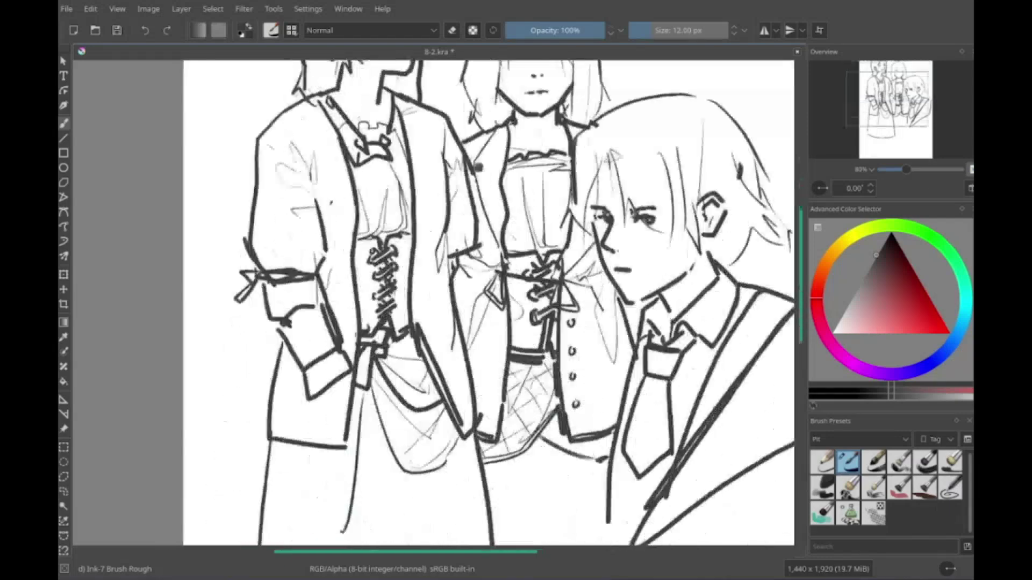
{"action": "scroll", "coordinate": [441, 269], "scroll_direction": "up", "scroll_amount": 3}
{"action": "scroll", "coordinate": [376, 376], "scroll_direction": "down", "scroll_amount": 3}
{"action": "left_click_drag", "start_coordinate": [341, 467], "coordinate": [453, 463]}
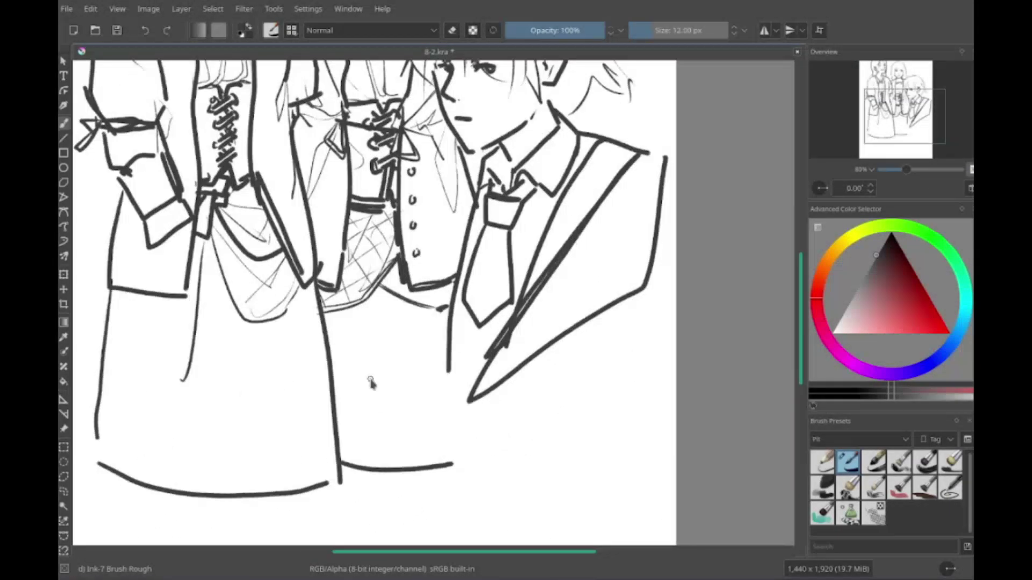
{"action": "scroll", "coordinate": [462, 355], "scroll_direction": "left", "scroll_amount": 3}
{"action": "scroll", "coordinate": [537, 328], "scroll_direction": "up", "scroll_amount": 5}
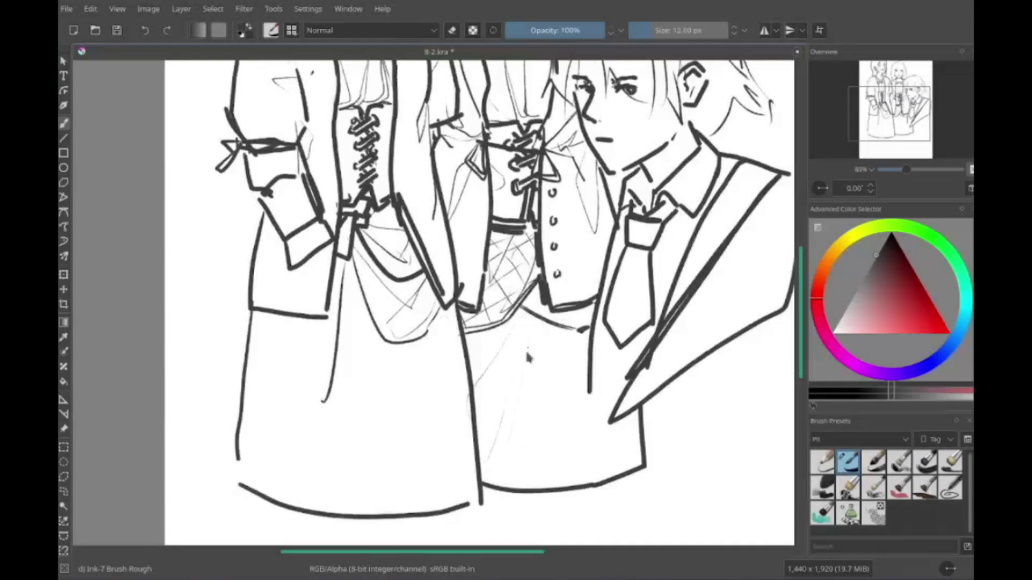
Step: Add long thin fold lines fanning down the third figure's skirt from the waist
{"action": "scroll", "coordinate": [430, 301], "scroll_direction": "up", "scroll_amount": 2}
{"action": "scroll", "coordinate": [430, 301], "scroll_direction": "down", "scroll_amount": 4}
{"action": "scroll", "coordinate": [430, 301], "scroll_direction": "right", "scroll_amount": 3}
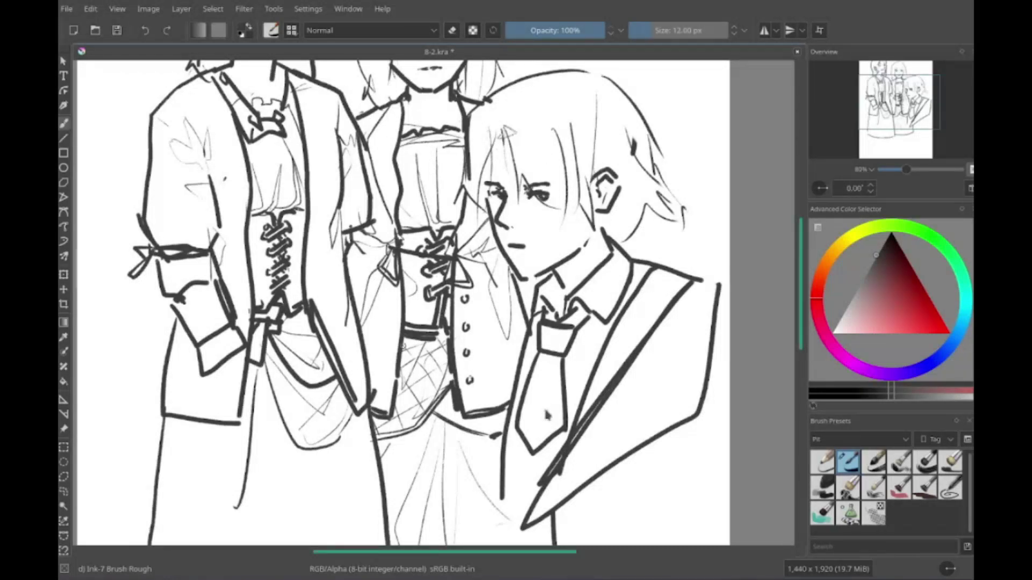
Step: Extend the suited figure's shoulder line outward and join it to the upper arm
{"action": "scroll", "coordinate": [430, 301], "scroll_direction": "up", "scroll_amount": 1}
{"action": "scroll", "coordinate": [430, 301], "scroll_direction": "right", "scroll_amount": 2}
{"action": "scroll", "coordinate": [699, 312], "scroll_direction": "down", "scroll_amount": 2}
{"action": "scroll", "coordinate": [700, 312], "scroll_direction": "left", "scroll_amount": 3}
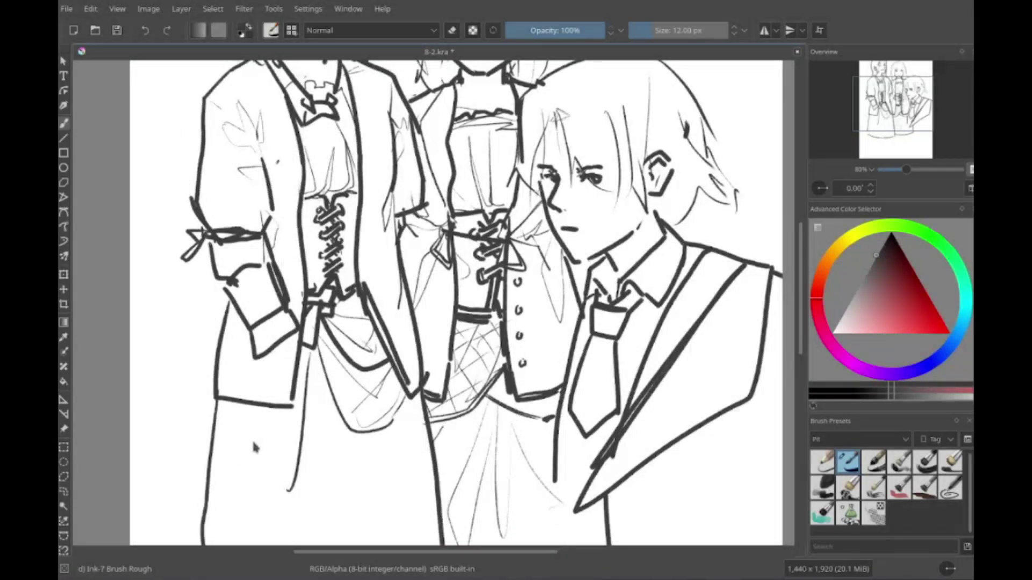
{"action": "scroll", "coordinate": [252, 439], "scroll_direction": "down", "scroll_amount": 5}
{"action": "scroll", "coordinate": [251, 439], "scroll_direction": "up", "scroll_amount": 8}
{"action": "scroll", "coordinate": [251, 438], "scroll_direction": "right", "scroll_amount": 2}
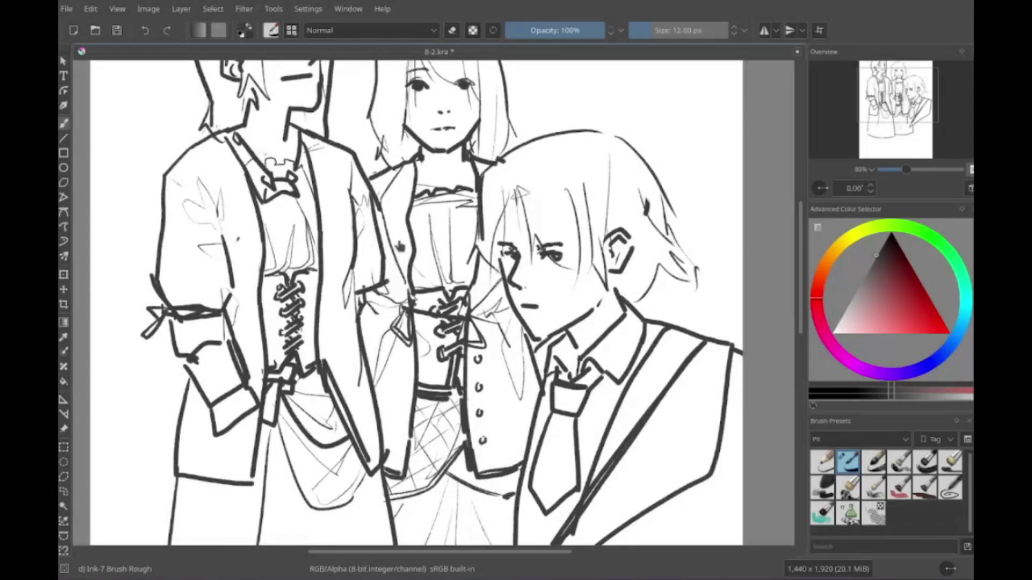
Step: Draw the curved lower edge of the suited figure's sleeve from the page edge to the jacket tip
{"action": "scroll", "coordinate": [400, 246], "scroll_direction": "down", "scroll_amount": 5}
{"action": "scroll", "coordinate": [400, 246], "scroll_direction": "right", "scroll_amount": 2}
{"action": "left_click_drag", "start_coordinate": [678, 395], "coordinate": [525, 400]}
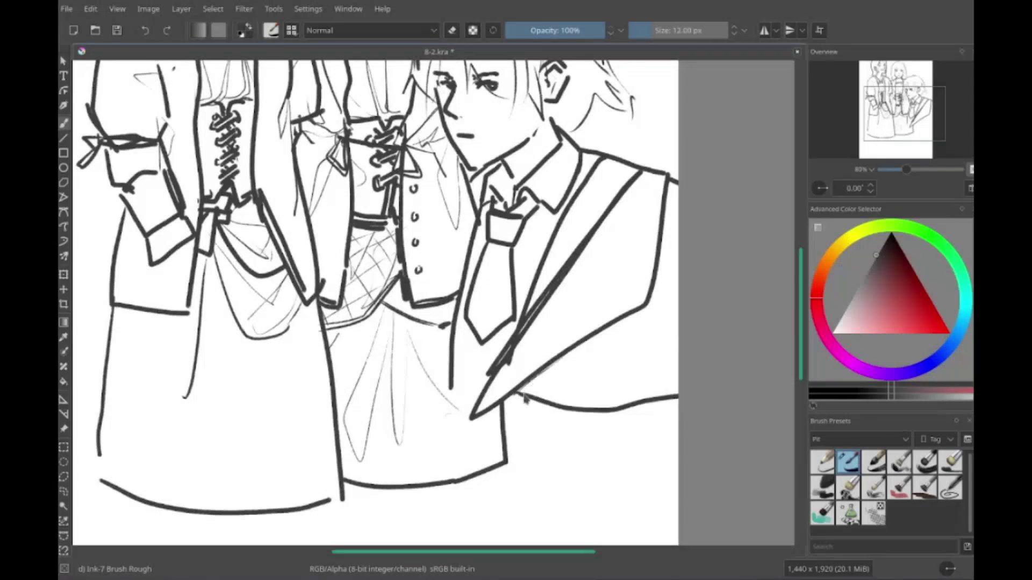
{"action": "scroll", "coordinate": [525, 400], "scroll_direction": "up", "scroll_amount": 5}
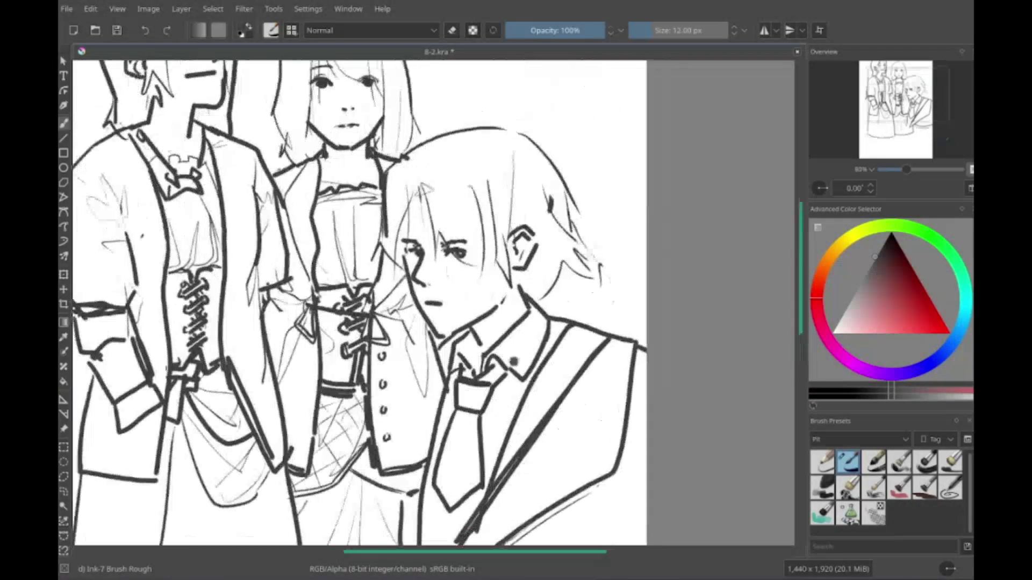
Step: Draw the third figure's underskirt with a scalloped lace edge and a row of small triangles along the skirt hem
{"action": "scroll", "coordinate": [555, 374], "scroll_direction": "down", "scroll_amount": 5}
{"action": "mouse_move", "coordinate": [454, 406]}
{"action": "left_mouse_down"}
{"action": "mouse_move", "coordinate": [491, 398]}
{"action": "mouse_move", "coordinate": [663, 422]}
{"action": "left_mouse_up"}
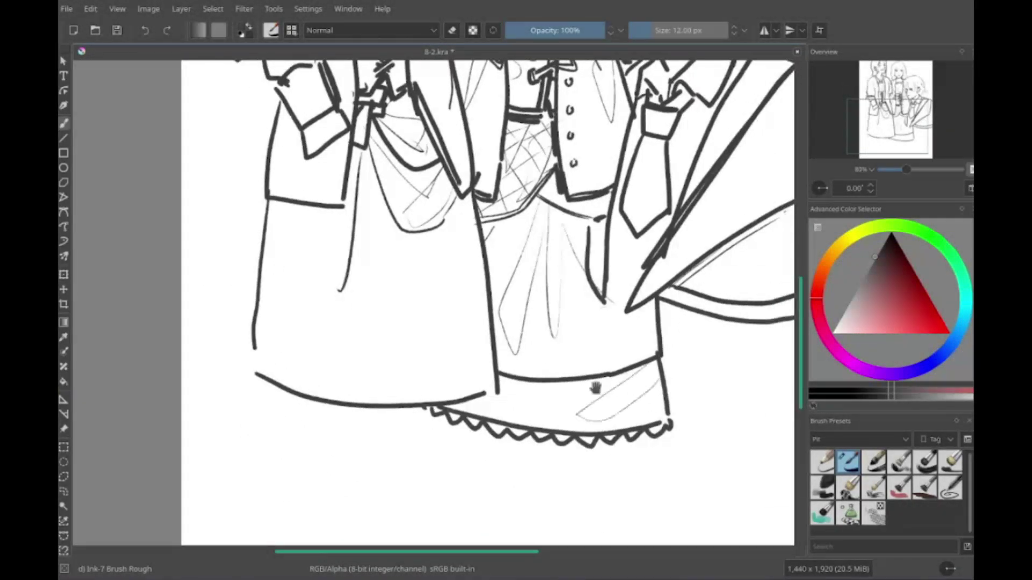
{"action": "scroll", "coordinate": [596, 388], "scroll_direction": "up", "scroll_amount": 4}
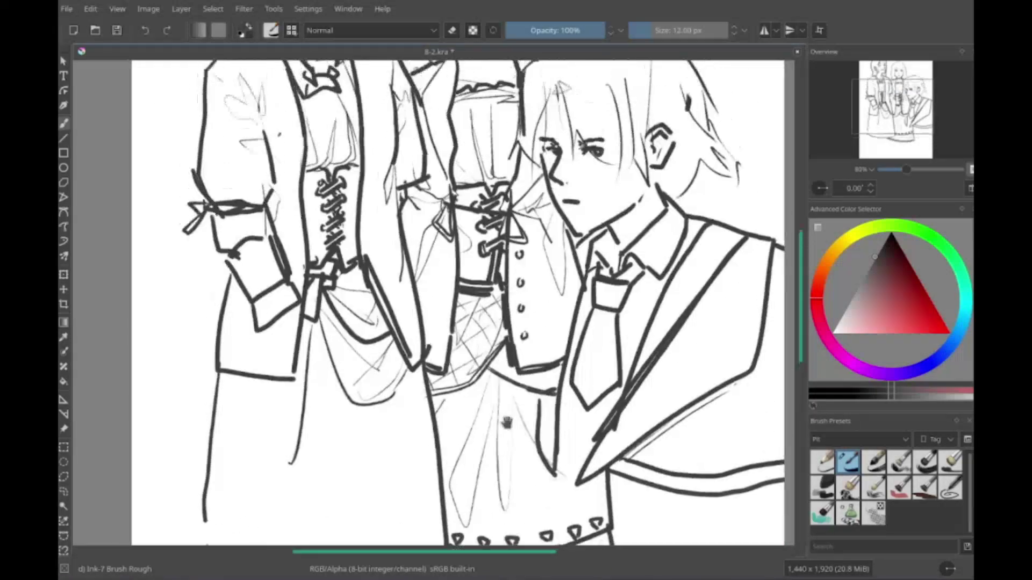
Step: Add stripes across the suited figure's waist below the tie and darken the lower edge of the third figure's overskirt
{"action": "scroll", "coordinate": [506, 423], "scroll_direction": "down", "scroll_amount": 3}
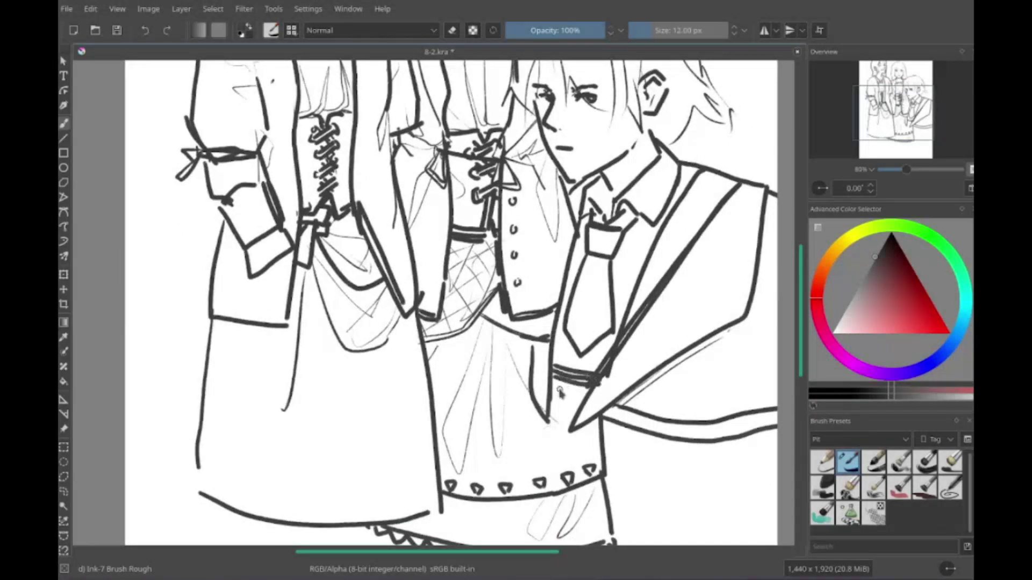
{"action": "scroll", "coordinate": [560, 392], "scroll_direction": "up", "scroll_amount": 2}
{"action": "scroll", "coordinate": [560, 392], "scroll_direction": "left", "scroll_amount": 3}
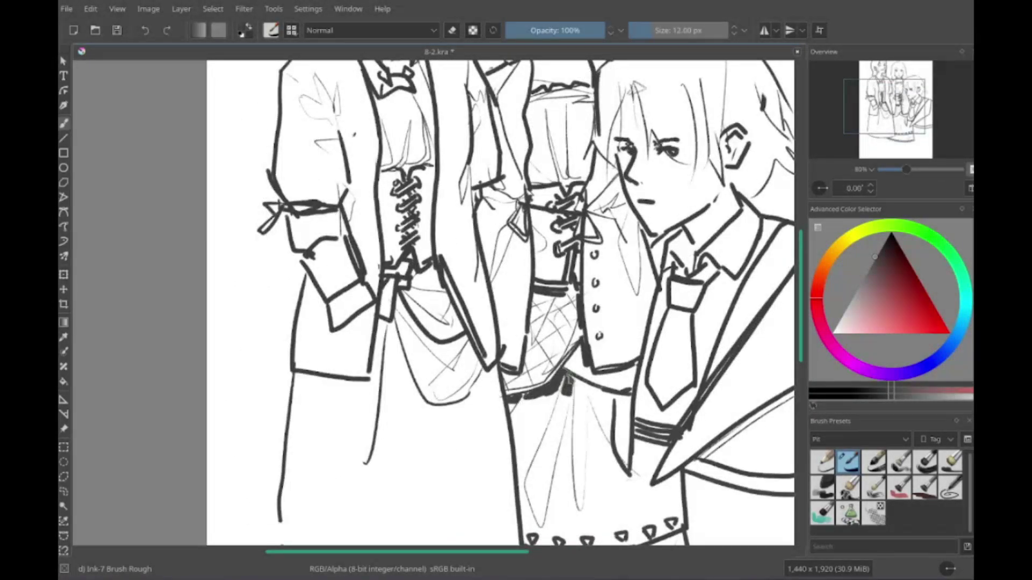
{"action": "scroll", "coordinate": [605, 400], "scroll_direction": "up", "scroll_amount": 3}
{"action": "scroll", "coordinate": [605, 400], "scroll_direction": "right", "scroll_amount": 2}
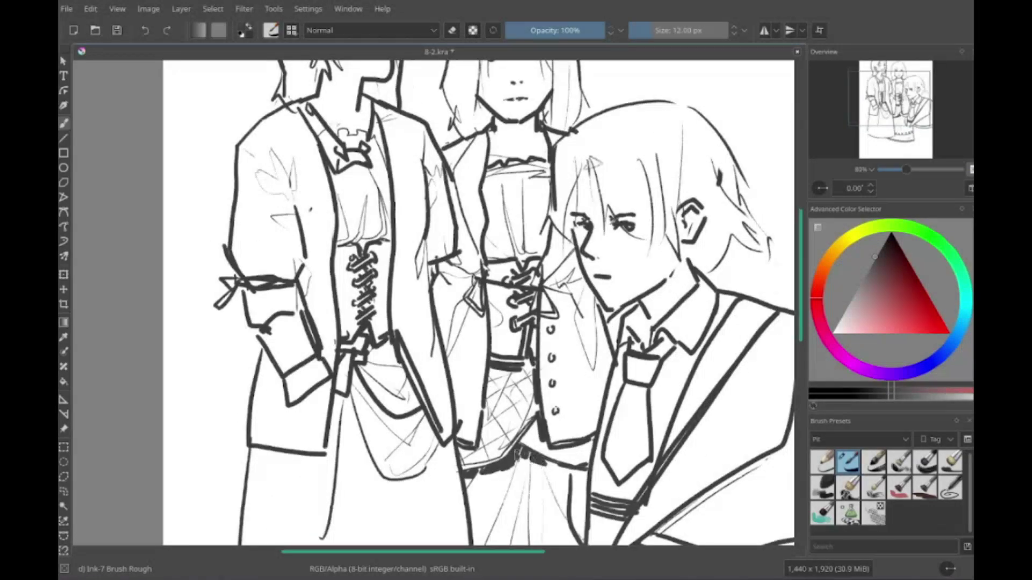
Step: Draw a petaled flower ornament on the side of the third figure's hair
{"action": "scroll", "coordinate": [555, 374], "scroll_direction": "up", "scroll_amount": 9}
{"action": "scroll", "coordinate": [555, 375], "scroll_direction": "left", "scroll_amount": 4}
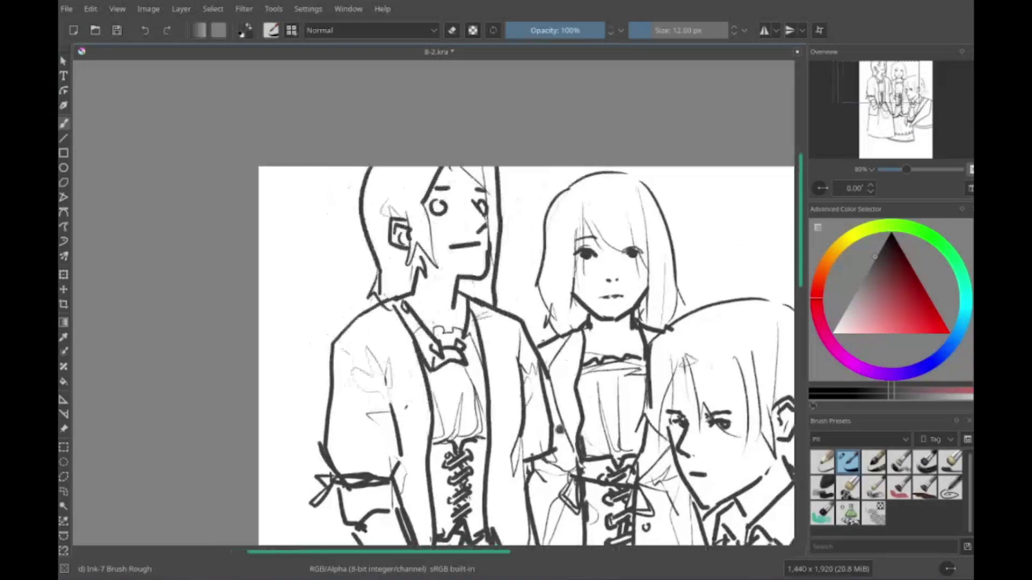
{"action": "scroll", "coordinate": [555, 374], "scroll_direction": "down", "scroll_amount": 2}
{"action": "scroll", "coordinate": [555, 374], "scroll_direction": "up", "scroll_amount": 5}
{"action": "mouse_move", "coordinate": [645, 307]}
{"action": "left_mouse_down"}
{"action": "mouse_move", "coordinate": [645, 352]}
{"action": "mouse_move", "coordinate": [680, 327]}
{"action": "left_mouse_up"}
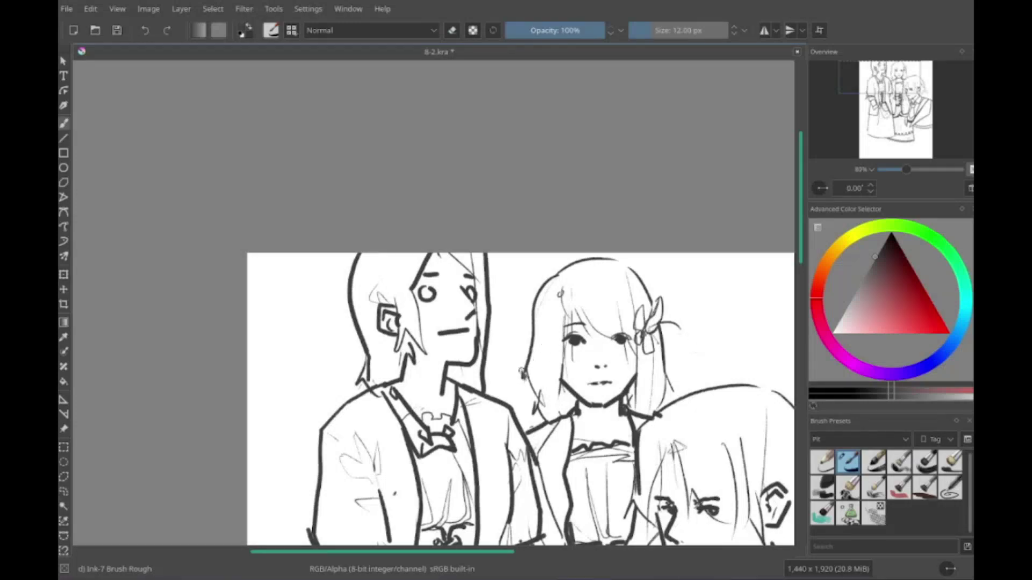
Step: Erase the first figure's tied short sleeve and forearm and redraw them as a long straight coat sleeve
{"action": "scroll", "coordinate": [524, 374], "scroll_direction": "down", "scroll_amount": 6}
{"action": "key", "text": "e"}
{"action": "scroll", "coordinate": [524, 373], "scroll_direction": "up", "scroll_amount": 4}
{"action": "scroll", "coordinate": [524, 374], "scroll_direction": "down", "scroll_amount": 1}
{"action": "scroll", "coordinate": [524, 373], "scroll_direction": "left", "scroll_amount": 2}
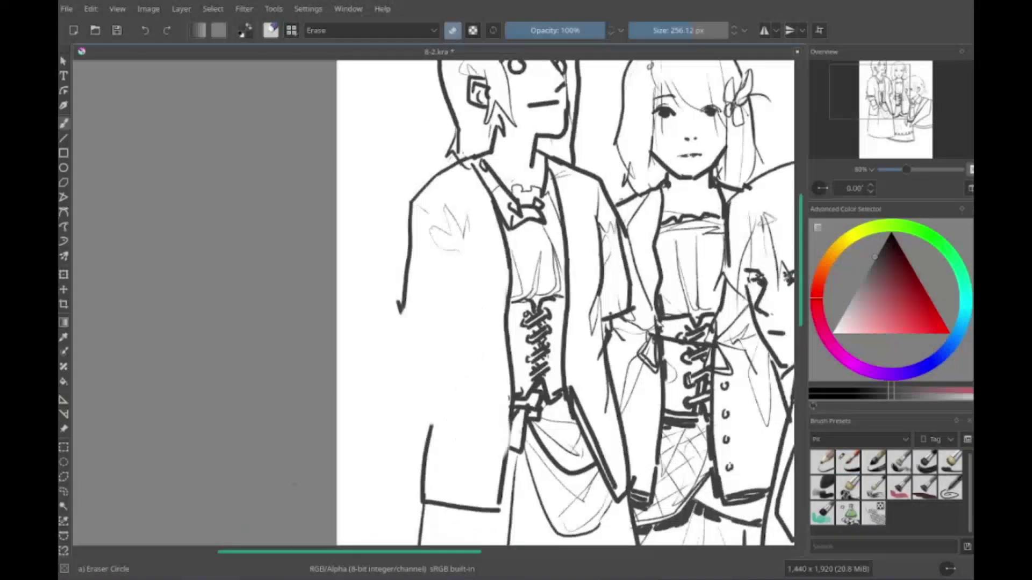
{"action": "scroll", "coordinate": [554, 322], "scroll_direction": "left", "scroll_amount": 1}
{"action": "key", "text": "e"}
{"action": "scroll", "coordinate": [555, 323], "scroll_direction": "down", "scroll_amount": 10}
{"action": "left_click_drag", "start_coordinate": [480, 346], "coordinate": [469, 386]}
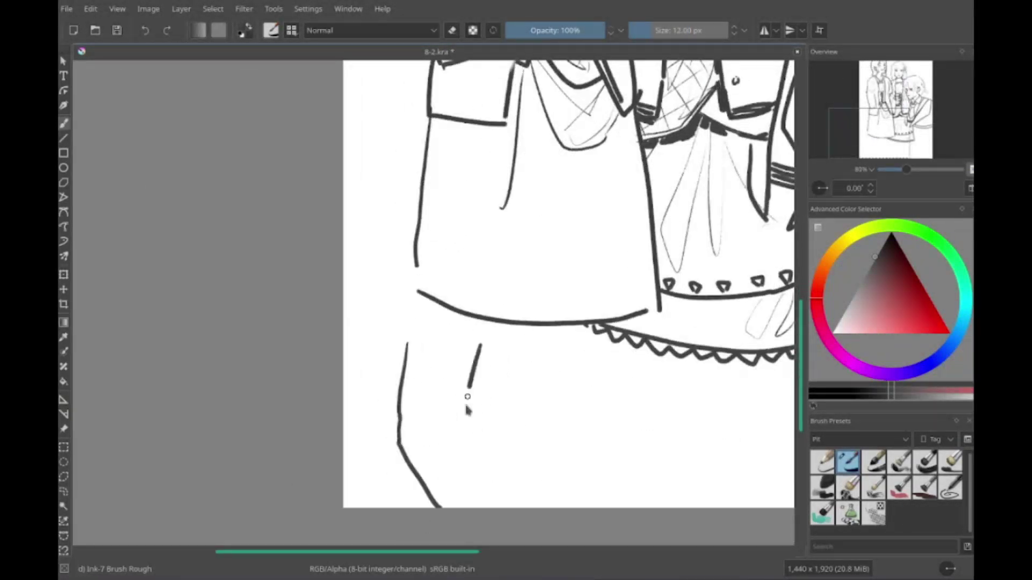
{"action": "key", "text": "ctrl+z"}
{"action": "key", "text": "ctrl+z"}
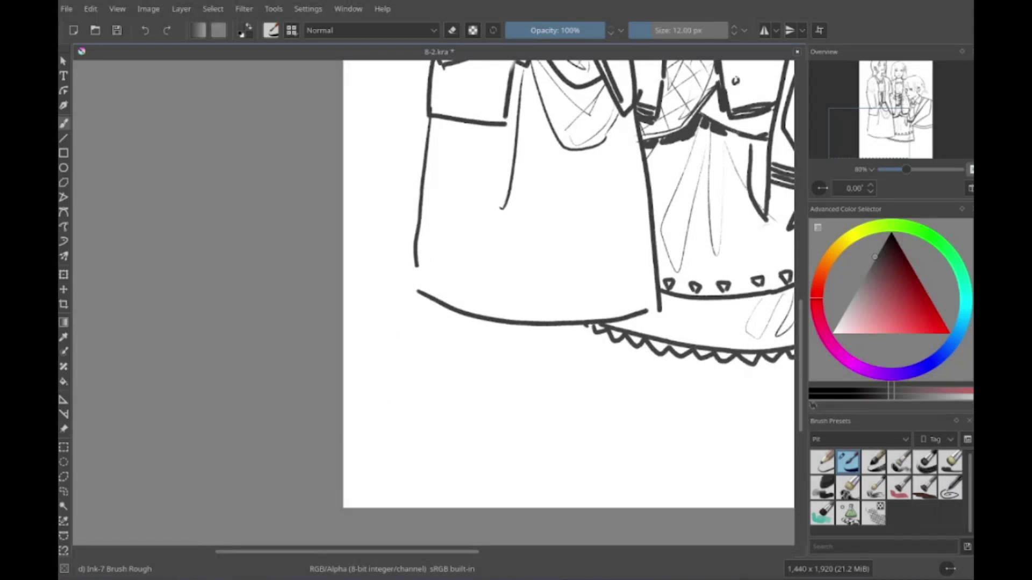
Step: Erase the suited figure's shoulder and outer sleeve, keeping the lapel beside the tie
{"action": "scroll", "coordinate": [564, 437], "scroll_direction": "right", "scroll_amount": 4}
{"action": "scroll", "coordinate": [565, 438], "scroll_direction": "down", "scroll_amount": 3}
{"action": "scroll", "coordinate": [564, 437], "scroll_direction": "up", "scroll_amount": 7}
{"action": "scroll", "coordinate": [478, 280], "scroll_direction": "right", "scroll_amount": 1}
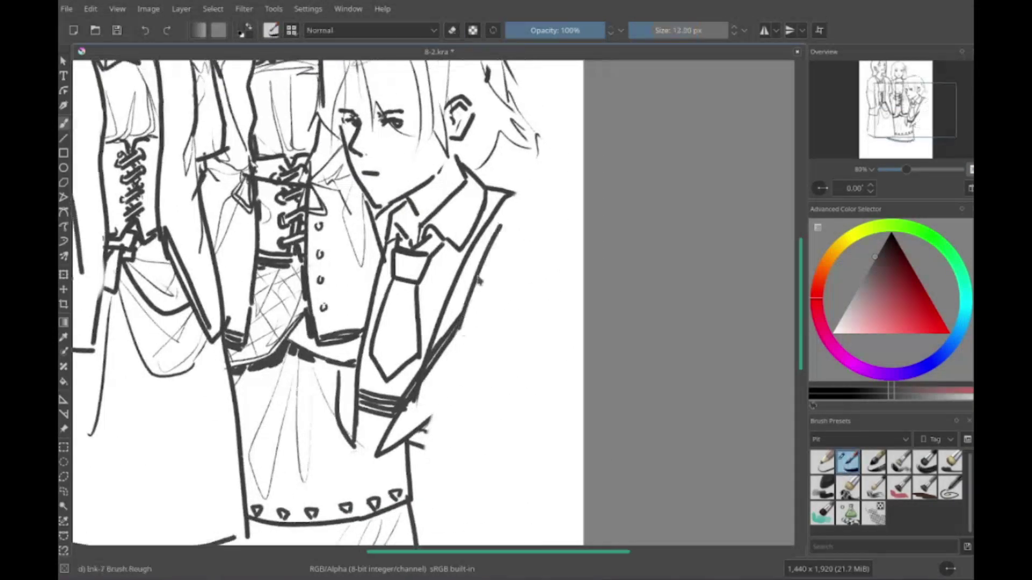
Step: Close the suited figure's lapel, add a small folded flap at its lower end and thicken its outer edge
{"action": "scroll", "coordinate": [477, 280], "scroll_direction": "up", "scroll_amount": 3}
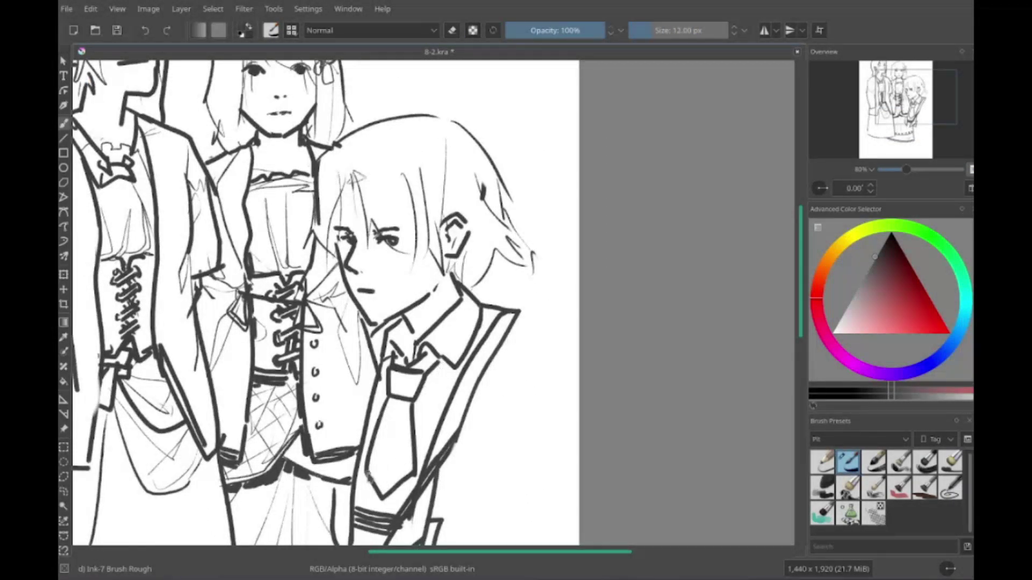
{"action": "scroll", "coordinate": [478, 279], "scroll_direction": "down", "scroll_amount": 3}
{"action": "scroll", "coordinate": [477, 279], "scroll_direction": "right", "scroll_amount": 1}
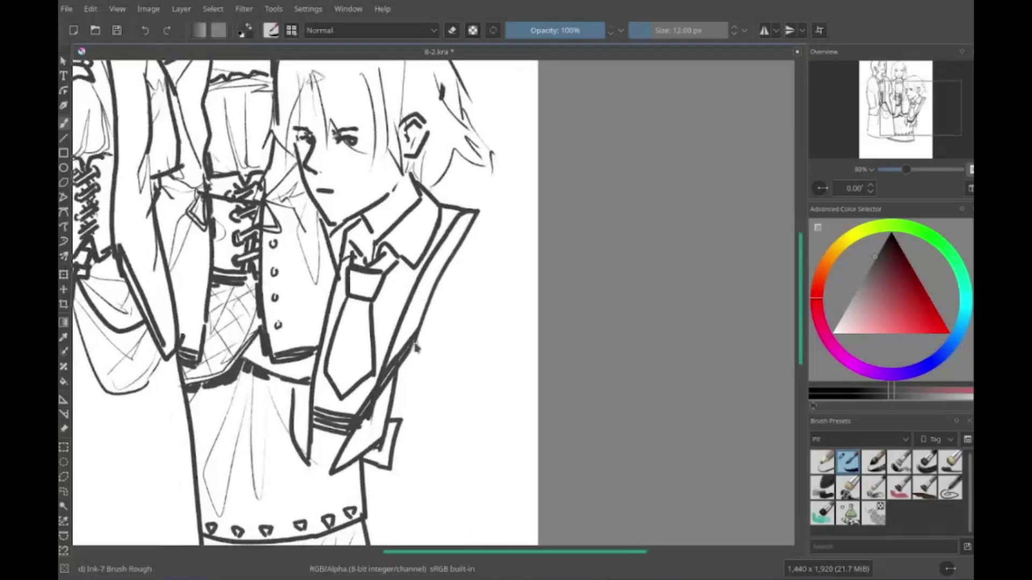
{"action": "scroll", "coordinate": [478, 280], "scroll_direction": "down", "scroll_amount": 4}
{"action": "scroll", "coordinate": [478, 280], "scroll_direction": "up", "scroll_amount": 7}
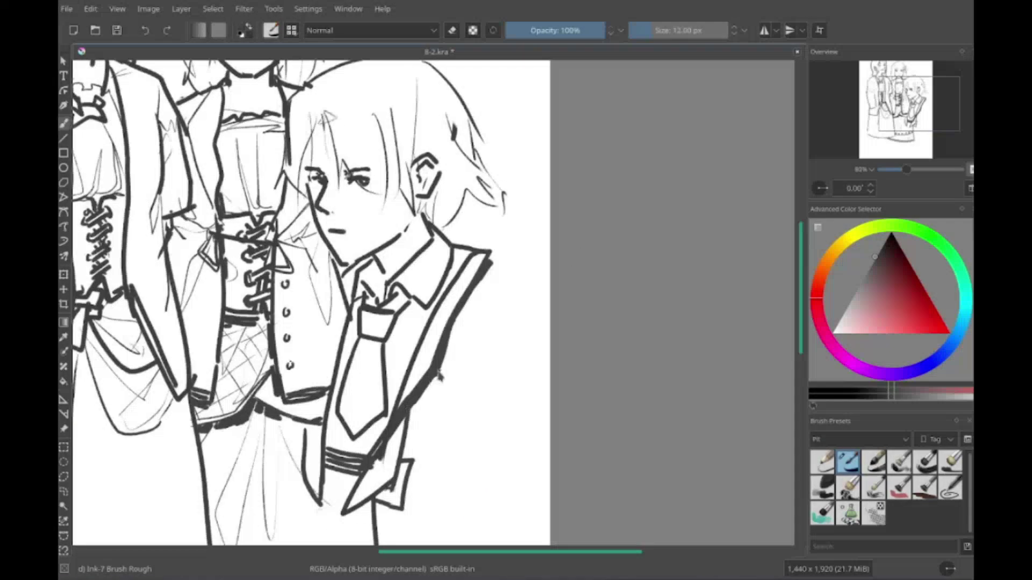
Step: Add thin strands at the third figure's crown and light loose lines on the first figure's upper sleeve
{"action": "scroll", "coordinate": [478, 279], "scroll_direction": "left", "scroll_amount": 2}
{"action": "scroll", "coordinate": [478, 280], "scroll_direction": "right", "scroll_amount": 1}
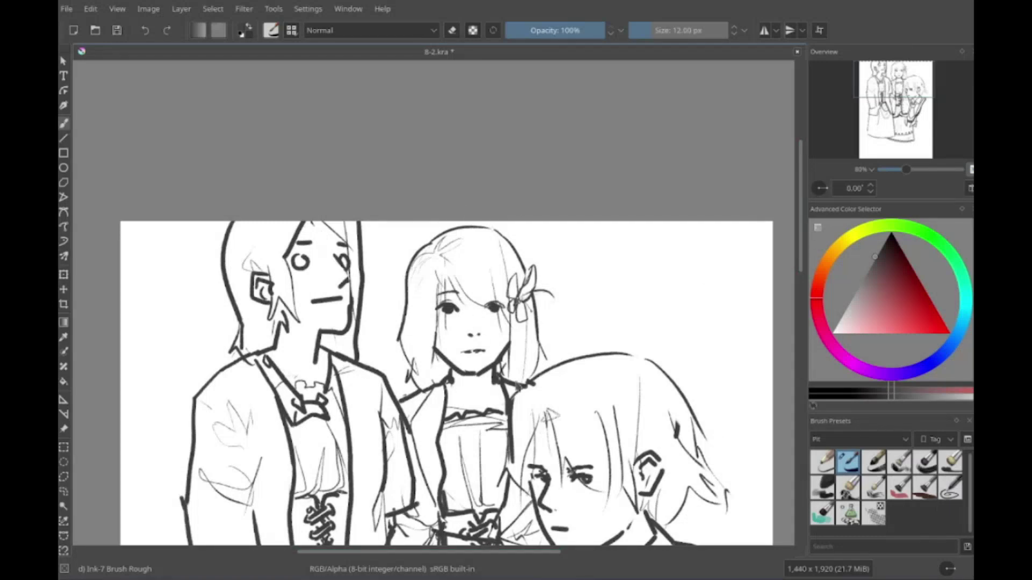
{"action": "scroll", "coordinate": [367, 268], "scroll_direction": "down", "scroll_amount": 5}
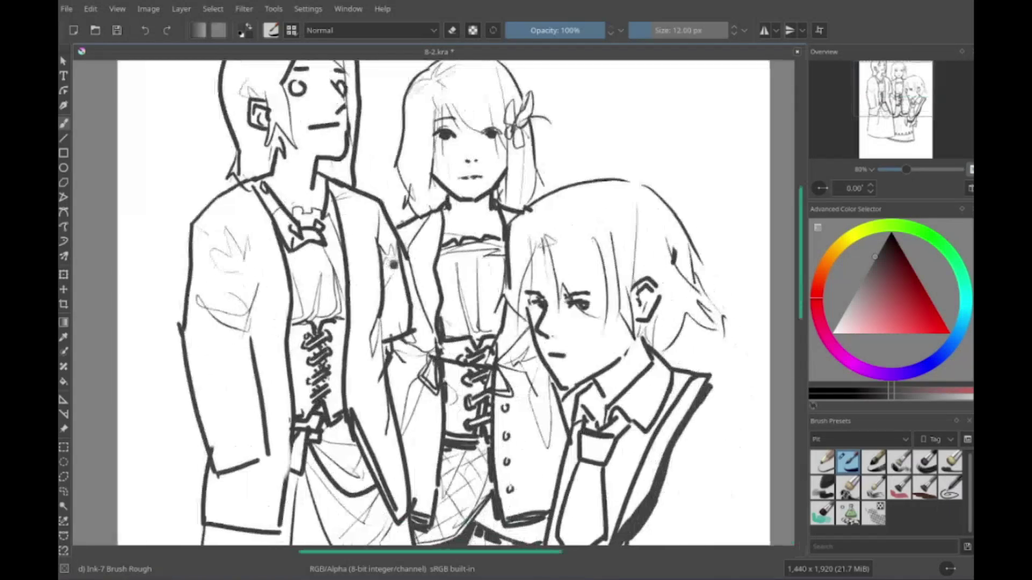
Step: Draw a fourth head beside the suited figure's lapel with rounded hair, a straight fringe, a nose and a mouth
{"action": "scroll", "coordinate": [585, 291], "scroll_direction": "right", "scroll_amount": 3}
{"action": "scroll", "coordinate": [590, 254], "scroll_direction": "down", "scroll_amount": 2}
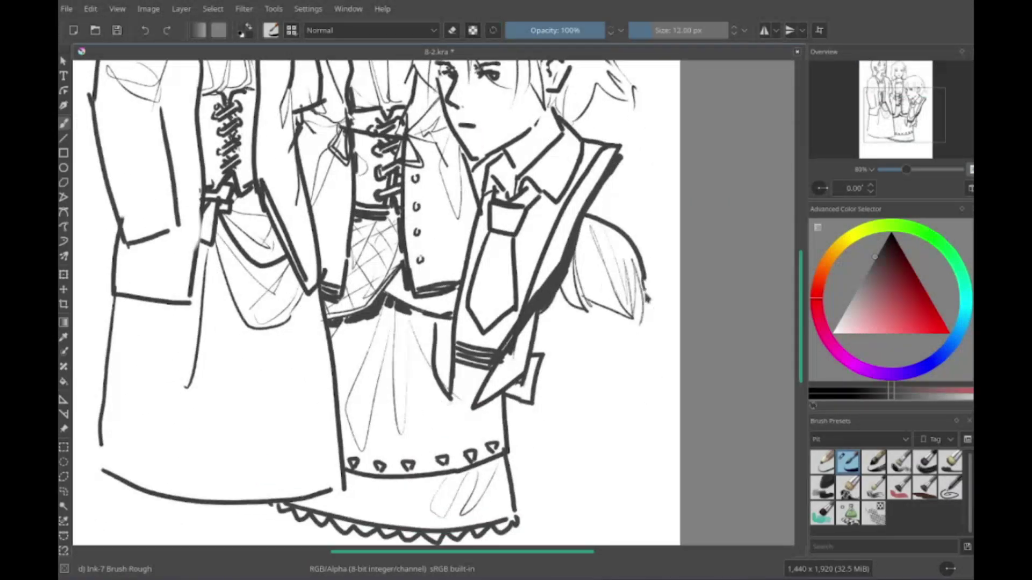
{"action": "mouse_move", "coordinate": [591, 321]}
{"action": "left_mouse_down"}
{"action": "mouse_move", "coordinate": [607, 339]}
{"action": "mouse_move", "coordinate": [599, 354]}
{"action": "mouse_move", "coordinate": [613, 328]}
{"action": "left_mouse_up"}
{"action": "scroll", "coordinate": [543, 363], "scroll_direction": "down", "scroll_amount": 1}
{"action": "scroll", "coordinate": [543, 364], "scroll_direction": "left", "scroll_amount": 1}
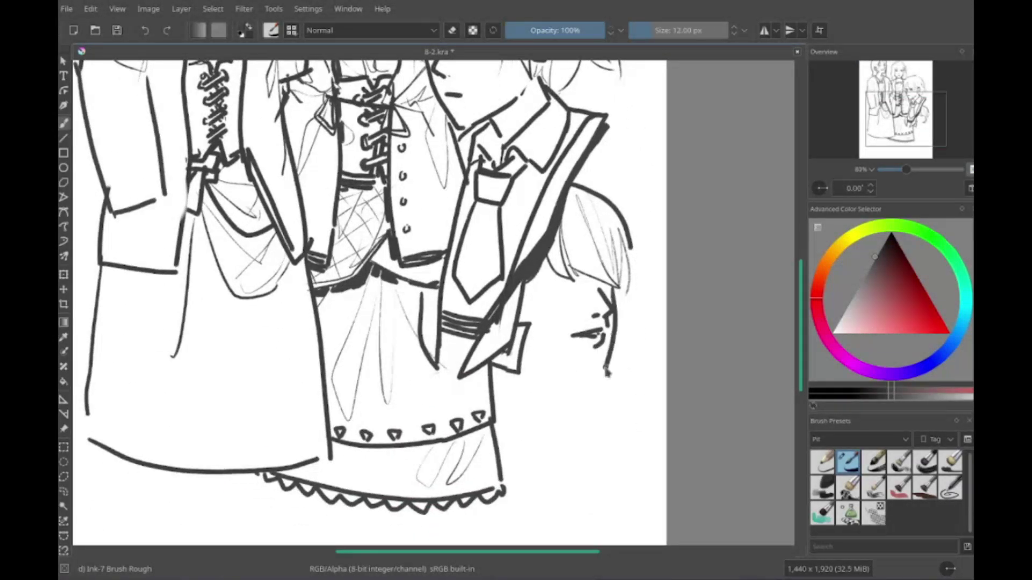
Step: Complete the fourth head with an angular jaw, dark eyes and heavier strokes along the outer edge of the hair
{"action": "left_click_drag", "start_coordinate": [529, 357], "coordinate": [610, 370]}
{"action": "scroll", "coordinate": [573, 350], "scroll_direction": "right", "scroll_amount": 1}
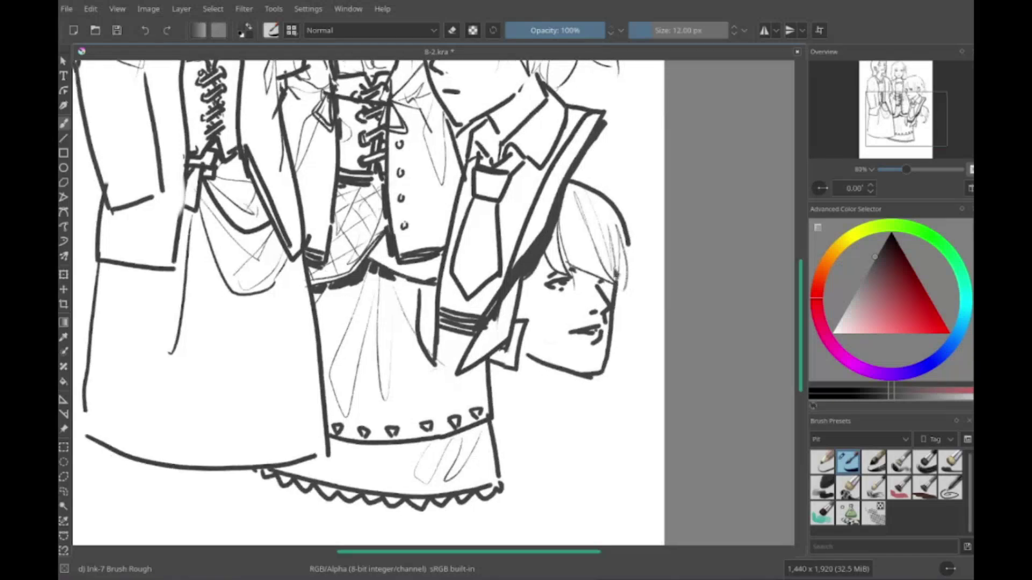
{"action": "left_click_drag", "start_coordinate": [616, 268], "coordinate": [604, 295]}
{"action": "scroll", "coordinate": [586, 323], "scroll_direction": "left", "scroll_amount": 3}
{"action": "left_click_drag", "start_coordinate": [640, 243], "coordinate": [647, 277]}
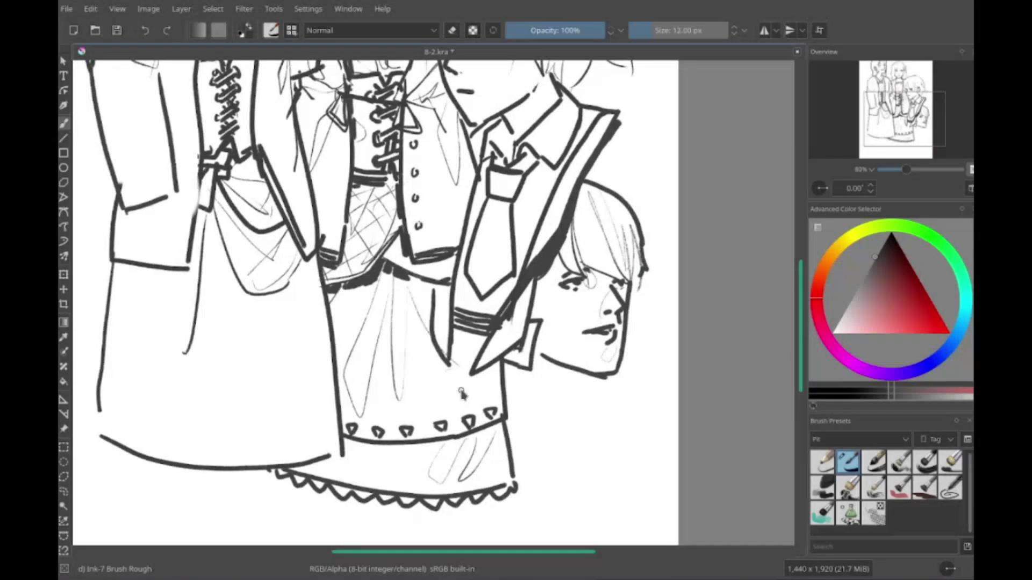
Step: Draw the fourth figure's neck and collar below the jaw, with the near shoulder line starting beside the skirt
{"action": "scroll", "coordinate": [444, 277], "scroll_direction": "right", "scroll_amount": 3}
{"action": "scroll", "coordinate": [468, 322], "scroll_direction": "down", "scroll_amount": 1}
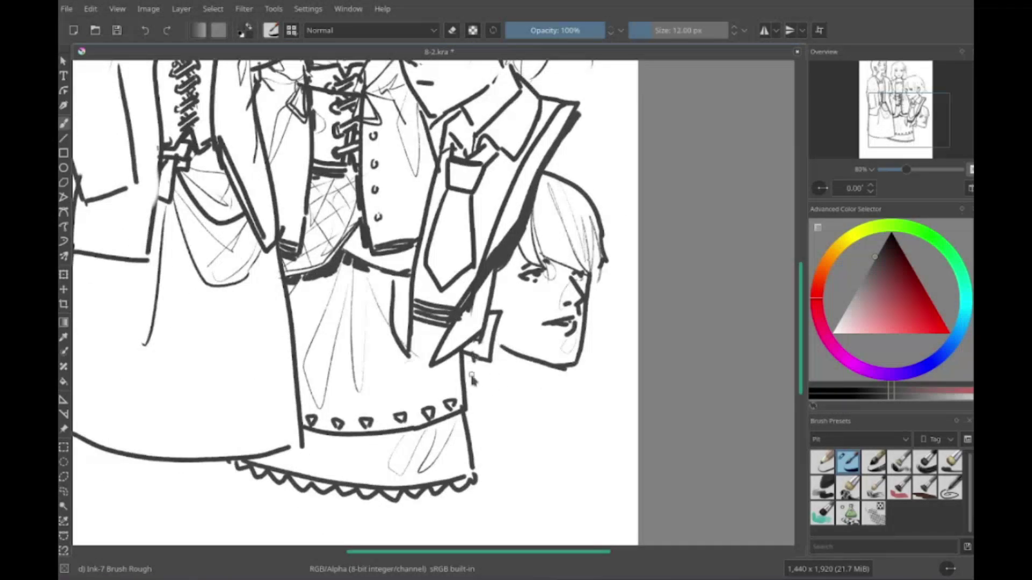
{"action": "left_click_drag", "start_coordinate": [468, 351], "coordinate": [519, 400]}
{"action": "left_click_drag", "start_coordinate": [543, 363], "coordinate": [556, 430]}
Step: Draw the fourth figure's long near sleeve line, the shoulder trim and the front edge of the garment
{"action": "scroll", "coordinate": [538, 419], "scroll_direction": "down", "scroll_amount": 5}
{"action": "left_click_drag", "start_coordinate": [415, 352], "coordinate": [427, 472]}
{"action": "left_click_drag", "start_coordinate": [486, 295], "coordinate": [532, 336]}
{"action": "mouse_move", "coordinate": [567, 271]}
{"action": "left_mouse_down"}
{"action": "mouse_move", "coordinate": [576, 309]}
{"action": "mouse_move", "coordinate": [554, 419]}
{"action": "left_mouse_up"}
Step: Draw the fourth figure's puffed far sleeve with a gathered cuff and flared end near the page edge
{"action": "scroll", "coordinate": [537, 322], "scroll_direction": "left", "scroll_amount": 1}
{"action": "scroll", "coordinate": [549, 376], "scroll_direction": "up", "scroll_amount": 4}
{"action": "scroll", "coordinate": [572, 287], "scroll_direction": "down", "scroll_amount": 5}
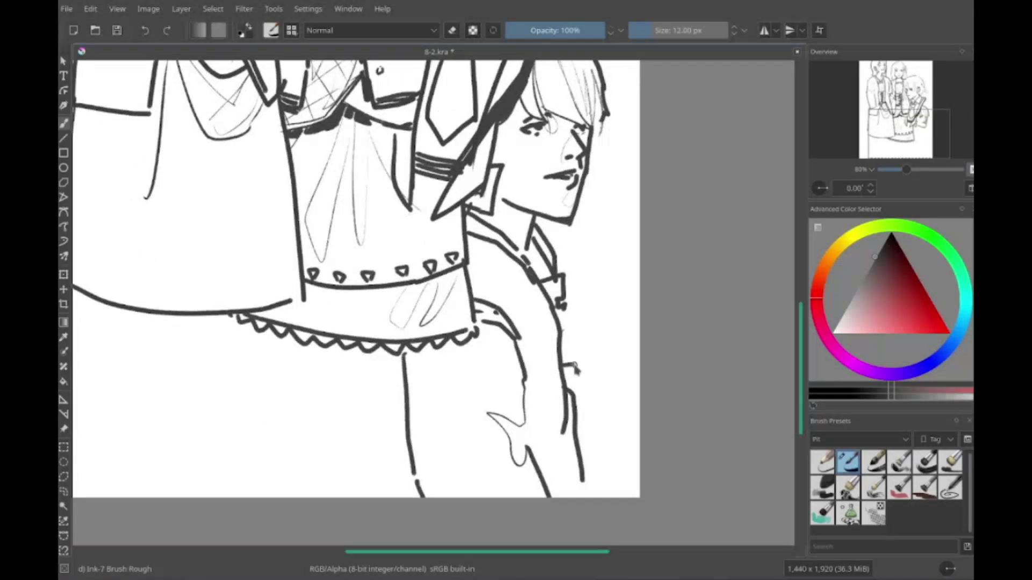
{"action": "scroll", "coordinate": [559, 445], "scroll_direction": "down", "scroll_amount": 2}
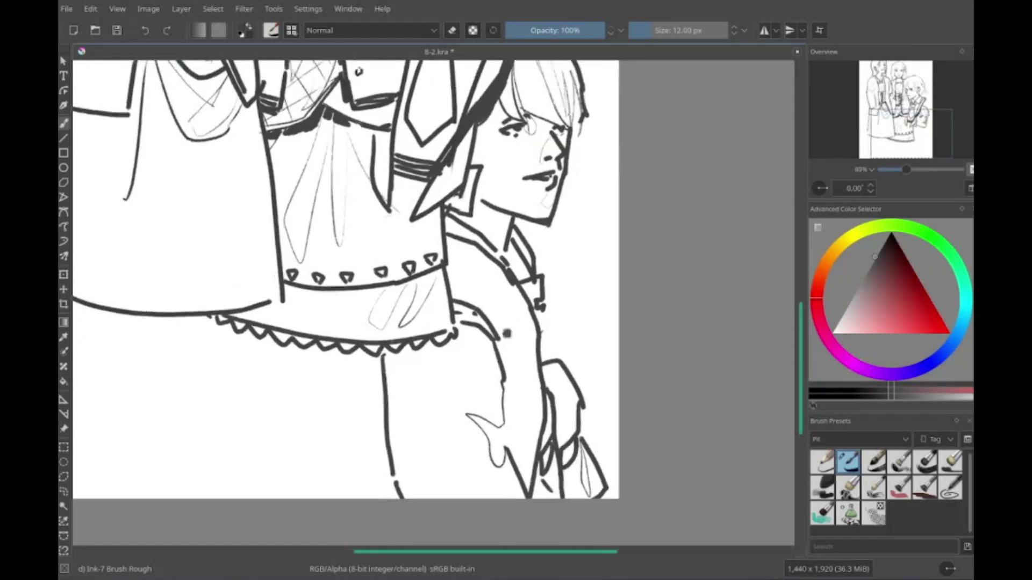
Step: Add the fourth figure's lapel, long outer garment line and front button, with loose fold lines on the near sleeve
{"action": "scroll", "coordinate": [511, 391], "scroll_direction": "up", "scroll_amount": 3}
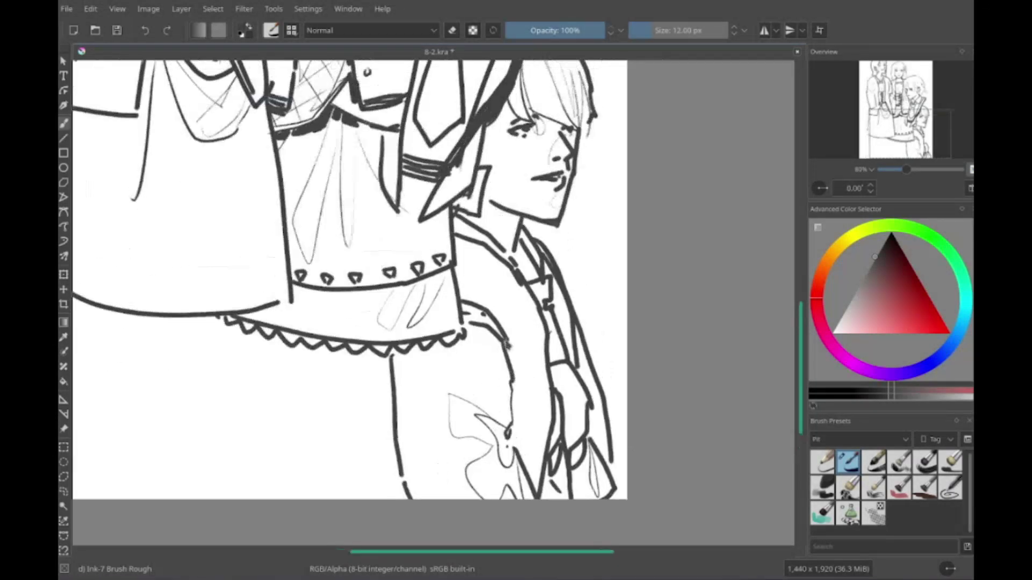
{"action": "scroll", "coordinate": [473, 244], "scroll_direction": "down", "scroll_amount": 2}
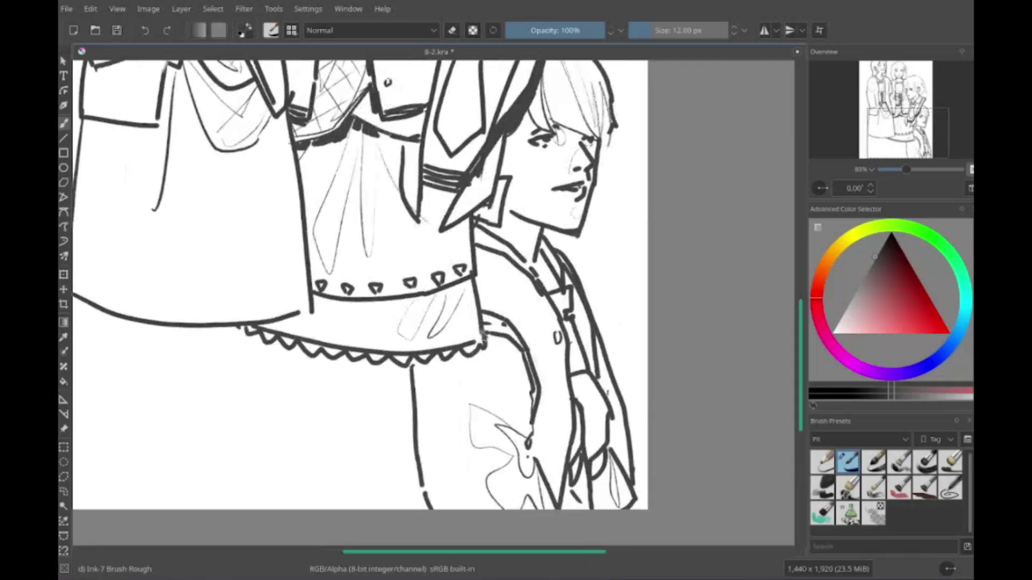
{"action": "scroll", "coordinate": [462, 354], "scroll_direction": "up", "scroll_amount": 5}
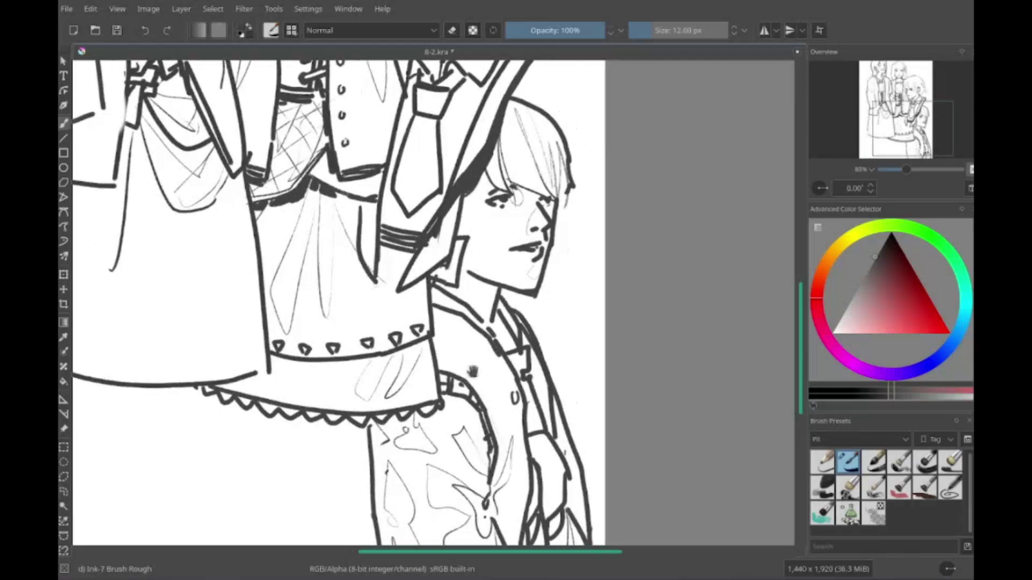
Step: Extend the scalloped hem past the front figure's skirt and add a row of buttons to the second corseted figure's near coat flap
{"action": "key", "text": "e"}
{"action": "scroll", "coordinate": [488, 269], "scroll_direction": "up", "scroll_amount": 4}
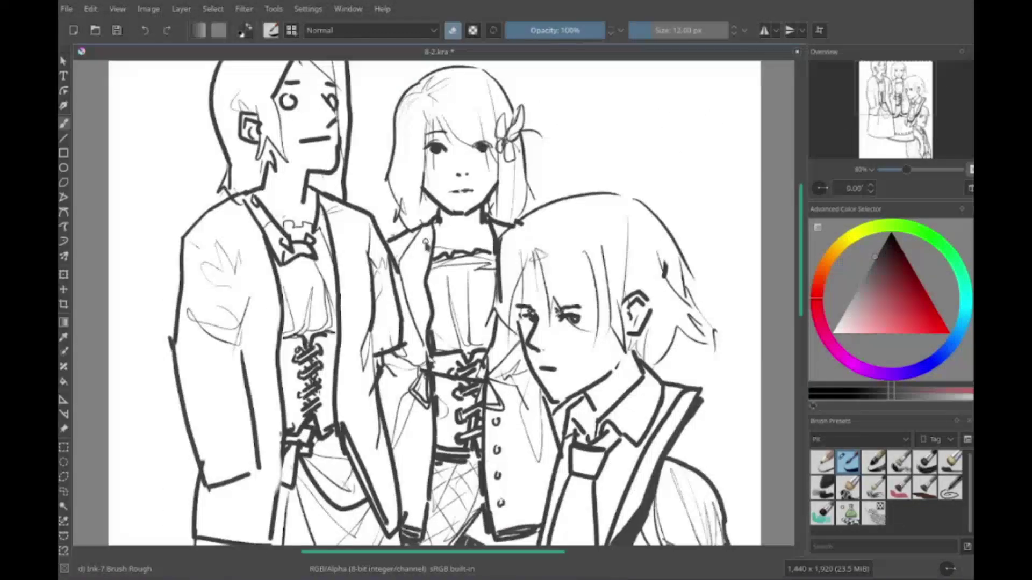
{"action": "key", "text": "e"}
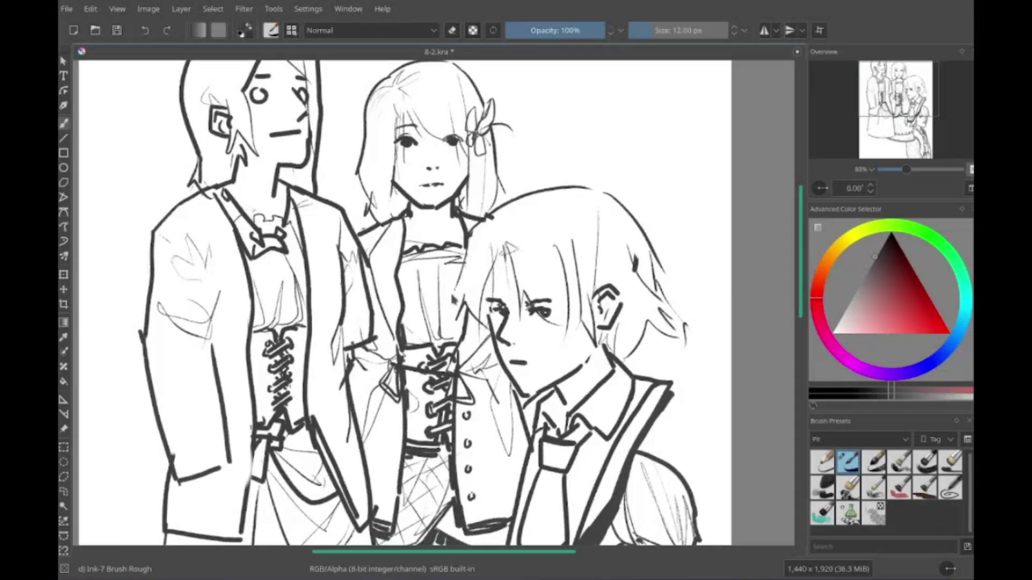
{"action": "scroll", "coordinate": [377, 349], "scroll_direction": "down", "scroll_amount": 10}
{"action": "scroll", "coordinate": [334, 416], "scroll_direction": "up", "scroll_amount": 10}
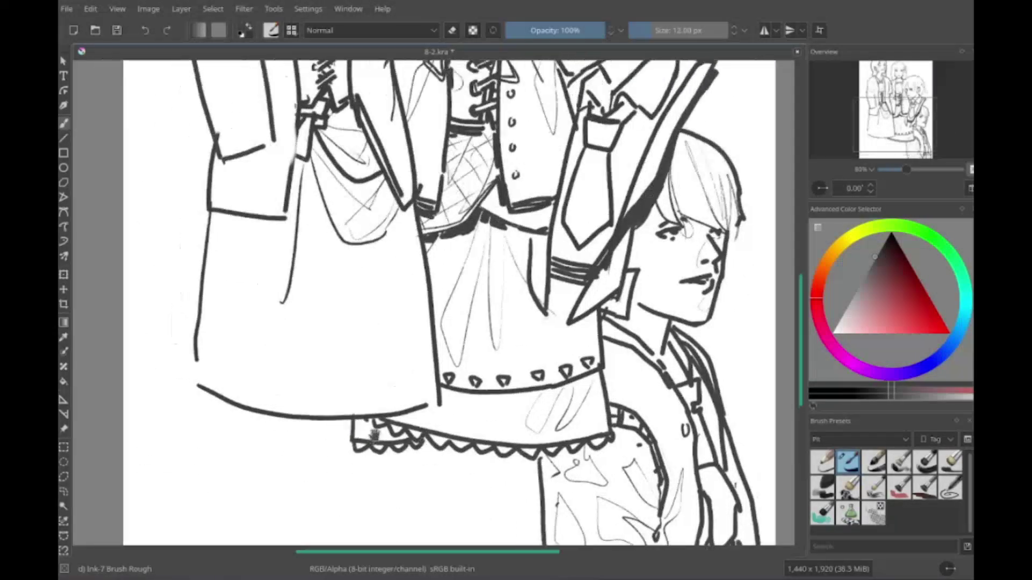
{"action": "scroll", "coordinate": [414, 326], "scroll_direction": "up", "scroll_amount": 2}
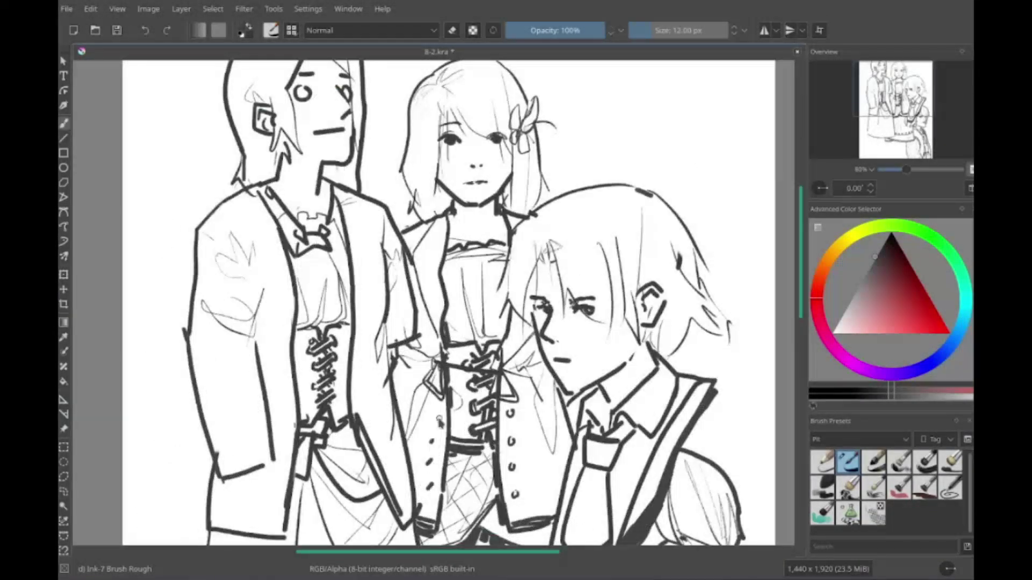
Step: Draw a cropped background figure above the suited figure's head, with a banded waist, a small buckle and a folded garment below
{"action": "scroll", "coordinate": [430, 312], "scroll_direction": "down", "scroll_amount": 2}
{"action": "scroll", "coordinate": [465, 284], "scroll_direction": "up", "scroll_amount": 5}
{"action": "left_click_drag", "start_coordinate": [465, 284], "coordinate": [645, 295]}
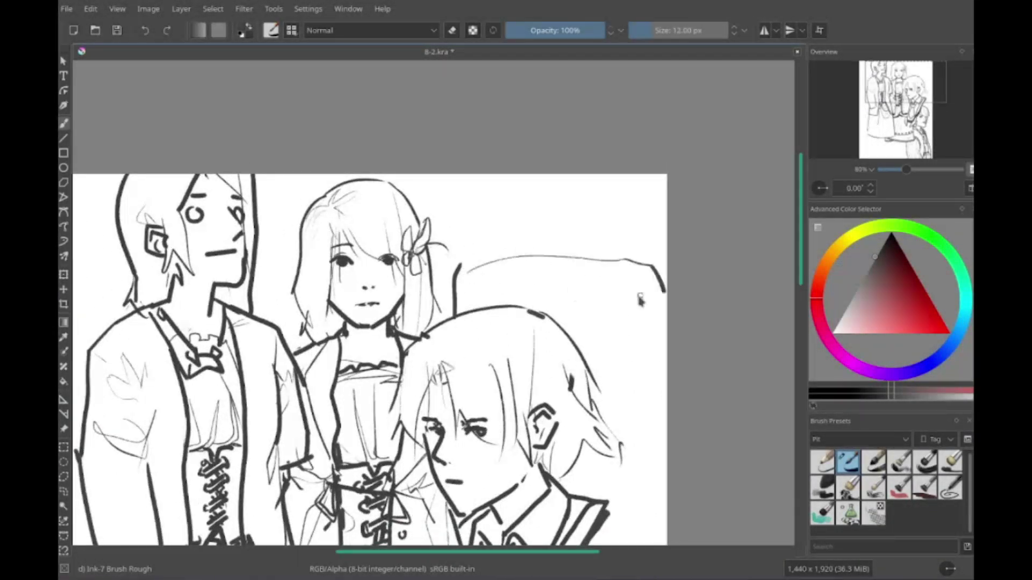
{"action": "key", "text": "ctrl+z"}
{"action": "mouse_move", "coordinate": [462, 246]}
{"action": "left_mouse_down"}
{"action": "mouse_move", "coordinate": [553, 231]}
{"action": "mouse_move", "coordinate": [568, 269]}
{"action": "mouse_move", "coordinate": [559, 285]}
{"action": "mouse_move", "coordinate": [634, 324]}
{"action": "mouse_move", "coordinate": [661, 414]}
{"action": "left_mouse_up"}
{"action": "scroll", "coordinate": [538, 269], "scroll_direction": "up", "scroll_amount": 1}
{"action": "scroll", "coordinate": [703, 323], "scroll_direction": "up", "scroll_amount": 3}
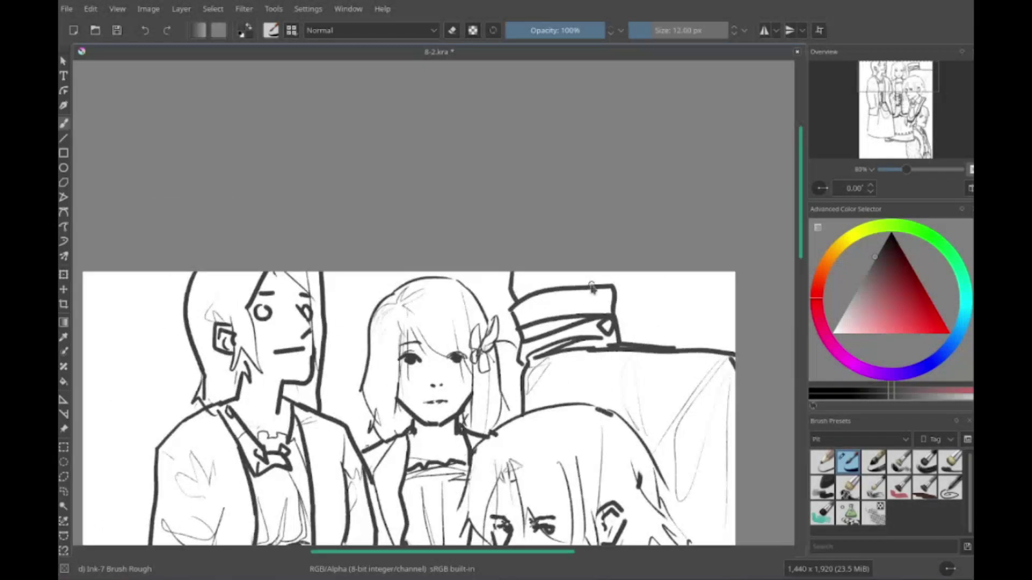
Step: Draw the background figure's cuffed arm running along the upper page edge above the banded waist
{"action": "mouse_move", "coordinate": [592, 317]}
{"action": "left_mouse_down"}
{"action": "mouse_move", "coordinate": [715, 279]}
{"action": "mouse_move", "coordinate": [723, 318]}
{"action": "left_mouse_up"}
{"action": "scroll", "coordinate": [699, 323], "scroll_direction": "down", "scroll_amount": 5}
{"action": "scroll", "coordinate": [441, 258], "scroll_direction": "up", "scroll_amount": 1}
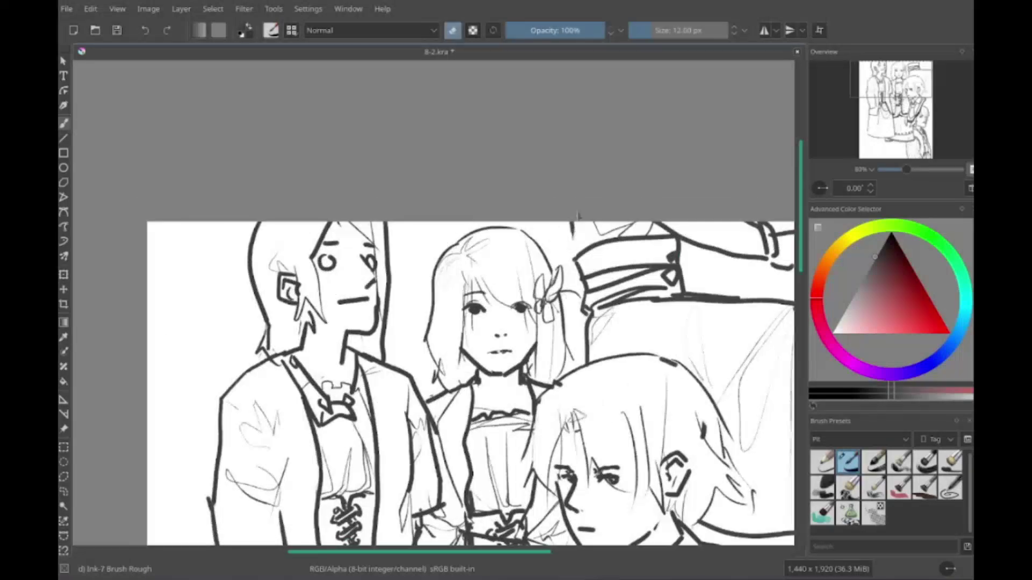
Step: Erase the lower coat and outer skirt outline of the coat-and-corset figure
{"action": "scroll", "coordinate": [433, 242], "scroll_direction": "down", "scroll_amount": 8}
{"action": "scroll", "coordinate": [433, 219], "scroll_direction": "left", "scroll_amount": 6}
{"action": "scroll", "coordinate": [420, 275], "scroll_direction": "up", "scroll_amount": 2}
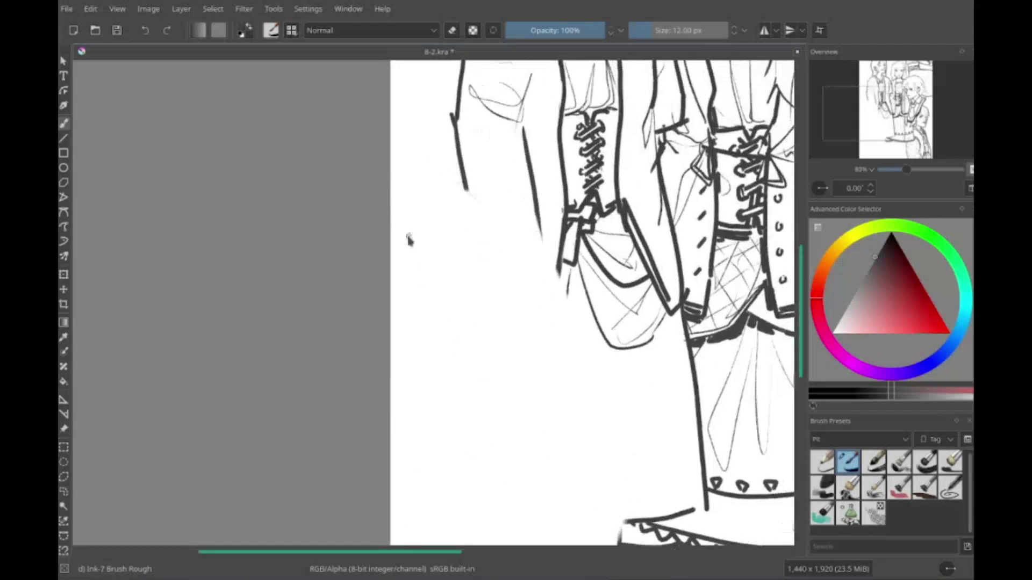
Step: Start a small new head at the page edge below the coat sleeve, with the crown, fringe strands, a tied side lock and an ear
{"action": "left_click_drag", "start_coordinate": [390, 200], "coordinate": [463, 182]}
{"action": "left_click_drag", "start_coordinate": [400, 206], "coordinate": [436, 256]}
{"action": "left_click_drag", "start_coordinate": [441, 205], "coordinate": [446, 255]}
{"action": "left_click_drag", "start_coordinate": [474, 195], "coordinate": [490, 217]}
{"action": "mouse_move", "coordinate": [438, 258]}
{"action": "left_mouse_down"}
{"action": "mouse_move", "coordinate": [445, 332]}
{"action": "mouse_move", "coordinate": [420, 298]}
{"action": "left_mouse_up"}
{"action": "left_click_drag", "start_coordinate": [419, 298], "coordinate": [445, 333]}
{"action": "mouse_move", "coordinate": [454, 265]}
{"action": "left_mouse_down"}
{"action": "mouse_move", "coordinate": [472, 249]}
{"action": "mouse_move", "coordinate": [458, 273]}
{"action": "left_mouse_up"}
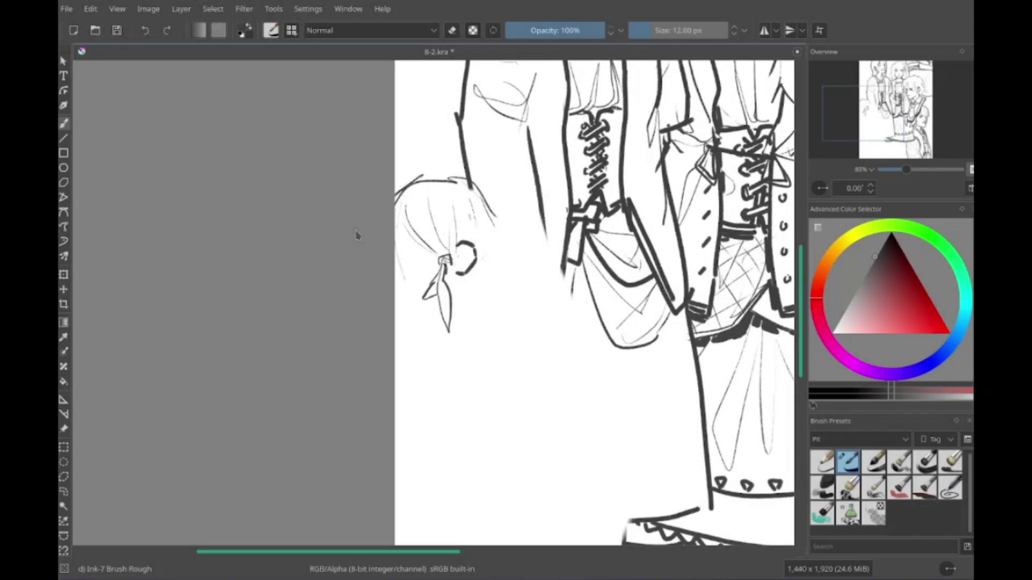
Step: Complete the new head with a profile face, inner ear lines, a heavier back hair outline and the jaw and neck
{"action": "scroll", "coordinate": [356, 235], "scroll_direction": "up", "scroll_amount": 1}
{"action": "scroll", "coordinate": [356, 235], "scroll_direction": "left", "scroll_amount": 1}
{"action": "left_click_drag", "start_coordinate": [449, 253], "coordinate": [468, 282]}
{"action": "mouse_move", "coordinate": [479, 192]}
{"action": "left_mouse_down"}
{"action": "mouse_move", "coordinate": [508, 285]}
{"action": "mouse_move", "coordinate": [438, 336]}
{"action": "left_mouse_up"}
{"action": "left_click_drag", "start_coordinate": [440, 242], "coordinate": [454, 255]}
{"action": "left_click_drag", "start_coordinate": [432, 323], "coordinate": [446, 337]}
{"action": "scroll", "coordinate": [446, 301], "scroll_direction": "left", "scroll_amount": 1}
{"action": "scroll", "coordinate": [446, 301], "scroll_direction": "down", "scroll_amount": 1}
{"action": "mouse_move", "coordinate": [433, 293]}
{"action": "left_mouse_down"}
{"action": "mouse_move", "coordinate": [447, 325]}
{"action": "mouse_move", "coordinate": [508, 344]}
{"action": "left_mouse_up"}
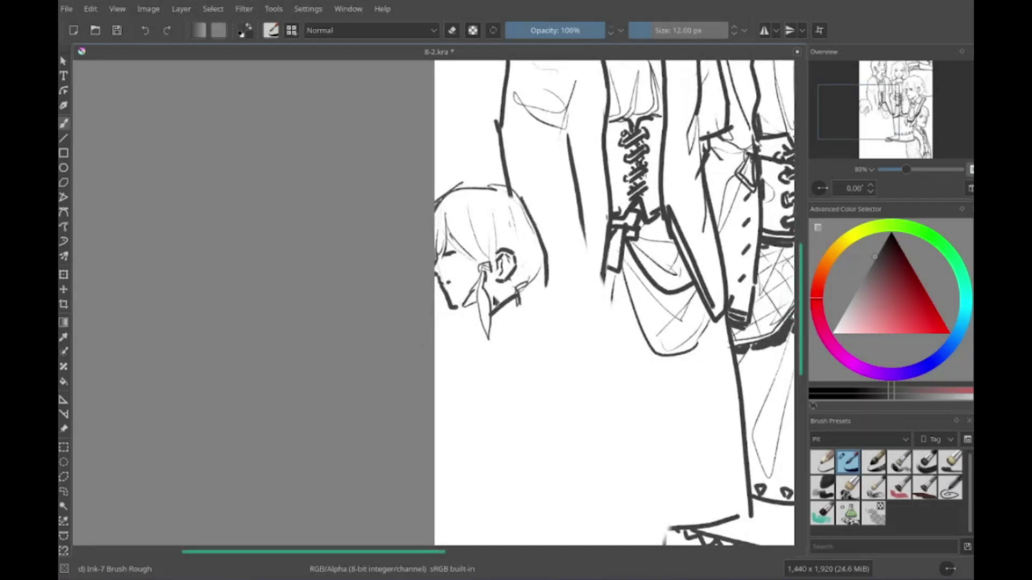
Step: Draw the new figure's V-shaped neckline and near shoulder, with loose hair strands around the ear and nape
{"action": "scroll", "coordinate": [495, 301], "scroll_direction": "left", "scroll_amount": 1}
{"action": "mouse_move", "coordinate": [531, 305]}
{"action": "left_mouse_down"}
{"action": "mouse_move", "coordinate": [550, 318]}
{"action": "mouse_move", "coordinate": [473, 377]}
{"action": "left_mouse_up"}
{"action": "left_click_drag", "start_coordinate": [473, 369], "coordinate": [508, 352]}
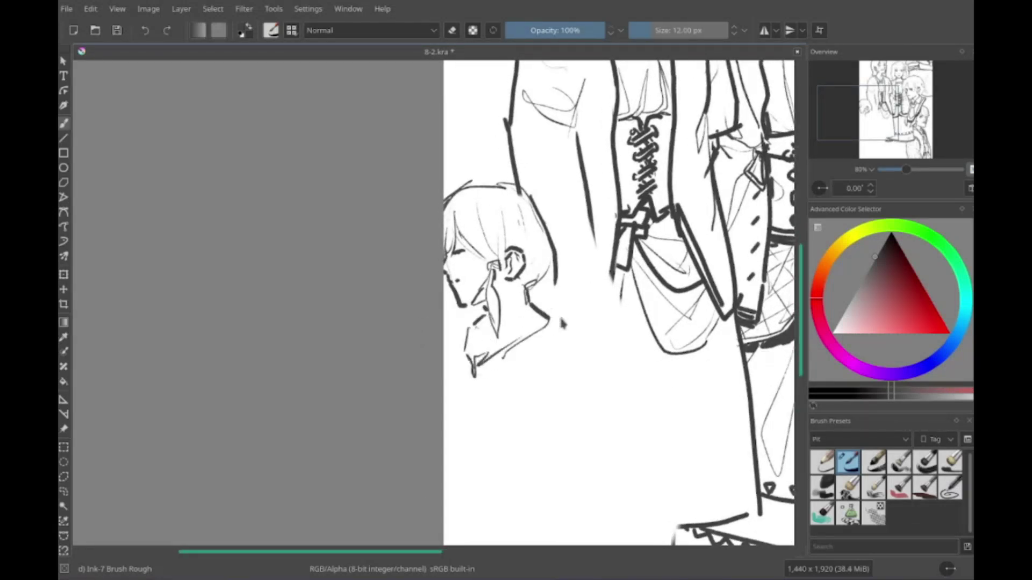
{"action": "left_click_drag", "start_coordinate": [562, 323], "coordinate": [580, 339]}
{"action": "scroll", "coordinate": [534, 330], "scroll_direction": "down", "scroll_amount": 4}
{"action": "scroll", "coordinate": [514, 310], "scroll_direction": "right", "scroll_amount": 1}
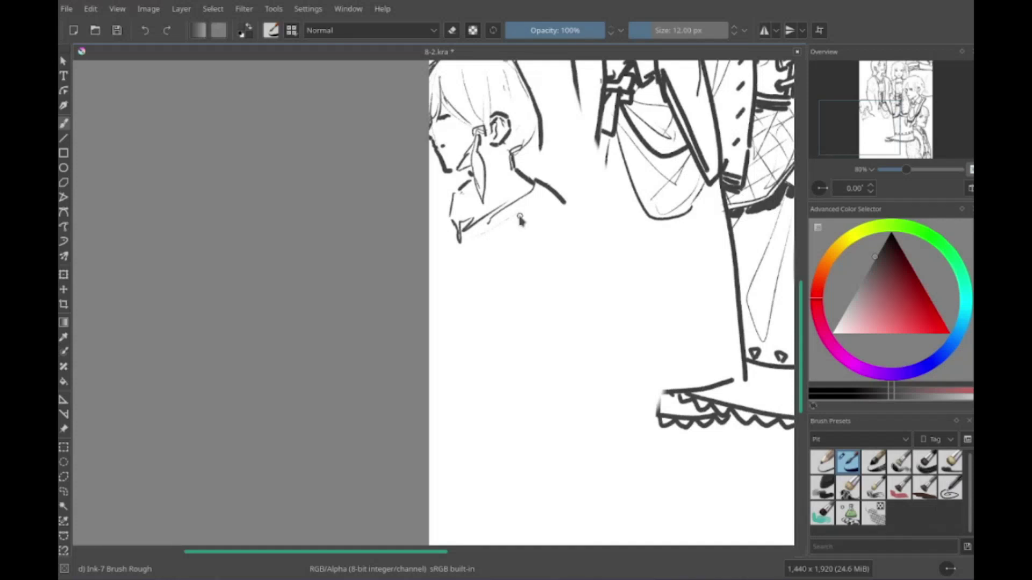
{"action": "scroll", "coordinate": [519, 220], "scroll_direction": "up", "scroll_amount": 3}
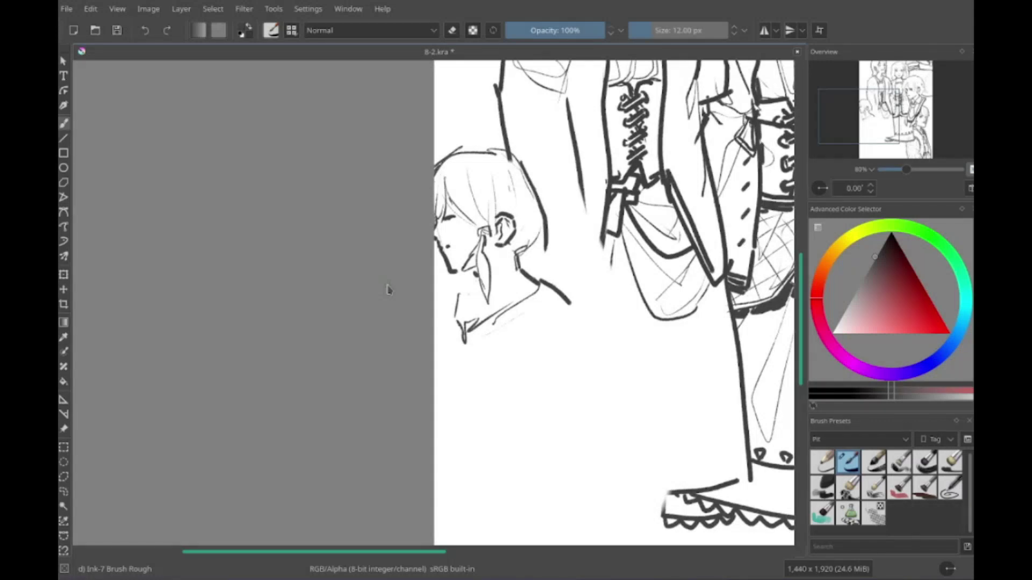
{"action": "left_click_drag", "start_coordinate": [387, 291], "coordinate": [430, 352]}
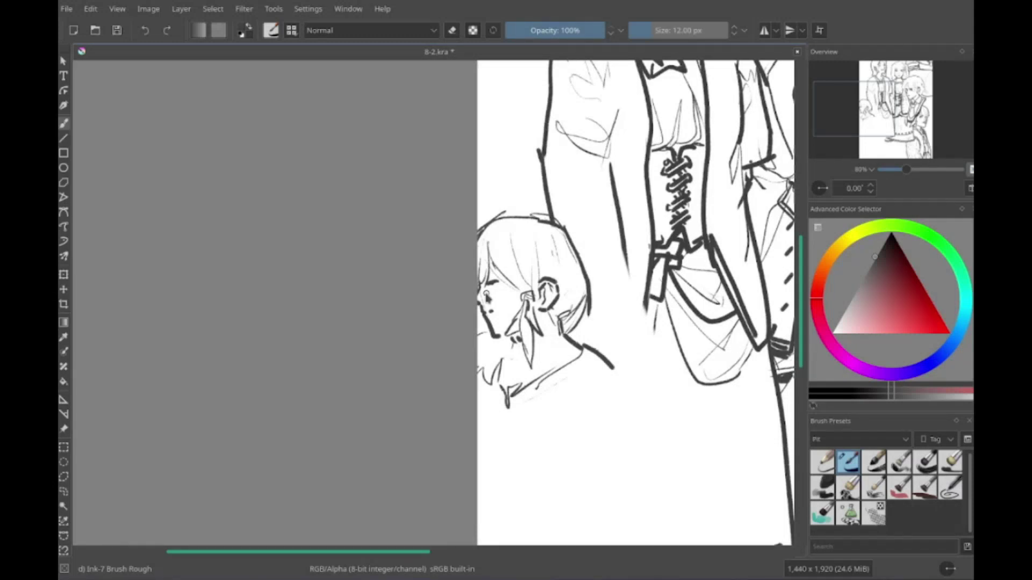
Step: Draw the new figure's outstretched sleeve from the shoulder to a cuff near the scalloped hem, with folds and a triangular pendant
{"action": "mouse_move", "coordinate": [566, 347]}
{"action": "left_mouse_down"}
{"action": "mouse_move", "coordinate": [575, 363]}
{"action": "mouse_move", "coordinate": [529, 291]}
{"action": "mouse_move", "coordinate": [537, 166]}
{"action": "left_mouse_up"}
{"action": "mouse_move", "coordinate": [562, 171]}
{"action": "left_mouse_down"}
{"action": "mouse_move", "coordinate": [586, 226]}
{"action": "mouse_move", "coordinate": [645, 274]}
{"action": "left_mouse_up"}
{"action": "left_click_drag", "start_coordinate": [556, 237], "coordinate": [653, 370]}
{"action": "mouse_move", "coordinate": [650, 280]}
{"action": "left_mouse_down"}
{"action": "mouse_move", "coordinate": [737, 383]}
{"action": "mouse_move", "coordinate": [613, 302]}
{"action": "left_mouse_up"}
{"action": "left_click_drag", "start_coordinate": [567, 252], "coordinate": [626, 304]}
{"action": "left_click_drag", "start_coordinate": [554, 220], "coordinate": [529, 317]}
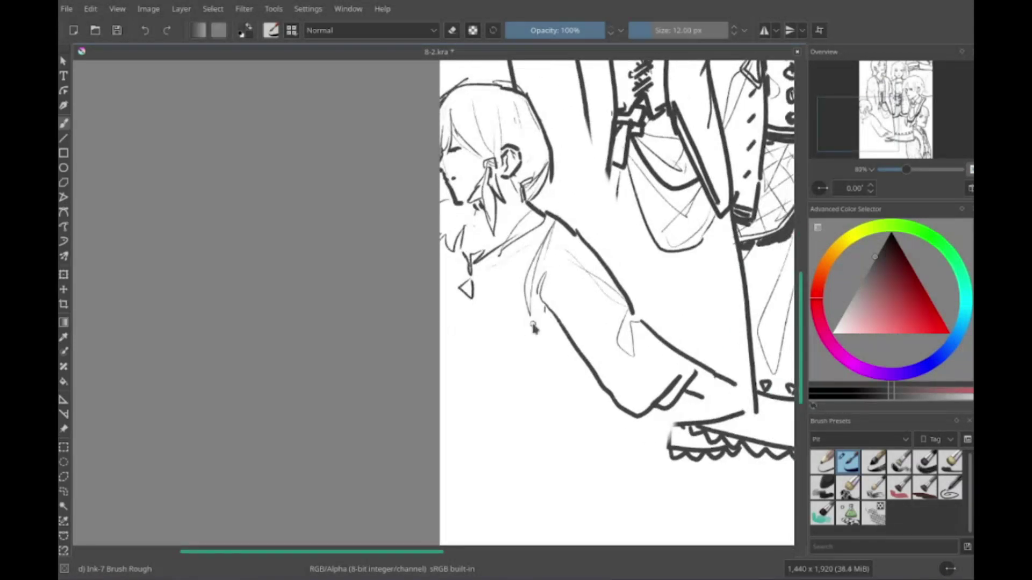
Step: Draw the blouse folds and the under-bust line across the new figure's chest
{"action": "left_click_drag", "start_coordinate": [468, 263], "coordinate": [441, 339]}
{"action": "mouse_move", "coordinate": [532, 323]}
{"action": "left_mouse_down"}
{"action": "mouse_move", "coordinate": [463, 332]}
{"action": "mouse_move", "coordinate": [429, 292]}
{"action": "mouse_move", "coordinate": [522, 338]}
{"action": "left_mouse_up"}
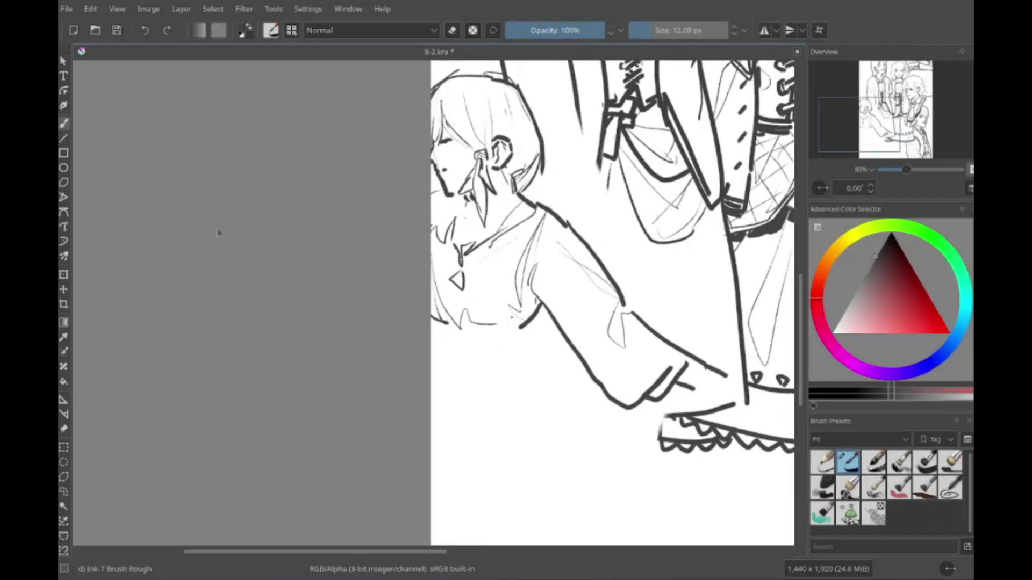
{"action": "mouse_move", "coordinate": [174, 402]}
{"action": "left_mouse_down"}
{"action": "mouse_move", "coordinate": [152, 418]}
{"action": "mouse_move", "coordinate": [162, 475]}
{"action": "mouse_move", "coordinate": [138, 487]}
{"action": "mouse_move", "coordinate": [161, 440]}
{"action": "left_mouse_up"}
Step: Draw the new figure's fitted corset with a curved side contour, crossed front lacing and a lower edge
{"action": "mouse_move", "coordinate": [492, 356]}
{"action": "left_mouse_down"}
{"action": "mouse_move", "coordinate": [513, 353]}
{"action": "mouse_move", "coordinate": [507, 303]}
{"action": "left_mouse_up"}
{"action": "mouse_move", "coordinate": [430, 342]}
{"action": "left_mouse_down"}
{"action": "mouse_move", "coordinate": [452, 376]}
{"action": "mouse_move", "coordinate": [426, 392]}
{"action": "mouse_move", "coordinate": [503, 399]}
{"action": "left_mouse_up"}
{"action": "mouse_move", "coordinate": [496, 334]}
{"action": "left_mouse_down"}
{"action": "mouse_move", "coordinate": [515, 391]}
{"action": "mouse_move", "coordinate": [435, 427]}
{"action": "left_mouse_up"}
{"action": "key", "text": "ctrl+z"}
{"action": "key", "text": "ctrl+z"}
{"action": "left_click_drag", "start_coordinate": [430, 391], "coordinate": [437, 417]}
{"action": "left_click_drag", "start_coordinate": [507, 334], "coordinate": [529, 391]}
{"action": "mouse_move", "coordinate": [510, 401]}
{"action": "left_mouse_down"}
{"action": "mouse_move", "coordinate": [526, 394]}
{"action": "mouse_move", "coordinate": [494, 357]}
{"action": "left_mouse_up"}
Step: Sketch the draped cloth over the new figure's hip with light folds and a heavier outer edge
{"action": "mouse_move", "coordinate": [441, 337]}
{"action": "left_mouse_down"}
{"action": "mouse_move", "coordinate": [450, 342]}
{"action": "mouse_move", "coordinate": [411, 251]}
{"action": "mouse_move", "coordinate": [384, 240]}
{"action": "left_mouse_up"}
{"action": "left_click_drag", "start_coordinate": [462, 296], "coordinate": [484, 395]}
{"action": "left_click_drag", "start_coordinate": [387, 333], "coordinate": [475, 420]}
{"action": "left_click_drag", "start_coordinate": [510, 290], "coordinate": [508, 419]}
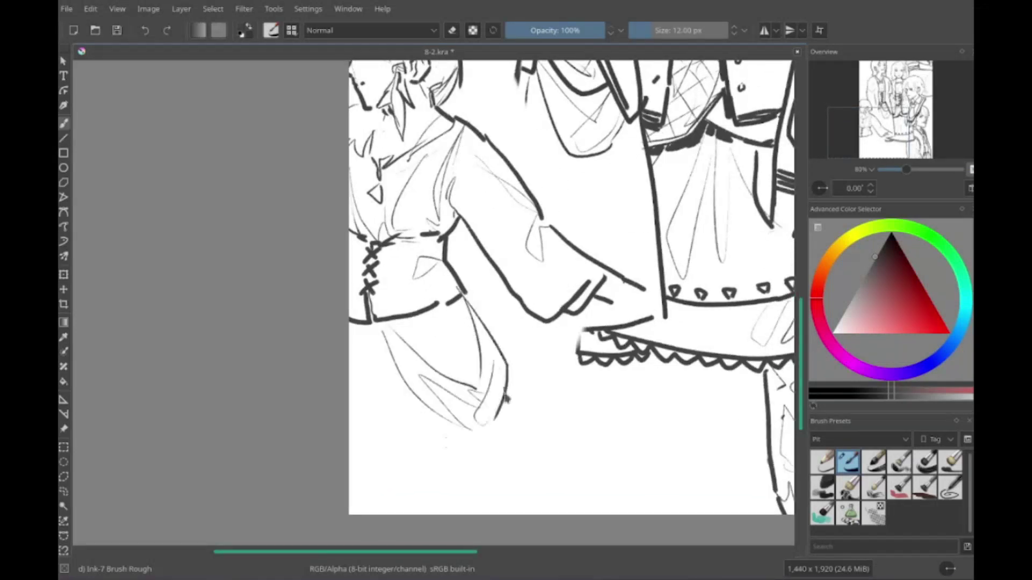
Step: Draw a tied bow at the corset's lower edge, skirt folds beneath it and a pointed overskirt panel on the hip
{"action": "left_click_drag", "start_coordinate": [387, 323], "coordinate": [394, 318]}
{"action": "left_click_drag", "start_coordinate": [379, 339], "coordinate": [382, 448]}
{"action": "left_click_drag", "start_coordinate": [376, 317], "coordinate": [395, 355]}
{"action": "left_click_drag", "start_coordinate": [411, 331], "coordinate": [477, 376]}
{"action": "mouse_move", "coordinate": [466, 287]}
{"action": "left_mouse_down"}
{"action": "mouse_move", "coordinate": [485, 379]}
{"action": "mouse_move", "coordinate": [483, 344]}
{"action": "mouse_move", "coordinate": [506, 334]}
{"action": "left_mouse_up"}
{"action": "mouse_move", "coordinate": [505, 333]}
{"action": "left_mouse_down"}
{"action": "mouse_move", "coordinate": [525, 459]}
{"action": "mouse_move", "coordinate": [513, 376]}
{"action": "left_mouse_up"}
Step: Clean up the outer hip edge and draw the skirt's long side line down to the bottom of the page
{"action": "key", "text": "e"}
{"action": "left_click_drag", "start_coordinate": [399, 435], "coordinate": [422, 426]}
{"action": "mouse_move", "coordinate": [529, 430]}
{"action": "left_mouse_down"}
{"action": "mouse_move", "coordinate": [518, 328]}
{"action": "mouse_move", "coordinate": [524, 383]}
{"action": "left_mouse_up"}
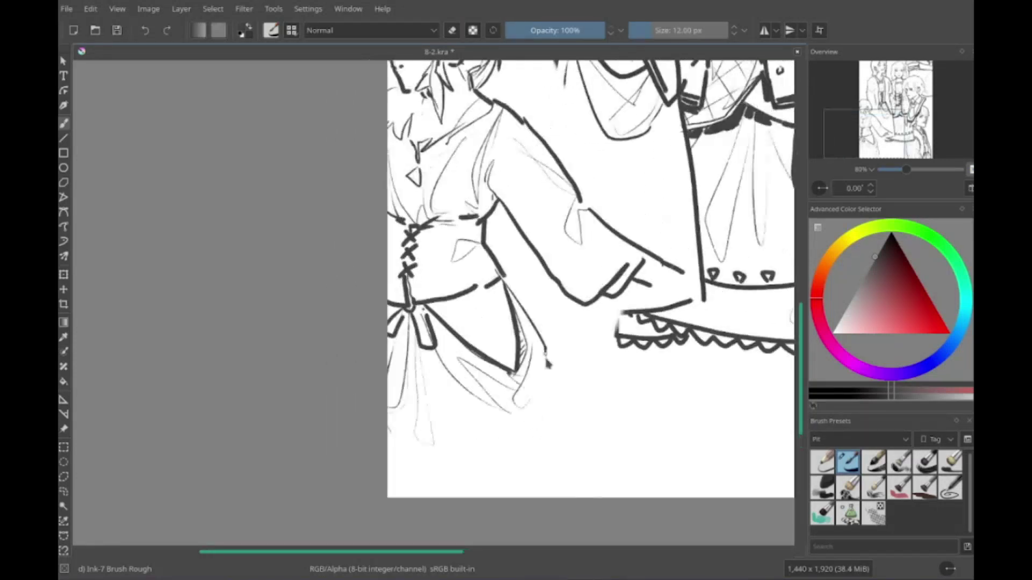
{"action": "left_click_drag", "start_coordinate": [538, 312], "coordinate": [524, 382]}
{"action": "key", "text": "e"}
{"action": "left_click_drag", "start_coordinate": [508, 280], "coordinate": [538, 497]}
{"action": "key", "text": "ctrl+z"}
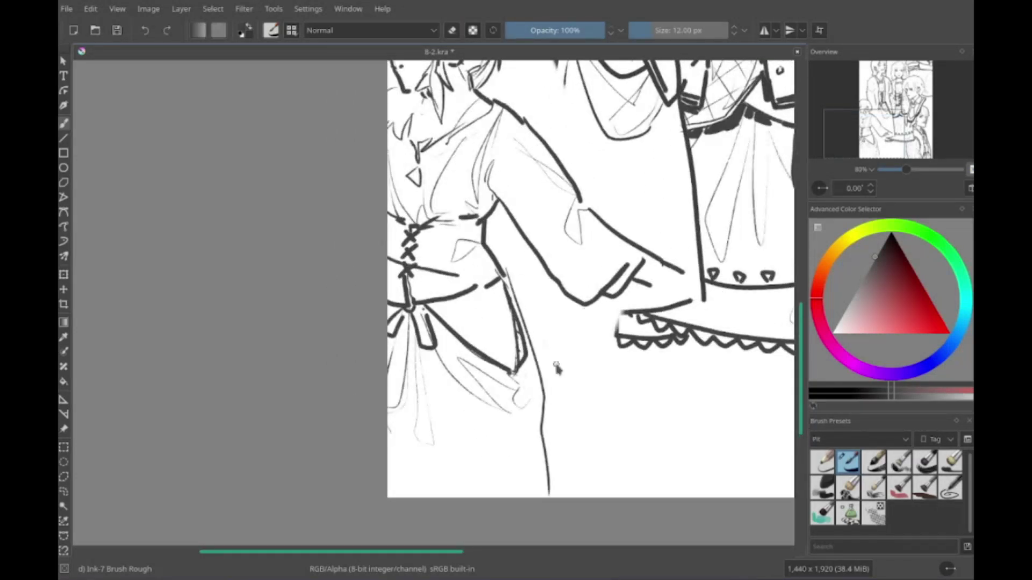
Step: Add light fold lines inside the new figure's pointed overskirt panel
{"action": "left_click_drag", "start_coordinate": [616, 469], "coordinate": [472, 426]}
{"action": "left_click_drag", "start_coordinate": [440, 341], "coordinate": [578, 431]}
{"action": "mouse_move", "coordinate": [599, 348]}
{"action": "left_mouse_down"}
{"action": "mouse_move", "coordinate": [448, 430]}
{"action": "mouse_move", "coordinate": [466, 325]}
{"action": "mouse_move", "coordinate": [505, 376]}
{"action": "left_mouse_up"}
{"action": "key", "text": "ctrl+z"}
{"action": "left_click_drag", "start_coordinate": [462, 325], "coordinate": [437, 370]}
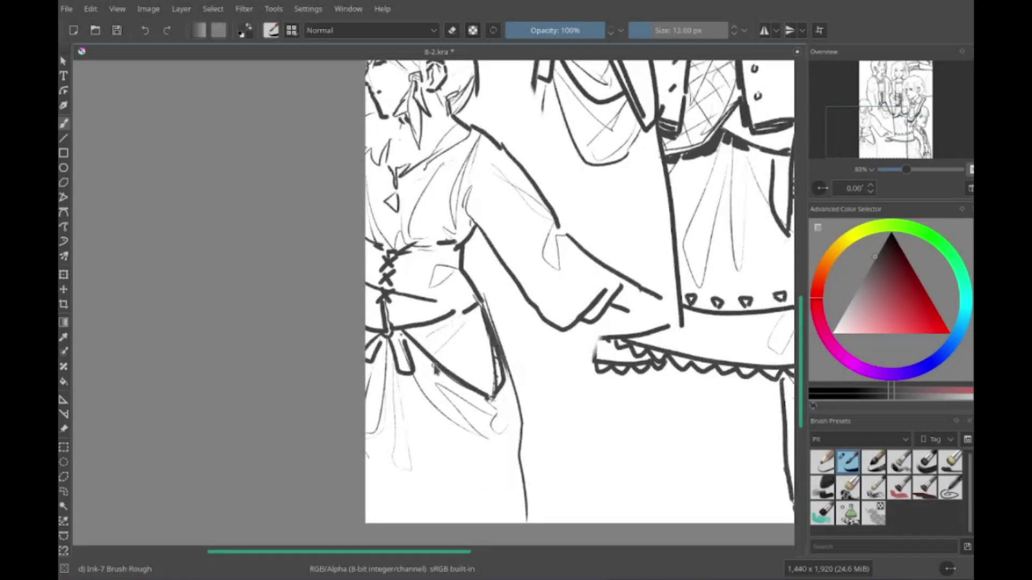
Step: Erase the stray line across the corset, strengthen the front lacing and darken the crease under the arm
{"action": "left_click_drag", "start_coordinate": [580, 290], "coordinate": [699, 430]}
{"action": "mouse_move", "coordinate": [580, 290]}
{"action": "left_mouse_down"}
{"action": "mouse_move", "coordinate": [586, 253]}
{"action": "mouse_move", "coordinate": [578, 349]}
{"action": "left_mouse_up"}
{"action": "key", "text": "e"}
{"action": "key", "text": "e"}
{"action": "mouse_move", "coordinate": [584, 344]}
{"action": "left_mouse_down"}
{"action": "mouse_move", "coordinate": [587, 325]}
{"action": "mouse_move", "coordinate": [517, 287]}
{"action": "left_mouse_up"}
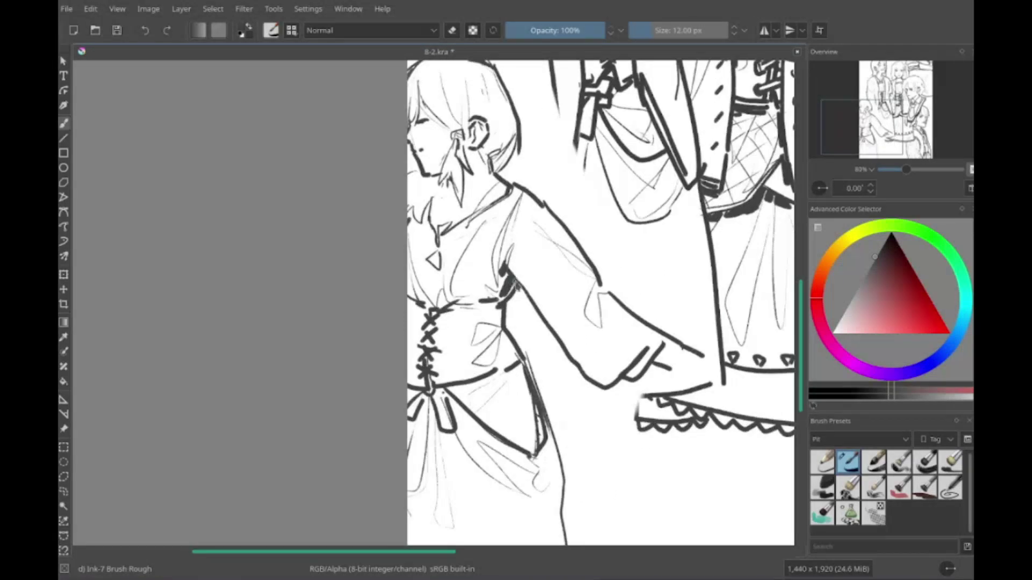
Step: Erase the new figure's forearm and cuff below the elbow
{"action": "mouse_move", "coordinate": [366, 415]}
{"action": "left_mouse_down"}
{"action": "mouse_move", "coordinate": [391, 358]}
{"action": "mouse_move", "coordinate": [321, 455]}
{"action": "left_mouse_up"}
{"action": "key", "text": "/"}
{"action": "mouse_move", "coordinate": [602, 370]}
{"action": "left_mouse_down"}
{"action": "mouse_move", "coordinate": [524, 417]}
{"action": "mouse_move", "coordinate": [514, 408]}
{"action": "mouse_move", "coordinate": [524, 400]}
{"action": "left_mouse_up"}
{"action": "left_click_drag", "start_coordinate": [624, 390], "coordinate": [603, 402]}
{"action": "key", "text": "/"}
Step: Try a lowered forearm sleeve hanging beside the hip, closed with a narrow banded cuff
{"action": "left_click_drag", "start_coordinate": [537, 419], "coordinate": [621, 411]}
{"action": "left_click_drag", "start_coordinate": [580, 339], "coordinate": [584, 403]}
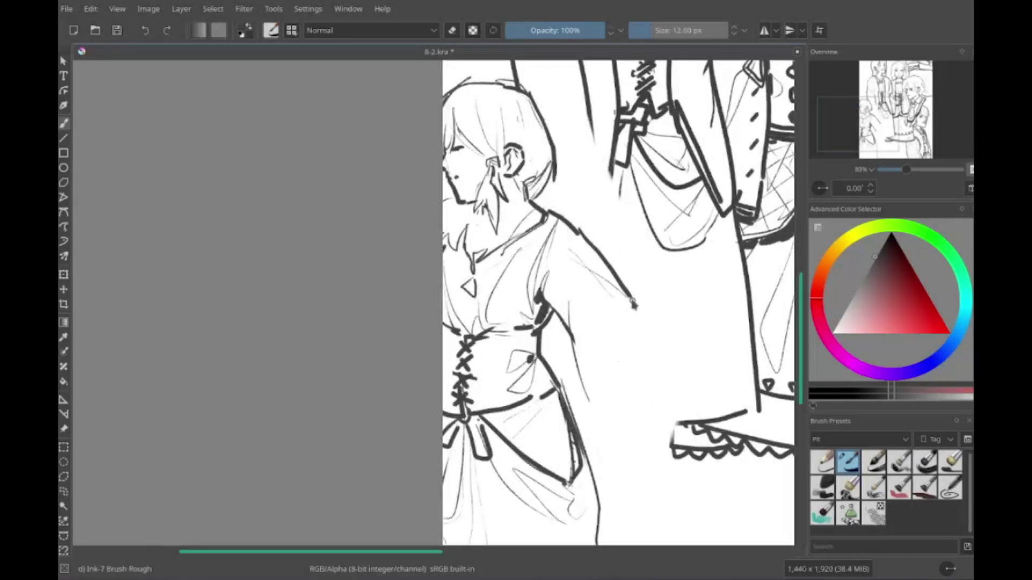
{"action": "left_click_drag", "start_coordinate": [633, 290], "coordinate": [634, 406]}
{"action": "left_click_drag", "start_coordinate": [585, 408], "coordinate": [624, 419]}
{"action": "left_click_drag", "start_coordinate": [512, 524], "coordinate": [535, 470]}
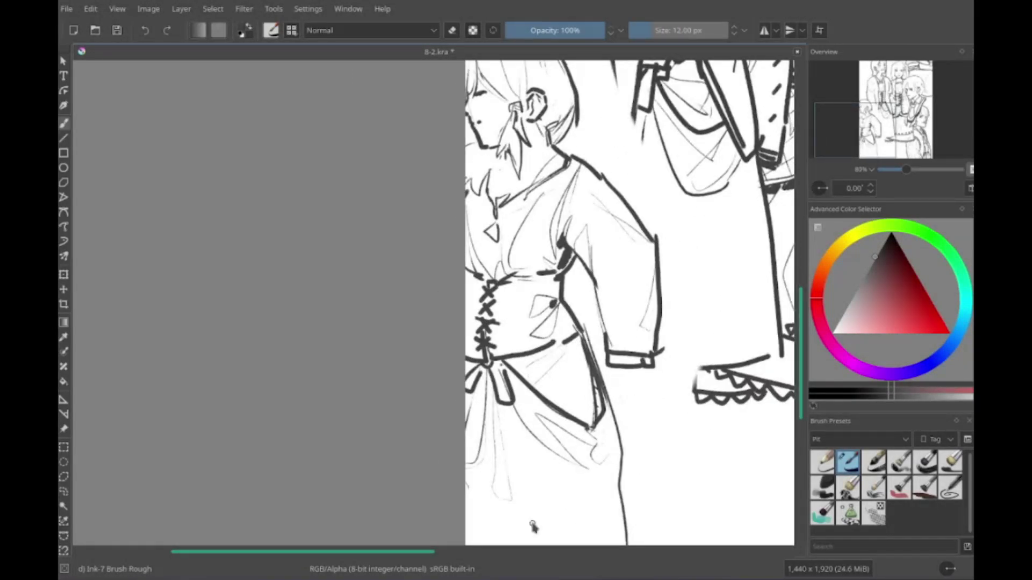
Step: Redraw the sleeve as a wide outstretched one with a banded cuff and a forearm reaching to the scalloped hem
{"action": "mouse_move", "coordinate": [440, 144]}
{"action": "left_mouse_down"}
{"action": "mouse_move", "coordinate": [510, 300]}
{"action": "mouse_move", "coordinate": [469, 290]}
{"action": "mouse_move", "coordinate": [457, 162]}
{"action": "mouse_move", "coordinate": [526, 258]}
{"action": "mouse_move", "coordinate": [578, 256]}
{"action": "mouse_move", "coordinate": [547, 251]}
{"action": "left_mouse_up"}
{"action": "left_click_drag", "start_coordinate": [551, 187], "coordinate": [642, 309]}
{"action": "mouse_move", "coordinate": [497, 248]}
{"action": "left_mouse_down"}
{"action": "mouse_move", "coordinate": [618, 310]}
{"action": "mouse_move", "coordinate": [611, 344]}
{"action": "mouse_move", "coordinate": [591, 349]}
{"action": "mouse_move", "coordinate": [623, 420]}
{"action": "mouse_move", "coordinate": [659, 425]}
{"action": "left_mouse_up"}
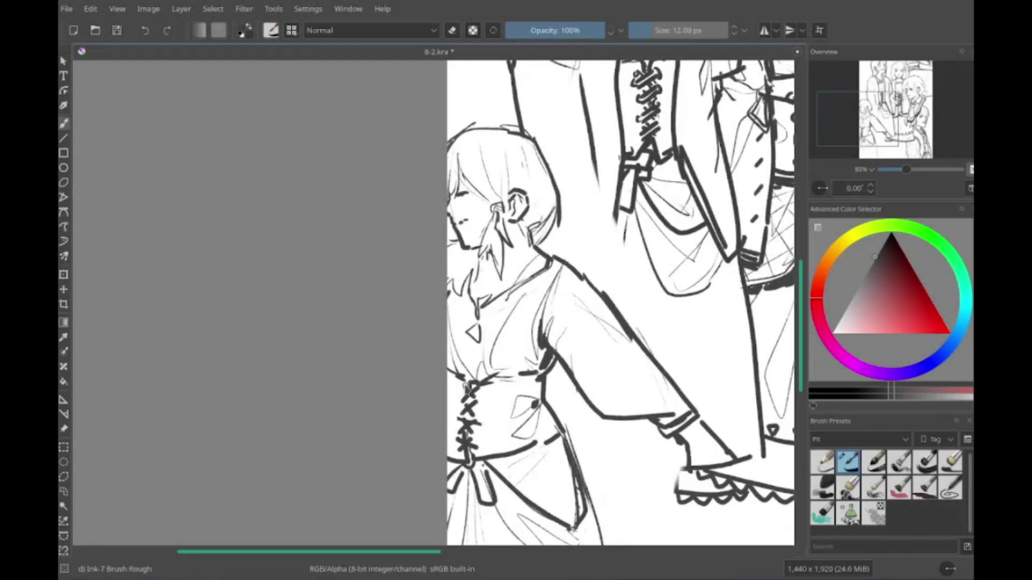
Step: Thicken the new figure's waistband and add folds and heavier edge lines to the lower skirt
{"action": "left_click_drag", "start_coordinate": [468, 390], "coordinate": [478, 283]}
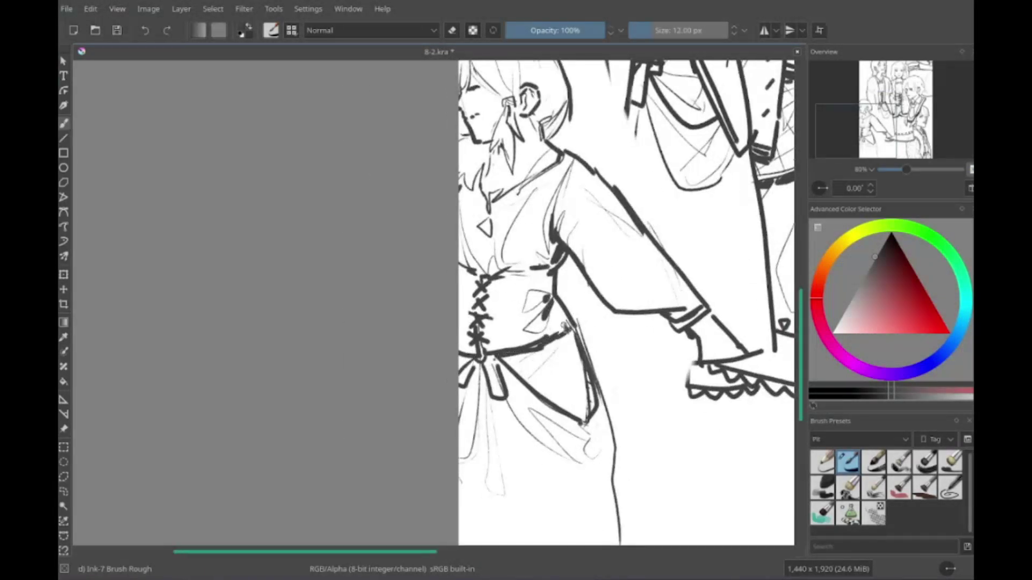
{"action": "left_click_drag", "start_coordinate": [569, 323], "coordinate": [547, 347]}
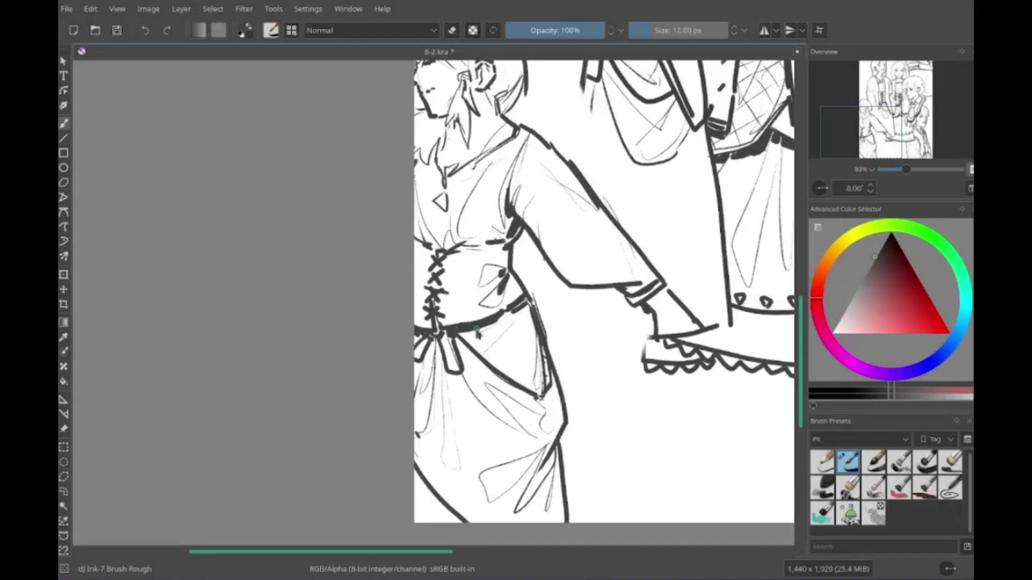
{"action": "left_click_drag", "start_coordinate": [477, 333], "coordinate": [299, 129]}
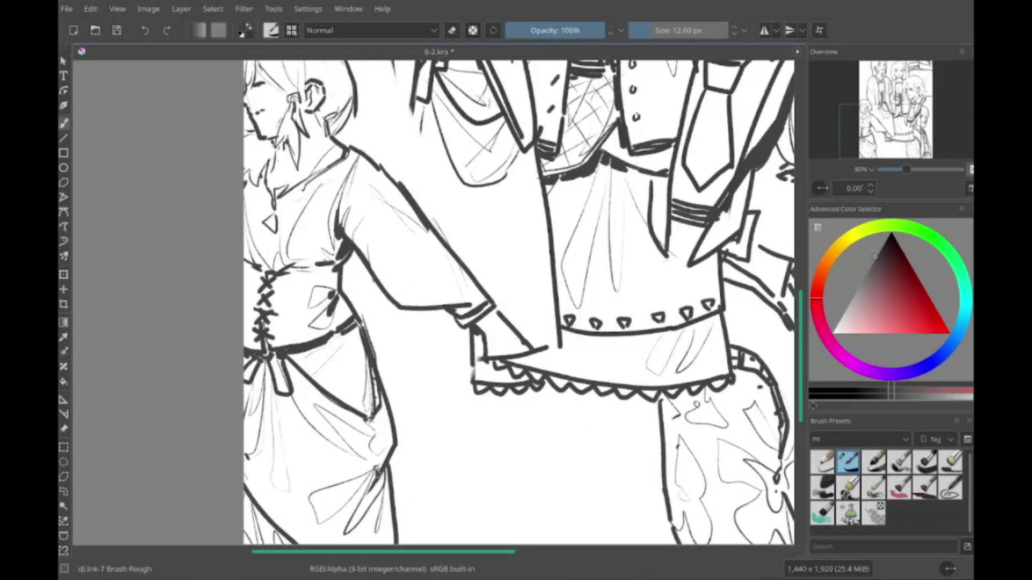
Step: Strengthen the short vertical edge between the new figure's wrist and the end of the scalloped hem
{"action": "left_click_drag", "start_coordinate": [477, 371], "coordinate": [483, 347]}
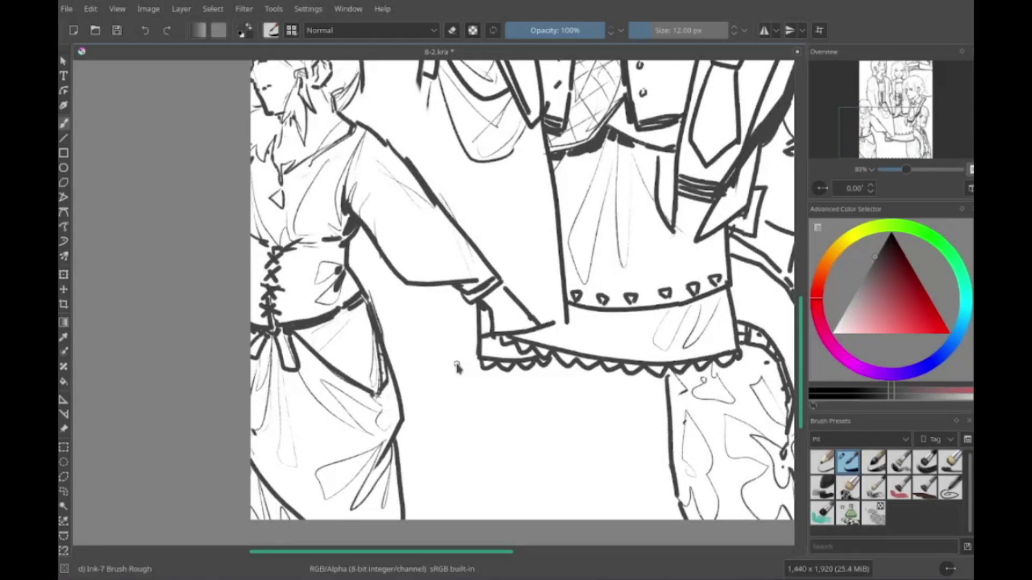
{"action": "scroll", "coordinate": [457, 367], "scroll_direction": "up", "scroll_amount": 3}
{"action": "scroll", "coordinate": [556, 285], "scroll_direction": "left", "scroll_amount": 3}
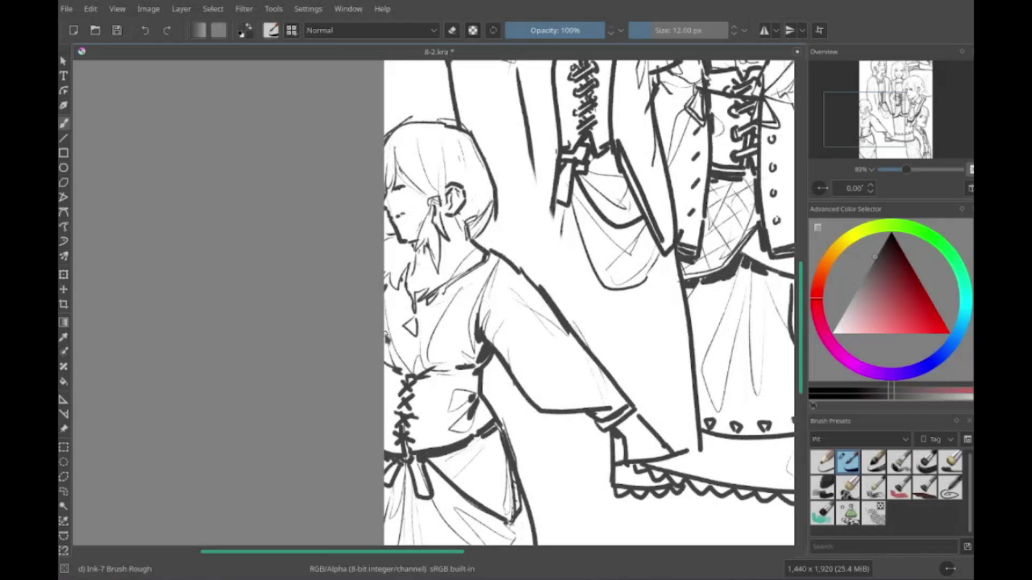
{"action": "scroll", "coordinate": [522, 424], "scroll_direction": "down", "scroll_amount": 5}
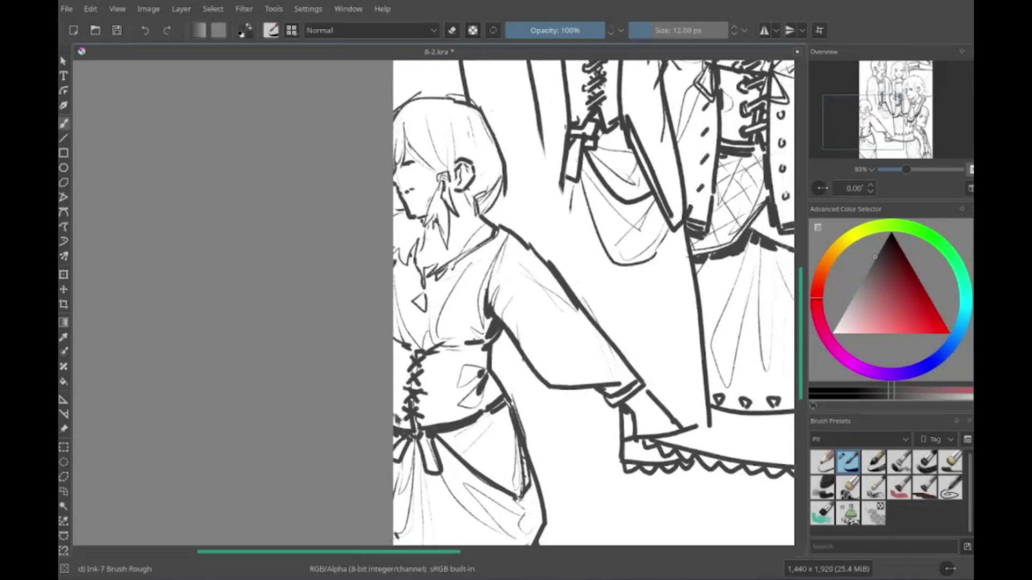
Step: Sketch a small face beneath the outstretched sleeve, with a pointed jaw, light fringe strands, closed eyes and a nose
{"action": "scroll", "coordinate": [522, 425], "scroll_direction": "right", "scroll_amount": 3}
{"action": "left_click_drag", "start_coordinate": [408, 297], "coordinate": [491, 329]}
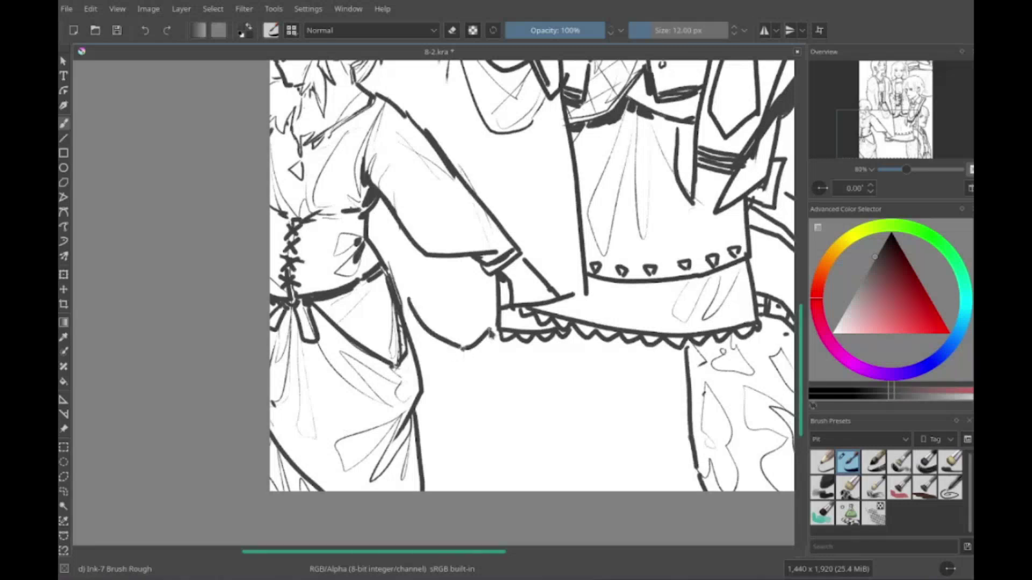
{"action": "mouse_move", "coordinate": [394, 221]}
{"action": "left_mouse_down"}
{"action": "mouse_move", "coordinate": [397, 280]}
{"action": "mouse_move", "coordinate": [425, 304]}
{"action": "left_mouse_up"}
{"action": "key", "text": "ctrl+z"}
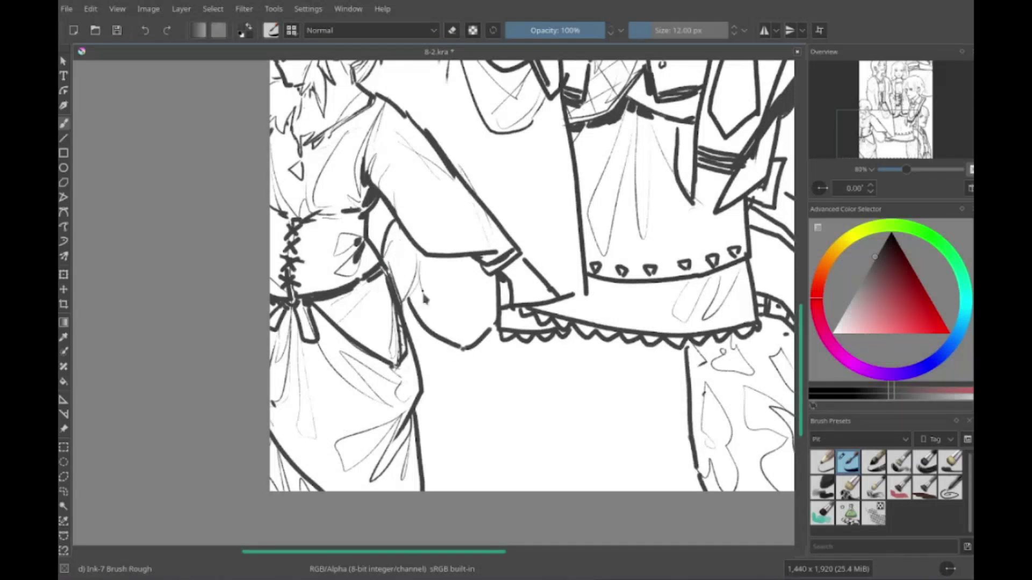
{"action": "key", "text": "ctrl+z"}
{"action": "mouse_move", "coordinate": [401, 258]}
{"action": "left_mouse_down"}
{"action": "mouse_move", "coordinate": [486, 269]}
{"action": "mouse_move", "coordinate": [480, 293]}
{"action": "mouse_move", "coordinate": [444, 324]}
{"action": "left_mouse_up"}
{"action": "left_click_drag", "start_coordinate": [440, 328], "coordinate": [456, 332]}
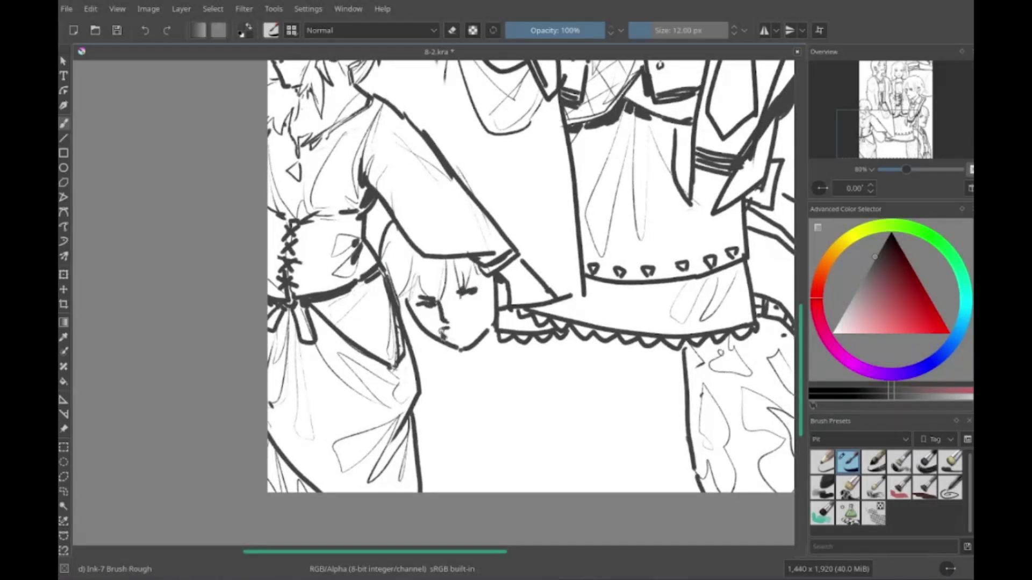
Step: Finish the small face's mouth and draw the neck, open neckline, knotted scarf and curved lower body edge beneath it
{"action": "scroll", "coordinate": [522, 323], "scroll_direction": "down", "scroll_amount": 1}
{"action": "scroll", "coordinate": [522, 323], "scroll_direction": "right", "scroll_amount": 1}
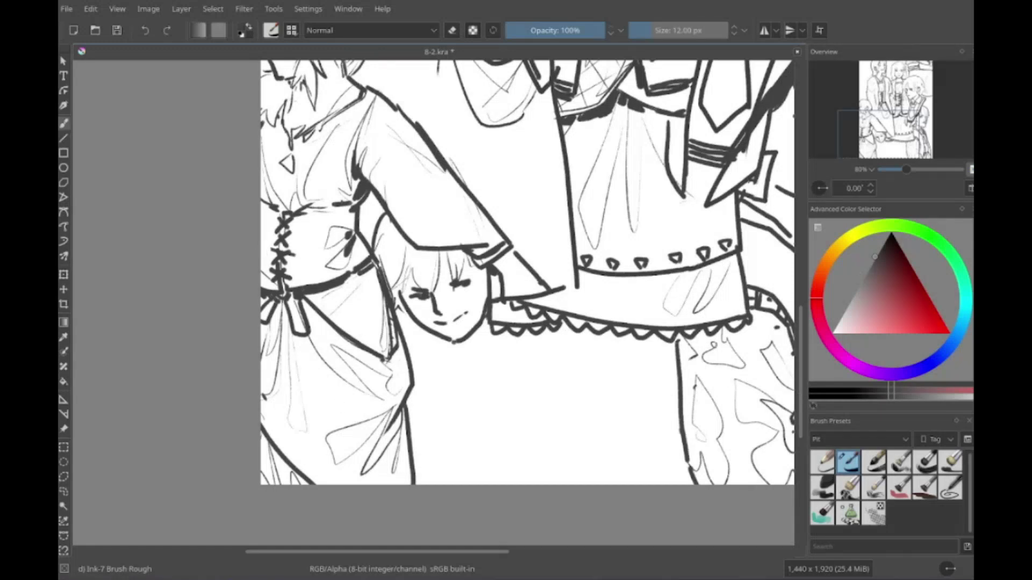
{"action": "scroll", "coordinate": [428, 273], "scroll_direction": "up", "scroll_amount": 1}
{"action": "mouse_move", "coordinate": [430, 362]}
{"action": "left_mouse_down"}
{"action": "mouse_move", "coordinate": [430, 409]}
{"action": "mouse_move", "coordinate": [459, 425]}
{"action": "left_mouse_up"}
{"action": "mouse_move", "coordinate": [445, 378]}
{"action": "left_mouse_down"}
{"action": "mouse_move", "coordinate": [502, 438]}
{"action": "mouse_move", "coordinate": [476, 497]}
{"action": "left_mouse_up"}
{"action": "mouse_move", "coordinate": [430, 411]}
{"action": "left_mouse_down"}
{"action": "mouse_move", "coordinate": [459, 462]}
{"action": "mouse_move", "coordinate": [468, 456]}
{"action": "left_mouse_up"}
{"action": "left_click_drag", "start_coordinate": [435, 376], "coordinate": [449, 419]}
{"action": "mouse_move", "coordinate": [537, 409]}
{"action": "left_mouse_down"}
{"action": "mouse_move", "coordinate": [515, 387]}
{"action": "mouse_move", "coordinate": [476, 417]}
{"action": "left_mouse_up"}
{"action": "mouse_move", "coordinate": [467, 467]}
{"action": "left_mouse_down"}
{"action": "mouse_move", "coordinate": [544, 471]}
{"action": "mouse_move", "coordinate": [556, 457]}
{"action": "left_mouse_up"}
{"action": "left_click_drag", "start_coordinate": [524, 376], "coordinate": [531, 401]}
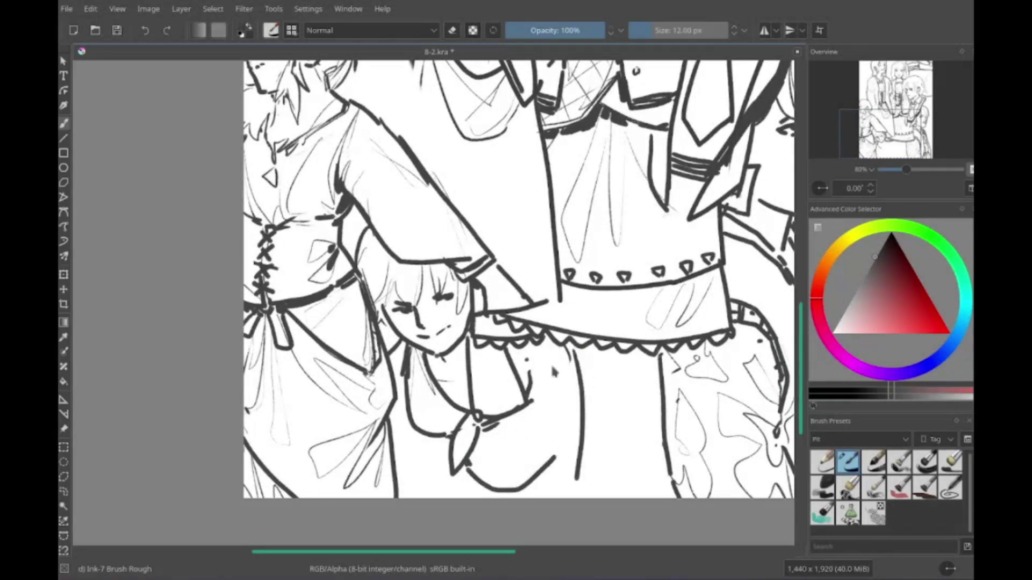
Step: Extend the crouching figure's clothing under the scalloped hem with an angular edge, sweeping drapery curves and light folds
{"action": "left_click_drag", "start_coordinate": [550, 340], "coordinate": [564, 371]}
{"action": "left_click_drag", "start_coordinate": [574, 368], "coordinate": [644, 357]}
{"action": "left_click_drag", "start_coordinate": [573, 414], "coordinate": [633, 382]}
{"action": "left_click_drag", "start_coordinate": [531, 388], "coordinate": [571, 414]}
{"action": "left_click_drag", "start_coordinate": [532, 484], "coordinate": [596, 427]}
{"action": "left_click_drag", "start_coordinate": [530, 515], "coordinate": [599, 472]}
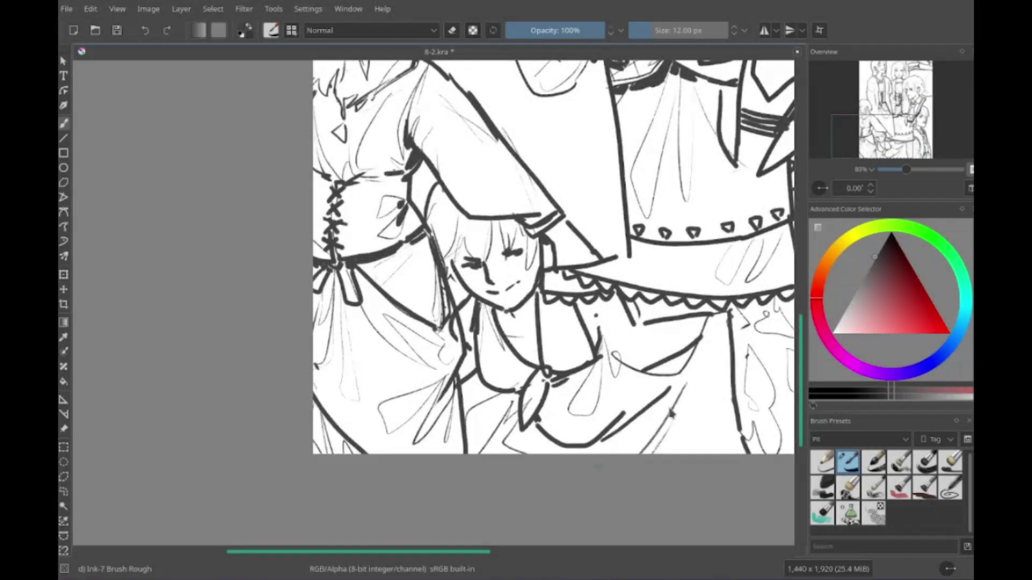
{"action": "scroll", "coordinate": [669, 412], "scroll_direction": "right", "scroll_amount": 5}
{"action": "scroll", "coordinate": [670, 411], "scroll_direction": "up", "scroll_amount": 2}
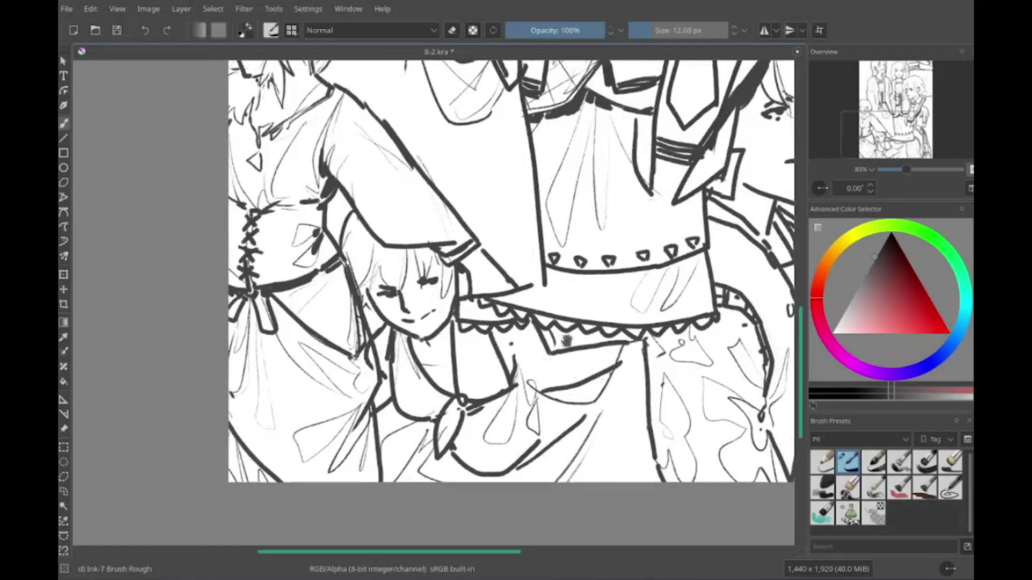
{"action": "scroll", "coordinate": [566, 342], "scroll_direction": "down", "scroll_amount": 1}
{"action": "scroll", "coordinate": [460, 427], "scroll_direction": "left", "scroll_amount": 5}
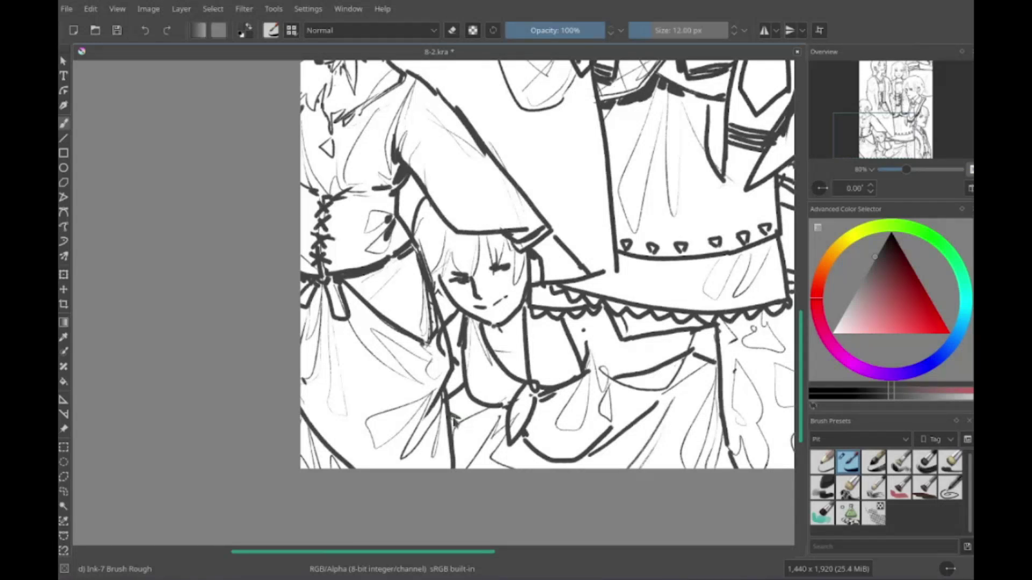
{"action": "scroll", "coordinate": [453, 417], "scroll_direction": "up", "scroll_amount": 5}
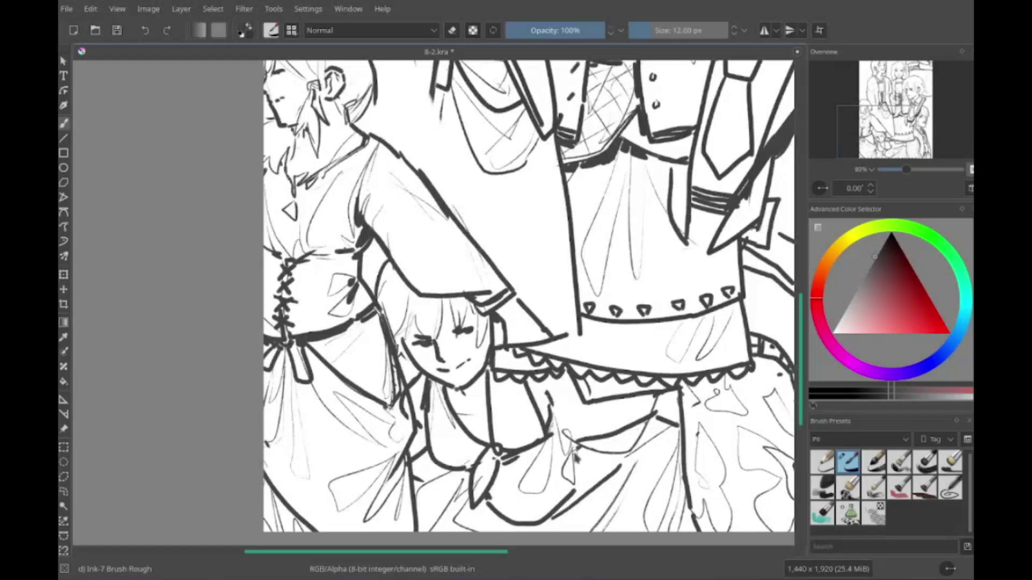
Step: Add light fold lines to the coat figure's sleeve and close its lower end with a short line
{"action": "scroll", "coordinate": [362, 456], "scroll_direction": "right", "scroll_amount": 5}
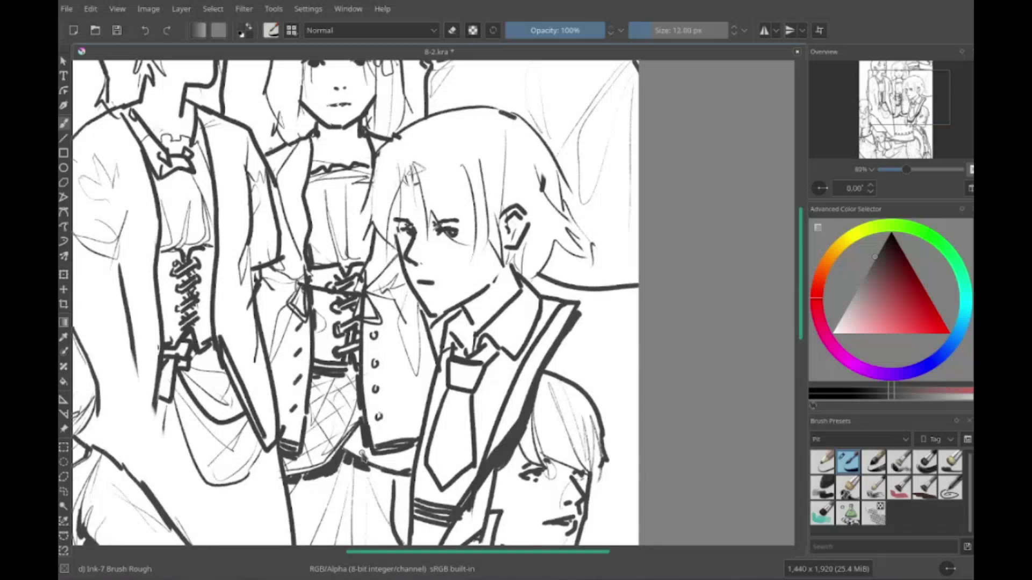
{"action": "scroll", "coordinate": [362, 456], "scroll_direction": "up", "scroll_amount": 5}
{"action": "scroll", "coordinate": [363, 456], "scroll_direction": "left", "scroll_amount": 5}
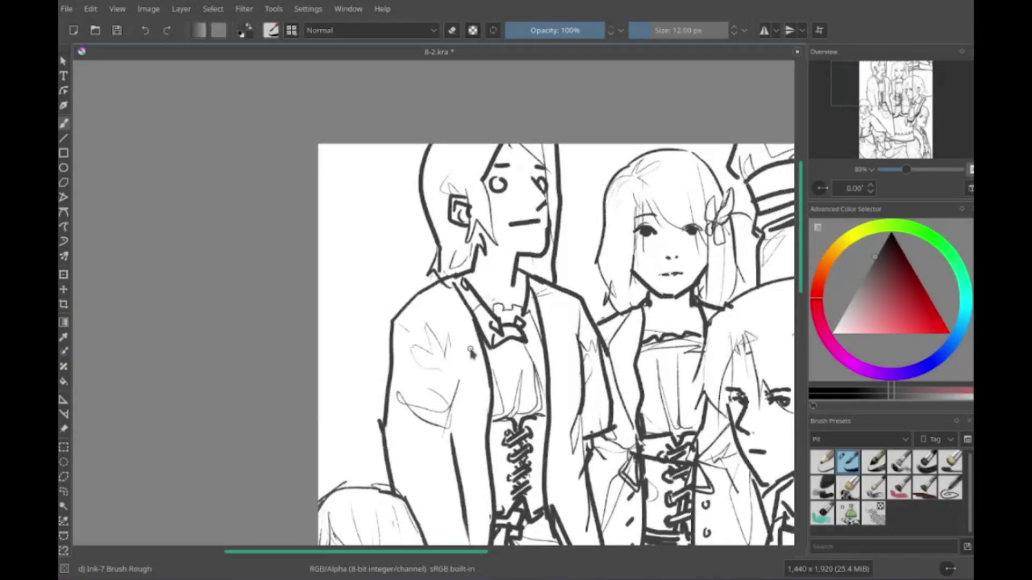
{"action": "scroll", "coordinate": [470, 352], "scroll_direction": "down", "scroll_amount": 1}
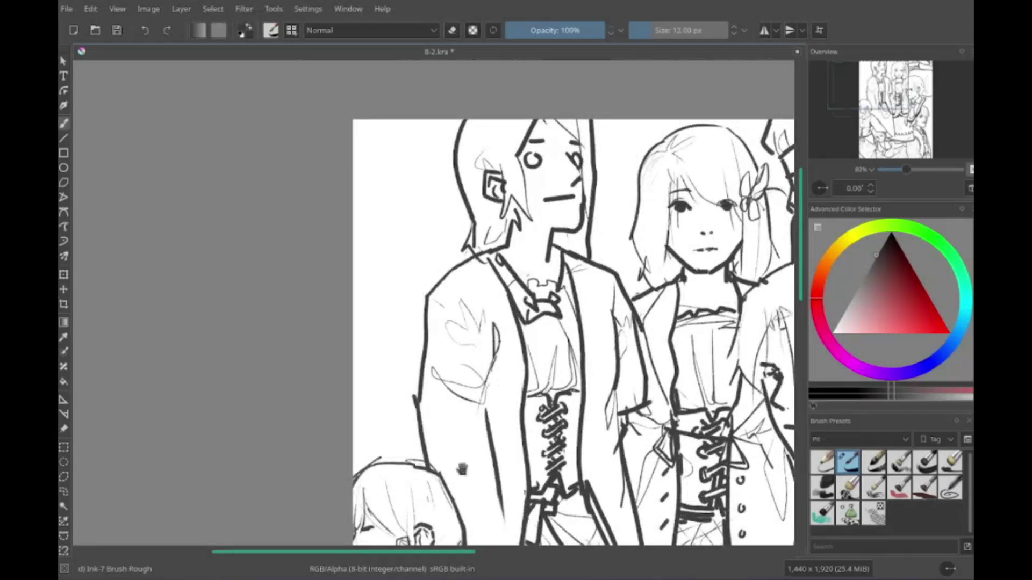
{"action": "scroll", "coordinate": [464, 400], "scroll_direction": "down", "scroll_amount": 3}
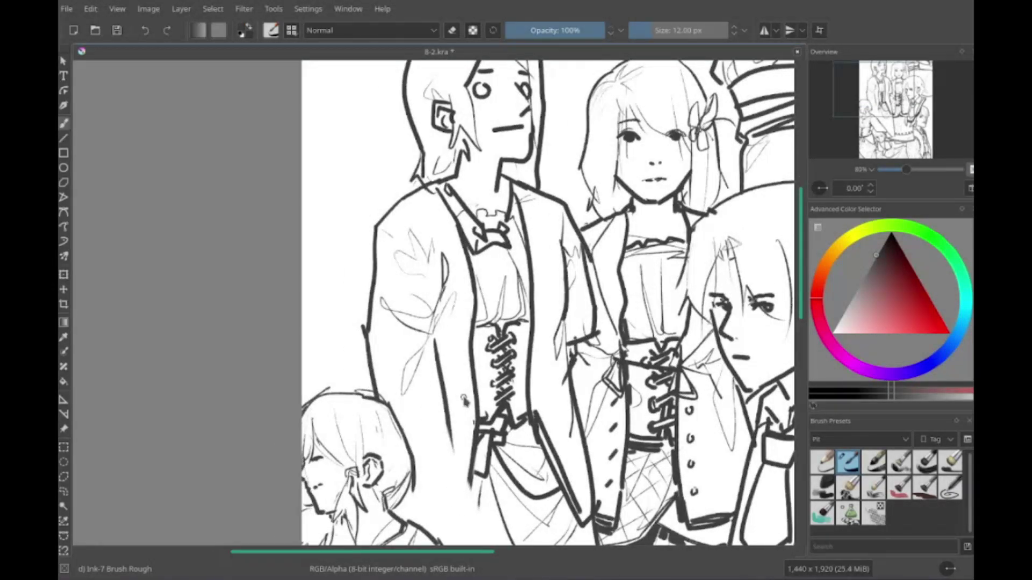
{"action": "scroll", "coordinate": [463, 400], "scroll_direction": "down", "scroll_amount": 8}
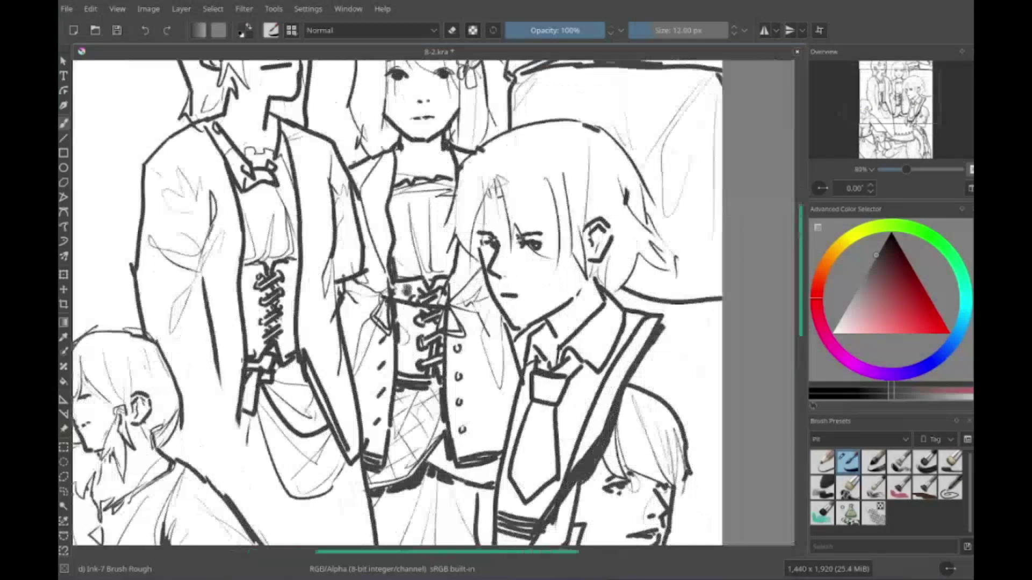
{"action": "scroll", "coordinate": [468, 403], "scroll_direction": "left", "scroll_amount": 3}
{"action": "scroll", "coordinate": [474, 404], "scroll_direction": "up", "scroll_amount": 8}
{"action": "scroll", "coordinate": [467, 404], "scroll_direction": "left", "scroll_amount": 3}
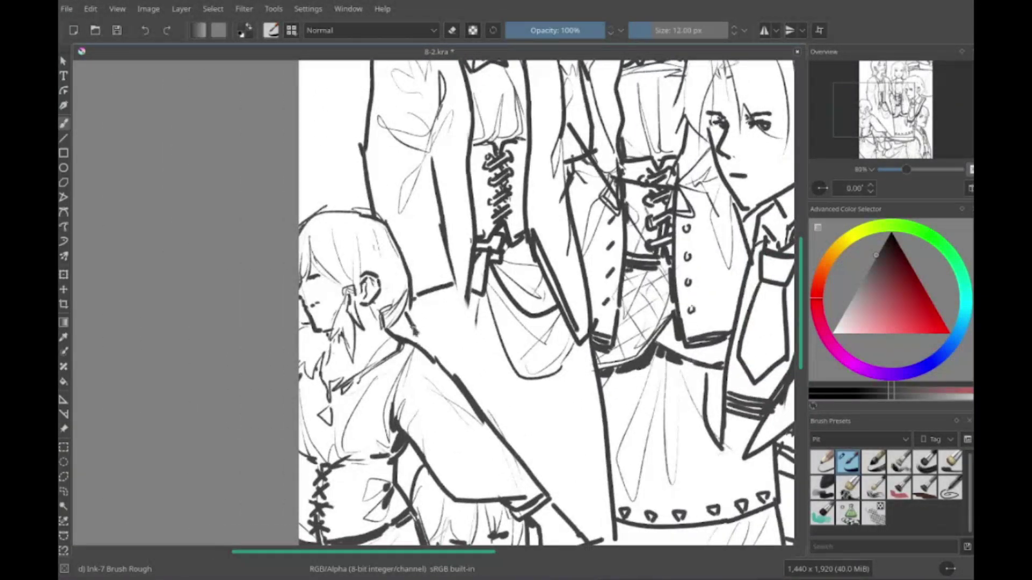
Step: On a blank canvas, draw a new head's rounded hair outline with sweeping fringe strands and flicked ends
{"action": "scroll", "coordinate": [341, 433], "scroll_direction": "up", "scroll_amount": 4}
{"action": "scroll", "coordinate": [340, 433], "scroll_direction": "right", "scroll_amount": 2}
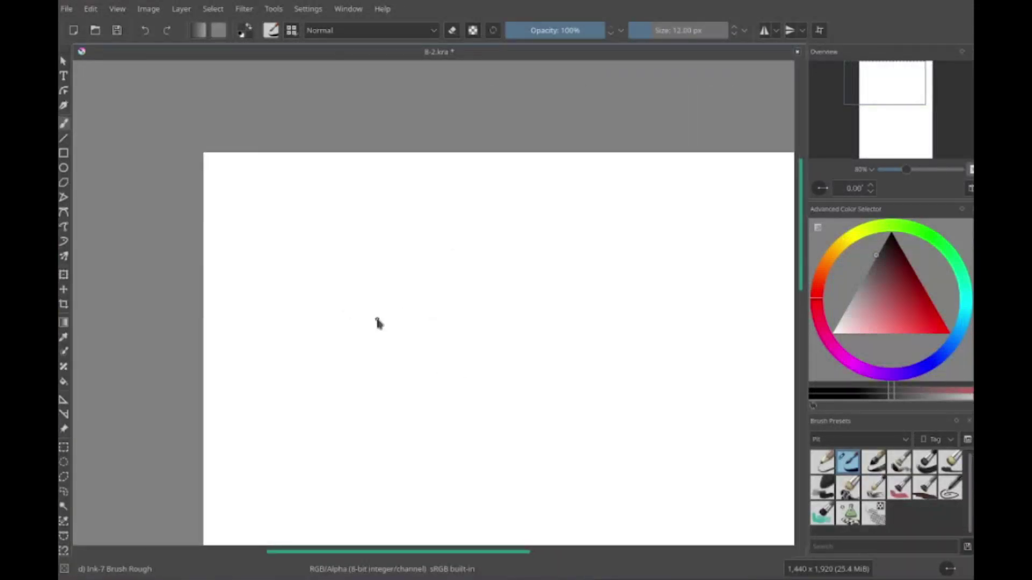
{"action": "left_click_drag", "start_coordinate": [371, 316], "coordinate": [444, 234]}
{"action": "left_click_drag", "start_coordinate": [446, 238], "coordinate": [487, 316]}
{"action": "left_click_drag", "start_coordinate": [402, 260], "coordinate": [388, 344]}
{"action": "left_click_drag", "start_coordinate": [365, 312], "coordinate": [393, 363]}
{"action": "left_click_drag", "start_coordinate": [430, 252], "coordinate": [413, 314]}
{"action": "left_click_drag", "start_coordinate": [447, 267], "coordinate": [499, 368]}
Step: Draw the new head's jawline and an angular nose beneath the fringe
{"action": "scroll", "coordinate": [534, 323], "scroll_direction": "right", "scroll_amount": 2}
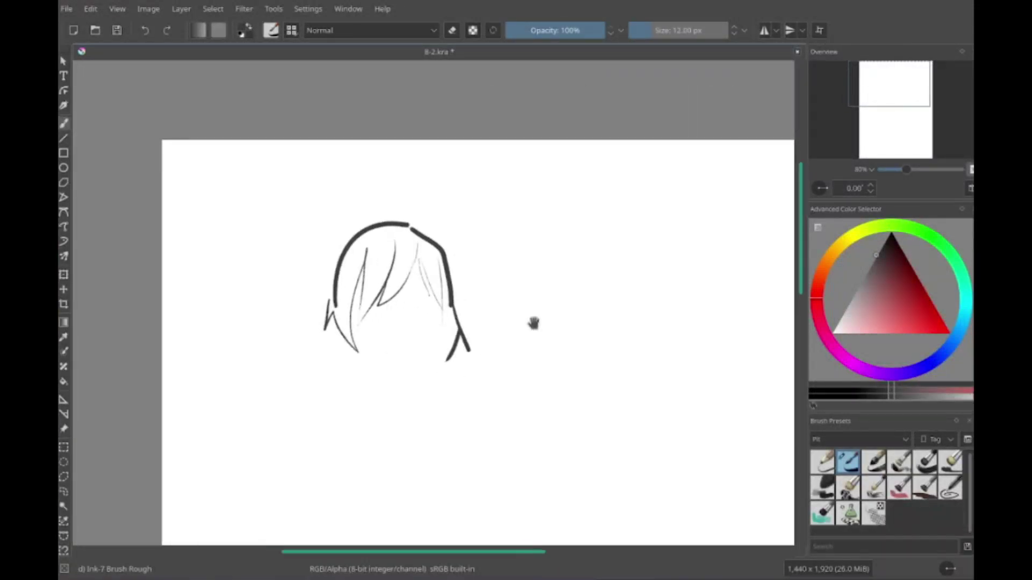
{"action": "scroll", "coordinate": [565, 325], "scroll_direction": "left", "scroll_amount": 5}
{"action": "scroll", "coordinate": [564, 326], "scroll_direction": "down", "scroll_amount": 2}
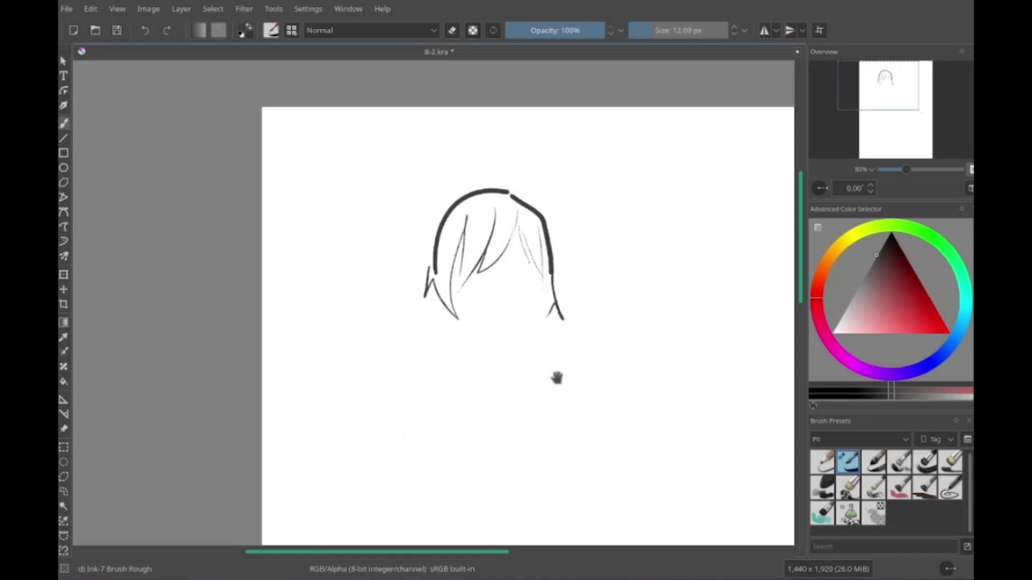
{"action": "scroll", "coordinate": [557, 378], "scroll_direction": "up", "scroll_amount": 2}
{"action": "scroll", "coordinate": [557, 378], "scroll_direction": "left", "scroll_amount": 2}
{"action": "mouse_move", "coordinate": [496, 331]}
{"action": "left_mouse_down"}
{"action": "mouse_move", "coordinate": [564, 310]}
{"action": "mouse_move", "coordinate": [539, 304]}
{"action": "left_mouse_up"}
Step: Try handwritten letters with a looping arrow and further marks beside the head, and undo them
{"action": "scroll", "coordinate": [564, 303], "scroll_direction": "down", "scroll_amount": 1}
{"action": "scroll", "coordinate": [538, 301], "scroll_direction": "right", "scroll_amount": 4}
{"action": "left_click_drag", "start_coordinate": [478, 271], "coordinate": [520, 225]}
{"action": "left_click_drag", "start_coordinate": [546, 252], "coordinate": [600, 258]}
{"action": "left_click_drag", "start_coordinate": [591, 210], "coordinate": [626, 258]}
{"action": "left_click_drag", "start_coordinate": [407, 301], "coordinate": [452, 261]}
{"action": "left_click_drag", "start_coordinate": [634, 223], "coordinate": [409, 304]}
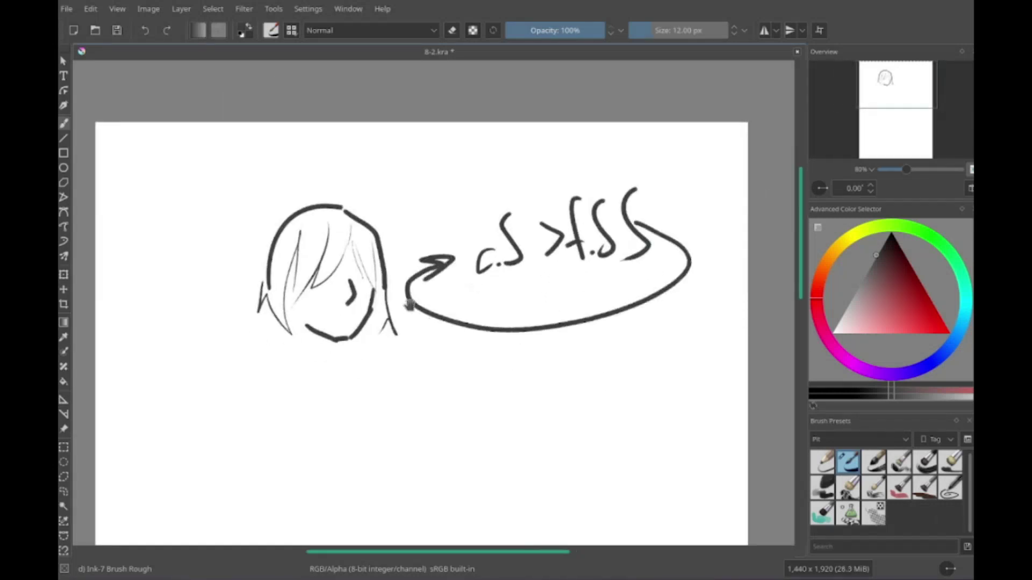
{"action": "key", "text": "ctrl+z"}
{"action": "key", "text": "ctrl+z"}
{"action": "key", "text": "ctrl+z"}
{"action": "scroll", "coordinate": [409, 304], "scroll_direction": "up", "scroll_amount": 2}
{"action": "key", "text": "ctrl+z"}
{"action": "key", "text": "ctrl+z"}
{"action": "left_click_drag", "start_coordinate": [502, 272], "coordinate": [526, 346]}
{"action": "left_click_drag", "start_coordinate": [564, 258], "coordinate": [565, 260]}
{"action": "left_click_drag", "start_coordinate": [618, 244], "coordinate": [618, 336]}
{"action": "key", "text": "ctrl+z"}
{"action": "key", "text": "ctrl+z"}
{"action": "key", "text": "ctrl+z"}
{"action": "key", "text": "ctrl+z"}
{"action": "scroll", "coordinate": [339, 495], "scroll_direction": "left", "scroll_amount": 4}
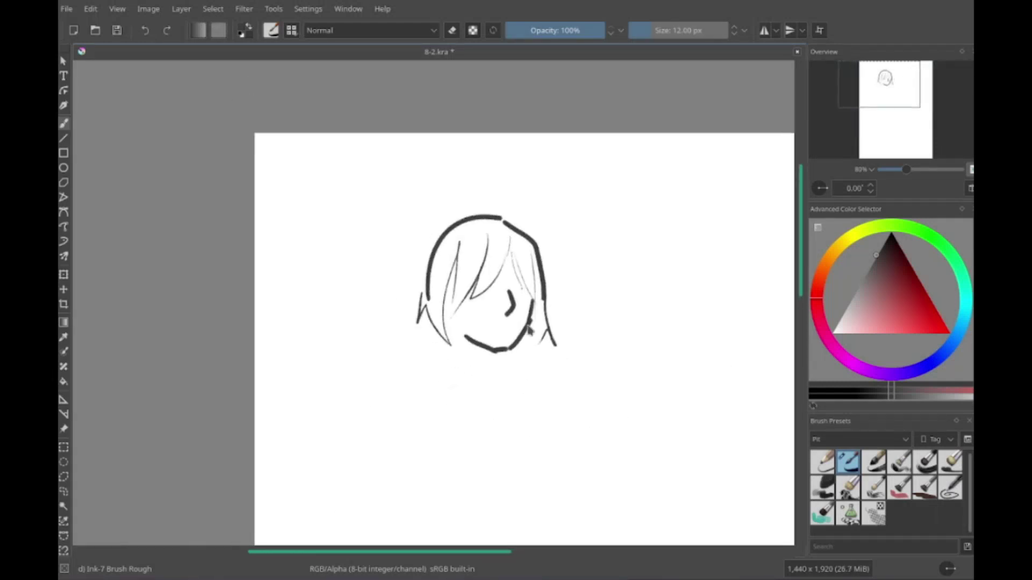
Step: Draw the figure's neck with a pointed shirt collar and a rounded sweater neckline, and darken a fringe strand
{"action": "left_click_drag", "start_coordinate": [396, 391], "coordinate": [384, 335]}
{"action": "left_click_drag", "start_coordinate": [451, 283], "coordinate": [440, 315]}
{"action": "left_click_drag", "start_coordinate": [486, 302], "coordinate": [498, 324]}
{"action": "left_click_drag", "start_coordinate": [446, 297], "coordinate": [426, 351]}
{"action": "left_click_drag", "start_coordinate": [442, 403], "coordinate": [475, 396]}
{"action": "left_click_drag", "start_coordinate": [457, 328], "coordinate": [516, 334]}
{"action": "left_click_drag", "start_coordinate": [517, 293], "coordinate": [529, 322]}
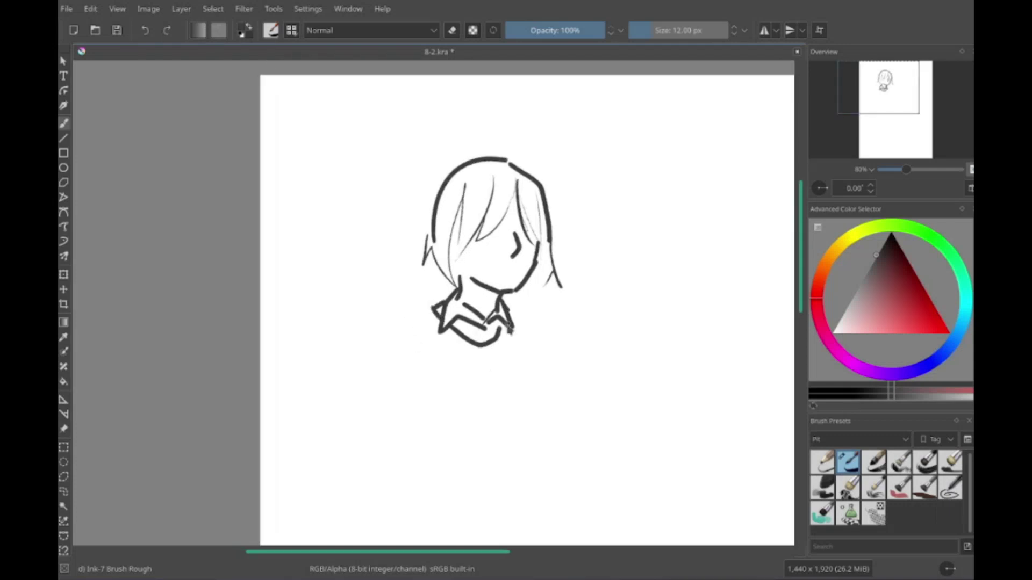
Step: Outline the sweater's rounded shoulders and loose outer sleeves, and add a narrow cuff to the sleeve on the left
{"action": "left_click_drag", "start_coordinate": [535, 288], "coordinate": [623, 473]}
{"action": "left_click_drag", "start_coordinate": [461, 288], "coordinate": [369, 491]}
{"action": "left_click_drag", "start_coordinate": [422, 450], "coordinate": [449, 477]}
{"action": "key", "text": "ctrl+z"}
{"action": "key", "text": "ctrl+z"}
{"action": "left_click_drag", "start_coordinate": [497, 220], "coordinate": [441, 441]}
{"action": "mouse_move", "coordinate": [467, 334]}
{"action": "left_mouse_down"}
{"action": "mouse_move", "coordinate": [427, 334]}
{"action": "mouse_move", "coordinate": [396, 376]}
{"action": "mouse_move", "coordinate": [434, 376]}
{"action": "left_mouse_up"}
{"action": "left_click_drag", "start_coordinate": [463, 433], "coordinate": [510, 434]}
Step: Draw the inner sleeve edges with light armpit folds, and close the other sleeve with a narrow cuff
{"action": "left_click_drag", "start_coordinate": [438, 253], "coordinate": [481, 310]}
{"action": "left_click_drag", "start_coordinate": [563, 232], "coordinate": [576, 262]}
{"action": "left_click_drag", "start_coordinate": [510, 432], "coordinate": [476, 339]}
{"action": "left_click_drag", "start_coordinate": [587, 250], "coordinate": [594, 350]}
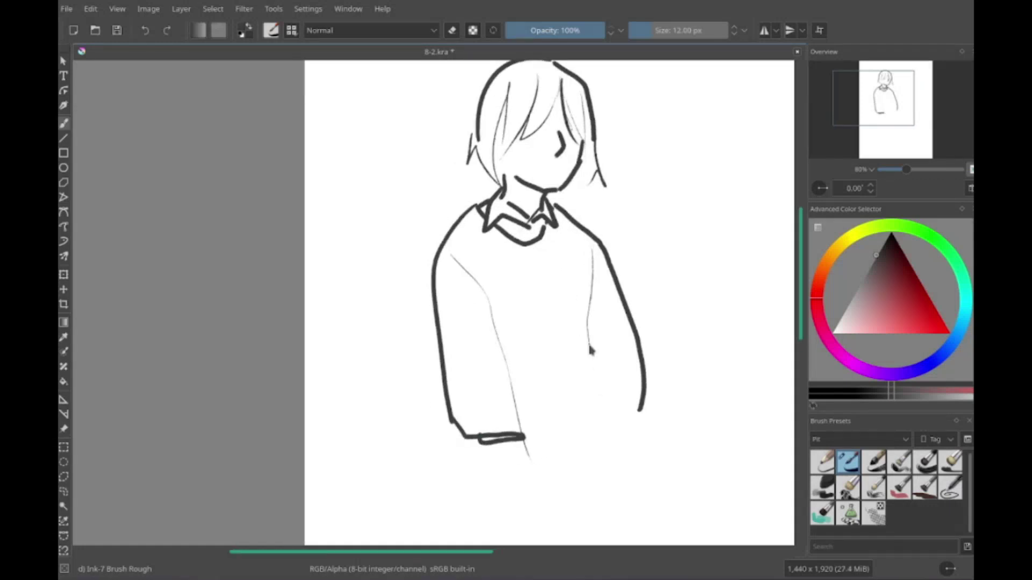
{"action": "mouse_move", "coordinate": [590, 306]}
{"action": "left_mouse_down"}
{"action": "mouse_move", "coordinate": [599, 397]}
{"action": "mouse_move", "coordinate": [660, 423]}
{"action": "left_mouse_up"}
{"action": "left_click_drag", "start_coordinate": [540, 320], "coordinate": [571, 421]}
{"action": "left_click_drag", "start_coordinate": [532, 253], "coordinate": [544, 293]}
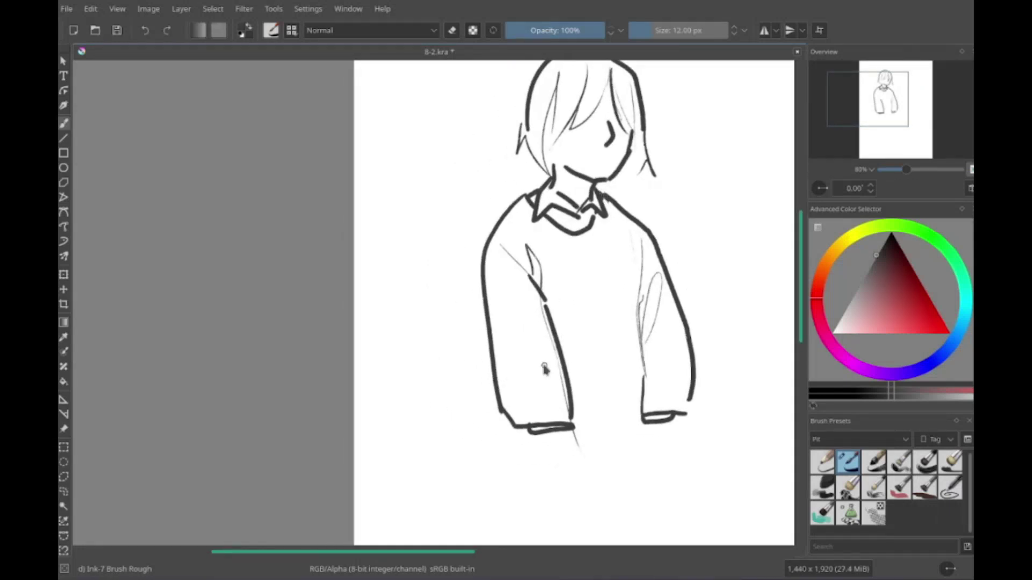
{"action": "left_click_drag", "start_coordinate": [642, 269], "coordinate": [639, 352]}
Step: Add wide shirt cuffs below both sleeves, the sweater hem between them and curved edges beside the cuffs
{"action": "left_click_drag", "start_coordinate": [551, 400], "coordinate": [591, 454]}
{"action": "left_click_drag", "start_coordinate": [654, 398], "coordinate": [672, 449]}
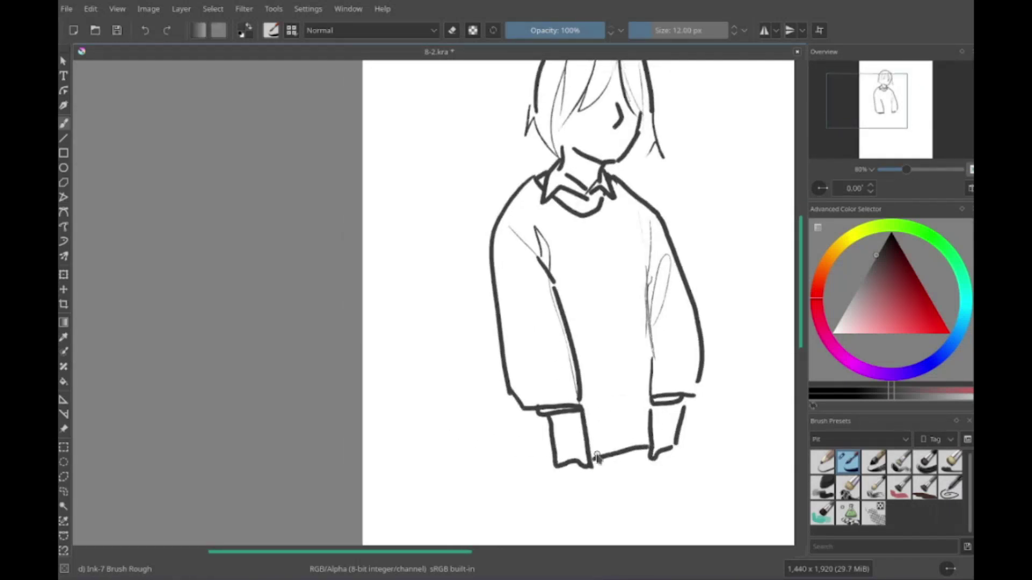
{"action": "left_click_drag", "start_coordinate": [593, 464], "coordinate": [616, 438]}
{"action": "left_click_drag", "start_coordinate": [535, 435], "coordinate": [667, 472]}
Step: Draw a fish motif with a forked tail and long trailing fins across the sweater's chest
{"action": "left_click_drag", "start_coordinate": [631, 268], "coordinate": [667, 301]}
{"action": "mouse_move", "coordinate": [640, 311]}
{"action": "left_mouse_down"}
{"action": "mouse_move", "coordinate": [655, 307]}
{"action": "mouse_move", "coordinate": [683, 338]}
{"action": "left_mouse_up"}
{"action": "mouse_move", "coordinate": [594, 287]}
{"action": "left_mouse_down"}
{"action": "mouse_move", "coordinate": [640, 310]}
{"action": "mouse_move", "coordinate": [613, 365]}
{"action": "left_mouse_up"}
{"action": "mouse_move", "coordinate": [616, 355]}
{"action": "left_mouse_down"}
{"action": "mouse_move", "coordinate": [691, 346]}
{"action": "mouse_move", "coordinate": [645, 388]}
{"action": "left_mouse_up"}
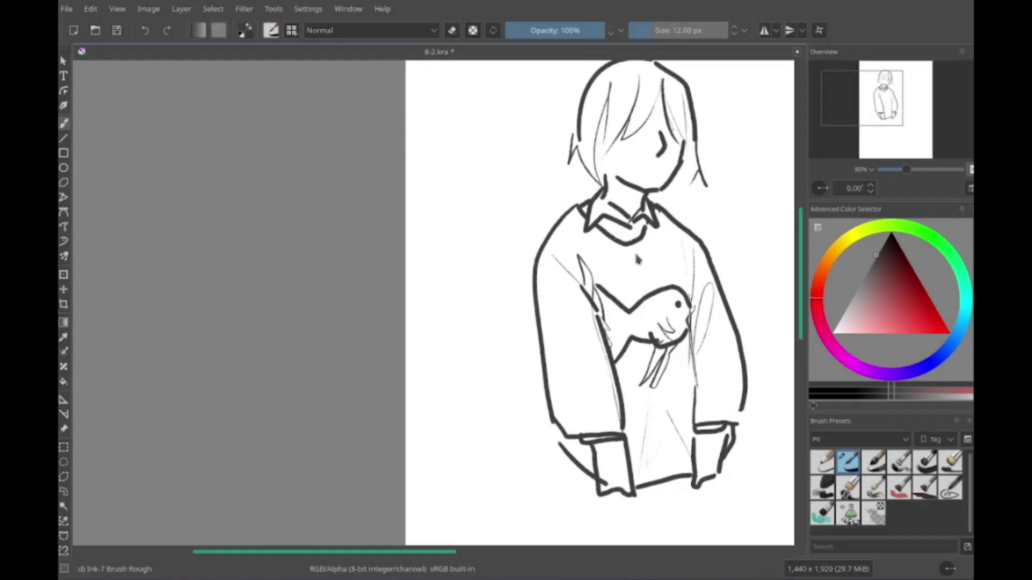
Step: Detail the fish motif's eye, fins and tail, and add a light flowing fold above it on the sweater
{"action": "left_click_drag", "start_coordinate": [594, 244], "coordinate": [672, 296]}
{"action": "left_click_drag", "start_coordinate": [632, 322], "coordinate": [663, 315]}
{"action": "left_click_drag", "start_coordinate": [600, 293], "coordinate": [613, 357]}
{"action": "left_click", "coordinate": [680, 306]}
{"action": "left_click_drag", "start_coordinate": [594, 375], "coordinate": [581, 349]}
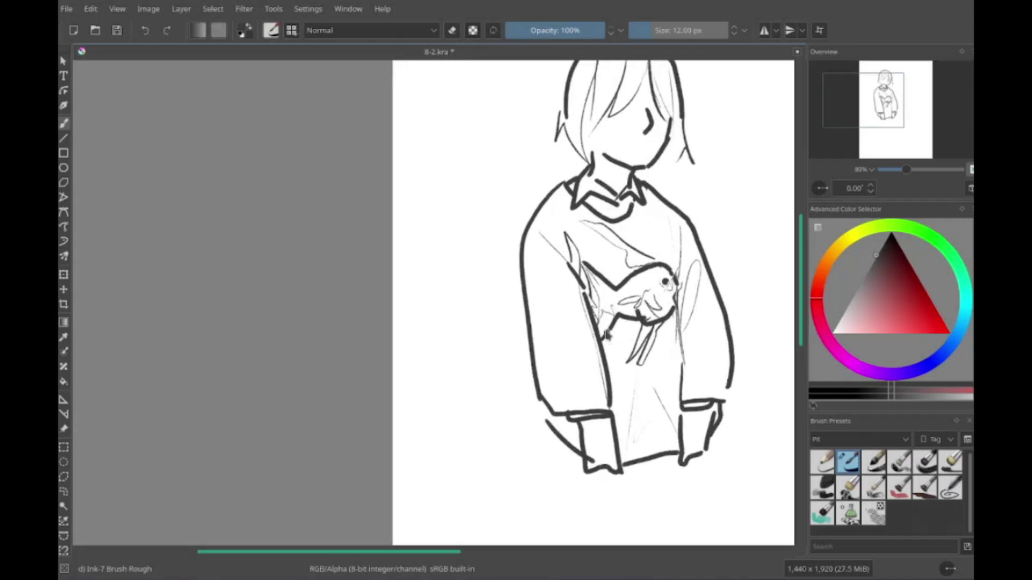
Step: Add jagged hair ends on both sides of the neck and draw the face's half-closed eyes and small mouth
{"action": "scroll", "coordinate": [477, 444], "scroll_direction": "right", "scroll_amount": 2}
{"action": "scroll", "coordinate": [589, 304], "scroll_direction": "up", "scroll_amount": 4}
{"action": "left_click_drag", "start_coordinate": [586, 308], "coordinate": [619, 281]}
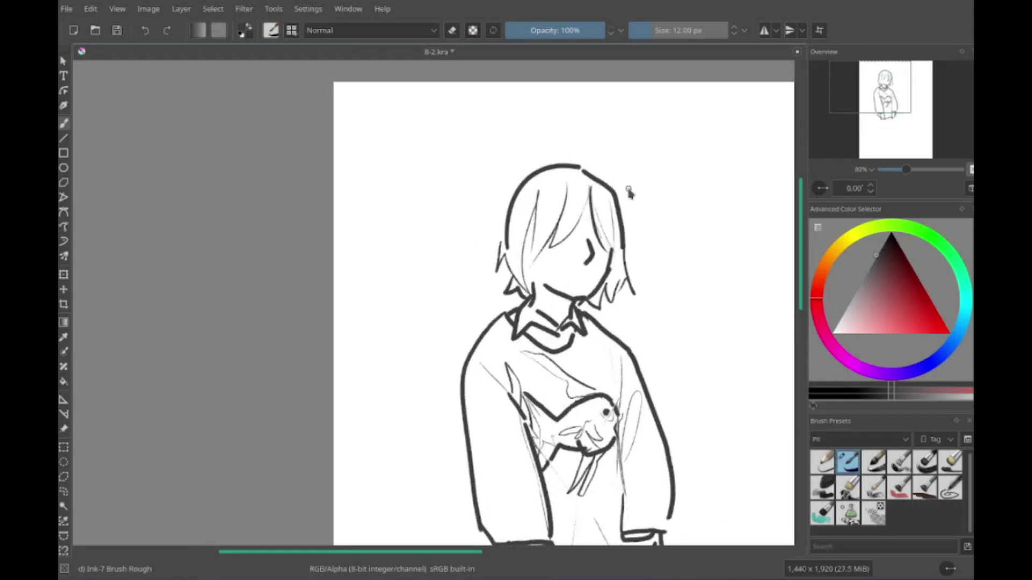
{"action": "scroll", "coordinate": [629, 191], "scroll_direction": "left", "scroll_amount": 2}
{"action": "scroll", "coordinate": [629, 191], "scroll_direction": "up", "scroll_amount": 1}
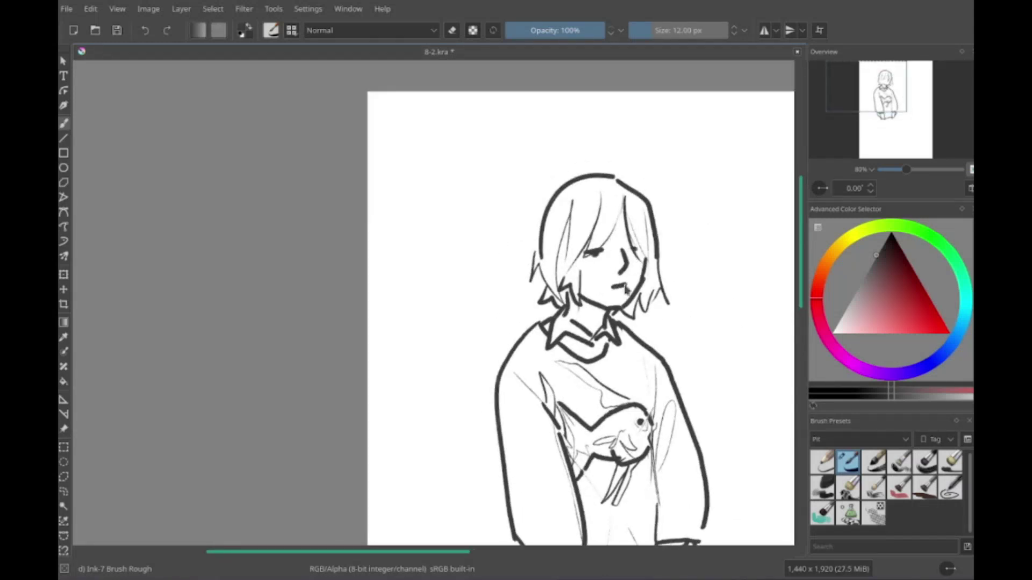
Step: Draw short trousers below the sweater hem with a central seam and light crease lines
{"action": "scroll", "coordinate": [591, 285], "scroll_direction": "down", "scroll_amount": 10}
{"action": "scroll", "coordinate": [542, 282], "scroll_direction": "up", "scroll_amount": 3}
{"action": "mouse_move", "coordinate": [528, 336]}
{"action": "left_mouse_down"}
{"action": "mouse_move", "coordinate": [621, 402]}
{"action": "mouse_move", "coordinate": [688, 394]}
{"action": "left_mouse_up"}
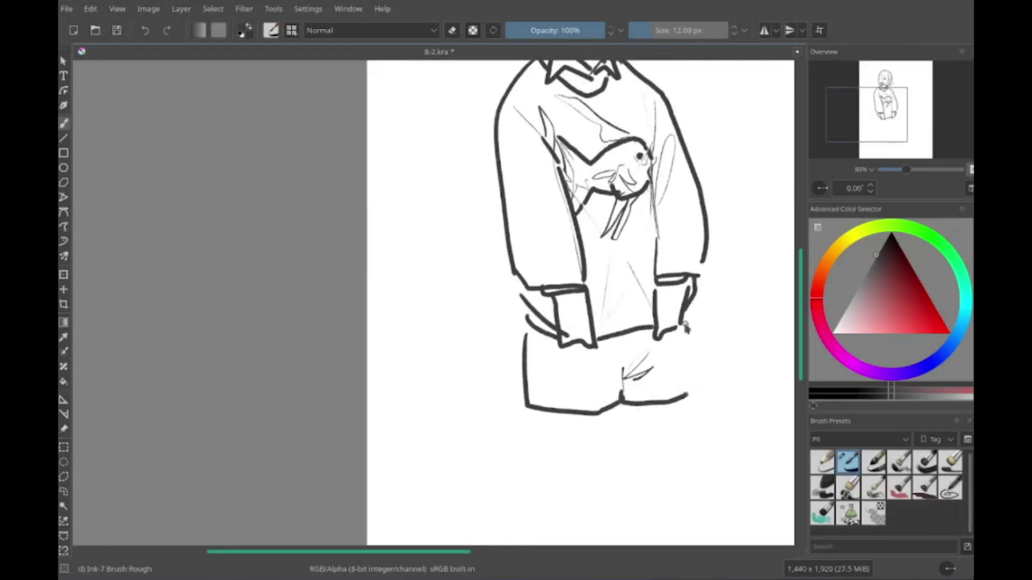
{"action": "scroll", "coordinate": [685, 328], "scroll_direction": "up", "scroll_amount": 3}
Step: Sketch a second head in the empty area beside the sweater figure, with a rounded fringe, ribbon bow and large bun
{"action": "scroll", "coordinate": [469, 299], "scroll_direction": "right", "scroll_amount": 5}
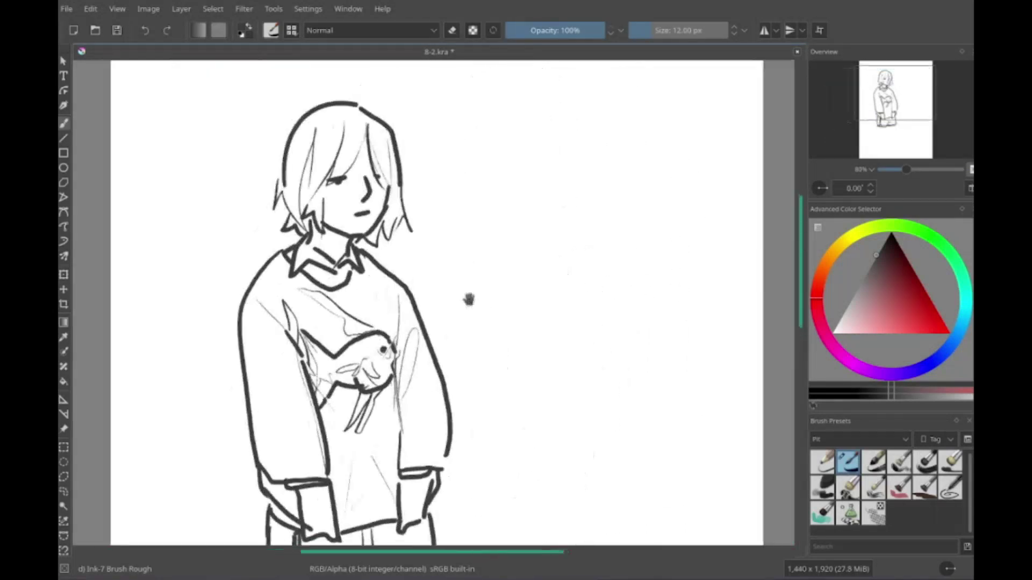
{"action": "left_click_drag", "start_coordinate": [602, 318], "coordinate": [588, 375]}
{"action": "left_click_drag", "start_coordinate": [618, 257], "coordinate": [603, 347]}
{"action": "left_click_drag", "start_coordinate": [642, 285], "coordinate": [669, 382]}
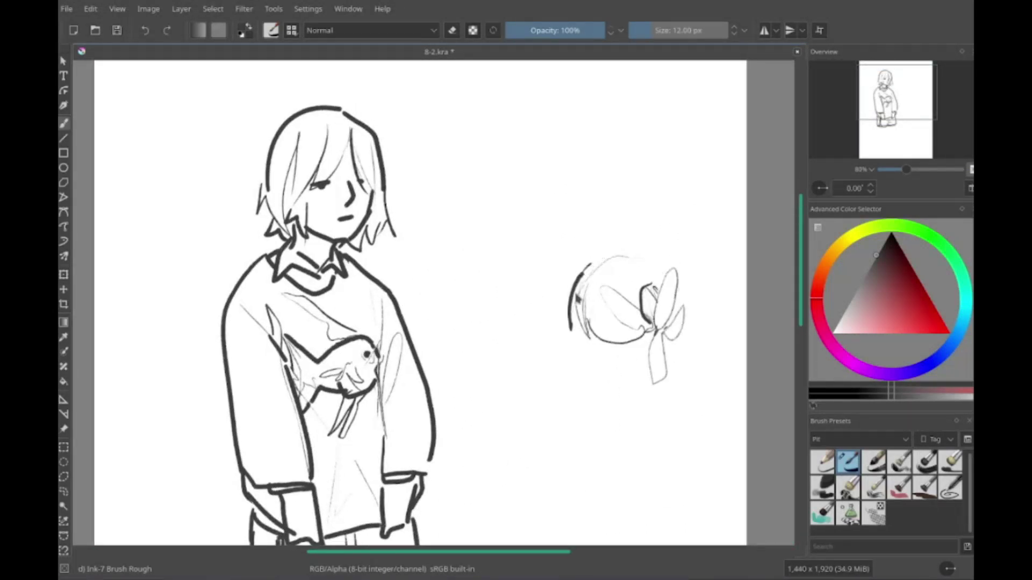
{"action": "left_click_drag", "start_coordinate": [575, 304], "coordinate": [645, 253]}
{"action": "mouse_move", "coordinate": [667, 295]}
{"action": "left_mouse_down"}
{"action": "mouse_move", "coordinate": [747, 237]}
{"action": "mouse_move", "coordinate": [749, 344]}
{"action": "left_mouse_up"}
Step: Draw the second head's pointed jaw, lowered eyes, brows, nose and small mouth
{"action": "scroll", "coordinate": [430, 301], "scroll_direction": "down", "scroll_amount": 1}
{"action": "left_click_drag", "start_coordinate": [579, 285], "coordinate": [616, 391]}
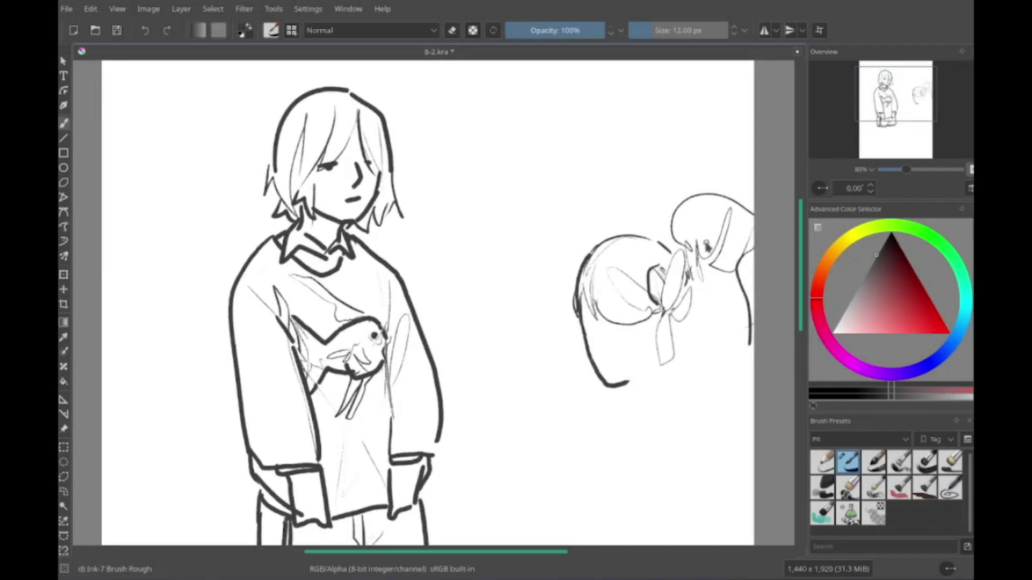
{"action": "scroll", "coordinate": [707, 246], "scroll_direction": "right", "scroll_amount": 4}
{"action": "scroll", "coordinate": [707, 247], "scroll_direction": "down", "scroll_amount": 1}
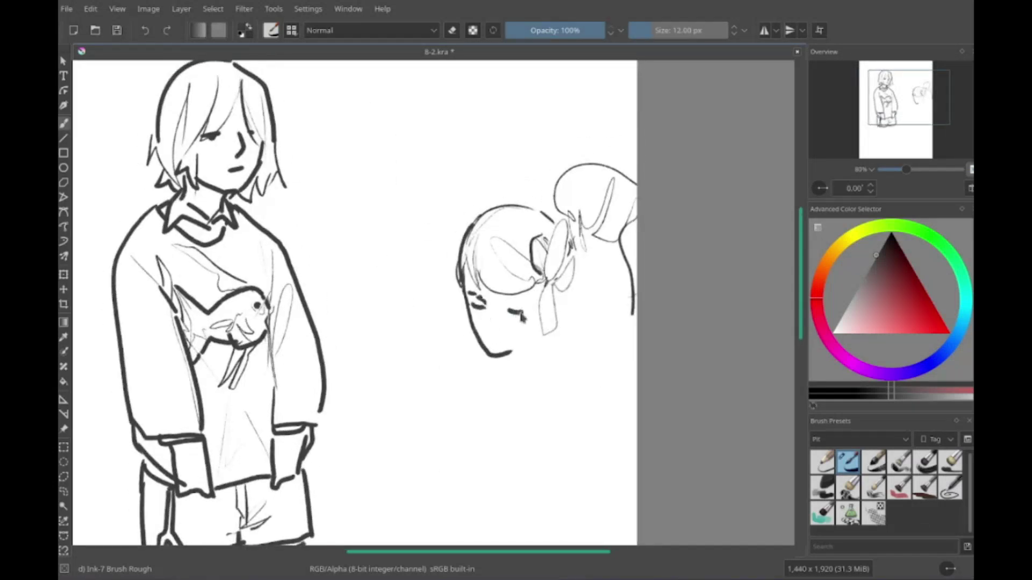
{"action": "left_click_drag", "start_coordinate": [474, 299], "coordinate": [489, 338]}
{"action": "scroll", "coordinate": [337, 484], "scroll_direction": "down", "scroll_amount": 1}
{"action": "left_click_drag", "start_coordinate": [508, 347], "coordinate": [540, 324]}
{"action": "scroll", "coordinate": [492, 332], "scroll_direction": "down", "scroll_amount": 1}
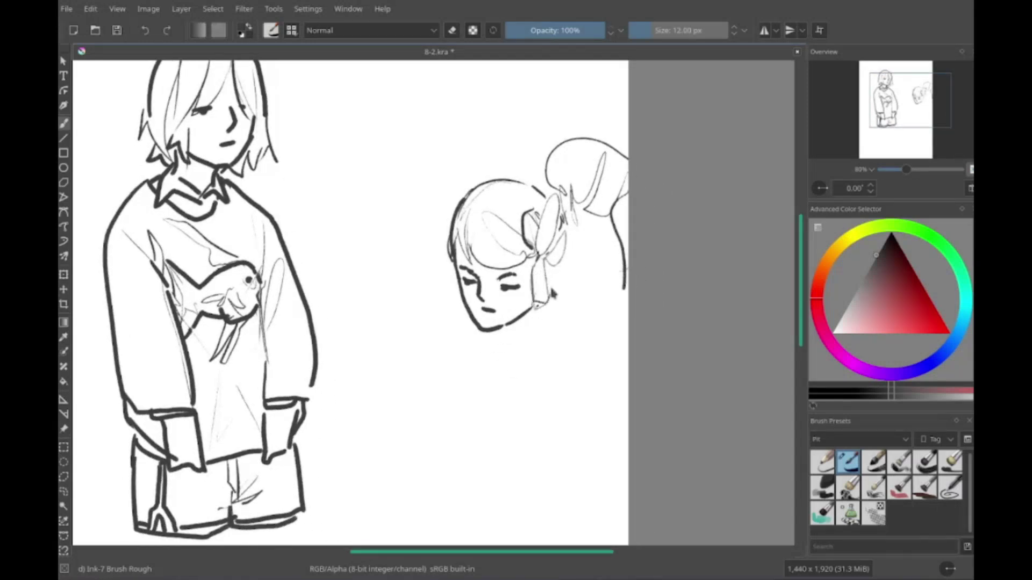
Step: Outline a large downward-facing fish body between the sweater figure and the bow-haired head
{"action": "scroll", "coordinate": [493, 332], "scroll_direction": "left", "scroll_amount": 1}
{"action": "mouse_move", "coordinate": [391, 212]}
{"action": "left_mouse_down"}
{"action": "mouse_move", "coordinate": [379, 390]}
{"action": "mouse_move", "coordinate": [437, 431]}
{"action": "left_mouse_up"}
{"action": "left_click_drag", "start_coordinate": [452, 424], "coordinate": [462, 427]}
{"action": "left_click_drag", "start_coordinate": [440, 434], "coordinate": [457, 276]}
Step: Give the large fish long upward-flowing fins, light side fins and small eyes
{"action": "scroll", "coordinate": [457, 276], "scroll_direction": "down", "scroll_amount": 1}
{"action": "scroll", "coordinate": [457, 276], "scroll_direction": "left", "scroll_amount": 1}
{"action": "mouse_move", "coordinate": [476, 86]}
{"action": "left_mouse_down"}
{"action": "mouse_move", "coordinate": [411, 244]}
{"action": "mouse_move", "coordinate": [425, 363]}
{"action": "left_mouse_up"}
{"action": "scroll", "coordinate": [425, 322], "scroll_direction": "down", "scroll_amount": 3}
{"action": "scroll", "coordinate": [424, 322], "scroll_direction": "left", "scroll_amount": 3}
{"action": "left_click_drag", "start_coordinate": [366, 422], "coordinate": [404, 344]}
{"action": "key", "text": "ctrl+z"}
{"action": "left_click_drag", "start_coordinate": [346, 171], "coordinate": [383, 261]}
{"action": "left_click_drag", "start_coordinate": [414, 241], "coordinate": [409, 366]}
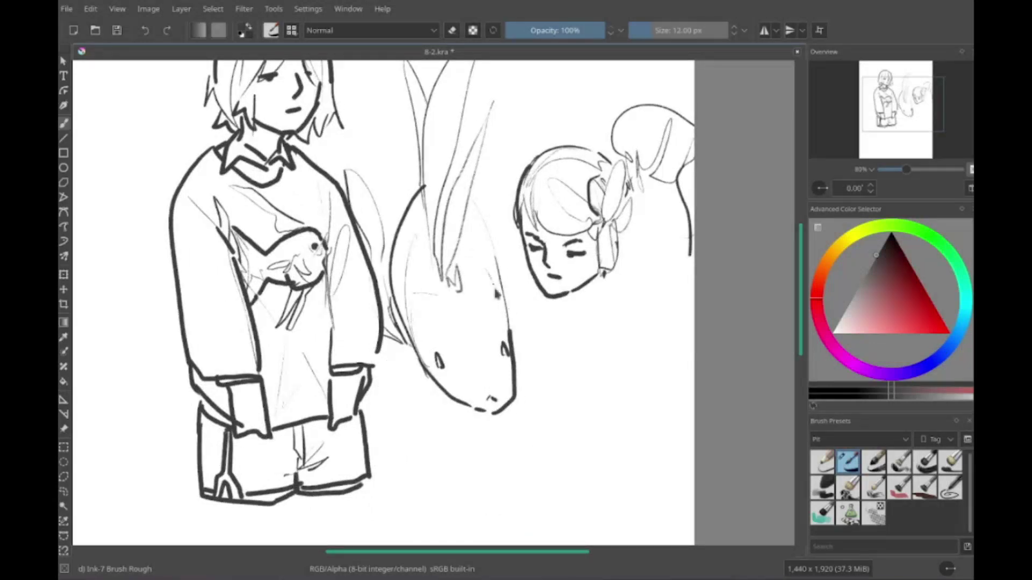
Step: Darken the fish's eyes, mark its mouth and body spots, and add more long fins sweeping above the bow-haired head
{"action": "left_click_drag", "start_coordinate": [508, 363], "coordinate": [500, 411]}
{"action": "left_click_drag", "start_coordinate": [436, 356], "coordinate": [440, 371]}
{"action": "left_click_drag", "start_coordinate": [476, 395], "coordinate": [489, 404]}
{"action": "left_click_drag", "start_coordinate": [494, 225], "coordinate": [468, 317]}
{"action": "scroll", "coordinate": [467, 317], "scroll_direction": "up", "scroll_amount": 2}
{"action": "left_click_drag", "start_coordinate": [586, 65], "coordinate": [489, 215]}
{"action": "scroll", "coordinate": [490, 215], "scroll_direction": "up", "scroll_amount": 1}
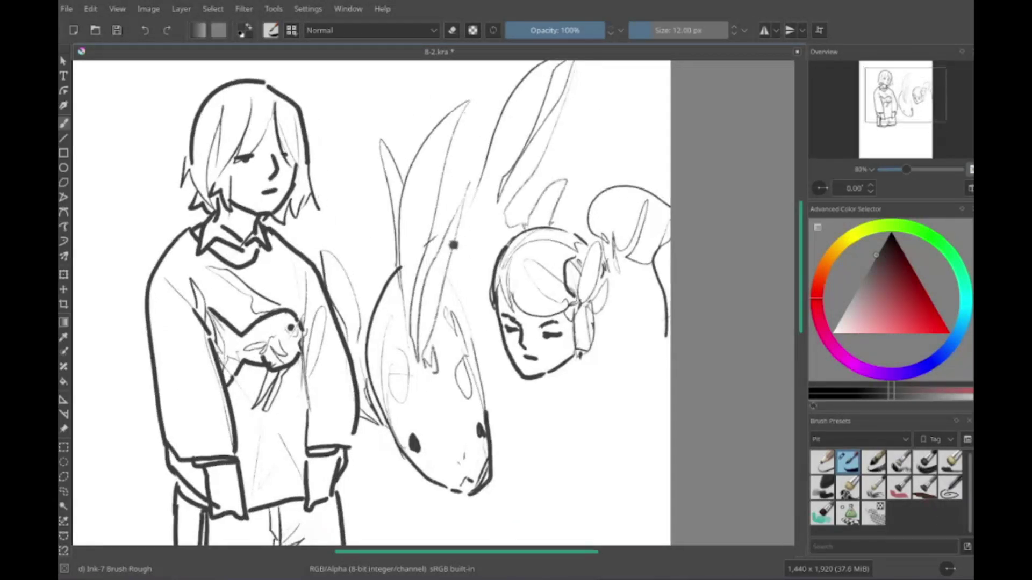
{"action": "scroll", "coordinate": [489, 215], "scroll_direction": "right", "scroll_amount": 2}
{"action": "left_click_drag", "start_coordinate": [425, 306], "coordinate": [435, 339]}
{"action": "scroll", "coordinate": [435, 339], "scroll_direction": "down", "scroll_amount": 3}
{"action": "scroll", "coordinate": [419, 360], "scroll_direction": "right", "scroll_amount": 1}
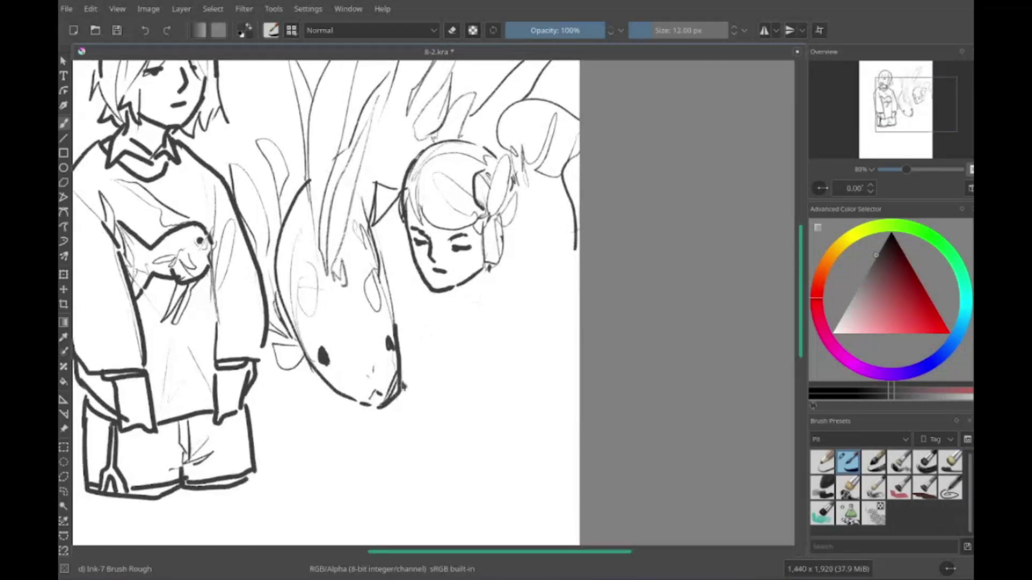
Step: Draw the bow-haired figure's fingers and forearm reaching around the side of the fish's face
{"action": "left_click_drag", "start_coordinate": [414, 261], "coordinate": [401, 290]}
{"action": "mouse_move", "coordinate": [412, 282]}
{"action": "left_mouse_down"}
{"action": "mouse_move", "coordinate": [408, 333]}
{"action": "mouse_move", "coordinate": [442, 316]}
{"action": "left_mouse_up"}
{"action": "scroll", "coordinate": [409, 333], "scroll_direction": "down", "scroll_amount": 1}
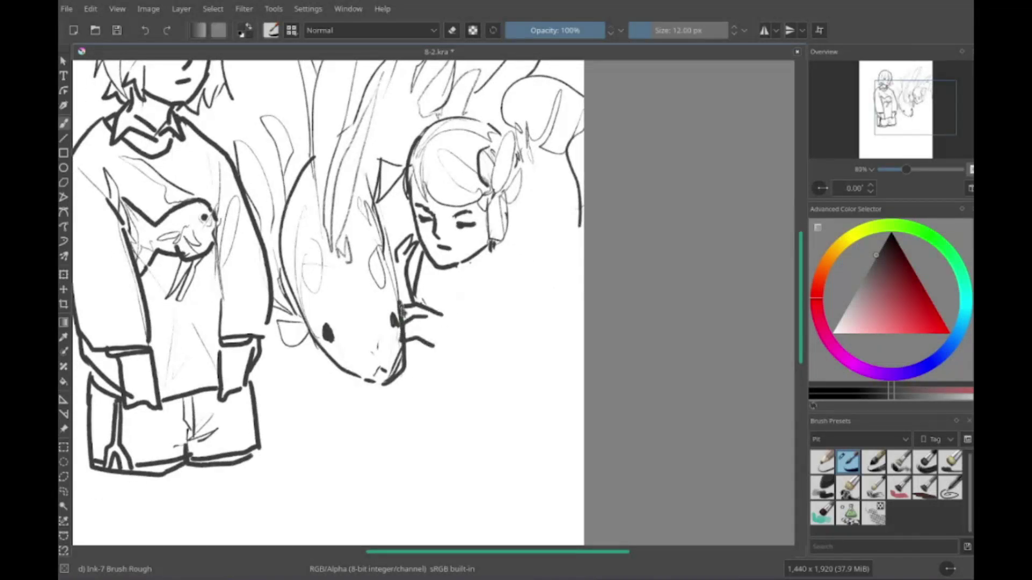
{"action": "left_click_drag", "start_coordinate": [406, 349], "coordinate": [532, 401]}
Step: Draw the bow-haired figure's neck, strapped top, shoulder and bent elbow, and close the chest beneath the forearm
{"action": "mouse_move", "coordinate": [492, 247]}
{"action": "left_mouse_down"}
{"action": "mouse_move", "coordinate": [569, 377]}
{"action": "mouse_move", "coordinate": [535, 369]}
{"action": "left_mouse_up"}
{"action": "scroll", "coordinate": [538, 333], "scroll_direction": "up", "scroll_amount": 1}
{"action": "scroll", "coordinate": [549, 349], "scroll_direction": "left", "scroll_amount": 1}
{"action": "scroll", "coordinate": [549, 350], "scroll_direction": "down", "scroll_amount": 2}
{"action": "scroll", "coordinate": [549, 349], "scroll_direction": "up", "scroll_amount": 2}
{"action": "key", "text": "e"}
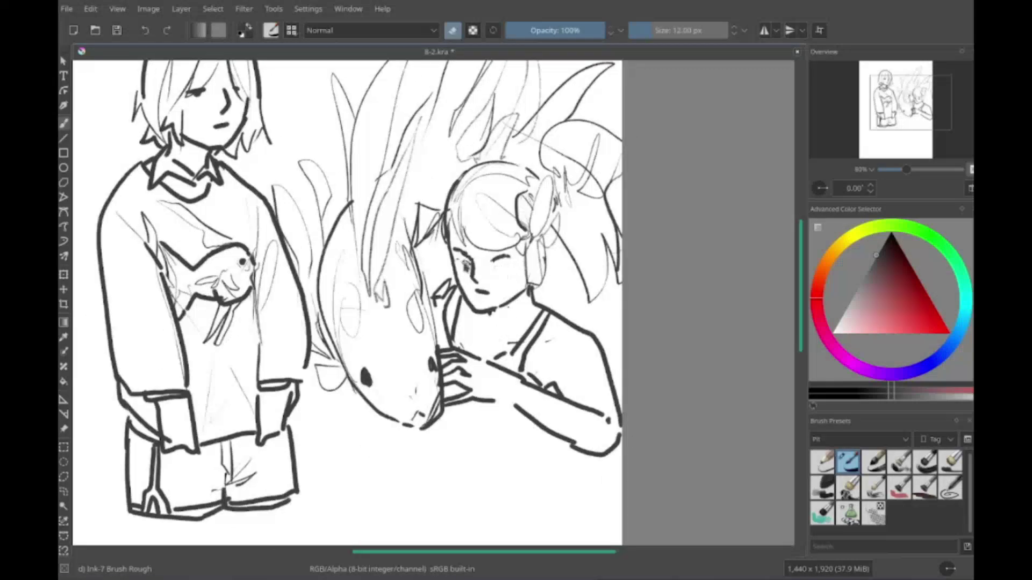
{"action": "scroll", "coordinate": [440, 292], "scroll_direction": "down", "scroll_amount": 2}
{"action": "scroll", "coordinate": [441, 292], "scroll_direction": "right", "scroll_amount": 1}
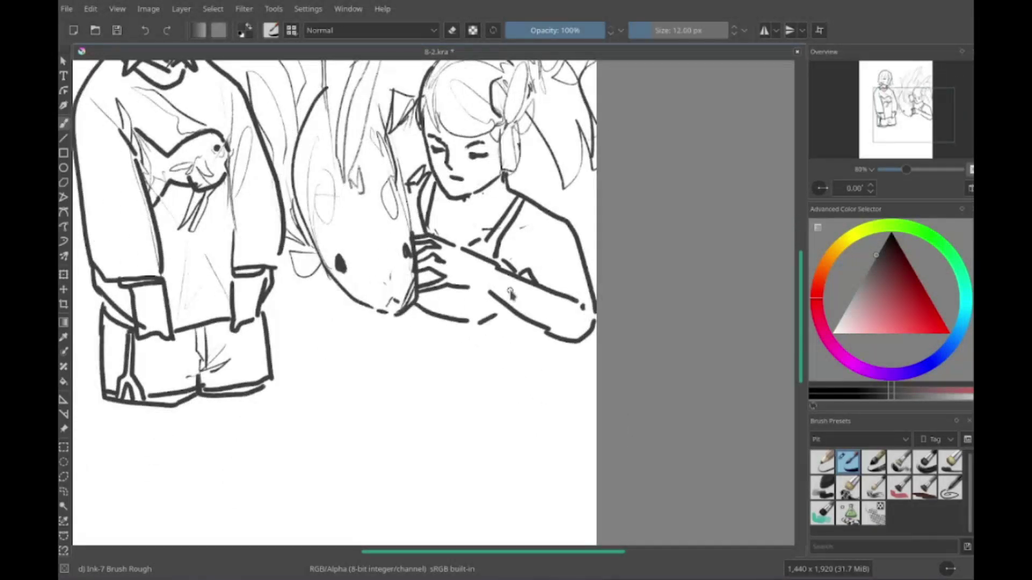
{"action": "scroll", "coordinate": [474, 323], "scroll_direction": "down", "scroll_amount": 1}
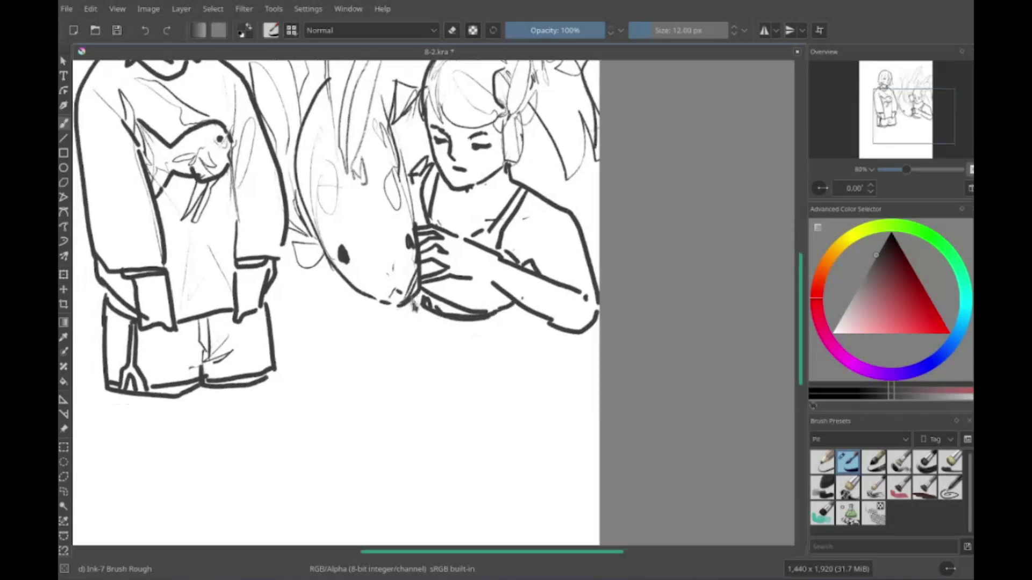
Step: Outline the seated figure's large bent knees below the fish and sketch light cloth folds over them
{"action": "left_click_drag", "start_coordinate": [275, 420], "coordinate": [456, 336]}
{"action": "left_click_drag", "start_coordinate": [426, 314], "coordinate": [347, 543]}
{"action": "left_click_drag", "start_coordinate": [465, 422], "coordinate": [576, 539]}
{"action": "scroll", "coordinate": [575, 539], "scroll_direction": "down", "scroll_amount": 1}
{"action": "left_click_drag", "start_coordinate": [495, 344], "coordinate": [575, 462]}
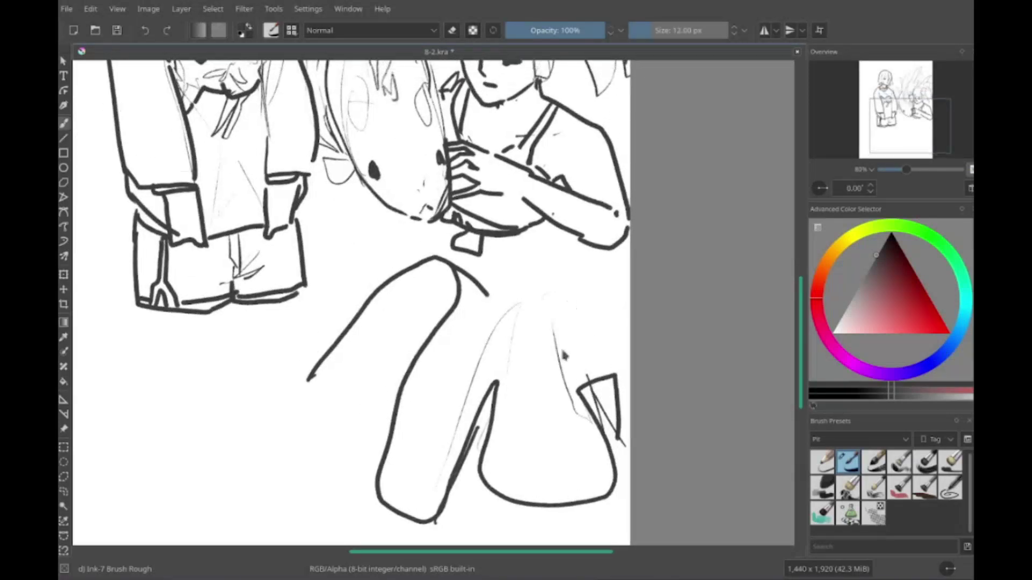
{"action": "scroll", "coordinate": [538, 376], "scroll_direction": "up", "scroll_amount": 1}
{"action": "left_click_drag", "start_coordinate": [529, 344], "coordinate": [610, 494]}
{"action": "scroll", "coordinate": [484, 350], "scroll_direction": "down", "scroll_amount": 1}
{"action": "scroll", "coordinate": [484, 350], "scroll_direction": "left", "scroll_amount": 4}
{"action": "mouse_move", "coordinate": [505, 325]}
{"action": "left_mouse_down"}
{"action": "mouse_move", "coordinate": [425, 416]}
{"action": "mouse_move", "coordinate": [462, 376]}
{"action": "left_mouse_up"}
{"action": "scroll", "coordinate": [430, 376], "scroll_direction": "right", "scroll_amount": 4}
{"action": "scroll", "coordinate": [430, 377], "scroll_direction": "up", "scroll_amount": 1}
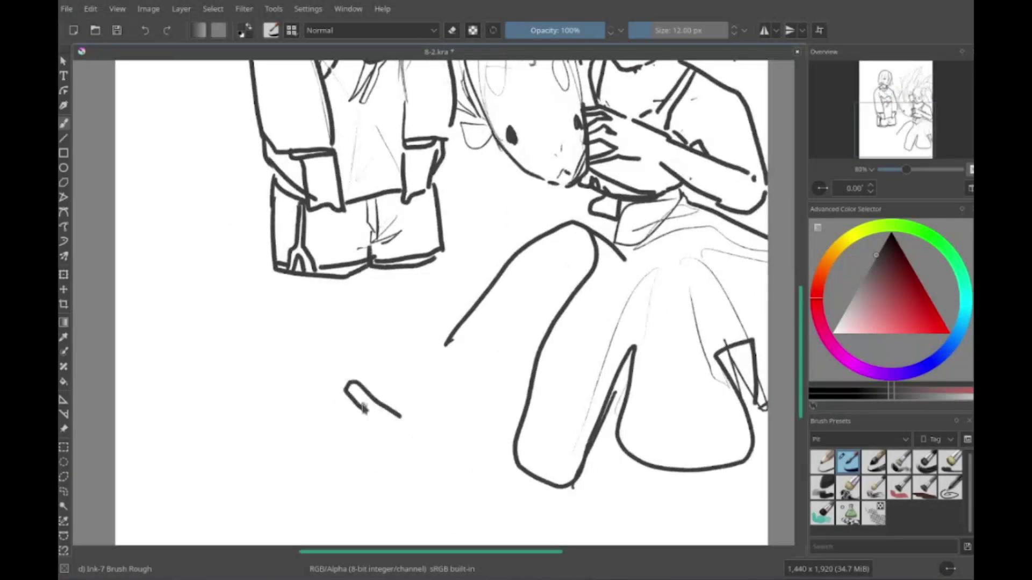
{"action": "left_click_drag", "start_coordinate": [332, 370], "coordinate": [409, 335]}
{"action": "left_click_drag", "start_coordinate": [371, 430], "coordinate": [411, 454]}
{"action": "left_click_drag", "start_coordinate": [436, 375], "coordinate": [414, 430]}
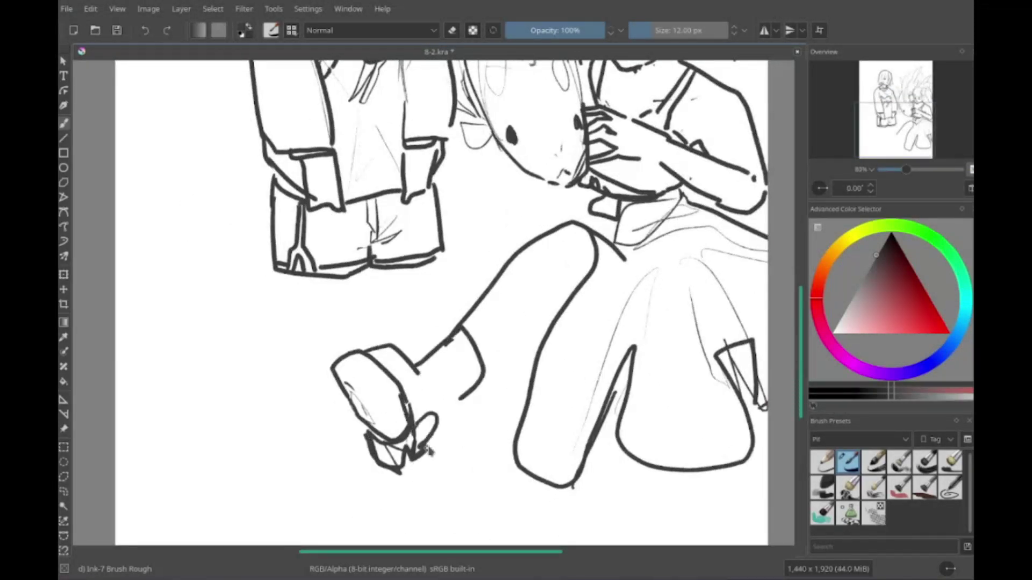
{"action": "key", "text": "ctrl+z"}
{"action": "key", "text": "ctrl+z"}
{"action": "key", "text": "ctrl+z"}
Step: Redraw the seated figure's raised leg as a crossed, rounded knee with the other calf showing behind it
{"action": "scroll", "coordinate": [566, 200], "scroll_direction": "down", "scroll_amount": 1}
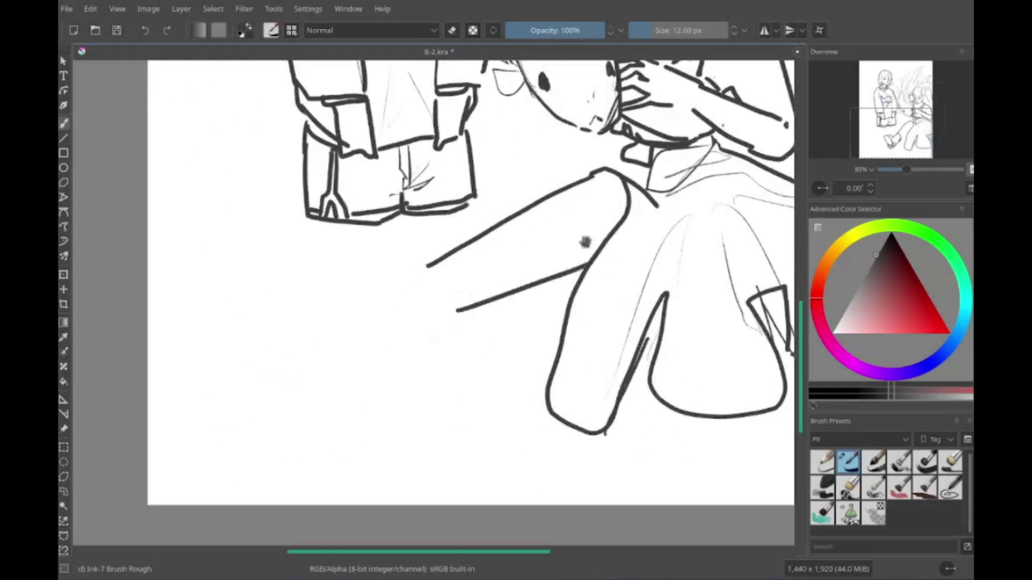
{"action": "scroll", "coordinate": [585, 243], "scroll_direction": "up", "scroll_amount": 2}
{"action": "scroll", "coordinate": [584, 243], "scroll_direction": "right", "scroll_amount": 1}
{"action": "left_click_drag", "start_coordinate": [467, 365], "coordinate": [507, 502]}
{"action": "scroll", "coordinate": [511, 430], "scroll_direction": "down", "scroll_amount": 1}
{"action": "scroll", "coordinate": [511, 430], "scroll_direction": "up", "scroll_amount": 1}
{"action": "left_click_drag", "start_coordinate": [486, 314], "coordinate": [524, 476]}
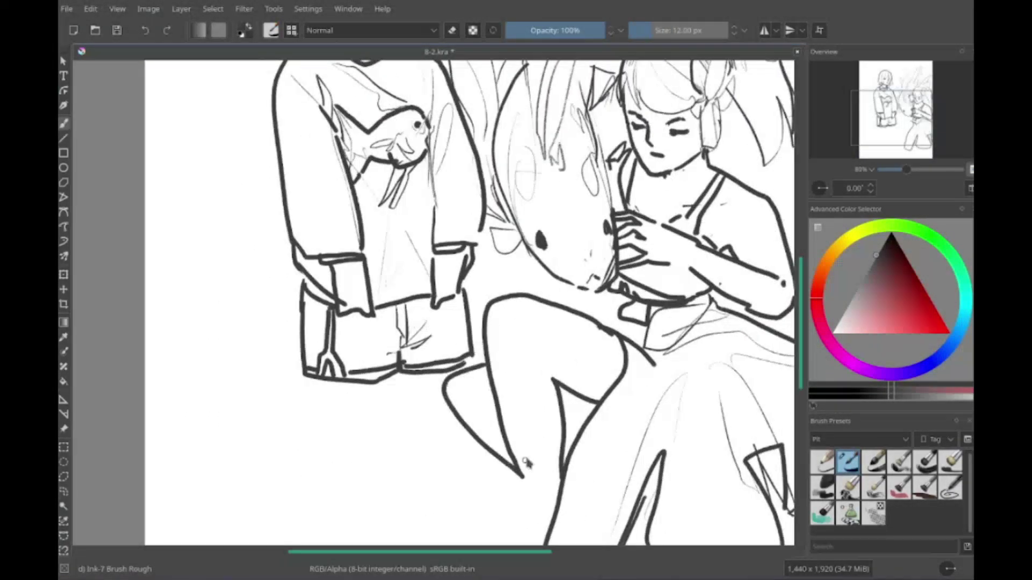
Step: Extend the crossed lower legs down to a pointed foot and join the thigh to the waist cloth
{"action": "scroll", "coordinate": [527, 463], "scroll_direction": "down", "scroll_amount": 2}
{"action": "left_click_drag", "start_coordinate": [500, 381], "coordinate": [559, 500]}
{"action": "left_click_drag", "start_coordinate": [484, 406], "coordinate": [518, 473]}
{"action": "scroll", "coordinate": [519, 473], "scroll_direction": "up", "scroll_amount": 2}
{"action": "left_click_drag", "start_coordinate": [624, 290], "coordinate": [570, 347]}
Step: Draw a long bent arm with a closed hand for a third figure, in front of the sweater figure's shorts
{"action": "scroll", "coordinate": [570, 346], "scroll_direction": "down", "scroll_amount": 2}
{"action": "scroll", "coordinate": [494, 425], "scroll_direction": "right", "scroll_amount": 3}
{"action": "scroll", "coordinate": [495, 424], "scroll_direction": "down", "scroll_amount": 1}
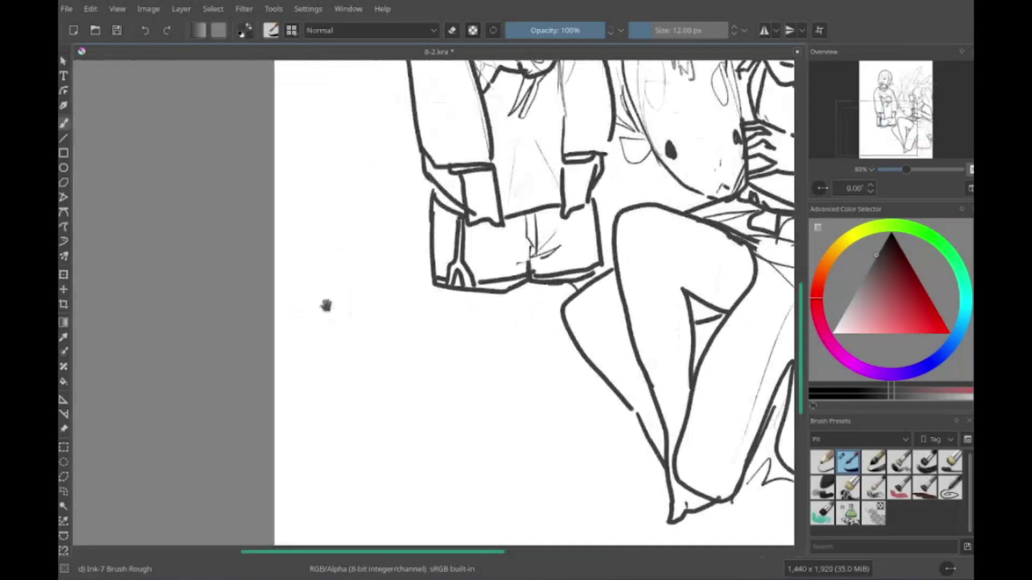
{"action": "scroll", "coordinate": [326, 305], "scroll_direction": "up", "scroll_amount": 2}
{"action": "left_click_drag", "start_coordinate": [346, 253], "coordinate": [322, 400]}
{"action": "scroll", "coordinate": [323, 401], "scroll_direction": "down", "scroll_amount": 2}
{"action": "left_click_drag", "start_coordinate": [379, 228], "coordinate": [408, 419]}
{"action": "left_click_drag", "start_coordinate": [328, 203], "coordinate": [309, 371]}
{"action": "left_click_drag", "start_coordinate": [322, 363], "coordinate": [363, 472]}
{"action": "scroll", "coordinate": [380, 400], "scroll_direction": "down", "scroll_amount": 1}
{"action": "mouse_move", "coordinate": [346, 382]}
{"action": "left_mouse_down"}
{"action": "mouse_move", "coordinate": [381, 400]}
{"action": "mouse_move", "coordinate": [465, 411]}
{"action": "left_mouse_up"}
{"action": "left_click_drag", "start_coordinate": [397, 409], "coordinate": [463, 452]}
Step: Draw the third figure's waist and a gathered skirt with fold lines held up by the closed hand
{"action": "scroll", "coordinate": [419, 430], "scroll_direction": "up", "scroll_amount": 1}
{"action": "scroll", "coordinate": [420, 430], "scroll_direction": "left", "scroll_amount": 2}
{"action": "left_click_drag", "start_coordinate": [311, 344], "coordinate": [376, 355]}
{"action": "scroll", "coordinate": [350, 377], "scroll_direction": "left", "scroll_amount": 1}
{"action": "left_click_drag", "start_coordinate": [355, 415], "coordinate": [295, 467]}
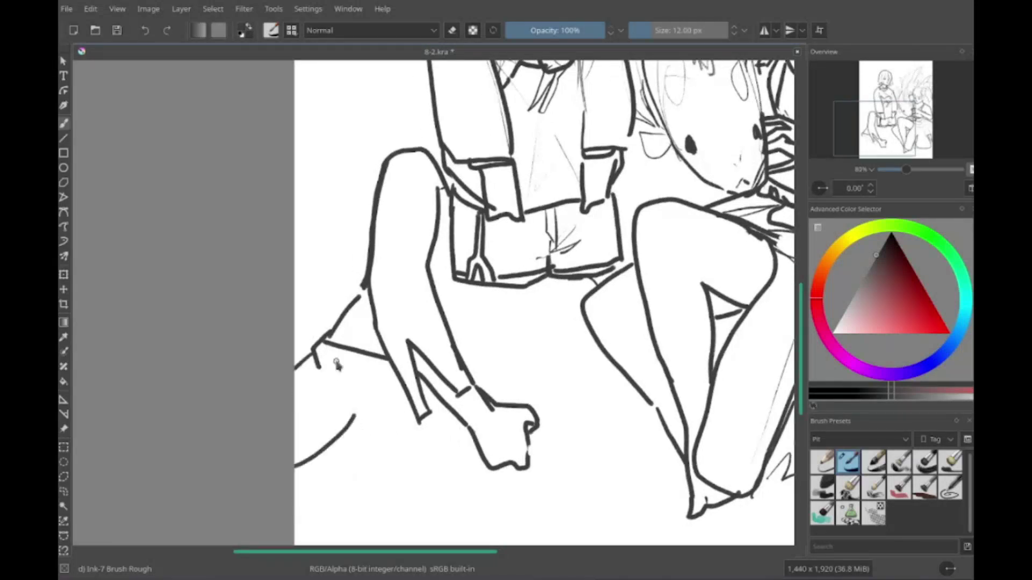
{"action": "scroll", "coordinate": [337, 365], "scroll_direction": "left", "scroll_amount": 1}
{"action": "left_click_drag", "start_coordinate": [323, 376], "coordinate": [456, 495]}
{"action": "left_click_drag", "start_coordinate": [393, 376], "coordinate": [559, 473]}
{"action": "scroll", "coordinate": [510, 430], "scroll_direction": "down", "scroll_amount": 1}
{"action": "scroll", "coordinate": [513, 404], "scroll_direction": "down", "scroll_amount": 1}
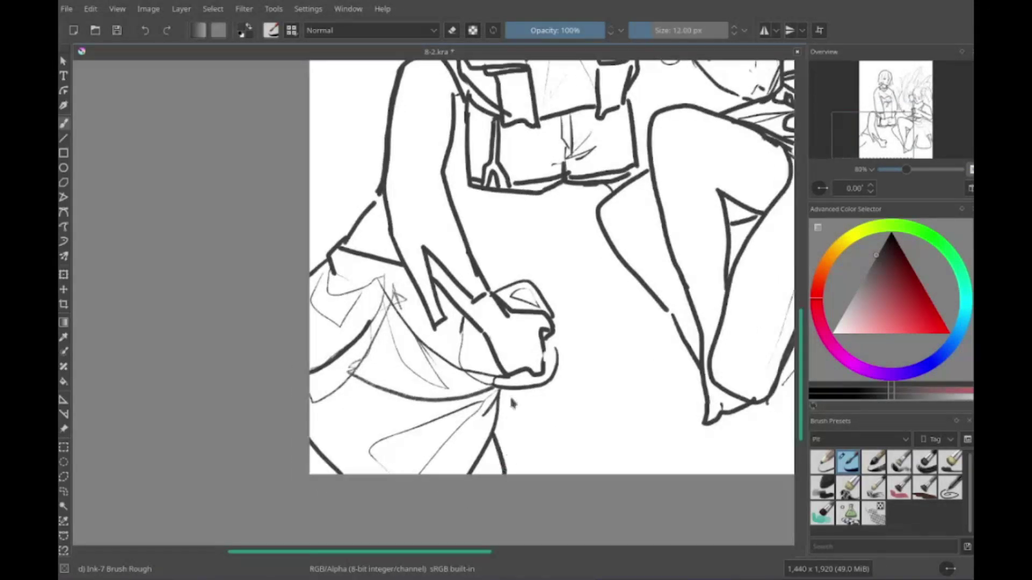
Step: Add a small bunch of flowers above the closed hand and finish the gathered cloth around it
{"action": "scroll", "coordinate": [513, 404], "scroll_direction": "up", "scroll_amount": 2}
{"action": "scroll", "coordinate": [512, 404], "scroll_direction": "right", "scroll_amount": 1}
{"action": "scroll", "coordinate": [506, 322], "scroll_direction": "down", "scroll_amount": 2}
{"action": "mouse_move", "coordinate": [491, 288]}
{"action": "left_mouse_down"}
{"action": "mouse_move", "coordinate": [516, 242]}
{"action": "mouse_move", "coordinate": [533, 290]}
{"action": "mouse_move", "coordinate": [505, 274]}
{"action": "left_mouse_up"}
{"action": "scroll", "coordinate": [505, 279], "scroll_direction": "down", "scroll_amount": 1}
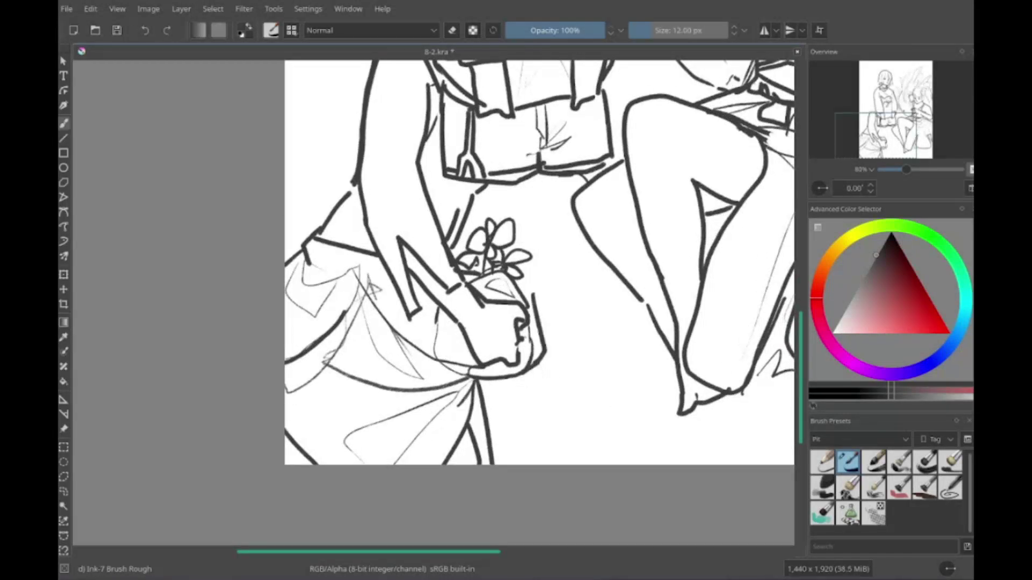
{"action": "scroll", "coordinate": [454, 324], "scroll_direction": "left", "scroll_amount": 2}
{"action": "scroll", "coordinate": [454, 325], "scroll_direction": "up", "scroll_amount": 2}
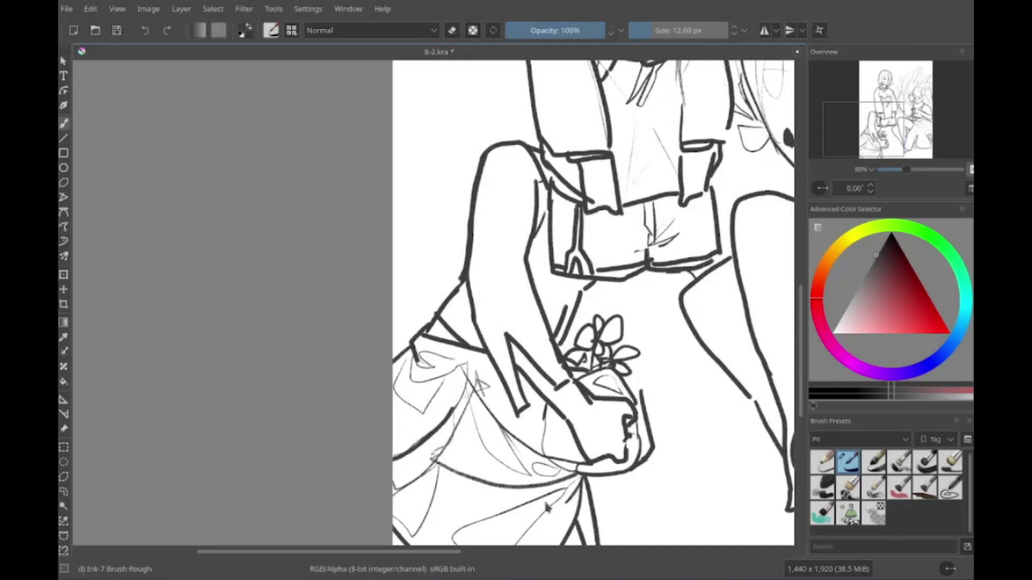
{"action": "scroll", "coordinate": [529, 215], "scroll_direction": "up", "scroll_amount": 5}
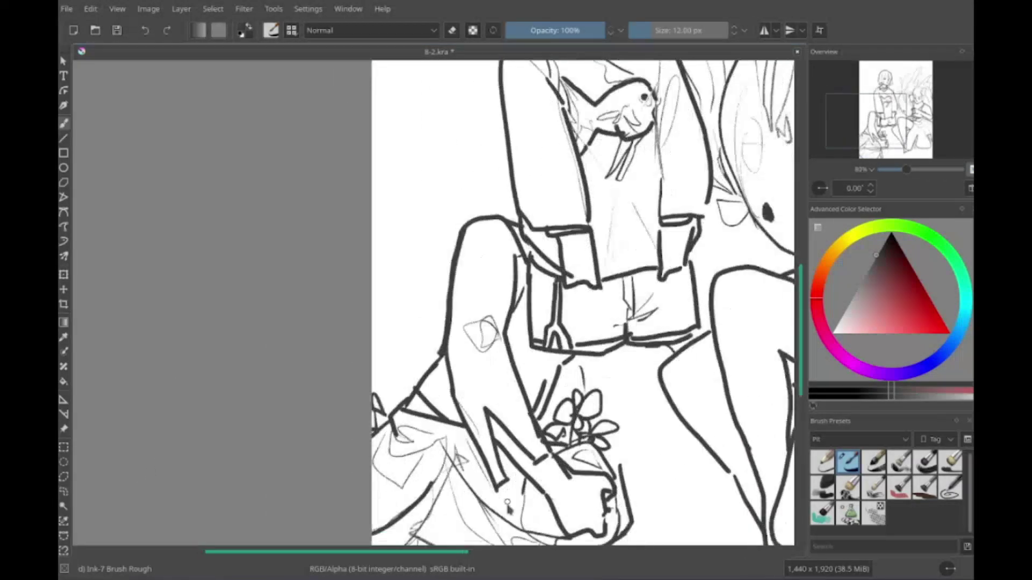
Step: Sketch a pointed hood and parted fringe in the empty corner beside the sweater figure's head
{"action": "scroll", "coordinate": [528, 215], "scroll_direction": "right", "scroll_amount": 5}
{"action": "scroll", "coordinate": [493, 397], "scroll_direction": "up", "scroll_amount": 5}
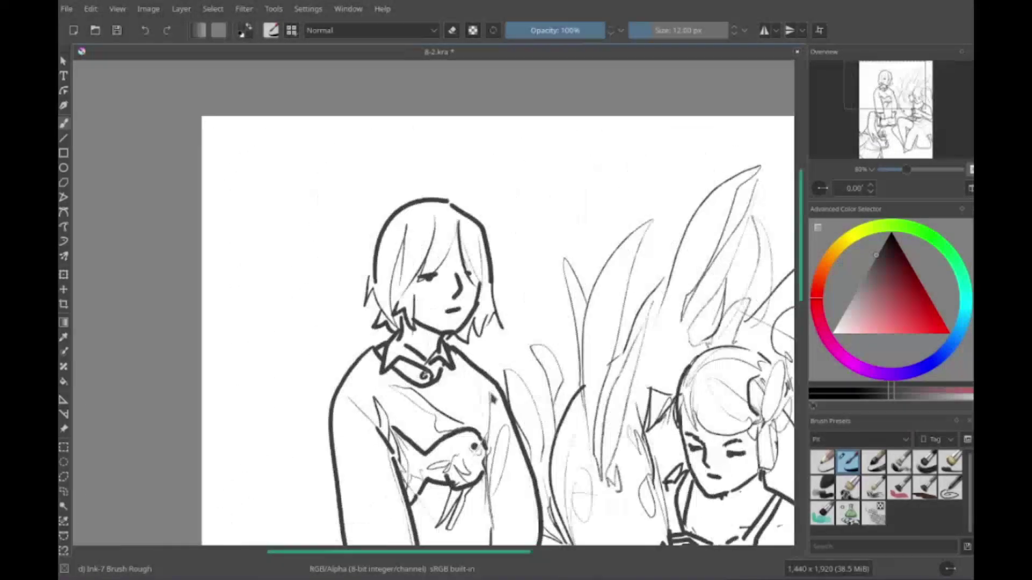
{"action": "scroll", "coordinate": [484, 323], "scroll_direction": "left", "scroll_amount": 5}
{"action": "mouse_move", "coordinate": [299, 253]}
{"action": "left_mouse_down"}
{"action": "mouse_move", "coordinate": [426, 247]}
{"action": "mouse_move", "coordinate": [457, 226]}
{"action": "left_mouse_up"}
{"action": "scroll", "coordinate": [484, 323], "scroll_direction": "down", "scroll_amount": 3}
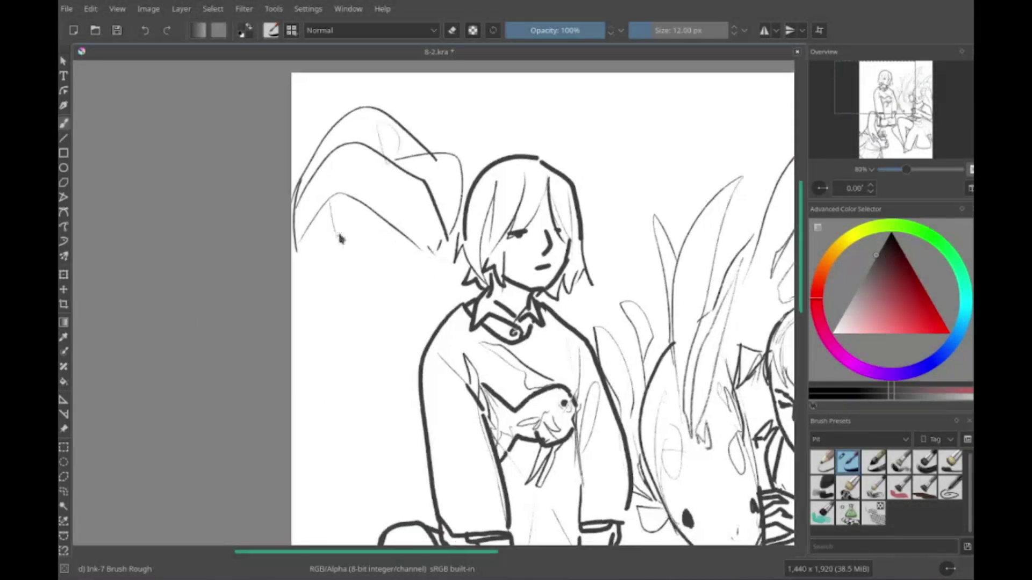
{"action": "left_click_drag", "start_coordinate": [334, 199], "coordinate": [365, 267]}
{"action": "left_click_drag", "start_coordinate": [321, 211], "coordinate": [299, 248]}
{"action": "left_click_drag", "start_coordinate": [333, 196], "coordinate": [337, 271]}
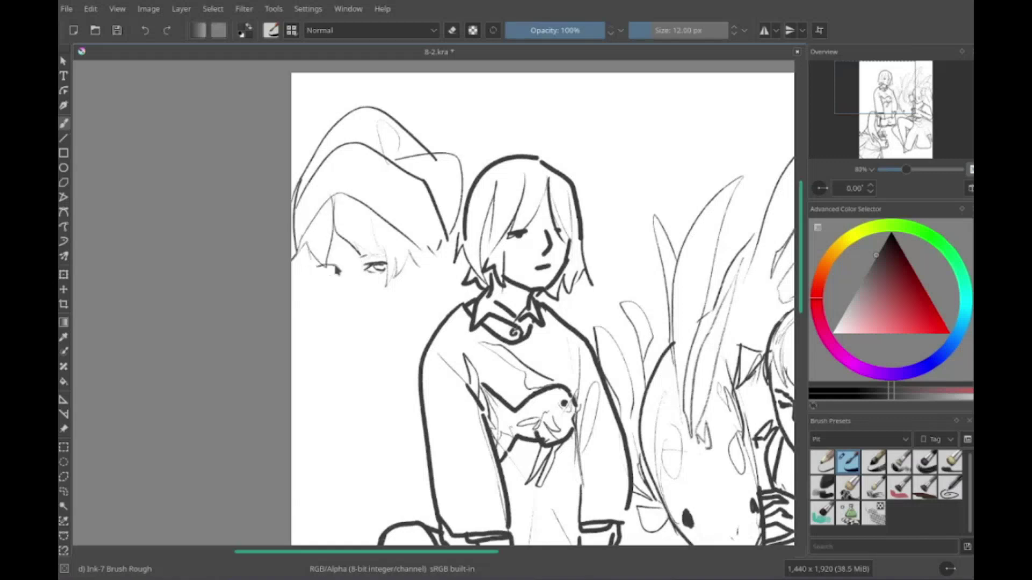
Step: Draw the hooded head's eyes, nose, jaw, side hair and the loose collar below the chin
{"action": "scroll", "coordinate": [339, 268], "scroll_direction": "down", "scroll_amount": 2}
{"action": "scroll", "coordinate": [365, 240], "scroll_direction": "left", "scroll_amount": 2}
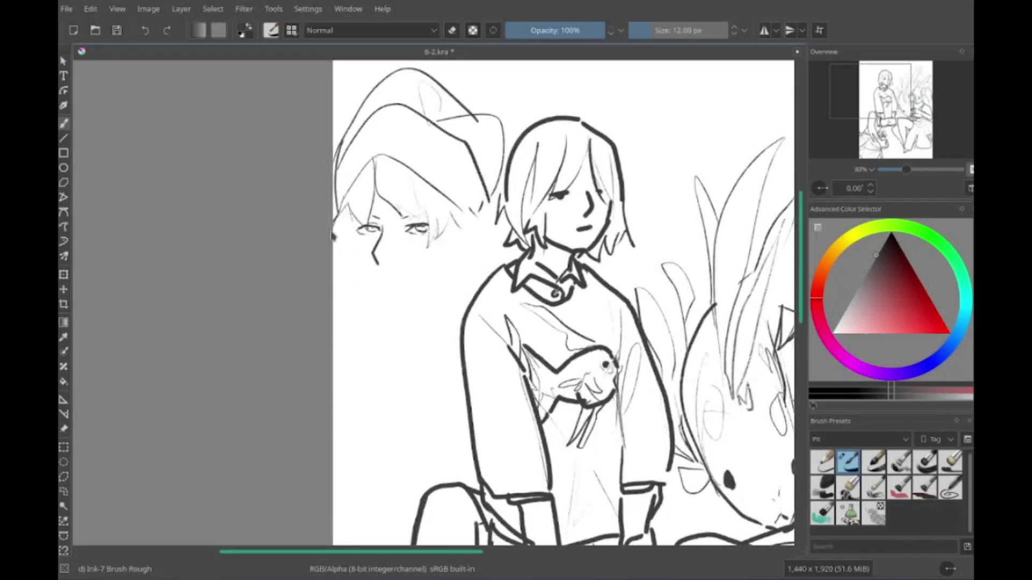
{"action": "scroll", "coordinate": [332, 236], "scroll_direction": "up", "scroll_amount": 3}
{"action": "mouse_move", "coordinate": [467, 275]}
{"action": "left_mouse_down"}
{"action": "mouse_move", "coordinate": [439, 348]}
{"action": "mouse_move", "coordinate": [373, 439]}
{"action": "left_mouse_up"}
{"action": "left_click_drag", "start_coordinate": [332, 319], "coordinate": [374, 384]}
{"action": "mouse_move", "coordinate": [379, 383]}
{"action": "left_mouse_down"}
{"action": "mouse_move", "coordinate": [428, 351]}
{"action": "mouse_move", "coordinate": [374, 365]}
{"action": "mouse_move", "coordinate": [363, 438]}
{"action": "left_mouse_up"}
{"action": "scroll", "coordinate": [376, 349], "scroll_direction": "down", "scroll_amount": 1}
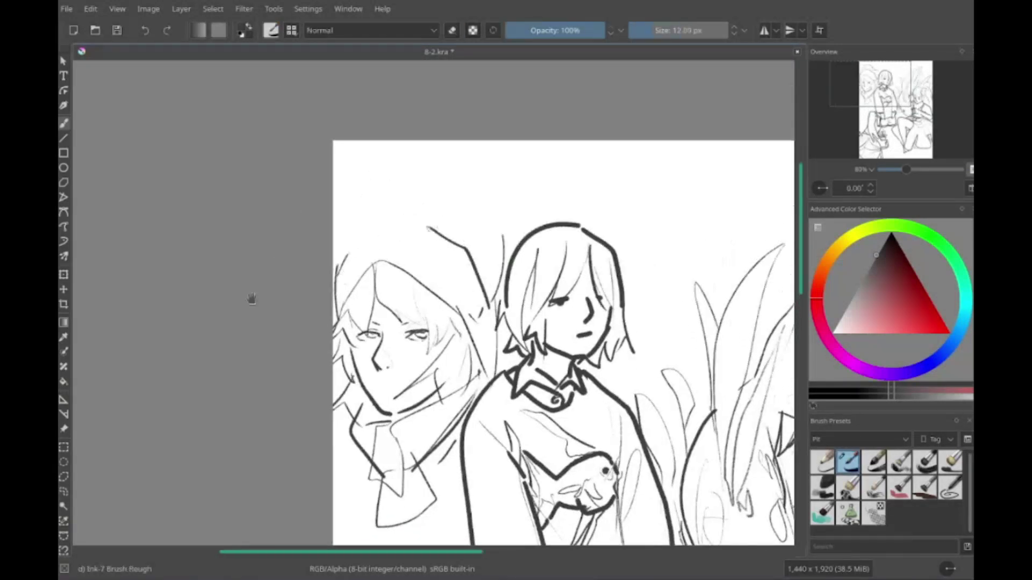
Step: Ink the hood with bold outer and inner edges, and add the hooded face's mouth and extra hair strands
{"action": "mouse_move", "coordinate": [336, 273]}
{"action": "left_mouse_down"}
{"action": "mouse_move", "coordinate": [486, 303]}
{"action": "mouse_move", "coordinate": [480, 380]}
{"action": "left_mouse_up"}
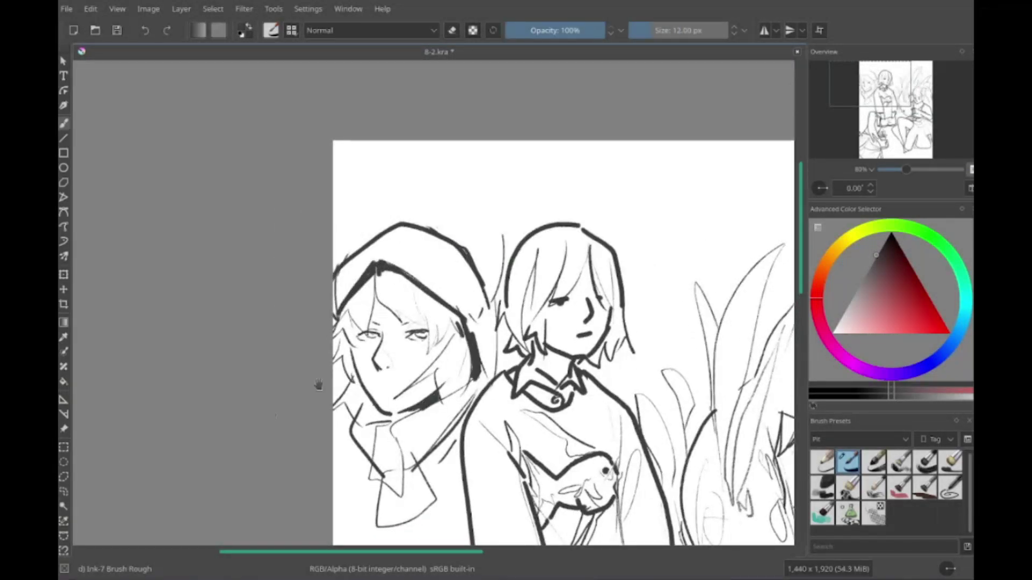
{"action": "scroll", "coordinate": [484, 322], "scroll_direction": "down", "scroll_amount": 2}
{"action": "scroll", "coordinate": [483, 322], "scroll_direction": "left", "scroll_amount": 2}
{"action": "scroll", "coordinate": [586, 306], "scroll_direction": "down", "scroll_amount": 2}
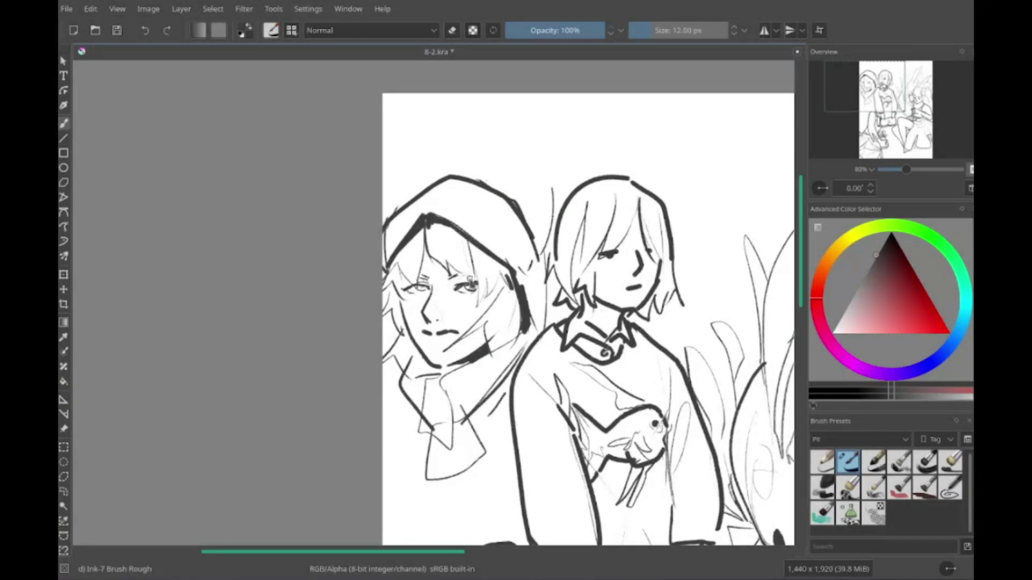
{"action": "scroll", "coordinate": [578, 303], "scroll_direction": "down", "scroll_amount": 3}
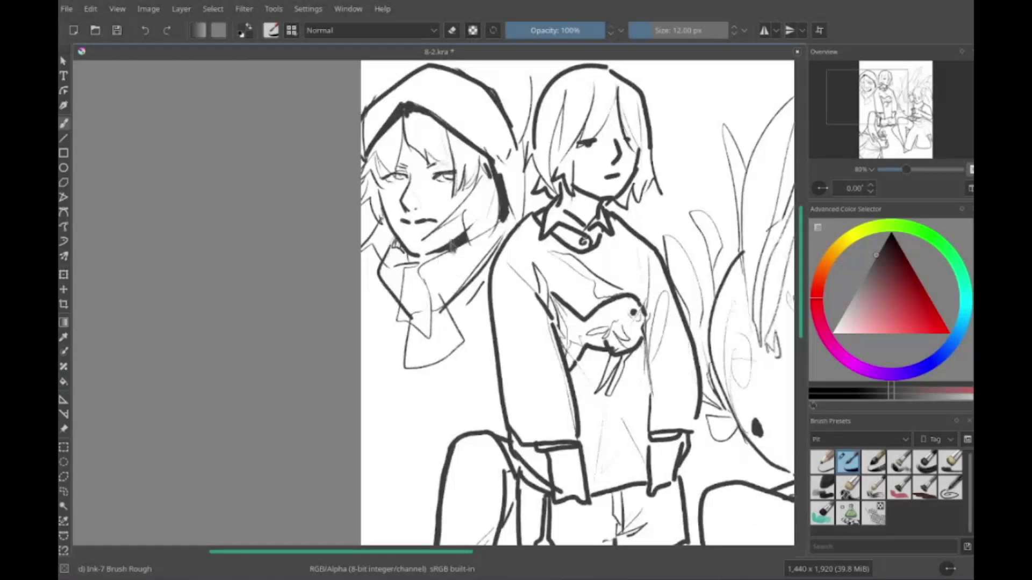
{"action": "scroll", "coordinate": [479, 239], "scroll_direction": "up", "scroll_amount": 2}
{"action": "scroll", "coordinate": [479, 239], "scroll_direction": "down", "scroll_amount": 6}
{"action": "scroll", "coordinate": [478, 240], "scroll_direction": "right", "scroll_amount": 5}
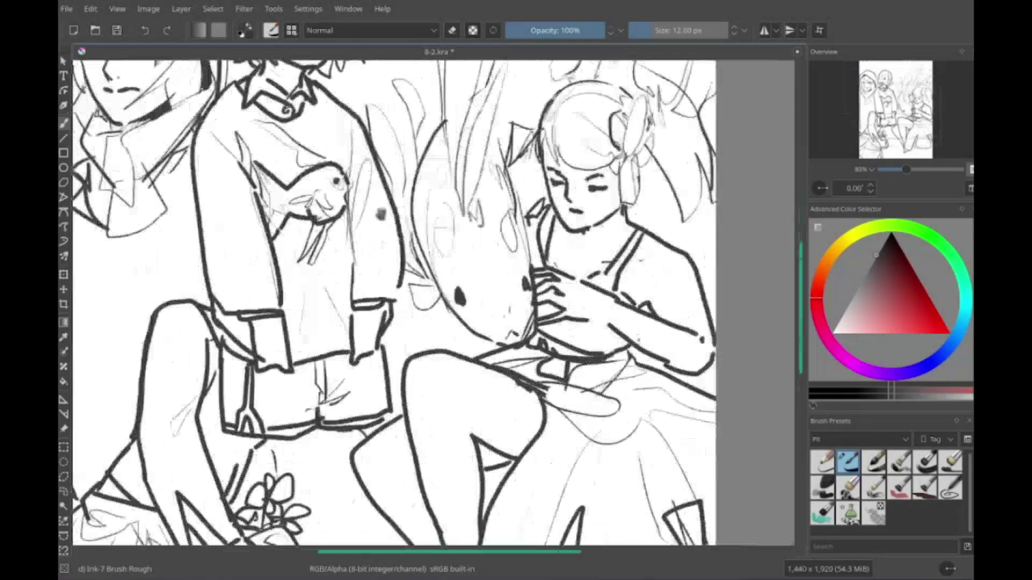
Step: Sketch another seated figure's bent knees draped with cloth along the page's lower edge, between the flowers and the bare foot
{"action": "scroll", "coordinate": [111, 318], "scroll_direction": "down", "scroll_amount": 5}
{"action": "scroll", "coordinate": [110, 319], "scroll_direction": "left", "scroll_amount": 4}
{"action": "scroll", "coordinate": [535, 462], "scroll_direction": "right", "scroll_amount": 2}
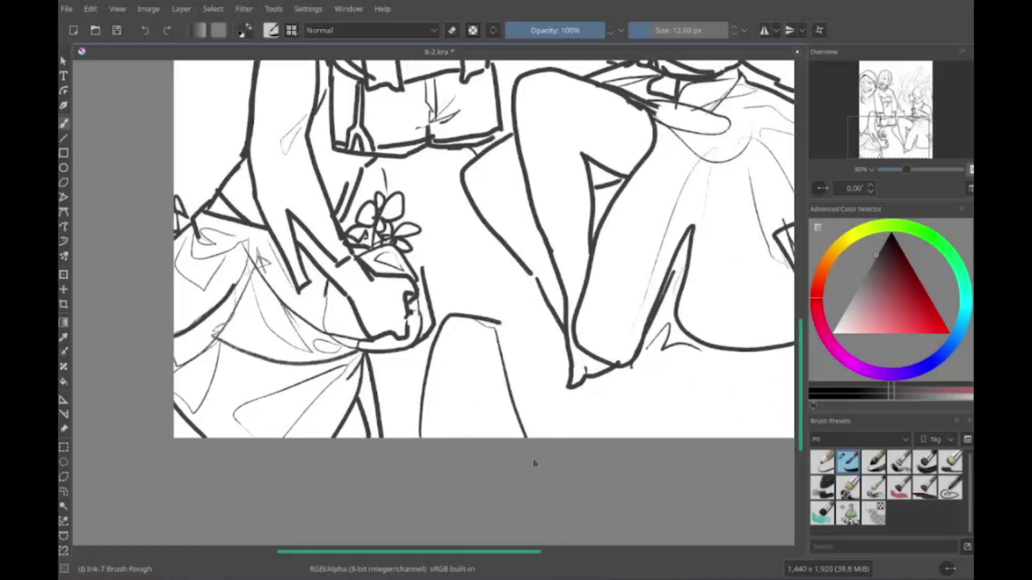
{"action": "mouse_move", "coordinate": [555, 327]}
{"action": "left_mouse_down"}
{"action": "mouse_move", "coordinate": [494, 301]}
{"action": "mouse_move", "coordinate": [589, 269]}
{"action": "left_mouse_up"}
{"action": "scroll", "coordinate": [556, 323], "scroll_direction": "down", "scroll_amount": 1}
{"action": "scroll", "coordinate": [555, 323], "scroll_direction": "left", "scroll_amount": 1}
{"action": "scroll", "coordinate": [559, 301], "scroll_direction": "up", "scroll_amount": 1}
{"action": "key", "text": "ctrl+z"}
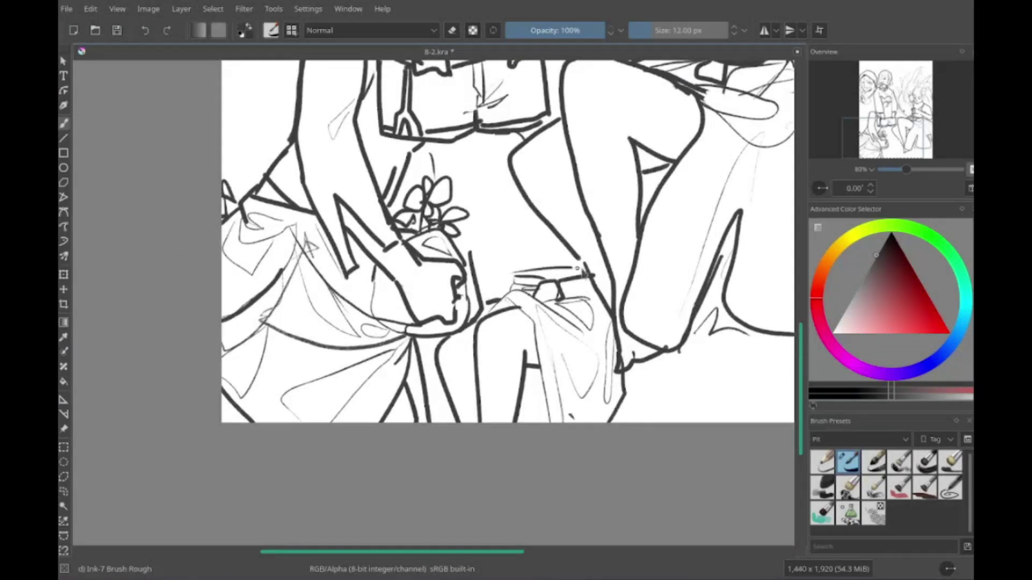
Step: Draw the waistband above the draped knees and the side line of that figure's torso with light folds
{"action": "left_click_drag", "start_coordinate": [505, 281], "coordinate": [594, 266]}
{"action": "scroll", "coordinate": [538, 268], "scroll_direction": "up", "scroll_amount": 1}
{"action": "scroll", "coordinate": [538, 269], "scroll_direction": "right", "scroll_amount": 2}
{"action": "left_click_drag", "start_coordinate": [465, 280], "coordinate": [473, 198]}
{"action": "scroll", "coordinate": [473, 198], "scroll_direction": "down", "scroll_amount": 2}
{"action": "scroll", "coordinate": [440, 290], "scroll_direction": "left", "scroll_amount": 1}
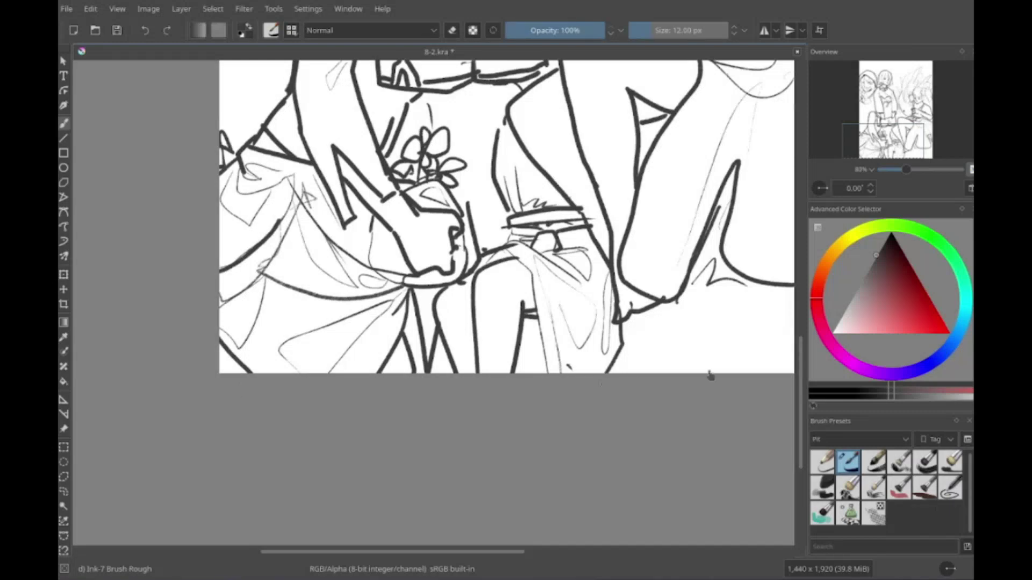
Step: Start on a blank page and draw a head's rounded hair with a parted fringe and one eye
{"action": "scroll", "coordinate": [709, 375], "scroll_direction": "up", "scroll_amount": 5}
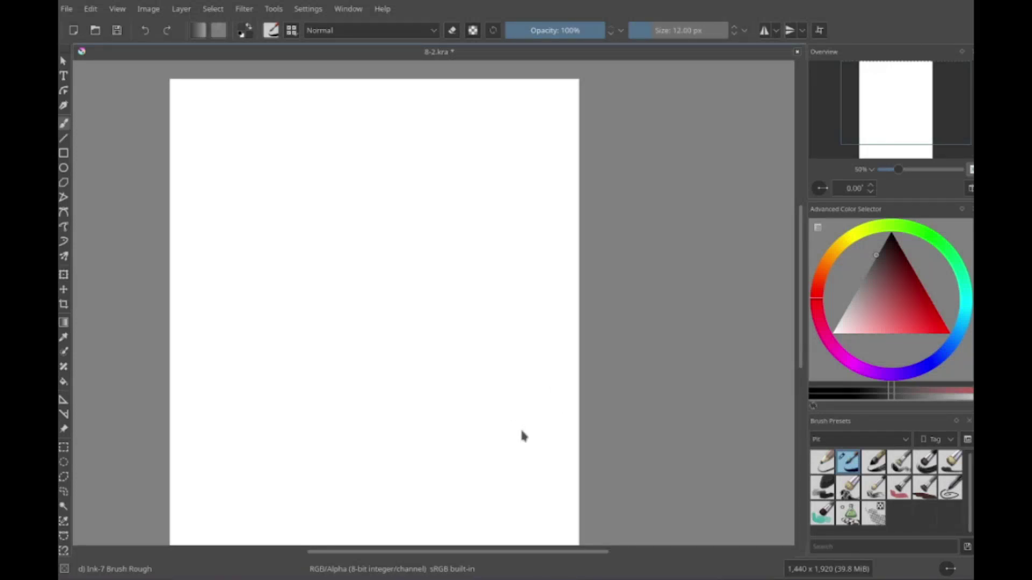
{"action": "left_click_drag", "start_coordinate": [518, 423], "coordinate": [384, 263]}
{"action": "left_click_drag", "start_coordinate": [385, 175], "coordinate": [312, 252]}
{"action": "left_click_drag", "start_coordinate": [370, 198], "coordinate": [397, 255]}
{"action": "left_click_drag", "start_coordinate": [390, 176], "coordinate": [452, 235]}
{"action": "left_click_drag", "start_coordinate": [424, 195], "coordinate": [437, 253]}
{"action": "left_click_drag", "start_coordinate": [365, 250], "coordinate": [379, 256]}
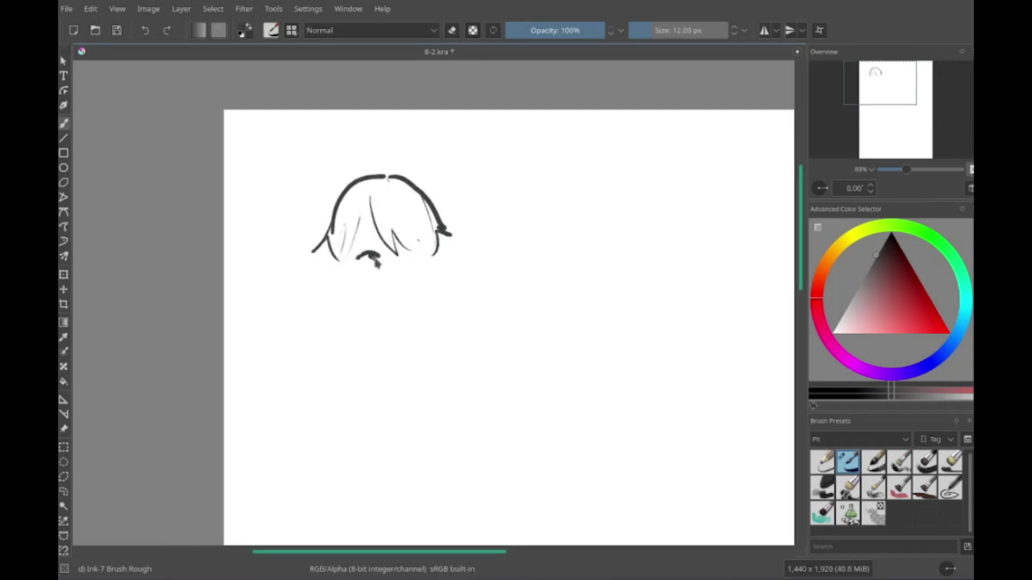
Step: Add a pointed ribbon loop and side hair to the new head, plus its nose, mouth, ear, jaw and far eye
{"action": "left_click_drag", "start_coordinate": [408, 188], "coordinate": [430, 252]}
{"action": "left_click_drag", "start_coordinate": [357, 177], "coordinate": [307, 161]}
{"action": "left_click_drag", "start_coordinate": [369, 288], "coordinate": [421, 309]}
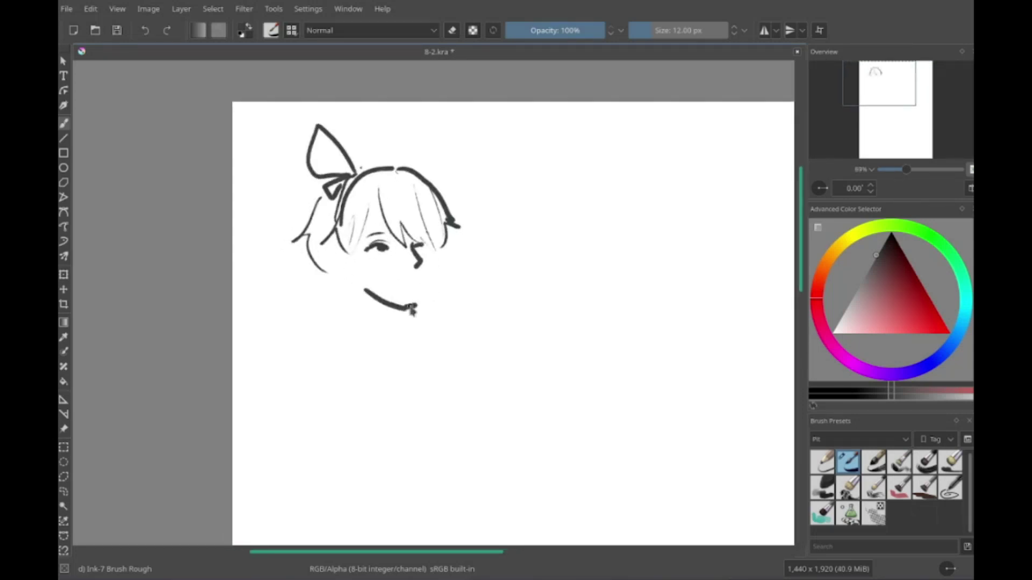
{"action": "scroll", "coordinate": [400, 286], "scroll_direction": "up", "scroll_amount": 2}
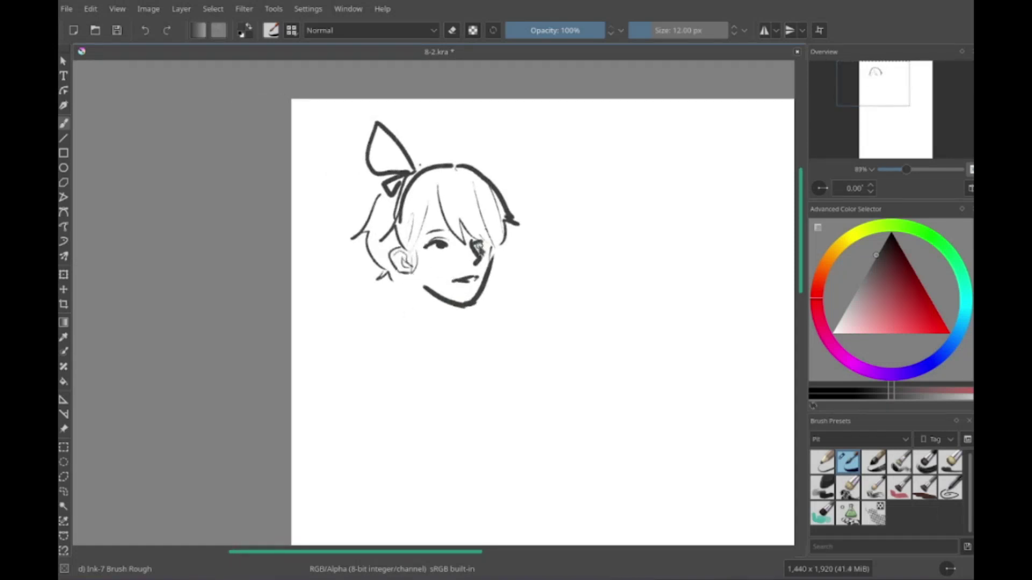
{"action": "left_click_drag", "start_coordinate": [478, 248], "coordinate": [472, 235]}
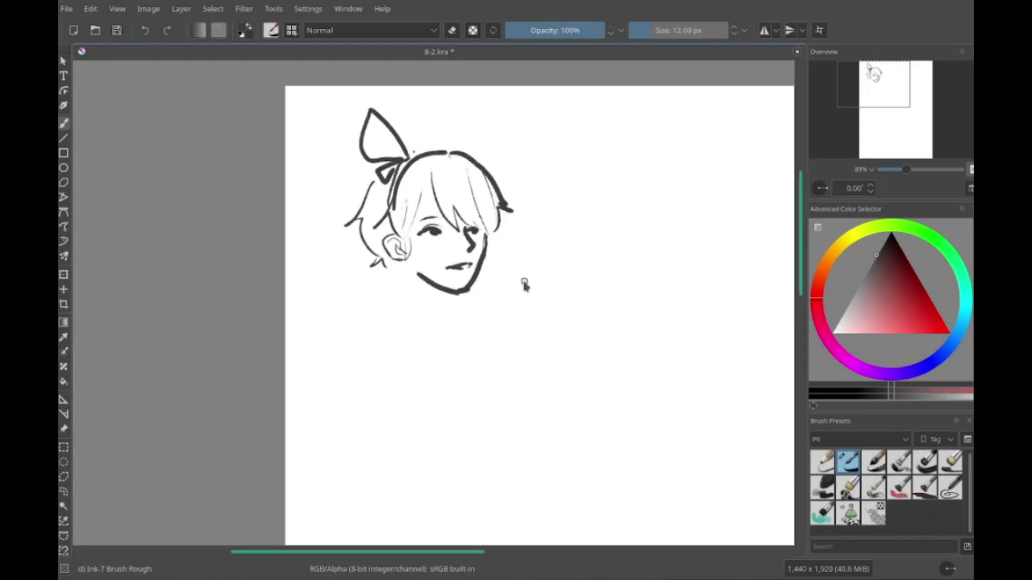
Step: Draw the neck and start of the shoulders beneath the jaw, and undo the long sloping arm line
{"action": "left_click_drag", "start_coordinate": [525, 285], "coordinate": [573, 290]}
{"action": "left_click_drag", "start_coordinate": [451, 280], "coordinate": [462, 310]}
{"action": "mouse_move", "coordinate": [427, 266]}
{"action": "left_mouse_down"}
{"action": "mouse_move", "coordinate": [460, 301]}
{"action": "mouse_move", "coordinate": [484, 298]}
{"action": "left_mouse_up"}
{"action": "left_click_drag", "start_coordinate": [409, 242], "coordinate": [409, 162]}
{"action": "left_click_drag", "start_coordinate": [454, 215], "coordinate": [339, 461]}
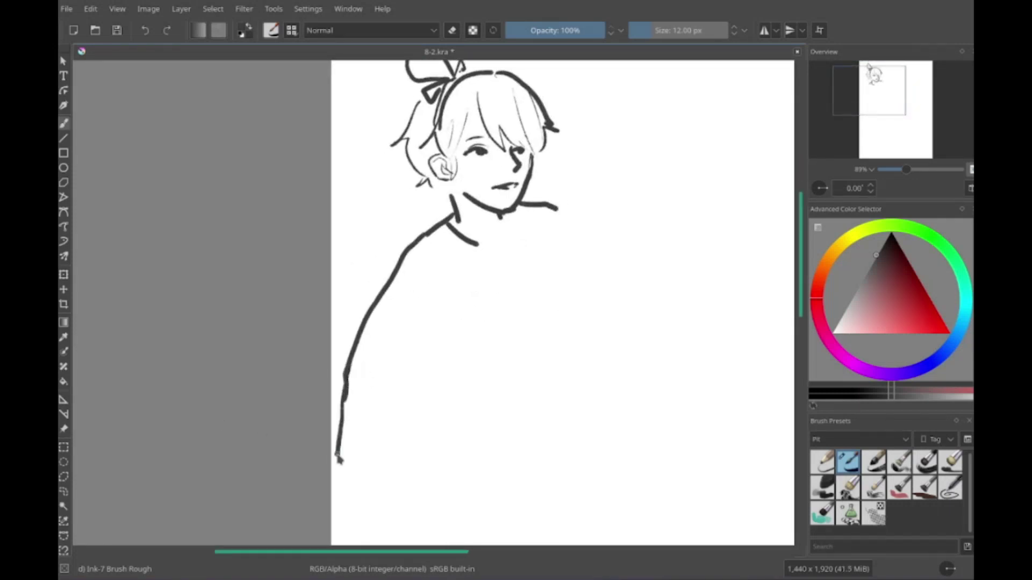
{"action": "key", "text": "ctrl+z"}
Step: Draw the rounded shoulders and a loose V-necked tank top with a pointed hem, side seam and light folds
{"action": "mouse_move", "coordinate": [430, 242]}
{"action": "left_mouse_down"}
{"action": "mouse_move", "coordinate": [442, 329]}
{"action": "mouse_move", "coordinate": [505, 296]}
{"action": "left_mouse_up"}
{"action": "left_click_drag", "start_coordinate": [516, 215], "coordinate": [562, 322]}
{"action": "mouse_move", "coordinate": [519, 352]}
{"action": "left_mouse_down"}
{"action": "mouse_move", "coordinate": [494, 357]}
{"action": "mouse_move", "coordinate": [502, 322]}
{"action": "mouse_move", "coordinate": [408, 371]}
{"action": "left_mouse_up"}
{"action": "left_click_drag", "start_coordinate": [454, 311], "coordinate": [529, 364]}
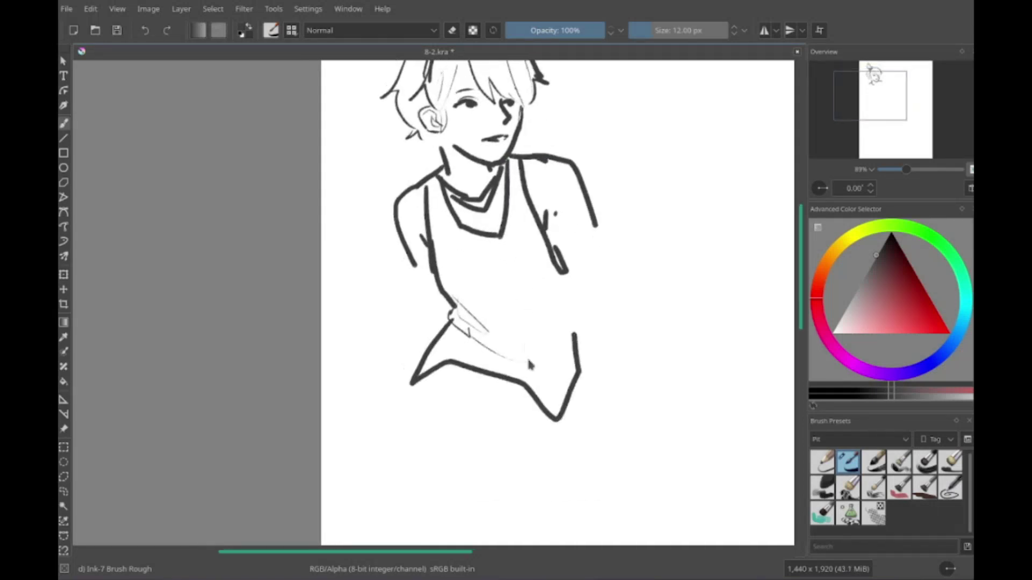
{"action": "left_click_drag", "start_coordinate": [563, 306], "coordinate": [555, 419]}
{"action": "left_click_drag", "start_coordinate": [539, 257], "coordinate": [552, 266]}
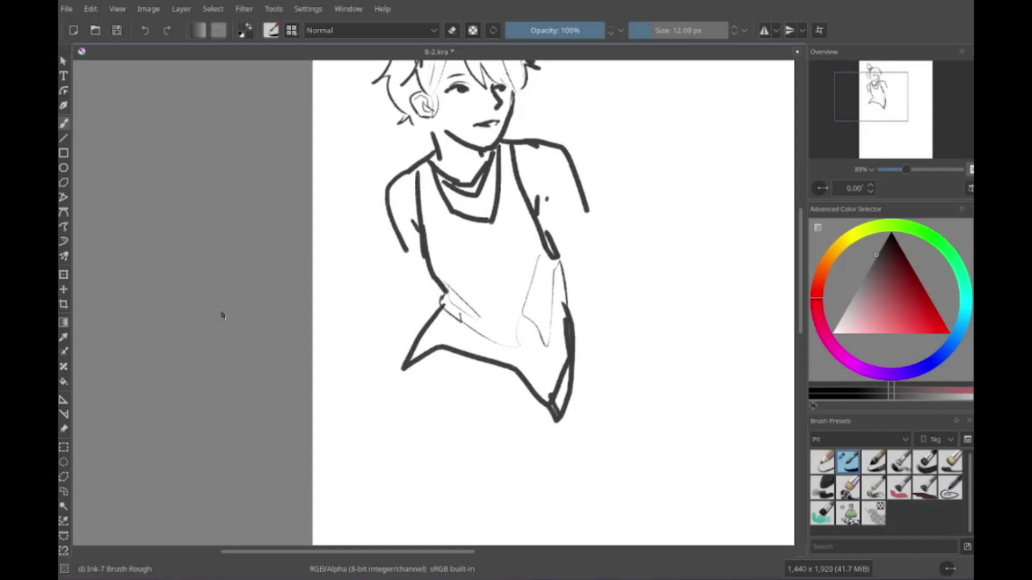
{"action": "mouse_move", "coordinate": [551, 263]}
{"action": "left_mouse_down"}
{"action": "mouse_move", "coordinate": [518, 275]}
{"action": "mouse_move", "coordinate": [545, 183]}
{"action": "left_mouse_up"}
Step: Outline a long skirt draped over the seated knees, with a knotted side, flared lower corner and light vertical folds
{"action": "mouse_move", "coordinate": [399, 287]}
{"action": "left_mouse_down"}
{"action": "mouse_move", "coordinate": [325, 327]}
{"action": "mouse_move", "coordinate": [352, 538]}
{"action": "left_mouse_up"}
{"action": "left_click_drag", "start_coordinate": [565, 387], "coordinate": [580, 532]}
{"action": "left_click_drag", "start_coordinate": [537, 436], "coordinate": [543, 377]}
{"action": "left_click_drag", "start_coordinate": [534, 311], "coordinate": [594, 313]}
{"action": "scroll", "coordinate": [547, 330], "scroll_direction": "up", "scroll_amount": 5}
{"action": "scroll", "coordinate": [547, 331], "scroll_direction": "left", "scroll_amount": 2}
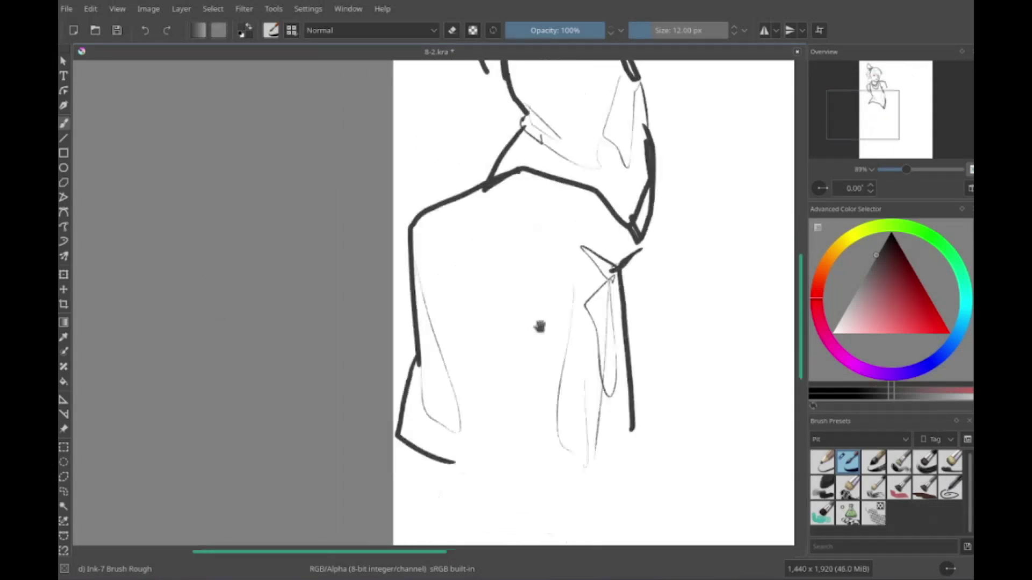
Step: Close the skirt's hem and draw both arms, one behind the waist and one propped straight with a squared hand
{"action": "left_click_drag", "start_coordinate": [683, 242], "coordinate": [673, 411]}
{"action": "scroll", "coordinate": [672, 410], "scroll_direction": "down", "scroll_amount": 3}
{"action": "scroll", "coordinate": [672, 410], "scroll_direction": "right", "scroll_amount": 2}
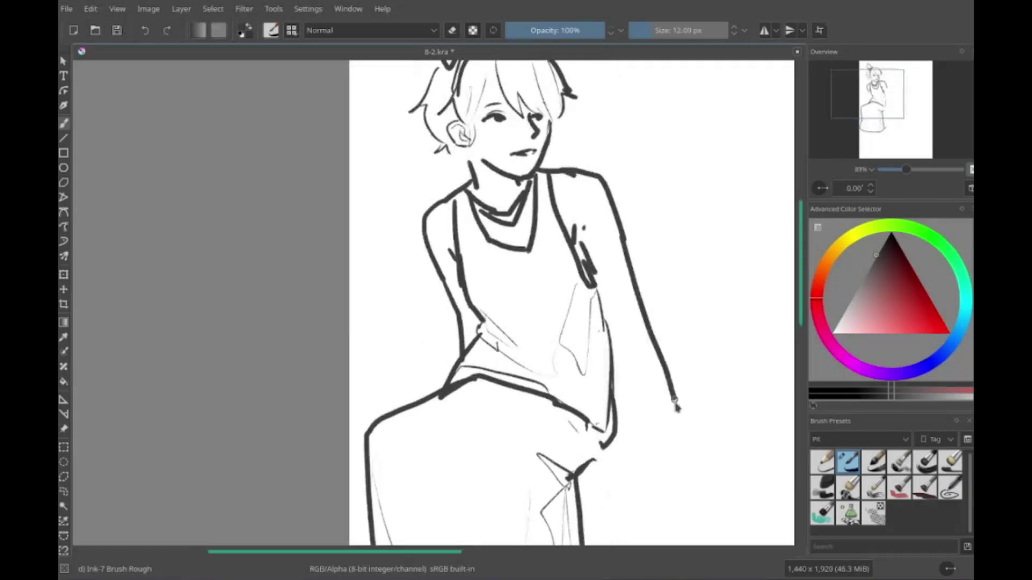
{"action": "mouse_move", "coordinate": [586, 368]}
{"action": "left_mouse_down"}
{"action": "mouse_move", "coordinate": [579, 396]}
{"action": "mouse_move", "coordinate": [674, 371]}
{"action": "mouse_move", "coordinate": [659, 379]}
{"action": "left_mouse_up"}
{"action": "scroll", "coordinate": [658, 379], "scroll_direction": "up", "scroll_amount": 3}
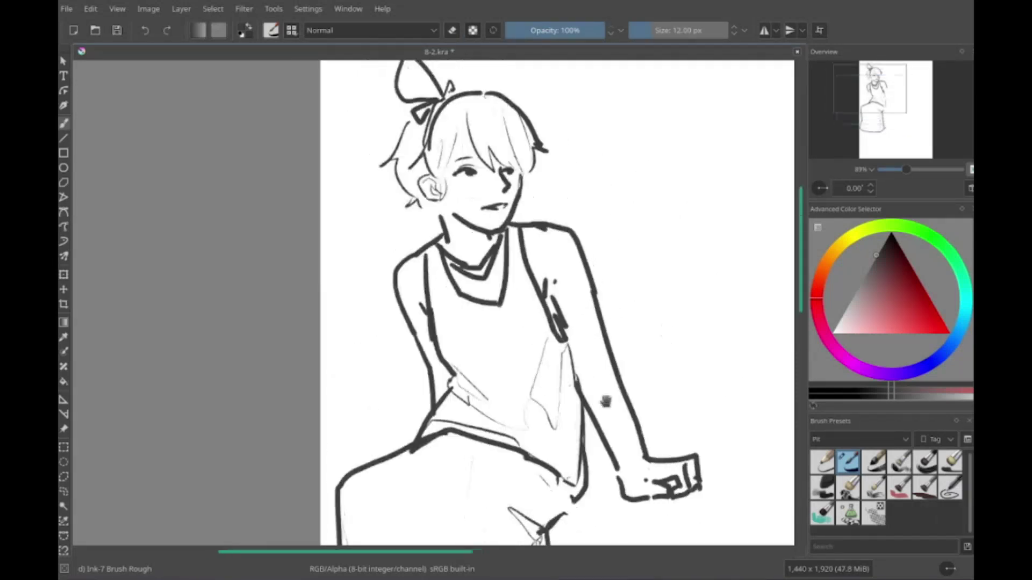
Step: Fill the V-shaped choker solid dark and add a light fold line at the tank top's waist
{"action": "scroll", "coordinate": [538, 403], "scroll_direction": "down", "scroll_amount": 8}
{"action": "left_click_drag", "start_coordinate": [537, 405], "coordinate": [557, 511]}
{"action": "scroll", "coordinate": [535, 217], "scroll_direction": "up", "scroll_amount": 4}
{"action": "scroll", "coordinate": [535, 218], "scroll_direction": "up", "scroll_amount": 4}
{"action": "scroll", "coordinate": [535, 217], "scroll_direction": "left", "scroll_amount": 2}
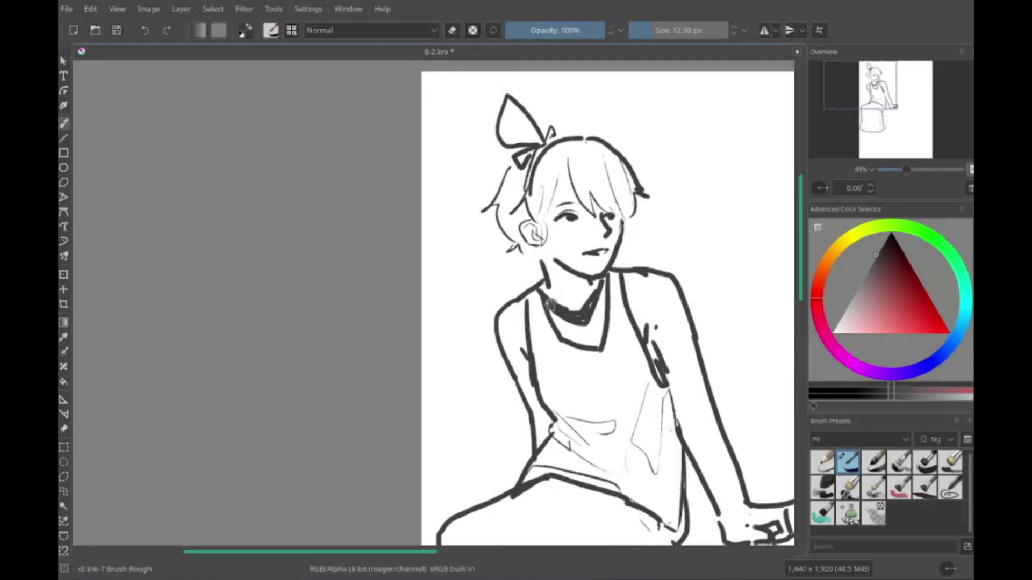
Step: Redraw the supporting hand with a rounded wrist and curled fingers, and add spiky hair tufts behind the neck
{"action": "scroll", "coordinate": [619, 369], "scroll_direction": "down", "scroll_amount": 5}
{"action": "scroll", "coordinate": [619, 369], "scroll_direction": "right", "scroll_amount": 3}
{"action": "scroll", "coordinate": [611, 345], "scroll_direction": "up", "scroll_amount": 2}
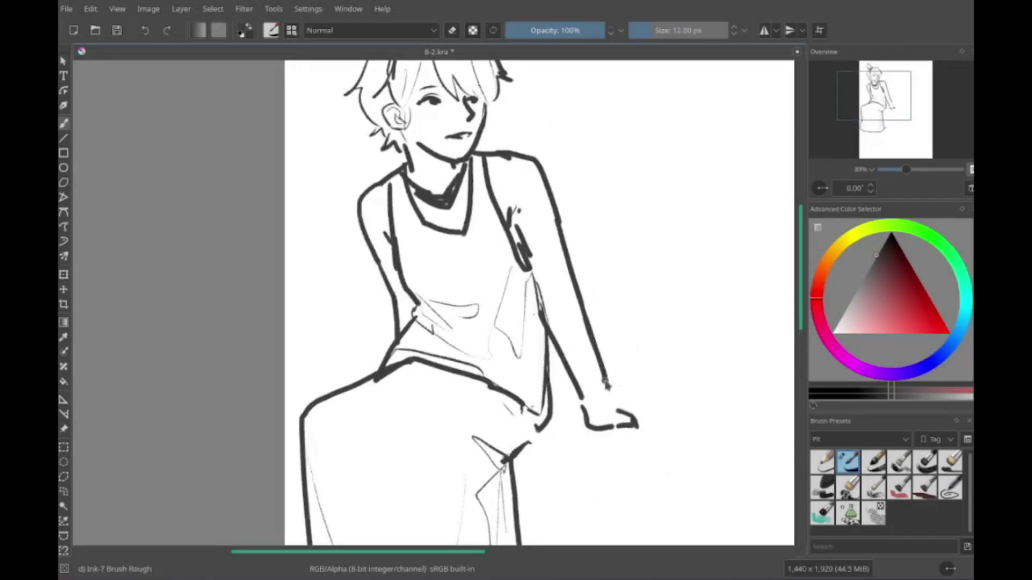
{"action": "scroll", "coordinate": [598, 370], "scroll_direction": "right", "scroll_amount": 1}
{"action": "left_click_drag", "start_coordinate": [597, 376], "coordinate": [671, 371]}
{"action": "scroll", "coordinate": [619, 387], "scroll_direction": "right", "scroll_amount": 2}
{"action": "left_click_drag", "start_coordinate": [597, 398], "coordinate": [699, 424]}
{"action": "scroll", "coordinate": [618, 387], "scroll_direction": "left", "scroll_amount": 4}
{"action": "key", "text": "e"}
{"action": "key", "text": "e"}
{"action": "scroll", "coordinate": [618, 409], "scroll_direction": "right", "scroll_amount": 2}
{"action": "mouse_move", "coordinate": [570, 435]}
{"action": "left_mouse_down"}
{"action": "mouse_move", "coordinate": [637, 416]}
{"action": "mouse_move", "coordinate": [650, 430]}
{"action": "left_mouse_up"}
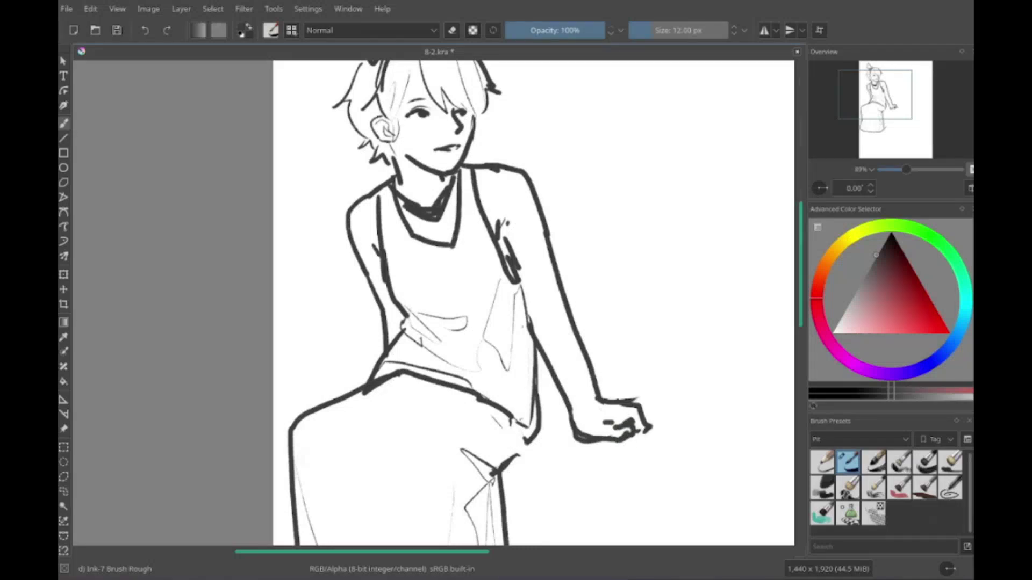
Step: Erase the skirt's knotted side and far edge, and draw a straight waistline with a new hip edge
{"action": "scroll", "coordinate": [585, 328], "scroll_direction": "down", "scroll_amount": 6}
{"action": "scroll", "coordinate": [584, 328], "scroll_direction": "left", "scroll_amount": 3}
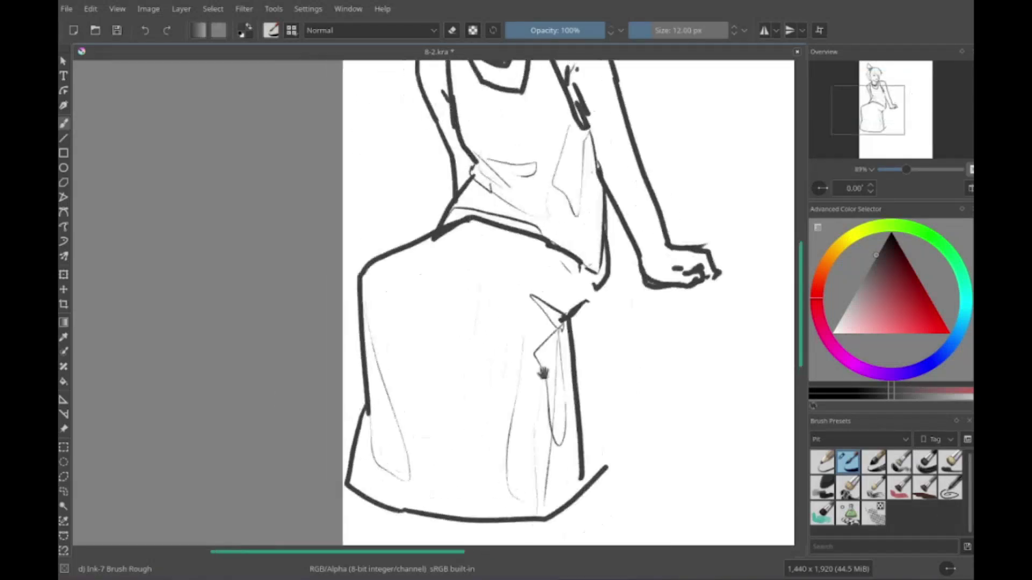
{"action": "scroll", "coordinate": [618, 333], "scroll_direction": "up", "scroll_amount": 2}
{"action": "scroll", "coordinate": [619, 333], "scroll_direction": "left", "scroll_amount": 2}
{"action": "left_click_drag", "start_coordinate": [648, 350], "coordinate": [613, 511]}
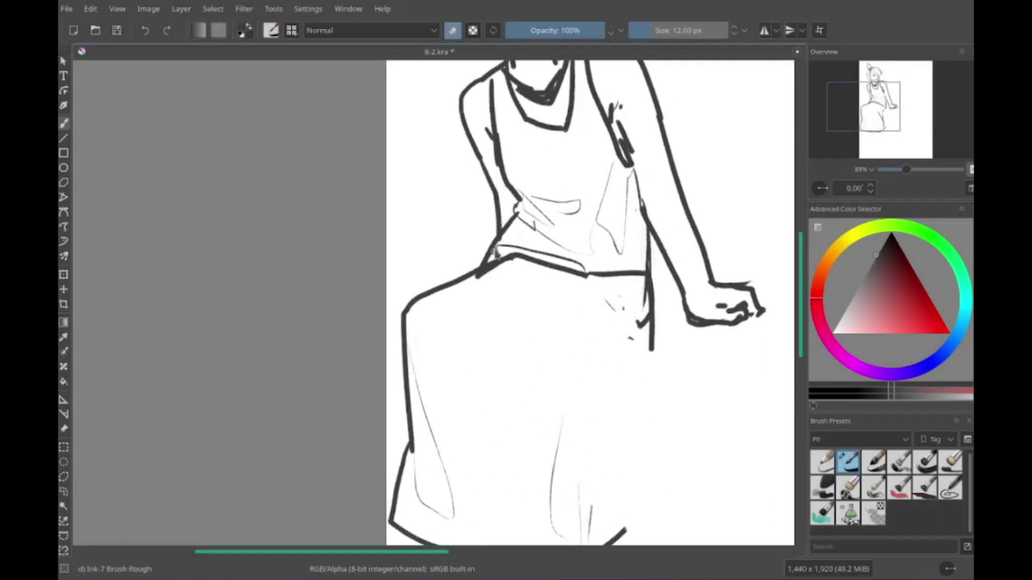
Step: Redraw the skirt's underside and rear edge with folds behind the knee, and draw a laced boot below the hem
{"action": "scroll", "coordinate": [618, 376], "scroll_direction": "down", "scroll_amount": 2}
{"action": "scroll", "coordinate": [591, 376], "scroll_direction": "down", "scroll_amount": 5}
{"action": "left_click_drag", "start_coordinate": [559, 344], "coordinate": [530, 452]}
{"action": "scroll", "coordinate": [575, 430], "scroll_direction": "left", "scroll_amount": 2}
{"action": "left_click_drag", "start_coordinate": [585, 398], "coordinate": [608, 457]}
Step: Draw the second laced boot facing forward beneath the skirt hem, with a rounded toe cap and sole
{"action": "scroll", "coordinate": [583, 326], "scroll_direction": "left", "scroll_amount": 2}
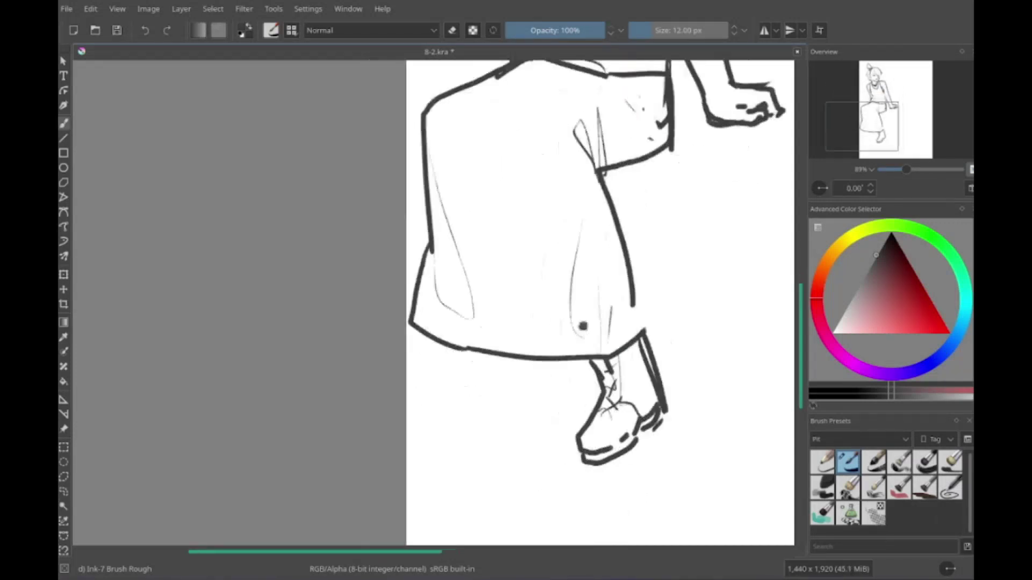
{"action": "scroll", "coordinate": [583, 326], "scroll_direction": "up", "scroll_amount": 2}
{"action": "scroll", "coordinate": [583, 326], "scroll_direction": "left", "scroll_amount": 1}
{"action": "left_click_drag", "start_coordinate": [480, 415], "coordinate": [515, 521]}
{"action": "left_click_drag", "start_coordinate": [489, 422], "coordinate": [484, 427]}
{"action": "scroll", "coordinate": [591, 323], "scroll_direction": "down", "scroll_amount": 2}
{"action": "left_click_drag", "start_coordinate": [500, 466], "coordinate": [489, 487]}
{"action": "scroll", "coordinate": [591, 323], "scroll_direction": "up", "scroll_amount": 3}
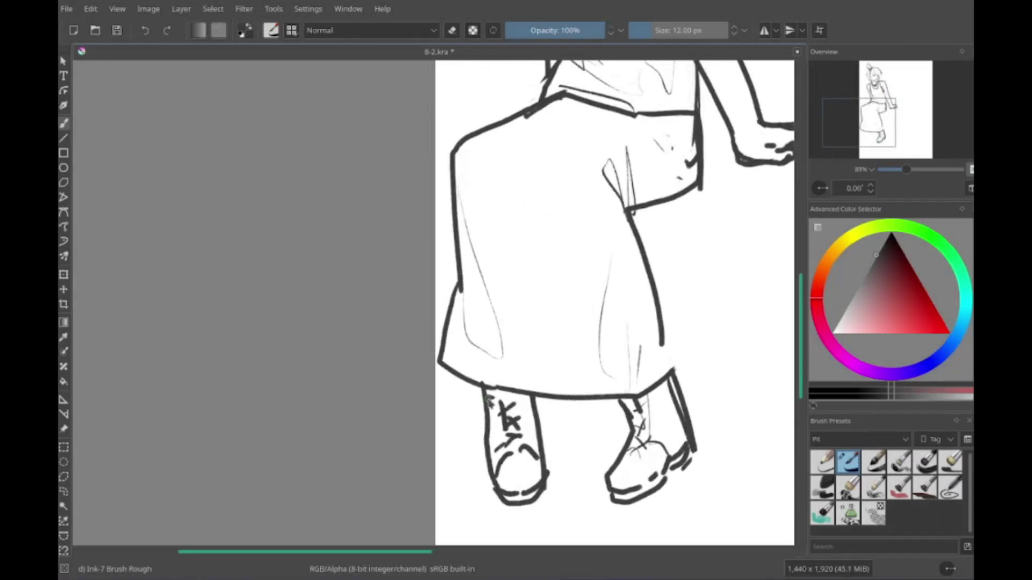
Step: Redraw the skirt's rear edge as a straight line, sharpen the front knee corner and add a looped fold below it
{"action": "scroll", "coordinate": [591, 322], "scroll_direction": "right", "scroll_amount": 2}
{"action": "scroll", "coordinate": [583, 232], "scroll_direction": "up", "scroll_amount": 1}
{"action": "scroll", "coordinate": [583, 232], "scroll_direction": "right", "scroll_amount": 1}
{"action": "scroll", "coordinate": [543, 337], "scroll_direction": "left", "scroll_amount": 3}
{"action": "scroll", "coordinate": [543, 337], "scroll_direction": "up", "scroll_amount": 1}
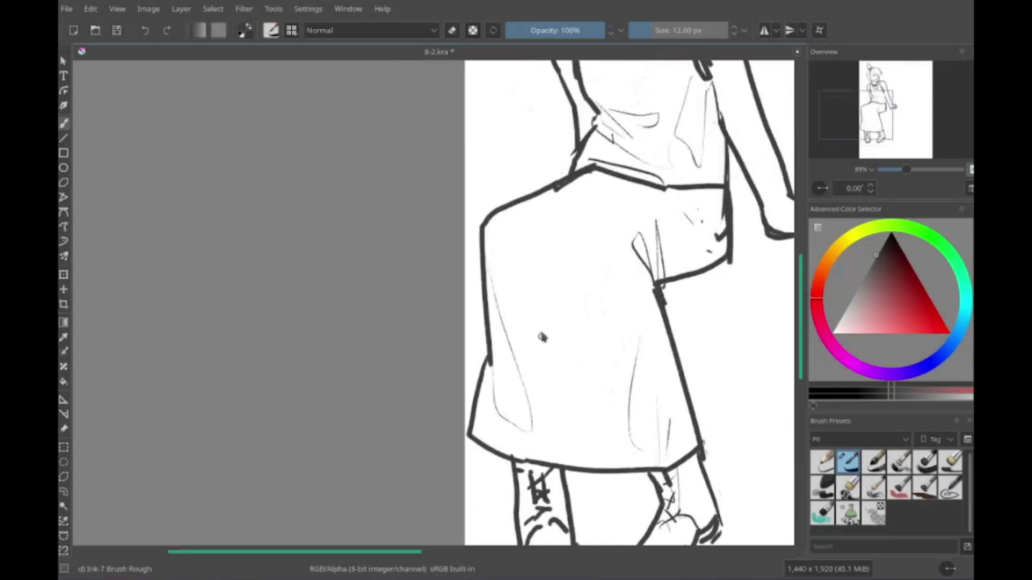
{"action": "scroll", "coordinate": [609, 427], "scroll_direction": "up", "scroll_amount": 1}
{"action": "scroll", "coordinate": [609, 426], "scroll_direction": "left", "scroll_amount": 1}
{"action": "scroll", "coordinate": [554, 387], "scroll_direction": "down", "scroll_amount": 3}
{"action": "scroll", "coordinate": [554, 387], "scroll_direction": "right", "scroll_amount": 3}
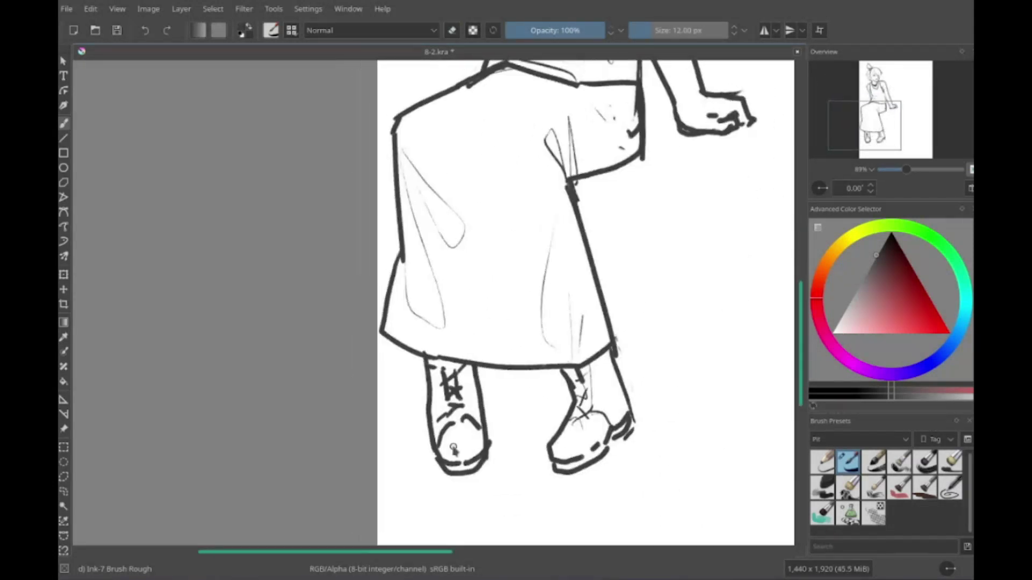
Step: Draw a short seat line between the hip and supporting hand, and detail the far boot's cuff and heel
{"action": "scroll", "coordinate": [553, 386], "scroll_direction": "left", "scroll_amount": 2}
{"action": "scroll", "coordinate": [553, 386], "scroll_direction": "up", "scroll_amount": 7}
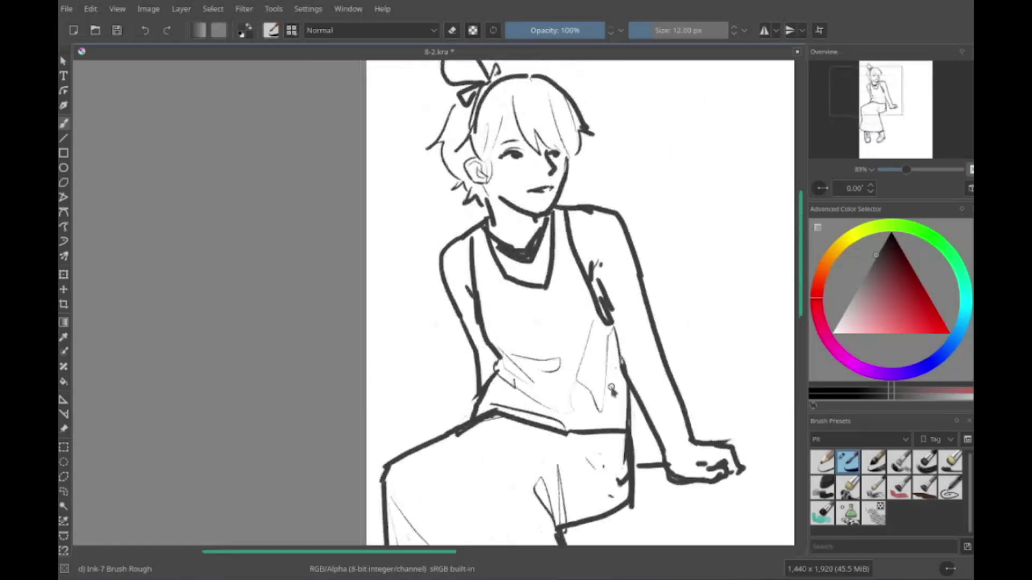
{"action": "left_click", "coordinate": [542, 350], "text": "ctrl"}
{"action": "left_click_drag", "start_coordinate": [553, 359], "coordinate": [531, 379]}
{"action": "scroll", "coordinate": [533, 385], "scroll_direction": "down", "scroll_amount": 7}
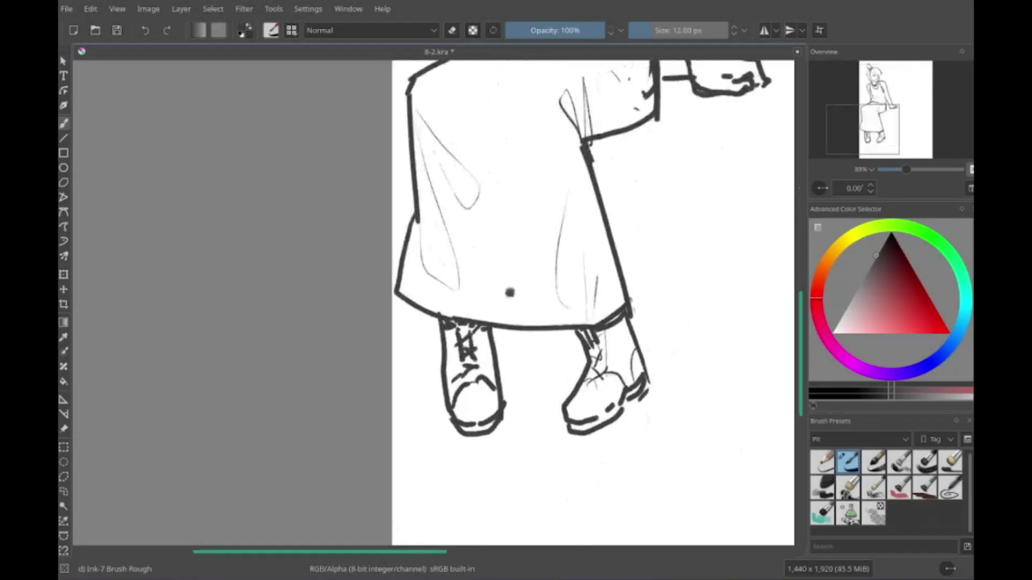
Step: Draw frilled sock tops above both boots and a skull emblem on the front of the tank top
{"action": "scroll", "coordinate": [507, 293], "scroll_direction": "left", "scroll_amount": 2}
{"action": "scroll", "coordinate": [507, 292], "scroll_direction": "up", "scroll_amount": 6}
{"action": "scroll", "coordinate": [513, 408], "scroll_direction": "down", "scroll_amount": 2}
{"action": "scroll", "coordinate": [514, 409], "scroll_direction": "down", "scroll_amount": 2}
{"action": "scroll", "coordinate": [514, 408], "scroll_direction": "right", "scroll_amount": 1}
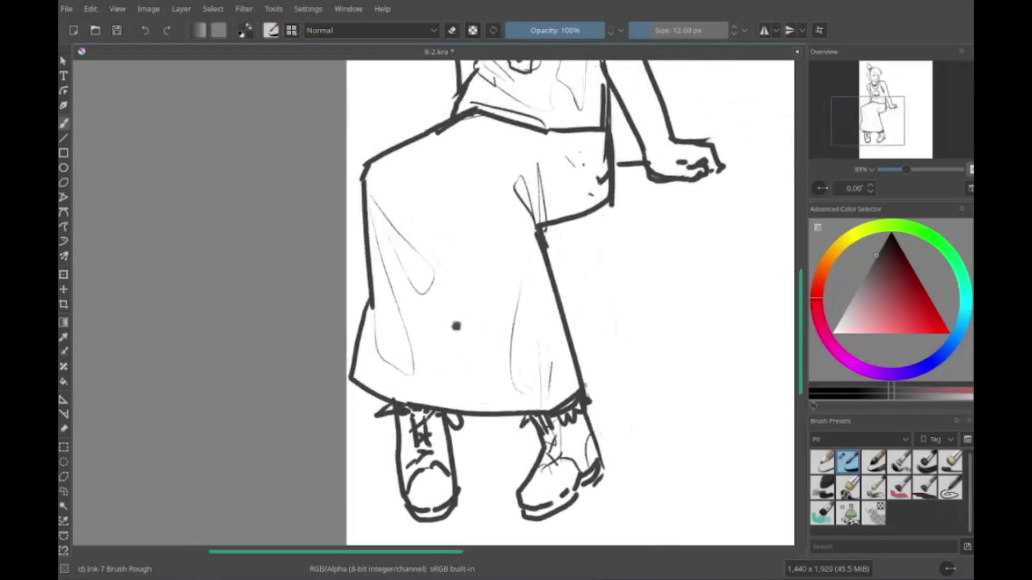
{"action": "scroll", "coordinate": [484, 334], "scroll_direction": "up", "scroll_amount": 6}
{"action": "scroll", "coordinate": [520, 307], "scroll_direction": "down", "scroll_amount": 1}
{"action": "scroll", "coordinate": [537, 301], "scroll_direction": "up", "scroll_amount": 5}
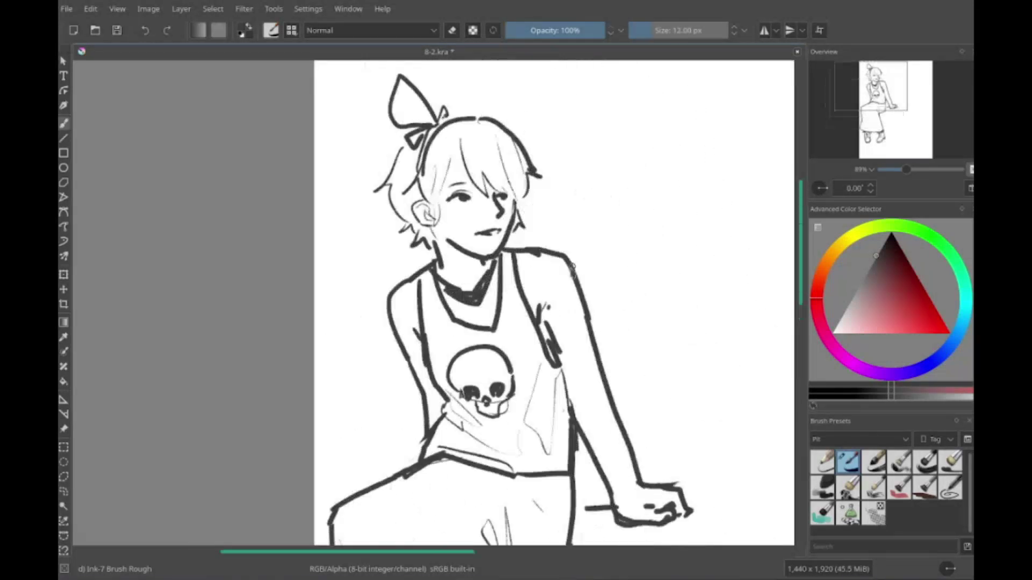
Step: Add a ring to the choker and a wristband, and draw the long upper wing rising from the far shoulder
{"action": "scroll", "coordinate": [537, 301], "scroll_direction": "left", "scroll_amount": 2}
{"action": "mouse_move", "coordinate": [516, 303]}
{"action": "left_mouse_down"}
{"action": "mouse_move", "coordinate": [678, 241]}
{"action": "mouse_move", "coordinate": [720, 180]}
{"action": "left_mouse_up"}
{"action": "key", "text": "ctrl+z"}
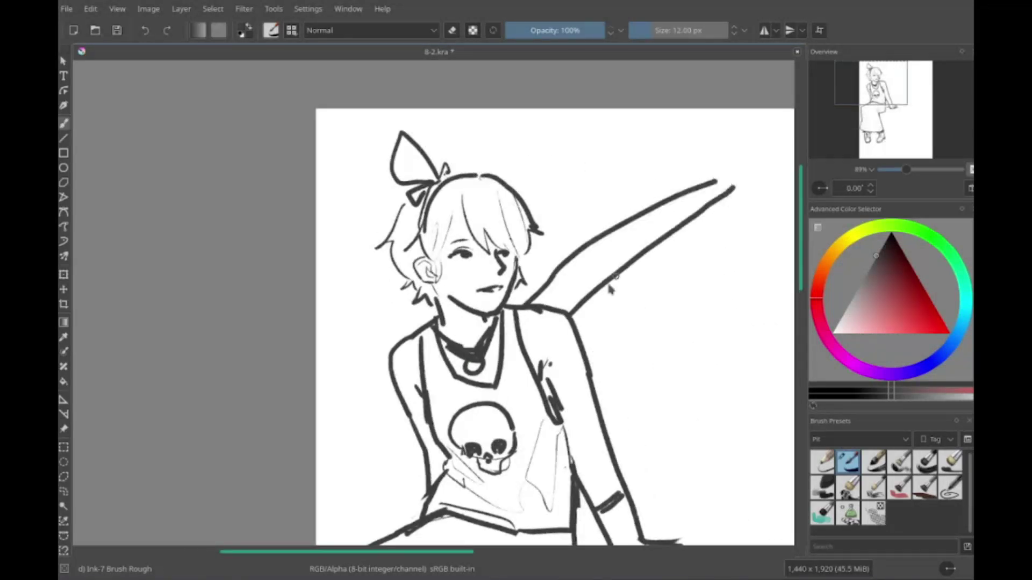
{"action": "left_click_drag", "start_coordinate": [570, 320], "coordinate": [736, 183]}
Step: Draw the curled wing shapes behind the other arm and add the lower lobe of the far wing
{"action": "scroll", "coordinate": [591, 269], "scroll_direction": "down", "scroll_amount": 2}
{"action": "scroll", "coordinate": [591, 268], "scroll_direction": "left", "scroll_amount": 2}
{"action": "left_click_drag", "start_coordinate": [489, 376], "coordinate": [425, 323]}
{"action": "mouse_move", "coordinate": [411, 414]}
{"action": "left_mouse_down"}
{"action": "mouse_move", "coordinate": [496, 371]}
{"action": "mouse_move", "coordinate": [454, 449]}
{"action": "left_mouse_up"}
{"action": "scroll", "coordinate": [454, 448], "scroll_direction": "right", "scroll_amount": 3}
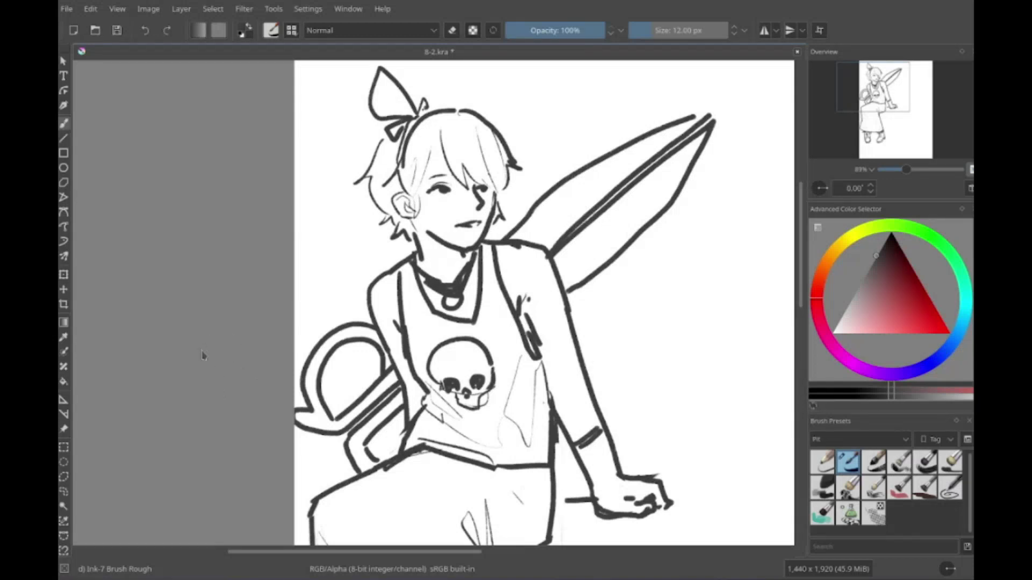
Step: Draw a small bandage across the nose and add fine strands to the fringe and beside the ear
{"action": "scroll", "coordinate": [150, 381], "scroll_direction": "up", "scroll_amount": 3}
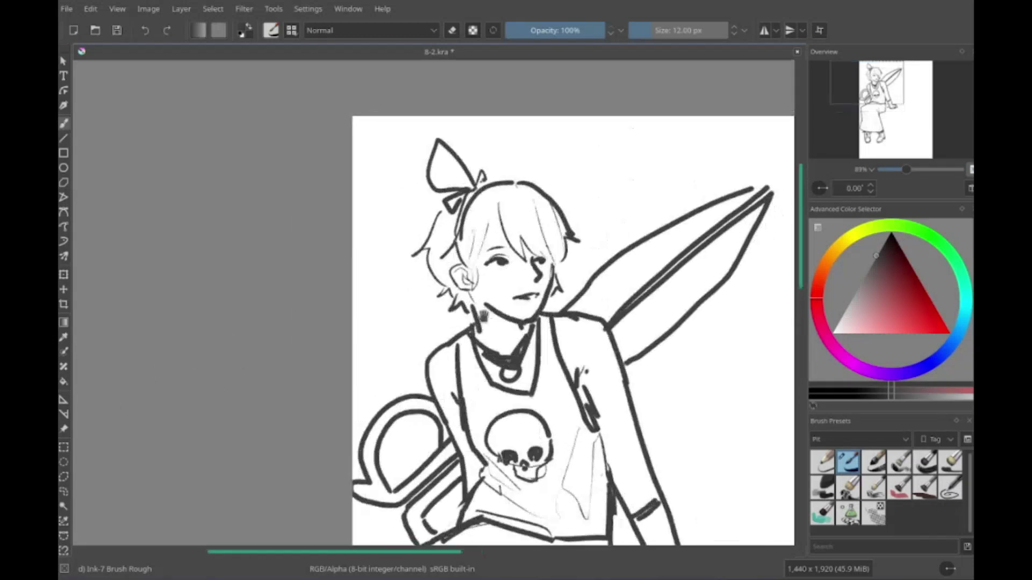
{"action": "scroll", "coordinate": [505, 301], "scroll_direction": "down", "scroll_amount": 3}
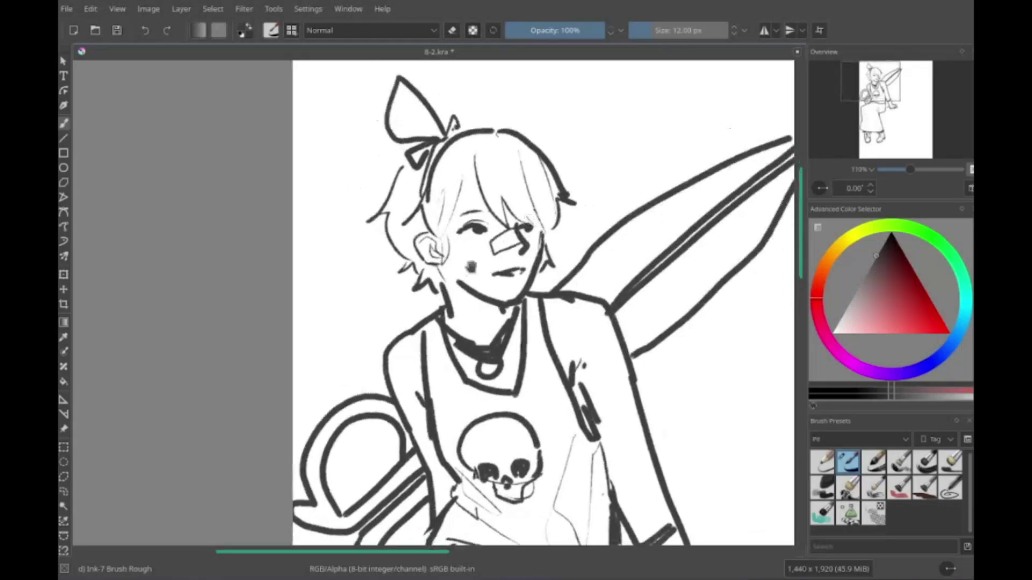
{"action": "mouse_move", "coordinate": [323, 291]}
{"action": "left_mouse_down"}
{"action": "mouse_move", "coordinate": [354, 130]}
{"action": "mouse_move", "coordinate": [454, 229]}
{"action": "mouse_move", "coordinate": [430, 191]}
{"action": "mouse_move", "coordinate": [450, 338]}
{"action": "mouse_move", "coordinate": [381, 461]}
{"action": "mouse_move", "coordinate": [392, 430]}
{"action": "mouse_move", "coordinate": [475, 401]}
{"action": "left_mouse_up"}
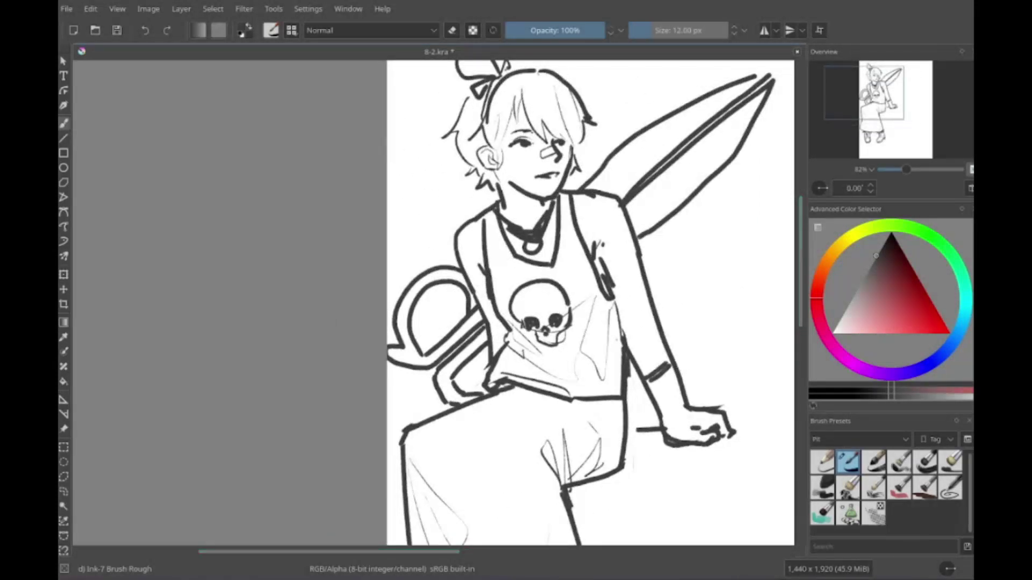
{"action": "scroll", "coordinate": [500, 149], "scroll_direction": "up", "scroll_amount": 5}
{"action": "left_click_drag", "start_coordinate": [500, 149], "coordinate": [293, 310]}
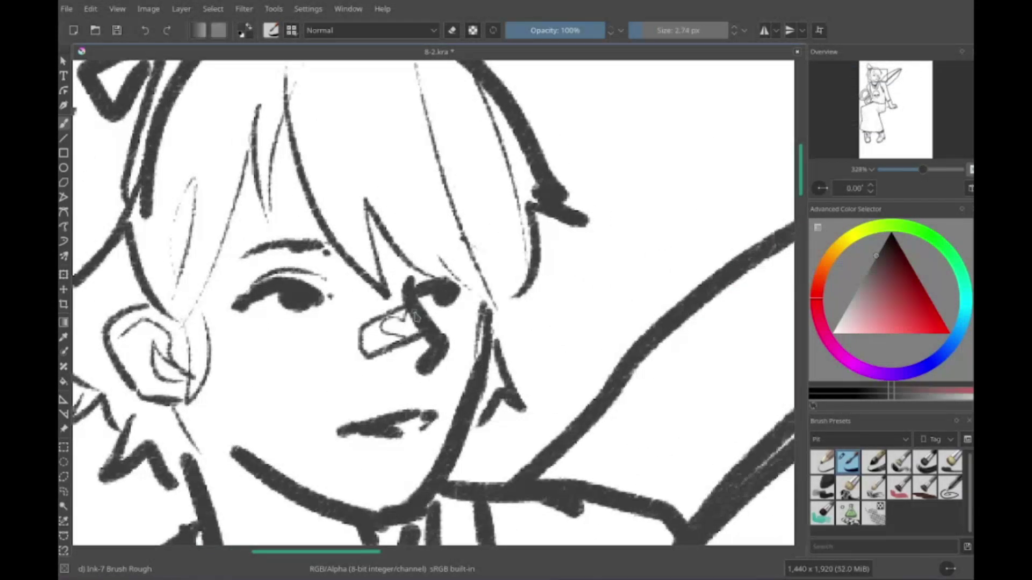
Step: Thin the outer contour of the supporting arm with the eraser and restore the brush to painting
{"action": "scroll", "coordinate": [466, 247], "scroll_direction": "down", "scroll_amount": 4}
{"action": "scroll", "coordinate": [466, 247], "scroll_direction": "down", "scroll_amount": 3}
{"action": "left_click_drag", "start_coordinate": [466, 247], "coordinate": [445, 331]}
{"action": "key", "text": "e"}
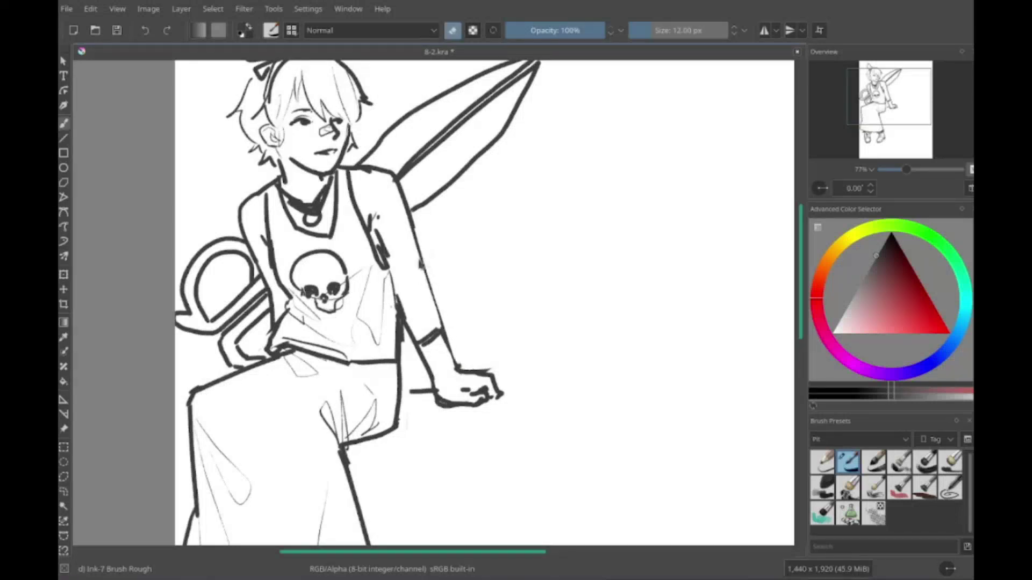
{"action": "key", "text": "e"}
{"action": "mouse_move", "coordinate": [430, 376]}
{"action": "left_mouse_down"}
{"action": "mouse_move", "coordinate": [467, 414]}
{"action": "mouse_move", "coordinate": [434, 356]}
{"action": "mouse_move", "coordinate": [546, 138]}
{"action": "mouse_move", "coordinate": [503, 114]}
{"action": "left_mouse_up"}
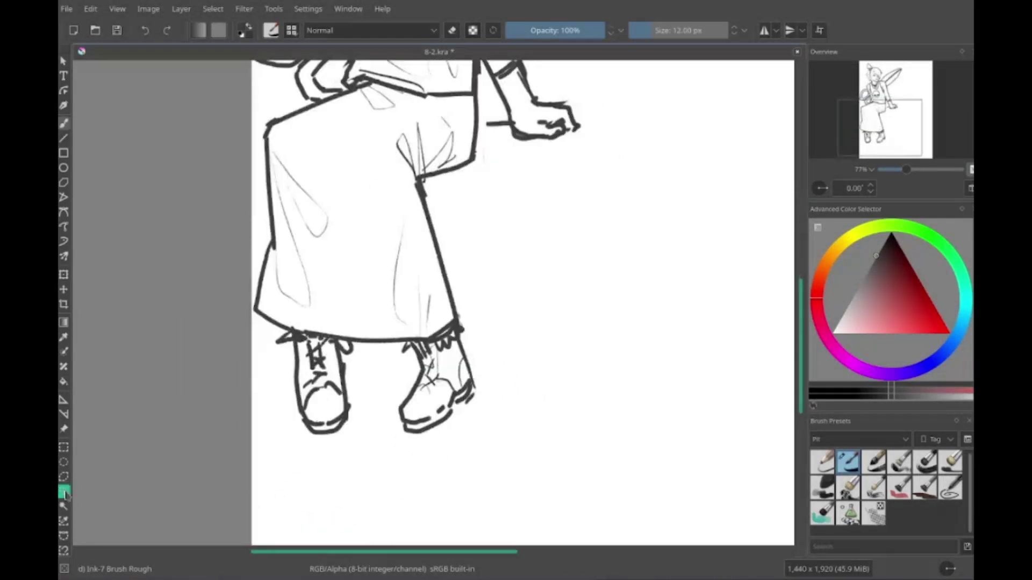
Step: Enclose the far boot in a freehand selection
{"action": "left_click", "coordinate": [64, 493]}
{"action": "mouse_move", "coordinate": [502, 311]}
{"action": "left_mouse_down"}
{"action": "mouse_move", "coordinate": [387, 385]}
{"action": "mouse_move", "coordinate": [477, 438]}
{"action": "left_mouse_up"}
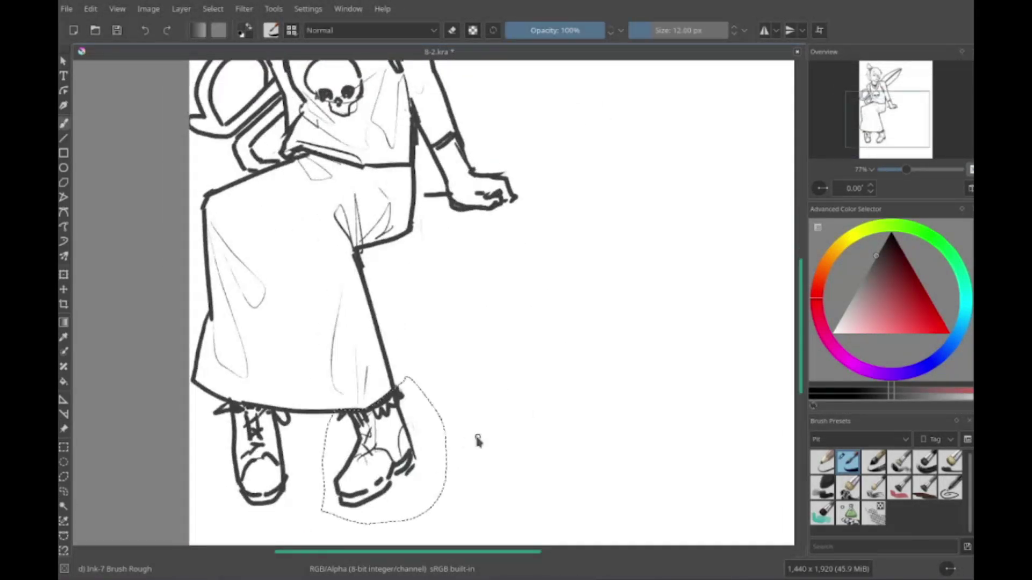
{"action": "key", "text": "b"}
Step: Remove the supporting arm's wristband and crosshatch short fishnet sleeves over both upper arms
{"action": "mouse_move", "coordinate": [426, 403]}
{"action": "left_mouse_down"}
{"action": "mouse_move", "coordinate": [628, 391]}
{"action": "mouse_move", "coordinate": [495, 374]}
{"action": "mouse_move", "coordinate": [488, 292]}
{"action": "left_mouse_up"}
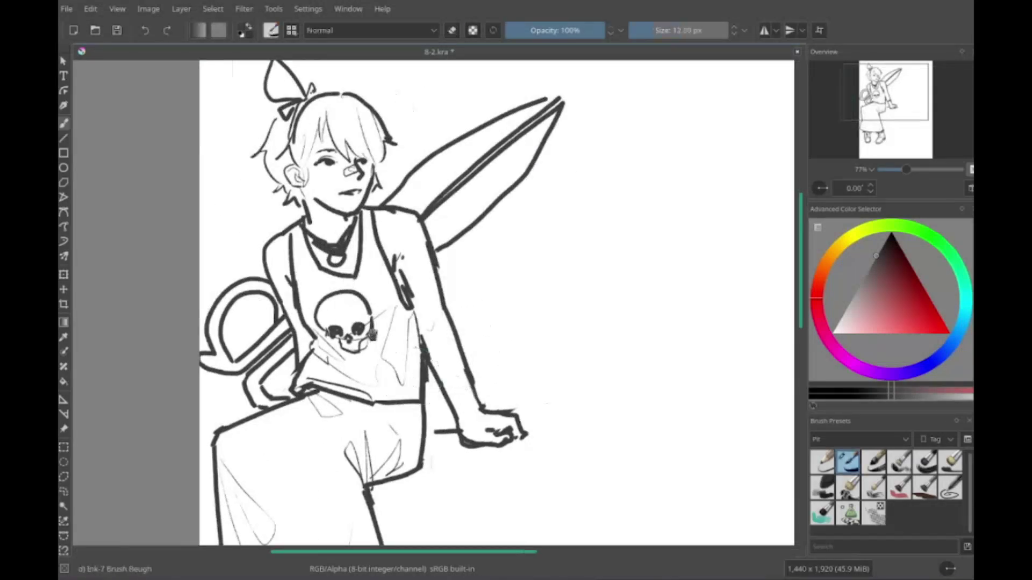
{"action": "scroll", "coordinate": [488, 293], "scroll_direction": "up", "scroll_amount": 2}
{"action": "left_click_drag", "start_coordinate": [795, 169], "coordinate": [325, 446]}
{"action": "key", "text": "ctrl+z"}
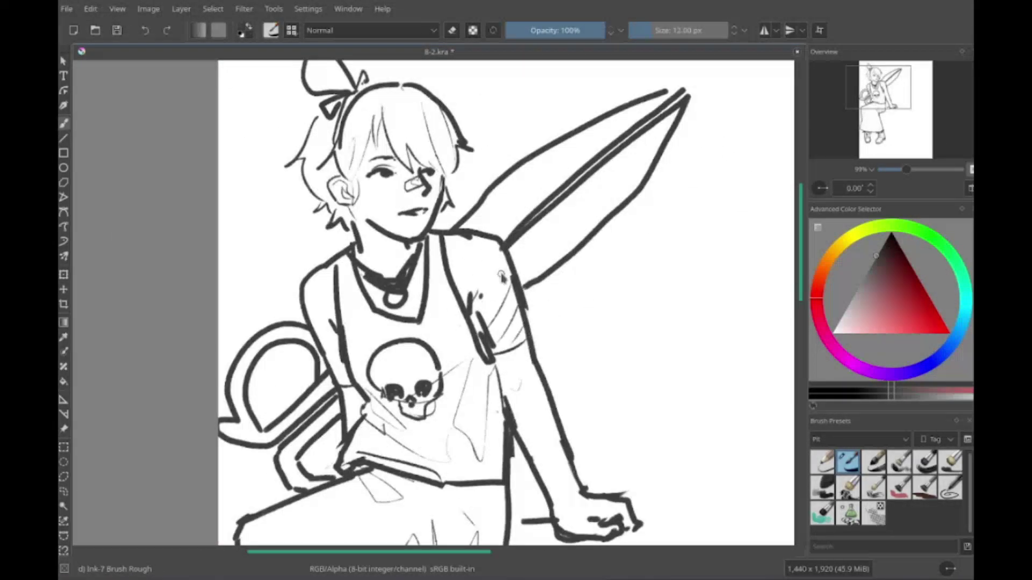
{"action": "left_click_drag", "start_coordinate": [462, 226], "coordinate": [492, 329]}
{"action": "left_click_drag", "start_coordinate": [441, 234], "coordinate": [551, 191]}
{"action": "left_click_drag", "start_coordinate": [422, 285], "coordinate": [445, 322]}
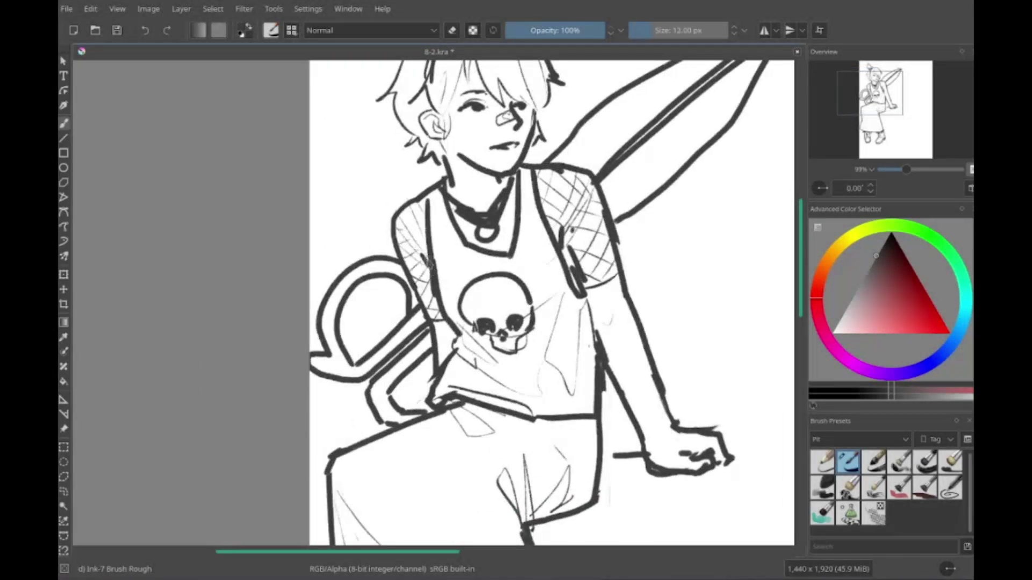
Step: Crosshatch fishnet inside the tank top's neckline with a collar line at the neck, and save the drawing
{"action": "scroll", "coordinate": [483, 268], "scroll_direction": "down", "scroll_amount": 3}
{"action": "left_click_drag", "start_coordinate": [322, 253], "coordinate": [390, 263]}
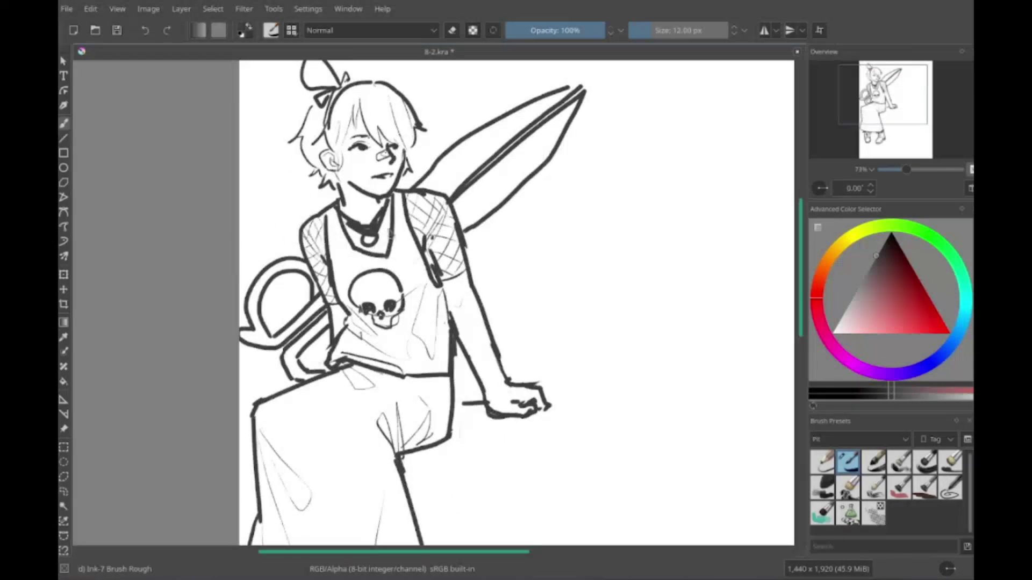
{"action": "scroll", "coordinate": [643, 314], "scroll_direction": "up", "scroll_amount": 2}
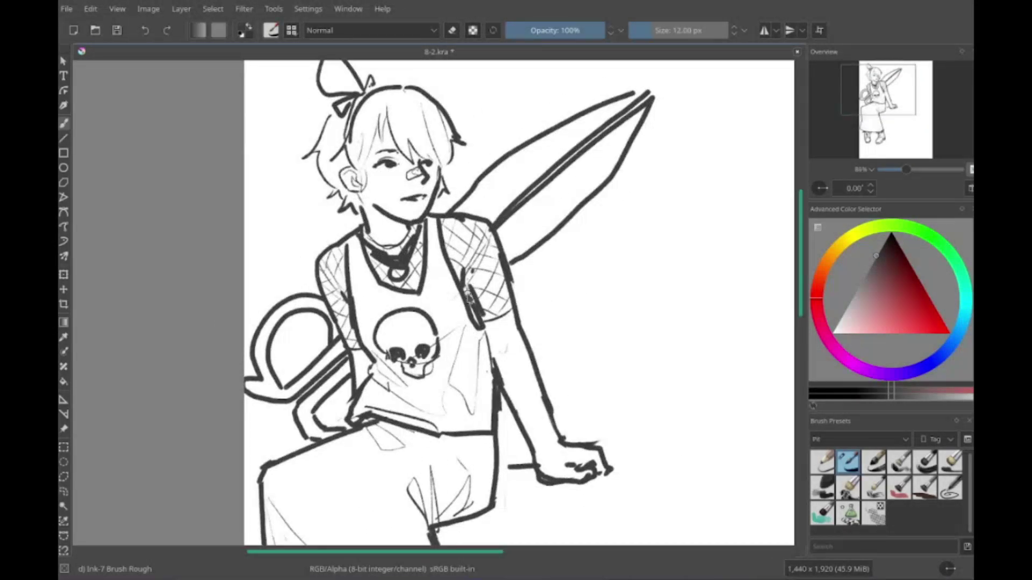
{"action": "key", "text": "ctrl+s"}
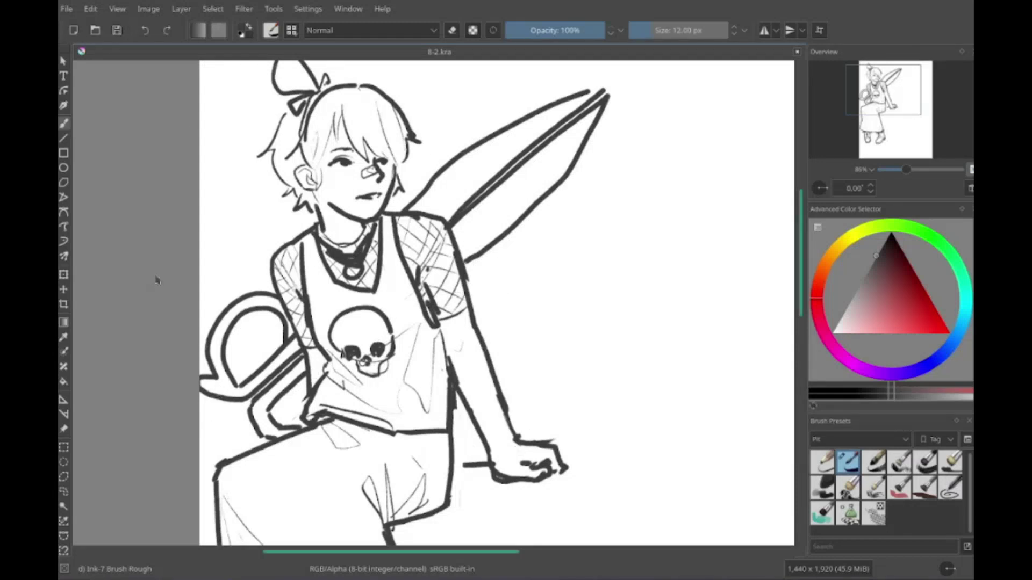
Step: Darken the skirt crease behind the fairy's bent knee
{"action": "scroll", "coordinate": [156, 279], "scroll_direction": "down", "scroll_amount": 5}
{"action": "scroll", "coordinate": [344, 322], "scroll_direction": "down", "scroll_amount": 3}
{"action": "scroll", "coordinate": [344, 322], "scroll_direction": "up", "scroll_amount": 3}
{"action": "left_click_drag", "start_coordinate": [343, 449], "coordinate": [349, 459]}
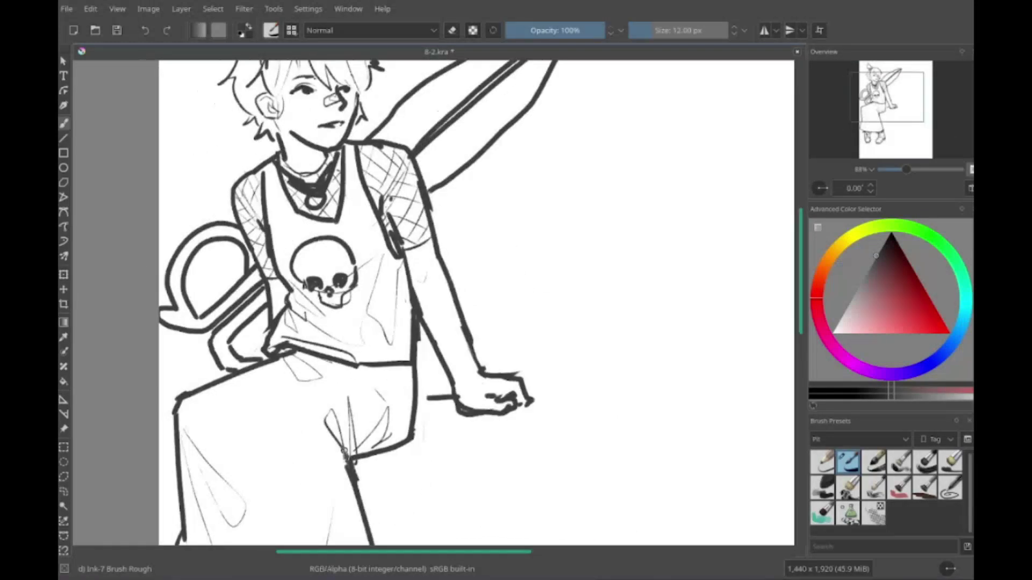
Step: Draw a new figure's bobbed hair outline with loose fringe strands beside the fairy's wing
{"action": "mouse_move", "coordinate": [400, 81]}
{"action": "left_mouse_down"}
{"action": "mouse_move", "coordinate": [327, 284]}
{"action": "mouse_move", "coordinate": [241, 179]}
{"action": "left_mouse_up"}
{"action": "scroll", "coordinate": [469, 301], "scroll_direction": "down", "scroll_amount": 2}
{"action": "scroll", "coordinate": [470, 301], "scroll_direction": "up", "scroll_amount": 2}
{"action": "left_click_drag", "start_coordinate": [484, 183], "coordinate": [605, 202]}
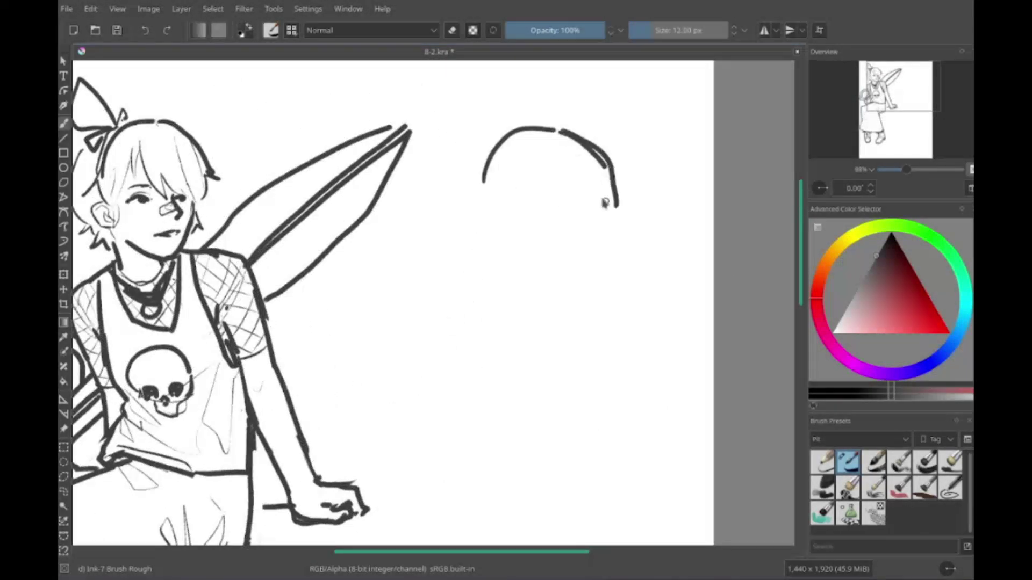
{"action": "left_click_drag", "start_coordinate": [500, 161], "coordinate": [490, 211]}
{"action": "mouse_move", "coordinate": [617, 163]}
{"action": "left_mouse_down"}
{"action": "mouse_move", "coordinate": [630, 274]}
{"action": "mouse_move", "coordinate": [639, 263]}
{"action": "left_mouse_up"}
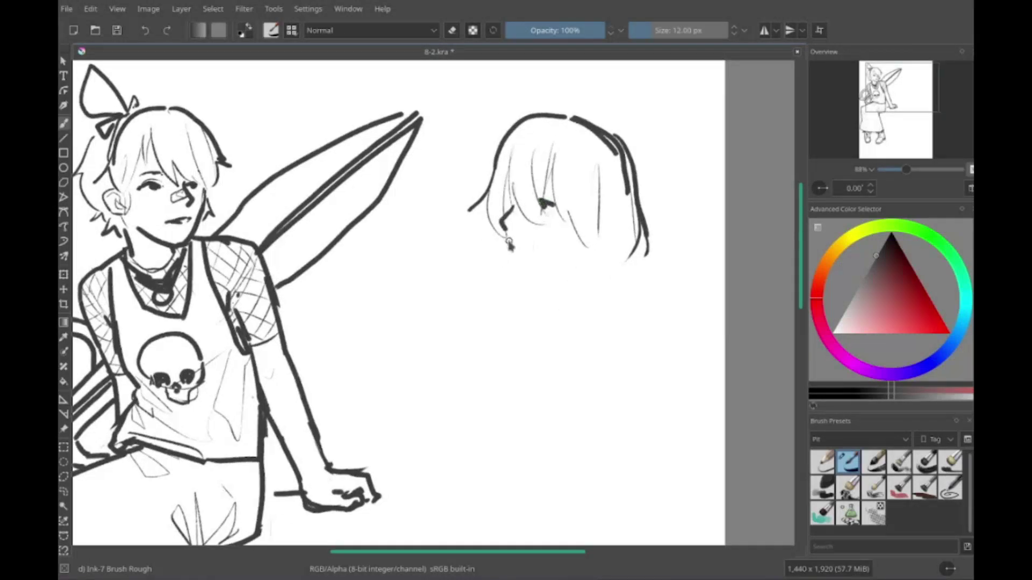
{"action": "left_click_drag", "start_coordinate": [553, 229], "coordinate": [440, 413]}
{"action": "key", "text": "ctrl+z"}
{"action": "left_click_drag", "start_coordinate": [557, 293], "coordinate": [492, 476]}
{"action": "key", "text": "ctrl+z"}
Step: Draw the upper edge of an arm across the new figure's lower face and outline its short creased sleeve
{"action": "left_click_drag", "start_coordinate": [487, 243], "coordinate": [640, 226]}
{"action": "left_click_drag", "start_coordinate": [392, 289], "coordinate": [447, 290]}
{"action": "scroll", "coordinate": [446, 289], "scroll_direction": "up", "scroll_amount": 3}
{"action": "scroll", "coordinate": [332, 291], "scroll_direction": "down", "scroll_amount": 4}
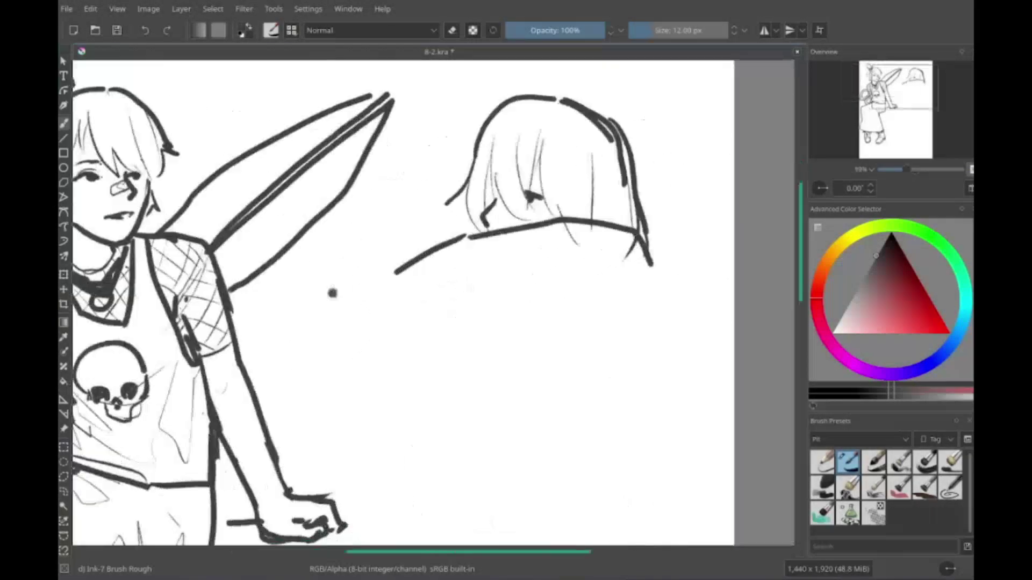
{"action": "left_click_drag", "start_coordinate": [554, 235], "coordinate": [563, 277]}
{"action": "left_click_drag", "start_coordinate": [630, 293], "coordinate": [699, 272]}
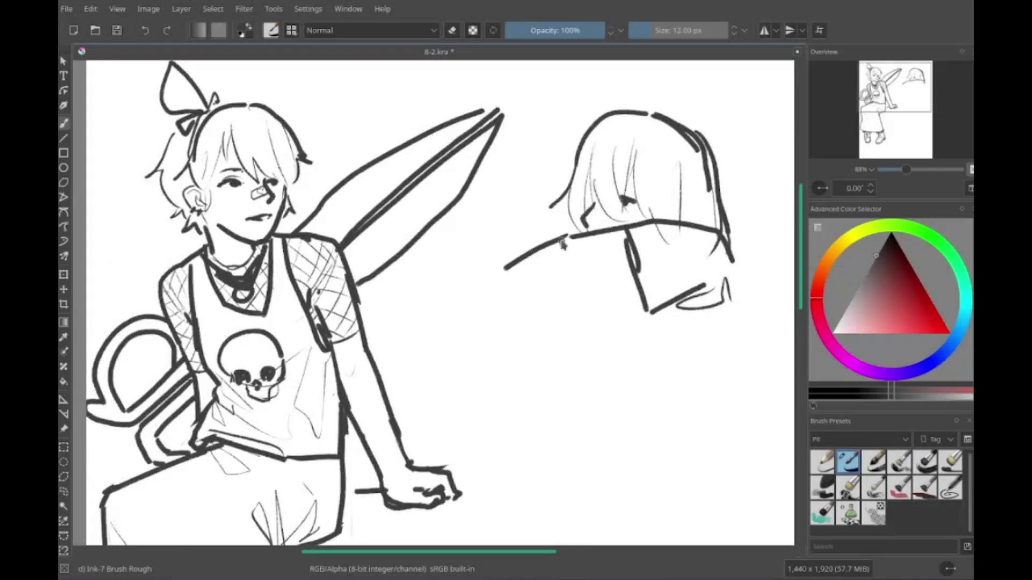
Step: Outline the underside of the raised forearm and draw the other hand's fingers resting behind it near the hair
{"action": "mouse_move", "coordinate": [526, 236]}
{"action": "left_mouse_down"}
{"action": "mouse_move", "coordinate": [525, 265]}
{"action": "mouse_move", "coordinate": [497, 248]}
{"action": "left_mouse_up"}
{"action": "mouse_move", "coordinate": [568, 253]}
{"action": "left_mouse_down"}
{"action": "mouse_move", "coordinate": [559, 306]}
{"action": "mouse_move", "coordinate": [593, 304]}
{"action": "left_mouse_up"}
{"action": "key", "text": "ctrl+z"}
{"action": "key", "text": "ctrl+z"}
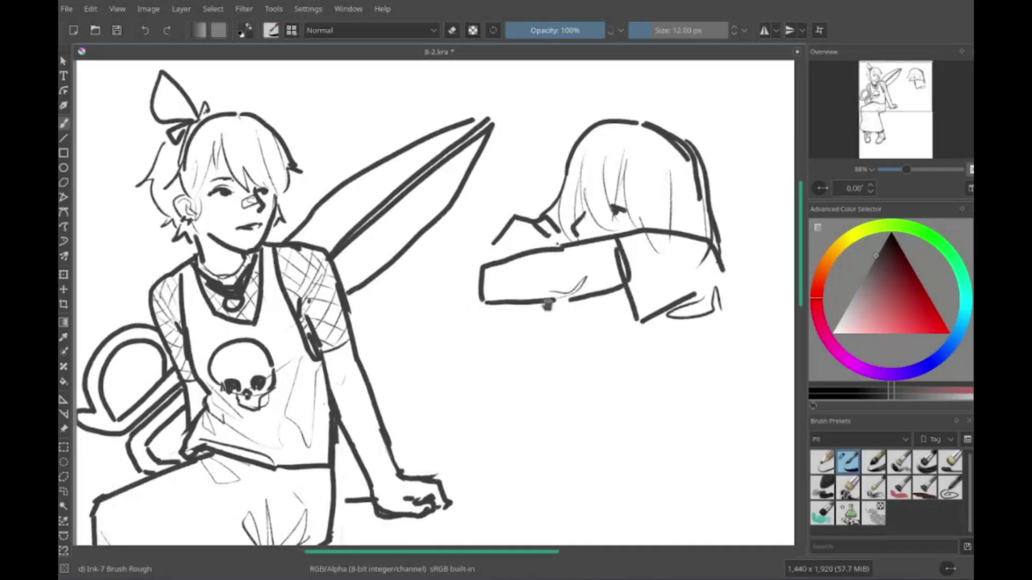
{"action": "left_click_drag", "start_coordinate": [489, 270], "coordinate": [534, 227]}
{"action": "left_click_drag", "start_coordinate": [532, 284], "coordinate": [466, 203]}
{"action": "left_click_drag", "start_coordinate": [492, 242], "coordinate": [507, 393]}
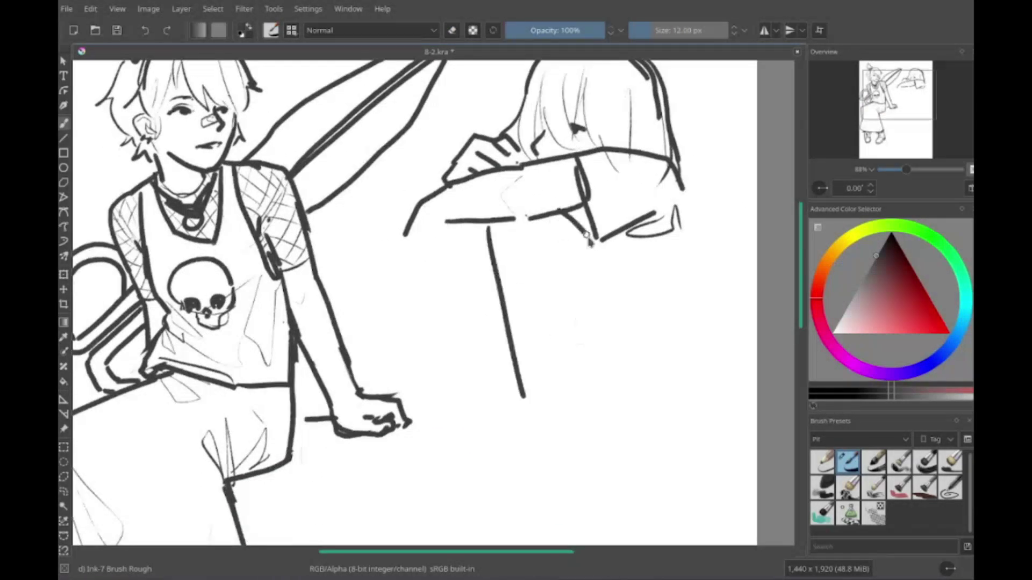
{"action": "left_click_drag", "start_coordinate": [565, 237], "coordinate": [572, 387]}
{"action": "left_click_drag", "start_coordinate": [623, 242], "coordinate": [645, 365]}
{"action": "left_click_drag", "start_coordinate": [457, 264], "coordinate": [455, 419]}
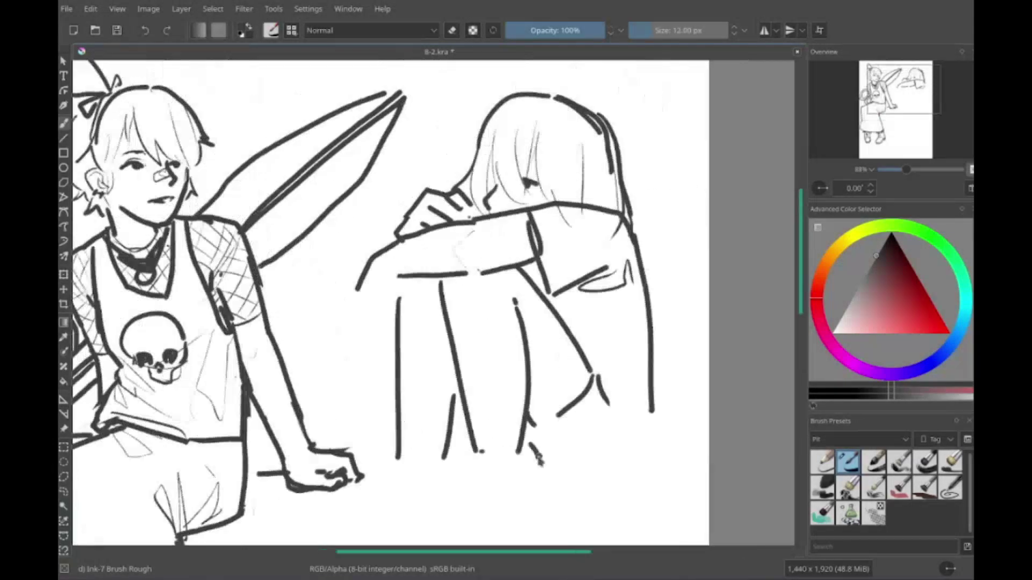
{"action": "left_click_drag", "start_coordinate": [570, 323], "coordinate": [627, 376]}
{"action": "key", "text": "ctrl+z"}
{"action": "key", "text": "ctrl+z"}
Step: Draw the crouching figure's near shin, thigh, long curved back and seat, with a sock band above the foot
{"action": "left_click_drag", "start_coordinate": [586, 266], "coordinate": [583, 430]}
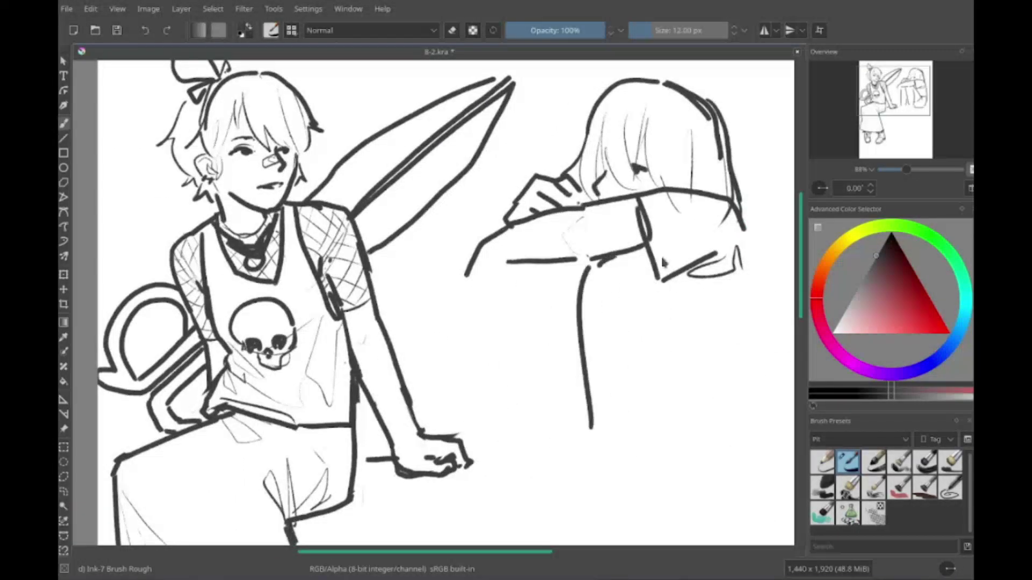
{"action": "mouse_move", "coordinate": [672, 285]}
{"action": "left_mouse_down"}
{"action": "mouse_move", "coordinate": [723, 409]}
{"action": "mouse_move", "coordinate": [720, 381]}
{"action": "left_mouse_up"}
{"action": "left_click_drag", "start_coordinate": [733, 151], "coordinate": [755, 422]}
{"action": "left_click_drag", "start_coordinate": [519, 446], "coordinate": [602, 450]}
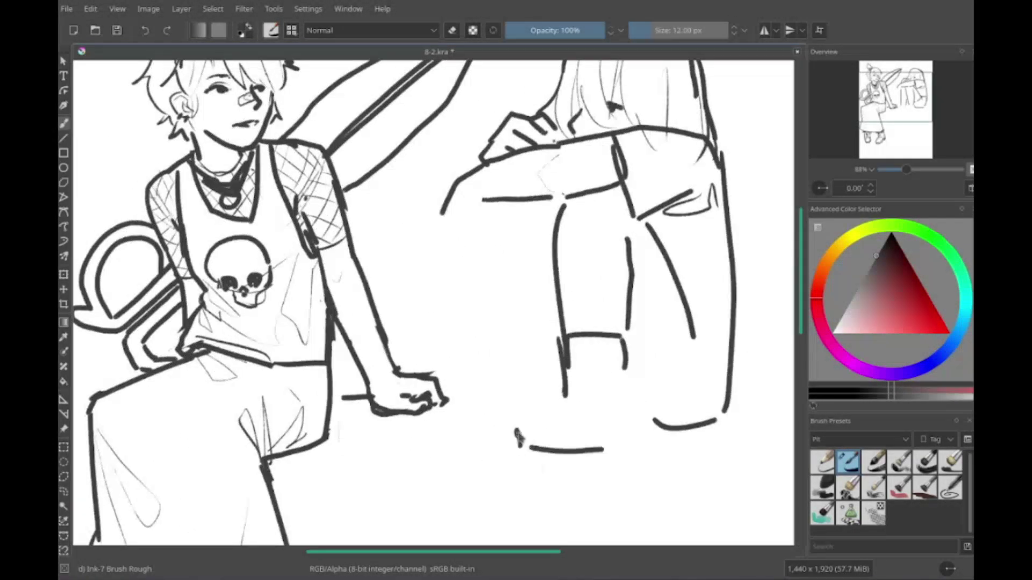
Step: Draw the near boot with its toe cap, thick sole, laces and banded sock above it
{"action": "left_click_drag", "start_coordinate": [583, 376], "coordinate": [522, 433]}
{"action": "left_click_drag", "start_coordinate": [623, 368], "coordinate": [627, 457]}
{"action": "key", "text": "ctrl+z"}
{"action": "left_click_drag", "start_coordinate": [586, 379], "coordinate": [575, 425]}
{"action": "left_click_drag", "start_coordinate": [521, 447], "coordinate": [599, 459]}
{"action": "left_click_drag", "start_coordinate": [618, 374], "coordinate": [626, 459]}
{"action": "left_click_drag", "start_coordinate": [575, 352], "coordinate": [529, 349]}
Step: Strengthen the thigh and back lines, sketch the cuff of the lowered arm and close the seat's lower edge
{"action": "left_click_drag", "start_coordinate": [698, 226], "coordinate": [715, 484]}
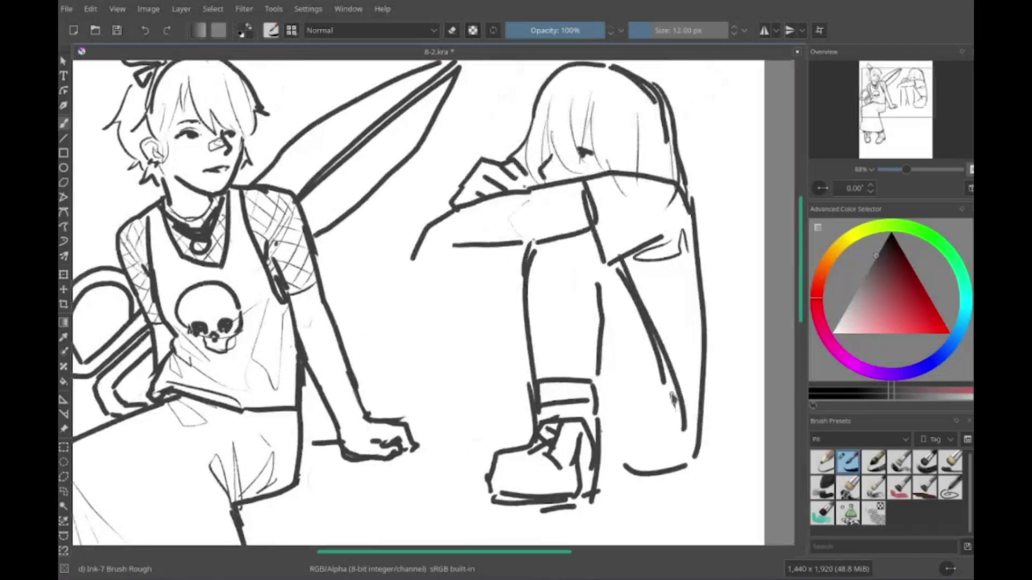
{"action": "left_click_drag", "start_coordinate": [672, 322], "coordinate": [652, 495]}
{"action": "left_click_drag", "start_coordinate": [634, 258], "coordinate": [656, 473]}
{"action": "left_click_drag", "start_coordinate": [645, 376], "coordinate": [624, 376]}
{"action": "left_click_drag", "start_coordinate": [575, 435], "coordinate": [669, 430]}
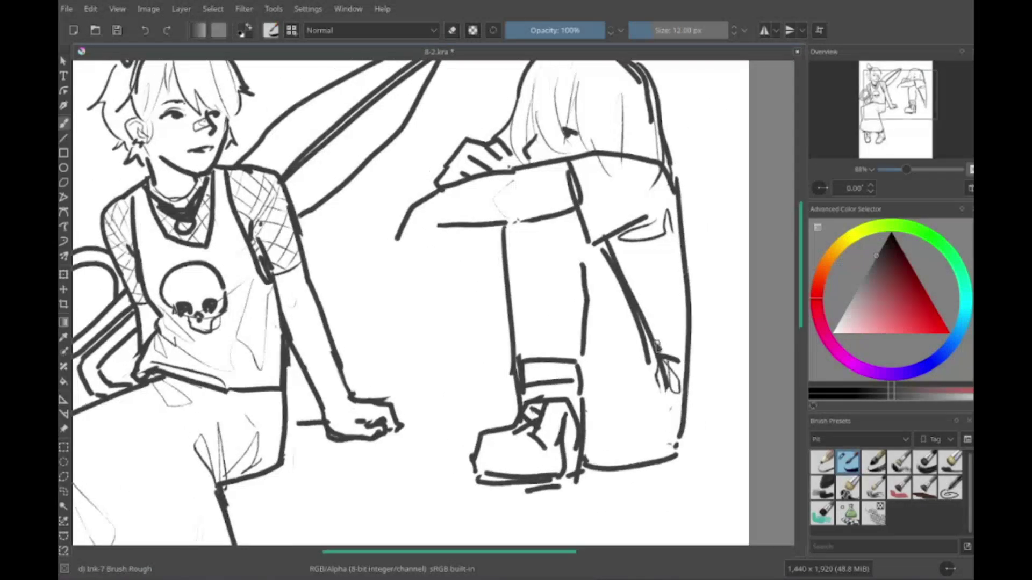
Step: Draw the far leg with its sock and laced boot beside the near boot
{"action": "left_click_drag", "start_coordinate": [505, 307], "coordinate": [502, 448]}
{"action": "left_click_drag", "start_coordinate": [553, 412], "coordinate": [505, 417]}
{"action": "left_click_drag", "start_coordinate": [502, 482], "coordinate": [457, 526]}
{"action": "left_click_drag", "start_coordinate": [473, 516], "coordinate": [505, 500]}
{"action": "left_click_drag", "start_coordinate": [503, 446], "coordinate": [486, 481]}
{"action": "left_click_drag", "start_coordinate": [549, 447], "coordinate": [507, 484]}
{"action": "left_click_drag", "start_coordinate": [559, 454], "coordinate": [557, 470]}
{"action": "left_click_drag", "start_coordinate": [573, 354], "coordinate": [613, 395]}
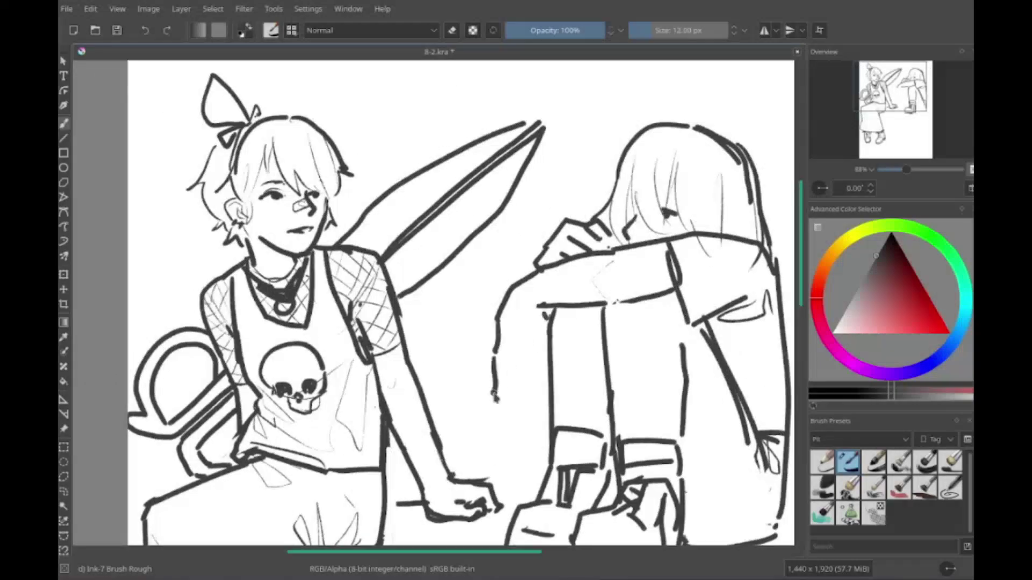
{"action": "left_click_drag", "start_coordinate": [508, 321], "coordinate": [492, 403]}
{"action": "left_click_drag", "start_coordinate": [548, 344], "coordinate": [522, 382]}
{"action": "key", "text": "ctrl+z"}
Step: Refine the crouching figure's underside and hatch the shadow inside the raised arm's sleeve opening
{"action": "mouse_move", "coordinate": [654, 454]}
{"action": "left_mouse_down"}
{"action": "mouse_move", "coordinate": [552, 465]}
{"action": "mouse_move", "coordinate": [516, 430]}
{"action": "mouse_move", "coordinate": [591, 478]}
{"action": "mouse_move", "coordinate": [623, 451]}
{"action": "mouse_move", "coordinate": [502, 387]}
{"action": "mouse_move", "coordinate": [505, 457]}
{"action": "left_mouse_up"}
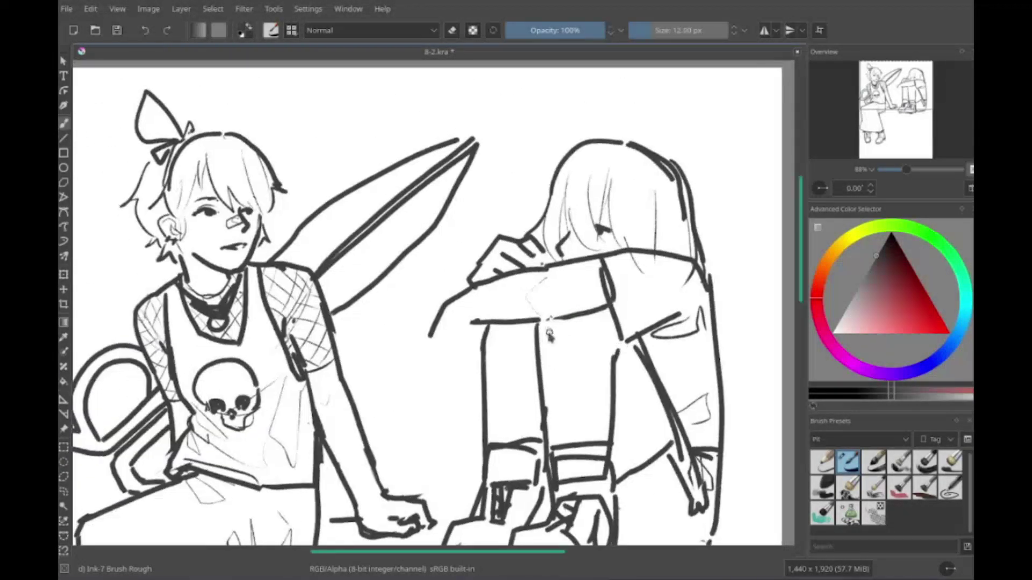
{"action": "mouse_move", "coordinate": [536, 345]}
{"action": "left_mouse_down"}
{"action": "mouse_move", "coordinate": [612, 309]}
{"action": "mouse_move", "coordinate": [712, 236]}
{"action": "left_mouse_up"}
{"action": "mouse_move", "coordinate": [591, 328]}
{"action": "left_mouse_down"}
{"action": "mouse_move", "coordinate": [523, 322]}
{"action": "mouse_move", "coordinate": [591, 317]}
{"action": "left_mouse_up"}
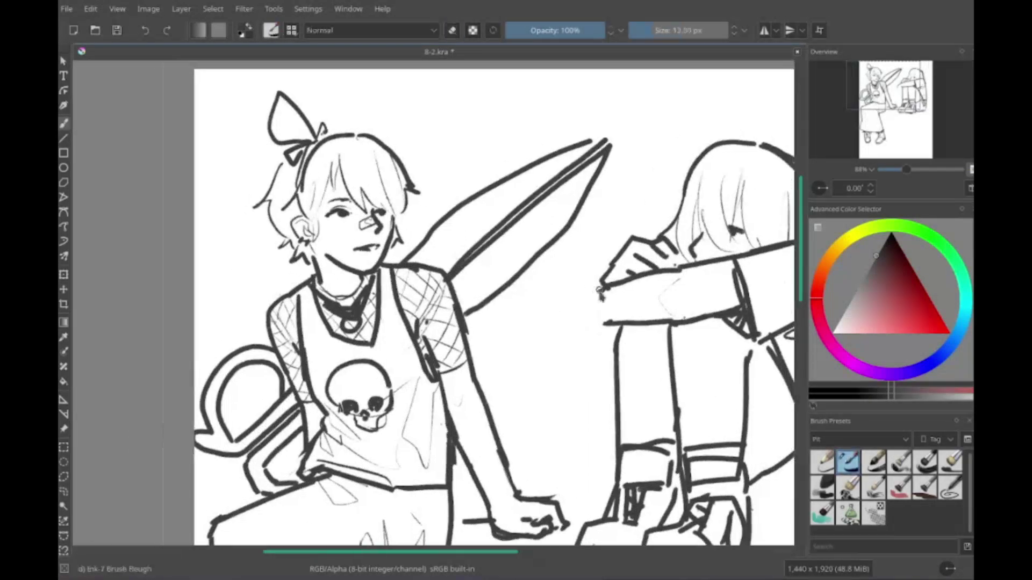
Step: Extend the raised forearm into a hand pointing at the fairy, with a thumb and curled fingers
{"action": "mouse_move", "coordinate": [668, 272]}
{"action": "left_mouse_down"}
{"action": "mouse_move", "coordinate": [513, 325]}
{"action": "mouse_move", "coordinate": [567, 277]}
{"action": "mouse_move", "coordinate": [605, 294]}
{"action": "left_mouse_up"}
{"action": "key", "text": "e"}
{"action": "key", "text": "e"}
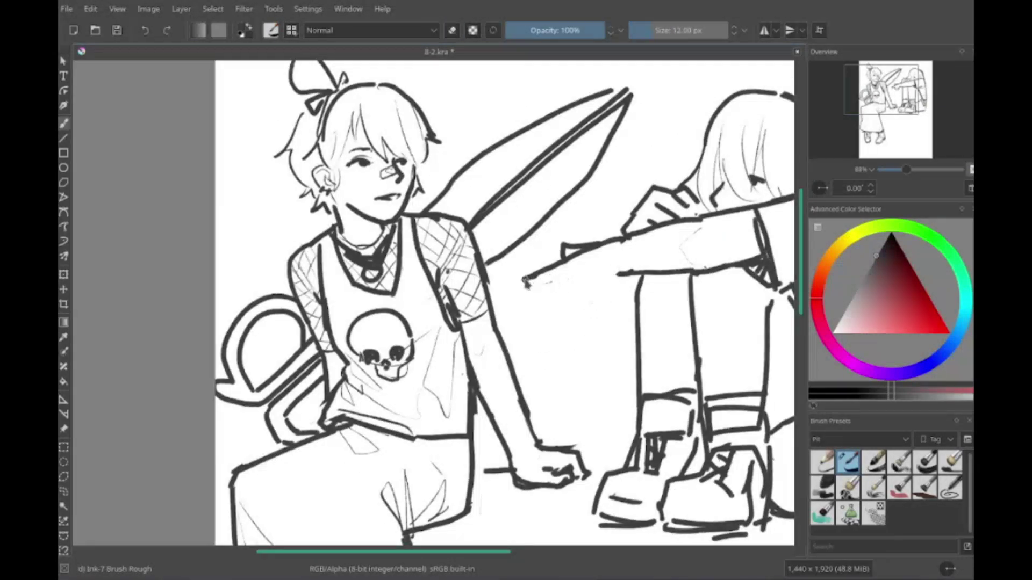
{"action": "left_click_drag", "start_coordinate": [524, 279], "coordinate": [610, 301]}
{"action": "mouse_move", "coordinate": [610, 376]}
{"action": "left_mouse_down"}
{"action": "mouse_move", "coordinate": [430, 366]}
{"action": "mouse_move", "coordinate": [585, 425]}
{"action": "mouse_move", "coordinate": [512, 333]}
{"action": "left_mouse_up"}
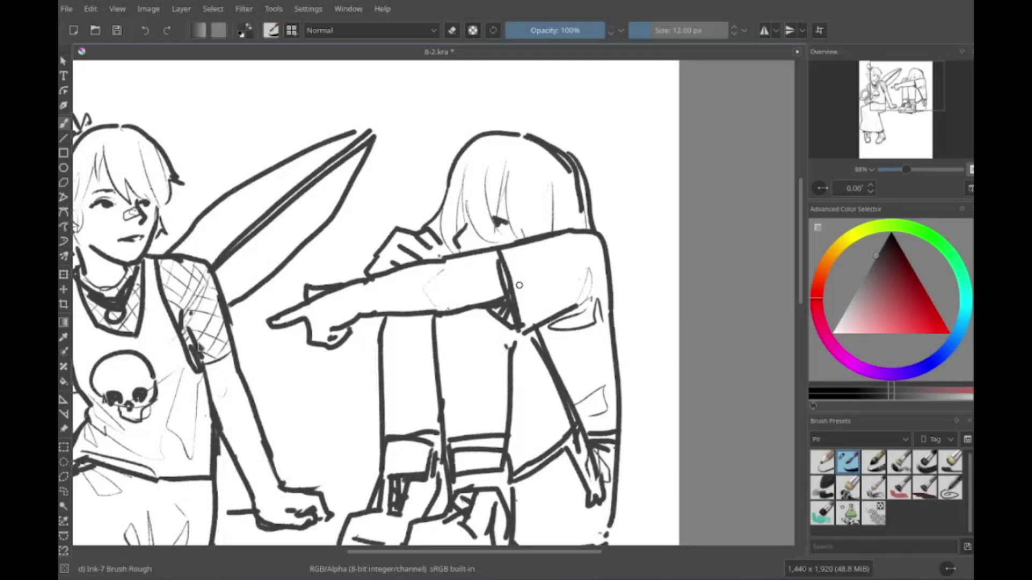
Step: Sketch a stern face cut off by the page's edge behind the pointing figure, and add a second loop to the fairy's bow
{"action": "scroll", "coordinate": [519, 285], "scroll_direction": "down", "scroll_amount": 3}
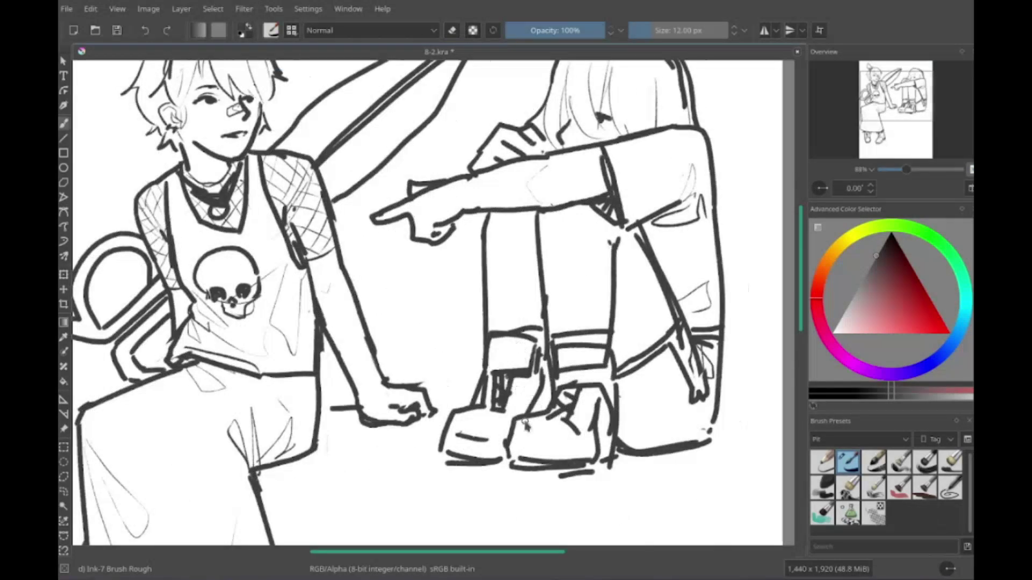
{"action": "scroll", "coordinate": [618, 315], "scroll_direction": "up", "scroll_amount": 4}
{"action": "mouse_move", "coordinate": [618, 314]}
{"action": "left_mouse_down"}
{"action": "mouse_move", "coordinate": [614, 235]}
{"action": "mouse_move", "coordinate": [521, 319]}
{"action": "mouse_move", "coordinate": [498, 154]}
{"action": "mouse_move", "coordinate": [539, 324]}
{"action": "mouse_move", "coordinate": [744, 483]}
{"action": "mouse_move", "coordinate": [503, 310]}
{"action": "mouse_move", "coordinate": [266, 435]}
{"action": "left_mouse_up"}
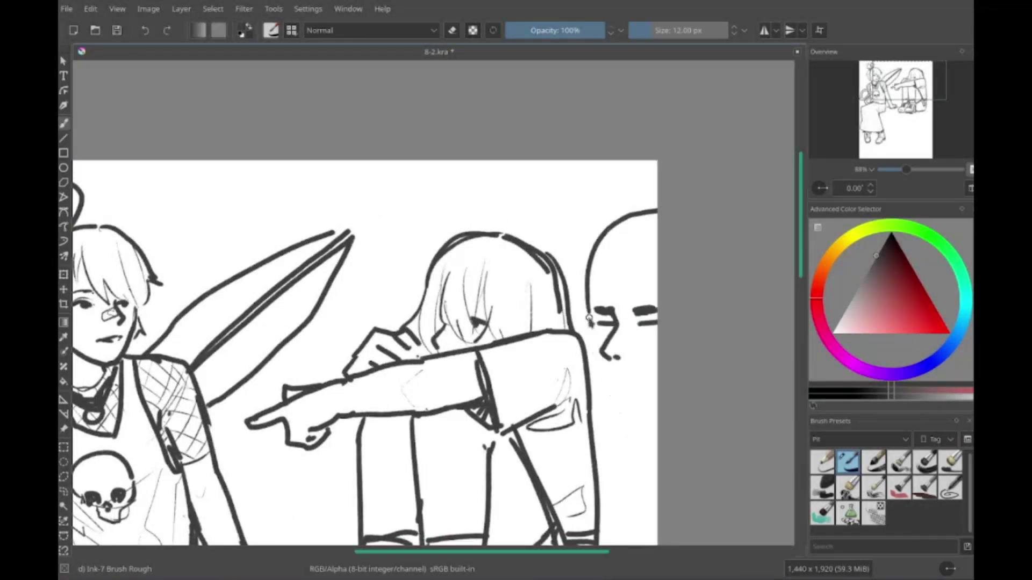
{"action": "left_click_drag", "start_coordinate": [589, 320], "coordinate": [623, 414]}
{"action": "left_click_drag", "start_coordinate": [638, 417], "coordinate": [657, 408]}
{"action": "left_click_drag", "start_coordinate": [598, 377], "coordinate": [643, 371]}
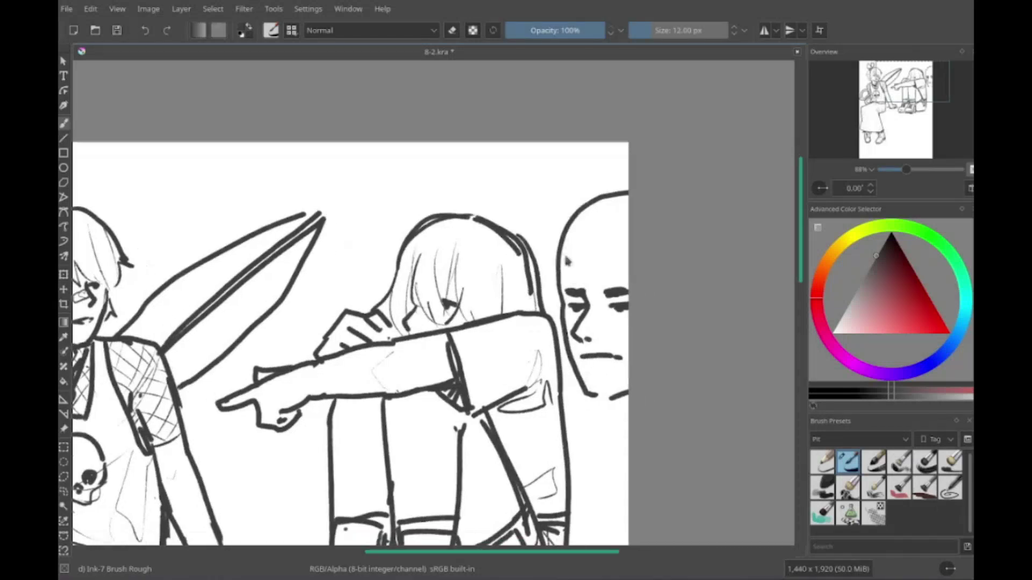
{"action": "left_click_drag", "start_coordinate": [591, 274], "coordinate": [570, 210]}
{"action": "left_click_drag", "start_coordinate": [484, 376], "coordinate": [530, 323]}
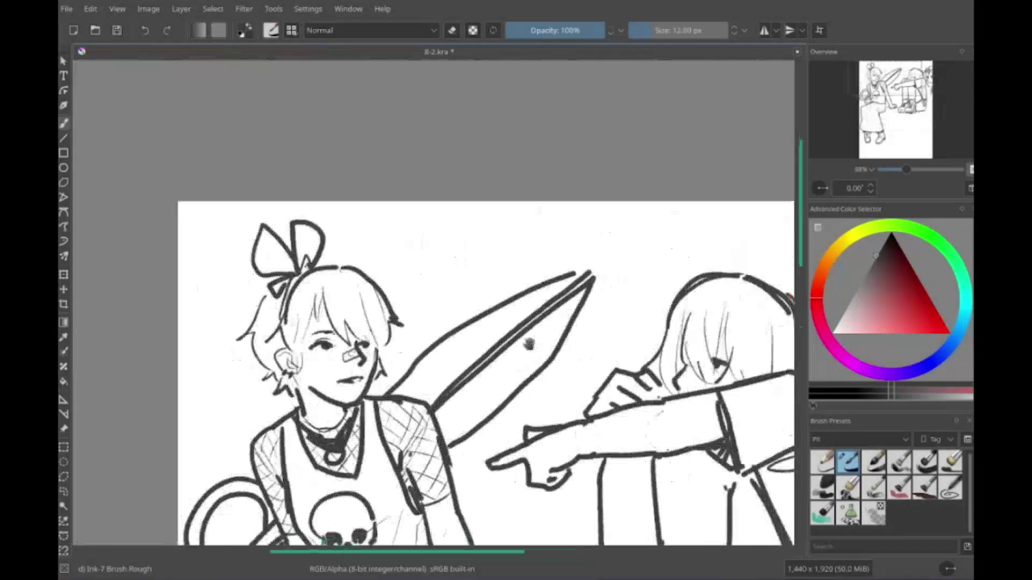
Step: Outline an egg-shaped bald head below the pointing figure and try out eye and mouth strokes
{"action": "mouse_move", "coordinate": [588, 248]}
{"action": "left_mouse_down"}
{"action": "mouse_move", "coordinate": [479, 322]}
{"action": "mouse_move", "coordinate": [589, 250]}
{"action": "left_mouse_up"}
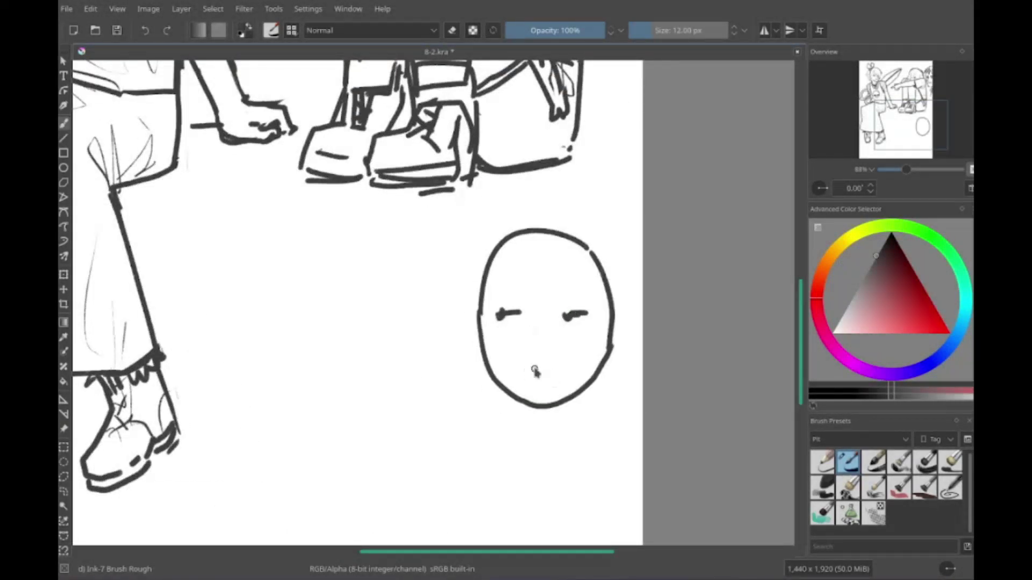
{"action": "left_click_drag", "start_coordinate": [535, 371], "coordinate": [553, 368]}
{"action": "key", "text": "ctrl+z"}
{"action": "key", "text": "ctrl+z"}
{"action": "key", "text": "ctrl+z"}
Step: Give the egg-shaped head blank eyes with dot pupils, flat brows, a nose line and a short mouth
{"action": "left_click_drag", "start_coordinate": [559, 328], "coordinate": [527, 329]}
{"action": "left_click_drag", "start_coordinate": [587, 318], "coordinate": [579, 337]}
{"action": "key", "text": "e"}
{"action": "left_click_drag", "start_coordinate": [495, 321], "coordinate": [527, 317]}
{"action": "left_click_drag", "start_coordinate": [556, 317], "coordinate": [586, 314]}
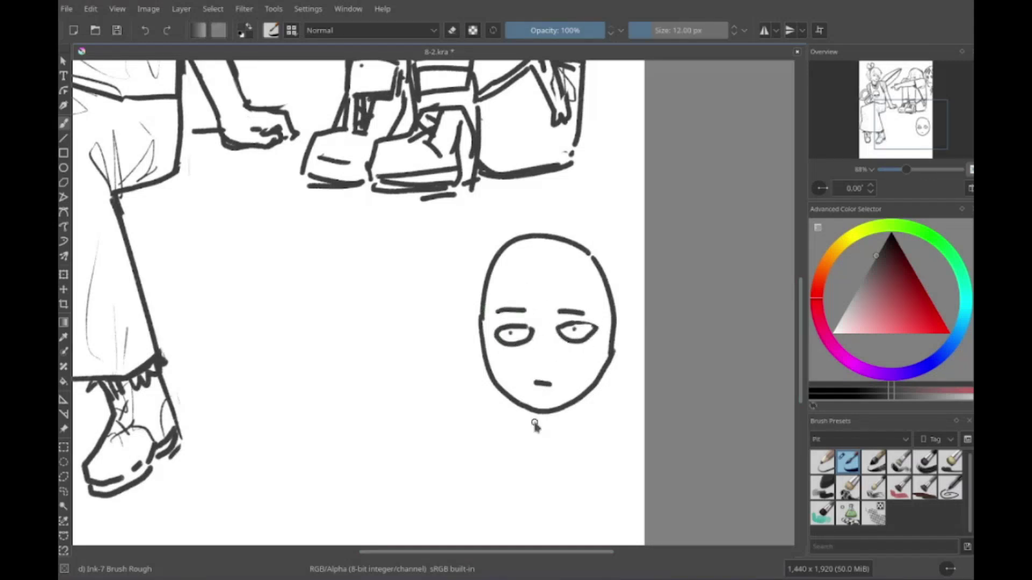
{"action": "left_click_drag", "start_coordinate": [537, 335], "coordinate": [544, 349]}
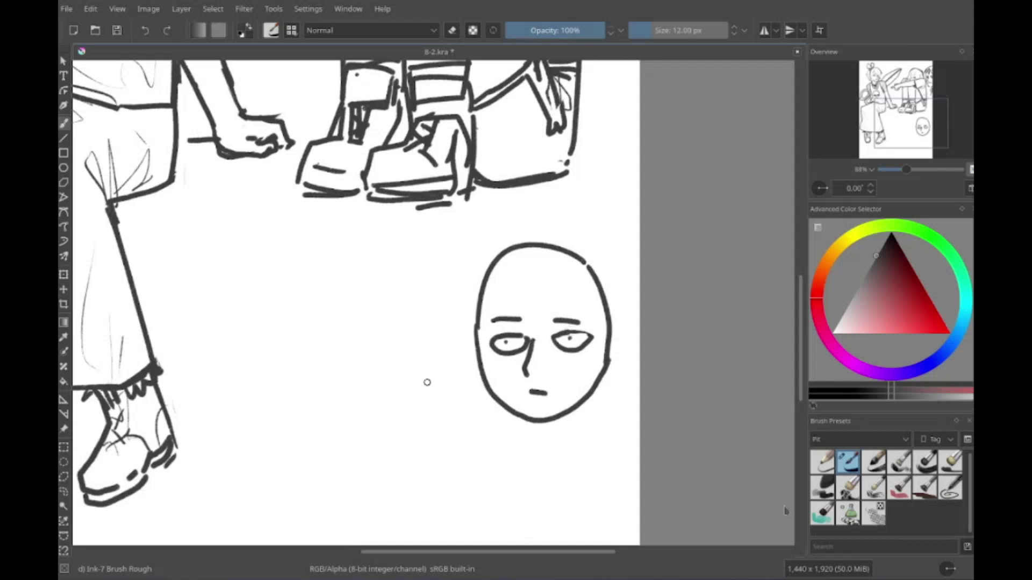
Step: Start a new head between the skirt and the bald head with a straight fringe and narrow eyes
{"action": "scroll", "coordinate": [460, 332], "scroll_direction": "left", "scroll_amount": 3}
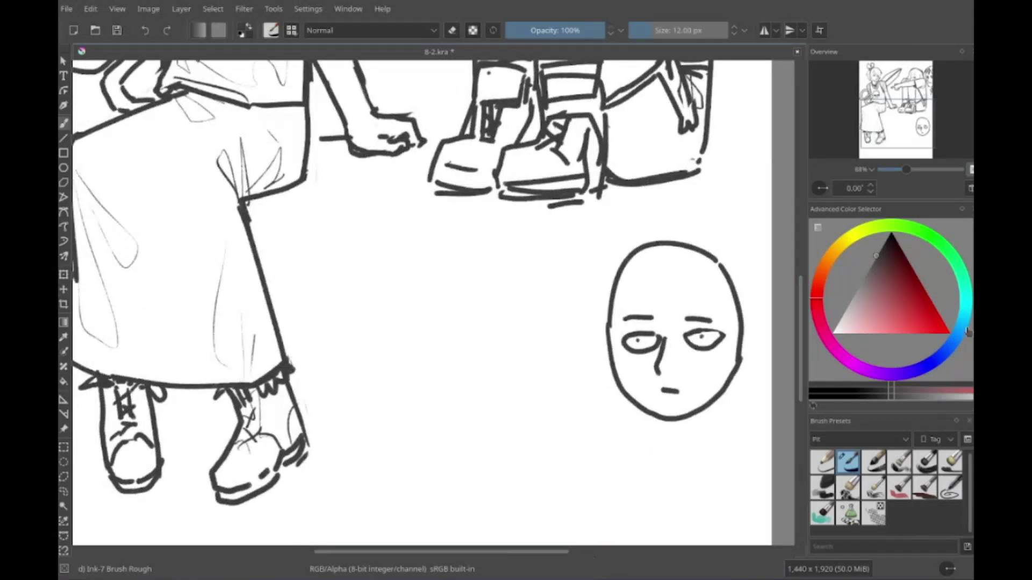
{"action": "scroll", "coordinate": [440, 322], "scroll_direction": "down", "scroll_amount": 1}
{"action": "scroll", "coordinate": [440, 323], "scroll_direction": "left", "scroll_amount": 1}
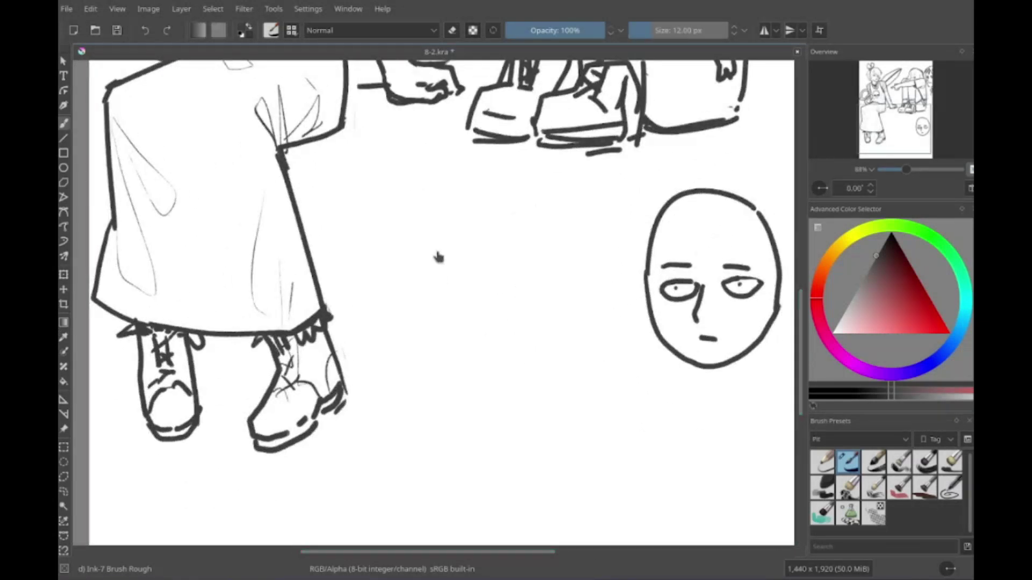
{"action": "scroll", "coordinate": [350, 443], "scroll_direction": "up", "scroll_amount": 1}
{"action": "scroll", "coordinate": [350, 443], "scroll_direction": "left", "scroll_amount": 1}
{"action": "mouse_move", "coordinate": [457, 317]}
{"action": "left_mouse_down"}
{"action": "mouse_move", "coordinate": [456, 250]}
{"action": "mouse_move", "coordinate": [503, 220]}
{"action": "mouse_move", "coordinate": [493, 318]}
{"action": "left_mouse_up"}
{"action": "left_click_drag", "start_coordinate": [494, 314], "coordinate": [559, 309]}
{"action": "left_click_drag", "start_coordinate": [535, 239], "coordinate": [578, 309]}
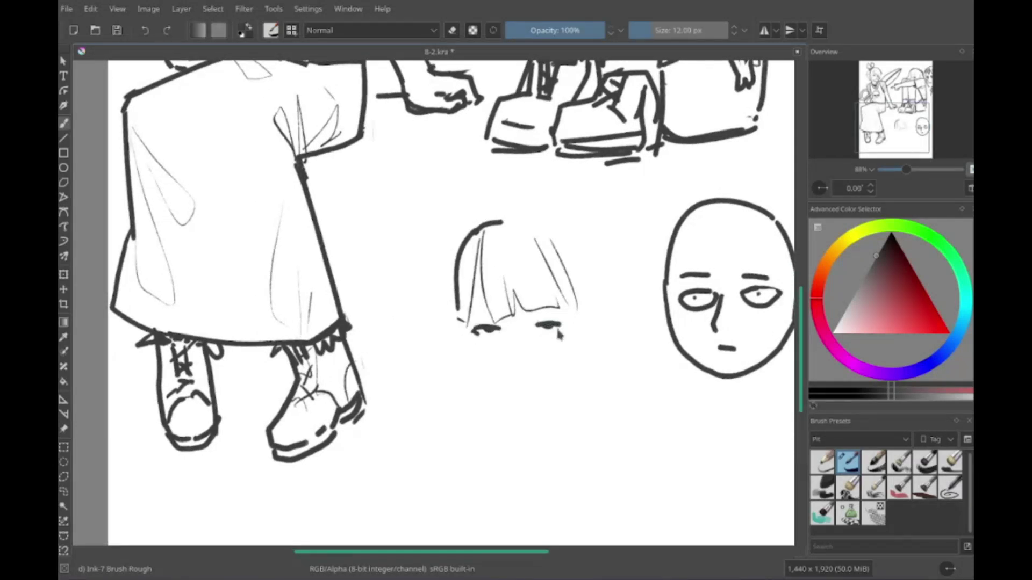
Step: Draw the fringed head's jaw, frowning brows, nose and first ear with an earring, and widen the hair outline
{"action": "mouse_move", "coordinate": [465, 350]}
{"action": "left_mouse_down"}
{"action": "mouse_move", "coordinate": [532, 417]}
{"action": "mouse_move", "coordinate": [581, 328]}
{"action": "left_mouse_up"}
{"action": "mouse_move", "coordinate": [454, 323]}
{"action": "left_mouse_down"}
{"action": "mouse_move", "coordinate": [458, 360]}
{"action": "mouse_move", "coordinate": [463, 291]}
{"action": "left_mouse_up"}
{"action": "scroll", "coordinate": [456, 350], "scroll_direction": "up", "scroll_amount": 1}
{"action": "scroll", "coordinate": [457, 350], "scroll_direction": "left", "scroll_amount": 1}
{"action": "key", "text": "e"}
{"action": "key", "text": "e"}
{"action": "left_click_drag", "start_coordinate": [473, 244], "coordinate": [424, 326]}
{"action": "scroll", "coordinate": [572, 304], "scroll_direction": "down", "scroll_amount": 1}
{"action": "scroll", "coordinate": [572, 304], "scroll_direction": "right", "scroll_amount": 1}
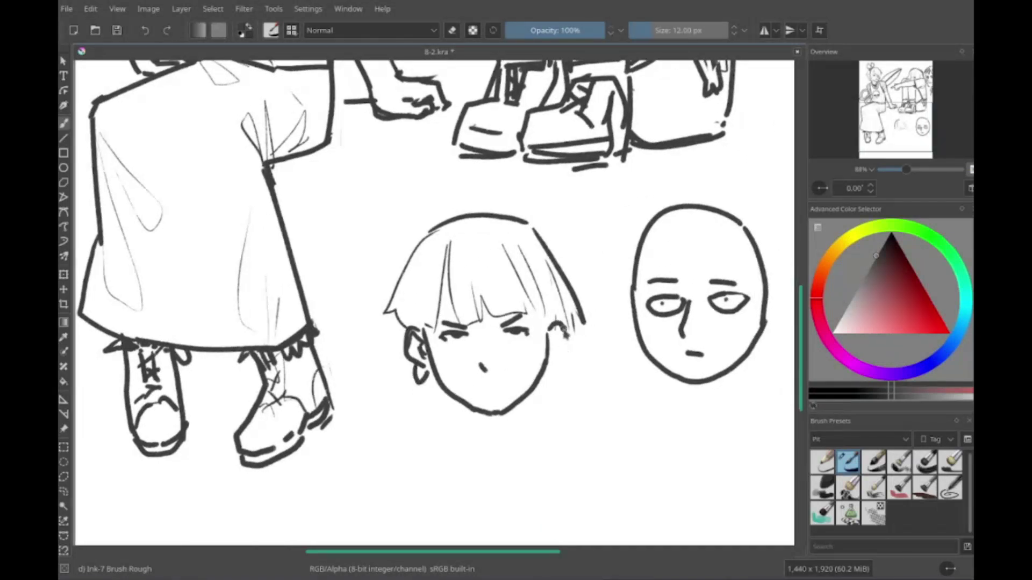
Step: Add the second ear with its earring, the mouth and the neck to the frowning head
{"action": "scroll", "coordinate": [573, 352], "scroll_direction": "down", "scroll_amount": 1}
{"action": "scroll", "coordinate": [574, 352], "scroll_direction": "left", "scroll_amount": 1}
{"action": "left_click_drag", "start_coordinate": [504, 327], "coordinate": [538, 325]}
{"action": "left_click_drag", "start_coordinate": [554, 341], "coordinate": [556, 371]}
{"action": "left_click_drag", "start_coordinate": [502, 346], "coordinate": [505, 370]}
Step: Draw an open jacket with pointed notched lapels and a top's neckline under the frowning head
{"action": "scroll", "coordinate": [467, 376], "scroll_direction": "down", "scroll_amount": 1}
{"action": "scroll", "coordinate": [468, 376], "scroll_direction": "right", "scroll_amount": 1}
{"action": "mouse_move", "coordinate": [500, 360]}
{"action": "left_mouse_down"}
{"action": "mouse_move", "coordinate": [435, 400]}
{"action": "mouse_move", "coordinate": [452, 427]}
{"action": "left_mouse_up"}
{"action": "left_click_drag", "start_coordinate": [449, 436], "coordinate": [477, 532]}
{"action": "left_click_drag", "start_coordinate": [464, 344], "coordinate": [487, 532]}
{"action": "scroll", "coordinate": [457, 413], "scroll_direction": "right", "scroll_amount": 1}
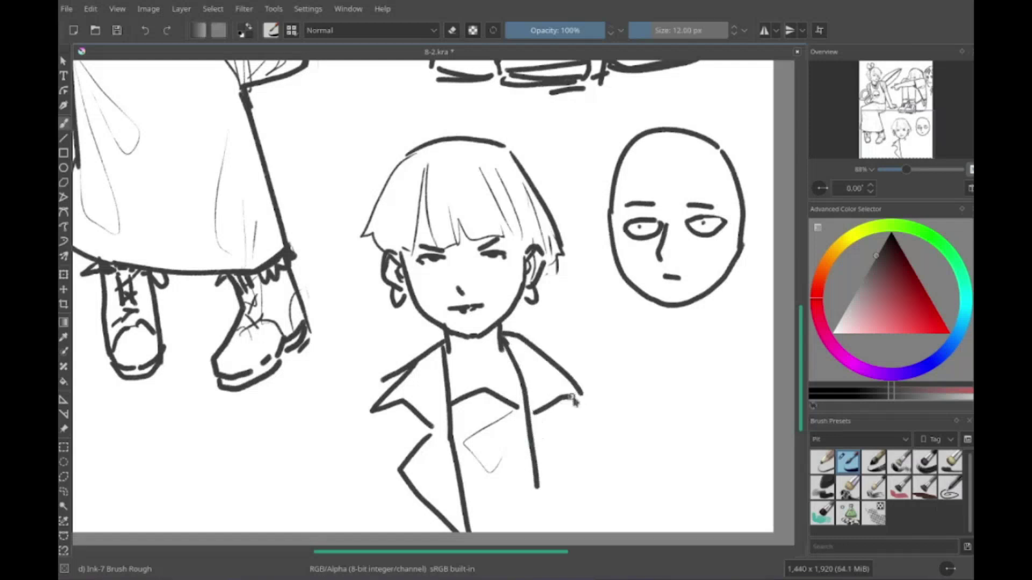
Step: Outline the jacket's shoulders, sleeves and the waistband beneath, and add spiky hair behind the figure's neck
{"action": "left_click_drag", "start_coordinate": [478, 433], "coordinate": [468, 459]}
{"action": "mouse_move", "coordinate": [572, 457]}
{"action": "left_mouse_down"}
{"action": "mouse_move", "coordinate": [640, 454]}
{"action": "mouse_move", "coordinate": [642, 470]}
{"action": "left_mouse_up"}
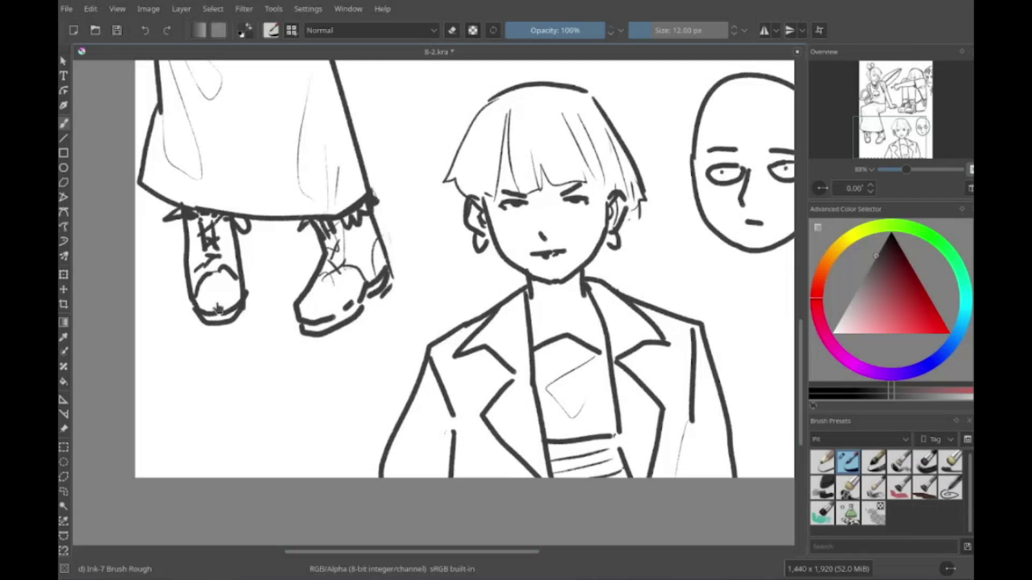
{"action": "scroll", "coordinate": [376, 301], "scroll_direction": "up", "scroll_amount": 5}
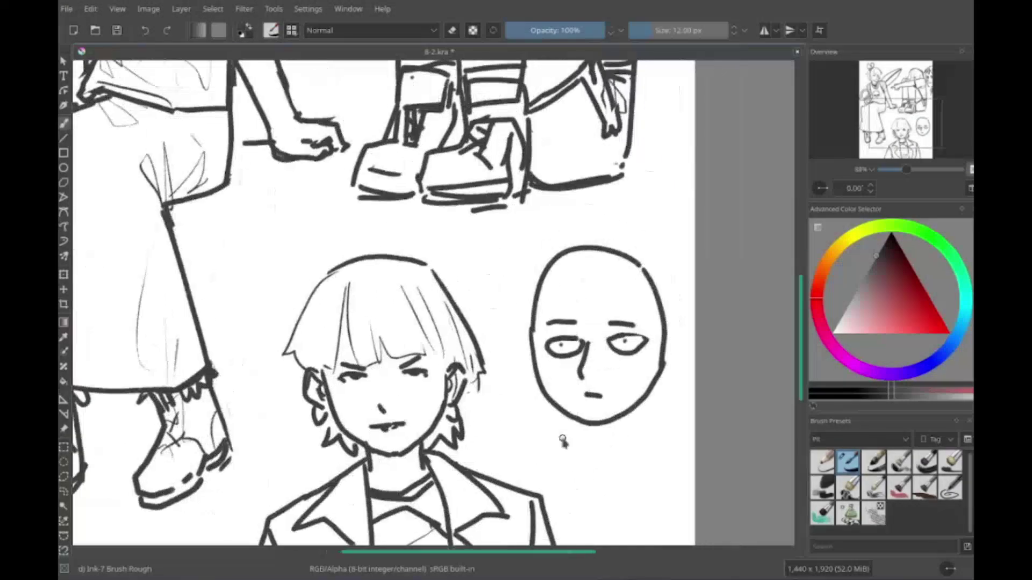
Step: Start another head between the skirt and the jacketed figure with one side of parted hair and loose strands
{"action": "scroll", "coordinate": [563, 441], "scroll_direction": "down", "scroll_amount": 5}
{"action": "scroll", "coordinate": [541, 341], "scroll_direction": "up", "scroll_amount": 5}
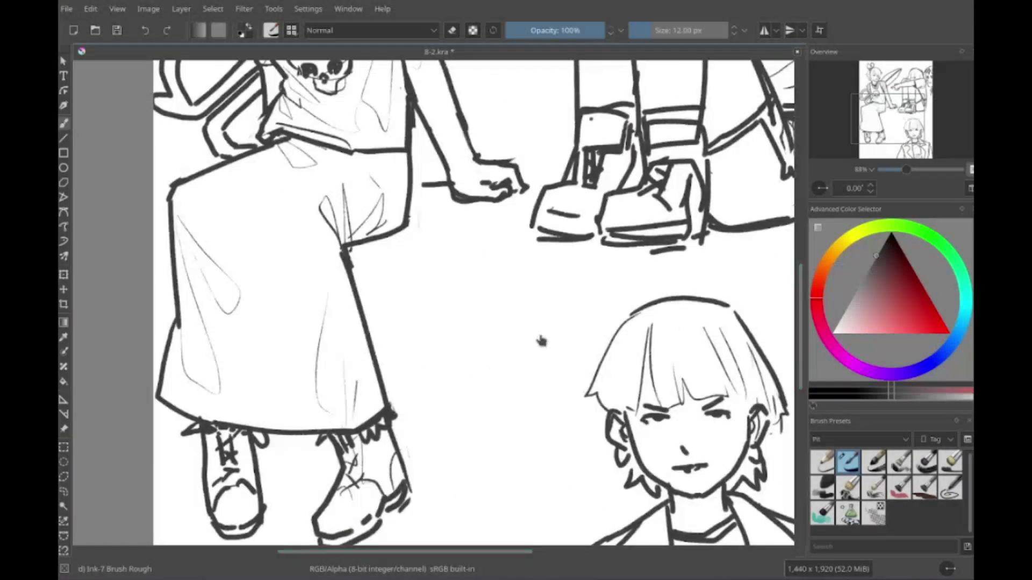
{"action": "scroll", "coordinate": [541, 341], "scroll_direction": "down", "scroll_amount": 3}
{"action": "left_click_drag", "start_coordinate": [446, 360], "coordinate": [524, 264]}
{"action": "left_click_drag", "start_coordinate": [503, 311], "coordinate": [514, 325]}
{"action": "left_click_drag", "start_coordinate": [538, 280], "coordinate": [570, 350]}
{"action": "left_click_drag", "start_coordinate": [564, 352], "coordinate": [602, 331]}
{"action": "left_click_drag", "start_coordinate": [502, 263], "coordinate": [527, 264]}
{"action": "left_click_drag", "start_coordinate": [535, 273], "coordinate": [544, 284]}
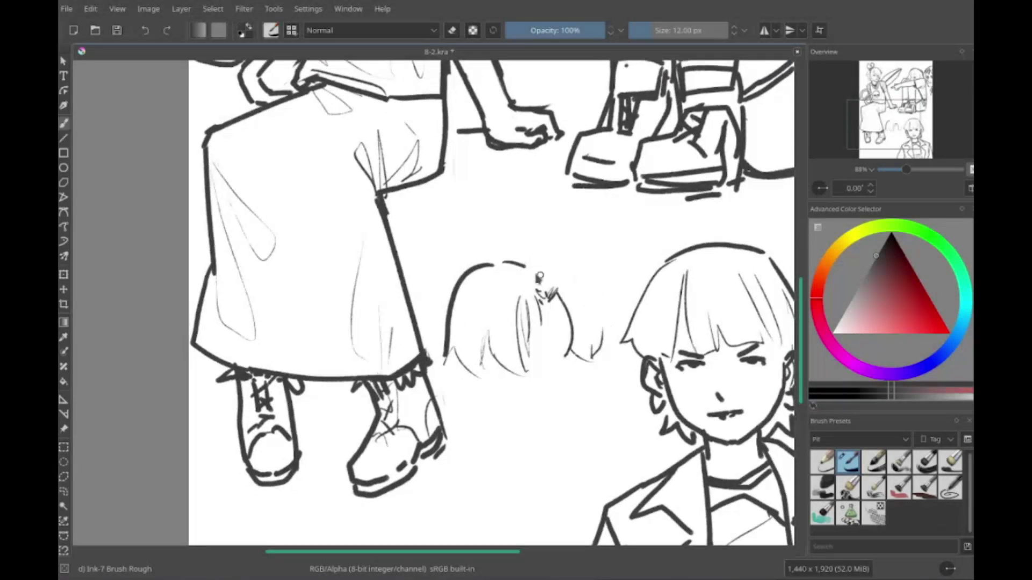
Step: Complete the other side of the parted hair and draw the first eye beneath it
{"action": "scroll", "coordinate": [540, 276], "scroll_direction": "down", "scroll_amount": 2}
{"action": "left_click_drag", "start_coordinate": [557, 326], "coordinate": [540, 360]}
{"action": "scroll", "coordinate": [544, 350], "scroll_direction": "down", "scroll_amount": 1}
{"action": "mouse_move", "coordinate": [554, 269]}
{"action": "left_mouse_down"}
{"action": "mouse_move", "coordinate": [554, 290]}
{"action": "mouse_move", "coordinate": [538, 351]}
{"action": "mouse_move", "coordinate": [589, 333]}
{"action": "left_mouse_up"}
{"action": "scroll", "coordinate": [537, 351], "scroll_direction": "down", "scroll_amount": 1}
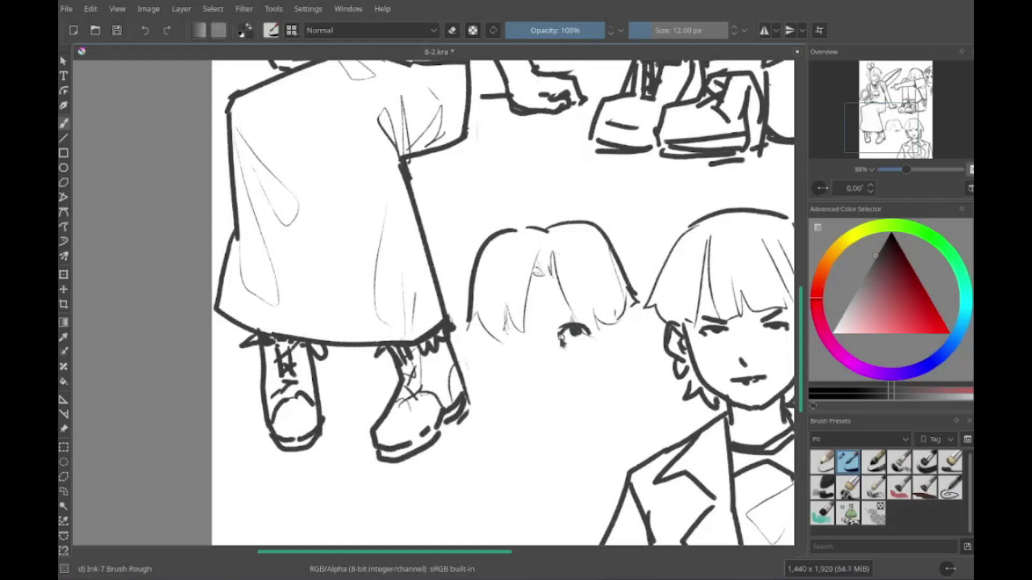
Step: Add the second eye, small nose and mouth marks, and the pointed jaw to the parted-hair head
{"action": "scroll", "coordinate": [560, 340], "scroll_direction": "down", "scroll_amount": 1}
{"action": "left_click_drag", "start_coordinate": [519, 329], "coordinate": [538, 329]}
{"action": "left_click", "coordinate": [544, 366]}
{"action": "scroll", "coordinate": [539, 381], "scroll_direction": "down", "scroll_amount": 1}
{"action": "left_click_drag", "start_coordinate": [513, 382], "coordinate": [586, 377]}
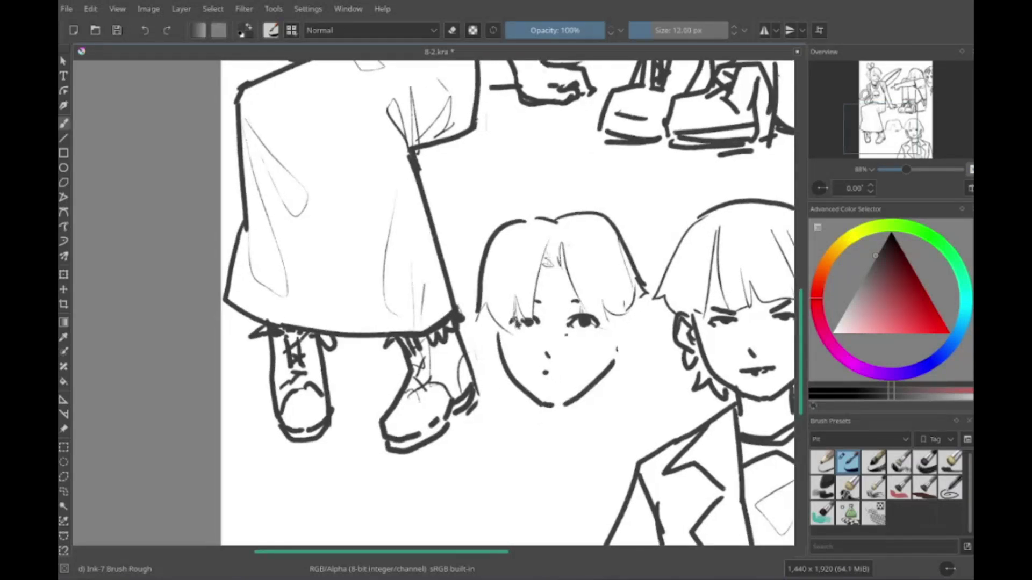
Step: Draw the long outer hair and the ear on one side of the parted-hair head
{"action": "left_click_drag", "start_coordinate": [509, 318], "coordinate": [522, 329]}
{"action": "scroll", "coordinate": [538, 333], "scroll_direction": "up", "scroll_amount": 2}
{"action": "left_click_drag", "start_coordinate": [627, 253], "coordinate": [660, 350]}
{"action": "mouse_move", "coordinate": [645, 344]}
{"action": "left_mouse_down"}
{"action": "mouse_move", "coordinate": [634, 392]}
{"action": "mouse_move", "coordinate": [644, 434]}
{"action": "left_mouse_up"}
{"action": "scroll", "coordinate": [518, 348], "scroll_direction": "left", "scroll_amount": 1}
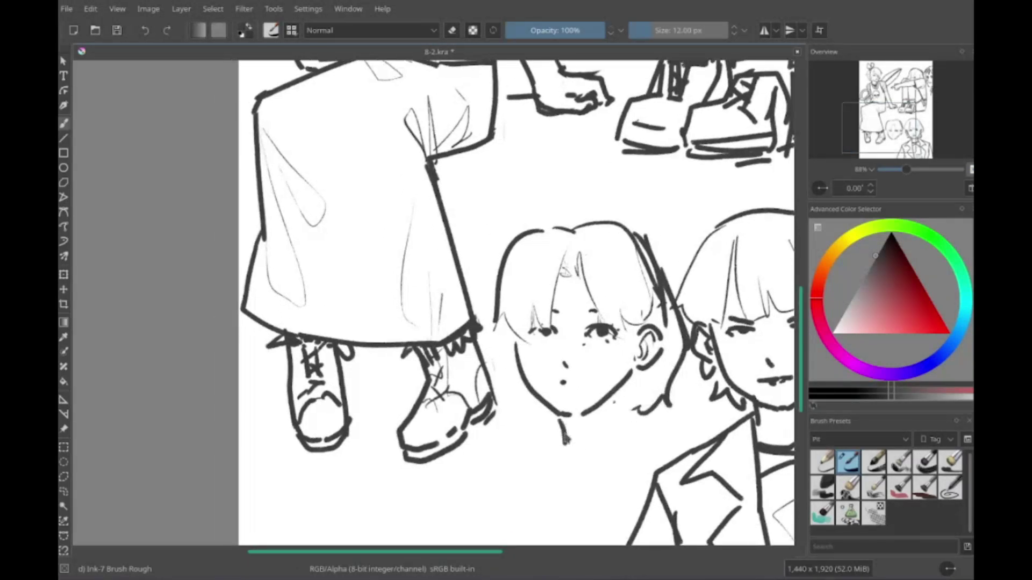
Step: Add neck lines, a smiling mouth, the second ear with side hair, and eyebrows to the parted-hair head
{"action": "left_click_drag", "start_coordinate": [567, 411], "coordinate": [572, 444]}
{"action": "left_click_drag", "start_coordinate": [562, 382], "coordinate": [605, 381]}
{"action": "mouse_move", "coordinate": [524, 339]}
{"action": "left_mouse_down"}
{"action": "mouse_move", "coordinate": [530, 379]}
{"action": "mouse_move", "coordinate": [555, 413]}
{"action": "left_mouse_up"}
{"action": "key", "text": "ctrl+z"}
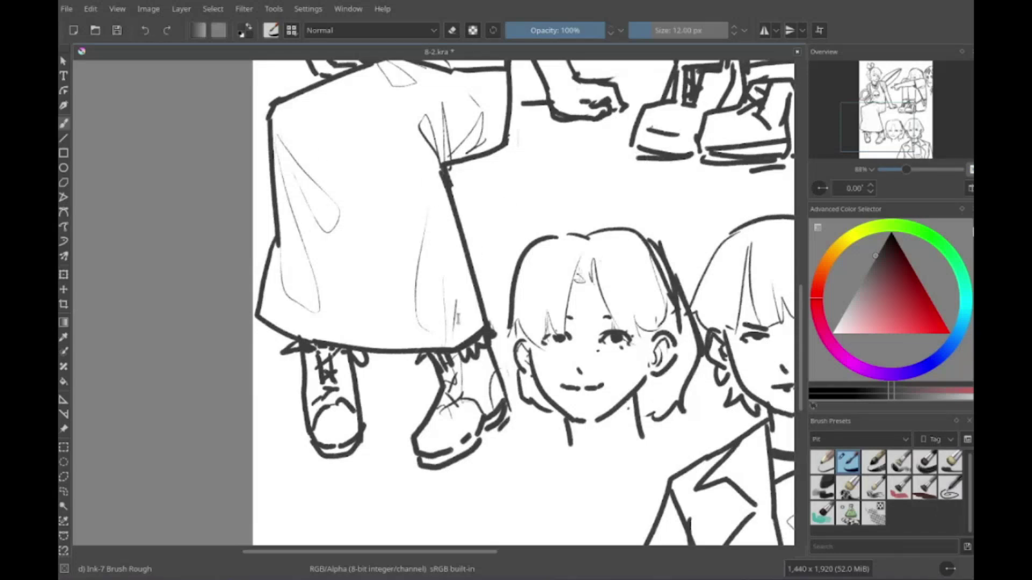
{"action": "left_click_drag", "start_coordinate": [505, 326], "coordinate": [434, 243]}
{"action": "left_click_drag", "start_coordinate": [553, 237], "coordinate": [544, 238]}
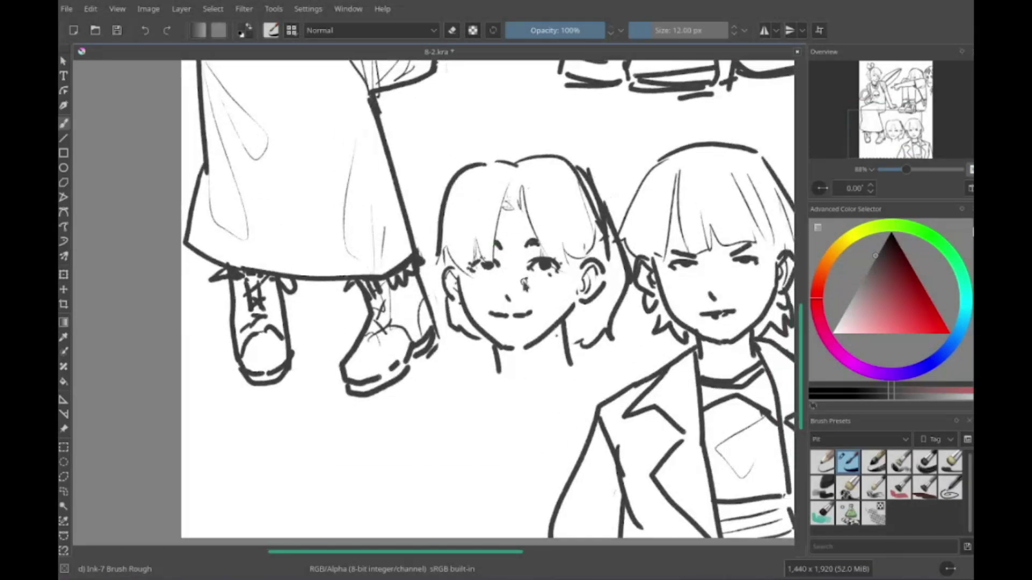
Step: Draw the open shirt collar and the long front edges of the shirt beneath the smiling head
{"action": "mouse_move", "coordinate": [498, 351]}
{"action": "left_mouse_down"}
{"action": "mouse_move", "coordinate": [512, 381]}
{"action": "mouse_move", "coordinate": [482, 391]}
{"action": "left_mouse_up"}
{"action": "left_click_drag", "start_coordinate": [527, 386], "coordinate": [561, 334]}
{"action": "left_click_drag", "start_coordinate": [554, 344], "coordinate": [537, 481]}
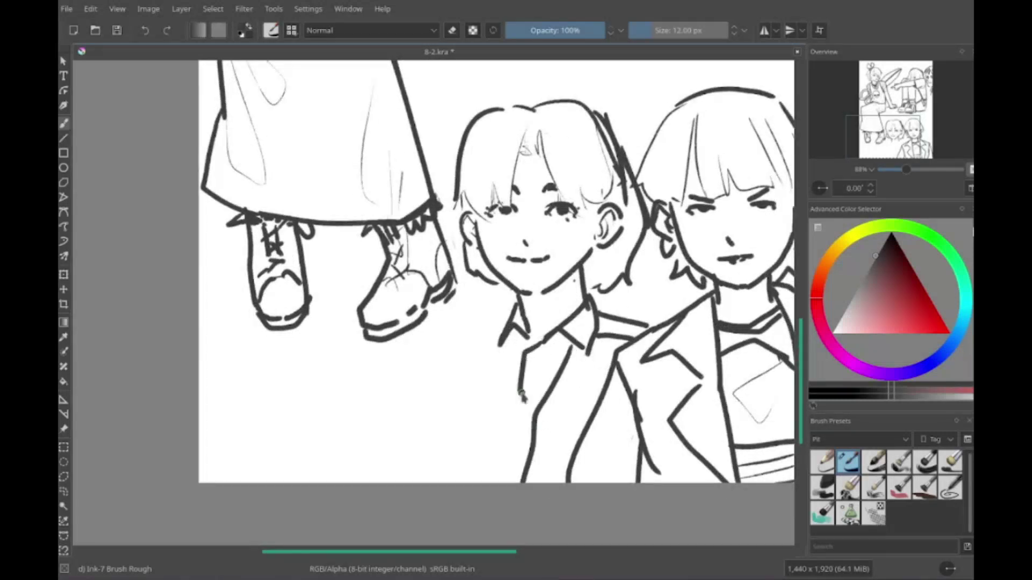
{"action": "left_click_drag", "start_coordinate": [516, 341], "coordinate": [492, 475]}
{"action": "left_click_drag", "start_coordinate": [578, 355], "coordinate": [565, 479]}
Step: Outline the smiling figure's open jacket with its shoulder and sleeve, and mark the first shirt button
{"action": "left_click_drag", "start_coordinate": [457, 328], "coordinate": [426, 384]}
{"action": "left_click_drag", "start_coordinate": [506, 323], "coordinate": [457, 478]}
{"action": "left_click_drag", "start_coordinate": [440, 355], "coordinate": [436, 417]}
{"action": "left_click_drag", "start_coordinate": [513, 349], "coordinate": [525, 363]}
{"action": "left_click_drag", "start_coordinate": [390, 419], "coordinate": [376, 468]}
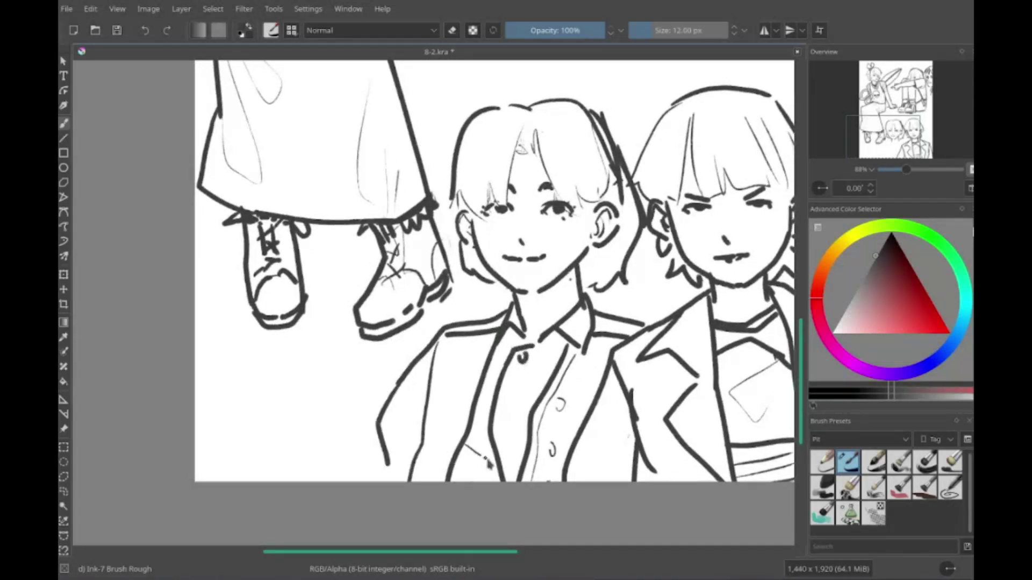
{"action": "left_click_drag", "start_coordinate": [462, 441], "coordinate": [499, 486]}
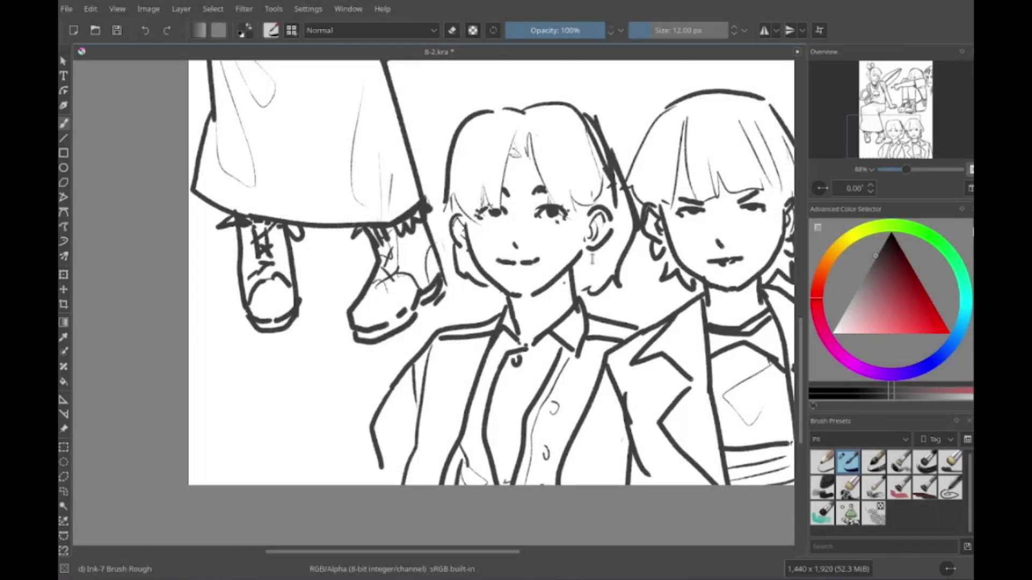
Step: Strengthen the shirt's front edge and buttons, and add a chest pocket and sleeve cuff to the jacket
{"action": "scroll", "coordinate": [555, 414], "scroll_direction": "down", "scroll_amount": 3}
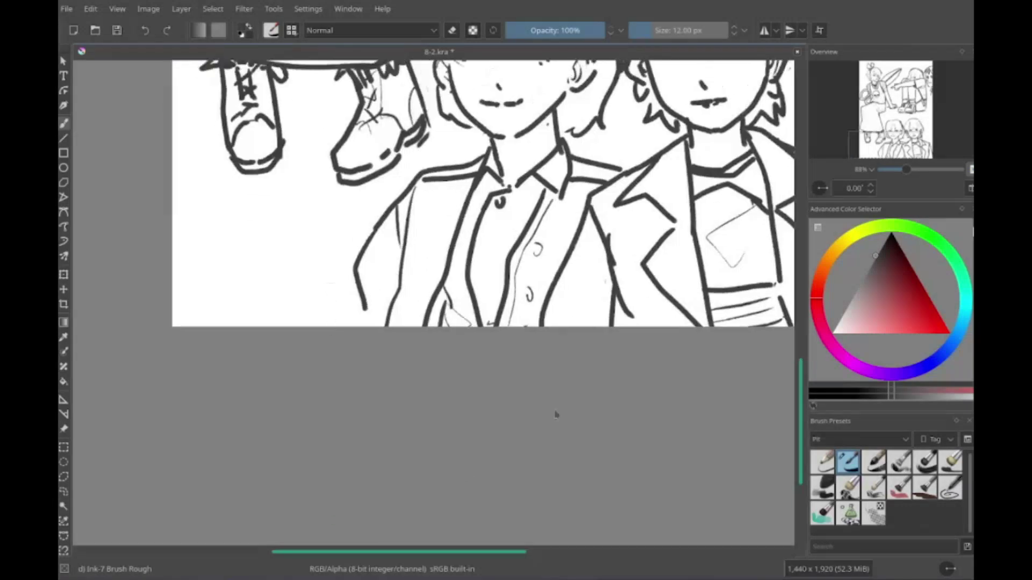
{"action": "scroll", "coordinate": [555, 415], "scroll_direction": "up", "scroll_amount": 3}
{"action": "mouse_move", "coordinate": [541, 337]}
{"action": "left_mouse_down"}
{"action": "mouse_move", "coordinate": [515, 403]}
{"action": "mouse_move", "coordinate": [539, 425]}
{"action": "left_mouse_up"}
{"action": "scroll", "coordinate": [539, 424], "scroll_direction": "up", "scroll_amount": 2}
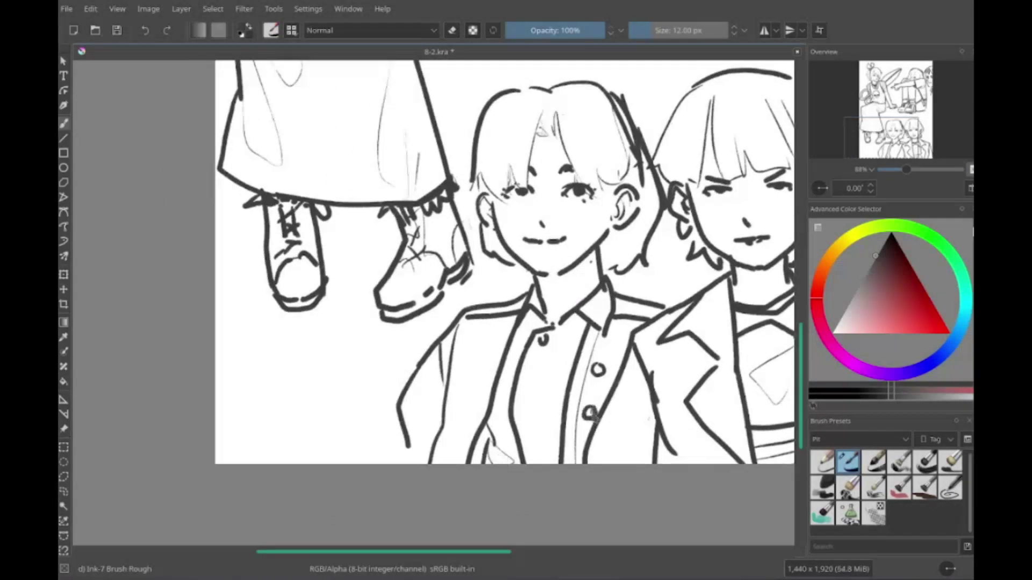
{"action": "left_click_drag", "start_coordinate": [472, 359], "coordinate": [512, 392]}
{"action": "left_click_drag", "start_coordinate": [473, 430], "coordinate": [492, 451]}
{"action": "scroll", "coordinate": [349, 478], "scroll_direction": "down", "scroll_amount": 1}
{"action": "scroll", "coordinate": [349, 478], "scroll_direction": "up", "scroll_amount": 2}
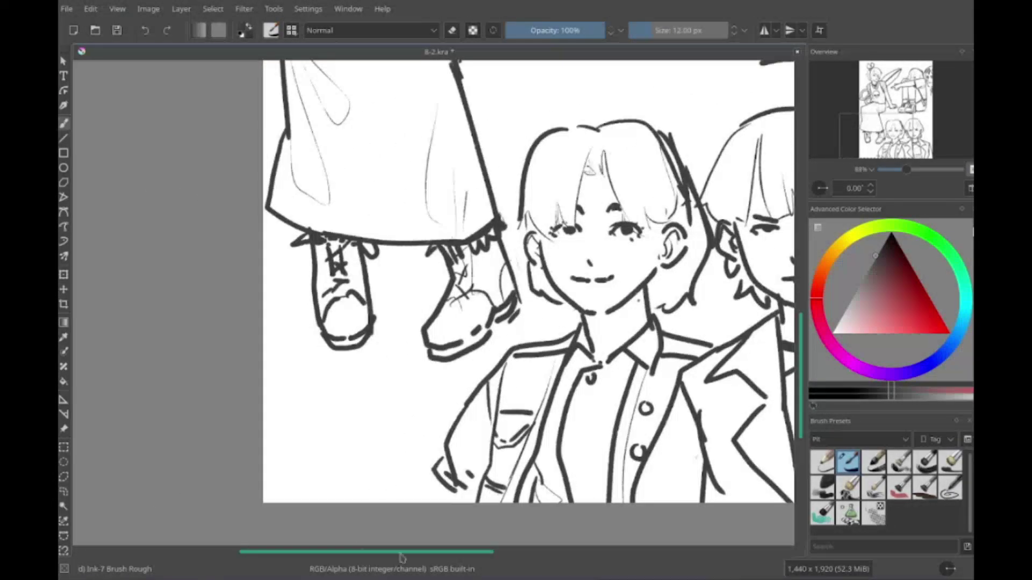
Step: Try to sketch a raised open hand with spread fingers beside the smiling figure's sleeve cuff
{"action": "left_click_drag", "start_coordinate": [419, 334], "coordinate": [430, 398]}
{"action": "left_click_drag", "start_coordinate": [400, 371], "coordinate": [414, 403]}
{"action": "left_click_drag", "start_coordinate": [380, 366], "coordinate": [391, 404]}
{"action": "left_click_drag", "start_coordinate": [383, 408], "coordinate": [353, 440]}
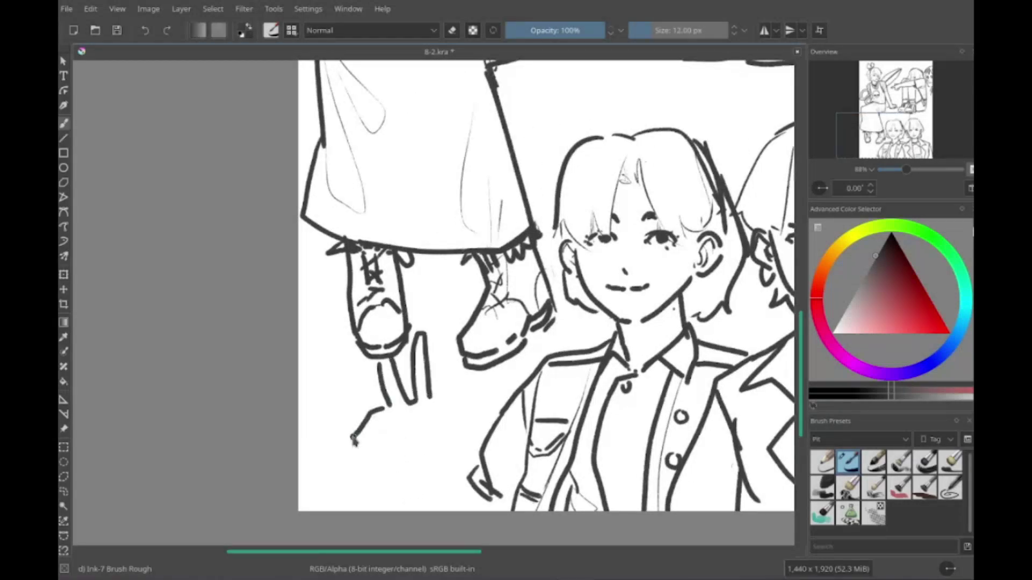
{"action": "key", "text": "ctrl+z"}
{"action": "left_click_drag", "start_coordinate": [382, 404], "coordinate": [376, 467]}
{"action": "scroll", "coordinate": [384, 421], "scroll_direction": "down", "scroll_amount": 1}
{"action": "mouse_move", "coordinate": [473, 383]}
{"action": "left_mouse_down"}
{"action": "mouse_move", "coordinate": [430, 452]}
{"action": "mouse_move", "coordinate": [451, 486]}
{"action": "left_mouse_up"}
{"action": "scroll", "coordinate": [475, 373], "scroll_direction": "down", "scroll_amount": 1}
{"action": "key", "text": "e"}
{"action": "key", "text": "e"}
{"action": "scroll", "coordinate": [475, 373], "scroll_direction": "up", "scroll_amount": 1}
{"action": "left_click_drag", "start_coordinate": [406, 457], "coordinate": [462, 489]}
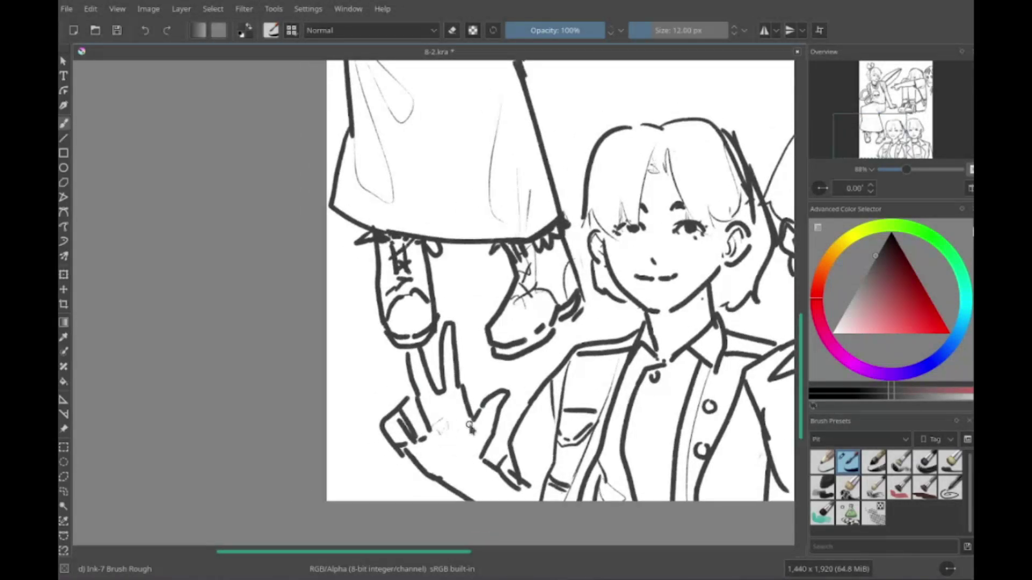
{"action": "scroll", "coordinate": [314, 481], "scroll_direction": "right", "scroll_amount": 2}
{"action": "key", "text": "ctrl+z"}
{"action": "key", "text": "ctrl+z"}
Step: Try a larger rounded shape with short strokes at its base beside the cuff, and undo it
{"action": "mouse_move", "coordinate": [327, 456]}
{"action": "left_mouse_down"}
{"action": "mouse_move", "coordinate": [462, 475]}
{"action": "mouse_move", "coordinate": [344, 468]}
{"action": "left_mouse_up"}
{"action": "left_click_drag", "start_coordinate": [355, 467], "coordinate": [377, 487]}
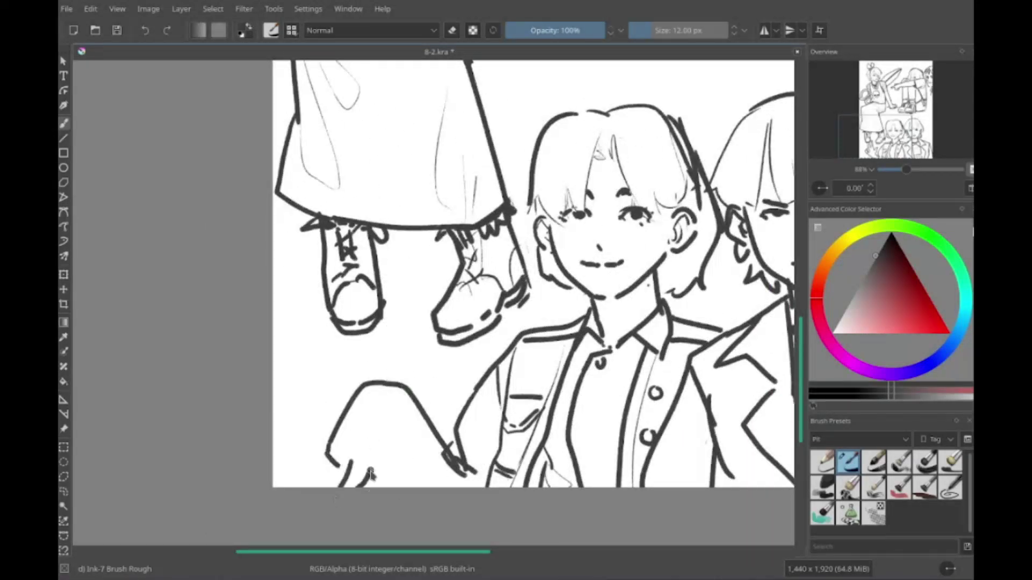
{"action": "left_click_drag", "start_coordinate": [414, 419], "coordinate": [395, 486]}
{"action": "key", "text": "ctrl+z"}
{"action": "key", "text": "ctrl+z"}
{"action": "key", "text": "ctrl+z"}
{"action": "key", "text": "ctrl+z"}
Step: Add the remaining shirt buttons and fill dark shadows beneath the collar, in the sleeve and inside the open jacket
{"action": "scroll", "coordinate": [457, 422], "scroll_direction": "right", "scroll_amount": 3}
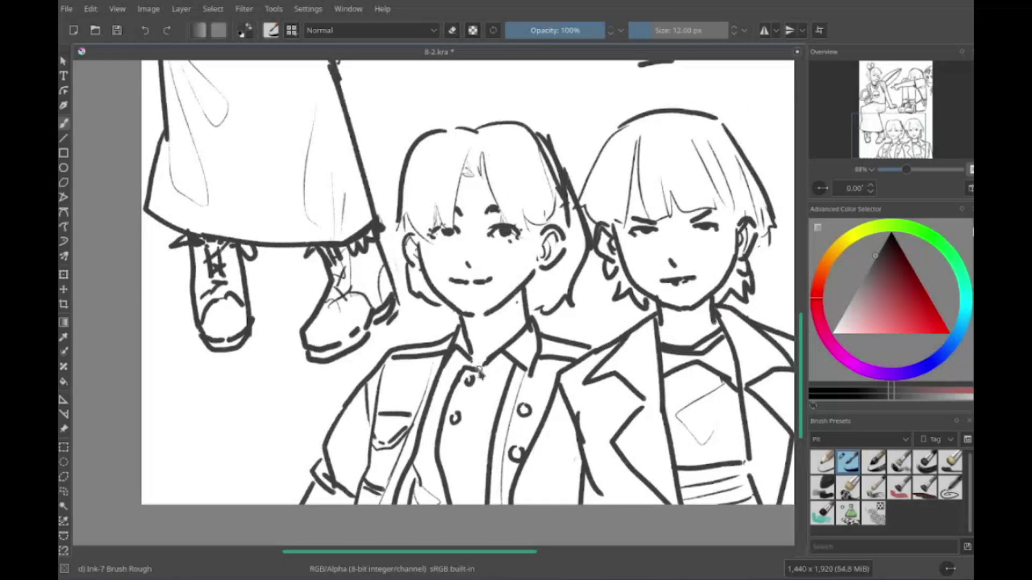
{"action": "scroll", "coordinate": [480, 371], "scroll_direction": "down", "scroll_amount": 3}
{"action": "scroll", "coordinate": [472, 427], "scroll_direction": "right", "scroll_amount": 2}
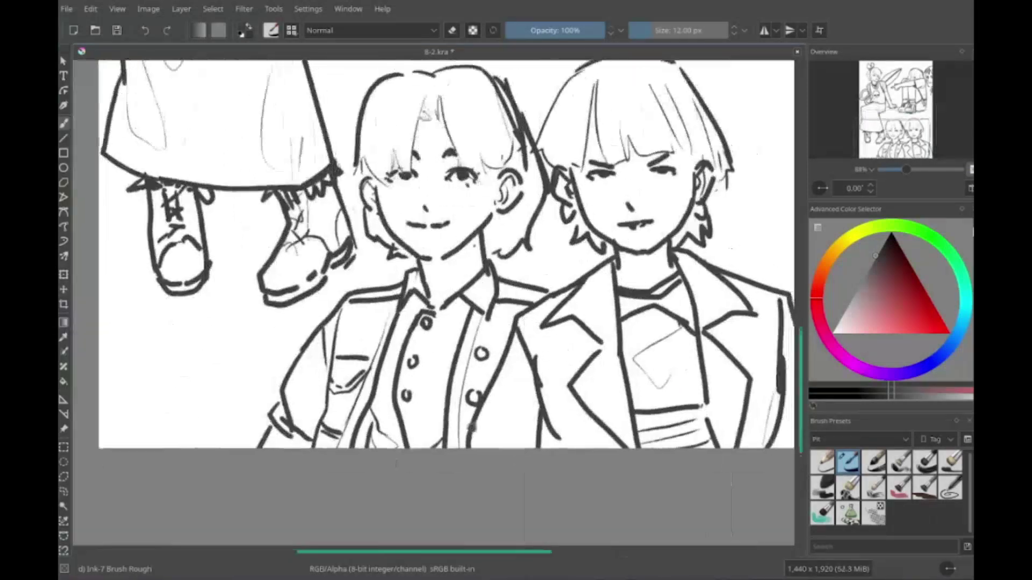
{"action": "scroll", "coordinate": [471, 426], "scroll_direction": "left", "scroll_amount": 2}
{"action": "scroll", "coordinate": [484, 365], "scroll_direction": "up", "scroll_amount": 3}
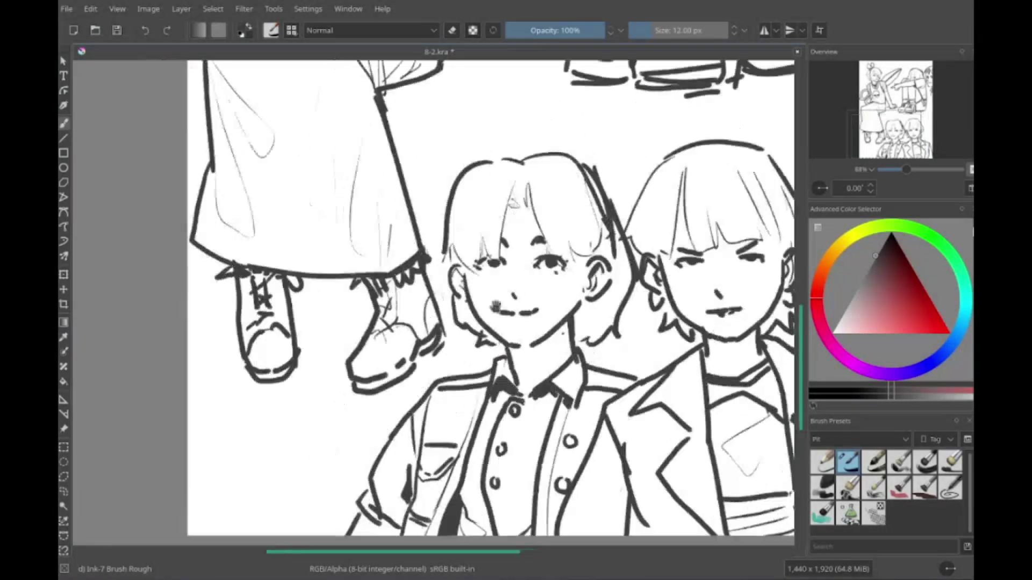
Step: Save the sketch page 8-2.kra
{"action": "scroll", "coordinate": [392, 446], "scroll_direction": "down", "scroll_amount": 3}
{"action": "scroll", "coordinate": [391, 446], "scroll_direction": "right", "scroll_amount": 3}
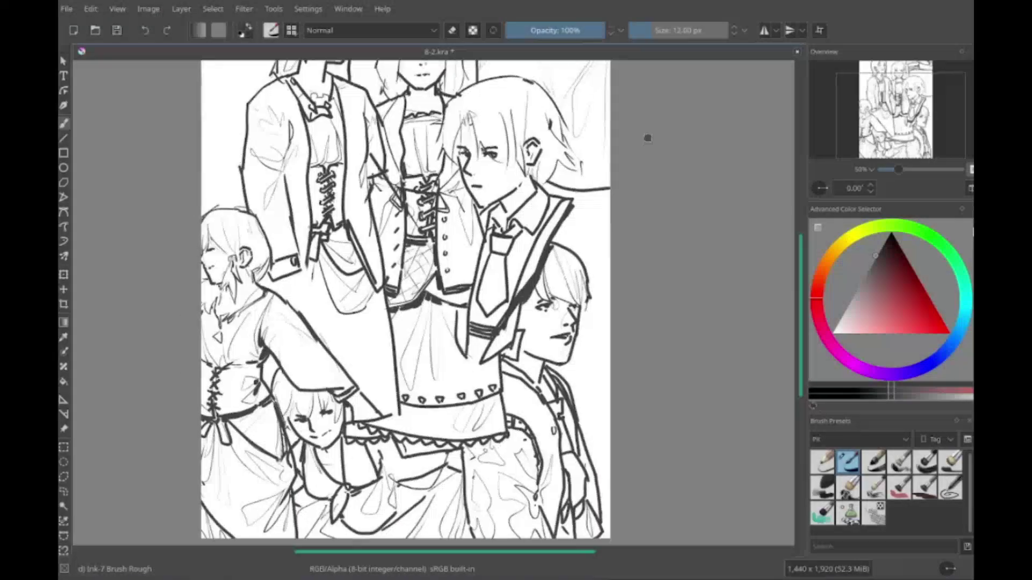
{"action": "left_click_drag", "start_coordinate": [648, 139], "coordinate": [603, 203]}
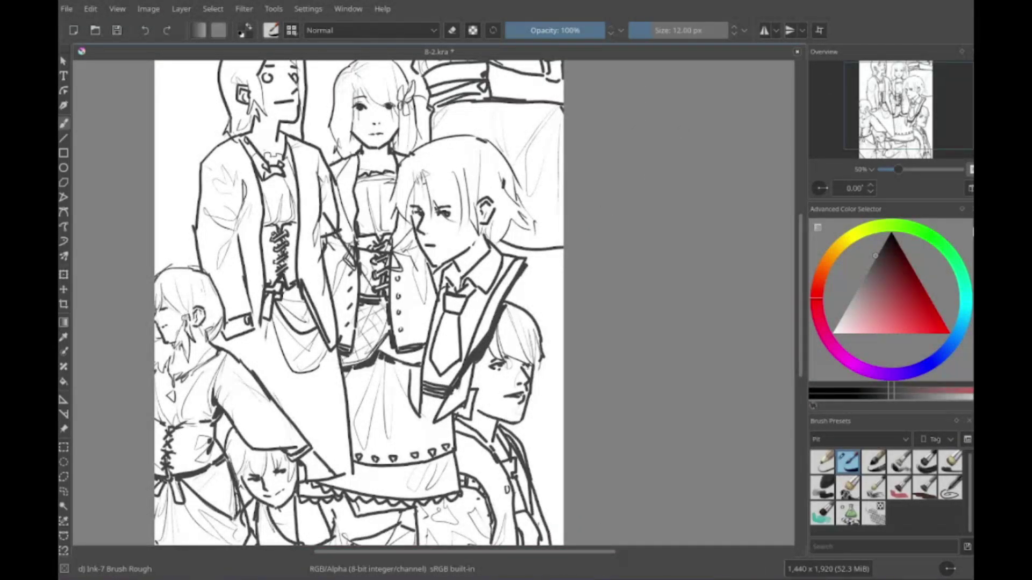
{"action": "key", "text": "ctrl+s"}
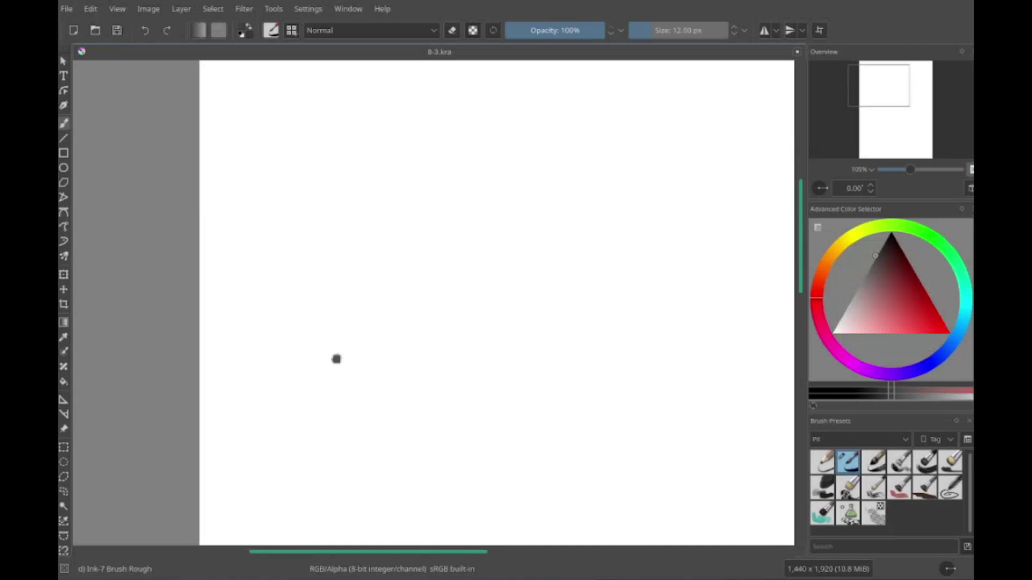
Step: Start a standing figure on the blank page 8-3.kra with wide-set legs, hips and a leaning torso
{"action": "left_click_drag", "start_coordinate": [247, 468], "coordinate": [414, 266]}
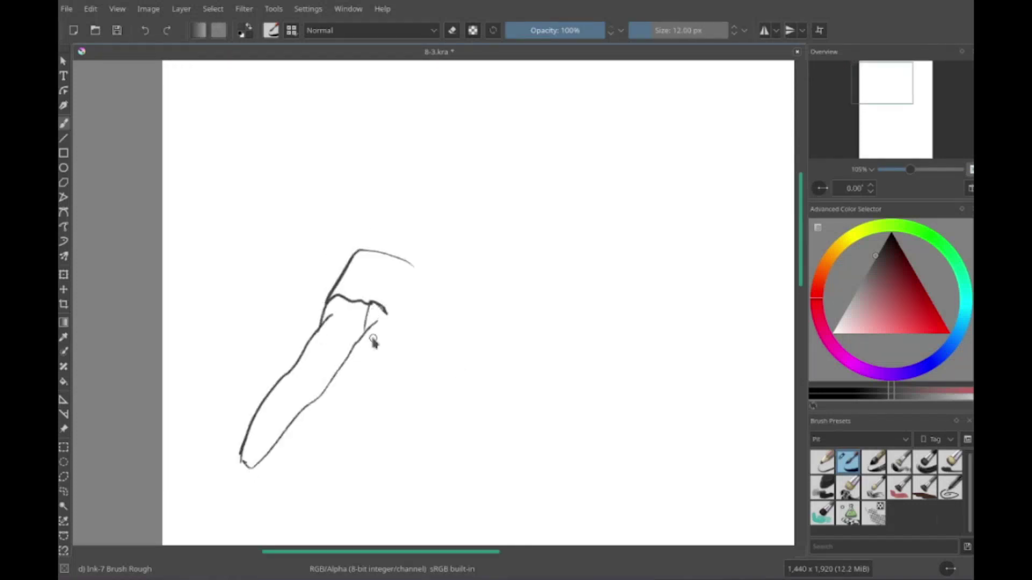
{"action": "left_click_drag", "start_coordinate": [422, 328], "coordinate": [462, 425]}
{"action": "scroll", "coordinate": [408, 323], "scroll_direction": "up", "scroll_amount": 3}
{"action": "left_click_drag", "start_coordinate": [354, 266], "coordinate": [428, 275]}
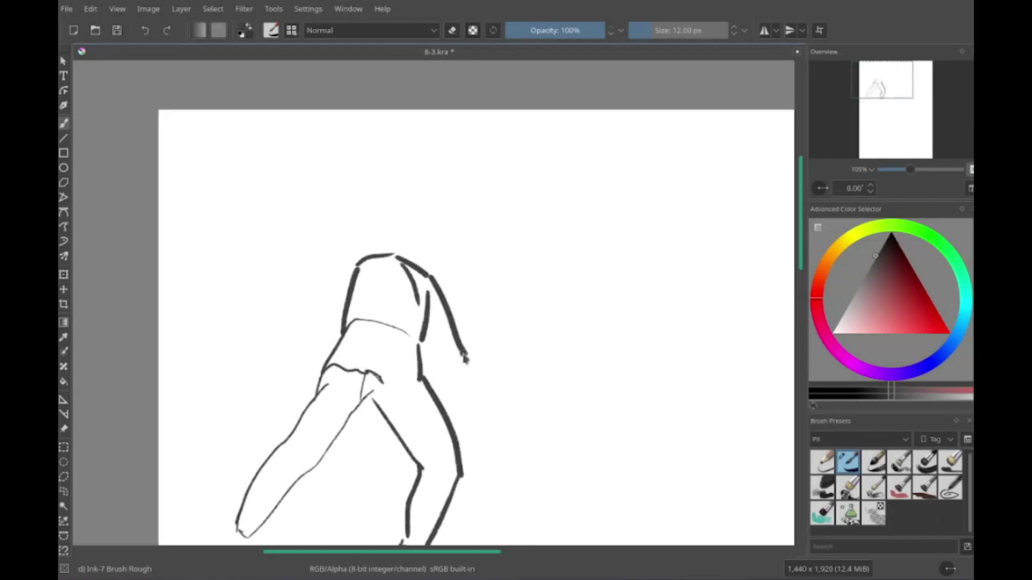
{"action": "left_click_drag", "start_coordinate": [344, 307], "coordinate": [290, 365]}
{"action": "key", "text": "ctrl+z"}
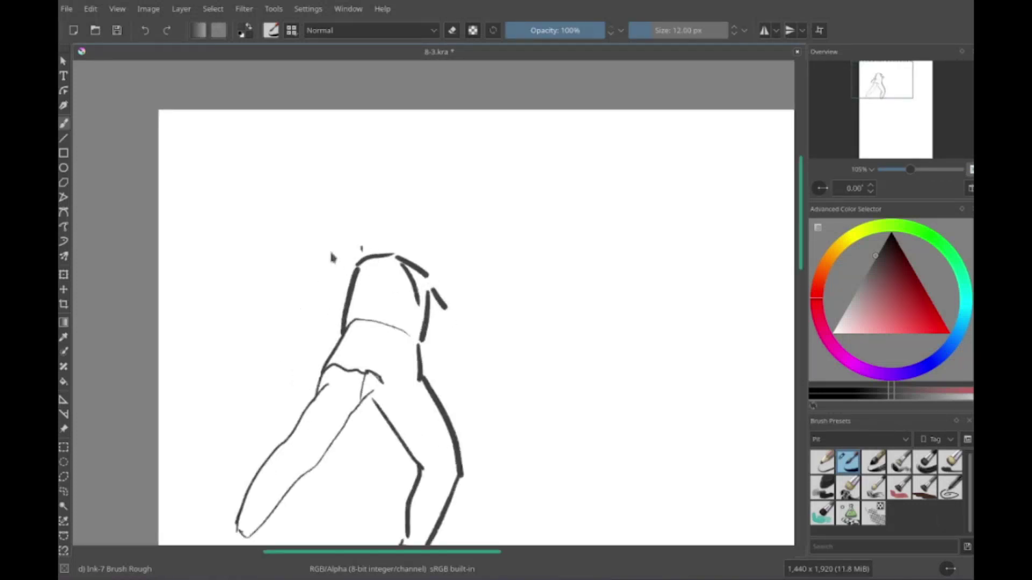
{"action": "key", "text": "ctrl+z"}
Step: Draw the standing figure's raised arm and the other arm bent close to the torso
{"action": "left_click_drag", "start_coordinate": [319, 215], "coordinate": [351, 253]}
{"action": "left_click_drag", "start_coordinate": [313, 141], "coordinate": [344, 253]}
{"action": "mouse_move", "coordinate": [344, 137]}
{"action": "left_mouse_down"}
{"action": "mouse_move", "coordinate": [366, 231]}
{"action": "mouse_move", "coordinate": [438, 293]}
{"action": "left_mouse_up"}
{"action": "mouse_move", "coordinate": [430, 304]}
{"action": "left_mouse_down"}
{"action": "mouse_move", "coordinate": [438, 357]}
{"action": "mouse_move", "coordinate": [450, 213]}
{"action": "left_mouse_up"}
Step: Outline both feet of the standing figure and thicken the inner thigh line
{"action": "left_click_drag", "start_coordinate": [259, 449], "coordinate": [263, 479]}
{"action": "left_click_drag", "start_coordinate": [287, 411], "coordinate": [296, 474]}
{"action": "left_click_drag", "start_coordinate": [447, 415], "coordinate": [430, 477]}
{"action": "scroll", "coordinate": [409, 323], "scroll_direction": "up", "scroll_amount": 3}
{"action": "left_click_drag", "start_coordinate": [423, 374], "coordinate": [372, 430]}
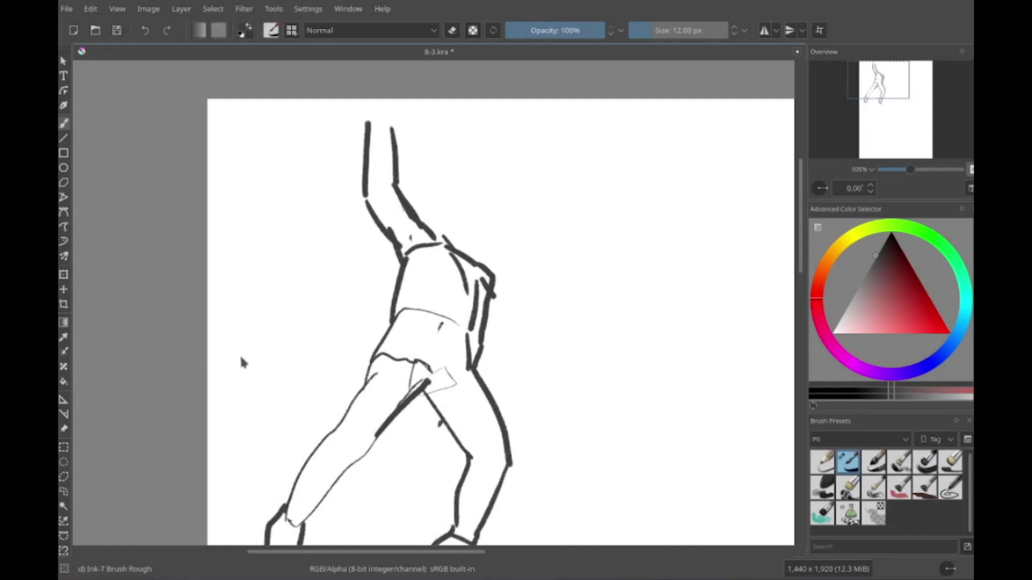
Step: Start a seated figure beside the standing one with a curved back and an outstretched arm
{"action": "scroll", "coordinate": [460, 143], "scroll_direction": "down", "scroll_amount": 3}
{"action": "scroll", "coordinate": [449, 281], "scroll_direction": "right", "scroll_amount": 5}
{"action": "mouse_move", "coordinate": [369, 355]}
{"action": "left_mouse_down"}
{"action": "mouse_move", "coordinate": [417, 293]}
{"action": "mouse_move", "coordinate": [601, 340]}
{"action": "left_mouse_up"}
{"action": "left_click_drag", "start_coordinate": [447, 293], "coordinate": [587, 349]}
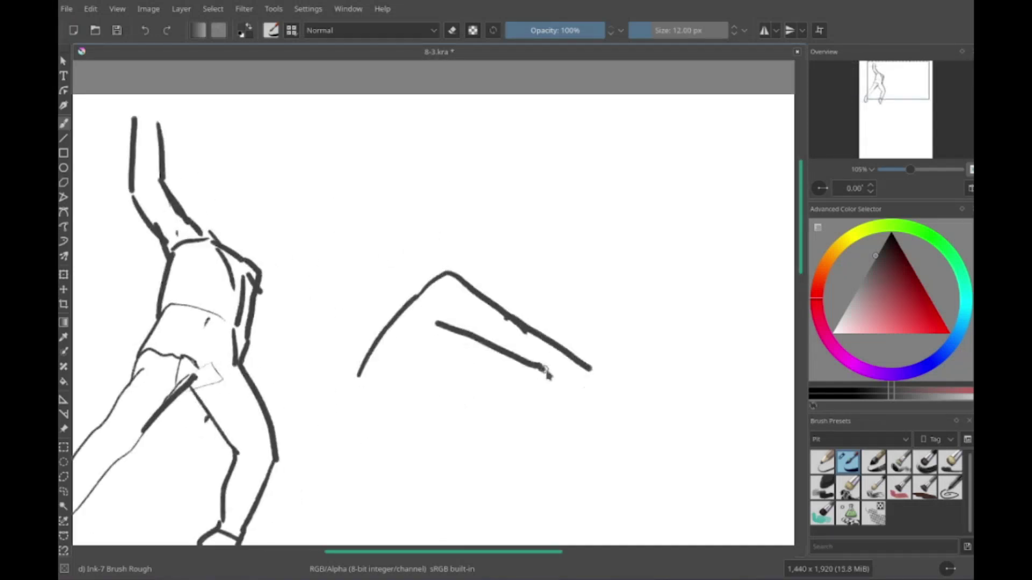
Step: Draw the seated figure's waist, hips and bent legs beneath the outstretched arm
{"action": "left_click_drag", "start_coordinate": [384, 322], "coordinate": [438, 341]}
{"action": "mouse_move", "coordinate": [376, 331]}
{"action": "left_mouse_down"}
{"action": "mouse_move", "coordinate": [384, 367]}
{"action": "mouse_move", "coordinate": [503, 391]}
{"action": "left_mouse_up"}
{"action": "mouse_move", "coordinate": [438, 338]}
{"action": "left_mouse_down"}
{"action": "mouse_move", "coordinate": [518, 339]}
{"action": "mouse_move", "coordinate": [554, 491]}
{"action": "left_mouse_up"}
{"action": "left_click_drag", "start_coordinate": [532, 365], "coordinate": [570, 425]}
{"action": "scroll", "coordinate": [484, 322], "scroll_direction": "up", "scroll_amount": 2}
Step: Outline simple rounded heads on the standing and seated figures
{"action": "left_click_drag", "start_coordinate": [189, 216], "coordinate": [243, 243]}
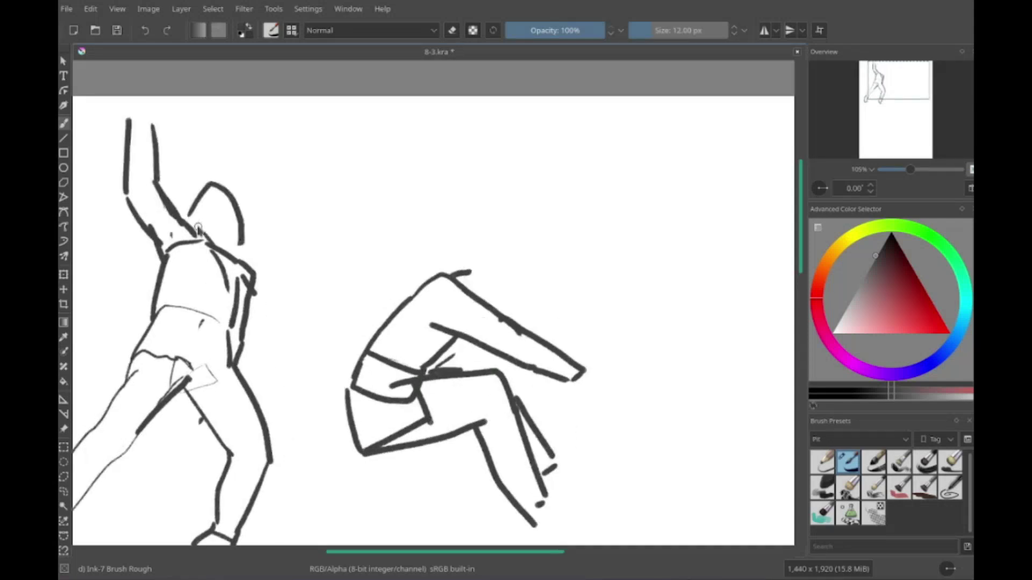
{"action": "left_click_drag", "start_coordinate": [462, 269], "coordinate": [516, 309]}
{"action": "scroll", "coordinate": [430, 323], "scroll_direction": "down", "scroll_amount": 1}
Step: Draw the seated figure's hand with pointed fingers at the end of the outstretched arm
{"action": "left_click_drag", "start_coordinate": [564, 357], "coordinate": [617, 376]}
{"action": "scroll", "coordinate": [430, 323], "scroll_direction": "up", "scroll_amount": 2}
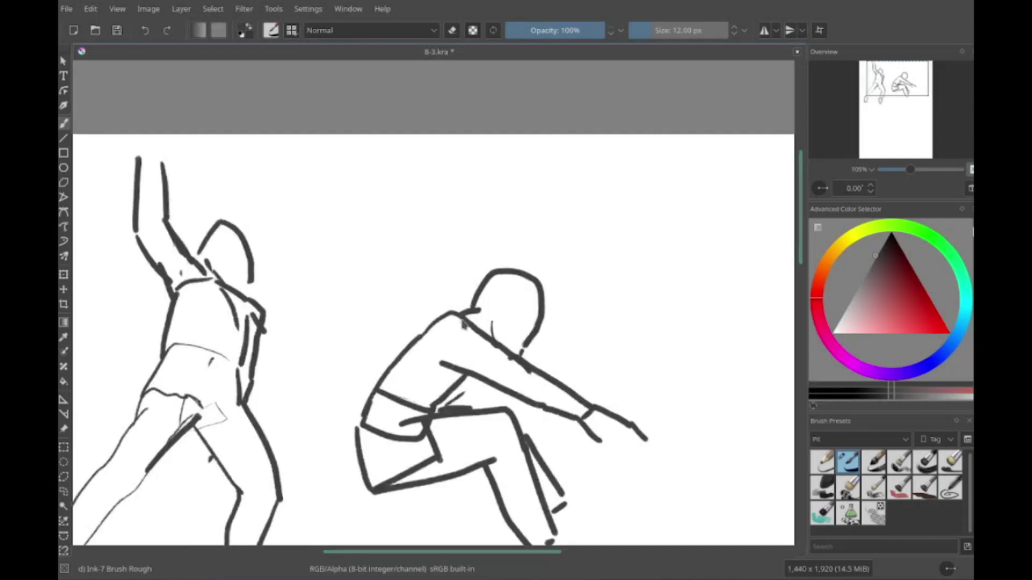
{"action": "scroll", "coordinate": [607, 360], "scroll_direction": "down", "scroll_amount": 3}
{"action": "left_click_drag", "start_coordinate": [559, 344], "coordinate": [602, 376]}
{"action": "scroll", "coordinate": [591, 365], "scroll_direction": "left", "scroll_amount": 3}
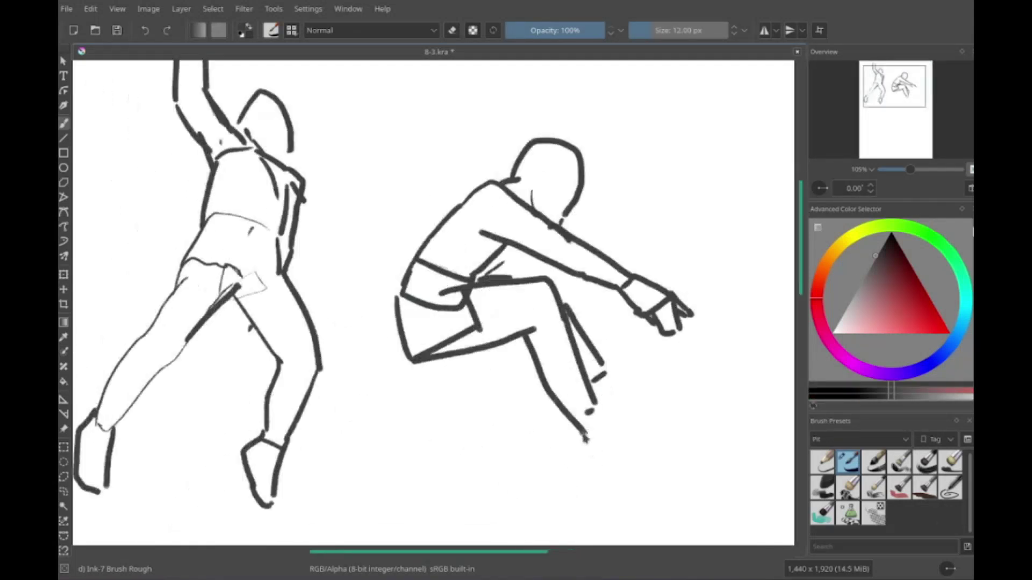
Step: Draw both feet of the seated figure, redoing the first foot strokes
{"action": "left_click_drag", "start_coordinate": [579, 430], "coordinate": [634, 446]}
{"action": "left_click_drag", "start_coordinate": [593, 411], "coordinate": [645, 430]}
{"action": "scroll", "coordinate": [618, 419], "scroll_direction": "right", "scroll_amount": 1}
{"action": "key", "text": "ctrl+z"}
{"action": "left_click_drag", "start_coordinate": [583, 382], "coordinate": [629, 389]}
{"action": "left_click_drag", "start_coordinate": [578, 413], "coordinate": [640, 421]}
{"action": "scroll", "coordinate": [445, 417], "scroll_direction": "left", "scroll_amount": 2}
Step: Sketch a reclining figure's raised knees, thighs and hips beyond the seated figure's hand
{"action": "scroll", "coordinate": [444, 418], "scroll_direction": "right", "scroll_amount": 4}
{"action": "left_click_drag", "start_coordinate": [473, 344], "coordinate": [567, 322]}
{"action": "mouse_move", "coordinate": [513, 360]}
{"action": "left_mouse_down"}
{"action": "mouse_move", "coordinate": [619, 336]}
{"action": "mouse_move", "coordinate": [634, 438]}
{"action": "left_mouse_up"}
{"action": "left_click_drag", "start_coordinate": [624, 366], "coordinate": [640, 414]}
{"action": "left_click_drag", "start_coordinate": [472, 389], "coordinate": [484, 416]}
{"action": "mouse_move", "coordinate": [478, 334]}
{"action": "left_mouse_down"}
{"action": "mouse_move", "coordinate": [513, 371]}
{"action": "mouse_move", "coordinate": [463, 390]}
{"action": "left_mouse_up"}
{"action": "scroll", "coordinate": [473, 376], "scroll_direction": "right", "scroll_amount": 2}
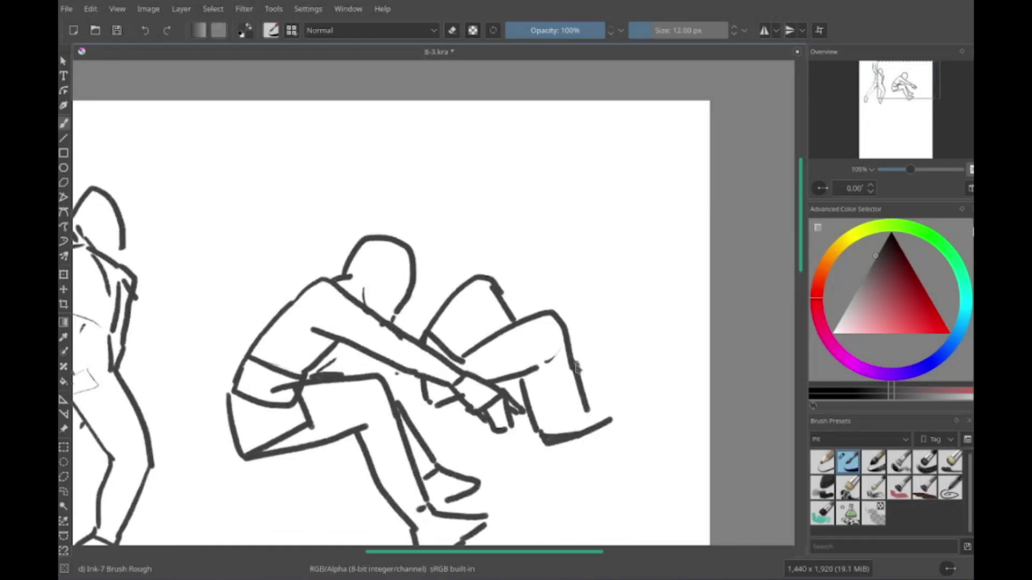
{"action": "left_click_drag", "start_coordinate": [571, 352], "coordinate": [621, 403]}
{"action": "left_click_drag", "start_coordinate": [573, 344], "coordinate": [591, 340]}
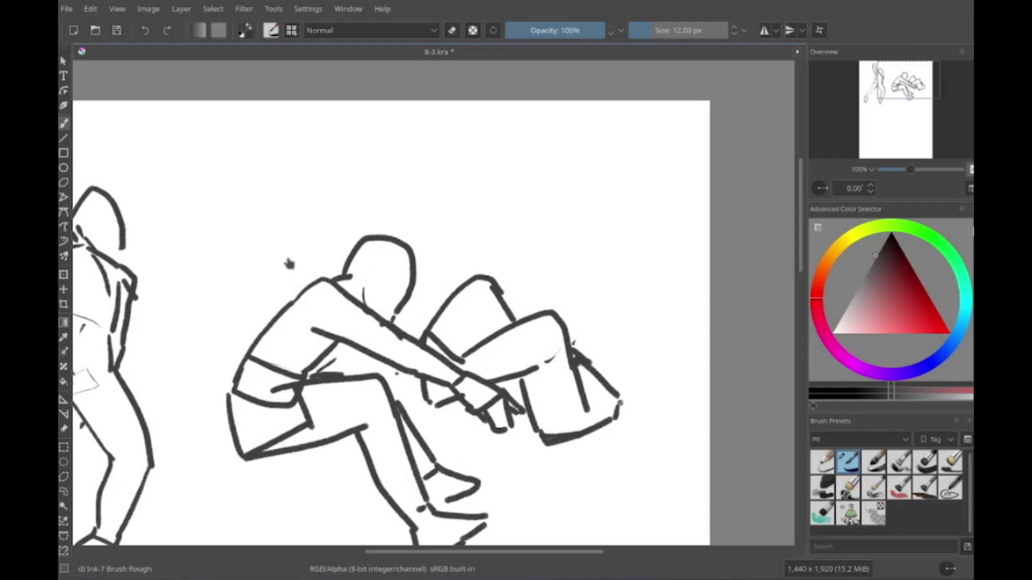
Step: Extend the reclining figure with a torso, head and arm reaching the page edge
{"action": "scroll", "coordinate": [559, 359], "scroll_direction": "right", "scroll_amount": 3}
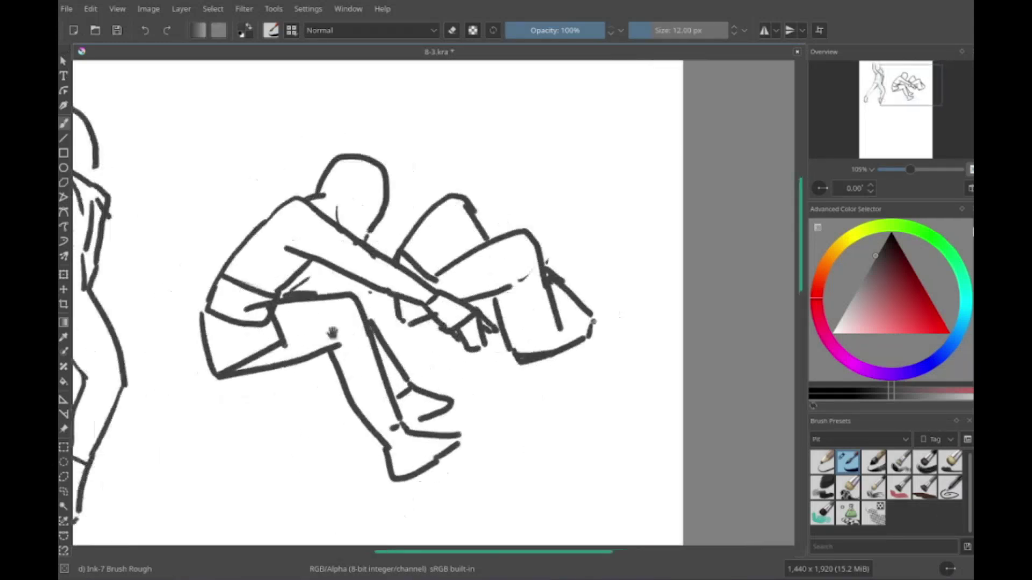
{"action": "left_click_drag", "start_coordinate": [476, 354], "coordinate": [519, 298]}
{"action": "scroll", "coordinate": [491, 285], "scroll_direction": "left", "scroll_amount": 1}
{"action": "left_click_drag", "start_coordinate": [535, 354], "coordinate": [584, 283]}
{"action": "mouse_move", "coordinate": [457, 322]}
{"action": "left_mouse_down"}
{"action": "mouse_move", "coordinate": [508, 271]}
{"action": "mouse_move", "coordinate": [583, 225]}
{"action": "left_mouse_up"}
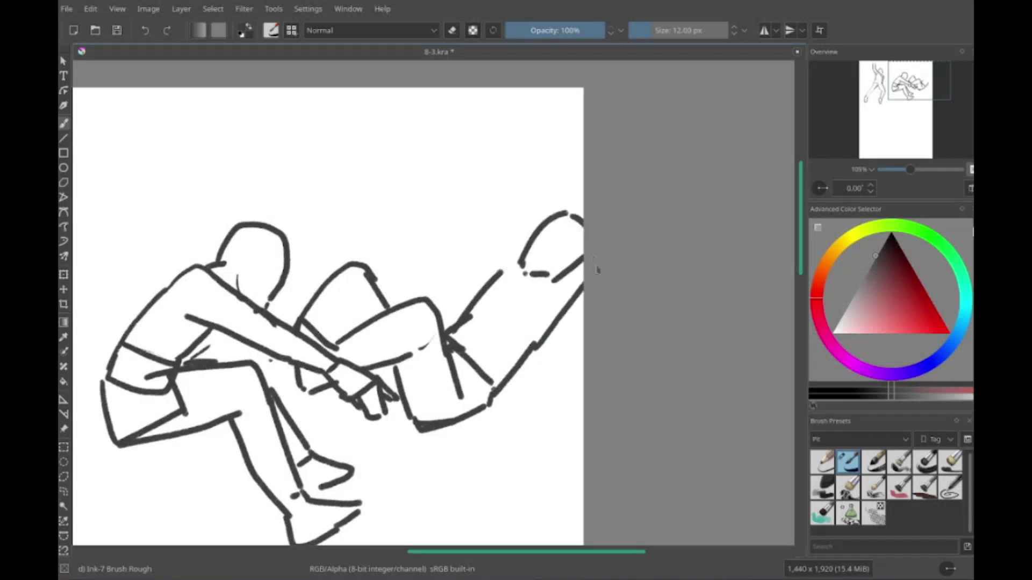
{"action": "left_click_drag", "start_coordinate": [499, 272], "coordinate": [557, 158]}
Step: Look over the standing, seated and reclining figures and the blank area beneath them
{"action": "scroll", "coordinate": [484, 279], "scroll_direction": "down", "scroll_amount": 2}
{"action": "scroll", "coordinate": [457, 282], "scroll_direction": "left", "scroll_amount": 5}
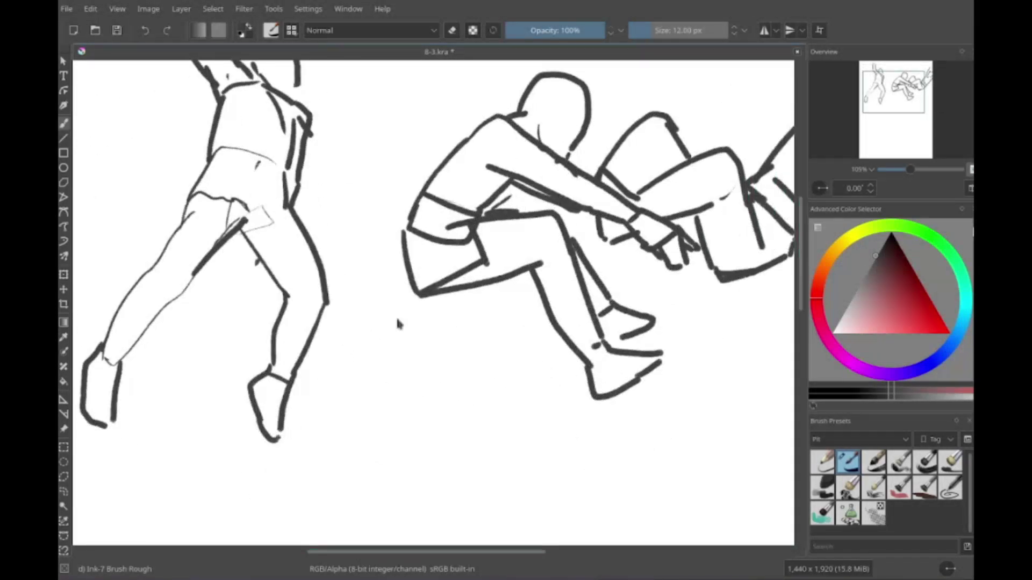
{"action": "scroll", "coordinate": [400, 301], "scroll_direction": "up", "scroll_amount": 1}
{"action": "scroll", "coordinate": [404, 276], "scroll_direction": "left", "scroll_amount": 5}
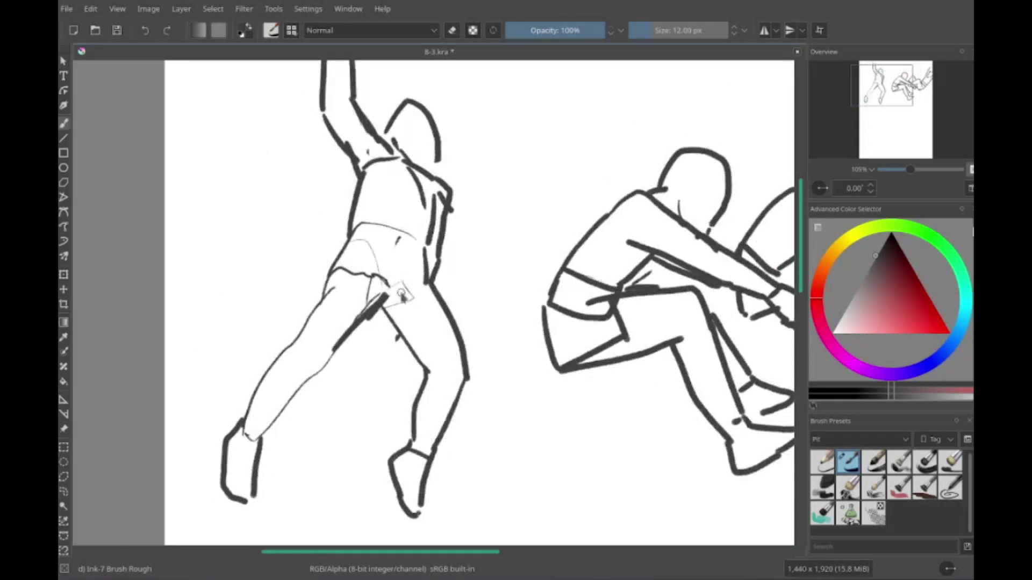
{"action": "scroll", "coordinate": [376, 323], "scroll_direction": "right", "scroll_amount": 5}
{"action": "scroll", "coordinate": [349, 369], "scroll_direction": "down", "scroll_amount": 2}
{"action": "scroll", "coordinate": [387, 371], "scroll_direction": "up", "scroll_amount": 3}
{"action": "scroll", "coordinate": [417, 374], "scroll_direction": "down", "scroll_amount": 3}
{"action": "scroll", "coordinate": [376, 349], "scroll_direction": "right", "scroll_amount": 4}
{"action": "scroll", "coordinate": [364, 339], "scroll_direction": "down", "scroll_amount": 1}
{"action": "scroll", "coordinate": [364, 338], "scroll_direction": "left", "scroll_amount": 3}
Step: Start a lying figure beneath the seated one with a rounded head resting by a bent arm
{"action": "mouse_move", "coordinate": [344, 293]}
{"action": "left_mouse_down"}
{"action": "mouse_move", "coordinate": [414, 380]}
{"action": "mouse_move", "coordinate": [402, 366]}
{"action": "mouse_move", "coordinate": [484, 395]}
{"action": "left_mouse_up"}
{"action": "key", "text": "ctrl+z"}
{"action": "scroll", "coordinate": [467, 387], "scroll_direction": "left", "scroll_amount": 2}
{"action": "left_click_drag", "start_coordinate": [365, 371], "coordinate": [443, 344]}
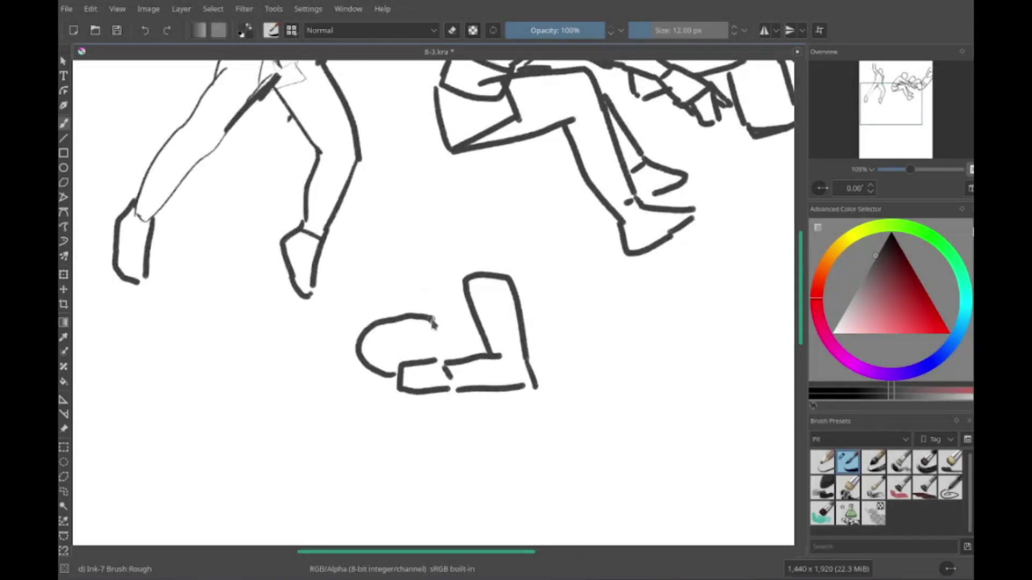
{"action": "left_click_drag", "start_coordinate": [467, 282], "coordinate": [457, 357]}
{"action": "left_click_drag", "start_coordinate": [513, 285], "coordinate": [553, 307]}
{"action": "left_click_drag", "start_coordinate": [344, 363], "coordinate": [387, 391]}
Step: Draw the lying figure's shoulder, back, hip line and the underside of the torso
{"action": "left_click_drag", "start_coordinate": [524, 288], "coordinate": [599, 312]}
{"action": "left_click_drag", "start_coordinate": [532, 383], "coordinate": [558, 391]}
{"action": "left_click_drag", "start_coordinate": [583, 302], "coordinate": [689, 276]}
{"action": "left_click_drag", "start_coordinate": [690, 278], "coordinate": [692, 334]}
{"action": "left_click_drag", "start_coordinate": [539, 388], "coordinate": [649, 384]}
Step: Draw the lying figure's bent legs stretching to the page edge
{"action": "scroll", "coordinate": [538, 350], "scroll_direction": "right", "scroll_amount": 5}
{"action": "left_click_drag", "start_coordinate": [531, 264], "coordinate": [726, 323]}
{"action": "left_click_drag", "start_coordinate": [539, 331], "coordinate": [753, 371]}
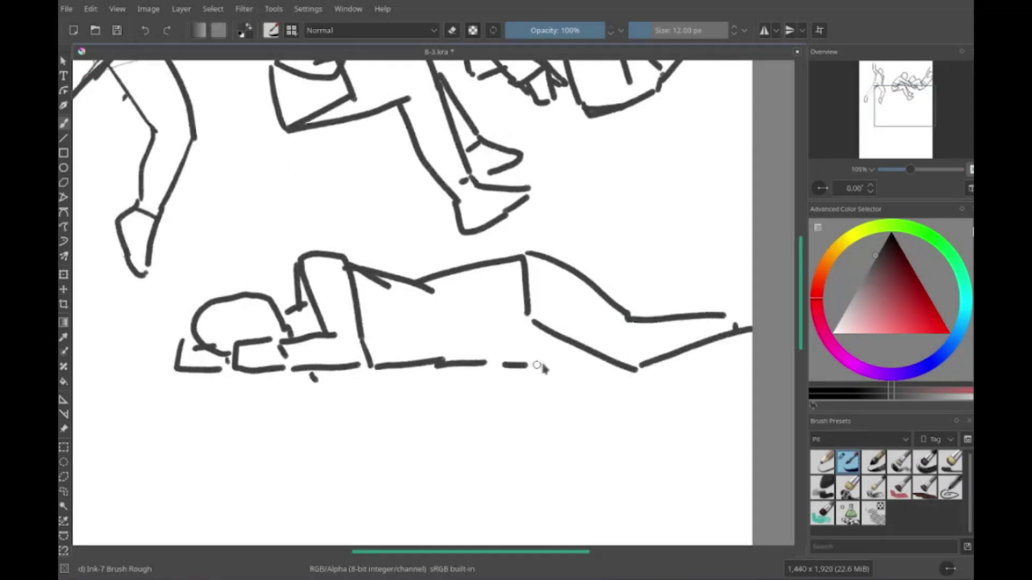
{"action": "scroll", "coordinate": [393, 391], "scroll_direction": "left", "scroll_amount": 5}
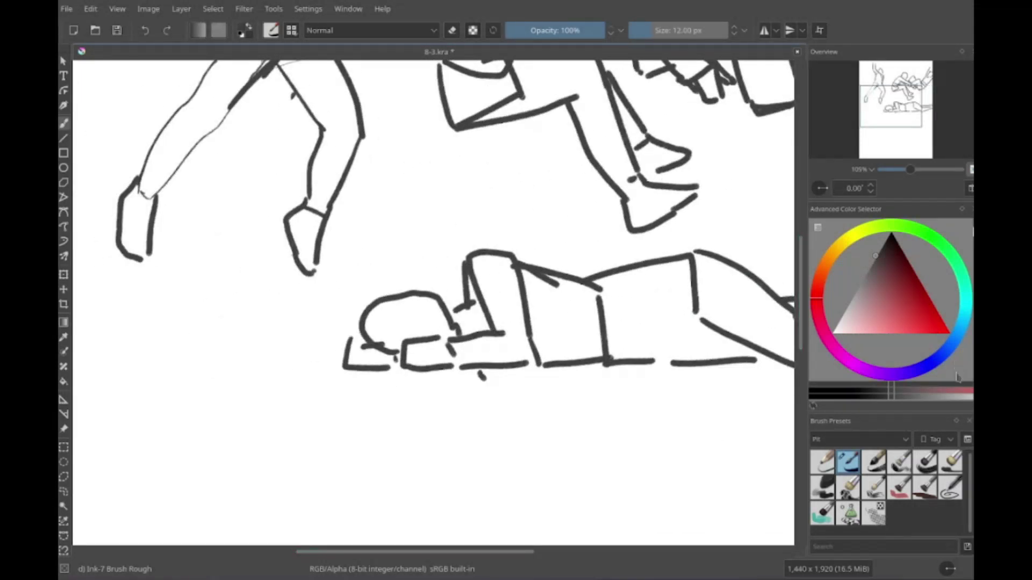
Step: Add a contour line across the lying figure's torso and the forearm strokes tucked beneath its head
{"action": "scroll", "coordinate": [393, 385], "scroll_direction": "right", "scroll_amount": 5}
{"action": "left_click_drag", "start_coordinate": [505, 277], "coordinate": [508, 355]}
{"action": "scroll", "coordinate": [506, 355], "scroll_direction": "left", "scroll_amount": 3}
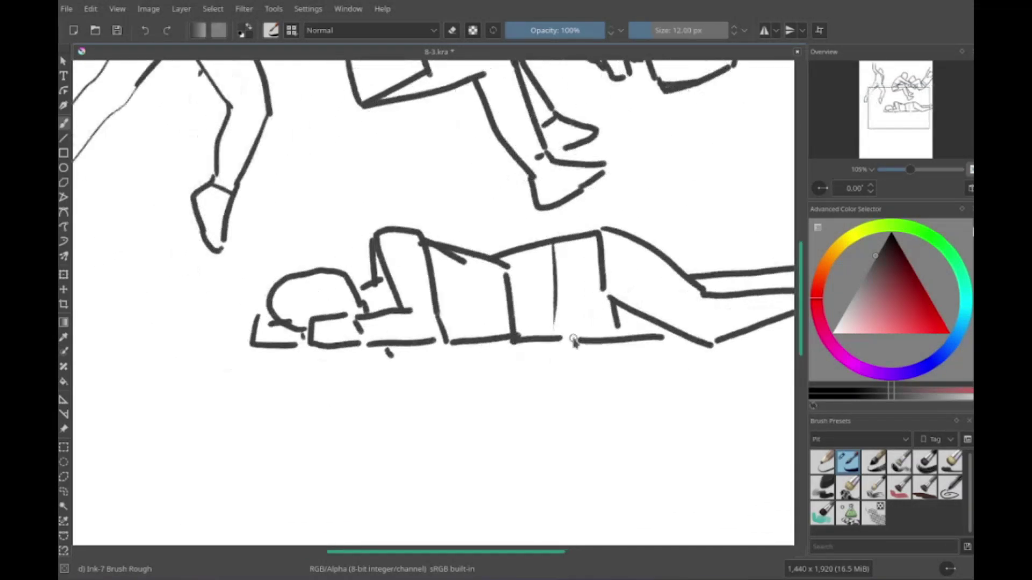
{"action": "scroll", "coordinate": [484, 387], "scroll_direction": "left", "scroll_amount": 4}
{"action": "left_click_drag", "start_coordinate": [465, 388], "coordinate": [521, 411]}
Step: Start a new high-kicking figure below the standing one with two long lines for its raised leg
{"action": "scroll", "coordinate": [520, 411], "scroll_direction": "right", "scroll_amount": 2}
{"action": "scroll", "coordinate": [357, 473], "scroll_direction": "up", "scroll_amount": 5}
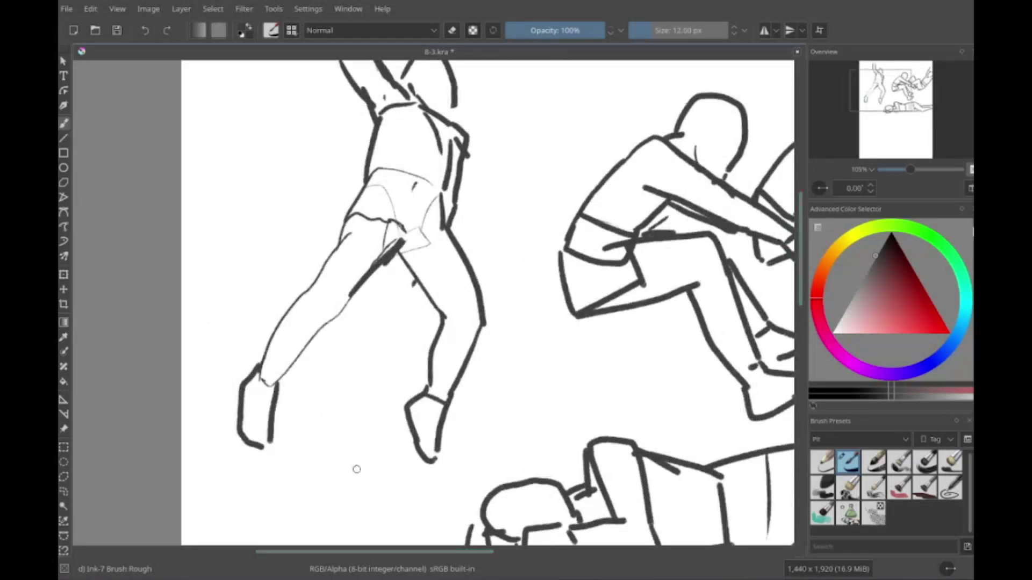
{"action": "scroll", "coordinate": [356, 469], "scroll_direction": "down", "scroll_amount": 5}
{"action": "left_click_drag", "start_coordinate": [304, 418], "coordinate": [323, 279]}
{"action": "scroll", "coordinate": [323, 322], "scroll_direction": "down", "scroll_amount": 3}
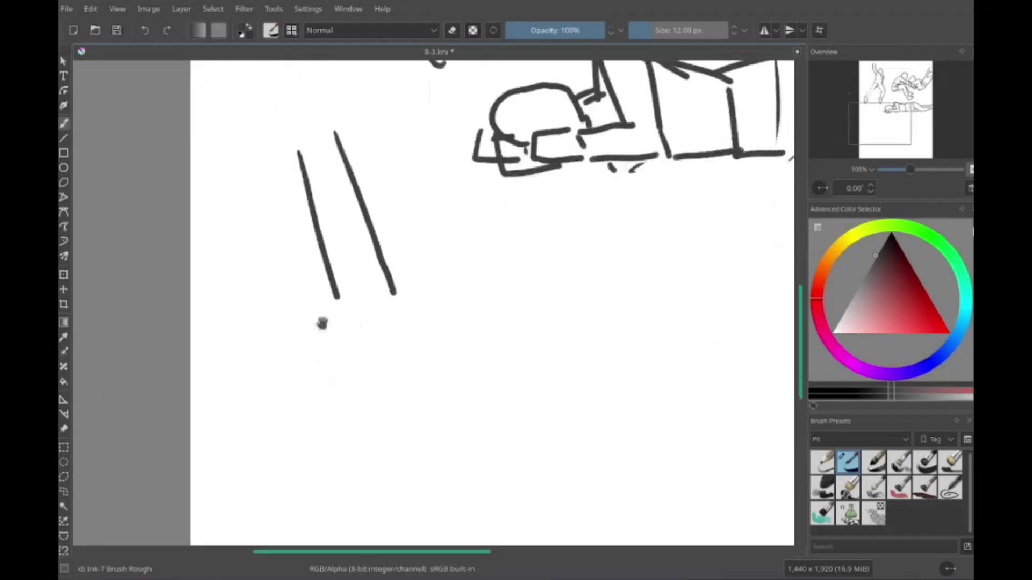
{"action": "scroll", "coordinate": [322, 323], "scroll_direction": "up", "scroll_amount": 3}
{"action": "left_click_drag", "start_coordinate": [341, 219], "coordinate": [361, 300]}
Step: Draw the kicking figure's hip, long supporting leg and the light outline of its shorts
{"action": "scroll", "coordinate": [344, 322], "scroll_direction": "down", "scroll_amount": 2}
{"action": "left_click_drag", "start_coordinate": [290, 129], "coordinate": [350, 486]}
{"action": "left_click_drag", "start_coordinate": [379, 277], "coordinate": [425, 500]}
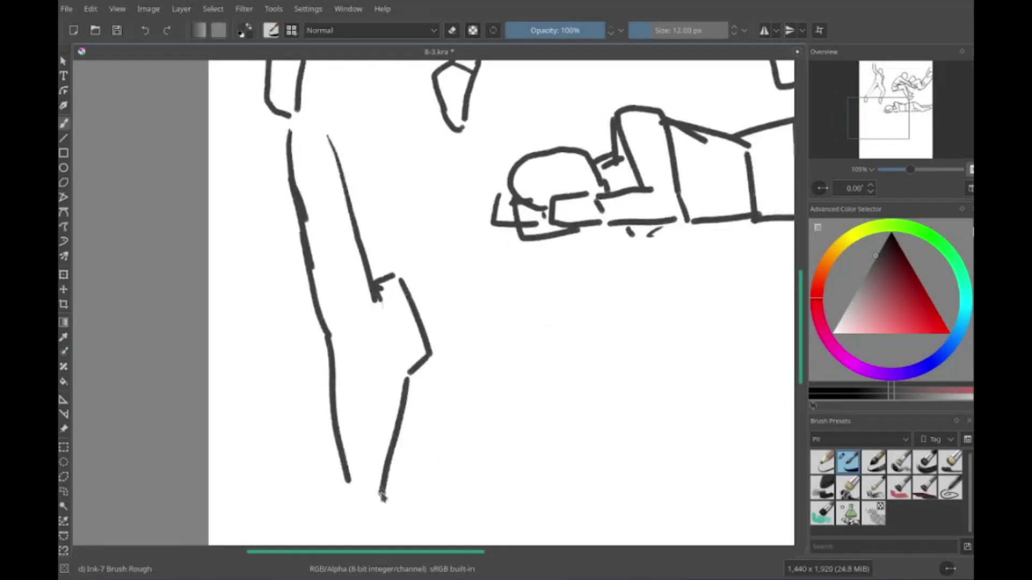
{"action": "scroll", "coordinate": [409, 322], "scroll_direction": "left", "scroll_amount": 2}
{"action": "scroll", "coordinate": [430, 322], "scroll_direction": "down", "scroll_amount": 3}
{"action": "scroll", "coordinate": [484, 353], "scroll_direction": "up", "scroll_amount": 3}
Step: Draw the kicking figure's sideways-leaning torso and shoulders, with the far hand showing behind the raised leg
{"action": "left_click_drag", "start_coordinate": [500, 371], "coordinate": [465, 411]}
{"action": "left_click_drag", "start_coordinate": [440, 310], "coordinate": [500, 239]}
{"action": "key", "text": "ctrl+z"}
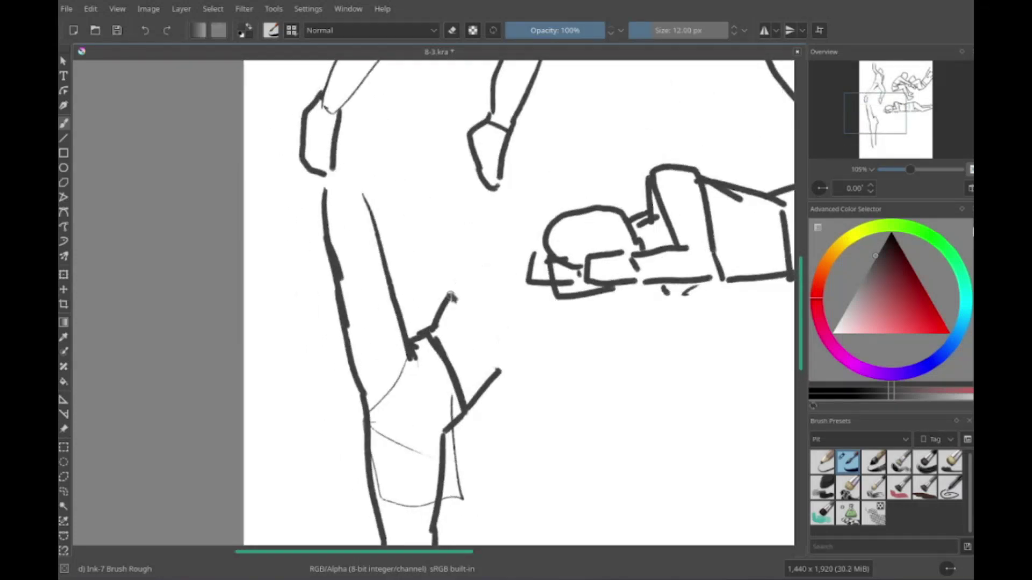
{"action": "left_click_drag", "start_coordinate": [525, 316], "coordinate": [465, 409]}
{"action": "left_click_drag", "start_coordinate": [457, 269], "coordinate": [527, 279]}
{"action": "scroll", "coordinate": [484, 301], "scroll_direction": "down", "scroll_amount": 1}
{"action": "left_click_drag", "start_coordinate": [409, 285], "coordinate": [446, 252]}
{"action": "left_click_drag", "start_coordinate": [323, 327], "coordinate": [328, 350]}
{"action": "scroll", "coordinate": [376, 323], "scroll_direction": "right", "scroll_amount": 2}
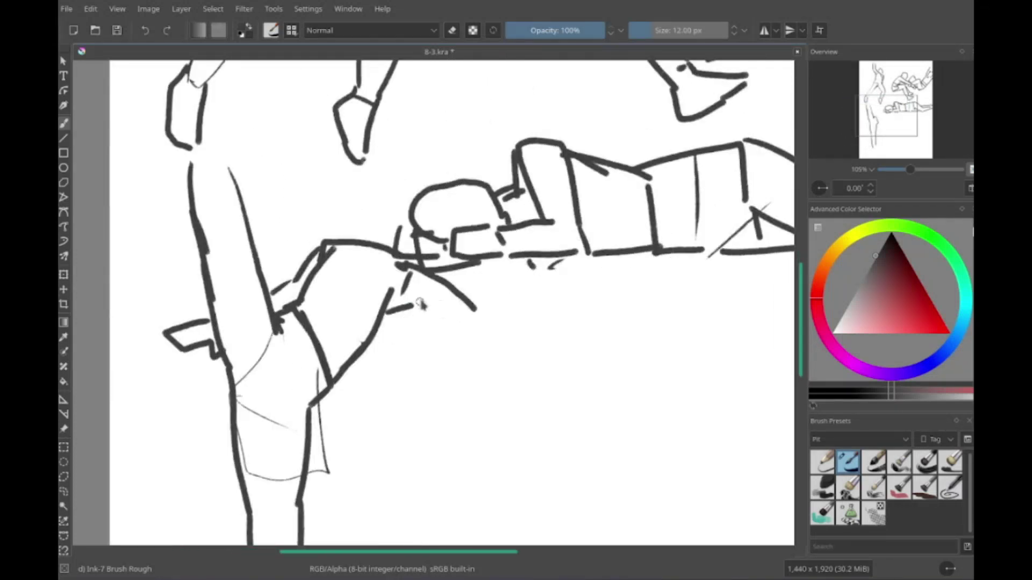
Step: Draw the kicking figure's outstretched arm and hand, its oval head and the foot of the raised leg
{"action": "left_click_drag", "start_coordinate": [398, 298], "coordinate": [516, 349]}
{"action": "left_click_drag", "start_coordinate": [522, 336], "coordinate": [554, 370]}
{"action": "scroll", "coordinate": [500, 323], "scroll_direction": "up", "scroll_amount": 3}
{"action": "scroll", "coordinate": [500, 323], "scroll_direction": "left", "scroll_amount": 3}
{"action": "scroll", "coordinate": [500, 318], "scroll_direction": "right", "scroll_amount": 1}
{"action": "left_click_drag", "start_coordinate": [519, 236], "coordinate": [473, 293]}
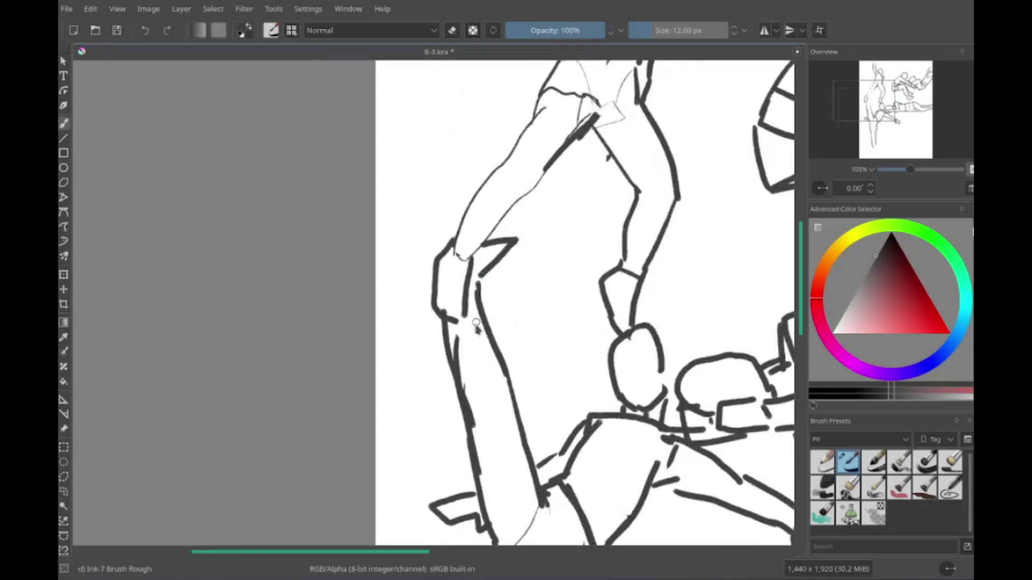
Step: Draw a pair of bent lower legs with feet hanging beneath the lying figure's hips
{"action": "scroll", "coordinate": [483, 322], "scroll_direction": "right", "scroll_amount": 5}
{"action": "scroll", "coordinate": [483, 322], "scroll_direction": "down", "scroll_amount": 3}
{"action": "left_click_drag", "start_coordinate": [530, 312], "coordinate": [583, 390]}
{"action": "scroll", "coordinate": [537, 322], "scroll_direction": "up", "scroll_amount": 1}
{"action": "scroll", "coordinate": [537, 322], "scroll_direction": "right", "scroll_amount": 1}
{"action": "left_click_drag", "start_coordinate": [556, 261], "coordinate": [535, 390]}
{"action": "key", "text": "ctrl+z"}
{"action": "key", "text": "ctrl+z"}
{"action": "left_click_drag", "start_coordinate": [580, 363], "coordinate": [556, 392]}
{"action": "scroll", "coordinate": [538, 323], "scroll_direction": "up", "scroll_amount": 3}
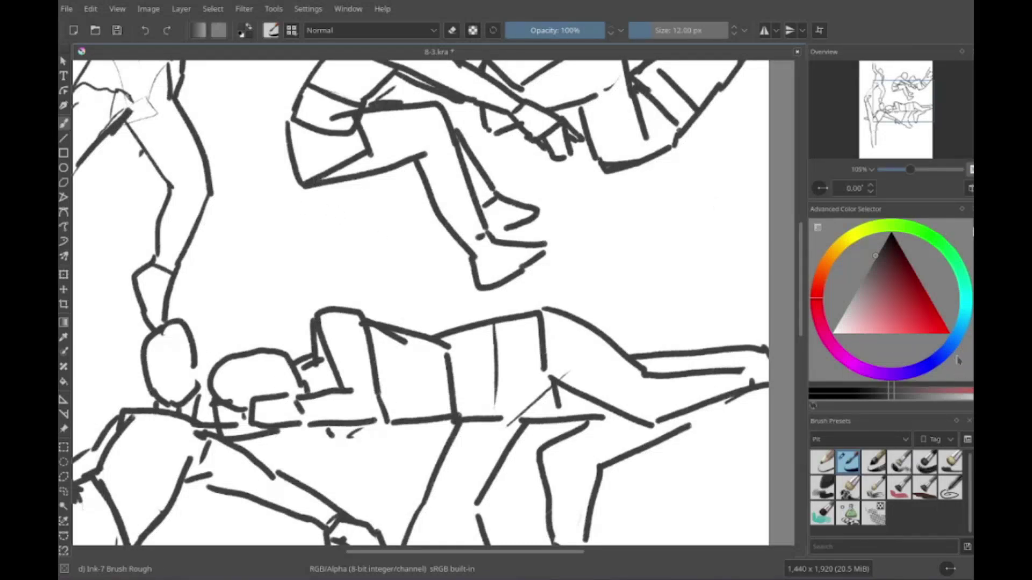
Step: Start another figure below the outstretched arm with a rounded head, nape and chin strokes
{"action": "scroll", "coordinate": [419, 301], "scroll_direction": "down", "scroll_amount": 2}
{"action": "scroll", "coordinate": [419, 301], "scroll_direction": "up", "scroll_amount": 4}
{"action": "scroll", "coordinate": [420, 301], "scroll_direction": "left", "scroll_amount": 3}
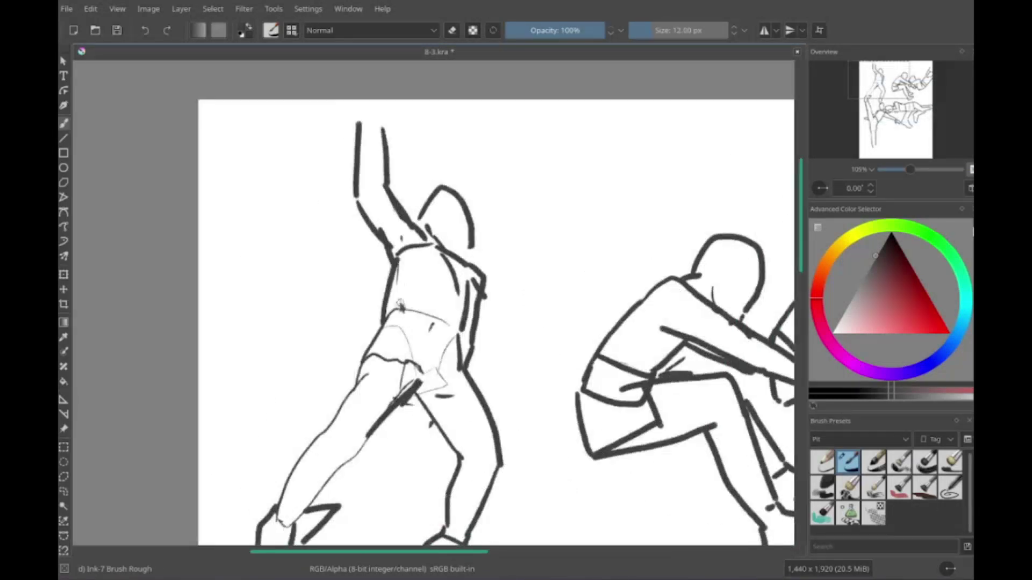
{"action": "scroll", "coordinate": [419, 301], "scroll_direction": "down", "scroll_amount": 6}
{"action": "scroll", "coordinate": [419, 301], "scroll_direction": "right", "scroll_amount": 3}
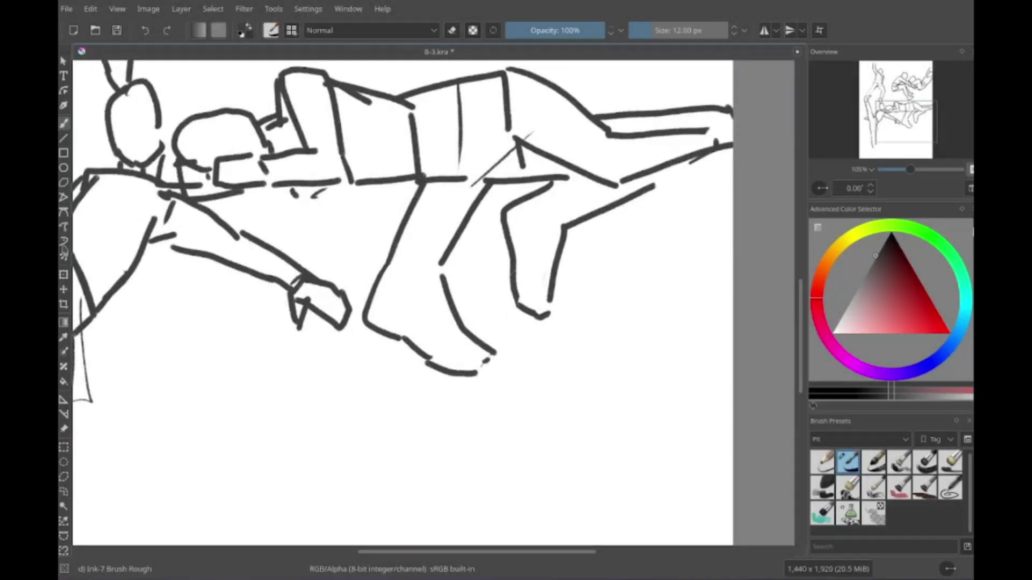
{"action": "scroll", "coordinate": [430, 301], "scroll_direction": "left", "scroll_amount": 4}
{"action": "scroll", "coordinate": [430, 301], "scroll_direction": "down", "scroll_amount": 1}
{"action": "left_click_drag", "start_coordinate": [425, 277], "coordinate": [387, 347]}
{"action": "left_click_drag", "start_coordinate": [439, 281], "coordinate": [469, 308]}
{"action": "left_click_drag", "start_coordinate": [396, 353], "coordinate": [433, 385]}
{"action": "left_click_drag", "start_coordinate": [486, 338], "coordinate": [491, 358]}
Step: Draw the new figure's back and its bent arm with the forearm and fist raised toward the face
{"action": "mouse_move", "coordinate": [489, 361]}
{"action": "left_mouse_down"}
{"action": "mouse_move", "coordinate": [456, 370]}
{"action": "mouse_move", "coordinate": [466, 475]}
{"action": "left_mouse_up"}
{"action": "left_click_drag", "start_coordinate": [514, 407], "coordinate": [616, 468]}
{"action": "left_click_drag", "start_coordinate": [576, 390], "coordinate": [598, 455]}
{"action": "left_click_drag", "start_coordinate": [539, 369], "coordinate": [561, 391]}
{"action": "scroll", "coordinate": [559, 376], "scroll_direction": "up", "scroll_amount": 1}
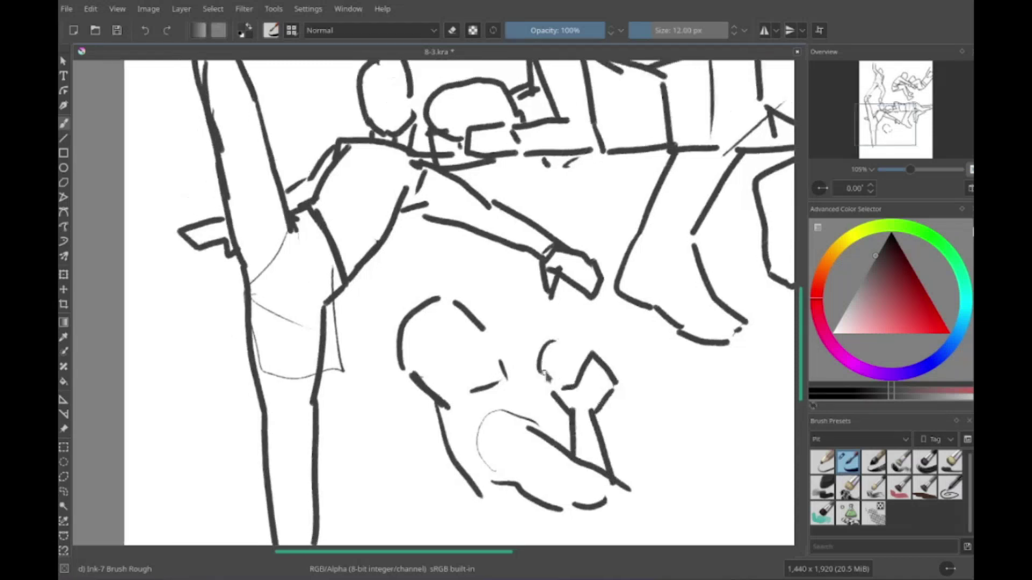
Step: Complete the cup in the raised hand and draw the figure's waist below the bent arm
{"action": "scroll", "coordinate": [484, 296], "scroll_direction": "down", "scroll_amount": 1}
{"action": "left_click_drag", "start_coordinate": [475, 266], "coordinate": [499, 327]}
{"action": "scroll", "coordinate": [611, 293], "scroll_direction": "down", "scroll_amount": 1}
{"action": "left_click_drag", "start_coordinate": [589, 396], "coordinate": [651, 366]}
{"action": "scroll", "coordinate": [612, 293], "scroll_direction": "down", "scroll_amount": 1}
{"action": "scroll", "coordinate": [315, 414], "scroll_direction": "up", "scroll_amount": 1}
{"action": "scroll", "coordinate": [315, 414], "scroll_direction": "right", "scroll_amount": 3}
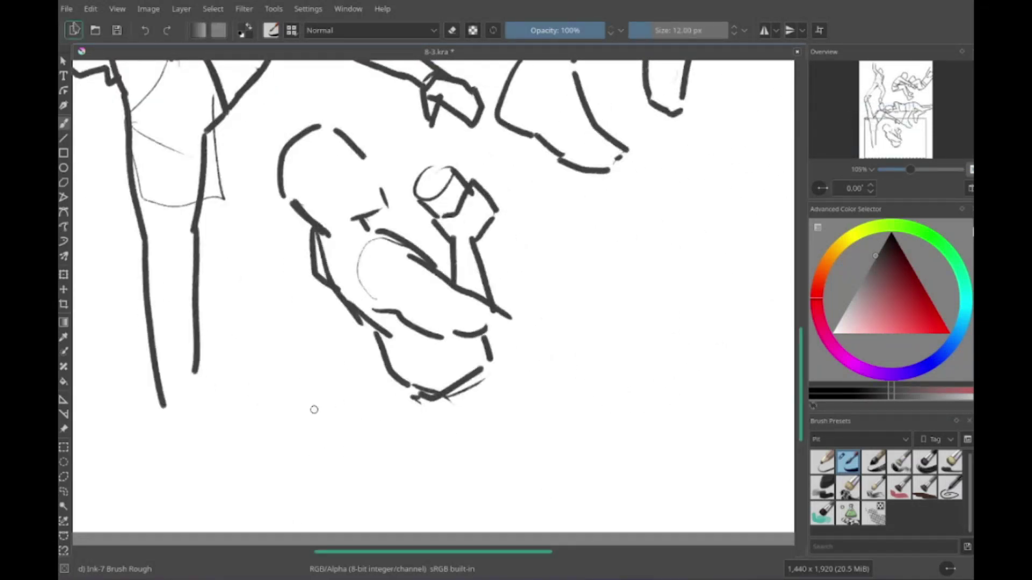
Step: Draw the cup-holding figure's belt line and both legs reaching toward the bottom of the page
{"action": "mouse_move", "coordinate": [313, 410]}
{"action": "left_mouse_down"}
{"action": "mouse_move", "coordinate": [472, 419]}
{"action": "mouse_move", "coordinate": [451, 403]}
{"action": "left_mouse_up"}
{"action": "left_click_drag", "start_coordinate": [544, 396], "coordinate": [618, 515]}
{"action": "left_click_drag", "start_coordinate": [602, 349], "coordinate": [640, 452]}
{"action": "left_click_drag", "start_coordinate": [484, 344], "coordinate": [570, 513]}
{"action": "left_click_drag", "start_coordinate": [642, 441], "coordinate": [675, 516]}
{"action": "left_click_drag", "start_coordinate": [639, 454], "coordinate": [604, 474]}
Step: Draw the long slanted handle of a brush beside the cup-holding figure
{"action": "scroll", "coordinate": [573, 468], "scroll_direction": "up", "scroll_amount": 3}
{"action": "scroll", "coordinate": [350, 369], "scroll_direction": "right", "scroll_amount": 5}
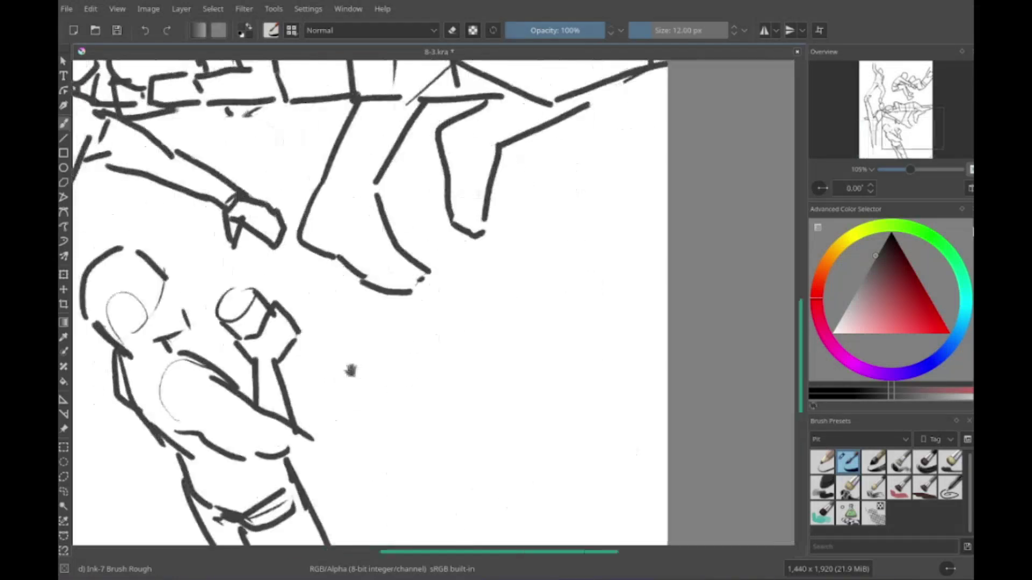
{"action": "scroll", "coordinate": [387, 421], "scroll_direction": "down", "scroll_amount": 2}
{"action": "left_click_drag", "start_coordinate": [387, 421], "coordinate": [629, 269]}
{"action": "scroll", "coordinate": [629, 270], "scroll_direction": "up", "scroll_amount": 1}
{"action": "scroll", "coordinate": [629, 269], "scroll_direction": "right", "scroll_amount": 1}
{"action": "left_click_drag", "start_coordinate": [330, 497], "coordinate": [580, 344]}
Step: Draw the brush's banded collar and flared bristles at the page edge
{"action": "mouse_move", "coordinate": [569, 352]}
{"action": "left_mouse_down"}
{"action": "mouse_move", "coordinate": [599, 325]}
{"action": "mouse_move", "coordinate": [642, 244]}
{"action": "left_mouse_up"}
{"action": "mouse_move", "coordinate": [605, 329]}
{"action": "left_mouse_down"}
{"action": "mouse_move", "coordinate": [664, 252]}
{"action": "mouse_move", "coordinate": [653, 279]}
{"action": "left_mouse_up"}
{"action": "left_click_drag", "start_coordinate": [602, 333], "coordinate": [667, 322]}
{"action": "scroll", "coordinate": [594, 341], "scroll_direction": "down", "scroll_amount": 2}
{"action": "scroll", "coordinate": [594, 341], "scroll_direction": "right", "scroll_amount": 1}
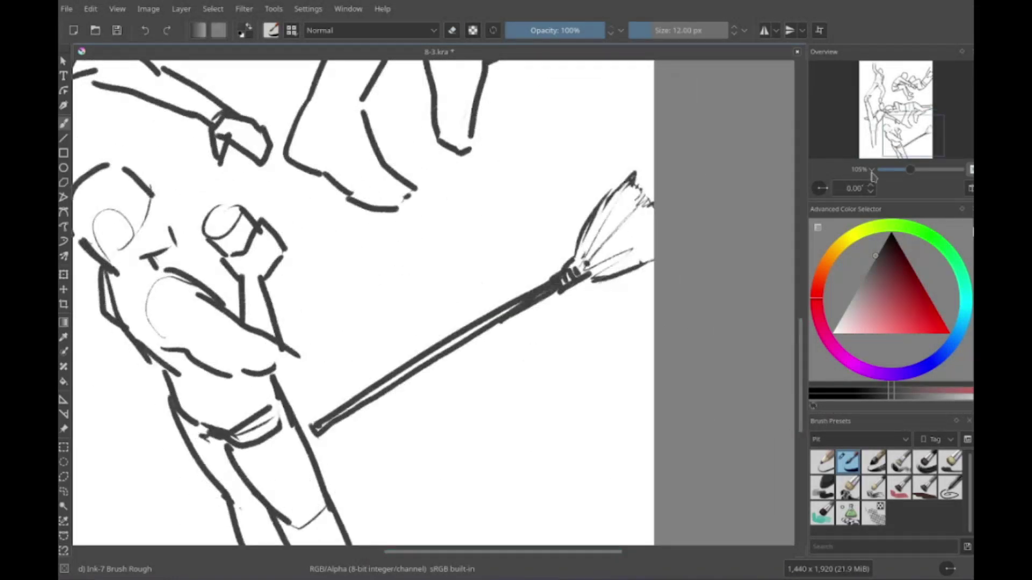
Step: Draw a second brush crossing beneath the first, with a banded flat ferrule and short straight bristles
{"action": "scroll", "coordinate": [376, 311], "scroll_direction": "left", "scroll_amount": 1}
{"action": "scroll", "coordinate": [376, 312], "scroll_direction": "down", "scroll_amount": 2}
{"action": "left_click_drag", "start_coordinate": [355, 311], "coordinate": [414, 296]}
{"action": "mouse_move", "coordinate": [457, 292]}
{"action": "left_mouse_down"}
{"action": "mouse_move", "coordinate": [589, 268]}
{"action": "mouse_move", "coordinate": [643, 240]}
{"action": "left_mouse_up"}
{"action": "left_click_drag", "start_coordinate": [645, 239], "coordinate": [650, 282]}
{"action": "mouse_move", "coordinate": [627, 245]}
{"action": "left_mouse_down"}
{"action": "mouse_move", "coordinate": [605, 280]}
{"action": "mouse_move", "coordinate": [694, 230]}
{"action": "left_mouse_up"}
{"action": "left_click_drag", "start_coordinate": [651, 280], "coordinate": [690, 273]}
{"action": "scroll", "coordinate": [483, 269], "scroll_direction": "up", "scroll_amount": 2}
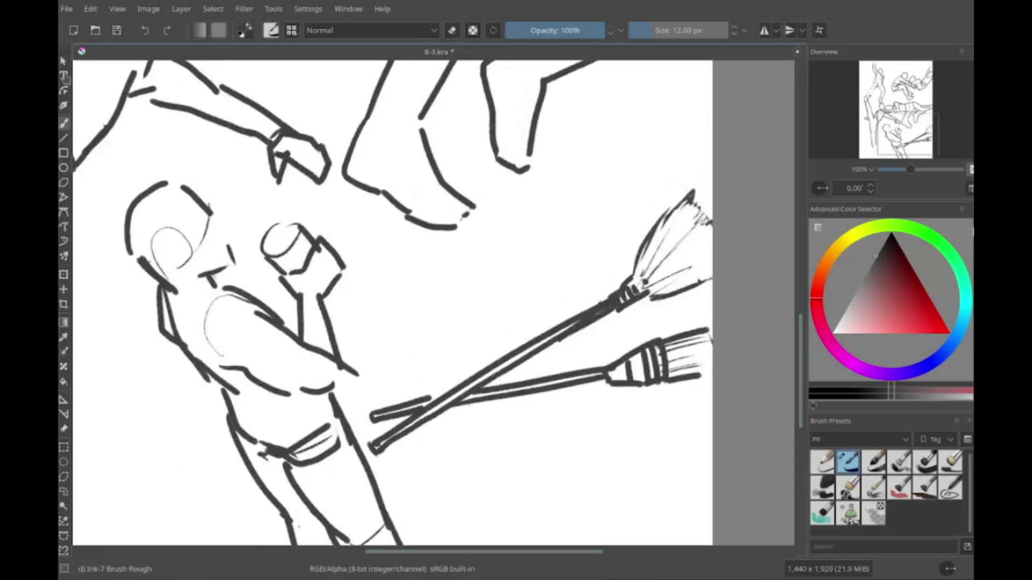
Step: Add the brow profile to the cup-holding figure and draw a folding-knife handle beside the kicking figure's supporting leg
{"action": "scroll", "coordinate": [560, 410], "scroll_direction": "up", "scroll_amount": 1}
{"action": "scroll", "coordinate": [560, 411], "scroll_direction": "left", "scroll_amount": 3}
{"action": "scroll", "coordinate": [560, 411], "scroll_direction": "right", "scroll_amount": 1}
{"action": "scroll", "coordinate": [560, 410], "scroll_direction": "down", "scroll_amount": 1}
{"action": "scroll", "coordinate": [484, 376], "scroll_direction": "up", "scroll_amount": 5}
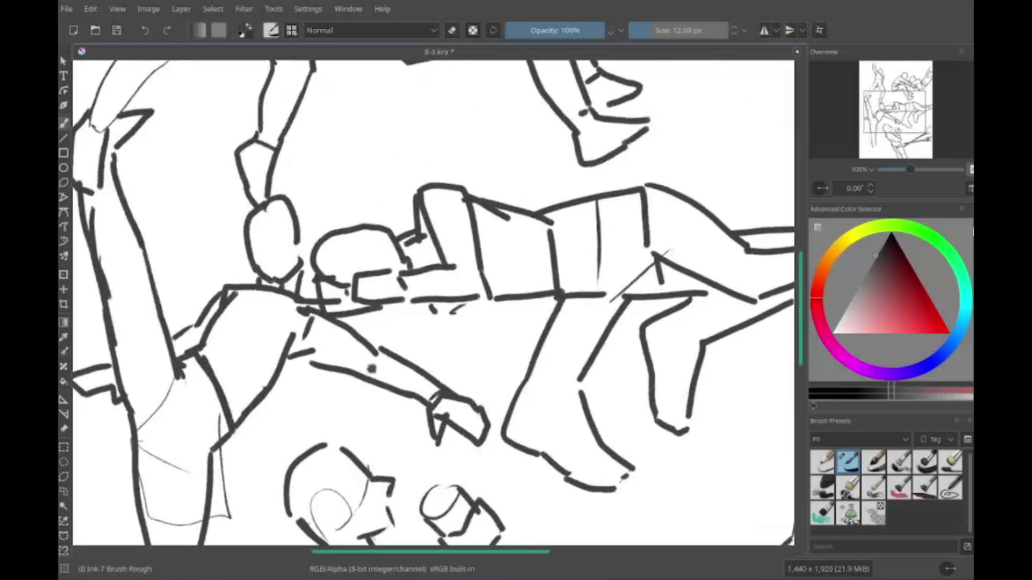
{"action": "scroll", "coordinate": [404, 346], "scroll_direction": "down", "scroll_amount": 6}
{"action": "scroll", "coordinate": [404, 345], "scroll_direction": "left", "scroll_amount": 1}
{"action": "scroll", "coordinate": [404, 346], "scroll_direction": "left", "scroll_amount": 3}
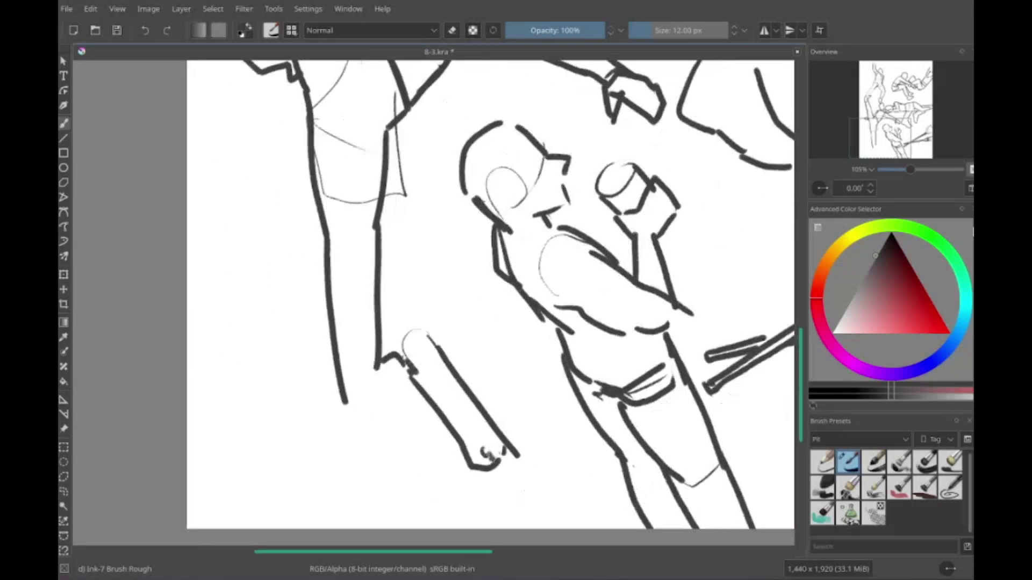
Step: Draw the knife's curved blade behind the supporting leg and mark the pins on its handle
{"action": "scroll", "coordinate": [382, 304], "scroll_direction": "up", "scroll_amount": 4}
{"action": "scroll", "coordinate": [382, 304], "scroll_direction": "left", "scroll_amount": 3}
{"action": "scroll", "coordinate": [381, 304], "scroll_direction": "down", "scroll_amount": 3}
{"action": "scroll", "coordinate": [382, 303], "scroll_direction": "right", "scroll_amount": 1}
{"action": "scroll", "coordinate": [382, 304], "scroll_direction": "up", "scroll_amount": 1}
{"action": "scroll", "coordinate": [382, 303], "scroll_direction": "left", "scroll_amount": 1}
{"action": "scroll", "coordinate": [376, 349], "scroll_direction": "down", "scroll_amount": 3}
{"action": "scroll", "coordinate": [376, 349], "scroll_direction": "right", "scroll_amount": 2}
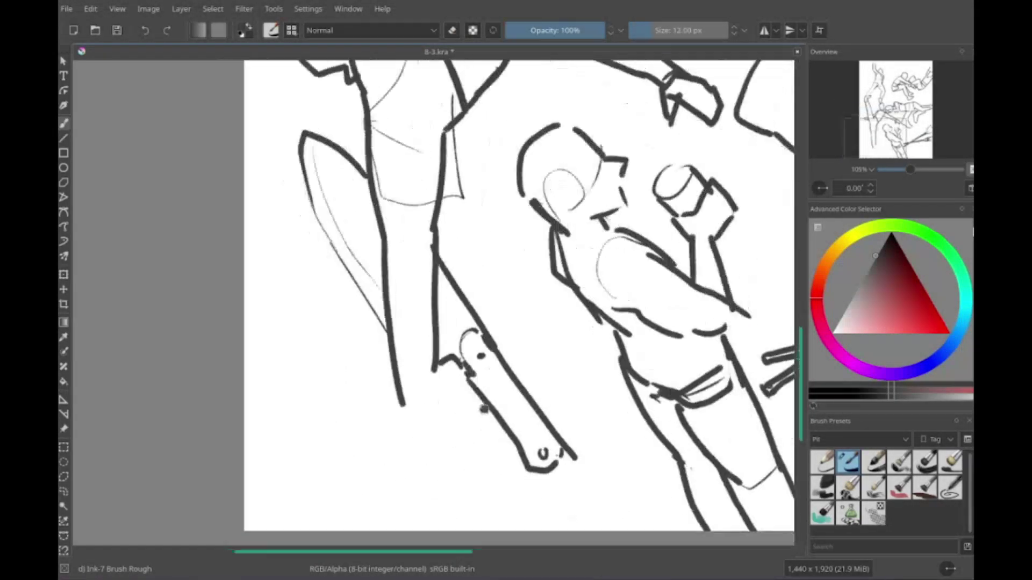
Step: Round off the knife handle's end and draw a long curved line down behind the cup-holding figure's back
{"action": "scroll", "coordinate": [375, 375], "scroll_direction": "right", "scroll_amount": 2}
{"action": "scroll", "coordinate": [374, 375], "scroll_direction": "up", "scroll_amount": 3}
{"action": "scroll", "coordinate": [231, 351], "scroll_direction": "left", "scroll_amount": 2}
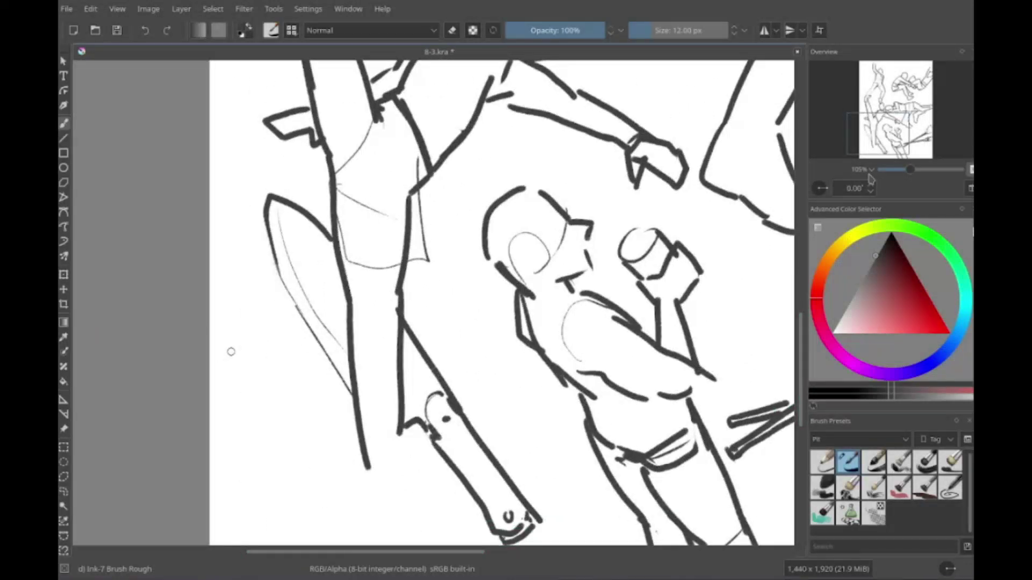
{"action": "scroll", "coordinate": [232, 351], "scroll_direction": "right", "scroll_amount": 5}
{"action": "scroll", "coordinate": [231, 351], "scroll_direction": "up", "scroll_amount": 3}
{"action": "scroll", "coordinate": [559, 258], "scroll_direction": "down", "scroll_amount": 1}
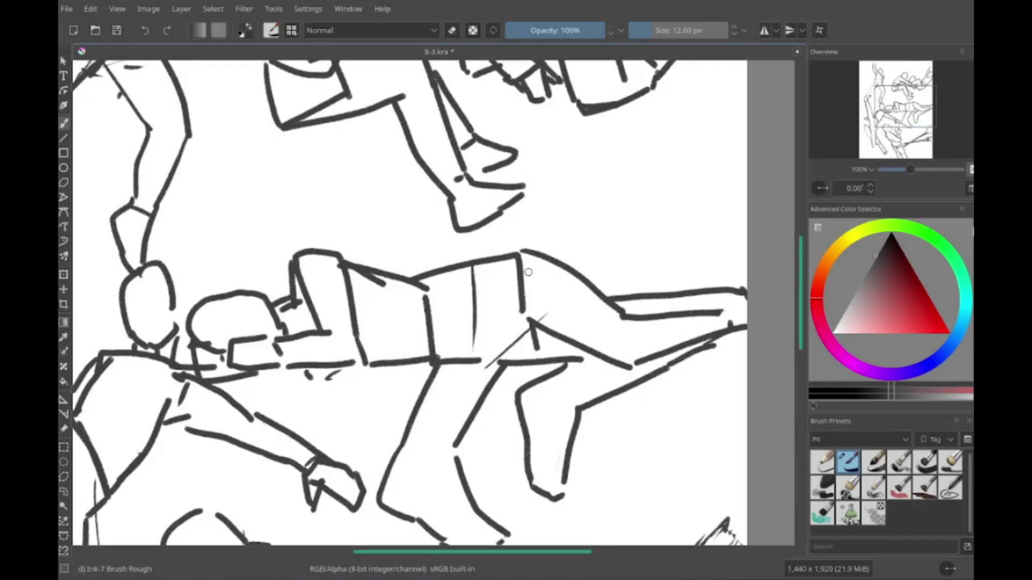
{"action": "scroll", "coordinate": [529, 273], "scroll_direction": "left", "scroll_amount": 5}
{"action": "scroll", "coordinate": [528, 272], "scroll_direction": "up", "scroll_amount": 3}
{"action": "scroll", "coordinate": [528, 273], "scroll_direction": "right", "scroll_amount": 5}
{"action": "scroll", "coordinate": [528, 273], "scroll_direction": "down", "scroll_amount": 5}
{"action": "scroll", "coordinate": [529, 273], "scroll_direction": "down", "scroll_amount": 3}
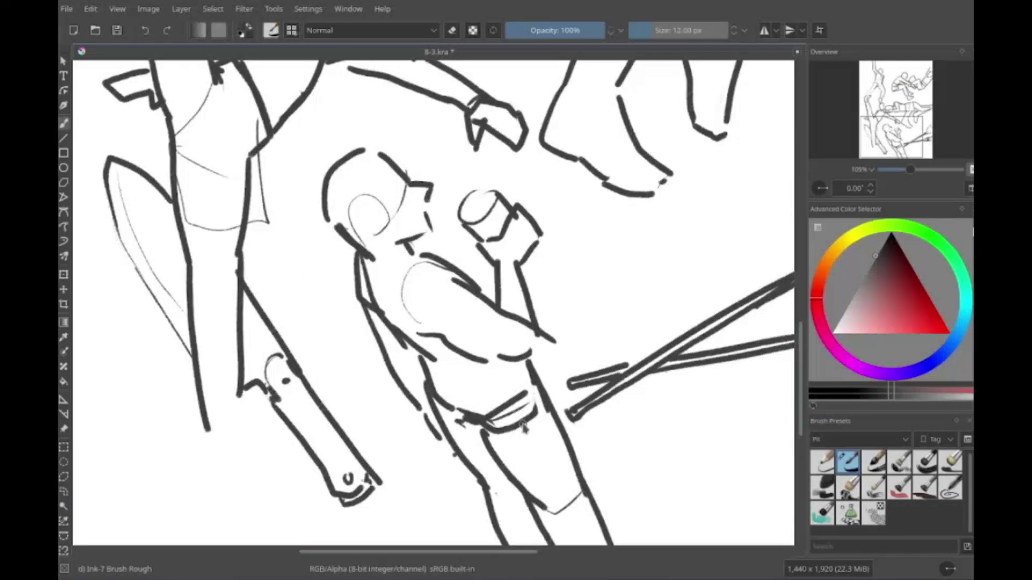
Step: Draw a head with curved face guidelines and an ear beneath the hanging feet, and begin its shoulder
{"action": "scroll", "coordinate": [523, 427], "scroll_direction": "right", "scroll_amount": 3}
{"action": "scroll", "coordinate": [506, 320], "scroll_direction": "up", "scroll_amount": 5}
{"action": "scroll", "coordinate": [531, 320], "scroll_direction": "down", "scroll_amount": 1}
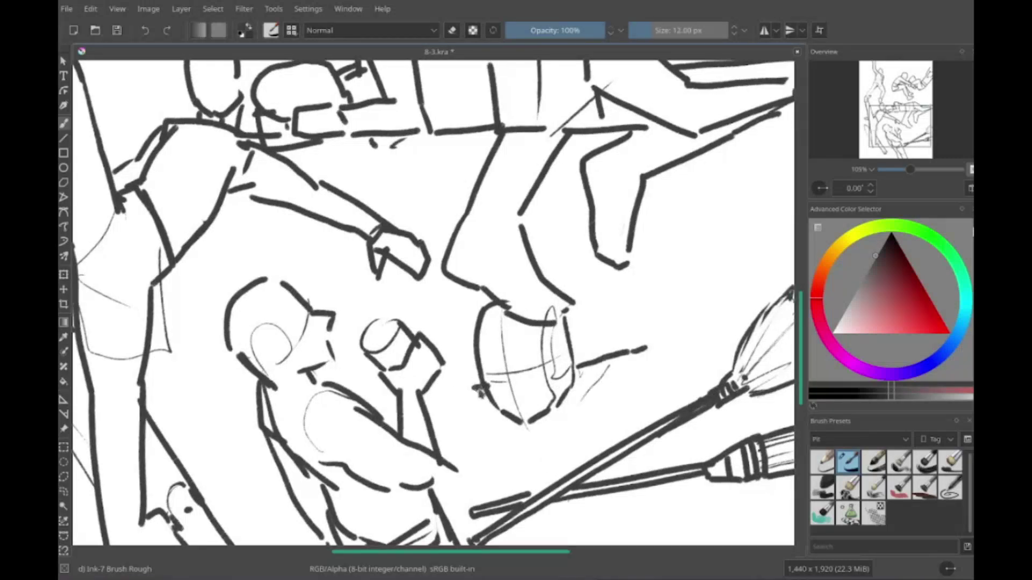
{"action": "left_click_drag", "start_coordinate": [517, 430], "coordinate": [570, 451]}
{"action": "scroll", "coordinate": [538, 323], "scroll_direction": "right", "scroll_amount": 3}
Step: Draw the new figure's shoulders, collarbone marks and bent arm with a hand around the crossed brushes
{"action": "mouse_move", "coordinate": [481, 335]}
{"action": "left_mouse_down"}
{"action": "mouse_move", "coordinate": [579, 311]}
{"action": "mouse_move", "coordinate": [621, 444]}
{"action": "left_mouse_up"}
{"action": "scroll", "coordinate": [579, 311], "scroll_direction": "down", "scroll_amount": 1}
{"action": "scroll", "coordinate": [579, 310], "scroll_direction": "right", "scroll_amount": 1}
{"action": "scroll", "coordinate": [579, 311], "scroll_direction": "down", "scroll_amount": 3}
{"action": "scroll", "coordinate": [591, 318], "scroll_direction": "left", "scroll_amount": 4}
{"action": "scroll", "coordinate": [591, 317], "scroll_direction": "up", "scroll_amount": 1}
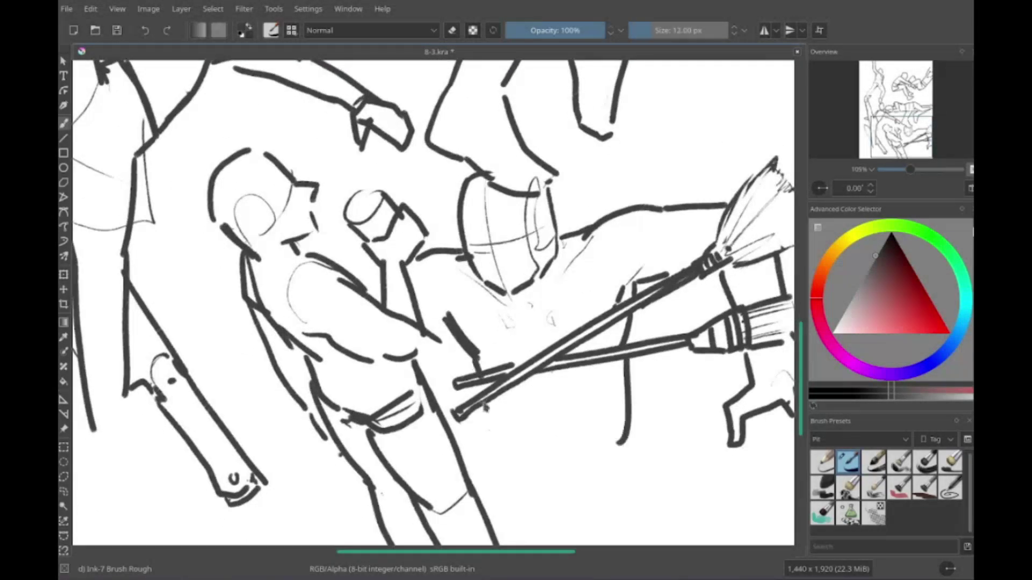
Step: Draw the lower torso lines of the figure behind the crossed brushes
{"action": "scroll", "coordinate": [538, 349], "scroll_direction": "left", "scroll_amount": 2}
{"action": "scroll", "coordinate": [537, 350], "scroll_direction": "right", "scroll_amount": 1}
{"action": "scroll", "coordinate": [484, 349], "scroll_direction": "down", "scroll_amount": 4}
{"action": "scroll", "coordinate": [484, 350], "scroll_direction": "right", "scroll_amount": 3}
{"action": "left_click_drag", "start_coordinate": [422, 274], "coordinate": [428, 351]}
{"action": "scroll", "coordinate": [428, 350], "scroll_direction": "up", "scroll_amount": 4}
{"action": "scroll", "coordinate": [428, 351], "scroll_direction": "left", "scroll_amount": 2}
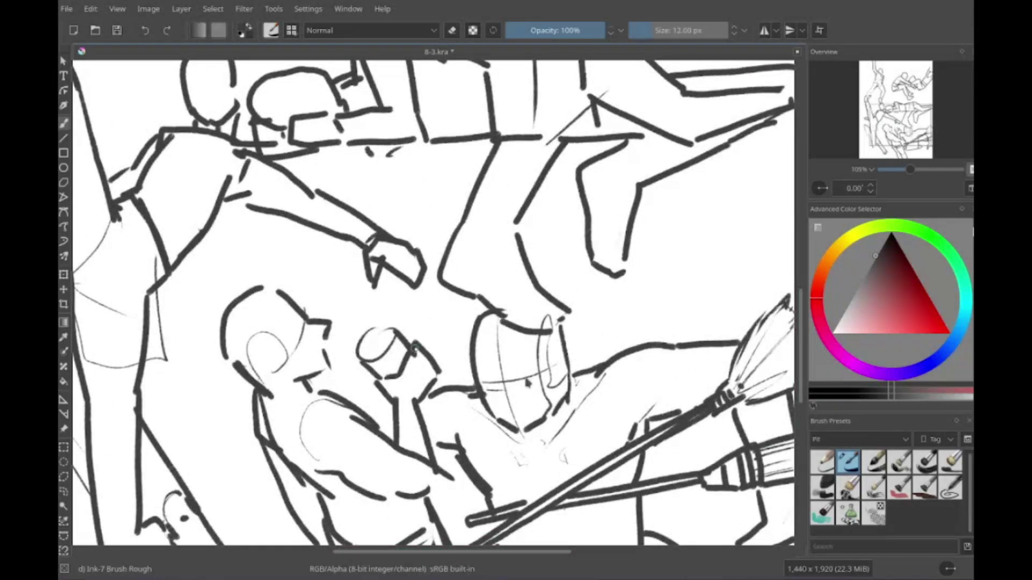
Step: Draw the waist, hips and spread legs of another figure in the gap beneath the reclining figure
{"action": "mouse_move", "coordinate": [528, 382]}
{"action": "left_mouse_down"}
{"action": "mouse_move", "coordinate": [442, 246]}
{"action": "mouse_move", "coordinate": [425, 258]}
{"action": "left_mouse_up"}
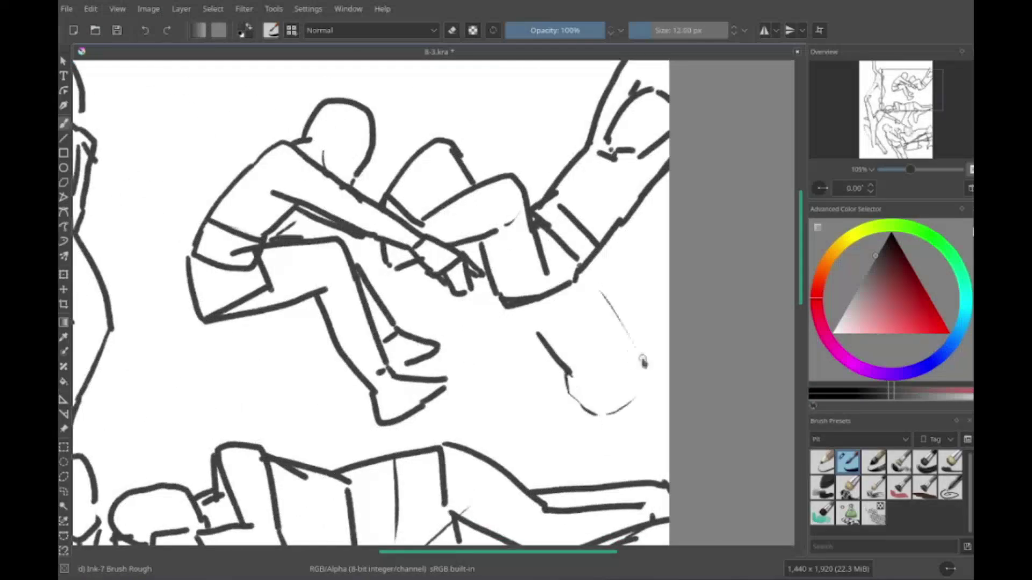
{"action": "left_click_drag", "start_coordinate": [602, 286], "coordinate": [655, 386]}
{"action": "left_click_drag", "start_coordinate": [556, 383], "coordinate": [502, 449]}
{"action": "left_click_drag", "start_coordinate": [585, 428], "coordinate": [542, 462]}
{"action": "mouse_move", "coordinate": [631, 340]}
{"action": "left_mouse_down"}
{"action": "mouse_move", "coordinate": [569, 370]}
{"action": "mouse_move", "coordinate": [624, 325]}
{"action": "left_mouse_up"}
{"action": "left_click_drag", "start_coordinate": [605, 415], "coordinate": [600, 438]}
{"action": "left_click_drag", "start_coordinate": [666, 352], "coordinate": [647, 481]}
{"action": "left_click_drag", "start_coordinate": [607, 420], "coordinate": [595, 500]}
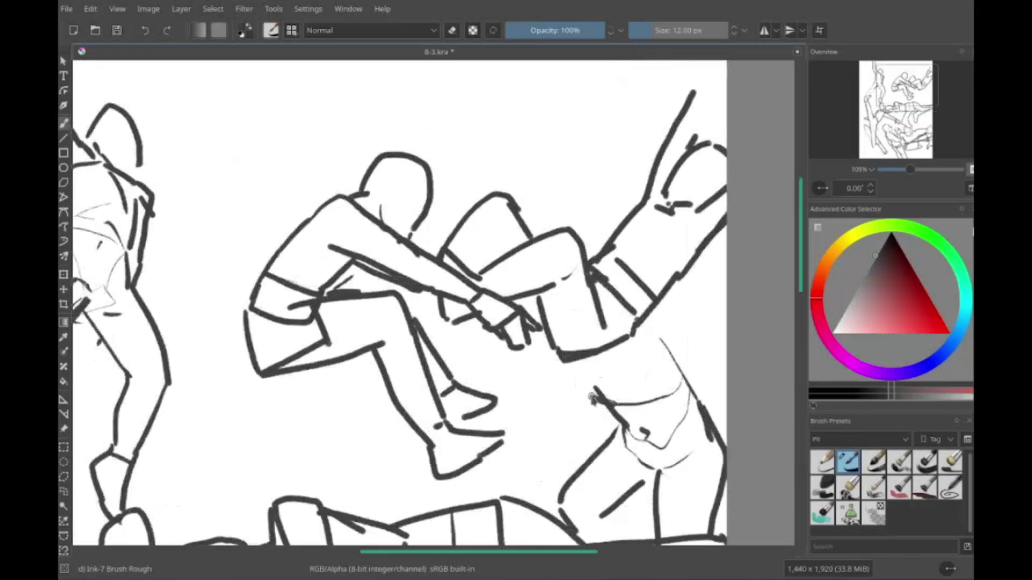
Step: Start a large head beside the standing figure with a rounded hair outline and parted bangs
{"action": "mouse_move", "coordinate": [554, 349]}
{"action": "left_mouse_down"}
{"action": "mouse_move", "coordinate": [559, 411]}
{"action": "mouse_move", "coordinate": [589, 418]}
{"action": "mouse_move", "coordinate": [430, 430]}
{"action": "mouse_move", "coordinate": [731, 423]}
{"action": "left_mouse_up"}
{"action": "mouse_move", "coordinate": [456, 298]}
{"action": "left_mouse_down"}
{"action": "mouse_move", "coordinate": [425, 376]}
{"action": "mouse_move", "coordinate": [569, 304]}
{"action": "left_mouse_up"}
{"action": "left_click_drag", "start_coordinate": [487, 326], "coordinate": [492, 387]}
{"action": "left_click_drag", "start_coordinate": [524, 323], "coordinate": [543, 390]}
{"action": "key", "text": "e"}
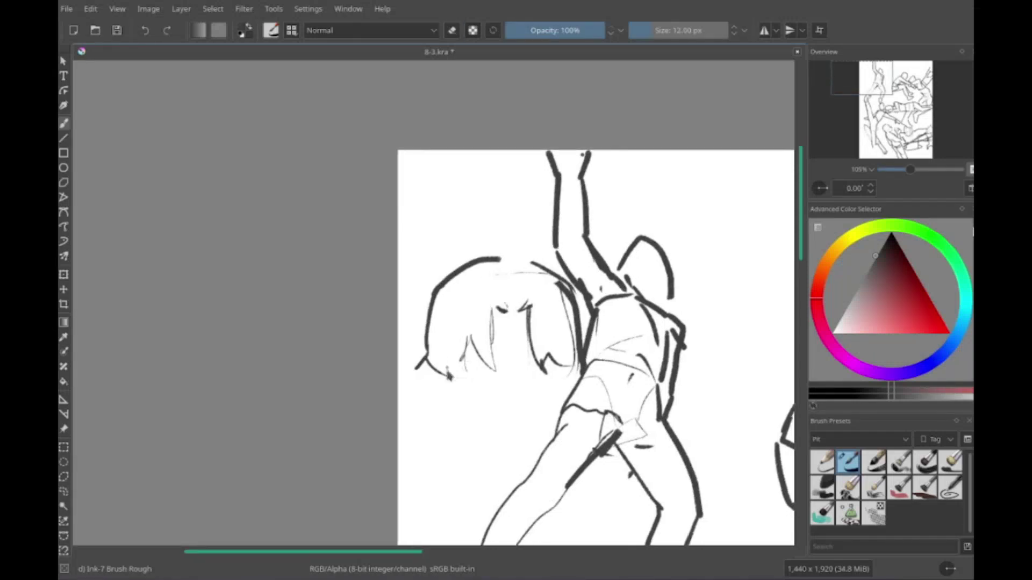
Step: Draw the large head's eyes, ear, pointed jaw and long side hair
{"action": "mouse_move", "coordinate": [487, 352]}
{"action": "left_mouse_down"}
{"action": "mouse_move", "coordinate": [473, 366]}
{"action": "mouse_move", "coordinate": [513, 238]}
{"action": "left_mouse_up"}
{"action": "mouse_move", "coordinate": [468, 280]}
{"action": "left_mouse_down"}
{"action": "mouse_move", "coordinate": [532, 344]}
{"action": "mouse_move", "coordinate": [502, 348]}
{"action": "left_mouse_up"}
{"action": "left_click_drag", "start_coordinate": [471, 301], "coordinate": [462, 463]}
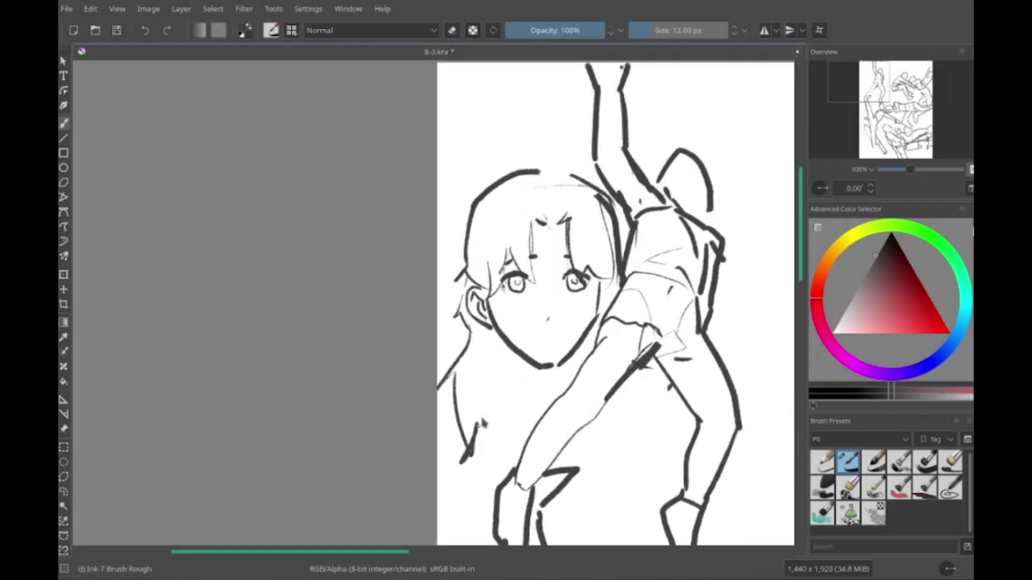
Step: Add the large head's neck and shoulder line, close the crown of the hair and draw the mouth
{"action": "left_click_drag", "start_coordinate": [515, 366], "coordinate": [490, 395]}
{"action": "left_click_drag", "start_coordinate": [569, 188], "coordinate": [564, 246]}
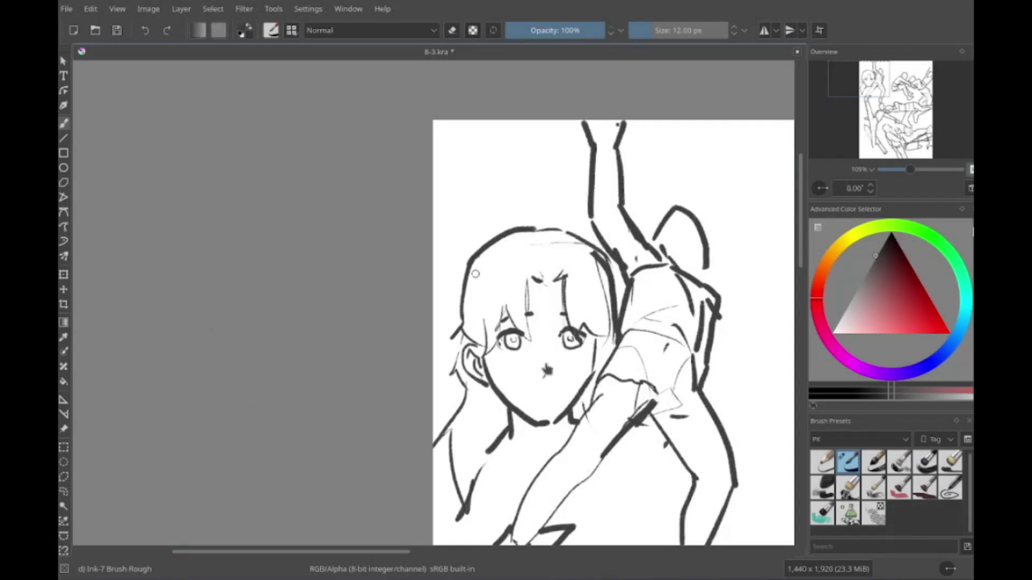
{"action": "left_click_drag", "start_coordinate": [475, 274], "coordinate": [467, 278]}
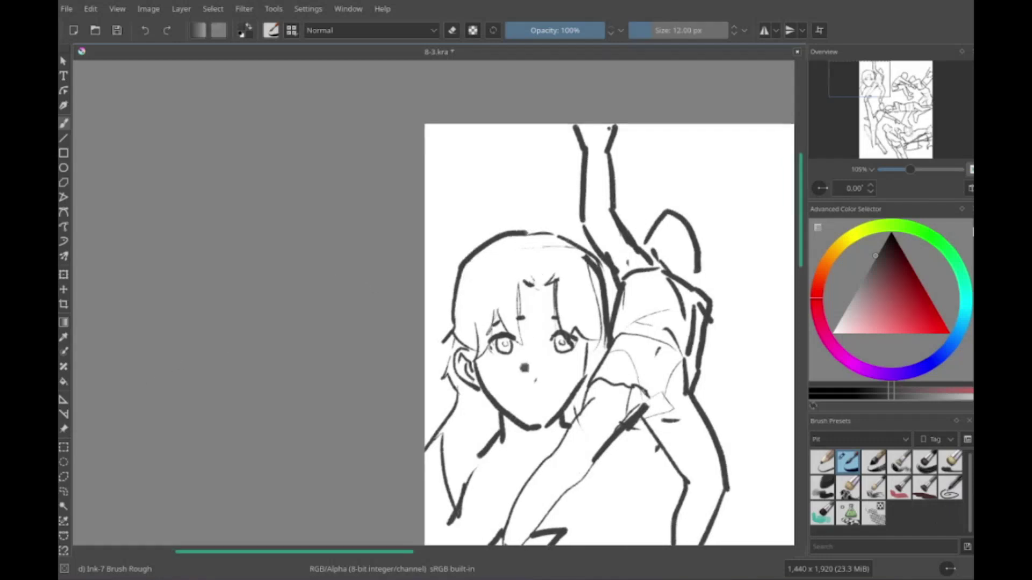
{"action": "mouse_move", "coordinate": [519, 371]}
{"action": "left_mouse_down"}
{"action": "mouse_move", "coordinate": [533, 413]}
{"action": "mouse_move", "coordinate": [608, 323]}
{"action": "left_mouse_up"}
{"action": "mouse_move", "coordinate": [623, 317]}
{"action": "left_mouse_down"}
{"action": "mouse_move", "coordinate": [636, 313]}
{"action": "mouse_move", "coordinate": [344, 313]}
{"action": "mouse_move", "coordinate": [559, 269]}
{"action": "left_mouse_up"}
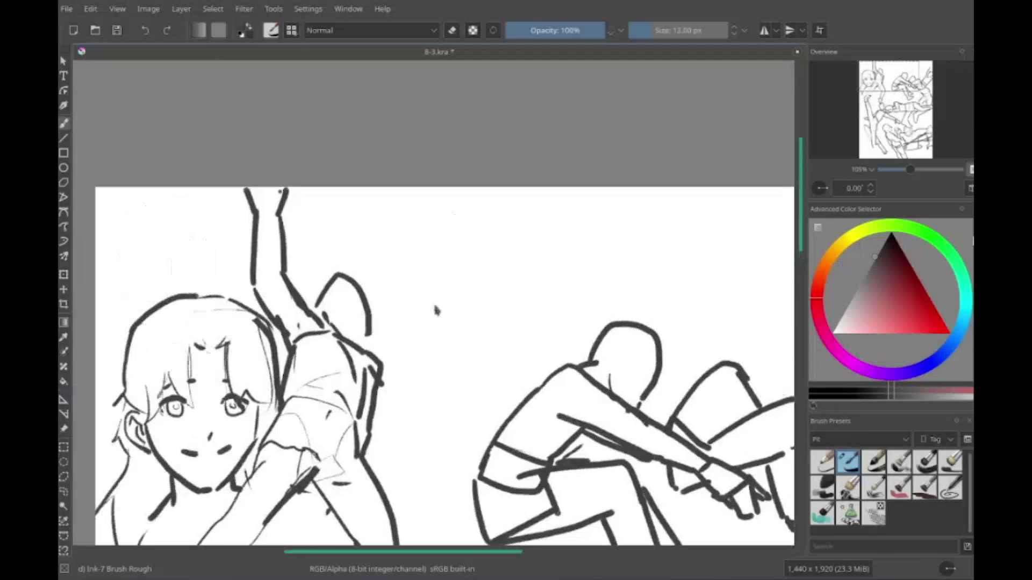
Step: Draw a second large head above the seated figure, with a rounded skull, ears, pointed jaw, slanted eye and scribbled skull-like face
{"action": "mouse_move", "coordinate": [456, 218]}
{"action": "left_mouse_down"}
{"action": "mouse_move", "coordinate": [433, 306]}
{"action": "mouse_move", "coordinate": [505, 383]}
{"action": "left_mouse_up"}
{"action": "left_click_drag", "start_coordinate": [441, 371], "coordinate": [389, 417]}
{"action": "left_click_drag", "start_coordinate": [450, 352], "coordinate": [461, 382]}
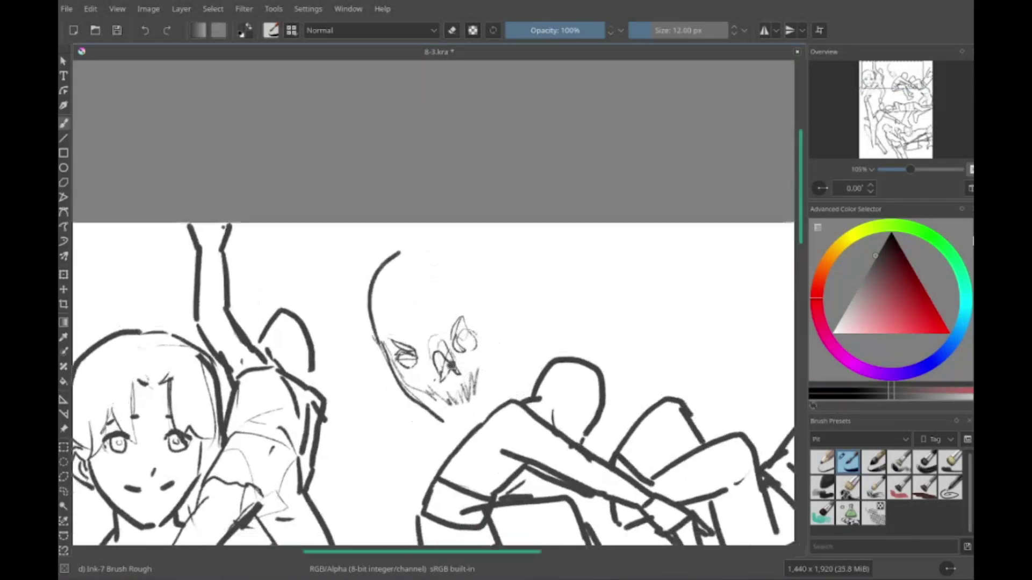
{"action": "mouse_move", "coordinate": [405, 262]}
{"action": "left_mouse_down"}
{"action": "mouse_move", "coordinate": [483, 301]}
{"action": "mouse_move", "coordinate": [538, 309]}
{"action": "left_mouse_up"}
{"action": "left_click_drag", "start_coordinate": [446, 352], "coordinate": [454, 382]}
{"action": "left_click_drag", "start_coordinate": [553, 312], "coordinate": [567, 336]}
Step: Give the skull-faced head jagged side locks and thin strands falling over the forehead
{"action": "left_click_drag", "start_coordinate": [432, 301], "coordinate": [415, 382]}
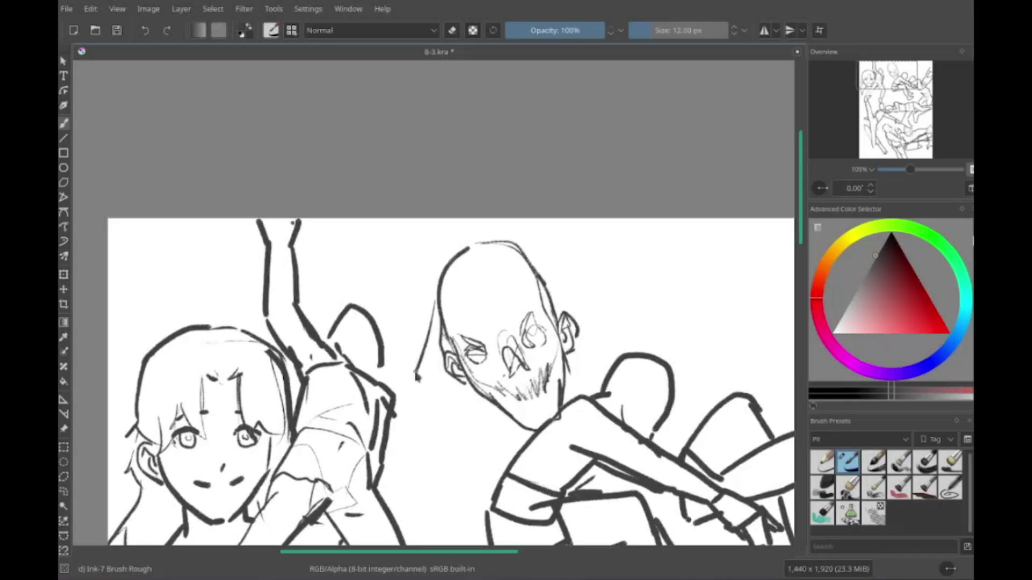
{"action": "left_click_drag", "start_coordinate": [457, 347], "coordinate": [420, 406]}
{"action": "left_click_drag", "start_coordinate": [535, 277], "coordinate": [564, 336]}
{"action": "left_click_drag", "start_coordinate": [479, 449], "coordinate": [397, 392]}
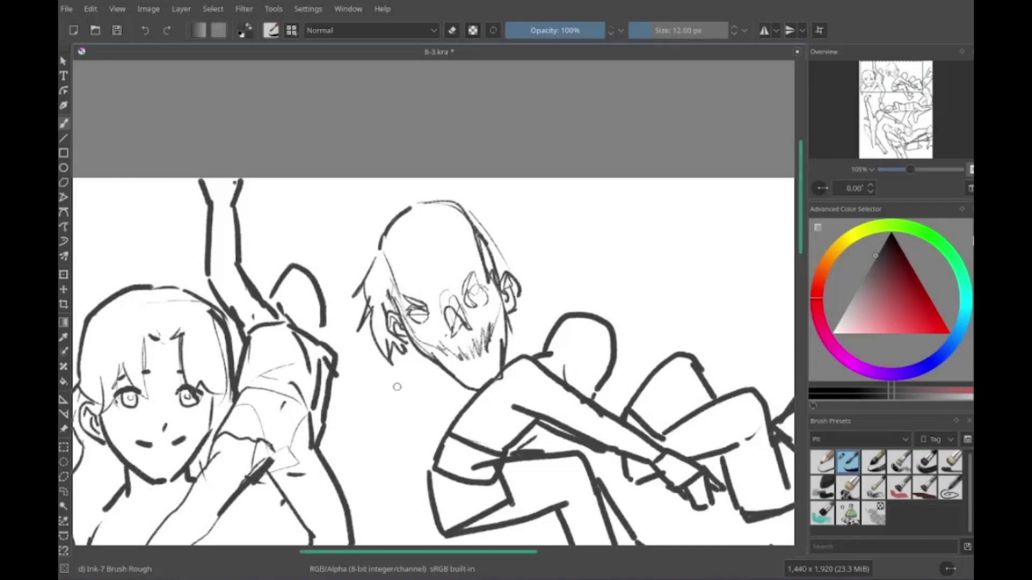
{"action": "left_click_drag", "start_coordinate": [398, 384], "coordinate": [403, 406]}
{"action": "left_click_drag", "start_coordinate": [354, 275], "coordinate": [414, 247]}
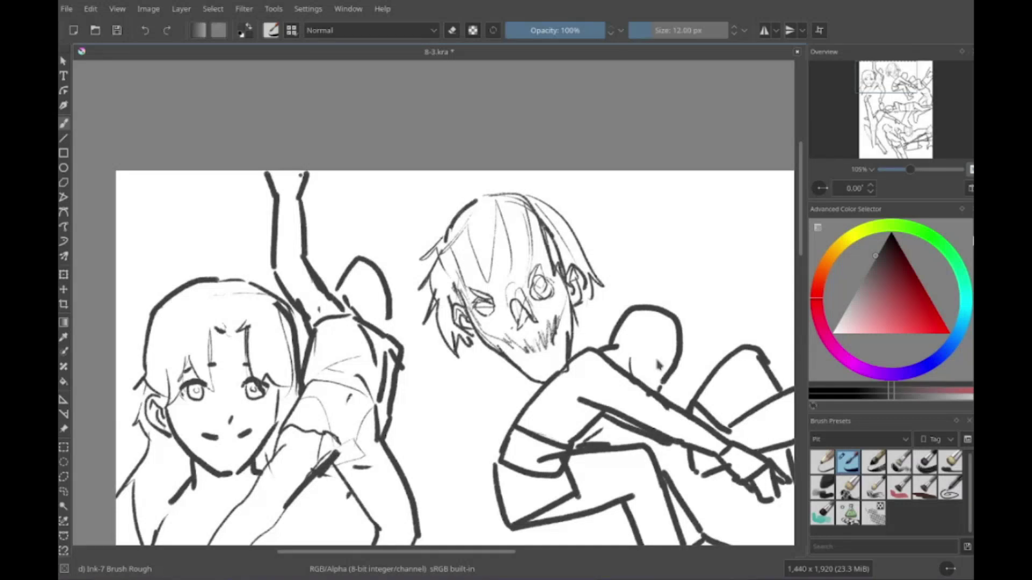
Step: Draw the skull-faced figure's neck, sloping shoulder and upper arm behind the seated figure
{"action": "scroll", "coordinate": [443, 322], "scroll_direction": "down", "scroll_amount": 1}
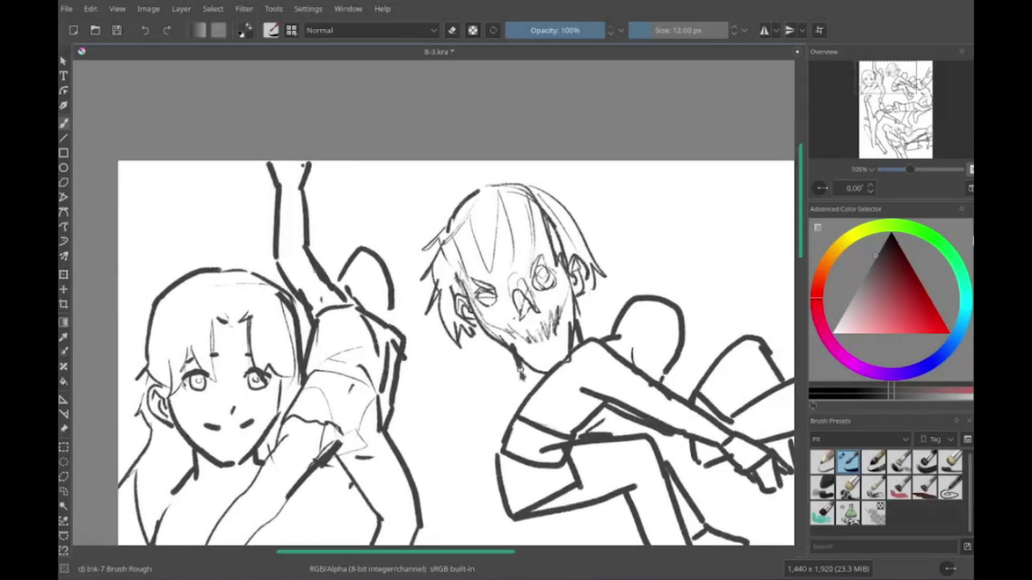
{"action": "left_click_drag", "start_coordinate": [516, 344], "coordinate": [449, 420]}
{"action": "scroll", "coordinate": [449, 419], "scroll_direction": "down", "scroll_amount": 1}
{"action": "left_click_drag", "start_coordinate": [473, 350], "coordinate": [430, 435]}
{"action": "scroll", "coordinate": [430, 435], "scroll_direction": "down", "scroll_amount": 1}
{"action": "scroll", "coordinate": [427, 472], "scroll_direction": "down", "scroll_amount": 1}
{"action": "left_click_drag", "start_coordinate": [473, 297], "coordinate": [481, 353]}
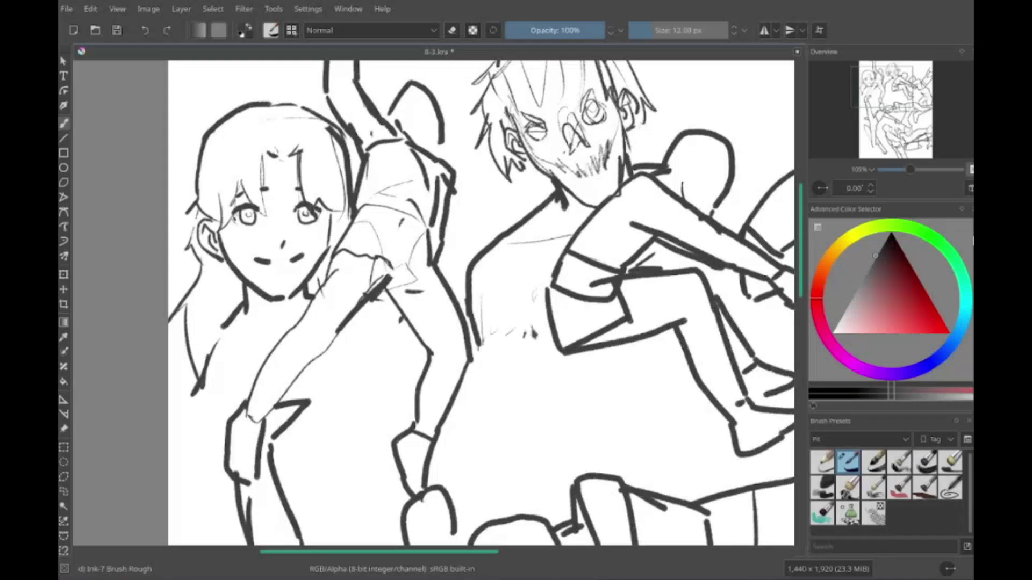
Step: Extend the skull-faced figure's arm and torso lines down toward the lying figure
{"action": "left_click_drag", "start_coordinate": [532, 325], "coordinate": [557, 347]}
{"action": "left_click_drag", "start_coordinate": [470, 339], "coordinate": [507, 476]}
{"action": "scroll", "coordinate": [430, 430], "scroll_direction": "down", "scroll_amount": 1}
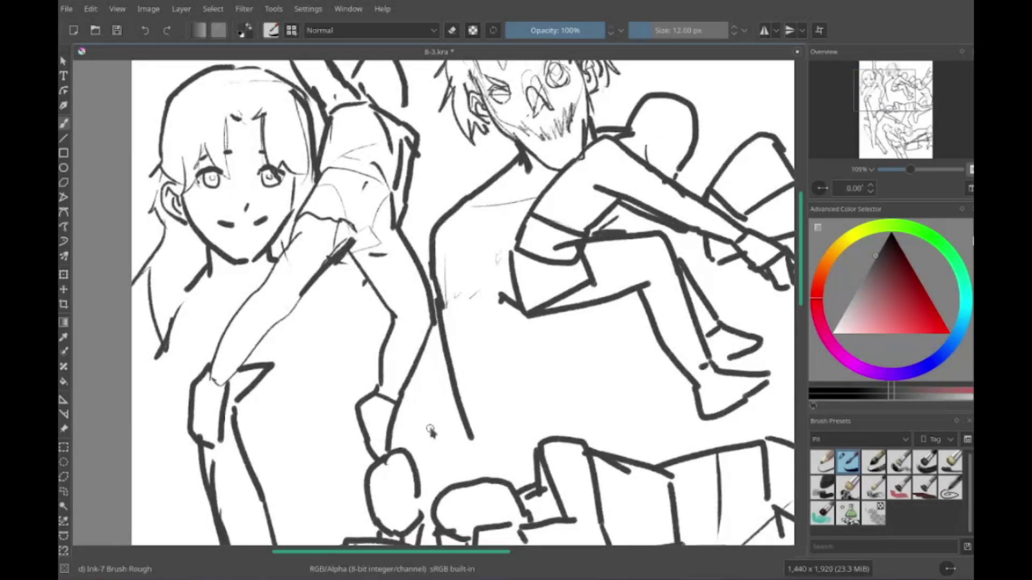
{"action": "scroll", "coordinate": [430, 430], "scroll_direction": "up", "scroll_amount": 1}
{"action": "mouse_move", "coordinate": [498, 329]}
{"action": "left_mouse_down"}
{"action": "mouse_move", "coordinate": [544, 358]}
{"action": "mouse_move", "coordinate": [580, 464]}
{"action": "left_mouse_up"}
{"action": "scroll", "coordinate": [580, 464], "scroll_direction": "down", "scroll_amount": 1}
{"action": "scroll", "coordinate": [440, 446], "scroll_direction": "right", "scroll_amount": 2}
{"action": "scroll", "coordinate": [440, 446], "scroll_direction": "up", "scroll_amount": 8}
{"action": "scroll", "coordinate": [536, 265], "scroll_direction": "right", "scroll_amount": 4}
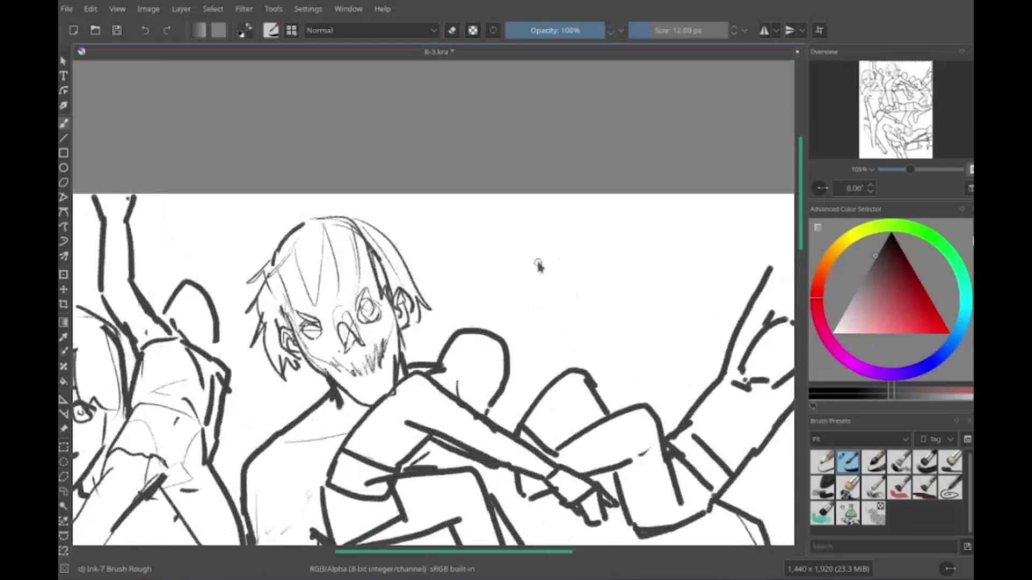
{"action": "left_click_drag", "start_coordinate": [537, 186], "coordinate": [608, 178]}
{"action": "left_click_drag", "start_coordinate": [557, 280], "coordinate": [731, 344]}
{"action": "scroll", "coordinate": [699, 322], "scroll_direction": "up", "scroll_amount": 4}
{"action": "scroll", "coordinate": [699, 322], "scroll_direction": "right", "scroll_amount": 5}
{"action": "left_click_drag", "start_coordinate": [532, 225], "coordinate": [623, 215]}
{"action": "key", "text": "ctrl+z"}
{"action": "key", "text": "ctrl+z"}
{"action": "key", "text": "ctrl+z"}
{"action": "key", "text": "ctrl+z"}
{"action": "key", "text": "ctrl+z"}
{"action": "key", "text": "ctrl+z"}
{"action": "key", "text": "ctrl+z"}
{"action": "key", "text": "ctrl+z"}
{"action": "key", "text": "ctrl+z"}
{"action": "key", "text": "ctrl+z"}
{"action": "key", "text": "ctrl+z"}
{"action": "key", "text": "ctrl+z"}
{"action": "scroll", "coordinate": [339, 364], "scroll_direction": "down", "scroll_amount": 5}
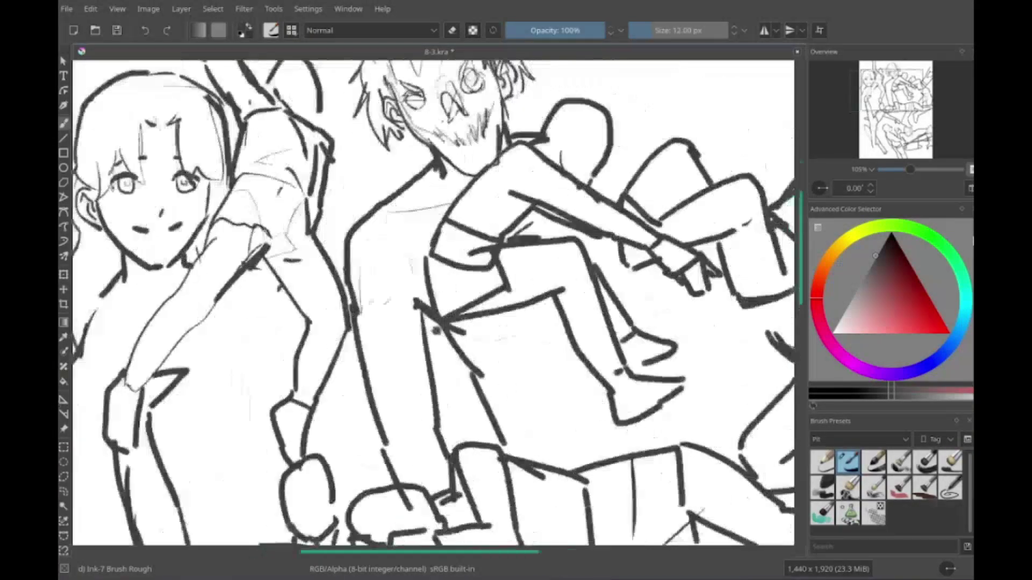
Step: Start a hunched figure in the page's upper-right gap with an oval head and a curved back
{"action": "scroll", "coordinate": [430, 376], "scroll_direction": "up", "scroll_amount": 5}
{"action": "left_click_drag", "start_coordinate": [483, 294], "coordinate": [530, 364]}
{"action": "left_click_drag", "start_coordinate": [513, 301], "coordinate": [518, 377]}
{"action": "left_click_drag", "start_coordinate": [507, 307], "coordinate": [613, 369]}
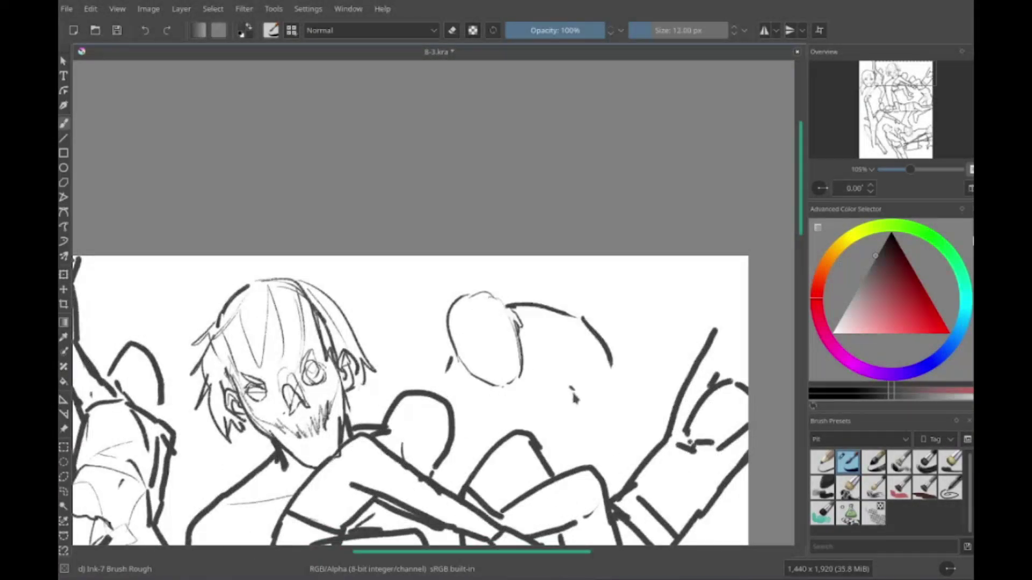
Step: Complete the hunched figure's torso, folded arm and hand behind the raised knees
{"action": "scroll", "coordinate": [430, 392], "scroll_direction": "left", "scroll_amount": 2}
{"action": "left_click_drag", "start_coordinate": [486, 363], "coordinate": [578, 406]}
{"action": "left_click_drag", "start_coordinate": [617, 349], "coordinate": [594, 449]}
{"action": "scroll", "coordinate": [430, 393], "scroll_direction": "left", "scroll_amount": 2}
{"action": "left_click_drag", "start_coordinate": [492, 352], "coordinate": [494, 411]}
{"action": "left_click_drag", "start_coordinate": [499, 363], "coordinate": [535, 406]}
{"action": "scroll", "coordinate": [422, 352], "scroll_direction": "right", "scroll_amount": 3}
{"action": "scroll", "coordinate": [422, 352], "scroll_direction": "down", "scroll_amount": 3}
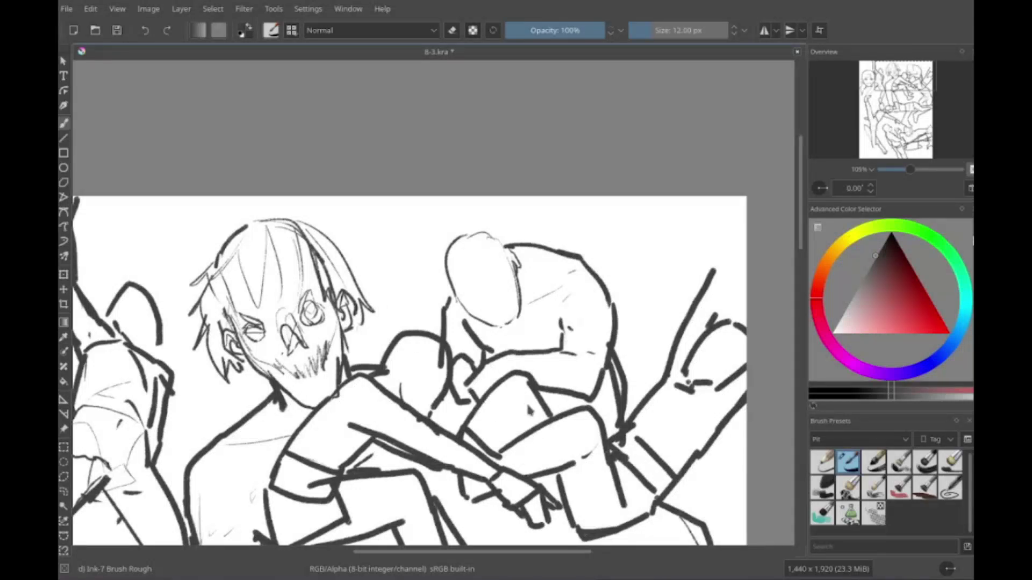
Step: Add dot eyes, a mouth, ears and spiky hair to the small head above the outstretched-arm figure
{"action": "scroll", "coordinate": [505, 387], "scroll_direction": "down", "scroll_amount": 10}
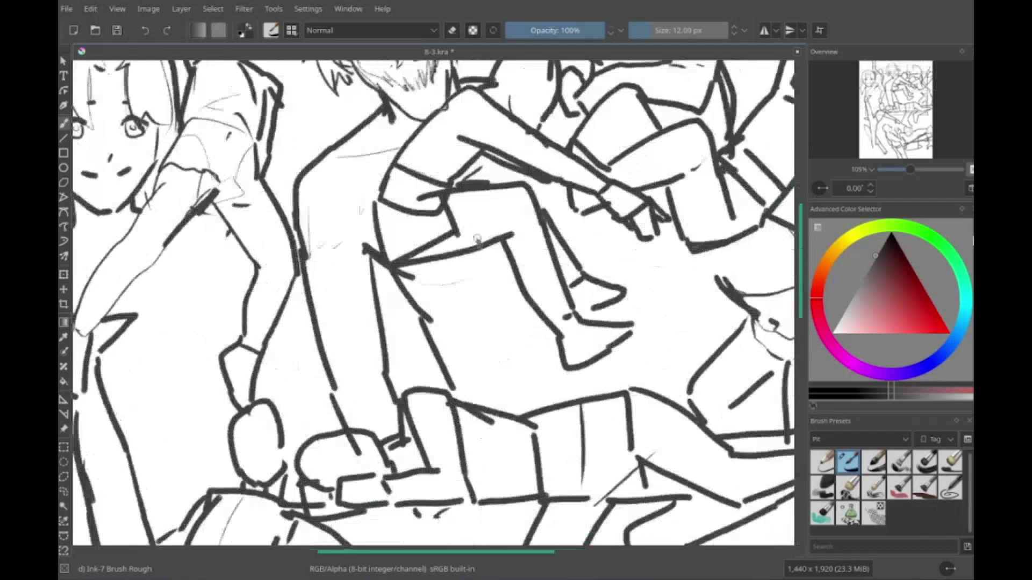
{"action": "scroll", "coordinate": [484, 349], "scroll_direction": "left", "scroll_amount": 3}
{"action": "scroll", "coordinate": [422, 406], "scroll_direction": "up", "scroll_amount": 1}
{"action": "left_click_drag", "start_coordinate": [446, 370], "coordinate": [458, 388]}
{"action": "left_click_drag", "start_coordinate": [503, 357], "coordinate": [524, 373]}
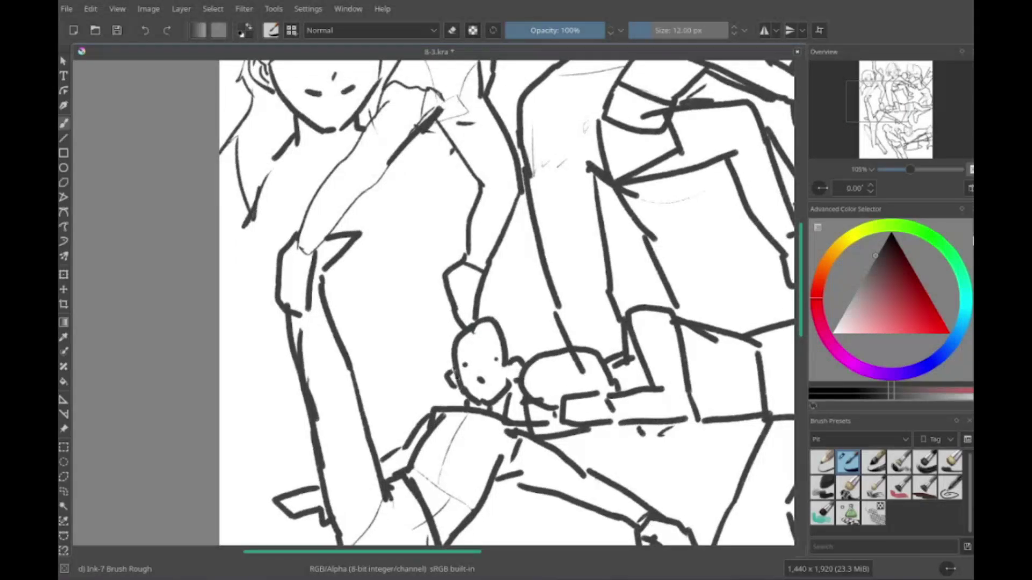
{"action": "scroll", "coordinate": [422, 406], "scroll_direction": "right", "scroll_amount": 2}
{"action": "left_click_drag", "start_coordinate": [431, 322], "coordinate": [476, 349]}
{"action": "left_click_drag", "start_coordinate": [391, 311], "coordinate": [412, 346]}
{"action": "scroll", "coordinate": [390, 253], "scroll_direction": "up", "scroll_amount": 2}
Step: Draw a small figure's head, neck, shoulders and raised fist in the gap beside the spiky-haired head
{"action": "scroll", "coordinate": [389, 253], "scroll_direction": "left", "scroll_amount": 5}
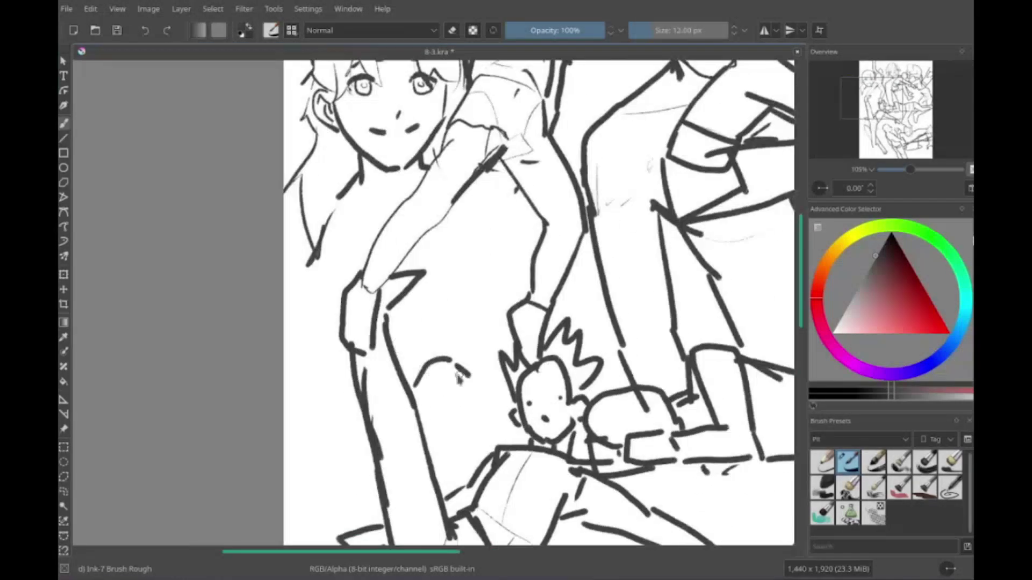
{"action": "left_click_drag", "start_coordinate": [454, 372], "coordinate": [476, 398]}
{"action": "left_click_drag", "start_coordinate": [424, 398], "coordinate": [460, 438]}
{"action": "scroll", "coordinate": [442, 376], "scroll_direction": "left", "scroll_amount": 1}
{"action": "left_click_drag", "start_coordinate": [398, 317], "coordinate": [433, 359]}
{"action": "mouse_move", "coordinate": [403, 309]}
{"action": "left_mouse_down"}
{"action": "mouse_move", "coordinate": [447, 335]}
{"action": "mouse_move", "coordinate": [468, 292]}
{"action": "mouse_move", "coordinate": [458, 290]}
{"action": "left_mouse_up"}
{"action": "scroll", "coordinate": [446, 306], "scroll_direction": "up", "scroll_amount": 2}
{"action": "scroll", "coordinate": [449, 395], "scroll_direction": "down", "scroll_amount": 6}
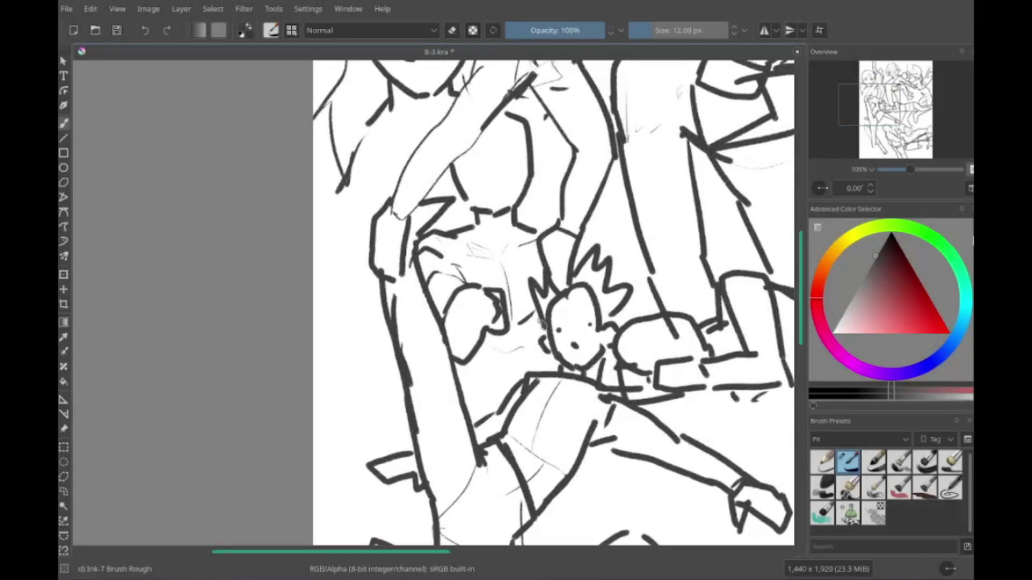
Step: Add ears and a thick, striped fringe to the small fist-raising figure's head
{"action": "scroll", "coordinate": [467, 398], "scroll_direction": "up", "scroll_amount": 5}
{"action": "scroll", "coordinate": [467, 397], "scroll_direction": "left", "scroll_amount": 3}
{"action": "left_click_drag", "start_coordinate": [579, 232], "coordinate": [582, 266]}
{"action": "mouse_move", "coordinate": [536, 198]}
{"action": "left_mouse_down"}
{"action": "mouse_move", "coordinate": [530, 256]}
{"action": "mouse_move", "coordinate": [554, 203]}
{"action": "left_mouse_up"}
{"action": "left_click_drag", "start_coordinate": [567, 195], "coordinate": [583, 245]}
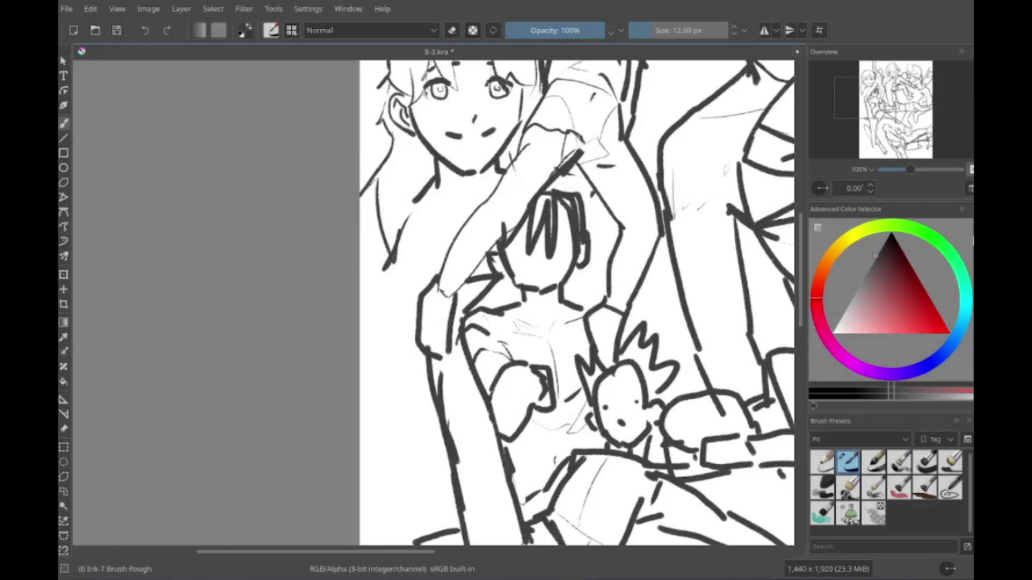
Step: Letter the notes "any %", "lvl" and "pit" with dashes beside the hunched figure's back
{"action": "scroll", "coordinate": [380, 386], "scroll_direction": "down", "scroll_amount": 4}
{"action": "scroll", "coordinate": [380, 386], "scroll_direction": "up", "scroll_amount": 5}
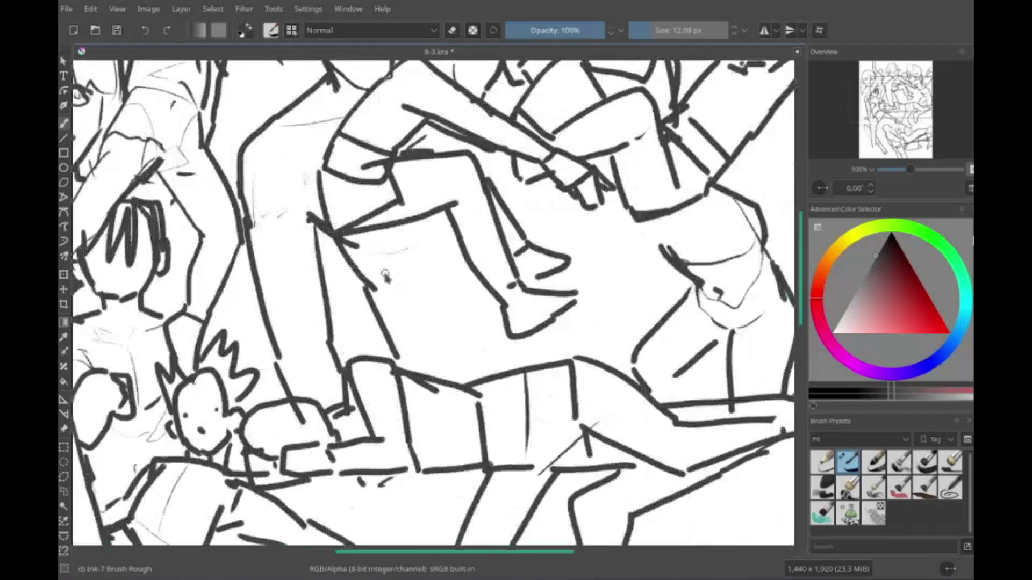
{"action": "scroll", "coordinate": [380, 386], "scroll_direction": "up", "scroll_amount": 4}
{"action": "left_click_drag", "start_coordinate": [533, 237], "coordinate": [613, 250]}
{"action": "left_click_drag", "start_coordinate": [542, 280], "coordinate": [626, 301]}
{"action": "key", "text": "e"}
{"action": "mouse_move", "coordinate": [618, 248]}
{"action": "left_mouse_down"}
{"action": "mouse_move", "coordinate": [597, 275]}
{"action": "mouse_move", "coordinate": [596, 300]}
{"action": "mouse_move", "coordinate": [610, 282]}
{"action": "left_mouse_up"}
{"action": "key", "text": "e"}
{"action": "left_click_drag", "start_coordinate": [623, 249], "coordinate": [626, 275]}
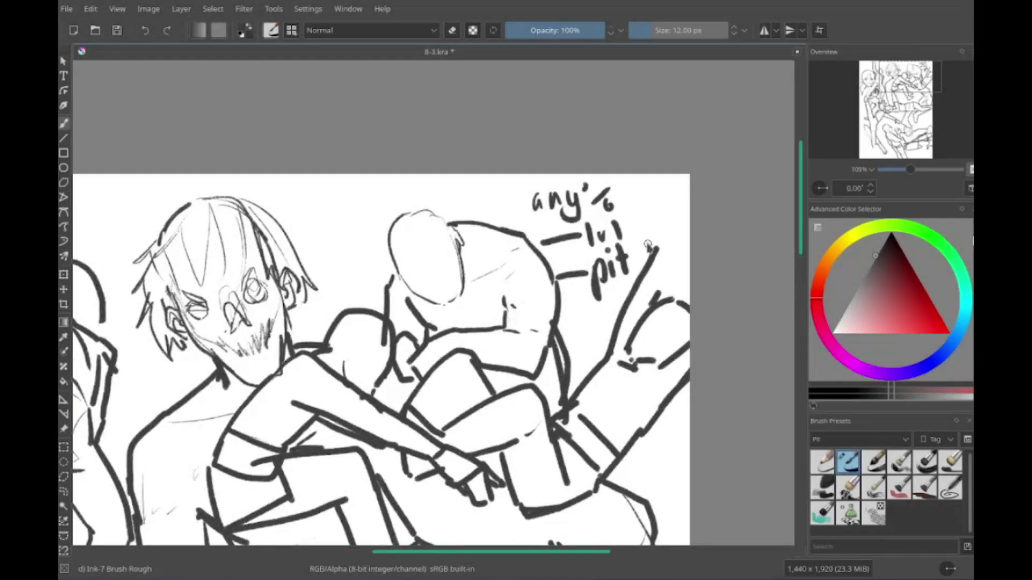
Step: Undo the handwritten notes beside the hunched figure
{"action": "mouse_move", "coordinate": [538, 277]}
{"action": "left_mouse_down"}
{"action": "mouse_move", "coordinate": [600, 190]}
{"action": "mouse_move", "coordinate": [592, 229]}
{"action": "left_mouse_up"}
{"action": "left_click_drag", "start_coordinate": [522, 215], "coordinate": [586, 143]}
{"action": "key", "text": "ctrl+z"}
{"action": "key", "text": "ctrl+z"}
{"action": "key", "text": "ctrl+z"}
{"action": "key", "text": "ctrl+z"}
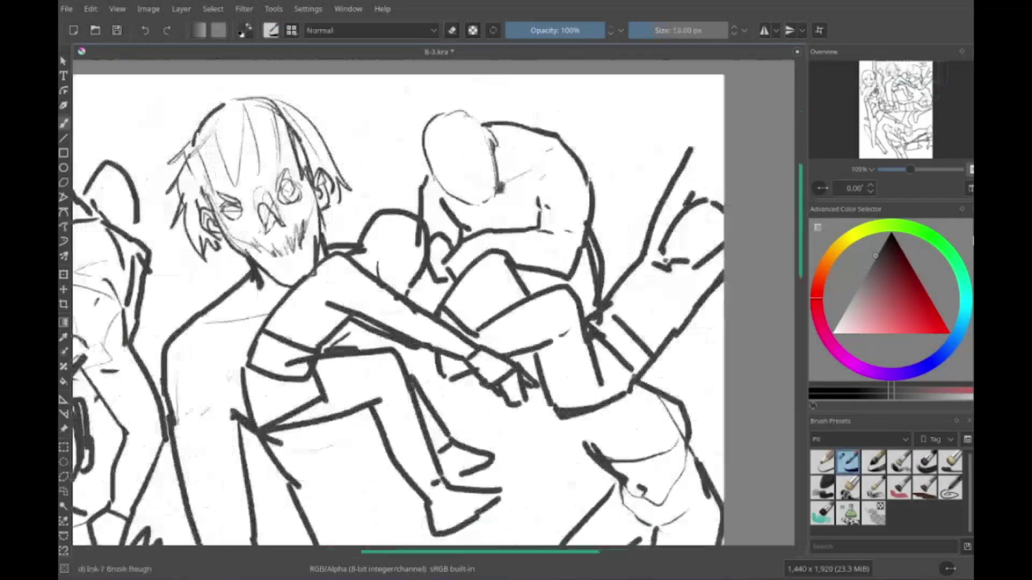
Step: Draw a tilted square in the page's upper-right corner, label two sides 10 and fill part with tiny squares
{"action": "mouse_move", "coordinate": [591, 336]}
{"action": "left_mouse_down"}
{"action": "mouse_move", "coordinate": [516, 274]}
{"action": "mouse_move", "coordinate": [605, 315]}
{"action": "left_mouse_up"}
{"action": "left_click_drag", "start_coordinate": [524, 252], "coordinate": [529, 268]}
{"action": "left_click_drag", "start_coordinate": [610, 272], "coordinate": [618, 285]}
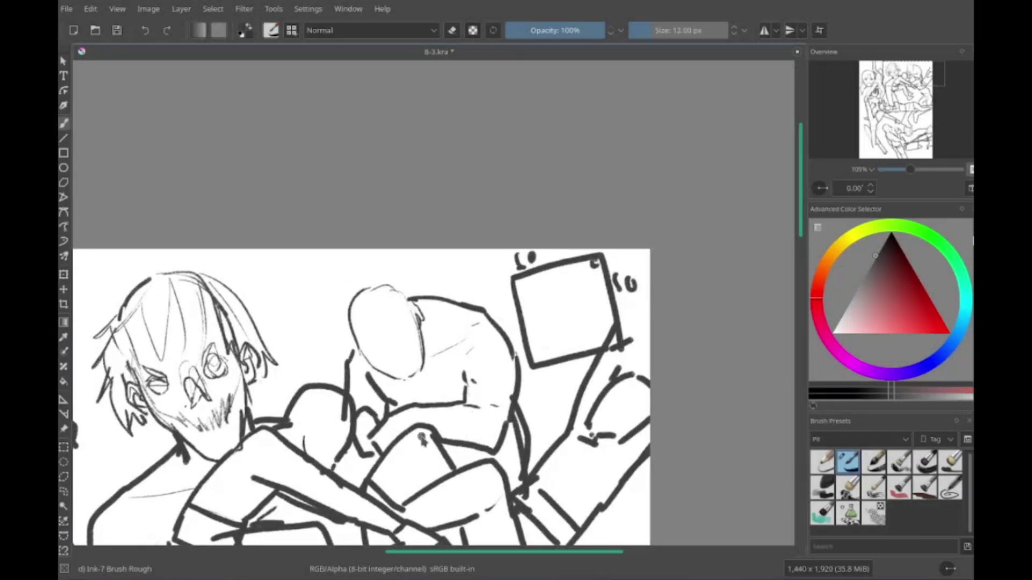
{"action": "left_click_drag", "start_coordinate": [487, 323], "coordinate": [503, 344]}
{"action": "left_click_drag", "start_coordinate": [500, 320], "coordinate": [524, 344]}
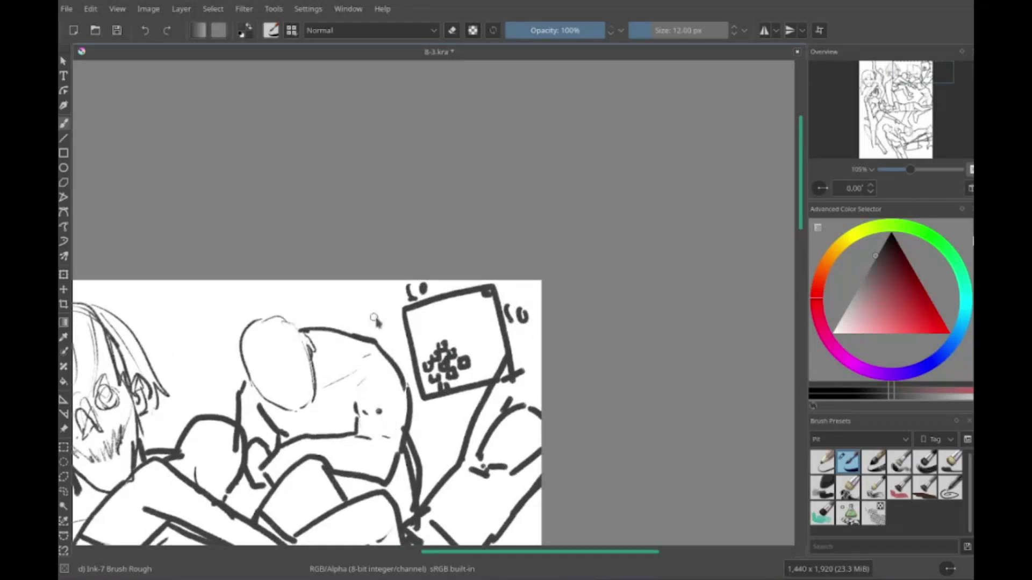
Step: Start a crouching figure in the page's lower-left corner with a bent arm and hand
{"action": "mouse_move", "coordinate": [375, 320]}
{"action": "left_mouse_down"}
{"action": "mouse_move", "coordinate": [409, 269]}
{"action": "mouse_move", "coordinate": [376, 241]}
{"action": "mouse_move", "coordinate": [440, 187]}
{"action": "left_mouse_up"}
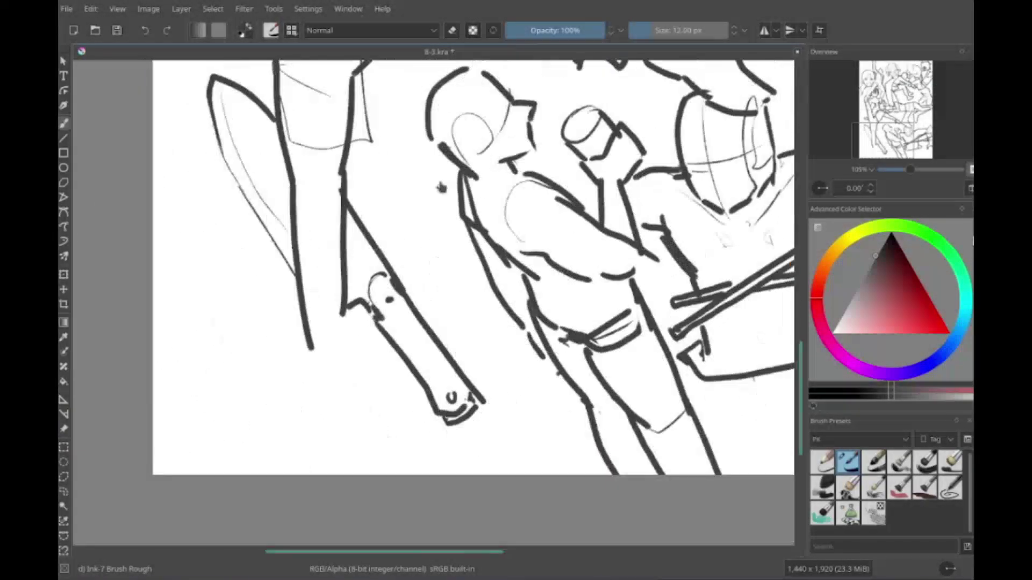
{"action": "left_click_drag", "start_coordinate": [179, 237], "coordinate": [324, 312]}
{"action": "left_click_drag", "start_coordinate": [306, 397], "coordinate": [398, 510]}
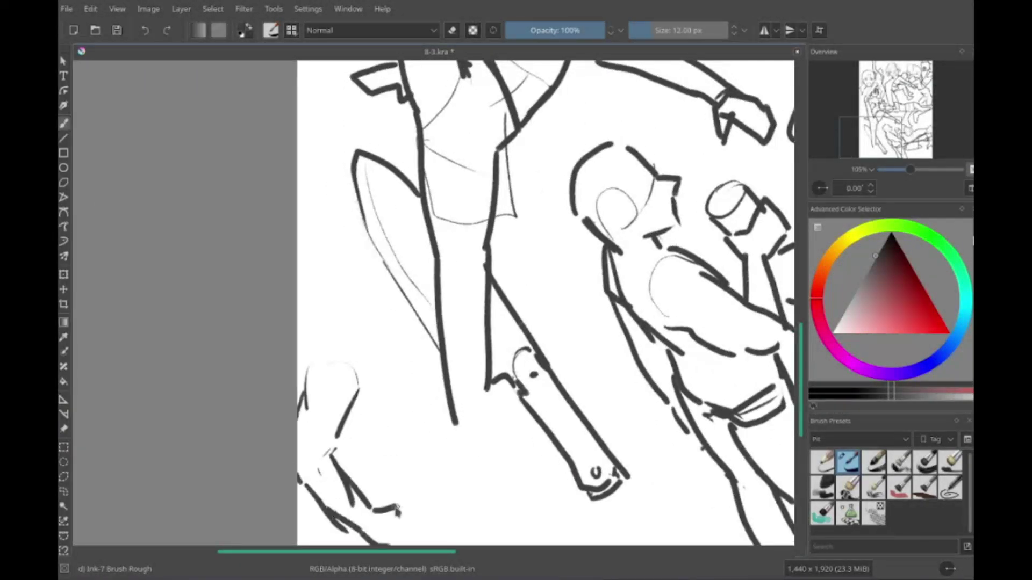
Step: Add the crouching figure's shoulder line, bowed head with hanging hair, and bent leg
{"action": "left_click_drag", "start_coordinate": [398, 290], "coordinate": [440, 376]}
{"action": "left_click_drag", "start_coordinate": [303, 350], "coordinate": [392, 296]}
{"action": "mouse_move", "coordinate": [349, 428]}
{"action": "left_mouse_down"}
{"action": "mouse_move", "coordinate": [391, 426]}
{"action": "mouse_move", "coordinate": [412, 377]}
{"action": "mouse_move", "coordinate": [480, 319]}
{"action": "left_mouse_up"}
{"action": "left_click_drag", "start_coordinate": [460, 368], "coordinate": [524, 379]}
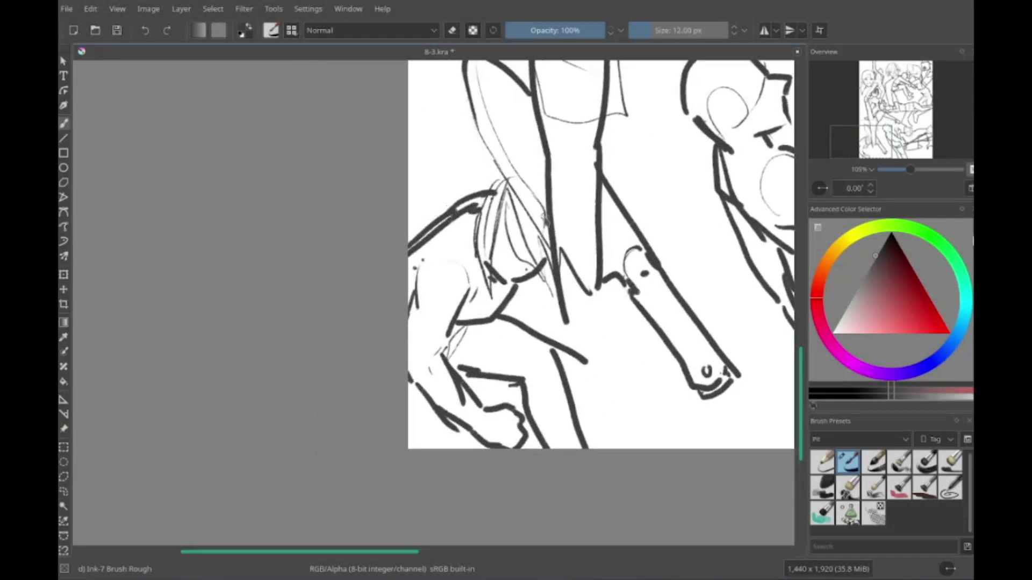
{"action": "mouse_move", "coordinate": [546, 322]}
{"action": "left_mouse_down"}
{"action": "mouse_move", "coordinate": [546, 376]}
{"action": "mouse_move", "coordinate": [535, 384]}
{"action": "mouse_move", "coordinate": [361, 344]}
{"action": "mouse_move", "coordinate": [400, 383]}
{"action": "left_mouse_up"}
{"action": "key", "text": "e"}
{"action": "key", "text": "e"}
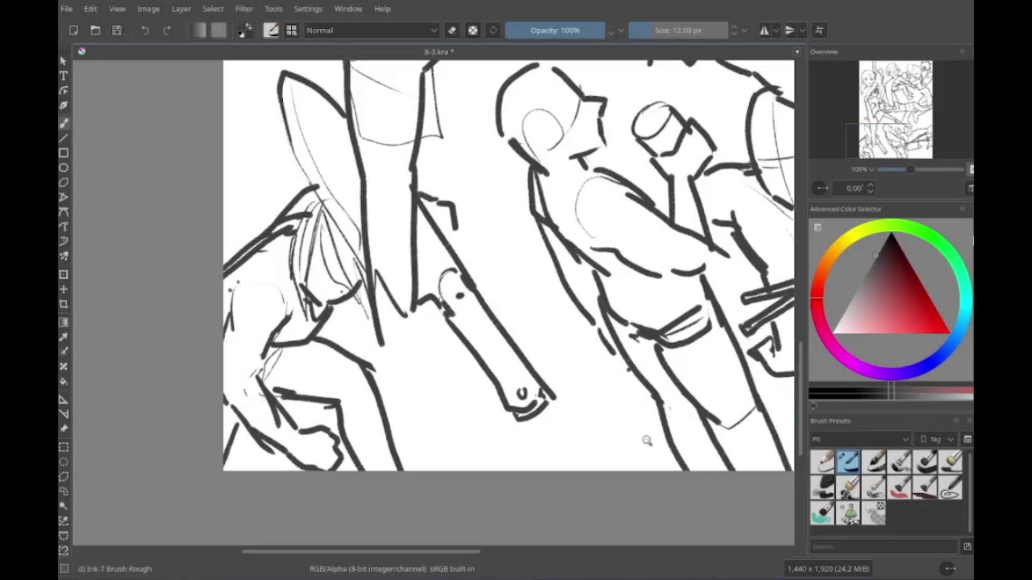
Step: Draw hips and legs along the page's left edge and start a face behind the cup-holding figure
{"action": "left_click_drag", "start_coordinate": [646, 441], "coordinate": [240, 317]}
{"action": "mouse_move", "coordinate": [393, 460]}
{"action": "left_mouse_down"}
{"action": "mouse_move", "coordinate": [672, 268]}
{"action": "mouse_move", "coordinate": [672, 258]}
{"action": "mouse_move", "coordinate": [656, 258]}
{"action": "mouse_move", "coordinate": [501, 396]}
{"action": "left_mouse_up"}
{"action": "left_click_drag", "start_coordinate": [484, 268], "coordinate": [422, 309]}
{"action": "left_click_drag", "start_coordinate": [376, 333], "coordinate": [398, 425]}
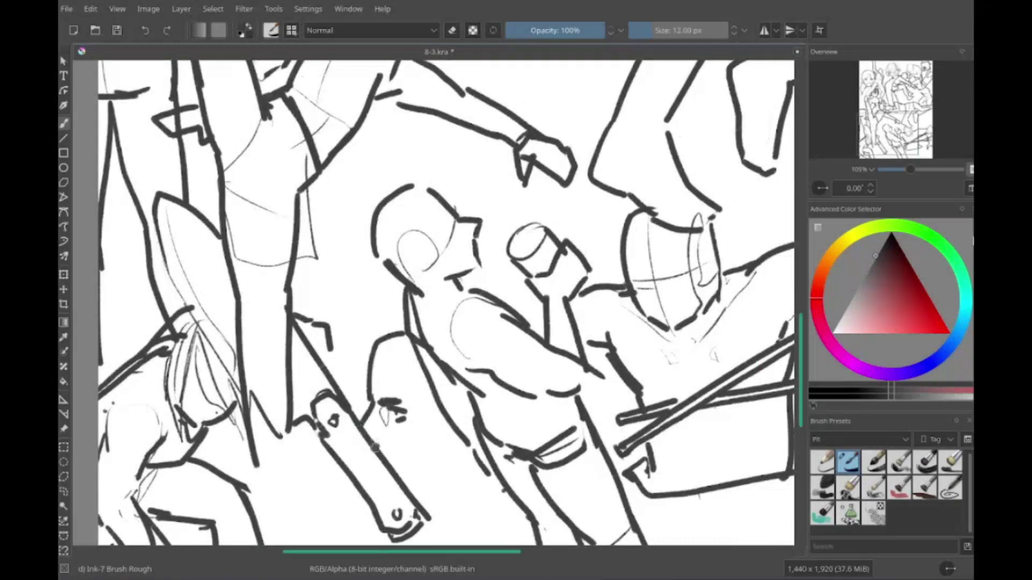
Step: Finish the face behind the cup-holding figure with tousled hair, a jaw, neck and pointed collar
{"action": "left_click_drag", "start_coordinate": [422, 309], "coordinate": [422, 272]}
{"action": "left_click_drag", "start_coordinate": [354, 293], "coordinate": [398, 323]}
{"action": "left_click_drag", "start_coordinate": [538, 376], "coordinate": [522, 274]}
{"action": "mouse_move", "coordinate": [453, 353]}
{"action": "left_mouse_down"}
{"action": "mouse_move", "coordinate": [397, 425]}
{"action": "mouse_move", "coordinate": [501, 379]}
{"action": "left_mouse_up"}
{"action": "left_click_drag", "start_coordinate": [645, 268], "coordinate": [667, 274]}
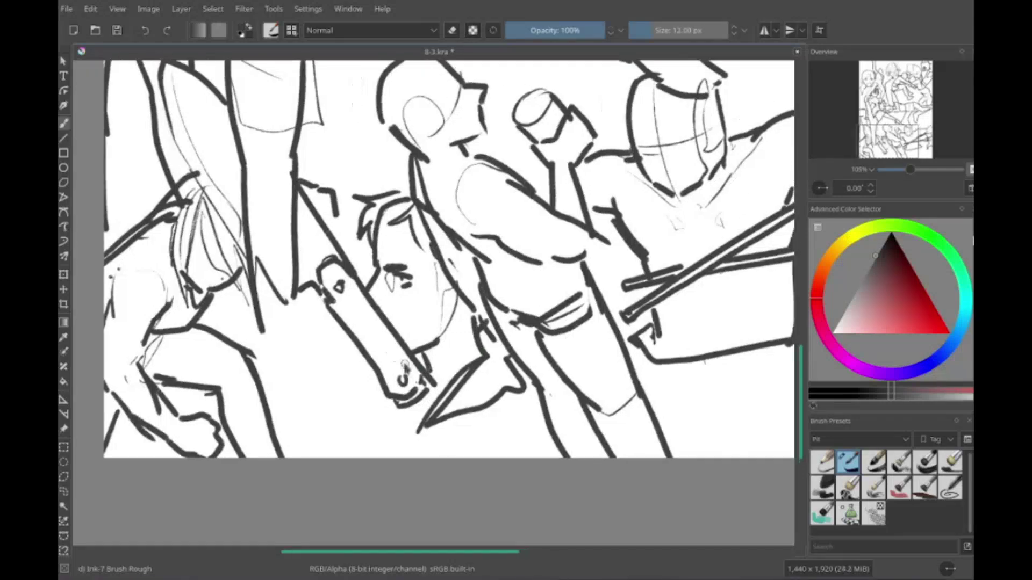
Step: Clear the filled page and start a helmet with its crown and pointed visor
{"action": "key", "text": "minus"}
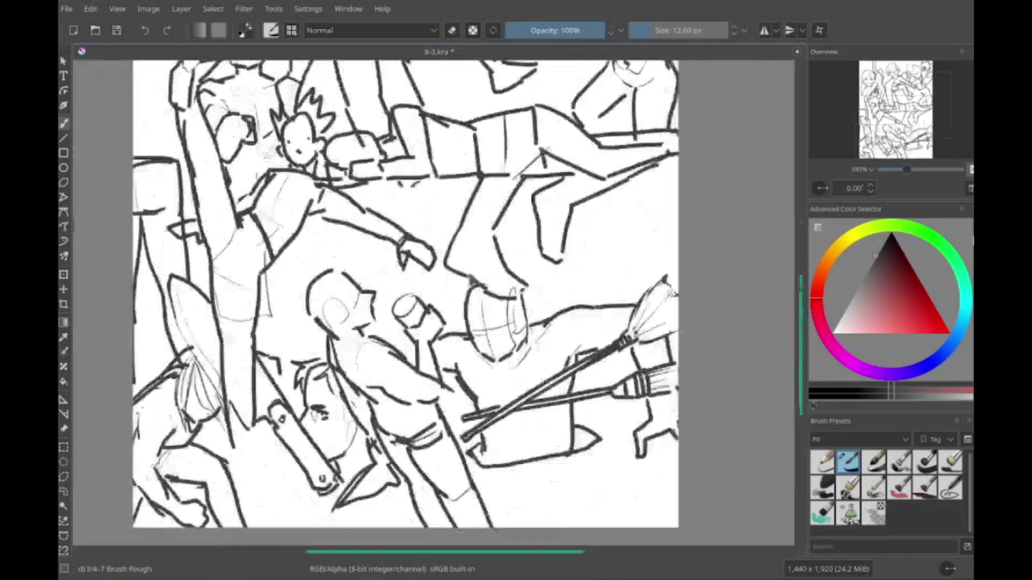
{"action": "key", "text": "Delete"}
{"action": "left_click_drag", "start_coordinate": [294, 337], "coordinate": [423, 369]}
{"action": "mouse_move", "coordinate": [442, 279]}
{"action": "left_mouse_down"}
{"action": "mouse_move", "coordinate": [525, 284]}
{"action": "mouse_move", "coordinate": [437, 275]}
{"action": "mouse_move", "coordinate": [442, 288]}
{"action": "left_mouse_up"}
{"action": "mouse_move", "coordinate": [535, 253]}
{"action": "left_mouse_down"}
{"action": "mouse_move", "coordinate": [449, 203]}
{"action": "mouse_move", "coordinate": [424, 271]}
{"action": "left_mouse_up"}
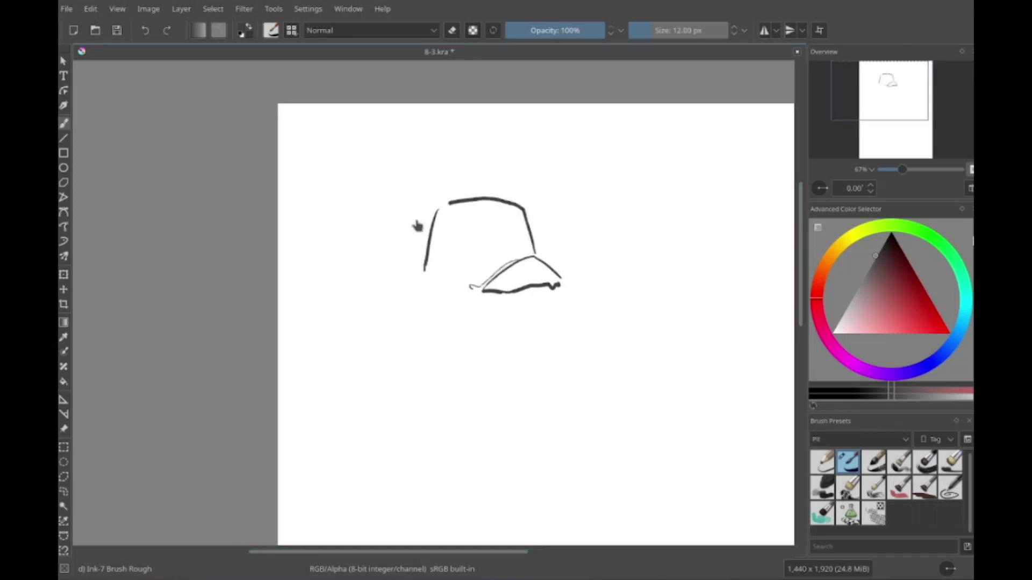
Step: Add the helmet's round emblem, side flaps and banded neck guard, and start the mask's upper edge beneath the visor
{"action": "left_click_drag", "start_coordinate": [155, 285], "coordinate": [500, 274]}
{"action": "mouse_move", "coordinate": [571, 288]}
{"action": "left_mouse_down"}
{"action": "mouse_move", "coordinate": [586, 239]}
{"action": "mouse_move", "coordinate": [559, 237]}
{"action": "left_mouse_up"}
{"action": "mouse_move", "coordinate": [468, 295]}
{"action": "left_mouse_down"}
{"action": "mouse_move", "coordinate": [456, 293]}
{"action": "mouse_move", "coordinate": [530, 322]}
{"action": "mouse_move", "coordinate": [540, 344]}
{"action": "mouse_move", "coordinate": [589, 326]}
{"action": "left_mouse_up"}
{"action": "key", "text": "ctrl+z"}
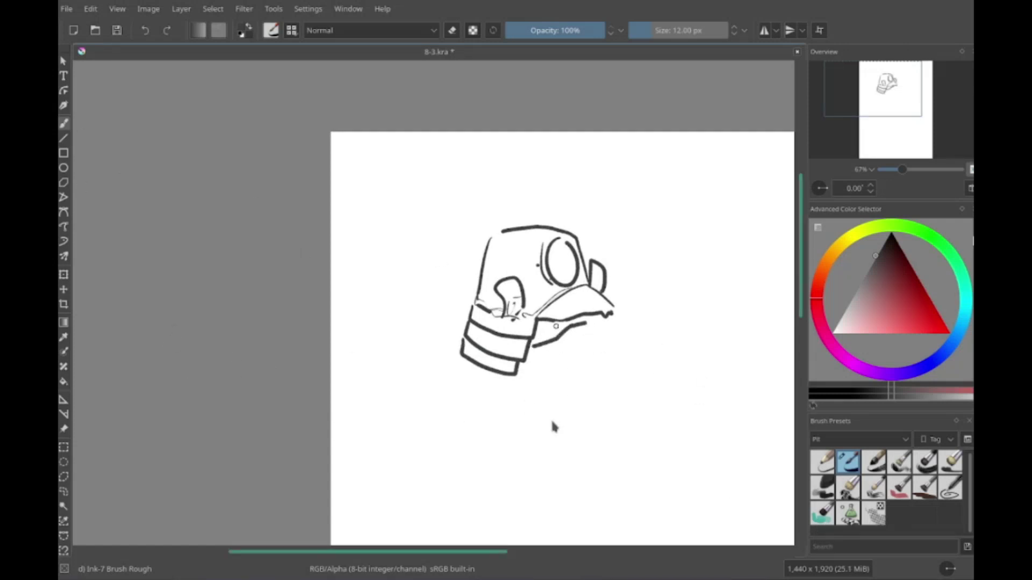
Step: Draw the mask's pointed nose and its long lower jaw line below the visor
{"action": "scroll", "coordinate": [551, 418], "scroll_direction": "up", "scroll_amount": 2}
{"action": "left_click_drag", "start_coordinate": [582, 326], "coordinate": [580, 351]}
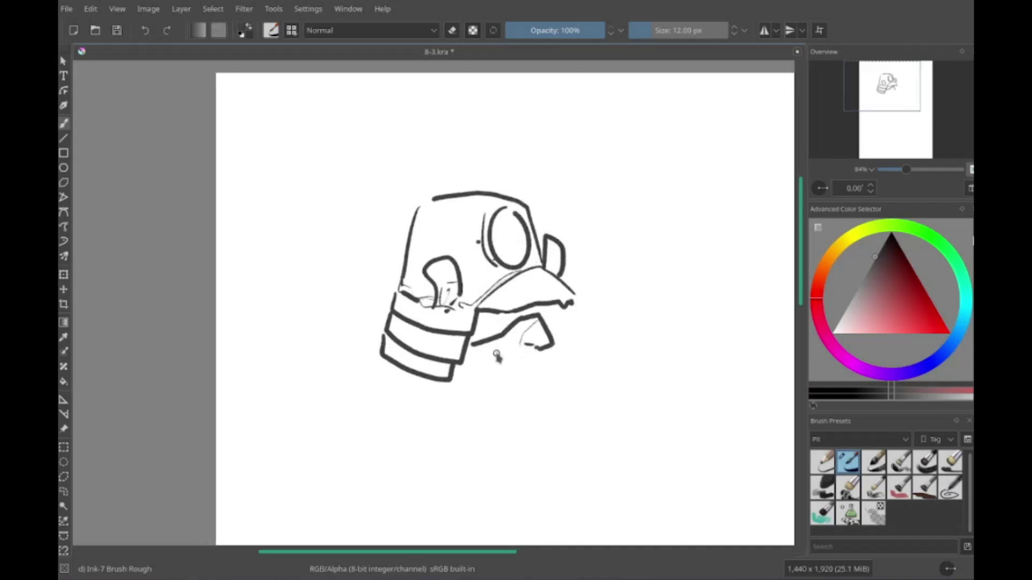
{"action": "left_click_drag", "start_coordinate": [454, 379], "coordinate": [522, 410]}
{"action": "left_click_drag", "start_coordinate": [467, 355], "coordinate": [491, 365]}
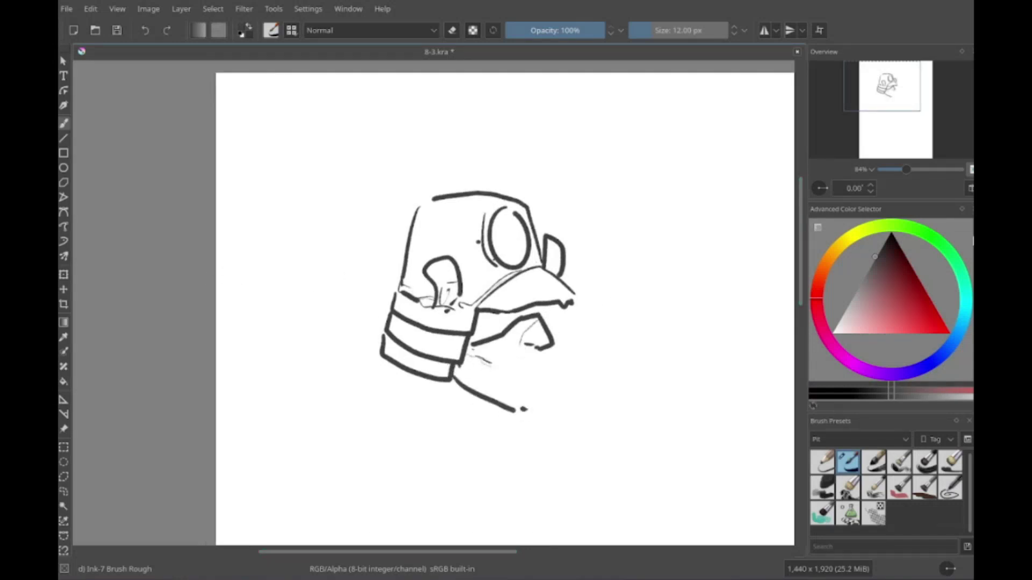
Step: Add teeth, curved tusks, a squared chin and an eye to the mask
{"action": "mouse_move", "coordinate": [472, 357]}
{"action": "left_mouse_down"}
{"action": "mouse_move", "coordinate": [456, 346]}
{"action": "mouse_move", "coordinate": [500, 376]}
{"action": "left_mouse_up"}
{"action": "left_click_drag", "start_coordinate": [516, 339], "coordinate": [532, 379]}
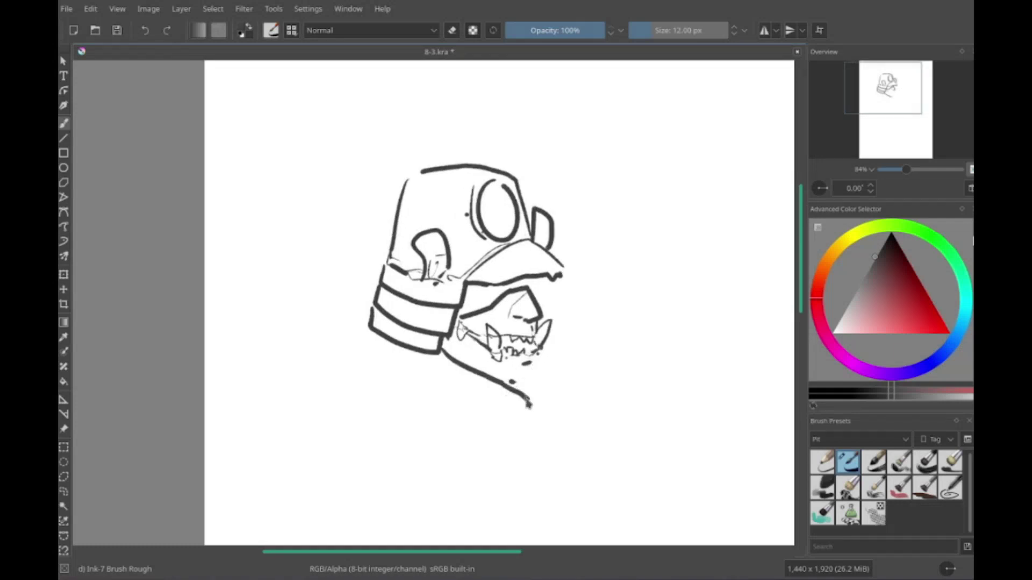
{"action": "left_click_drag", "start_coordinate": [535, 318], "coordinate": [540, 328]}
{"action": "mouse_move", "coordinate": [489, 305]}
{"action": "left_mouse_down"}
{"action": "mouse_move", "coordinate": [508, 298]}
{"action": "mouse_move", "coordinate": [500, 285]}
{"action": "left_mouse_up"}
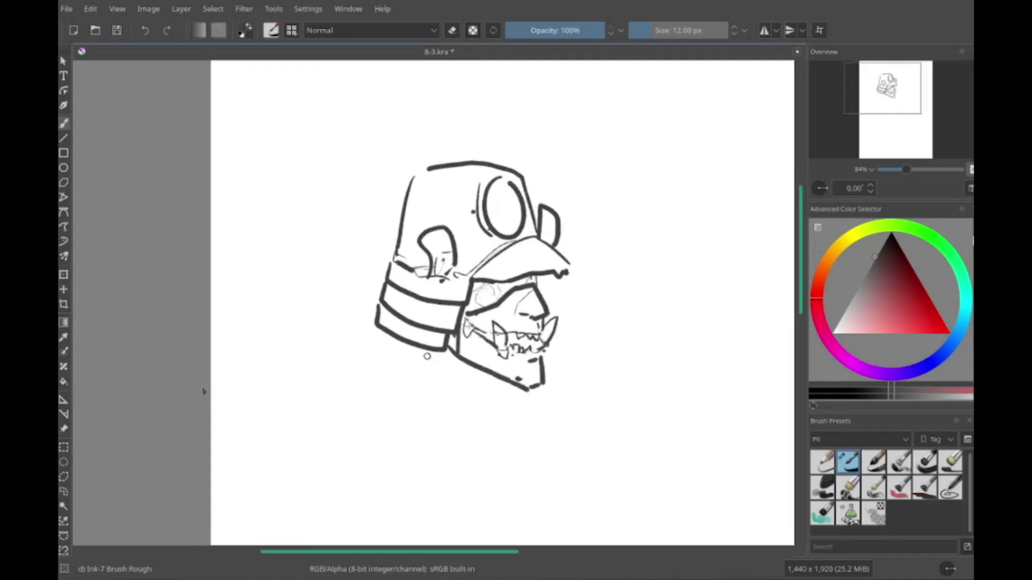
Step: Thicken the helmet's outline, add more neck-guard plates, shade beside the eye and draw rounded links under the jaw
{"action": "mouse_move", "coordinate": [213, 389]}
{"action": "left_mouse_down"}
{"action": "mouse_move", "coordinate": [387, 366]}
{"action": "mouse_move", "coordinate": [436, 370]}
{"action": "mouse_move", "coordinate": [439, 322]}
{"action": "left_mouse_up"}
{"action": "mouse_move", "coordinate": [483, 347]}
{"action": "left_mouse_down"}
{"action": "mouse_move", "coordinate": [446, 344]}
{"action": "mouse_move", "coordinate": [463, 344]}
{"action": "mouse_move", "coordinate": [498, 376]}
{"action": "left_mouse_up"}
{"action": "mouse_move", "coordinate": [376, 236]}
{"action": "left_mouse_down"}
{"action": "mouse_move", "coordinate": [364, 269]}
{"action": "mouse_move", "coordinate": [445, 269]}
{"action": "left_mouse_up"}
{"action": "left_click_drag", "start_coordinate": [516, 291], "coordinate": [524, 317]}
{"action": "left_click_drag", "start_coordinate": [446, 266], "coordinate": [524, 317]}
{"action": "left_click_drag", "start_coordinate": [433, 309], "coordinate": [519, 323]}
{"action": "left_click_drag", "start_coordinate": [446, 268], "coordinate": [436, 239]}
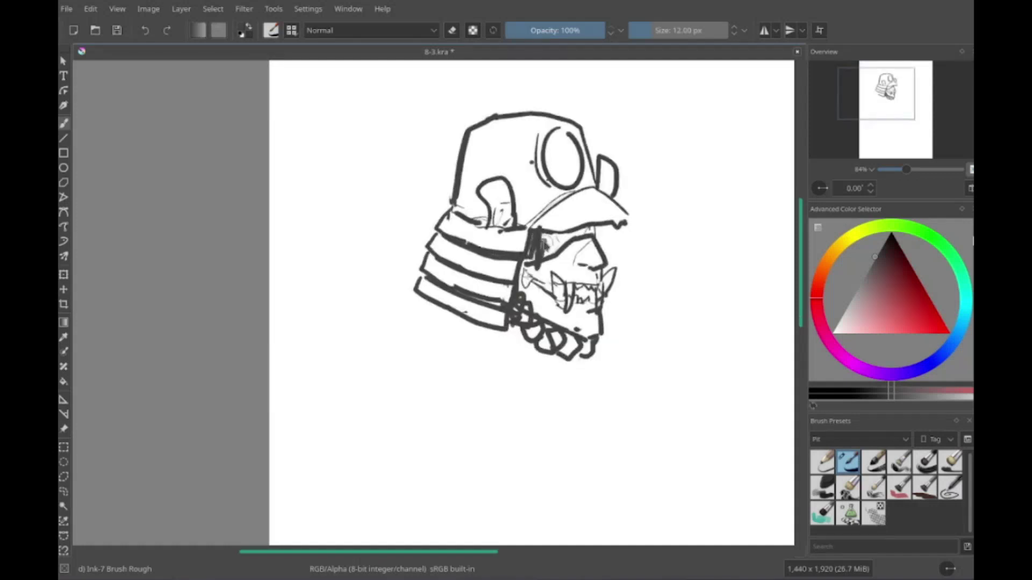
Step: Refine the mask's front edge and draw a knotted cord with two long hanging loops below the chin
{"action": "mouse_move", "coordinate": [537, 236]}
{"action": "left_mouse_down"}
{"action": "mouse_move", "coordinate": [588, 229]}
{"action": "mouse_move", "coordinate": [526, 225]}
{"action": "mouse_move", "coordinate": [583, 269]}
{"action": "mouse_move", "coordinate": [580, 301]}
{"action": "left_mouse_up"}
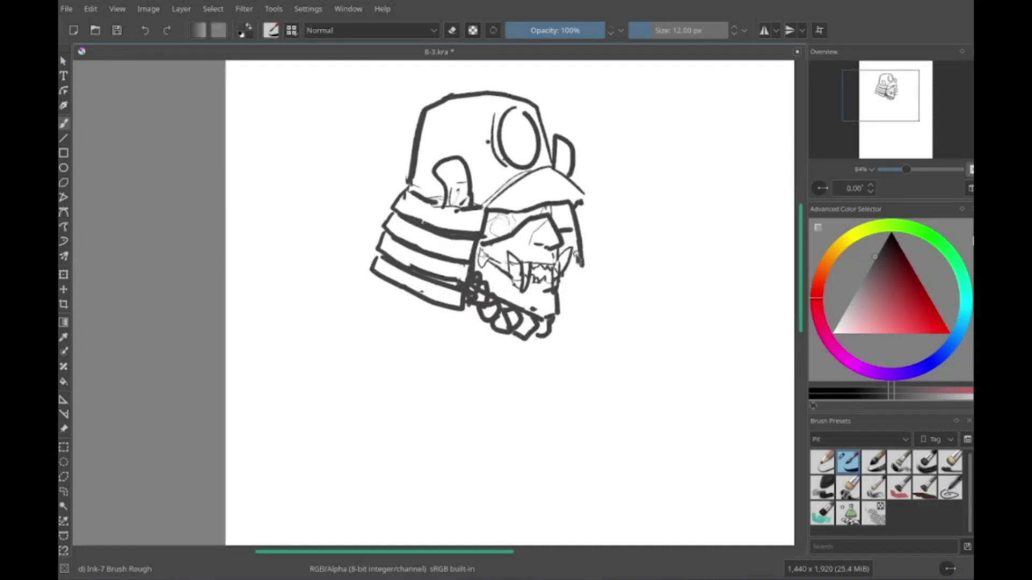
{"action": "left_click_drag", "start_coordinate": [577, 257], "coordinate": [580, 307]}
{"action": "mouse_move", "coordinate": [562, 205]}
{"action": "left_mouse_down"}
{"action": "mouse_move", "coordinate": [570, 277]}
{"action": "mouse_move", "coordinate": [532, 285]}
{"action": "mouse_move", "coordinate": [459, 353]}
{"action": "mouse_move", "coordinate": [537, 403]}
{"action": "left_mouse_up"}
{"action": "left_click_drag", "start_coordinate": [484, 301], "coordinate": [495, 274]}
{"action": "left_click_drag", "start_coordinate": [537, 301], "coordinate": [548, 486]}
{"action": "mouse_move", "coordinate": [548, 430]}
{"action": "left_mouse_down"}
{"action": "mouse_move", "coordinate": [563, 398]}
{"action": "mouse_move", "coordinate": [559, 461]}
{"action": "left_mouse_up"}
{"action": "left_click_drag", "start_coordinate": [487, 293], "coordinate": [494, 415]}
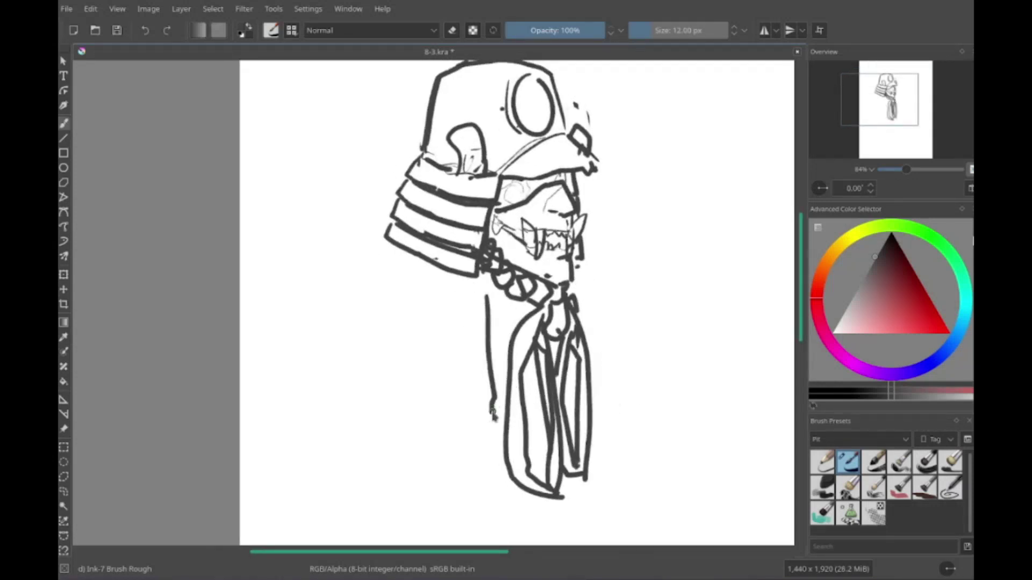
Step: Draw the chest panels on both sides of the hanging cord and mark them with short horizontal lines
{"action": "left_click_drag", "start_coordinate": [574, 274], "coordinate": [616, 377]}
{"action": "left_click_drag", "start_coordinate": [616, 376], "coordinate": [594, 422]}
{"action": "left_click_drag", "start_coordinate": [493, 306], "coordinate": [524, 311]}
{"action": "left_click_drag", "start_coordinate": [595, 379], "coordinate": [611, 375]}
{"action": "left_click_drag", "start_coordinate": [491, 349], "coordinate": [510, 347]}
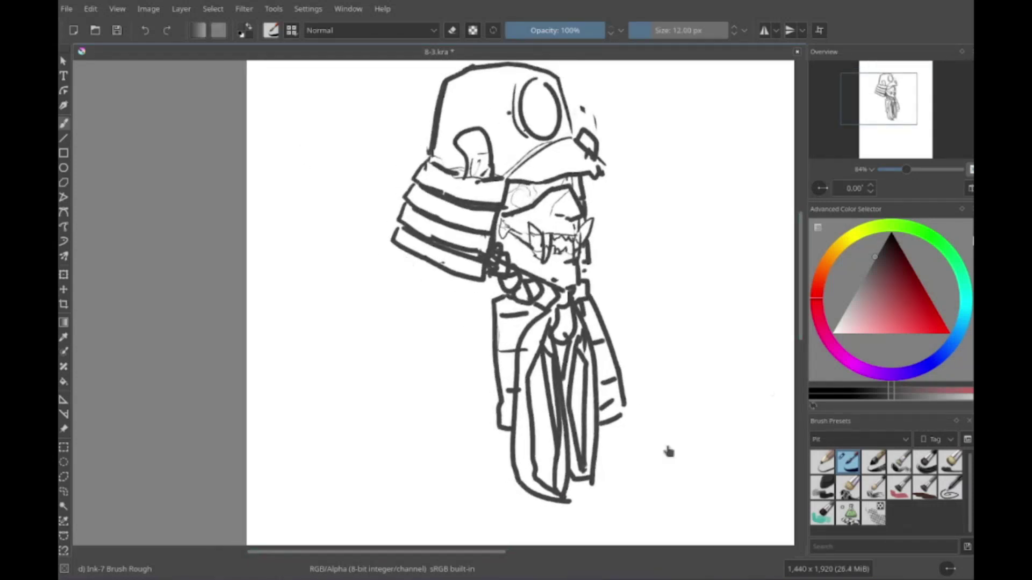
Step: Add the small shoulder block and back line, and outline a large rectangular shoulder guard beside the torso
{"action": "left_click_drag", "start_coordinate": [400, 284], "coordinate": [406, 231]}
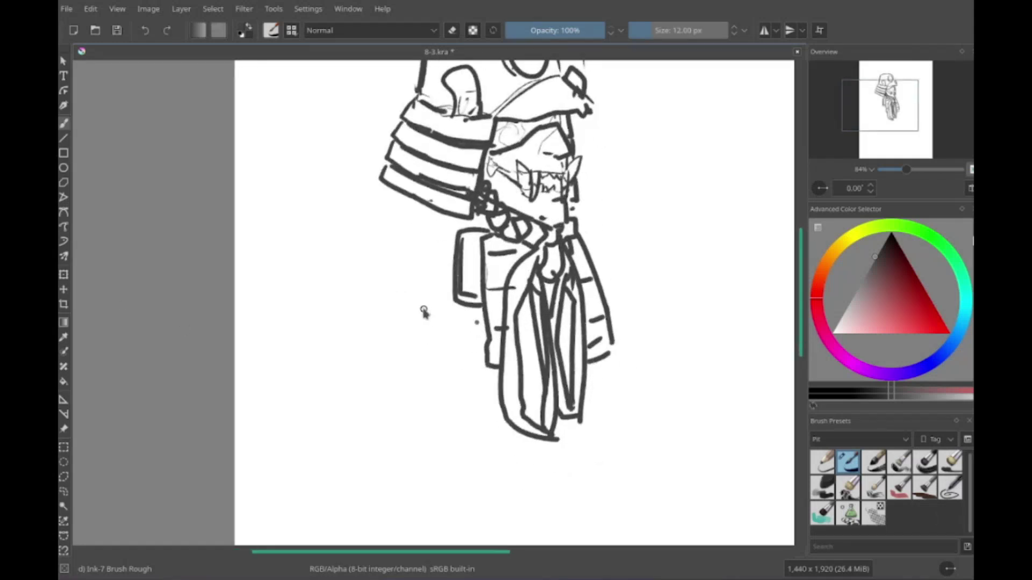
{"action": "mouse_move", "coordinate": [473, 430]}
{"action": "left_mouse_down"}
{"action": "mouse_move", "coordinate": [462, 371]}
{"action": "mouse_move", "coordinate": [460, 393]}
{"action": "left_mouse_up"}
{"action": "key", "text": "ctrl+z"}
{"action": "mouse_move", "coordinate": [302, 376]}
{"action": "left_mouse_down"}
{"action": "mouse_move", "coordinate": [408, 212]}
{"action": "mouse_move", "coordinate": [433, 430]}
{"action": "left_mouse_up"}
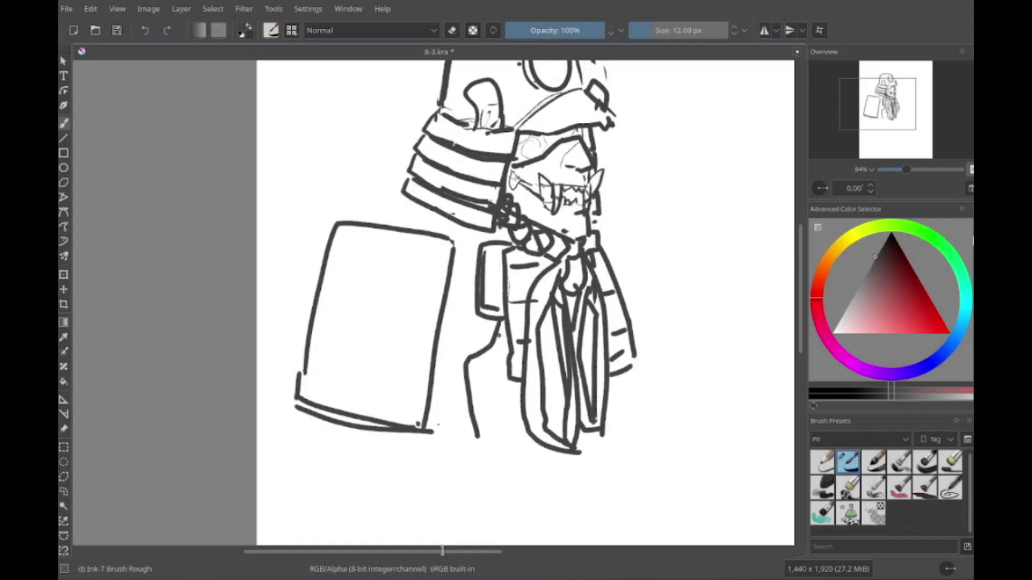
{"action": "left_click_drag", "start_coordinate": [429, 104], "coordinate": [453, 147]}
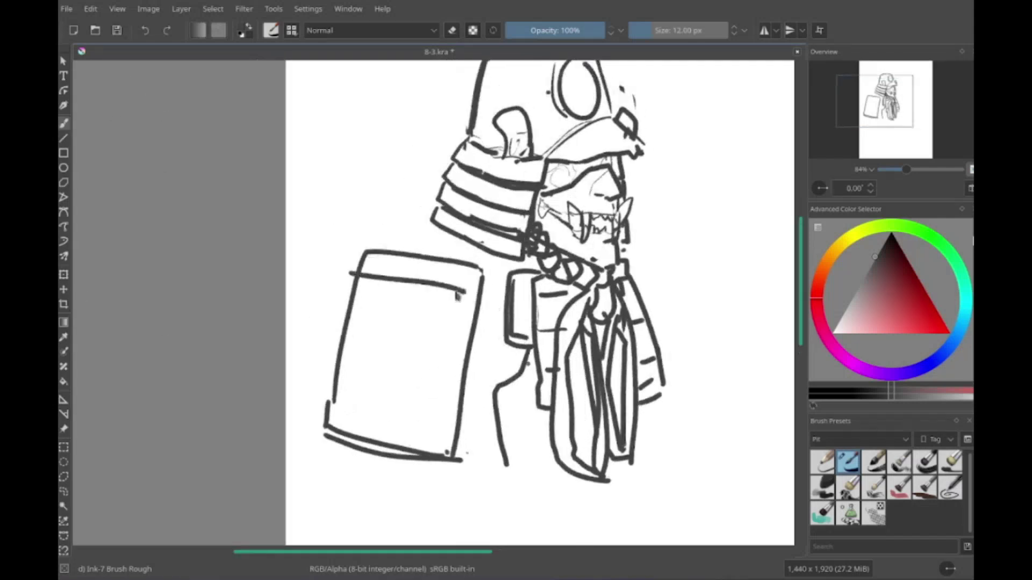
Step: Divide the large shoulder guard into curved horizontal bands and add a top plate with a thickened side edge
{"action": "left_click_drag", "start_coordinate": [355, 296], "coordinate": [457, 317]}
{"action": "left_click_drag", "start_coordinate": [349, 324], "coordinate": [460, 346]}
{"action": "mouse_move", "coordinate": [341, 363]}
{"action": "left_mouse_down"}
{"action": "mouse_move", "coordinate": [449, 382]}
{"action": "mouse_move", "coordinate": [422, 416]}
{"action": "left_mouse_up"}
{"action": "left_click_drag", "start_coordinate": [311, 428], "coordinate": [425, 445]}
{"action": "left_click_drag", "start_coordinate": [303, 461], "coordinate": [414, 479]}
{"action": "left_click_drag", "start_coordinate": [213, 277], "coordinate": [219, 280]}
{"action": "mouse_move", "coordinate": [346, 290]}
{"action": "left_mouse_down"}
{"action": "mouse_move", "coordinate": [459, 307]}
{"action": "mouse_move", "coordinate": [451, 333]}
{"action": "left_mouse_up"}
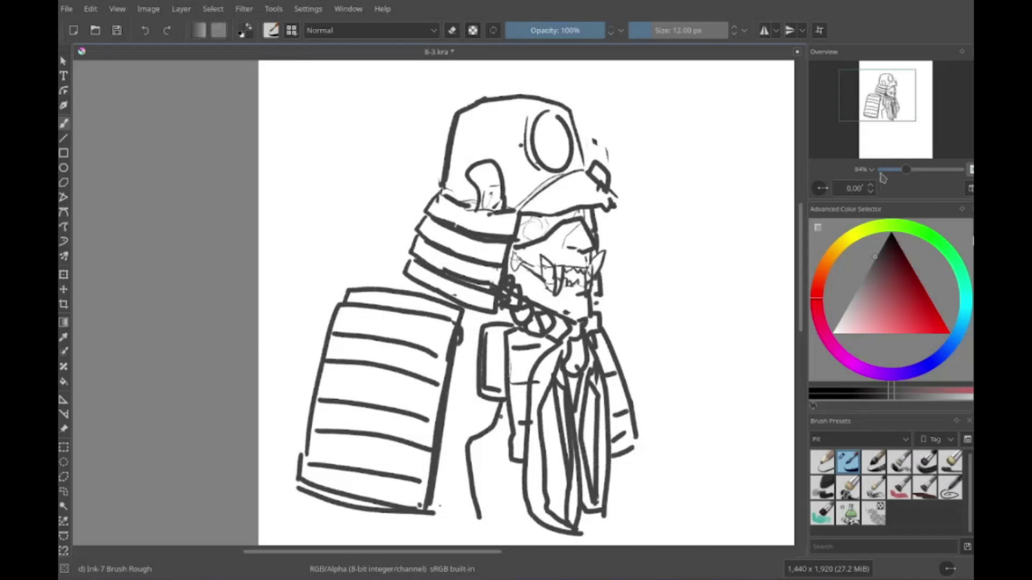
Step: Draw the lower arm plate, rounded torso and waist sash, and start a sword guard at the hip
{"action": "left_click_drag", "start_coordinate": [215, 430], "coordinate": [234, 383]}
{"action": "mouse_move", "coordinate": [107, 382]}
{"action": "left_mouse_down"}
{"action": "mouse_move", "coordinate": [118, 285]}
{"action": "mouse_move", "coordinate": [76, 352]}
{"action": "mouse_move", "coordinate": [129, 301]}
{"action": "mouse_move", "coordinate": [106, 454]}
{"action": "mouse_move", "coordinate": [479, 334]}
{"action": "mouse_move", "coordinate": [396, 369]}
{"action": "mouse_move", "coordinate": [499, 413]}
{"action": "mouse_move", "coordinate": [328, 414]}
{"action": "left_mouse_up"}
{"action": "mouse_move", "coordinate": [508, 331]}
{"action": "left_mouse_down"}
{"action": "mouse_move", "coordinate": [559, 323]}
{"action": "mouse_move", "coordinate": [564, 371]}
{"action": "left_mouse_up"}
{"action": "left_click_drag", "start_coordinate": [561, 317], "coordinate": [564, 374]}
{"action": "left_click_drag", "start_coordinate": [544, 329], "coordinate": [539, 370]}
{"action": "left_click_drag", "start_coordinate": [531, 329], "coordinate": [526, 367]}
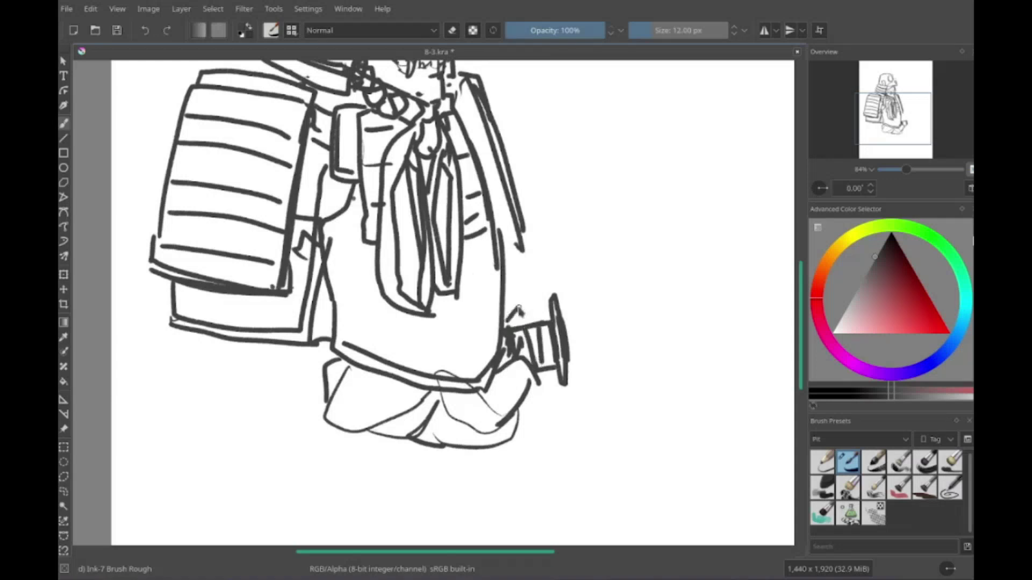
Step: Add the knot above the sword guard and draw the long sword handle with a diamond-pattern wrap
{"action": "left_click_drag", "start_coordinate": [508, 297], "coordinate": [571, 266]}
{"action": "scroll", "coordinate": [537, 322], "scroll_direction": "right", "scroll_amount": 1}
{"action": "mouse_move", "coordinate": [554, 325]}
{"action": "left_mouse_down"}
{"action": "mouse_move", "coordinate": [670, 319]}
{"action": "mouse_move", "coordinate": [710, 304]}
{"action": "left_mouse_up"}
{"action": "mouse_move", "coordinate": [694, 333]}
{"action": "left_mouse_down"}
{"action": "mouse_move", "coordinate": [554, 336]}
{"action": "mouse_move", "coordinate": [645, 323]}
{"action": "left_mouse_up"}
{"action": "scroll", "coordinate": [618, 323], "scroll_direction": "right", "scroll_amount": 2}
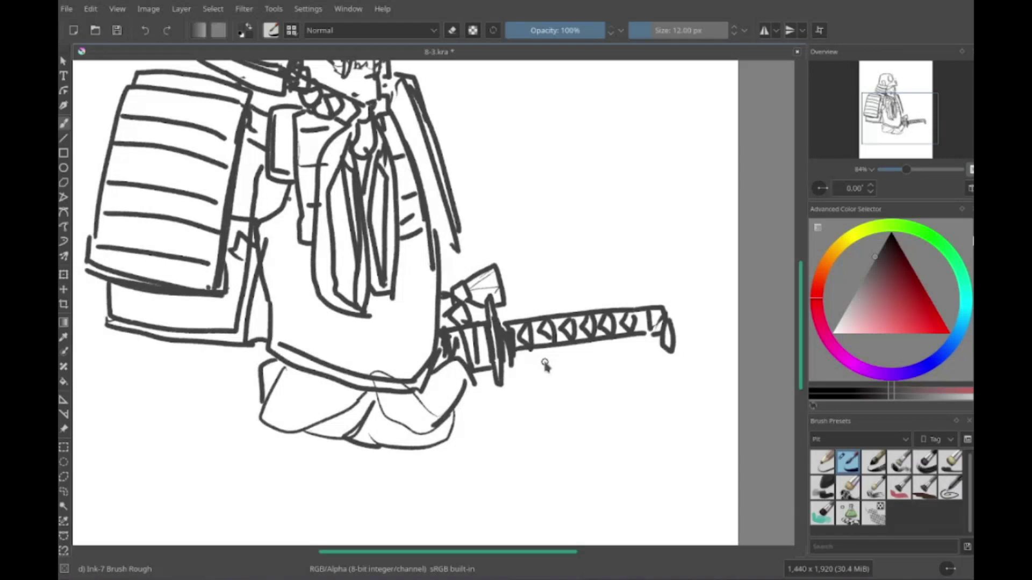
Step: Draw the sleeve folds beneath the shoulder guard and a long diagonal line running down from them
{"action": "scroll", "coordinate": [567, 276], "scroll_direction": "down", "scroll_amount": 1}
{"action": "left_click_drag", "start_coordinate": [618, 242], "coordinate": [554, 299]}
{"action": "scroll", "coordinate": [484, 241], "scroll_direction": "right", "scroll_amount": 1}
{"action": "left_click_drag", "start_coordinate": [484, 244], "coordinate": [500, 269]}
{"action": "scroll", "coordinate": [350, 423], "scroll_direction": "up", "scroll_amount": 1}
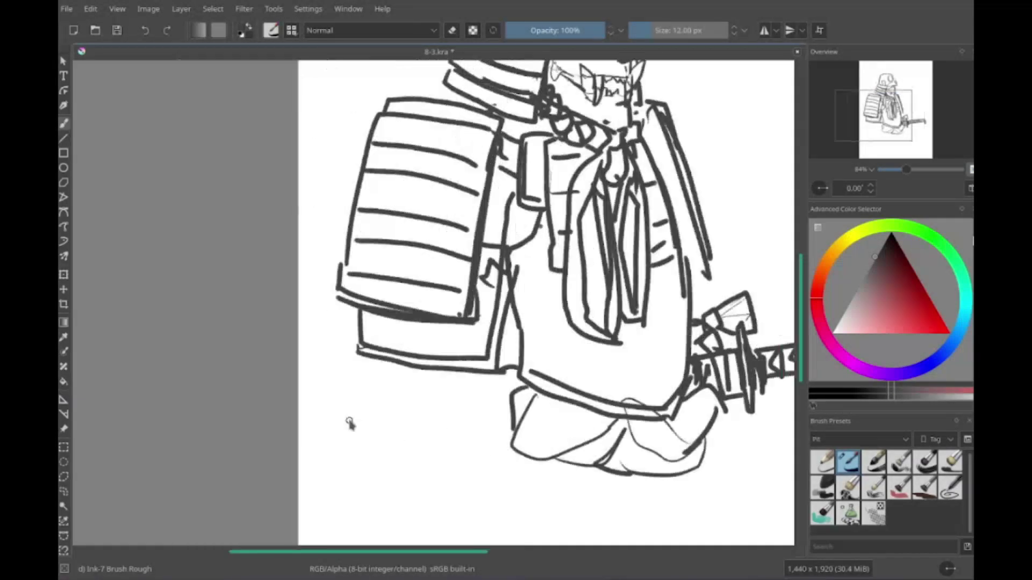
{"action": "scroll", "coordinate": [349, 423], "scroll_direction": "down", "scroll_amount": 1}
{"action": "scroll", "coordinate": [350, 424], "scroll_direction": "up", "scroll_amount": 2}
{"action": "left_click_drag", "start_coordinate": [240, 361], "coordinate": [337, 481]}
{"action": "scroll", "coordinate": [383, 389], "scroll_direction": "up", "scroll_amount": 1}
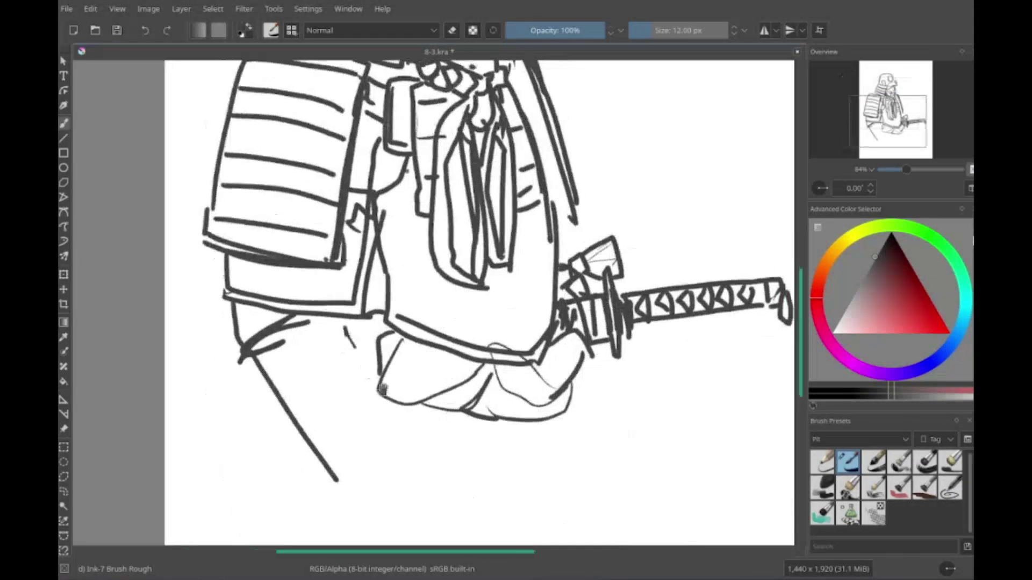
Step: Start a second, front-facing samurai helmet beside the first with curved horns, a skull emblem and a brow
{"action": "scroll", "coordinate": [383, 388], "scroll_direction": "up", "scroll_amount": 3}
{"action": "scroll", "coordinate": [382, 323], "scroll_direction": "down", "scroll_amount": 1}
{"action": "mouse_move", "coordinate": [473, 295]}
{"action": "left_mouse_down"}
{"action": "mouse_move", "coordinate": [576, 300]}
{"action": "mouse_move", "coordinate": [580, 214]}
{"action": "left_mouse_up"}
{"action": "scroll", "coordinate": [430, 323], "scroll_direction": "up", "scroll_amount": 1}
{"action": "mouse_move", "coordinate": [490, 320]}
{"action": "left_mouse_down"}
{"action": "mouse_move", "coordinate": [596, 316]}
{"action": "mouse_move", "coordinate": [634, 360]}
{"action": "mouse_move", "coordinate": [672, 328]}
{"action": "left_mouse_up"}
{"action": "mouse_move", "coordinate": [487, 312]}
{"action": "left_mouse_down"}
{"action": "mouse_move", "coordinate": [457, 358]}
{"action": "mouse_move", "coordinate": [536, 344]}
{"action": "mouse_move", "coordinate": [617, 354]}
{"action": "left_mouse_up"}
{"action": "scroll", "coordinate": [479, 316], "scroll_direction": "up", "scroll_amount": 3}
Step: Add the second helmet's side flaps and hanging neck plates, plus the mask's brow line and nose
{"action": "mouse_move", "coordinate": [502, 320]}
{"action": "left_mouse_down"}
{"action": "mouse_move", "coordinate": [503, 280]}
{"action": "mouse_move", "coordinate": [531, 245]}
{"action": "mouse_move", "coordinate": [498, 253]}
{"action": "mouse_move", "coordinate": [519, 268]}
{"action": "left_mouse_up"}
{"action": "scroll", "coordinate": [525, 265], "scroll_direction": "right", "scroll_amount": 2}
{"action": "left_click_drag", "start_coordinate": [593, 369], "coordinate": [629, 425]}
{"action": "scroll", "coordinate": [537, 322], "scroll_direction": "left", "scroll_amount": 1}
{"action": "mouse_move", "coordinate": [463, 309]}
{"action": "left_mouse_down"}
{"action": "mouse_move", "coordinate": [433, 387]}
{"action": "mouse_move", "coordinate": [448, 433]}
{"action": "left_mouse_up"}
{"action": "left_click_drag", "start_coordinate": [484, 349], "coordinate": [572, 352]}
{"action": "mouse_move", "coordinate": [463, 317]}
{"action": "left_mouse_down"}
{"action": "mouse_move", "coordinate": [479, 406]}
{"action": "mouse_move", "coordinate": [516, 386]}
{"action": "left_mouse_up"}
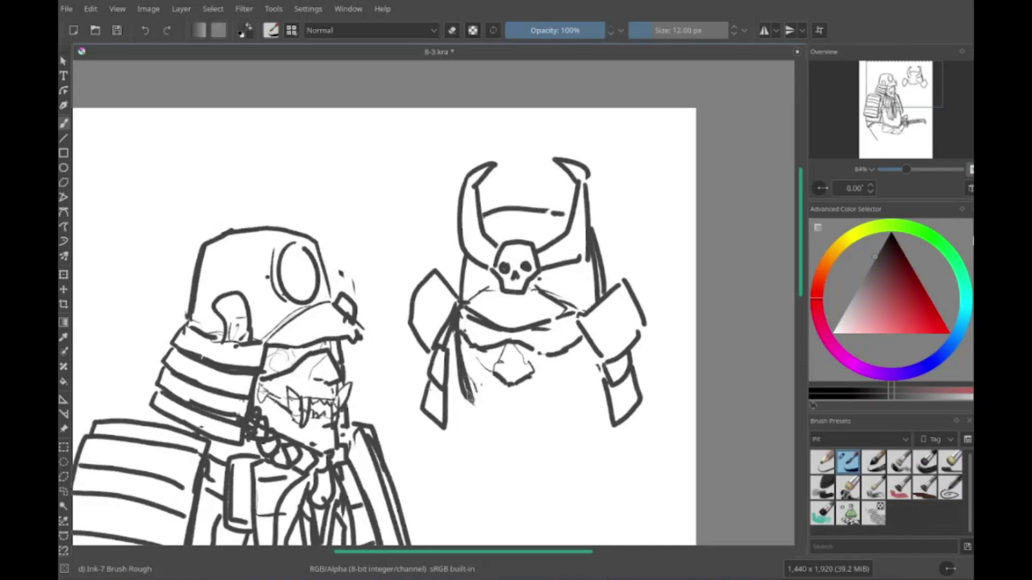
Step: Draw the front-facing mask's cheeks, mouth, tusks and pointed chin
{"action": "left_click_drag", "start_coordinate": [463, 344], "coordinate": [499, 427]}
{"action": "left_click_drag", "start_coordinate": [489, 401], "coordinate": [564, 377]}
{"action": "left_click_drag", "start_coordinate": [500, 366], "coordinate": [486, 403]}
{"action": "left_click_drag", "start_coordinate": [549, 366], "coordinate": [535, 418]}
{"action": "left_click_drag", "start_coordinate": [502, 449], "coordinate": [592, 392]}
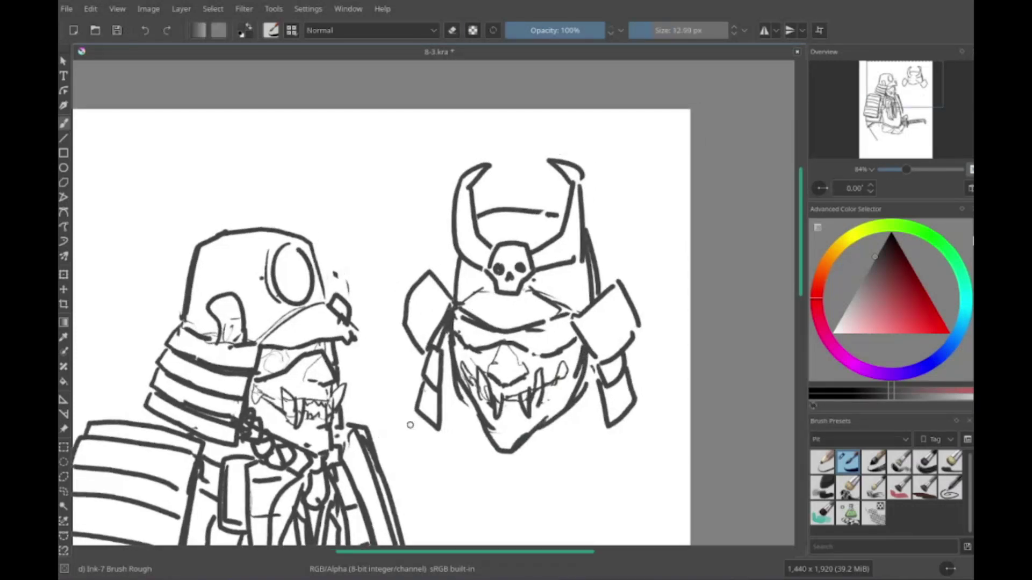
{"action": "left_click_drag", "start_coordinate": [457, 309], "coordinate": [451, 352]}
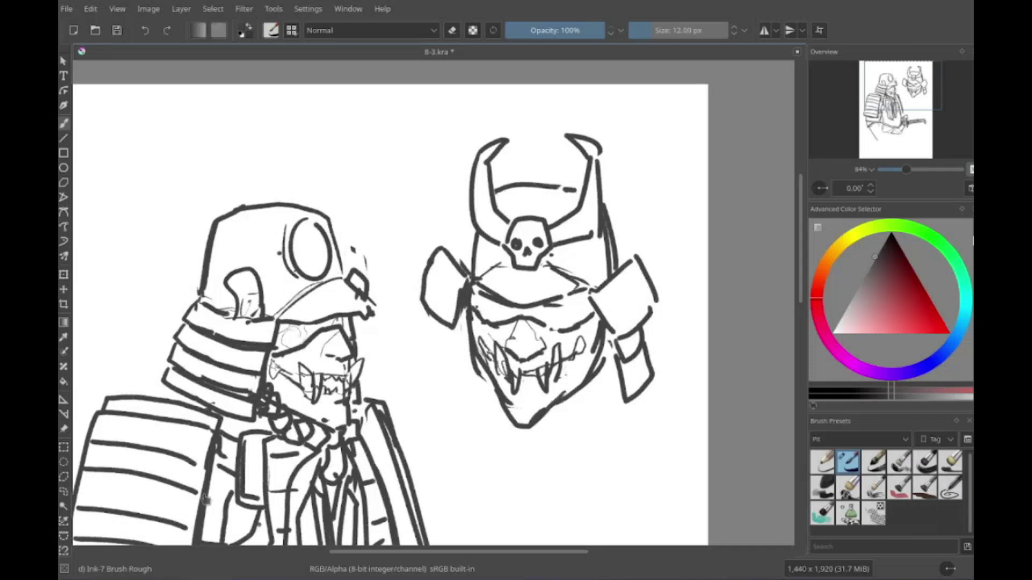
Step: Redraw the near neck plates, then add chin links and a knotted scarf with hanging tails below the mask
{"action": "left_click_drag", "start_coordinate": [385, 322], "coordinate": [388, 280]}
{"action": "mouse_move", "coordinate": [460, 264]}
{"action": "left_mouse_down"}
{"action": "mouse_move", "coordinate": [448, 323]}
{"action": "mouse_move", "coordinate": [462, 357]}
{"action": "left_mouse_up"}
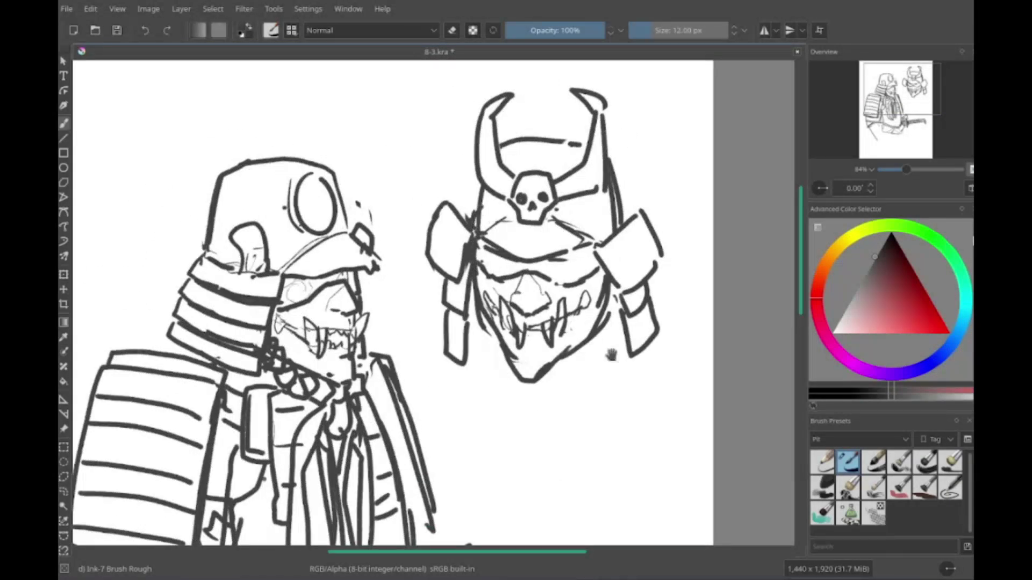
{"action": "mouse_move", "coordinate": [604, 291]}
{"action": "left_mouse_down"}
{"action": "mouse_move", "coordinate": [618, 347]}
{"action": "mouse_move", "coordinate": [546, 390]}
{"action": "left_mouse_up"}
{"action": "left_click_drag", "start_coordinate": [545, 382], "coordinate": [497, 441]}
{"action": "left_click_drag", "start_coordinate": [497, 400], "coordinate": [473, 500]}
{"action": "left_click_drag", "start_coordinate": [516, 409], "coordinate": [530, 513]}
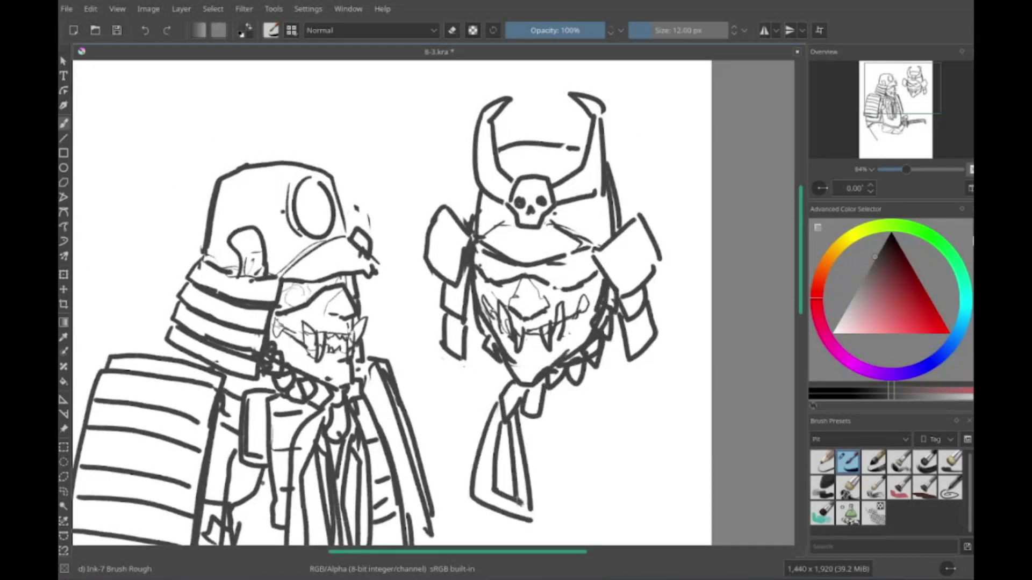
{"action": "mouse_move", "coordinate": [543, 387]}
{"action": "left_mouse_down"}
{"action": "mouse_move", "coordinate": [594, 440]}
{"action": "mouse_move", "coordinate": [530, 480]}
{"action": "left_mouse_up"}
{"action": "left_click_drag", "start_coordinate": [532, 473], "coordinate": [511, 438]}
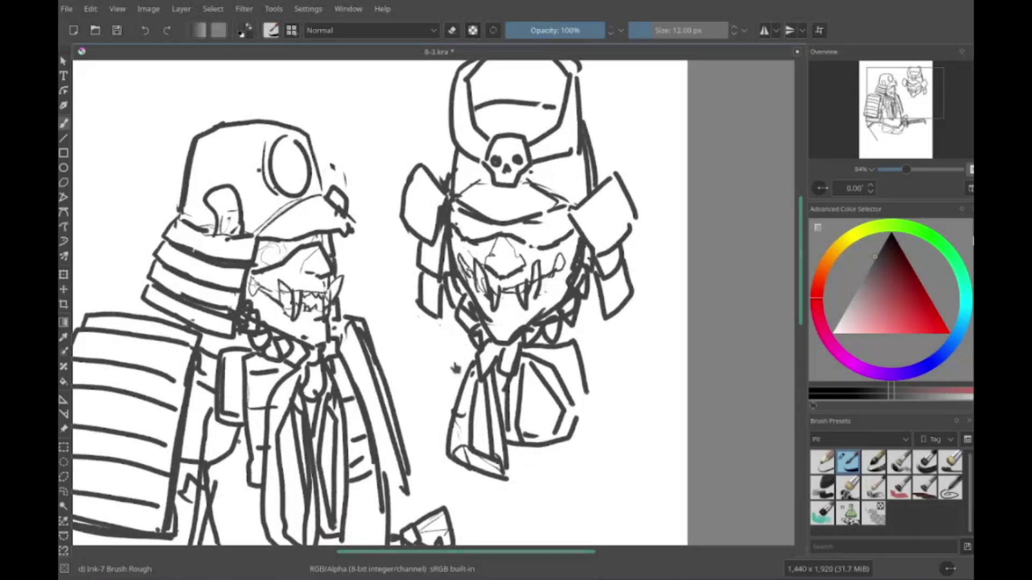
Step: Draw the second samurai's banded collar armor around the scarf and hatch its plates
{"action": "left_click_drag", "start_coordinate": [596, 319], "coordinate": [553, 361]}
{"action": "left_click_drag", "start_coordinate": [473, 322], "coordinate": [436, 392]}
{"action": "left_click_drag", "start_coordinate": [522, 395], "coordinate": [548, 388]}
{"action": "left_click_drag", "start_coordinate": [594, 349], "coordinate": [577, 392]}
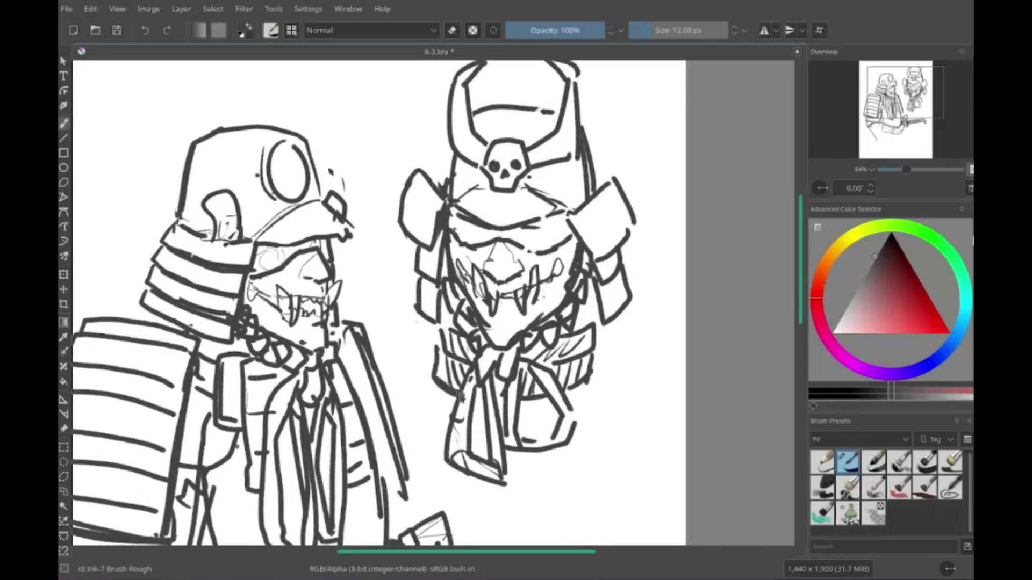
{"action": "left_click_drag", "start_coordinate": [430, 381], "coordinate": [452, 417]}
{"action": "mouse_move", "coordinate": [591, 384]}
{"action": "left_mouse_down"}
{"action": "mouse_move", "coordinate": [574, 414]}
{"action": "mouse_move", "coordinate": [531, 424]}
{"action": "left_mouse_up"}
{"action": "left_click_drag", "start_coordinate": [546, 400], "coordinate": [537, 422]}
Step: Add the second samurai's shoulder strap, chest toggle and the curved plates at the outer shoulder
{"action": "left_click_drag", "start_coordinate": [602, 293], "coordinate": [645, 376]}
{"action": "left_click_drag", "start_coordinate": [561, 393], "coordinate": [610, 430]}
{"action": "left_click_drag", "start_coordinate": [613, 417], "coordinate": [615, 462]}
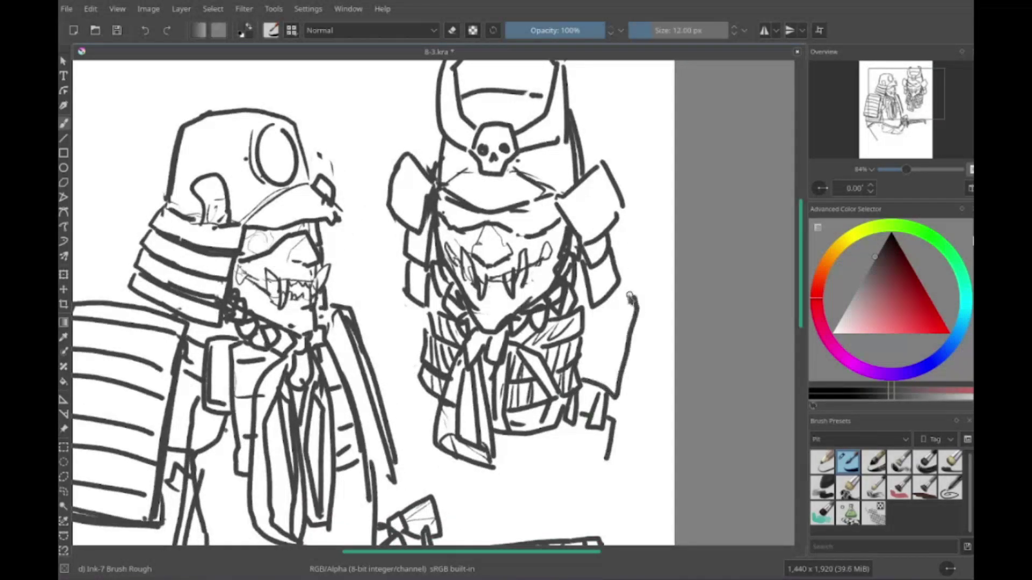
{"action": "left_click_drag", "start_coordinate": [418, 320], "coordinate": [417, 376]}
{"action": "left_click_drag", "start_coordinate": [653, 377], "coordinate": [651, 266]}
{"action": "left_click_drag", "start_coordinate": [653, 328], "coordinate": [661, 360]}
{"action": "left_click_drag", "start_coordinate": [651, 266], "coordinate": [686, 291]}
Step: Draw the second samurai's inner shoulder and ink the eyes and dark sockets of the mask
{"action": "left_click_drag", "start_coordinate": [414, 274], "coordinate": [372, 295]}
{"action": "mouse_move", "coordinate": [371, 294]}
{"action": "left_mouse_down"}
{"action": "mouse_move", "coordinate": [366, 258]}
{"action": "mouse_move", "coordinate": [468, 294]}
{"action": "mouse_move", "coordinate": [438, 352]}
{"action": "left_mouse_up"}
{"action": "mouse_move", "coordinate": [510, 271]}
{"action": "left_mouse_down"}
{"action": "mouse_move", "coordinate": [511, 284]}
{"action": "mouse_move", "coordinate": [563, 292]}
{"action": "mouse_move", "coordinate": [610, 285]}
{"action": "left_mouse_up"}
{"action": "left_click_drag", "start_coordinate": [630, 285], "coordinate": [642, 271]}
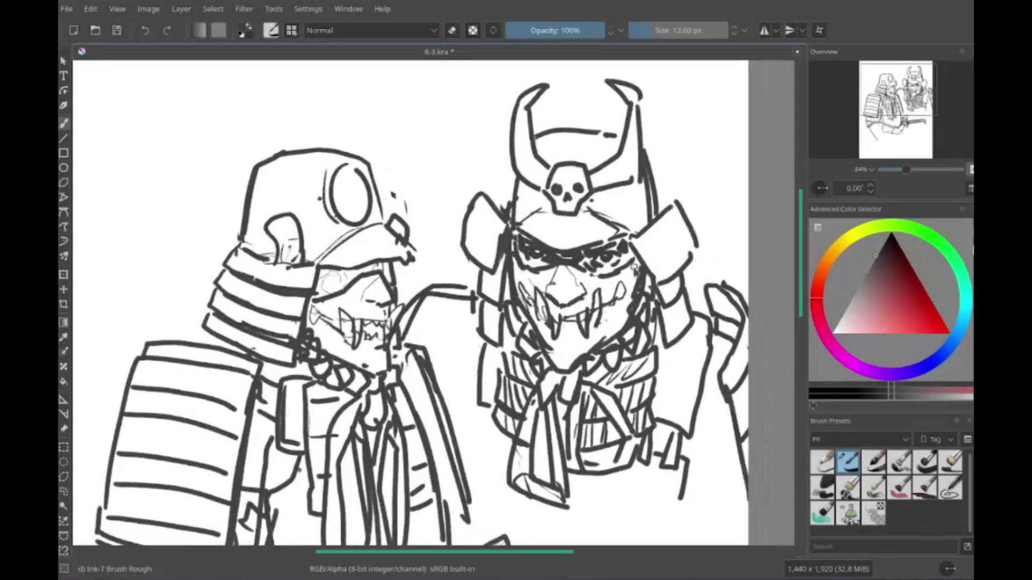
Step: Fill the gaps beside the mask and the shoulder plate with black, and clean up the chest toggle with the eraser
{"action": "left_click_drag", "start_coordinate": [516, 269], "coordinate": [511, 323]}
{"action": "left_click_drag", "start_coordinate": [669, 333], "coordinate": [688, 354]}
{"action": "left_click_drag", "start_coordinate": [717, 320], "coordinate": [750, 371]}
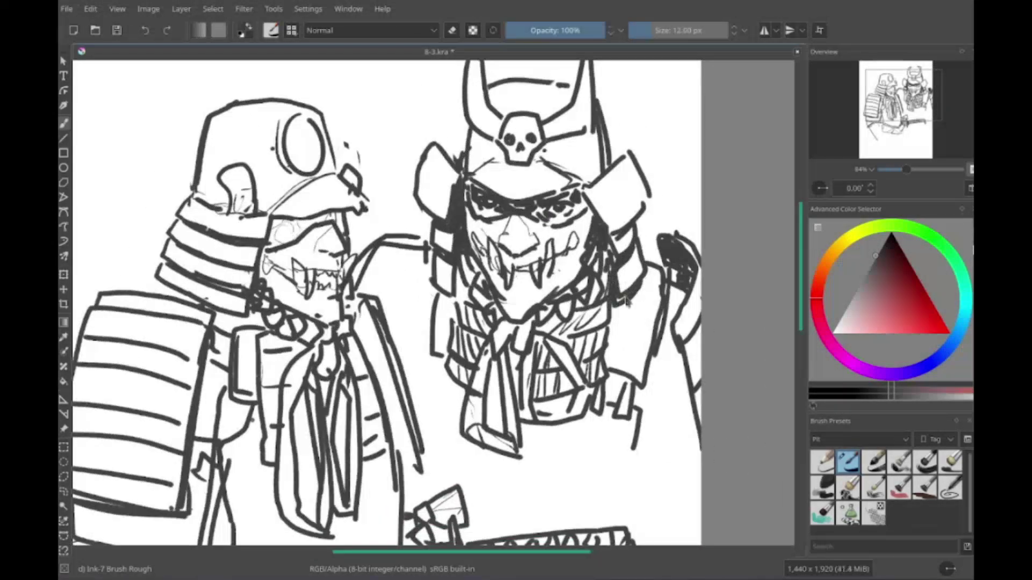
{"action": "left_click_drag", "start_coordinate": [446, 329], "coordinate": [484, 332]}
{"action": "left_click_drag", "start_coordinate": [446, 354], "coordinate": [487, 356]}
{"action": "left_click_drag", "start_coordinate": [430, 237], "coordinate": [462, 312]}
{"action": "key", "text": "e"}
{"action": "left_click_drag", "start_coordinate": [672, 355], "coordinate": [691, 379]}
{"action": "key", "text": "e"}
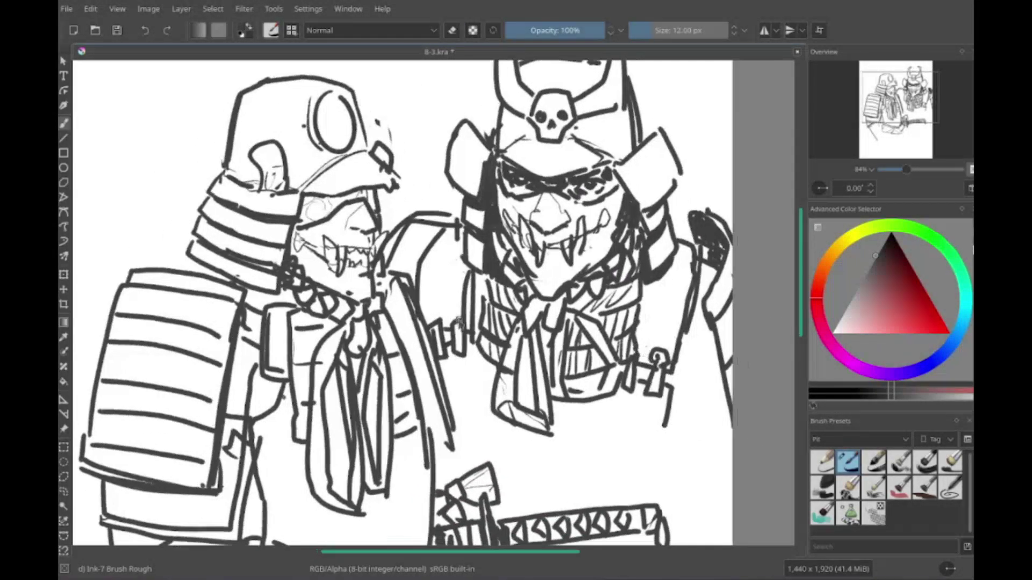
Step: Refine the second samurai's toggles and shoulder creases, and extend the arm, torso side and lower chest edge
{"action": "left_click_drag", "start_coordinate": [441, 231], "coordinate": [457, 285]}
{"action": "left_click_drag", "start_coordinate": [656, 365], "coordinate": [696, 405]}
{"action": "left_click_drag", "start_coordinate": [639, 328], "coordinate": [666, 398]}
{"action": "left_click_drag", "start_coordinate": [662, 377], "coordinate": [707, 475]}
{"action": "left_click_drag", "start_coordinate": [460, 295], "coordinate": [466, 319]}
{"action": "left_click_drag", "start_coordinate": [487, 295], "coordinate": [522, 322]}
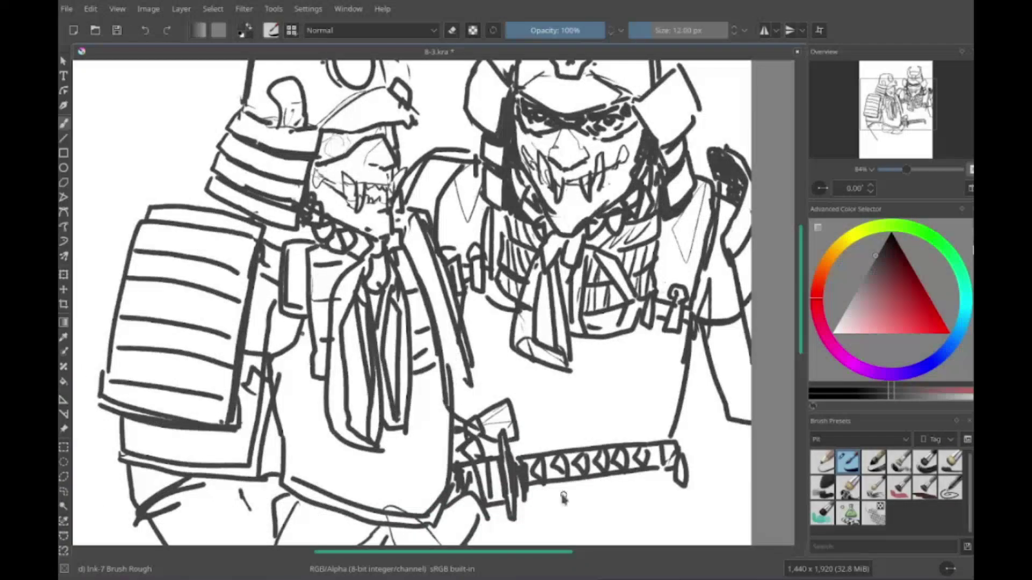
Step: Draw a cord beneath the sword handle and a looped ornament with two tassels, and detail the lower chest band
{"action": "left_click_drag", "start_coordinate": [527, 494], "coordinate": [557, 517]}
{"action": "mouse_move", "coordinate": [661, 352]}
{"action": "left_mouse_down"}
{"action": "mouse_move", "coordinate": [640, 332]}
{"action": "mouse_move", "coordinate": [586, 366]}
{"action": "mouse_move", "coordinate": [634, 360]}
{"action": "mouse_move", "coordinate": [597, 416]}
{"action": "left_mouse_up"}
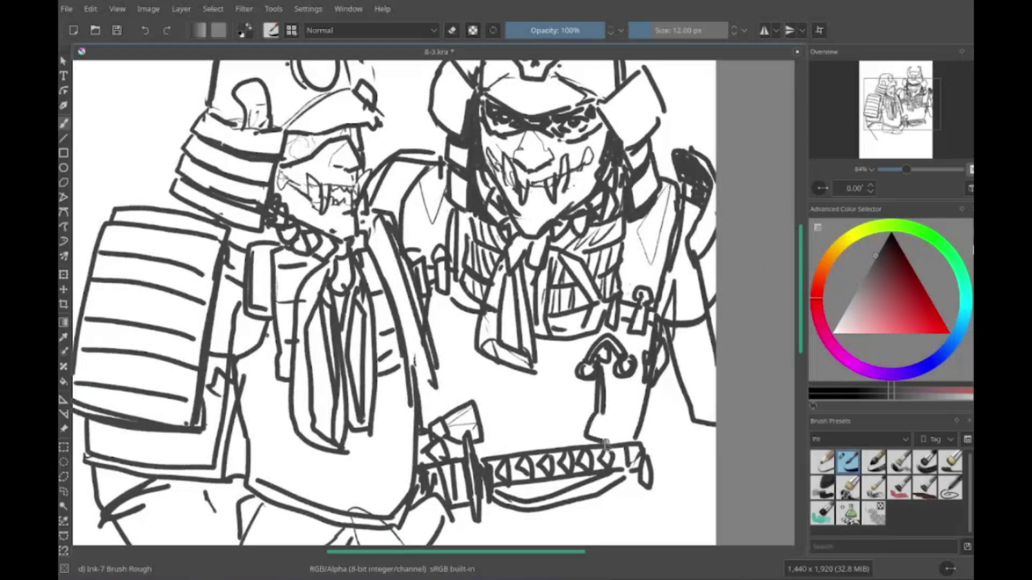
{"action": "left_click_drag", "start_coordinate": [605, 366], "coordinate": [607, 451]}
{"action": "left_click_drag", "start_coordinate": [623, 357], "coordinate": [618, 454]}
{"action": "left_click_drag", "start_coordinate": [618, 325], "coordinate": [559, 339]}
{"action": "left_click_drag", "start_coordinate": [473, 298], "coordinate": [473, 322]}
Step: Shade the first samurai's far shoulder guard with dense black hatching
{"action": "scroll", "coordinate": [475, 308], "scroll_direction": "down", "scroll_amount": 3}
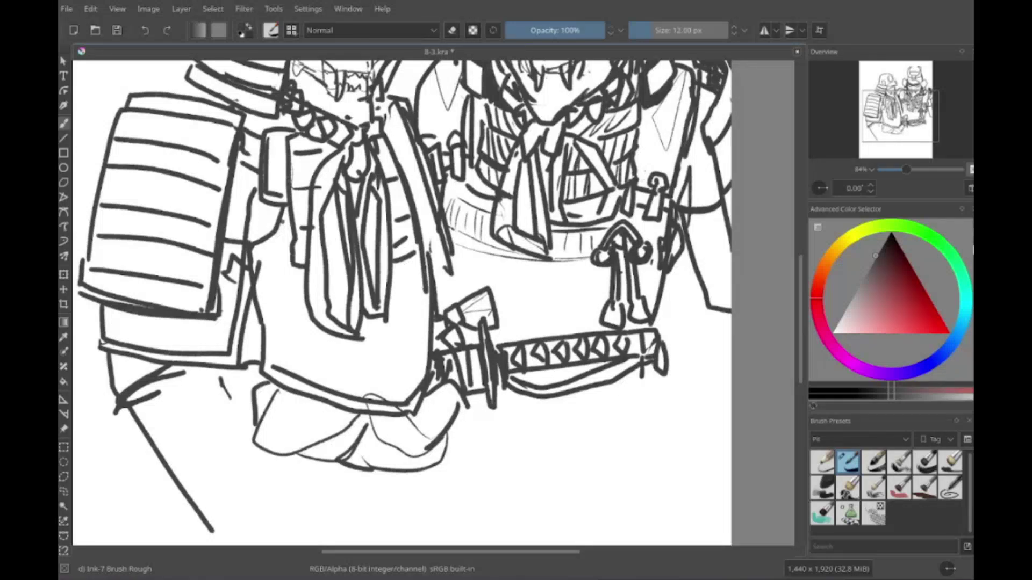
{"action": "scroll", "coordinate": [430, 322], "scroll_direction": "up", "scroll_amount": 4}
{"action": "left_click_drag", "start_coordinate": [414, 279], "coordinate": [448, 395]}
{"action": "left_click_drag", "start_coordinate": [398, 244], "coordinate": [428, 307]}
{"action": "left_click_drag", "start_coordinate": [430, 320], "coordinate": [453, 433]}
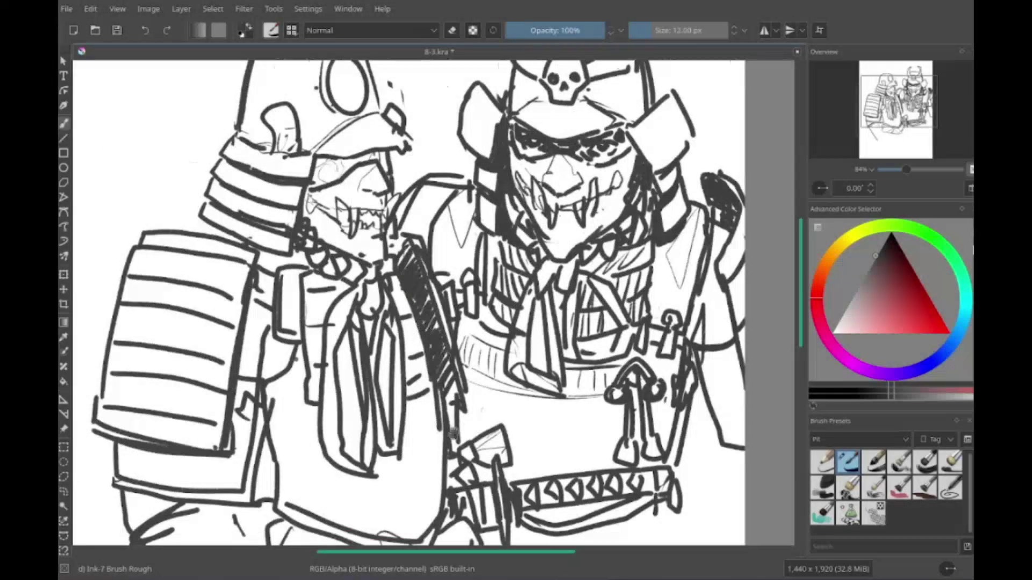
Step: Draw the second samurai's hand gripping a short handle beside the end of the long sword
{"action": "scroll", "coordinate": [453, 432], "scroll_direction": "down", "scroll_amount": 4}
{"action": "scroll", "coordinate": [453, 433], "scroll_direction": "right", "scroll_amount": 3}
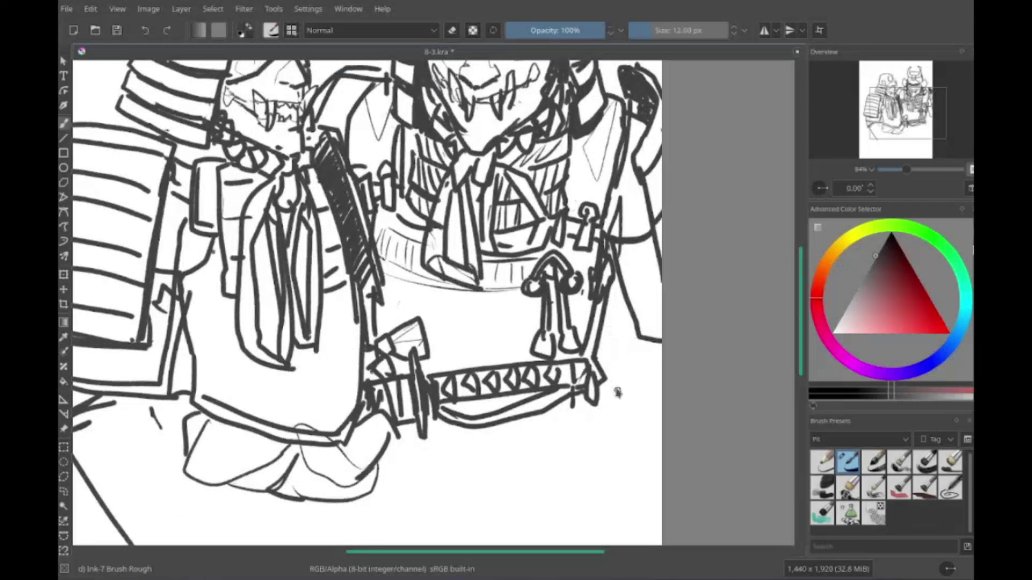
{"action": "left_click_drag", "start_coordinate": [607, 406], "coordinate": [583, 500]}
{"action": "scroll", "coordinate": [597, 425], "scroll_direction": "down", "scroll_amount": 1}
{"action": "mouse_move", "coordinate": [610, 381]}
{"action": "left_mouse_down"}
{"action": "mouse_move", "coordinate": [592, 447]}
{"action": "mouse_move", "coordinate": [623, 339]}
{"action": "mouse_move", "coordinate": [645, 320]}
{"action": "mouse_move", "coordinate": [645, 385]}
{"action": "left_mouse_up"}
{"action": "left_click_drag", "start_coordinate": [621, 336], "coordinate": [610, 406]}
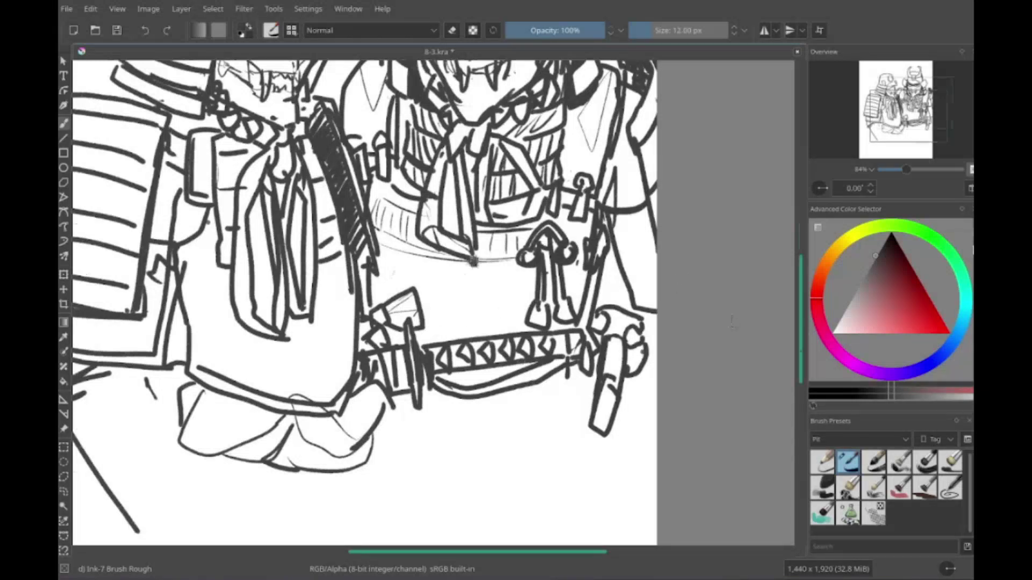
Step: Erase overlapping lines at the gripped handle and refine the handle, hand and surrounding cloth
{"action": "scroll", "coordinate": [472, 261], "scroll_direction": "down", "scroll_amount": 3}
{"action": "scroll", "coordinate": [472, 261], "scroll_direction": "up", "scroll_amount": 3}
{"action": "key", "text": "e"}
{"action": "mouse_move", "coordinate": [605, 377]}
{"action": "left_mouse_down"}
{"action": "mouse_move", "coordinate": [598, 402]}
{"action": "mouse_move", "coordinate": [604, 363]}
{"action": "left_mouse_up"}
{"action": "key", "text": "e"}
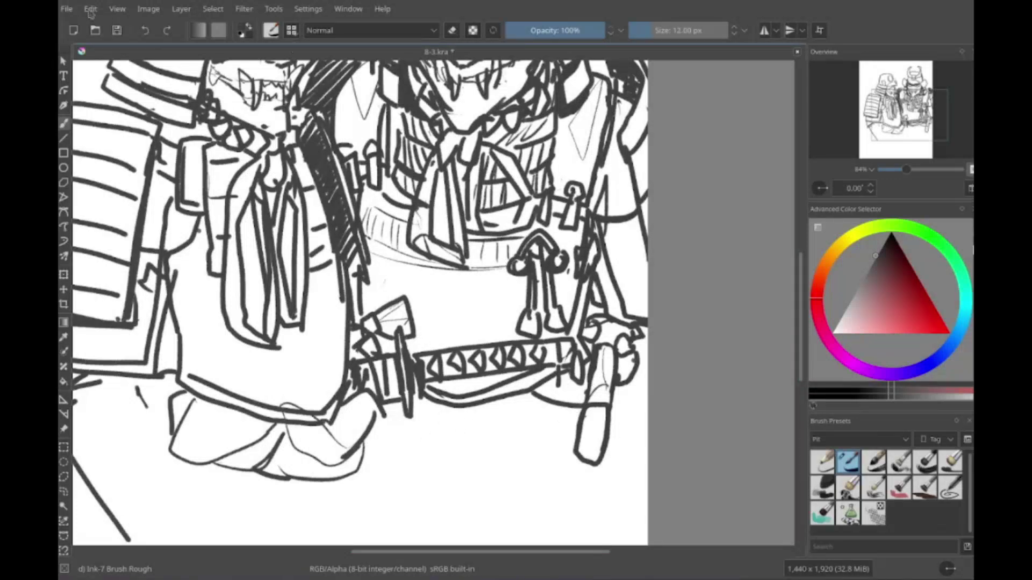
{"action": "mouse_move", "coordinate": [496, 356]}
{"action": "left_mouse_down"}
{"action": "mouse_move", "coordinate": [534, 491]}
{"action": "mouse_move", "coordinate": [542, 265]}
{"action": "left_mouse_up"}
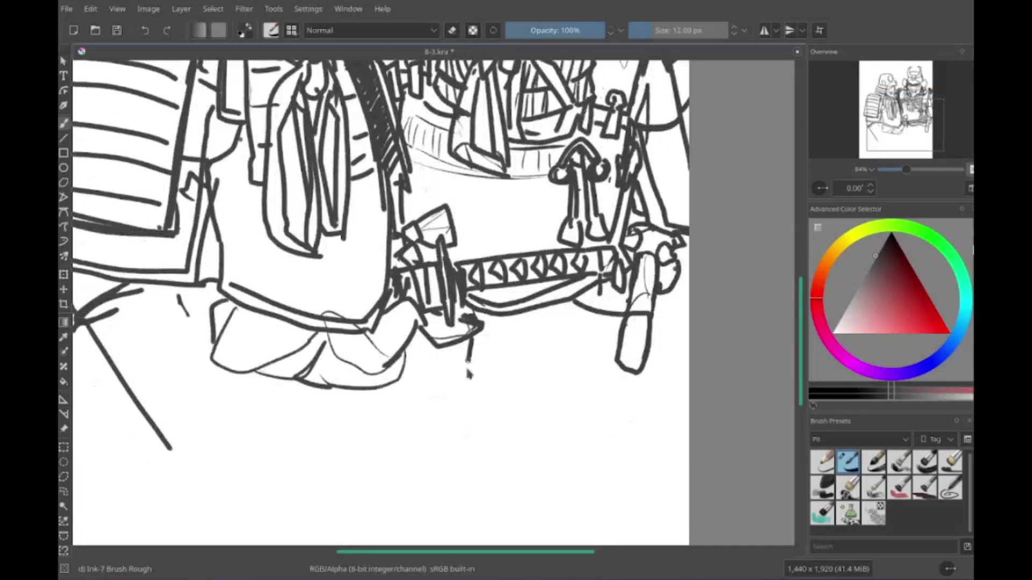
Step: Draw long sash tails hanging below the sword guard, hatch their inner edges and add a waist cloth fold
{"action": "mouse_move", "coordinate": [459, 346]}
{"action": "left_mouse_down"}
{"action": "mouse_move", "coordinate": [455, 465]}
{"action": "mouse_move", "coordinate": [473, 336]}
{"action": "mouse_move", "coordinate": [510, 374]}
{"action": "mouse_move", "coordinate": [561, 486]}
{"action": "left_mouse_up"}
{"action": "left_click_drag", "start_coordinate": [517, 371], "coordinate": [491, 510]}
{"action": "left_click_drag", "start_coordinate": [480, 454], "coordinate": [496, 454]}
{"action": "left_click_drag", "start_coordinate": [433, 435], "coordinate": [468, 500]}
{"action": "mouse_move", "coordinate": [476, 371]}
{"action": "left_mouse_down"}
{"action": "mouse_move", "coordinate": [473, 446]}
{"action": "mouse_move", "coordinate": [487, 442]}
{"action": "left_mouse_up"}
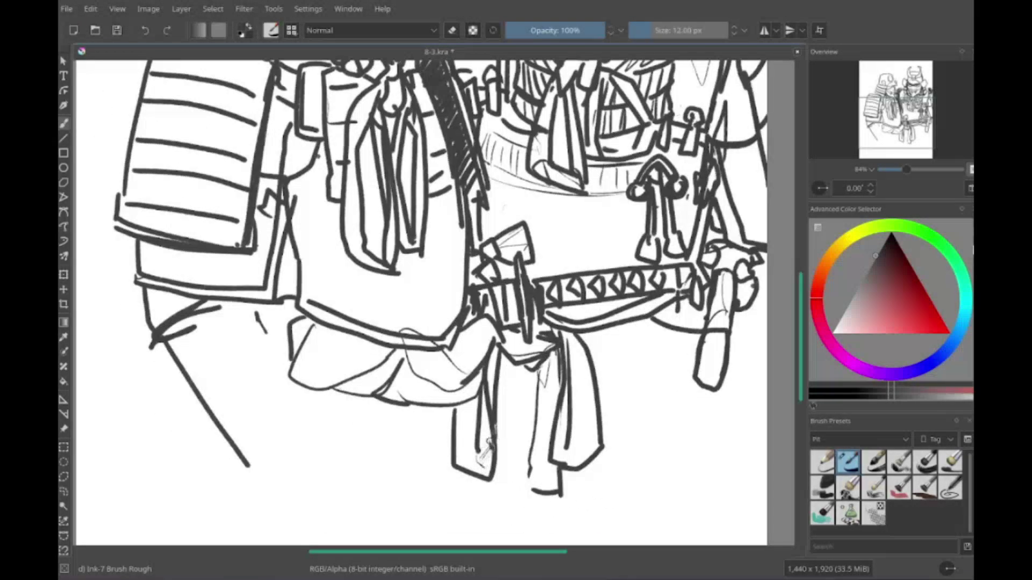
{"action": "left_click_drag", "start_coordinate": [419, 301], "coordinate": [359, 468]}
{"action": "scroll", "coordinate": [550, 299], "scroll_direction": "down", "scroll_amount": 3}
{"action": "scroll", "coordinate": [550, 298], "scroll_direction": "up", "scroll_amount": 4}
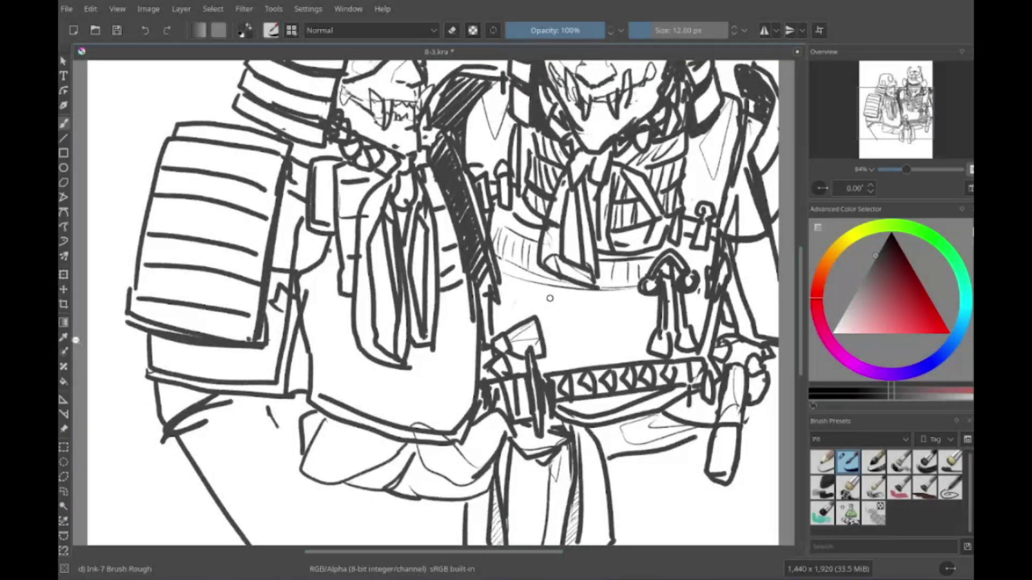
Step: Start a third helmet in the lower corner of the page with a pointed visor, curved horns and an emblem
{"action": "scroll", "coordinate": [550, 298], "scroll_direction": "down", "scroll_amount": 1}
{"action": "left_click_drag", "start_coordinate": [550, 298], "coordinate": [389, 78]}
{"action": "left_click_drag", "start_coordinate": [538, 281], "coordinate": [587, 319]}
{"action": "left_click_drag", "start_coordinate": [538, 252], "coordinate": [559, 276]}
{"action": "left_click_drag", "start_coordinate": [564, 272], "coordinate": [652, 207]}
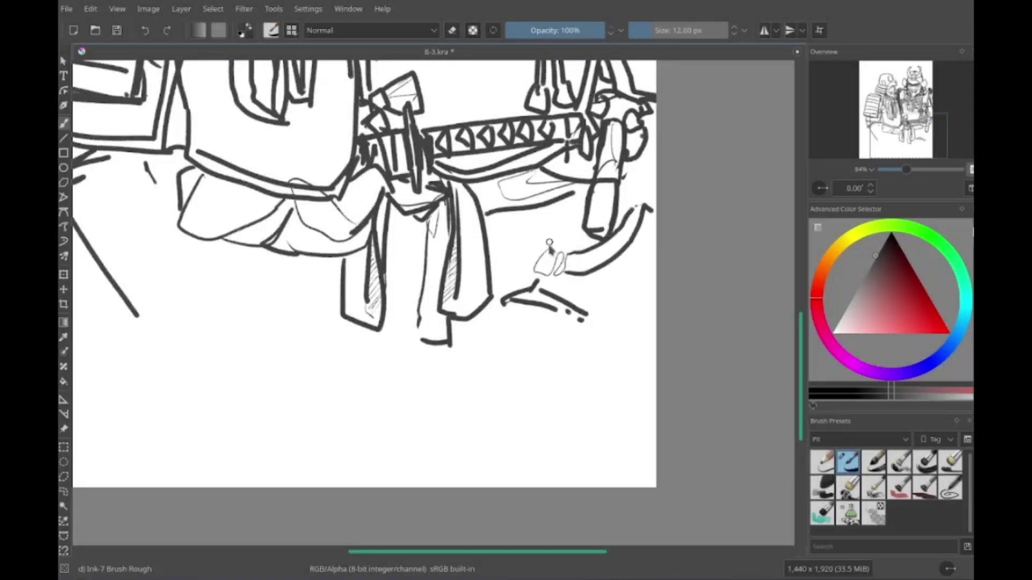
{"action": "left_click_drag", "start_coordinate": [582, 236], "coordinate": [549, 258]}
Step: Complete the third helmet's dome and add two stacked neck-guard plates beneath it
{"action": "left_click_drag", "start_coordinate": [650, 257], "coordinate": [626, 299]}
{"action": "left_click_drag", "start_coordinate": [537, 301], "coordinate": [541, 288]}
{"action": "left_click_drag", "start_coordinate": [561, 309], "coordinate": [645, 322]}
{"action": "left_click_drag", "start_coordinate": [559, 355], "coordinate": [648, 376]}
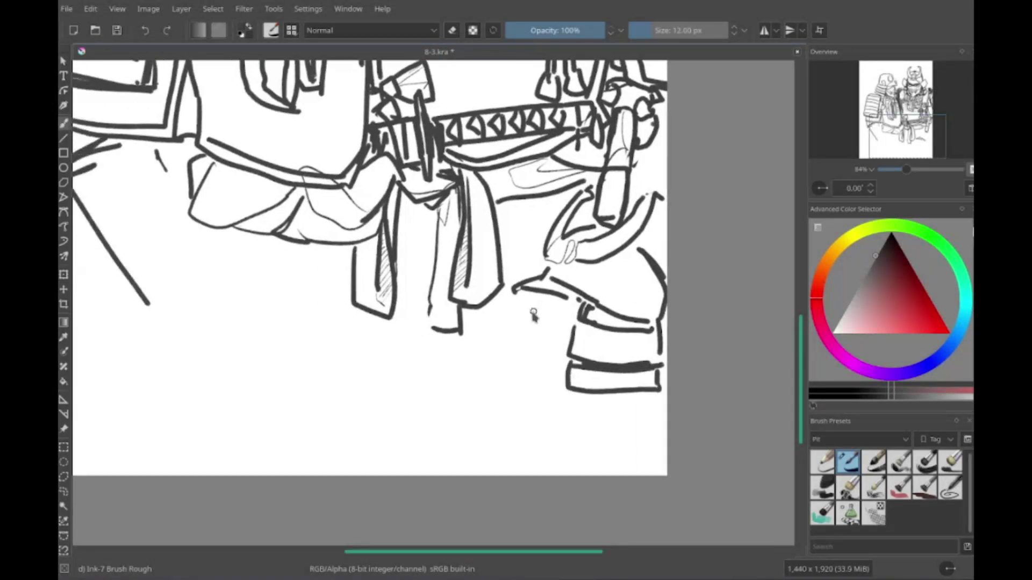
Step: Draw the third warrior's profile face beneath the visor, with a dark eye and a banded chin strap ending in a knot
{"action": "left_click_drag", "start_coordinate": [569, 333], "coordinate": [490, 377]}
{"action": "left_click_drag", "start_coordinate": [500, 384], "coordinate": [515, 425]}
{"action": "left_click_drag", "start_coordinate": [539, 344], "coordinate": [527, 353]}
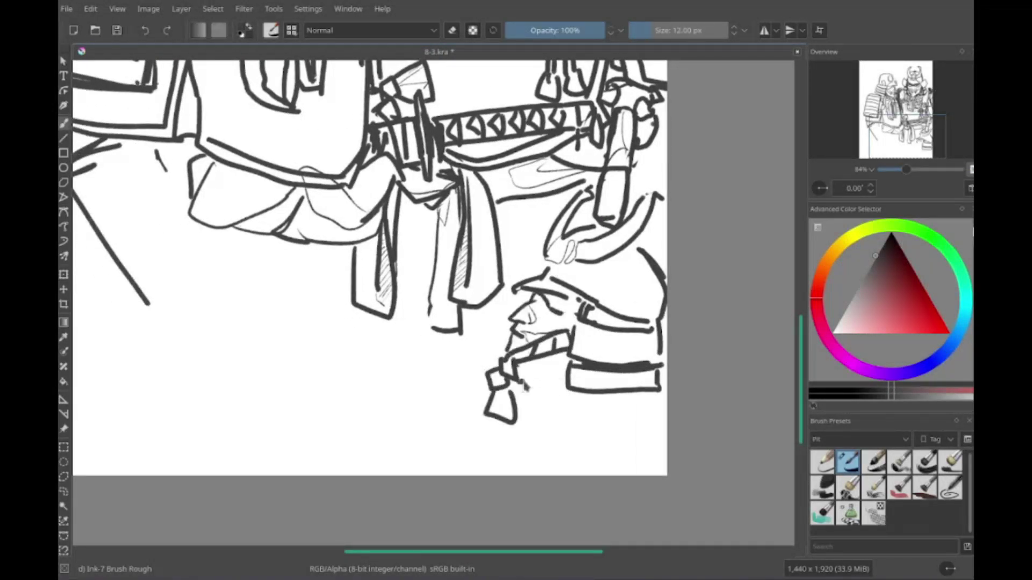
{"action": "mouse_move", "coordinate": [568, 314]}
{"action": "left_mouse_down"}
{"action": "mouse_move", "coordinate": [635, 275]}
{"action": "mouse_move", "coordinate": [604, 253]}
{"action": "left_mouse_up"}
{"action": "left_click_drag", "start_coordinate": [548, 333], "coordinate": [599, 348]}
Step: Add the bow, dark-edged collar pieces and layered, curved shoulder armor below the third warrior's chin strap
{"action": "mouse_move", "coordinate": [514, 348]}
{"action": "left_mouse_down"}
{"action": "mouse_move", "coordinate": [497, 371]}
{"action": "mouse_move", "coordinate": [562, 401]}
{"action": "left_mouse_up"}
{"action": "left_click_drag", "start_coordinate": [553, 347], "coordinate": [591, 403]}
{"action": "left_click_drag", "start_coordinate": [508, 398], "coordinate": [578, 395]}
{"action": "left_click_drag", "start_coordinate": [581, 376], "coordinate": [699, 352]}
{"action": "left_click_drag", "start_coordinate": [597, 387], "coordinate": [650, 418]}
{"action": "left_click_drag", "start_coordinate": [568, 337], "coordinate": [537, 379]}
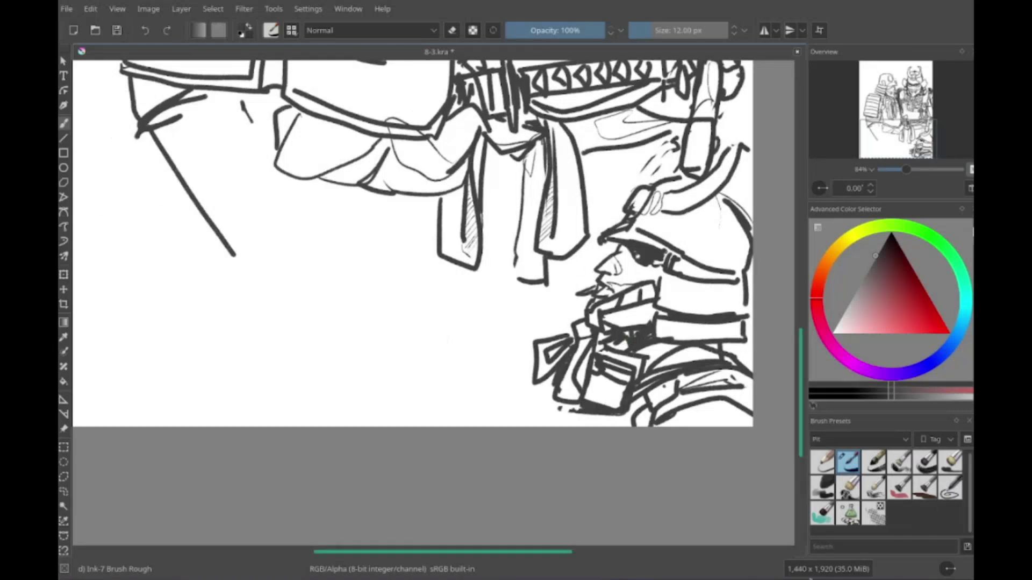
{"action": "left_click_drag", "start_coordinate": [537, 322], "coordinate": [500, 312]}
{"action": "mouse_move", "coordinate": [498, 371]}
{"action": "left_mouse_down"}
{"action": "mouse_move", "coordinate": [559, 411]}
{"action": "mouse_move", "coordinate": [585, 402]}
{"action": "left_mouse_up"}
{"action": "mouse_move", "coordinate": [490, 362]}
{"action": "left_mouse_down"}
{"action": "mouse_move", "coordinate": [444, 392]}
{"action": "mouse_move", "coordinate": [432, 416]}
{"action": "left_mouse_up"}
{"action": "left_click_drag", "start_coordinate": [516, 398], "coordinate": [503, 438]}
Step: Start a fourth figure in the upper-left corner of the page with stacked visor plates and angular side and jaw pieces
{"action": "scroll", "coordinate": [454, 446], "scroll_direction": "up", "scroll_amount": 2}
{"action": "mouse_move", "coordinate": [486, 403]}
{"action": "left_mouse_down"}
{"action": "mouse_move", "coordinate": [474, 423]}
{"action": "mouse_move", "coordinate": [279, 483]}
{"action": "mouse_move", "coordinate": [111, 250]}
{"action": "mouse_move", "coordinate": [215, 269]}
{"action": "mouse_move", "coordinate": [250, 260]}
{"action": "mouse_move", "coordinate": [299, 296]}
{"action": "mouse_move", "coordinate": [300, 335]}
{"action": "left_mouse_up"}
{"action": "mouse_move", "coordinate": [332, 242]}
{"action": "left_mouse_down"}
{"action": "mouse_move", "coordinate": [336, 290]}
{"action": "mouse_move", "coordinate": [350, 293]}
{"action": "left_mouse_up"}
{"action": "mouse_move", "coordinate": [347, 234]}
{"action": "left_mouse_down"}
{"action": "mouse_move", "coordinate": [387, 295]}
{"action": "mouse_move", "coordinate": [419, 271]}
{"action": "left_mouse_up"}
{"action": "mouse_move", "coordinate": [344, 269]}
{"action": "left_mouse_down"}
{"action": "mouse_move", "coordinate": [365, 290]}
{"action": "mouse_move", "coordinate": [439, 271]}
{"action": "left_mouse_up"}
{"action": "left_click_drag", "start_coordinate": [368, 335], "coordinate": [452, 329]}
{"action": "left_click_drag", "start_coordinate": [456, 296], "coordinate": [472, 321]}
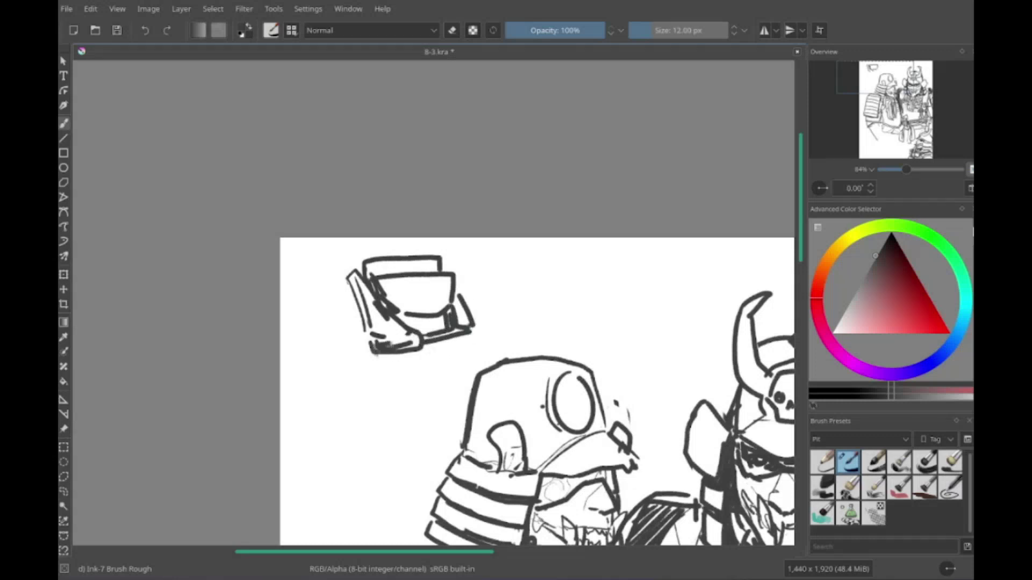
Step: Draw the fourth figure's collar band and chest outline, with a thin rounded shape behind the disc-marked helmet
{"action": "left_click_drag", "start_coordinate": [323, 363], "coordinate": [338, 345]}
{"action": "mouse_move", "coordinate": [414, 315]}
{"action": "left_mouse_down"}
{"action": "mouse_move", "coordinate": [519, 301]}
{"action": "mouse_move", "coordinate": [386, 366]}
{"action": "left_mouse_up"}
{"action": "left_click_drag", "start_coordinate": [387, 446], "coordinate": [449, 468]}
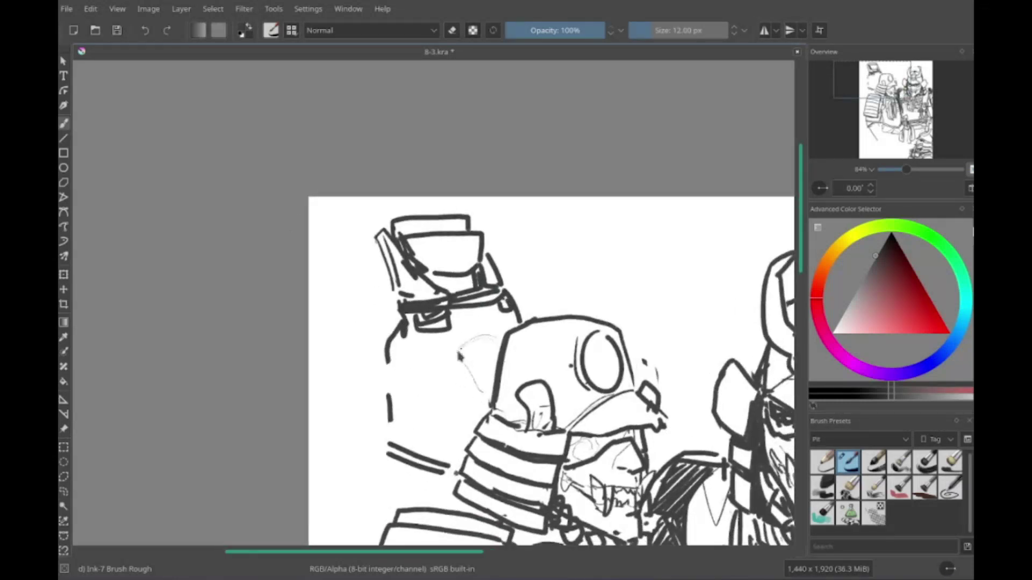
{"action": "left_click_drag", "start_coordinate": [446, 371], "coordinate": [438, 452]}
{"action": "left_click_drag", "start_coordinate": [486, 382], "coordinate": [457, 446]}
{"action": "left_click_drag", "start_coordinate": [427, 237], "coordinate": [395, 269]}
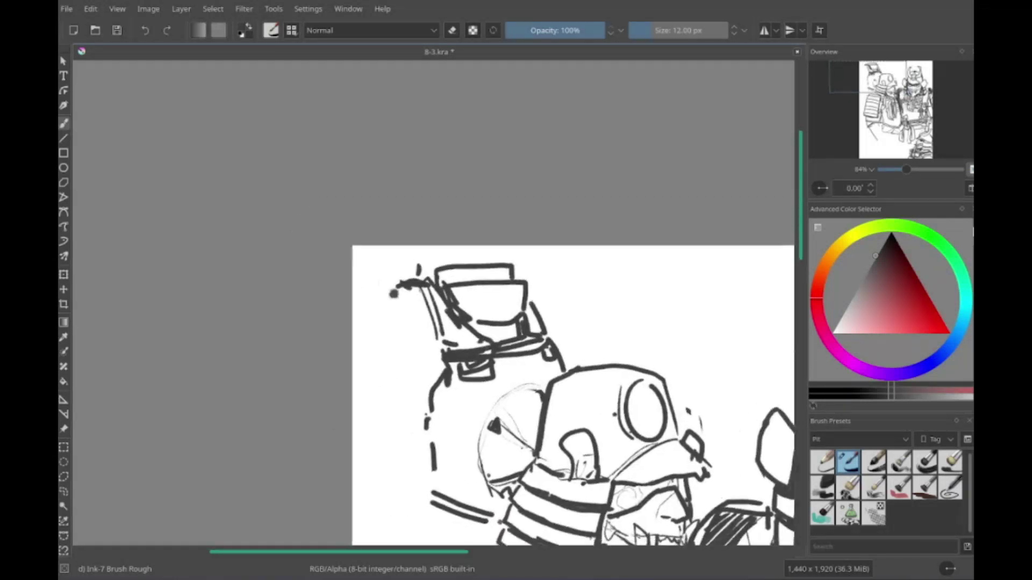
Step: Draw the fourth figure's neck-guard plates and pointed cloth folds on one side and a bow-shaped piece on the other
{"action": "left_click_drag", "start_coordinate": [440, 325], "coordinate": [393, 352]}
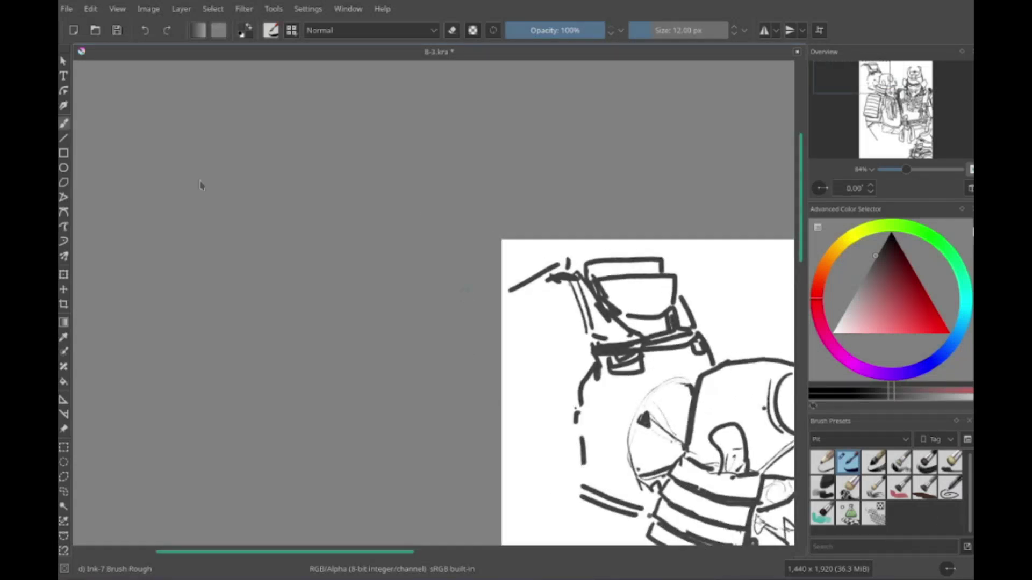
{"action": "left_click_drag", "start_coordinate": [564, 338], "coordinate": [490, 304]}
{"action": "left_click_drag", "start_coordinate": [537, 253], "coordinate": [492, 290]}
{"action": "mouse_move", "coordinate": [490, 264]}
{"action": "left_mouse_down"}
{"action": "mouse_move", "coordinate": [540, 243]}
{"action": "mouse_move", "coordinate": [497, 238]}
{"action": "left_mouse_up"}
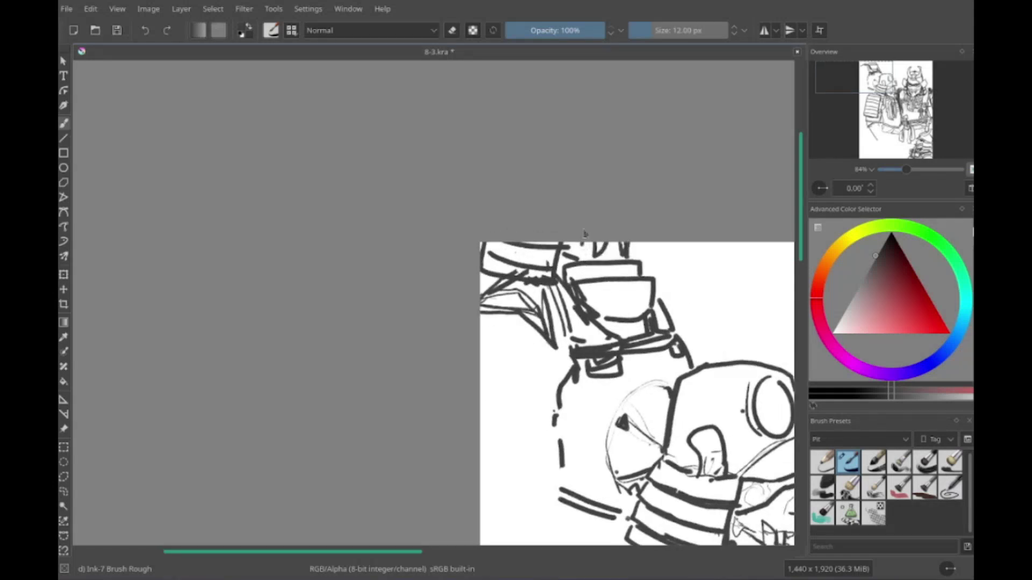
{"action": "left_click_drag", "start_coordinate": [584, 233], "coordinate": [541, 238]}
{"action": "left_click_drag", "start_coordinate": [624, 278], "coordinate": [672, 323]}
{"action": "left_click_drag", "start_coordinate": [643, 269], "coordinate": [686, 245]}
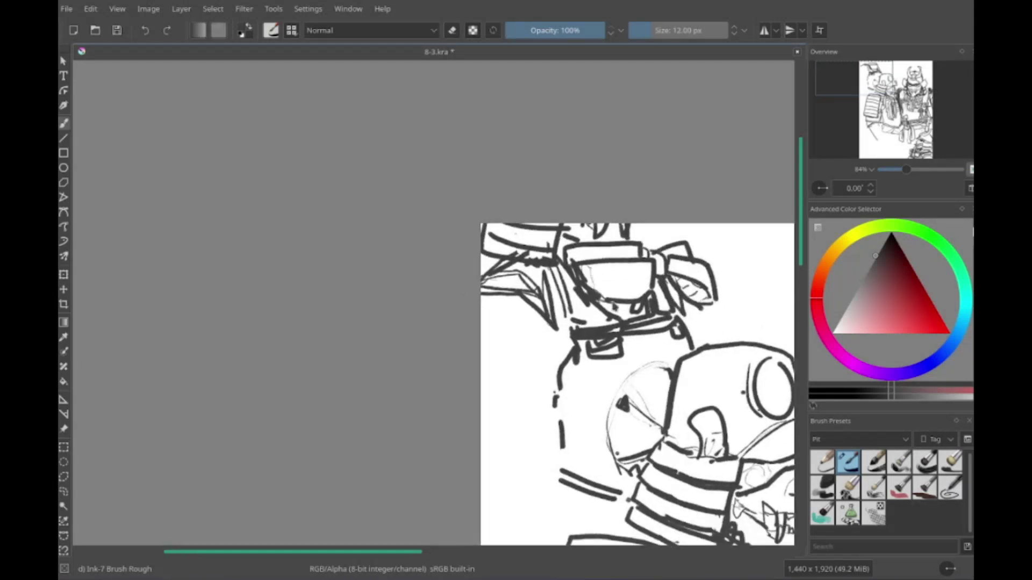
Step: Add highlight outlines to the fourth figure's visor and draw stacked arm plates along the page's left edge
{"action": "left_click_drag", "start_coordinate": [618, 301], "coordinate": [634, 238]}
{"action": "left_click_drag", "start_coordinate": [553, 255], "coordinate": [496, 281]}
{"action": "mouse_move", "coordinate": [496, 314]}
{"action": "left_mouse_down"}
{"action": "mouse_move", "coordinate": [556, 327]}
{"action": "mouse_move", "coordinate": [495, 371]}
{"action": "left_mouse_up"}
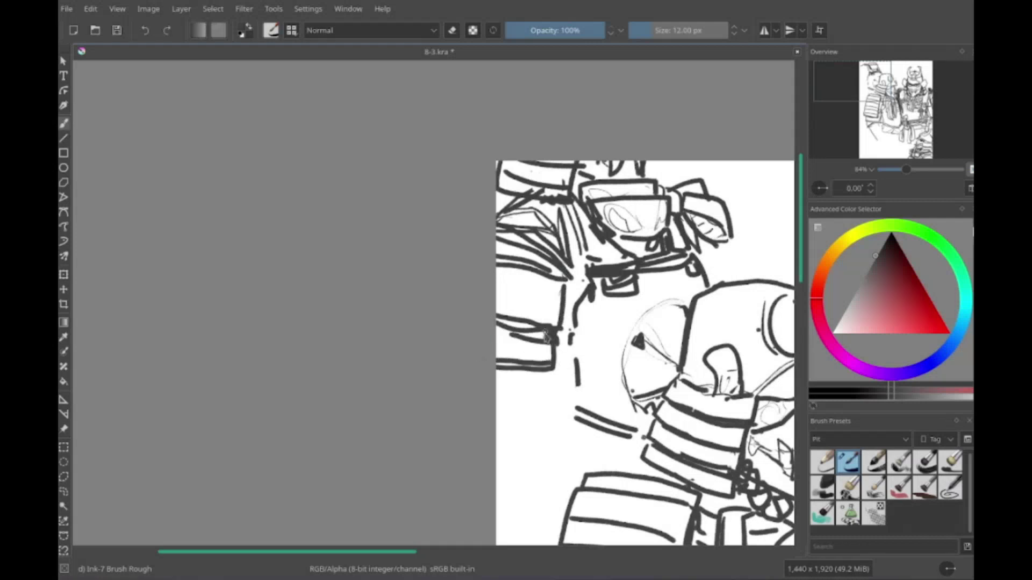
{"action": "left_click_drag", "start_coordinate": [553, 322], "coordinate": [538, 338]}
Step: Draw angular shoulder plates on the fourth figure's other side, undoing the first two strokes
{"action": "mouse_move", "coordinate": [441, 463]}
{"action": "left_mouse_down"}
{"action": "mouse_move", "coordinate": [422, 419]}
{"action": "mouse_move", "coordinate": [238, 496]}
{"action": "left_mouse_up"}
{"action": "left_click_drag", "start_coordinate": [508, 266], "coordinate": [535, 296]}
{"action": "mouse_move", "coordinate": [494, 237]}
{"action": "left_mouse_down"}
{"action": "mouse_move", "coordinate": [552, 271]}
{"action": "mouse_move", "coordinate": [538, 305]}
{"action": "left_mouse_up"}
{"action": "key", "text": "ctrl+z"}
{"action": "key", "text": "ctrl+z"}
{"action": "left_click_drag", "start_coordinate": [462, 245], "coordinate": [563, 336]}
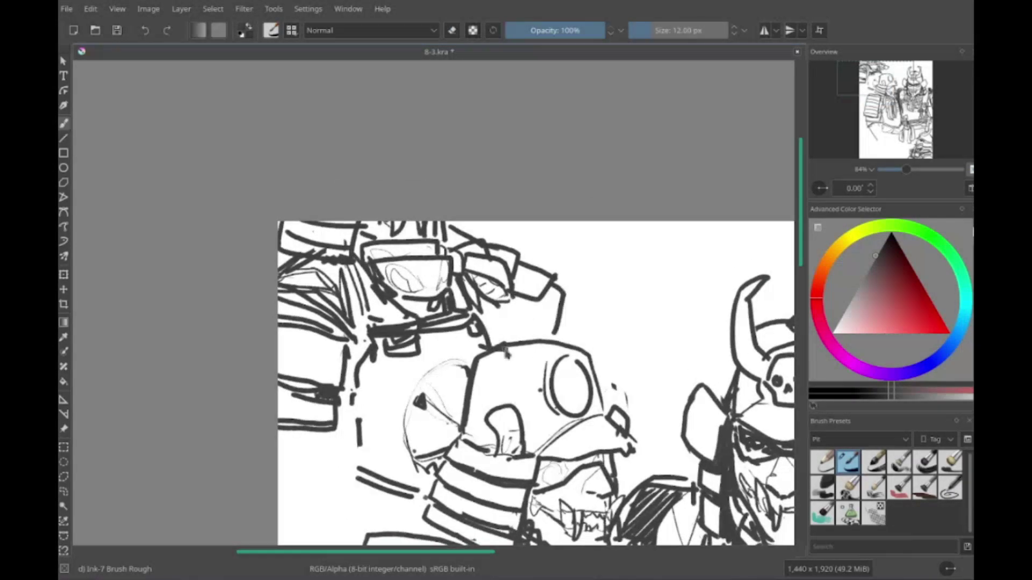
Step: Extend the fourth figure's arm toward the horned helmet, with banded sleeve sections and a hand at the end
{"action": "left_click_drag", "start_coordinate": [484, 298], "coordinate": [559, 341]}
{"action": "mouse_move", "coordinate": [562, 301]}
{"action": "left_mouse_down"}
{"action": "mouse_move", "coordinate": [682, 321]}
{"action": "mouse_move", "coordinate": [590, 320]}
{"action": "left_mouse_up"}
{"action": "mouse_move", "coordinate": [624, 303]}
{"action": "left_mouse_down"}
{"action": "mouse_move", "coordinate": [675, 334]}
{"action": "mouse_move", "coordinate": [672, 358]}
{"action": "mouse_move", "coordinate": [621, 358]}
{"action": "left_mouse_up"}
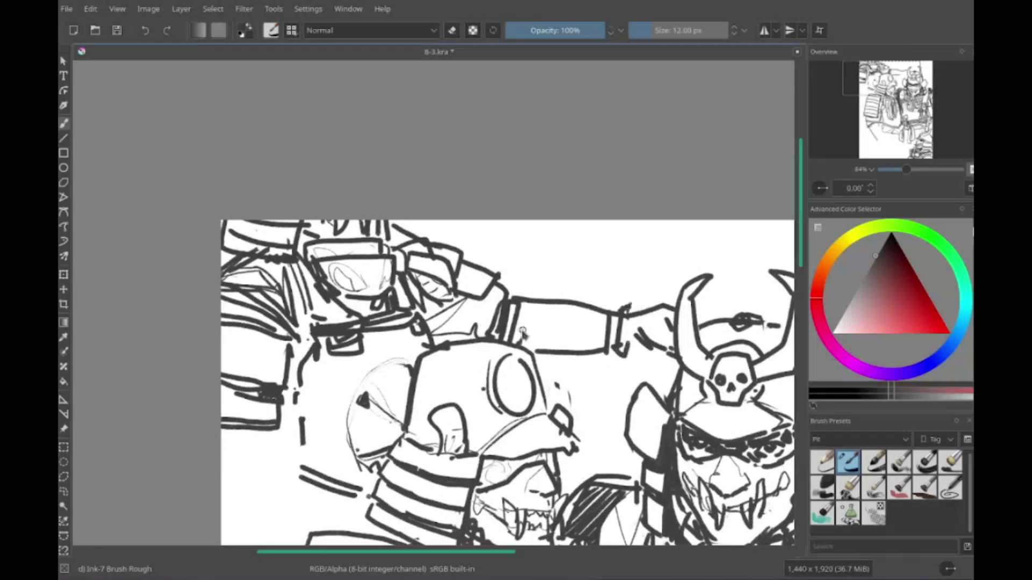
{"action": "left_click_drag", "start_coordinate": [571, 305], "coordinate": [572, 350]}
{"action": "left_click_drag", "start_coordinate": [540, 304], "coordinate": [538, 357]}
{"action": "left_click_drag", "start_coordinate": [467, 293], "coordinate": [500, 329]}
Step: Add lower arm plates and striped hanging panels to the fourth figure, close the chest edge and blacken the gap beside the arm
{"action": "mouse_move", "coordinate": [349, 394]}
{"action": "left_mouse_down"}
{"action": "mouse_move", "coordinate": [444, 311]}
{"action": "mouse_move", "coordinate": [466, 322]}
{"action": "mouse_move", "coordinate": [510, 295]}
{"action": "mouse_move", "coordinate": [538, 231]}
{"action": "mouse_move", "coordinate": [511, 228]}
{"action": "mouse_move", "coordinate": [545, 308]}
{"action": "mouse_move", "coordinate": [499, 216]}
{"action": "mouse_move", "coordinate": [523, 229]}
{"action": "mouse_move", "coordinate": [489, 322]}
{"action": "left_mouse_up"}
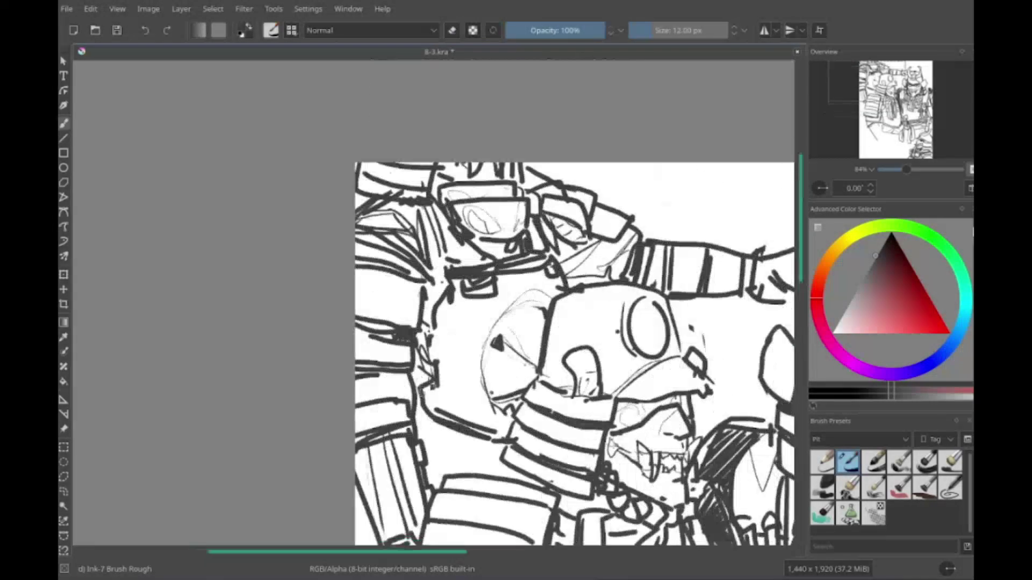
{"action": "left_click_drag", "start_coordinate": [448, 382], "coordinate": [438, 416]}
{"action": "mouse_move", "coordinate": [430, 395]}
{"action": "left_mouse_down"}
{"action": "mouse_move", "coordinate": [430, 428]}
{"action": "mouse_move", "coordinate": [394, 413]}
{"action": "mouse_move", "coordinate": [392, 390]}
{"action": "left_mouse_up"}
{"action": "left_click_drag", "start_coordinate": [387, 333], "coordinate": [393, 409]}
{"action": "left_click_drag", "start_coordinate": [403, 277], "coordinate": [394, 359]}
{"action": "left_click_drag", "start_coordinate": [406, 261], "coordinate": [379, 311]}
{"action": "mouse_move", "coordinate": [323, 203]}
{"action": "left_mouse_down"}
{"action": "mouse_move", "coordinate": [406, 230]}
{"action": "mouse_move", "coordinate": [385, 278]}
{"action": "mouse_move", "coordinate": [442, 373]}
{"action": "mouse_move", "coordinate": [412, 313]}
{"action": "left_mouse_up"}
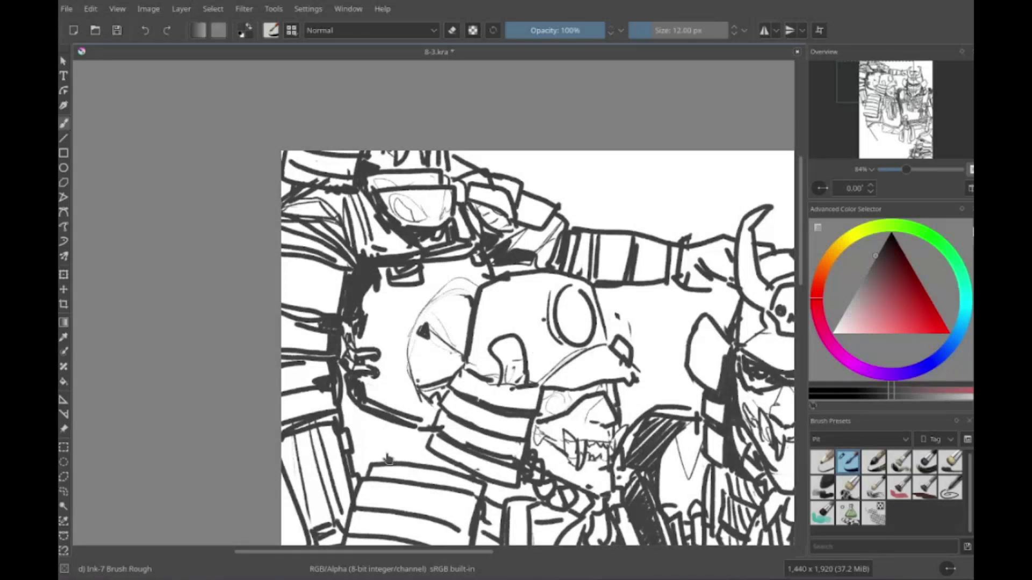
Step: Draw a brimmed cap with a round badge in the lower-left area of the page and begin the eye and nose beneath it
{"action": "mouse_move", "coordinate": [427, 373]}
{"action": "left_mouse_down"}
{"action": "mouse_move", "coordinate": [424, 337]}
{"action": "mouse_move", "coordinate": [543, 364]}
{"action": "mouse_move", "coordinate": [419, 399]}
{"action": "mouse_move", "coordinate": [527, 408]}
{"action": "mouse_move", "coordinate": [531, 265]}
{"action": "mouse_move", "coordinate": [505, 399]}
{"action": "mouse_move", "coordinate": [403, 454]}
{"action": "mouse_move", "coordinate": [454, 467]}
{"action": "mouse_move", "coordinate": [450, 454]}
{"action": "mouse_move", "coordinate": [522, 346]}
{"action": "mouse_move", "coordinate": [566, 346]}
{"action": "mouse_move", "coordinate": [379, 409]}
{"action": "mouse_move", "coordinate": [277, 471]}
{"action": "mouse_move", "coordinate": [322, 450]}
{"action": "mouse_move", "coordinate": [305, 402]}
{"action": "mouse_move", "coordinate": [123, 199]}
{"action": "mouse_move", "coordinate": [554, 391]}
{"action": "left_mouse_up"}
{"action": "left_click_drag", "start_coordinate": [505, 317], "coordinate": [645, 287]}
{"action": "mouse_move", "coordinate": [522, 383]}
{"action": "left_mouse_down"}
{"action": "mouse_move", "coordinate": [537, 346]}
{"action": "mouse_move", "coordinate": [567, 370]}
{"action": "left_mouse_up"}
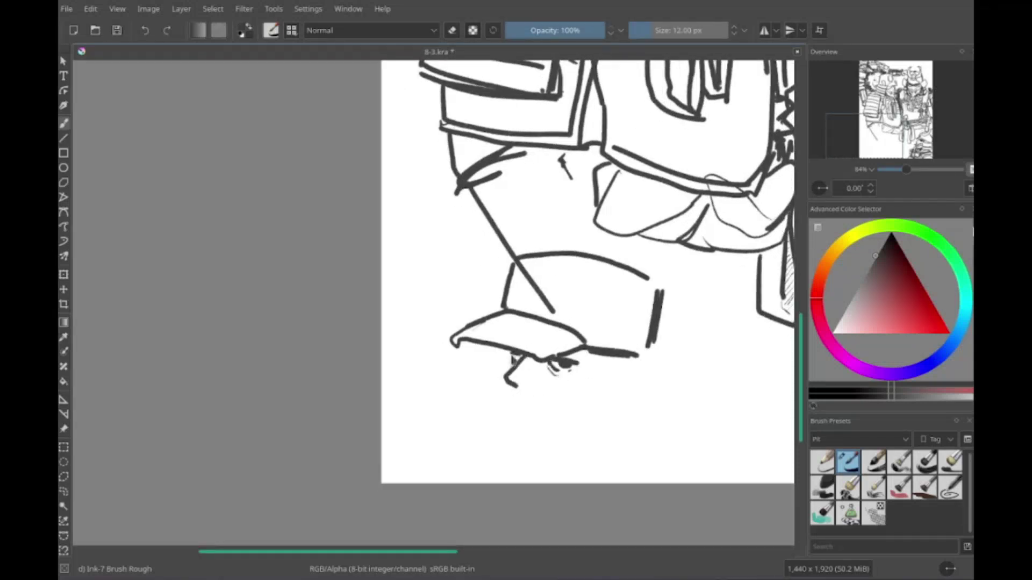
{"action": "key", "text": "e"}
{"action": "left_click_drag", "start_coordinate": [450, 331], "coordinate": [634, 344]}
{"action": "left_click_drag", "start_coordinate": [538, 252], "coordinate": [532, 255]}
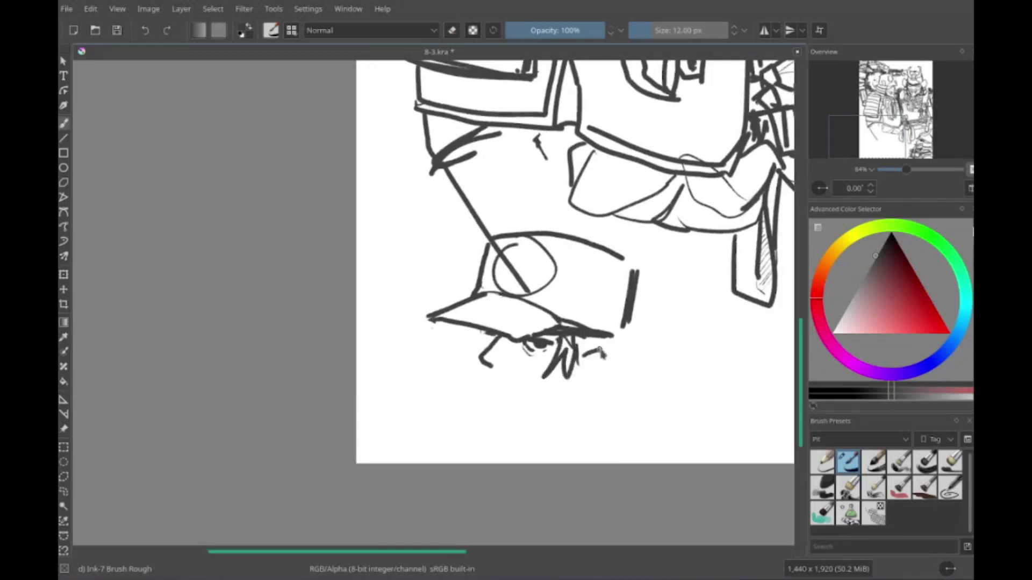
Step: Draw the capped head's side hair, ear, jaw and back of the neck, and darken the brow beneath the brim
{"action": "left_click_drag", "start_coordinate": [564, 387], "coordinate": [591, 350]}
{"action": "mouse_move", "coordinate": [500, 349]}
{"action": "left_mouse_down"}
{"action": "mouse_move", "coordinate": [519, 446]}
{"action": "mouse_move", "coordinate": [572, 411]}
{"action": "left_mouse_up"}
{"action": "key", "text": "e"}
{"action": "left_click_drag", "start_coordinate": [591, 376], "coordinate": [617, 388]}
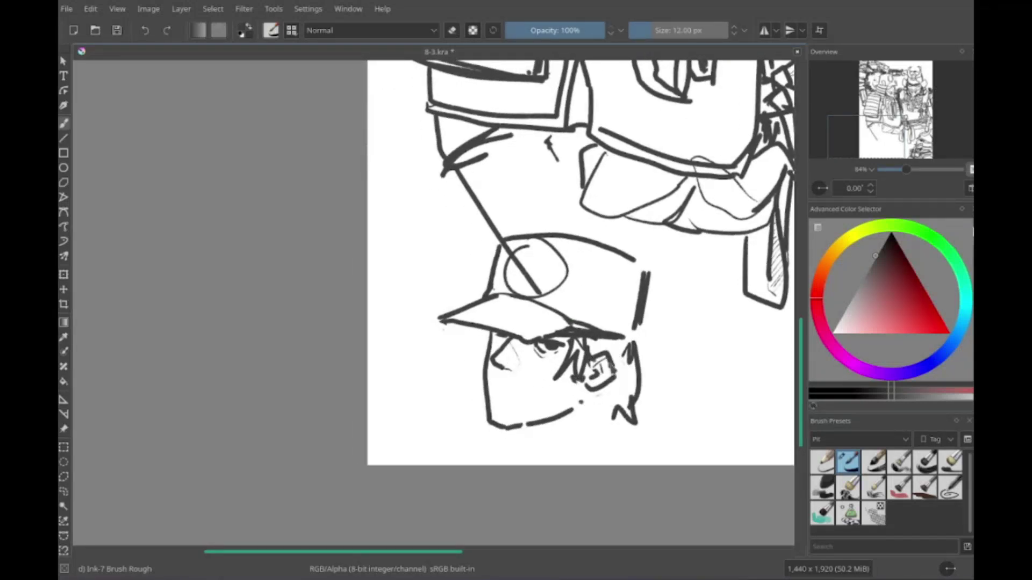
{"action": "left_click_drag", "start_coordinate": [483, 268], "coordinate": [549, 278]}
{"action": "left_click_drag", "start_coordinate": [556, 349], "coordinate": [693, 345]}
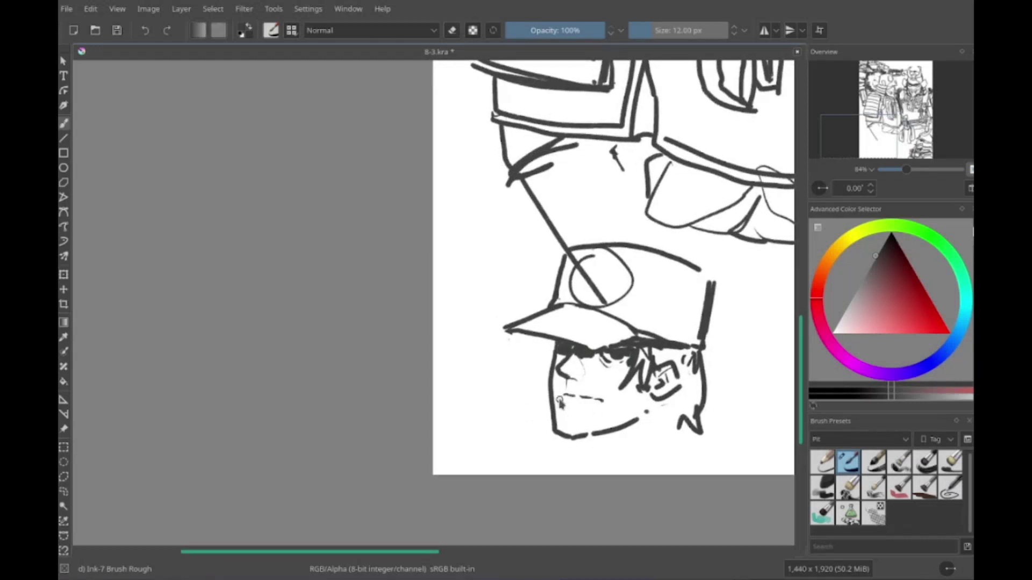
Step: Finish the capped head with hair strands on both sides of the face, refined ear lines and a folded collar
{"action": "left_click_drag", "start_coordinate": [560, 403], "coordinate": [537, 387]}
{"action": "left_click_drag", "start_coordinate": [537, 430], "coordinate": [645, 446]}
{"action": "left_click_drag", "start_coordinate": [667, 344], "coordinate": [680, 377]}
{"action": "left_click_drag", "start_coordinate": [591, 376], "coordinate": [613, 365]}
{"action": "left_click_drag", "start_coordinate": [645, 333], "coordinate": [693, 339]}
{"action": "mouse_move", "coordinate": [613, 437]}
{"action": "left_mouse_down"}
{"action": "mouse_move", "coordinate": [625, 344]}
{"action": "mouse_move", "coordinate": [531, 332]}
{"action": "left_mouse_up"}
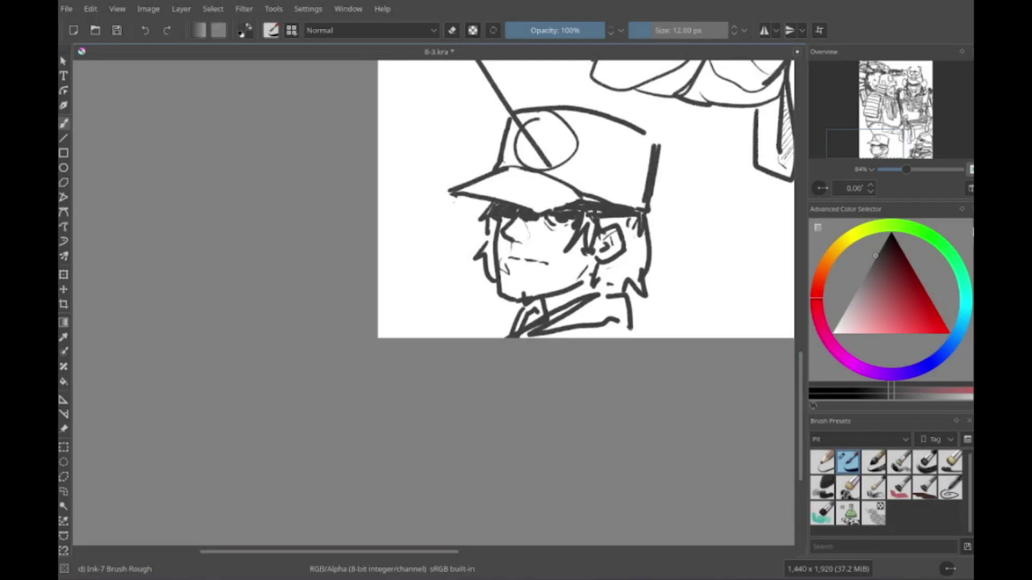
Step: Draw swirls on the disc-helmeted warrior's belly panel, a smiling face in the helmet disc, and black shading on the rear figure's arm and chest
{"action": "mouse_move", "coordinate": [571, 445]}
{"action": "left_mouse_down"}
{"action": "mouse_move", "coordinate": [323, 542]}
{"action": "mouse_move", "coordinate": [457, 377]}
{"action": "left_mouse_up"}
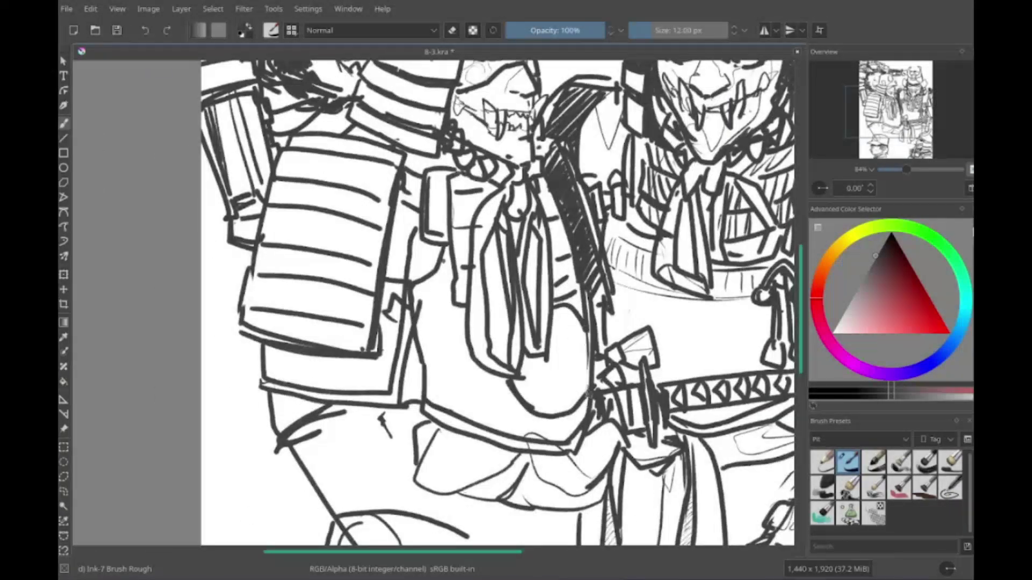
{"action": "left_click_drag", "start_coordinate": [554, 370], "coordinate": [577, 407]}
{"action": "left_click_drag", "start_coordinate": [538, 379], "coordinate": [554, 397]}
{"action": "mouse_move", "coordinate": [411, 336]}
{"action": "left_mouse_down"}
{"action": "mouse_move", "coordinate": [450, 364]}
{"action": "mouse_move", "coordinate": [484, 414]}
{"action": "mouse_move", "coordinate": [527, 537]}
{"action": "left_mouse_up"}
{"action": "key", "text": "e"}
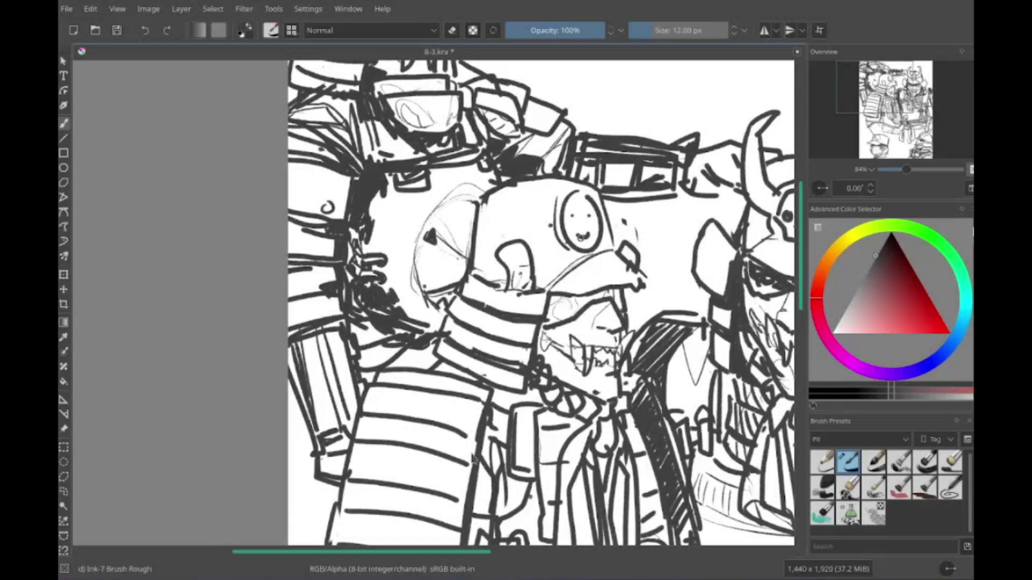
{"action": "left_click_drag", "start_coordinate": [471, 456], "coordinate": [104, 297]}
{"action": "scroll", "coordinate": [339, 301], "scroll_direction": "up", "scroll_amount": 3}
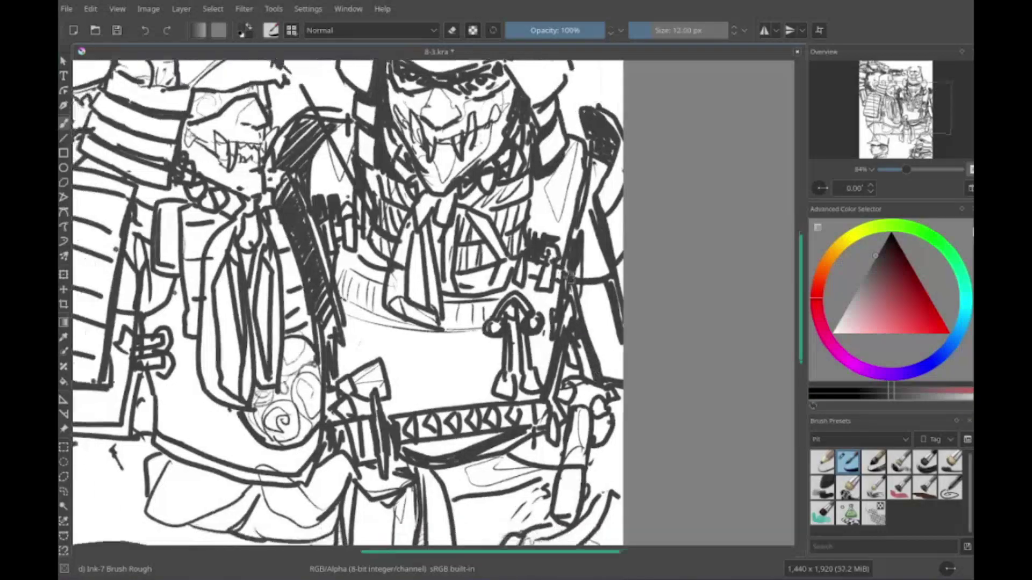
Step: Ink strokes around the armoured figures' waist and the sleeve lines below the large shoulder guard
{"action": "left_click_drag", "start_coordinate": [338, 376], "coordinate": [366, 173]}
{"action": "left_click_drag", "start_coordinate": [323, 323], "coordinate": [376, 208]}
{"action": "left_click_drag", "start_coordinate": [415, 430], "coordinate": [530, 433]}
{"action": "left_click_drag", "start_coordinate": [437, 389], "coordinate": [438, 396]}
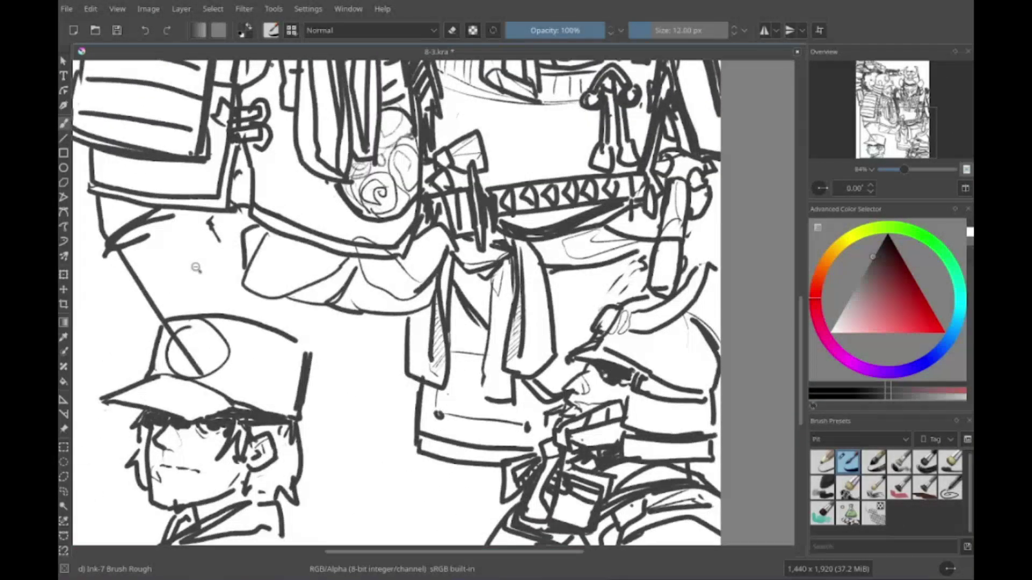
Step: Fill black shadows under and beside the fanged figure's large shoulder guard and next to the side clasp
{"action": "mouse_move", "coordinate": [196, 268]}
{"action": "left_mouse_down"}
{"action": "mouse_move", "coordinate": [477, 309]}
{"action": "mouse_move", "coordinate": [474, 330]}
{"action": "mouse_move", "coordinate": [543, 296]}
{"action": "mouse_move", "coordinate": [517, 272]}
{"action": "mouse_move", "coordinate": [546, 180]}
{"action": "mouse_move", "coordinate": [503, 172]}
{"action": "mouse_move", "coordinate": [519, 170]}
{"action": "left_mouse_up"}
{"action": "left_click_drag", "start_coordinate": [380, 413], "coordinate": [443, 412]}
{"action": "mouse_move", "coordinate": [451, 330]}
{"action": "left_mouse_down"}
{"action": "mouse_move", "coordinate": [456, 344]}
{"action": "mouse_move", "coordinate": [494, 248]}
{"action": "left_mouse_up"}
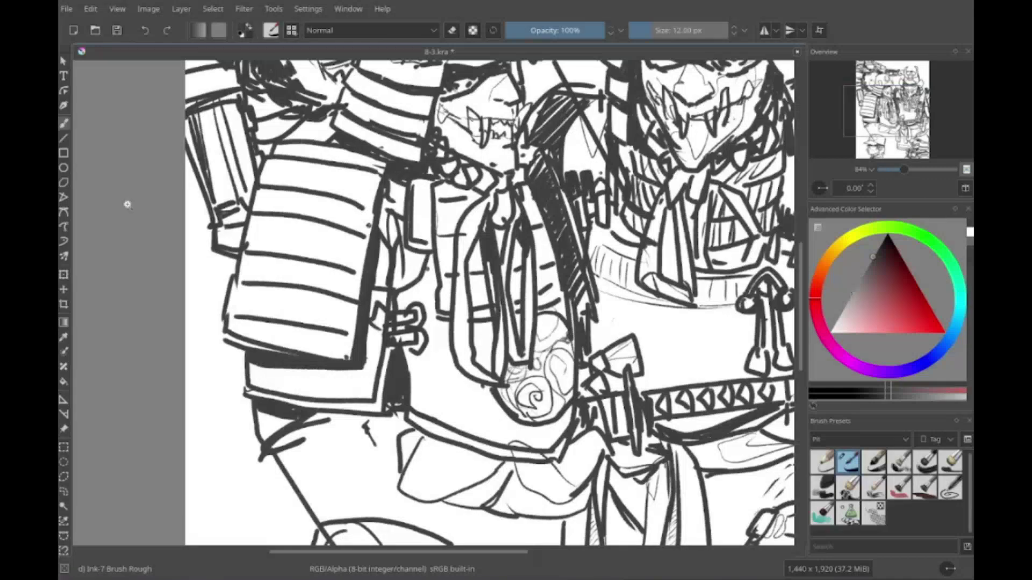
{"action": "left_click_drag", "start_coordinate": [645, 269], "coordinate": [419, 296]}
{"action": "left_click_drag", "start_coordinate": [215, 269], "coordinate": [452, 285]}
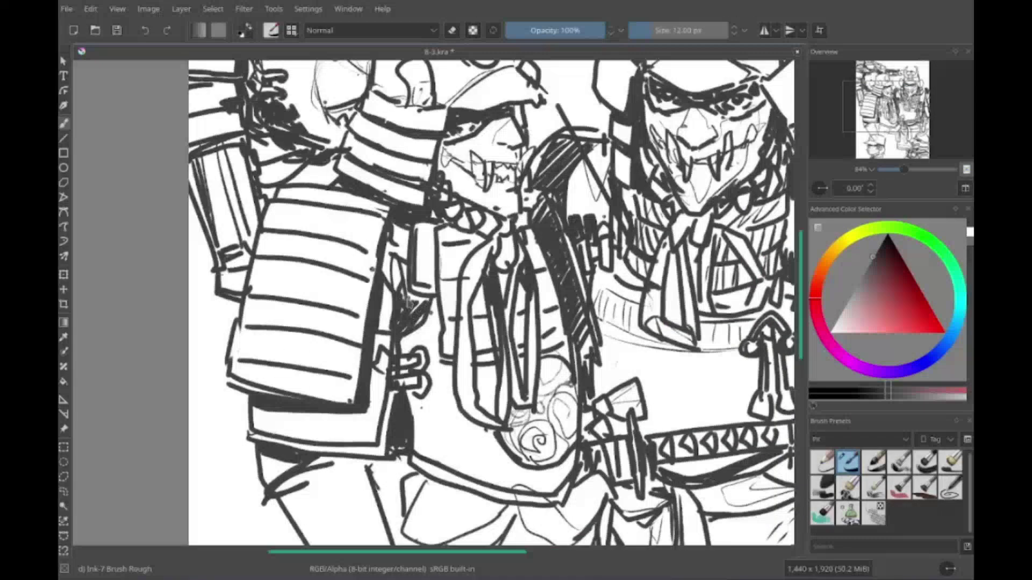
Step: Erase stray marks and ink the side plate, neck guard shadows and brim of the smiley-face helmet
{"action": "key", "text": "e"}
{"action": "mouse_move", "coordinate": [425, 88]}
{"action": "left_mouse_down"}
{"action": "mouse_move", "coordinate": [436, 297]}
{"action": "mouse_move", "coordinate": [452, 282]}
{"action": "mouse_move", "coordinate": [473, 366]}
{"action": "mouse_move", "coordinate": [454, 365]}
{"action": "left_mouse_up"}
{"action": "key", "text": "e"}
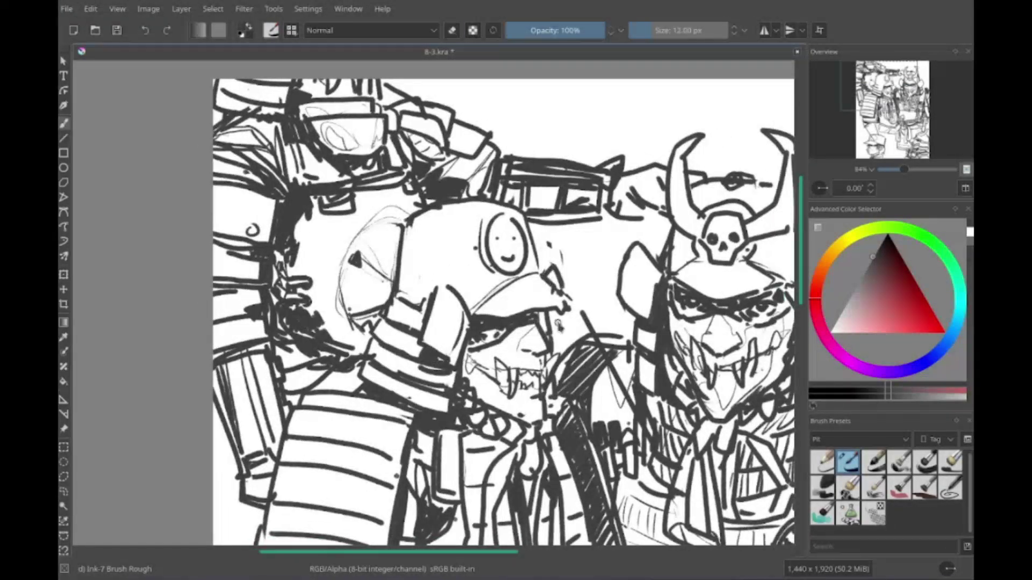
{"action": "left_click_drag", "start_coordinate": [554, 322], "coordinate": [557, 287]}
{"action": "left_click_drag", "start_coordinate": [451, 285], "coordinate": [436, 307]}
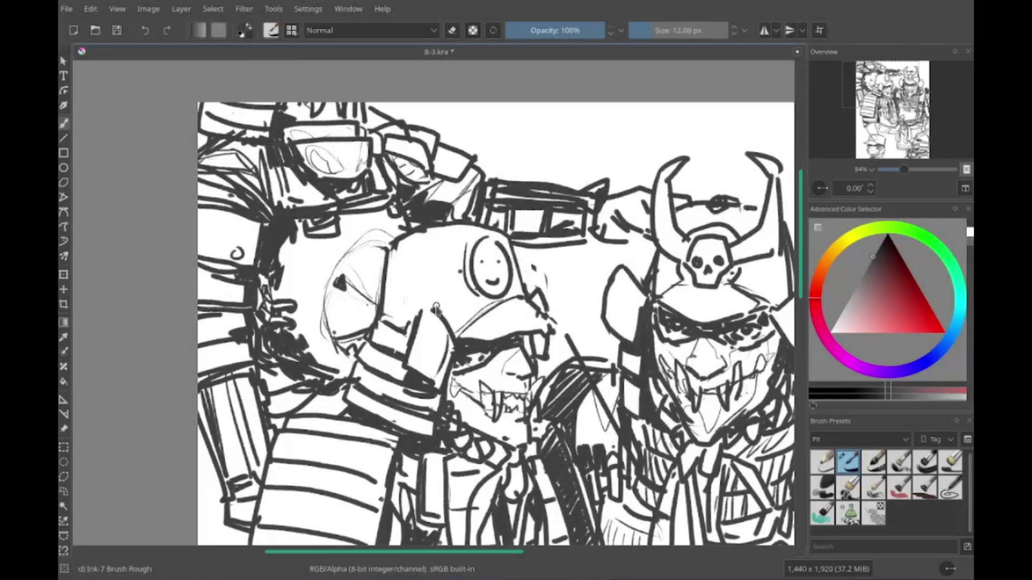
{"action": "left_click_drag", "start_coordinate": [436, 308], "coordinate": [553, 344]}
{"action": "left_click_drag", "start_coordinate": [505, 390], "coordinate": [466, 369]}
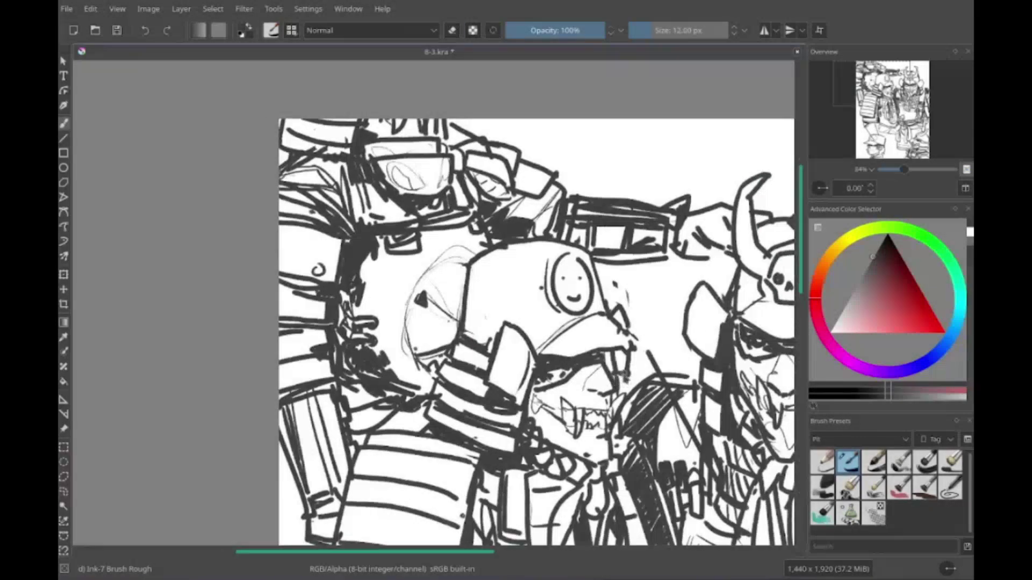
{"action": "left_click_drag", "start_coordinate": [497, 425], "coordinate": [471, 373]}
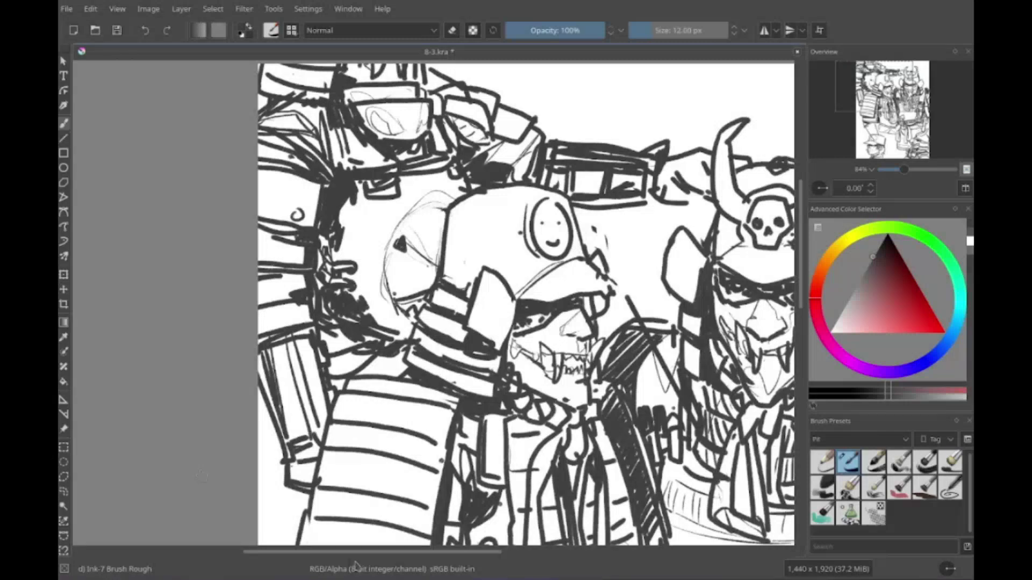
{"action": "mouse_move", "coordinate": [484, 377]}
{"action": "left_mouse_down"}
{"action": "mouse_move", "coordinate": [454, 315]}
{"action": "mouse_move", "coordinate": [438, 81]}
{"action": "left_mouse_up"}
{"action": "mouse_move", "coordinate": [516, 401]}
{"action": "left_mouse_down"}
{"action": "mouse_move", "coordinate": [524, 425]}
{"action": "mouse_move", "coordinate": [559, 408]}
{"action": "left_mouse_up"}
{"action": "mouse_move", "coordinate": [564, 425]}
{"action": "left_mouse_down"}
{"action": "mouse_move", "coordinate": [588, 389]}
{"action": "mouse_move", "coordinate": [605, 409]}
{"action": "left_mouse_up"}
{"action": "left_click_drag", "start_coordinate": [613, 419], "coordinate": [634, 403]}
{"action": "key", "text": "ctrl+z"}
{"action": "key", "text": "ctrl+z"}
{"action": "key", "text": "ctrl+z"}
{"action": "key", "text": "ctrl+z"}
{"action": "key", "text": "ctrl+z"}
{"action": "key", "text": "ctrl+z"}
Step: Ink a curved cuff band across the sleeve above the cap-wearing head and darken the folds of the hanging cloth
{"action": "mouse_move", "coordinate": [574, 465]}
{"action": "left_mouse_down"}
{"action": "mouse_move", "coordinate": [640, 553]}
{"action": "mouse_move", "coordinate": [662, 521]}
{"action": "left_mouse_up"}
{"action": "left_click_drag", "start_coordinate": [492, 427], "coordinate": [472, 451]}
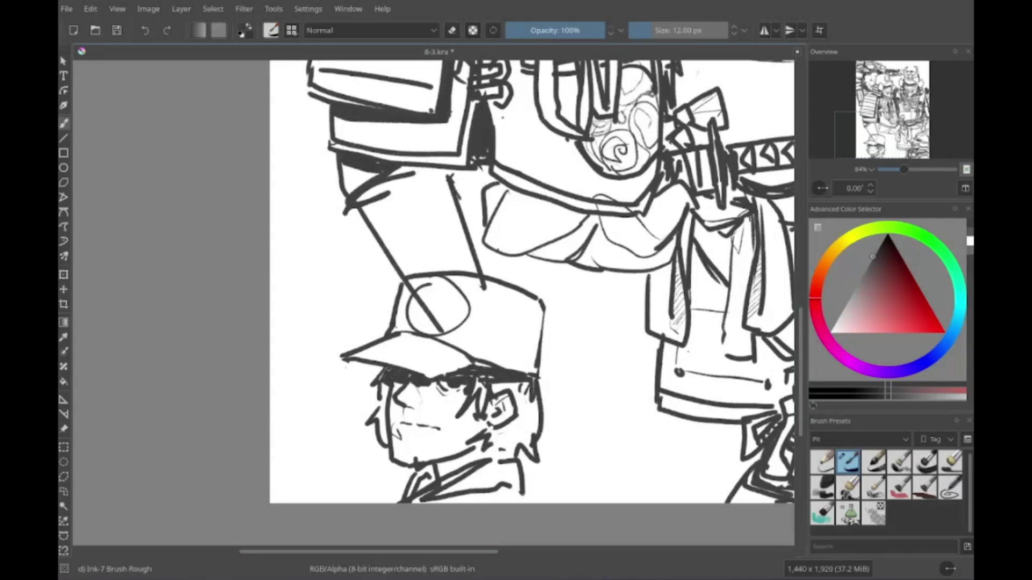
{"action": "left_click_drag", "start_coordinate": [538, 107], "coordinate": [486, 430]}
{"action": "left_click_drag", "start_coordinate": [376, 215], "coordinate": [499, 348]}
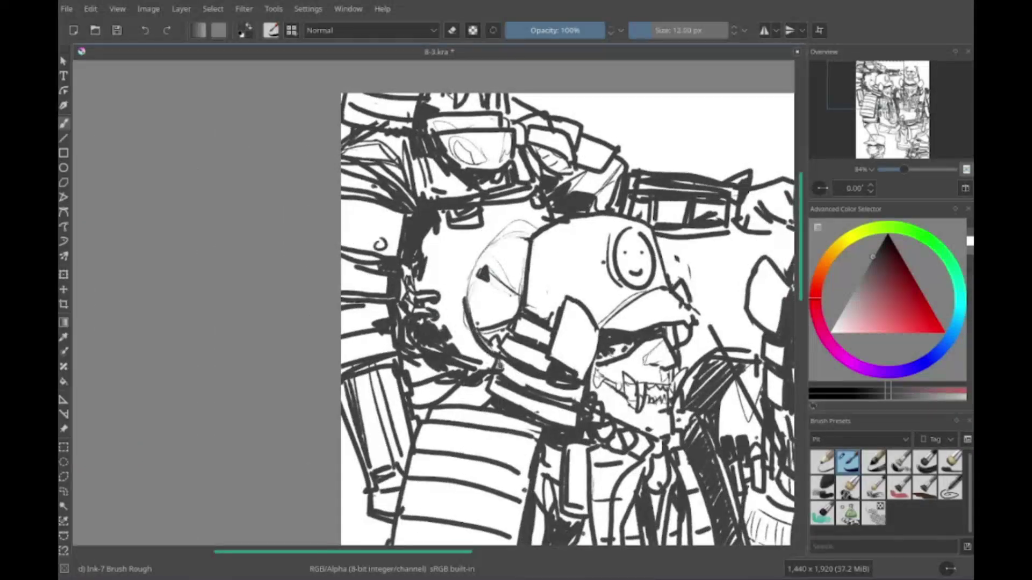
{"action": "left_click_drag", "start_coordinate": [376, 269], "coordinate": [496, 275]}
{"action": "left_click_drag", "start_coordinate": [553, 538], "coordinate": [457, 323]}
{"action": "left_click_drag", "start_coordinate": [457, 538], "coordinate": [129, 257]}
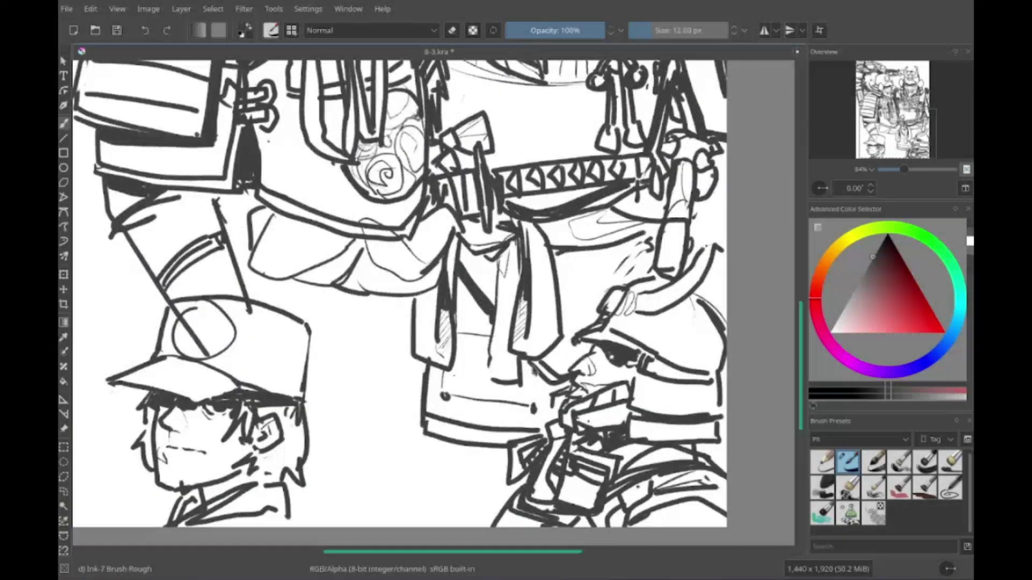
Step: Ink a banded armour skirt plate beside the central hanging cloth and add lacing marks along the shoulder guard's lower edge
{"action": "mouse_move", "coordinate": [555, 138]}
{"action": "left_mouse_down"}
{"action": "mouse_move", "coordinate": [450, 333]}
{"action": "mouse_move", "coordinate": [645, 419]}
{"action": "mouse_move", "coordinate": [597, 533]}
{"action": "mouse_move", "coordinate": [591, 436]}
{"action": "mouse_move", "coordinate": [680, 445]}
{"action": "left_mouse_up"}
{"action": "left_click_drag", "start_coordinate": [618, 419], "coordinate": [602, 425]}
{"action": "left_click_drag", "start_coordinate": [627, 402], "coordinate": [623, 426]}
{"action": "mouse_move", "coordinate": [672, 389]}
{"action": "left_mouse_down"}
{"action": "mouse_move", "coordinate": [669, 430]}
{"action": "mouse_move", "coordinate": [618, 436]}
{"action": "left_mouse_up"}
{"action": "left_click_drag", "start_coordinate": [675, 445], "coordinate": [675, 463]}
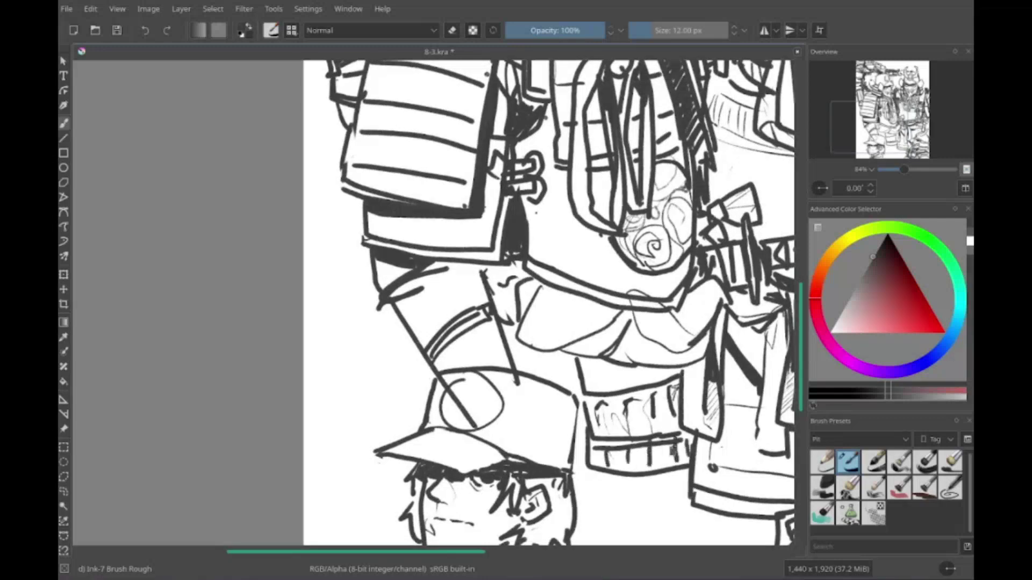
{"action": "left_click_drag", "start_coordinate": [417, 139], "coordinate": [422, 413]}
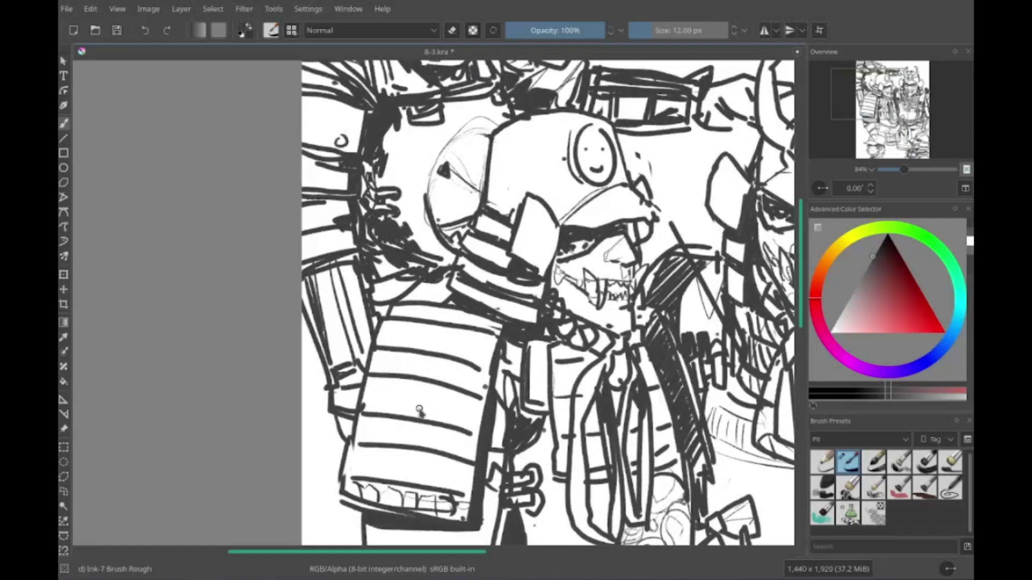
{"action": "left_click_drag", "start_coordinate": [552, 390], "coordinate": [538, 340]}
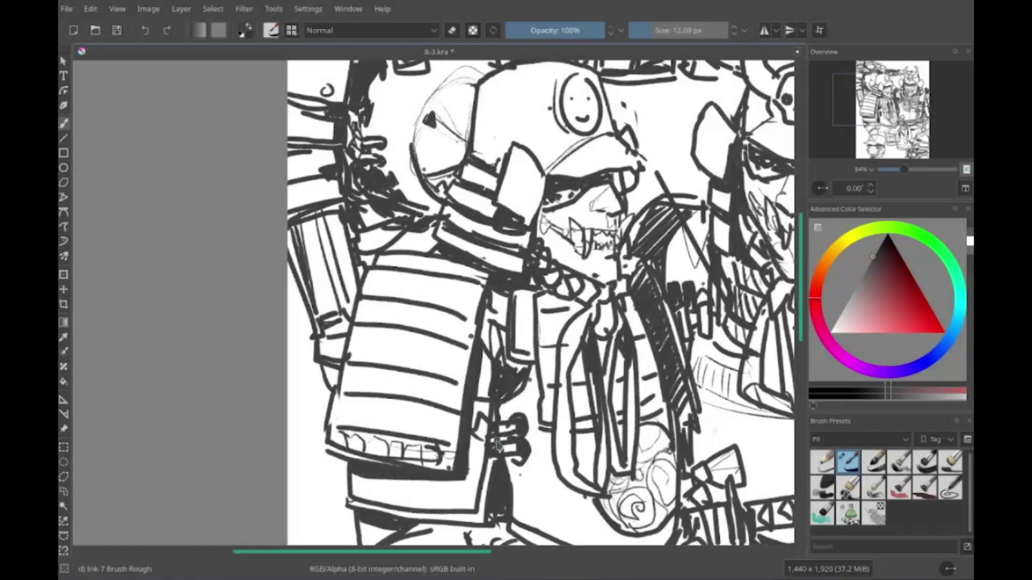
Step: Ink a helmeted head with a domed top, folded headband and banded neck armour beside the cap-wearing head
{"action": "scroll", "coordinate": [593, 180], "scroll_direction": "down", "scroll_amount": 10}
{"action": "scroll", "coordinate": [446, 385], "scroll_direction": "down", "scroll_amount": 3}
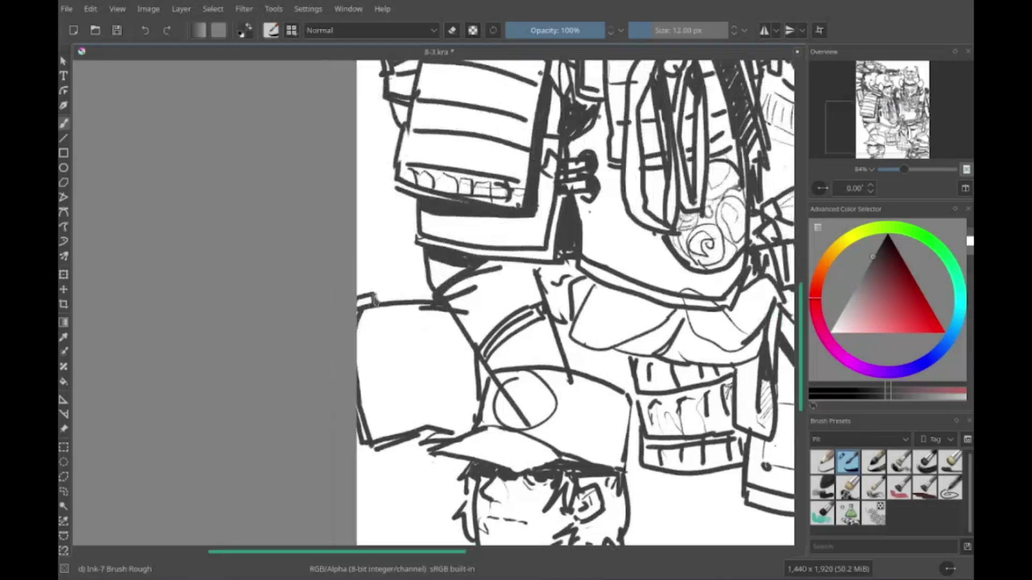
{"action": "left_click_drag", "start_coordinate": [398, 341], "coordinate": [497, 322]}
{"action": "scroll", "coordinate": [387, 376], "scroll_direction": "down", "scroll_amount": 3}
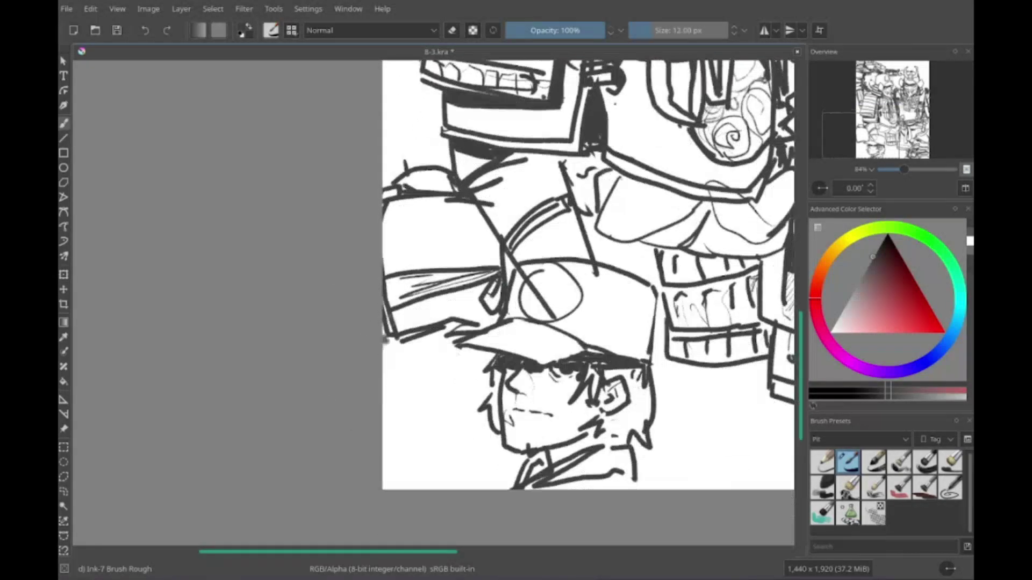
{"action": "scroll", "coordinate": [387, 376], "scroll_direction": "up", "scroll_amount": 4}
{"action": "scroll", "coordinate": [387, 376], "scroll_direction": "down", "scroll_amount": 3}
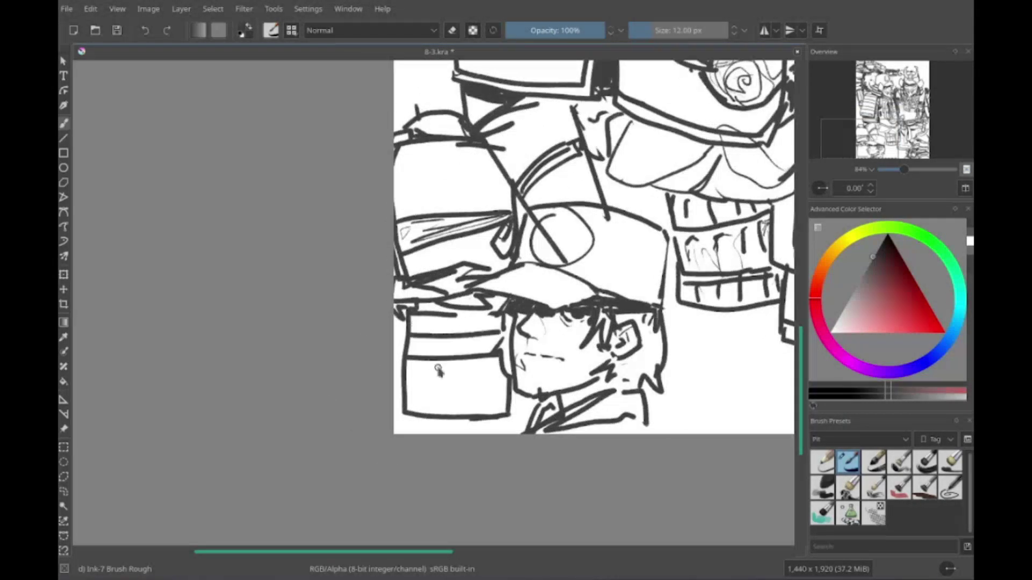
Step: Divide the banded armour below the new helmet into rows of short vertical plates
{"action": "left_click_drag", "start_coordinate": [408, 385], "coordinate": [505, 384]}
{"action": "left_click_drag", "start_coordinate": [483, 317], "coordinate": [486, 333]}
{"action": "left_click_drag", "start_coordinate": [419, 341], "coordinate": [410, 382]}
{"action": "left_click_drag", "start_coordinate": [427, 393], "coordinate": [429, 402]}
{"action": "scroll", "coordinate": [429, 402], "scroll_direction": "up", "scroll_amount": 5}
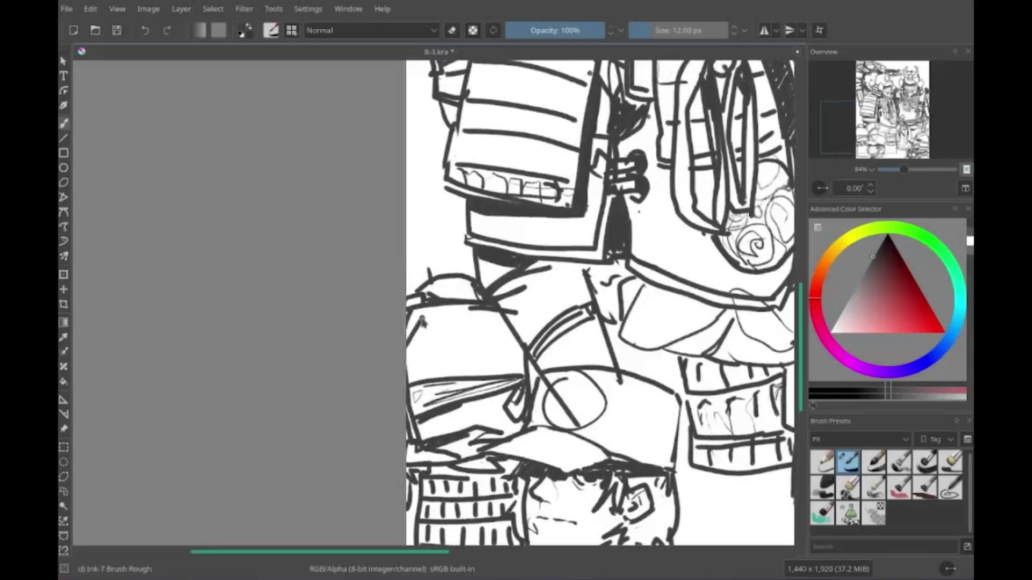
Step: Add curved bands above the new helmet and small hanging ornaments around its dome
{"action": "mouse_move", "coordinate": [484, 258]}
{"action": "left_mouse_down"}
{"action": "mouse_move", "coordinate": [500, 282]}
{"action": "mouse_move", "coordinate": [492, 289]}
{"action": "left_mouse_up"}
{"action": "left_click_drag", "start_coordinate": [505, 272], "coordinate": [519, 304]}
{"action": "scroll", "coordinate": [518, 304], "scroll_direction": "down", "scroll_amount": 3}
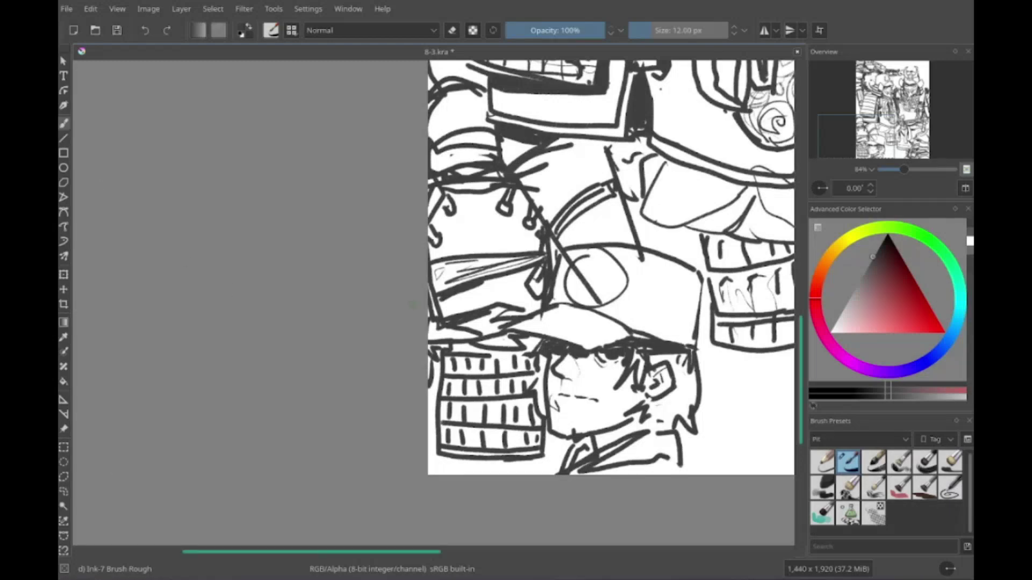
{"action": "scroll", "coordinate": [425, 468], "scroll_direction": "up", "scroll_amount": 2}
{"action": "scroll", "coordinate": [425, 469], "scroll_direction": "down", "scroll_amount": 2}
{"action": "scroll", "coordinate": [425, 469], "scroll_direction": "right", "scroll_amount": 6}
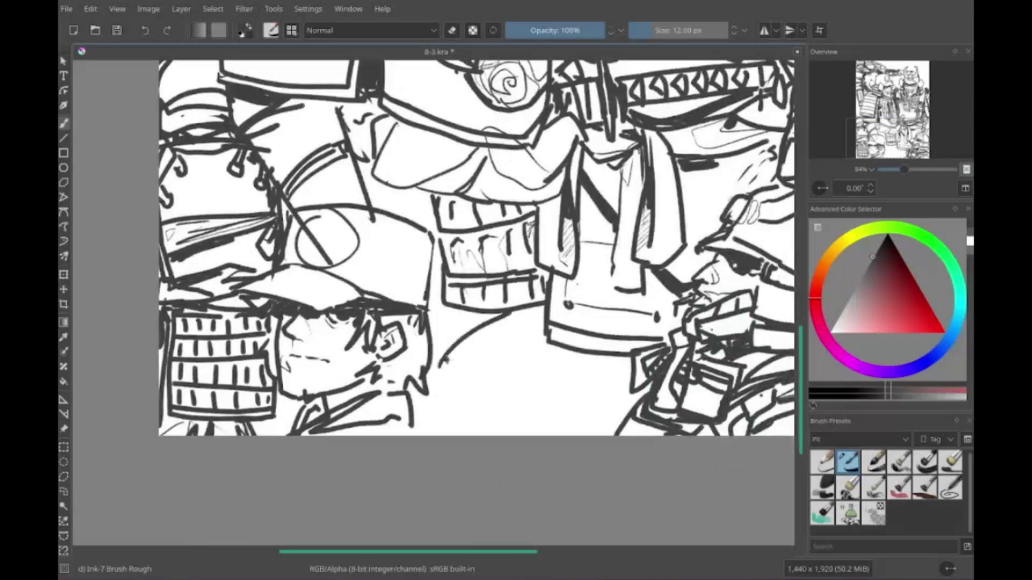
Step: Ink and hatch a pointed rounded shape below the banded skirt plate, between the cap-wearing head and the central figure
{"action": "left_click_drag", "start_coordinate": [452, 328], "coordinate": [554, 398]}
{"action": "left_click_drag", "start_coordinate": [414, 408], "coordinate": [495, 376]}
{"action": "left_click_drag", "start_coordinate": [557, 355], "coordinate": [483, 422]}
{"action": "left_click_drag", "start_coordinate": [443, 317], "coordinate": [467, 433]}
{"action": "scroll", "coordinate": [467, 433], "scroll_direction": "up", "scroll_amount": 1}
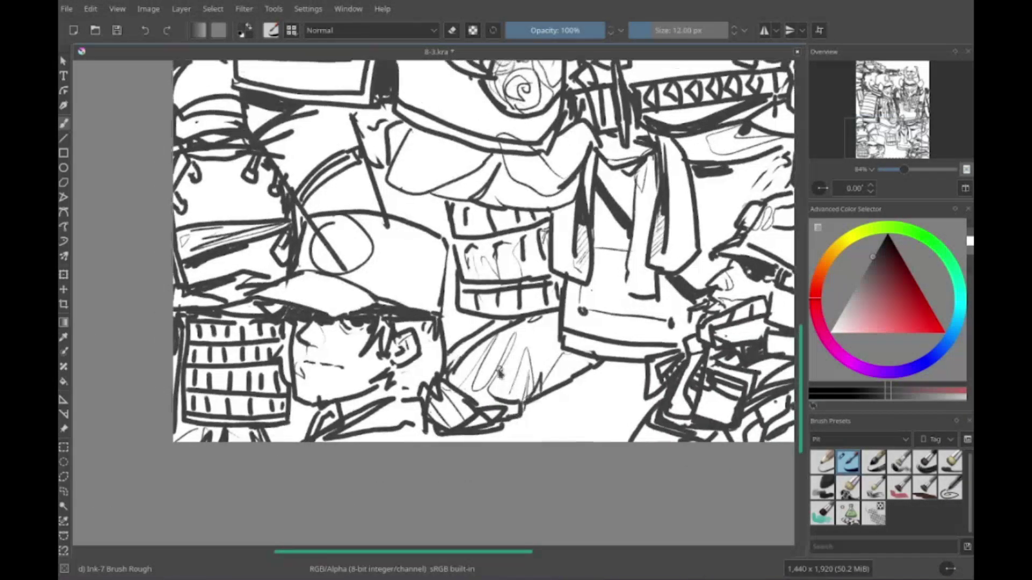
Step: Undo the last stroke and rework the contours and hatching of the rounded shape near the page's lower edge
{"action": "key", "text": "ctrl+z"}
{"action": "left_click_drag", "start_coordinate": [474, 325], "coordinate": [505, 352]}
{"action": "left_click_drag", "start_coordinate": [470, 347], "coordinate": [448, 370]}
{"action": "left_click_drag", "start_coordinate": [502, 320], "coordinate": [462, 397]}
{"action": "left_click_drag", "start_coordinate": [522, 419], "coordinate": [445, 442]}
{"action": "scroll", "coordinate": [445, 441], "scroll_direction": "down", "scroll_amount": 5}
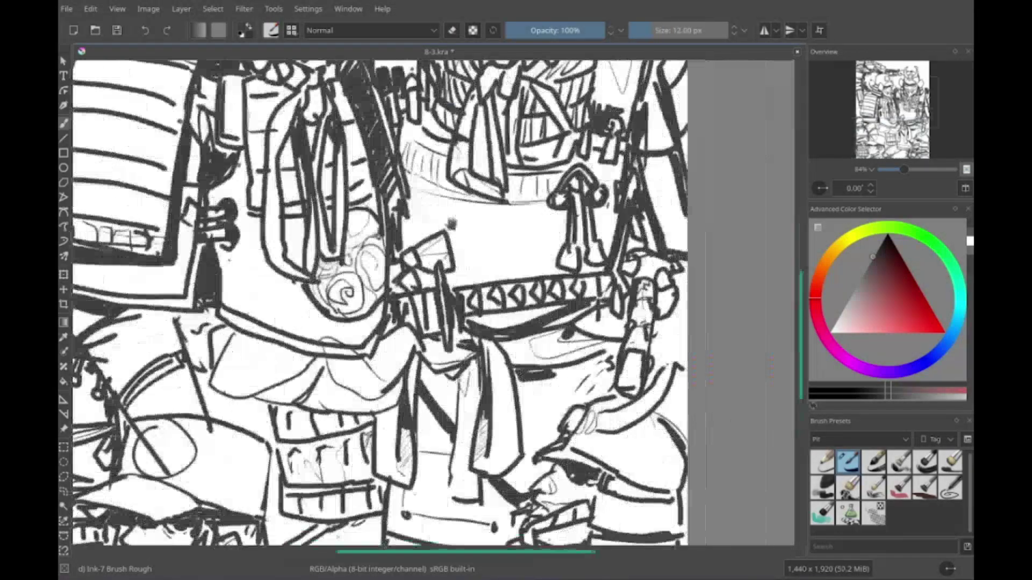
Step: Clear the whole canvas to white and switch back to the dark ink colour
{"action": "key", "text": "x"}
{"action": "key", "text": "BackSpace"}
{"action": "scroll", "coordinate": [338, 251], "scroll_direction": "up", "scroll_amount": 2}
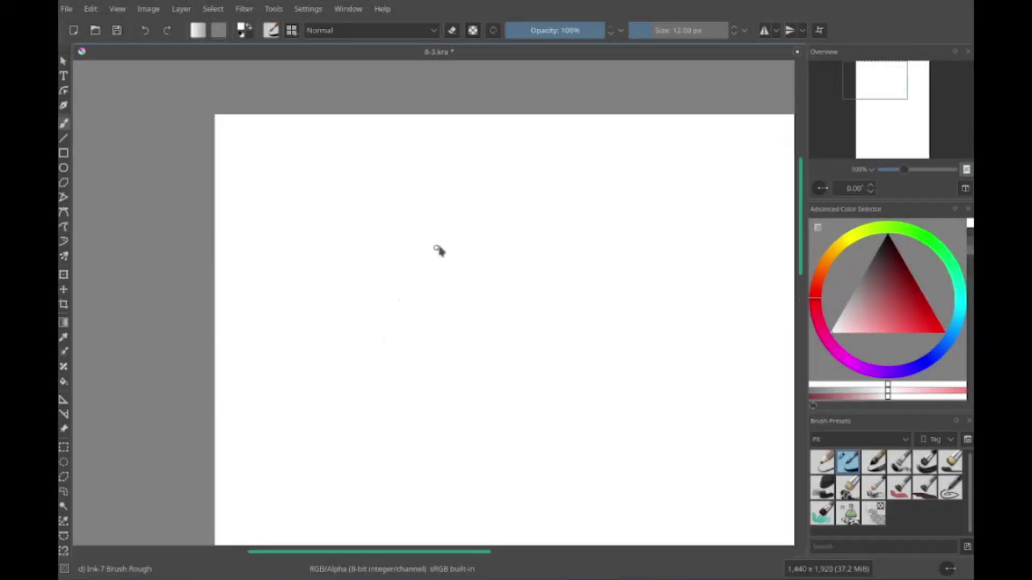
{"action": "key", "text": "x"}
Step: Sketch a woman's bobbed hair with a rounded crown, pointed tips and a light fringe in the upper part of the page
{"action": "scroll", "coordinate": [438, 249], "scroll_direction": "up", "scroll_amount": 2}
{"action": "mouse_move", "coordinate": [419, 280]}
{"action": "left_mouse_down"}
{"action": "mouse_move", "coordinate": [467, 196]}
{"action": "mouse_move", "coordinate": [540, 232]}
{"action": "left_mouse_up"}
{"action": "left_click_drag", "start_coordinate": [425, 268], "coordinate": [454, 344]}
{"action": "left_click_drag", "start_coordinate": [486, 209], "coordinate": [492, 260]}
{"action": "left_click_drag", "start_coordinate": [537, 213], "coordinate": [552, 250]}
{"action": "left_click_drag", "start_coordinate": [503, 221], "coordinate": [548, 250]}
{"action": "left_click_drag", "start_coordinate": [472, 240], "coordinate": [473, 248]}
Step: Ink the woman's eyebrow, eye, nose, lips and jaw, and finish the side locks framing her face
{"action": "left_click_drag", "start_coordinate": [490, 259], "coordinate": [516, 256]}
{"action": "left_click_drag", "start_coordinate": [488, 272], "coordinate": [510, 265]}
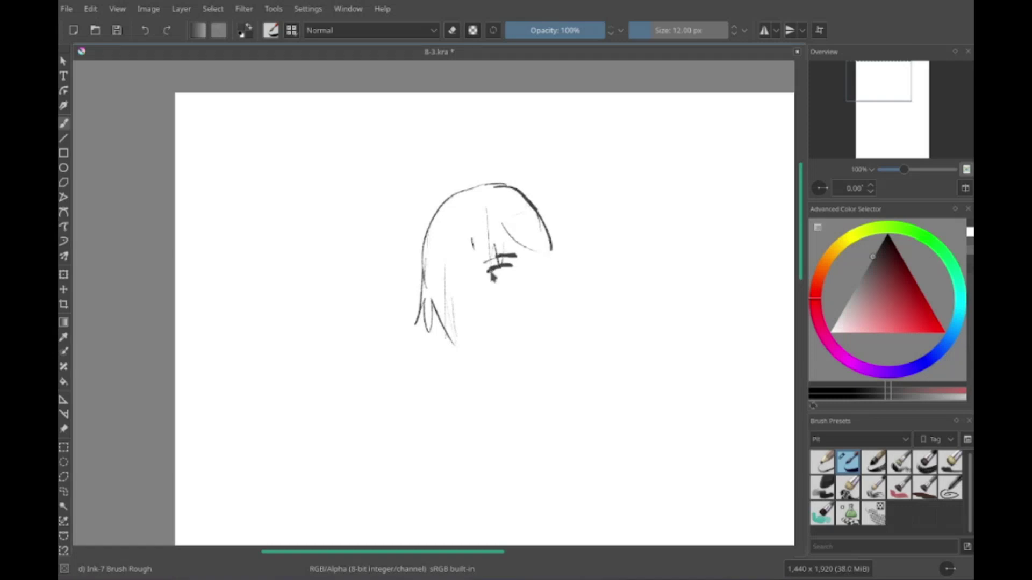
{"action": "mouse_move", "coordinate": [516, 195]}
{"action": "left_mouse_down"}
{"action": "mouse_move", "coordinate": [542, 252]}
{"action": "mouse_move", "coordinate": [508, 330]}
{"action": "left_mouse_up"}
{"action": "left_click_drag", "start_coordinate": [486, 237], "coordinate": [491, 315]}
{"action": "left_click_drag", "start_coordinate": [425, 242], "coordinate": [430, 256]}
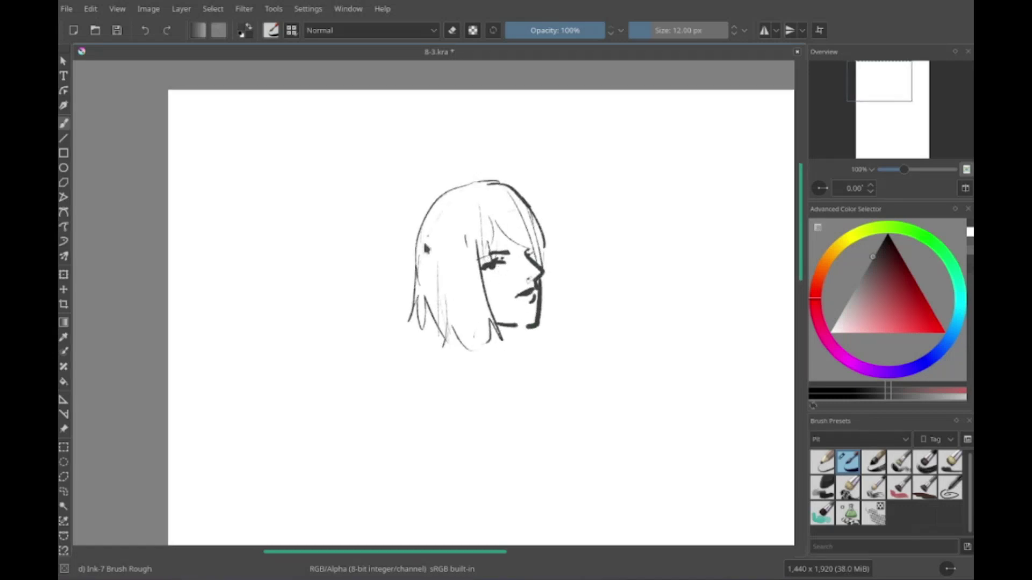
Step: Ink the kimono collar below the hair and a long curved line for the woman's back
{"action": "left_click_drag", "start_coordinate": [473, 326], "coordinate": [532, 367]}
{"action": "left_click_drag", "start_coordinate": [460, 311], "coordinate": [411, 371]}
{"action": "key", "text": "ctrl+z"}
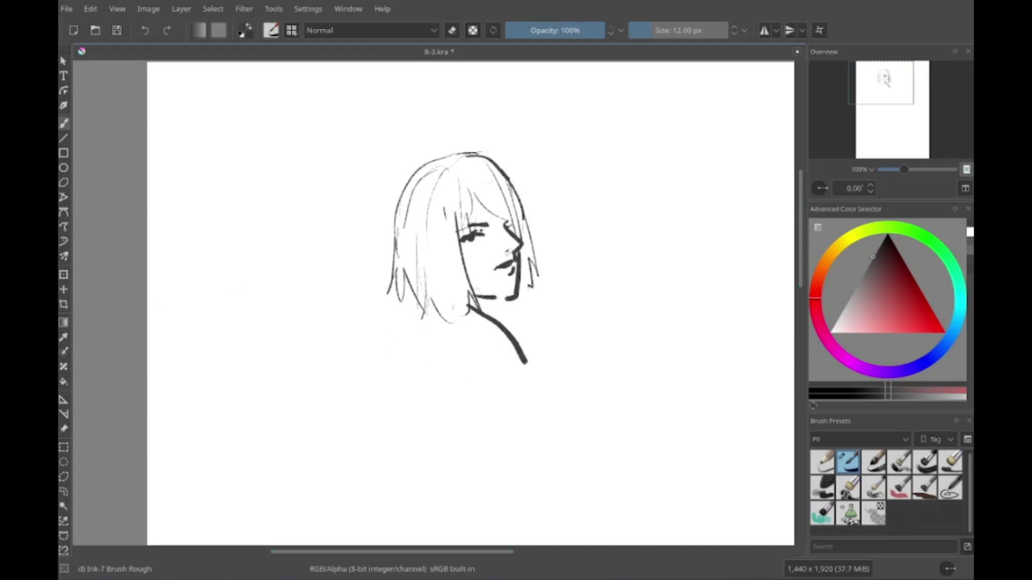
{"action": "mouse_move", "coordinate": [424, 325]}
{"action": "left_mouse_down"}
{"action": "mouse_move", "coordinate": [527, 359]}
{"action": "mouse_move", "coordinate": [427, 540]}
{"action": "left_mouse_up"}
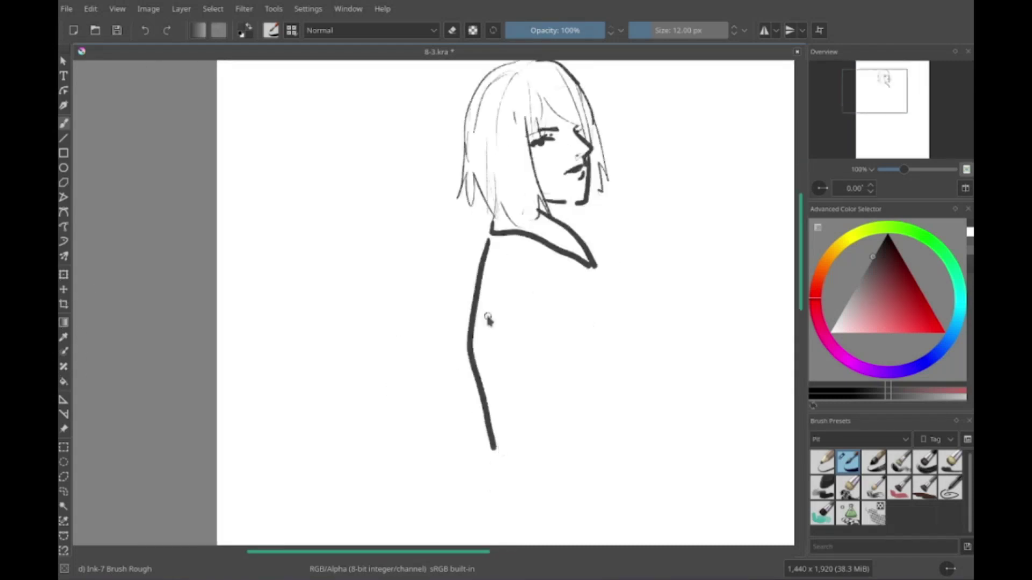
Step: Ink the kimono's long hanging sleeve and fill its lower end with an overlapping wave pattern
{"action": "left_click_drag", "start_coordinate": [470, 377], "coordinate": [553, 495]}
{"action": "left_click_drag", "start_coordinate": [564, 221], "coordinate": [598, 473]}
{"action": "left_click_drag", "start_coordinate": [594, 371], "coordinate": [618, 398]}
{"action": "mouse_move", "coordinate": [524, 416]}
{"action": "left_mouse_down"}
{"action": "mouse_move", "coordinate": [520, 484]}
{"action": "mouse_move", "coordinate": [586, 424]}
{"action": "left_mouse_up"}
{"action": "key", "text": "ctrl+z"}
{"action": "left_click_drag", "start_coordinate": [543, 516], "coordinate": [591, 408]}
{"action": "left_click_drag", "start_coordinate": [553, 484], "coordinate": [591, 385]}
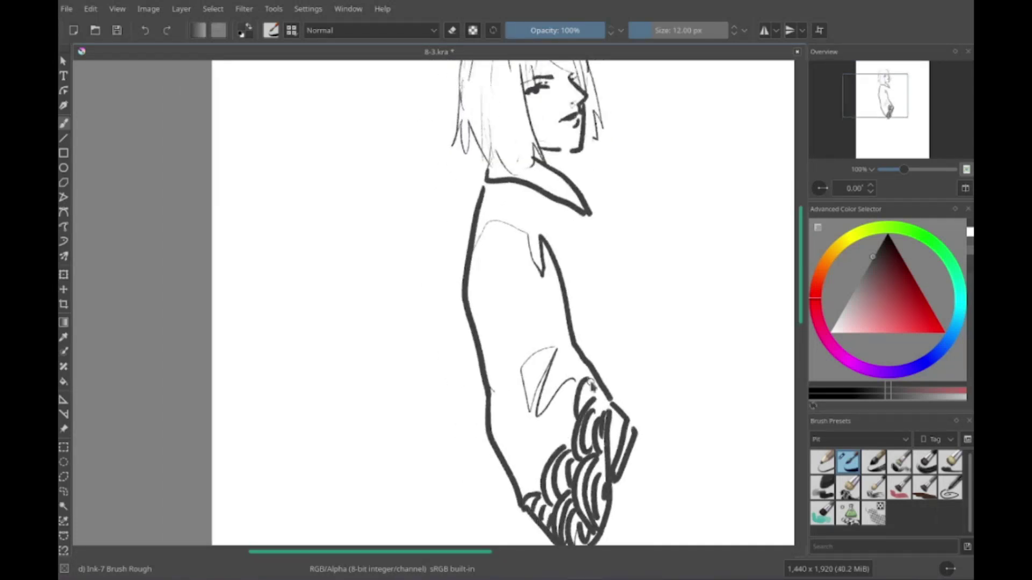
Step: Ink the kimono's chest curve and redraw its overlapping lapel
{"action": "mouse_move", "coordinate": [563, 270]}
{"action": "left_mouse_down"}
{"action": "mouse_move", "coordinate": [621, 358]}
{"action": "mouse_move", "coordinate": [570, 398]}
{"action": "left_mouse_up"}
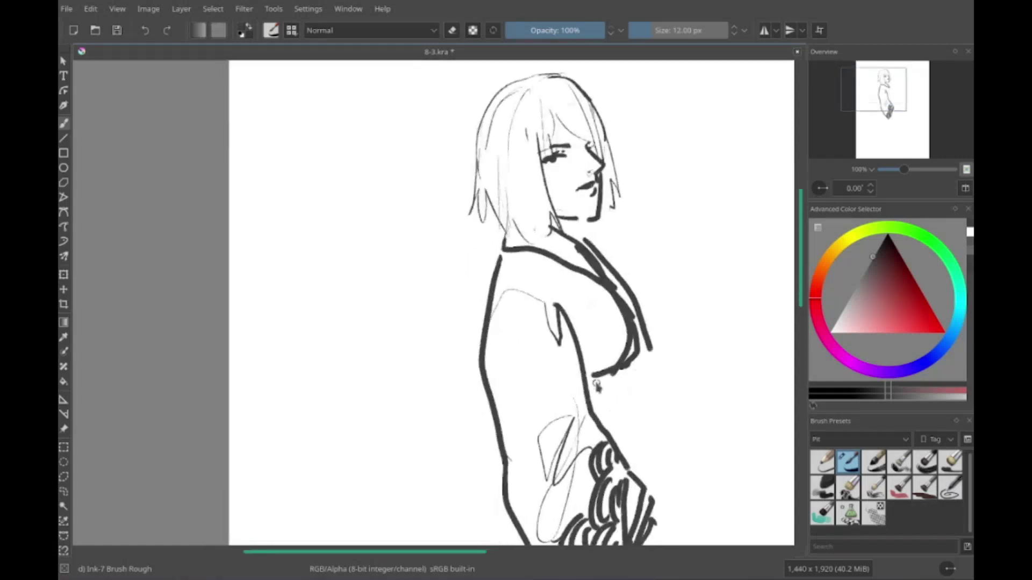
{"action": "key", "text": "ctrl+z"}
{"action": "left_click_drag", "start_coordinate": [568, 269], "coordinate": [618, 325]}
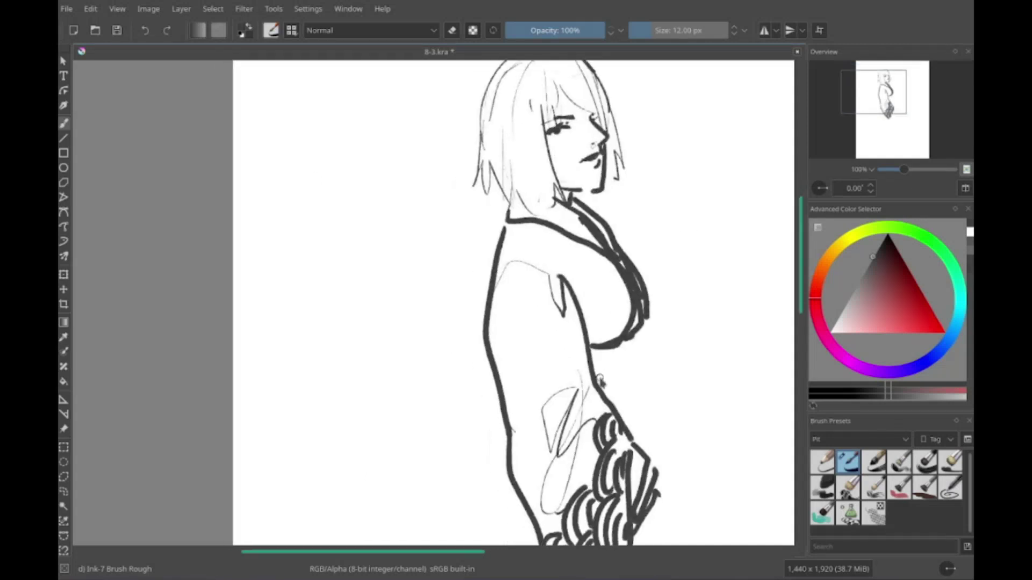
Step: Ink the waist sash and the sash tail behind the back, and refine the hair and face lines
{"action": "left_click_drag", "start_coordinate": [634, 338], "coordinate": [694, 328]}
{"action": "mouse_move", "coordinate": [537, 368]}
{"action": "left_mouse_down"}
{"action": "mouse_move", "coordinate": [508, 543]}
{"action": "mouse_move", "coordinate": [556, 483]}
{"action": "mouse_move", "coordinate": [570, 512]}
{"action": "left_mouse_up"}
{"action": "key", "text": "e"}
{"action": "key", "text": "e"}
{"action": "mouse_move", "coordinate": [641, 318]}
{"action": "left_mouse_down"}
{"action": "mouse_move", "coordinate": [548, 322]}
{"action": "mouse_move", "coordinate": [442, 350]}
{"action": "left_mouse_up"}
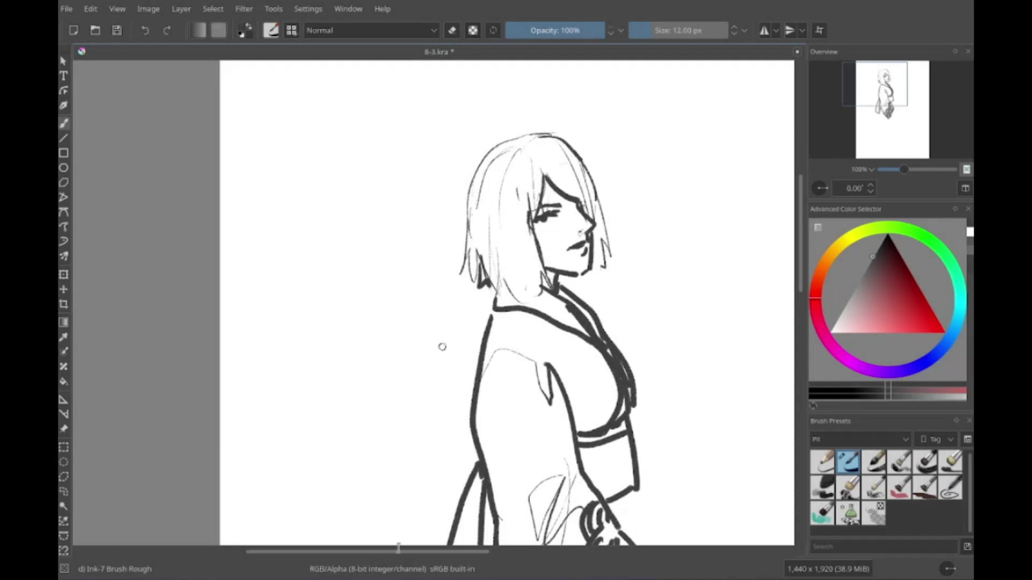
Step: Ink a closed hand extending from the patterned sleeve
{"action": "scroll", "coordinate": [554, 404], "scroll_direction": "down", "scroll_amount": 5}
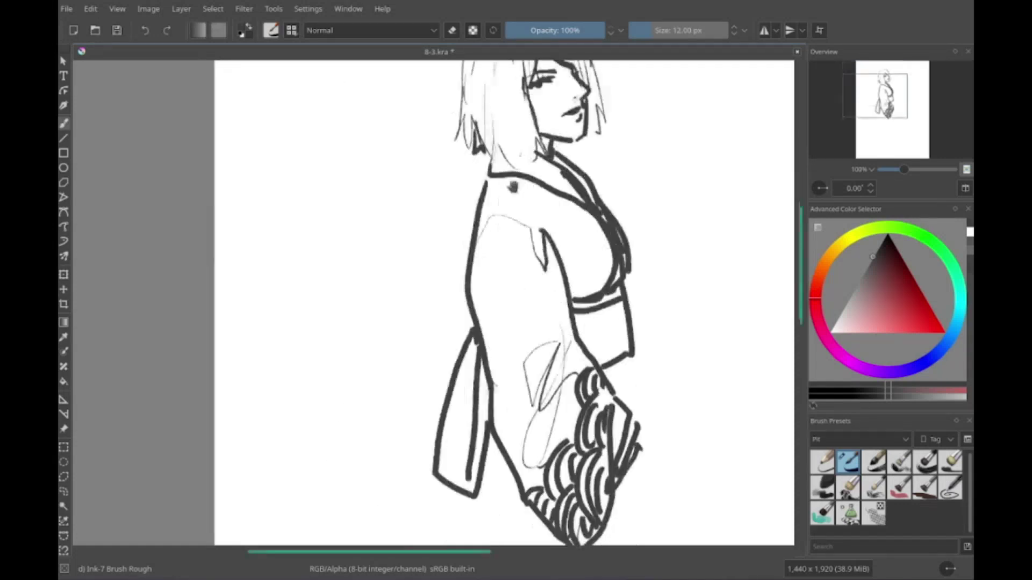
{"action": "scroll", "coordinate": [553, 404], "scroll_direction": "up", "scroll_amount": 1}
{"action": "mouse_move", "coordinate": [530, 430]}
{"action": "left_mouse_down"}
{"action": "mouse_move", "coordinate": [578, 398]}
{"action": "mouse_move", "coordinate": [586, 424]}
{"action": "left_mouse_up"}
{"action": "mouse_move", "coordinate": [578, 422]}
{"action": "left_mouse_down"}
{"action": "mouse_move", "coordinate": [589, 463]}
{"action": "mouse_move", "coordinate": [581, 473]}
{"action": "left_mouse_up"}
{"action": "left_click_drag", "start_coordinate": [529, 446], "coordinate": [501, 498]}
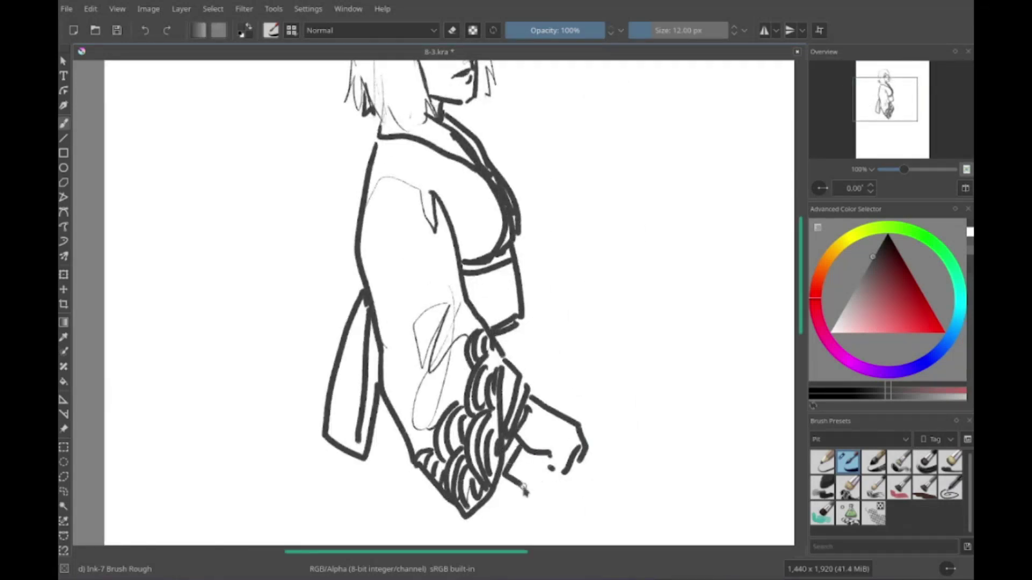
Step: Ink a sword handle with an end cap running diagonally down from the woman's hand
{"action": "scroll", "coordinate": [490, 444], "scroll_direction": "down", "scroll_amount": 3}
{"action": "scroll", "coordinate": [490, 444], "scroll_direction": "up", "scroll_amount": 3}
{"action": "mouse_move", "coordinate": [546, 430]}
{"action": "left_mouse_down"}
{"action": "mouse_move", "coordinate": [467, 526]}
{"action": "mouse_move", "coordinate": [486, 508]}
{"action": "left_mouse_up"}
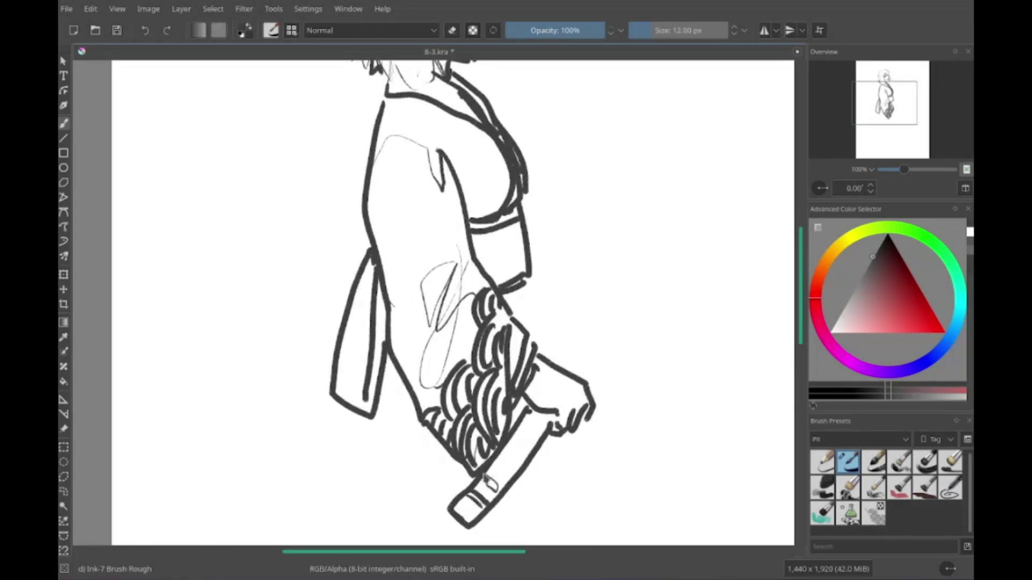
Step: Add the diamond wrapping pattern to the sword handle and ink the notched guard around the hand
{"action": "left_click_drag", "start_coordinate": [500, 455], "coordinate": [508, 473]}
{"action": "scroll", "coordinate": [516, 424], "scroll_direction": "right", "scroll_amount": 1}
{"action": "left_click_drag", "start_coordinate": [513, 414], "coordinate": [530, 435]}
{"action": "scroll", "coordinate": [516, 425], "scroll_direction": "right", "scroll_amount": 2}
{"action": "mouse_move", "coordinate": [526, 376]}
{"action": "left_mouse_down"}
{"action": "mouse_move", "coordinate": [539, 358]}
{"action": "mouse_move", "coordinate": [563, 398]}
{"action": "left_mouse_up"}
{"action": "scroll", "coordinate": [564, 398], "scroll_direction": "left", "scroll_amount": 1}
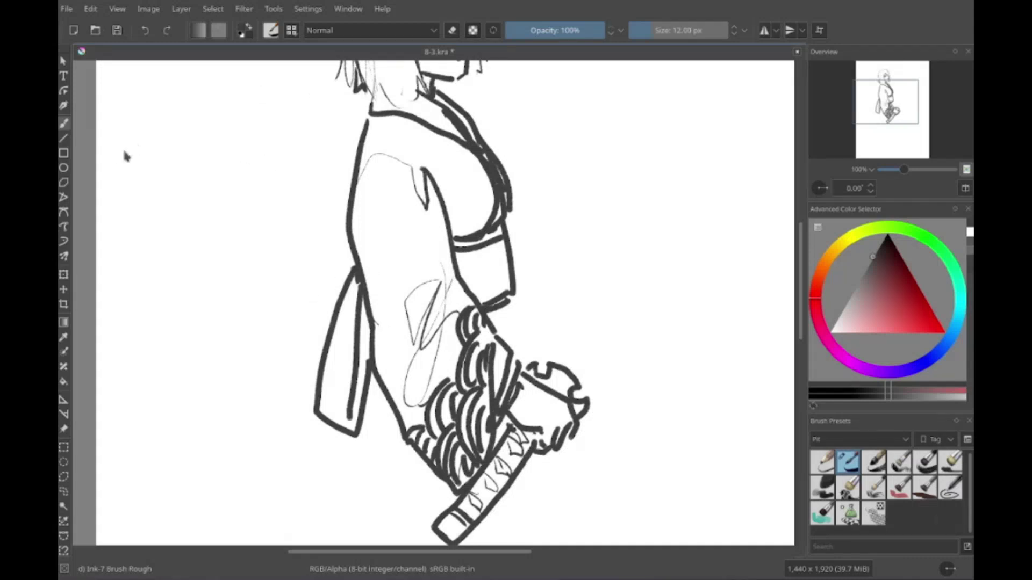
{"action": "scroll", "coordinate": [537, 323], "scroll_direction": "up", "scroll_amount": 3}
{"action": "mouse_move", "coordinate": [532, 400]}
{"action": "left_mouse_down"}
{"action": "mouse_move", "coordinate": [583, 249]}
{"action": "mouse_move", "coordinate": [553, 419]}
{"action": "left_mouse_up"}
{"action": "scroll", "coordinate": [516, 301], "scroll_direction": "down", "scroll_amount": 3}
{"action": "key", "text": "ctrl+z"}
{"action": "key", "text": "e"}
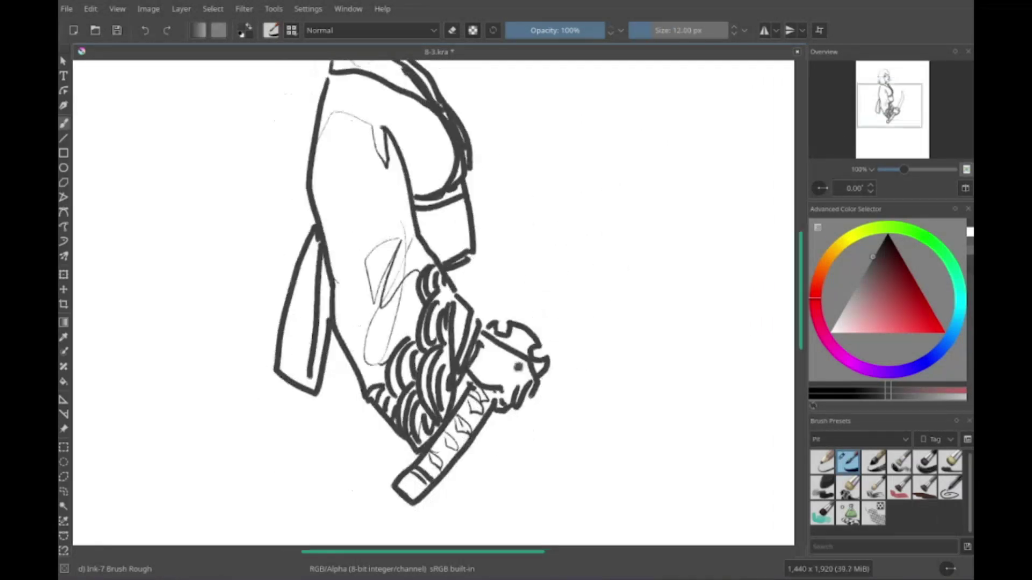
Step: Rework the sword guard into a slim slanted band above the gripping hand
{"action": "left_click_drag", "start_coordinate": [527, 354], "coordinate": [490, 326]}
{"action": "key", "text": "e"}
{"action": "scroll", "coordinate": [490, 326], "scroll_direction": "up", "scroll_amount": 1}
{"action": "scroll", "coordinate": [430, 301], "scroll_direction": "up", "scroll_amount": 4}
{"action": "left_click_drag", "start_coordinate": [371, 458], "coordinate": [512, 192]}
{"action": "key", "text": "ctrl+z"}
{"action": "mouse_move", "coordinate": [387, 473]}
{"action": "left_mouse_down"}
{"action": "mouse_move", "coordinate": [516, 221]}
{"action": "mouse_move", "coordinate": [487, 204]}
{"action": "left_mouse_up"}
{"action": "scroll", "coordinate": [430, 301], "scroll_direction": "left", "scroll_amount": 3}
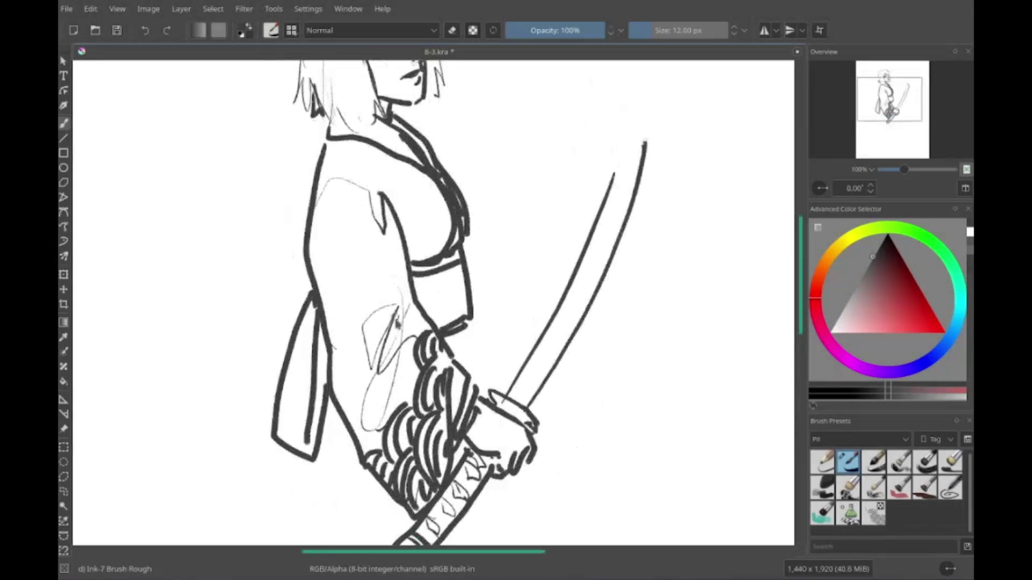
{"action": "key", "text": "ctrl+z"}
{"action": "key", "text": "ctrl+z"}
Step: Ink the long flared skirt down to a curved hem, with thin fold lines and the pointed sleeve drape behind the sword handle
{"action": "scroll", "coordinate": [501, 417], "scroll_direction": "up", "scroll_amount": 2}
{"action": "scroll", "coordinate": [530, 369], "scroll_direction": "down", "scroll_amount": 5}
{"action": "scroll", "coordinate": [530, 369], "scroll_direction": "left", "scroll_amount": 2}
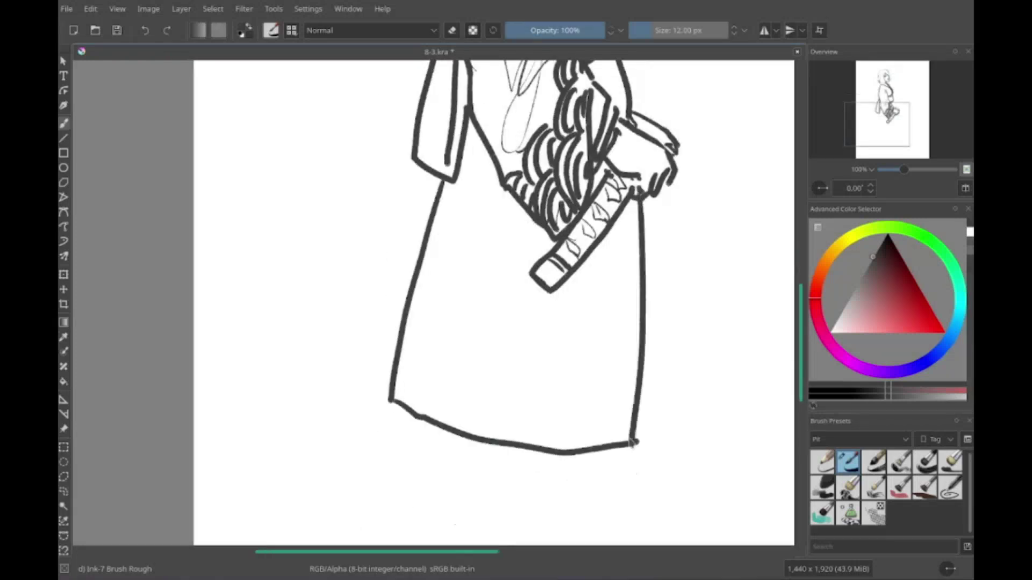
{"action": "scroll", "coordinate": [478, 368], "scroll_direction": "up", "scroll_amount": 2}
{"action": "scroll", "coordinate": [479, 368], "scroll_direction": "down", "scroll_amount": 6}
Step: Ink the crossed wrapping bands on the leg below the hem and the side lines of the shin
{"action": "left_click_drag", "start_coordinate": [407, 364], "coordinate": [513, 383]}
{"action": "left_click_drag", "start_coordinate": [425, 396], "coordinate": [511, 400]}
{"action": "left_click_drag", "start_coordinate": [441, 442], "coordinate": [508, 417]}
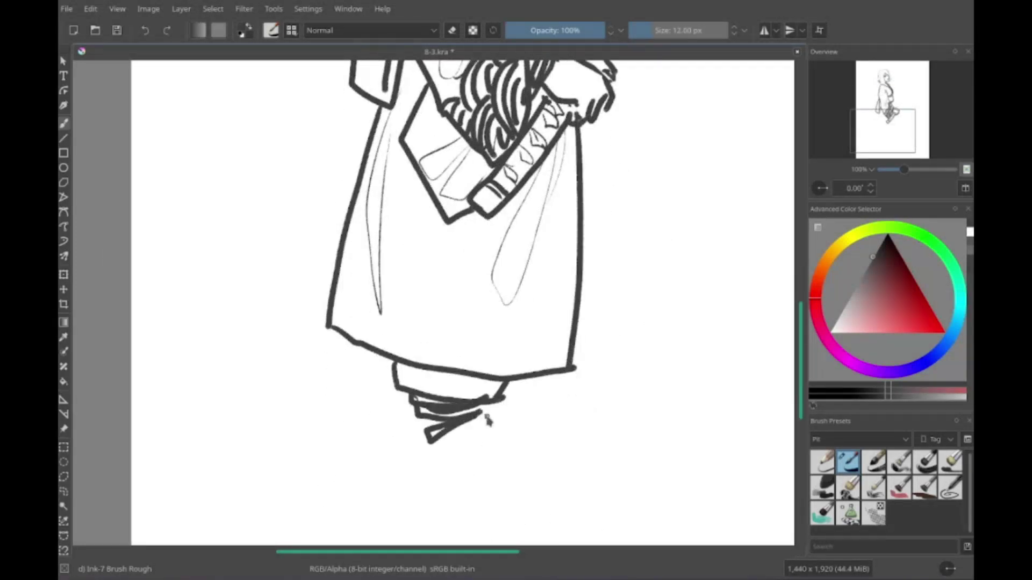
{"action": "scroll", "coordinate": [473, 409], "scroll_direction": "down", "scroll_amount": 2}
{"action": "left_click_drag", "start_coordinate": [511, 344], "coordinate": [525, 409]}
{"action": "left_click_drag", "start_coordinate": [424, 371], "coordinate": [444, 474]}
{"action": "key", "text": "ctrl+z"}
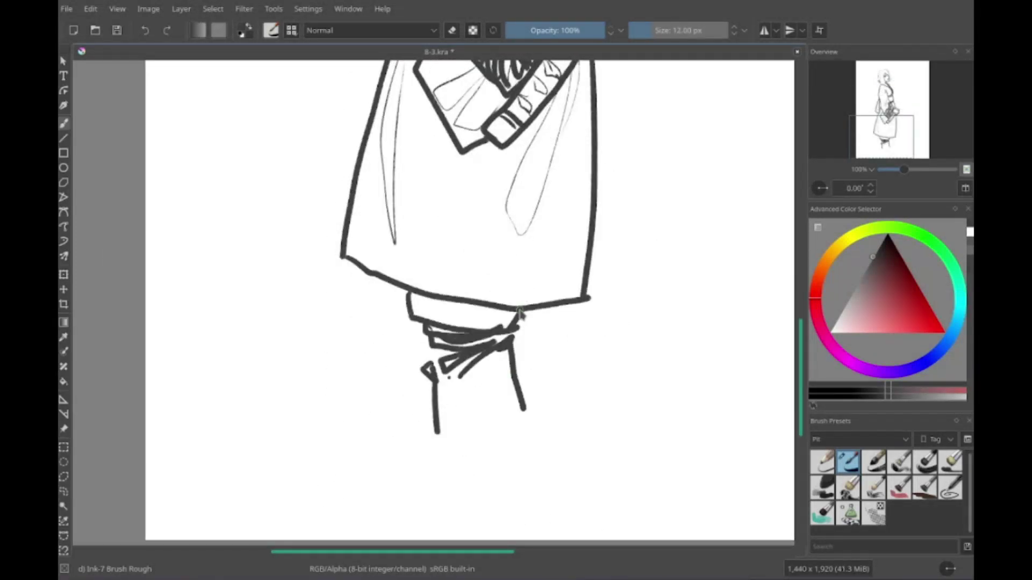
Step: Ink the foot below the wrapped shin, with a knotted tie at the ankle
{"action": "scroll", "coordinate": [519, 315], "scroll_direction": "down", "scroll_amount": 3}
{"action": "scroll", "coordinate": [519, 314], "scroll_direction": "left", "scroll_amount": 1}
{"action": "mouse_move", "coordinate": [519, 291]}
{"action": "left_mouse_down"}
{"action": "mouse_move", "coordinate": [457, 339]}
{"action": "mouse_move", "coordinate": [503, 338]}
{"action": "mouse_move", "coordinate": [554, 387]}
{"action": "left_mouse_up"}
{"action": "mouse_move", "coordinate": [532, 314]}
{"action": "left_mouse_down"}
{"action": "mouse_move", "coordinate": [600, 344]}
{"action": "mouse_move", "coordinate": [570, 385]}
{"action": "left_mouse_up"}
{"action": "key", "text": "ctrl+z"}
{"action": "scroll", "coordinate": [596, 322], "scroll_direction": "up", "scroll_amount": 8}
{"action": "scroll", "coordinate": [596, 301], "scroll_direction": "right", "scroll_amount": 1}
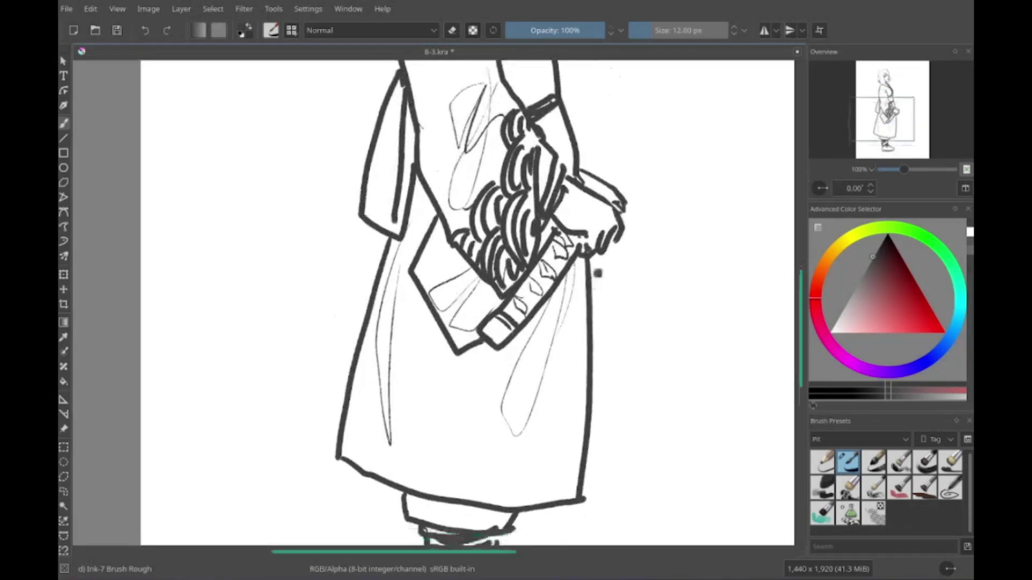
Step: Darken the shadow between the skirt hem and the leg wrappings
{"action": "scroll", "coordinate": [451, 289], "scroll_direction": "down", "scroll_amount": 2}
{"action": "scroll", "coordinate": [538, 376], "scroll_direction": "up", "scroll_amount": 3}
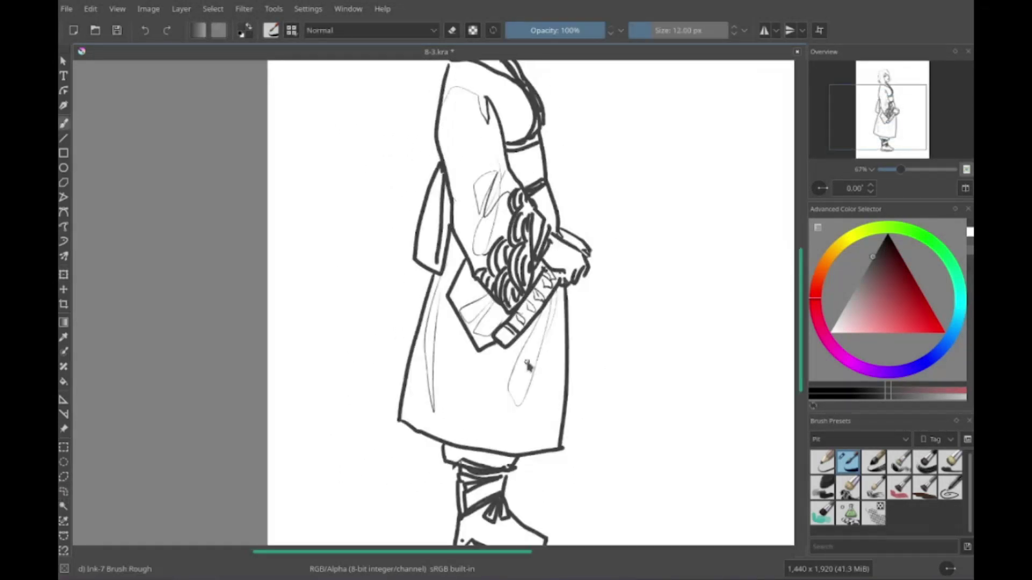
{"action": "scroll", "coordinate": [528, 365], "scroll_direction": "down", "scroll_amount": 3}
{"action": "scroll", "coordinate": [529, 366], "scroll_direction": "left", "scroll_amount": 1}
{"action": "scroll", "coordinate": [484, 409], "scroll_direction": "up", "scroll_amount": 3}
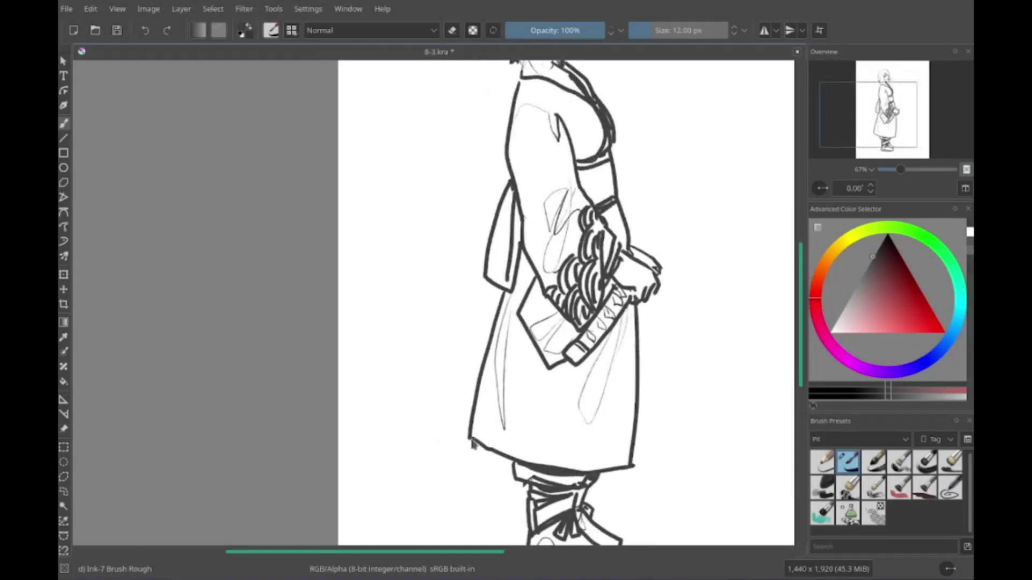
Step: Ink the large sash bow behind the back and the laced seam across the near shoulder
{"action": "scroll", "coordinate": [565, 301], "scroll_direction": "up", "scroll_amount": 3}
{"action": "scroll", "coordinate": [482, 315], "scroll_direction": "left", "scroll_amount": 1}
{"action": "scroll", "coordinate": [484, 322], "scroll_direction": "right", "scroll_amount": 2}
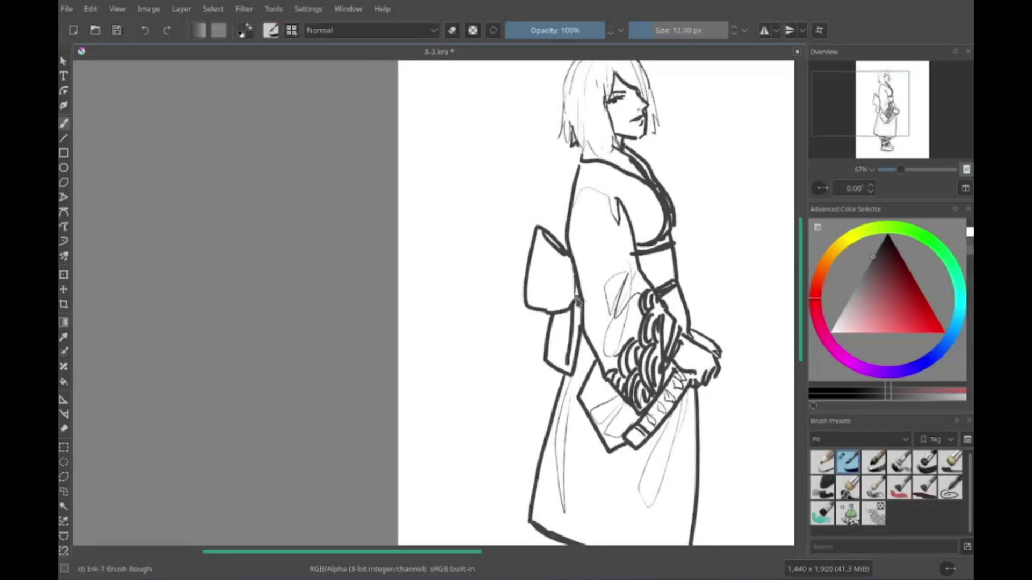
{"action": "scroll", "coordinate": [503, 374], "scroll_direction": "up", "scroll_amount": 2}
{"action": "mouse_move", "coordinate": [567, 304]}
{"action": "left_mouse_down"}
{"action": "mouse_move", "coordinate": [627, 282]}
{"action": "mouse_move", "coordinate": [640, 252]}
{"action": "left_mouse_up"}
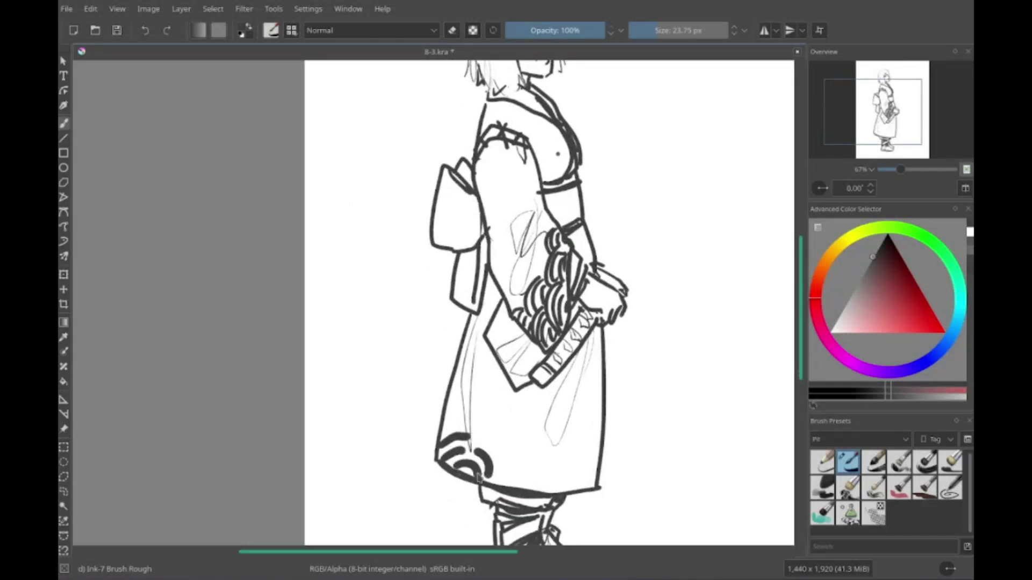
Step: Add a band of thick concentric wave arcs along the skirt hem
{"action": "left_click_drag", "start_coordinate": [497, 486], "coordinate": [537, 455]}
{"action": "mouse_move", "coordinate": [540, 489]}
{"action": "left_mouse_down"}
{"action": "mouse_move", "coordinate": [586, 452]}
{"action": "mouse_move", "coordinate": [591, 462]}
{"action": "left_mouse_up"}
{"action": "left_click_drag", "start_coordinate": [559, 463], "coordinate": [578, 478]}
{"action": "mouse_move", "coordinate": [455, 454]}
{"action": "left_mouse_down"}
{"action": "mouse_move", "coordinate": [529, 458]}
{"action": "mouse_move", "coordinate": [580, 443]}
{"action": "left_mouse_up"}
{"action": "left_click_drag", "start_coordinate": [565, 469], "coordinate": [615, 445]}
Step: Ink the long curved sword blade rising from the guard, undoing strokes that miss the shape
{"action": "mouse_move", "coordinate": [566, 218]}
{"action": "left_mouse_down"}
{"action": "mouse_move", "coordinate": [521, 284]}
{"action": "mouse_move", "coordinate": [517, 359]}
{"action": "mouse_move", "coordinate": [571, 407]}
{"action": "mouse_move", "coordinate": [557, 418]}
{"action": "mouse_move", "coordinate": [534, 211]}
{"action": "mouse_move", "coordinate": [428, 389]}
{"action": "left_mouse_up"}
{"action": "left_click_drag", "start_coordinate": [564, 221], "coordinate": [479, 449]}
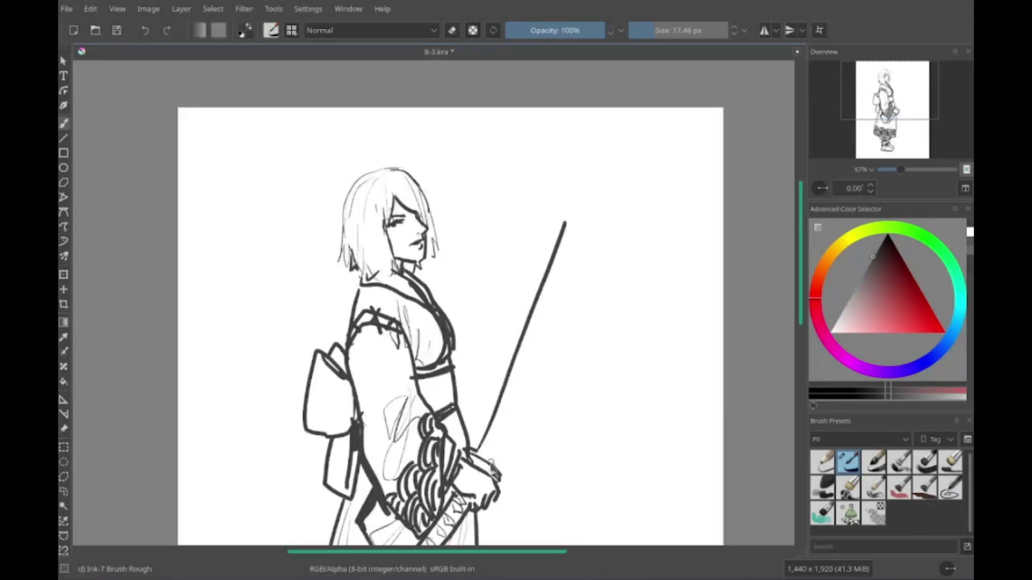
{"action": "key", "text": "ctrl+z"}
{"action": "left_click_drag", "start_coordinate": [481, 314], "coordinate": [512, 253]}
{"action": "mouse_move", "coordinate": [376, 323]}
{"action": "left_mouse_down"}
{"action": "mouse_move", "coordinate": [258, 317]}
{"action": "mouse_move", "coordinate": [339, 312]}
{"action": "left_mouse_up"}
{"action": "left_click_drag", "start_coordinate": [472, 390], "coordinate": [589, 206]}
{"action": "key", "text": "ctrl+z"}
{"action": "key", "text": "ctrl+z"}
Step: Ink the far arm stretched forward behind the blade, with a wide sleeve, cuff and curled fingers
{"action": "left_click_drag", "start_coordinate": [487, 296], "coordinate": [570, 304]}
{"action": "mouse_move", "coordinate": [500, 219]}
{"action": "left_mouse_down"}
{"action": "mouse_move", "coordinate": [466, 212]}
{"action": "mouse_move", "coordinate": [513, 242]}
{"action": "mouse_move", "coordinate": [592, 253]}
{"action": "left_mouse_up"}
{"action": "left_click_drag", "start_coordinate": [497, 299], "coordinate": [559, 323]}
{"action": "left_click_drag", "start_coordinate": [580, 267], "coordinate": [573, 301]}
{"action": "left_click_drag", "start_coordinate": [623, 261], "coordinate": [660, 284]}
{"action": "mouse_move", "coordinate": [605, 280]}
{"action": "left_mouse_down"}
{"action": "mouse_move", "coordinate": [634, 307]}
{"action": "mouse_move", "coordinate": [666, 287]}
{"action": "left_mouse_up"}
{"action": "mouse_move", "coordinate": [584, 372]}
{"action": "left_mouse_down"}
{"action": "mouse_move", "coordinate": [420, 386]}
{"action": "mouse_move", "coordinate": [580, 428]}
{"action": "left_mouse_up"}
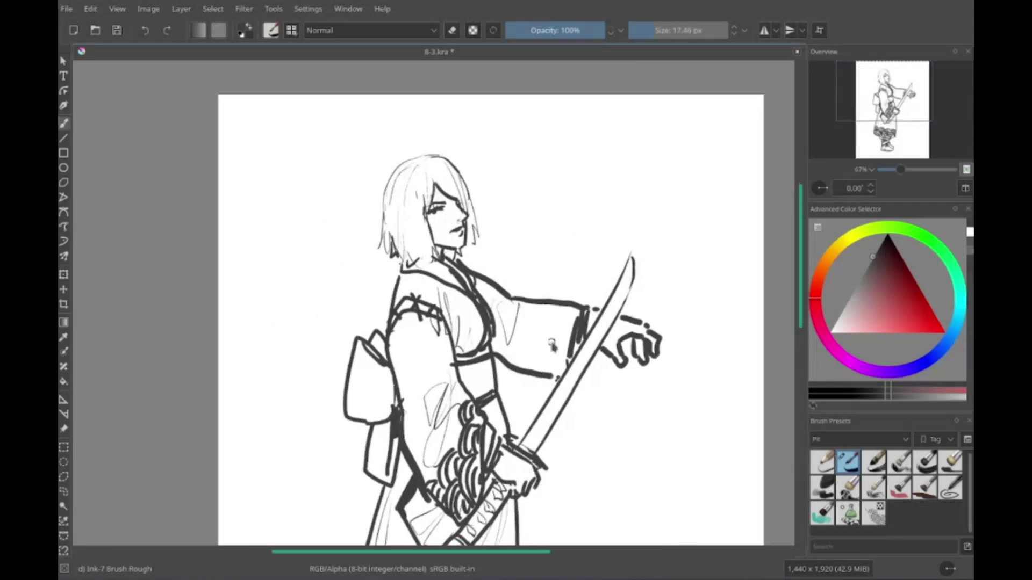
Step: Add the wave pattern to the far sleeve's cuff, and darken the waist sash and back bow
{"action": "left_click_drag", "start_coordinate": [574, 315], "coordinate": [545, 358]}
{"action": "mouse_move", "coordinate": [568, 317]}
{"action": "left_mouse_down"}
{"action": "mouse_move", "coordinate": [607, 269]}
{"action": "mouse_move", "coordinate": [583, 344]}
{"action": "mouse_move", "coordinate": [564, 285]}
{"action": "left_mouse_up"}
{"action": "left_click_drag", "start_coordinate": [569, 323], "coordinate": [570, 286]}
{"action": "left_click_drag", "start_coordinate": [570, 417], "coordinate": [537, 419]}
{"action": "left_click_drag", "start_coordinate": [505, 486], "coordinate": [484, 492]}
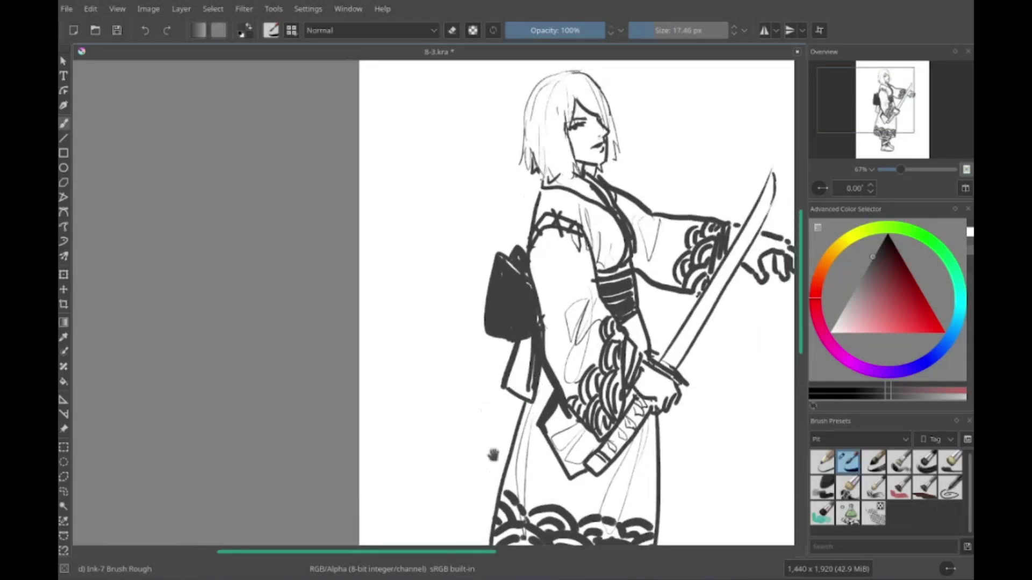
Step: Fill the sash tail below the bow with solid black and thicken the shoulder lacing
{"action": "left_click_drag", "start_coordinate": [490, 454], "coordinate": [478, 450]}
{"action": "mouse_move", "coordinate": [559, 137]}
{"action": "left_mouse_down"}
{"action": "mouse_move", "coordinate": [565, 293]}
{"action": "mouse_move", "coordinate": [550, 294]}
{"action": "mouse_move", "coordinate": [559, 296]}
{"action": "mouse_move", "coordinate": [498, 219]}
{"action": "mouse_move", "coordinate": [418, 146]}
{"action": "mouse_move", "coordinate": [479, 145]}
{"action": "left_mouse_up"}
{"action": "mouse_move", "coordinate": [489, 294]}
{"action": "left_mouse_down"}
{"action": "mouse_move", "coordinate": [508, 54]}
{"action": "mouse_move", "coordinate": [571, 397]}
{"action": "mouse_move", "coordinate": [490, 455]}
{"action": "mouse_move", "coordinate": [618, 495]}
{"action": "left_mouse_up"}
{"action": "mouse_move", "coordinate": [690, 238]}
{"action": "left_mouse_down"}
{"action": "mouse_move", "coordinate": [486, 327]}
{"action": "mouse_move", "coordinate": [456, 369]}
{"action": "mouse_move", "coordinate": [610, 215]}
{"action": "mouse_move", "coordinate": [575, 538]}
{"action": "left_mouse_up"}
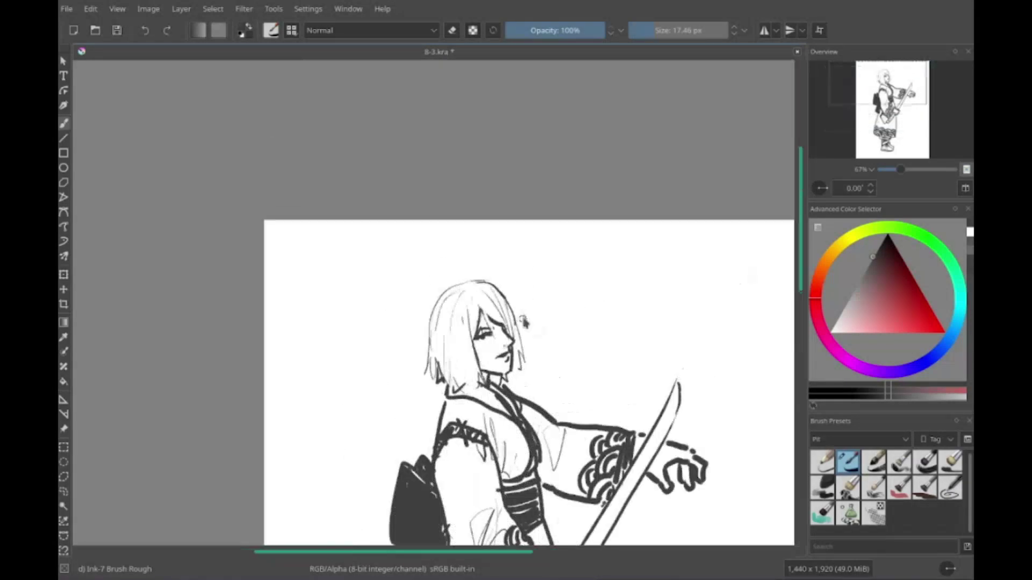
Step: Hand-letter "BET" beside the woman's face with a short speech dash pointing to her mouth
{"action": "left_click_drag", "start_coordinate": [550, 320], "coordinate": [531, 332]}
{"action": "left_click_drag", "start_coordinate": [531, 332], "coordinate": [485, 321]}
{"action": "left_click_drag", "start_coordinate": [527, 269], "coordinate": [526, 315]}
{"action": "mouse_move", "coordinate": [507, 264]}
{"action": "left_mouse_down"}
{"action": "mouse_move", "coordinate": [545, 266]}
{"action": "mouse_move", "coordinate": [516, 312]}
{"action": "left_mouse_up"}
{"action": "key", "text": "ctrl+z"}
{"action": "left_click_drag", "start_coordinate": [556, 264], "coordinate": [594, 310]}
{"action": "mouse_move", "coordinate": [641, 256]}
{"action": "left_mouse_down"}
{"action": "mouse_move", "coordinate": [640, 293]}
{"action": "mouse_move", "coordinate": [664, 250]}
{"action": "left_mouse_up"}
Step: Ink a large fish body hanging head-down from the outstretched hand, cleaning up the overlapping finger lines
{"action": "mouse_move", "coordinate": [592, 301]}
{"action": "left_mouse_down"}
{"action": "mouse_move", "coordinate": [551, 112]}
{"action": "mouse_move", "coordinate": [540, 117]}
{"action": "left_mouse_up"}
{"action": "left_click_drag", "start_coordinate": [610, 277], "coordinate": [641, 341]}
{"action": "key", "text": "ctrl+z"}
{"action": "left_click_drag", "start_coordinate": [556, 318], "coordinate": [618, 425]}
{"action": "left_click_drag", "start_coordinate": [640, 339], "coordinate": [648, 408]}
{"action": "mouse_move", "coordinate": [618, 425]}
{"action": "left_mouse_down"}
{"action": "mouse_move", "coordinate": [611, 347]}
{"action": "mouse_move", "coordinate": [624, 433]}
{"action": "left_mouse_up"}
{"action": "mouse_move", "coordinate": [607, 279]}
{"action": "left_mouse_down"}
{"action": "mouse_move", "coordinate": [604, 375]}
{"action": "mouse_move", "coordinate": [567, 337]}
{"action": "mouse_move", "coordinate": [612, 262]}
{"action": "left_mouse_up"}
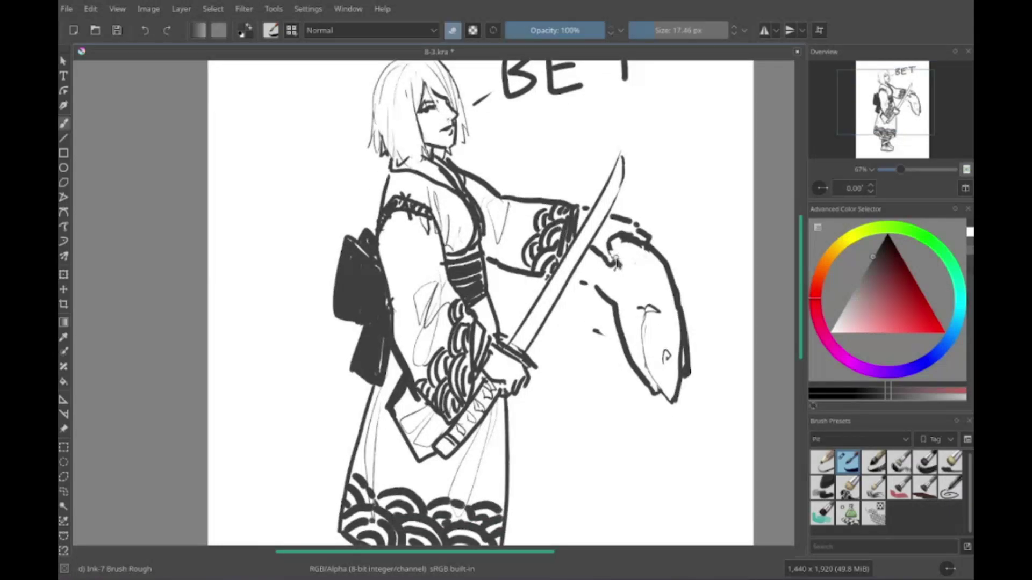
{"action": "left_click_drag", "start_coordinate": [576, 300], "coordinate": [600, 315]}
{"action": "left_click_drag", "start_coordinate": [554, 336], "coordinate": [560, 384]}
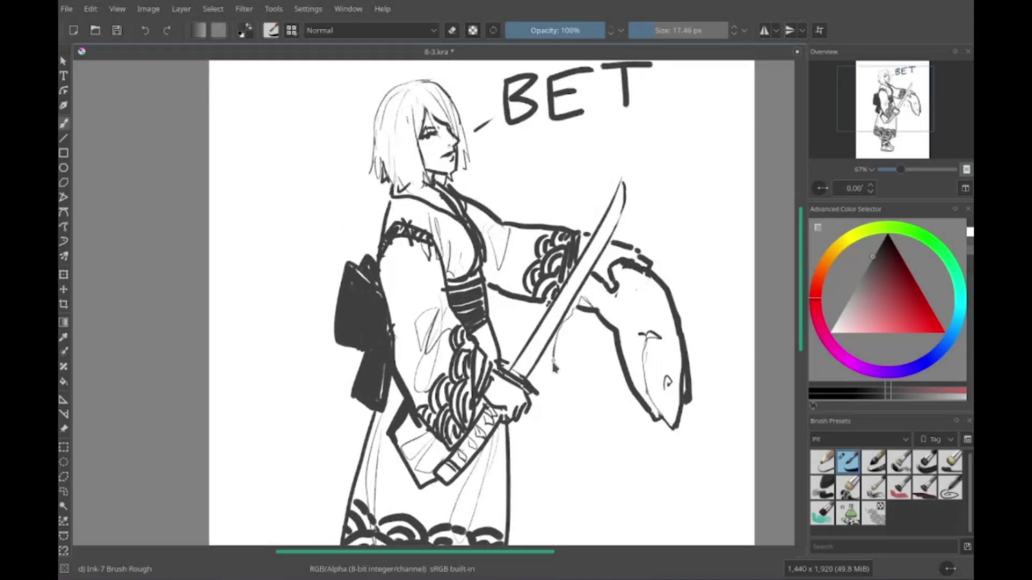
Step: Ink the rear half of the fish hanging behind the blade, ending in a forked tail fin
{"action": "left_click_drag", "start_coordinate": [600, 317], "coordinate": [562, 537]}
{"action": "left_click_drag", "start_coordinate": [591, 370], "coordinate": [600, 433]}
{"action": "key", "text": "ctrl+z"}
{"action": "key", "text": "ctrl+z"}
{"action": "mouse_move", "coordinate": [554, 397]}
{"action": "left_mouse_down"}
{"action": "mouse_move", "coordinate": [545, 424]}
{"action": "mouse_move", "coordinate": [576, 470]}
{"action": "left_mouse_up"}
{"action": "key", "text": "ctrl+z"}
{"action": "left_click_drag", "start_coordinate": [588, 390], "coordinate": [605, 456]}
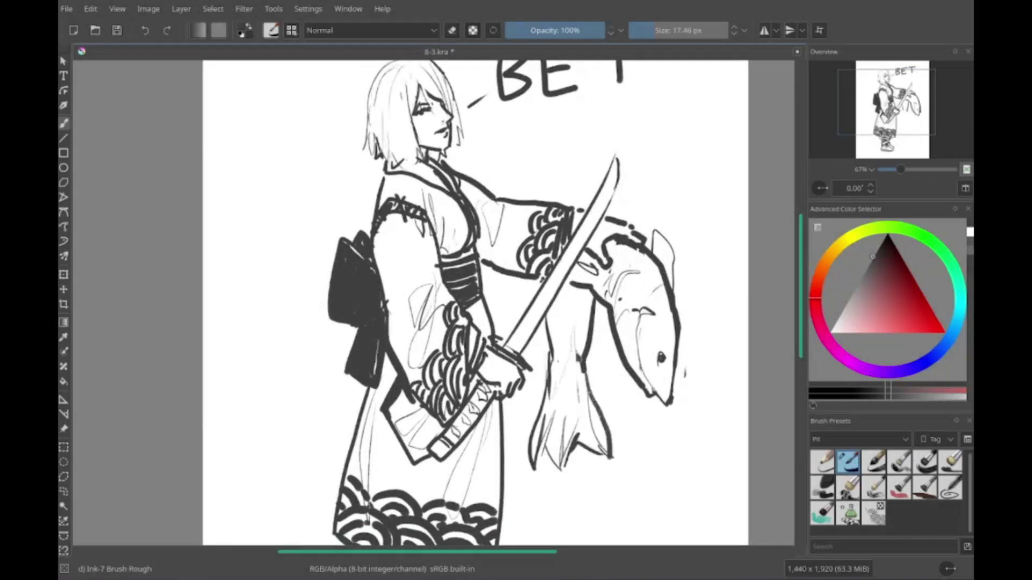
Step: Add fins, gill marks and small body details to the fish, with dark shading under the hand
{"action": "left_click_drag", "start_coordinate": [570, 296], "coordinate": [578, 333]}
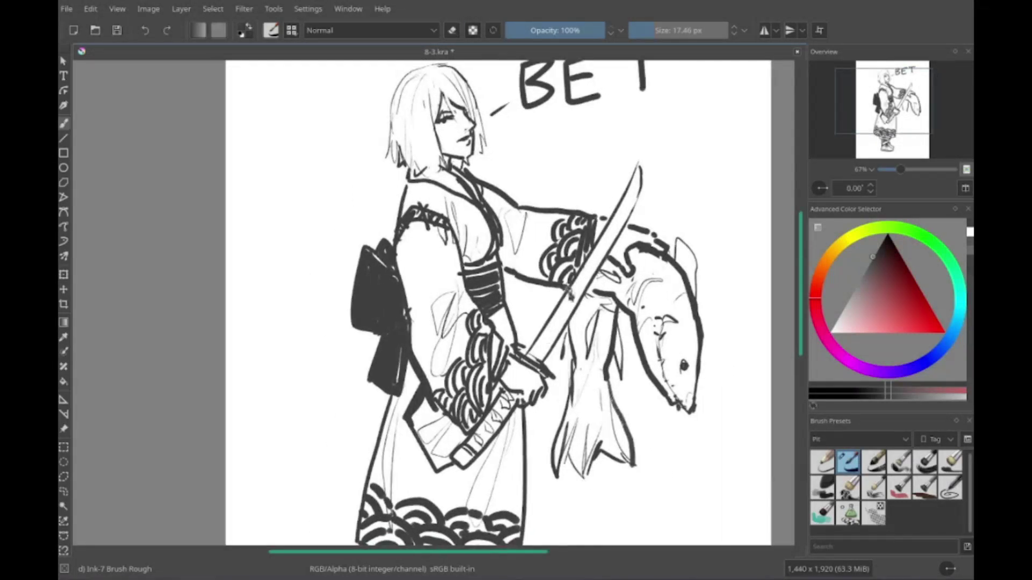
{"action": "left_click_drag", "start_coordinate": [601, 242], "coordinate": [590, 257]}
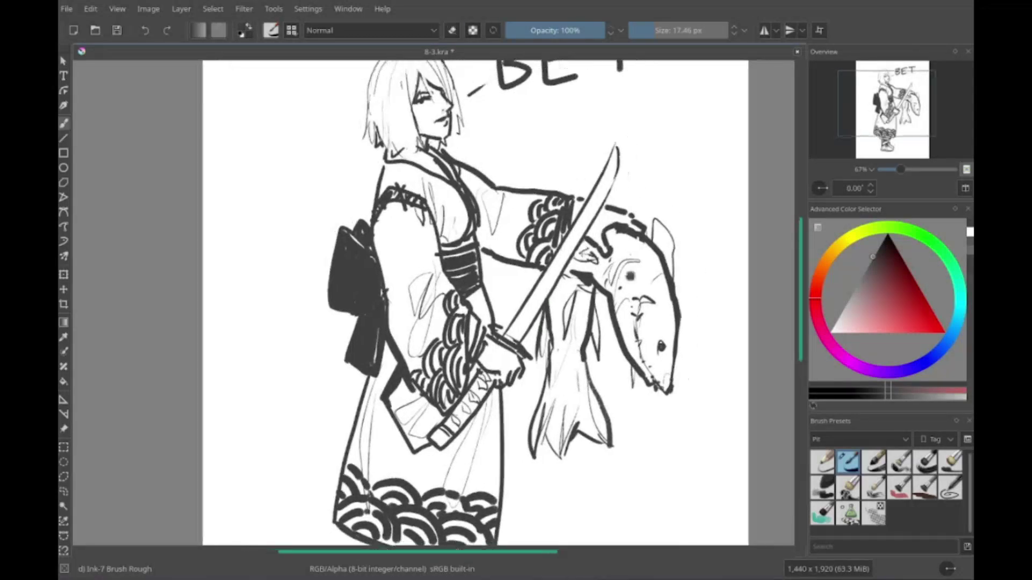
{"action": "left_click_drag", "start_coordinate": [644, 233], "coordinate": [632, 251]}
{"action": "left_click_drag", "start_coordinate": [682, 291], "coordinate": [674, 315]}
{"action": "mouse_move", "coordinate": [660, 313]}
{"action": "left_mouse_down"}
{"action": "mouse_move", "coordinate": [649, 326]}
{"action": "mouse_move", "coordinate": [666, 315]}
{"action": "mouse_move", "coordinate": [756, 351]}
{"action": "left_mouse_up"}
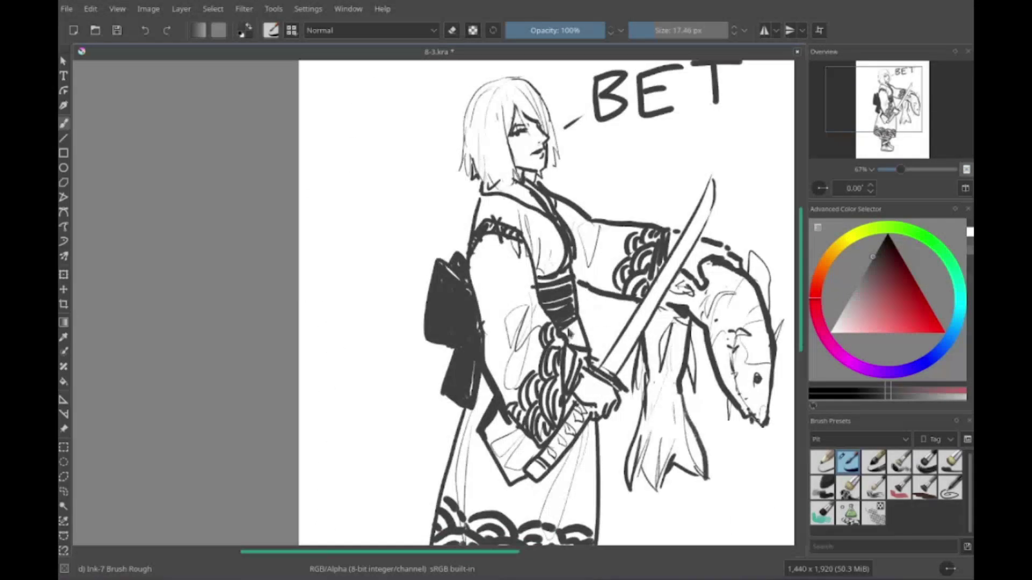
Step: Ink a dark patterned scabbard running behind the waist, showing in front of the sash and behind the back
{"action": "left_click_drag", "start_coordinate": [583, 317], "coordinate": [613, 311]}
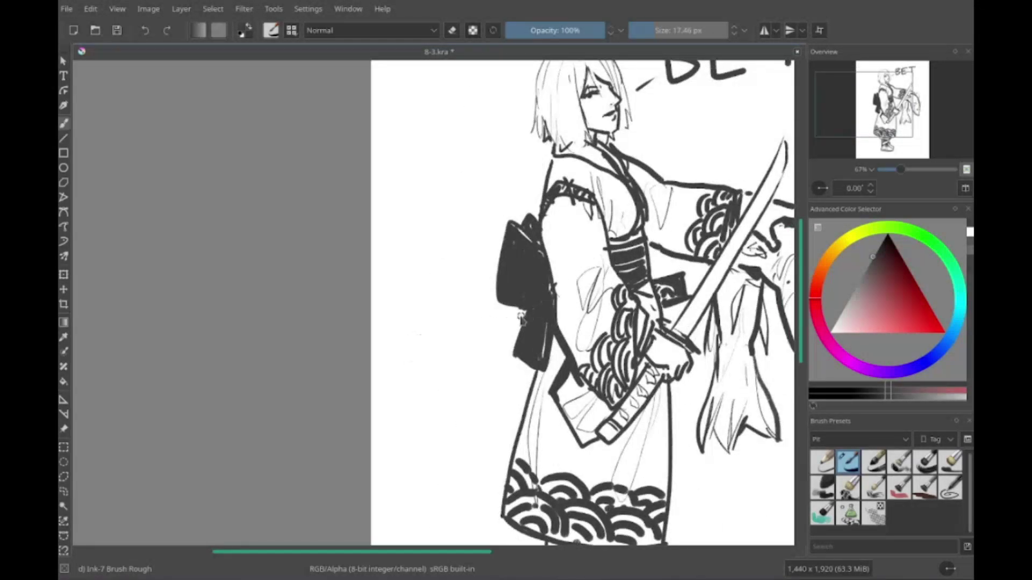
{"action": "left_click_drag", "start_coordinate": [418, 349], "coordinate": [525, 316]}
{"action": "mouse_move", "coordinate": [503, 350]}
{"action": "left_mouse_down"}
{"action": "mouse_move", "coordinate": [553, 333]}
{"action": "mouse_move", "coordinate": [543, 341]}
{"action": "left_mouse_up"}
{"action": "left_click_drag", "start_coordinate": [457, 357], "coordinate": [495, 352]}
{"action": "left_click_drag", "start_coordinate": [430, 357], "coordinate": [438, 352]}
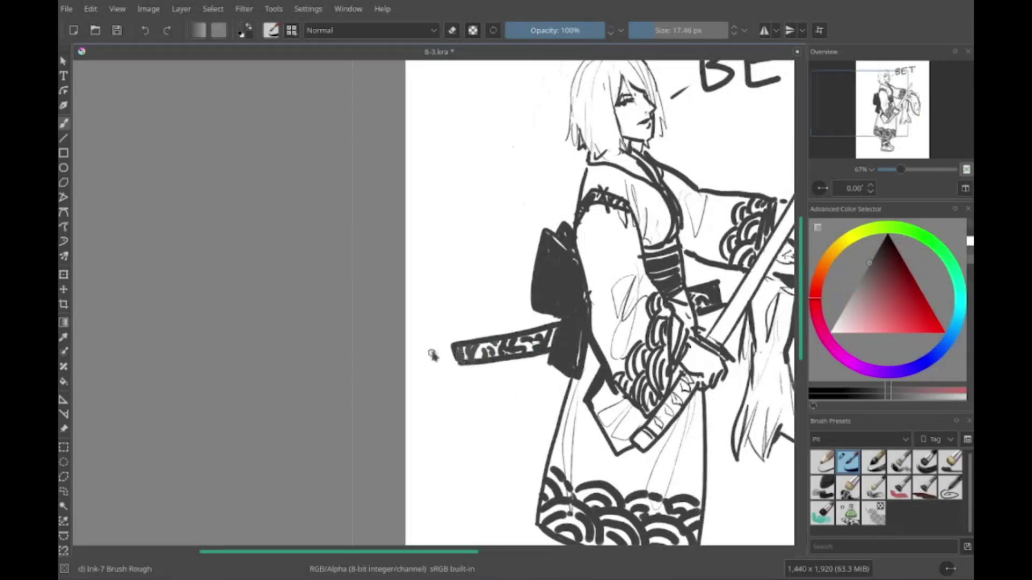
Step: Refine the fish's eye, the hair tips and the neck shading, and save the drawing
{"action": "scroll", "coordinate": [430, 301], "scroll_direction": "down", "scroll_amount": 3}
{"action": "scroll", "coordinate": [430, 301], "scroll_direction": "down", "scroll_amount": 4}
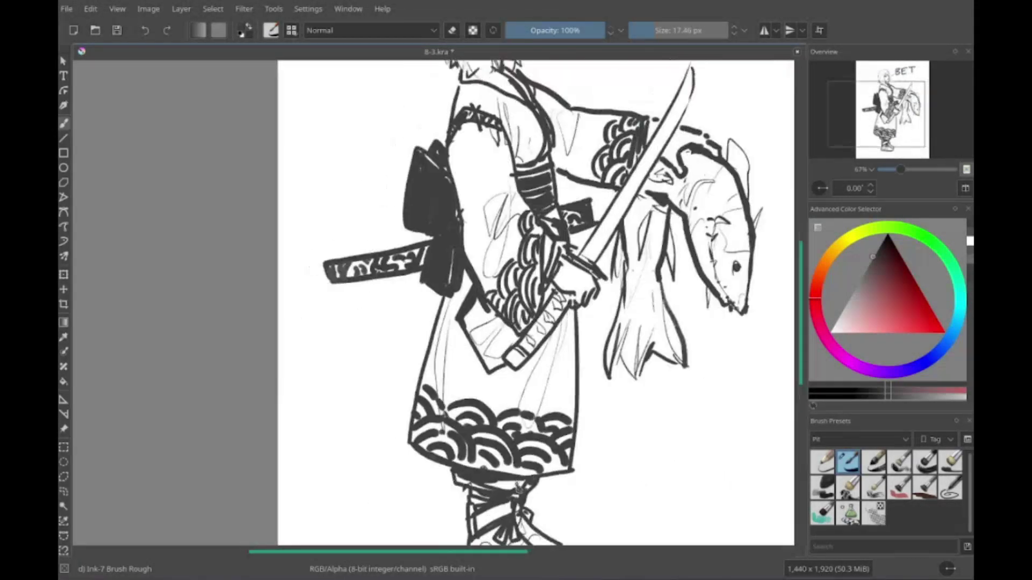
{"action": "scroll", "coordinate": [618, 269], "scroll_direction": "up", "scroll_amount": 4}
{"action": "key", "text": "e"}
{"action": "scroll", "coordinate": [632, 294], "scroll_direction": "down", "scroll_amount": 4}
{"action": "scroll", "coordinate": [592, 323], "scroll_direction": "up", "scroll_amount": 3}
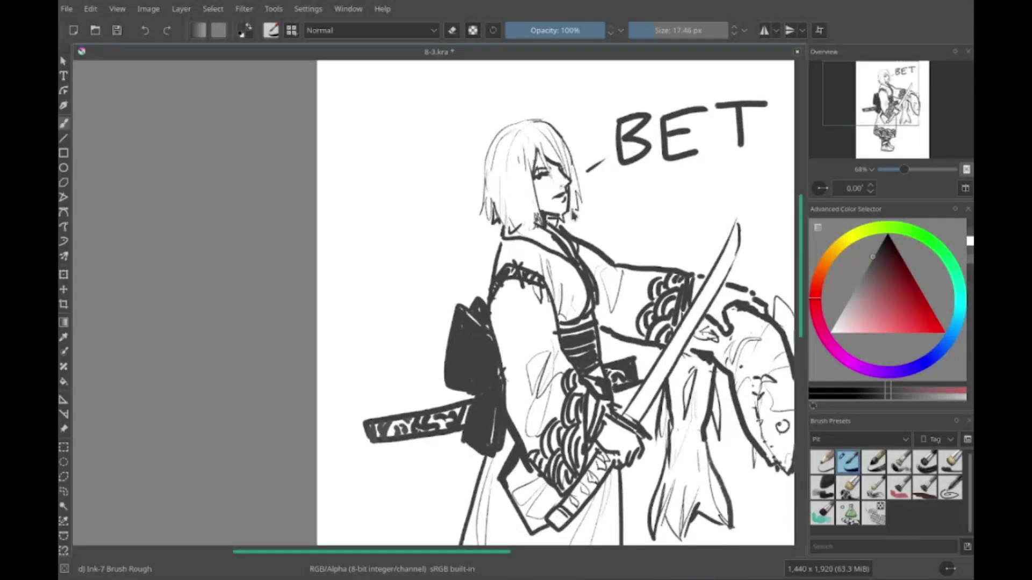
{"action": "scroll", "coordinate": [543, 301], "scroll_direction": "up", "scroll_amount": 1}
{"action": "scroll", "coordinate": [543, 301], "scroll_direction": "down", "scroll_amount": 1}
{"action": "key", "text": "e"}
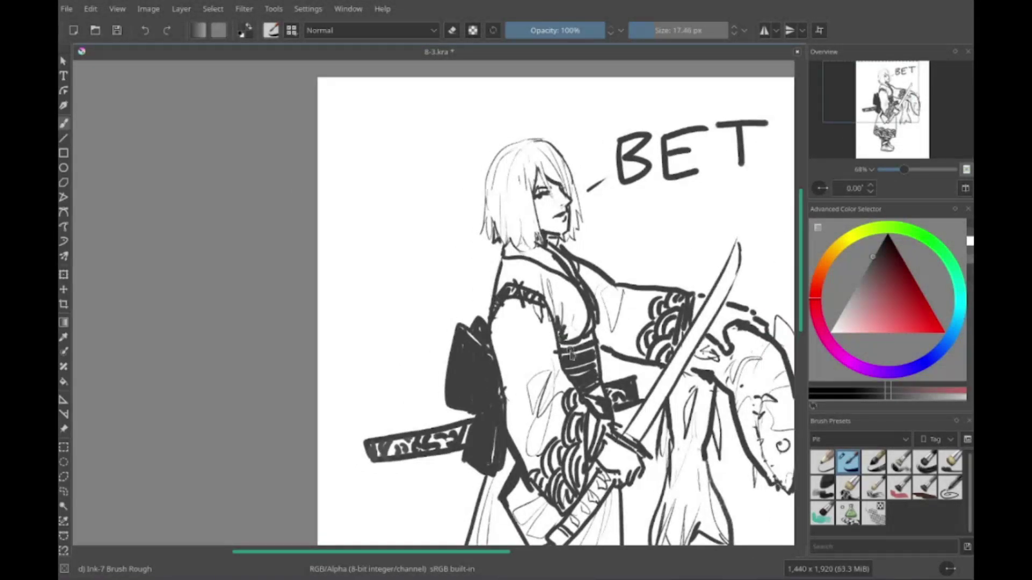
{"action": "key", "text": "ctrl+s"}
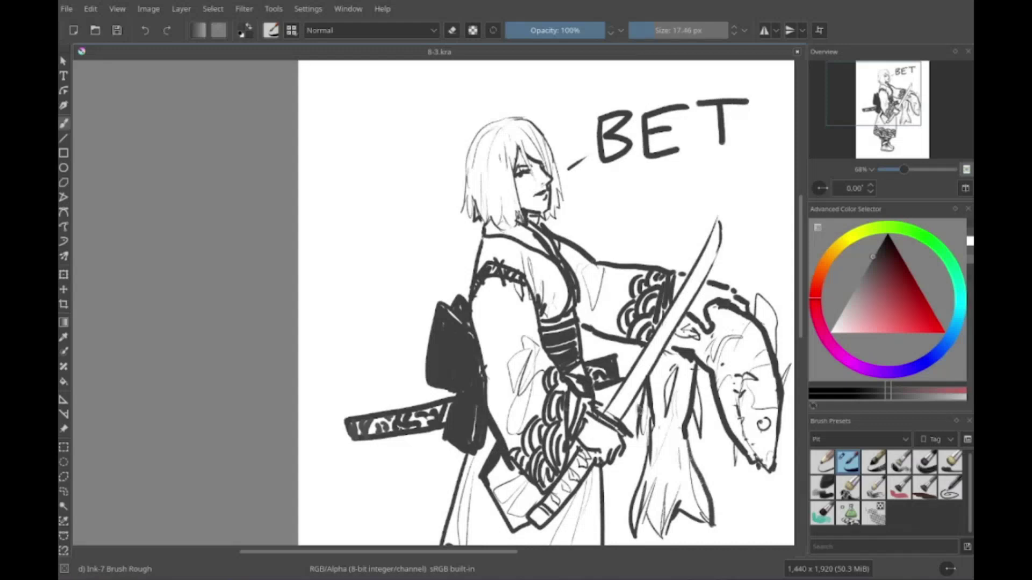
Step: Darken the sword guard, the handle's diamond wrapping, the shadows under the sleeve and the accents on the fish
{"action": "left_click_drag", "start_coordinate": [538, 301], "coordinate": [466, 289]}
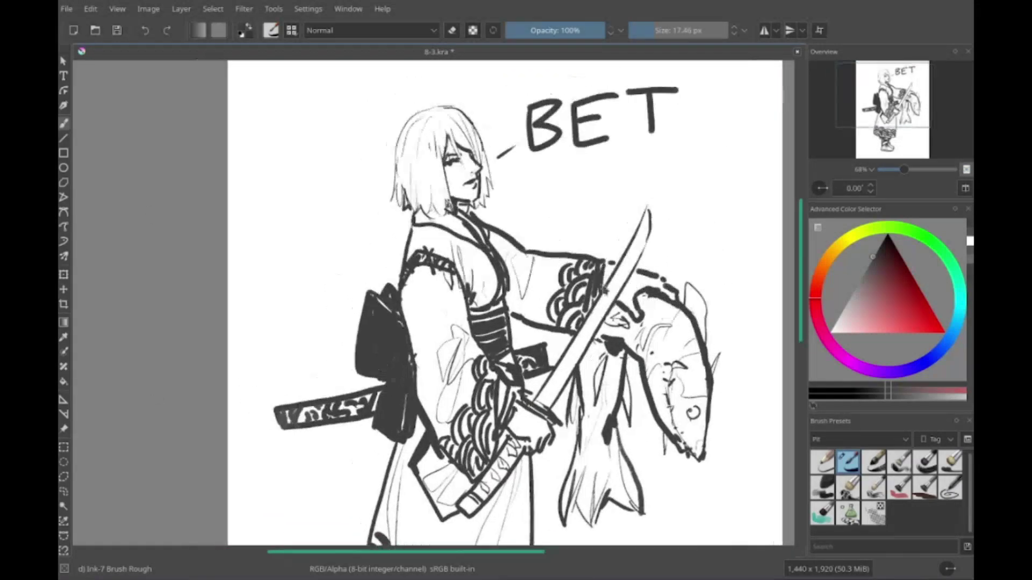
{"action": "mouse_move", "coordinate": [603, 291]}
{"action": "left_mouse_down"}
{"action": "mouse_move", "coordinate": [554, 323]}
{"action": "mouse_move", "coordinate": [576, 392]}
{"action": "mouse_move", "coordinate": [602, 378]}
{"action": "mouse_move", "coordinate": [549, 404]}
{"action": "mouse_move", "coordinate": [573, 430]}
{"action": "left_mouse_up"}
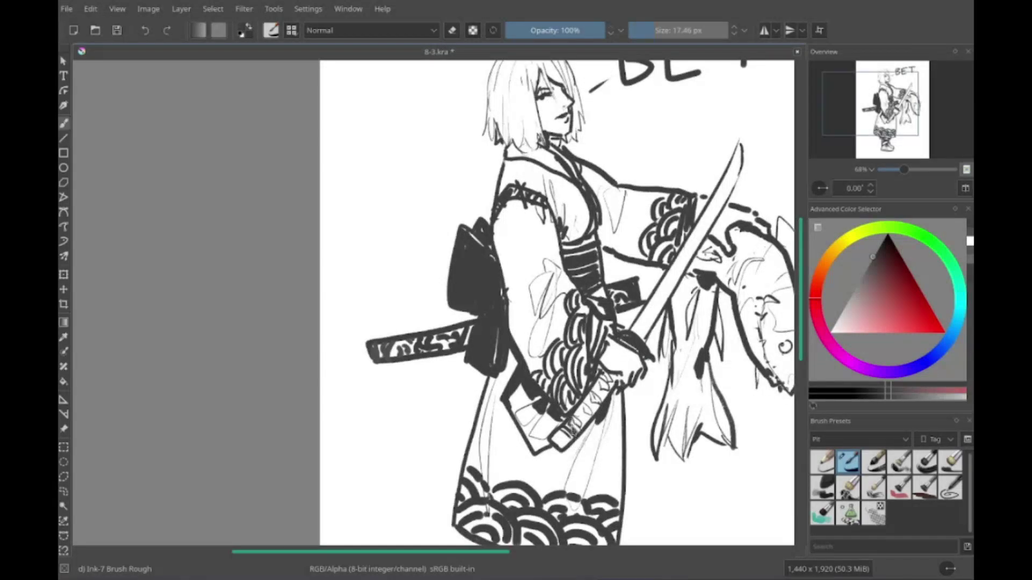
{"action": "scroll", "coordinate": [557, 303], "scroll_direction": "down", "scroll_amount": 3}
{"action": "scroll", "coordinate": [557, 303], "scroll_direction": "up", "scroll_amount": 3}
{"action": "key", "text": "e"}
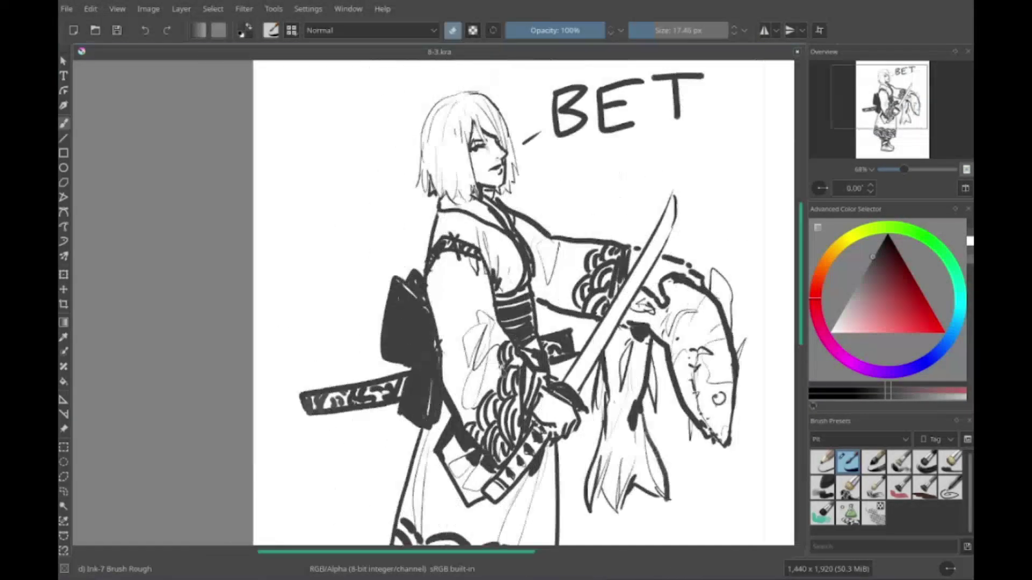
{"action": "key", "text": "e"}
{"action": "mouse_move", "coordinate": [543, 376]}
{"action": "left_mouse_down"}
{"action": "mouse_move", "coordinate": [556, 376]}
{"action": "mouse_move", "coordinate": [530, 412]}
{"action": "left_mouse_up"}
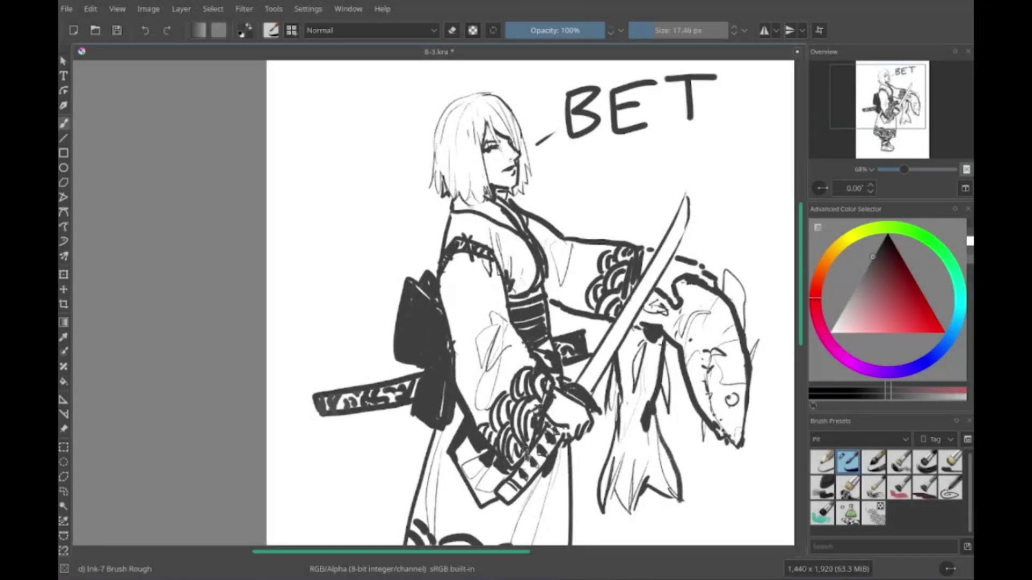
Step: Fill the kimono's back collar with black and save the drawing
{"action": "mouse_move", "coordinate": [537, 322]}
{"action": "left_mouse_down"}
{"action": "mouse_move", "coordinate": [576, 271]}
{"action": "mouse_move", "coordinate": [678, 295]}
{"action": "mouse_move", "coordinate": [575, 352]}
{"action": "mouse_move", "coordinate": [573, 241]}
{"action": "mouse_move", "coordinate": [553, 369]}
{"action": "mouse_move", "coordinate": [562, 365]}
{"action": "mouse_move", "coordinate": [463, 467]}
{"action": "left_mouse_up"}
{"action": "key", "text": "e"}
{"action": "key", "text": "e"}
{"action": "mouse_move", "coordinate": [538, 376]}
{"action": "left_mouse_down"}
{"action": "mouse_move", "coordinate": [516, 274]}
{"action": "mouse_move", "coordinate": [493, 414]}
{"action": "left_mouse_up"}
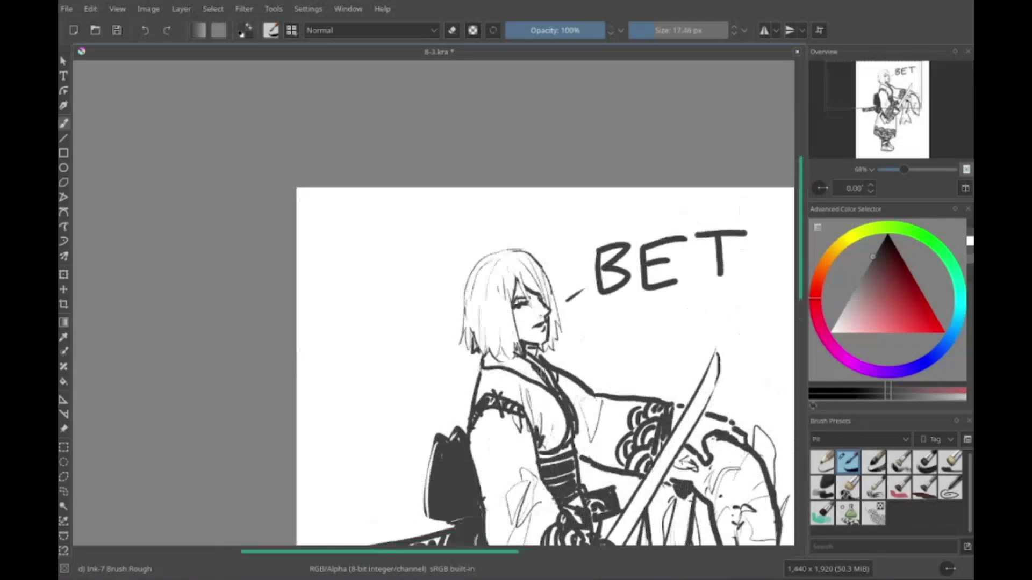
{"action": "left_click_drag", "start_coordinate": [515, 360], "coordinate": [545, 386]}
{"action": "mouse_move", "coordinate": [486, 354]}
{"action": "left_mouse_down"}
{"action": "mouse_move", "coordinate": [522, 378]}
{"action": "mouse_move", "coordinate": [527, 189]}
{"action": "mouse_move", "coordinate": [559, 317]}
{"action": "left_mouse_up"}
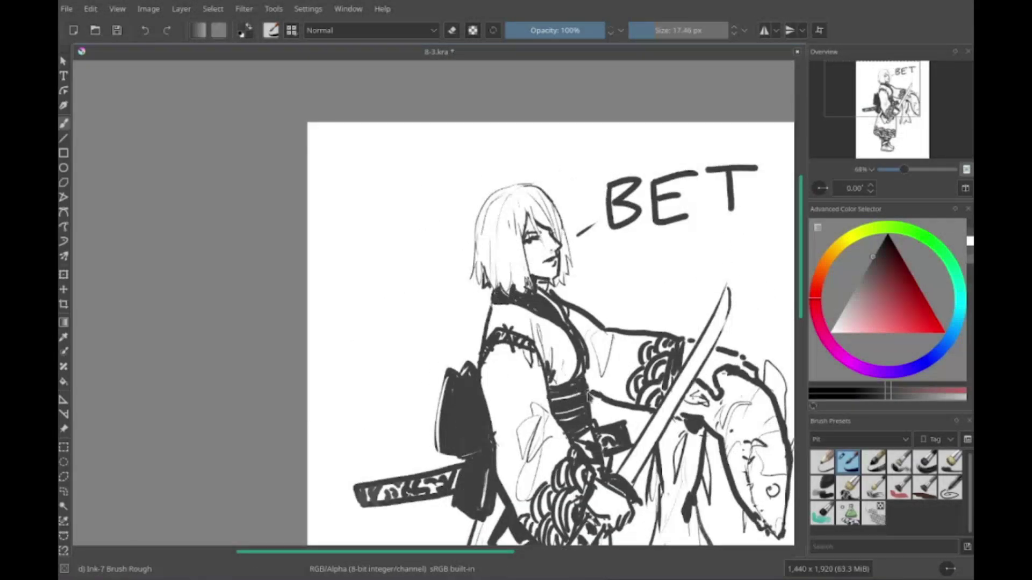
{"action": "left_click_drag", "start_coordinate": [589, 397], "coordinate": [531, 362]}
{"action": "key", "text": "ctrl+s"}
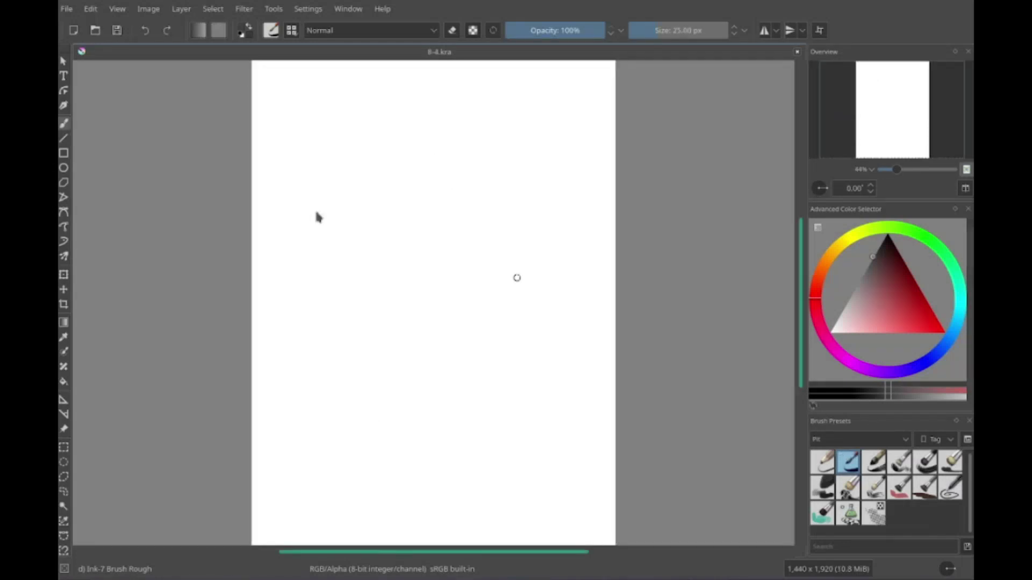
{"action": "scroll", "coordinate": [489, 287], "scroll_direction": "up", "scroll_amount": 5}
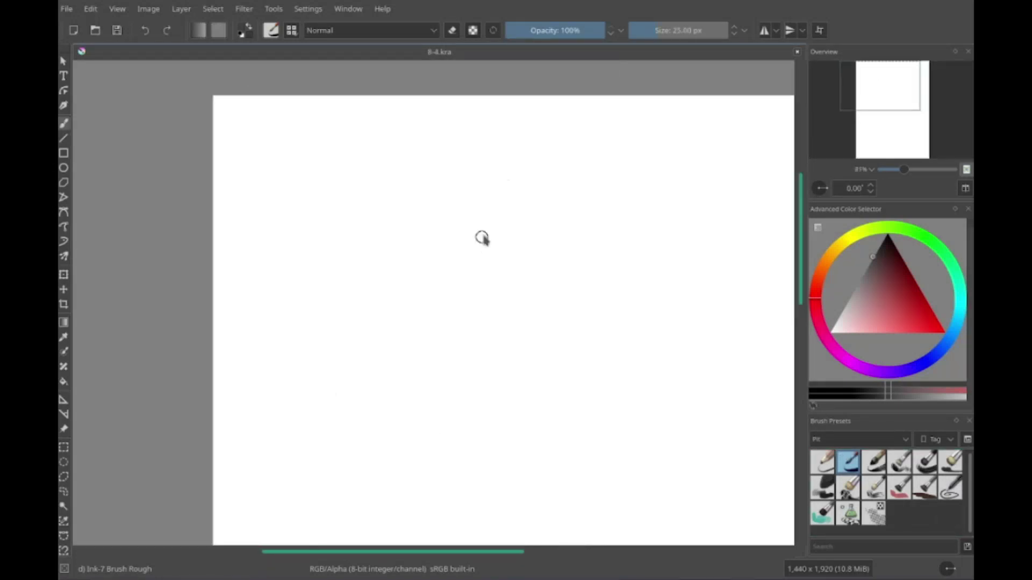
{"action": "mouse_move", "coordinate": [369, 381]}
{"action": "left_mouse_down"}
{"action": "mouse_move", "coordinate": [403, 215]}
{"action": "mouse_move", "coordinate": [422, 301]}
{"action": "left_mouse_up"}
{"action": "key", "text": "ctrl+z"}
{"action": "key", "text": "ctrl+z"}
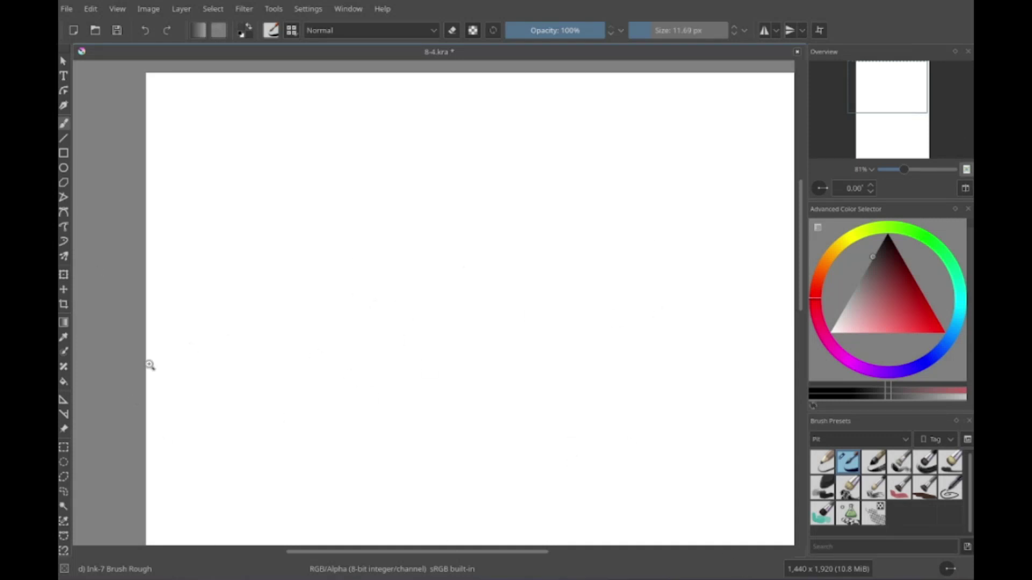
{"action": "scroll", "coordinate": [430, 234], "scroll_direction": "down", "scroll_amount": 5}
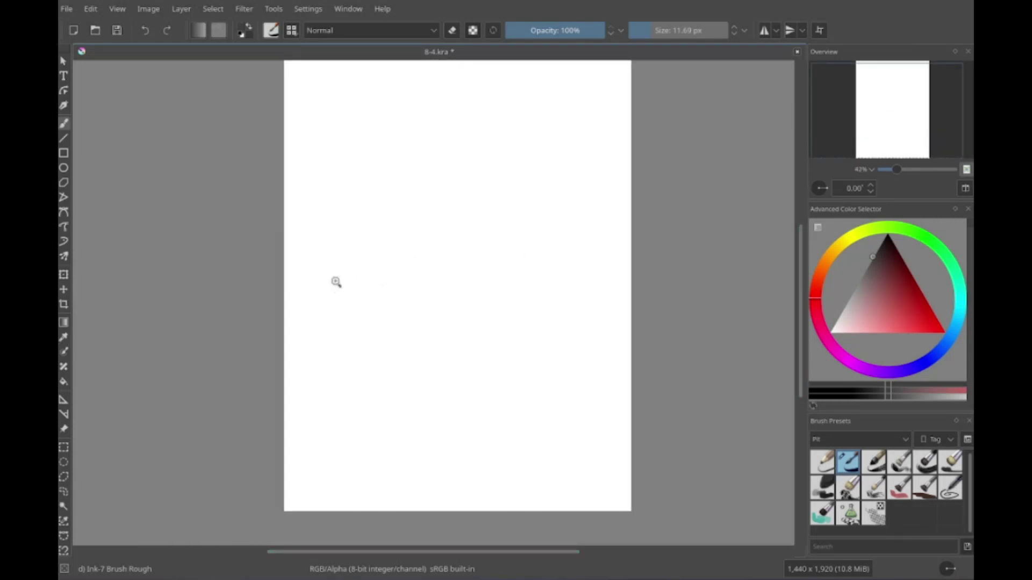
Step: Draw a tall rectangular panel frame on the page's left side and a shorter frame beside it
{"action": "scroll", "coordinate": [428, 228], "scroll_direction": "up", "scroll_amount": 2}
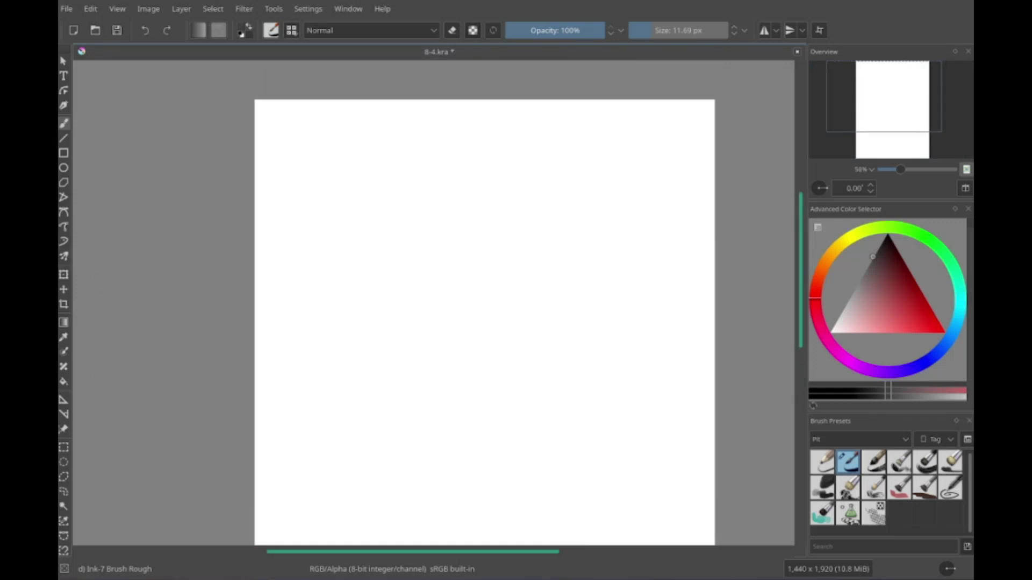
{"action": "left_click", "coordinate": [63, 153]}
{"action": "left_click_drag", "start_coordinate": [273, 120], "coordinate": [446, 502]}
{"action": "left_click_drag", "start_coordinate": [416, 133], "coordinate": [653, 454]}
{"action": "scroll", "coordinate": [638, 323], "scroll_direction": "down", "scroll_amount": 3}
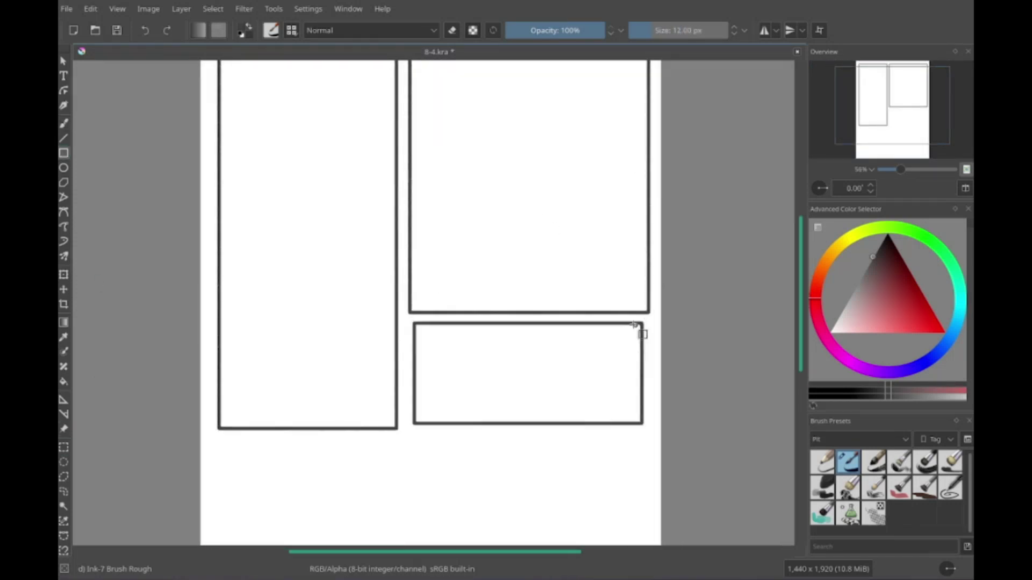
Step: Try a wide frame across the lower page, and undo it along with the shorter upper-right frame
{"action": "left_click_drag", "start_coordinate": [224, 355], "coordinate": [650, 461]}
{"action": "scroll", "coordinate": [502, 392], "scroll_direction": "up", "scroll_amount": 3}
{"action": "scroll", "coordinate": [482, 299], "scroll_direction": "down", "scroll_amount": 3}
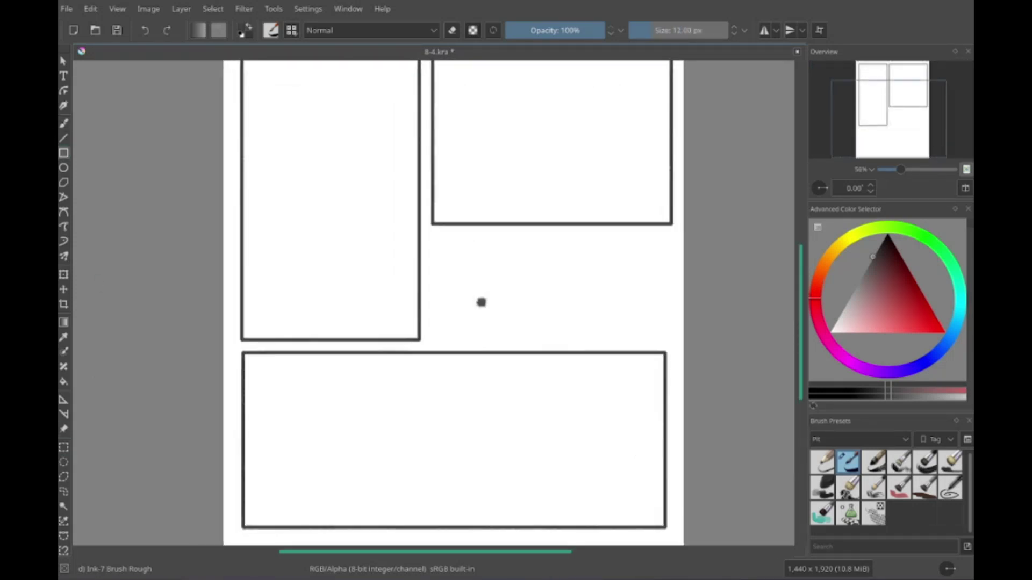
{"action": "scroll", "coordinate": [452, 376], "scroll_direction": "up", "scroll_amount": 3}
{"action": "key", "text": "ctrl+z"}
{"action": "key", "text": "ctrl+z"}
Step: Draw a right-hand frame as tall as the left one and a wide frame across the page's lower part
{"action": "left_click_drag", "start_coordinate": [458, 476], "coordinate": [699, 94]}
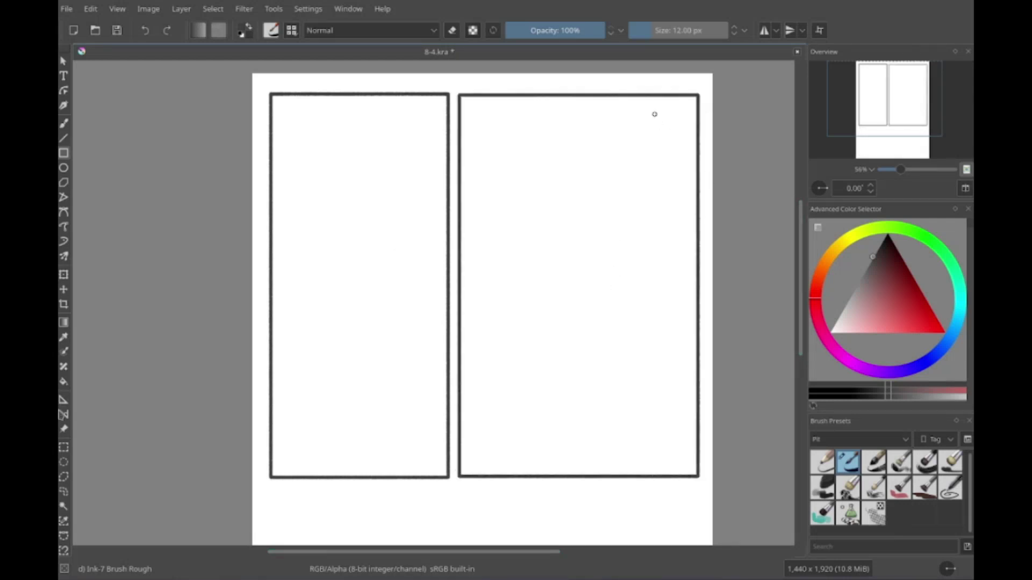
{"action": "scroll", "coordinate": [391, 324], "scroll_direction": "up", "scroll_amount": 1}
{"action": "scroll", "coordinate": [484, 377], "scroll_direction": "down", "scroll_amount": 3}
{"action": "left_click_drag", "start_coordinate": [299, 311], "coordinate": [728, 484]}
{"action": "scroll", "coordinate": [368, 272], "scroll_direction": "up", "scroll_amount": 2}
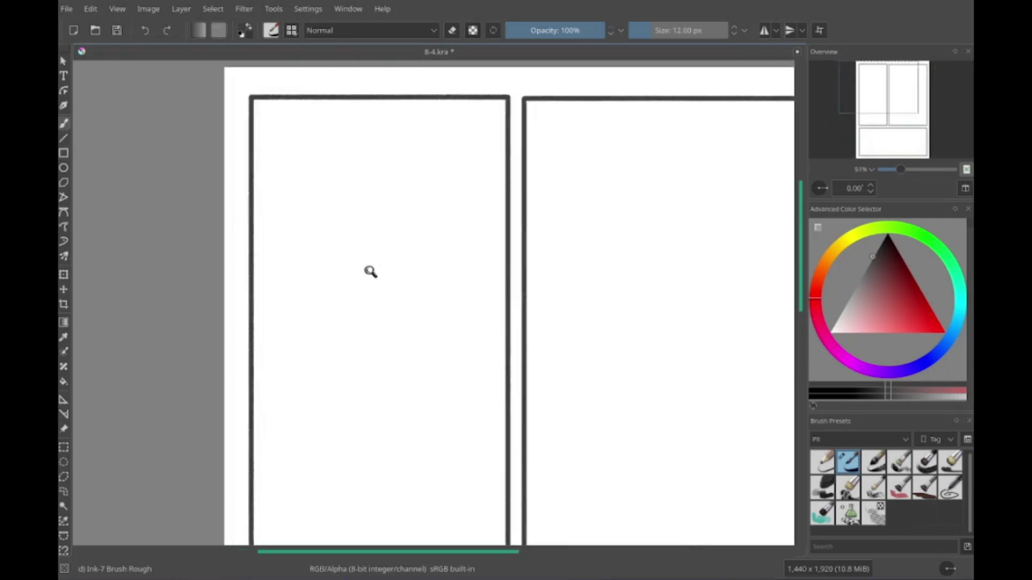
Step: Sketch the left contour of a head with the ear and the first long hair strands in the tall left panel
{"action": "scroll", "coordinate": [359, 319], "scroll_direction": "up", "scroll_amount": 1}
{"action": "left_click_drag", "start_coordinate": [399, 177], "coordinate": [392, 395]}
{"action": "left_click_drag", "start_coordinate": [429, 220], "coordinate": [388, 376]}
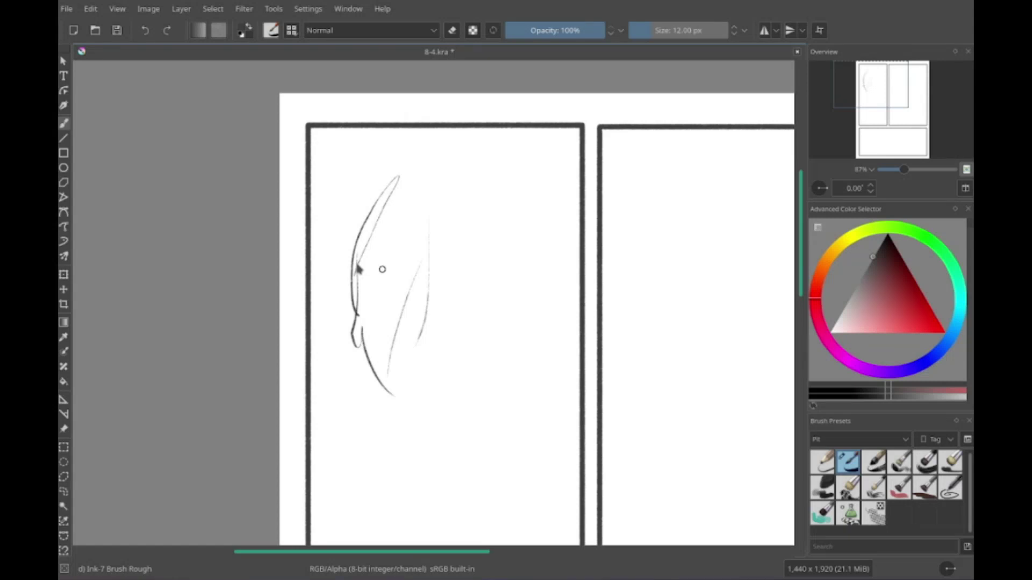
{"action": "left_click_drag", "start_coordinate": [382, 269], "coordinate": [427, 320]}
{"action": "left_click_drag", "start_coordinate": [442, 229], "coordinate": [388, 339]}
Step: Sketch the crown of the head, the hair parting and the pointed fringe strands falling over the face
{"action": "left_click_drag", "start_coordinate": [444, 232], "coordinate": [573, 325]}
{"action": "left_click_drag", "start_coordinate": [487, 247], "coordinate": [457, 400]}
{"action": "left_click_drag", "start_coordinate": [505, 242], "coordinate": [433, 344]}
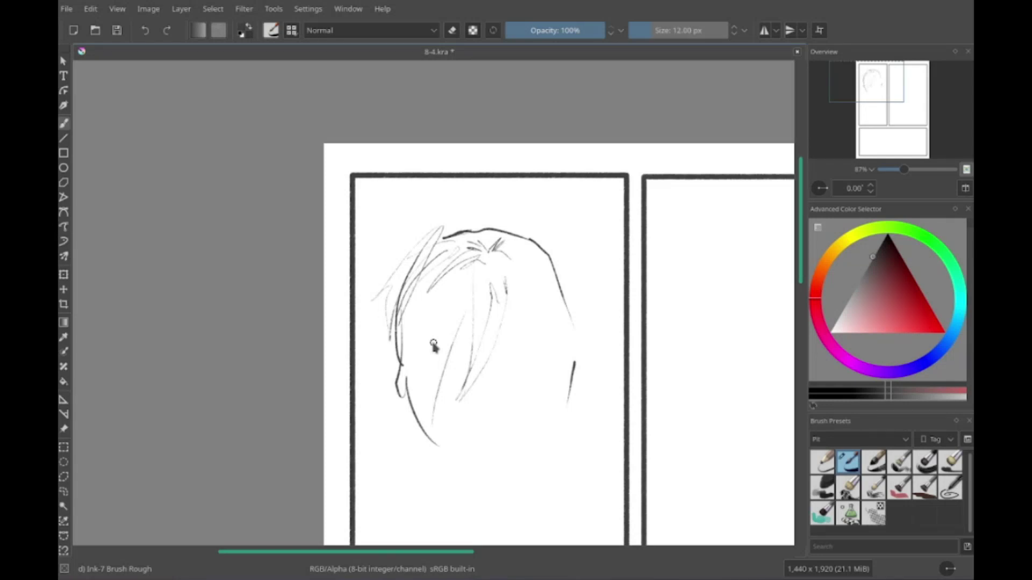
{"action": "left_click_drag", "start_coordinate": [433, 345], "coordinate": [412, 300]}
{"action": "left_click_drag", "start_coordinate": [489, 268], "coordinate": [511, 328]}
{"action": "left_click_drag", "start_coordinate": [523, 295], "coordinate": [525, 348]}
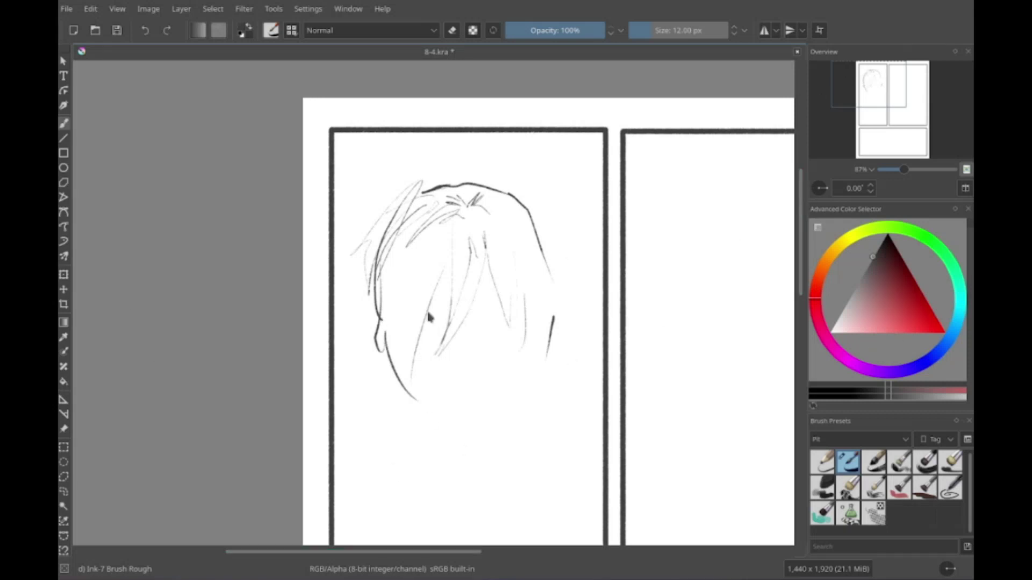
Step: Sketch the right side of the hair down to its tips and the jawline with a short chin stroke
{"action": "left_click_drag", "start_coordinate": [531, 202], "coordinate": [538, 350]}
{"action": "left_click_drag", "start_coordinate": [414, 331], "coordinate": [524, 336]}
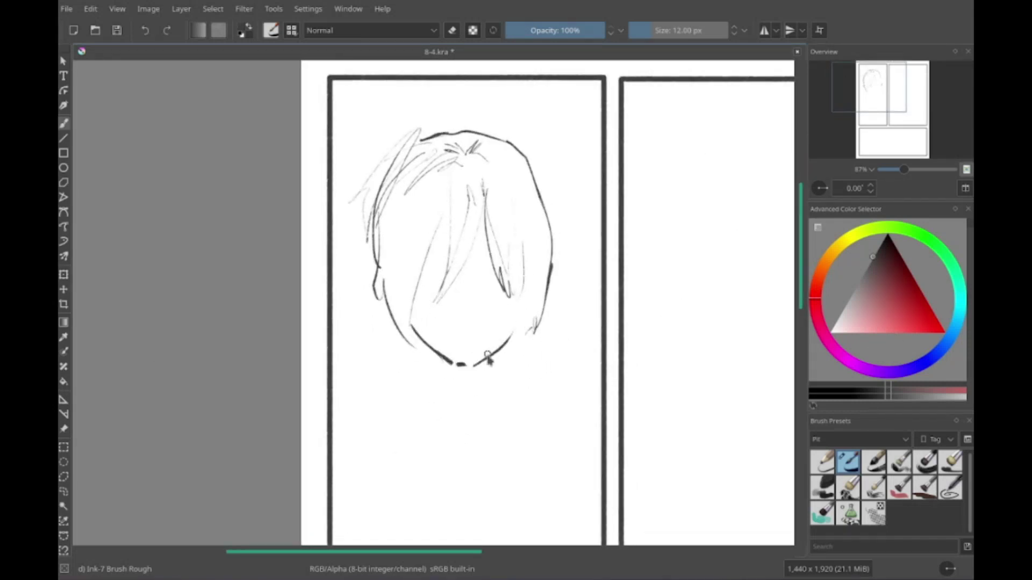
{"action": "key", "text": "e"}
{"action": "right_click", "coordinate": [394, 168]}
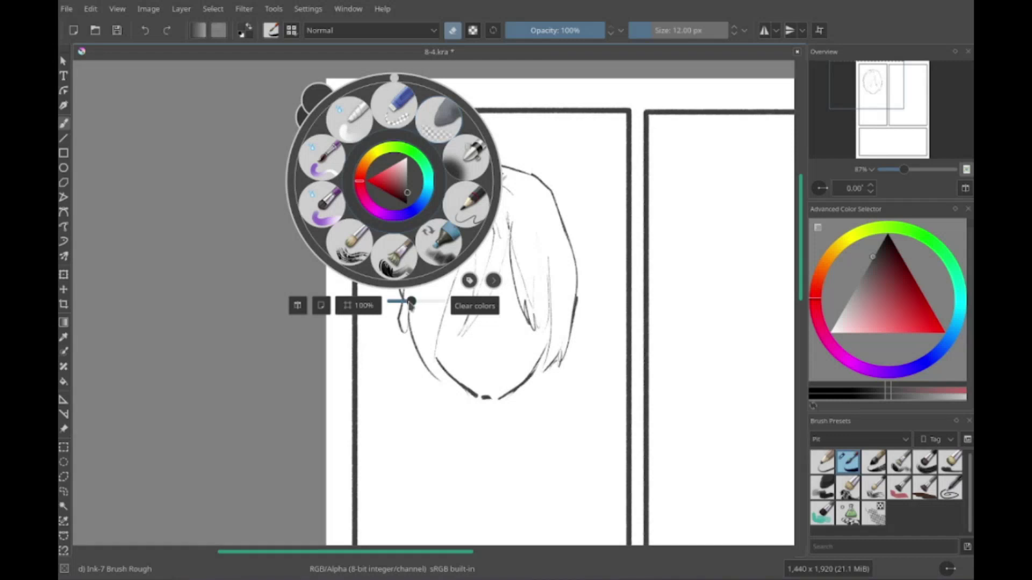
{"action": "key", "text": "e"}
Step: Draw the neck, sloping shoulders, torso sides and both arms down to the panel's lower border
{"action": "left_click_drag", "start_coordinate": [414, 322], "coordinate": [373, 442]}
{"action": "left_click_drag", "start_coordinate": [518, 231], "coordinate": [583, 272]}
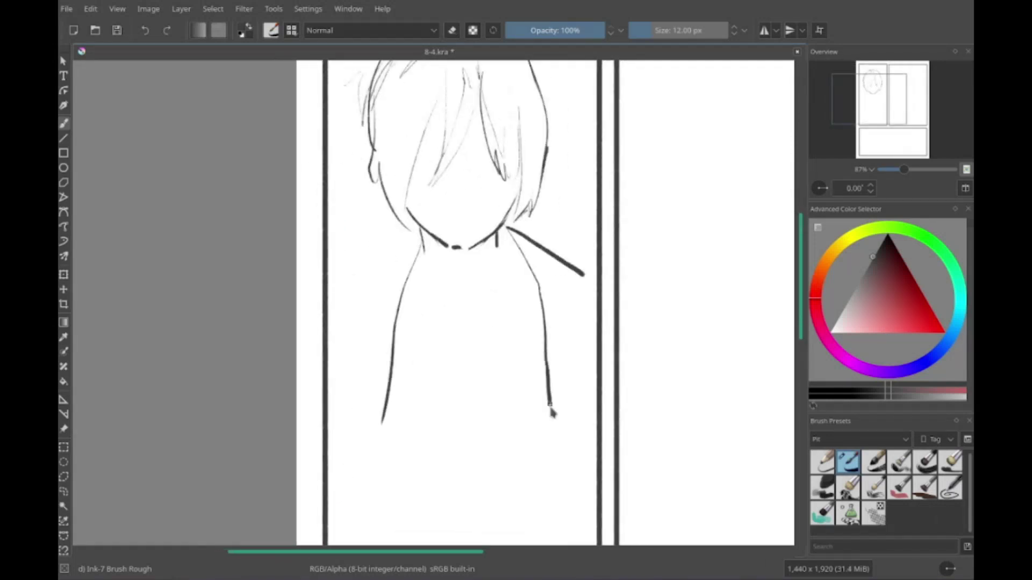
{"action": "left_click_drag", "start_coordinate": [559, 355], "coordinate": [499, 484]}
{"action": "mouse_move", "coordinate": [420, 166]}
{"action": "left_mouse_down"}
{"action": "mouse_move", "coordinate": [375, 190]}
{"action": "mouse_move", "coordinate": [332, 378]}
{"action": "left_mouse_up"}
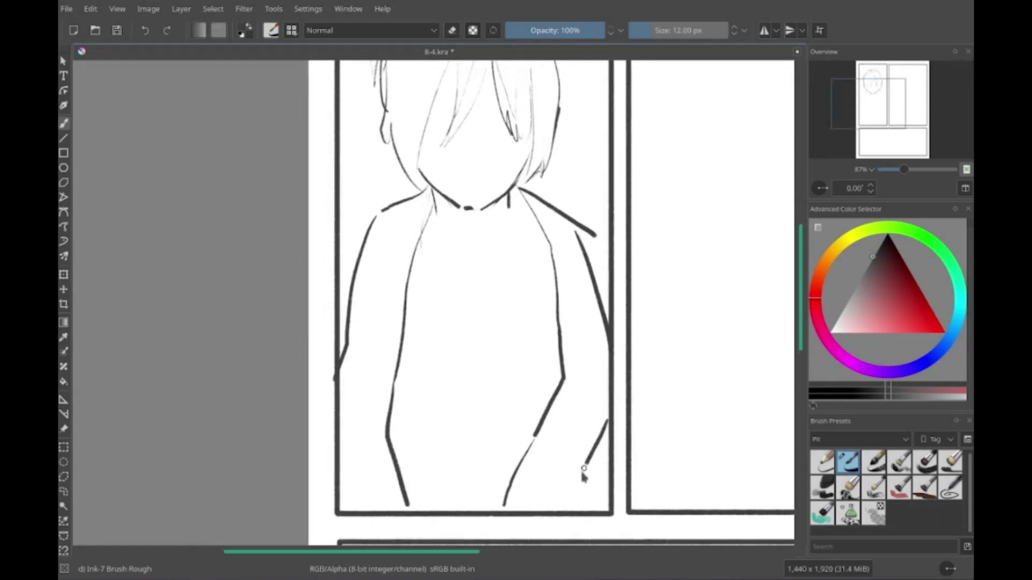
{"action": "left_click_drag", "start_coordinate": [385, 456], "coordinate": [406, 529]}
{"action": "left_click_drag", "start_coordinate": [607, 430], "coordinate": [554, 530]}
Step: Sketch the collarbones and a cord necklace with a small skull pendant on the chest
{"action": "left_click_drag", "start_coordinate": [427, 271], "coordinate": [396, 287]}
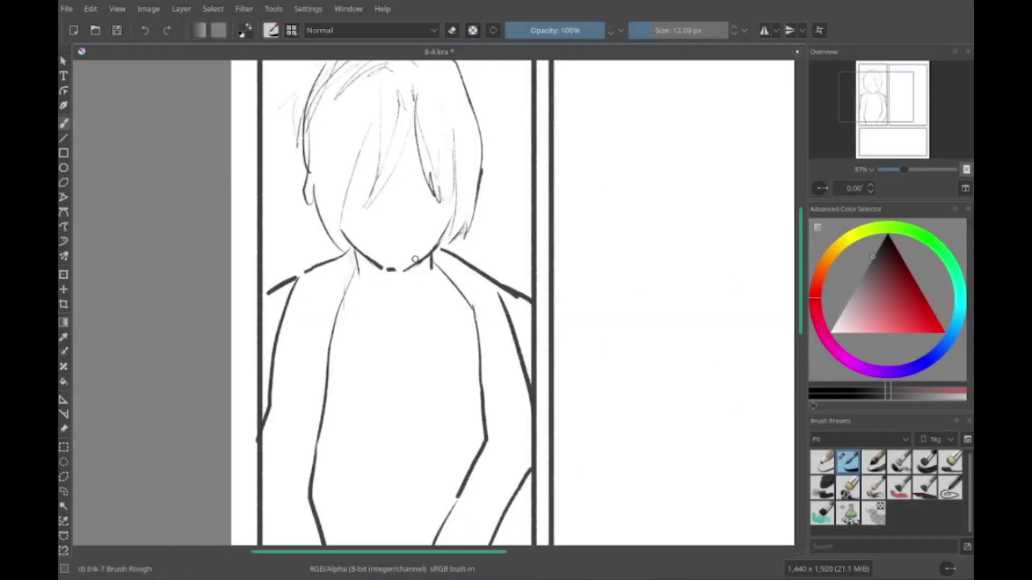
{"action": "left_click_drag", "start_coordinate": [363, 344], "coordinate": [477, 323]}
{"action": "left_click_drag", "start_coordinate": [578, 302], "coordinate": [446, 326]}
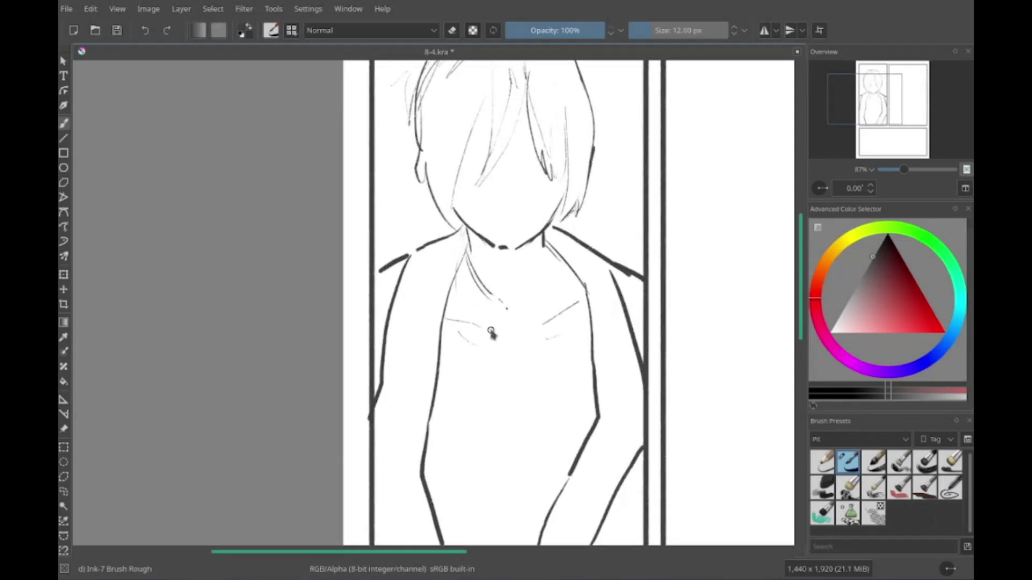
{"action": "mouse_move", "coordinate": [541, 256]}
{"action": "left_mouse_down"}
{"action": "mouse_move", "coordinate": [508, 321]}
{"action": "mouse_move", "coordinate": [511, 338]}
{"action": "left_mouse_up"}
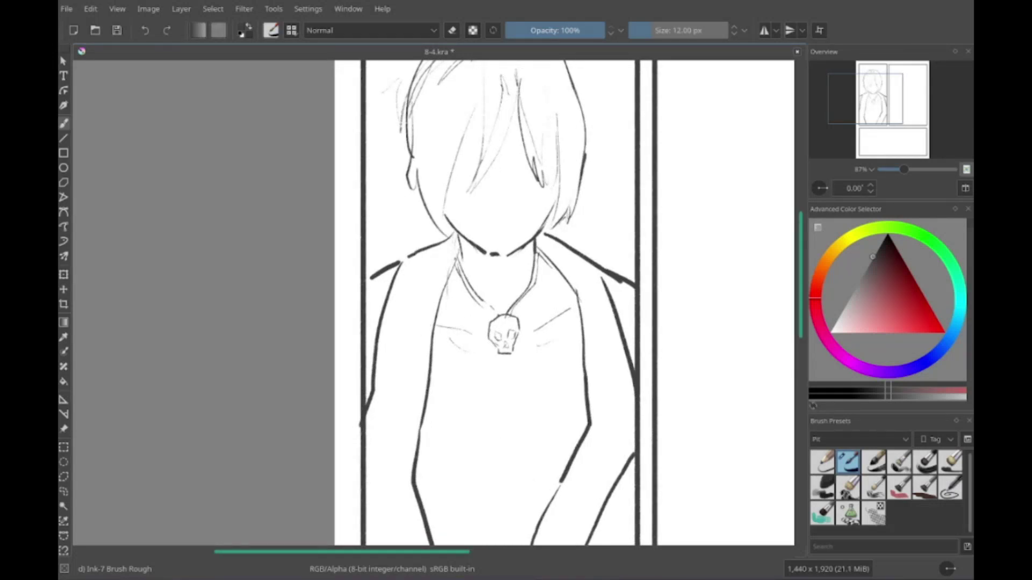
Step: Ink the top's deep V neckline, the seam under the bust and the folds hanging from the centre knot
{"action": "mouse_move", "coordinate": [446, 344]}
{"action": "left_mouse_down"}
{"action": "mouse_move", "coordinate": [470, 296]}
{"action": "mouse_move", "coordinate": [495, 398]}
{"action": "left_mouse_up"}
{"action": "key", "text": "ctrl+z"}
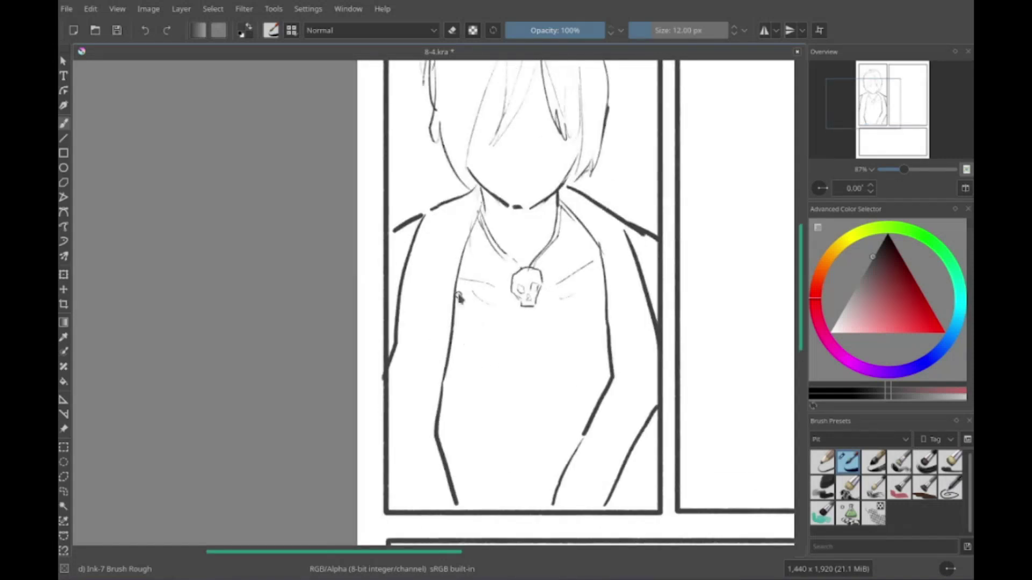
{"action": "mouse_move", "coordinate": [455, 294]}
{"action": "left_mouse_down"}
{"action": "mouse_move", "coordinate": [513, 421]}
{"action": "mouse_move", "coordinate": [438, 430]}
{"action": "left_mouse_up"}
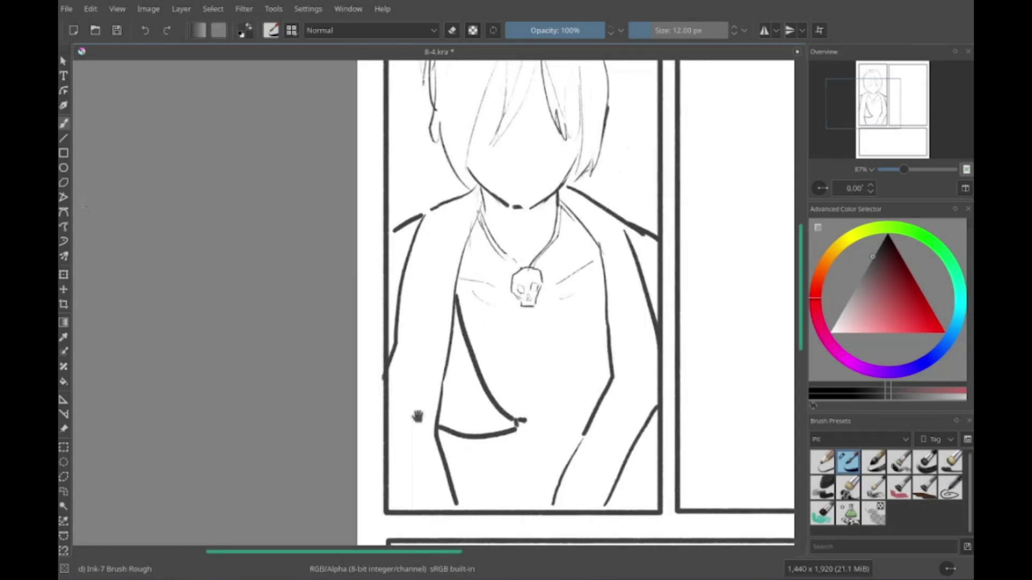
{"action": "left_click_drag", "start_coordinate": [418, 417], "coordinate": [411, 429]}
{"action": "left_click_drag", "start_coordinate": [598, 314], "coordinate": [516, 442]}
{"action": "left_click_drag", "start_coordinate": [516, 438], "coordinate": [579, 457]}
{"action": "left_click_drag", "start_coordinate": [484, 376], "coordinate": [495, 371]}
{"action": "left_click_drag", "start_coordinate": [522, 430], "coordinate": [516, 500]}
{"action": "left_click_drag", "start_coordinate": [503, 435], "coordinate": [468, 511]}
{"action": "left_click_drag", "start_coordinate": [483, 377], "coordinate": [486, 392]}
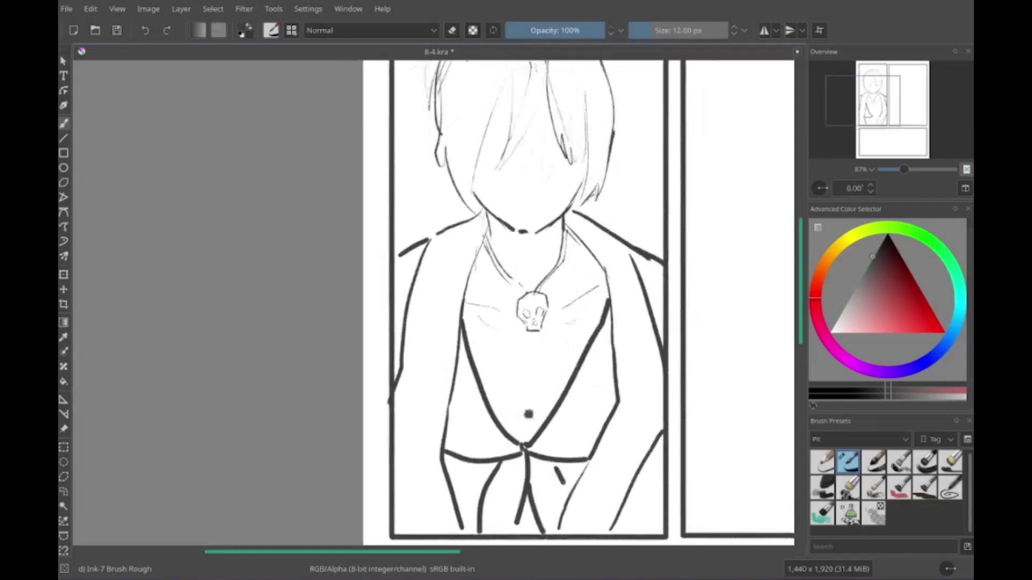
Step: Erase the stray strands beside the head, redraw the hair's left contour and add pointed tips near the neck
{"action": "mouse_move", "coordinate": [537, 242]}
{"action": "left_mouse_down"}
{"action": "mouse_move", "coordinate": [559, 360]}
{"action": "mouse_move", "coordinate": [511, 381]}
{"action": "left_mouse_up"}
{"action": "key", "text": "e"}
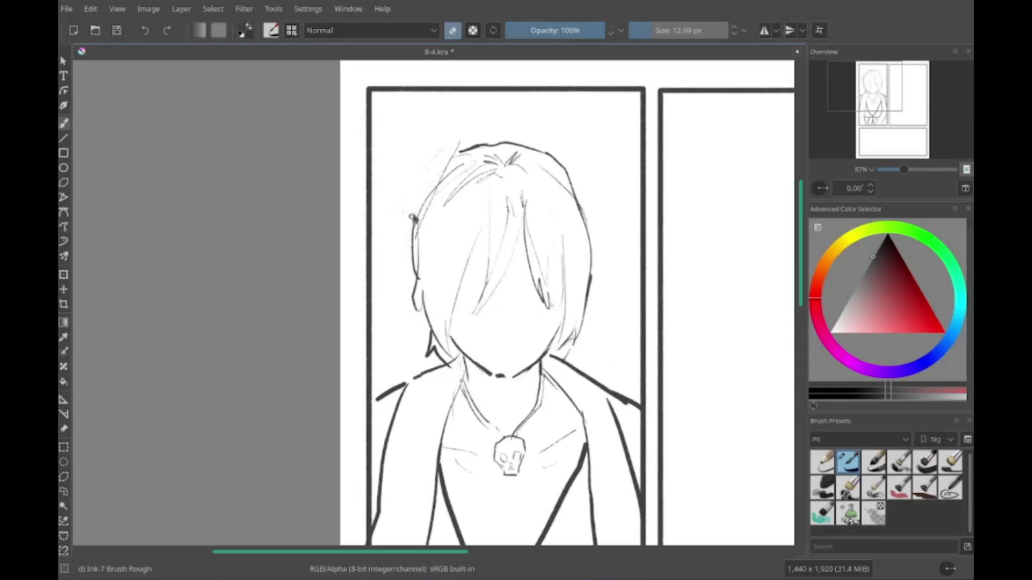
{"action": "left_click_drag", "start_coordinate": [413, 218], "coordinate": [451, 153]}
{"action": "key", "text": "e"}
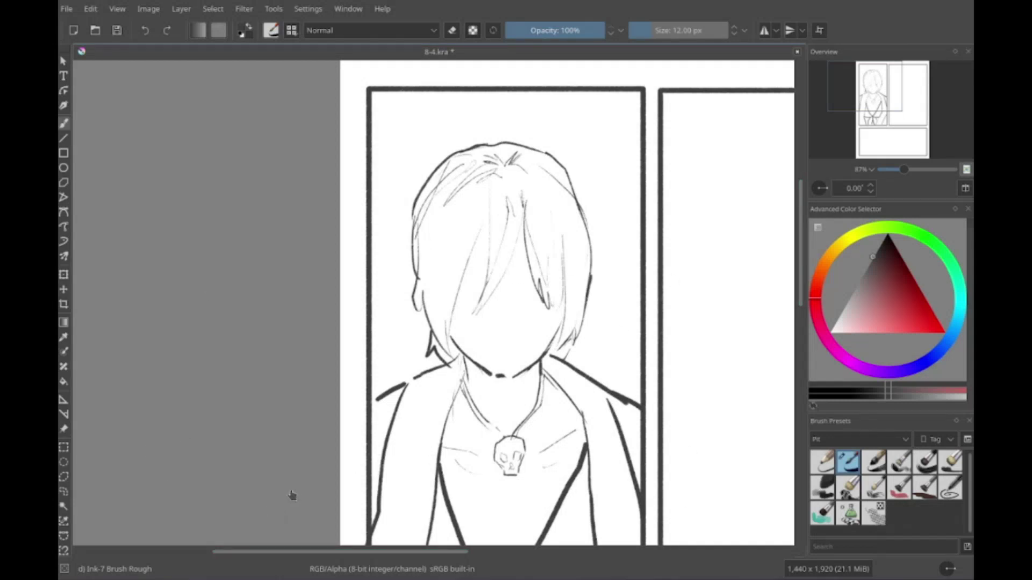
{"action": "left_click_drag", "start_coordinate": [578, 359], "coordinate": [539, 336]}
{"action": "mouse_move", "coordinate": [433, 497]}
{"action": "left_mouse_down"}
{"action": "mouse_move", "coordinate": [500, 569]}
{"action": "mouse_move", "coordinate": [467, 578]}
{"action": "left_mouse_up"}
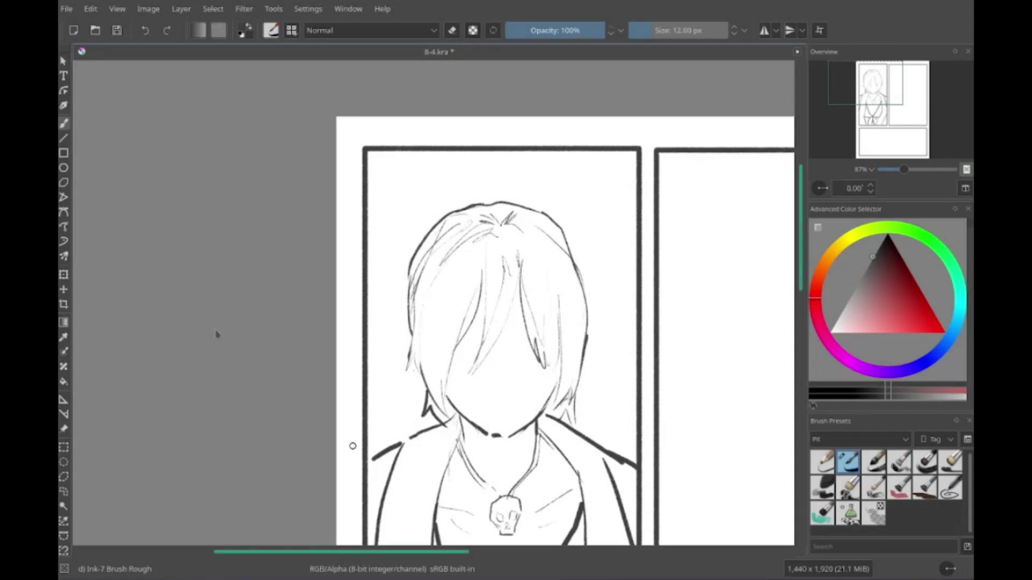
Step: Draw the cleavage line, redraw the top's side edges and clean up the forearm lines with the eraser
{"action": "scroll", "coordinate": [428, 346], "scroll_direction": "down", "scroll_amount": 5}
{"action": "left_click_drag", "start_coordinate": [489, 395], "coordinate": [509, 328]}
{"action": "key", "text": "e"}
{"action": "left_click_drag", "start_coordinate": [602, 473], "coordinate": [597, 355]}
{"action": "key", "text": "e"}
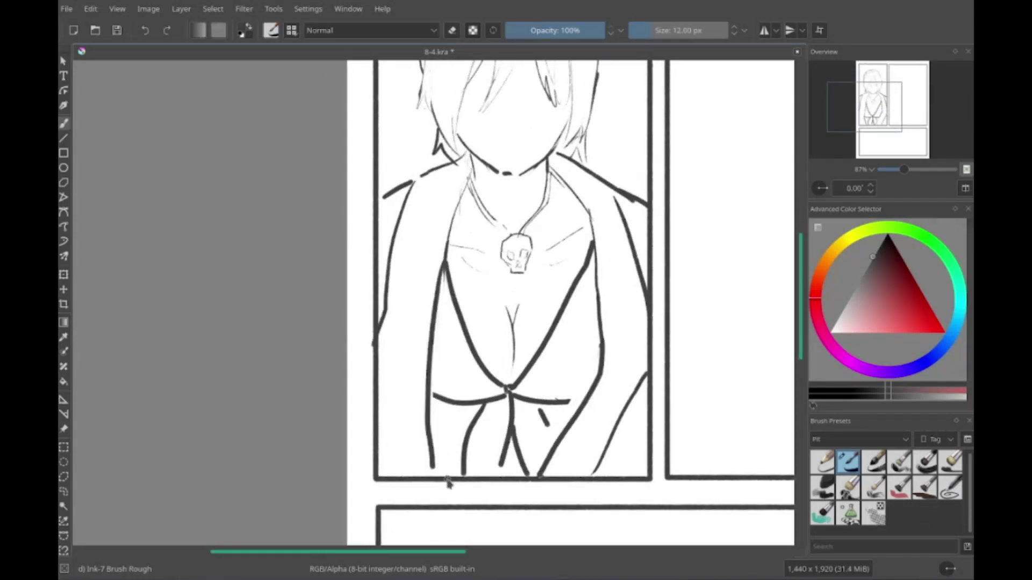
Step: Draw the nose, the mouth with marks at its corner, and the eyes, redrawing the left eye with a dark pupil
{"action": "scroll", "coordinate": [494, 323], "scroll_direction": "up", "scroll_amount": 5}
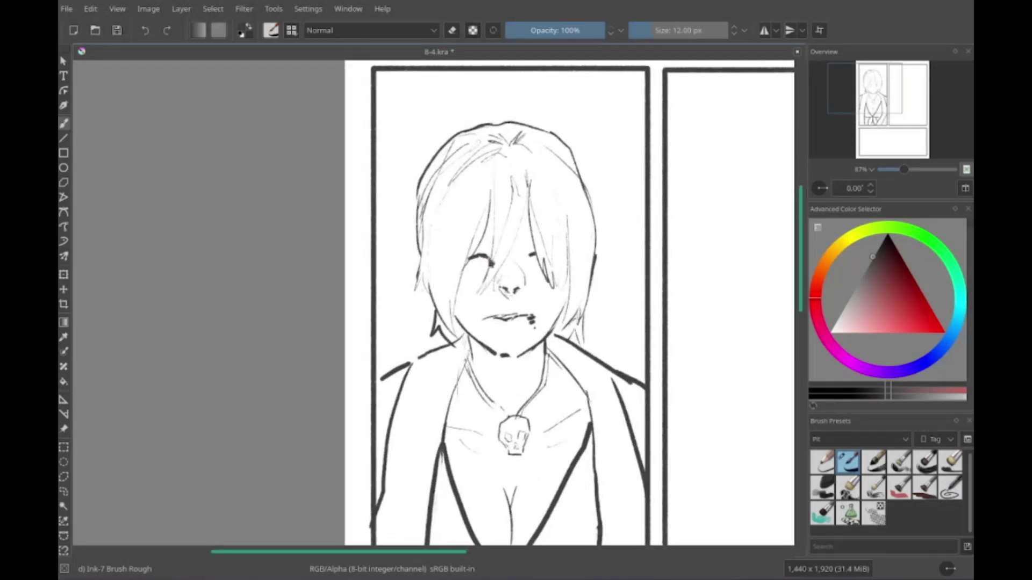
{"action": "scroll", "coordinate": [547, 263], "scroll_direction": "up", "scroll_amount": 2}
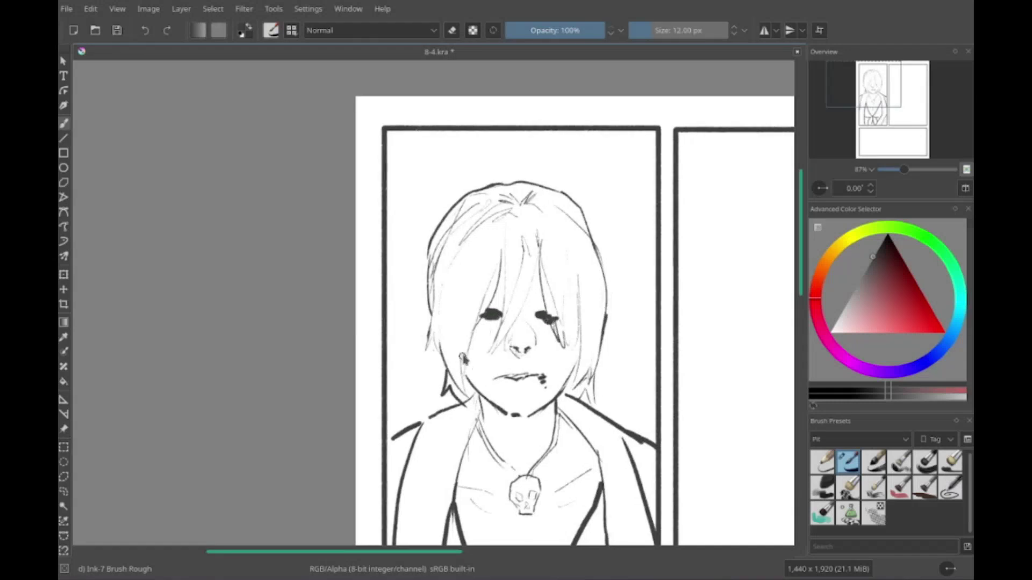
{"action": "key", "text": "ctrl+z"}
{"action": "scroll", "coordinate": [494, 301], "scroll_direction": "down", "scroll_amount": 2}
{"action": "left_click_drag", "start_coordinate": [484, 309], "coordinate": [492, 314]}
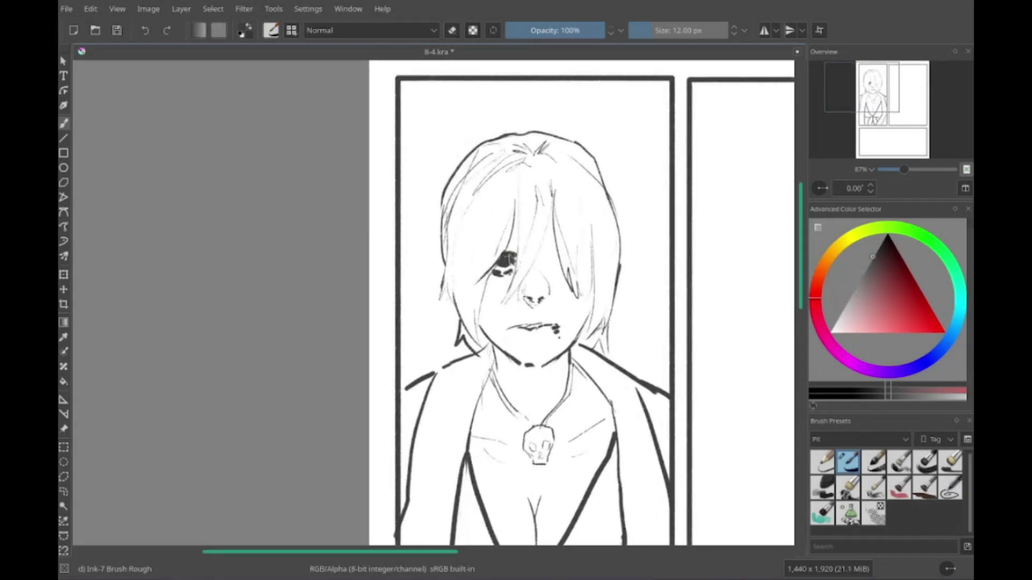
{"action": "scroll", "coordinate": [542, 301], "scroll_direction": "left", "scroll_amount": 3}
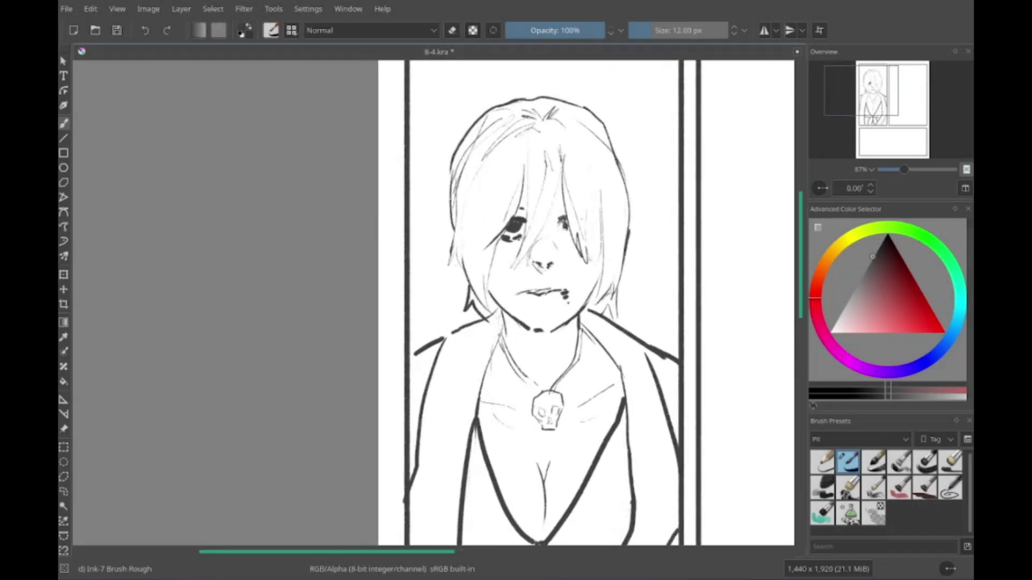
Step: Ink the shoulder straps and the inner neckline edge, and fill the cloth below the bust seam with black
{"action": "scroll", "coordinate": [541, 301], "scroll_direction": "down", "scroll_amount": 3}
{"action": "mouse_move", "coordinate": [519, 467]}
{"action": "left_mouse_down"}
{"action": "mouse_move", "coordinate": [474, 524]}
{"action": "mouse_move", "coordinate": [513, 467]}
{"action": "left_mouse_up"}
{"action": "scroll", "coordinate": [494, 484], "scroll_direction": "down", "scroll_amount": 1}
{"action": "left_click_drag", "start_coordinate": [602, 306], "coordinate": [617, 353]}
{"action": "scroll", "coordinate": [591, 414], "scroll_direction": "down", "scroll_amount": 3}
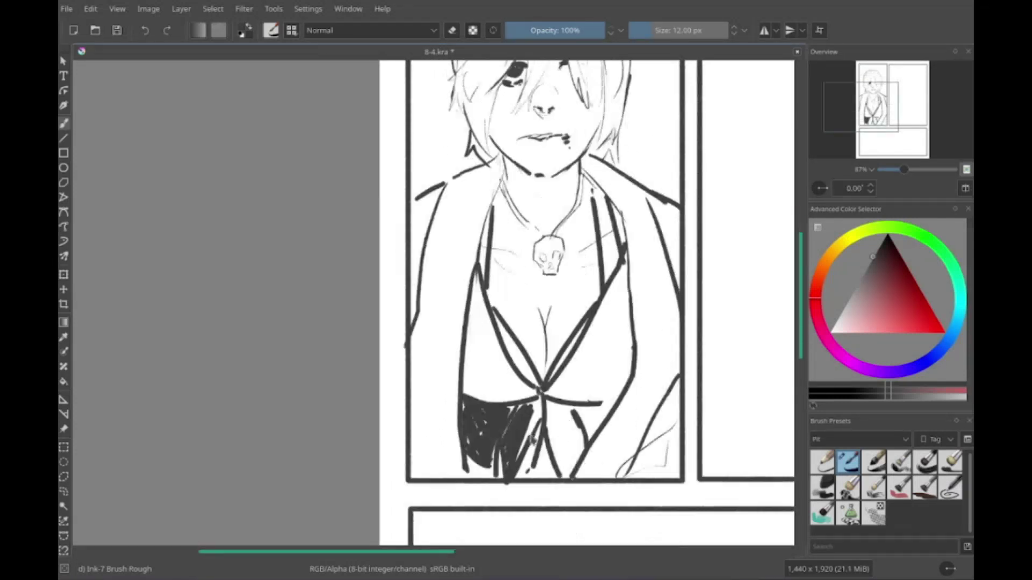
{"action": "left_click_drag", "start_coordinate": [516, 403], "coordinate": [554, 476]}
{"action": "left_click_drag", "start_coordinate": [551, 403], "coordinate": [583, 478]}
Step: Fill both bust sections of the top with black, leaving small white highlights and thin fold lines
{"action": "scroll", "coordinate": [518, 397], "scroll_direction": "up", "scroll_amount": 1}
{"action": "mouse_move", "coordinate": [481, 422]}
{"action": "left_mouse_down"}
{"action": "mouse_move", "coordinate": [495, 373]}
{"action": "mouse_move", "coordinate": [544, 416]}
{"action": "mouse_move", "coordinate": [488, 355]}
{"action": "left_mouse_up"}
{"action": "scroll", "coordinate": [482, 352], "scroll_direction": "up", "scroll_amount": 2}
{"action": "scroll", "coordinate": [613, 344], "scroll_direction": "down", "scroll_amount": 1}
{"action": "left_click_drag", "start_coordinate": [630, 263], "coordinate": [601, 414]}
{"action": "scroll", "coordinate": [613, 344], "scroll_direction": "right", "scroll_amount": 1}
{"action": "mouse_move", "coordinate": [618, 338]}
{"action": "left_mouse_down"}
{"action": "mouse_move", "coordinate": [613, 417]}
{"action": "mouse_move", "coordinate": [535, 445]}
{"action": "left_mouse_up"}
{"action": "left_click_drag", "start_coordinate": [538, 451], "coordinate": [610, 409]}
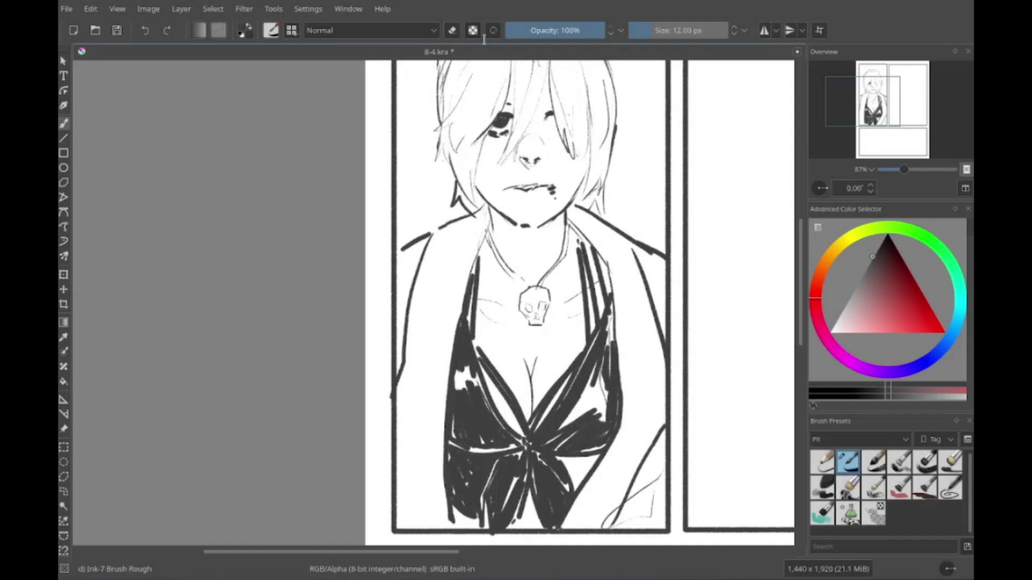
Step: Finish the right eye and eyebrow marks, and blacken the hair tips on both sides of the neck
{"action": "scroll", "coordinate": [536, 453], "scroll_direction": "down", "scroll_amount": 3}
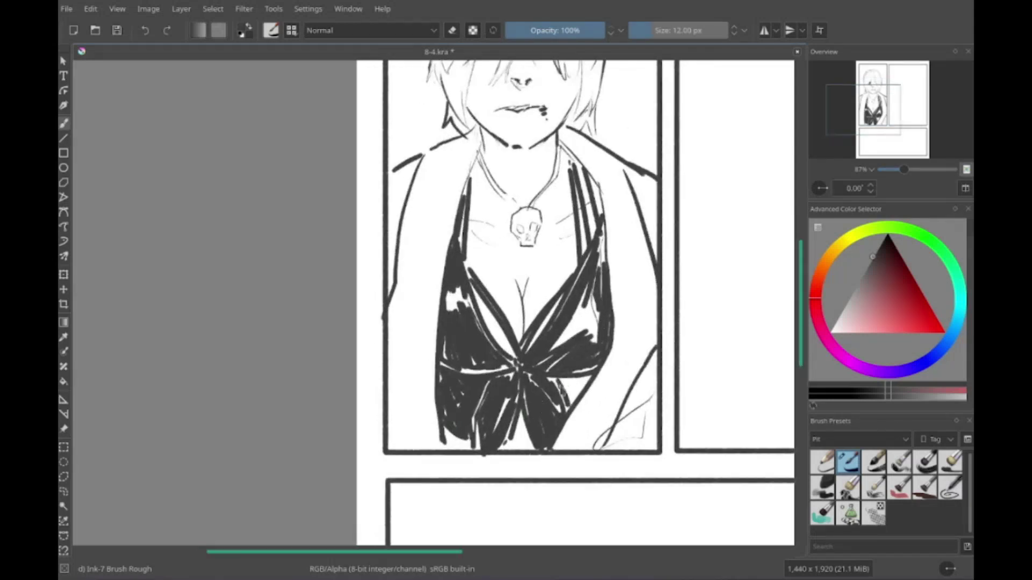
{"action": "scroll", "coordinate": [380, 307], "scroll_direction": "up", "scroll_amount": 2}
{"action": "key", "text": "e"}
{"action": "scroll", "coordinate": [524, 426], "scroll_direction": "up", "scroll_amount": 5}
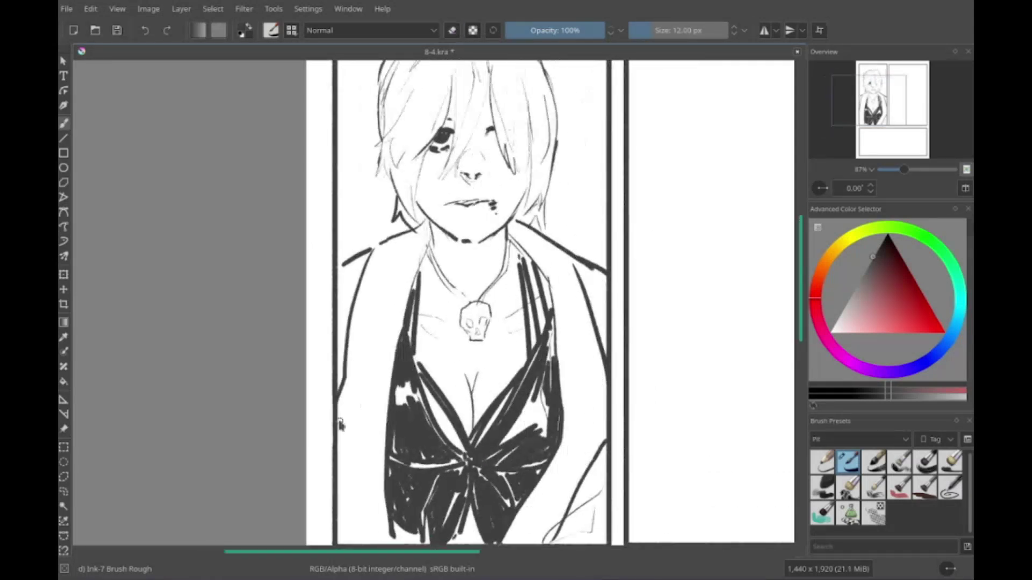
{"action": "key", "text": "e"}
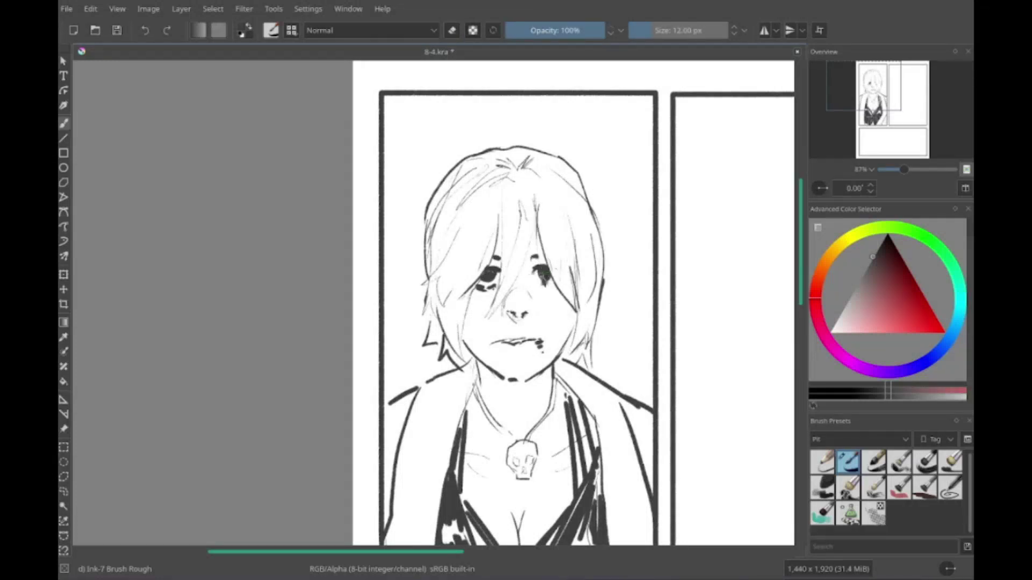
{"action": "scroll", "coordinate": [537, 301], "scroll_direction": "down", "scroll_amount": 1}
{"action": "left_click_drag", "start_coordinate": [473, 347], "coordinate": [475, 366]}
{"action": "left_click_drag", "start_coordinate": [449, 322], "coordinate": [464, 350]}
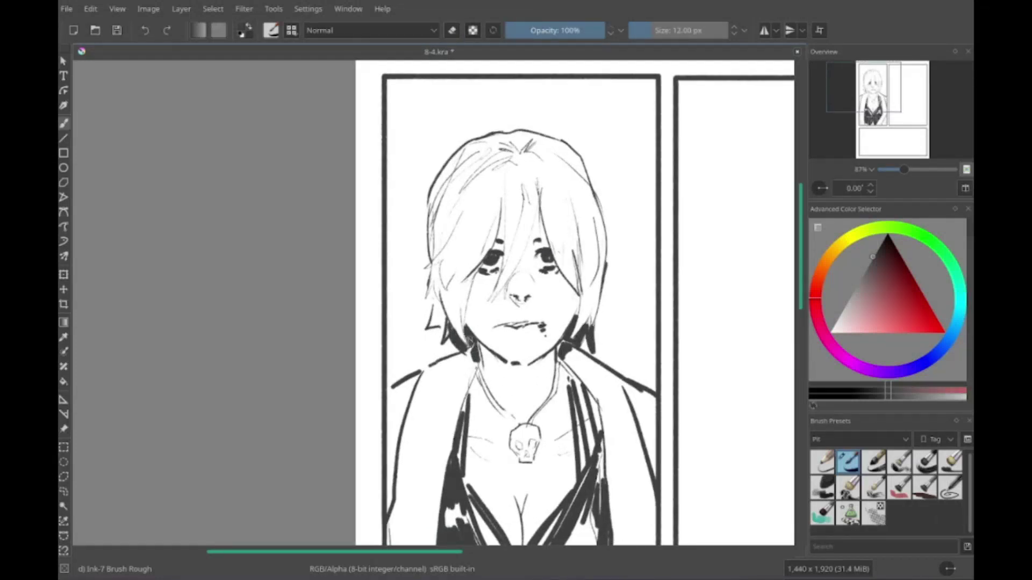
Step: Draw a pointed, upturned collar on both sides of the neck and fill it with black down to the top
{"action": "scroll", "coordinate": [538, 301], "scroll_direction": "down", "scroll_amount": 2}
{"action": "scroll", "coordinate": [538, 301], "scroll_direction": "down", "scroll_amount": 1}
{"action": "mouse_move", "coordinate": [597, 377]}
{"action": "left_mouse_down"}
{"action": "mouse_move", "coordinate": [583, 312]}
{"action": "mouse_move", "coordinate": [563, 290]}
{"action": "left_mouse_up"}
{"action": "scroll", "coordinate": [538, 301], "scroll_direction": "up", "scroll_amount": 1}
{"action": "left_click_drag", "start_coordinate": [597, 336], "coordinate": [554, 274]}
{"action": "left_click_drag", "start_coordinate": [589, 306], "coordinate": [551, 272]}
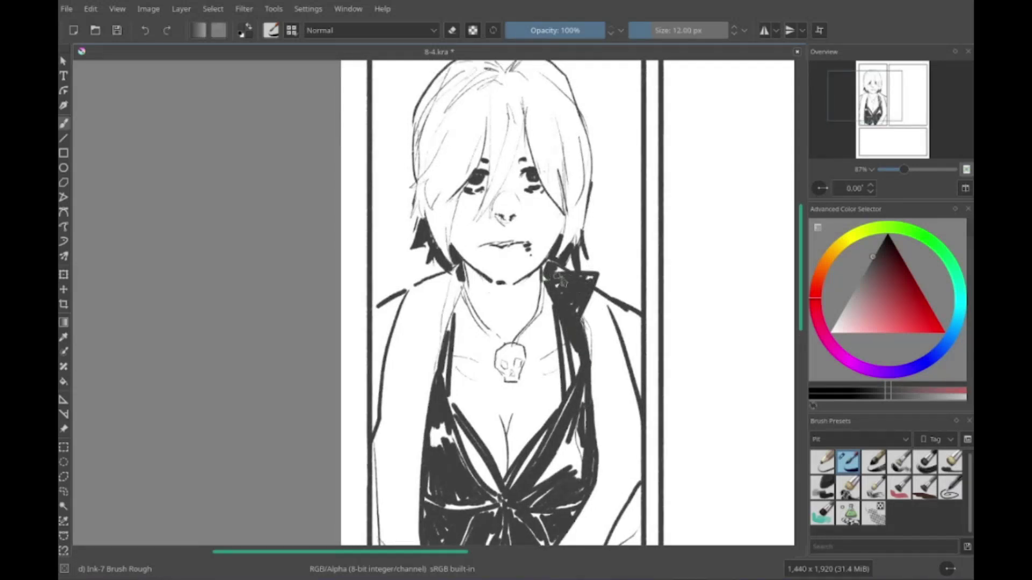
{"action": "mouse_move", "coordinate": [454, 291]}
{"action": "left_mouse_down"}
{"action": "mouse_move", "coordinate": [424, 411]}
{"action": "mouse_move", "coordinate": [424, 334]}
{"action": "left_mouse_up"}
{"action": "left_click_drag", "start_coordinate": [485, 454], "coordinate": [453, 340]}
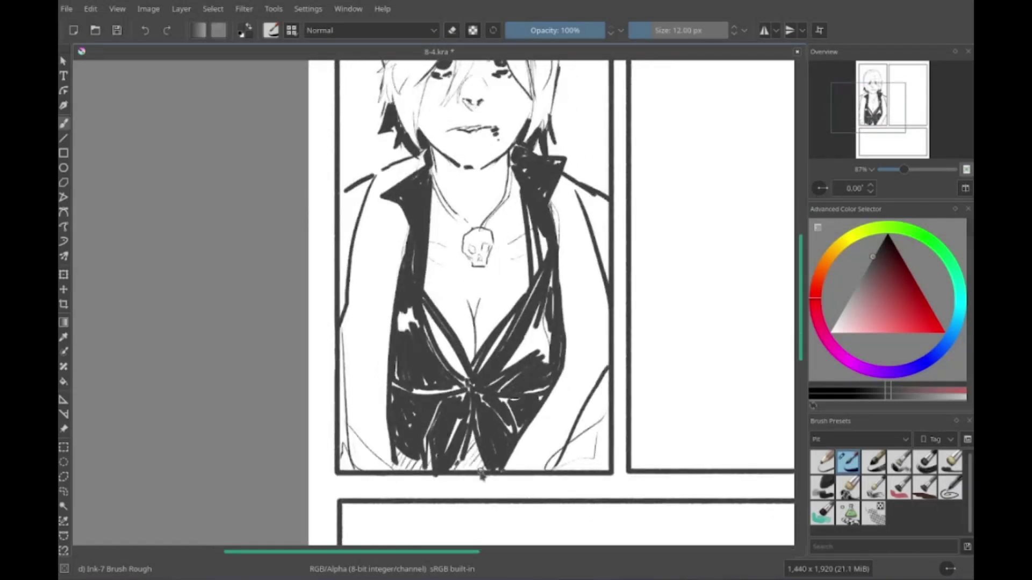
Step: Ink the long bangs and face-framing strands of the woman's hair over both eyes and cheeks
{"action": "left_click_drag", "start_coordinate": [492, 137], "coordinate": [567, 322]}
{"action": "key", "text": "e"}
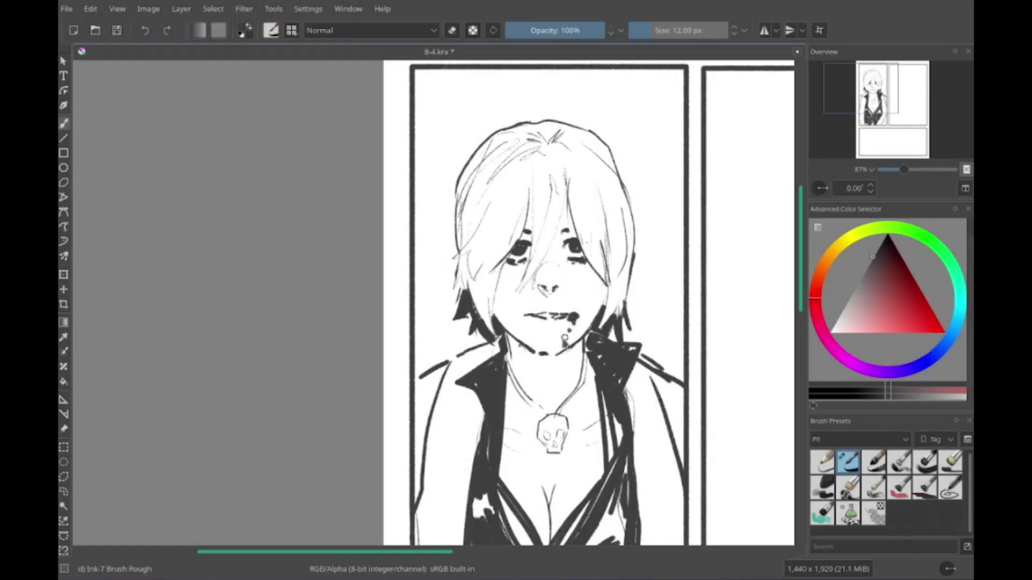
{"action": "left_click_drag", "start_coordinate": [516, 290], "coordinate": [508, 314]}
{"action": "left_click_drag", "start_coordinate": [537, 153], "coordinate": [438, 209]}
{"action": "mouse_move", "coordinate": [626, 142]}
{"action": "left_mouse_down"}
{"action": "mouse_move", "coordinate": [526, 217]}
{"action": "mouse_move", "coordinate": [573, 270]}
{"action": "left_mouse_up"}
{"action": "key", "text": "ctrl+z"}
{"action": "mouse_move", "coordinate": [493, 289]}
{"action": "left_mouse_down"}
{"action": "mouse_move", "coordinate": [479, 347]}
{"action": "mouse_move", "coordinate": [530, 242]}
{"action": "left_mouse_up"}
Step: Erase the ink blots around the woman's mouth and redefine her lips with slightly visible teeth
{"action": "key", "text": "e"}
{"action": "key", "text": "e"}
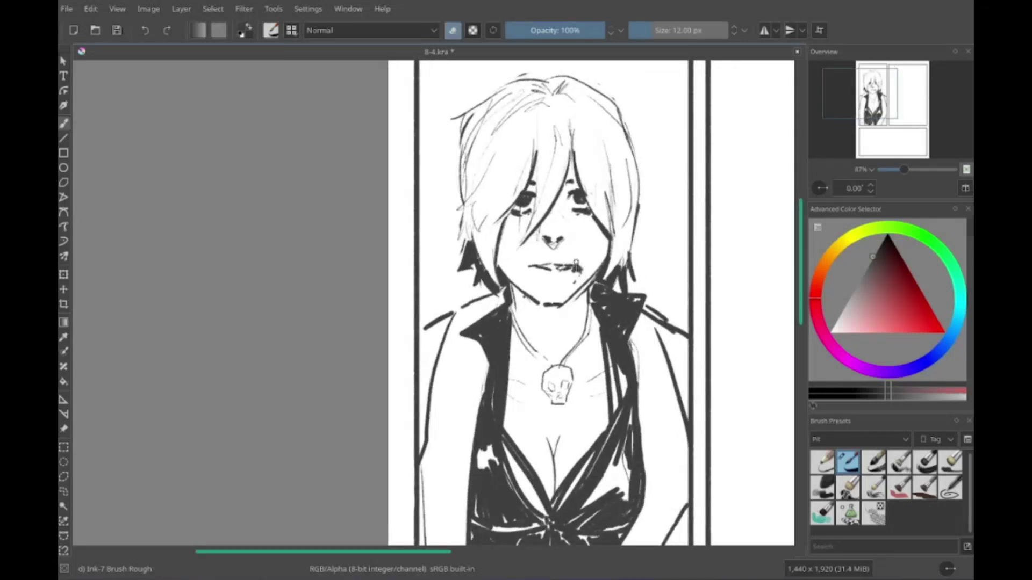
{"action": "left_click_drag", "start_coordinate": [553, 282], "coordinate": [578, 285]}
{"action": "mouse_move", "coordinate": [516, 290]}
{"action": "left_mouse_down"}
{"action": "mouse_move", "coordinate": [413, 291]}
{"action": "mouse_move", "coordinate": [519, 323]}
{"action": "left_mouse_up"}
{"action": "key", "text": "e"}
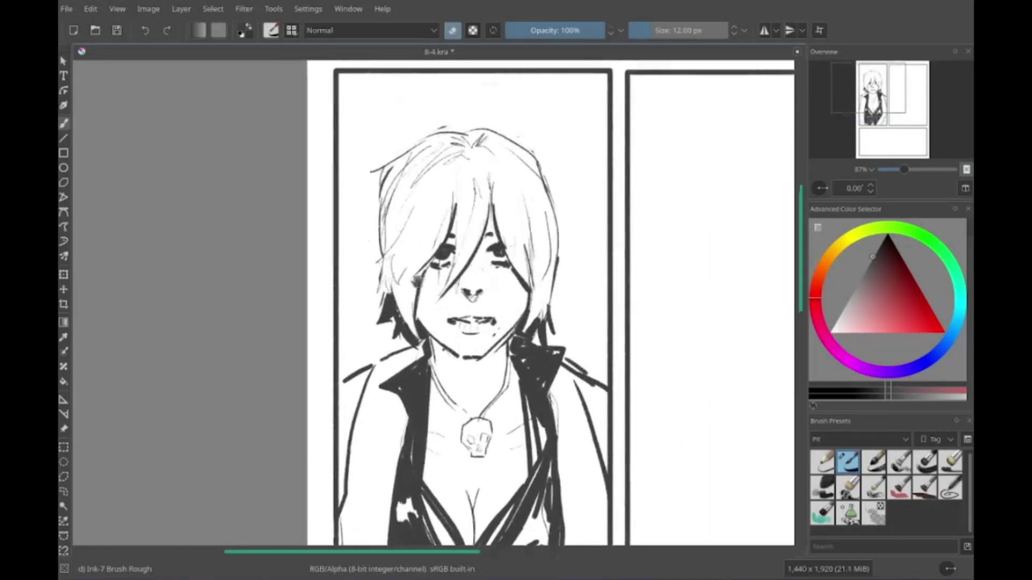
Step: Clean off the stray flick from the woman's hair and redraw its outer contour, with pointed tips flaring near the cheek
{"action": "key", "text": "e"}
{"action": "key", "text": "e"}
{"action": "left_click_drag", "start_coordinate": [462, 140], "coordinate": [376, 205]}
{"action": "key", "text": "e"}
{"action": "left_click_drag", "start_coordinate": [545, 132], "coordinate": [493, 150]}
{"action": "left_click_drag", "start_coordinate": [559, 188], "coordinate": [561, 298]}
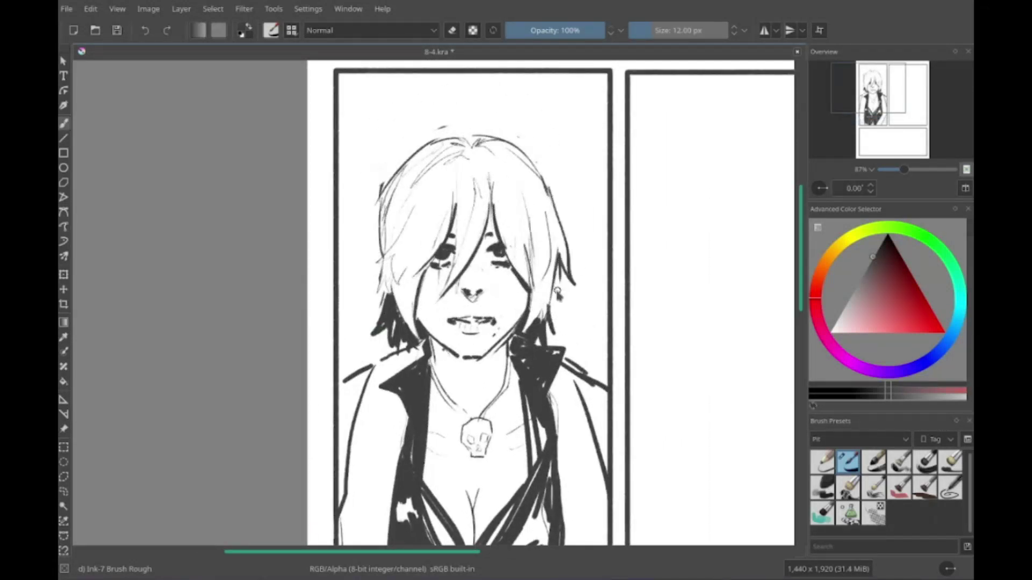
Step: Ink the beaded necklace and skull sockets, and hatch shadows under the chin, inside the neckline and on the lower arms
{"action": "mouse_move", "coordinate": [471, 444]}
{"action": "left_mouse_down"}
{"action": "mouse_move", "coordinate": [503, 304]}
{"action": "mouse_move", "coordinate": [529, 284]}
{"action": "left_mouse_up"}
{"action": "left_click_drag", "start_coordinate": [634, 398], "coordinate": [643, 538]}
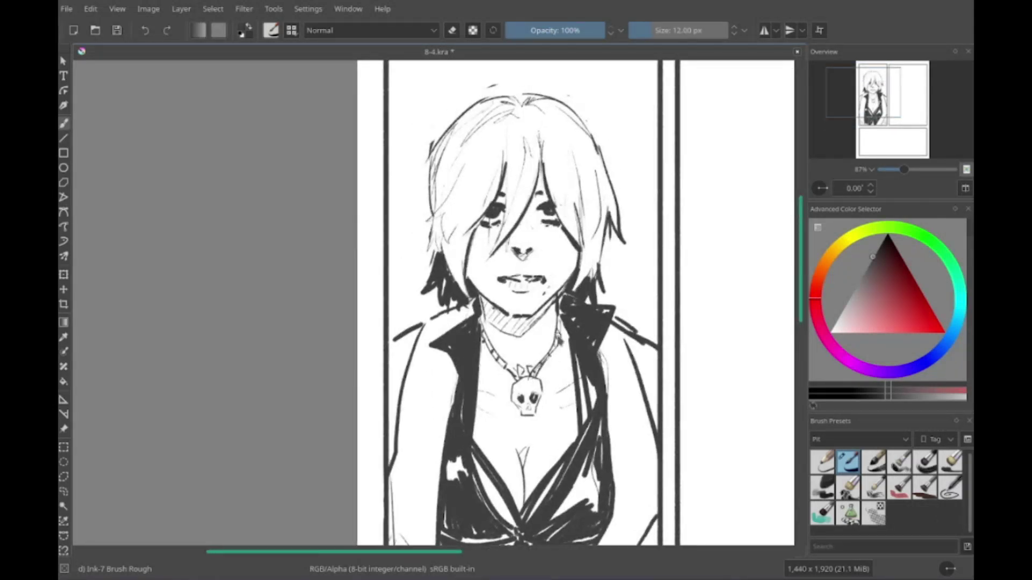
{"action": "left_click_drag", "start_coordinate": [471, 412], "coordinate": [480, 420]}
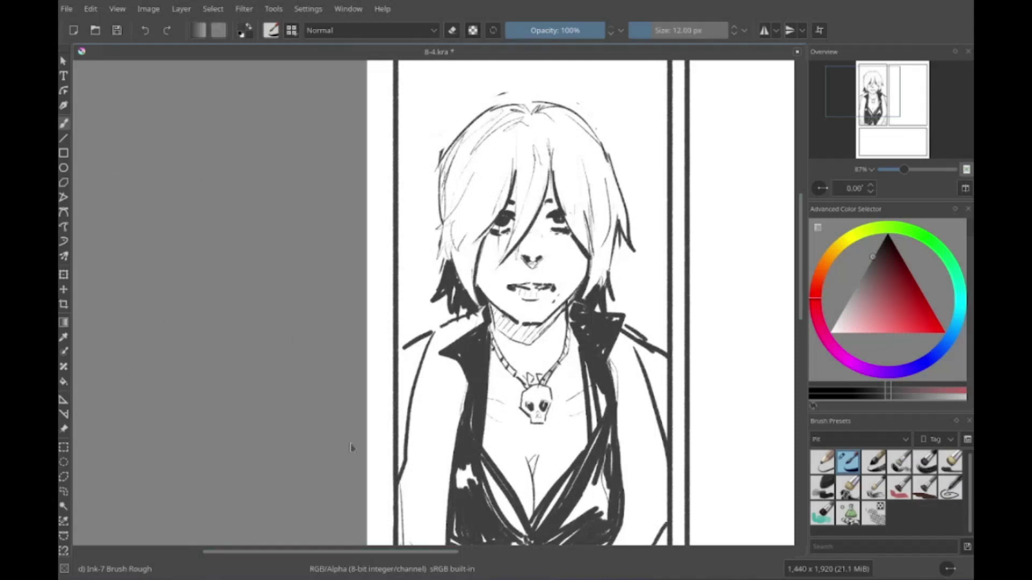
{"action": "mouse_move", "coordinate": [516, 376]}
{"action": "left_mouse_down"}
{"action": "mouse_move", "coordinate": [454, 256]}
{"action": "mouse_move", "coordinate": [488, 401]}
{"action": "mouse_move", "coordinate": [491, 290]}
{"action": "left_mouse_up"}
{"action": "mouse_move", "coordinate": [485, 382]}
{"action": "left_mouse_down"}
{"action": "mouse_move", "coordinate": [391, 336]}
{"action": "mouse_move", "coordinate": [517, 497]}
{"action": "mouse_move", "coordinate": [508, 400]}
{"action": "mouse_move", "coordinate": [478, 323]}
{"action": "mouse_move", "coordinate": [553, 341]}
{"action": "mouse_move", "coordinate": [493, 324]}
{"action": "mouse_move", "coordinate": [589, 249]}
{"action": "mouse_move", "coordinate": [470, 304]}
{"action": "left_mouse_up"}
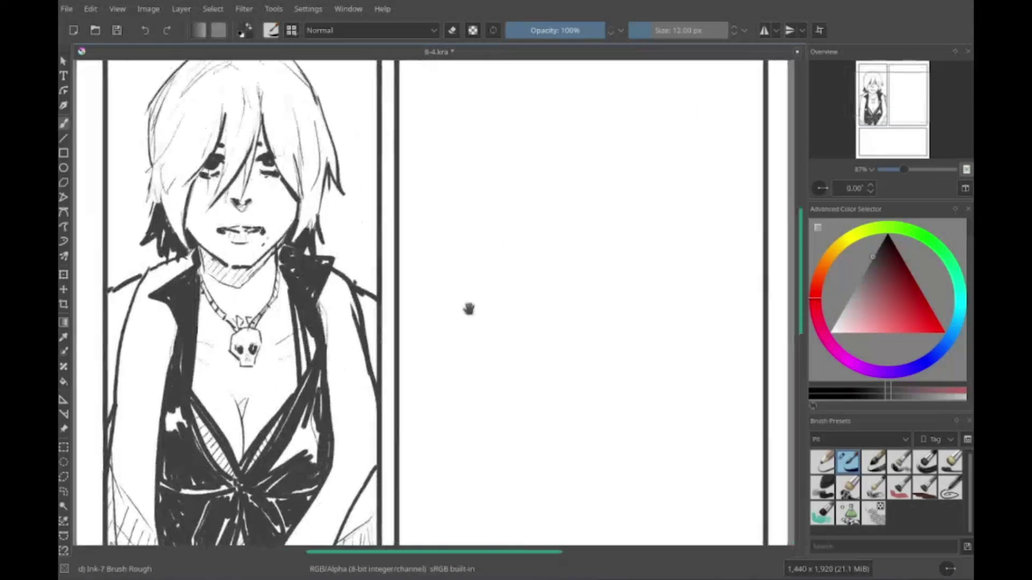
Step: Draw the tousled, spiky hair and brow of a boy's head near the inner border of the second panel
{"action": "left_click_drag", "start_coordinate": [441, 222], "coordinate": [486, 353]}
{"action": "key", "text": "e"}
{"action": "left_click_drag", "start_coordinate": [462, 262], "coordinate": [486, 353]}
{"action": "key", "text": "e"}
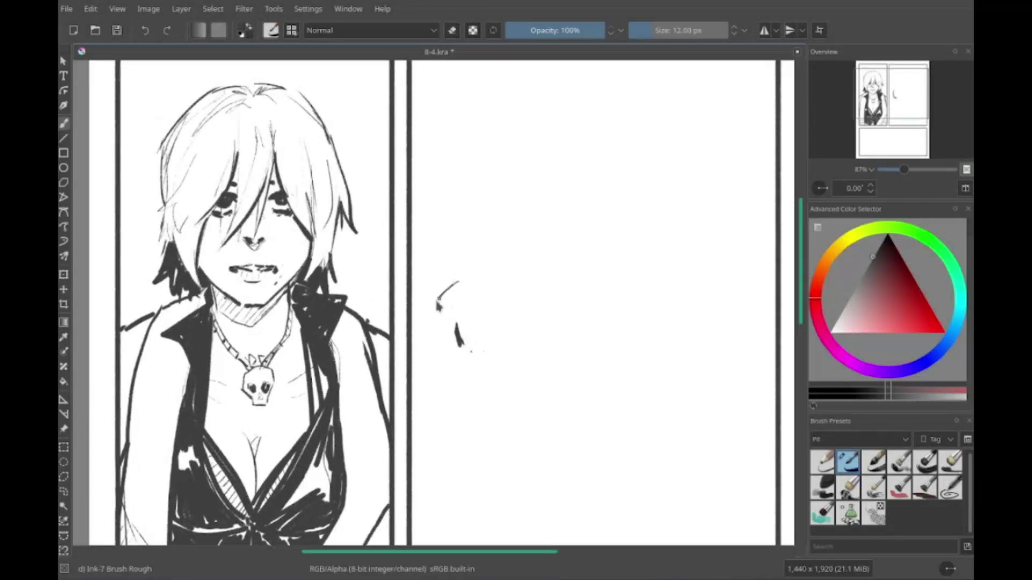
{"action": "left_click_drag", "start_coordinate": [421, 315], "coordinate": [508, 330]}
{"action": "mouse_move", "coordinate": [425, 266]}
{"action": "left_mouse_down"}
{"action": "mouse_move", "coordinate": [492, 280]}
{"action": "mouse_move", "coordinate": [516, 336]}
{"action": "left_mouse_up"}
{"action": "left_click_drag", "start_coordinate": [473, 239], "coordinate": [562, 307]}
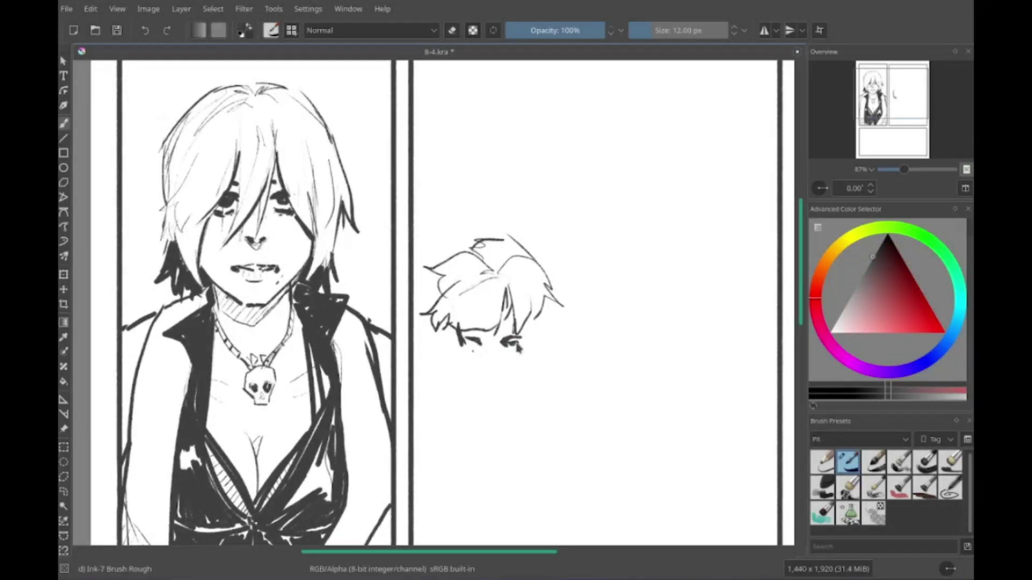
Step: Draw the boy's eyes, nose, smile, jaw and ear, and add the raised collar with its strap
{"action": "key", "text": "e"}
{"action": "left_click_drag", "start_coordinate": [466, 344], "coordinate": [520, 371]}
{"action": "left_click_drag", "start_coordinate": [532, 344], "coordinate": [538, 338]}
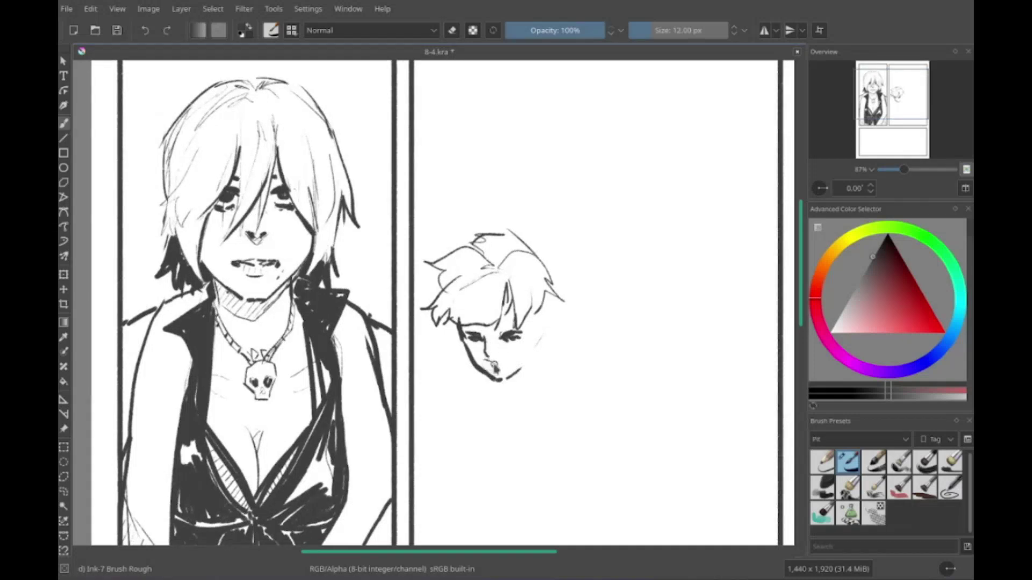
{"action": "mouse_move", "coordinate": [493, 367]}
{"action": "left_mouse_down"}
{"action": "mouse_move", "coordinate": [525, 355]}
{"action": "mouse_move", "coordinate": [548, 316]}
{"action": "mouse_move", "coordinate": [524, 383]}
{"action": "left_mouse_up"}
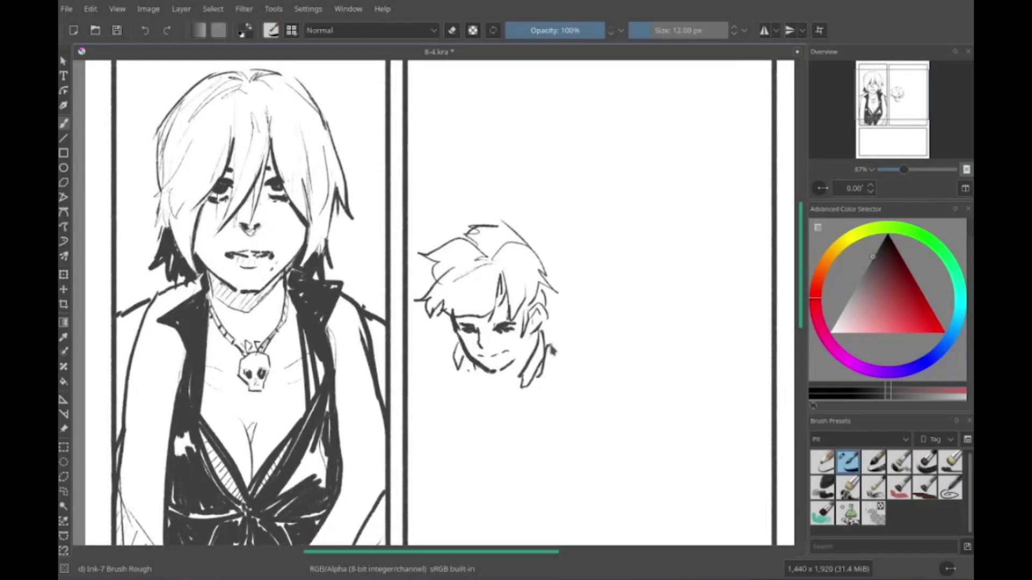
{"action": "left_click_drag", "start_coordinate": [553, 338], "coordinate": [559, 379]}
{"action": "scroll", "coordinate": [472, 391], "scroll_direction": "down", "scroll_amount": 2}
{"action": "mouse_move", "coordinate": [438, 303]}
{"action": "left_mouse_down"}
{"action": "mouse_move", "coordinate": [397, 336]}
{"action": "mouse_move", "coordinate": [438, 307]}
{"action": "left_mouse_up"}
{"action": "scroll", "coordinate": [484, 376], "scroll_direction": "down", "scroll_amount": 1}
{"action": "mouse_move", "coordinate": [382, 322]}
{"action": "left_mouse_down"}
{"action": "mouse_move", "coordinate": [411, 344]}
{"action": "mouse_move", "coordinate": [560, 396]}
{"action": "left_mouse_up"}
{"action": "key", "text": "ctrl+z"}
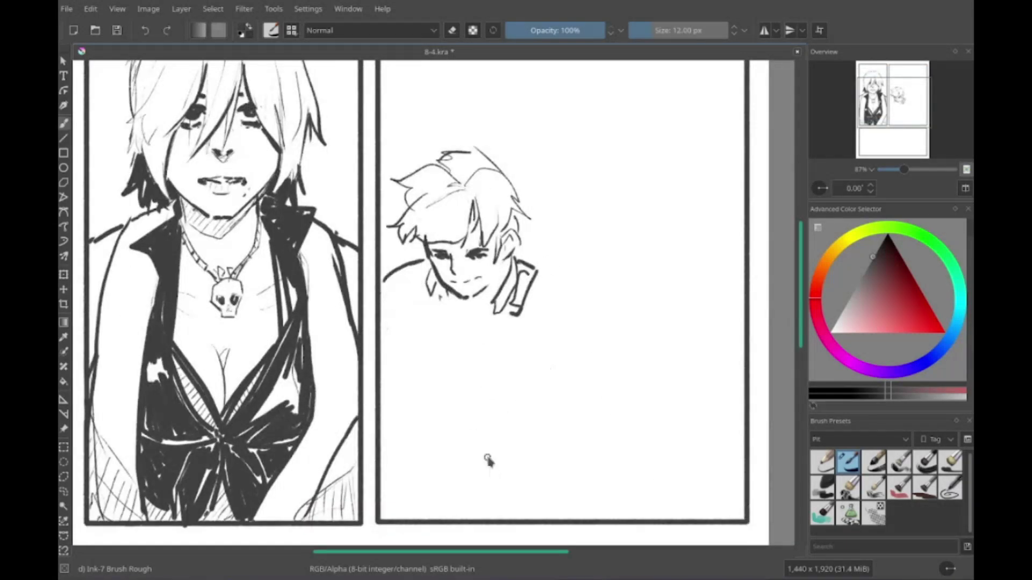
{"action": "key", "text": "ctrl+z"}
{"action": "scroll", "coordinate": [557, 325], "scroll_direction": "up", "scroll_amount": 2}
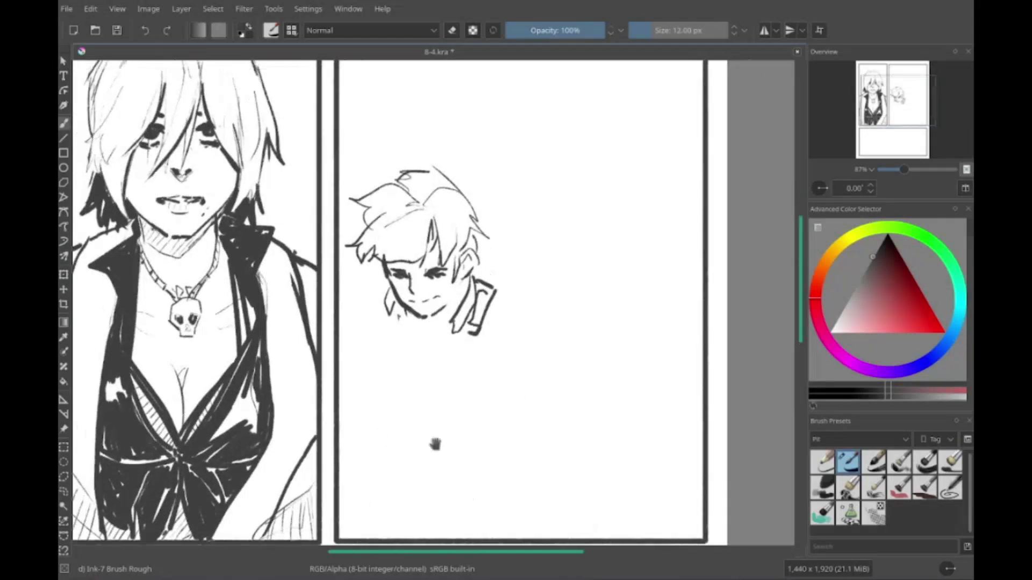
Step: Draw a round shield with an inner circle below the boy's head, and outline his shoulder, sleeve and forearm beside it
{"action": "mouse_move", "coordinate": [451, 369]}
{"action": "left_mouse_down"}
{"action": "mouse_move", "coordinate": [524, 387]}
{"action": "mouse_move", "coordinate": [430, 478]}
{"action": "mouse_move", "coordinate": [449, 379]}
{"action": "left_mouse_up"}
{"action": "scroll", "coordinate": [468, 420], "scroll_direction": "down", "scroll_amount": 2}
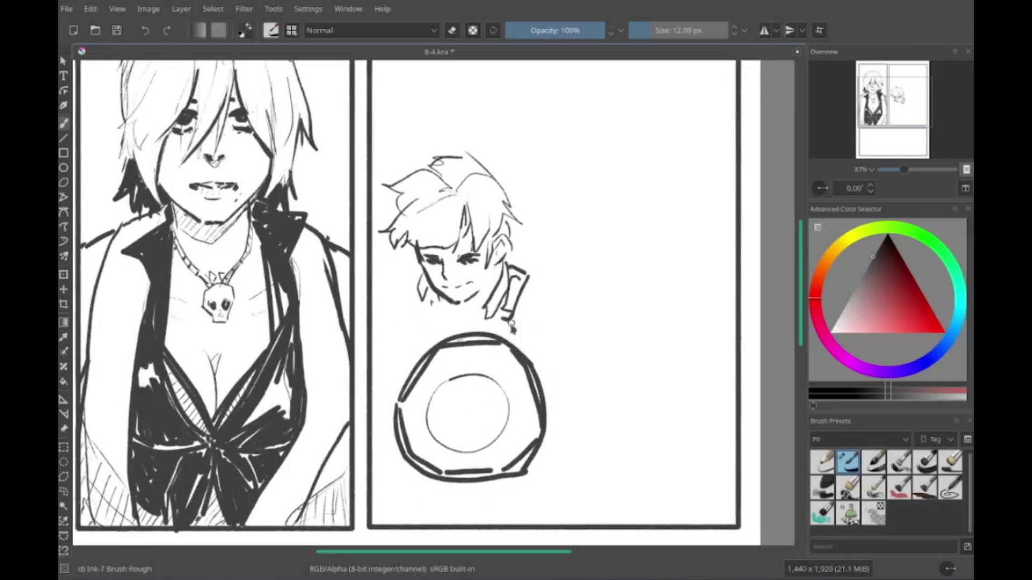
{"action": "left_click_drag", "start_coordinate": [530, 280], "coordinate": [584, 420]}
{"action": "left_click_drag", "start_coordinate": [542, 442], "coordinate": [570, 435]}
{"action": "scroll", "coordinate": [559, 430], "scroll_direction": "left", "scroll_amount": 1}
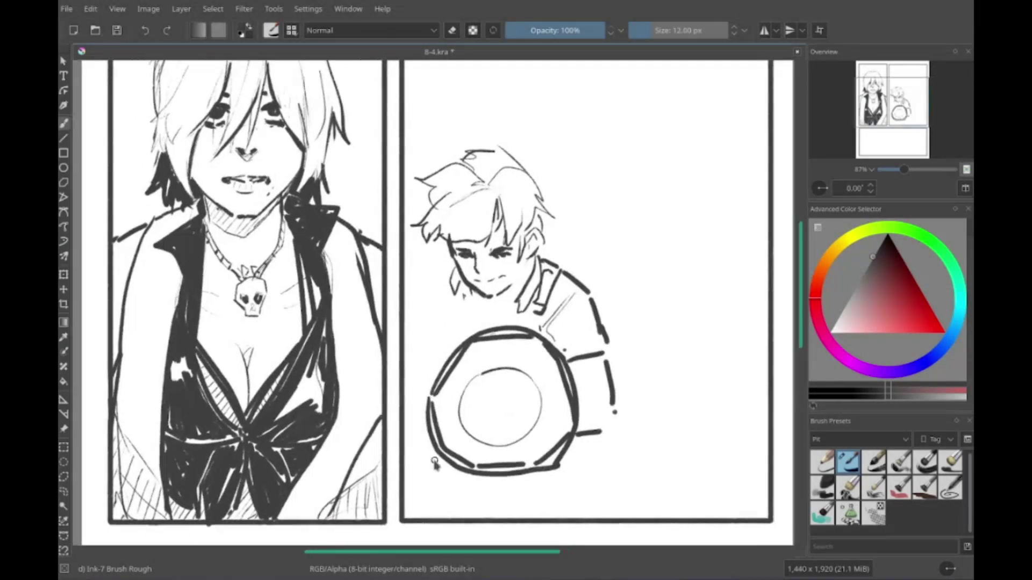
Step: Replace the round shield with a narrower tilted one that has an off-centre oval boss
{"action": "key", "text": "e"}
{"action": "left_click_drag", "start_coordinate": [457, 376], "coordinate": [556, 457]}
{"action": "scroll", "coordinate": [556, 458], "scroll_direction": "left", "scroll_amount": 1}
{"action": "key", "text": "e"}
{"action": "key", "text": "ctrl+z"}
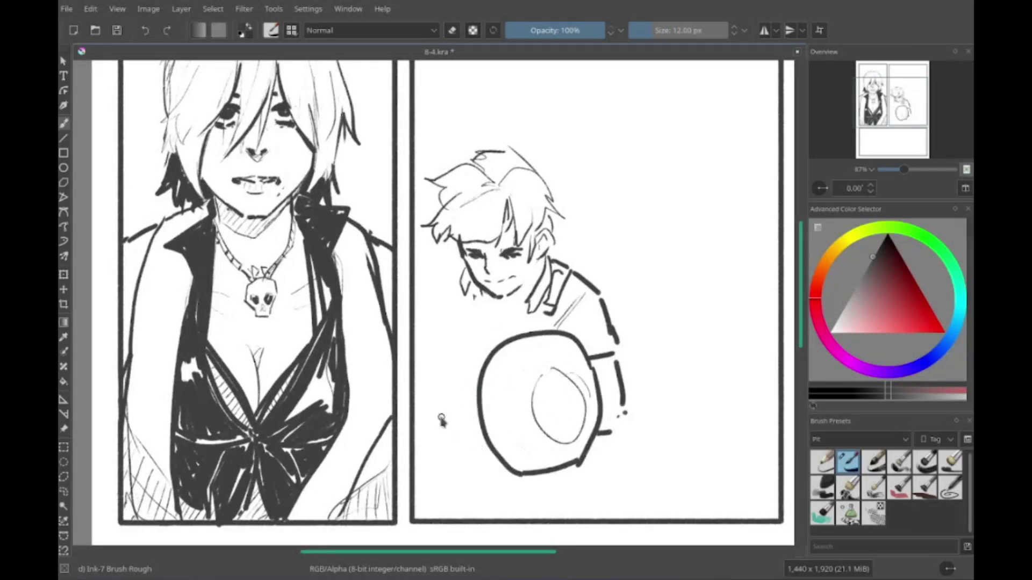
Step: Outline the boy's other short sleeve and start a handle protruding behind the shoulder on the shield arm's side
{"action": "scroll", "coordinate": [441, 419], "scroll_direction": "right", "scroll_amount": 2}
{"action": "left_click_drag", "start_coordinate": [379, 315], "coordinate": [349, 368]}
{"action": "scroll", "coordinate": [403, 323], "scroll_direction": "down", "scroll_amount": 1}
{"action": "left_click_drag", "start_coordinate": [485, 261], "coordinate": [512, 299]}
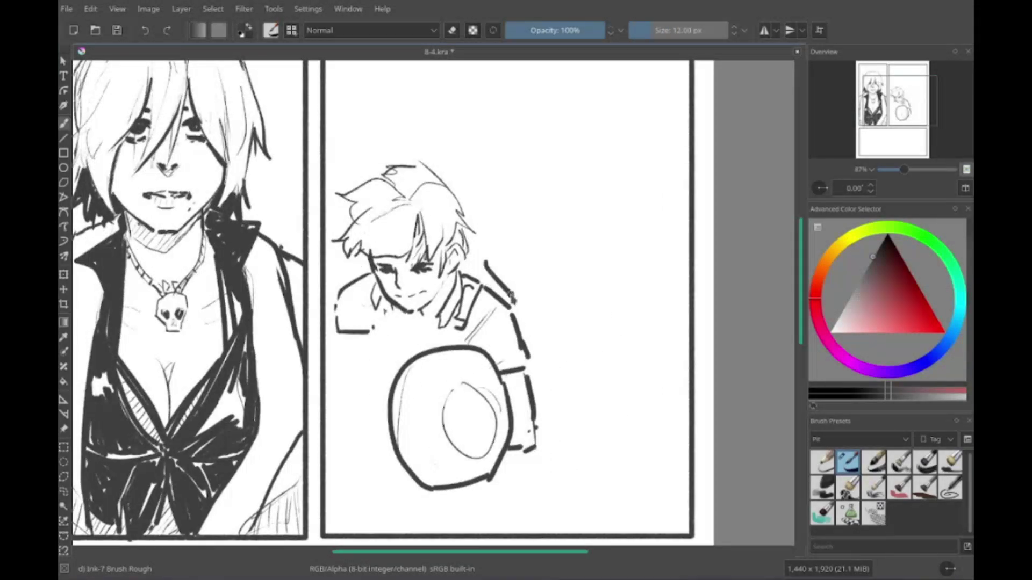
{"action": "left_click_drag", "start_coordinate": [490, 260], "coordinate": [517, 294]}
Step: Draw the boy's chest straps down to the shield's upper edge, and hatch the handle behind his shoulder
{"action": "scroll", "coordinate": [372, 357], "scroll_direction": "left", "scroll_amount": 3}
{"action": "mouse_move", "coordinate": [384, 306]}
{"action": "left_mouse_down"}
{"action": "mouse_move", "coordinate": [402, 355]}
{"action": "mouse_move", "coordinate": [372, 359]}
{"action": "mouse_move", "coordinate": [410, 333]}
{"action": "mouse_move", "coordinate": [421, 367]}
{"action": "left_mouse_up"}
{"action": "scroll", "coordinate": [371, 357], "scroll_direction": "up", "scroll_amount": 1}
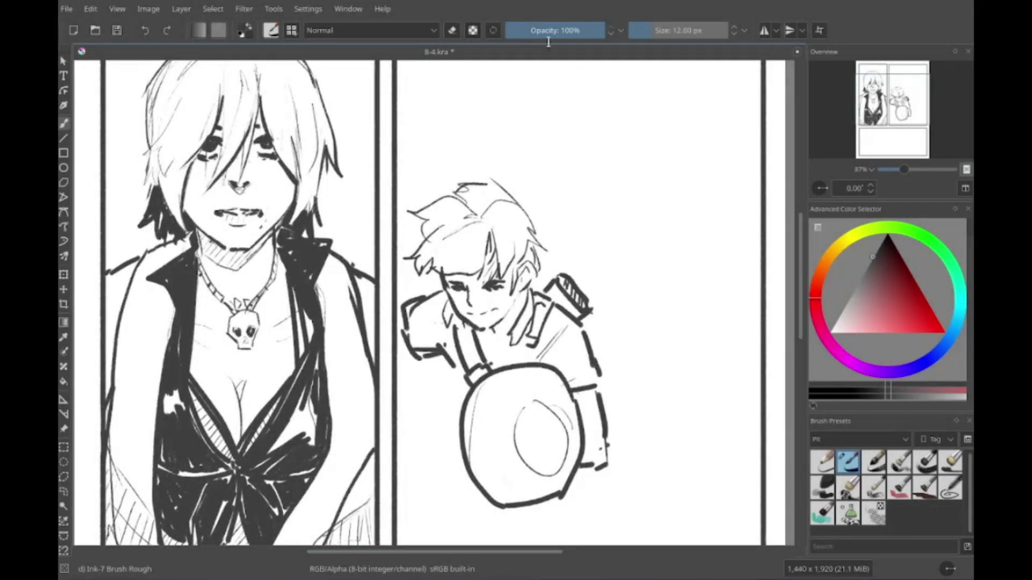
Step: Draw the side of the boy's torso, the leg lines beside the shield and the pointed shape beneath it
{"action": "scroll", "coordinate": [484, 312], "scroll_direction": "left", "scroll_amount": 3}
{"action": "left_click_drag", "start_coordinate": [508, 309], "coordinate": [484, 433]}
{"action": "scroll", "coordinate": [497, 391], "scroll_direction": "down", "scroll_amount": 2}
{"action": "left_click_drag", "start_coordinate": [591, 465], "coordinate": [571, 500]}
{"action": "scroll", "coordinate": [438, 323], "scroll_direction": "up", "scroll_amount": 2}
{"action": "scroll", "coordinate": [438, 322], "scroll_direction": "right", "scroll_amount": 2}
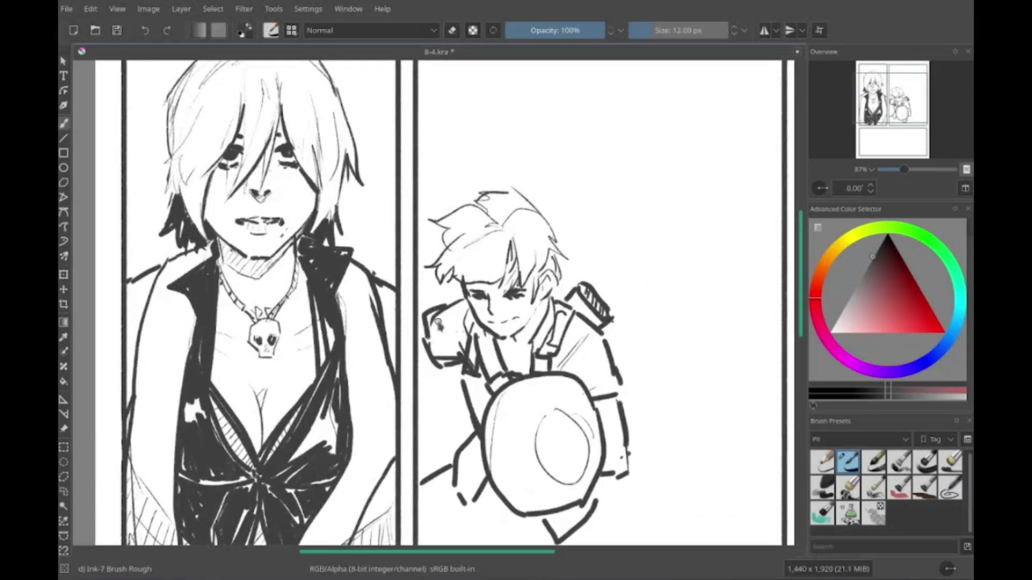
Step: Check the inked panels on page 6-1.kra for reference
{"action": "scroll", "coordinate": [611, 405], "scroll_direction": "down", "scroll_amount": 1}
{"action": "scroll", "coordinate": [611, 404], "scroll_direction": "right", "scroll_amount": 1}
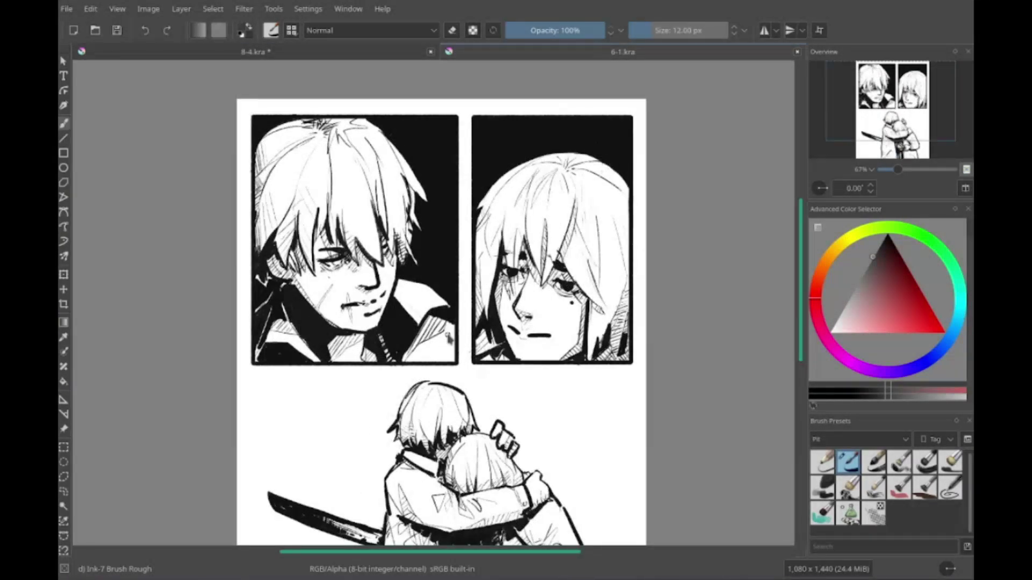
{"action": "scroll", "coordinate": [448, 337], "scroll_direction": "down", "scroll_amount": 3}
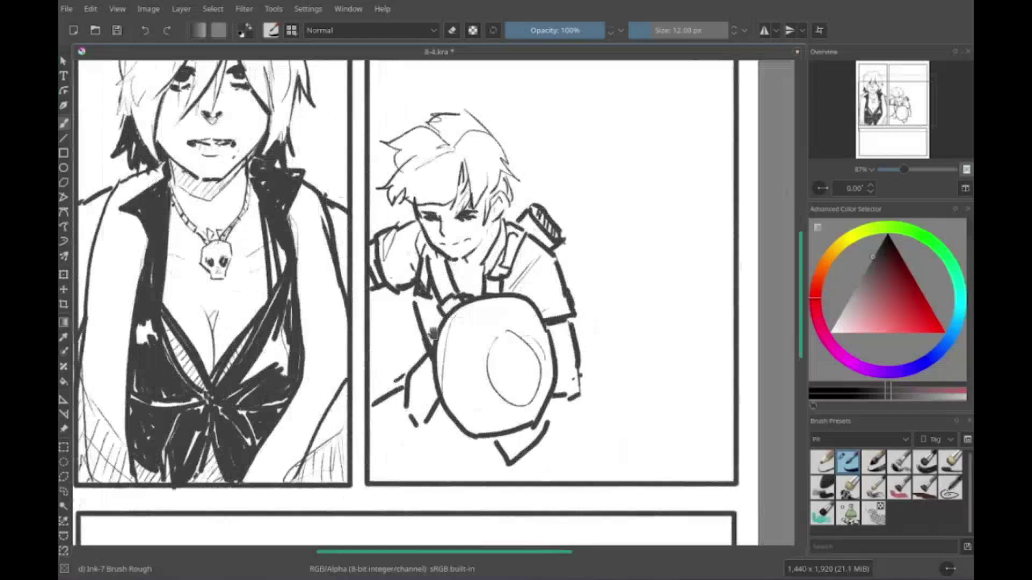
Step: Sketch a second character's frowning head with parted bangs and side locks in the empty space beside the boy
{"action": "left_click_drag", "start_coordinate": [553, 273], "coordinate": [541, 349]}
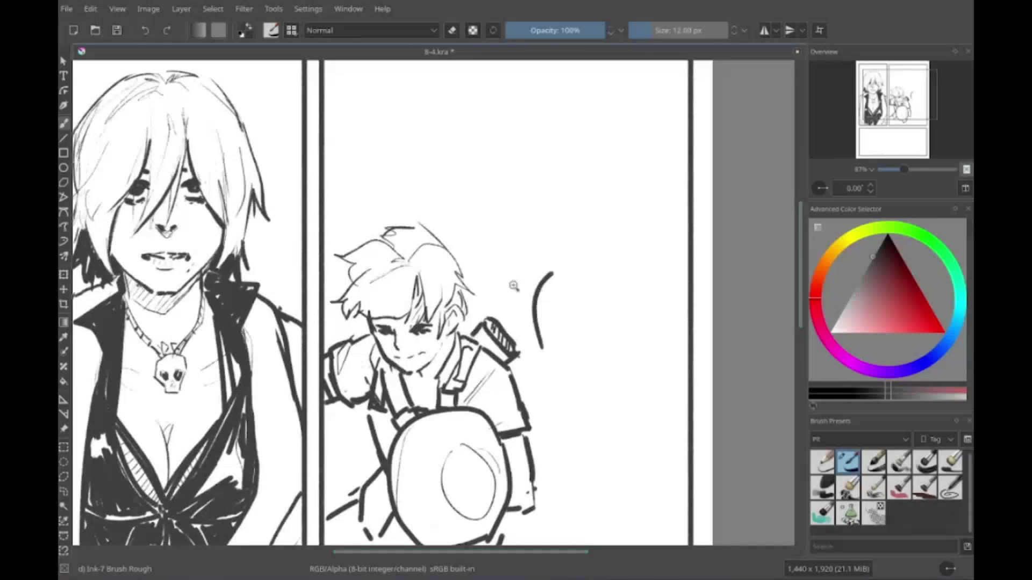
{"action": "left_click_drag", "start_coordinate": [544, 310], "coordinate": [548, 357]}
{"action": "mouse_move", "coordinate": [554, 352]}
{"action": "left_mouse_down"}
{"action": "mouse_move", "coordinate": [598, 314]}
{"action": "mouse_move", "coordinate": [636, 325]}
{"action": "left_mouse_up"}
{"action": "left_click_drag", "start_coordinate": [589, 317], "coordinate": [618, 328]}
{"action": "left_click_drag", "start_coordinate": [552, 271], "coordinate": [558, 280]}
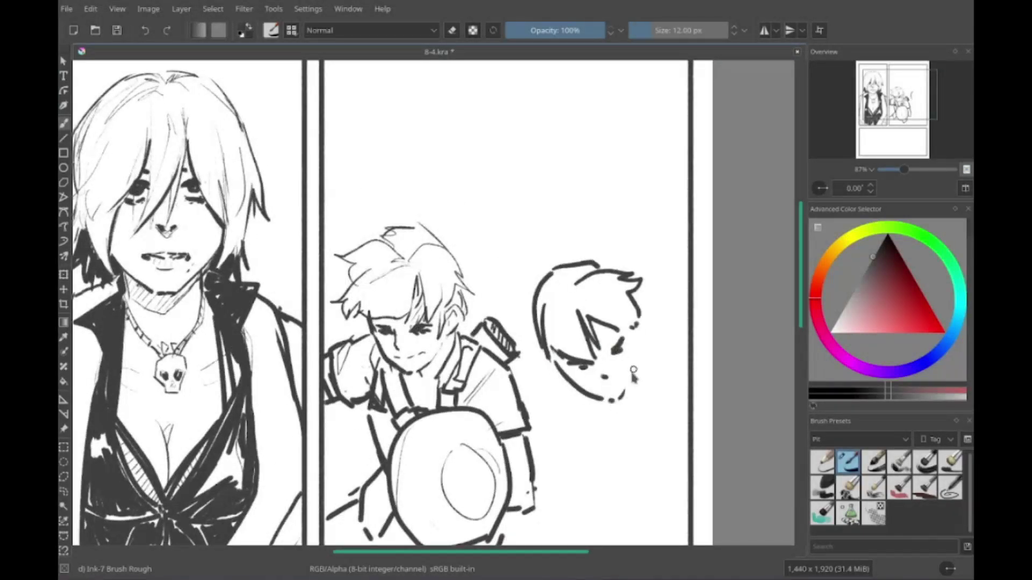
{"action": "left_click_drag", "start_coordinate": [632, 323], "coordinate": [618, 317]}
{"action": "left_click_drag", "start_coordinate": [529, 338], "coordinate": [516, 388]}
{"action": "left_click_drag", "start_coordinate": [623, 321], "coordinate": [630, 382]}
Step: Darken the outer side lock on the second character's head and try a different tilt for the head
{"action": "key", "text": "e"}
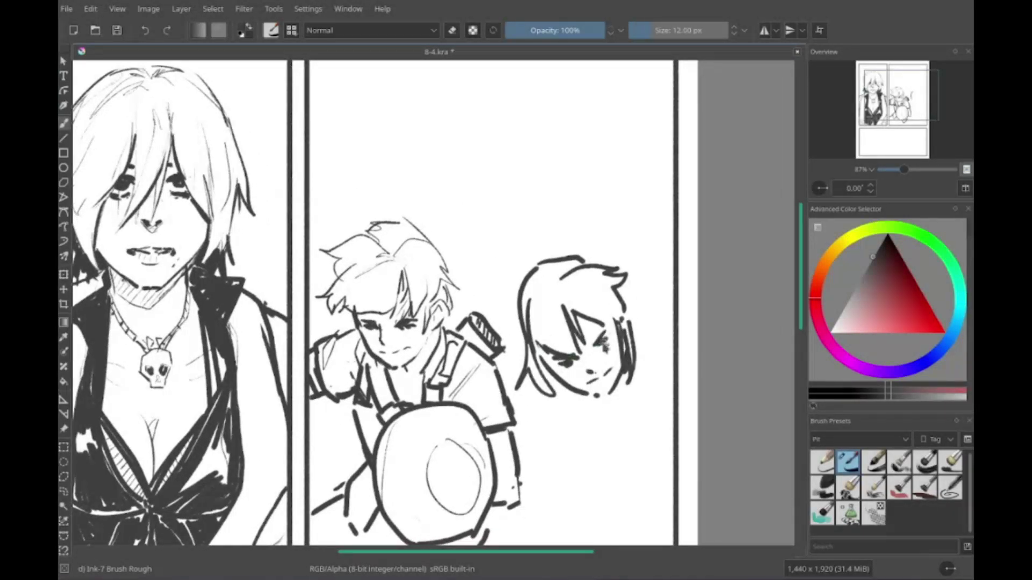
{"action": "mouse_move", "coordinate": [624, 347]}
{"action": "left_mouse_down"}
{"action": "mouse_move", "coordinate": [617, 323]}
{"action": "mouse_move", "coordinate": [652, 312]}
{"action": "left_mouse_up"}
{"action": "left_click_drag", "start_coordinate": [603, 334], "coordinate": [606, 322]}
{"action": "left_click_drag", "start_coordinate": [570, 417], "coordinate": [609, 486]}
{"action": "key", "text": "ctrl+z"}
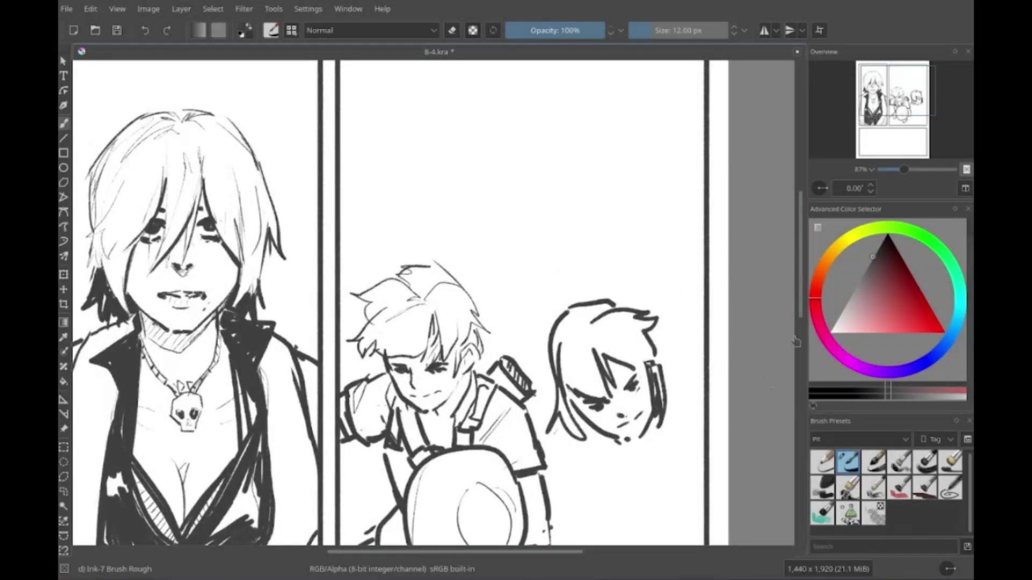
{"action": "left_click_drag", "start_coordinate": [417, 367], "coordinate": [449, 249]}
{"action": "mouse_move", "coordinate": [647, 484]}
{"action": "left_mouse_down"}
{"action": "mouse_move", "coordinate": [604, 406]}
{"action": "mouse_move", "coordinate": [592, 522]}
{"action": "left_mouse_up"}
{"action": "key", "text": "ctrl+shift+z"}
{"action": "key", "text": "ctrl+z"}
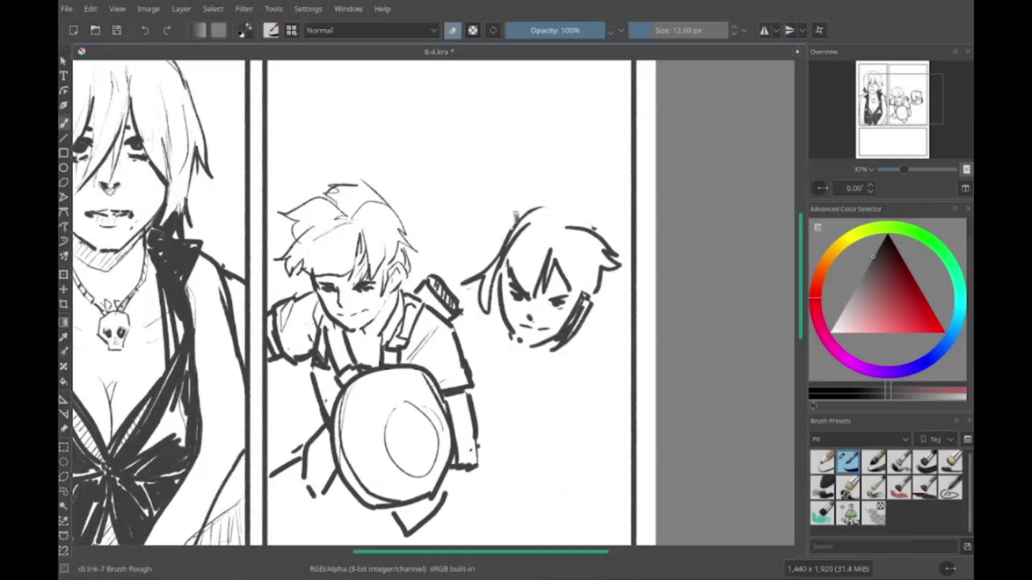
Step: Redraw the crown of the second character's tilted head, and add pointed side locks, neck and shoulder lines
{"action": "left_click_drag", "start_coordinate": [575, 230], "coordinate": [580, 217]}
{"action": "left_click_drag", "start_coordinate": [483, 252], "coordinate": [505, 306]}
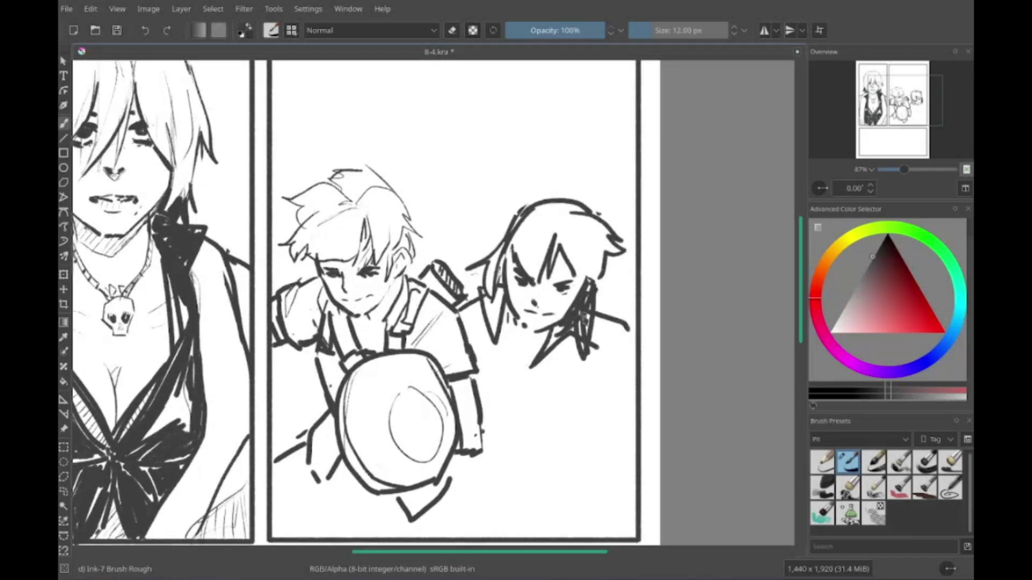
{"action": "left_click_drag", "start_coordinate": [516, 215], "coordinate": [543, 277]}
{"action": "left_click_drag", "start_coordinate": [553, 207], "coordinate": [602, 274]}
{"action": "mouse_move", "coordinate": [493, 347]}
{"action": "left_mouse_down"}
{"action": "mouse_move", "coordinate": [508, 321]}
{"action": "mouse_move", "coordinate": [548, 370]}
{"action": "left_mouse_up"}
Step: Erase the second character's head and shoulders beside the boy
{"action": "key", "text": "e"}
{"action": "mouse_move", "coordinate": [645, 253]}
{"action": "left_mouse_down"}
{"action": "mouse_move", "coordinate": [532, 311]}
{"action": "mouse_move", "coordinate": [489, 316]}
{"action": "left_mouse_up"}
{"action": "key", "text": "e"}
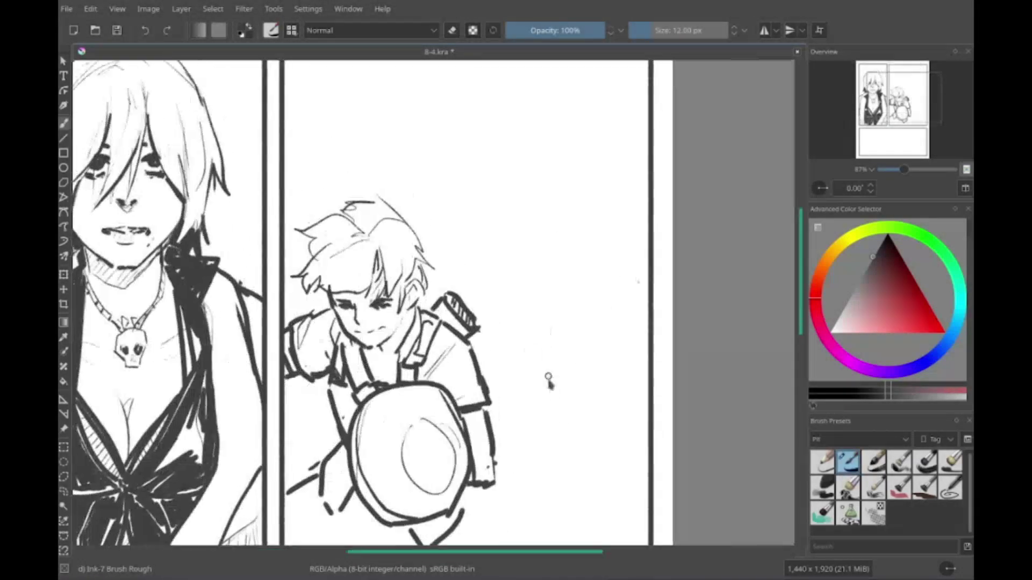
Step: Draw the boy's lower leg along the panel's bottom border and start the other leg below the shield
{"action": "left_click_drag", "start_coordinate": [537, 424], "coordinate": [533, 381]}
{"action": "left_click_drag", "start_coordinate": [322, 500], "coordinate": [384, 524]}
{"action": "left_click_drag", "start_coordinate": [295, 487], "coordinate": [395, 532]}
{"action": "left_click_drag", "start_coordinate": [449, 446], "coordinate": [497, 510]}
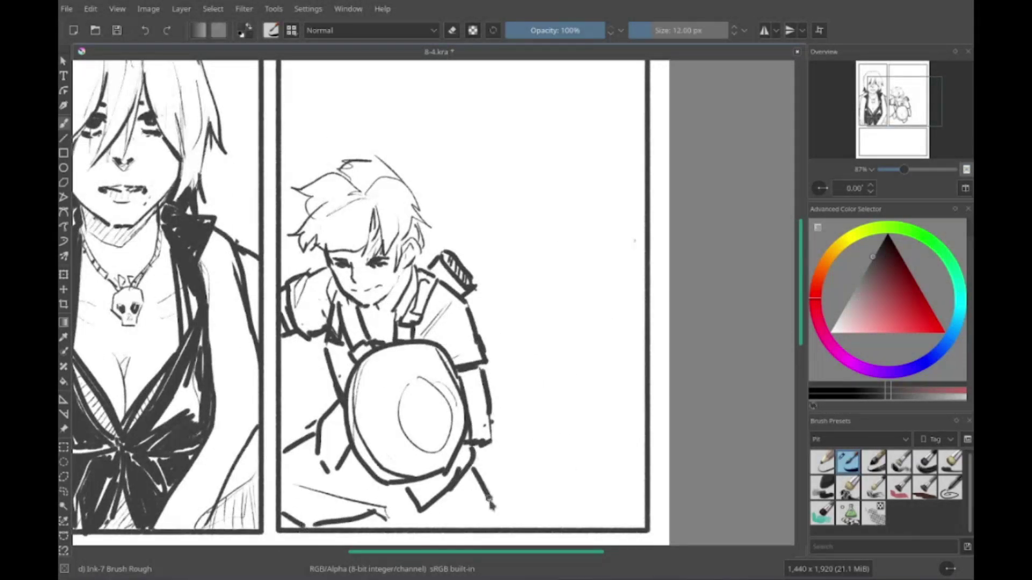
Step: Close the shape beside the shield, add fold lines to the lower leg, and build up the strap and leg shapes beneath the shield
{"action": "left_click_drag", "start_coordinate": [473, 462], "coordinate": [508, 527]}
{"action": "left_click_drag", "start_coordinate": [301, 494], "coordinate": [374, 522]}
{"action": "left_click_drag", "start_coordinate": [320, 446], "coordinate": [342, 475]}
{"action": "left_click_drag", "start_coordinate": [424, 454], "coordinate": [484, 522]}
{"action": "left_click_drag", "start_coordinate": [456, 419], "coordinate": [487, 439]}
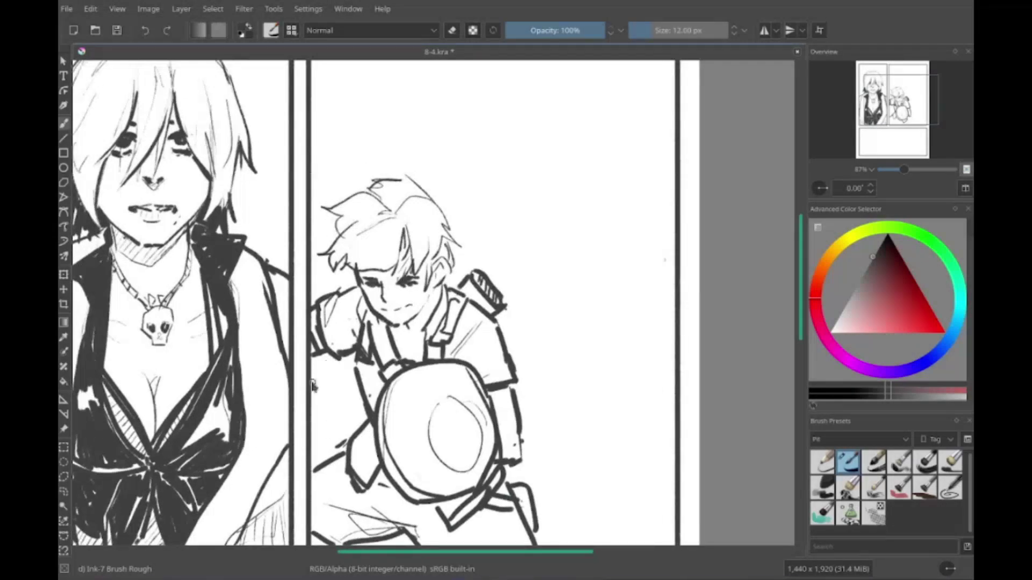
Step: Draw a long, pointed sword blade from the panel's inner border across the boy's chest, clearing the lines it covers
{"action": "mouse_move", "coordinate": [312, 395]}
{"action": "left_mouse_down"}
{"action": "mouse_move", "coordinate": [561, 292]}
{"action": "mouse_move", "coordinate": [344, 383]}
{"action": "mouse_move", "coordinate": [516, 319]}
{"action": "left_mouse_up"}
{"action": "key", "text": "e"}
{"action": "key", "text": "ctrl+z"}
{"action": "key", "text": "ctrl+z"}
{"action": "mouse_move", "coordinate": [435, 315]}
{"action": "left_mouse_down"}
{"action": "mouse_move", "coordinate": [742, 290]}
{"action": "mouse_move", "coordinate": [511, 319]}
{"action": "mouse_move", "coordinate": [557, 315]}
{"action": "left_mouse_up"}
{"action": "left_click_drag", "start_coordinate": [533, 385], "coordinate": [370, 413]}
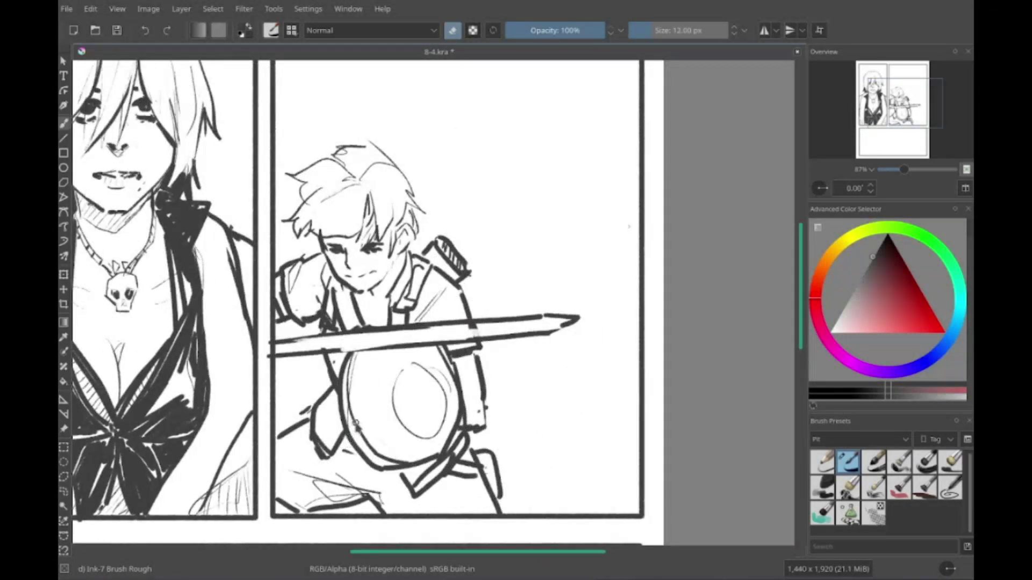
Step: Clean up the lines around the sword, shade the blade's base and add a short shoulder line behind the boy's arm
{"action": "mouse_move", "coordinate": [337, 350]}
{"action": "left_mouse_down"}
{"action": "mouse_move", "coordinate": [386, 365]}
{"action": "mouse_move", "coordinate": [387, 417]}
{"action": "left_mouse_up"}
{"action": "left_click_drag", "start_coordinate": [481, 347], "coordinate": [473, 379]}
{"action": "left_click_drag", "start_coordinate": [495, 331], "coordinate": [476, 371]}
{"action": "left_click_drag", "start_coordinate": [516, 272], "coordinate": [543, 364]}
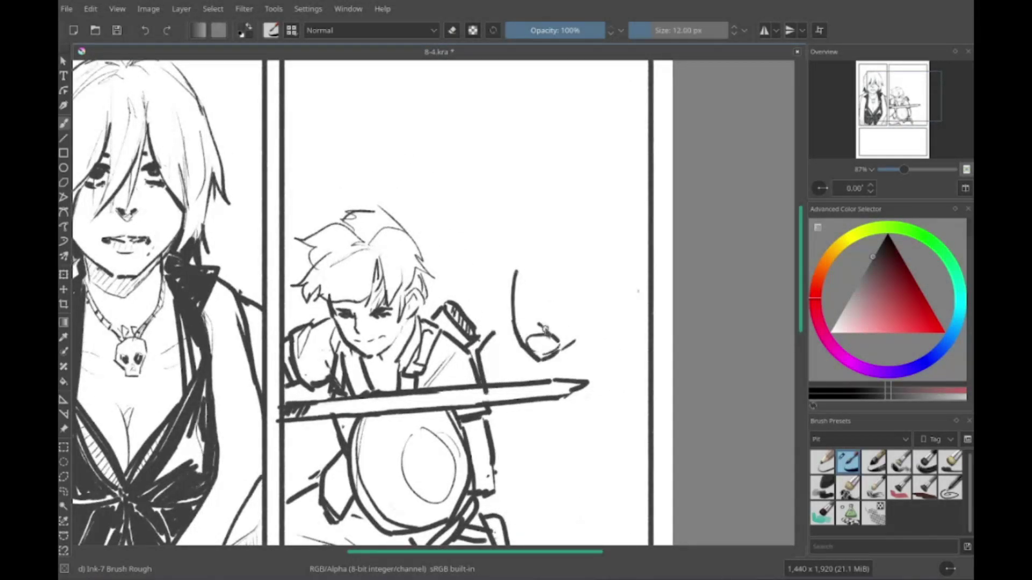
{"action": "key", "text": "ctrl+z"}
{"action": "mouse_move", "coordinate": [513, 279]}
{"action": "left_mouse_down"}
{"action": "mouse_move", "coordinate": [561, 352]}
{"action": "mouse_move", "coordinate": [534, 365]}
{"action": "left_mouse_up"}
{"action": "key", "text": "ctrl+z"}
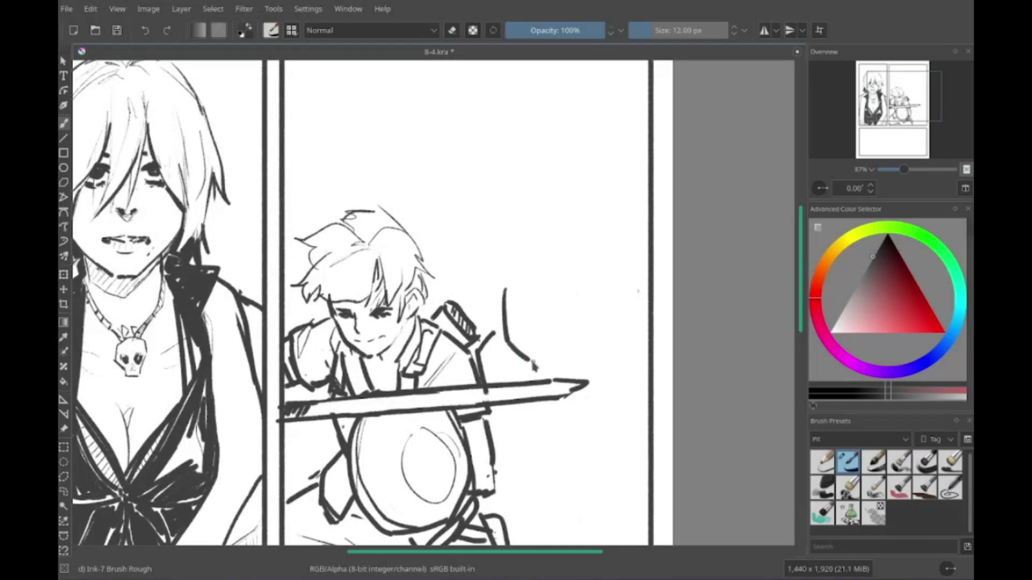
{"action": "key", "text": "ctrl+z"}
{"action": "left_click_drag", "start_coordinate": [497, 301], "coordinate": [591, 237]}
{"action": "key", "text": "ctrl+z"}
{"action": "key", "text": "ctrl+z"}
Step: Draw a second character's head behind the sword tip, with a rounded jaw, pointed bangs, side locks and a smooth crown
{"action": "mouse_move", "coordinate": [537, 376]}
{"action": "left_mouse_down"}
{"action": "mouse_move", "coordinate": [564, 298]}
{"action": "mouse_move", "coordinate": [487, 327]}
{"action": "left_mouse_up"}
{"action": "mouse_move", "coordinate": [507, 216]}
{"action": "left_mouse_down"}
{"action": "mouse_move", "coordinate": [573, 336]}
{"action": "mouse_move", "coordinate": [470, 306]}
{"action": "left_mouse_up"}
{"action": "left_click_drag", "start_coordinate": [559, 231], "coordinate": [576, 307]}
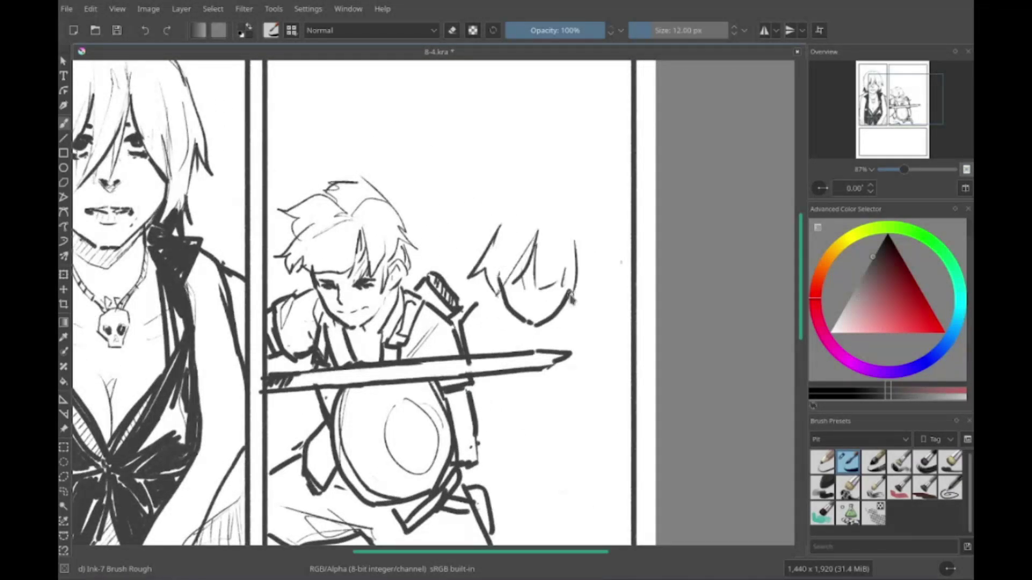
{"action": "left_click_drag", "start_coordinate": [486, 247], "coordinate": [564, 195]}
{"action": "left_click_drag", "start_coordinate": [538, 322], "coordinate": [538, 284]}
{"action": "left_click_drag", "start_coordinate": [492, 258], "coordinate": [516, 296]}
{"action": "left_click_drag", "start_coordinate": [591, 255], "coordinate": [562, 304]}
Step: Give the second character angry eyes and an open shouting mouth, and draw the upturned collar and shoulders behind the sword
{"action": "left_click_drag", "start_coordinate": [504, 239], "coordinate": [518, 226]}
{"action": "left_click_drag", "start_coordinate": [538, 226], "coordinate": [559, 247]}
{"action": "left_click_drag", "start_coordinate": [430, 269], "coordinate": [405, 246]}
{"action": "left_click_drag", "start_coordinate": [456, 250], "coordinate": [487, 282]}
{"action": "left_click_drag", "start_coordinate": [446, 326], "coordinate": [453, 352]}
{"action": "left_click_drag", "start_coordinate": [552, 291], "coordinate": [547, 295]}
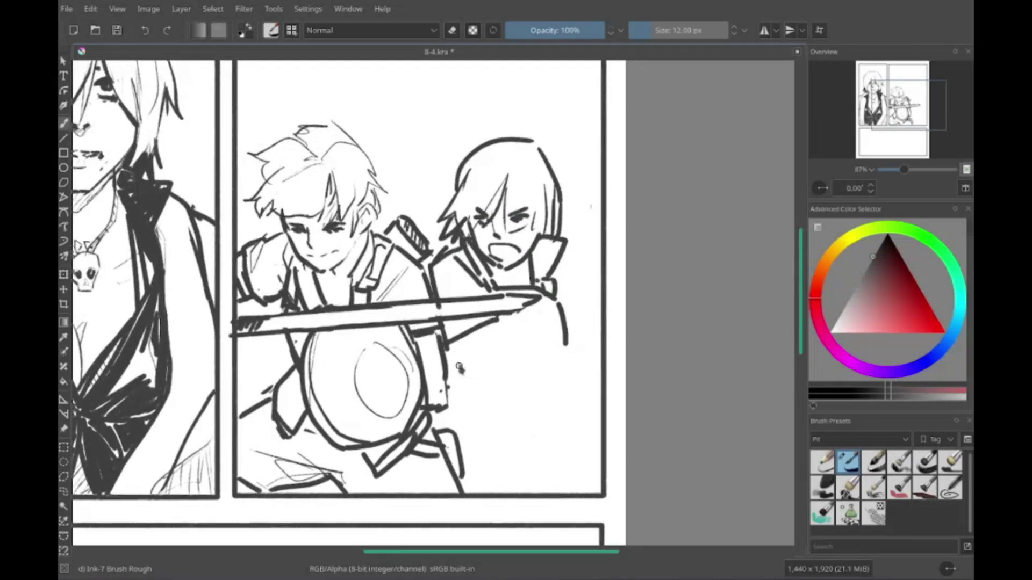
Step: Draw a long diagonal sword blade with a short crossguard between the shouting character and the panel's outer border
{"action": "left_click_drag", "start_coordinate": [457, 352], "coordinate": [513, 449]}
{"action": "key", "text": "ctrl+z"}
{"action": "left_click_drag", "start_coordinate": [468, 392], "coordinate": [483, 409]}
{"action": "key", "text": "ctrl+z"}
{"action": "left_click_drag", "start_coordinate": [539, 430], "coordinate": [599, 121]}
{"action": "left_click_drag", "start_coordinate": [591, 293], "coordinate": [586, 298]}
{"action": "key", "text": "ctrl+z"}
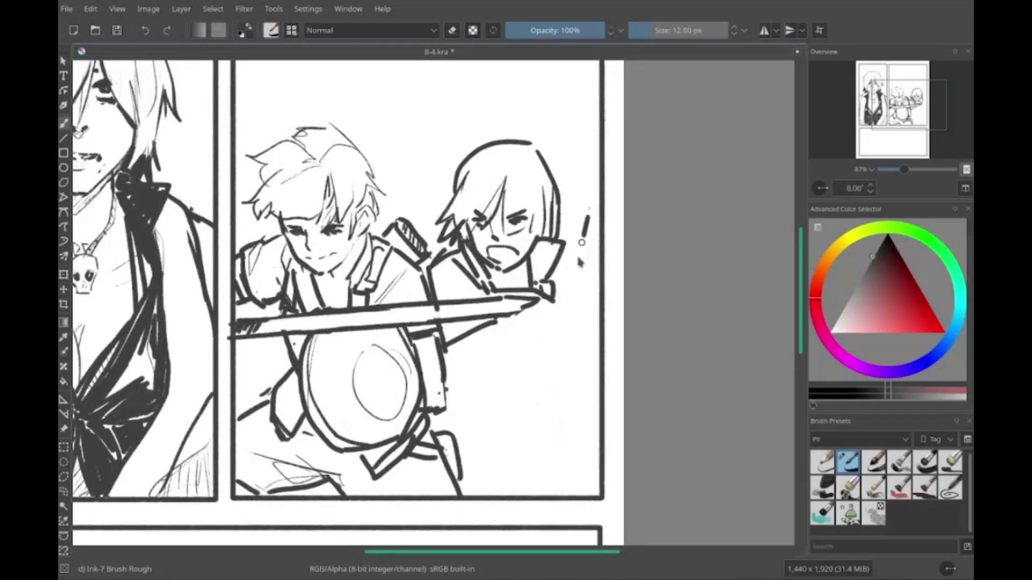
{"action": "left_click_drag", "start_coordinate": [599, 210], "coordinate": [531, 427]}
{"action": "left_click_drag", "start_coordinate": [525, 379], "coordinate": [542, 451]}
{"action": "mouse_move", "coordinate": [500, 441]}
{"action": "left_mouse_down"}
{"action": "mouse_move", "coordinate": [539, 459]}
{"action": "mouse_move", "coordinate": [499, 432]}
{"action": "left_mouse_up"}
{"action": "key", "text": "e"}
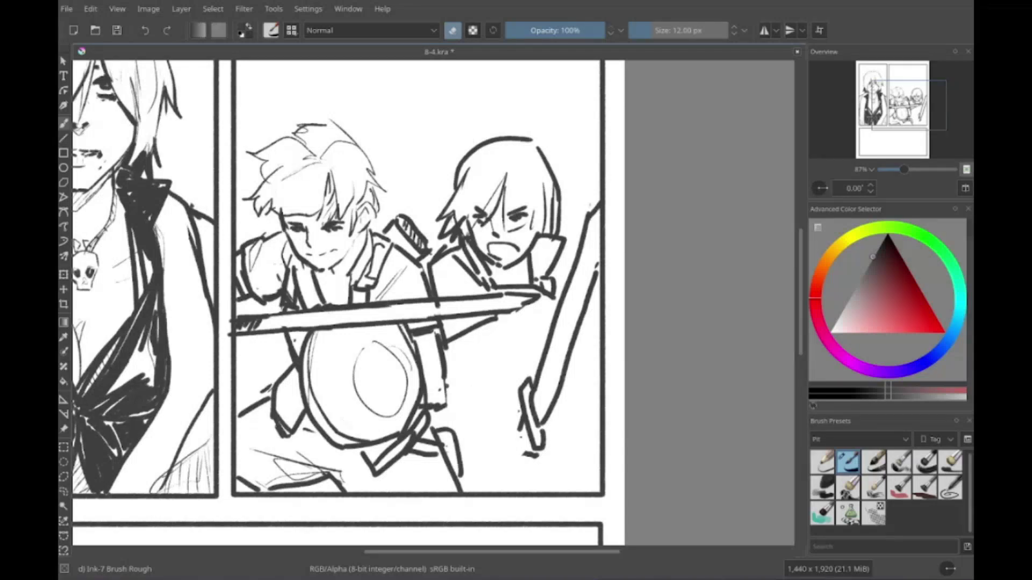
{"action": "key", "text": "e"}
Step: Fill the shouting character's hair with solid black, leaving thin highlights, and rough in the arm below the boy's blade
{"action": "left_click_drag", "start_coordinate": [457, 349], "coordinate": [513, 384]}
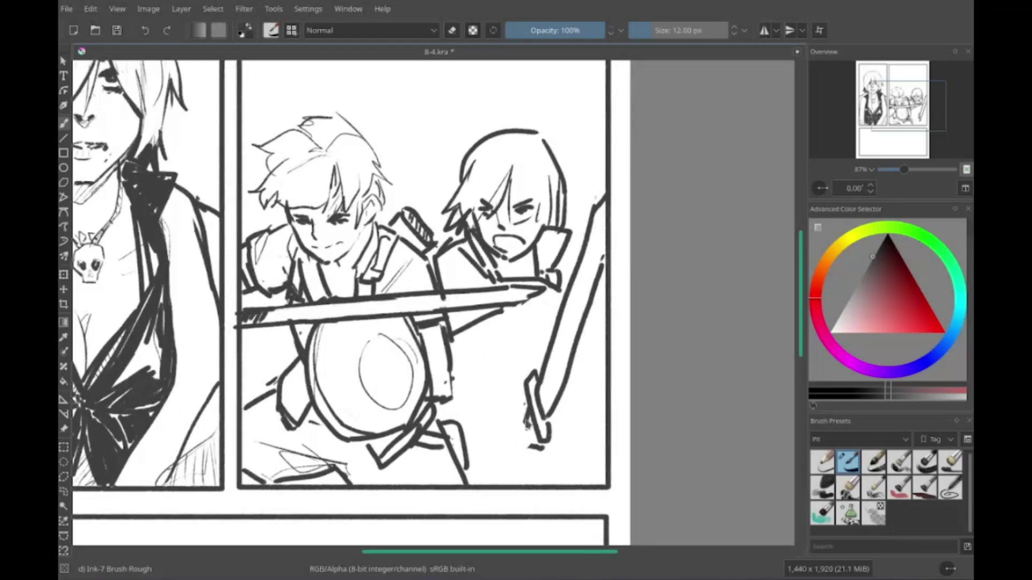
{"action": "mouse_move", "coordinate": [537, 188]}
{"action": "left_mouse_down"}
{"action": "mouse_move", "coordinate": [524, 268]}
{"action": "mouse_move", "coordinate": [484, 253]}
{"action": "left_mouse_up"}
{"action": "left_click_drag", "start_coordinate": [468, 182], "coordinate": [457, 263]}
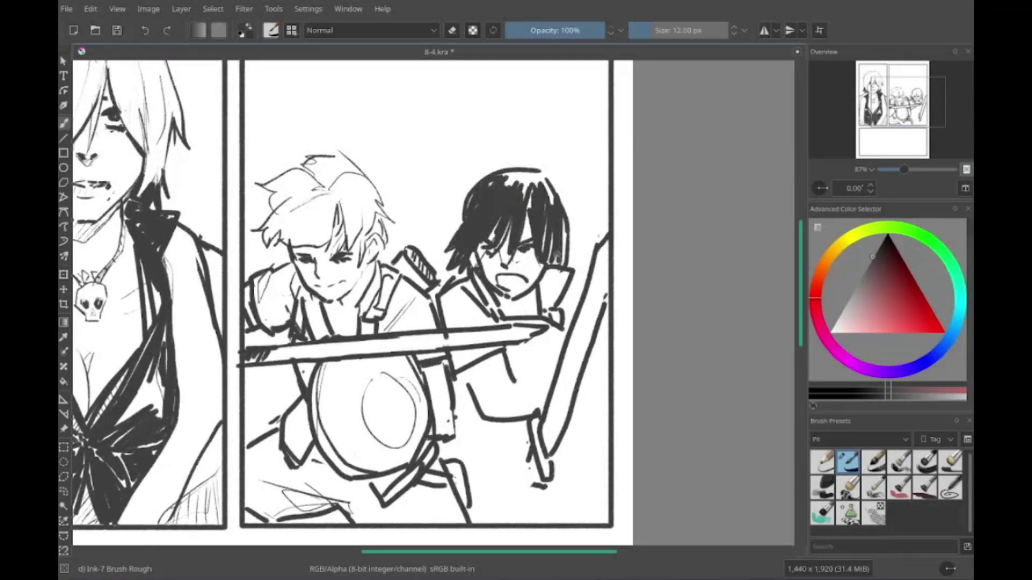
Step: Erase the second sword's crossguard and redraw the shouting character's near arm as long diagonal lines reaching toward the panel's lower edge
{"action": "key", "text": "/"}
{"action": "mouse_move", "coordinate": [516, 403]}
{"action": "left_mouse_down"}
{"action": "mouse_move", "coordinate": [476, 317]}
{"action": "mouse_move", "coordinate": [430, 401]}
{"action": "left_mouse_up"}
{"action": "key", "text": "/"}
{"action": "left_click_drag", "start_coordinate": [409, 285], "coordinate": [475, 413]}
{"action": "left_click_drag", "start_coordinate": [446, 260], "coordinate": [468, 337]}
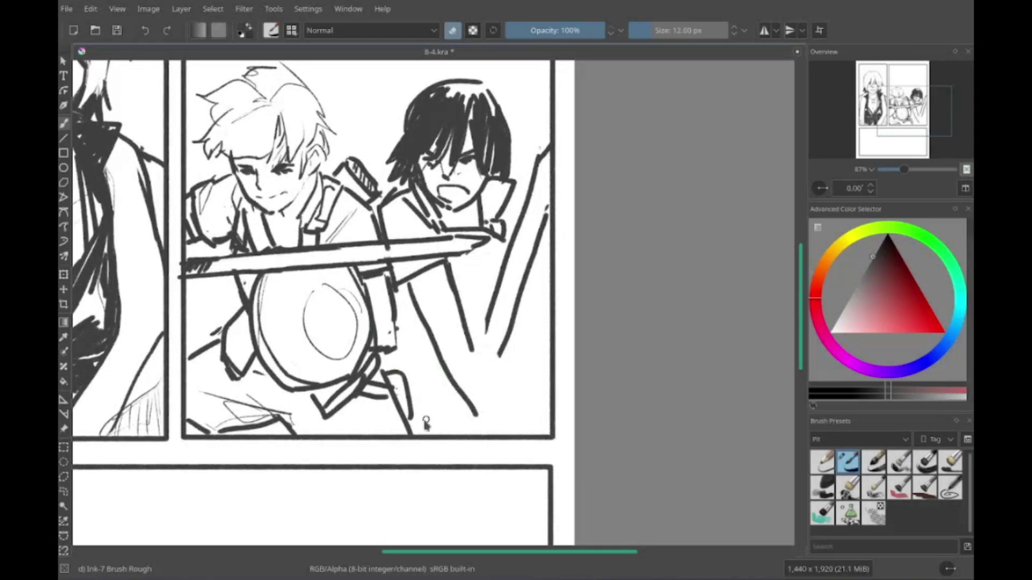
Step: Redraw the second sword lower against the outer border, and complete the companion's wrist wrap, shoulder and far arm
{"action": "mouse_move", "coordinate": [534, 161]}
{"action": "left_mouse_down"}
{"action": "mouse_move", "coordinate": [476, 389]}
{"action": "mouse_move", "coordinate": [489, 430]}
{"action": "left_mouse_up"}
{"action": "key", "text": "e"}
{"action": "left_click_drag", "start_coordinate": [548, 285], "coordinate": [505, 414]}
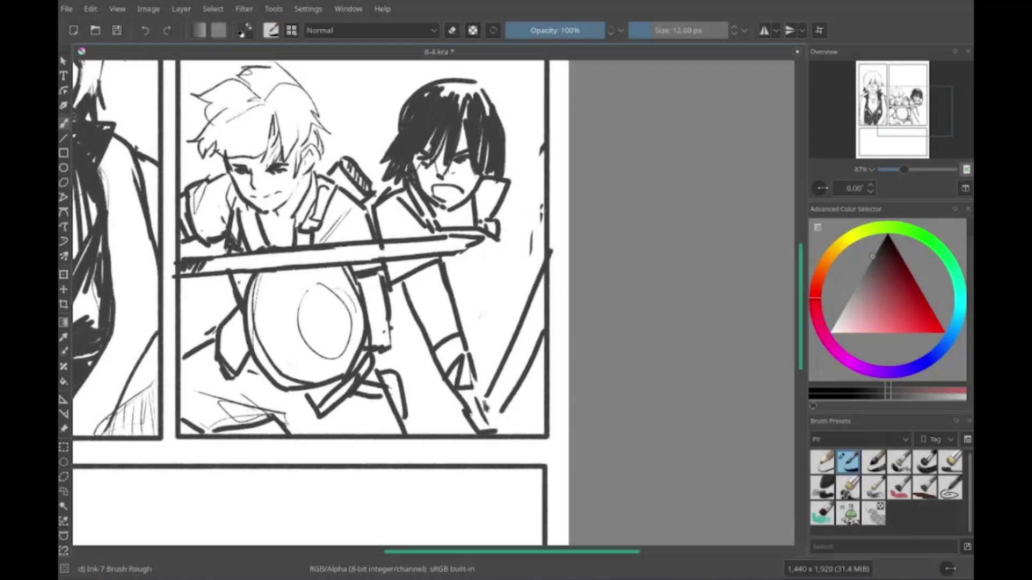
{"action": "mouse_move", "coordinate": [376, 269]}
{"action": "left_mouse_down"}
{"action": "mouse_move", "coordinate": [543, 295]}
{"action": "mouse_move", "coordinate": [513, 283]}
{"action": "mouse_move", "coordinate": [462, 318]}
{"action": "left_mouse_up"}
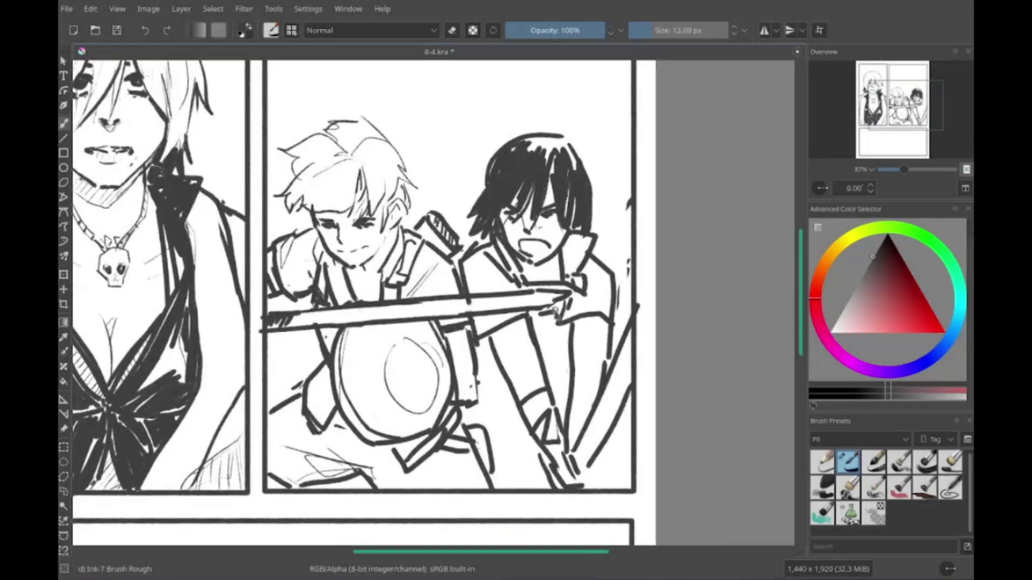
Step: Add clothing folds to the companion's torso and draw the bent leg behind the arms, cleaning up stray lines
{"action": "left_click_drag", "start_coordinate": [556, 310], "coordinate": [425, 434]}
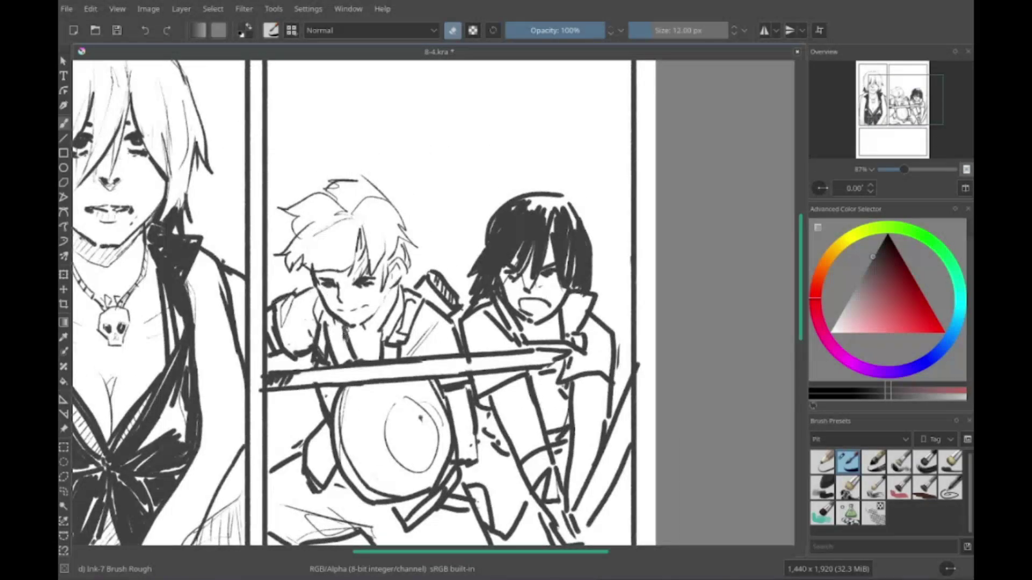
{"action": "left_click_drag", "start_coordinate": [424, 301], "coordinate": [607, 301]}
{"action": "key", "text": "e"}
{"action": "scroll", "coordinate": [430, 301], "scroll_direction": "down", "scroll_amount": 2}
{"action": "left_click_drag", "start_coordinate": [430, 376], "coordinate": [430, 172]}
{"action": "scroll", "coordinate": [430, 301], "scroll_direction": "up", "scroll_amount": 2}
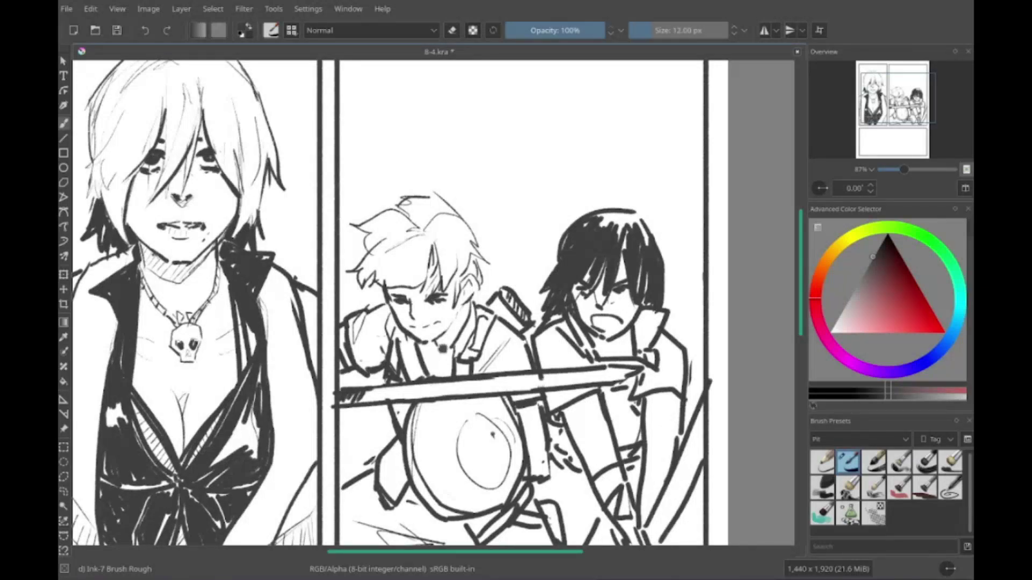
{"action": "scroll", "coordinate": [529, 245], "scroll_direction": "down", "scroll_amount": 1}
{"action": "left_click_drag", "start_coordinate": [529, 215], "coordinate": [513, 344]}
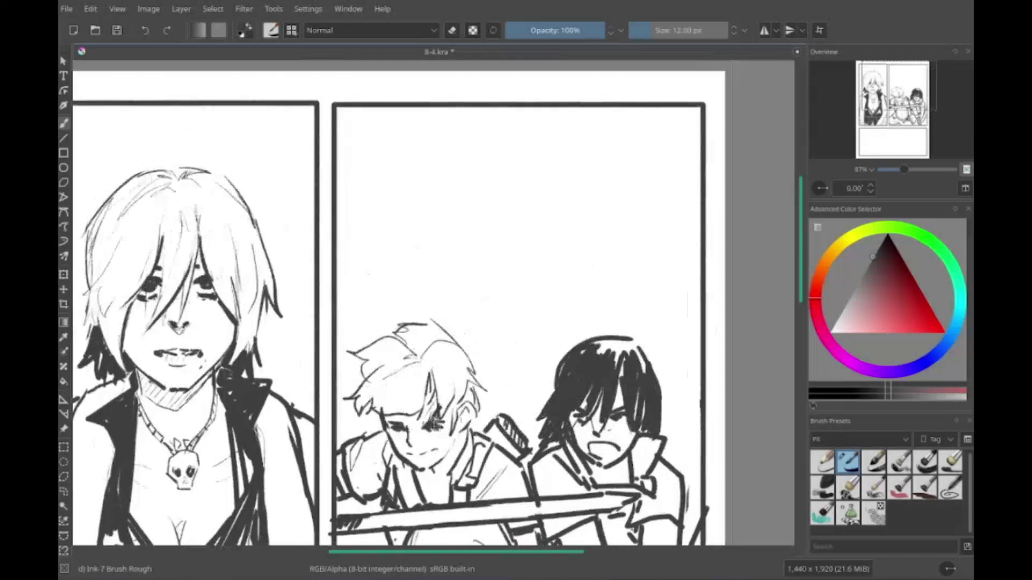
{"action": "scroll", "coordinate": [513, 345], "scroll_direction": "up", "scroll_amount": 1}
{"action": "left_click_drag", "start_coordinate": [500, 262], "coordinate": [575, 266]}
{"action": "left_click_drag", "start_coordinate": [525, 231], "coordinate": [602, 268]}
{"action": "mouse_move", "coordinate": [538, 322]}
{"action": "left_mouse_down"}
{"action": "mouse_move", "coordinate": [602, 274]}
{"action": "mouse_move", "coordinate": [570, 276]}
{"action": "left_mouse_up"}
{"action": "left_click_drag", "start_coordinate": [637, 226], "coordinate": [710, 253]}
{"action": "mouse_move", "coordinate": [536, 228]}
{"action": "left_mouse_down"}
{"action": "mouse_move", "coordinate": [525, 250]}
{"action": "mouse_move", "coordinate": [586, 323]}
{"action": "mouse_move", "coordinate": [538, 309]}
{"action": "left_mouse_up"}
{"action": "key", "text": "ctrl+z"}
{"action": "key", "text": "ctrl+z"}
{"action": "key", "text": "ctrl+z"}
{"action": "key", "text": "ctrl+z"}
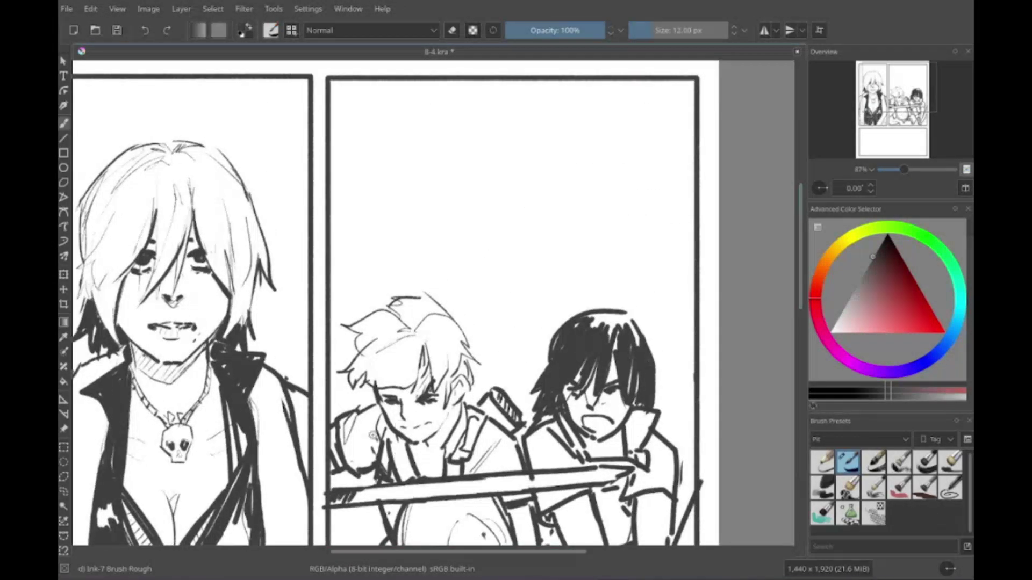
Step: Fill the shadows on the boy's leg and between the two characters with black, and draw the companion's hands around the sword grip
{"action": "mouse_move", "coordinate": [395, 453]}
{"action": "left_mouse_down"}
{"action": "mouse_move", "coordinate": [424, 270]}
{"action": "mouse_move", "coordinate": [482, 280]}
{"action": "mouse_move", "coordinate": [473, 264]}
{"action": "mouse_move", "coordinate": [470, 427]}
{"action": "mouse_move", "coordinate": [680, 344]}
{"action": "left_mouse_up"}
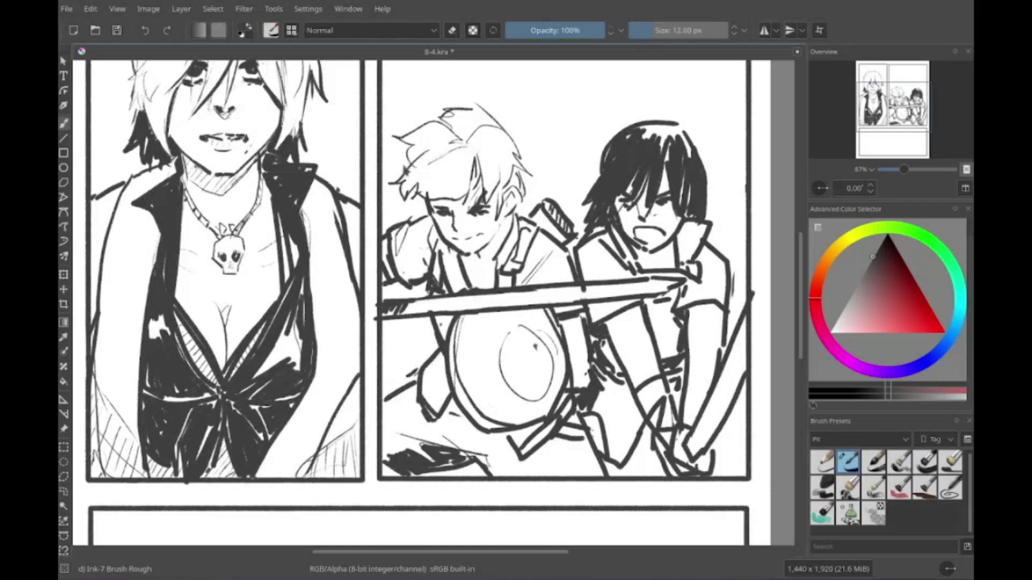
{"action": "mouse_move", "coordinate": [737, 347]}
{"action": "left_mouse_down"}
{"action": "mouse_move", "coordinate": [502, 364]}
{"action": "mouse_move", "coordinate": [525, 276]}
{"action": "mouse_move", "coordinate": [590, 215]}
{"action": "left_mouse_up"}
{"action": "left_click_drag", "start_coordinate": [551, 225], "coordinate": [560, 283]}
{"action": "left_click_drag", "start_coordinate": [590, 228], "coordinate": [607, 285]}
{"action": "mouse_move", "coordinate": [524, 287]}
{"action": "left_mouse_down"}
{"action": "mouse_move", "coordinate": [562, 329]}
{"action": "mouse_move", "coordinate": [588, 403]}
{"action": "left_mouse_up"}
{"action": "left_click_drag", "start_coordinate": [570, 329], "coordinate": [591, 403]}
{"action": "mouse_move", "coordinate": [572, 305]}
{"action": "left_mouse_down"}
{"action": "mouse_move", "coordinate": [532, 316]}
{"action": "mouse_move", "coordinate": [600, 255]}
{"action": "mouse_move", "coordinate": [605, 145]}
{"action": "mouse_move", "coordinate": [623, 182]}
{"action": "left_mouse_up"}
{"action": "key", "text": "ctrl+z"}
{"action": "key", "text": "ctrl+z"}
{"action": "key", "text": "ctrl+z"}
{"action": "key", "text": "ctrl+z"}
{"action": "key", "text": "ctrl+z"}
{"action": "key", "text": "ctrl+z"}
{"action": "key", "text": "ctrl+z"}
{"action": "key", "text": "ctrl+z"}
{"action": "key", "text": "ctrl+z"}
{"action": "key", "text": "ctrl+z"}
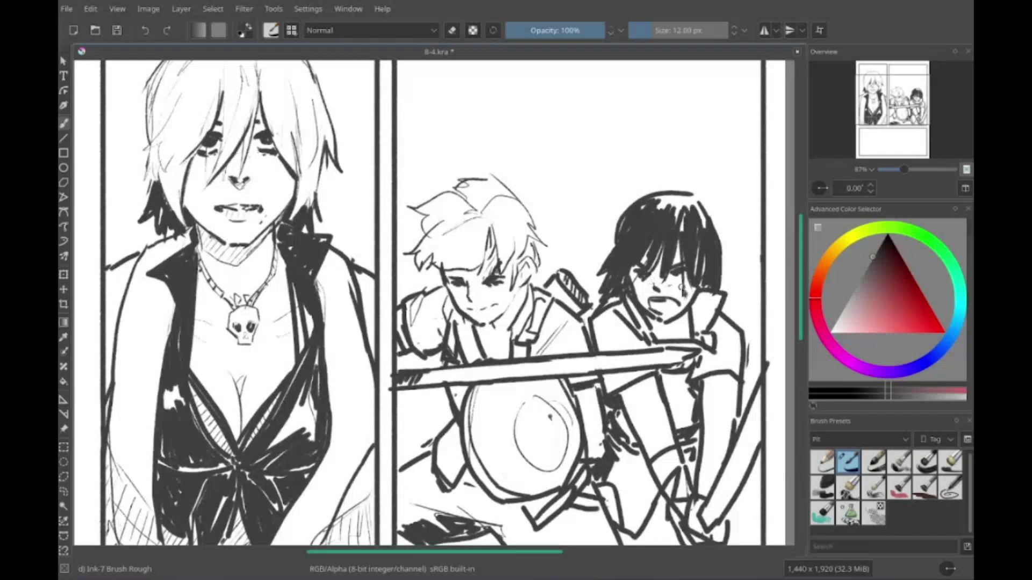
Step: Touch up the companion's shouting mouth and the lines of the face
{"action": "mouse_move", "coordinate": [677, 313]}
{"action": "left_mouse_down"}
{"action": "mouse_move", "coordinate": [665, 274]}
{"action": "mouse_move", "coordinate": [790, 422]}
{"action": "left_mouse_up"}
{"action": "key", "text": "e"}
{"action": "mouse_move", "coordinate": [484, 344]}
{"action": "left_mouse_down"}
{"action": "mouse_move", "coordinate": [476, 301]}
{"action": "mouse_move", "coordinate": [430, 246]}
{"action": "left_mouse_up"}
{"action": "key", "text": "e"}
Step: Draw a three-quarter skull in the wide lower panel, with a rounded cranium, eye sockets, nose cavity, cheekbone and upper teeth
{"action": "left_click_drag", "start_coordinate": [404, 334], "coordinate": [491, 344]}
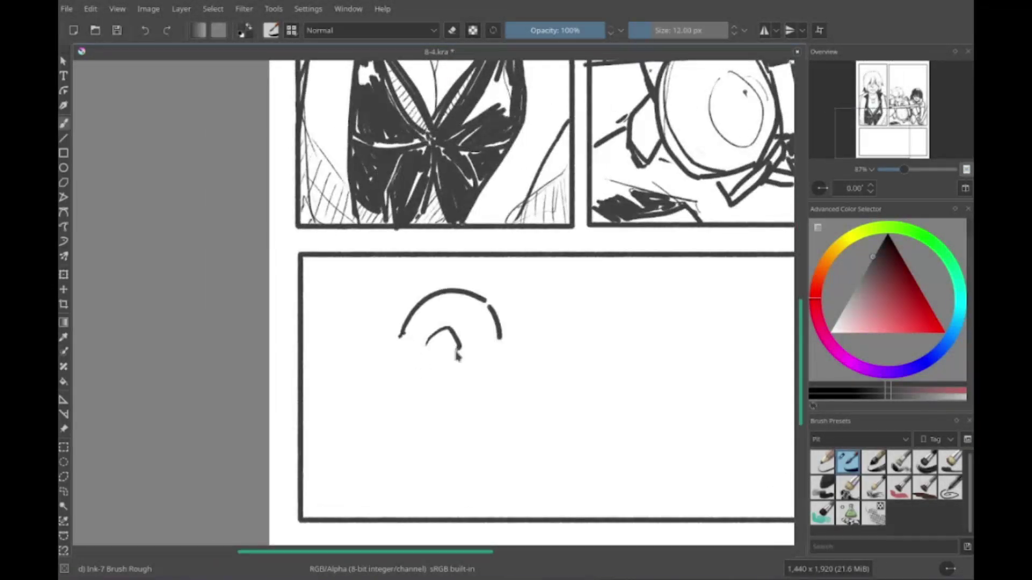
{"action": "left_click_drag", "start_coordinate": [430, 353], "coordinate": [486, 376]}
{"action": "key", "text": "e"}
{"action": "left_click_drag", "start_coordinate": [409, 301], "coordinate": [446, 322]}
{"action": "key", "text": "e"}
{"action": "mouse_move", "coordinate": [395, 298]}
{"action": "left_mouse_down"}
{"action": "mouse_move", "coordinate": [457, 287]}
{"action": "mouse_move", "coordinate": [373, 347]}
{"action": "left_mouse_up"}
{"action": "left_click_drag", "start_coordinate": [382, 360], "coordinate": [464, 430]}
{"action": "left_click_drag", "start_coordinate": [462, 408], "coordinate": [500, 393]}
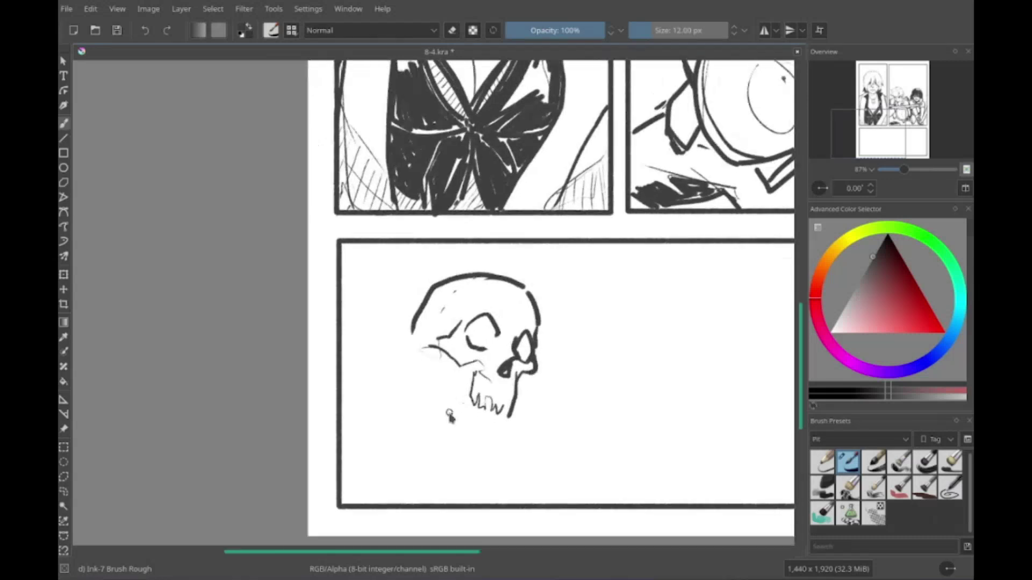
Step: Complete the skull with an open lower jaw, jagged teeth and a round eyeball, and draw the neck and pointed collar
{"action": "left_click_drag", "start_coordinate": [413, 357], "coordinate": [457, 441]}
{"action": "left_click_drag", "start_coordinate": [451, 403], "coordinate": [493, 437]}
{"action": "left_click_drag", "start_coordinate": [493, 436], "coordinate": [505, 441]}
{"action": "left_click_drag", "start_coordinate": [416, 333], "coordinate": [441, 379]}
{"action": "left_click_drag", "start_coordinate": [473, 330], "coordinate": [486, 344]}
{"action": "mouse_move", "coordinate": [415, 412]}
{"action": "left_mouse_down"}
{"action": "mouse_move", "coordinate": [407, 380]}
{"action": "mouse_move", "coordinate": [476, 395]}
{"action": "left_mouse_up"}
{"action": "left_click_drag", "start_coordinate": [430, 314], "coordinate": [411, 339]}
{"action": "left_click_drag", "start_coordinate": [422, 295], "coordinate": [384, 349]}
{"action": "left_click_drag", "start_coordinate": [387, 301], "coordinate": [462, 379]}
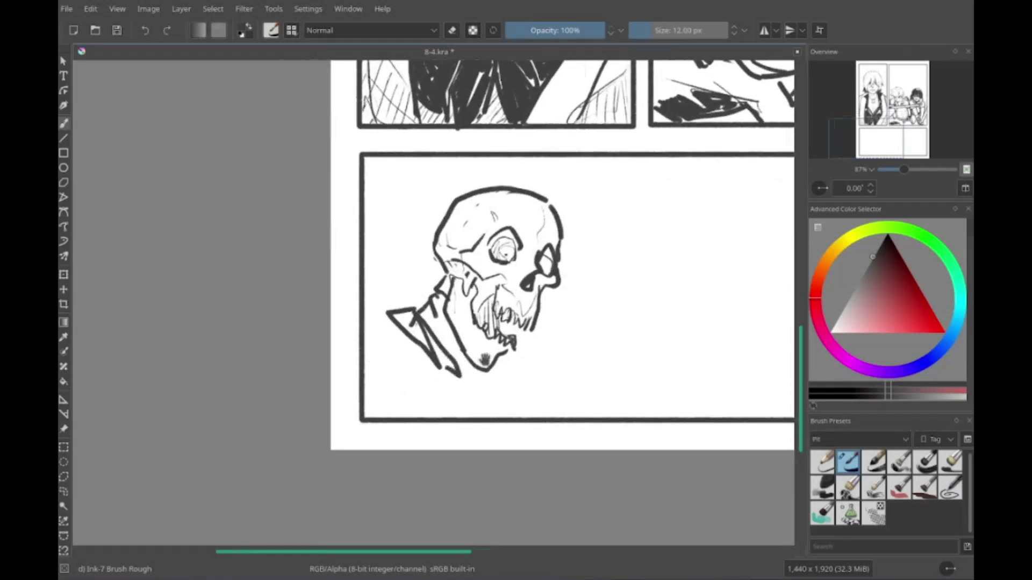
Step: Draw the skeleton's shoulder and outstretched sleeve along the panel's lower border, ending in a cuff and a gripping hand
{"action": "left_click_drag", "start_coordinate": [226, 456], "coordinate": [312, 437]}
{"action": "left_click_drag", "start_coordinate": [269, 464], "coordinate": [478, 463]}
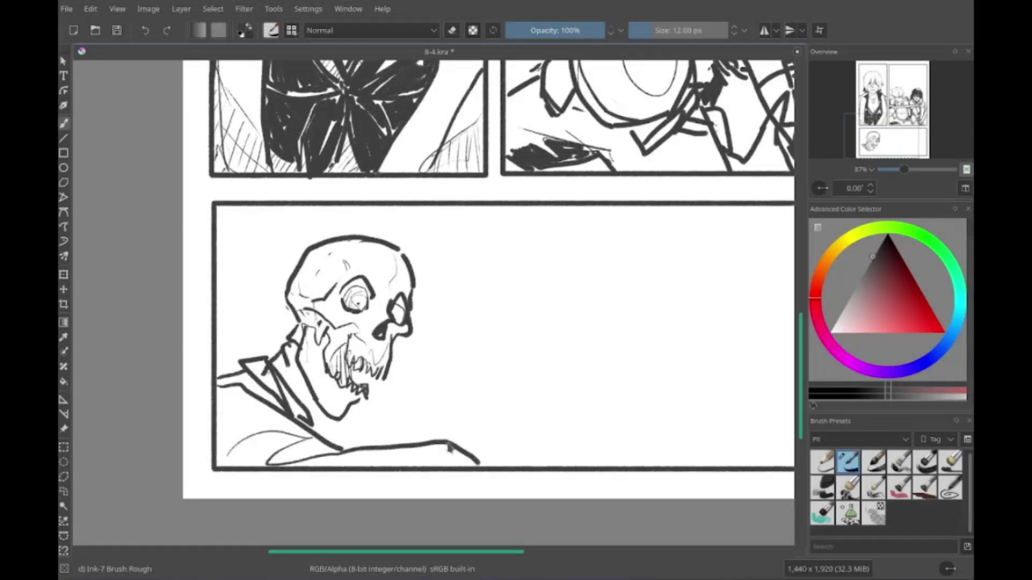
{"action": "left_click_drag", "start_coordinate": [484, 376], "coordinate": [452, 383]}
{"action": "left_click_drag", "start_coordinate": [446, 433], "coordinate": [535, 412]}
{"action": "left_click_drag", "start_coordinate": [469, 451], "coordinate": [494, 426]}
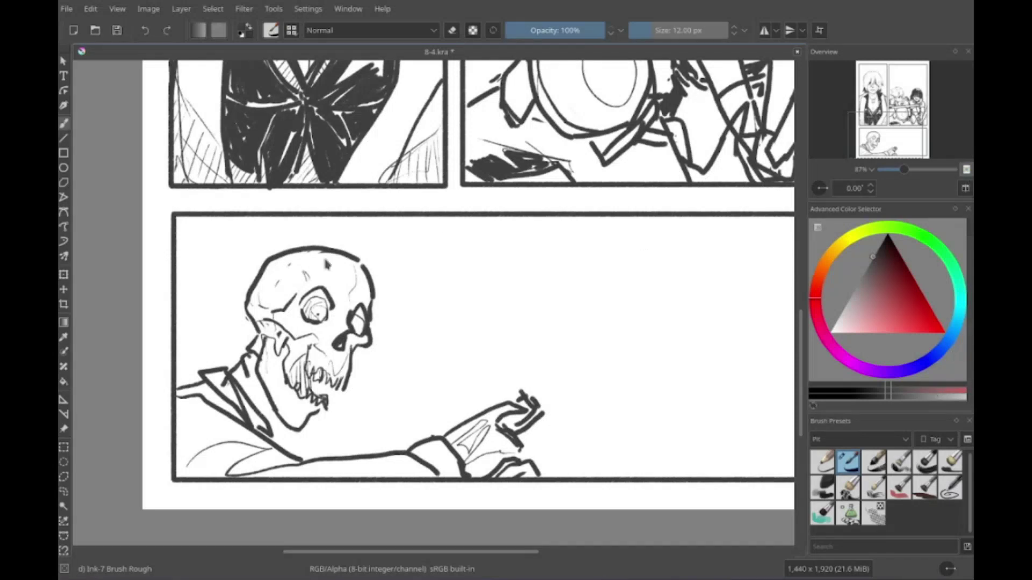
Step: Draw an upward-angled pistol in the skeleton's hand, with slide grooves, a barrel and a squared, cleaned-up muzzle
{"action": "left_click_drag", "start_coordinate": [559, 409], "coordinate": [634, 347]}
{"action": "left_click_drag", "start_coordinate": [516, 407], "coordinate": [626, 322]}
{"action": "left_click_drag", "start_coordinate": [639, 339], "coordinate": [548, 398]}
{"action": "left_click_drag", "start_coordinate": [527, 397], "coordinate": [533, 417]}
{"action": "key", "text": "e"}
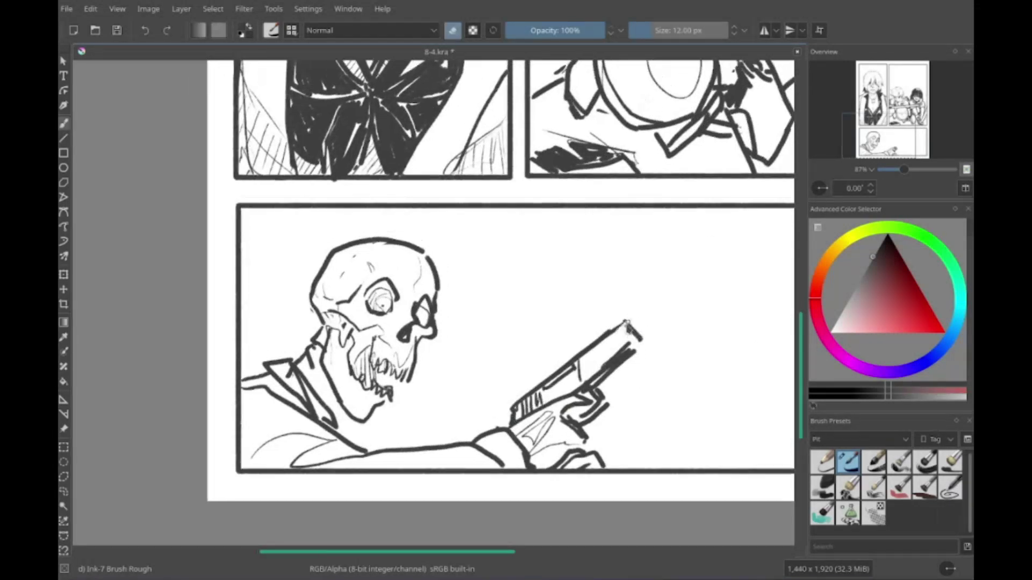
{"action": "left_click_drag", "start_coordinate": [640, 335], "coordinate": [642, 347]}
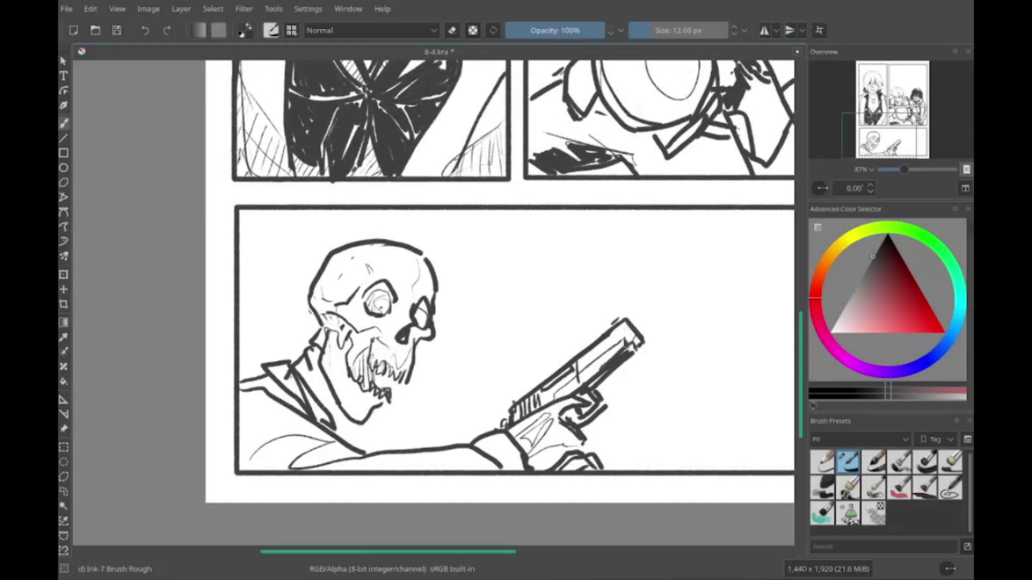
Step: Finish the skeleton's eye and front collar, and sketch a smaller profile skull with a collar behind its jaw
{"action": "left_click_drag", "start_coordinate": [394, 425], "coordinate": [341, 357]}
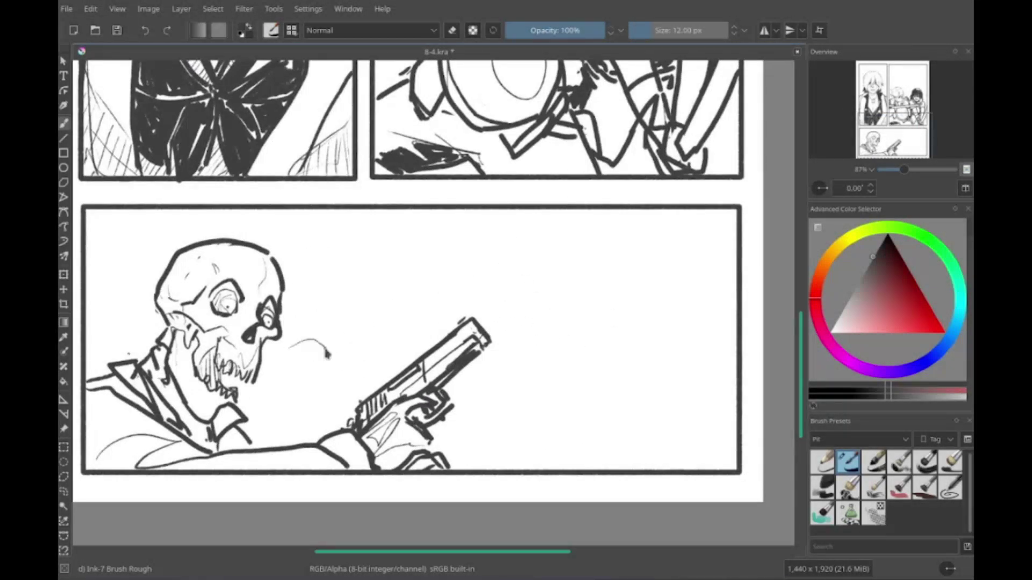
{"action": "left_click_drag", "start_coordinate": [291, 400], "coordinate": [310, 391]}
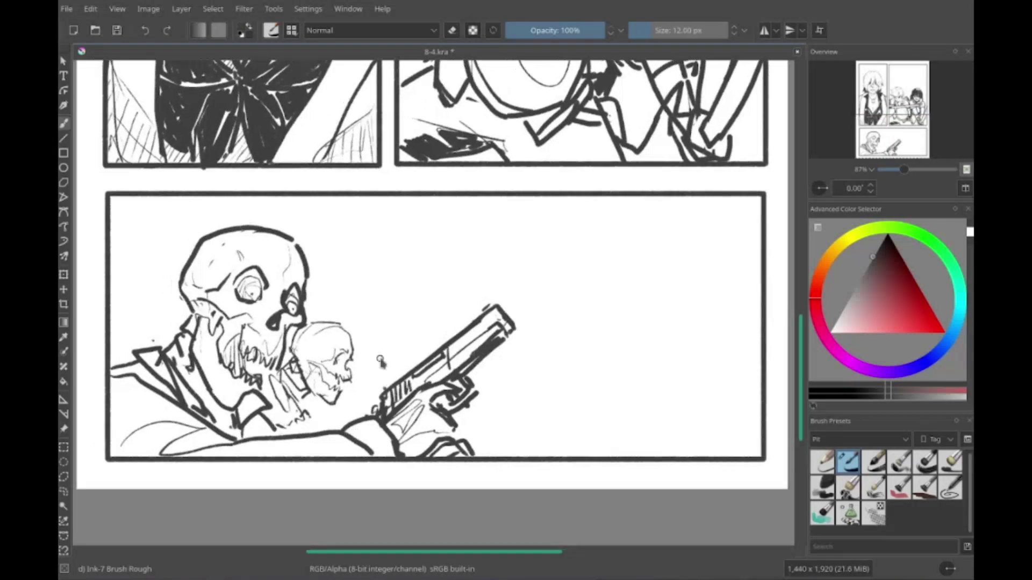
Step: Sketch a small front-facing skull with an open jaw near the lower panel's outer end
{"action": "mouse_move", "coordinate": [612, 363]}
{"action": "left_mouse_down"}
{"action": "mouse_move", "coordinate": [587, 357]}
{"action": "mouse_move", "coordinate": [618, 332]}
{"action": "left_mouse_up"}
{"action": "left_click_drag", "start_coordinate": [590, 357], "coordinate": [597, 348]}
{"action": "left_click_drag", "start_coordinate": [603, 357], "coordinate": [611, 347]}
{"action": "mouse_move", "coordinate": [624, 344]}
{"action": "left_mouse_down"}
{"action": "mouse_move", "coordinate": [627, 361]}
{"action": "mouse_move", "coordinate": [594, 424]}
{"action": "left_mouse_up"}
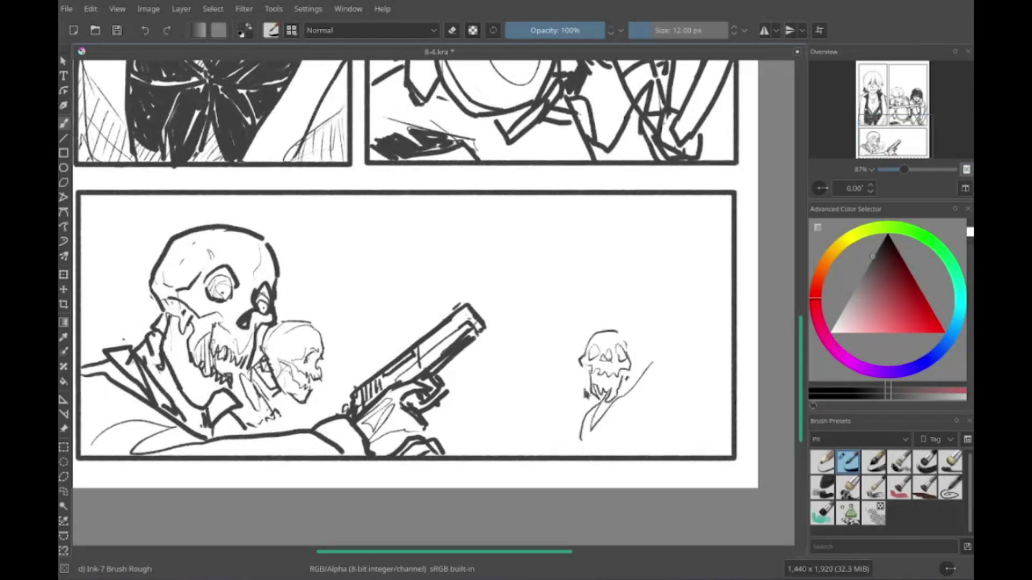
Step: Draw a rifle held diagonally across the small skeleton's chest, with gripping hands and light shoulder lines
{"action": "left_click_drag", "start_coordinate": [589, 388], "coordinate": [556, 424]}
{"action": "left_click_drag", "start_coordinate": [672, 342], "coordinate": [620, 390]}
{"action": "key", "text": "ctrl+z"}
{"action": "mouse_move", "coordinate": [632, 410]}
{"action": "left_mouse_down"}
{"action": "mouse_move", "coordinate": [535, 423]}
{"action": "mouse_move", "coordinate": [693, 360]}
{"action": "left_mouse_up"}
{"action": "key", "text": "ctrl+z"}
{"action": "key", "text": "ctrl+z"}
{"action": "left_click_drag", "start_coordinate": [674, 384], "coordinate": [572, 451]}
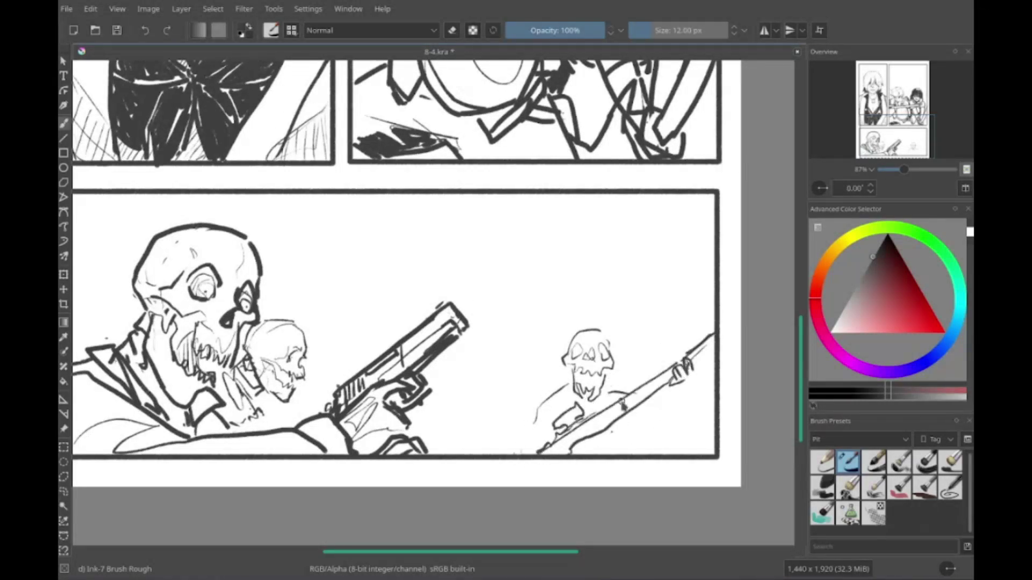
Step: Give the small skeleton a rounded helmet with a strap, a collared jacket and bolder arms around the rifle
{"action": "left_click_drag", "start_coordinate": [591, 366], "coordinate": [597, 373]}
{"action": "mouse_move", "coordinate": [556, 371]}
{"action": "left_mouse_down"}
{"action": "mouse_move", "coordinate": [618, 344]}
{"action": "mouse_move", "coordinate": [569, 383]}
{"action": "mouse_move", "coordinate": [618, 349]}
{"action": "left_mouse_up"}
{"action": "key", "text": "ctrl+z"}
{"action": "mouse_move", "coordinate": [645, 377]}
{"action": "left_mouse_down"}
{"action": "mouse_move", "coordinate": [637, 367]}
{"action": "mouse_move", "coordinate": [678, 430]}
{"action": "left_mouse_up"}
{"action": "mouse_move", "coordinate": [639, 427]}
{"action": "left_mouse_down"}
{"action": "mouse_move", "coordinate": [671, 393]}
{"action": "mouse_move", "coordinate": [662, 403]}
{"action": "left_mouse_up"}
{"action": "left_click_drag", "start_coordinate": [666, 397], "coordinate": [678, 399]}
{"action": "left_click_drag", "start_coordinate": [575, 384], "coordinate": [532, 445]}
{"action": "left_click_drag", "start_coordinate": [561, 422], "coordinate": [524, 457]}
{"action": "mouse_move", "coordinate": [617, 432]}
{"action": "left_mouse_down"}
{"action": "mouse_move", "coordinate": [613, 454]}
{"action": "mouse_move", "coordinate": [600, 444]}
{"action": "mouse_move", "coordinate": [583, 464]}
{"action": "left_mouse_up"}
{"action": "left_click_drag", "start_coordinate": [597, 395], "coordinate": [583, 419]}
{"action": "mouse_move", "coordinate": [484, 322]}
{"action": "left_mouse_down"}
{"action": "mouse_move", "coordinate": [500, 337]}
{"action": "mouse_move", "coordinate": [509, 290]}
{"action": "left_mouse_up"}
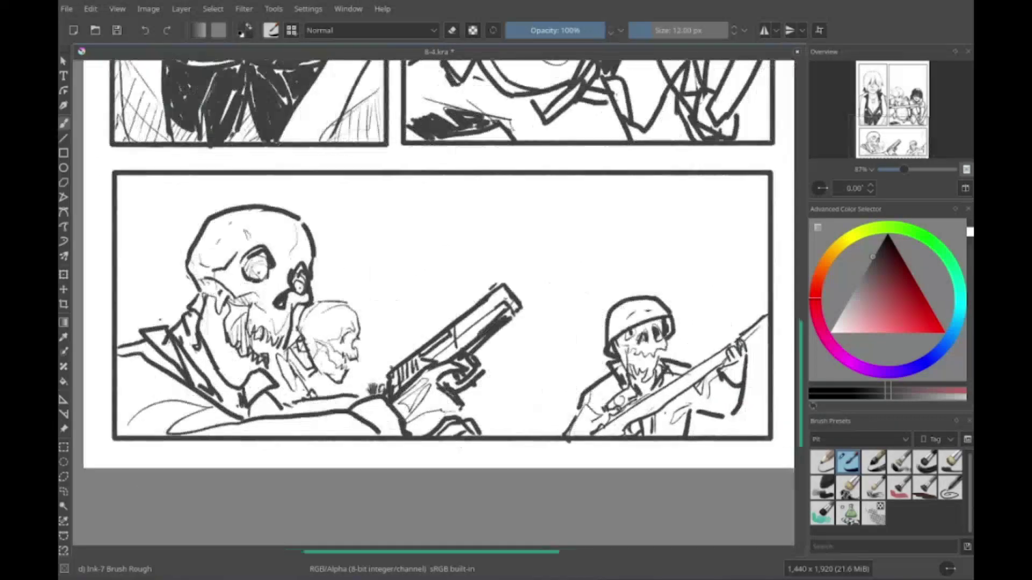
Step: Draw two joined speech bubbles above the boys, one tail pointing to the blond boy and one to the black-haired companion
{"action": "mouse_move", "coordinate": [568, 377]}
{"action": "left_mouse_down"}
{"action": "mouse_move", "coordinate": [575, 447]}
{"action": "mouse_move", "coordinate": [547, 436]}
{"action": "mouse_move", "coordinate": [703, 482]}
{"action": "mouse_move", "coordinate": [622, 428]}
{"action": "mouse_move", "coordinate": [625, 524]}
{"action": "mouse_move", "coordinate": [614, 501]}
{"action": "mouse_move", "coordinate": [638, 516]}
{"action": "left_mouse_up"}
{"action": "scroll", "coordinate": [622, 427], "scroll_direction": "up", "scroll_amount": 5}
{"action": "mouse_move", "coordinate": [506, 301]}
{"action": "left_mouse_down"}
{"action": "mouse_move", "coordinate": [678, 261]}
{"action": "mouse_move", "coordinate": [532, 322]}
{"action": "left_mouse_up"}
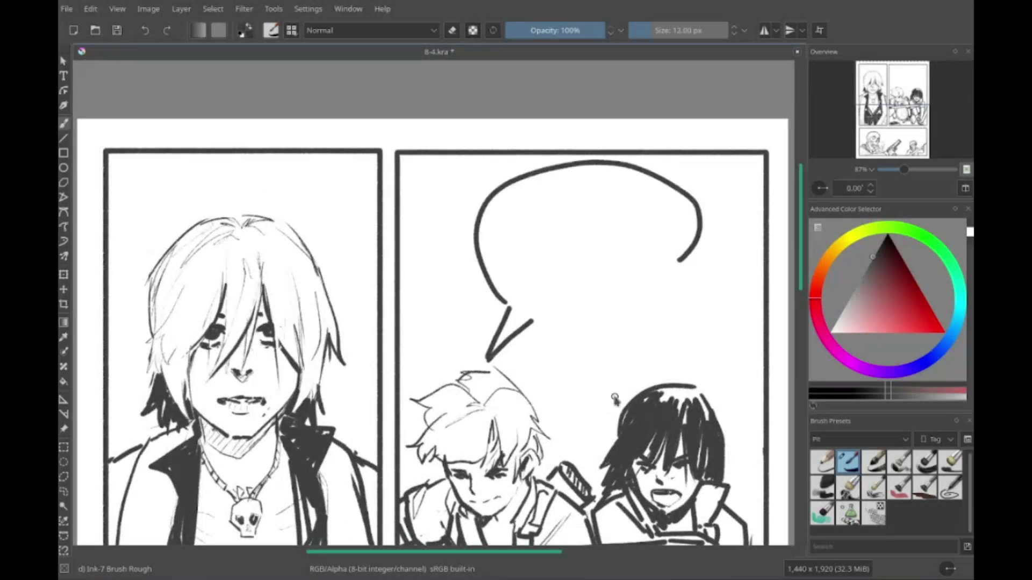
{"action": "left_click_drag", "start_coordinate": [614, 397], "coordinate": [559, 349]}
{"action": "mouse_move", "coordinate": [556, 309]}
{"action": "left_mouse_down"}
{"action": "mouse_move", "coordinate": [636, 248]}
{"action": "mouse_move", "coordinate": [581, 374]}
{"action": "left_mouse_up"}
{"action": "key", "text": "ctrl+z"}
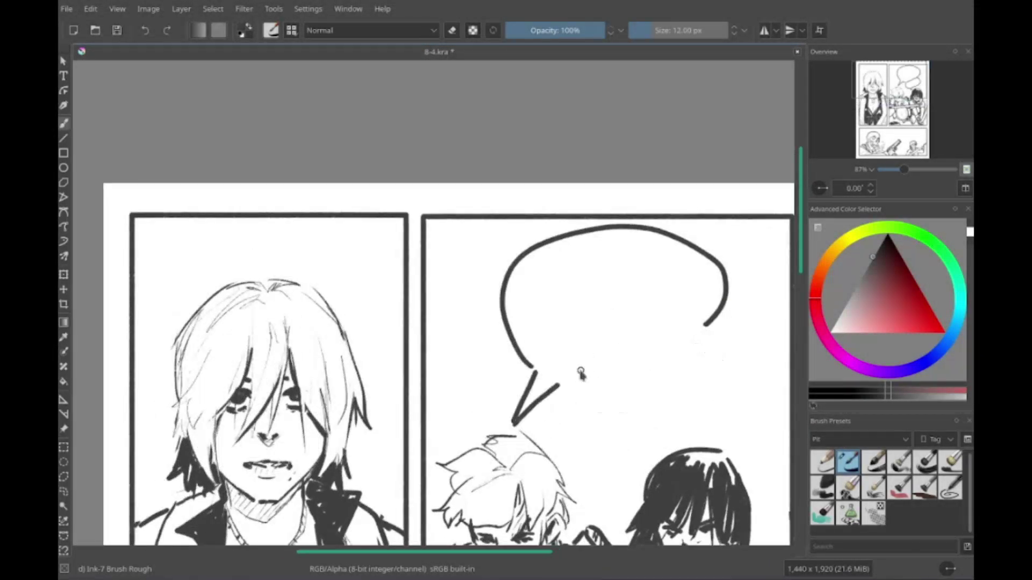
{"action": "left_click_drag", "start_coordinate": [728, 347], "coordinate": [637, 465]}
{"action": "key", "text": "e"}
{"action": "mouse_move", "coordinate": [524, 365]}
{"action": "left_mouse_down"}
{"action": "mouse_move", "coordinate": [653, 234]}
{"action": "mouse_move", "coordinate": [715, 317]}
{"action": "left_mouse_up"}
{"action": "key", "text": "e"}
Step: Letter "We're dead..." in the first bubble and a large "FUCK YOU" in the second, with a thin diagonal dividing line
{"action": "left_click_drag", "start_coordinate": [652, 279], "coordinate": [538, 366]}
{"action": "left_click_drag", "start_coordinate": [559, 387], "coordinate": [626, 449]}
{"action": "mouse_move", "coordinate": [729, 387]}
{"action": "left_mouse_down"}
{"action": "mouse_move", "coordinate": [684, 286]}
{"action": "mouse_move", "coordinate": [562, 382]}
{"action": "left_mouse_up"}
{"action": "mouse_move", "coordinate": [553, 279]}
{"action": "left_mouse_down"}
{"action": "mouse_move", "coordinate": [667, 301]}
{"action": "mouse_move", "coordinate": [691, 330]}
{"action": "left_mouse_up"}
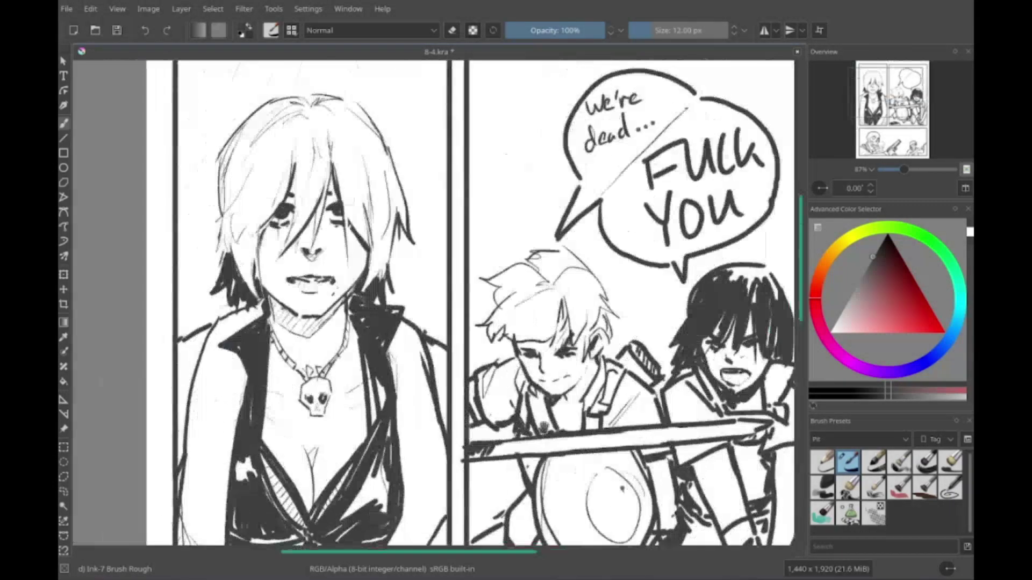
Step: Draw a skull cropped by the lower panel's upper border behind the pistol, and rough in its scarf, torso and raised shoulder
{"action": "scroll", "coordinate": [401, 254], "scroll_direction": "down", "scroll_amount": 8}
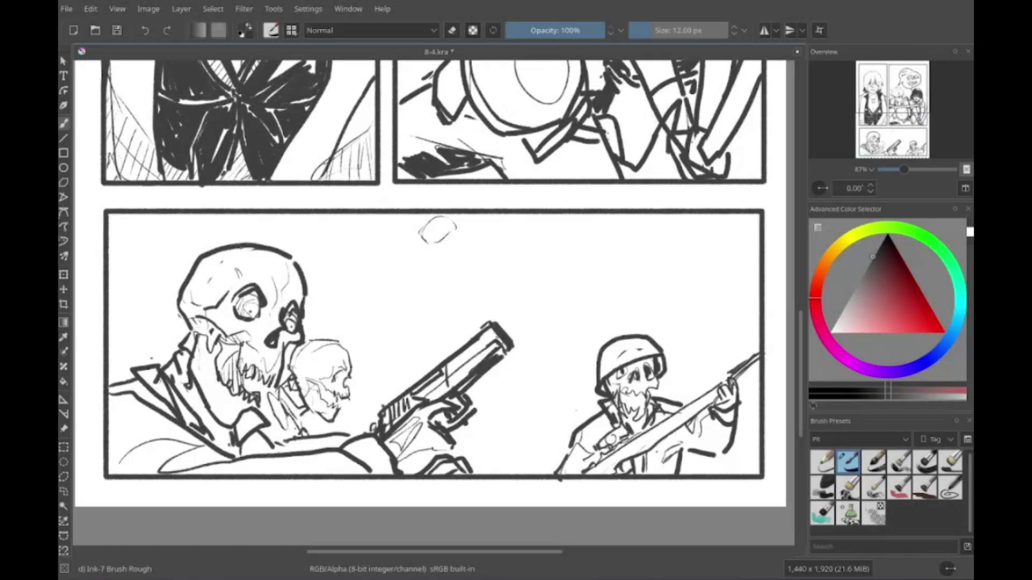
{"action": "left_click_drag", "start_coordinate": [430, 269], "coordinate": [564, 303]}
{"action": "left_click_drag", "start_coordinate": [543, 258], "coordinate": [645, 280]}
{"action": "mouse_move", "coordinate": [549, 290]}
{"action": "left_mouse_down"}
{"action": "mouse_move", "coordinate": [591, 339]}
{"action": "mouse_move", "coordinate": [618, 323]}
{"action": "left_mouse_up"}
{"action": "mouse_move", "coordinate": [538, 322]}
{"action": "left_mouse_down"}
{"action": "mouse_move", "coordinate": [476, 293]}
{"action": "mouse_move", "coordinate": [492, 352]}
{"action": "left_mouse_up"}
{"action": "left_click_drag", "start_coordinate": [596, 280], "coordinate": [613, 376]}
{"action": "mouse_move", "coordinate": [580, 209]}
{"action": "left_mouse_down"}
{"action": "mouse_move", "coordinate": [607, 266]}
{"action": "mouse_move", "coordinate": [656, 228]}
{"action": "mouse_move", "coordinate": [592, 301]}
{"action": "mouse_move", "coordinate": [538, 430]}
{"action": "left_mouse_up"}
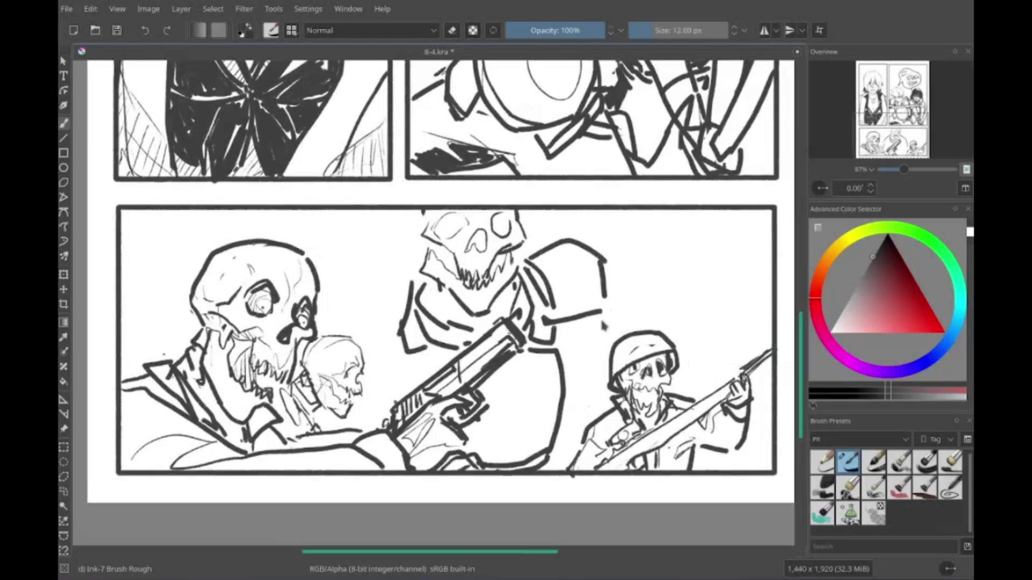
Step: Remove the middle skeleton's body strokes and rework its skull at a smaller size against the panel's upper border
{"action": "key", "text": "ctrl+z"}
{"action": "key", "text": "ctrl+z"}
{"action": "key", "text": "ctrl+z"}
{"action": "left_click_drag", "start_coordinate": [549, 258], "coordinate": [516, 244]}
{"action": "mouse_move", "coordinate": [532, 279]}
{"action": "left_mouse_down"}
{"action": "mouse_move", "coordinate": [486, 341]}
{"action": "mouse_move", "coordinate": [500, 409]}
{"action": "left_mouse_up"}
{"action": "left_click_drag", "start_coordinate": [580, 337], "coordinate": [543, 299]}
{"action": "key", "text": "Return"}
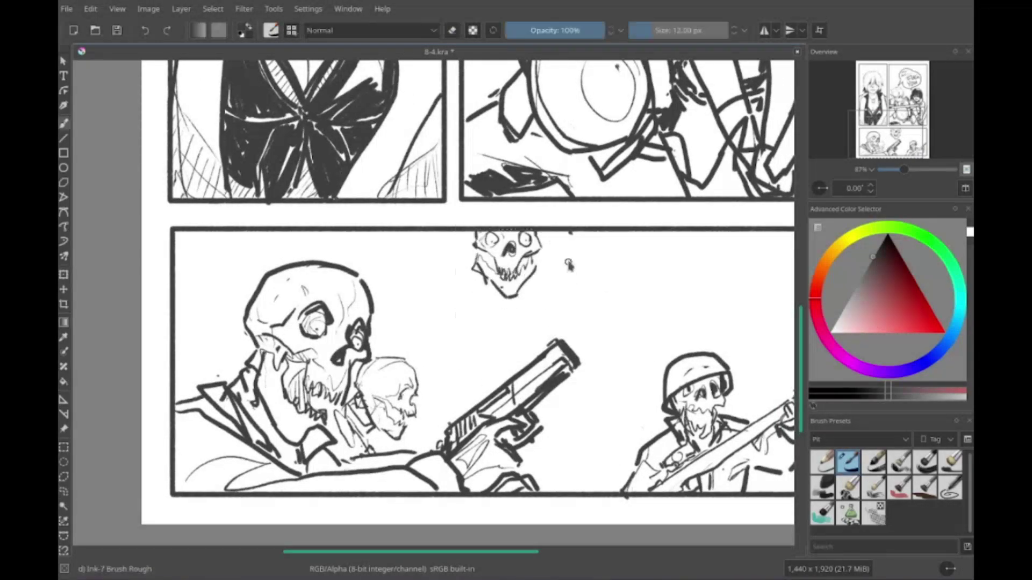
Step: Draw a thick wrapped collar below the middle skull and broad sloping shoulders on both sides
{"action": "mouse_move", "coordinate": [471, 279]}
{"action": "left_mouse_down"}
{"action": "mouse_move", "coordinate": [430, 323]}
{"action": "mouse_move", "coordinate": [540, 301]}
{"action": "left_mouse_up"}
{"action": "left_click_drag", "start_coordinate": [476, 314], "coordinate": [538, 328]}
{"action": "mouse_move", "coordinate": [538, 266]}
{"action": "left_mouse_down"}
{"action": "mouse_move", "coordinate": [540, 301]}
{"action": "mouse_move", "coordinate": [580, 309]}
{"action": "mouse_move", "coordinate": [595, 346]}
{"action": "left_mouse_up"}
{"action": "left_click_drag", "start_coordinate": [424, 304], "coordinate": [400, 351]}
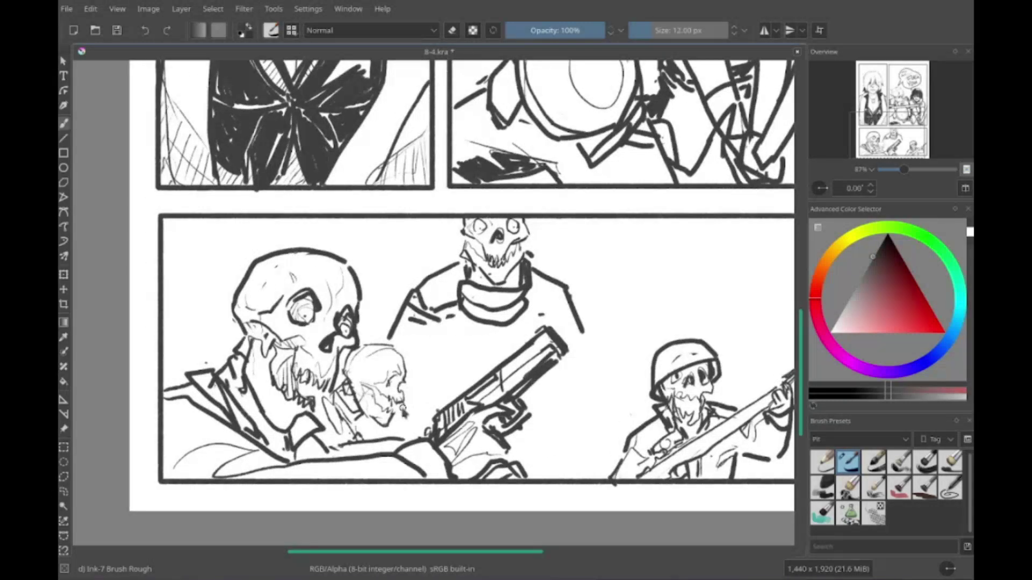
Step: Draw the middle skeleton's arm with its hand gripping a carry handle, and a round multi-barrel gun muzzle beside the rifleman
{"action": "mouse_move", "coordinate": [572, 414]}
{"action": "left_mouse_down"}
{"action": "mouse_move", "coordinate": [605, 395]}
{"action": "mouse_move", "coordinate": [591, 392]}
{"action": "left_mouse_up"}
{"action": "mouse_move", "coordinate": [524, 279]}
{"action": "left_mouse_down"}
{"action": "mouse_move", "coordinate": [529, 344]}
{"action": "mouse_move", "coordinate": [597, 376]}
{"action": "left_mouse_up"}
{"action": "left_click_drag", "start_coordinate": [537, 377], "coordinate": [543, 424]}
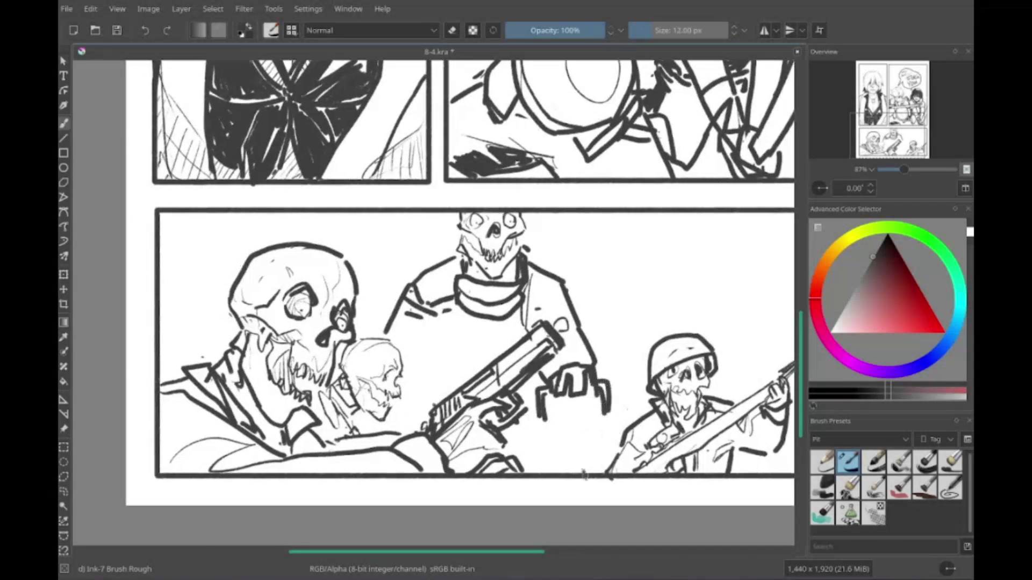
{"action": "left_click_drag", "start_coordinate": [618, 428], "coordinate": [580, 468]}
{"action": "mouse_move", "coordinate": [635, 448]}
{"action": "left_mouse_down"}
{"action": "mouse_move", "coordinate": [607, 462]}
{"action": "mouse_move", "coordinate": [605, 418]}
{"action": "left_mouse_up"}
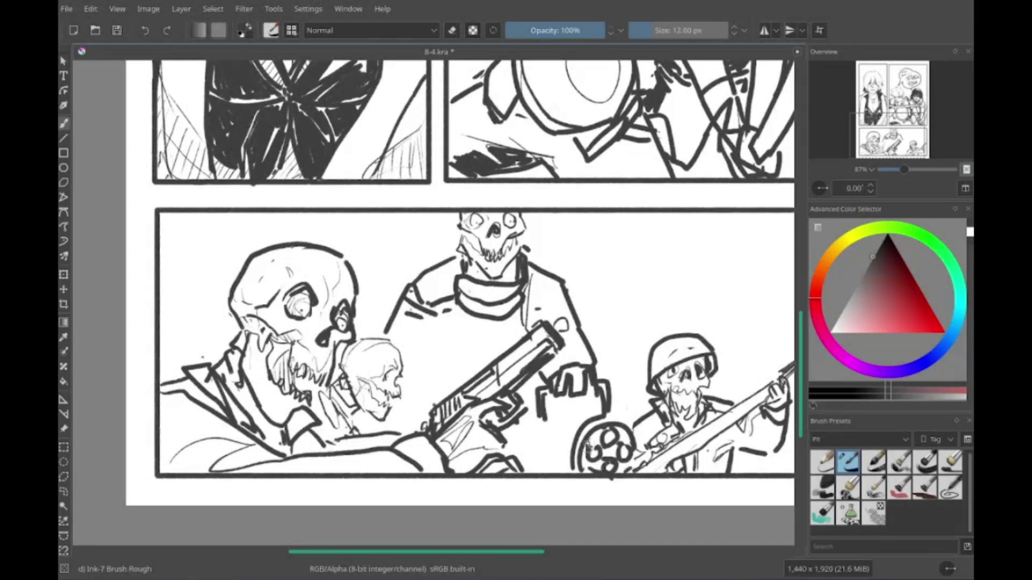
Step: Connect the gun's barrel and housing behind the pistol, and draw the middle skeleton's chest armour and other arm
{"action": "left_click_drag", "start_coordinate": [518, 443], "coordinate": [573, 431]}
{"action": "left_click_drag", "start_coordinate": [532, 472], "coordinate": [601, 393]}
{"action": "left_click_drag", "start_coordinate": [446, 404], "coordinate": [484, 402]}
{"action": "left_click_drag", "start_coordinate": [480, 318], "coordinate": [489, 376]}
{"action": "mouse_move", "coordinate": [489, 379]}
{"action": "left_mouse_down"}
{"action": "mouse_move", "coordinate": [562, 333]}
{"action": "mouse_move", "coordinate": [438, 359]}
{"action": "mouse_move", "coordinate": [487, 438]}
{"action": "left_mouse_up"}
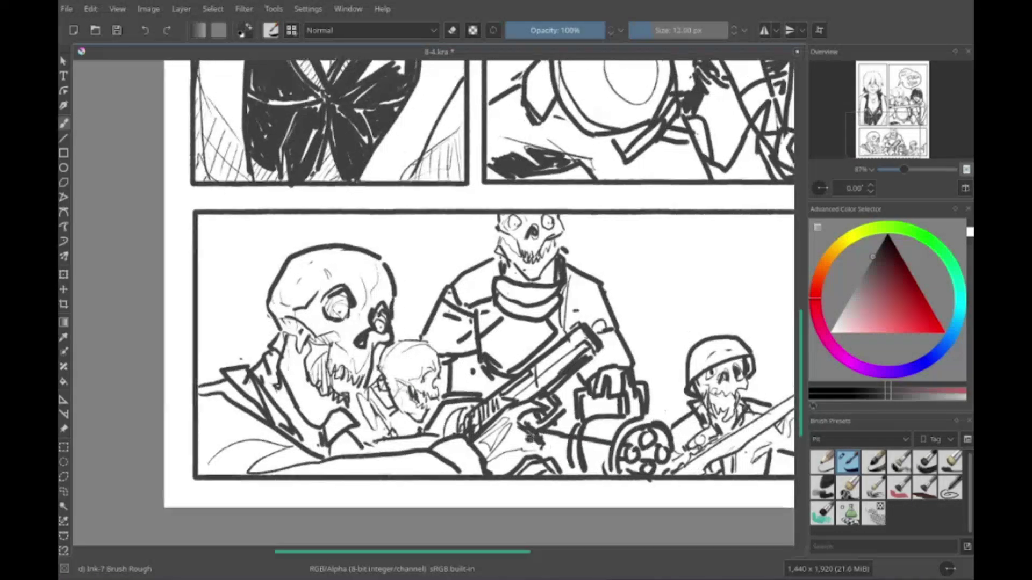
Step: Draw an ammunition belt diagonally across the middle skeleton's chest, behind the pistol
{"action": "left_click_drag", "start_coordinate": [556, 410], "coordinate": [613, 430]}
{"action": "mouse_move", "coordinate": [572, 293]}
{"action": "left_mouse_down"}
{"action": "mouse_move", "coordinate": [532, 360]}
{"action": "mouse_move", "coordinate": [481, 383]}
{"action": "mouse_move", "coordinate": [511, 360]}
{"action": "left_mouse_up"}
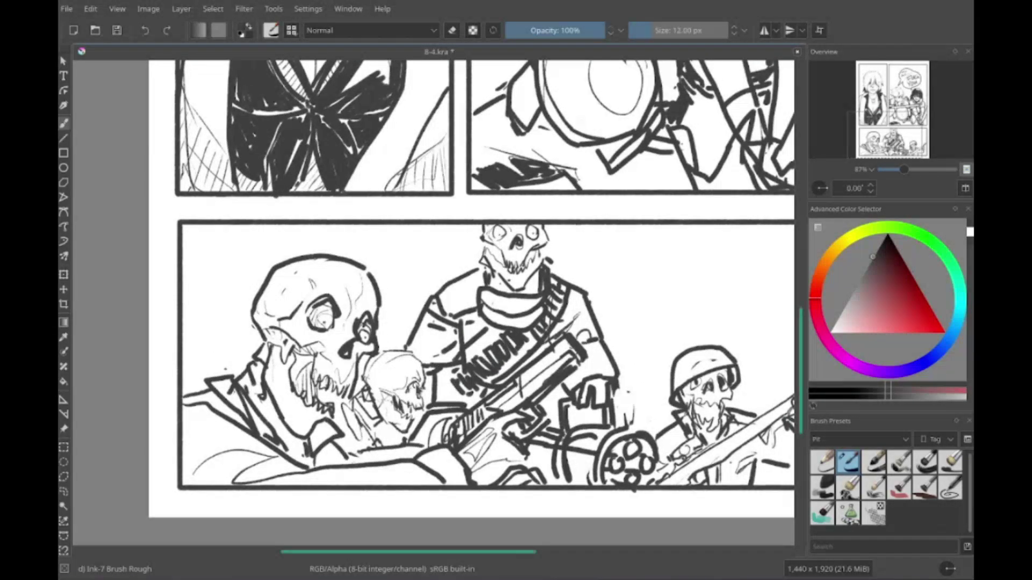
Step: Draw a series of small skull tattoos down both arms of the necklace-wearing character in the first panel
{"action": "scroll", "coordinate": [440, 251], "scroll_direction": "up", "scroll_amount": 10}
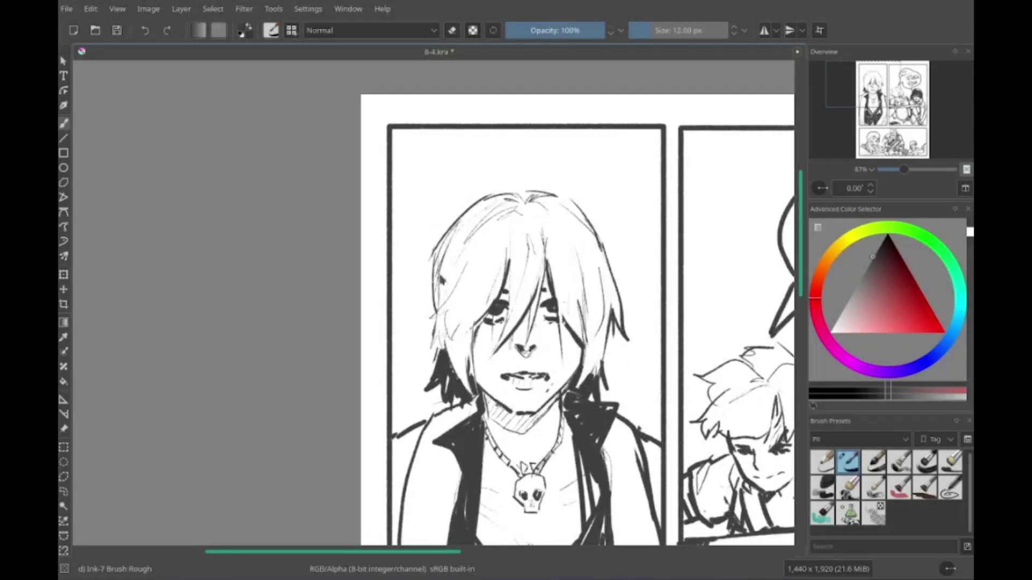
{"action": "scroll", "coordinate": [441, 250], "scroll_direction": "down", "scroll_amount": 5}
{"action": "left_click_drag", "start_coordinate": [422, 371], "coordinate": [390, 384]}
{"action": "scroll", "coordinate": [390, 384], "scroll_direction": "down", "scroll_amount": 3}
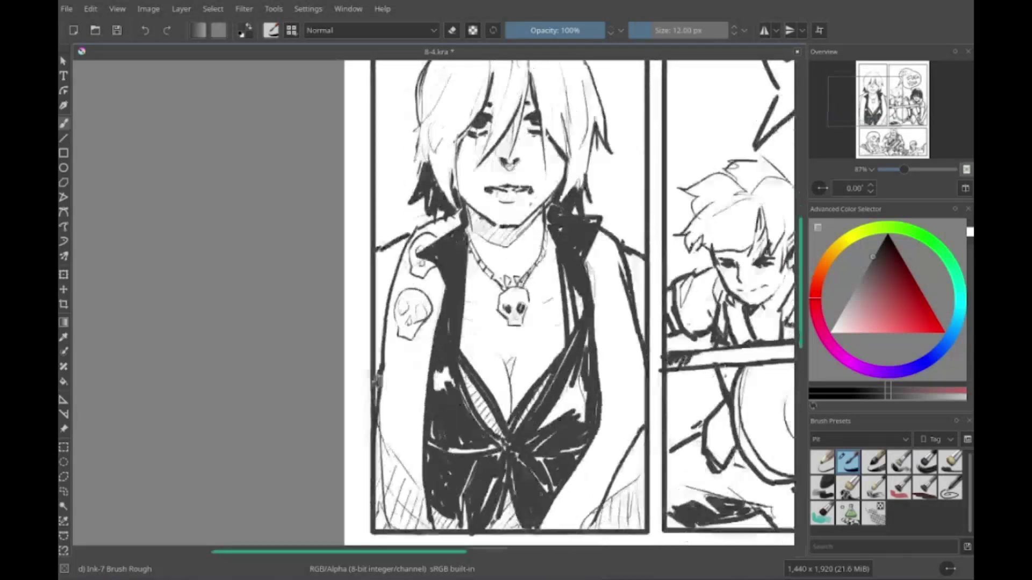
{"action": "mouse_move", "coordinate": [409, 344]}
{"action": "left_mouse_down"}
{"action": "mouse_move", "coordinate": [398, 371]}
{"action": "mouse_move", "coordinate": [417, 401]}
{"action": "left_mouse_up"}
{"action": "scroll", "coordinate": [401, 371], "scroll_direction": "down", "scroll_amount": 2}
{"action": "mouse_move", "coordinate": [601, 218]}
{"action": "left_mouse_down"}
{"action": "mouse_move", "coordinate": [494, 225]}
{"action": "mouse_move", "coordinate": [425, 271]}
{"action": "mouse_move", "coordinate": [479, 317]}
{"action": "left_mouse_up"}
{"action": "left_click_drag", "start_coordinate": [483, 279], "coordinate": [505, 384]}
{"action": "scroll", "coordinate": [495, 349], "scroll_direction": "down", "scroll_amount": 3}
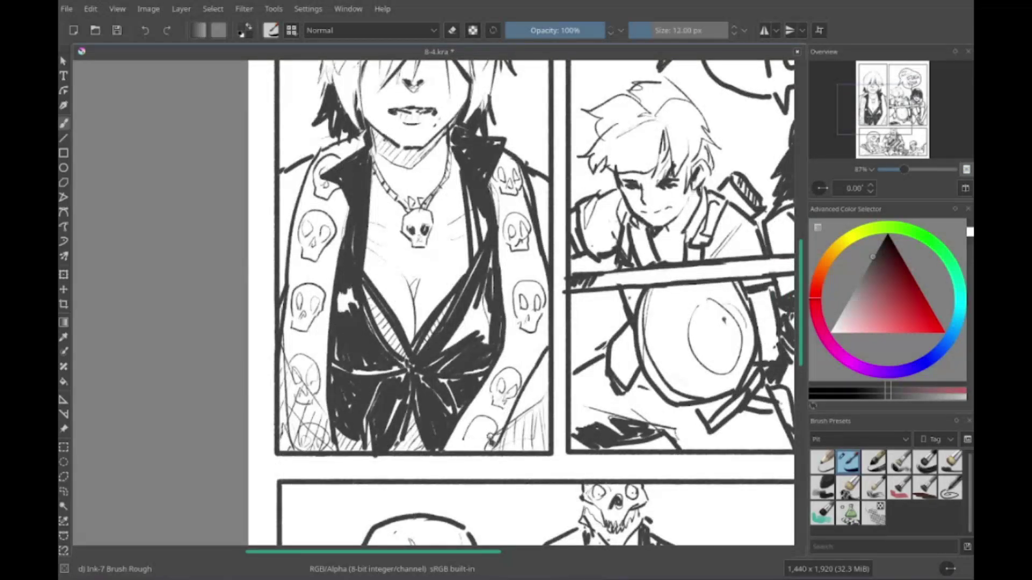
Step: Rework the crown of the necklace-wearing character's hair into a rounder outline and clean up stray strokes
{"action": "left_click_drag", "start_coordinate": [484, 436], "coordinate": [491, 552]}
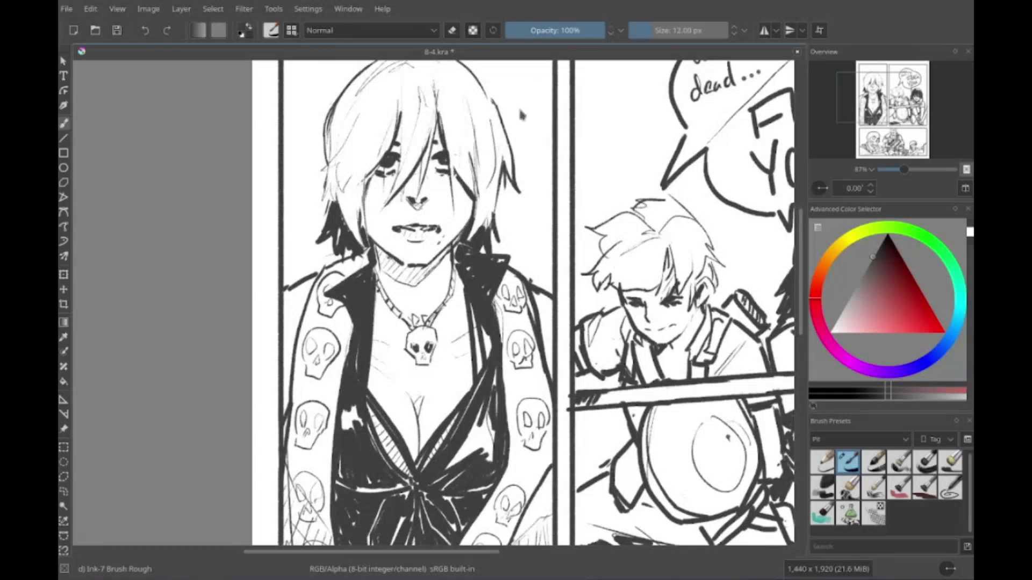
{"action": "scroll", "coordinate": [430, 301], "scroll_direction": "down", "scroll_amount": 2}
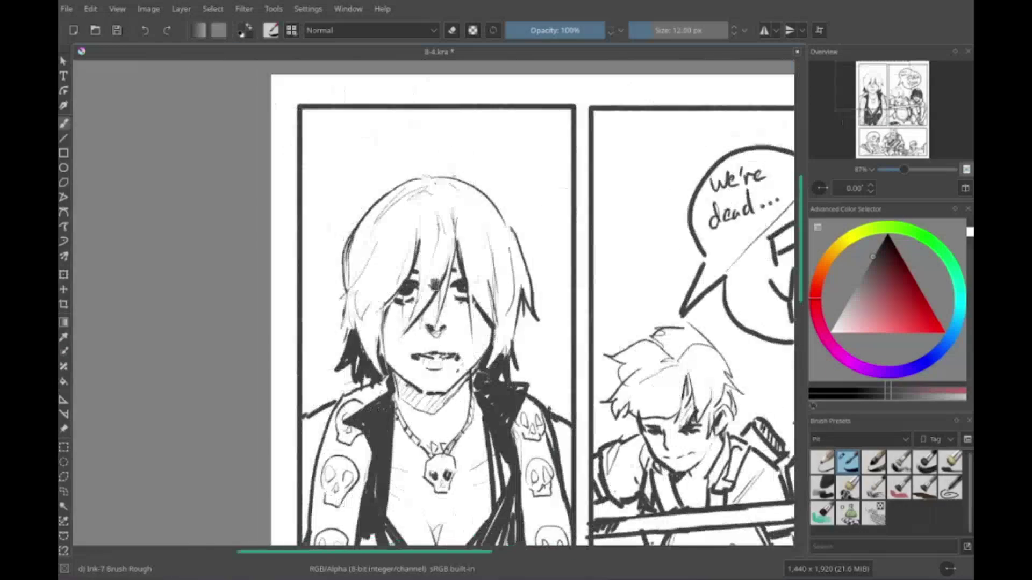
{"action": "scroll", "coordinate": [430, 301], "scroll_direction": "up", "scroll_amount": 2}
{"action": "mouse_move", "coordinate": [430, 285]}
{"action": "left_mouse_down"}
{"action": "mouse_move", "coordinate": [433, 303]}
{"action": "mouse_move", "coordinate": [502, 312]}
{"action": "left_mouse_up"}
{"action": "key", "text": "e"}
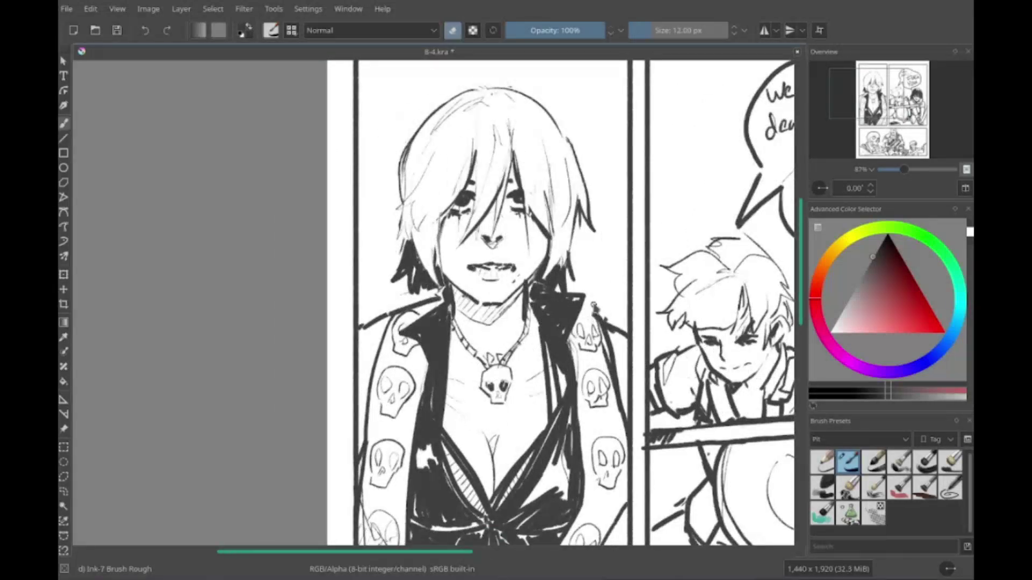
{"action": "key", "text": "e"}
{"action": "mouse_move", "coordinate": [594, 306]}
{"action": "left_mouse_down"}
{"action": "mouse_move", "coordinate": [630, 274]}
{"action": "mouse_move", "coordinate": [610, 177]}
{"action": "left_mouse_up"}
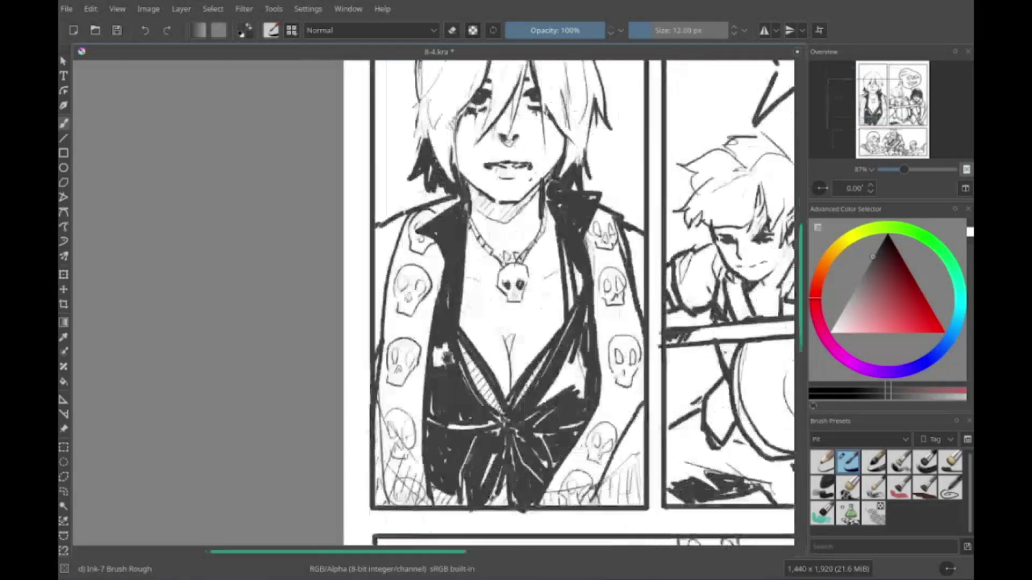
Step: Fill the first panel's background with thinly sketched skulls around the character's head and add blood trickling from the mouth
{"action": "mouse_move", "coordinate": [866, 99]}
{"action": "left_mouse_down"}
{"action": "mouse_move", "coordinate": [877, 135]}
{"action": "mouse_move", "coordinate": [903, 137]}
{"action": "mouse_move", "coordinate": [897, 94]}
{"action": "mouse_move", "coordinate": [891, 135]}
{"action": "mouse_move", "coordinate": [897, 95]}
{"action": "mouse_move", "coordinate": [866, 86]}
{"action": "left_mouse_up"}
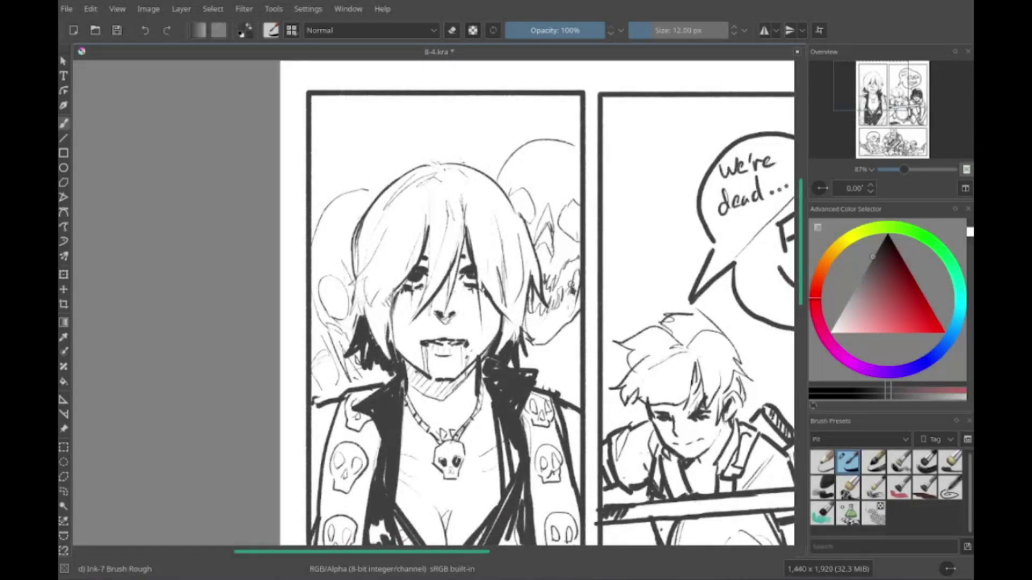
{"action": "mouse_move", "coordinate": [557, 308]}
{"action": "left_mouse_down"}
{"action": "mouse_move", "coordinate": [546, 308]}
{"action": "mouse_move", "coordinate": [546, 277]}
{"action": "left_mouse_up"}
{"action": "left_click_drag", "start_coordinate": [416, 119], "coordinate": [445, 307]}
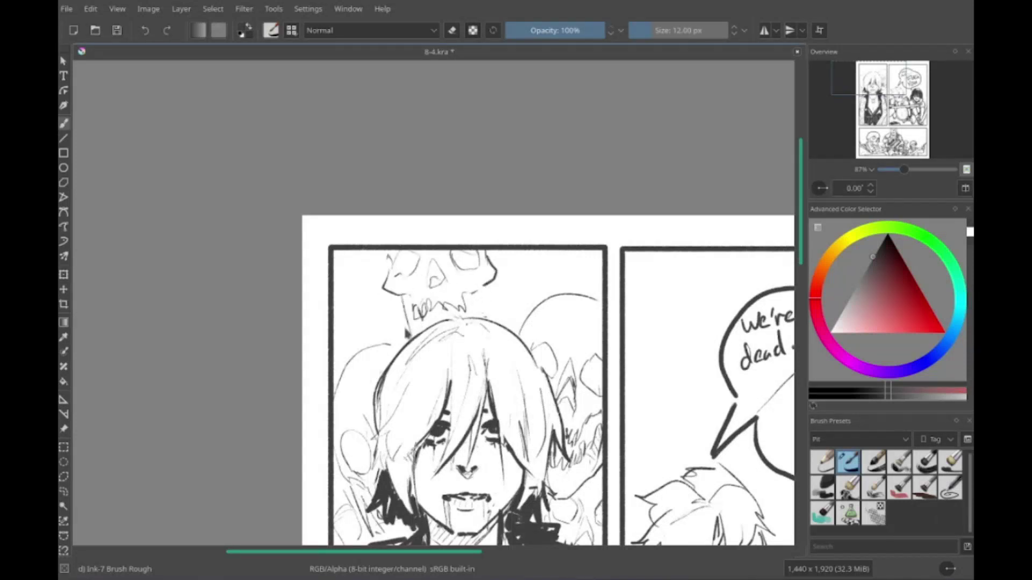
{"action": "left_click_drag", "start_coordinate": [331, 285], "coordinate": [402, 290]}
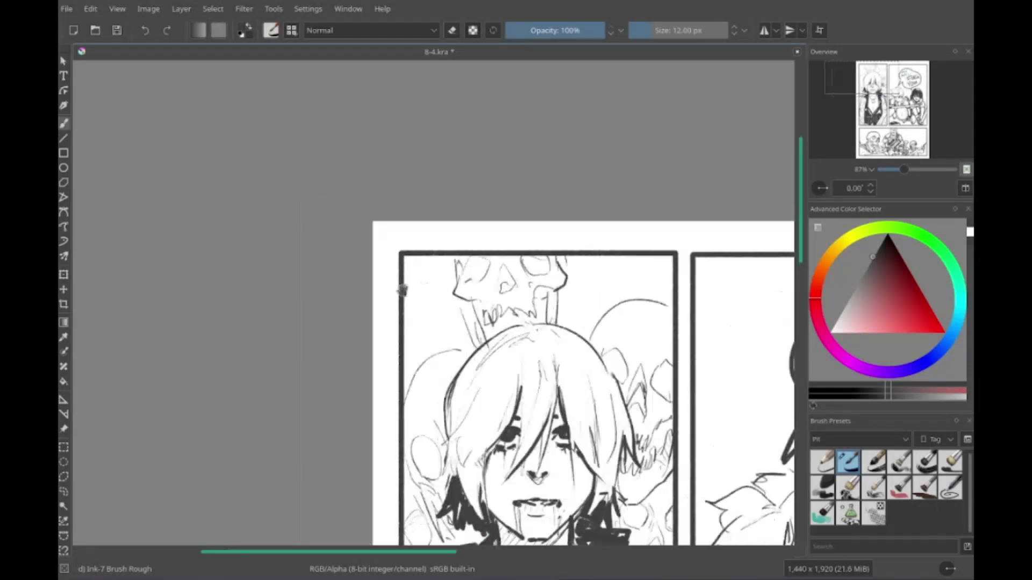
{"action": "mouse_move", "coordinate": [562, 327]}
{"action": "left_mouse_down"}
{"action": "mouse_move", "coordinate": [483, 341]}
{"action": "mouse_move", "coordinate": [503, 341]}
{"action": "mouse_move", "coordinate": [489, 300]}
{"action": "mouse_move", "coordinate": [545, 279]}
{"action": "mouse_move", "coordinate": [489, 184]}
{"action": "mouse_move", "coordinate": [495, 192]}
{"action": "left_mouse_up"}
{"action": "key", "text": "e"}
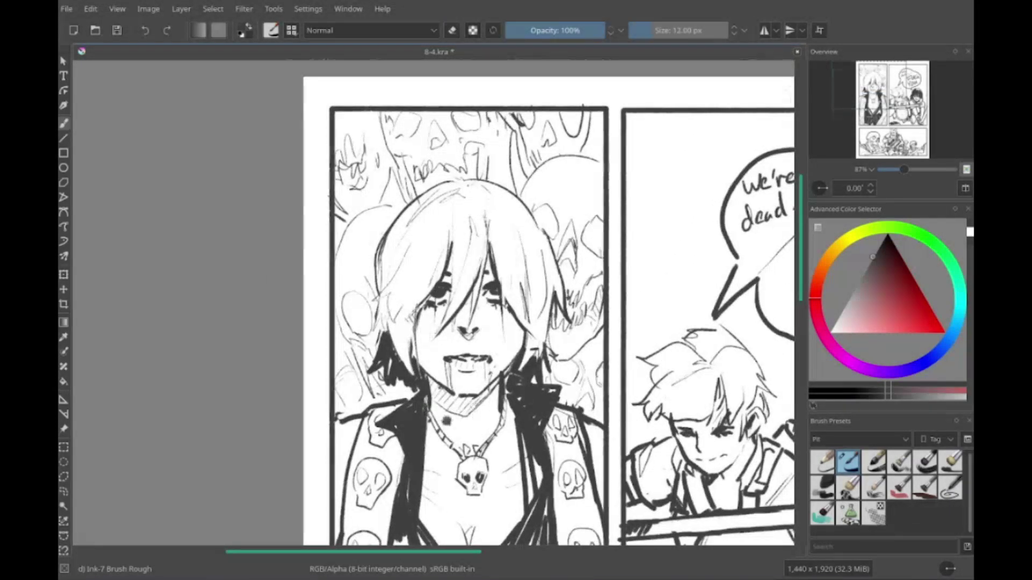
Step: Ink dark blood spots on the necklace-wearing character's chest and cheek, and dark slashes across one tattooed arm
{"action": "mouse_move", "coordinate": [508, 517]}
{"action": "left_mouse_down"}
{"action": "mouse_move", "coordinate": [489, 372]}
{"action": "mouse_move", "coordinate": [549, 372]}
{"action": "left_mouse_up"}
{"action": "left_click_drag", "start_coordinate": [388, 472], "coordinate": [427, 395]}
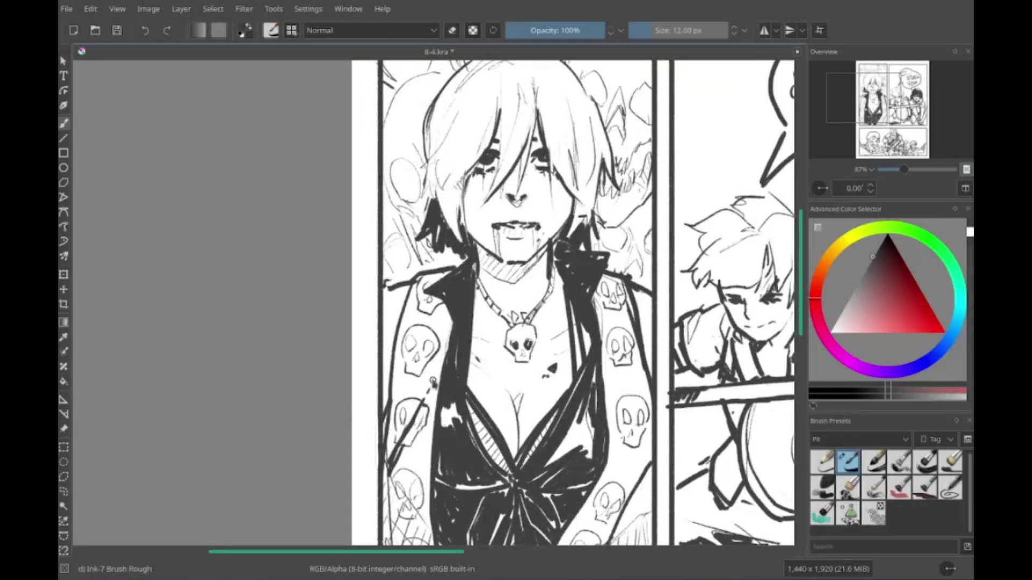
{"action": "left_click_drag", "start_coordinate": [410, 508], "coordinate": [431, 428]}
{"action": "mouse_move", "coordinate": [613, 331]}
{"action": "left_mouse_down"}
{"action": "mouse_move", "coordinate": [598, 342]}
{"action": "mouse_move", "coordinate": [616, 396]}
{"action": "mouse_move", "coordinate": [539, 350]}
{"action": "mouse_move", "coordinate": [516, 395]}
{"action": "mouse_move", "coordinate": [252, 363]}
{"action": "left_mouse_up"}
{"action": "key", "text": "e"}
Step: Redraw the dark-haired boy's mouth as a wide-open shout and blacken the edge of the tattooed forearm
{"action": "scroll", "coordinate": [669, 316], "scroll_direction": "up", "scroll_amount": 2}
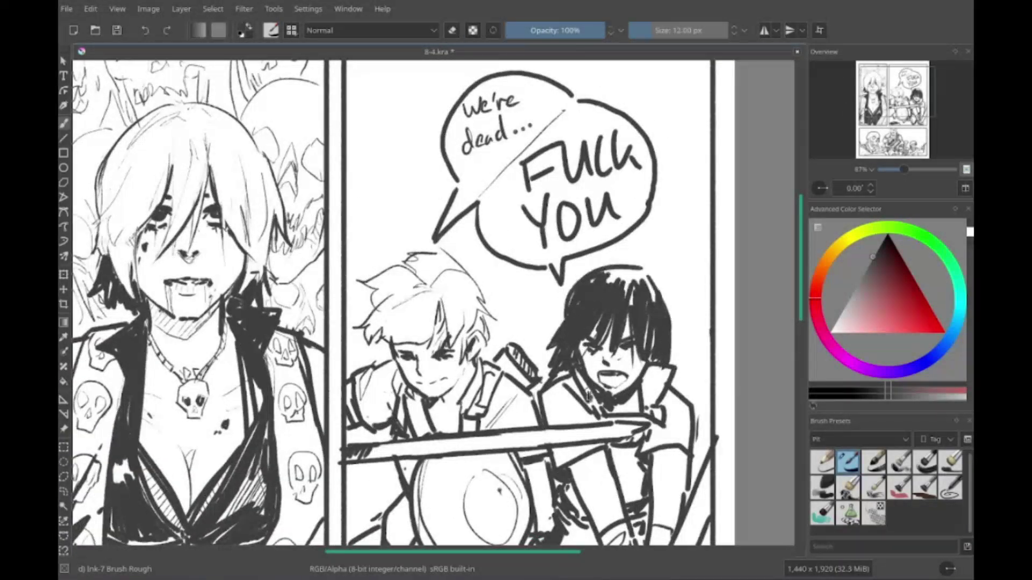
{"action": "left_click_drag", "start_coordinate": [589, 397], "coordinate": [656, 372]}
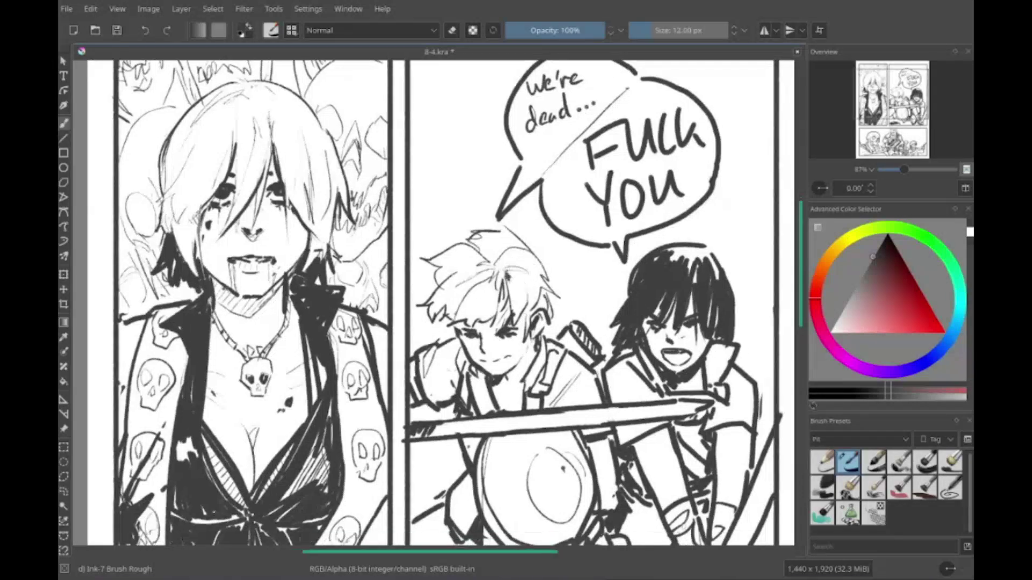
{"action": "left_click_drag", "start_coordinate": [447, 449], "coordinate": [425, 337]}
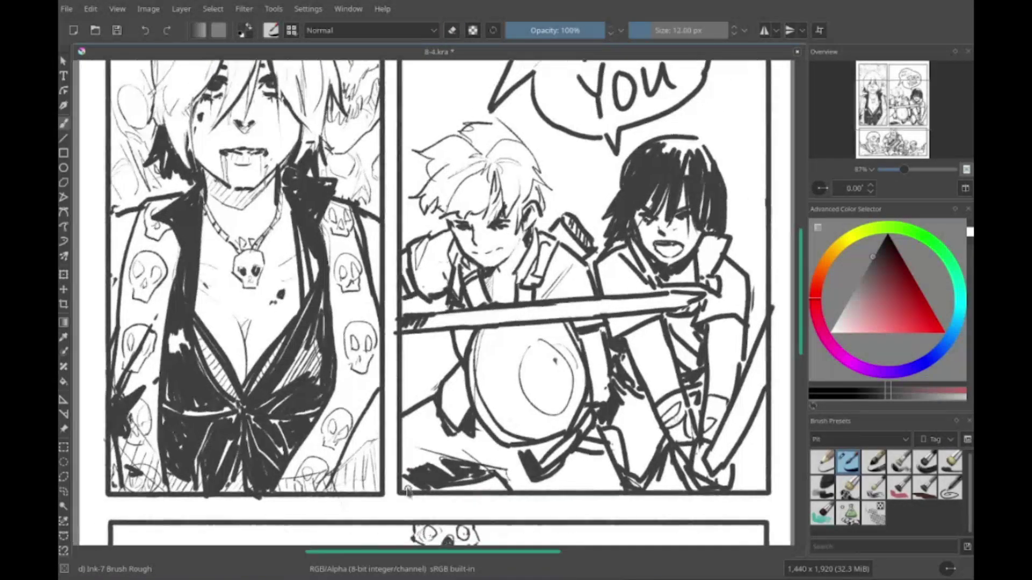
Step: Add a raised tuft to the blond boy's hair and fill dark shading on his shoulder and between the two boys
{"action": "left_click_drag", "start_coordinate": [426, 175], "coordinate": [530, 248]}
{"action": "key", "text": "e"}
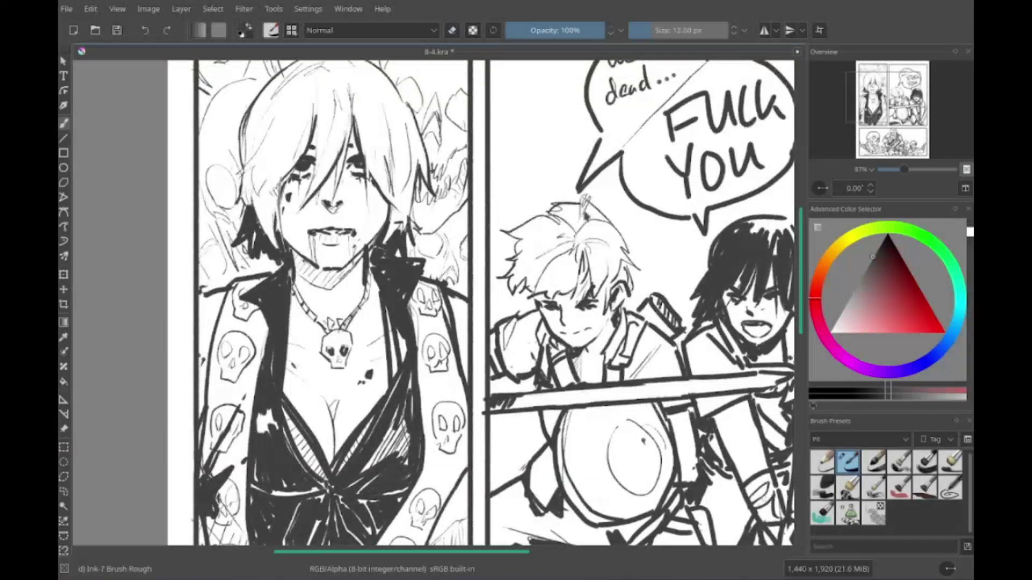
{"action": "left_click_drag", "start_coordinate": [430, 301], "coordinate": [398, 235]}
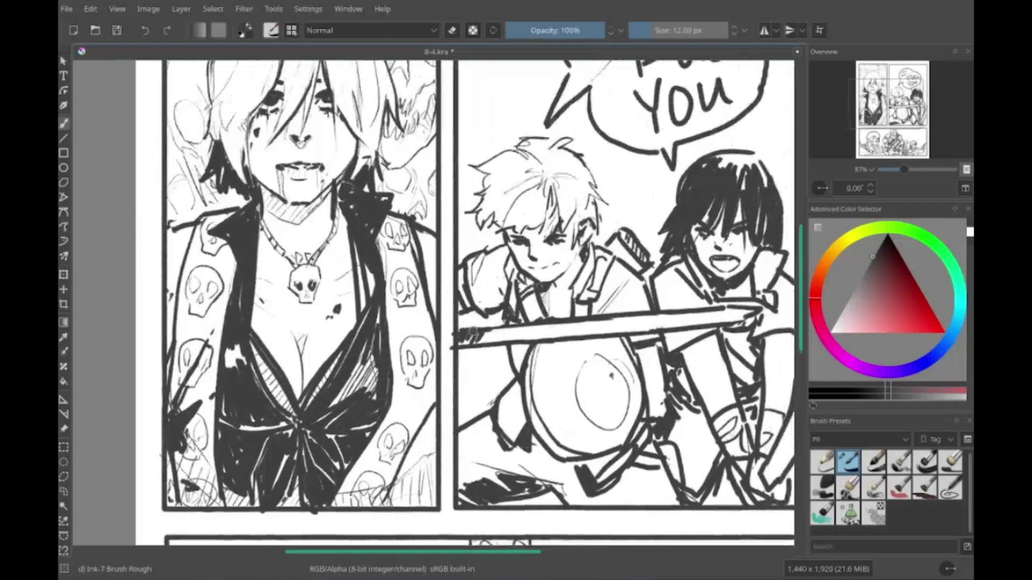
{"action": "left_click_drag", "start_coordinate": [473, 333], "coordinate": [410, 333]}
{"action": "left_click_drag", "start_coordinate": [624, 448], "coordinate": [516, 380]}
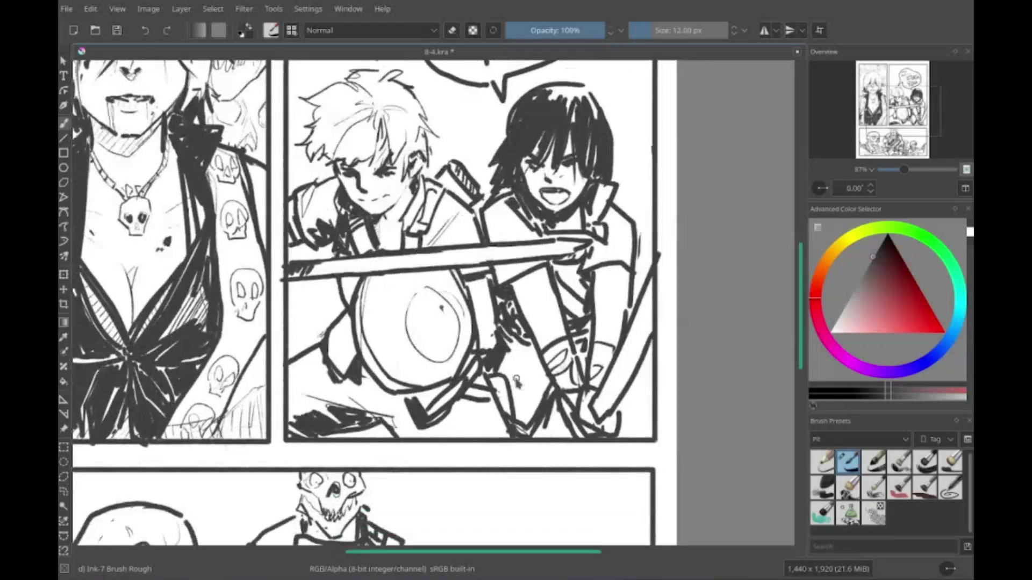
Step: Draw a small skeleton between the gunner and the helmeted rifleman, and hatch shadows on the small skulls and under the gun
{"action": "left_click_drag", "start_coordinate": [376, 377], "coordinate": [527, 101]}
{"action": "key", "text": "e"}
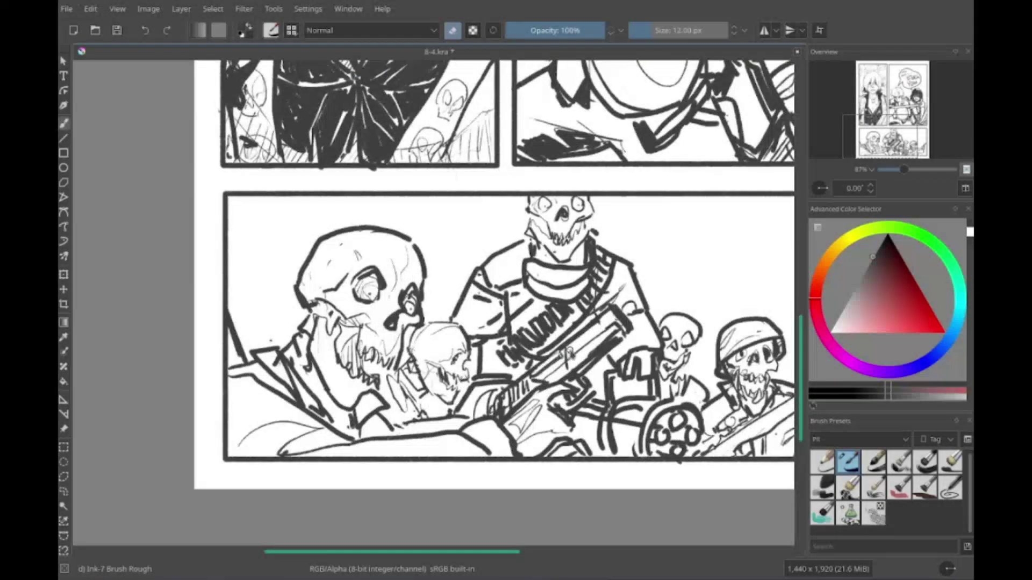
{"action": "key", "text": "e"}
{"action": "scroll", "coordinate": [568, 351], "scroll_direction": "down", "scroll_amount": 3}
{"action": "scroll", "coordinate": [568, 351], "scroll_direction": "up", "scroll_amount": 5}
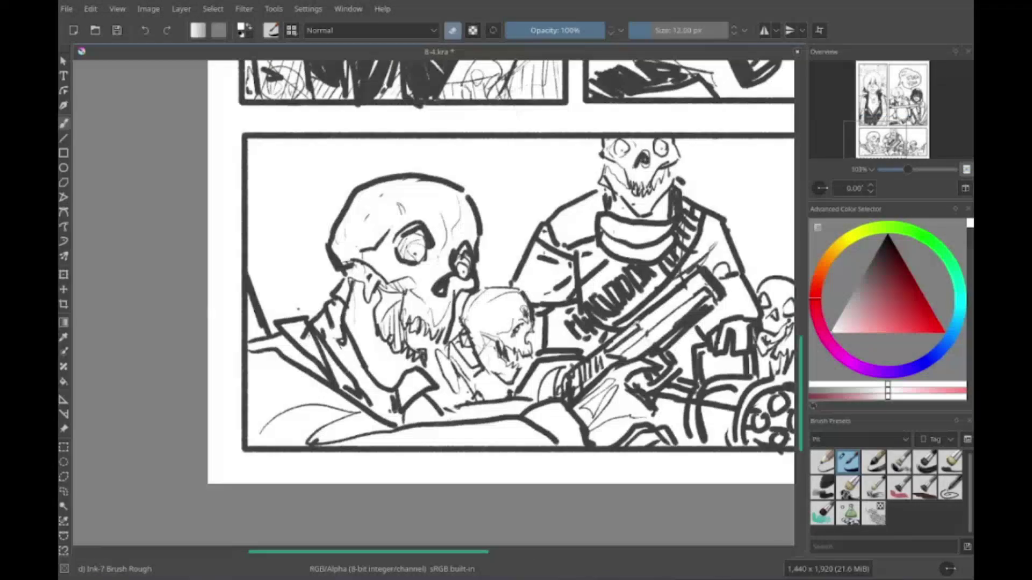
{"action": "left_click_drag", "start_coordinate": [444, 381], "coordinate": [313, 347]}
{"action": "left_click_drag", "start_coordinate": [540, 342], "coordinate": [500, 328]}
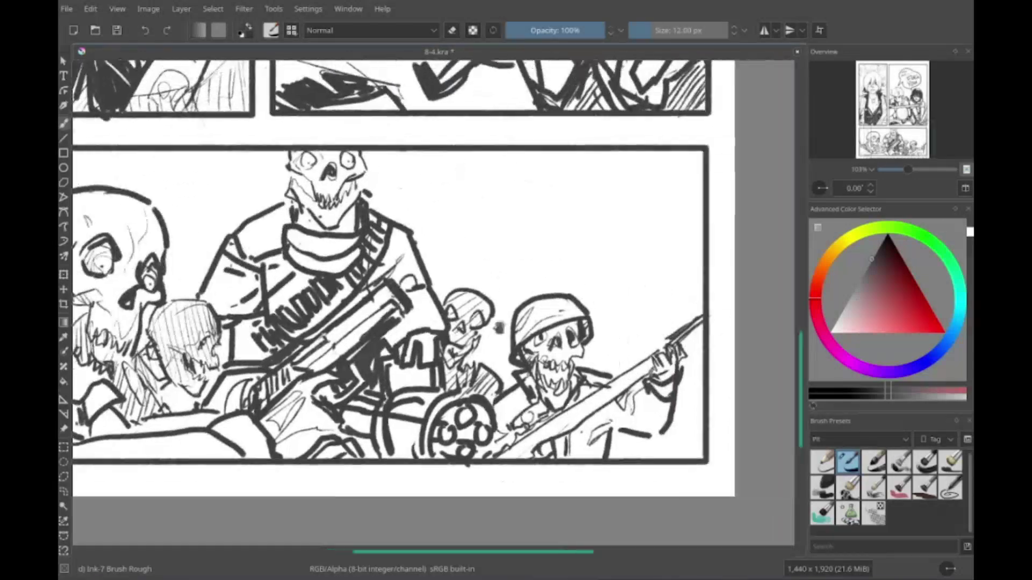
Step: Fill the lower corners of the first panel around the character's arms with jagged black shading
{"action": "scroll", "coordinate": [689, 357], "scroll_direction": "down", "scroll_amount": 3}
{"action": "scroll", "coordinate": [689, 357], "scroll_direction": "up", "scroll_amount": 6}
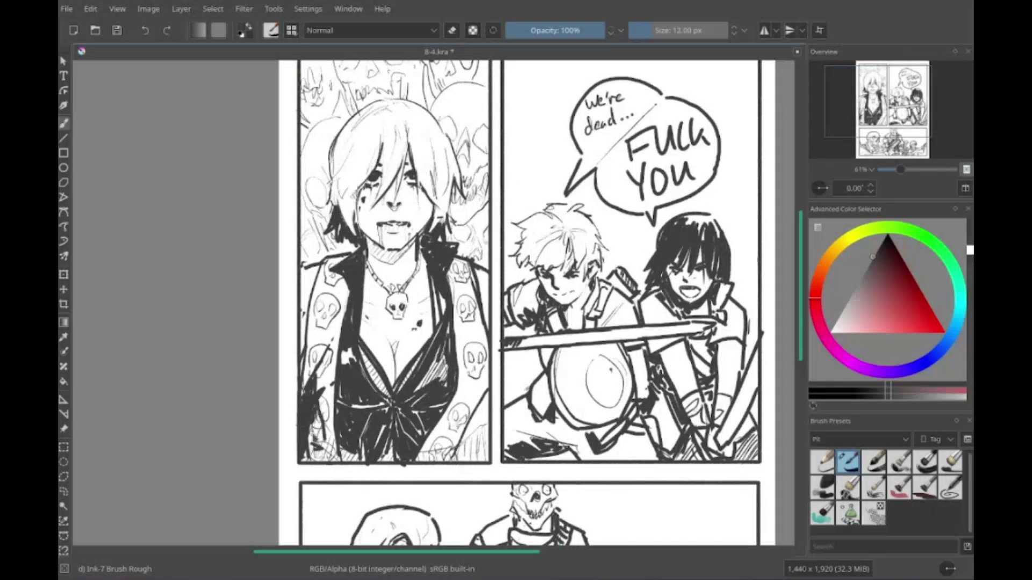
{"action": "scroll", "coordinate": [525, 303], "scroll_direction": "up", "scroll_amount": 2}
{"action": "key", "text": "e"}
{"action": "scroll", "coordinate": [515, 303], "scroll_direction": "down", "scroll_amount": 3}
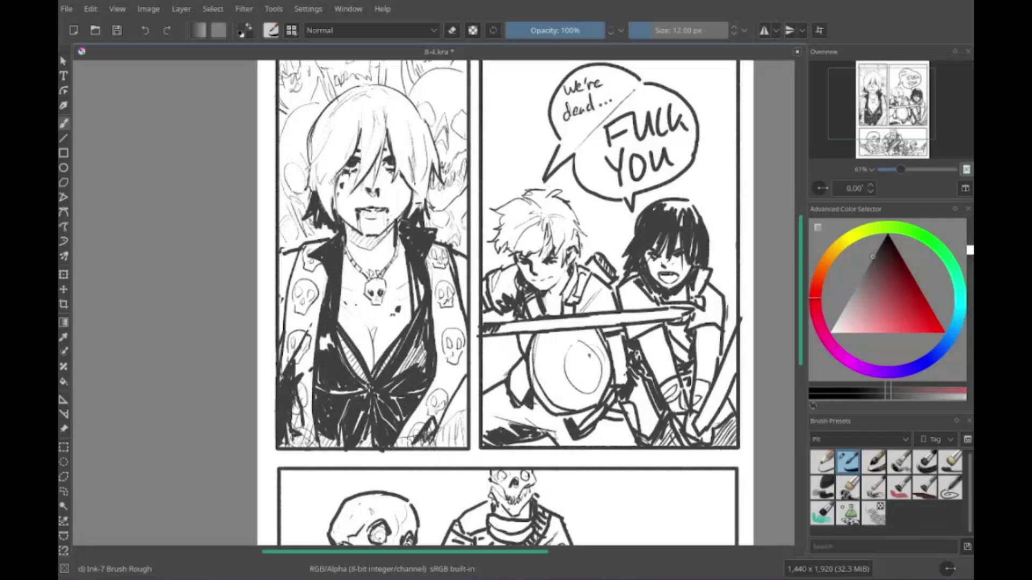
{"action": "scroll", "coordinate": [515, 304], "scroll_direction": "up", "scroll_amount": 3}
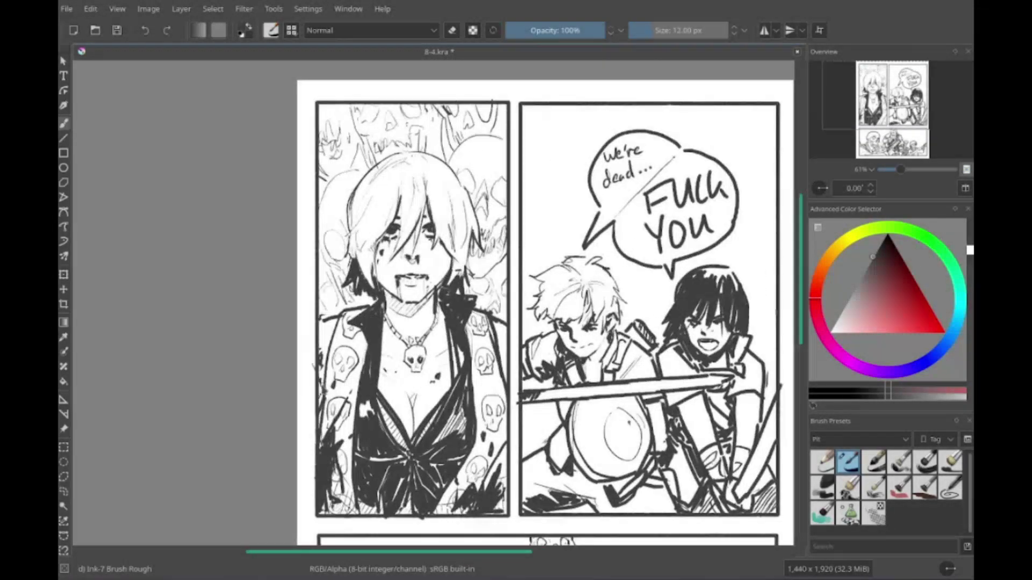
Step: Scatter ink drops over both skull-tattooed arms and the shading beside them
{"action": "scroll", "coordinate": [515, 303], "scroll_direction": "down", "scroll_amount": 1}
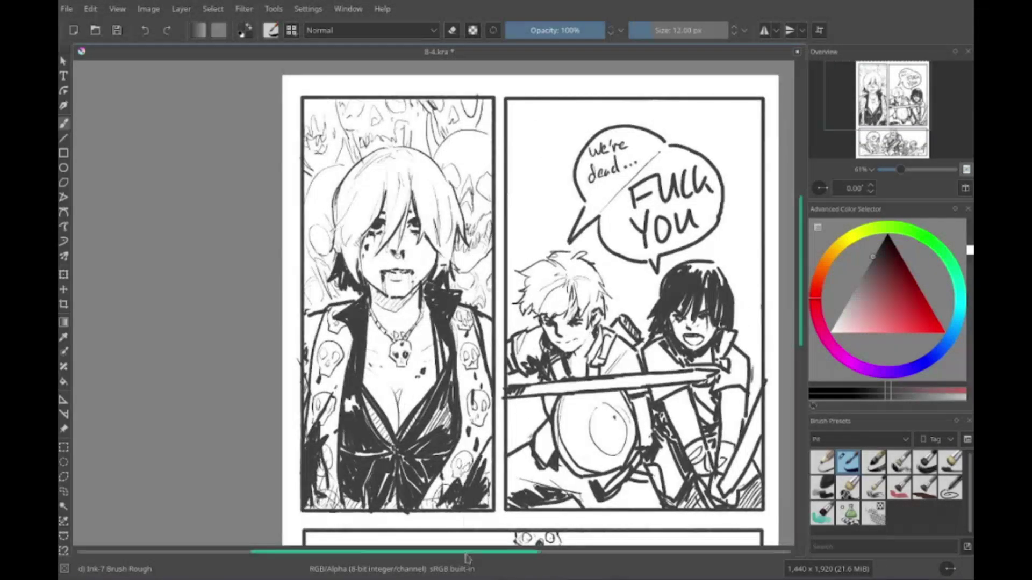
{"action": "scroll", "coordinate": [515, 303], "scroll_direction": "up", "scroll_amount": 2}
{"action": "scroll", "coordinate": [515, 303], "scroll_direction": "up", "scroll_amount": 2}
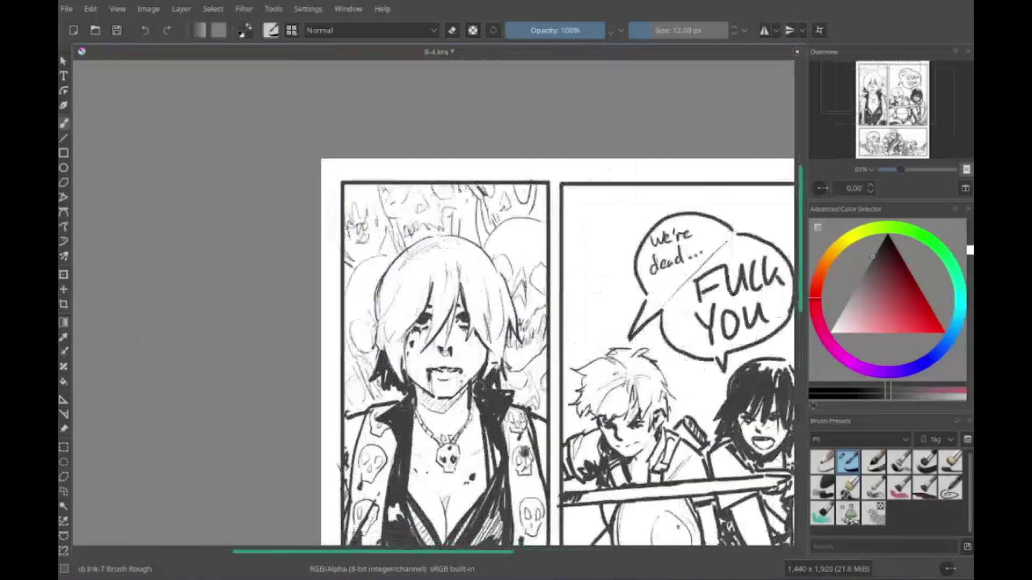
{"action": "key", "text": "e"}
{"action": "key", "text": "e"}
{"action": "scroll", "coordinate": [515, 303], "scroll_direction": "down", "scroll_amount": 5}
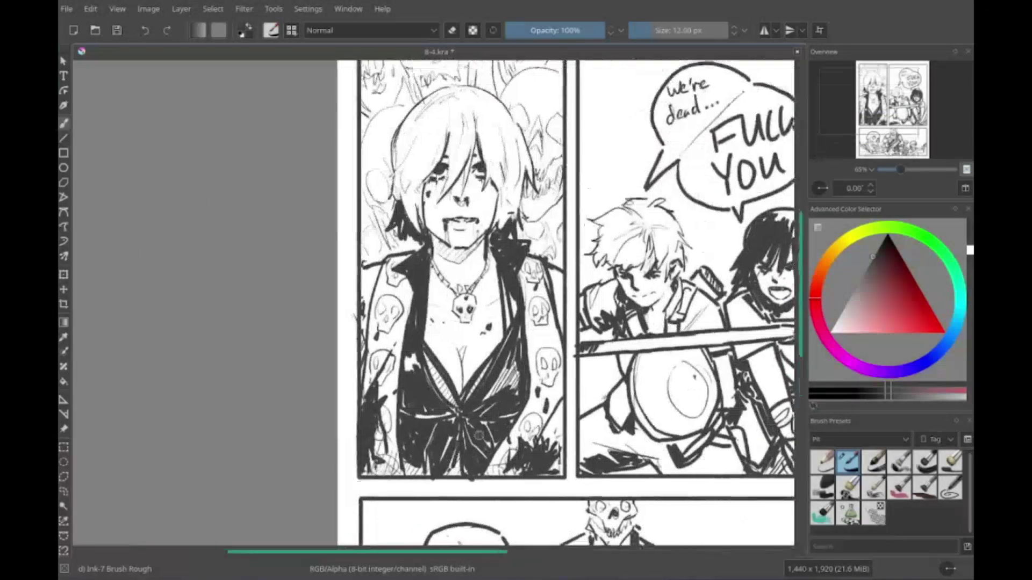
Step: Touch up the blood marks on the necklace-wearing character's face and chest, and save 8-4.kra
{"action": "scroll", "coordinate": [432, 477], "scroll_direction": "right", "scroll_amount": 3}
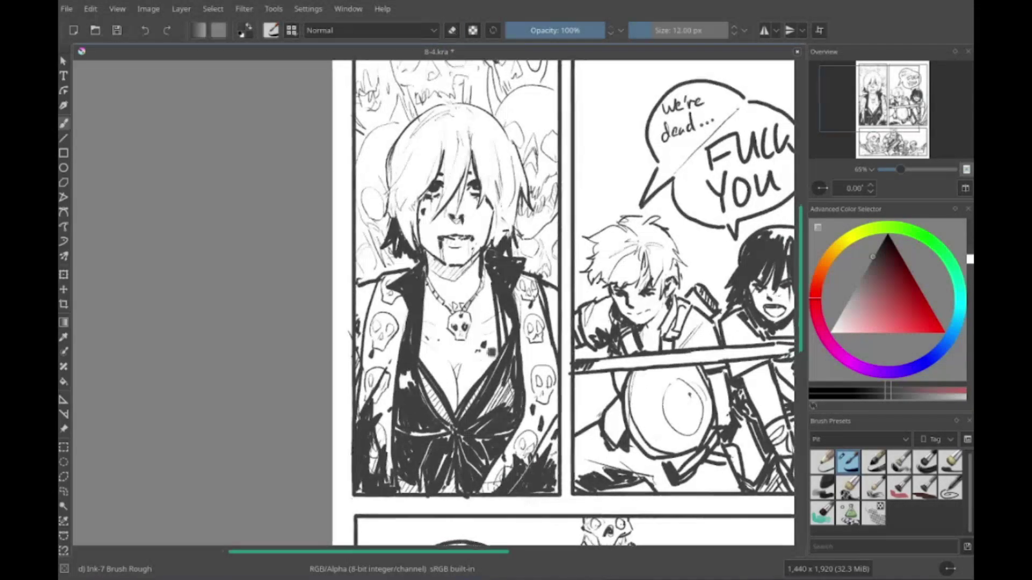
{"action": "scroll", "coordinate": [515, 303], "scroll_direction": "left", "scroll_amount": 2}
{"action": "scroll", "coordinate": [515, 303], "scroll_direction": "up", "scroll_amount": 4}
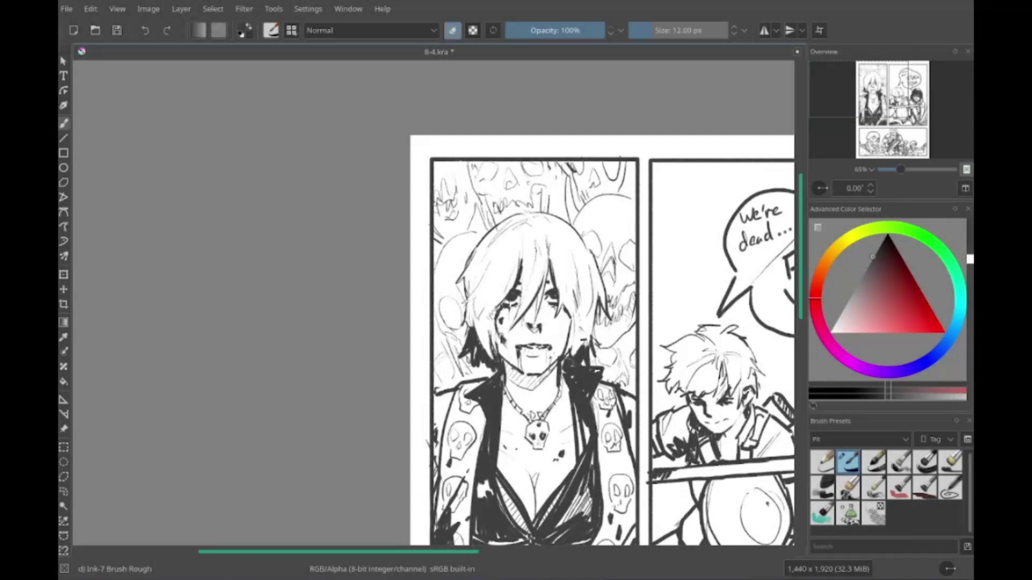
{"action": "key", "text": "e"}
{"action": "scroll", "coordinate": [515, 303], "scroll_direction": "right", "scroll_amount": 5}
{"action": "scroll", "coordinate": [514, 304], "scroll_direction": "down", "scroll_amount": 2}
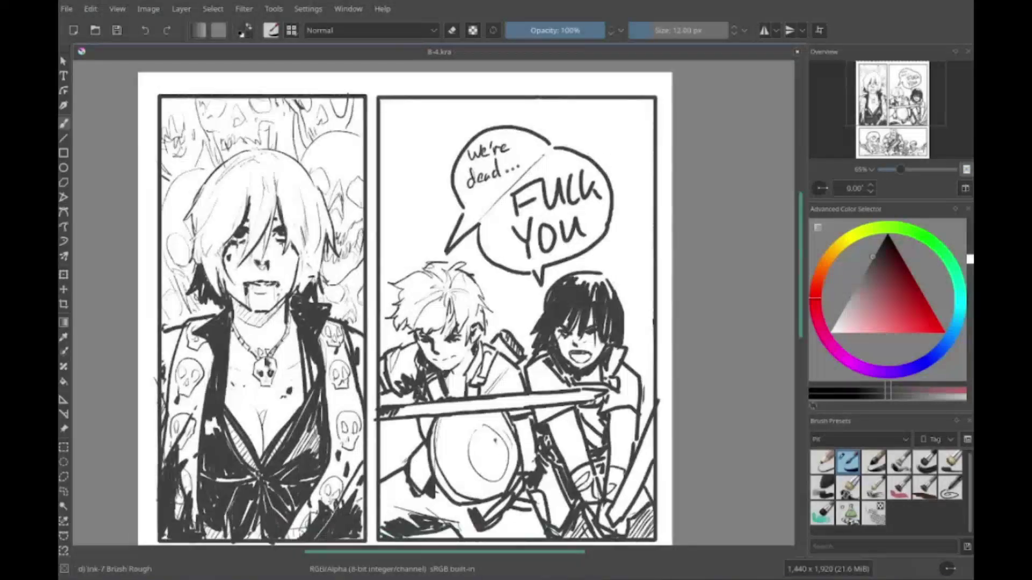
Step: Sketch a ragged skull with a long weapon behind the large skeleton in the lower panel's upper corner
{"action": "scroll", "coordinate": [524, 313], "scroll_direction": "down", "scroll_amount": 7}
{"action": "scroll", "coordinate": [412, 366], "scroll_direction": "left", "scroll_amount": 4}
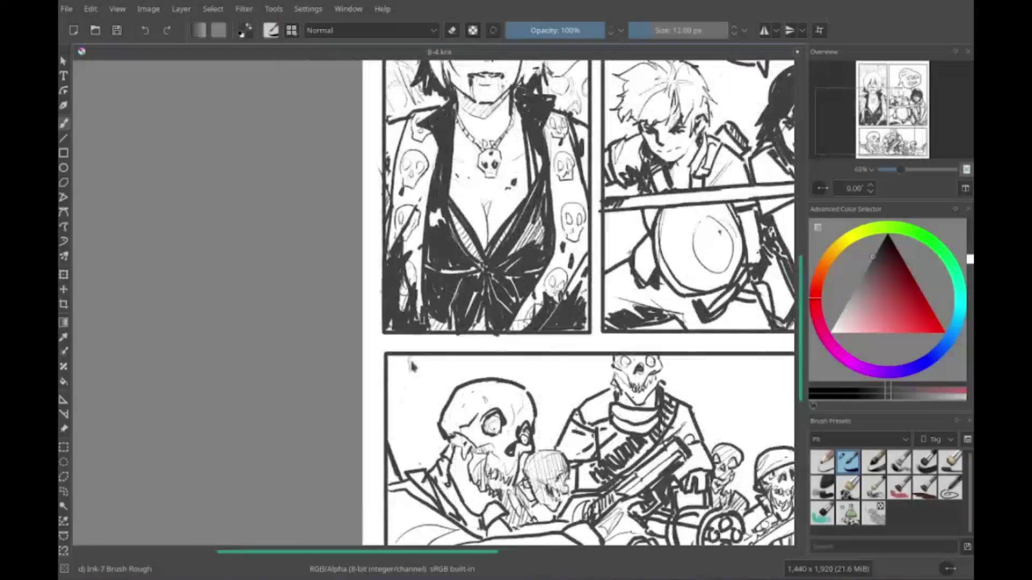
{"action": "scroll", "coordinate": [391, 337], "scroll_direction": "down", "scroll_amount": 1}
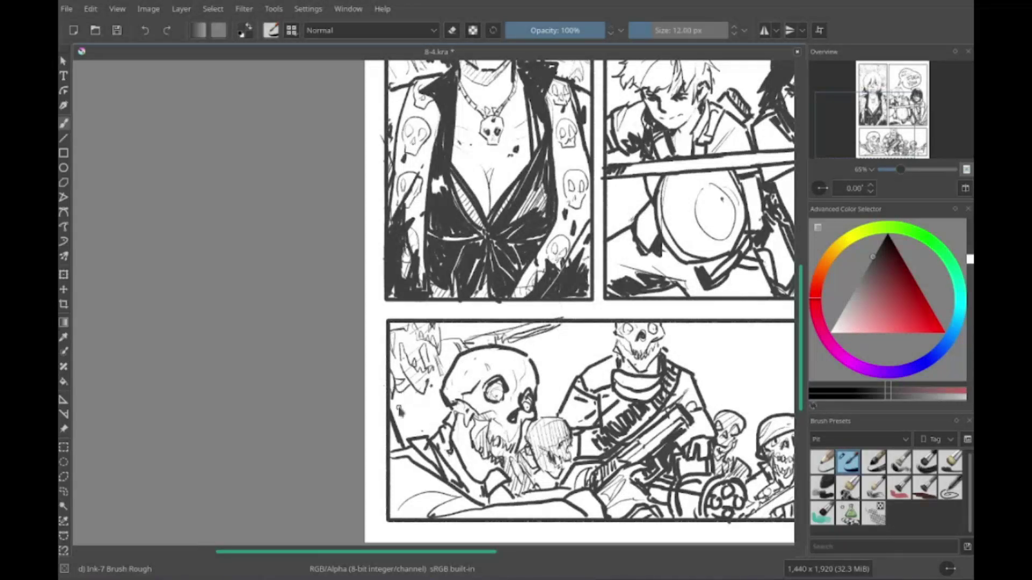
{"action": "scroll", "coordinate": [400, 409], "scroll_direction": "down", "scroll_amount": 2}
{"action": "scroll", "coordinate": [400, 410], "scroll_direction": "right", "scroll_amount": 3}
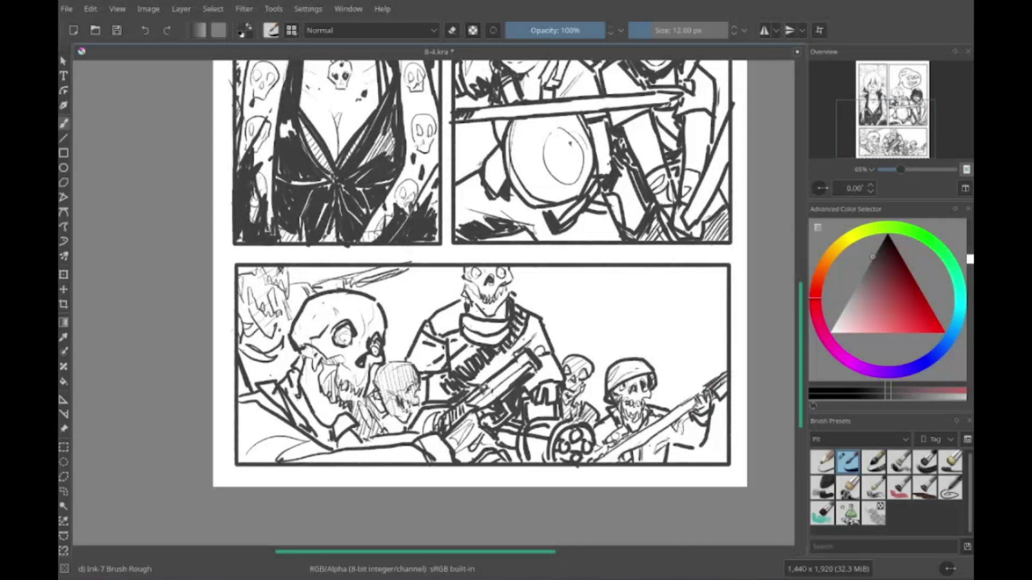
{"action": "scroll", "coordinate": [480, 262], "scroll_direction": "right", "scroll_amount": 3}
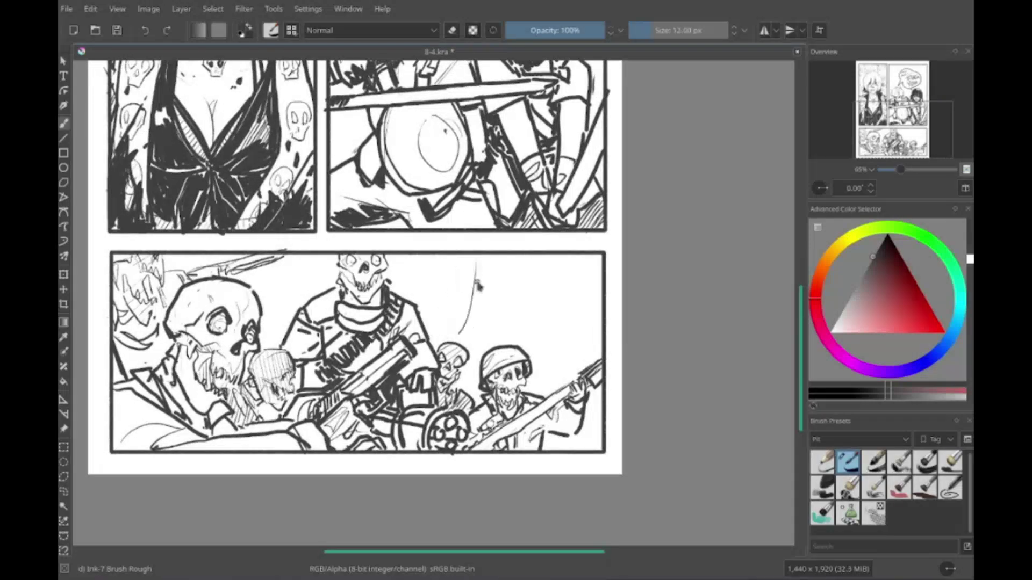
{"action": "left_click_drag", "start_coordinate": [491, 261], "coordinate": [468, 350]}
{"action": "left_click_drag", "start_coordinate": [569, 271], "coordinate": [521, 389]}
{"action": "key", "text": "ctrl+z"}
{"action": "key", "text": "ctrl+z"}
{"action": "key", "text": "ctrl+z"}
Step: Check the upper panels of the page and save 8-4.kra
{"action": "scroll", "coordinate": [478, 286], "scroll_direction": "up", "scroll_amount": 9}
{"action": "scroll", "coordinate": [478, 286], "scroll_direction": "left", "scroll_amount": 3}
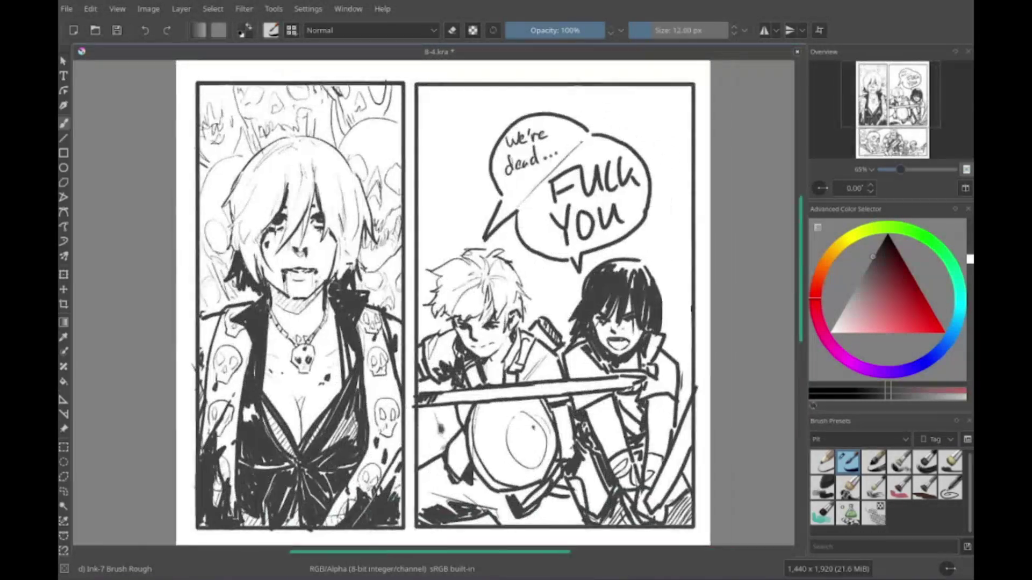
{"action": "scroll", "coordinate": [438, 306], "scroll_direction": "down", "scroll_amount": 3}
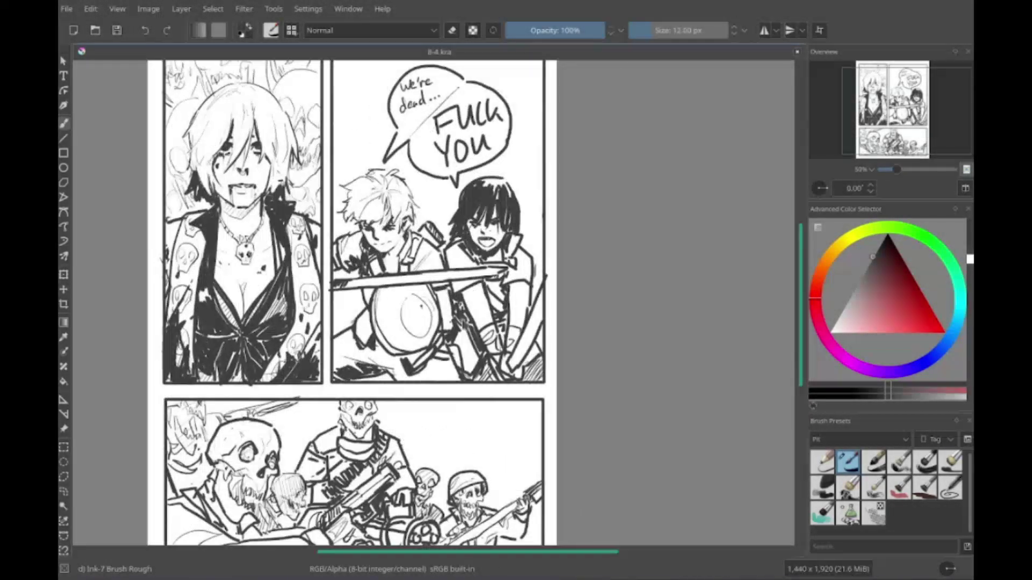
{"action": "left_click_drag", "start_coordinate": [421, 306], "coordinate": [459, 387]}
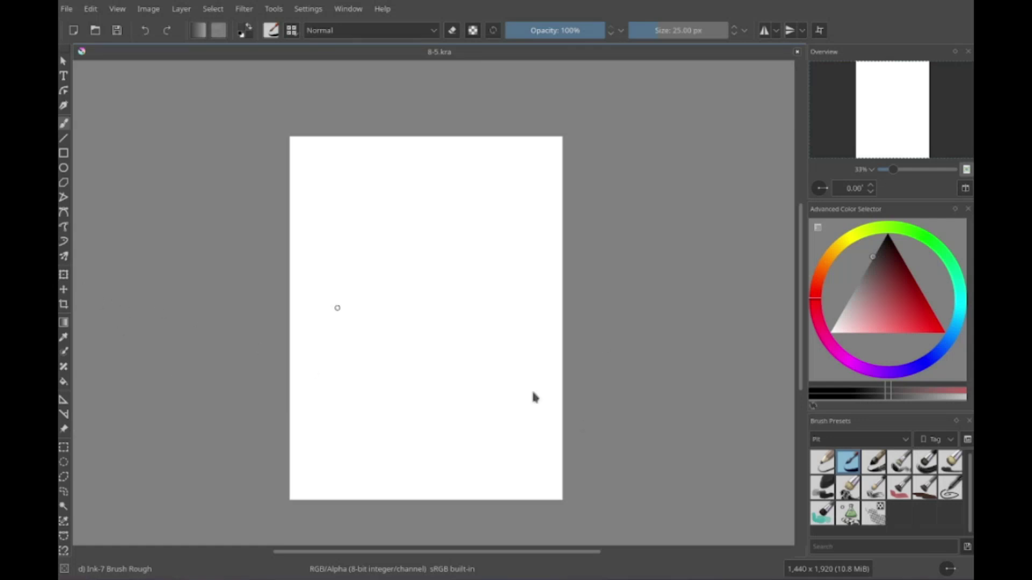
Step: Sketch a tilted head with messy bangs, a pointed shirt collar and one shoulder line on the blank page 8-5.kra
{"action": "mouse_move", "coordinate": [532, 397]}
{"action": "left_mouse_down"}
{"action": "mouse_move", "coordinate": [447, 336]}
{"action": "mouse_move", "coordinate": [396, 240]}
{"action": "mouse_move", "coordinate": [399, 288]}
{"action": "mouse_move", "coordinate": [398, 254]}
{"action": "left_mouse_up"}
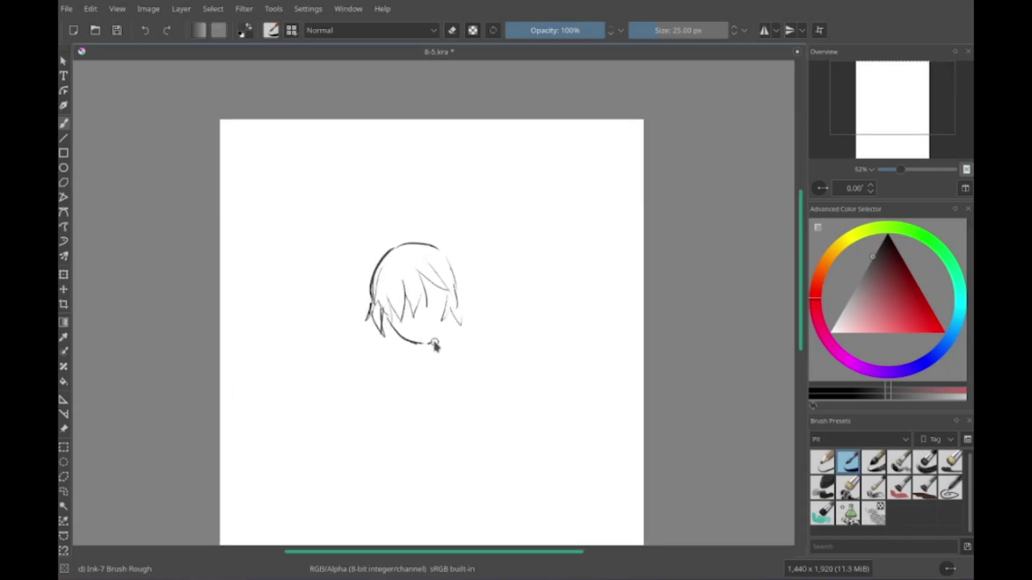
{"action": "mouse_move", "coordinate": [430, 344]}
{"action": "left_mouse_down"}
{"action": "mouse_move", "coordinate": [432, 322]}
{"action": "mouse_move", "coordinate": [442, 352]}
{"action": "left_mouse_up"}
{"action": "mouse_move", "coordinate": [484, 300]}
{"action": "left_mouse_down"}
{"action": "mouse_move", "coordinate": [509, 347]}
{"action": "mouse_move", "coordinate": [454, 366]}
{"action": "mouse_move", "coordinate": [503, 347]}
{"action": "mouse_move", "coordinate": [575, 438]}
{"action": "left_mouse_up"}
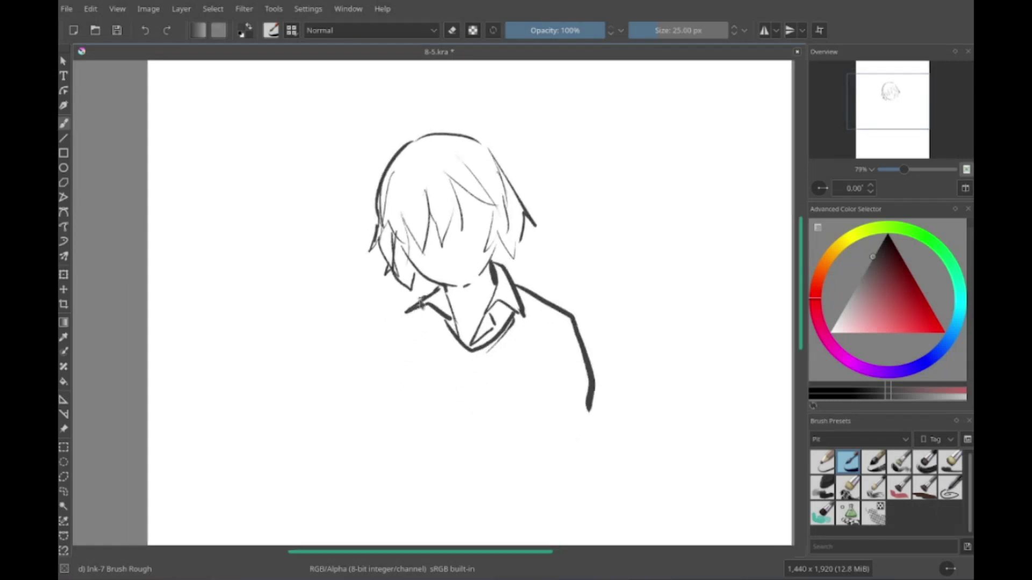
{"action": "left_click_drag", "start_coordinate": [430, 317], "coordinate": [417, 309]}
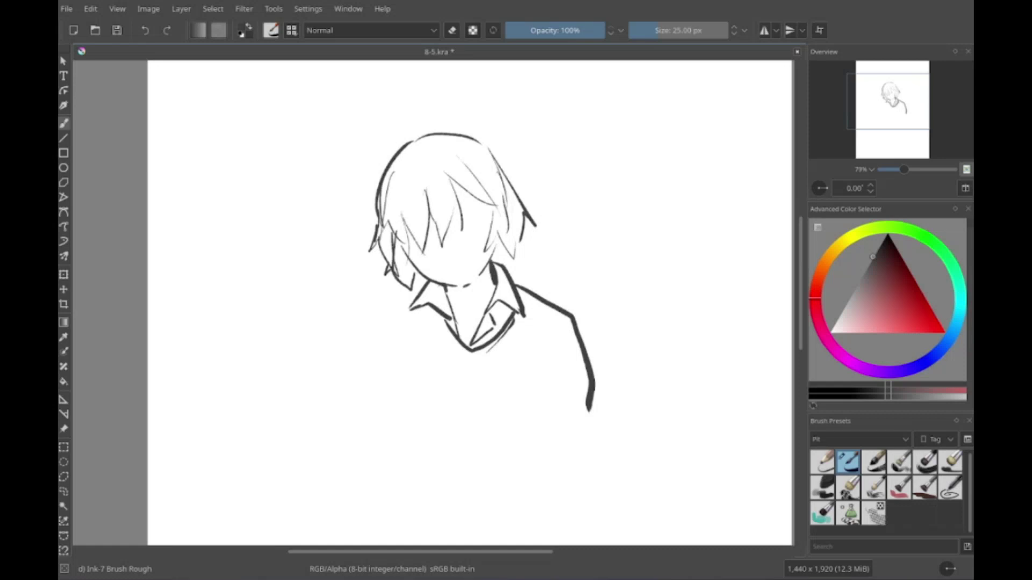
{"action": "scroll", "coordinate": [377, 309], "scroll_direction": "up", "scroll_amount": 2}
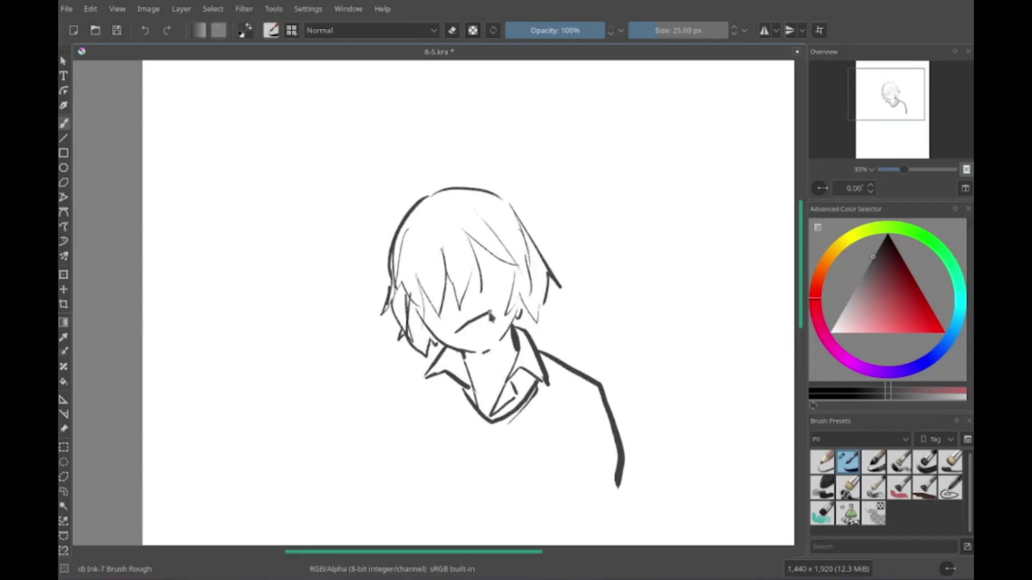
Step: Draw the sweater's other shoulder and long sleeve outline, with fold lines at both armpits
{"action": "left_click_drag", "start_coordinate": [438, 267], "coordinate": [370, 413]}
{"action": "left_click_drag", "start_coordinate": [438, 150], "coordinate": [424, 392]}
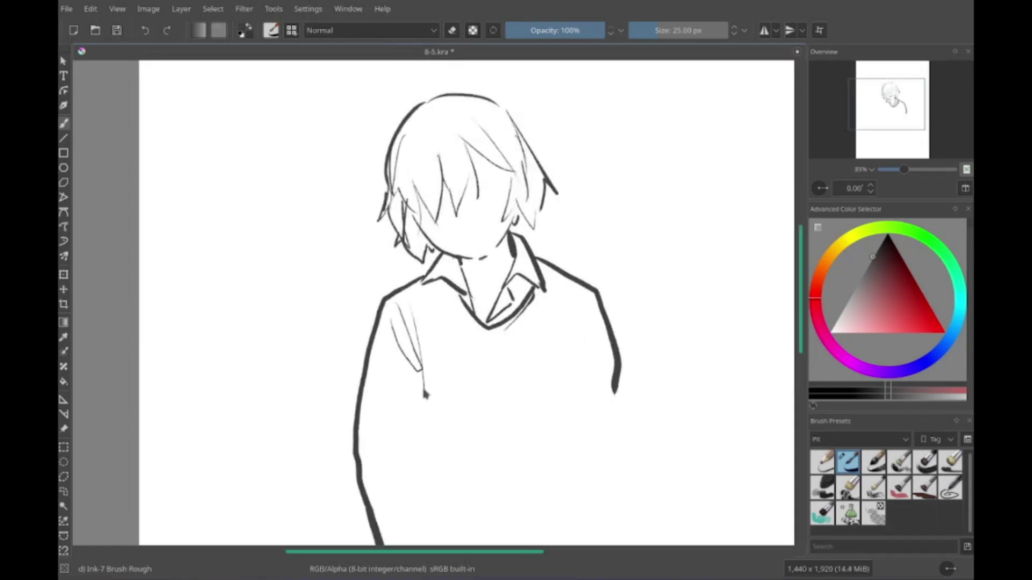
{"action": "left_click_drag", "start_coordinate": [581, 226], "coordinate": [564, 344]}
{"action": "mouse_move", "coordinate": [430, 373]}
{"action": "left_mouse_down"}
{"action": "mouse_move", "coordinate": [434, 426]}
{"action": "mouse_move", "coordinate": [412, 480]}
{"action": "left_mouse_up"}
Step: Transform the drawing to shift the figure slightly sideways on the page
{"action": "key", "text": "ctrl+t"}
{"action": "left_click_drag", "start_coordinate": [300, 417], "coordinate": [376, 383]}
{"action": "key", "text": "Return"}
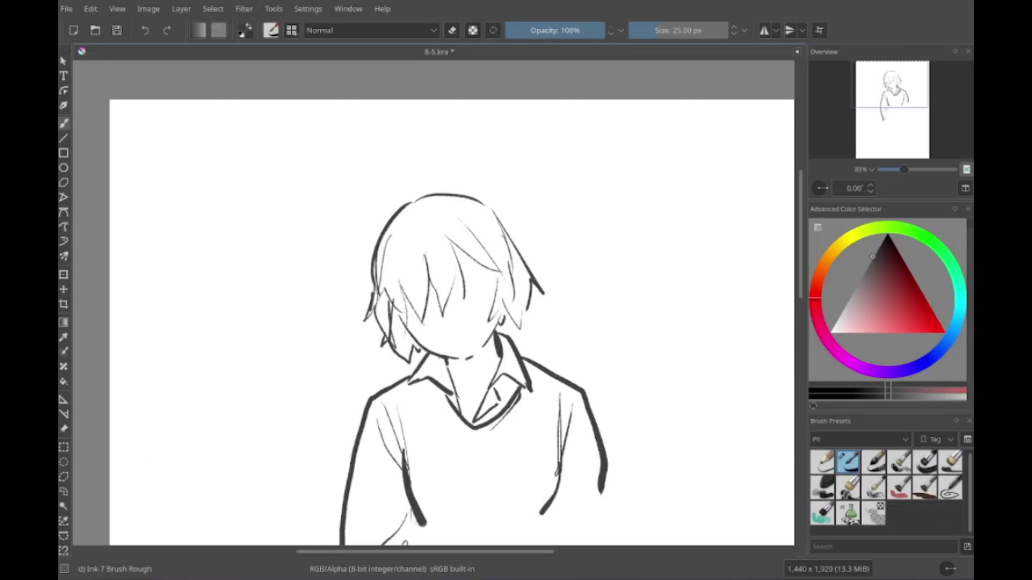
Step: Draw the sweater's sleeves with elbow folds and cuffs, and add ribbing along the V-neck
{"action": "left_click_drag", "start_coordinate": [342, 578], "coordinate": [380, 422]}
{"action": "left_click_drag", "start_coordinate": [446, 332], "coordinate": [442, 294]}
{"action": "mouse_move", "coordinate": [414, 416]}
{"action": "left_mouse_down"}
{"action": "mouse_move", "coordinate": [473, 404]}
{"action": "mouse_move", "coordinate": [430, 452]}
{"action": "left_mouse_up"}
{"action": "mouse_move", "coordinate": [596, 280]}
{"action": "left_mouse_down"}
{"action": "mouse_move", "coordinate": [565, 473]}
{"action": "mouse_move", "coordinate": [575, 444]}
{"action": "left_mouse_up"}
{"action": "key", "text": "ctrl+z"}
{"action": "mouse_move", "coordinate": [518, 446]}
{"action": "left_mouse_down"}
{"action": "mouse_move", "coordinate": [539, 309]}
{"action": "mouse_move", "coordinate": [498, 345]}
{"action": "left_mouse_up"}
{"action": "left_click_drag", "start_coordinate": [580, 319], "coordinate": [532, 357]}
{"action": "mouse_move", "coordinate": [513, 440]}
{"action": "left_mouse_down"}
{"action": "mouse_move", "coordinate": [570, 452]}
{"action": "mouse_move", "coordinate": [615, 522]}
{"action": "left_mouse_up"}
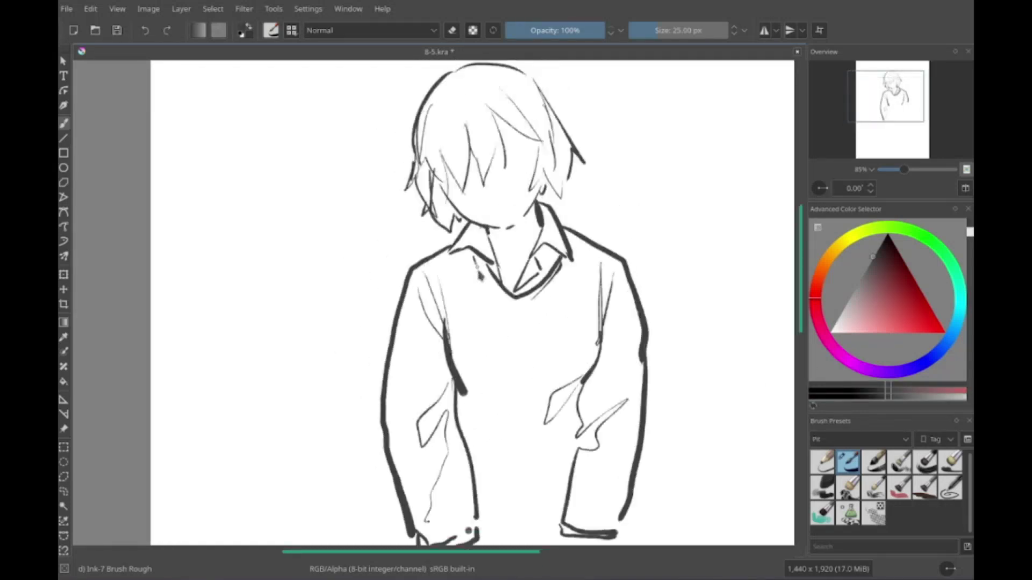
{"action": "mouse_move", "coordinate": [543, 539]}
{"action": "left_mouse_down"}
{"action": "mouse_move", "coordinate": [581, 338]}
{"action": "mouse_move", "coordinate": [524, 380]}
{"action": "left_mouse_up"}
{"action": "left_click_drag", "start_coordinate": [521, 226], "coordinate": [522, 465]}
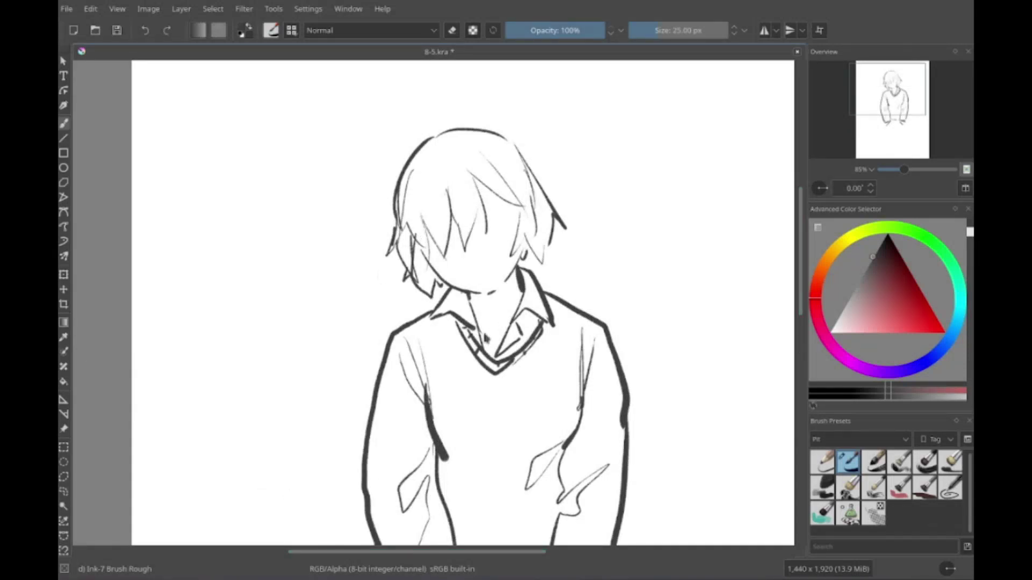
Step: Look at the red-uniform illustration 4-7.kra and return to 8-5.kra with the other documents closed
{"action": "key", "text": "ctrl+Tab"}
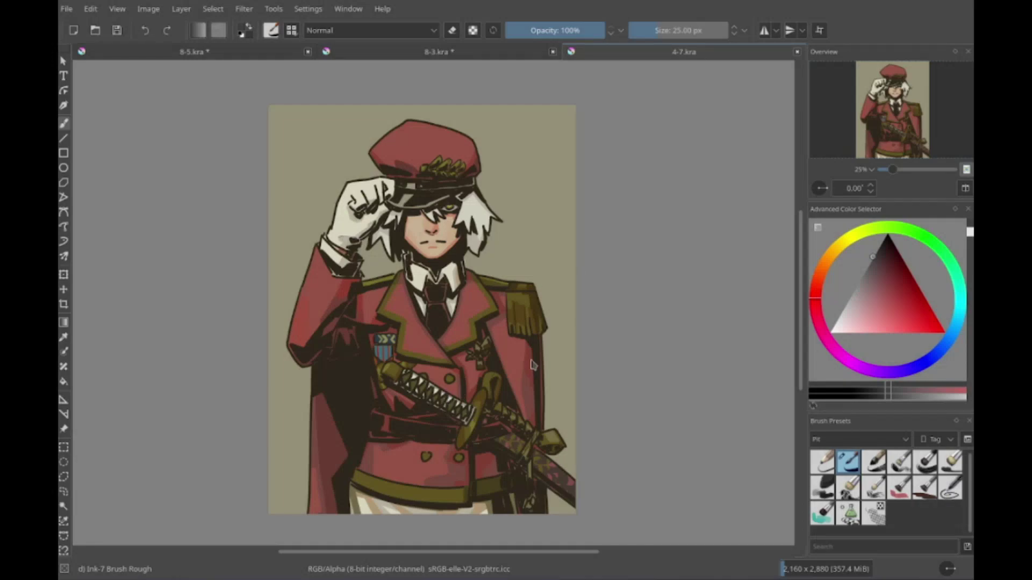
{"action": "left_click", "coordinate": [797, 52]}
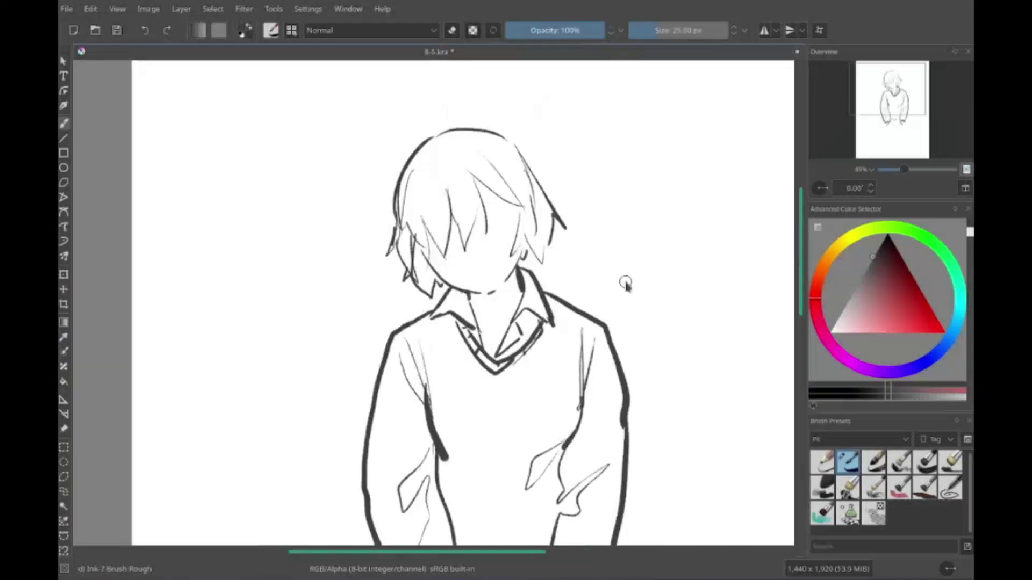
Step: Draw the sweater's ribbed hem and the trouser pocket openings below both cuffs, and add folds at the waist
{"action": "scroll", "coordinate": [625, 285], "scroll_direction": "down", "scroll_amount": 5}
{"action": "left_click_drag", "start_coordinate": [541, 386], "coordinate": [478, 394]}
{"action": "scroll", "coordinate": [449, 390], "scroll_direction": "down", "scroll_amount": 1}
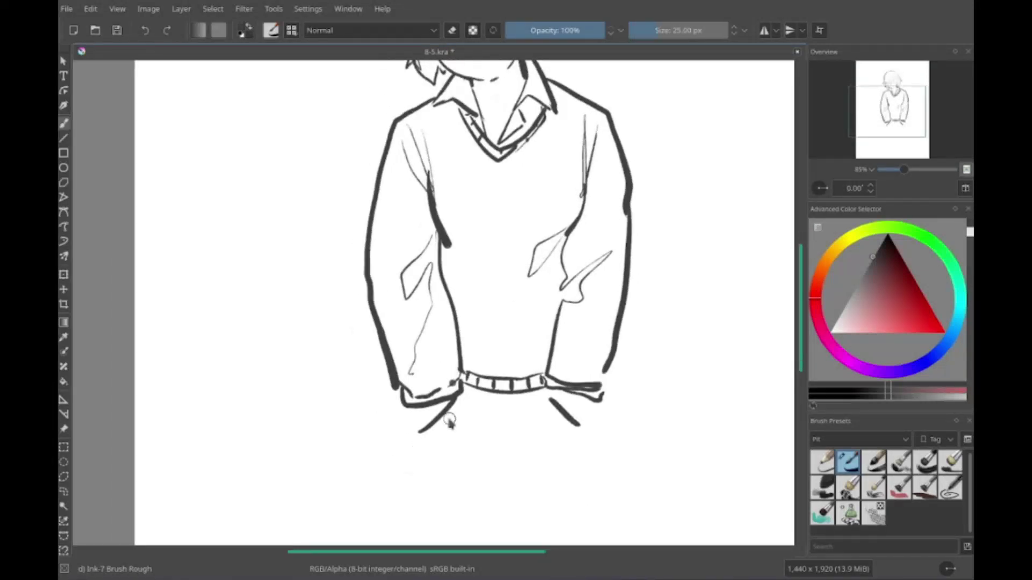
{"action": "scroll", "coordinate": [414, 420], "scroll_direction": "up", "scroll_amount": 5}
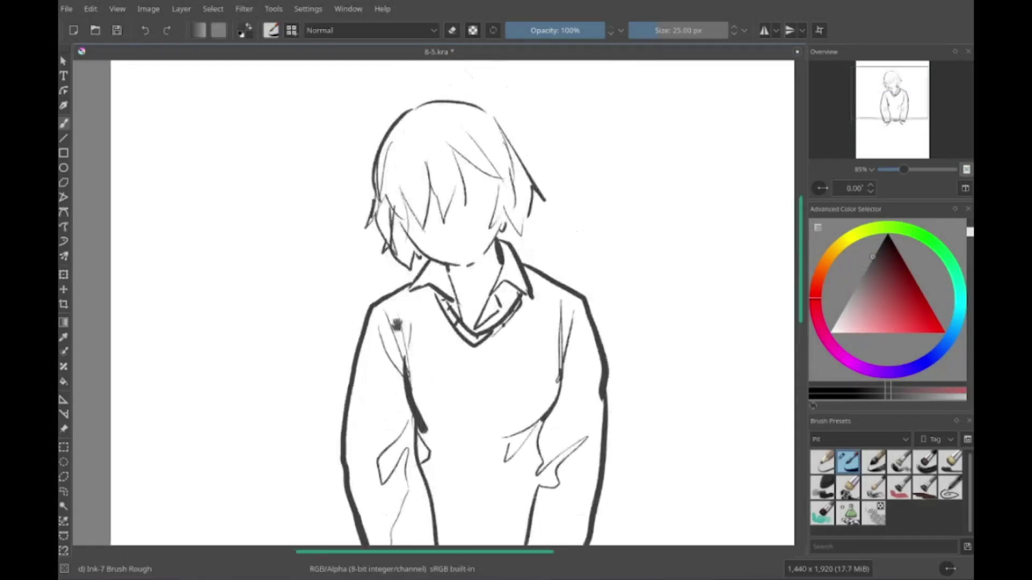
Step: Draw the trouser fly with creases beneath it and start the thick outer line of one leg
{"action": "scroll", "coordinate": [396, 329], "scroll_direction": "down", "scroll_amount": 5}
{"action": "left_click_drag", "start_coordinate": [473, 376], "coordinate": [473, 437]}
{"action": "scroll", "coordinate": [362, 398], "scroll_direction": "down", "scroll_amount": 2}
{"action": "left_click_drag", "start_coordinate": [425, 373], "coordinate": [491, 384]}
{"action": "left_click_drag", "start_coordinate": [369, 301], "coordinate": [392, 532]}
{"action": "scroll", "coordinate": [392, 532], "scroll_direction": "down", "scroll_amount": 1}
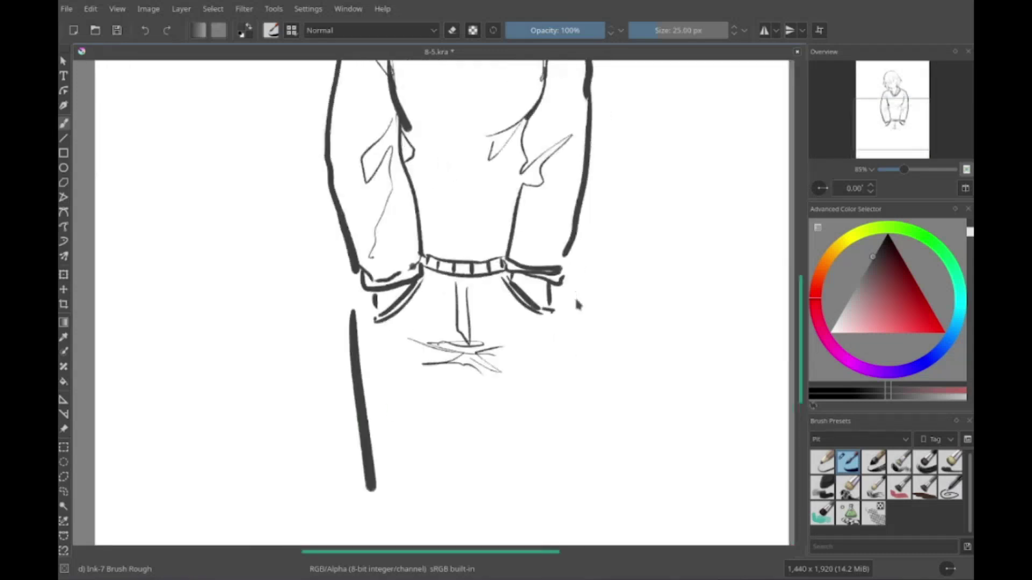
Step: Draw the inner and outer outlines of both trouser legs down the page
{"action": "left_click_drag", "start_coordinate": [428, 329], "coordinate": [477, 385]}
{"action": "scroll", "coordinate": [583, 334], "scroll_direction": "up", "scroll_amount": 2}
{"action": "scroll", "coordinate": [584, 335], "scroll_direction": "down", "scroll_amount": 3}
{"action": "mouse_move", "coordinate": [478, 272]}
{"action": "left_mouse_down"}
{"action": "mouse_move", "coordinate": [508, 415]}
{"action": "mouse_move", "coordinate": [468, 417]}
{"action": "left_mouse_up"}
{"action": "scroll", "coordinate": [573, 268], "scroll_direction": "down", "scroll_amount": 2}
{"action": "scroll", "coordinate": [574, 267], "scroll_direction": "up", "scroll_amount": 2}
{"action": "left_click_drag", "start_coordinate": [416, 366], "coordinate": [436, 484]}
{"action": "left_click_drag", "start_coordinate": [503, 342], "coordinate": [508, 481]}
{"action": "scroll", "coordinate": [487, 377], "scroll_direction": "up", "scroll_amount": 6}
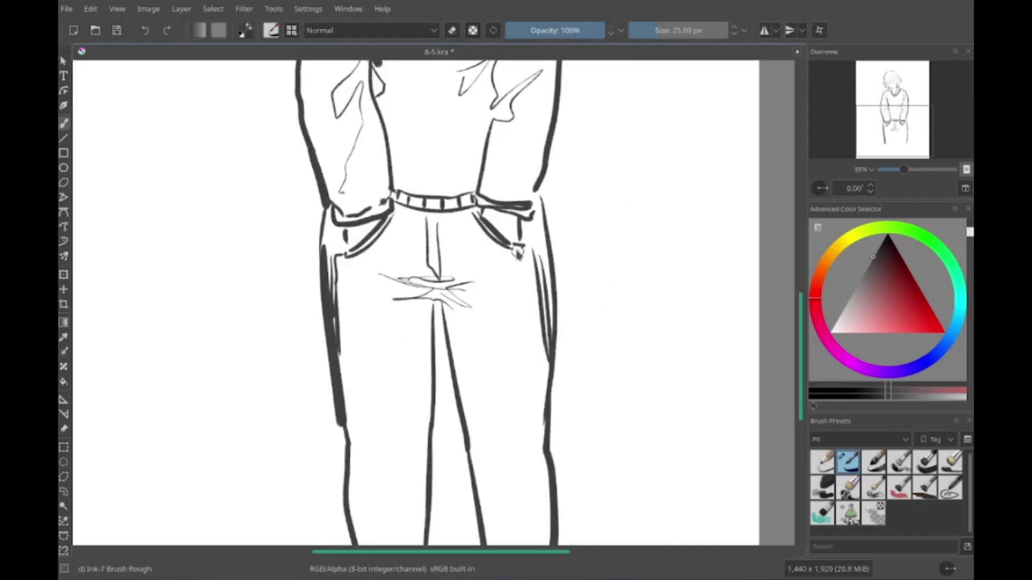
Step: Draw the face with an open smiling mouth, a nose and two dark eyes under the bangs
{"action": "scroll", "coordinate": [421, 346], "scroll_direction": "up", "scroll_amount": 3}
{"action": "scroll", "coordinate": [422, 345], "scroll_direction": "down", "scroll_amount": 1}
{"action": "mouse_move", "coordinate": [468, 305]}
{"action": "left_mouse_down"}
{"action": "mouse_move", "coordinate": [488, 332]}
{"action": "mouse_move", "coordinate": [516, 309]}
{"action": "mouse_move", "coordinate": [517, 284]}
{"action": "left_mouse_up"}
{"action": "scroll", "coordinate": [511, 285], "scroll_direction": "up", "scroll_amount": 1}
{"action": "scroll", "coordinate": [432, 303], "scroll_direction": "right", "scroll_amount": 2}
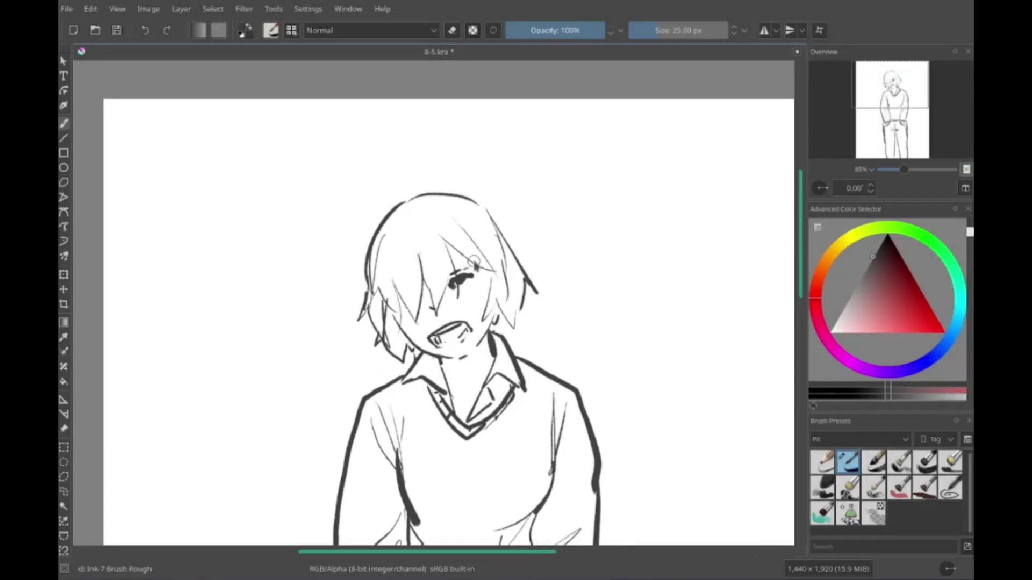
{"action": "scroll", "coordinate": [432, 304], "scroll_direction": "down", "scroll_amount": 2}
{"action": "left_click_drag", "start_coordinate": [404, 246], "coordinate": [422, 241]}
{"action": "scroll", "coordinate": [317, 392], "scroll_direction": "down", "scroll_amount": 3}
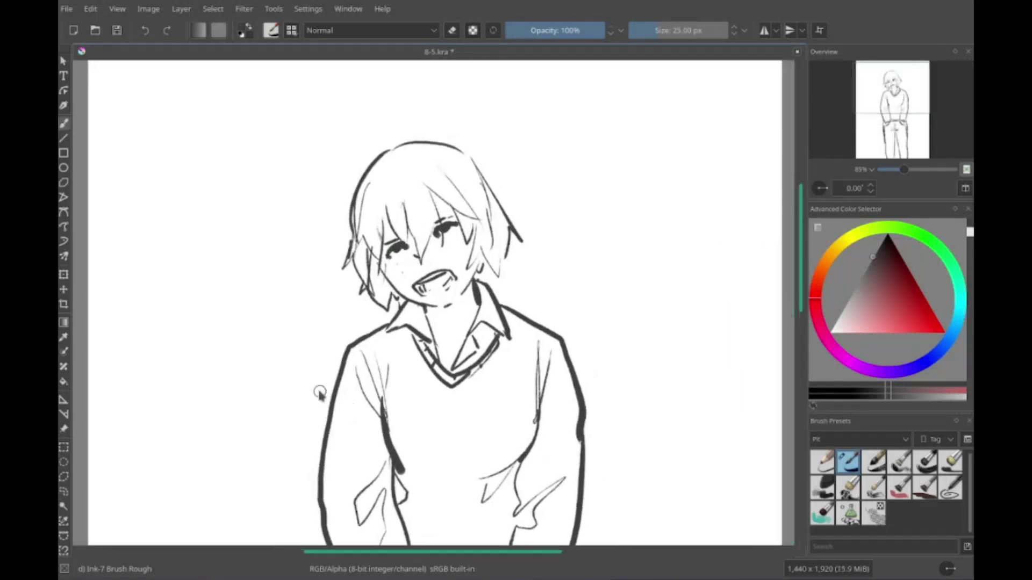
Step: Add ribbing to the cuff, a dark mark at the crotch, a knee crease and more sleeve folds
{"action": "scroll", "coordinate": [444, 349], "scroll_direction": "down", "scroll_amount": 3}
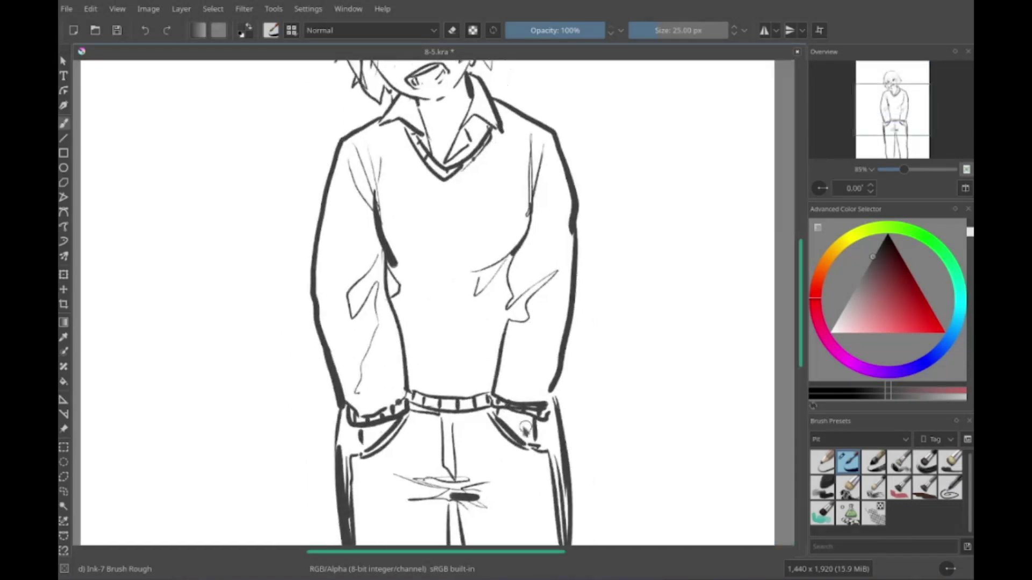
{"action": "scroll", "coordinate": [433, 413], "scroll_direction": "down", "scroll_amount": 10}
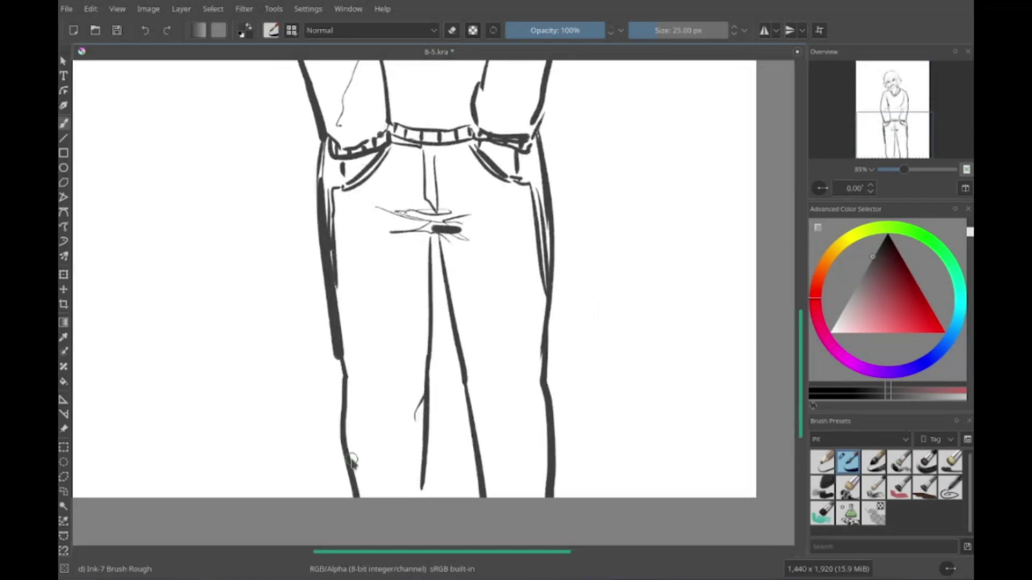
{"action": "scroll", "coordinate": [433, 414], "scroll_direction": "up", "scroll_amount": 15}
{"action": "left_click_drag", "start_coordinate": [349, 164], "coordinate": [419, 210]}
{"action": "scroll", "coordinate": [421, 488], "scroll_direction": "down", "scroll_amount": 5}
{"action": "scroll", "coordinate": [421, 488], "scroll_direction": "up", "scroll_amount": 5}
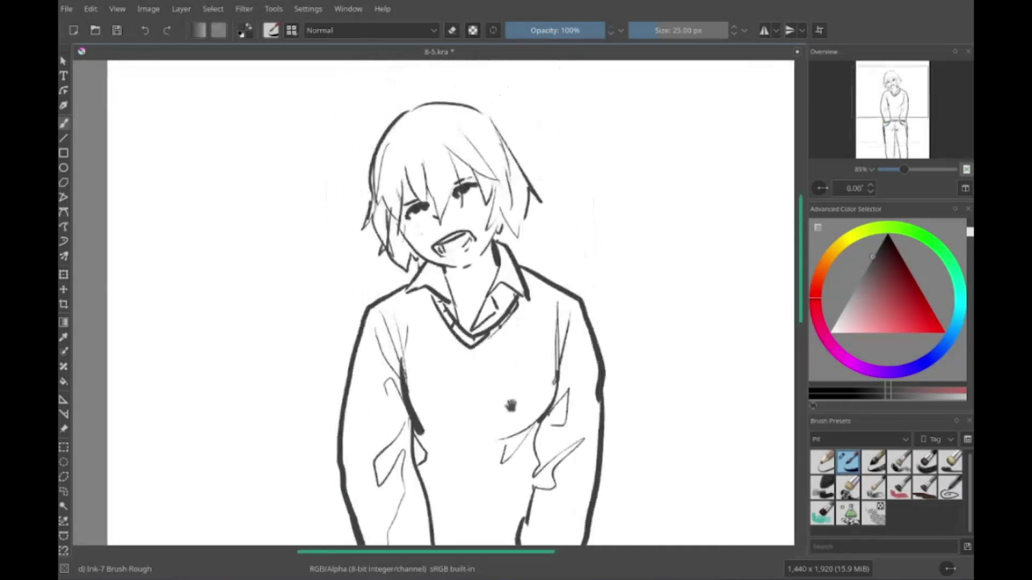
Step: Check the standing figure from head to trousers and save 8-5.kra
{"action": "scroll", "coordinate": [421, 488], "scroll_direction": "down", "scroll_amount": 8}
{"action": "scroll", "coordinate": [390, 368], "scroll_direction": "up", "scroll_amount": 10}
{"action": "scroll", "coordinate": [329, 396], "scroll_direction": "down", "scroll_amount": 3}
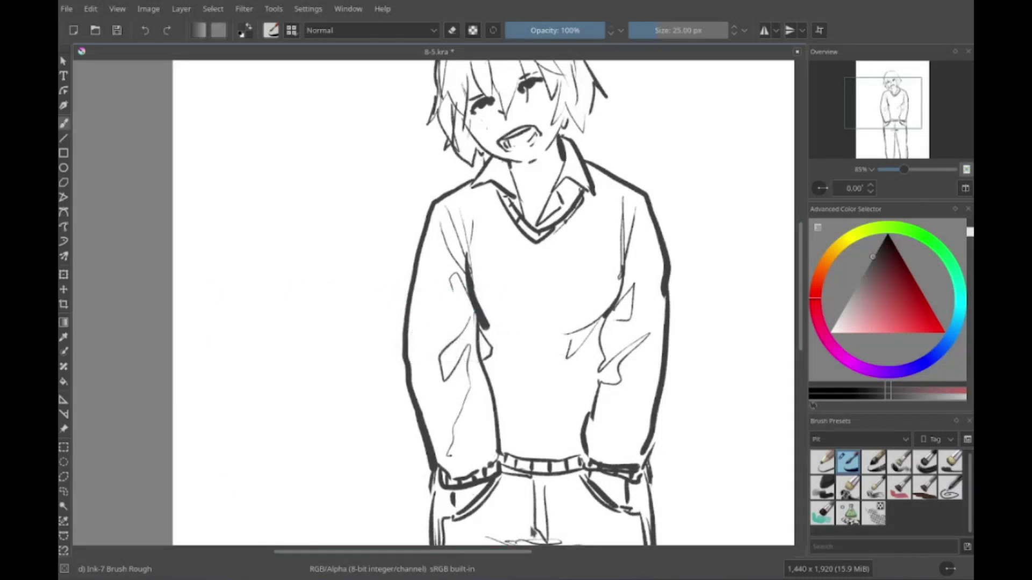
{"action": "scroll", "coordinate": [294, 392], "scroll_direction": "up", "scroll_amount": 3}
{"action": "scroll", "coordinate": [295, 393], "scroll_direction": "right", "scroll_amount": 3}
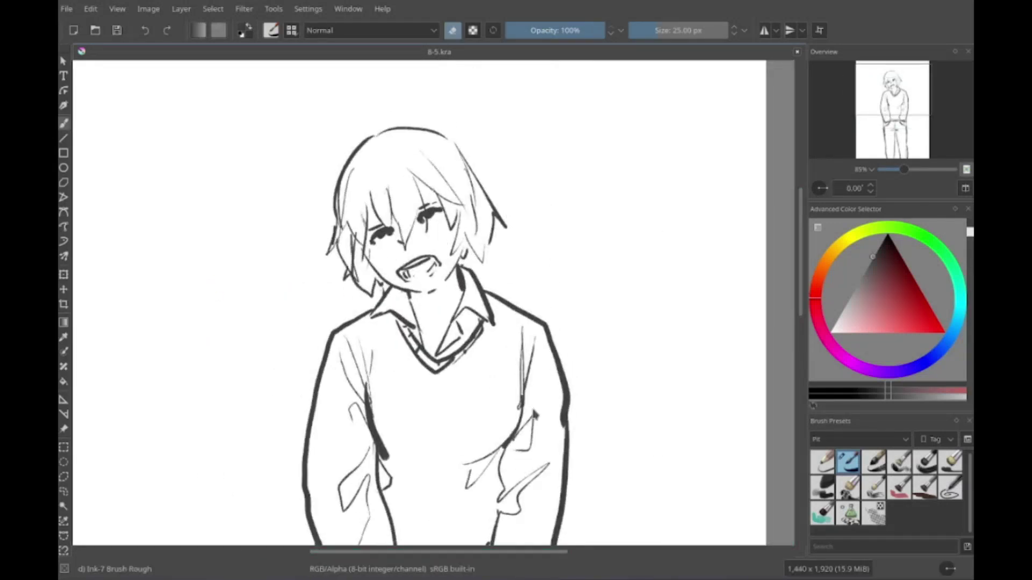
{"action": "scroll", "coordinate": [461, 223], "scroll_direction": "down", "scroll_amount": 3}
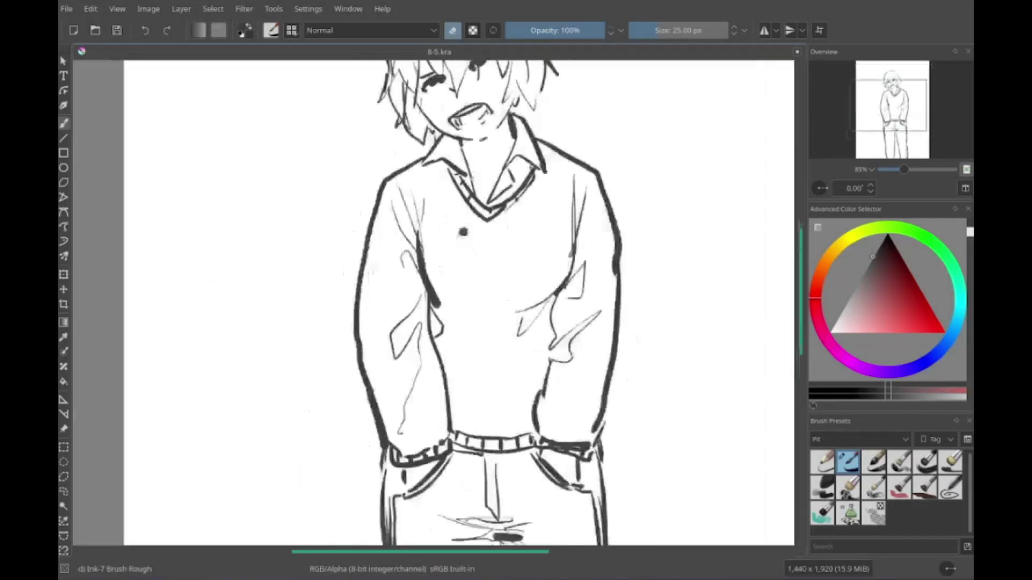
Step: Sketch the head outline and bangs of a second character beside the standing figure's head
{"action": "scroll", "coordinate": [329, 251], "scroll_direction": "up", "scroll_amount": 5}
{"action": "scroll", "coordinate": [330, 251], "scroll_direction": "left", "scroll_amount": 2}
{"action": "key", "text": "e"}
{"action": "left_click_drag", "start_coordinate": [307, 260], "coordinate": [381, 202]}
{"action": "left_click_drag", "start_coordinate": [388, 204], "coordinate": [434, 275]}
{"action": "left_click_drag", "start_coordinate": [334, 237], "coordinate": [348, 290]}
{"action": "left_click_drag", "start_coordinate": [392, 233], "coordinate": [400, 286]}
{"action": "left_click_drag", "start_coordinate": [406, 263], "coordinate": [439, 317]}
{"action": "scroll", "coordinate": [408, 290], "scroll_direction": "down", "scroll_amount": 1}
{"action": "scroll", "coordinate": [409, 290], "scroll_direction": "left", "scroll_amount": 1}
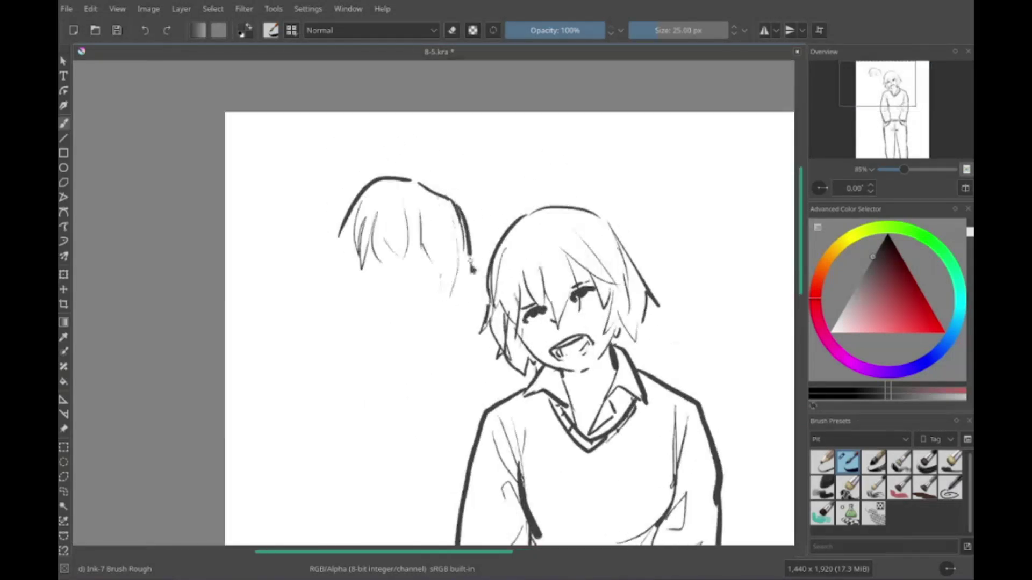
Step: Extend the second head's side hair and add an eye and a short line behind the head
{"action": "left_click_drag", "start_coordinate": [411, 181], "coordinate": [473, 271]}
{"action": "left_click_drag", "start_coordinate": [326, 256], "coordinate": [355, 220]}
{"action": "mouse_move", "coordinate": [382, 266]}
{"action": "left_mouse_down"}
{"action": "mouse_move", "coordinate": [404, 280]}
{"action": "mouse_move", "coordinate": [427, 335]}
{"action": "left_mouse_up"}
{"action": "left_click_drag", "start_coordinate": [408, 293], "coordinate": [394, 316]}
{"action": "left_click_drag", "start_coordinate": [485, 282], "coordinate": [450, 276]}
{"action": "scroll", "coordinate": [409, 291], "scroll_direction": "up", "scroll_amount": 1}
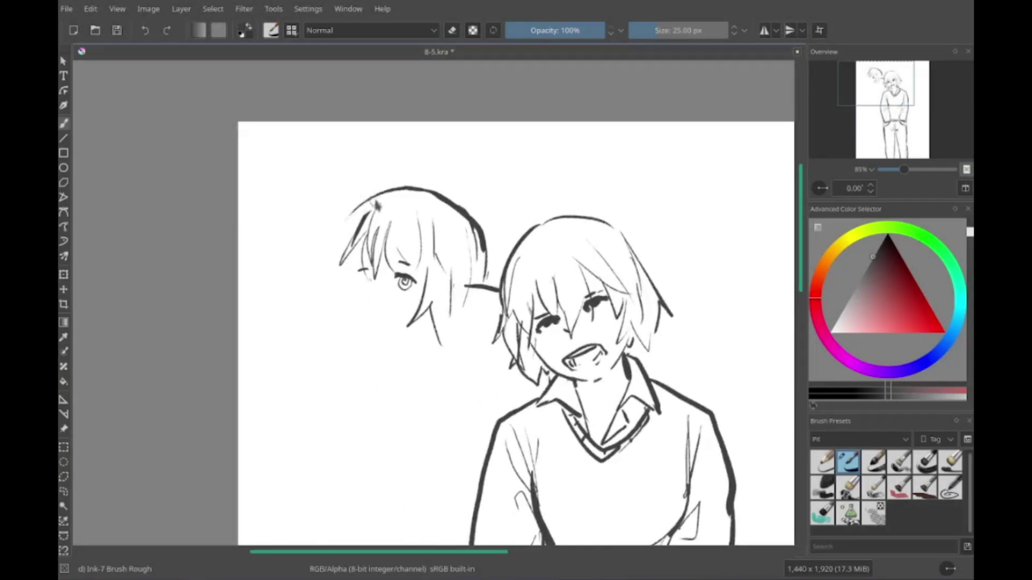
Step: Clear the canvas and sketch a head in profile with a low ponytail and a wide draped collar
{"action": "scroll", "coordinate": [409, 290], "scroll_direction": "down", "scroll_amount": 2}
{"action": "scroll", "coordinate": [408, 291], "scroll_direction": "right", "scroll_amount": 2}
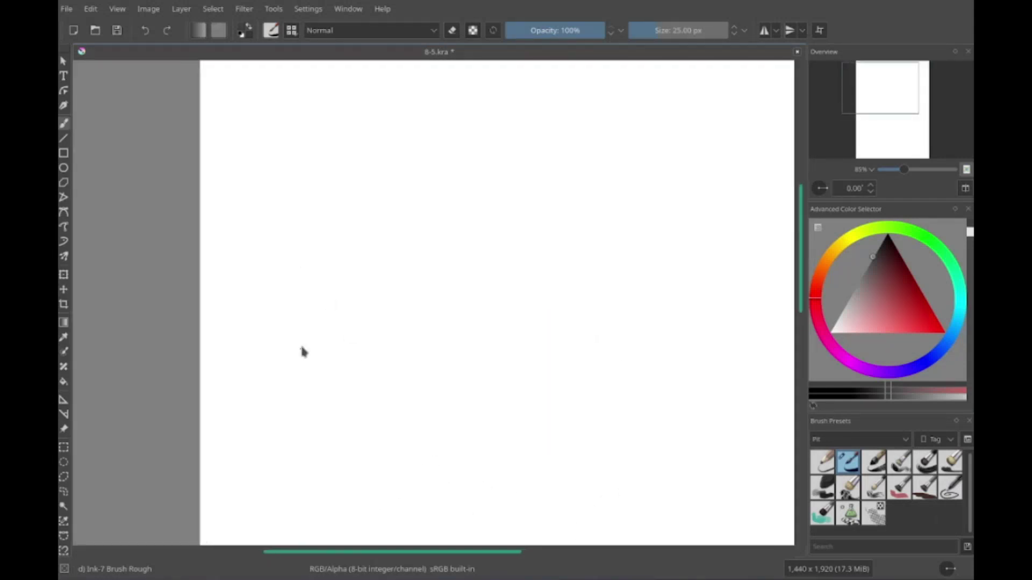
{"action": "mouse_move", "coordinate": [302, 352]}
{"action": "left_mouse_down"}
{"action": "mouse_move", "coordinate": [332, 390]}
{"action": "mouse_move", "coordinate": [406, 338]}
{"action": "mouse_move", "coordinate": [426, 280]}
{"action": "mouse_move", "coordinate": [374, 323]}
{"action": "mouse_move", "coordinate": [250, 374]}
{"action": "mouse_move", "coordinate": [449, 256]}
{"action": "mouse_move", "coordinate": [450, 309]}
{"action": "mouse_move", "coordinate": [369, 347]}
{"action": "mouse_move", "coordinate": [420, 372]}
{"action": "mouse_move", "coordinate": [431, 348]}
{"action": "mouse_move", "coordinate": [405, 312]}
{"action": "mouse_move", "coordinate": [453, 288]}
{"action": "left_mouse_up"}
{"action": "key", "text": "e"}
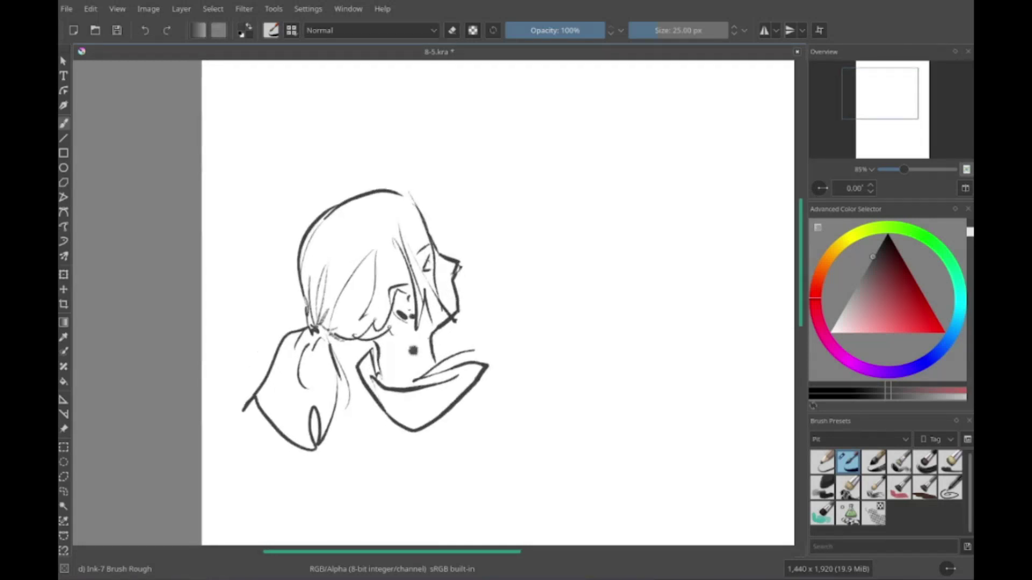
Step: Sketch a thick-lined character's face, collar and shoulder in the page's upper corner above the ponytail head
{"action": "scroll", "coordinate": [404, 357], "scroll_direction": "down", "scroll_amount": 2}
{"action": "scroll", "coordinate": [403, 322], "scroll_direction": "up", "scroll_amount": 6}
{"action": "left_click_drag", "start_coordinate": [301, 322], "coordinate": [423, 337]}
{"action": "left_click_drag", "start_coordinate": [307, 310], "coordinate": [342, 320]}
{"action": "left_click_drag", "start_coordinate": [398, 297], "coordinate": [367, 313]}
{"action": "left_click_drag", "start_coordinate": [320, 351], "coordinate": [389, 344]}
{"action": "mouse_move", "coordinate": [317, 258]}
{"action": "left_mouse_down"}
{"action": "mouse_move", "coordinate": [387, 242]}
{"action": "mouse_move", "coordinate": [446, 301]}
{"action": "left_mouse_up"}
{"action": "mouse_move", "coordinate": [301, 350]}
{"action": "left_mouse_down"}
{"action": "mouse_move", "coordinate": [430, 323]}
{"action": "mouse_move", "coordinate": [531, 328]}
{"action": "left_mouse_up"}
Step: Draw the ponytail character's back, shoulder and loose upper sleeve below the draped collar
{"action": "scroll", "coordinate": [530, 329], "scroll_direction": "down", "scroll_amount": 6}
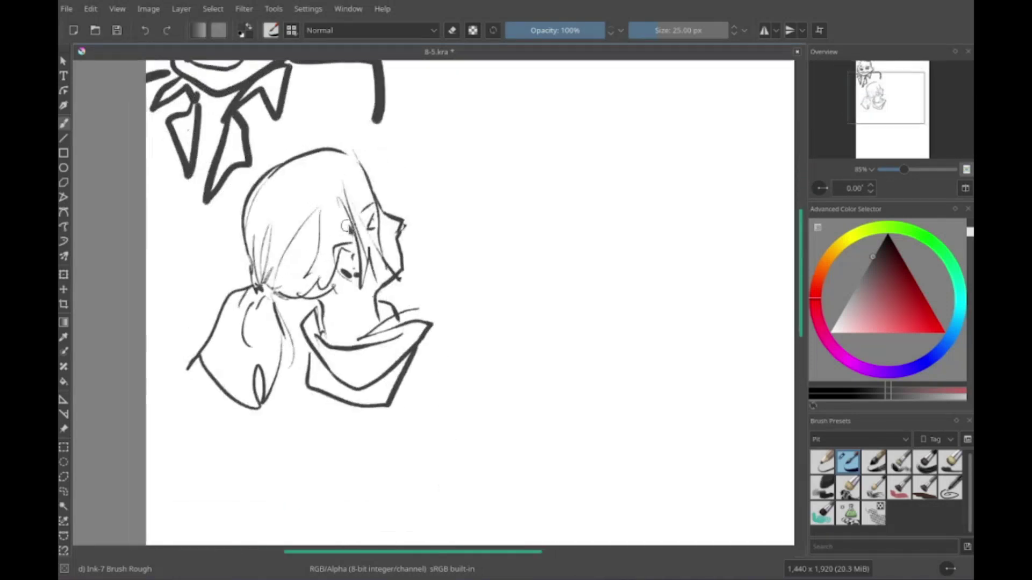
{"action": "left_click_drag", "start_coordinate": [451, 245], "coordinate": [468, 247]}
{"action": "left_click_drag", "start_coordinate": [323, 304], "coordinate": [411, 417]}
{"action": "left_click_drag", "start_coordinate": [451, 244], "coordinate": [548, 393]}
{"action": "left_click_drag", "start_coordinate": [408, 317], "coordinate": [535, 396]}
{"action": "scroll", "coordinate": [536, 396], "scroll_direction": "right", "scroll_amount": 5}
{"action": "left_click_drag", "start_coordinate": [422, 369], "coordinate": [473, 379]}
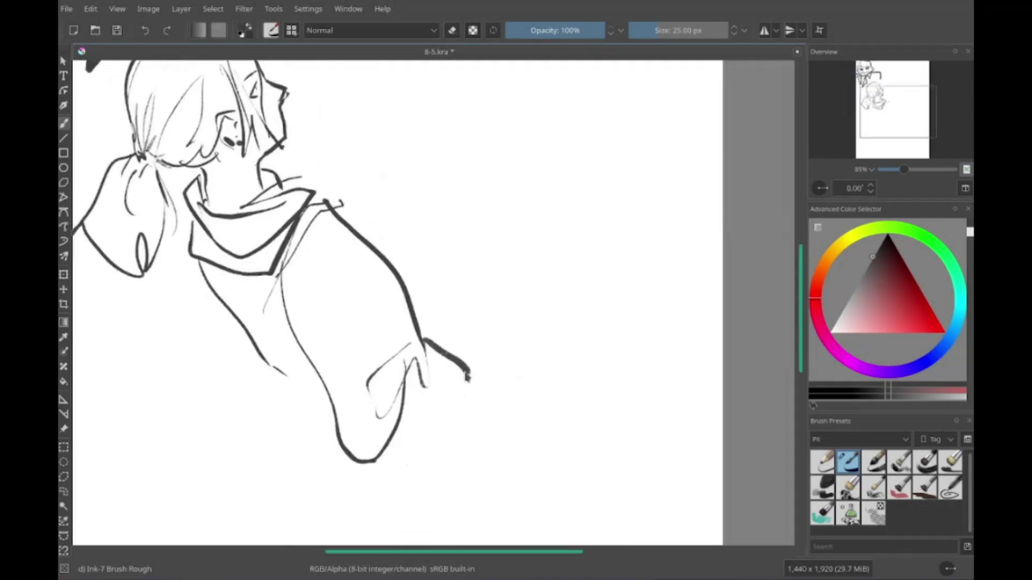
Step: Draw the outstretched forearm ending in a fist, and add bands around the wrist and forearm
{"action": "left_click_drag", "start_coordinate": [398, 444], "coordinate": [500, 425]}
{"action": "left_click_drag", "start_coordinate": [473, 379], "coordinate": [532, 414]}
{"action": "left_click_drag", "start_coordinate": [451, 448], "coordinate": [532, 473]}
{"action": "key", "text": "e"}
{"action": "left_click_drag", "start_coordinate": [516, 414], "coordinate": [564, 428]}
{"action": "key", "text": "e"}
{"action": "left_click_drag", "start_coordinate": [500, 422], "coordinate": [497, 457]}
{"action": "left_click_drag", "start_coordinate": [478, 417], "coordinate": [473, 451]}
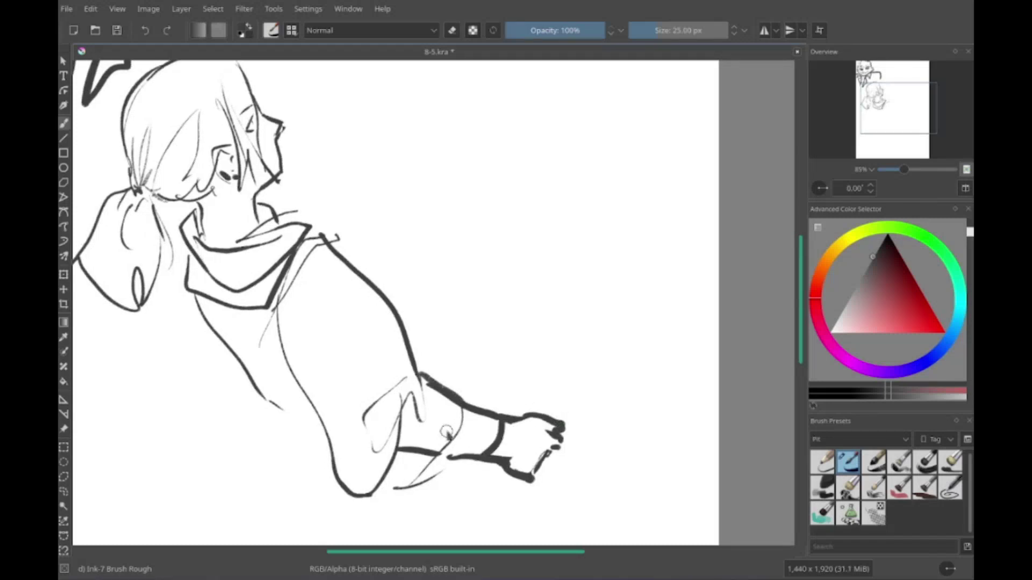
{"action": "left_click_drag", "start_coordinate": [448, 401], "coordinate": [433, 449]}
{"action": "scroll", "coordinate": [345, 336], "scroll_direction": "left", "scroll_amount": 5}
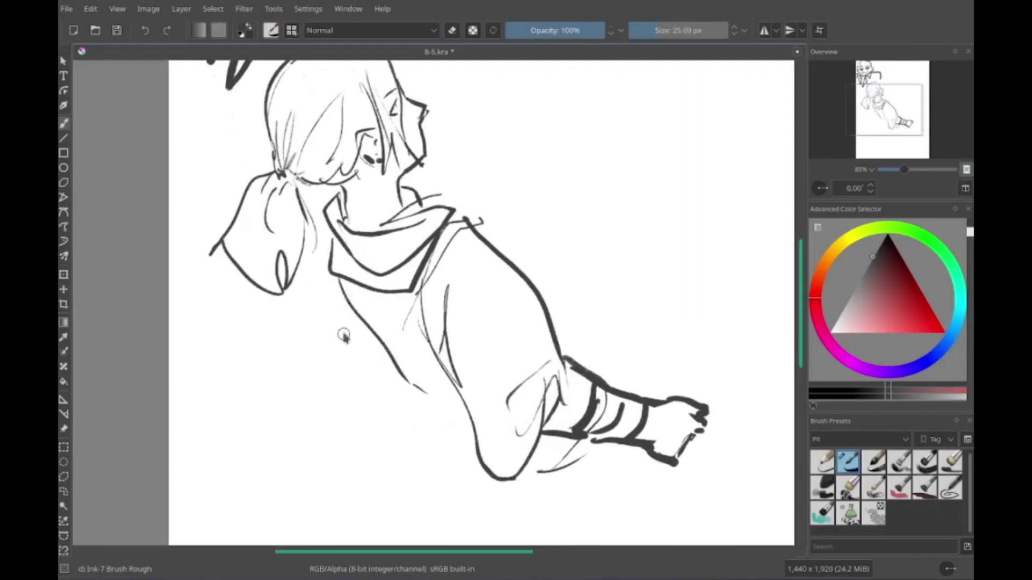
Step: Draw the ponytail figure's rear sleeve, a dark hatched scabbard jutting back from the waist, and a solid black sash
{"action": "scroll", "coordinate": [365, 390], "scroll_direction": "up", "scroll_amount": 3}
{"action": "scroll", "coordinate": [365, 391], "scroll_direction": "down", "scroll_amount": 3}
{"action": "scroll", "coordinate": [301, 376], "scroll_direction": "down", "scroll_amount": 3}
{"action": "mouse_move", "coordinate": [358, 278]}
{"action": "left_mouse_down"}
{"action": "mouse_move", "coordinate": [241, 436]}
{"action": "mouse_move", "coordinate": [283, 441]}
{"action": "mouse_move", "coordinate": [323, 392]}
{"action": "left_mouse_up"}
{"action": "scroll", "coordinate": [301, 376], "scroll_direction": "left", "scroll_amount": 2}
{"action": "scroll", "coordinate": [376, 349], "scroll_direction": "down", "scroll_amount": 1}
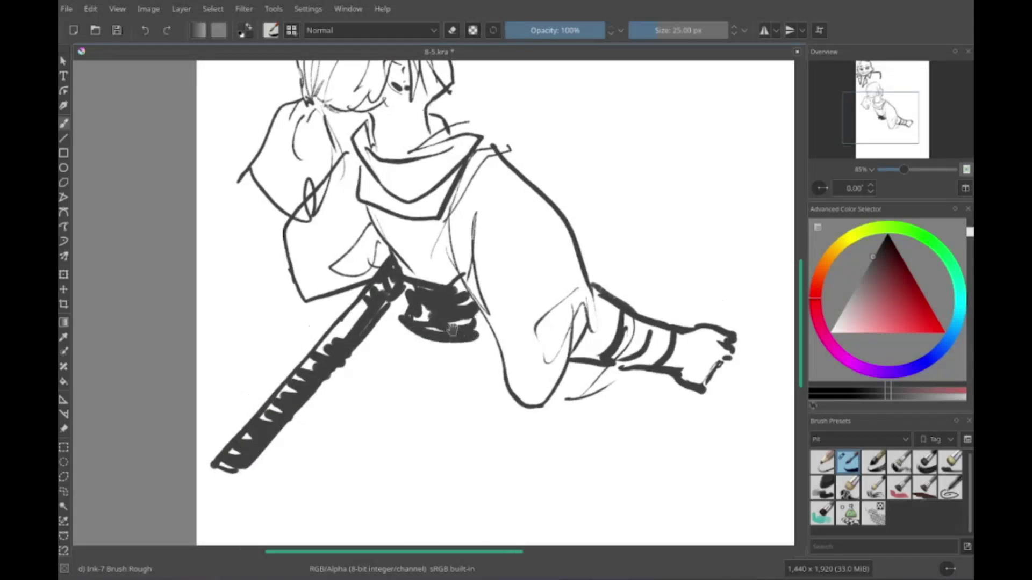
Step: Draw a sword with wrapped hilt, guard and pointed blade in the fist, plus the robe's hanging sleeve and upper skirt lines
{"action": "scroll", "coordinate": [565, 443], "scroll_direction": "right", "scroll_amount": 5}
{"action": "left_click_drag", "start_coordinate": [514, 411], "coordinate": [570, 440]}
{"action": "scroll", "coordinate": [564, 443], "scroll_direction": "down", "scroll_amount": 2}
{"action": "mouse_move", "coordinate": [511, 371]}
{"action": "left_mouse_down"}
{"action": "mouse_move", "coordinate": [467, 473]}
{"action": "mouse_move", "coordinate": [640, 116]}
{"action": "left_mouse_up"}
{"action": "scroll", "coordinate": [377, 322], "scroll_direction": "up", "scroll_amount": 3}
{"action": "key", "text": "ctrl+z"}
{"action": "left_click_drag", "start_coordinate": [586, 430], "coordinate": [645, 336]}
{"action": "scroll", "coordinate": [487, 329], "scroll_direction": "left", "scroll_amount": 3}
{"action": "scroll", "coordinate": [487, 329], "scroll_direction": "down", "scroll_amount": 4}
{"action": "scroll", "coordinate": [426, 341], "scroll_direction": "down", "scroll_amount": 1}
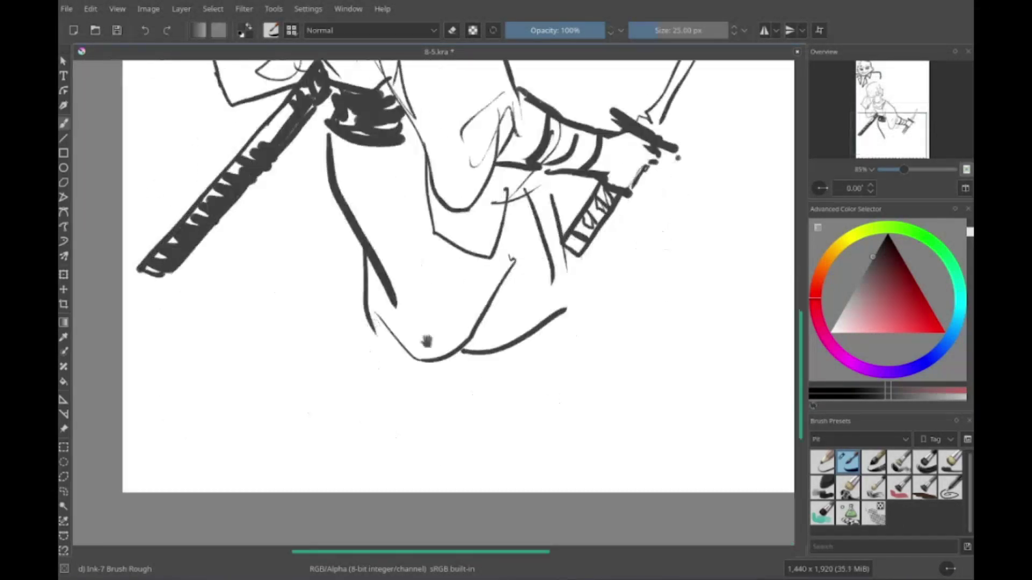
Step: Close the robe's skirt with a curved hem and add folds along its sides
{"action": "mouse_move", "coordinate": [365, 269]}
{"action": "left_mouse_down"}
{"action": "mouse_move", "coordinate": [382, 392]}
{"action": "mouse_move", "coordinate": [570, 356]}
{"action": "left_mouse_up"}
{"action": "scroll", "coordinate": [571, 359], "scroll_direction": "up", "scroll_amount": 1}
{"action": "scroll", "coordinate": [571, 359], "scroll_direction": "left", "scroll_amount": 2}
{"action": "scroll", "coordinate": [571, 359], "scroll_direction": "down", "scroll_amount": 1}
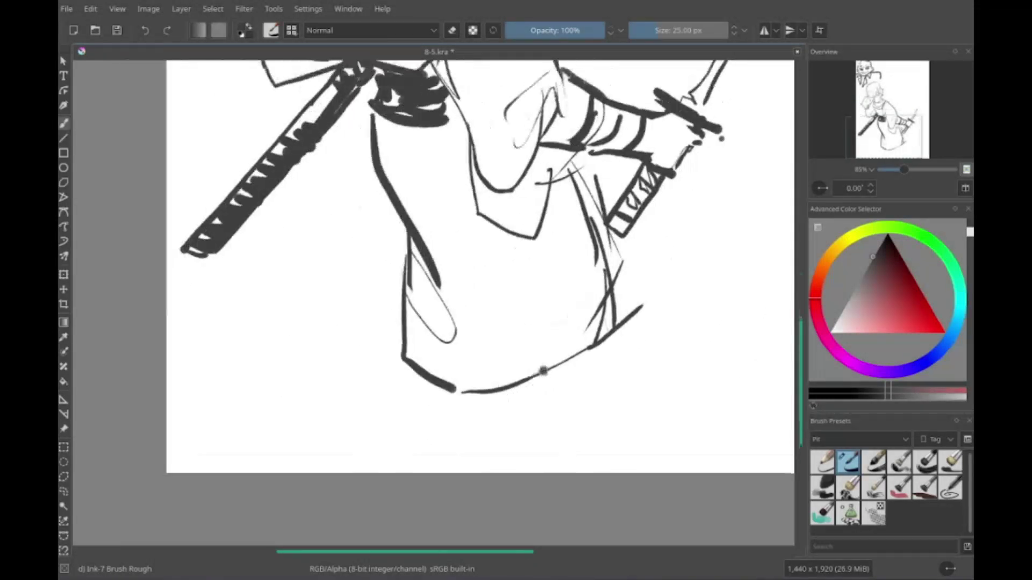
Step: Add a banded cord and knot below the sash, with dark accents at the waist, rear sleeve and shoulder
{"action": "scroll", "coordinate": [537, 387], "scroll_direction": "up", "scroll_amount": 5}
{"action": "scroll", "coordinate": [538, 387], "scroll_direction": "left", "scroll_amount": 1}
{"action": "scroll", "coordinate": [520, 422], "scroll_direction": "down", "scroll_amount": 1}
{"action": "scroll", "coordinate": [520, 422], "scroll_direction": "left", "scroll_amount": 1}
{"action": "scroll", "coordinate": [520, 422], "scroll_direction": "left", "scroll_amount": 1}
{"action": "scroll", "coordinate": [520, 422], "scroll_direction": "up", "scroll_amount": 3}
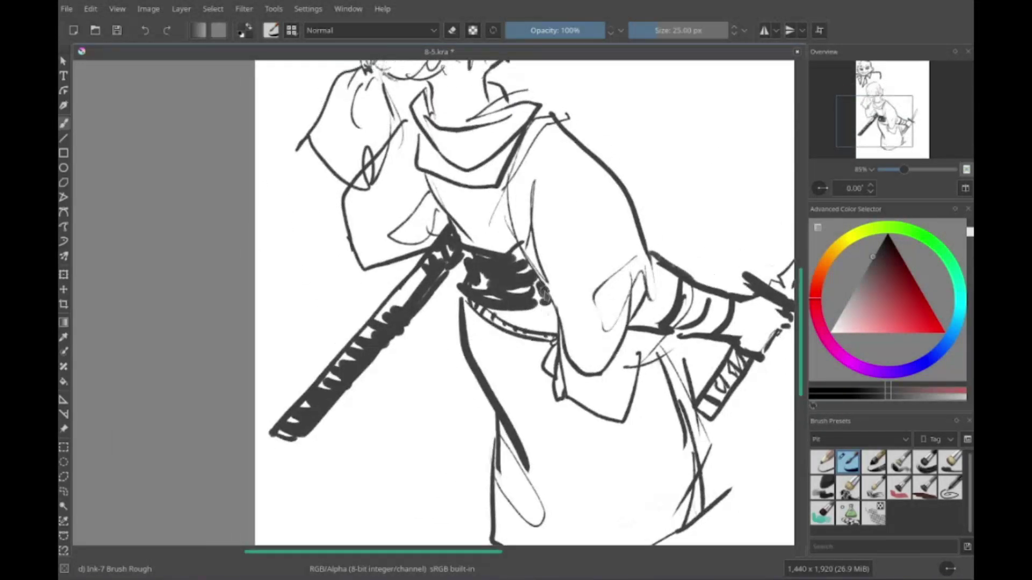
{"action": "left_click_drag", "start_coordinate": [583, 278], "coordinate": [658, 280]}
{"action": "left_click_drag", "start_coordinate": [602, 306], "coordinate": [633, 321]}
{"action": "scroll", "coordinate": [556, 363], "scroll_direction": "right", "scroll_amount": 4}
{"action": "scroll", "coordinate": [556, 363], "scroll_direction": "down", "scroll_amount": 5}
{"action": "scroll", "coordinate": [556, 363], "scroll_direction": "left", "scroll_amount": 3}
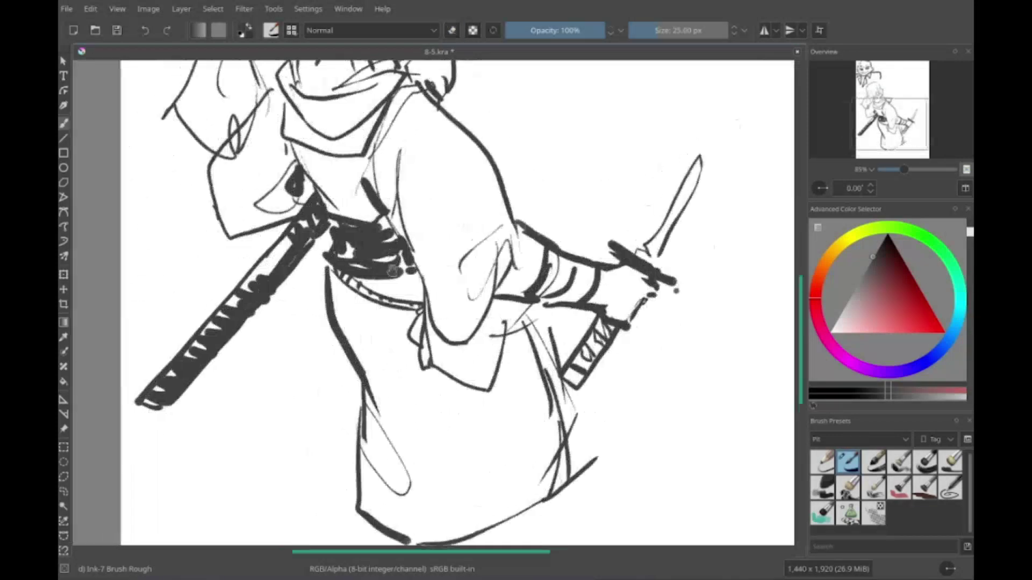
{"action": "scroll", "coordinate": [556, 363], "scroll_direction": "up", "scroll_amount": 10}
{"action": "left_click_drag", "start_coordinate": [484, 242], "coordinate": [650, 322]}
{"action": "scroll", "coordinate": [537, 280], "scroll_direction": "down", "scroll_amount": 3}
{"action": "left_click_drag", "start_coordinate": [398, 225], "coordinate": [591, 376]}
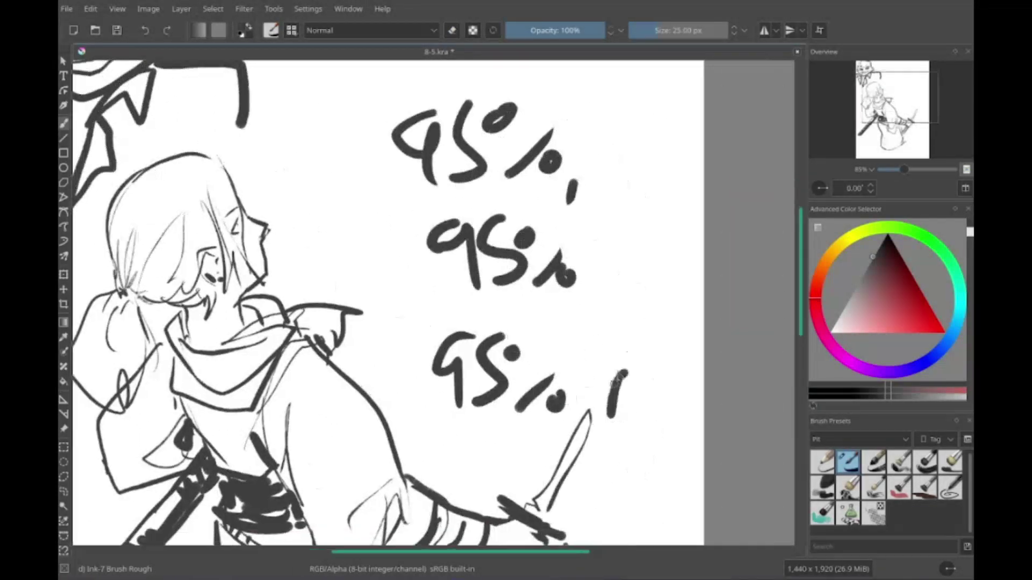
{"action": "key", "text": "ctrl+z"}
{"action": "key", "text": "ctrl+z"}
{"action": "key", "text": "ctrl+z"}
Step: Darken the ponytail's tie and tips, and sketch a new character's long hair and rough collar in the page's empty upper corner
{"action": "scroll", "coordinate": [437, 299], "scroll_direction": "left", "scroll_amount": 5}
{"action": "scroll", "coordinate": [423, 236], "scroll_direction": "up", "scroll_amount": 5}
{"action": "scroll", "coordinate": [423, 237], "scroll_direction": "right", "scroll_amount": 4}
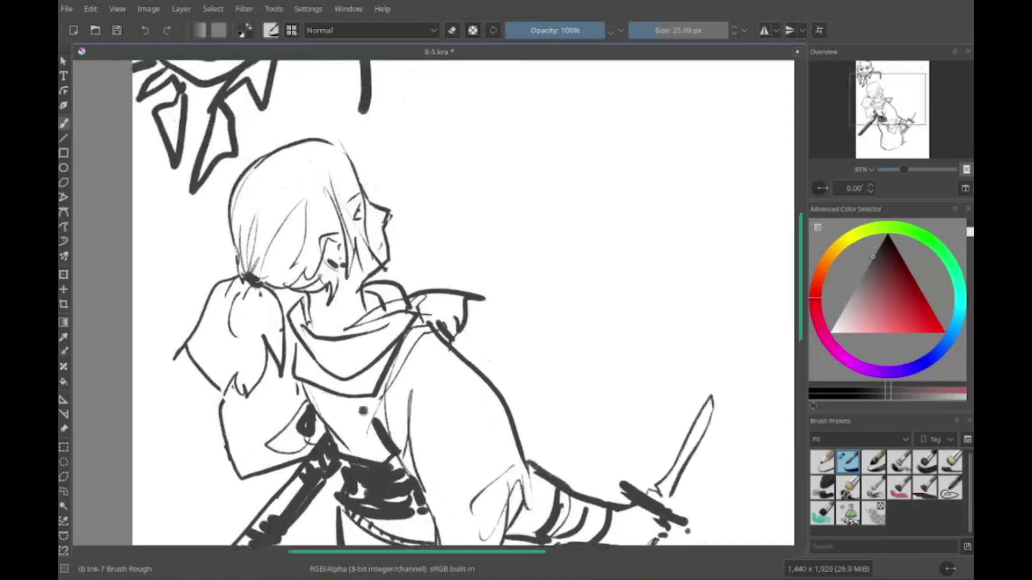
{"action": "left_click_drag", "start_coordinate": [517, 193], "coordinate": [547, 241]}
{"action": "mouse_move", "coordinate": [503, 134]}
{"action": "left_mouse_down"}
{"action": "mouse_move", "coordinate": [453, 216]}
{"action": "mouse_move", "coordinate": [484, 240]}
{"action": "left_mouse_up"}
{"action": "left_click_drag", "start_coordinate": [559, 135], "coordinate": [585, 226]}
{"action": "left_click_drag", "start_coordinate": [594, 135], "coordinate": [613, 220]}
{"action": "mouse_move", "coordinate": [627, 135]}
{"action": "left_mouse_down"}
{"action": "mouse_move", "coordinate": [618, 226]}
{"action": "mouse_move", "coordinate": [591, 276]}
{"action": "left_mouse_up"}
{"action": "mouse_move", "coordinate": [516, 202]}
{"action": "left_mouse_down"}
{"action": "mouse_move", "coordinate": [505, 244]}
{"action": "mouse_move", "coordinate": [554, 317]}
{"action": "left_mouse_up"}
{"action": "left_click_drag", "start_coordinate": [629, 231], "coordinate": [543, 320]}
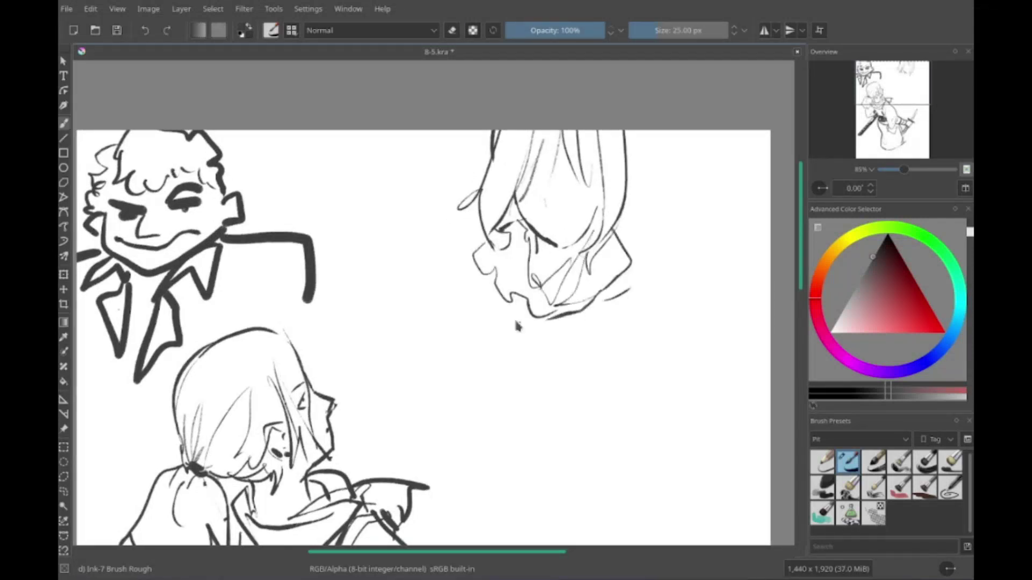
Step: Draw the long-haired character's scowling eyes, nose and shouting mouth, and loosely outline a layered scarf around the neck
{"action": "left_click_drag", "start_coordinate": [559, 226], "coordinate": [656, 355]}
{"action": "left_click_drag", "start_coordinate": [486, 225], "coordinate": [534, 319]}
{"action": "scroll", "coordinate": [538, 268], "scroll_direction": "up", "scroll_amount": 2}
{"action": "scroll", "coordinate": [537, 268], "scroll_direction": "left", "scroll_amount": 1}
{"action": "mouse_move", "coordinate": [544, 226]}
{"action": "left_mouse_down"}
{"action": "mouse_move", "coordinate": [586, 215]}
{"action": "mouse_move", "coordinate": [596, 250]}
{"action": "left_mouse_up"}
{"action": "scroll", "coordinate": [538, 269], "scroll_direction": "up", "scroll_amount": 1}
{"action": "mouse_move", "coordinate": [561, 252]}
{"action": "left_mouse_down"}
{"action": "mouse_move", "coordinate": [571, 263]}
{"action": "mouse_move", "coordinate": [568, 217]}
{"action": "left_mouse_up"}
{"action": "mouse_move", "coordinate": [545, 222]}
{"action": "left_mouse_down"}
{"action": "mouse_move", "coordinate": [560, 235]}
{"action": "mouse_move", "coordinate": [597, 231]}
{"action": "left_mouse_up"}
{"action": "scroll", "coordinate": [584, 243], "scroll_direction": "down", "scroll_amount": 1}
{"action": "left_click_drag", "start_coordinate": [567, 175], "coordinate": [581, 208]}
{"action": "scroll", "coordinate": [575, 215], "scroll_direction": "down", "scroll_amount": 1}
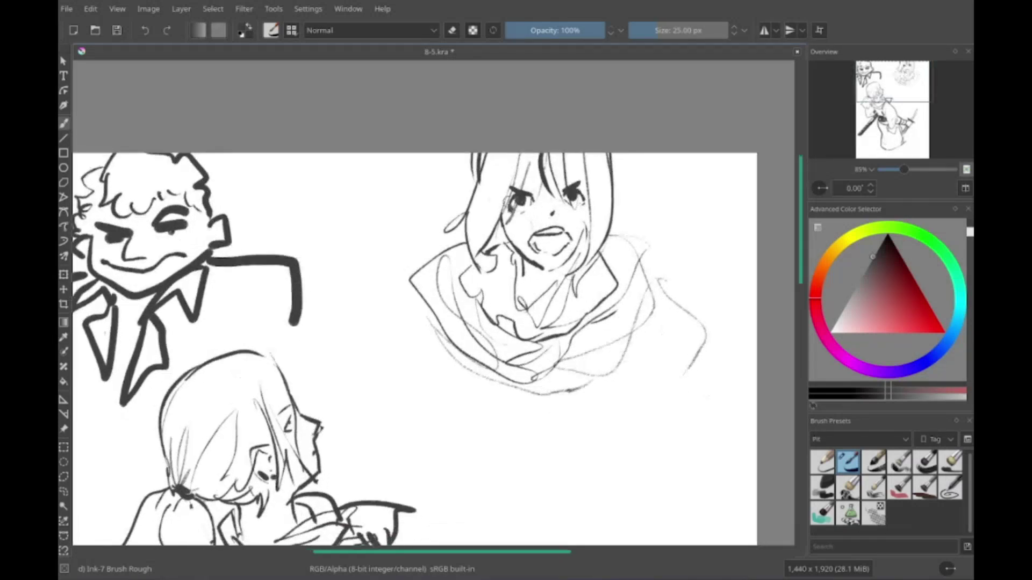
Step: Add large round glasses, a thick dark scarf fold with a deep lower drape, and both shoulders
{"action": "left_click_drag", "start_coordinate": [516, 171], "coordinate": [512, 173]}
{"action": "scroll", "coordinate": [537, 215], "scroll_direction": "down", "scroll_amount": 2}
{"action": "left_click_drag", "start_coordinate": [564, 125], "coordinate": [562, 126]}
{"action": "left_click_drag", "start_coordinate": [430, 298], "coordinate": [655, 260]}
{"action": "mouse_move", "coordinate": [634, 212]}
{"action": "left_mouse_down"}
{"action": "mouse_move", "coordinate": [597, 344]}
{"action": "mouse_move", "coordinate": [629, 314]}
{"action": "left_mouse_up"}
{"action": "left_click_drag", "start_coordinate": [621, 263], "coordinate": [508, 357]}
{"action": "scroll", "coordinate": [418, 241], "scroll_direction": "down", "scroll_amount": 1}
{"action": "scroll", "coordinate": [419, 241], "scroll_direction": "left", "scroll_amount": 1}
{"action": "left_click_drag", "start_coordinate": [472, 154], "coordinate": [372, 218]}
{"action": "left_click_drag", "start_coordinate": [624, 141], "coordinate": [709, 198]}
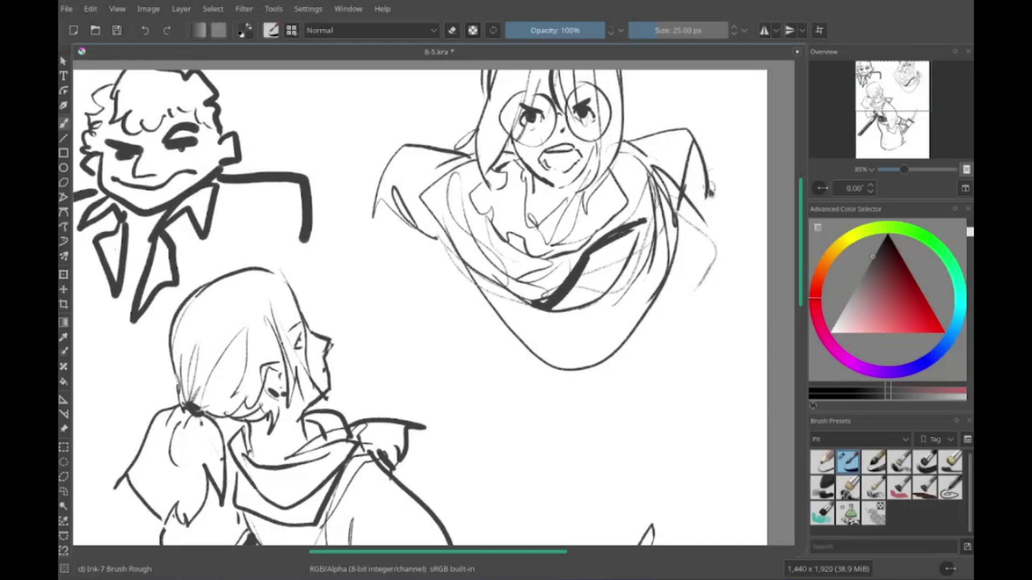
Step: Draw the bent arm reaching to the hip and the pointed cloth folds hanging below the scarf
{"action": "mouse_move", "coordinate": [379, 215]}
{"action": "left_mouse_down"}
{"action": "mouse_move", "coordinate": [383, 336]}
{"action": "mouse_move", "coordinate": [422, 304]}
{"action": "left_mouse_up"}
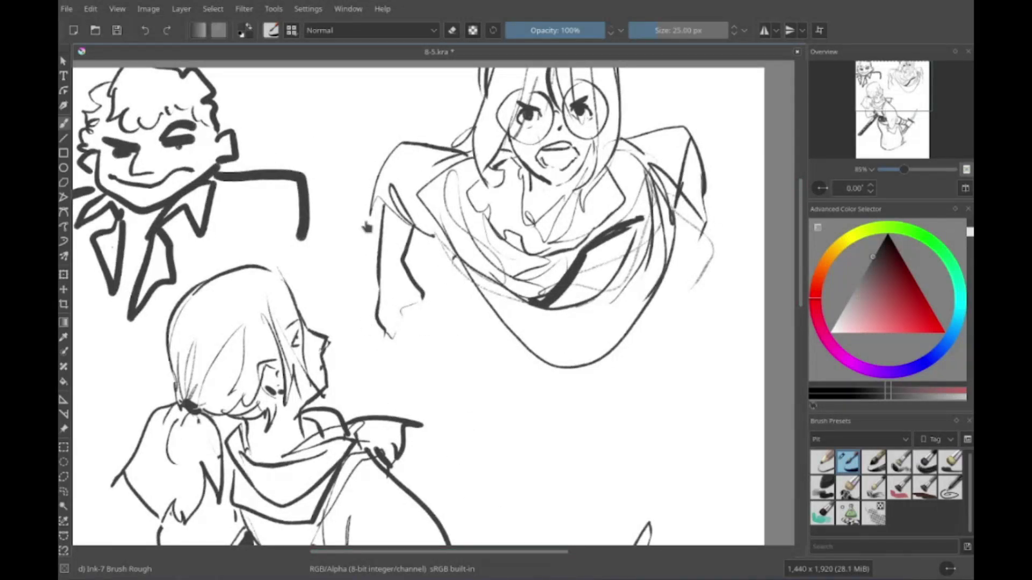
{"action": "scroll", "coordinate": [132, 295], "scroll_direction": "down", "scroll_amount": 1}
{"action": "scroll", "coordinate": [131, 295], "scroll_direction": "left", "scroll_amount": 1}
{"action": "left_click_drag", "start_coordinate": [430, 301], "coordinate": [554, 470]}
{"action": "left_click_drag", "start_coordinate": [591, 354], "coordinate": [559, 468]}
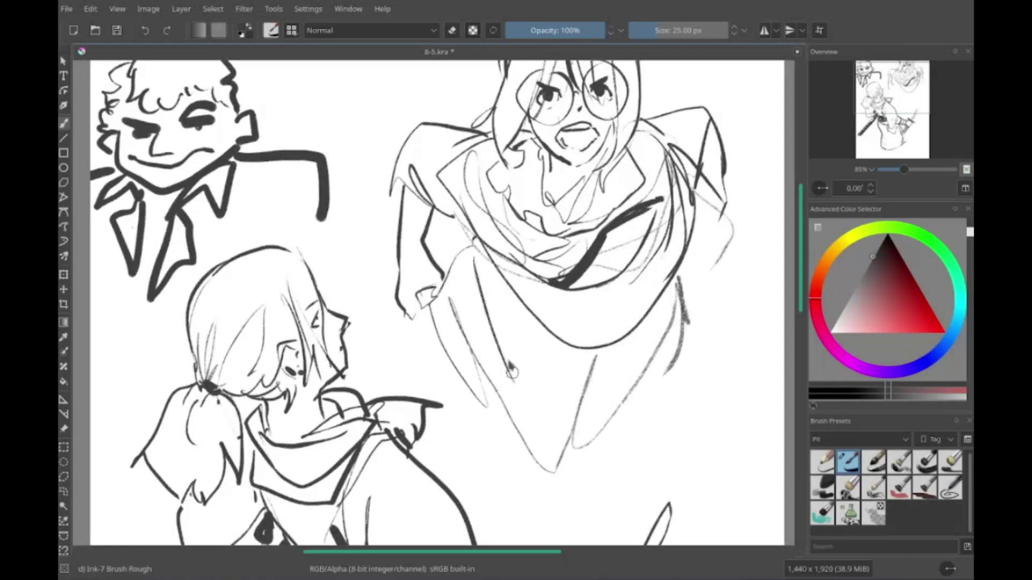
{"action": "left_click_drag", "start_coordinate": [680, 280], "coordinate": [663, 376]}
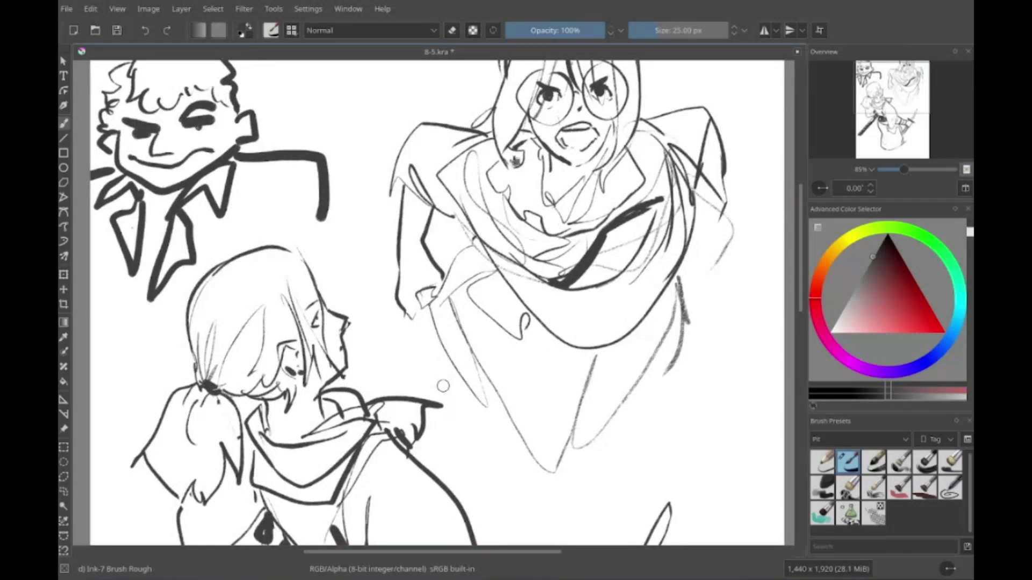
Step: Add inner waist folds to the hanging cloth and draw the flared panel falling below the hand on the hip
{"action": "scroll", "coordinate": [443, 386], "scroll_direction": "down", "scroll_amount": 1}
{"action": "left_click_drag", "start_coordinate": [655, 232], "coordinate": [591, 363]}
{"action": "scroll", "coordinate": [483, 322], "scroll_direction": "right", "scroll_amount": 1}
{"action": "left_click_drag", "start_coordinate": [428, 269], "coordinate": [395, 354]}
{"action": "scroll", "coordinate": [408, 312], "scroll_direction": "up", "scroll_amount": 1}
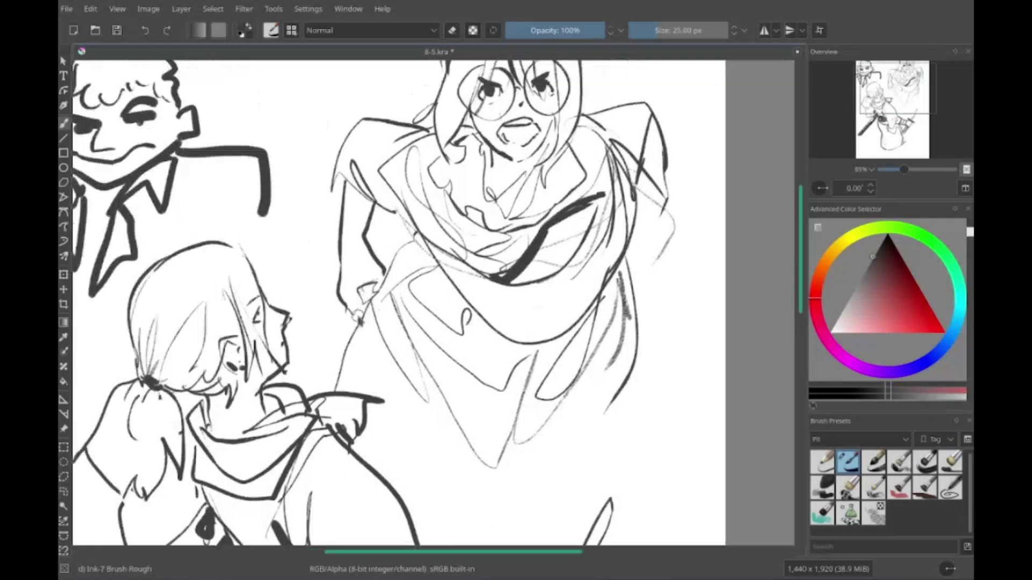
{"action": "left_click_drag", "start_coordinate": [347, 301], "coordinate": [306, 395]}
{"action": "left_click_drag", "start_coordinate": [366, 318], "coordinate": [378, 403]}
Step: Ink the shirt collar points under the chin and draw the other forearm and hand resting on the hip
{"action": "scroll", "coordinate": [376, 323], "scroll_direction": "up", "scroll_amount": 2}
{"action": "scroll", "coordinate": [376, 322], "scroll_direction": "right", "scroll_amount": 2}
{"action": "left_click_drag", "start_coordinate": [416, 229], "coordinate": [454, 266]}
{"action": "scroll", "coordinate": [457, 269], "scroll_direction": "right", "scroll_amount": 1}
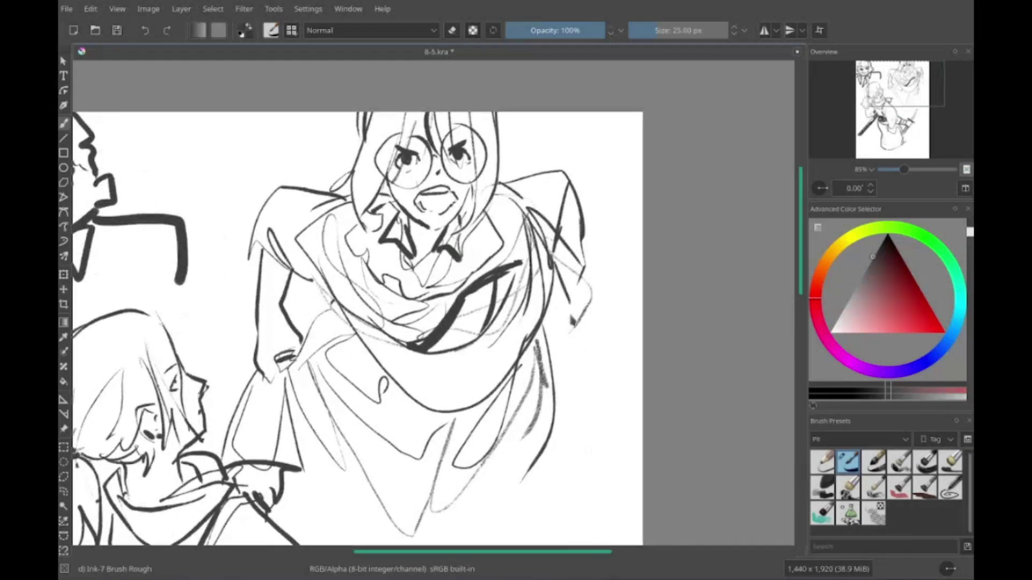
{"action": "left_click_drag", "start_coordinate": [580, 236], "coordinate": [611, 322]}
{"action": "left_click_drag", "start_coordinate": [559, 318], "coordinate": [591, 408]}
Step: Sweep the wide skirt outline down behind the ponytail figure, with a curved hem and long vertical folds
{"action": "scroll", "coordinate": [562, 336], "scroll_direction": "down", "scroll_amount": 1}
{"action": "scroll", "coordinate": [483, 322], "scroll_direction": "down", "scroll_amount": 3}
{"action": "left_click_drag", "start_coordinate": [538, 285], "coordinate": [370, 478]}
{"action": "left_click_drag", "start_coordinate": [677, 252], "coordinate": [537, 478]}
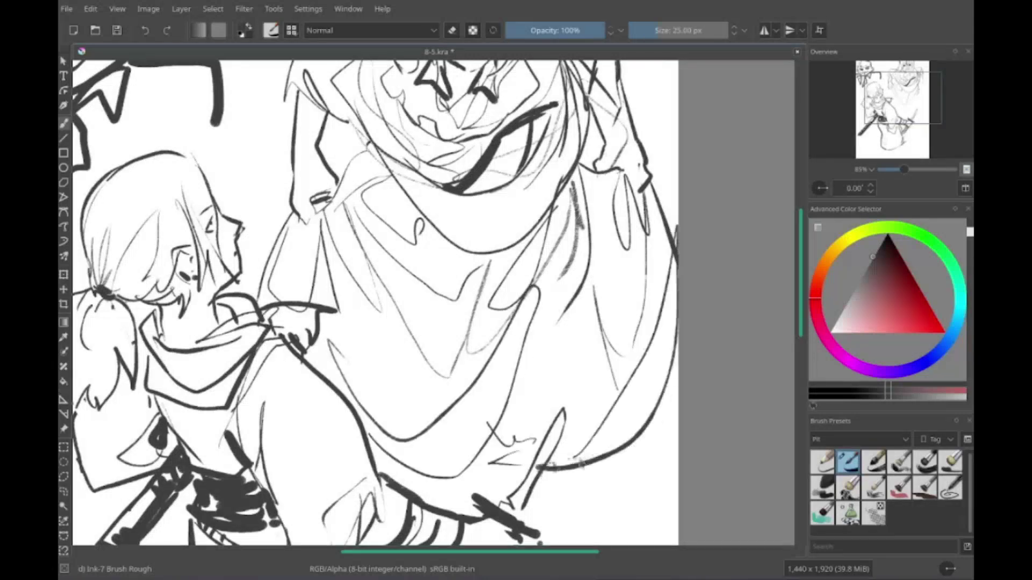
Step: Thicken the scarf's outer edge with heavy dark strokes running from the shoulder to its lowest curve
{"action": "scroll", "coordinate": [484, 323], "scroll_direction": "up", "scroll_amount": 1}
{"action": "scroll", "coordinate": [484, 322], "scroll_direction": "left", "scroll_amount": 2}
{"action": "left_click_drag", "start_coordinate": [506, 258], "coordinate": [529, 306]}
{"action": "scroll", "coordinate": [483, 322], "scroll_direction": "right", "scroll_amount": 1}
{"action": "scroll", "coordinate": [484, 322], "scroll_direction": "right", "scroll_amount": 2}
{"action": "scroll", "coordinate": [484, 323], "scroll_direction": "up", "scroll_amount": 1}
{"action": "left_click_drag", "start_coordinate": [349, 253], "coordinate": [486, 416]}
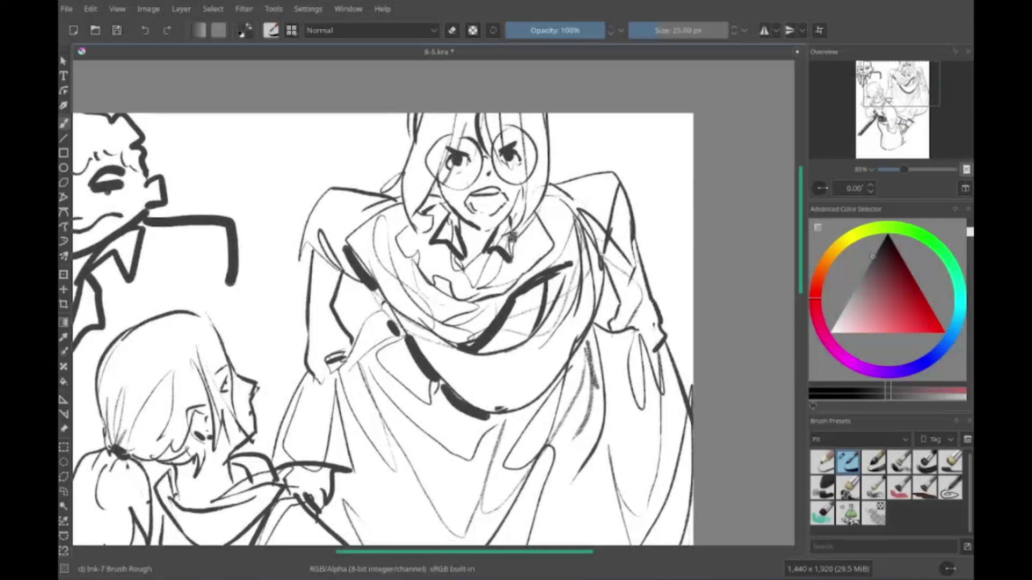
Step: Darken the sleeve edges on both upper arms and reinforce the shadows along the scarf folds
{"action": "left_click_drag", "start_coordinate": [621, 214], "coordinate": [602, 240]}
{"action": "left_click_drag", "start_coordinate": [358, 258], "coordinate": [333, 312]}
{"action": "scroll", "coordinate": [449, 291], "scroll_direction": "down", "scroll_amount": 2}
{"action": "left_click_drag", "start_coordinate": [591, 185], "coordinate": [577, 277]}
{"action": "left_click_drag", "start_coordinate": [392, 245], "coordinate": [449, 290]}
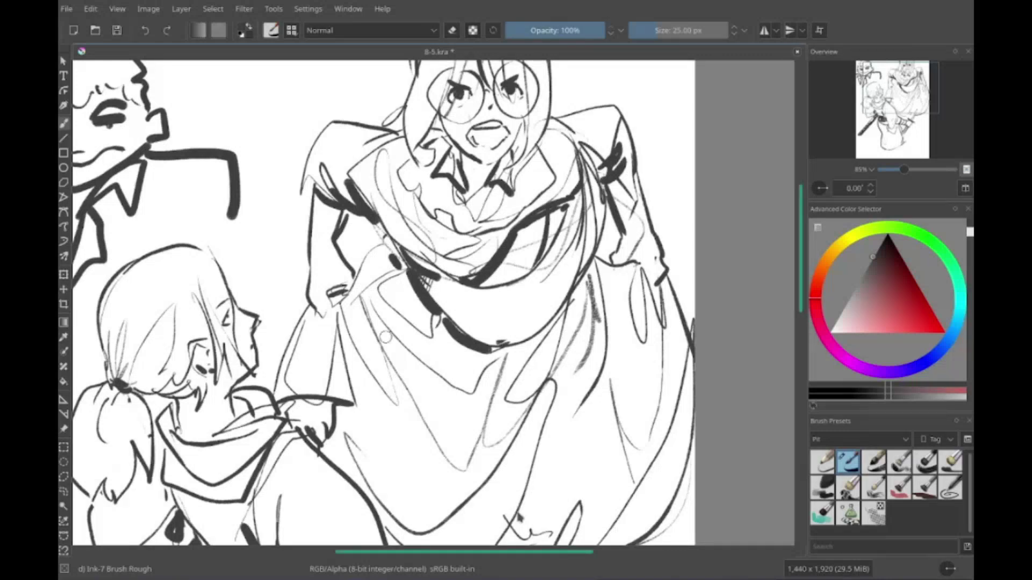
Step: Refine the hand and collar with darker lines, and decorate the scarf's lower drape with looping pattern shapes
{"action": "scroll", "coordinate": [488, 439], "scroll_direction": "down", "scroll_amount": 3}
{"action": "scroll", "coordinate": [488, 438], "scroll_direction": "up", "scroll_amount": 4}
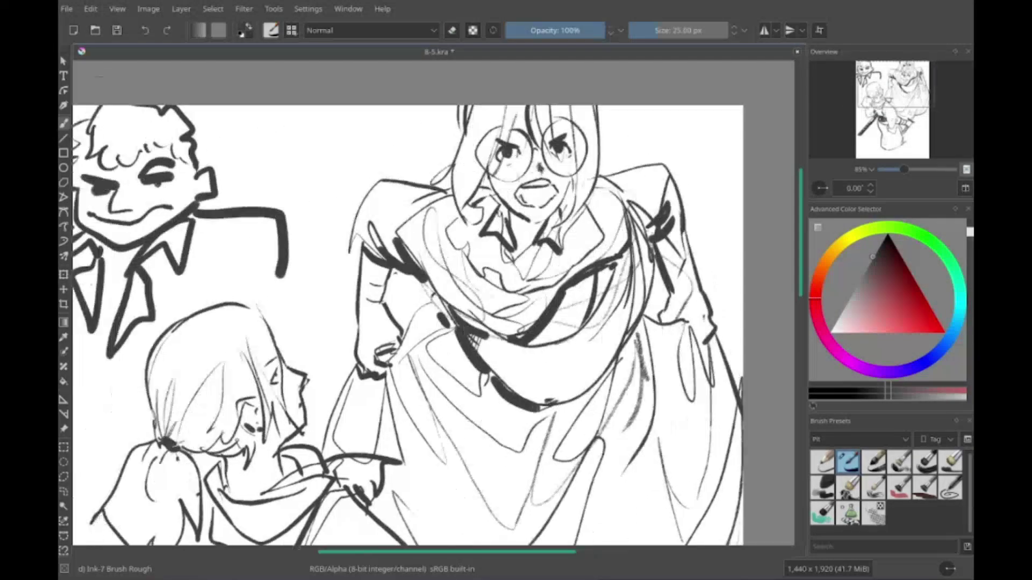
{"action": "mouse_move", "coordinate": [563, 142]}
{"action": "left_mouse_down"}
{"action": "mouse_move", "coordinate": [539, 134]}
{"action": "mouse_move", "coordinate": [504, 84]}
{"action": "left_mouse_up"}
{"action": "left_click_drag", "start_coordinate": [486, 323], "coordinate": [514, 301]}
{"action": "left_click_drag", "start_coordinate": [516, 247], "coordinate": [546, 277]}
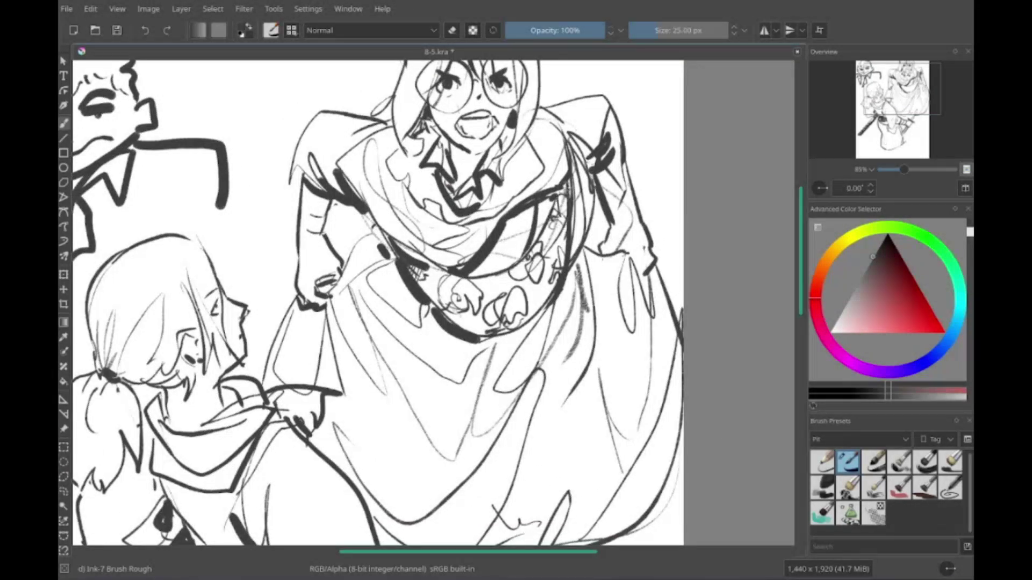
Step: Draw the glasses character's legs and shoes showing below the skirt hem, behind the ponytail figure's sword
{"action": "left_click_drag", "start_coordinate": [374, 167], "coordinate": [382, 247]}
{"action": "left_click_drag", "start_coordinate": [621, 223], "coordinate": [645, 293]}
{"action": "left_click_drag", "start_coordinate": [376, 430], "coordinate": [432, 86]}
{"action": "left_click_drag", "start_coordinate": [575, 231], "coordinate": [589, 271]}
{"action": "left_click_drag", "start_coordinate": [629, 244], "coordinate": [613, 430]}
{"action": "left_click_drag", "start_coordinate": [642, 301], "coordinate": [677, 419]}
{"action": "left_click_drag", "start_coordinate": [409, 301], "coordinate": [481, 309]}
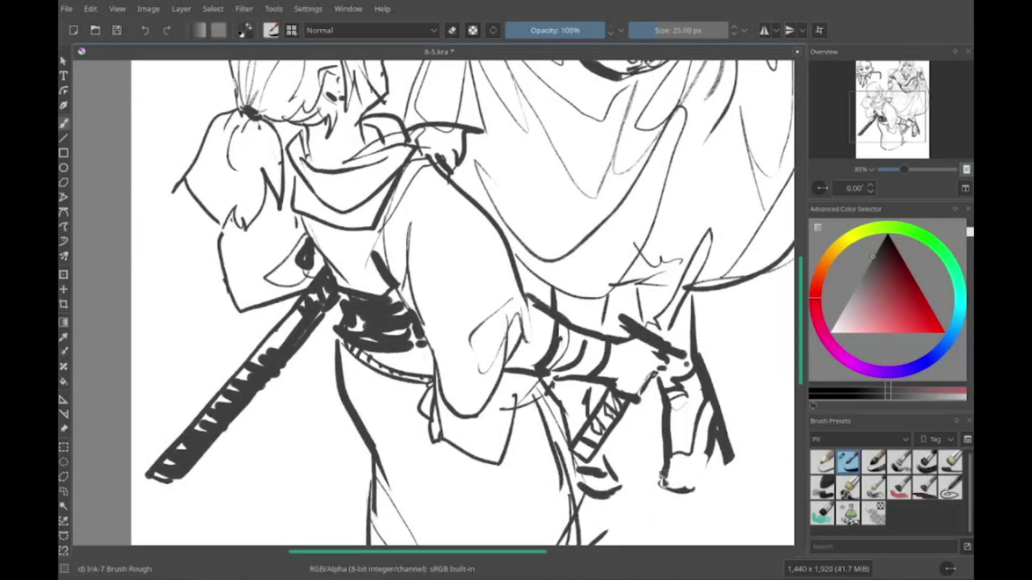
Step: Finish the shoe outlines beneath the skirt and undo the last stray stroke
{"action": "left_click_drag", "start_coordinate": [661, 468], "coordinate": [710, 486]}
{"action": "mouse_move", "coordinate": [536, 449]}
{"action": "left_mouse_down"}
{"action": "mouse_move", "coordinate": [505, 428]}
{"action": "mouse_move", "coordinate": [548, 345]}
{"action": "left_mouse_up"}
{"action": "left_click_drag", "start_coordinate": [591, 446], "coordinate": [602, 476]}
{"action": "mouse_move", "coordinate": [629, 446]}
{"action": "left_mouse_down"}
{"action": "mouse_move", "coordinate": [677, 430]}
{"action": "mouse_move", "coordinate": [685, 473]}
{"action": "left_mouse_up"}
{"action": "left_click_drag", "start_coordinate": [492, 433], "coordinate": [567, 438]}
{"action": "key", "text": "ctrl+z"}
Step: Clear the canvas and sketch a cap with scowling eyes on its front, a curved brim, side ribbons and first bangs
{"action": "mouse_move", "coordinate": [597, 206]}
{"action": "left_mouse_down"}
{"action": "mouse_move", "coordinate": [532, 321]}
{"action": "mouse_move", "coordinate": [521, 438]}
{"action": "left_mouse_up"}
{"action": "left_click_drag", "start_coordinate": [505, 363], "coordinate": [504, 376]}
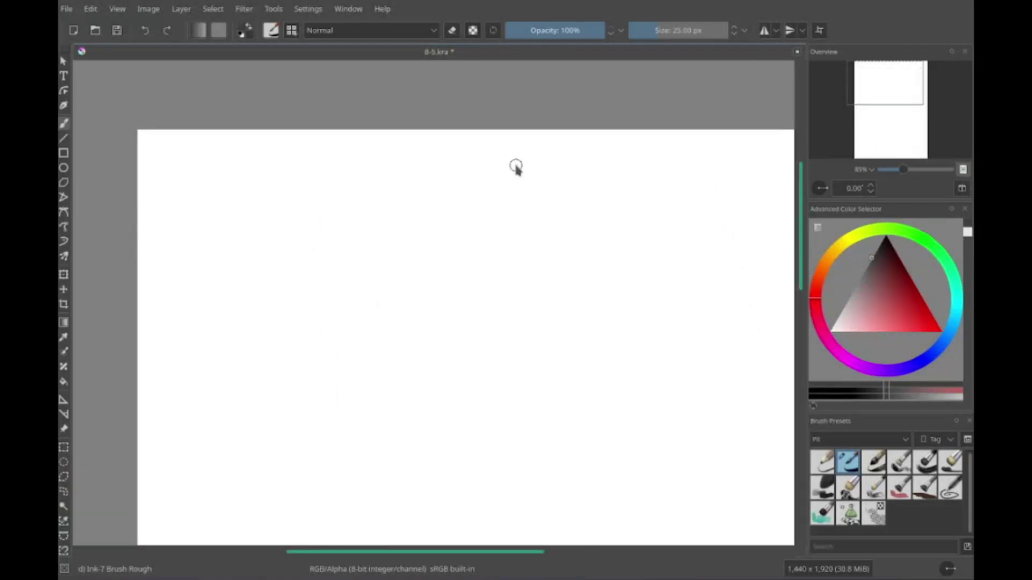
{"action": "mouse_move", "coordinate": [293, 322]}
{"action": "left_mouse_down"}
{"action": "mouse_move", "coordinate": [362, 286]}
{"action": "mouse_move", "coordinate": [450, 294]}
{"action": "left_mouse_up"}
{"action": "mouse_move", "coordinate": [347, 247]}
{"action": "left_mouse_down"}
{"action": "mouse_move", "coordinate": [408, 231]}
{"action": "mouse_move", "coordinate": [524, 258]}
{"action": "left_mouse_up"}
{"action": "mouse_move", "coordinate": [430, 263]}
{"action": "left_mouse_down"}
{"action": "mouse_move", "coordinate": [544, 269]}
{"action": "mouse_move", "coordinate": [520, 263]}
{"action": "mouse_move", "coordinate": [585, 295]}
{"action": "left_mouse_up"}
{"action": "mouse_move", "coordinate": [395, 244]}
{"action": "left_mouse_down"}
{"action": "mouse_move", "coordinate": [377, 223]}
{"action": "mouse_move", "coordinate": [473, 226]}
{"action": "left_mouse_up"}
{"action": "left_click_drag", "start_coordinate": [468, 269], "coordinate": [495, 328]}
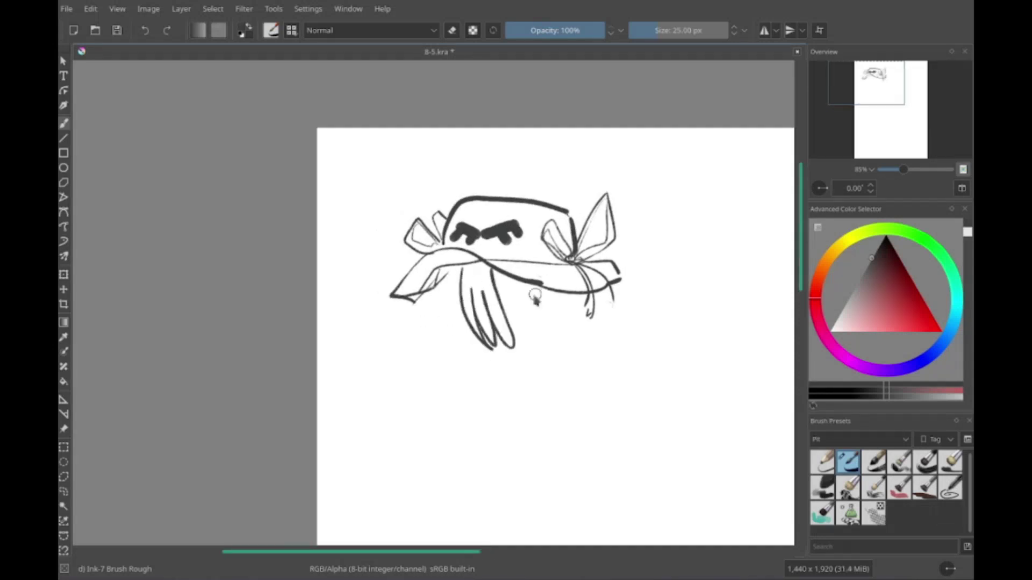
Step: Redraw the bangs as thinner pointed strands below the brim and ink the character's eyes
{"action": "key", "text": "ctrl+z"}
{"action": "left_click_drag", "start_coordinate": [505, 287], "coordinate": [531, 293]}
{"action": "left_click_drag", "start_coordinate": [465, 260], "coordinate": [497, 329]}
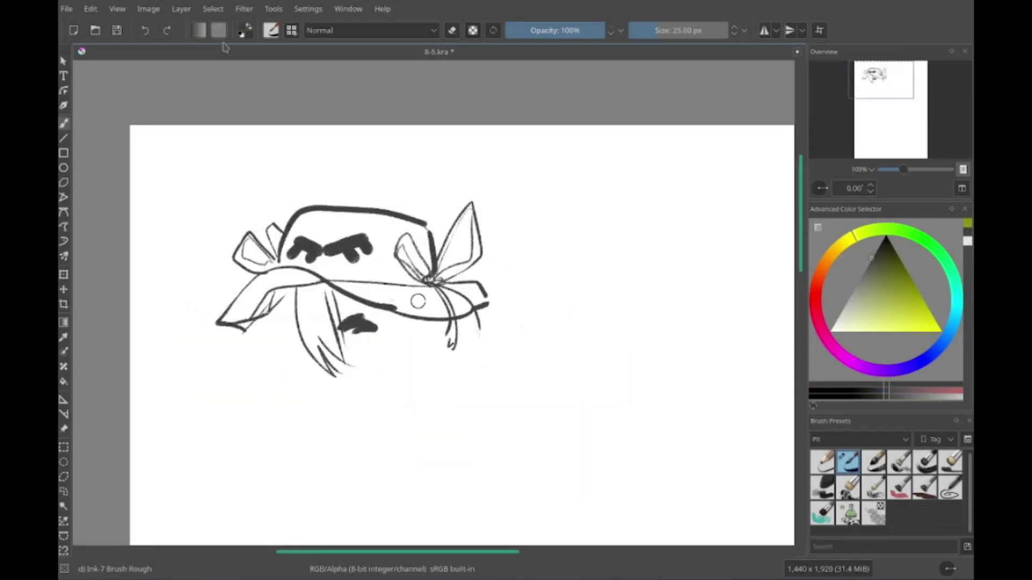
{"action": "left_click_drag", "start_coordinate": [526, 301], "coordinate": [617, 283]}
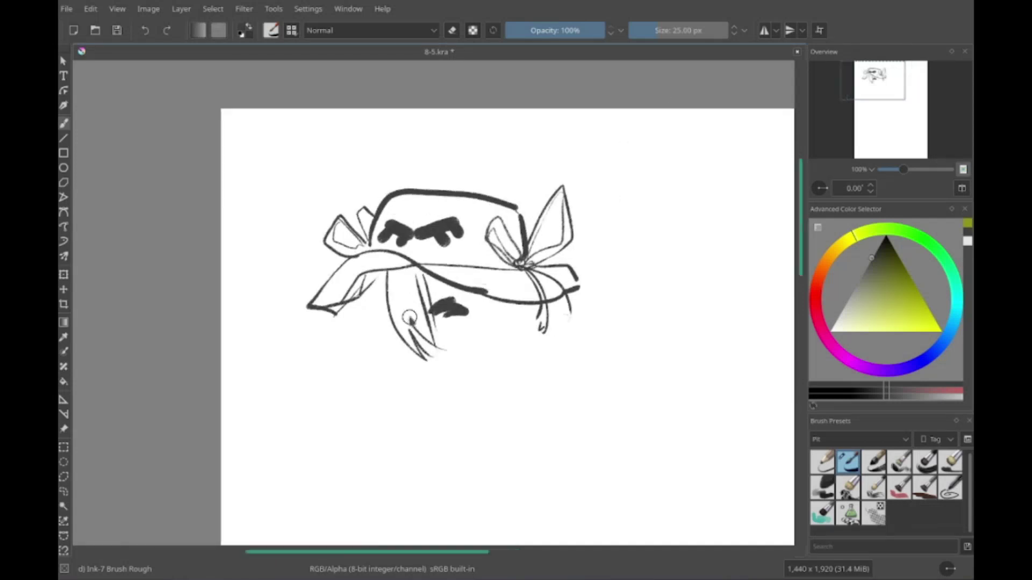
{"action": "left_click_drag", "start_coordinate": [438, 301], "coordinate": [467, 330]}
{"action": "left_click_drag", "start_coordinate": [410, 310], "coordinate": [420, 314]}
{"action": "key", "text": "ctrl+z"}
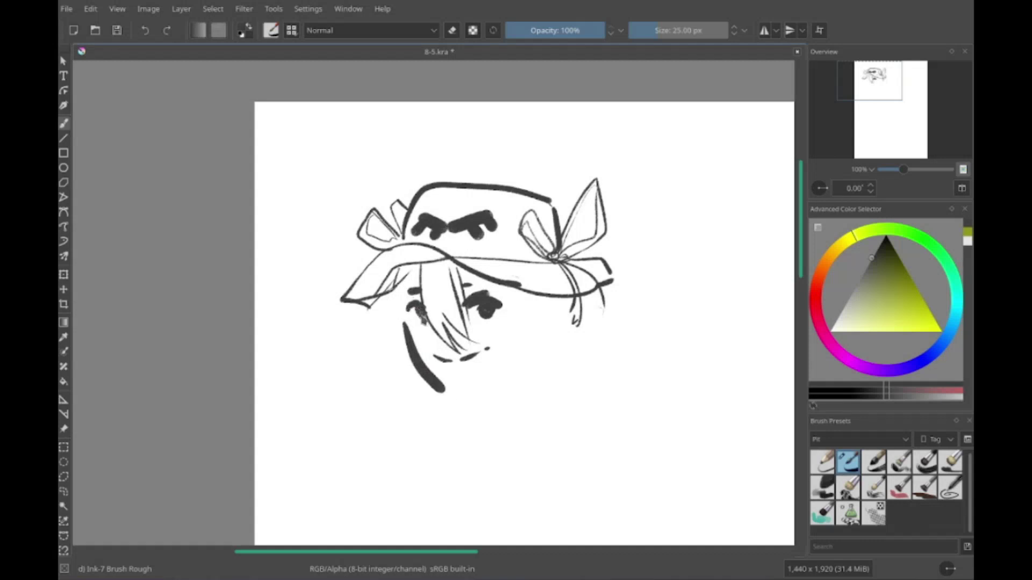
Step: Draw the capped character's jaw, smile and spiky side hair, and fill the underside of the brim black
{"action": "mouse_move", "coordinate": [432, 320]}
{"action": "left_mouse_down"}
{"action": "mouse_move", "coordinate": [451, 344]}
{"action": "mouse_move", "coordinate": [452, 382]}
{"action": "left_mouse_up"}
{"action": "left_click_drag", "start_coordinate": [413, 268], "coordinate": [414, 387]}
{"action": "left_click_drag", "start_coordinate": [516, 279], "coordinate": [499, 366]}
{"action": "mouse_move", "coordinate": [537, 301]}
{"action": "left_mouse_down"}
{"action": "mouse_move", "coordinate": [529, 392]}
{"action": "mouse_move", "coordinate": [573, 384]}
{"action": "left_mouse_up"}
{"action": "left_click_drag", "start_coordinate": [376, 301], "coordinate": [418, 337]}
{"action": "mouse_move", "coordinate": [404, 252]}
{"action": "left_mouse_down"}
{"action": "mouse_move", "coordinate": [430, 228]}
{"action": "mouse_move", "coordinate": [334, 255]}
{"action": "left_mouse_up"}
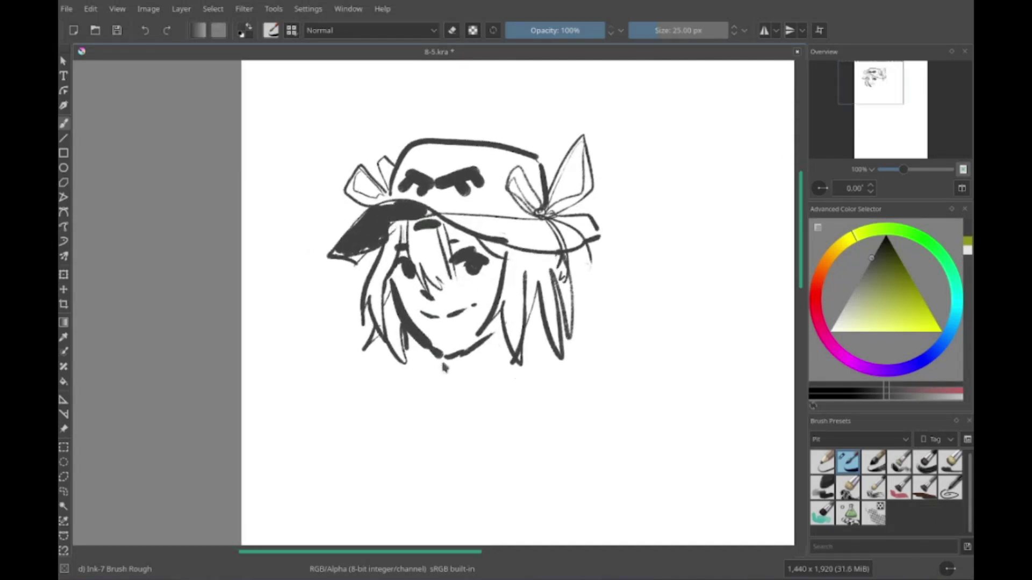
Step: Draw a dark choker and a puffed sleeve with a gathered cuff, and put a scowling-eyes emblem on the sleeve
{"action": "mouse_move", "coordinate": [452, 344]}
{"action": "left_mouse_down"}
{"action": "mouse_move", "coordinate": [486, 306]}
{"action": "mouse_move", "coordinate": [634, 419]}
{"action": "left_mouse_up"}
{"action": "left_click_drag", "start_coordinate": [355, 225], "coordinate": [323, 207]}
{"action": "left_click_drag", "start_coordinate": [413, 400], "coordinate": [513, 409]}
{"action": "left_click_drag", "start_coordinate": [538, 333], "coordinate": [556, 392]}
{"action": "left_click_drag", "start_coordinate": [424, 416], "coordinate": [516, 409]}
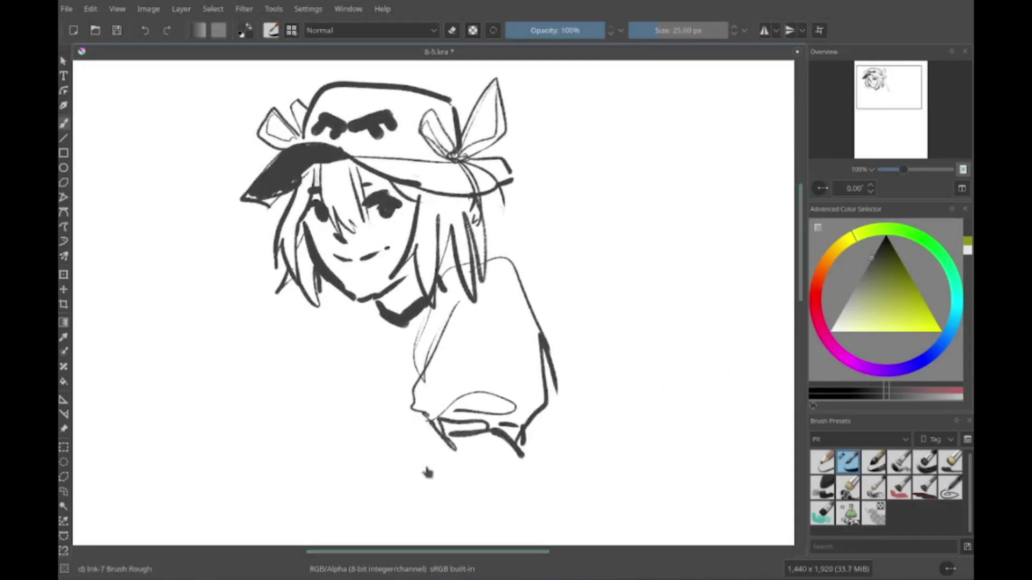
{"action": "mouse_move", "coordinate": [468, 322]}
{"action": "left_mouse_down"}
{"action": "mouse_move", "coordinate": [538, 339]}
{"action": "mouse_move", "coordinate": [534, 351]}
{"action": "left_mouse_up"}
{"action": "left_click_drag", "start_coordinate": [371, 363], "coordinate": [532, 349]}
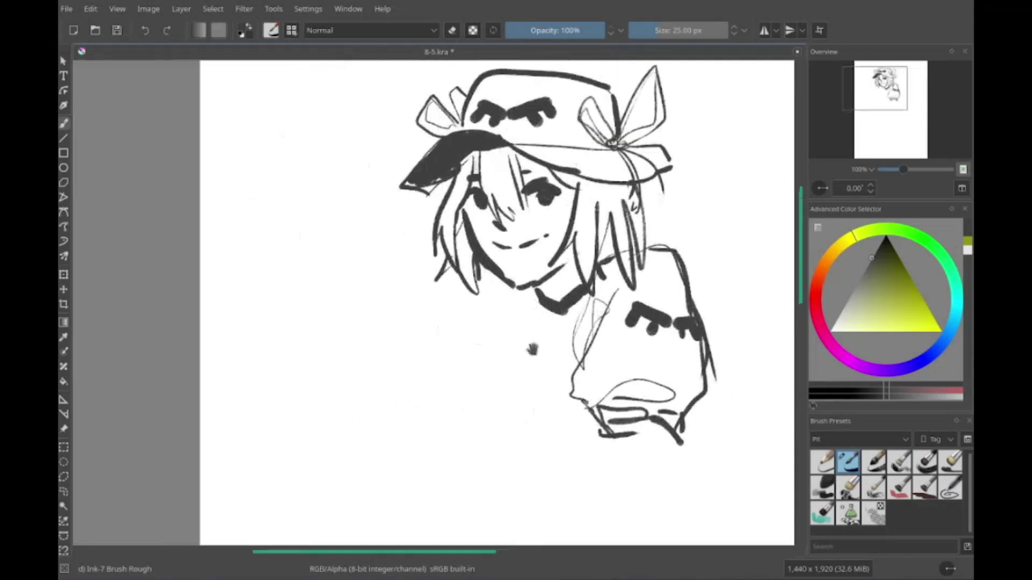
Step: Draw a limp raised hand with drooping fingers beside the body and start the shoulder and collar lines below the jaw
{"action": "left_click_drag", "start_coordinate": [454, 178], "coordinate": [447, 174]}
{"action": "key", "text": "e"}
{"action": "left_click_drag", "start_coordinate": [333, 354], "coordinate": [383, 335]}
{"action": "left_click_drag", "start_coordinate": [331, 363], "coordinate": [334, 432]}
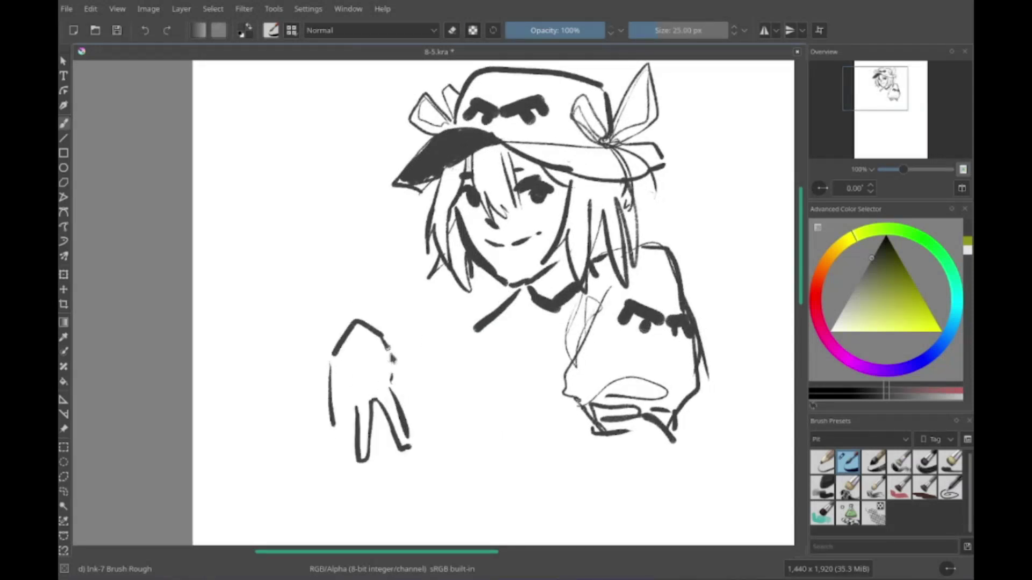
{"action": "mouse_move", "coordinate": [500, 365]}
{"action": "left_mouse_down"}
{"action": "mouse_move", "coordinate": [470, 362]}
{"action": "mouse_move", "coordinate": [454, 322]}
{"action": "left_mouse_up"}
{"action": "left_click_drag", "start_coordinate": [553, 400], "coordinate": [551, 446]}
{"action": "mouse_move", "coordinate": [489, 417]}
{"action": "left_mouse_down"}
{"action": "mouse_move", "coordinate": [452, 334]}
{"action": "mouse_move", "coordinate": [489, 360]}
{"action": "left_mouse_up"}
Step: Draw the bent forearm below the puffed sleeve, ending in a hand with spread fingers that reaches across the body
{"action": "left_click_drag", "start_coordinate": [386, 377], "coordinate": [511, 426]}
{"action": "left_click_drag", "start_coordinate": [448, 370], "coordinate": [513, 354]}
{"action": "left_click_drag", "start_coordinate": [513, 354], "coordinate": [446, 353]}
{"action": "left_click_drag", "start_coordinate": [543, 301], "coordinate": [449, 359]}
{"action": "left_click_drag", "start_coordinate": [470, 404], "coordinate": [578, 412]}
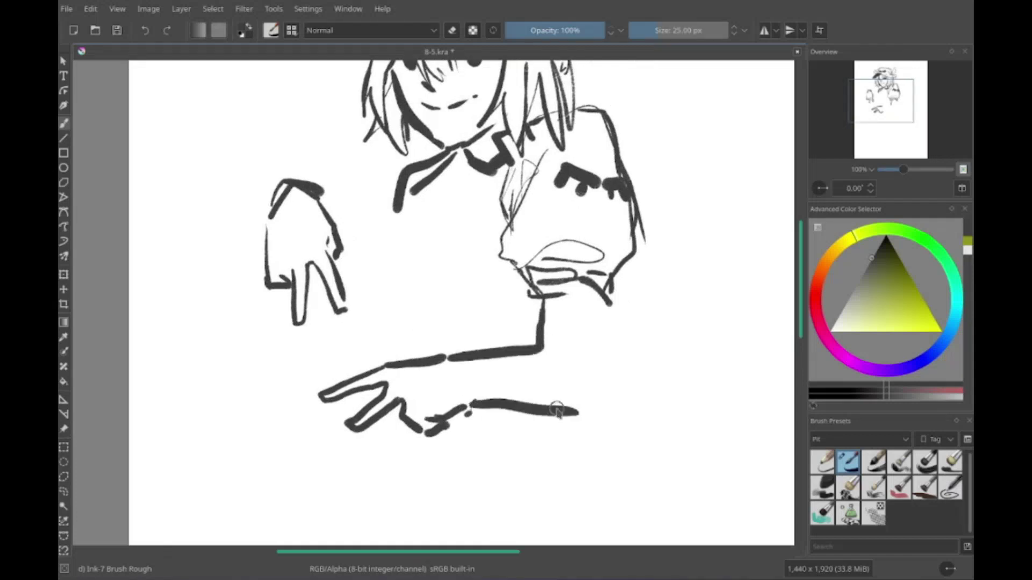
{"action": "mouse_move", "coordinate": [601, 301]}
{"action": "left_mouse_down"}
{"action": "mouse_move", "coordinate": [583, 403]}
{"action": "mouse_move", "coordinate": [604, 473]}
{"action": "left_mouse_up"}
{"action": "left_click_drag", "start_coordinate": [503, 433], "coordinate": [497, 470]}
{"action": "key", "text": "e"}
{"action": "left_click_drag", "start_coordinate": [565, 426], "coordinate": [544, 424]}
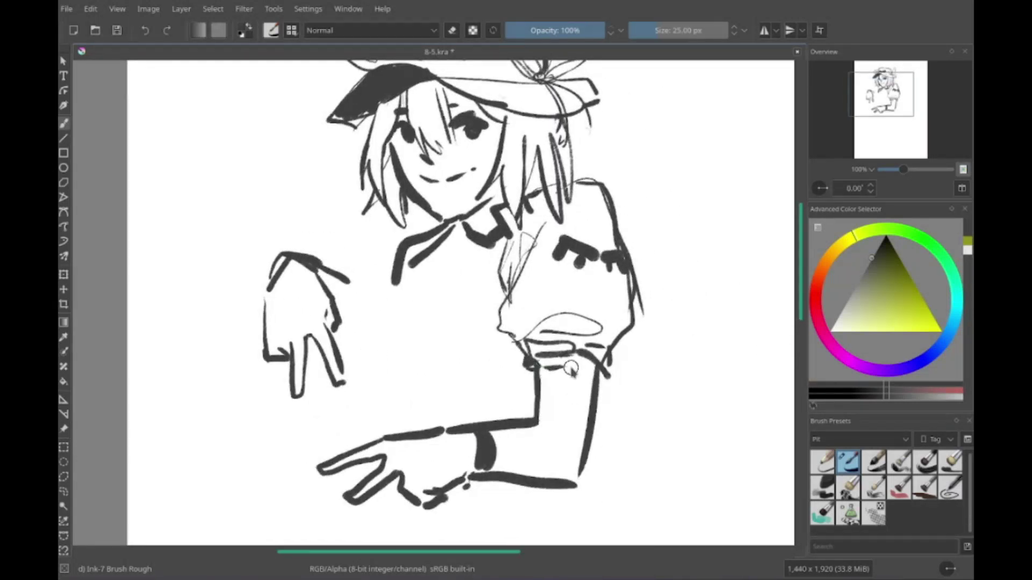
Step: Draw the open collar, the far sleeve, the shirt front with its waist edge, and straight cape lines behind the arm
{"action": "left_click_drag", "start_coordinate": [500, 372], "coordinate": [579, 419]}
{"action": "mouse_move", "coordinate": [455, 344]}
{"action": "left_mouse_down"}
{"action": "mouse_move", "coordinate": [486, 379]}
{"action": "mouse_move", "coordinate": [515, 379]}
{"action": "left_mouse_up"}
{"action": "left_click_drag", "start_coordinate": [497, 269], "coordinate": [521, 315]}
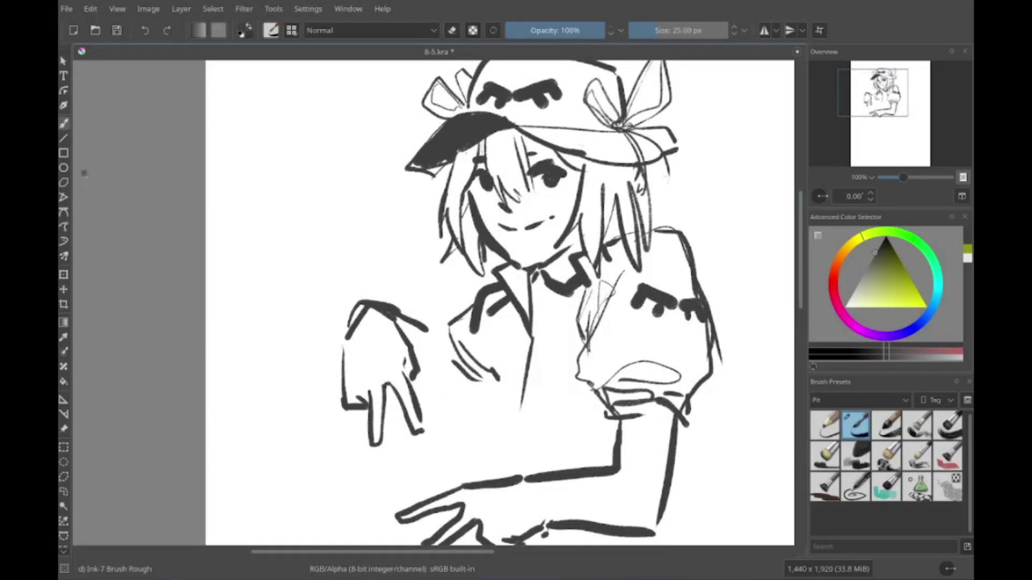
{"action": "mouse_move", "coordinate": [452, 407]}
{"action": "left_mouse_down"}
{"action": "mouse_move", "coordinate": [480, 451]}
{"action": "mouse_move", "coordinate": [502, 388]}
{"action": "left_mouse_up"}
{"action": "left_click_drag", "start_coordinate": [641, 339], "coordinate": [787, 513]}
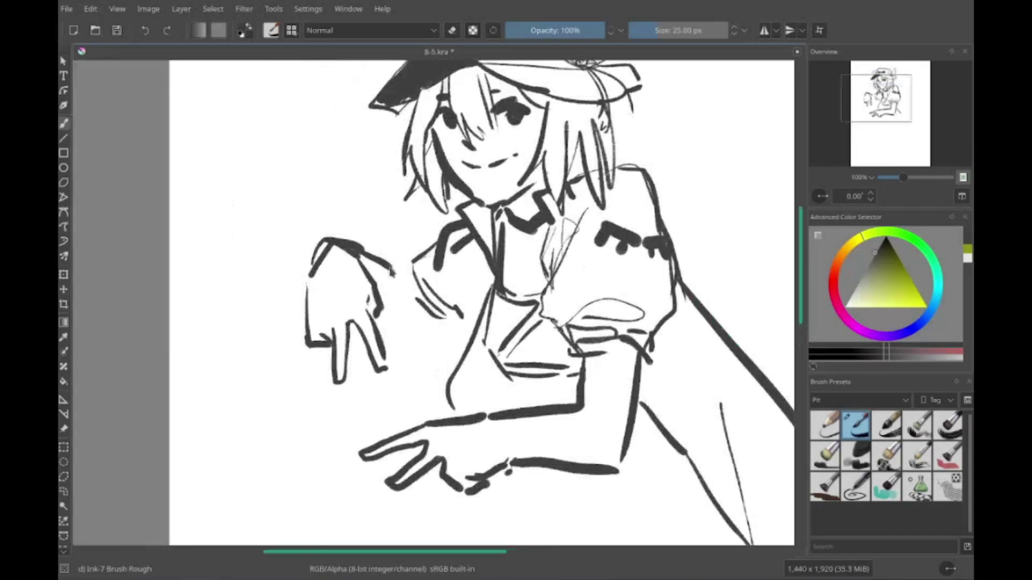
Step: Join the drooping hand to the far sleeve, erase the straight cape lines and draw a wavy cape edge behind the elbow
{"action": "left_click_drag", "start_coordinate": [570, 376], "coordinate": [532, 409]}
{"action": "mouse_move", "coordinate": [543, 542]}
{"action": "left_mouse_down"}
{"action": "mouse_move", "coordinate": [570, 494]}
{"action": "mouse_move", "coordinate": [591, 301]}
{"action": "mouse_move", "coordinate": [638, 235]}
{"action": "mouse_move", "coordinate": [472, 369]}
{"action": "left_mouse_up"}
{"action": "left_click_drag", "start_coordinate": [435, 263], "coordinate": [377, 447]}
{"action": "key", "text": "e"}
{"action": "mouse_move", "coordinate": [541, 507]}
{"action": "left_mouse_down"}
{"action": "mouse_move", "coordinate": [437, 403]}
{"action": "mouse_move", "coordinate": [446, 532]}
{"action": "left_mouse_up"}
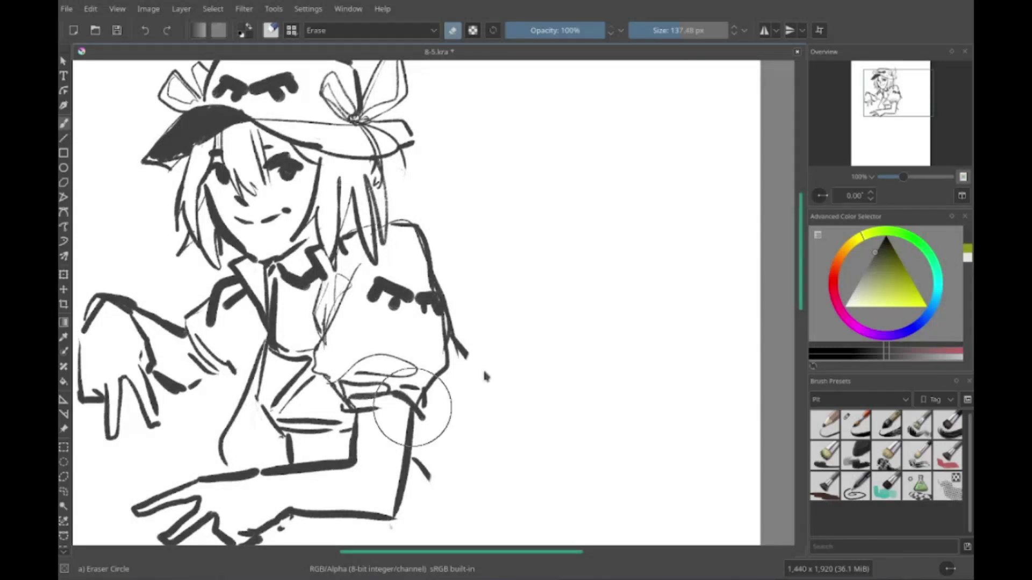
{"action": "key", "text": "/"}
{"action": "left_click_drag", "start_coordinate": [374, 442], "coordinate": [463, 374]}
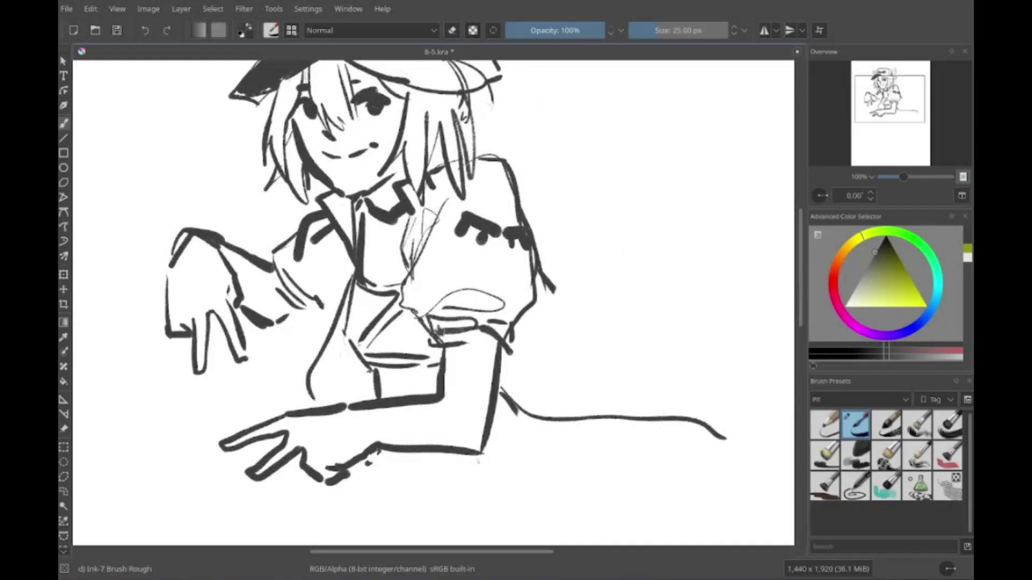
Step: Blacken the top's chest, then draw the torso, a thick studded black belt, pointed leaf-shaped skirt panels and the cape outlines
{"action": "left_click_drag", "start_coordinate": [350, 301], "coordinate": [424, 398]}
{"action": "mouse_move", "coordinate": [424, 527]}
{"action": "left_mouse_down"}
{"action": "mouse_move", "coordinate": [414, 405]}
{"action": "mouse_move", "coordinate": [458, 428]}
{"action": "mouse_move", "coordinate": [439, 278]}
{"action": "left_mouse_up"}
{"action": "left_click_drag", "start_coordinate": [348, 120], "coordinate": [233, 265]}
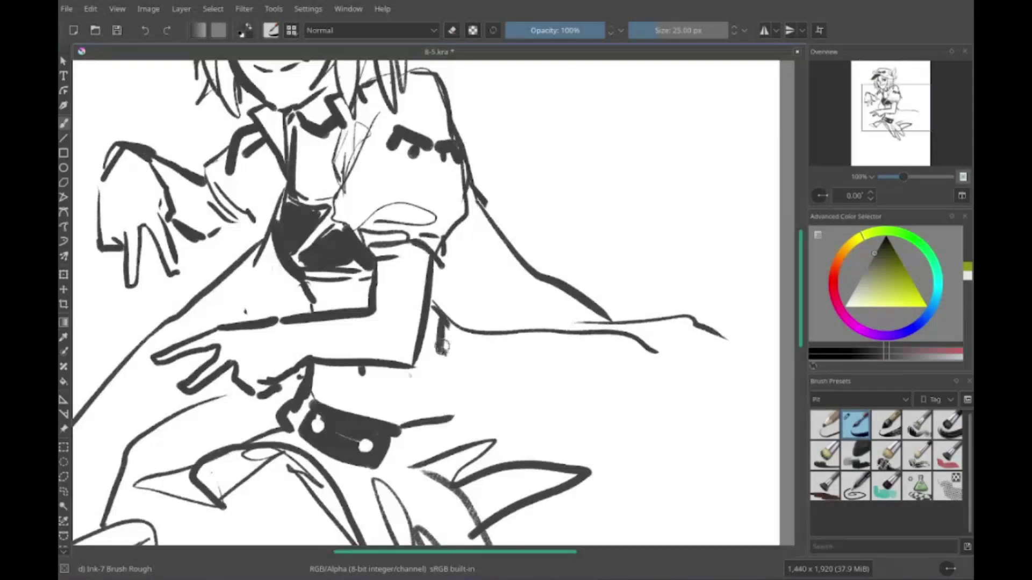
{"action": "left_click_drag", "start_coordinate": [335, 532], "coordinate": [396, 366]}
{"action": "mouse_move", "coordinate": [462, 252]}
{"action": "left_mouse_down"}
{"action": "mouse_move", "coordinate": [522, 247]}
{"action": "mouse_move", "coordinate": [524, 261]}
{"action": "mouse_move", "coordinate": [656, 274]}
{"action": "left_mouse_up"}
{"action": "left_click_drag", "start_coordinate": [449, 296], "coordinate": [430, 314]}
{"action": "left_click_drag", "start_coordinate": [497, 329], "coordinate": [562, 299]}
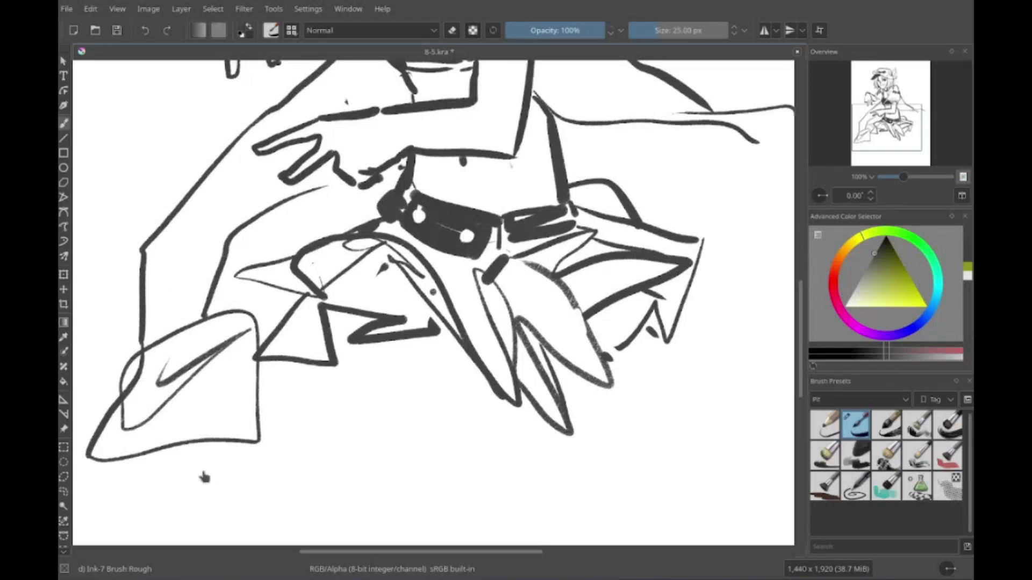
Step: Fill the neck shadow black, add ruffles to the far sleeve and erase the cape outline below the drooping hand
{"action": "scroll", "coordinate": [204, 477], "scroll_direction": "up", "scroll_amount": 10}
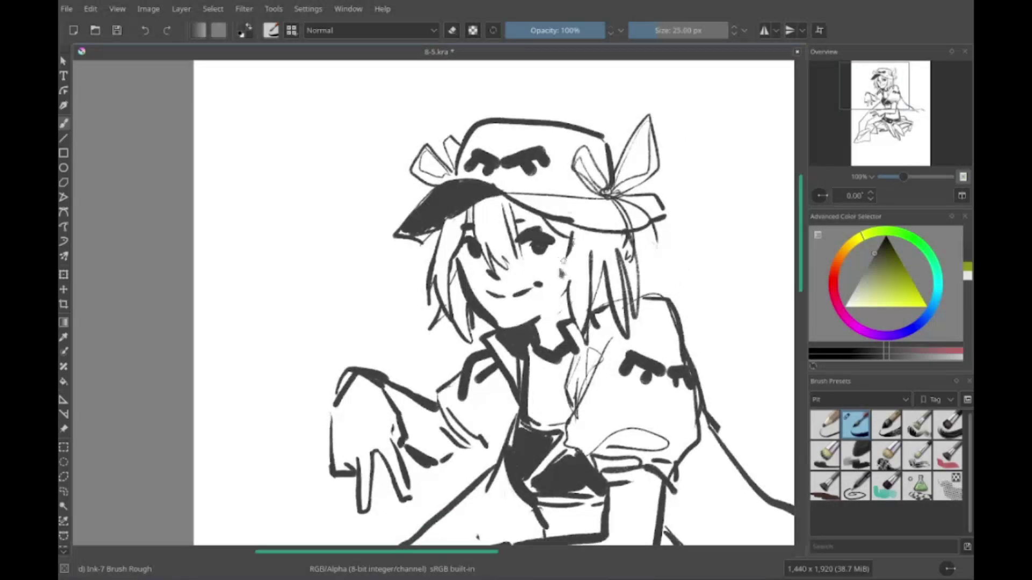
{"action": "scroll", "coordinate": [494, 301], "scroll_direction": "down", "scroll_amount": 3}
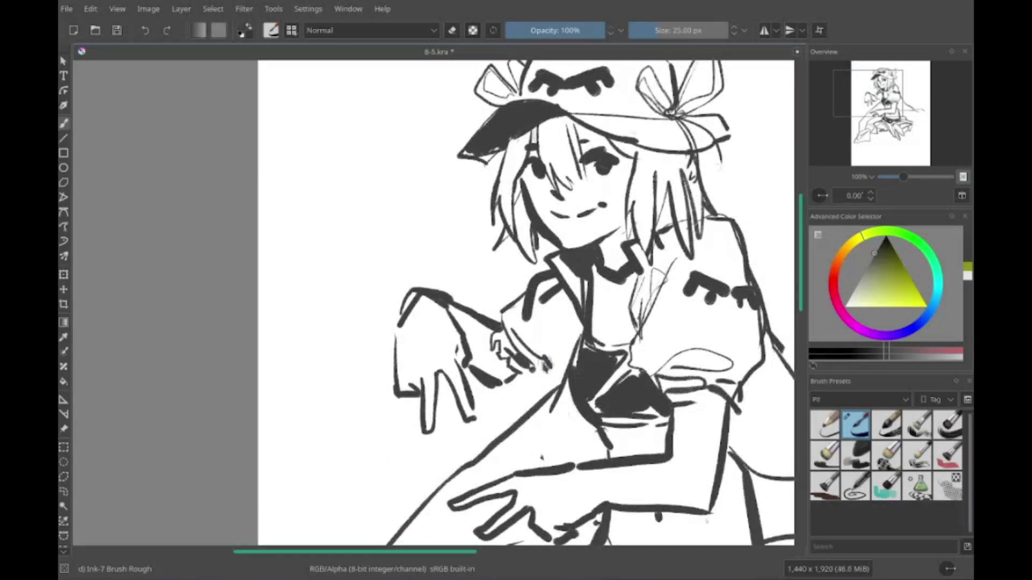
{"action": "scroll", "coordinate": [494, 301], "scroll_direction": "down", "scroll_amount": 6}
{"action": "key", "text": "e"}
{"action": "scroll", "coordinate": [417, 315], "scroll_direction": "up", "scroll_amount": 3}
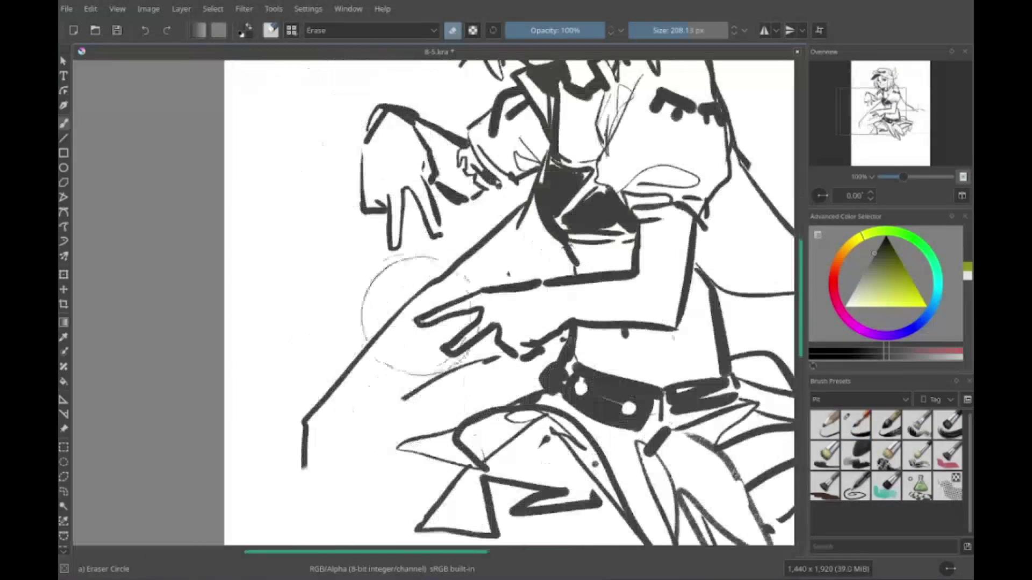
{"action": "key", "text": "e"}
Step: Draw the cape's long hanging folds behind the waist and fill its inner side solid black
{"action": "scroll", "coordinate": [333, 357], "scroll_direction": "right", "scroll_amount": 5}
{"action": "scroll", "coordinate": [334, 357], "scroll_direction": "down", "scroll_amount": 3}
{"action": "mouse_move", "coordinate": [609, 245]}
{"action": "left_mouse_down"}
{"action": "mouse_move", "coordinate": [648, 425]}
{"action": "mouse_move", "coordinate": [508, 386]}
{"action": "mouse_move", "coordinate": [678, 402]}
{"action": "left_mouse_up"}
{"action": "scroll", "coordinate": [649, 425], "scroll_direction": "up", "scroll_amount": 5}
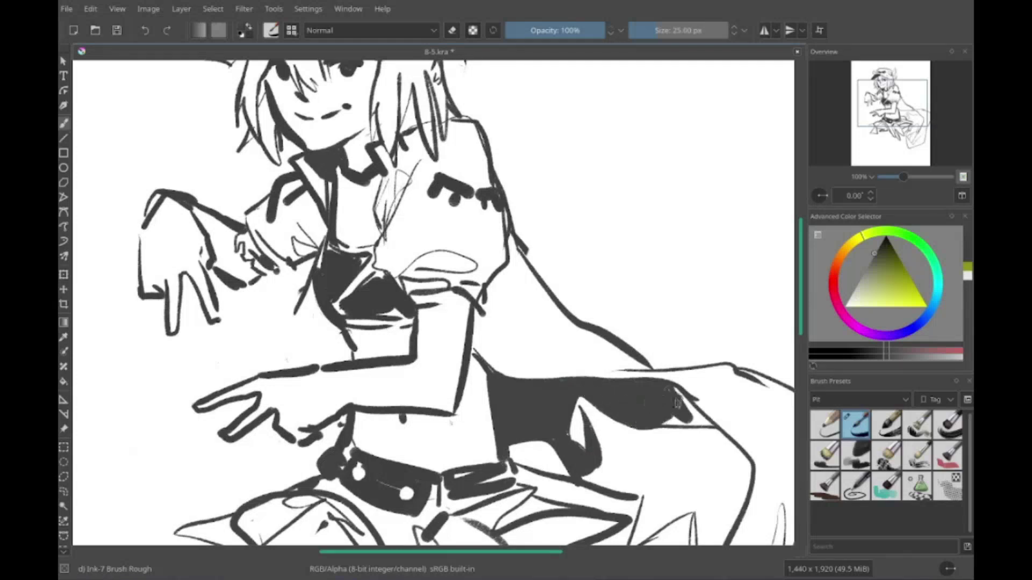
{"action": "scroll", "coordinate": [537, 409], "scroll_direction": "down", "scroll_amount": 1}
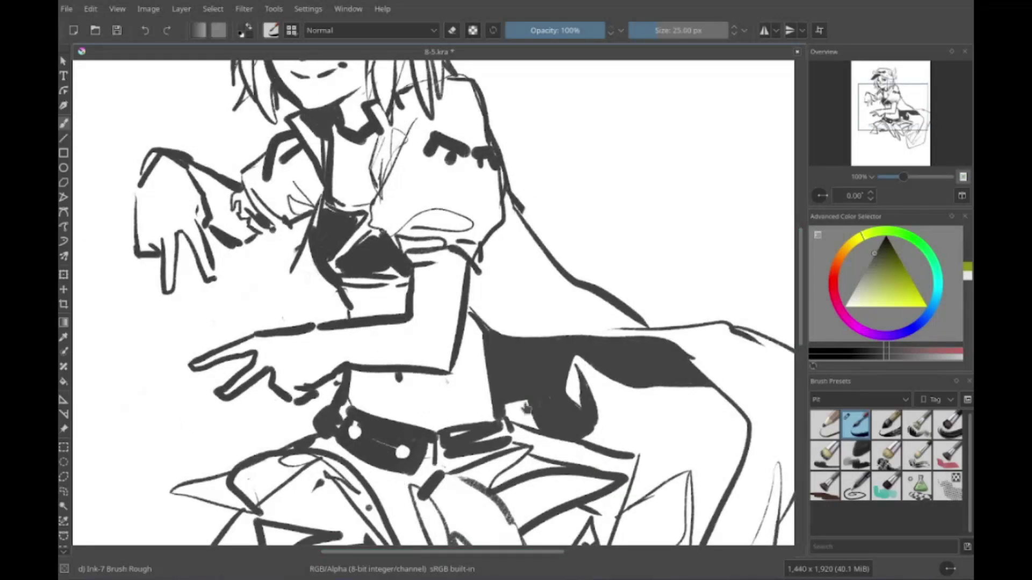
{"action": "scroll", "coordinate": [147, 442], "scroll_direction": "down", "scroll_amount": 5}
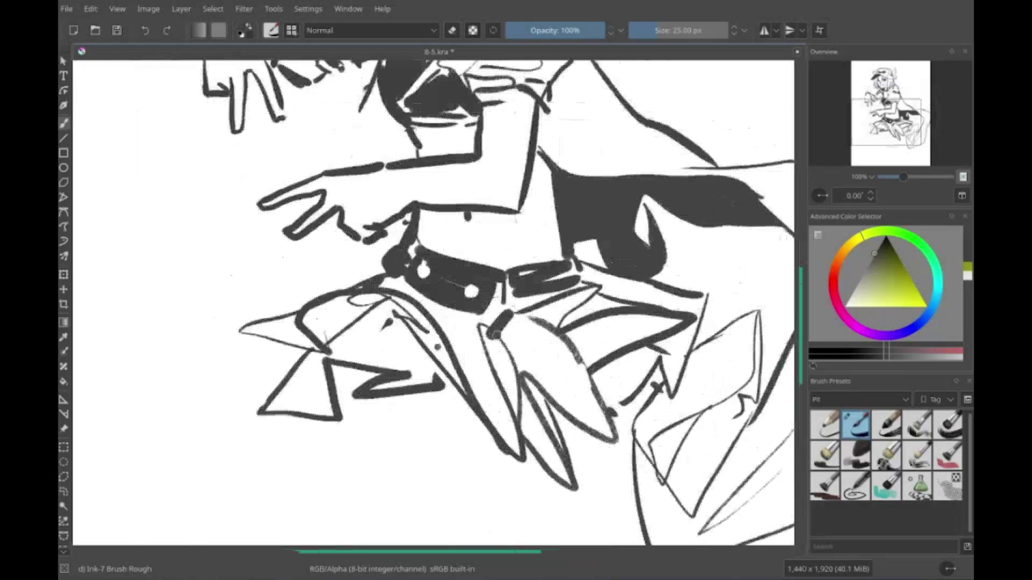
{"action": "scroll", "coordinate": [400, 332], "scroll_direction": "down", "scroll_amount": 1}
{"action": "scroll", "coordinate": [417, 337], "scroll_direction": "up", "scroll_amount": 3}
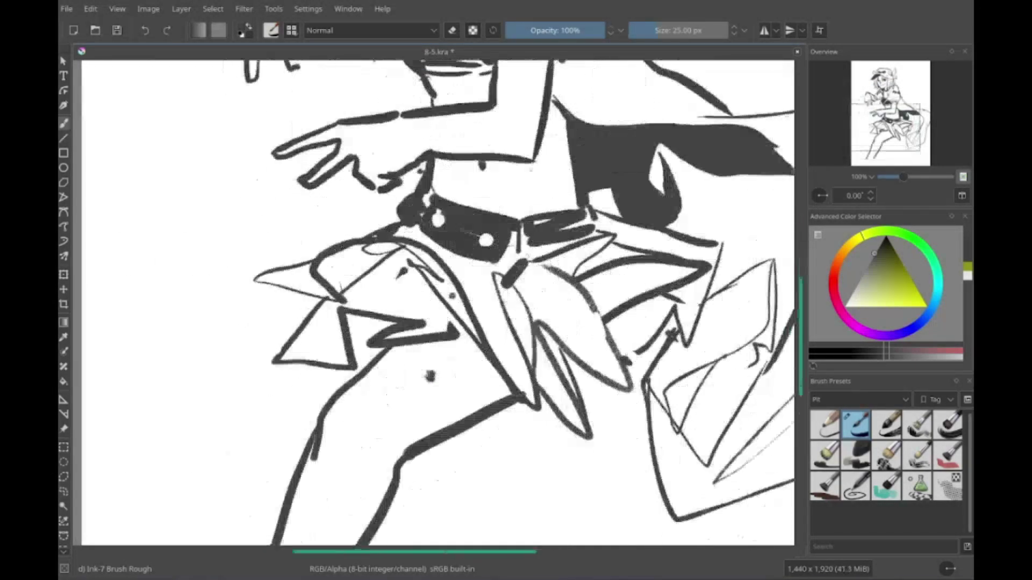
{"action": "scroll", "coordinate": [376, 323], "scroll_direction": "down", "scroll_amount": 2}
{"action": "scroll", "coordinate": [344, 316], "scroll_direction": "up", "scroll_amount": 4}
{"action": "scroll", "coordinate": [343, 315], "scroll_direction": "left", "scroll_amount": 4}
{"action": "scroll", "coordinate": [430, 301], "scroll_direction": "up", "scroll_amount": 3}
{"action": "scroll", "coordinate": [430, 301], "scroll_direction": "down", "scroll_amount": 3}
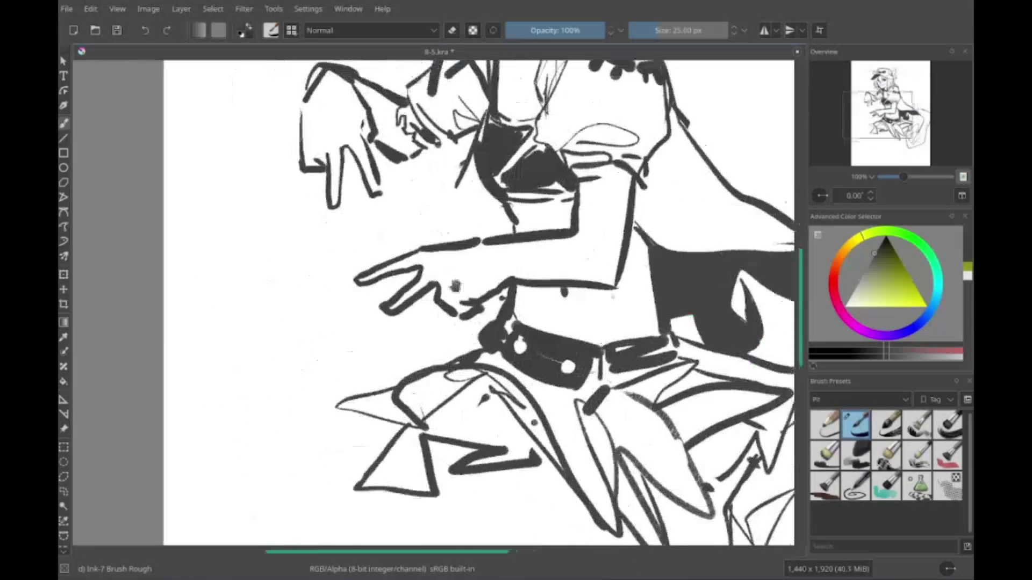
Step: Draw the cape's front edge from the chest past the reaching hand and blacken the tip beneath the outer skirt fold
{"action": "scroll", "coordinate": [409, 244], "scroll_direction": "down", "scroll_amount": 1}
{"action": "scroll", "coordinate": [408, 245], "scroll_direction": "up", "scroll_amount": 3}
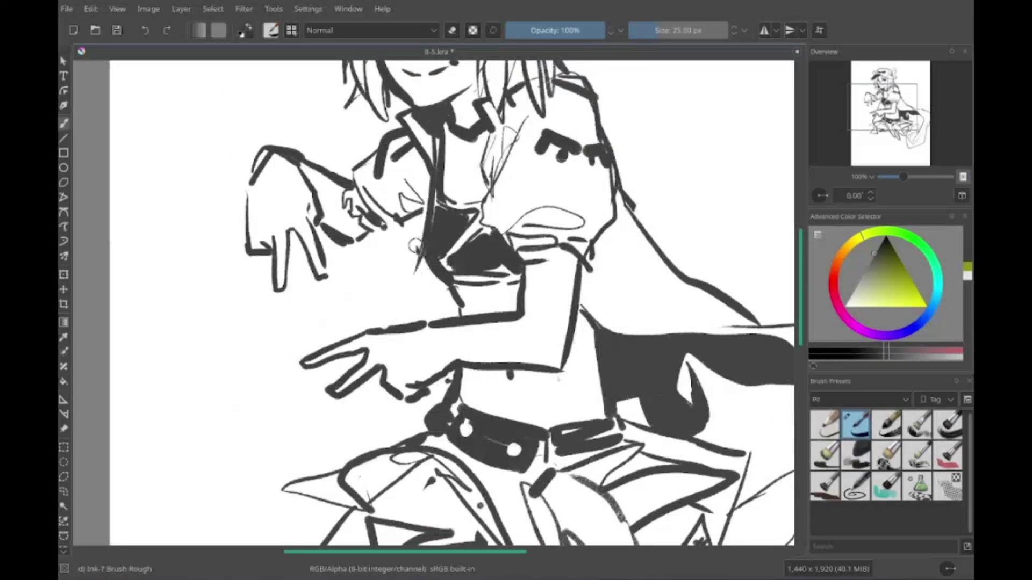
{"action": "scroll", "coordinate": [414, 274], "scroll_direction": "down", "scroll_amount": 2}
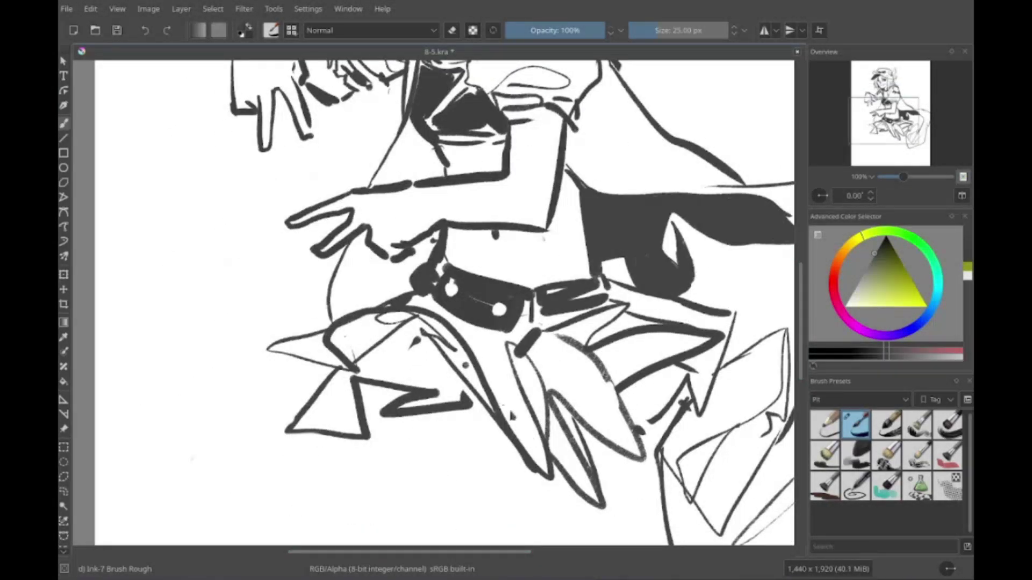
{"action": "scroll", "coordinate": [430, 301], "scroll_direction": "down", "scroll_amount": 2}
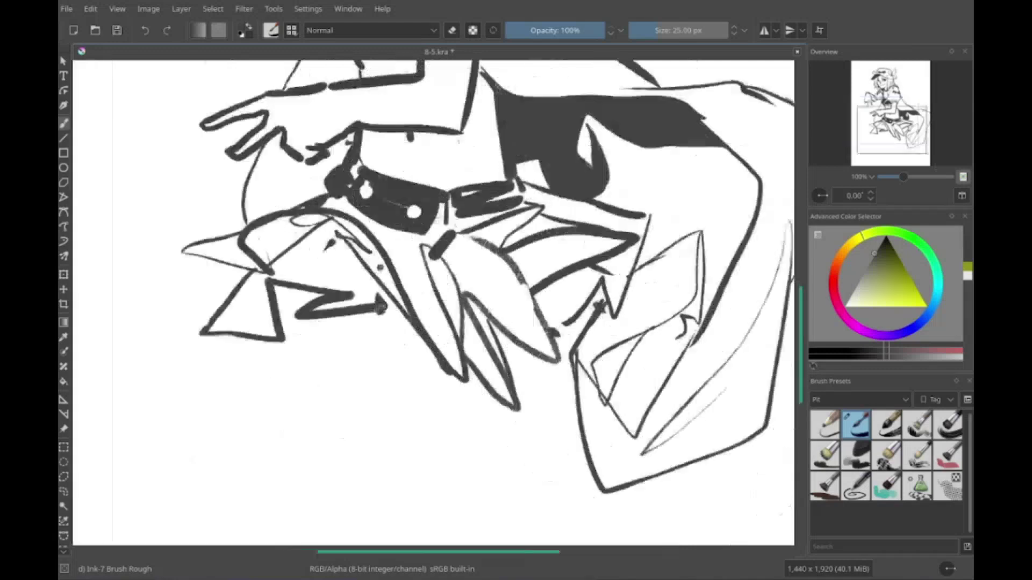
{"action": "scroll", "coordinate": [430, 301], "scroll_direction": "up", "scroll_amount": 1}
{"action": "scroll", "coordinate": [430, 301], "scroll_direction": "up", "scroll_amount": 1}
{"action": "scroll", "coordinate": [430, 301], "scroll_direction": "left", "scroll_amount": 2}
{"action": "scroll", "coordinate": [377, 401], "scroll_direction": "up", "scroll_amount": 2}
{"action": "scroll", "coordinate": [377, 401], "scroll_direction": "right", "scroll_amount": 2}
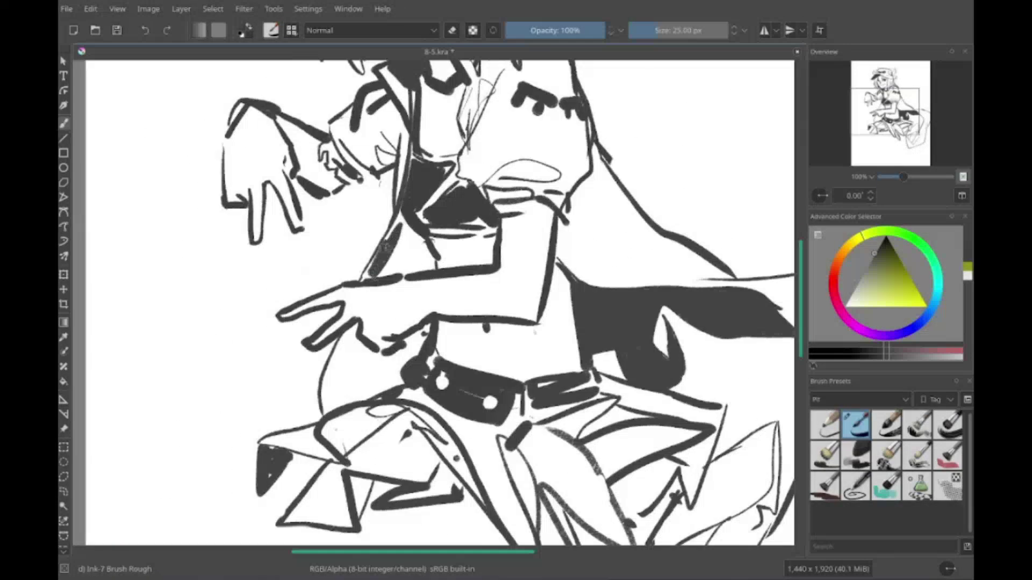
Step: Fill the cape area above and below the reaching hand solid black and save the drawing
{"action": "scroll", "coordinate": [419, 344], "scroll_direction": "down", "scroll_amount": 1}
{"action": "left_click_drag", "start_coordinate": [452, 290], "coordinate": [376, 311]}
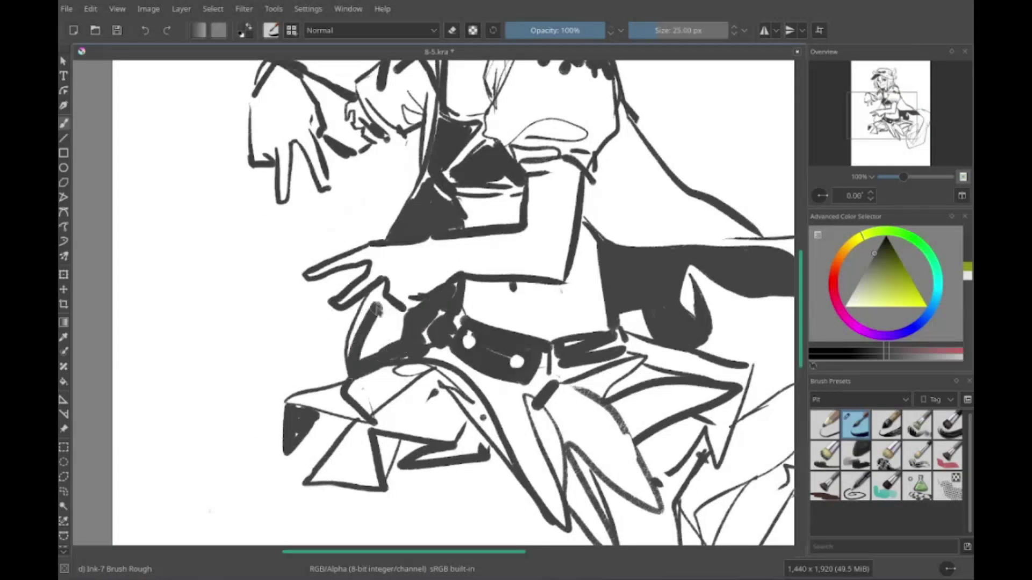
{"action": "key", "text": "ctrl+s"}
{"action": "scroll", "coordinate": [377, 333], "scroll_direction": "up", "scroll_amount": 1}
{"action": "scroll", "coordinate": [376, 333], "scroll_direction": "right", "scroll_amount": 1}
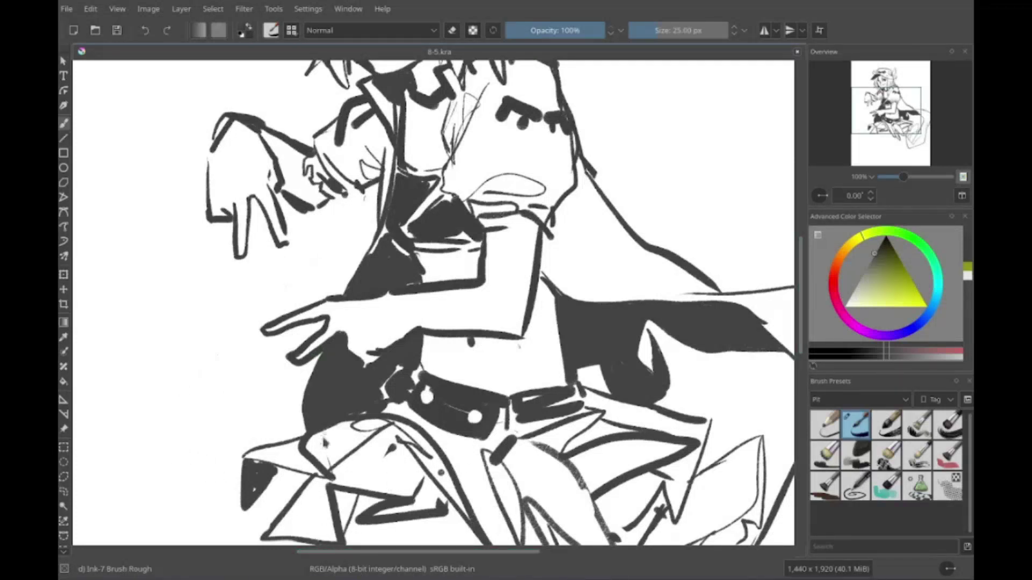
Step: Clean up the front skirt fold and fill the shadows inside the skirt's folds and underside black
{"action": "scroll", "coordinate": [90, 468], "scroll_direction": "down", "scroll_amount": 3}
{"action": "scroll", "coordinate": [90, 468], "scroll_direction": "left", "scroll_amount": 3}
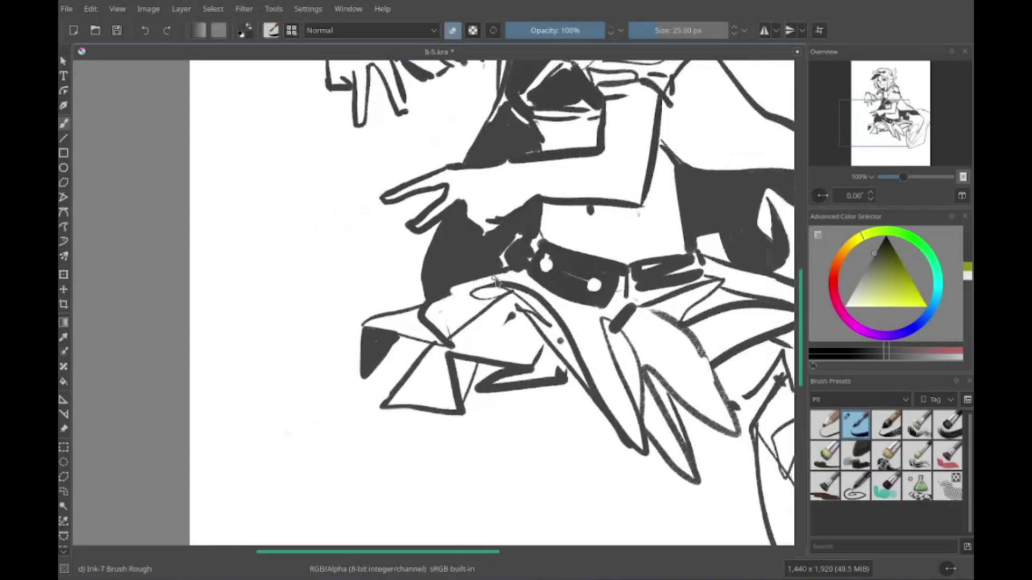
{"action": "left_click_drag", "start_coordinate": [478, 306], "coordinate": [425, 357]}
{"action": "scroll", "coordinate": [426, 362], "scroll_direction": "right", "scroll_amount": 5}
{"action": "scroll", "coordinate": [425, 362], "scroll_direction": "down", "scroll_amount": 1}
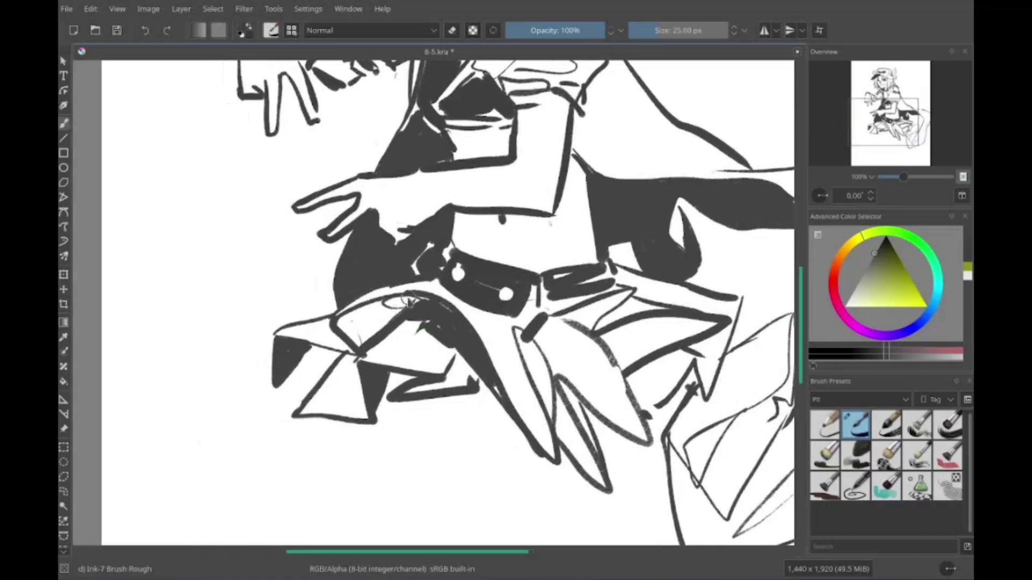
{"action": "scroll", "coordinate": [521, 284], "scroll_direction": "down", "scroll_amount": 1}
{"action": "scroll", "coordinate": [537, 312], "scroll_direction": "up", "scroll_amount": 3}
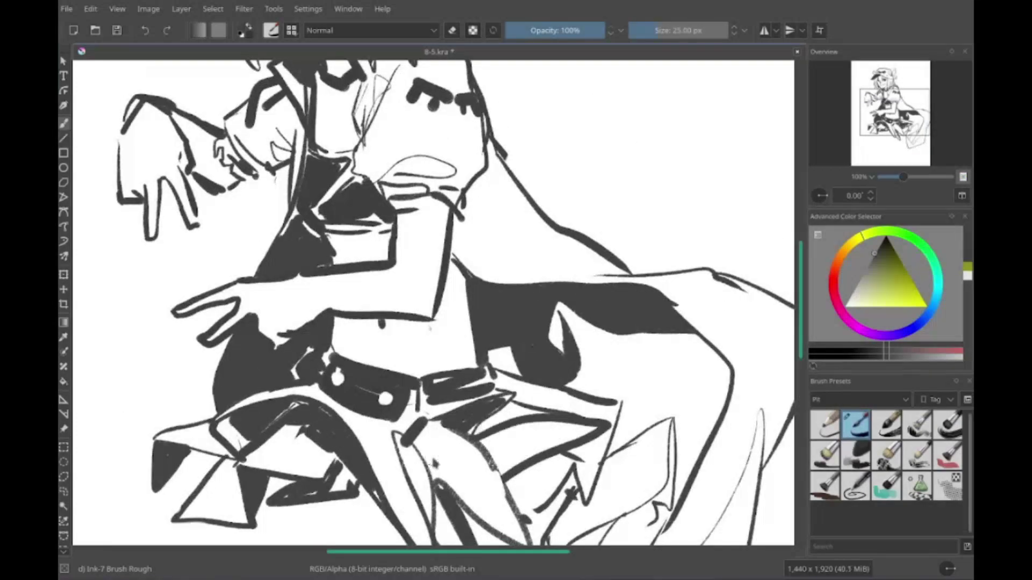
Step: Add black shading between the skirt panels, then draw the far leg's inner line and a pointed panel under the front fold
{"action": "scroll", "coordinate": [554, 344], "scroll_direction": "down", "scroll_amount": 2}
{"action": "scroll", "coordinate": [577, 391], "scroll_direction": "left", "scroll_amount": 3}
{"action": "scroll", "coordinate": [576, 391], "scroll_direction": "down", "scroll_amount": 2}
{"action": "left_click_drag", "start_coordinate": [543, 308], "coordinate": [621, 480]}
{"action": "left_click_drag", "start_coordinate": [450, 310], "coordinate": [540, 365]}
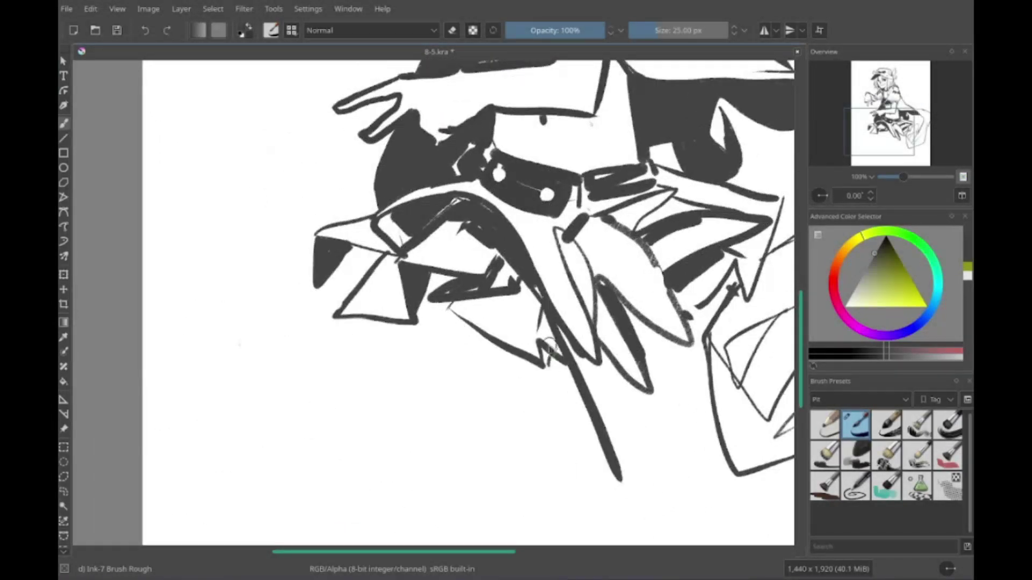
Step: Outline the bent near leg with its knee and calf below the skirt, and draw a first band across it
{"action": "scroll", "coordinate": [548, 346], "scroll_direction": "down", "scroll_amount": 1}
{"action": "left_click_drag", "start_coordinate": [346, 323], "coordinate": [341, 454]}
{"action": "key", "text": "ctrl+z"}
{"action": "left_click_drag", "start_coordinate": [321, 417], "coordinate": [336, 322]}
{"action": "left_click_drag", "start_coordinate": [408, 371], "coordinate": [508, 330]}
{"action": "scroll", "coordinate": [376, 349], "scroll_direction": "down", "scroll_amount": 1}
{"action": "left_click_drag", "start_coordinate": [368, 339], "coordinate": [433, 363]}
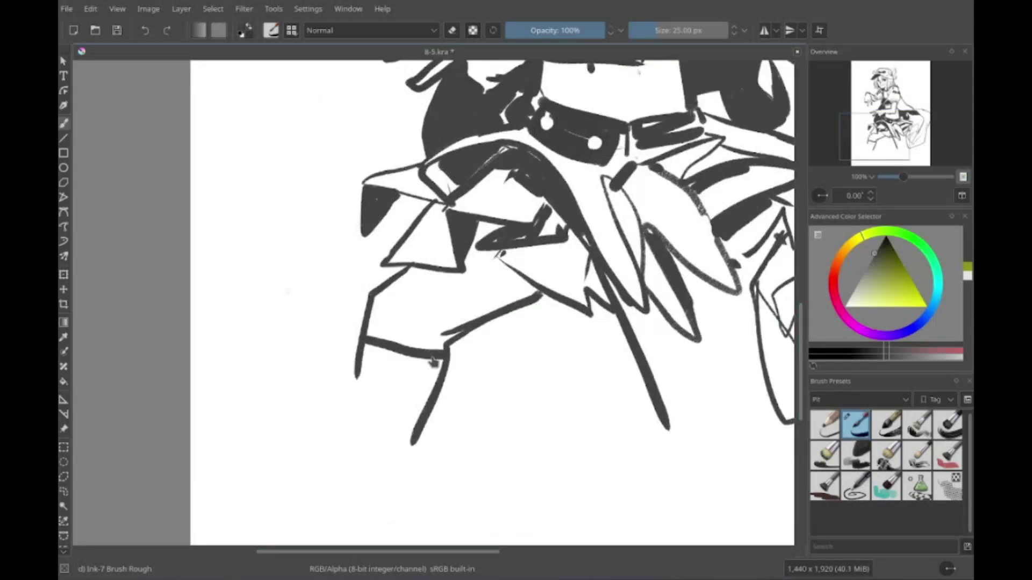
Step: Ink thick black stocking stripes across the near leg's thigh and calf, with small creases behind the knee
{"action": "scroll", "coordinate": [433, 363], "scroll_direction": "down", "scroll_amount": 1}
{"action": "left_click_drag", "start_coordinate": [419, 250], "coordinate": [457, 293]}
{"action": "left_click_drag", "start_coordinate": [473, 244], "coordinate": [500, 290]}
{"action": "left_click_drag", "start_coordinate": [424, 315], "coordinate": [460, 322]}
{"action": "left_click_drag", "start_coordinate": [423, 336], "coordinate": [458, 342]}
{"action": "left_click_drag", "start_coordinate": [374, 311], "coordinate": [432, 333]}
{"action": "scroll", "coordinate": [430, 333], "scroll_direction": "down", "scroll_amount": 1}
{"action": "left_click_drag", "start_coordinate": [384, 357], "coordinate": [444, 368]}
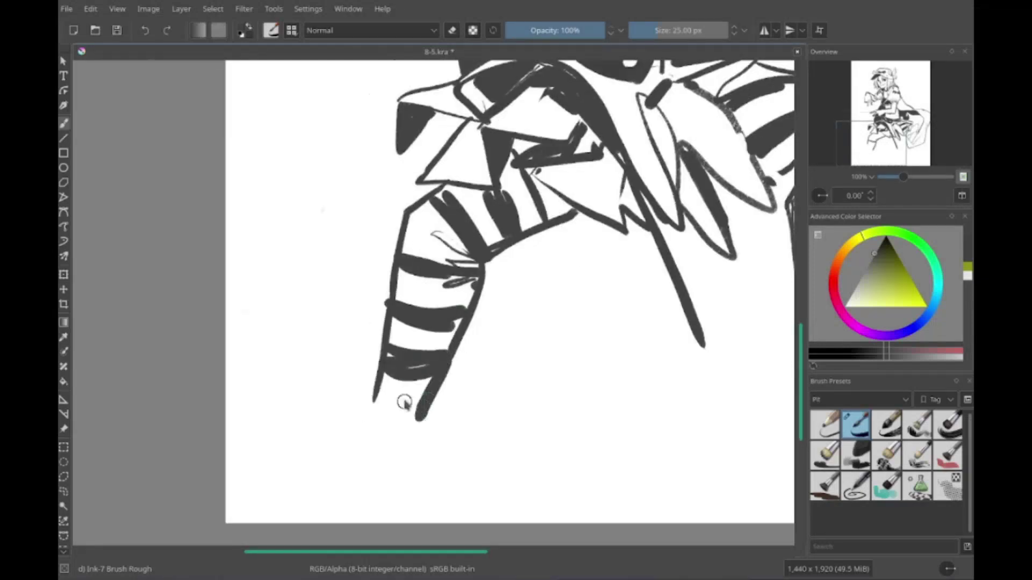
Step: Outline the far leg down to the canvas edge and ink curved black stocking stripes across it
{"action": "scroll", "coordinate": [404, 402], "scroll_direction": "down", "scroll_amount": 1}
{"action": "left_click_drag", "start_coordinate": [515, 365], "coordinate": [570, 329]}
{"action": "left_click_drag", "start_coordinate": [570, 328], "coordinate": [612, 309]}
{"action": "scroll", "coordinate": [553, 424], "scroll_direction": "down", "scroll_amount": 1}
{"action": "left_click_drag", "start_coordinate": [540, 457], "coordinate": [613, 363]}
{"action": "scroll", "coordinate": [636, 428], "scroll_direction": "down", "scroll_amount": 1}
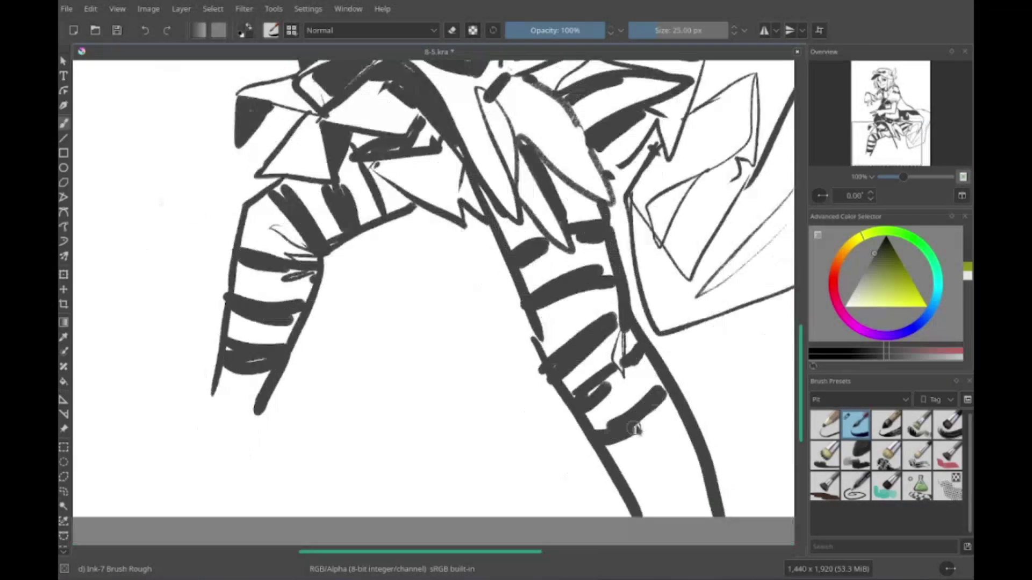
{"action": "left_click_drag", "start_coordinate": [636, 429], "coordinate": [693, 484]}
Step: Close the near stocking with a thick black band at the ankle and draw a curved foot line from it
{"action": "scroll", "coordinate": [672, 473], "scroll_direction": "down", "scroll_amount": 2}
{"action": "scroll", "coordinate": [473, 175], "scroll_direction": "up", "scroll_amount": 1}
{"action": "scroll", "coordinate": [422, 325], "scroll_direction": "down", "scroll_amount": 1}
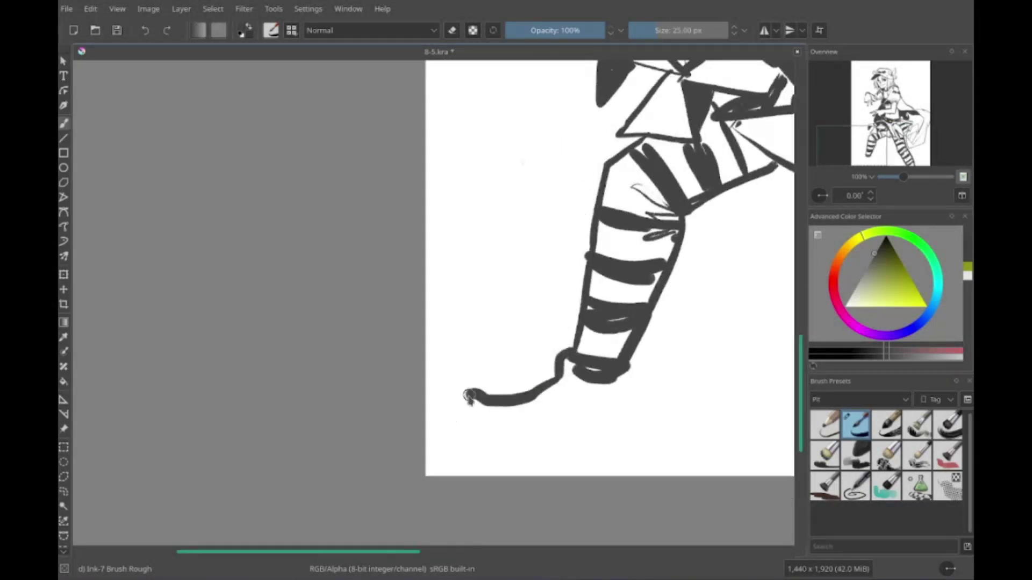
{"action": "scroll", "coordinate": [473, 377], "scroll_direction": "up", "scroll_amount": 1}
{"action": "scroll", "coordinate": [430, 350], "scroll_direction": "down", "scroll_amount": 1}
Step: Lasso the striped near leg and move it slightly down, away from the skirt
{"action": "left_click", "coordinate": [63, 492]}
{"action": "left_click_drag", "start_coordinate": [468, 205], "coordinate": [520, 214]}
{"action": "key", "text": "ctrl+t"}
{"action": "left_click_drag", "start_coordinate": [587, 344], "coordinate": [587, 387]}
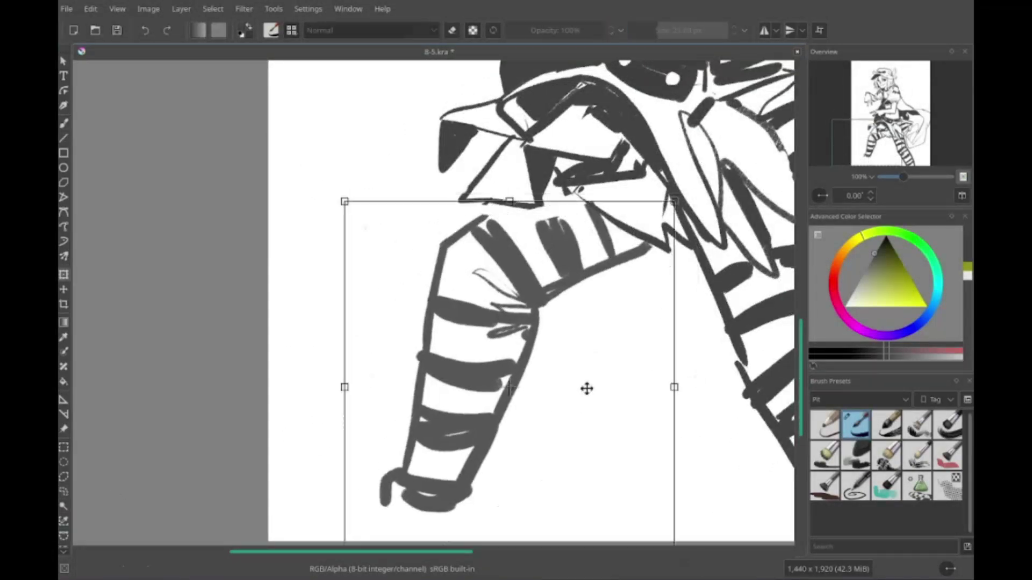
{"action": "key", "text": "Return"}
Step: Shift the selected near leg farther outward under the skirt's front corner, clean it up with the eraser and clear the selection
{"action": "key", "text": "b"}
{"action": "scroll", "coordinate": [483, 301], "scroll_direction": "up", "scroll_amount": 3}
{"action": "scroll", "coordinate": [483, 301], "scroll_direction": "down", "scroll_amount": 4}
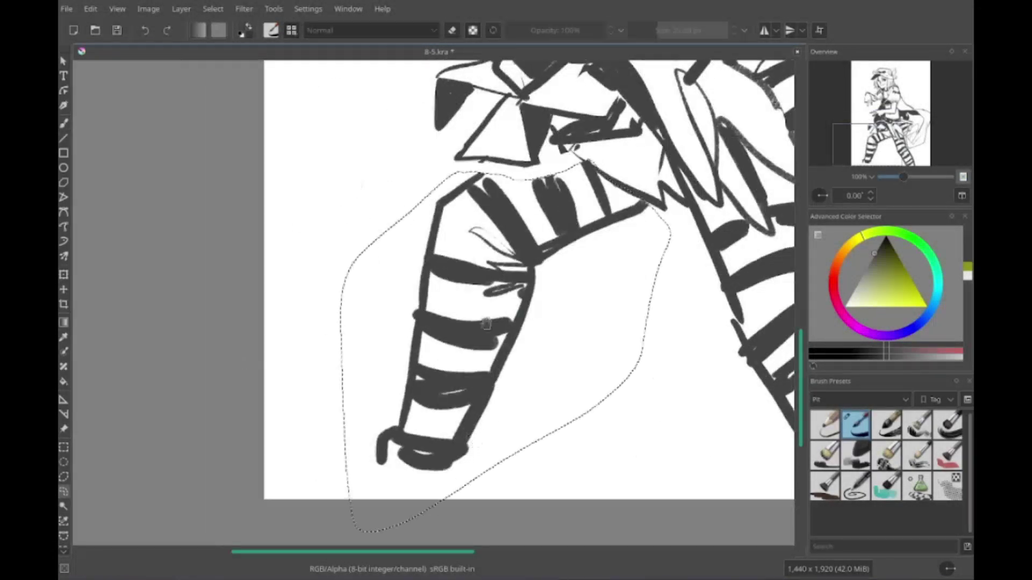
{"action": "scroll", "coordinate": [430, 301], "scroll_direction": "up", "scroll_amount": 3}
{"action": "left_click_drag", "start_coordinate": [392, 461], "coordinate": [322, 473]}
{"action": "key", "text": "e"}
{"action": "left_click_drag", "start_coordinate": [478, 438], "coordinate": [505, 430]}
{"action": "key", "text": "ctrl+shift+a"}
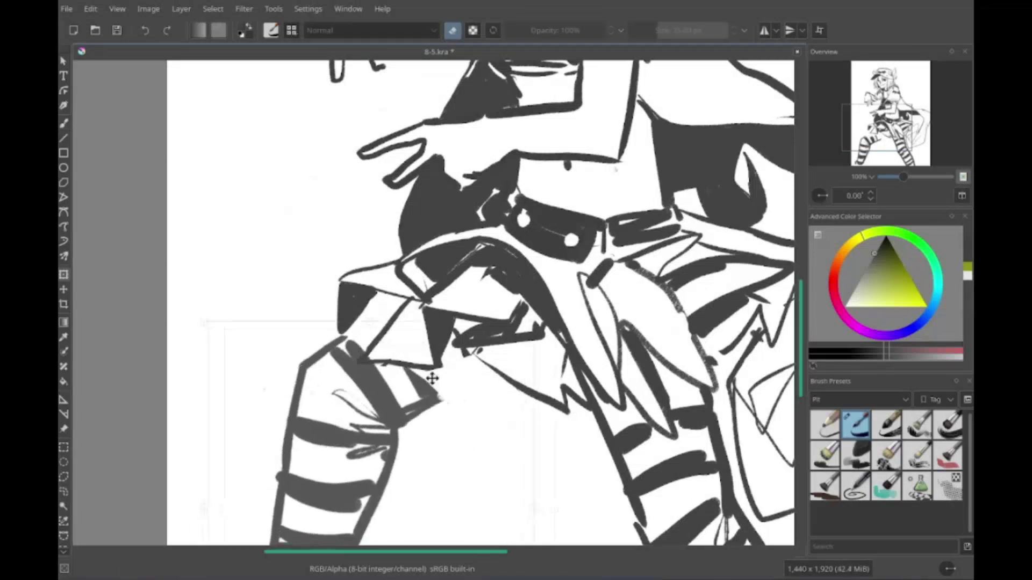
{"action": "key", "text": "e"}
{"action": "scroll", "coordinate": [484, 301], "scroll_direction": "up", "scroll_amount": 2}
{"action": "scroll", "coordinate": [484, 301], "scroll_direction": "up", "scroll_amount": 5}
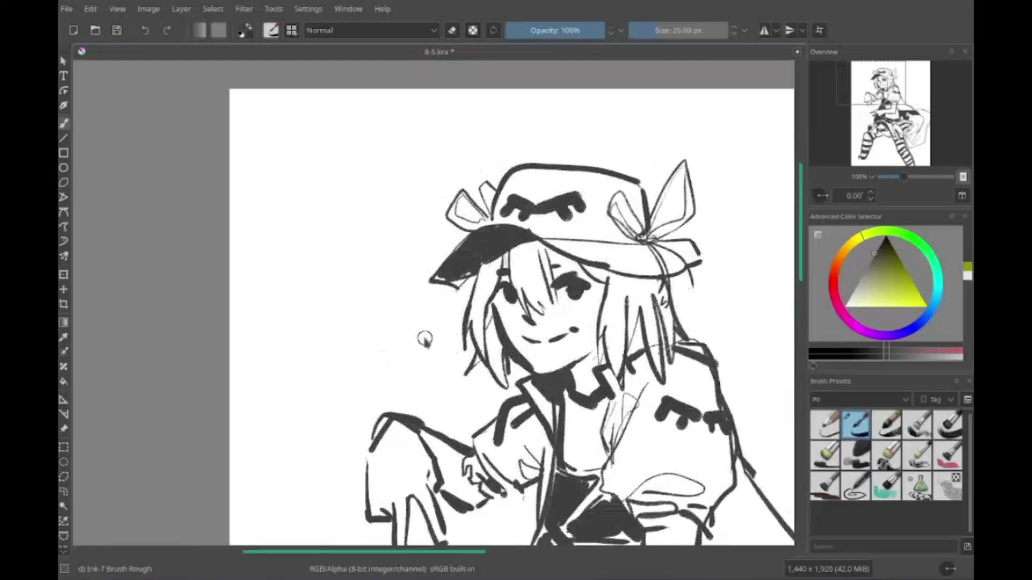
Step: Letter the words "you suck!" beside the capped character's face and ink a short dash leading from the mouth
{"action": "left_click_drag", "start_coordinate": [344, 328], "coordinate": [390, 400]}
{"action": "left_click_drag", "start_coordinate": [409, 320], "coordinate": [414, 376]}
Step: Ink the outline of a chunky heeled boot below the near striped stocking, including the raised cuff
{"action": "scroll", "coordinate": [484, 301], "scroll_direction": "down", "scroll_amount": 10}
{"action": "scroll", "coordinate": [483, 301], "scroll_direction": "up", "scroll_amount": 4}
{"action": "scroll", "coordinate": [456, 301], "scroll_direction": "up", "scroll_amount": 5}
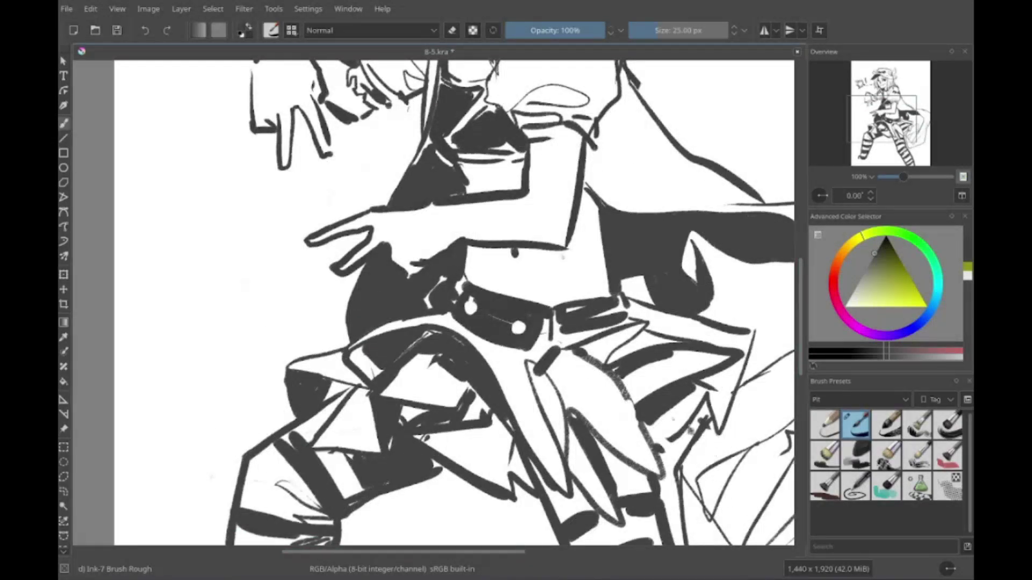
{"action": "scroll", "coordinate": [333, 364], "scroll_direction": "down", "scroll_amount": 3}
{"action": "scroll", "coordinate": [489, 368], "scroll_direction": "down", "scroll_amount": 3}
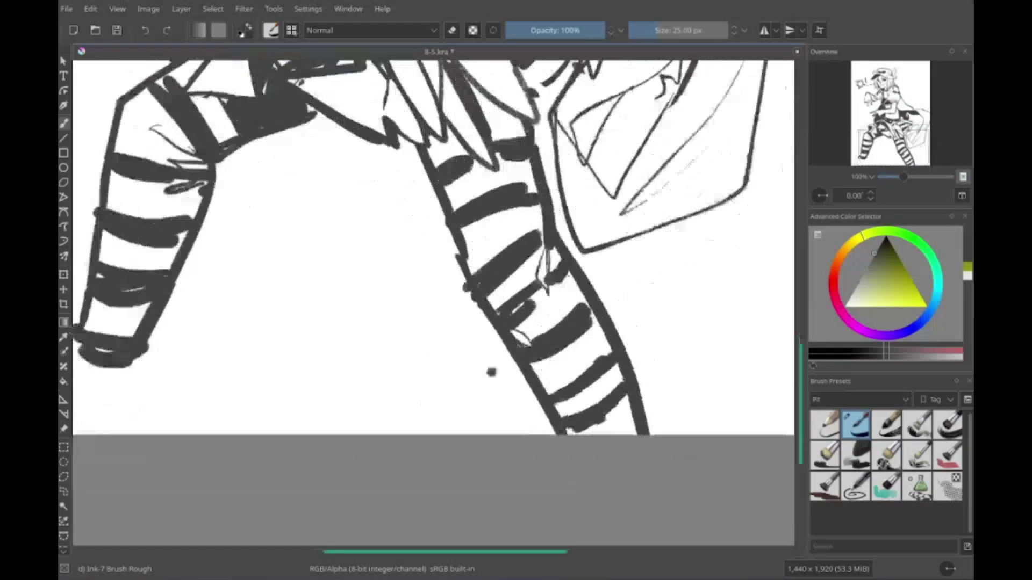
{"action": "scroll", "coordinate": [253, 444], "scroll_direction": "left", "scroll_amount": 3}
{"action": "scroll", "coordinate": [522, 334], "scroll_direction": "up", "scroll_amount": 8}
{"action": "scroll", "coordinate": [523, 333], "scroll_direction": "down", "scroll_amount": 10}
{"action": "scroll", "coordinate": [523, 333], "scroll_direction": "left", "scroll_amount": 3}
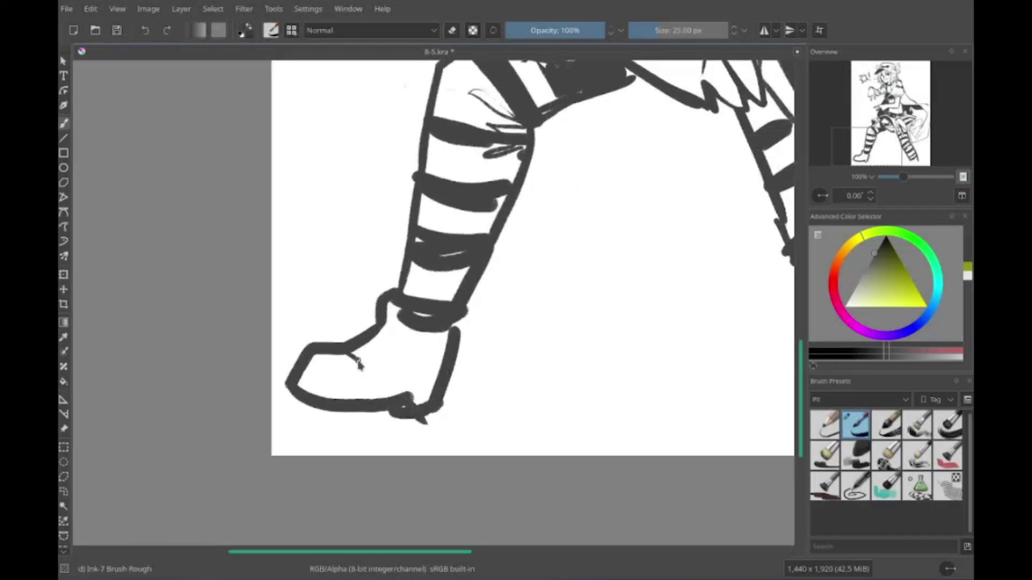
Step: Fill the near boot solid black and erase white lace shapes across its instep
{"action": "left_click_drag", "start_coordinate": [323, 376], "coordinate": [390, 312]}
{"action": "key", "text": "e"}
{"action": "scroll", "coordinate": [359, 344], "scroll_direction": "right", "scroll_amount": 3}
{"action": "scroll", "coordinate": [588, 288], "scroll_direction": "up", "scroll_amount": 5}
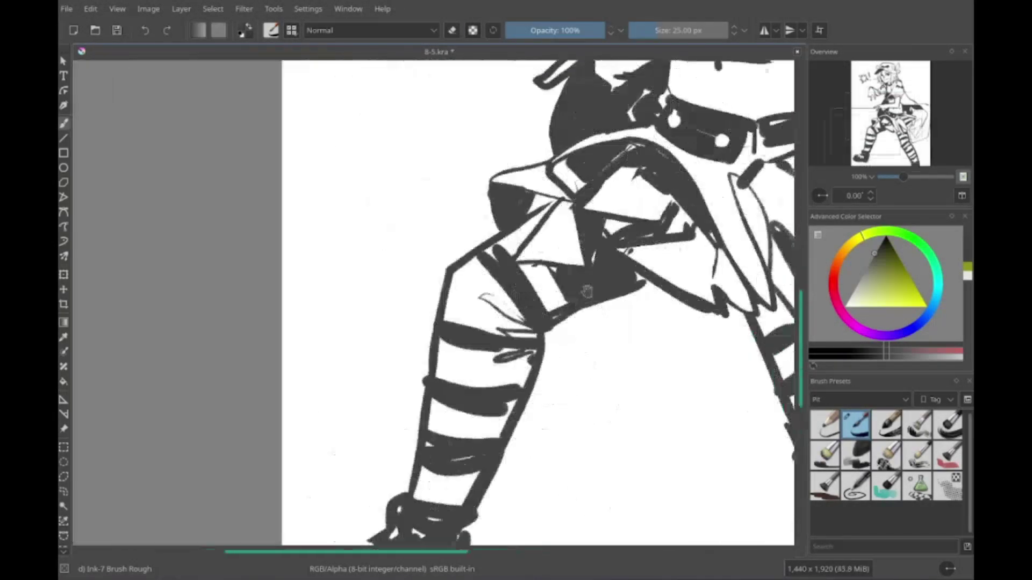
{"action": "scroll", "coordinate": [456, 468], "scroll_direction": "down", "scroll_amount": 5}
{"action": "scroll", "coordinate": [726, 234], "scroll_direction": "up", "scroll_amount": 1}
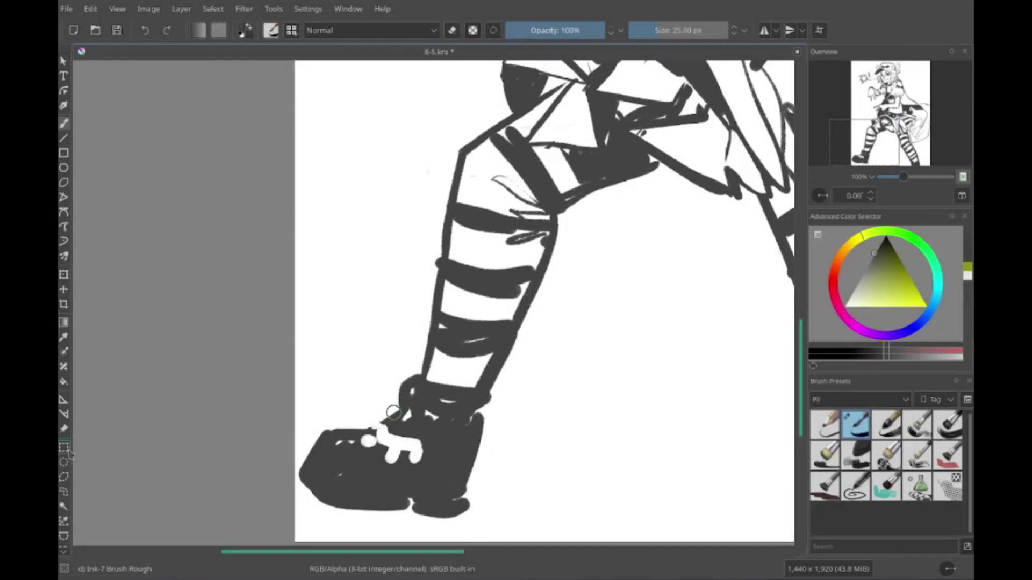
{"action": "scroll", "coordinate": [398, 422], "scroll_direction": "up", "scroll_amount": 15}
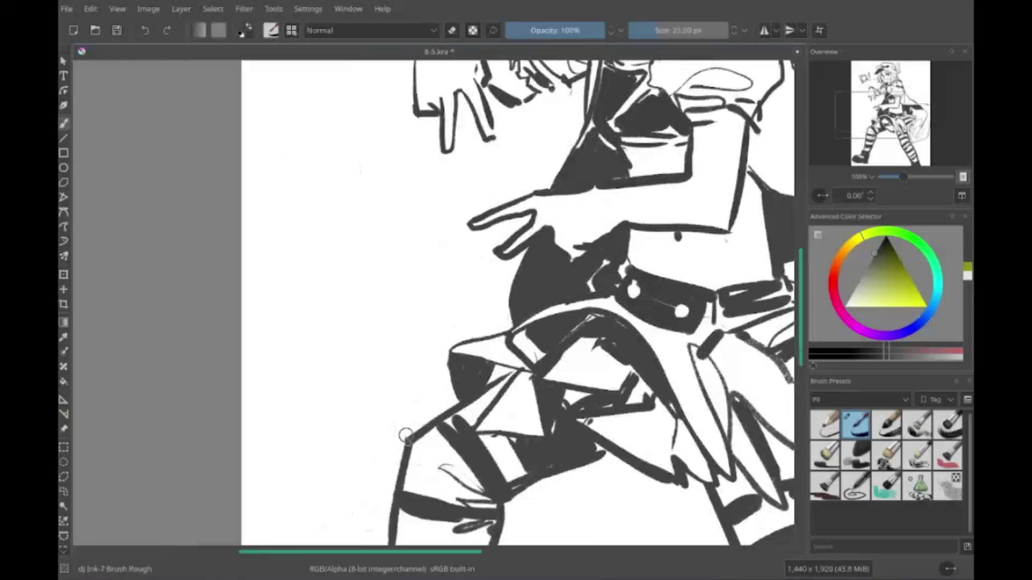
{"action": "left_click_drag", "start_coordinate": [290, 480], "coordinate": [410, 222]}
{"action": "left_click_drag", "start_coordinate": [410, 222], "coordinate": [361, 437]}
{"action": "left_click_drag", "start_coordinate": [295, 264], "coordinate": [363, 341]}
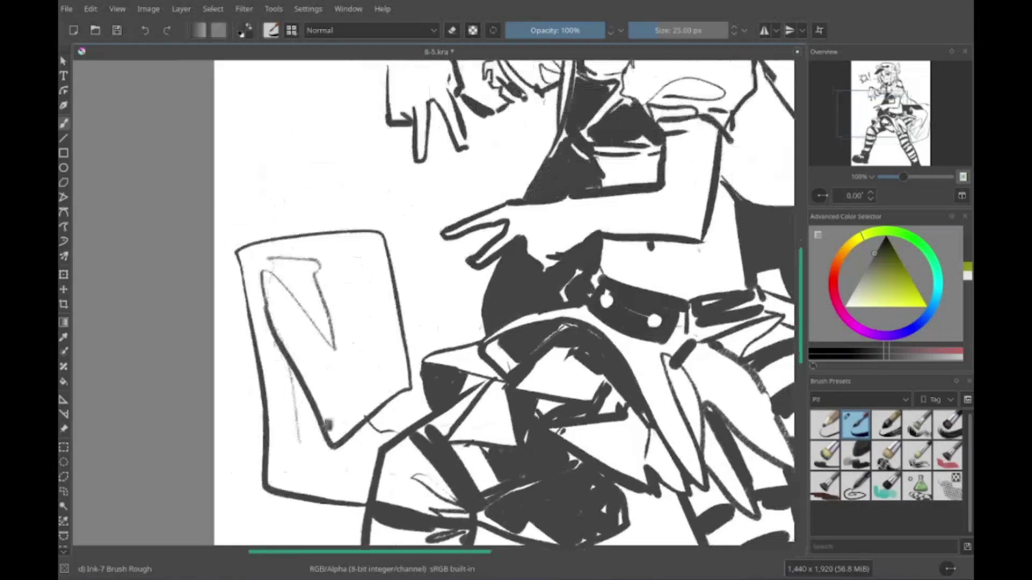
{"action": "scroll", "coordinate": [328, 424], "scroll_direction": "down", "scroll_amount": 10}
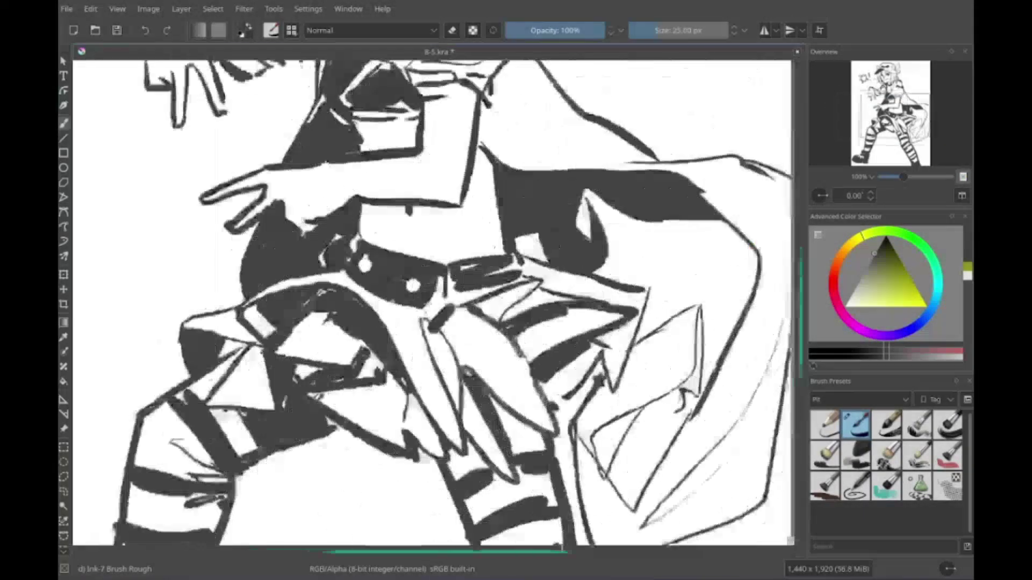
Step: Sketch a rounded hanging shape between the legs under the skirt, with a teardrop loop inside it
{"action": "left_click_drag", "start_coordinate": [322, 360], "coordinate": [487, 385]}
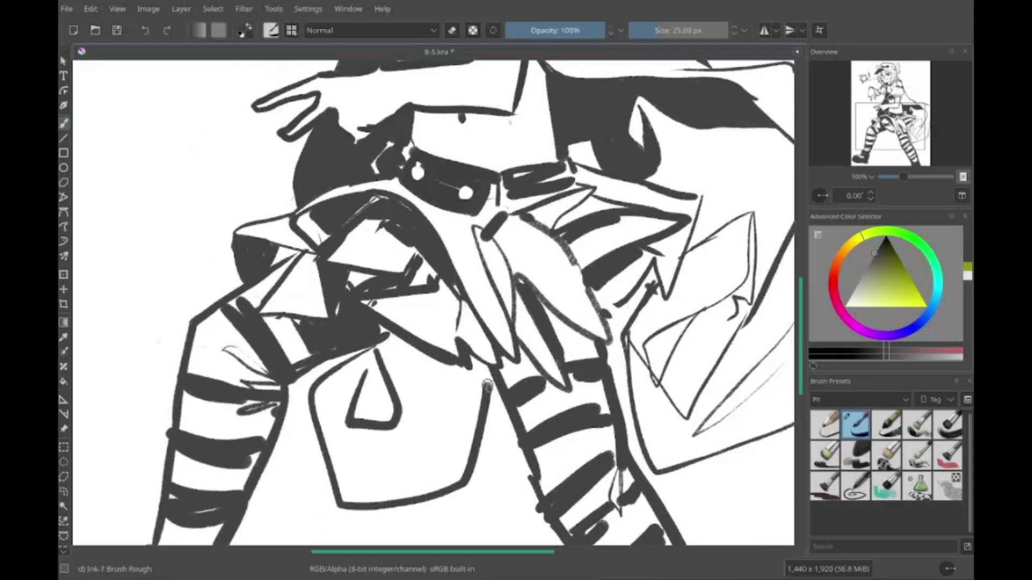
{"action": "scroll", "coordinate": [487, 385], "scroll_direction": "down", "scroll_amount": 8}
{"action": "scroll", "coordinate": [365, 455], "scroll_direction": "up", "scroll_amount": 12}
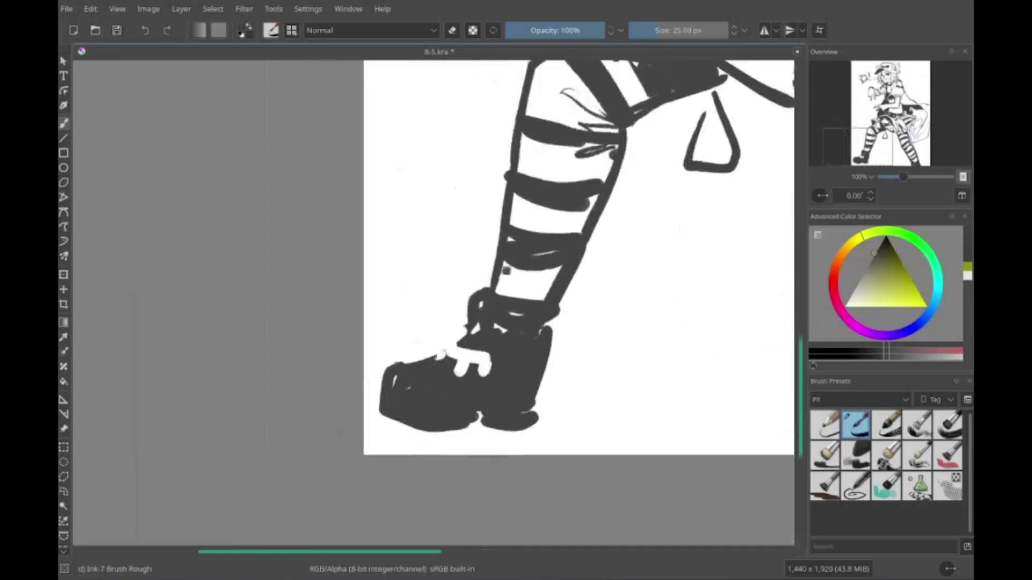
Step: Fill the capped character's fringe and side hair solid black, leaving thin white strand gaps
{"action": "scroll", "coordinate": [546, 462], "scroll_direction": "up", "scroll_amount": 15}
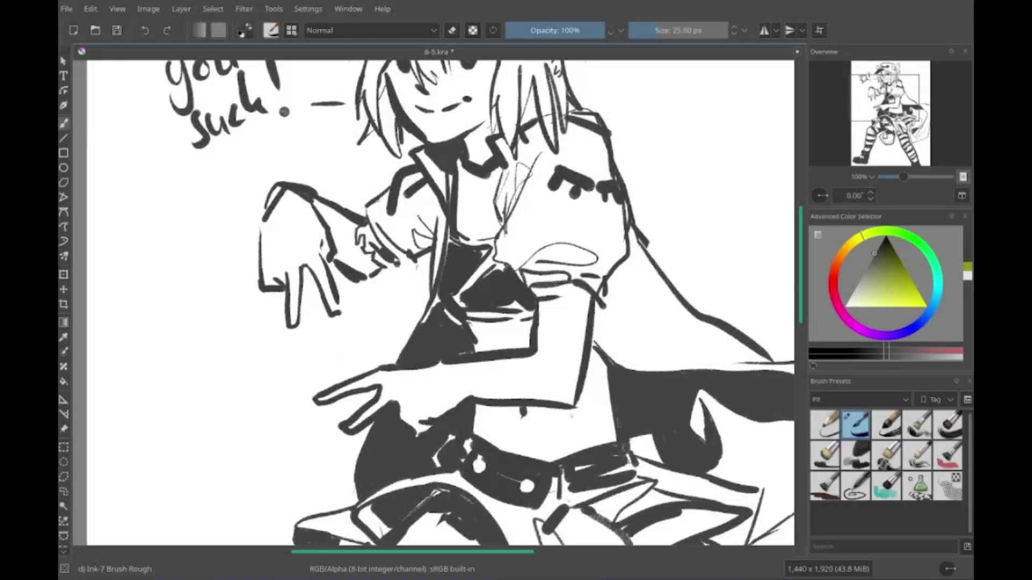
{"action": "scroll", "coordinate": [501, 389], "scroll_direction": "up", "scroll_amount": 5}
{"action": "scroll", "coordinate": [476, 365], "scroll_direction": "up", "scroll_amount": 4}
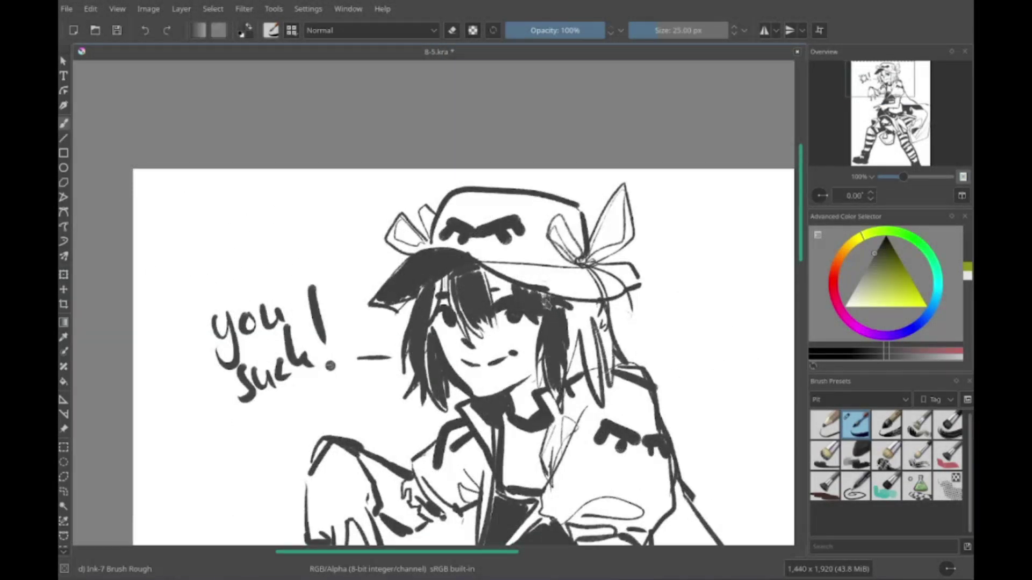
{"action": "scroll", "coordinate": [482, 277], "scroll_direction": "down", "scroll_amount": 1}
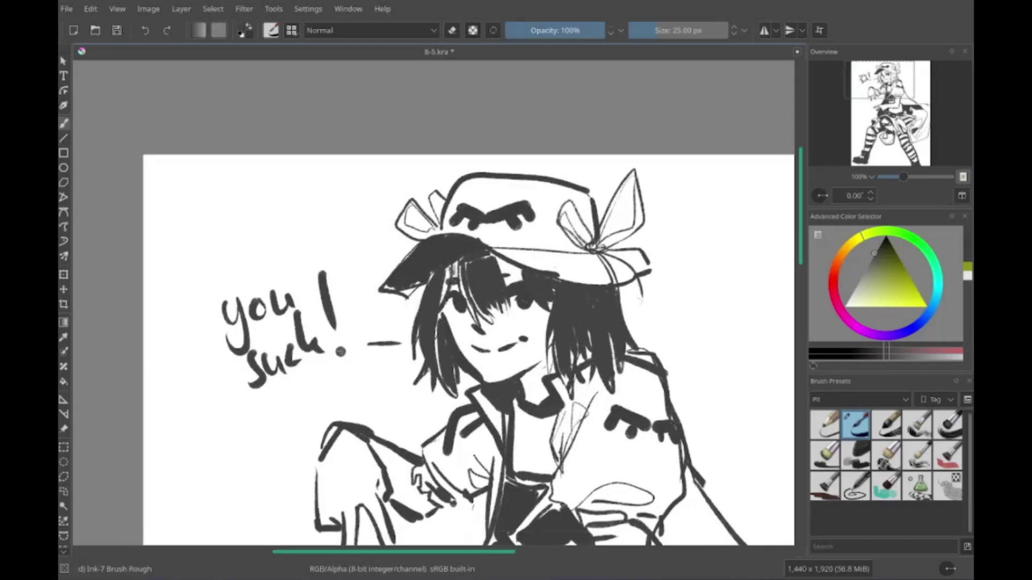
{"action": "scroll", "coordinate": [414, 285], "scroll_direction": "down", "scroll_amount": 1}
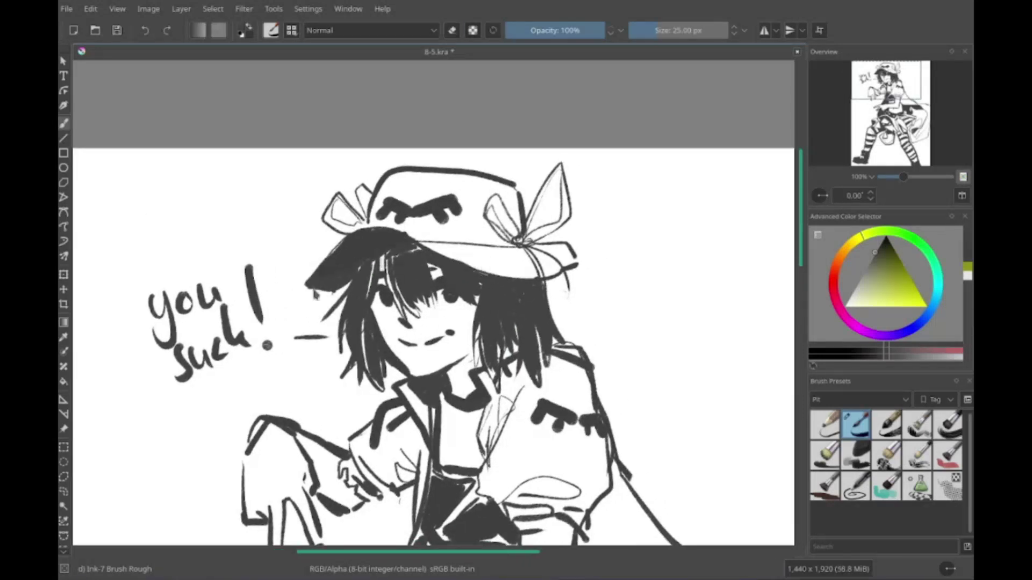
Step: Redraw the bow's ribbon tails on the cap brim and clean up the shoulder line beneath the hair
{"action": "scroll", "coordinate": [420, 274], "scroll_direction": "up", "scroll_amount": 2}
{"action": "scroll", "coordinate": [438, 244], "scroll_direction": "down", "scroll_amount": 5}
{"action": "scroll", "coordinate": [438, 245], "scroll_direction": "up", "scroll_amount": 3}
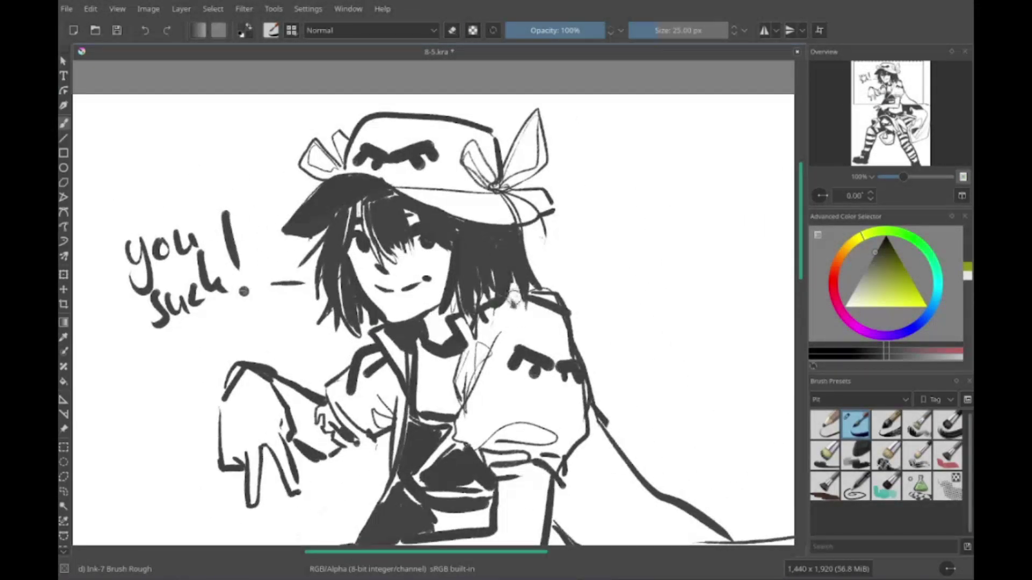
{"action": "scroll", "coordinate": [243, 291], "scroll_direction": "up", "scroll_amount": 3}
{"action": "scroll", "coordinate": [243, 291], "scroll_direction": "left", "scroll_amount": 4}
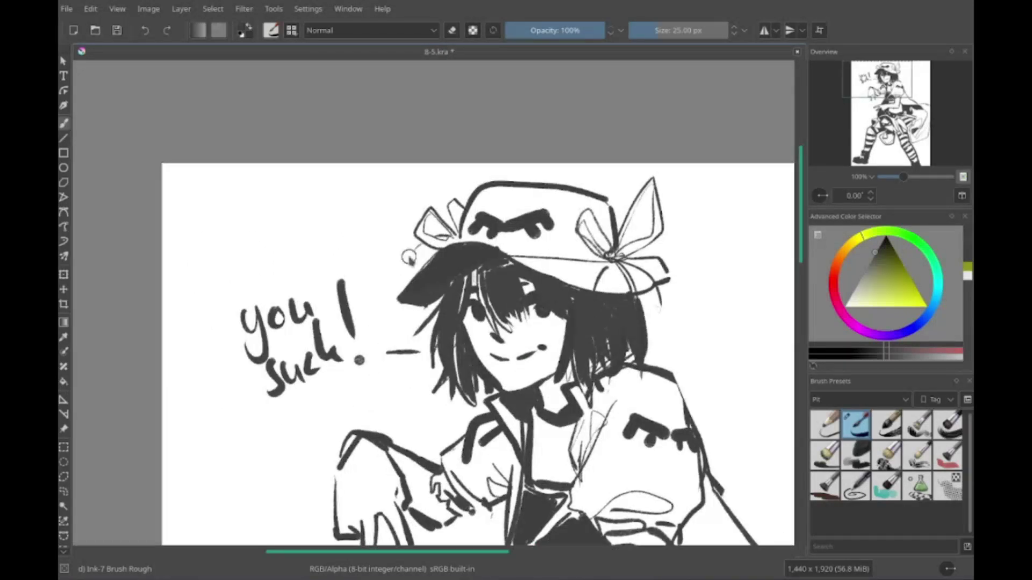
Step: Ink an eye emblem on the far puffed sleeve and lasso around the dangling hand
{"action": "scroll", "coordinate": [322, 290], "scroll_direction": "down", "scroll_amount": 6}
{"action": "key", "text": "e"}
{"action": "scroll", "coordinate": [390, 285], "scroll_direction": "left", "scroll_amount": 2}
{"action": "scroll", "coordinate": [390, 285], "scroll_direction": "left", "scroll_amount": 1}
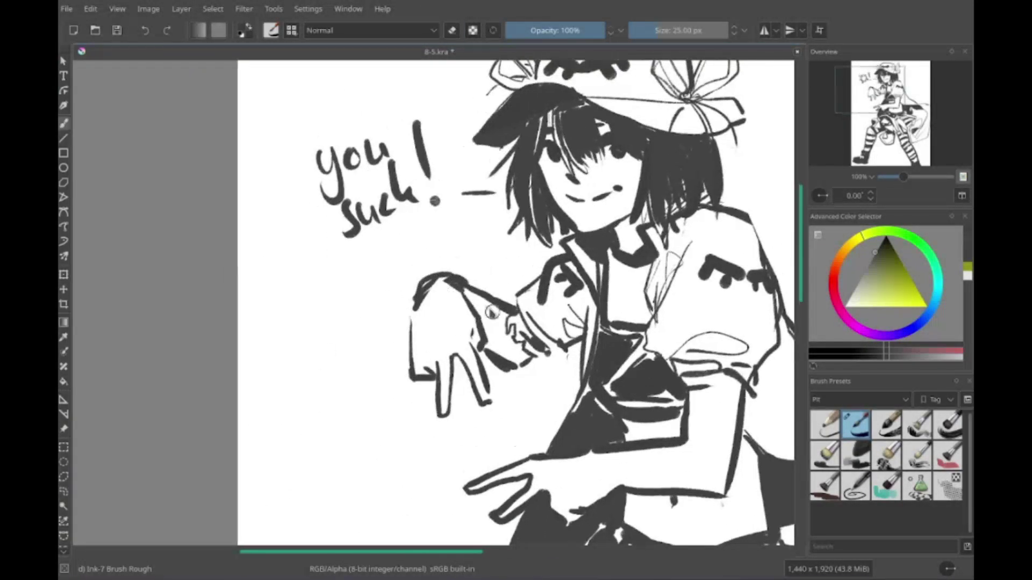
{"action": "scroll", "coordinate": [385, 360], "scroll_direction": "right", "scroll_amount": 1}
{"action": "scroll", "coordinate": [385, 360], "scroll_direction": "left", "scroll_amount": 2}
{"action": "scroll", "coordinate": [269, 376], "scroll_direction": "down", "scroll_amount": 3}
{"action": "scroll", "coordinate": [215, 378], "scroll_direction": "right", "scroll_amount": 3}
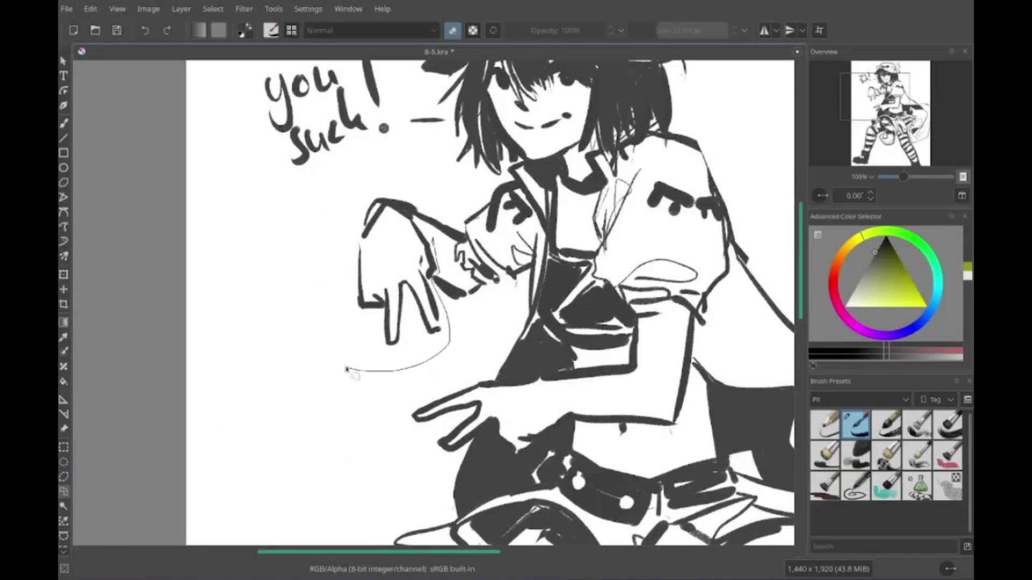
Step: Close the hanging shape between the legs with thick contours and hatch a black shadow inside the cape fold
{"action": "key", "text": "e"}
{"action": "scroll", "coordinate": [484, 322], "scroll_direction": "down", "scroll_amount": 10}
{"action": "scroll", "coordinate": [484, 323], "scroll_direction": "right", "scroll_amount": 3}
{"action": "scroll", "coordinate": [514, 326], "scroll_direction": "down", "scroll_amount": 2}
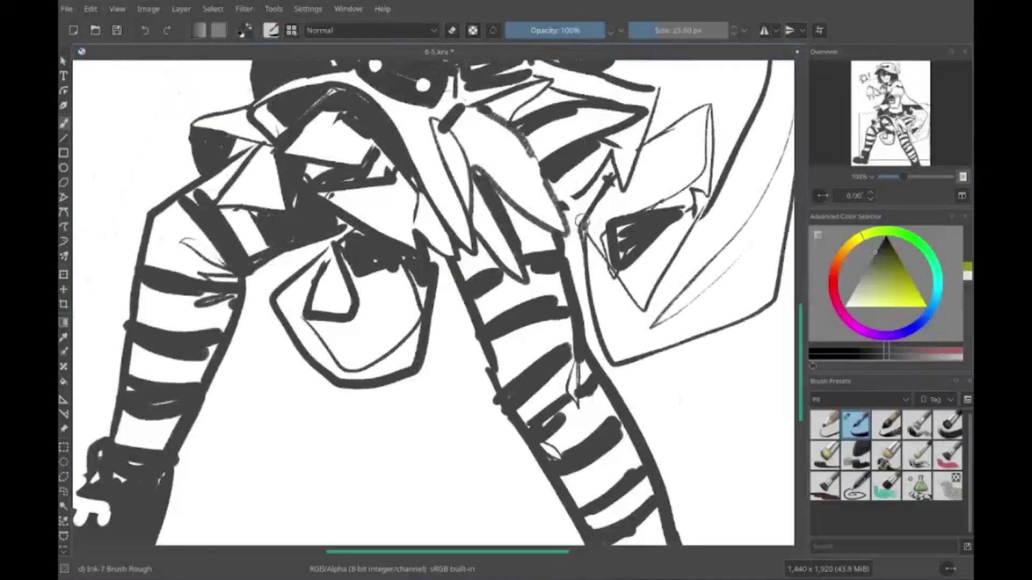
Step: Fill the teardrop between the legs with black and add curved bracelet bands at the near wrist
{"action": "scroll", "coordinate": [515, 325], "scroll_direction": "left", "scroll_amount": 2}
{"action": "scroll", "coordinate": [538, 295], "scroll_direction": "up", "scroll_amount": 4}
{"action": "scroll", "coordinate": [664, 196], "scroll_direction": "down", "scroll_amount": 5}
{"action": "scroll", "coordinate": [664, 196], "scroll_direction": "right", "scroll_amount": 3}
{"action": "scroll", "coordinate": [664, 197], "scroll_direction": "up", "scroll_amount": 5}
{"action": "scroll", "coordinate": [664, 196], "scroll_direction": "left", "scroll_amount": 3}
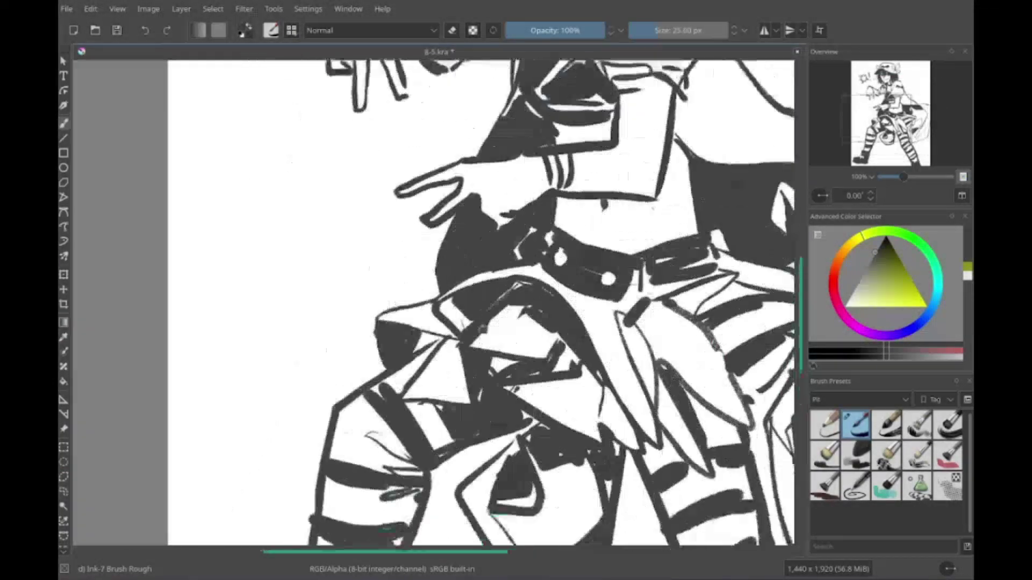
Step: Ink the far boot black at the canvas edge and add a stroke along the cape's lower hem
{"action": "scroll", "coordinate": [498, 181], "scroll_direction": "up", "scroll_amount": 4}
{"action": "scroll", "coordinate": [498, 182], "scroll_direction": "down", "scroll_amount": 8}
{"action": "key", "text": "2"}
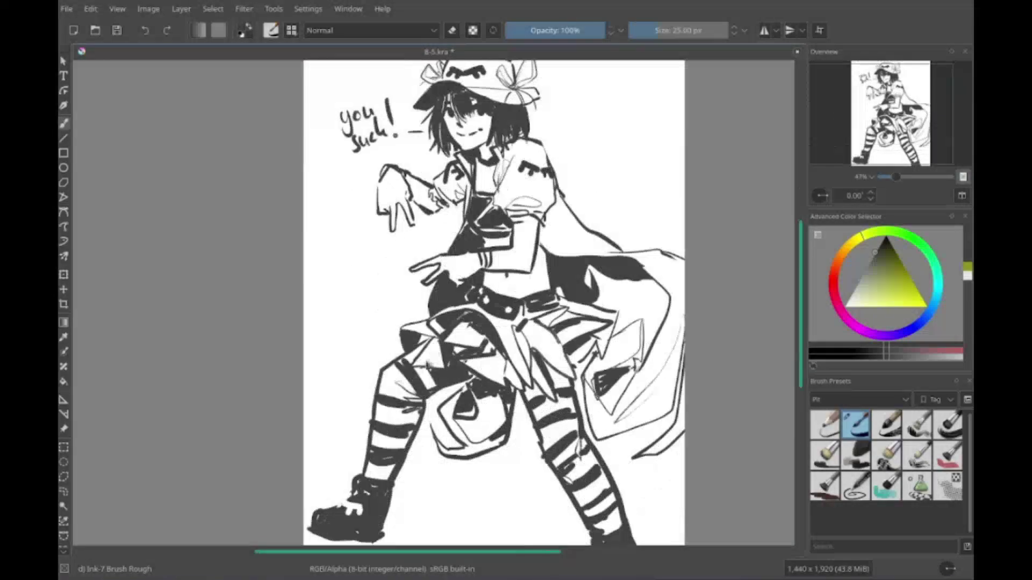
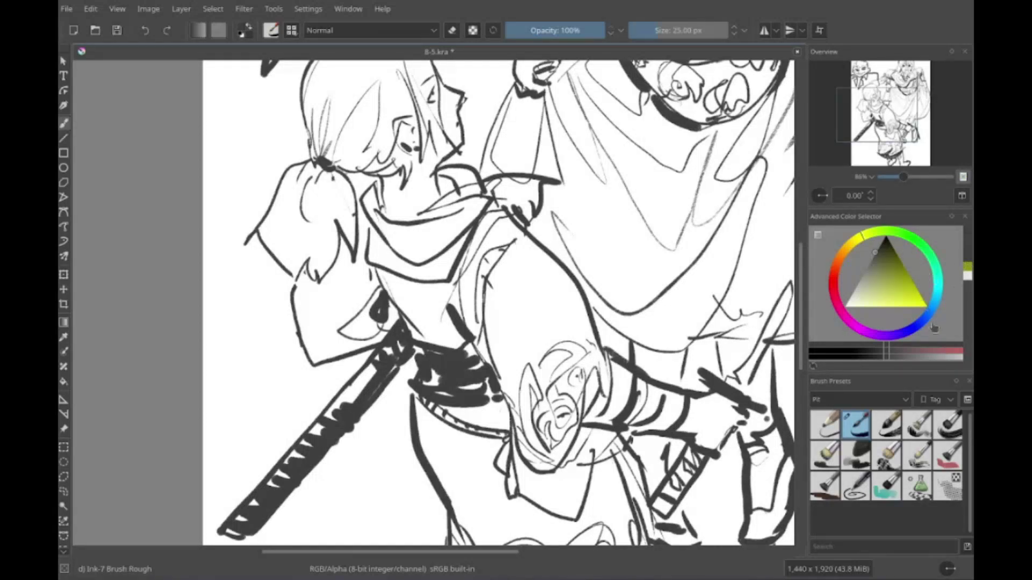
Step: Review the multi-character page and thicken the lower edge of the ponytailed swordfighter's scarf
{"action": "scroll", "coordinate": [499, 303], "scroll_direction": "up", "scroll_amount": 3}
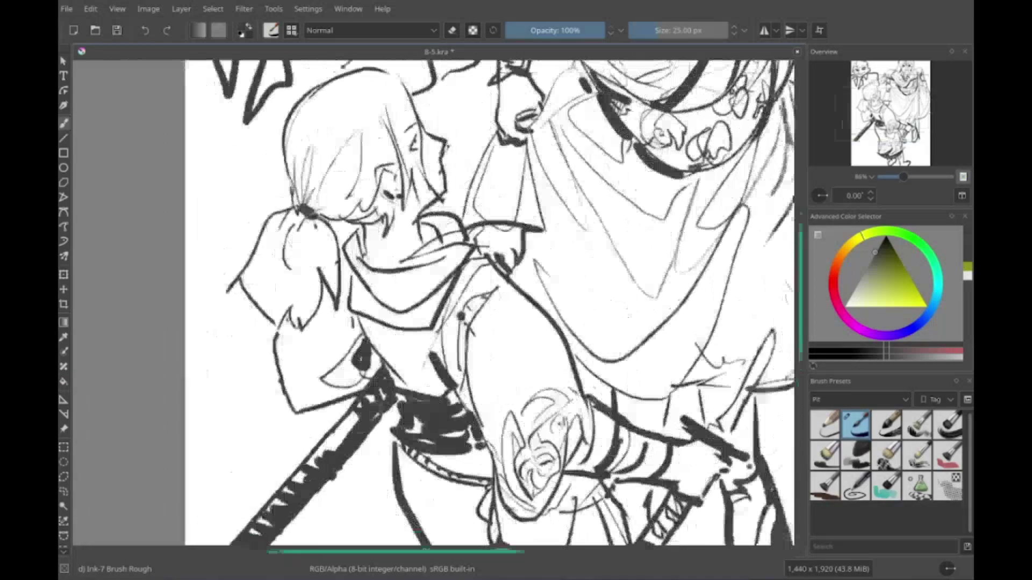
{"action": "scroll", "coordinate": [433, 303], "scroll_direction": "down", "scroll_amount": 3}
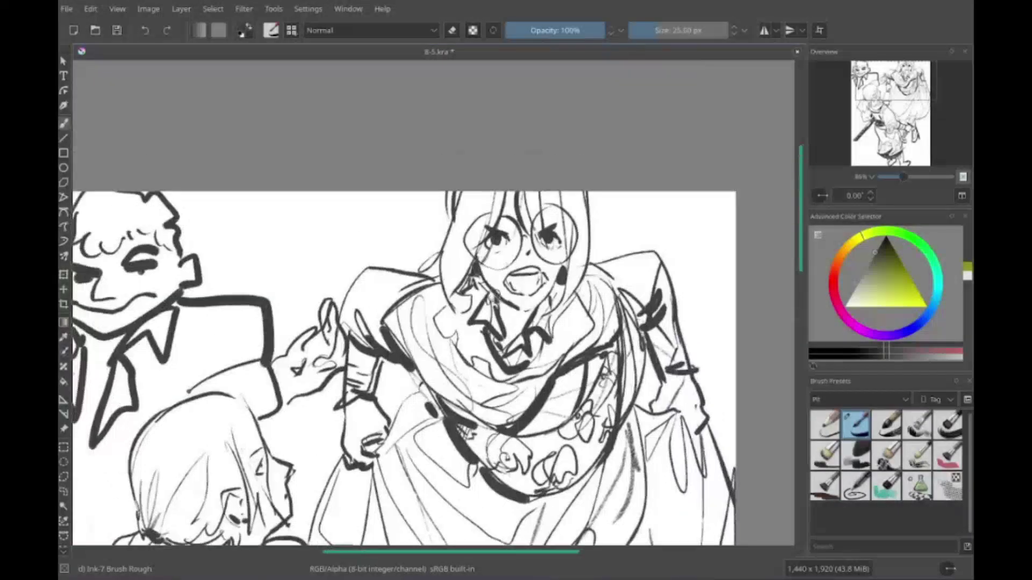
{"action": "scroll", "coordinate": [432, 303], "scroll_direction": "up", "scroll_amount": 4}
{"action": "scroll", "coordinate": [433, 302], "scroll_direction": "down", "scroll_amount": 2}
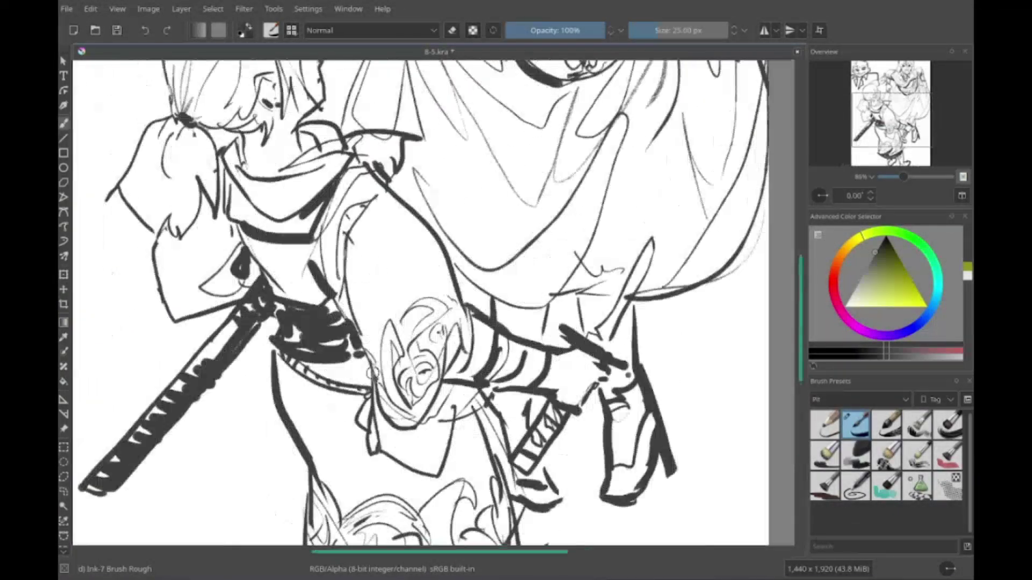
{"action": "scroll", "coordinate": [237, 393], "scroll_direction": "down", "scroll_amount": 2}
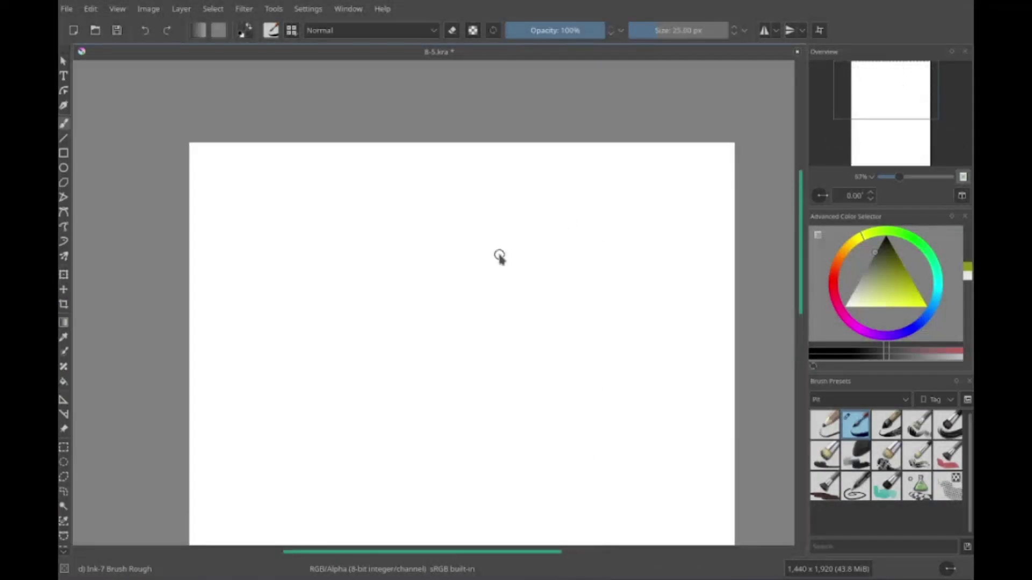
Step: Sketch a tall swept-up spiky hairstyle and a pair of detailed eyes on the blank page
{"action": "scroll", "coordinate": [500, 255], "scroll_direction": "up", "scroll_amount": 1}
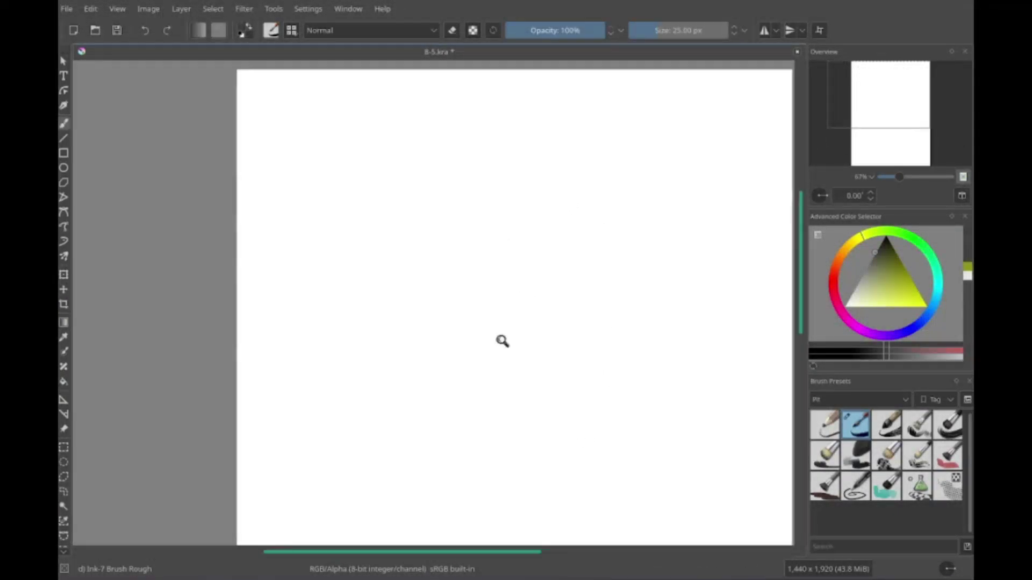
{"action": "scroll", "coordinate": [502, 341], "scroll_direction": "up", "scroll_amount": 1}
{"action": "mouse_move", "coordinate": [359, 271]}
{"action": "left_mouse_down"}
{"action": "mouse_move", "coordinate": [374, 339]}
{"action": "mouse_move", "coordinate": [527, 322]}
{"action": "left_mouse_up"}
{"action": "mouse_move", "coordinate": [419, 205]}
{"action": "left_mouse_down"}
{"action": "mouse_move", "coordinate": [443, 284]}
{"action": "mouse_move", "coordinate": [427, 306]}
{"action": "left_mouse_up"}
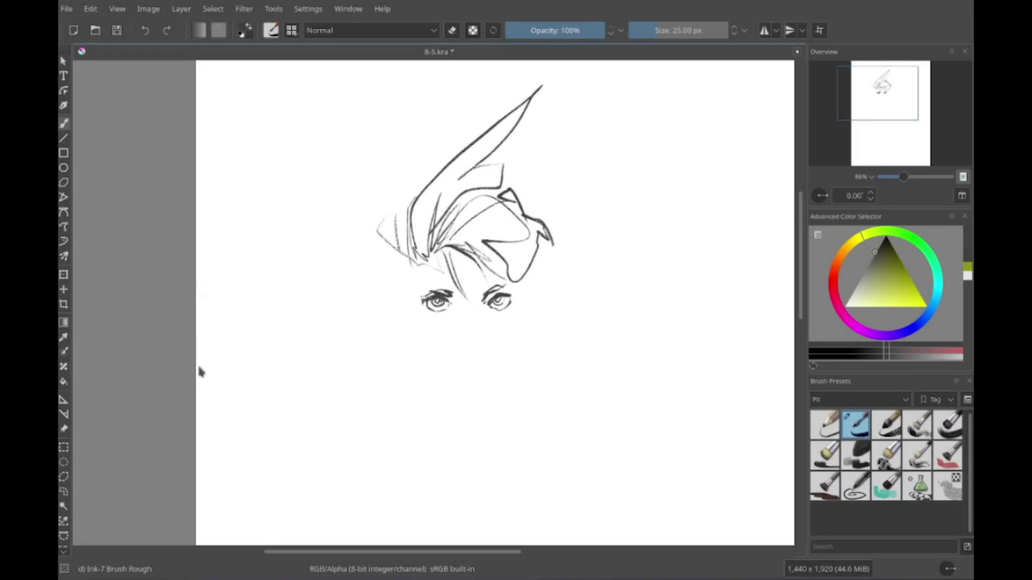
Step: Draw the nose, the closed mouth and the pointed jawline beneath the eyes
{"action": "left_click_drag", "start_coordinate": [488, 319], "coordinate": [497, 320]}
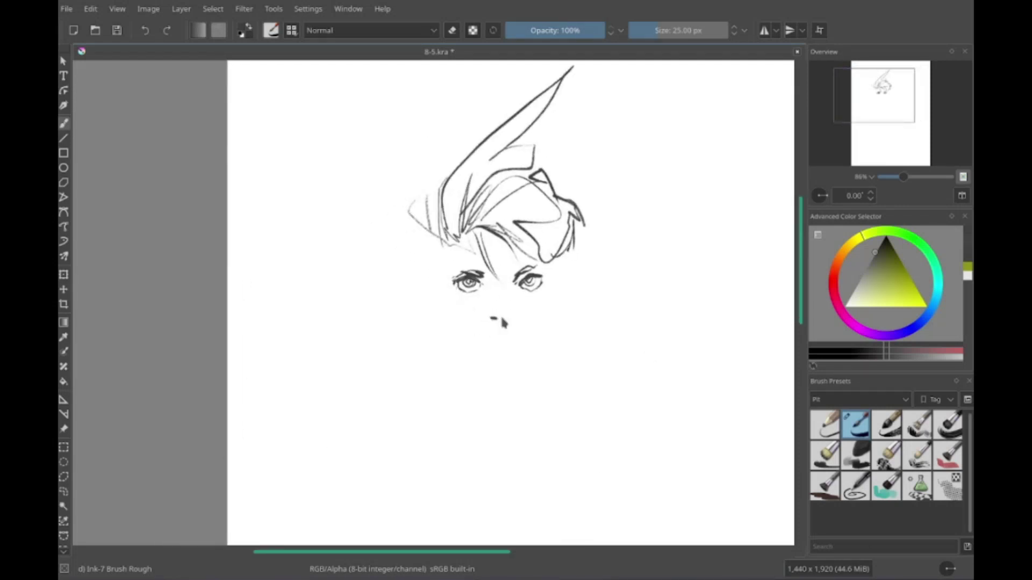
{"action": "left_click_drag", "start_coordinate": [439, 297], "coordinate": [489, 362]}
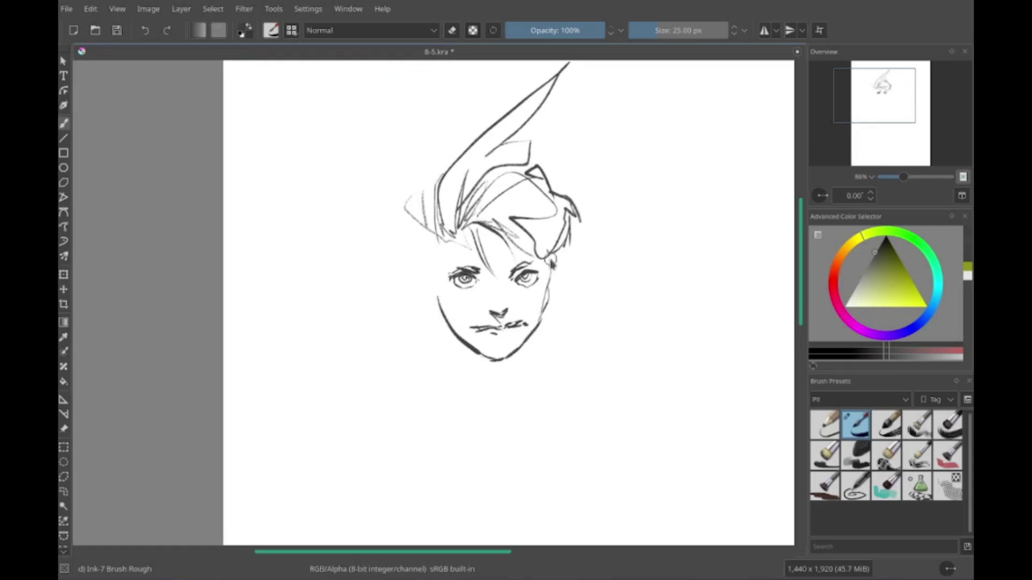
{"action": "left_click_drag", "start_coordinate": [431, 281], "coordinate": [440, 311]}
Step: Add spiky hair tufts at the side of the head and draw both ears
{"action": "mouse_move", "coordinate": [446, 207]}
{"action": "left_mouse_down"}
{"action": "mouse_move", "coordinate": [438, 266]}
{"action": "mouse_move", "coordinate": [384, 301]}
{"action": "left_mouse_up"}
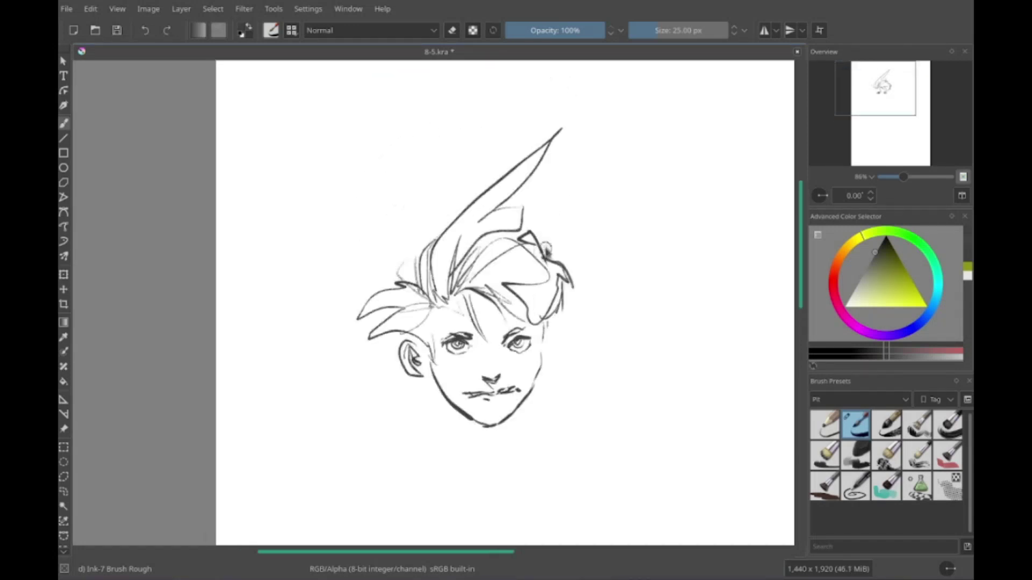
{"action": "left_click_drag", "start_coordinate": [534, 296], "coordinate": [555, 315]}
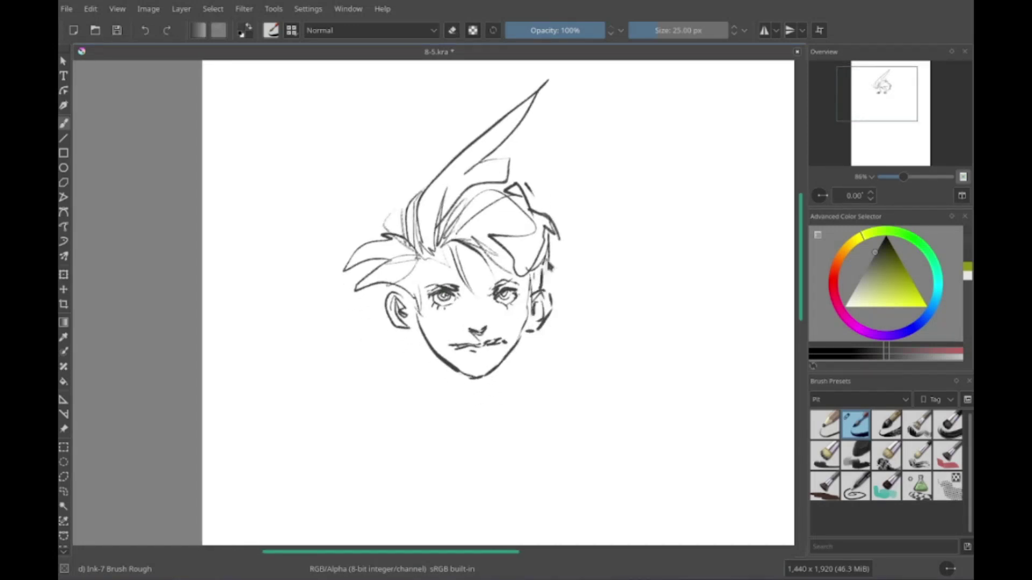
{"action": "left_click_drag", "start_coordinate": [548, 264], "coordinate": [569, 377]}
{"action": "key", "text": "ctrl+z"}
Step: Darken the hair contours around the ears and start the neck lines under the jaw
{"action": "left_click_drag", "start_coordinate": [525, 185], "coordinate": [597, 176]}
{"action": "left_click_drag", "start_coordinate": [415, 264], "coordinate": [405, 284]}
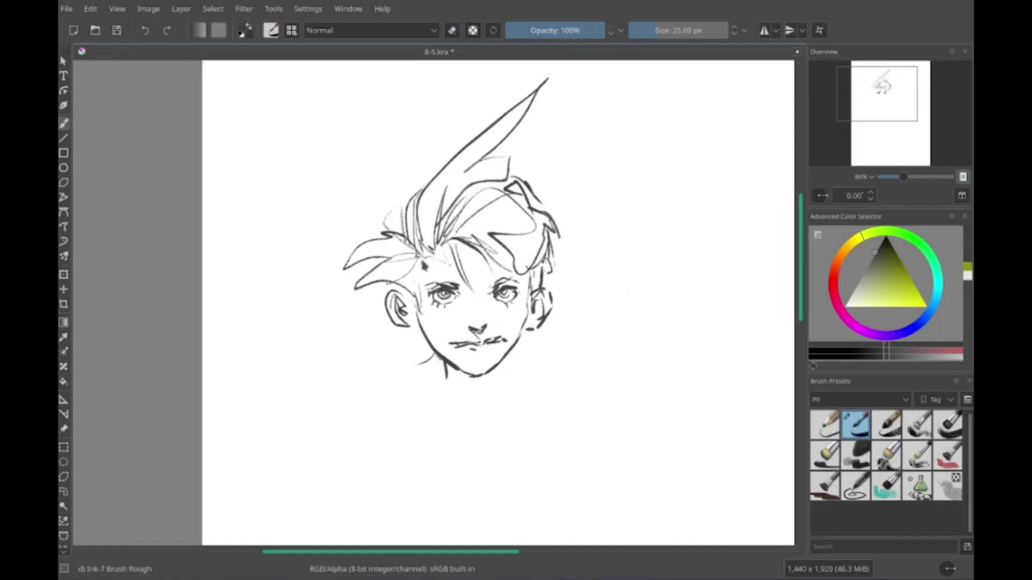
{"action": "mouse_move", "coordinate": [430, 356]}
{"action": "left_mouse_down"}
{"action": "mouse_move", "coordinate": [387, 324]}
{"action": "mouse_move", "coordinate": [412, 332]}
{"action": "left_mouse_up"}
{"action": "key", "text": "e"}
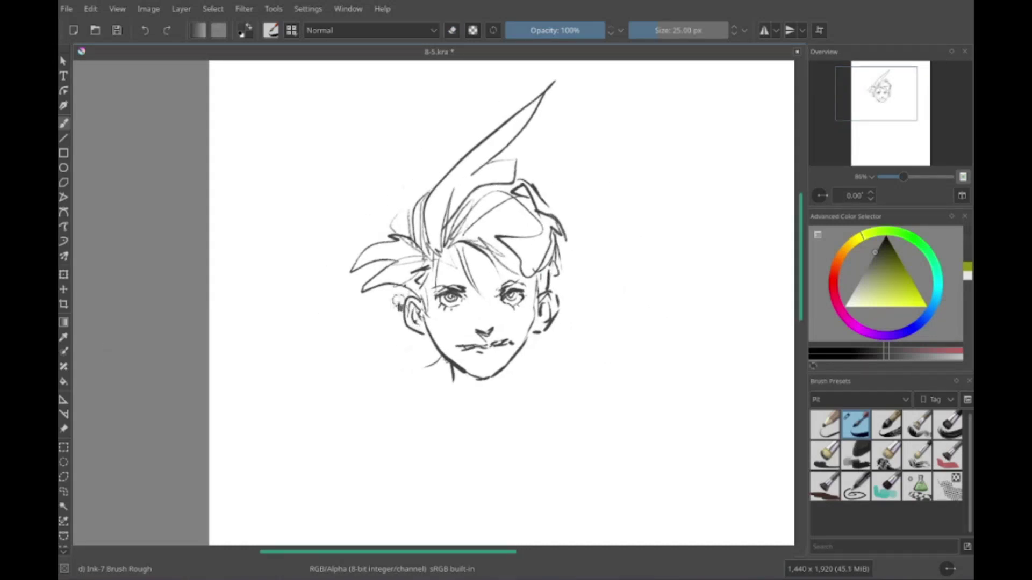
Step: Draw a long hair lock sweeping out behind the ear, with inner strands and short collar strokes at the neck
{"action": "left_click_drag", "start_coordinate": [516, 207], "coordinate": [651, 135]}
{"action": "key", "text": "ctrl+z"}
{"action": "left_click_drag", "start_coordinate": [409, 323], "coordinate": [239, 344]}
{"action": "left_click_drag", "start_coordinate": [322, 366], "coordinate": [382, 401]}
{"action": "left_click_drag", "start_coordinate": [441, 349], "coordinate": [415, 404]}
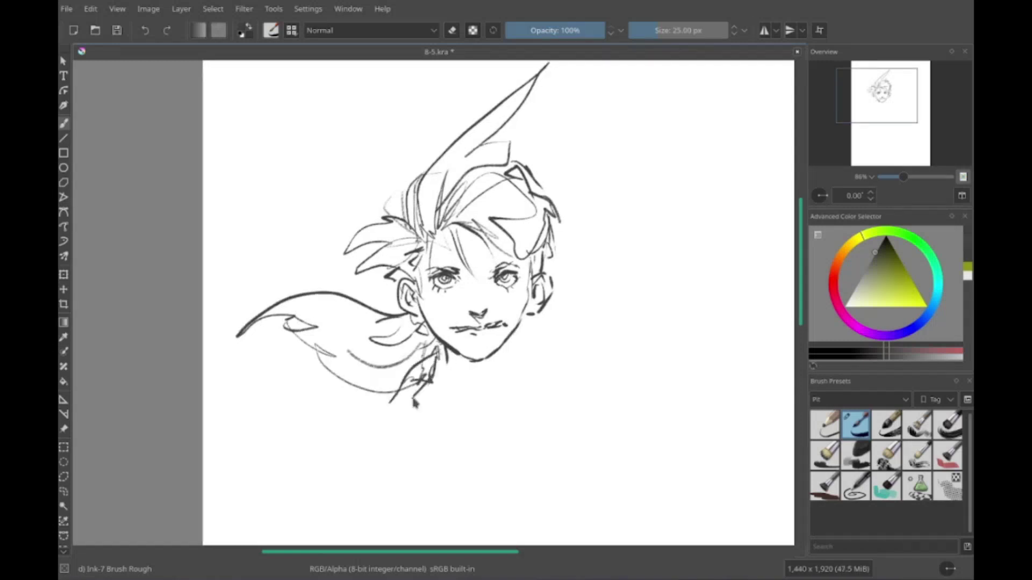
Step: Draw the neck and crossing collar line beneath the jaw, and the shoulder contour sloping away from the neck
{"action": "left_click_drag", "start_coordinate": [457, 366], "coordinate": [438, 430]}
{"action": "left_click_drag", "start_coordinate": [508, 347], "coordinate": [562, 379]}
{"action": "scroll", "coordinate": [516, 354], "scroll_direction": "down", "scroll_amount": 3}
{"action": "left_click_drag", "start_coordinate": [478, 322], "coordinate": [379, 454]}
{"action": "scroll", "coordinate": [475, 341], "scroll_direction": "up", "scroll_amount": 1}
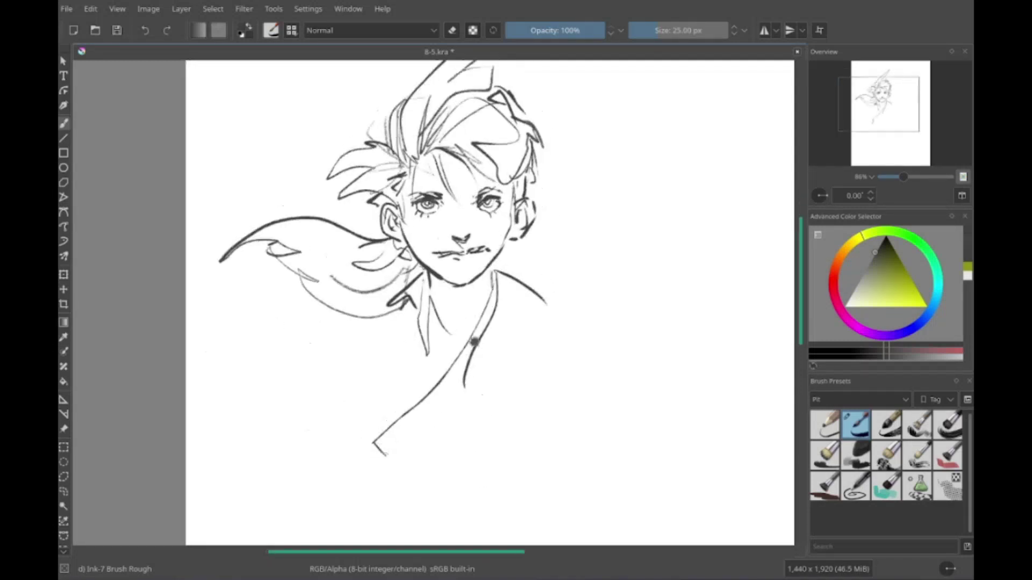
{"action": "scroll", "coordinate": [474, 342], "scroll_direction": "down", "scroll_amount": 3}
{"action": "left_click_drag", "start_coordinate": [572, 144], "coordinate": [686, 207]}
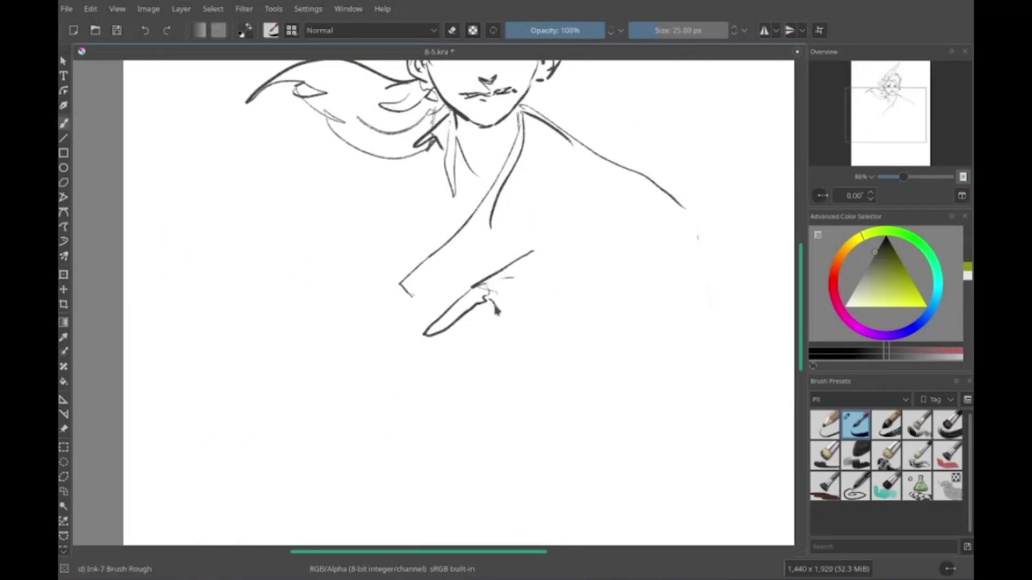
Step: Draw a hand with spread fingers in front of the torso and the upper and lower contours of its forearm
{"action": "scroll", "coordinate": [496, 311], "scroll_direction": "up", "scroll_amount": 2}
{"action": "left_click_drag", "start_coordinate": [507, 414], "coordinate": [486, 473]}
{"action": "left_click_drag", "start_coordinate": [462, 352], "coordinate": [699, 358]}
{"action": "left_click_drag", "start_coordinate": [576, 395], "coordinate": [677, 423]}
{"action": "scroll", "coordinate": [537, 376], "scroll_direction": "up", "scroll_amount": 1}
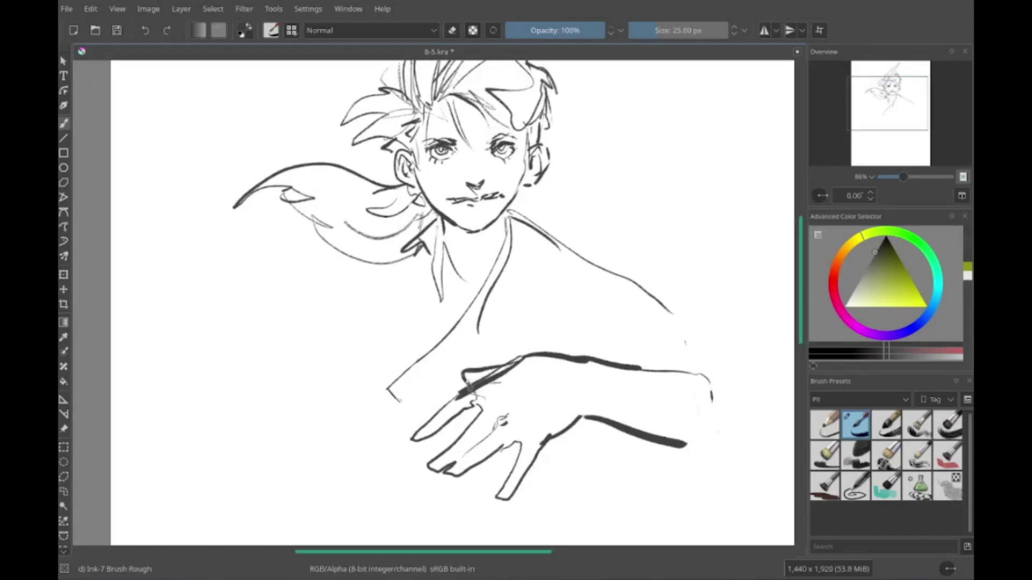
Step: Add light structure lines to the raised hand, small folds near the elbow and the long outer contour of the draped sleeve
{"action": "scroll", "coordinate": [516, 322], "scroll_direction": "down", "scroll_amount": 3}
{"action": "mouse_move", "coordinate": [561, 331]}
{"action": "left_mouse_down"}
{"action": "mouse_move", "coordinate": [481, 387]}
{"action": "mouse_move", "coordinate": [500, 376]}
{"action": "left_mouse_up"}
{"action": "left_click_drag", "start_coordinate": [629, 301], "coordinate": [591, 331]}
{"action": "left_click_drag", "start_coordinate": [618, 272], "coordinate": [738, 544]}
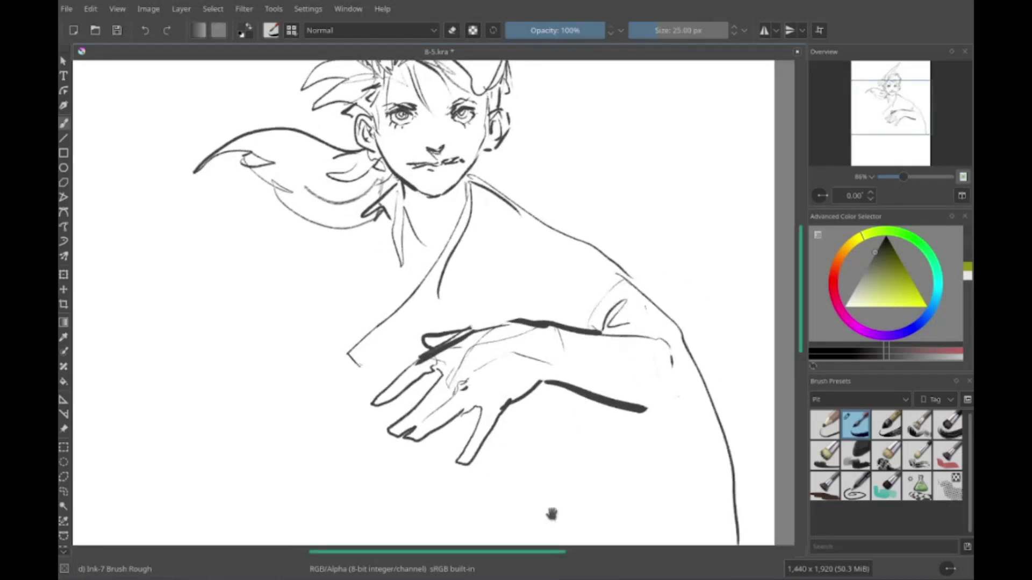
Step: Draw the wide sleeve opening hanging beneath the raised forearm, with a pointed lower edge and a fold
{"action": "scroll", "coordinate": [552, 515], "scroll_direction": "down", "scroll_amount": 2}
{"action": "left_click_drag", "start_coordinate": [516, 365], "coordinate": [497, 481]}
{"action": "left_click_drag", "start_coordinate": [597, 296], "coordinate": [505, 435]}
{"action": "scroll", "coordinate": [505, 436], "scroll_direction": "up", "scroll_amount": 2}
{"action": "left_click_drag", "start_coordinate": [677, 336], "coordinate": [569, 390]}
{"action": "scroll", "coordinate": [561, 295], "scroll_direction": "left", "scroll_amount": 3}
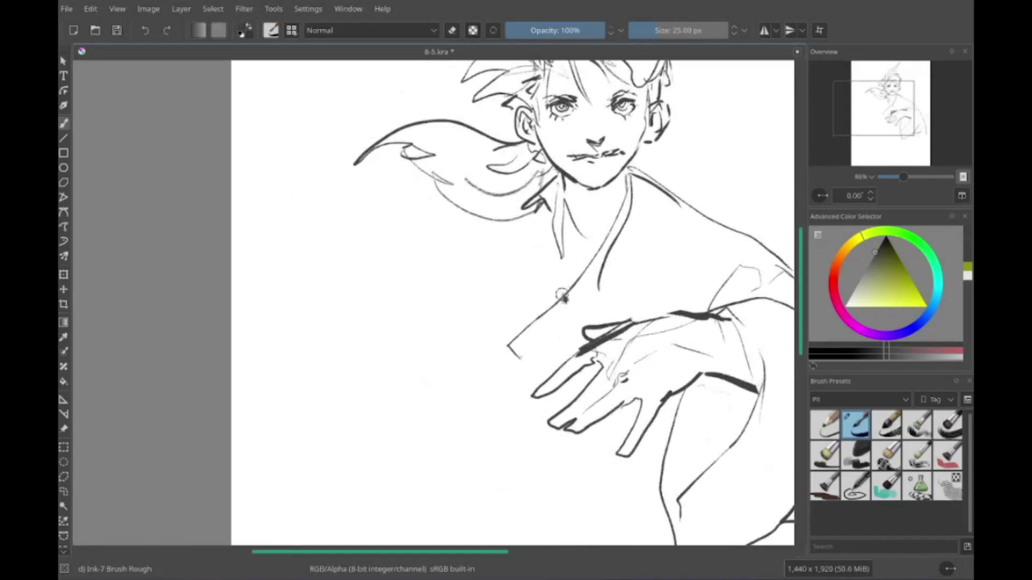
Step: Draw the robe's crossed lapels above the hand, the opposite shoulder and the start of its sleeve
{"action": "left_click_drag", "start_coordinate": [578, 339], "coordinate": [543, 365]}
{"action": "scroll", "coordinate": [559, 349], "scroll_direction": "up", "scroll_amount": 2}
{"action": "left_click_drag", "start_coordinate": [599, 240], "coordinate": [554, 293]}
{"action": "left_click_drag", "start_coordinate": [669, 239], "coordinate": [626, 363]}
{"action": "scroll", "coordinate": [525, 292], "scroll_direction": "left", "scroll_amount": 3}
{"action": "left_click_drag", "start_coordinate": [592, 259], "coordinate": [543, 395]}
{"action": "scroll", "coordinate": [526, 292], "scroll_direction": "down", "scroll_amount": 3}
{"action": "left_click_drag", "start_coordinate": [413, 269], "coordinate": [337, 428]}
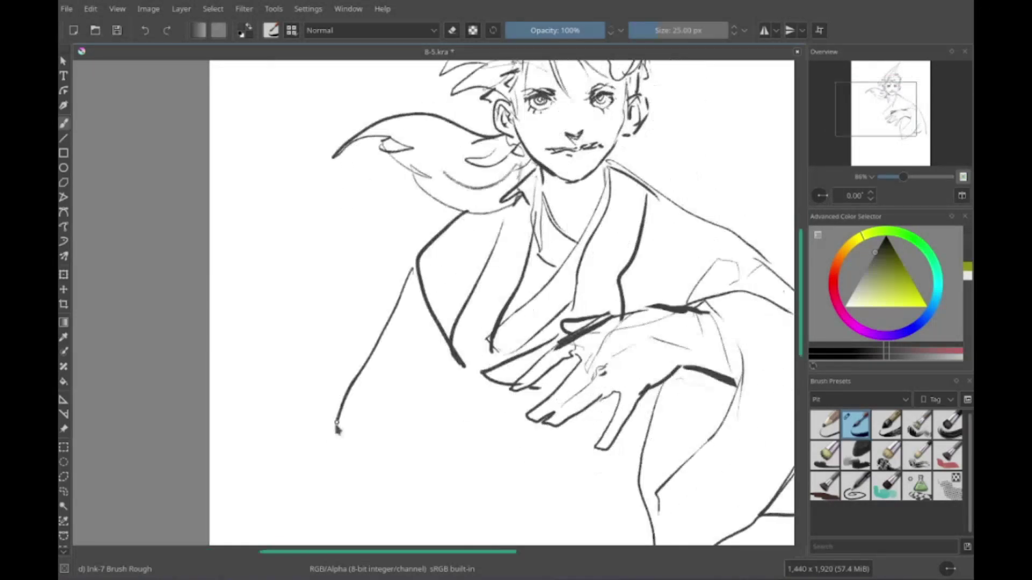
Step: Clean up stray chest lines, blacken the gap where the lapels meet, outline the waist and add a finger ring
{"action": "scroll", "coordinate": [338, 427], "scroll_direction": "up", "scroll_amount": 5}
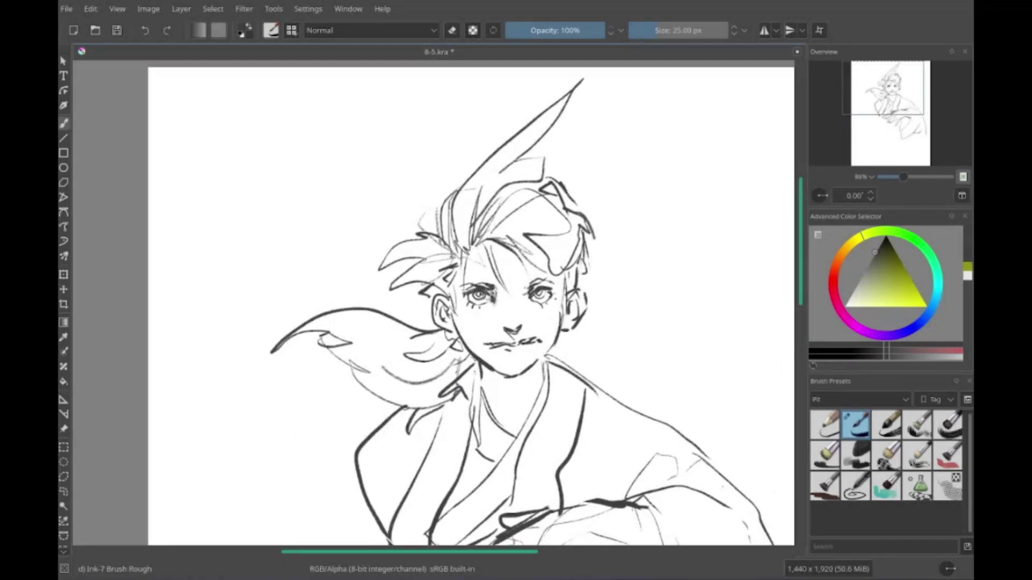
{"action": "scroll", "coordinate": [422, 381], "scroll_direction": "down", "scroll_amount": 2}
{"action": "scroll", "coordinate": [422, 380], "scroll_direction": "down", "scroll_amount": 4}
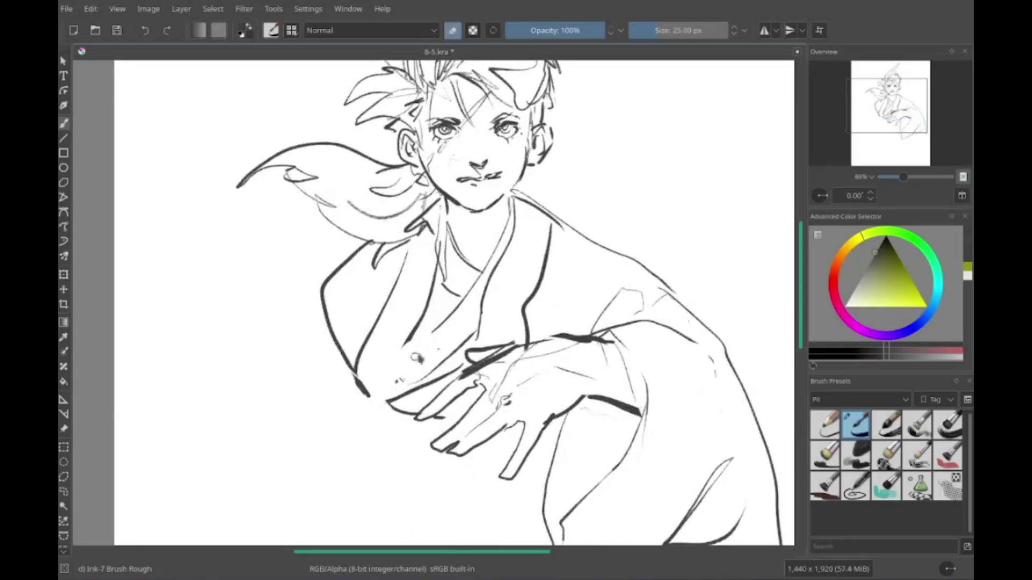
{"action": "scroll", "coordinate": [422, 380], "scroll_direction": "down", "scroll_amount": 1}
{"action": "left_click_drag", "start_coordinate": [379, 384], "coordinate": [393, 411]}
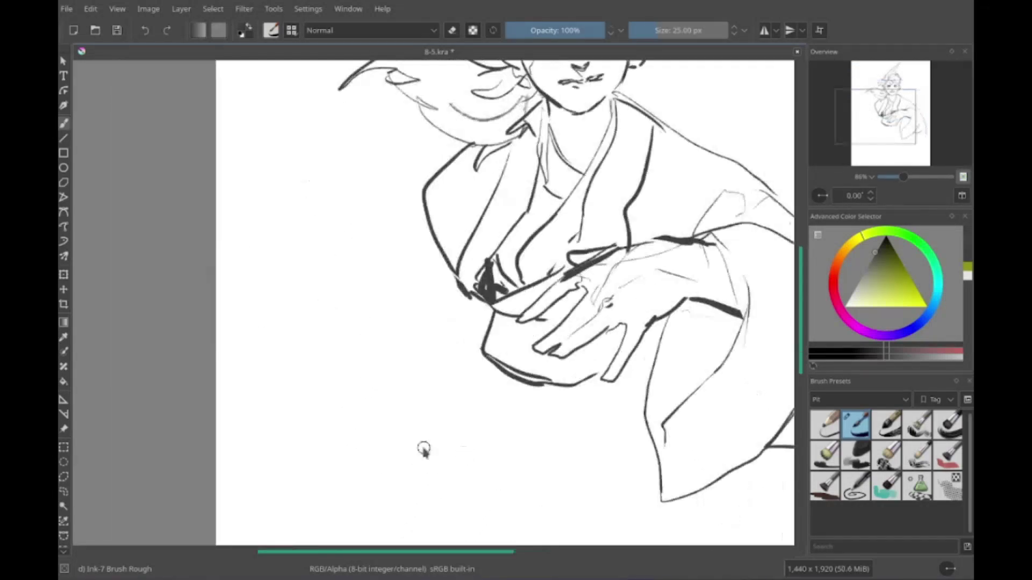
{"action": "scroll", "coordinate": [421, 449], "scroll_direction": "up", "scroll_amount": 4}
{"action": "left_click_drag", "start_coordinate": [586, 395], "coordinate": [570, 414]}
{"action": "scroll", "coordinate": [253, 276], "scroll_direction": "down", "scroll_amount": 4}
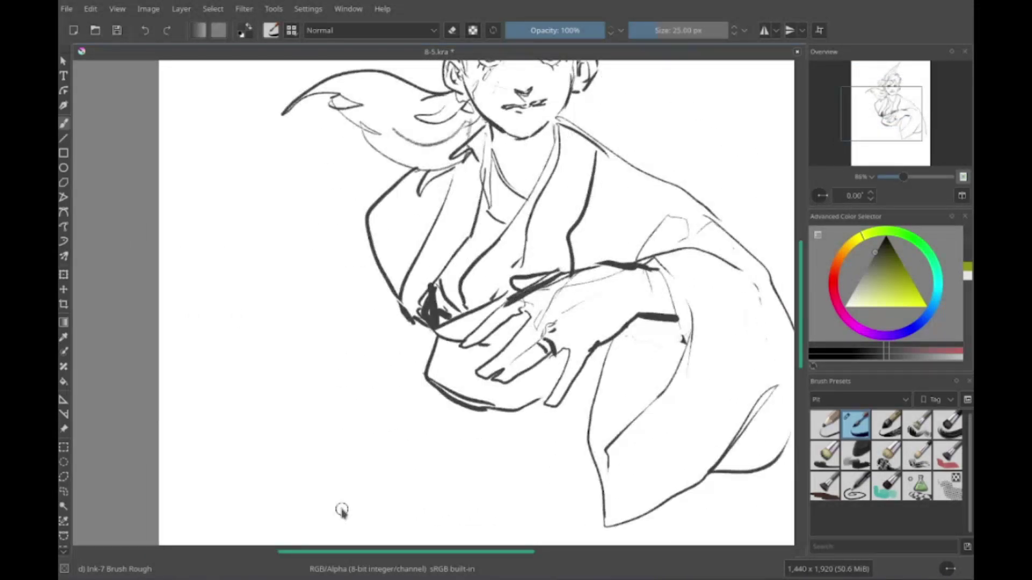
Step: Redraw the hanging arm's wide sleeve with a long flaring outer edge, a lower hem and underarm folds
{"action": "scroll", "coordinate": [281, 454], "scroll_direction": "up", "scroll_amount": 5}
{"action": "scroll", "coordinate": [428, 212], "scroll_direction": "down", "scroll_amount": 4}
{"action": "left_click_drag", "start_coordinate": [429, 182], "coordinate": [317, 473]}
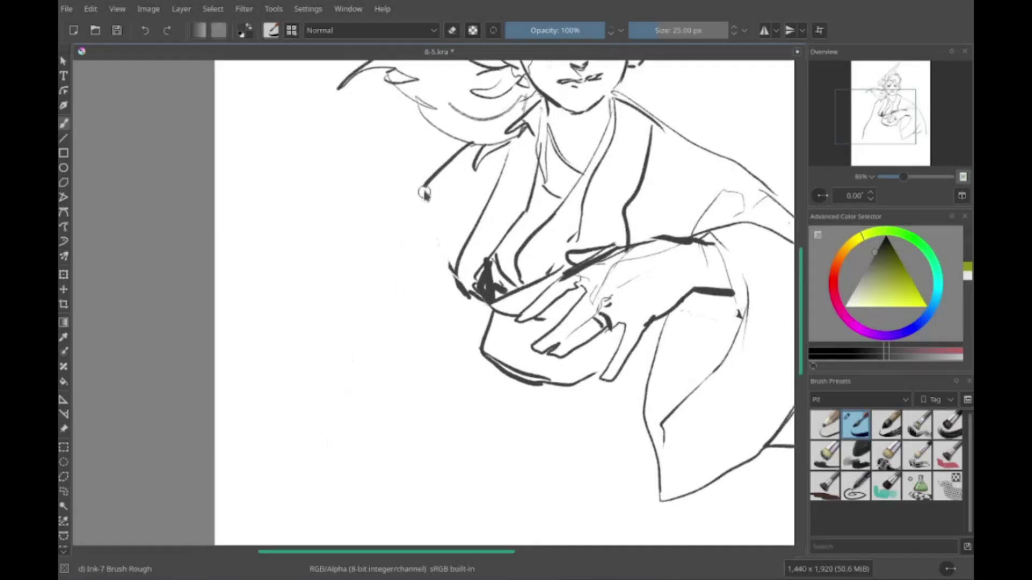
{"action": "left_click_drag", "start_coordinate": [408, 277], "coordinate": [269, 502]}
{"action": "scroll", "coordinate": [466, 207], "scroll_direction": "up", "scroll_amount": 2}
{"action": "scroll", "coordinate": [466, 207], "scroll_direction": "down", "scroll_amount": 2}
{"action": "left_click_drag", "start_coordinate": [446, 279], "coordinate": [393, 419]}
Step: Add wrapped fabric folds around the waist beneath the raised hand
{"action": "scroll", "coordinate": [430, 322], "scroll_direction": "down", "scroll_amount": 1}
{"action": "left_click_drag", "start_coordinate": [632, 304], "coordinate": [596, 344]}
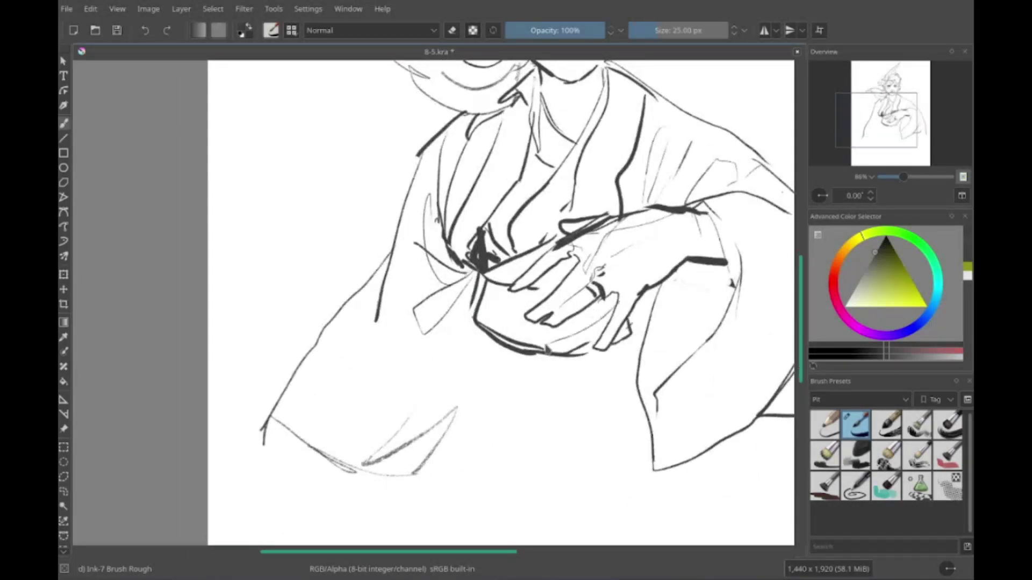
{"action": "left_click_drag", "start_coordinate": [551, 293], "coordinate": [481, 333]}
{"action": "scroll", "coordinate": [501, 336], "scroll_direction": "down", "scroll_amount": 1}
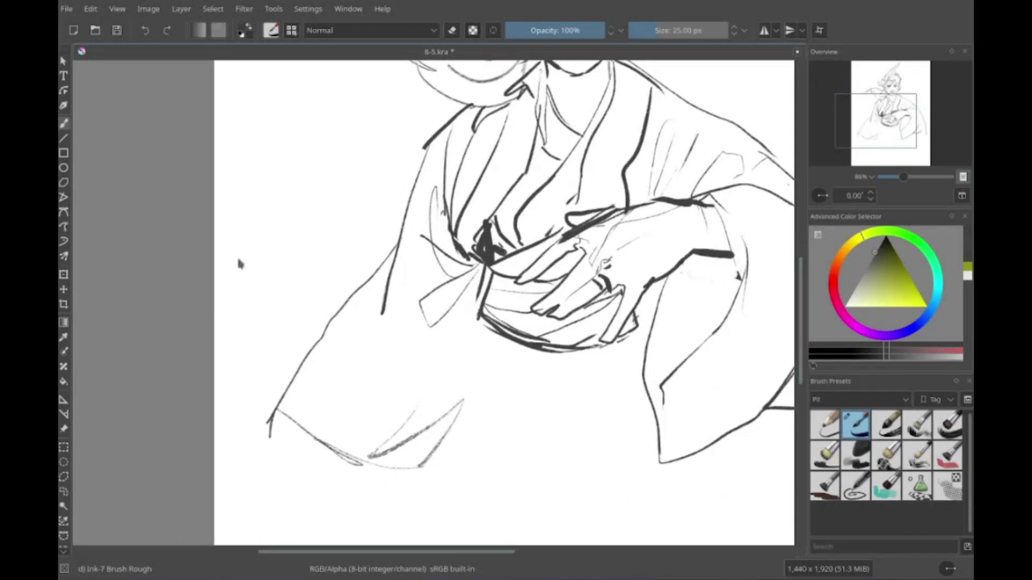
Step: Add pointed hair locks beside the far ear, draw the shirt collar flaps and darken the lapel edges
{"action": "scroll", "coordinate": [466, 301], "scroll_direction": "up", "scroll_amount": 5}
{"action": "left_click_drag", "start_coordinate": [640, 269], "coordinate": [554, 301]}
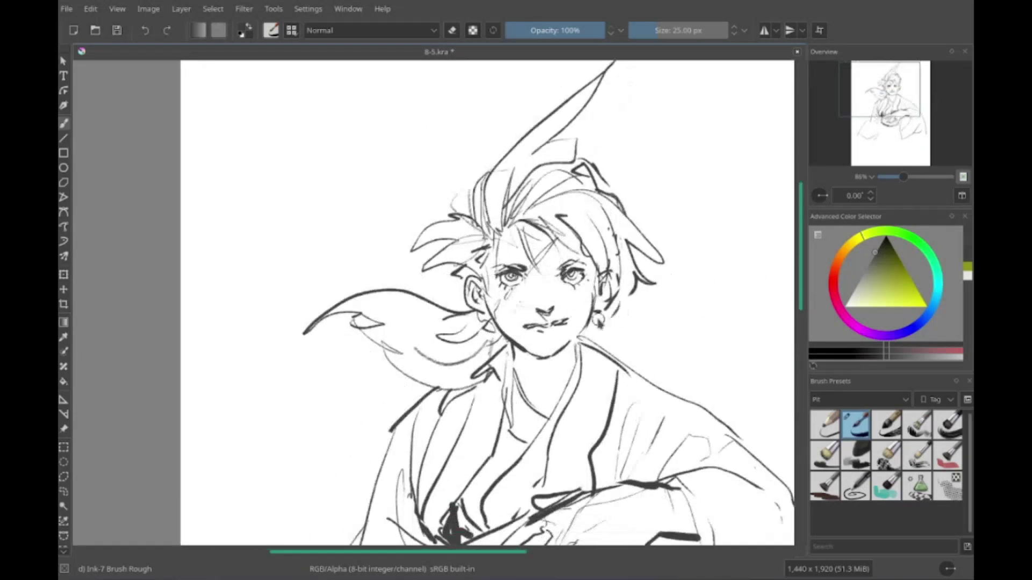
{"action": "left_click_drag", "start_coordinate": [569, 348], "coordinate": [576, 335]}
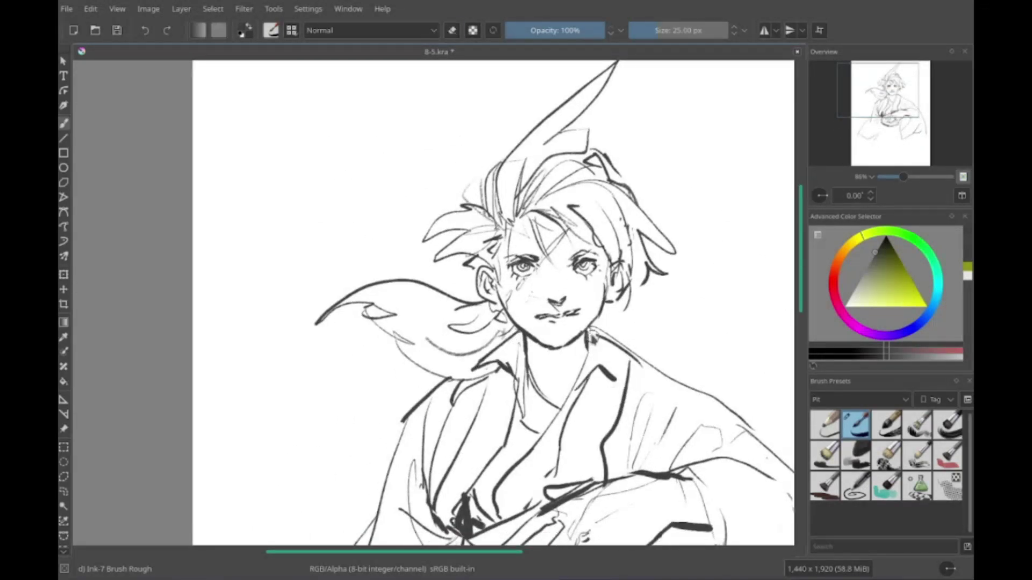
{"action": "left_click_drag", "start_coordinate": [480, 448], "coordinate": [486, 367]}
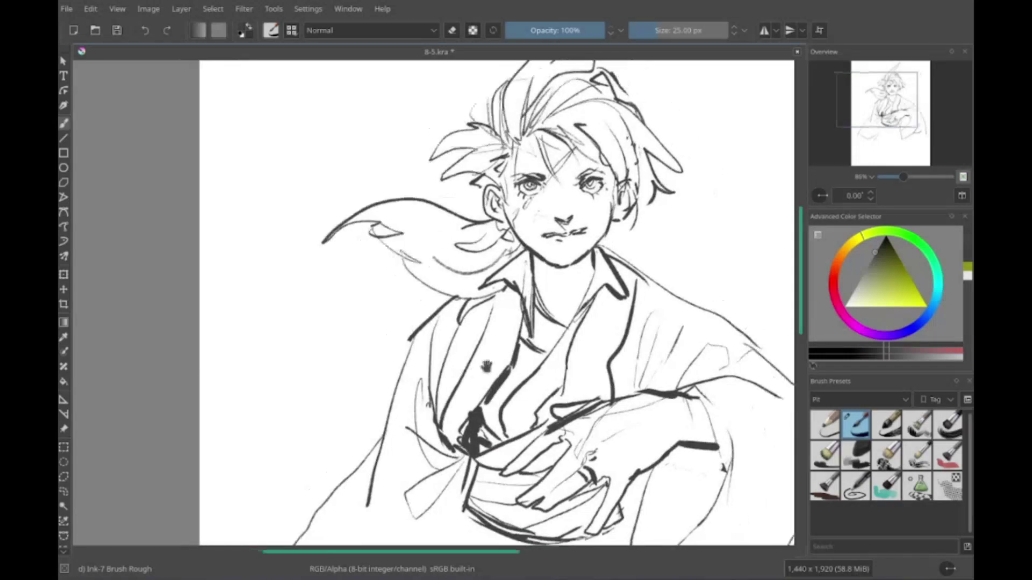
Step: Draw a belt around the waist with crossing strands and a small bow tied at the front
{"action": "scroll", "coordinate": [486, 367], "scroll_direction": "down", "scroll_amount": 5}
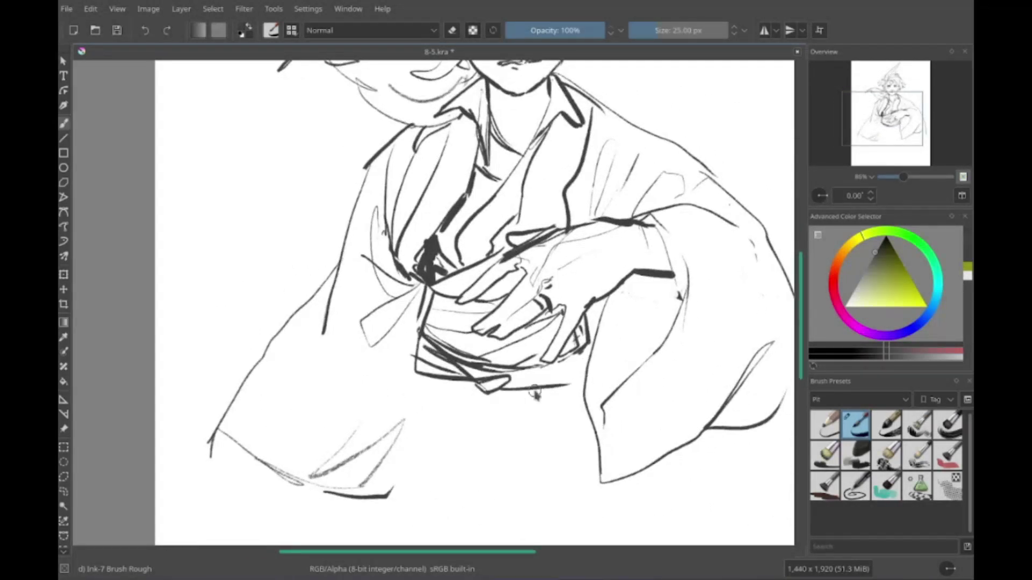
{"action": "scroll", "coordinate": [536, 396], "scroll_direction": "down", "scroll_amount": 3}
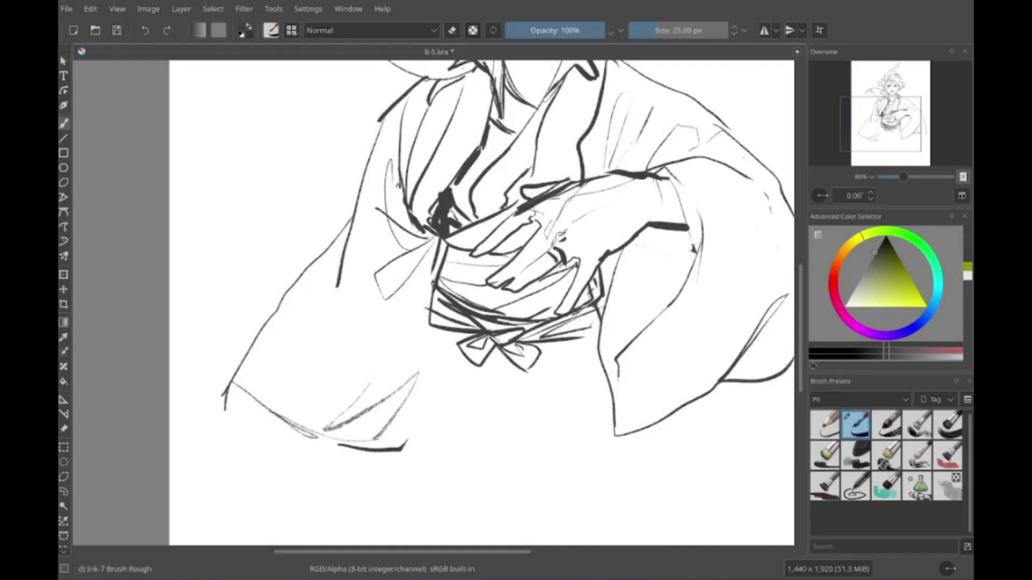
{"action": "scroll", "coordinate": [628, 242], "scroll_direction": "up", "scroll_amount": 5}
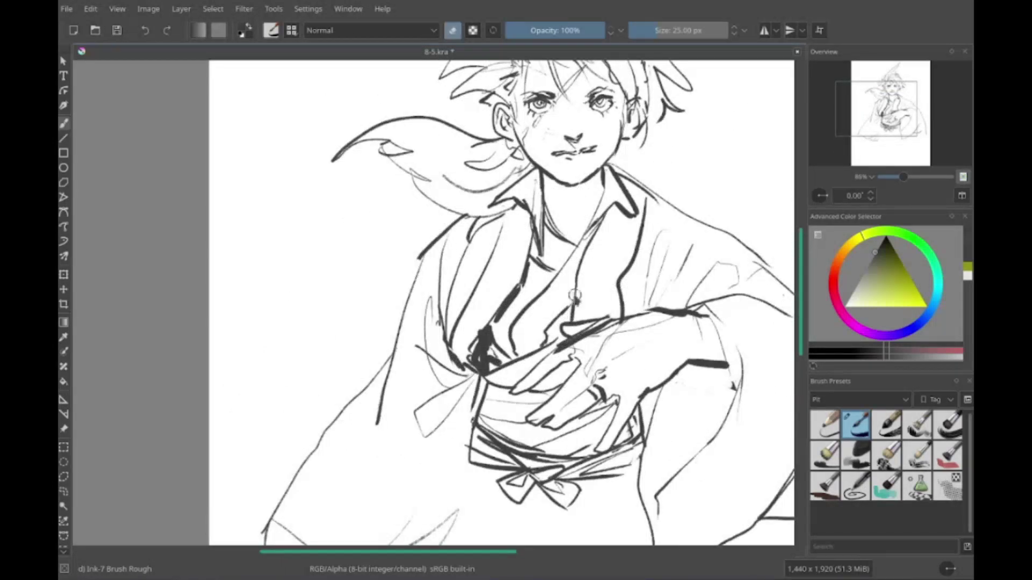
Step: Darken the hanging sleeve's hem, close the raised wrist's cuff and add an inner contour to the draped sleeve
{"action": "scroll", "coordinate": [628, 242], "scroll_direction": "up", "scroll_amount": 4}
{"action": "scroll", "coordinate": [337, 374], "scroll_direction": "down", "scroll_amount": 7}
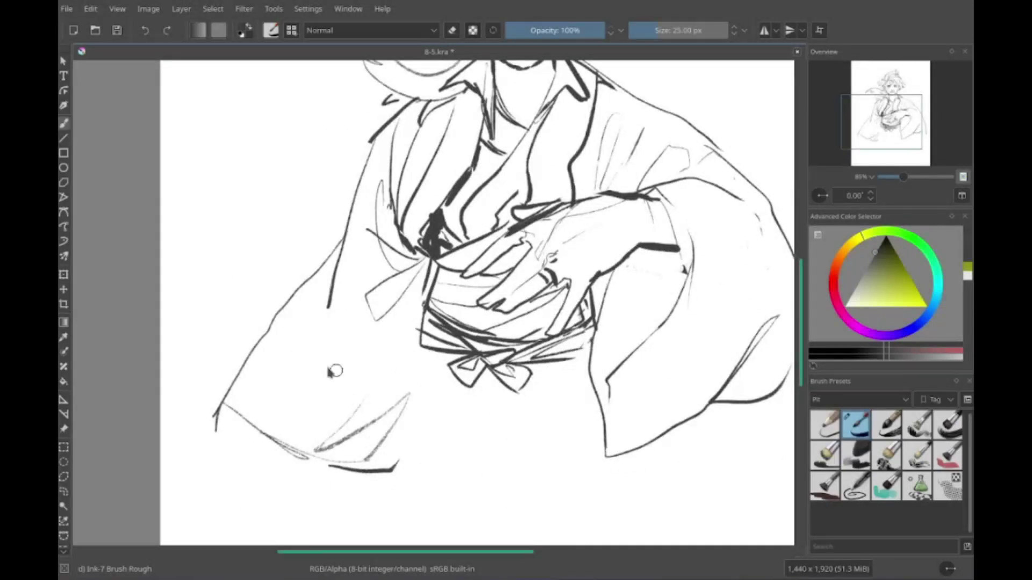
{"action": "left_click_drag", "start_coordinate": [398, 303], "coordinate": [289, 299]}
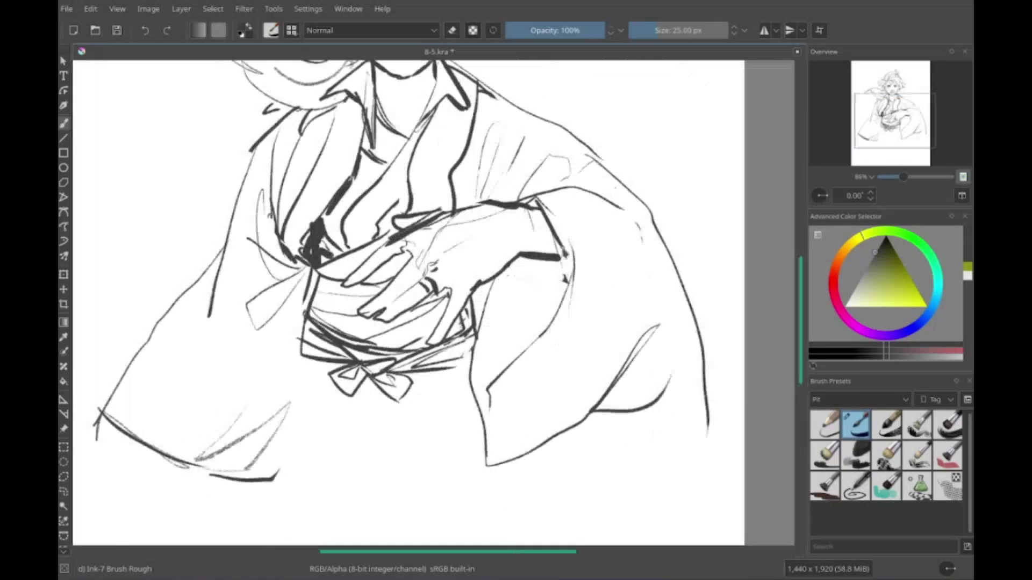
{"action": "mouse_move", "coordinate": [500, 468]}
{"action": "left_mouse_down"}
{"action": "mouse_move", "coordinate": [470, 473]}
{"action": "mouse_move", "coordinate": [475, 491]}
{"action": "mouse_move", "coordinate": [647, 422]}
{"action": "left_mouse_up"}
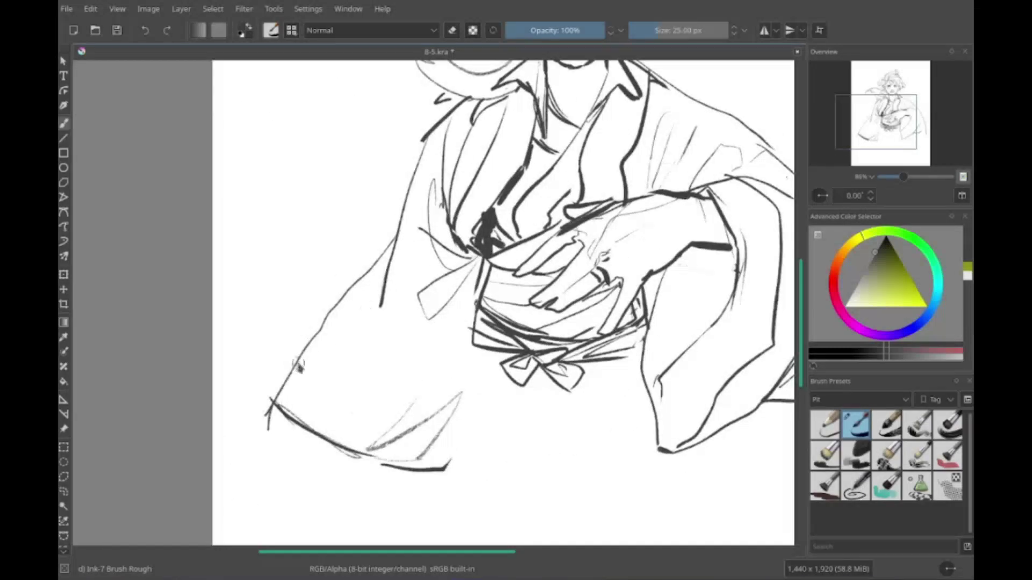
Step: Add a border band above the hanging sleeve's hem and draw the robe skirt's side lines below the belt
{"action": "mouse_move", "coordinate": [293, 377]}
{"action": "left_mouse_down"}
{"action": "mouse_move", "coordinate": [452, 446]}
{"action": "mouse_move", "coordinate": [452, 413]}
{"action": "mouse_move", "coordinate": [378, 338]}
{"action": "left_mouse_up"}
{"action": "left_click_drag", "start_coordinate": [401, 242], "coordinate": [325, 462]}
{"action": "left_click_drag", "start_coordinate": [399, 247], "coordinate": [376, 370]}
{"action": "left_click_drag", "start_coordinate": [629, 325], "coordinate": [680, 521]}
{"action": "left_click_drag", "start_coordinate": [652, 367], "coordinate": [704, 349]}
{"action": "mouse_move", "coordinate": [450, 245]}
{"action": "left_mouse_down"}
{"action": "mouse_move", "coordinate": [392, 404]}
{"action": "mouse_move", "coordinate": [381, 334]}
{"action": "mouse_move", "coordinate": [447, 311]}
{"action": "left_mouse_up"}
Step: Try a curved double hem and angular side slits on the lower robe skirt
{"action": "left_click_drag", "start_coordinate": [390, 365], "coordinate": [422, 497]}
{"action": "mouse_move", "coordinate": [618, 498]}
{"action": "left_mouse_down"}
{"action": "mouse_move", "coordinate": [710, 438]}
{"action": "mouse_move", "coordinate": [592, 409]}
{"action": "left_mouse_up"}
{"action": "left_click_drag", "start_coordinate": [272, 338], "coordinate": [304, 469]}
{"action": "mouse_move", "coordinate": [659, 430]}
{"action": "left_mouse_down"}
{"action": "mouse_move", "coordinate": [624, 476]}
{"action": "mouse_move", "coordinate": [700, 372]}
{"action": "left_mouse_up"}
{"action": "left_click_drag", "start_coordinate": [690, 314], "coordinate": [546, 427]}
{"action": "mouse_move", "coordinate": [311, 244]}
{"action": "left_mouse_down"}
{"action": "mouse_move", "coordinate": [453, 368]}
{"action": "mouse_move", "coordinate": [587, 348]}
{"action": "left_mouse_up"}
{"action": "left_click_drag", "start_coordinate": [615, 399], "coordinate": [430, 346]}
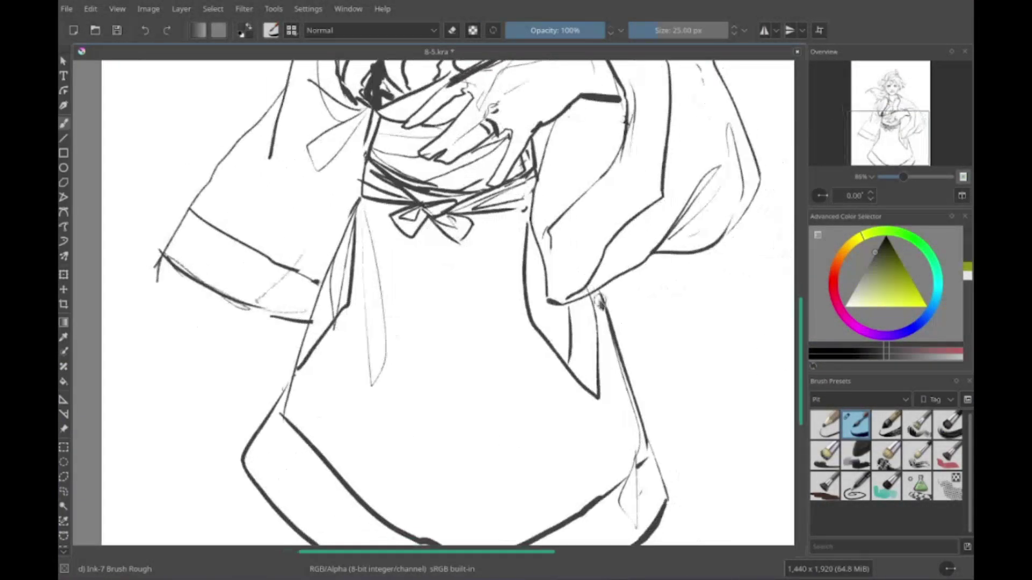
{"action": "left_click_drag", "start_coordinate": [348, 236], "coordinate": [370, 242]}
{"action": "mouse_move", "coordinate": [331, 296]}
{"action": "left_mouse_down"}
{"action": "mouse_move", "coordinate": [485, 215]}
{"action": "mouse_move", "coordinate": [445, 278]}
{"action": "left_mouse_up"}
{"action": "left_click_drag", "start_coordinate": [376, 215], "coordinate": [330, 507]}
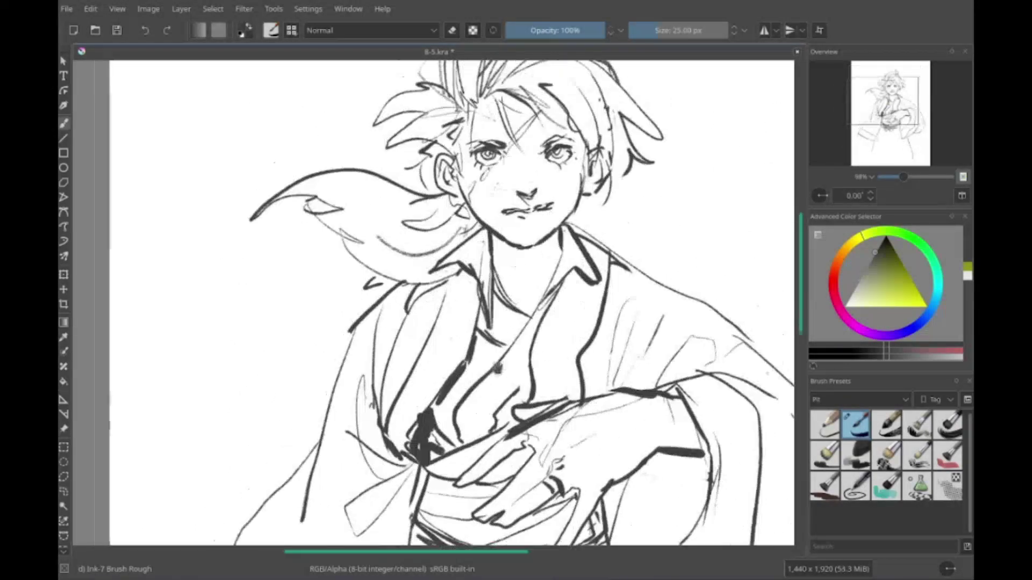
Step: Draw a solid black choker around the neck and a neckline for the undershirt between the lapels
{"action": "scroll", "coordinate": [401, 312], "scroll_direction": "up", "scroll_amount": 1}
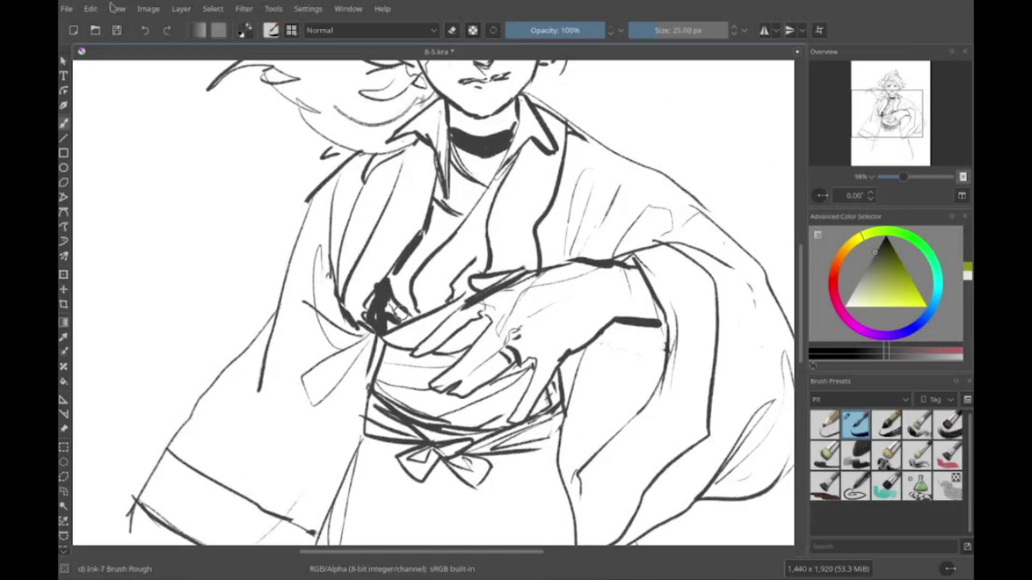
{"action": "mouse_move", "coordinate": [399, 312]}
{"action": "left_mouse_down"}
{"action": "mouse_move", "coordinate": [510, 344]}
{"action": "mouse_move", "coordinate": [516, 260]}
{"action": "left_mouse_up"}
{"action": "key", "text": "e"}
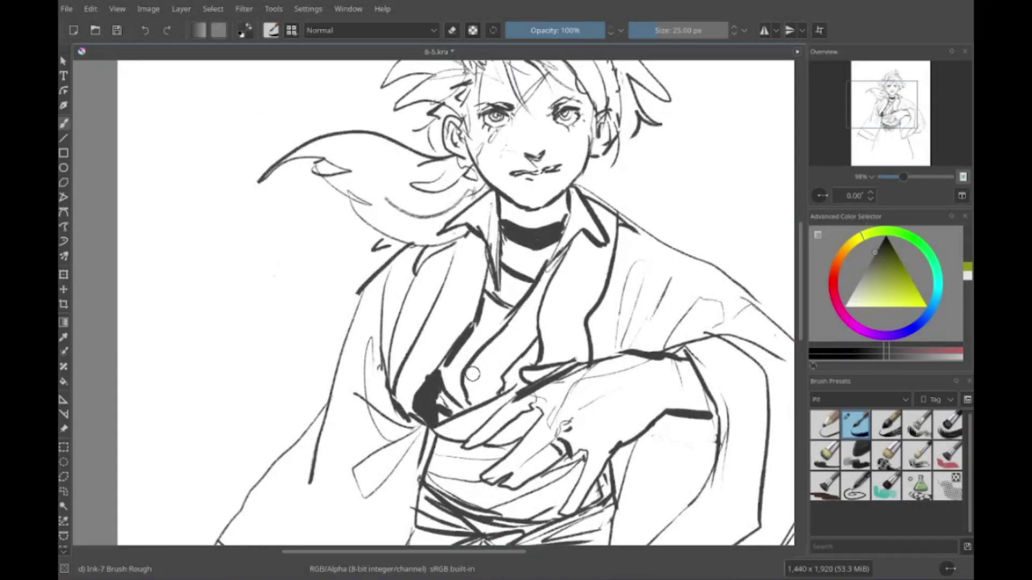
{"action": "left_click_drag", "start_coordinate": [472, 375], "coordinate": [699, 70]}
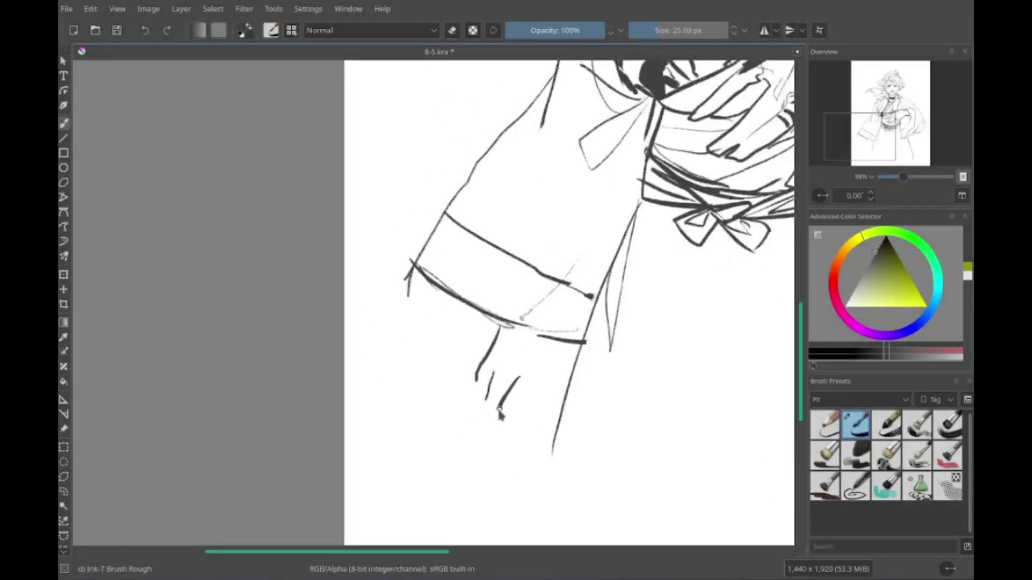
Step: Draw the lowered hand with extended fingers and a ribbed cuff emerging from the hanging sleeve
{"action": "left_click_drag", "start_coordinate": [497, 330], "coordinate": [438, 427]}
{"action": "left_click_drag", "start_coordinate": [487, 387], "coordinate": [475, 454]}
{"action": "left_click_drag", "start_coordinate": [497, 411], "coordinate": [484, 456]}
{"action": "mouse_move", "coordinate": [561, 344]}
{"action": "left_mouse_down"}
{"action": "mouse_move", "coordinate": [553, 375]}
{"action": "mouse_move", "coordinate": [418, 456]}
{"action": "mouse_move", "coordinate": [451, 450]}
{"action": "mouse_move", "coordinate": [440, 448]}
{"action": "left_mouse_up"}
{"action": "mouse_move", "coordinate": [408, 383]}
{"action": "left_mouse_down"}
{"action": "mouse_move", "coordinate": [425, 401]}
{"action": "mouse_move", "coordinate": [468, 401]}
{"action": "left_mouse_up"}
{"action": "left_click_drag", "start_coordinate": [467, 401], "coordinate": [355, 344]}
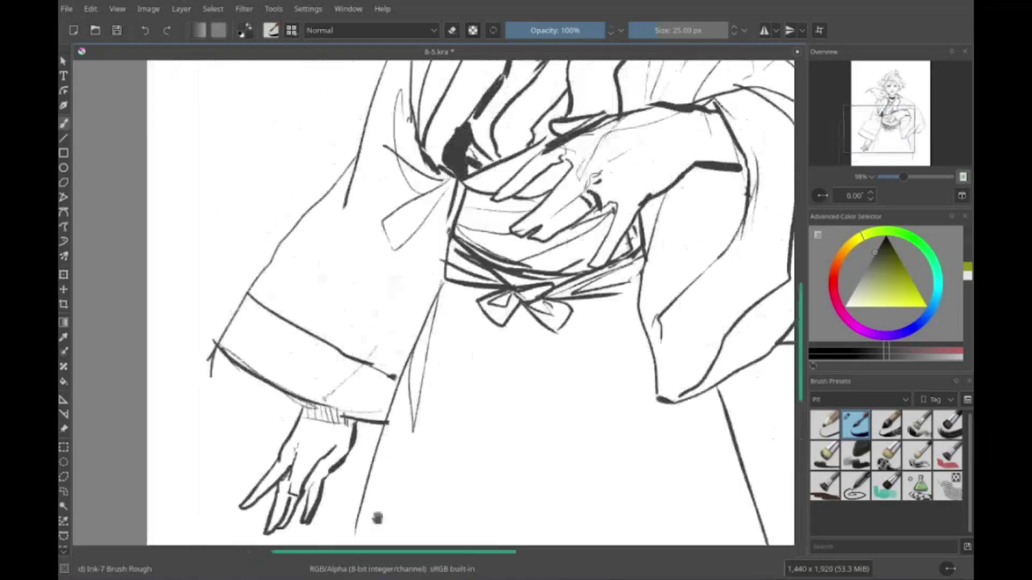
Step: Draw long vertical folds down the robe skirt and a bold zigzag hem with an overlapping front flap
{"action": "left_click_drag", "start_coordinate": [516, 430], "coordinate": [602, 498]}
{"action": "left_click_drag", "start_coordinate": [527, 479], "coordinate": [500, 456]}
{"action": "left_click_drag", "start_coordinate": [709, 457], "coordinate": [645, 479]}
{"action": "left_click_drag", "start_coordinate": [739, 392], "coordinate": [699, 484]}
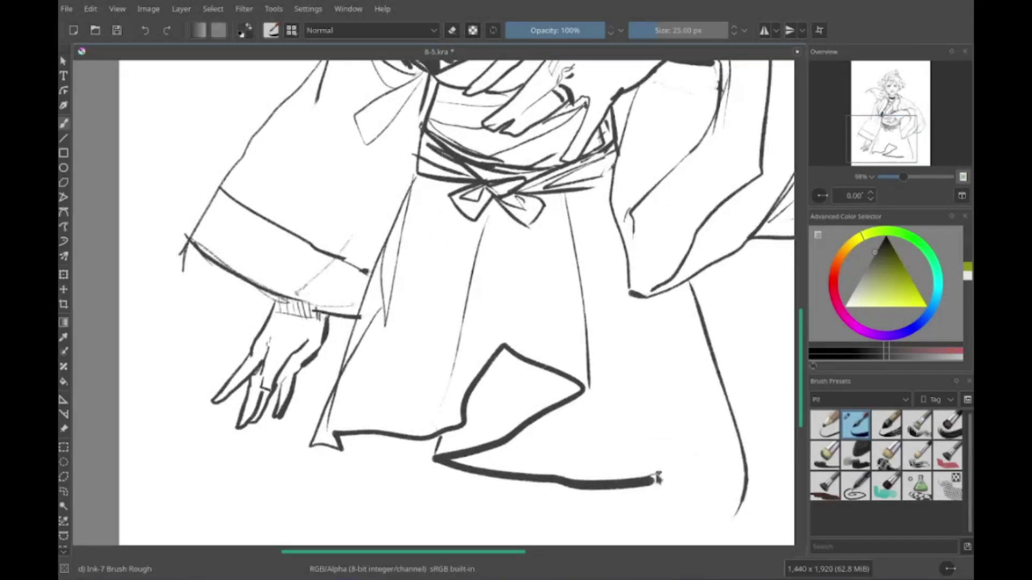
Step: Finish the skirt's far hem with a turned-up corner and add small fold lines beneath the front flap
{"action": "left_click_drag", "start_coordinate": [572, 467], "coordinate": [646, 457]}
{"action": "left_click_drag", "start_coordinate": [720, 451], "coordinate": [694, 473]}
{"action": "left_click_drag", "start_coordinate": [563, 425], "coordinate": [568, 466]}
{"action": "left_click_drag", "start_coordinate": [344, 458], "coordinate": [409, 433]}
{"action": "mouse_move", "coordinate": [408, 432]}
{"action": "left_mouse_down"}
{"action": "mouse_move", "coordinate": [484, 484]}
{"action": "mouse_move", "coordinate": [486, 376]}
{"action": "left_mouse_up"}
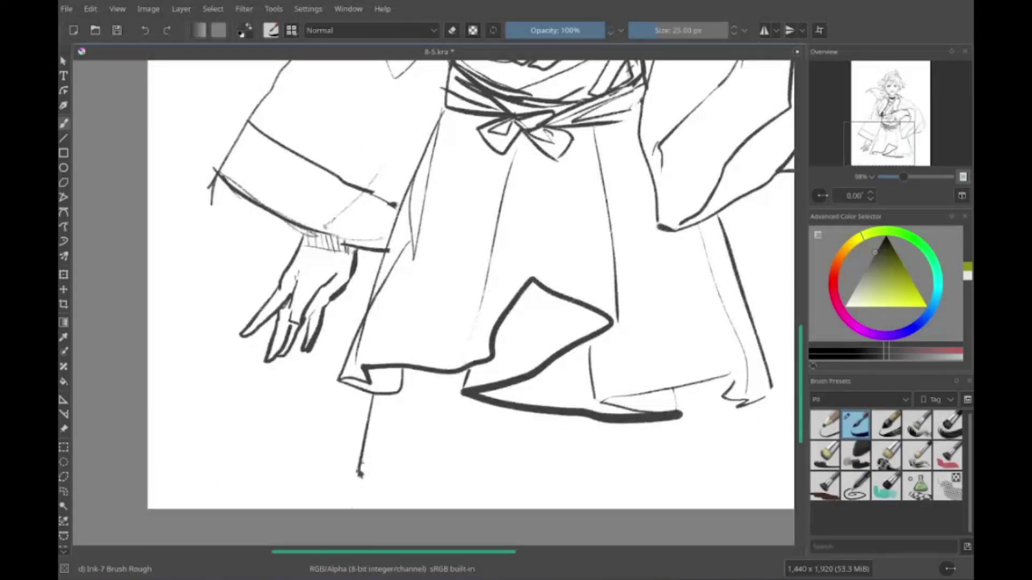
Step: Draw an under-layer below the robe hem with curved double borders, and clean up its far edge
{"action": "left_click_drag", "start_coordinate": [371, 395], "coordinate": [371, 457]}
{"action": "left_click_drag", "start_coordinate": [363, 460], "coordinate": [570, 425]}
{"action": "left_click_drag", "start_coordinate": [605, 456], "coordinate": [698, 453]}
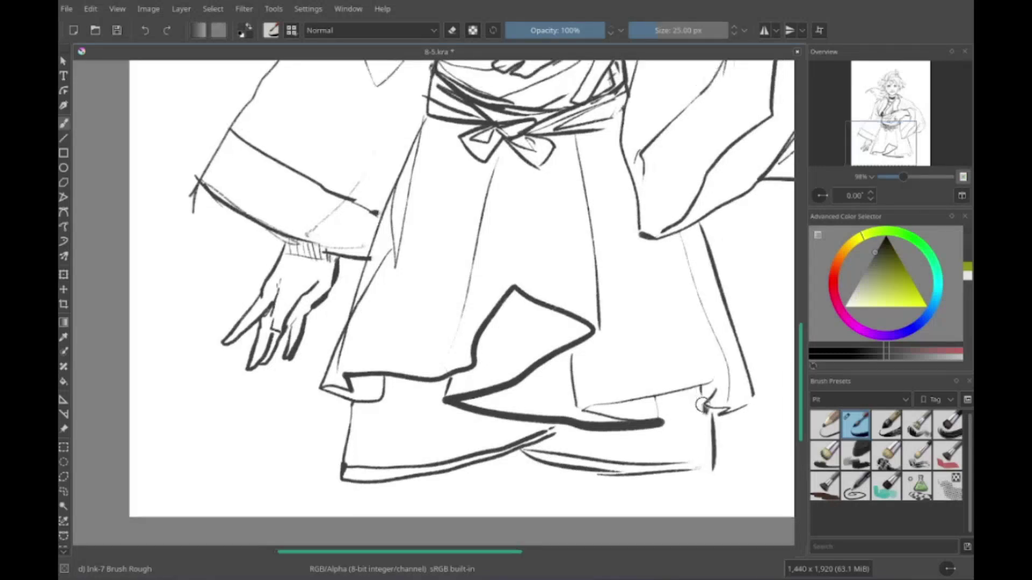
{"action": "left_click_drag", "start_coordinate": [699, 401], "coordinate": [704, 430]}
{"action": "key", "text": "e"}
{"action": "left_click_drag", "start_coordinate": [537, 357], "coordinate": [601, 363]}
{"action": "key", "text": "e"}
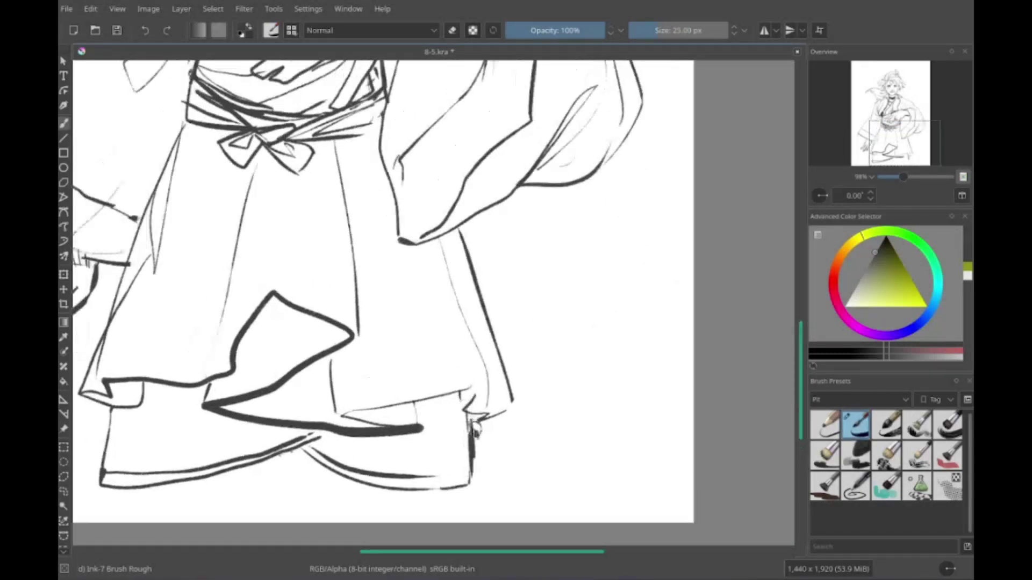
Step: Clean up the hanging sleeve's corner, start the legs below the under-layer and add a looped belt end at the hip
{"action": "mouse_move", "coordinate": [527, 451]}
{"action": "left_mouse_down"}
{"action": "mouse_move", "coordinate": [531, 503]}
{"action": "mouse_move", "coordinate": [326, 466]}
{"action": "left_mouse_up"}
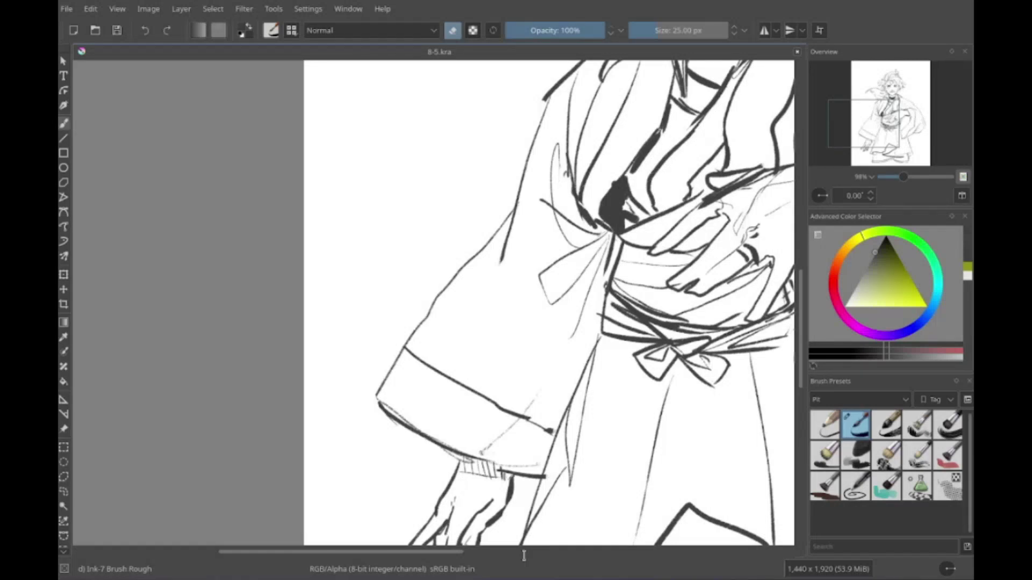
{"action": "mouse_move", "coordinate": [433, 432]}
{"action": "left_mouse_down"}
{"action": "mouse_move", "coordinate": [430, 333]}
{"action": "mouse_move", "coordinate": [425, 484]}
{"action": "mouse_move", "coordinate": [415, 302]}
{"action": "mouse_move", "coordinate": [609, 257]}
{"action": "mouse_move", "coordinate": [529, 284]}
{"action": "mouse_move", "coordinate": [492, 156]}
{"action": "mouse_move", "coordinate": [569, 218]}
{"action": "mouse_move", "coordinate": [408, 369]}
{"action": "left_mouse_up"}
{"action": "key", "text": "e"}
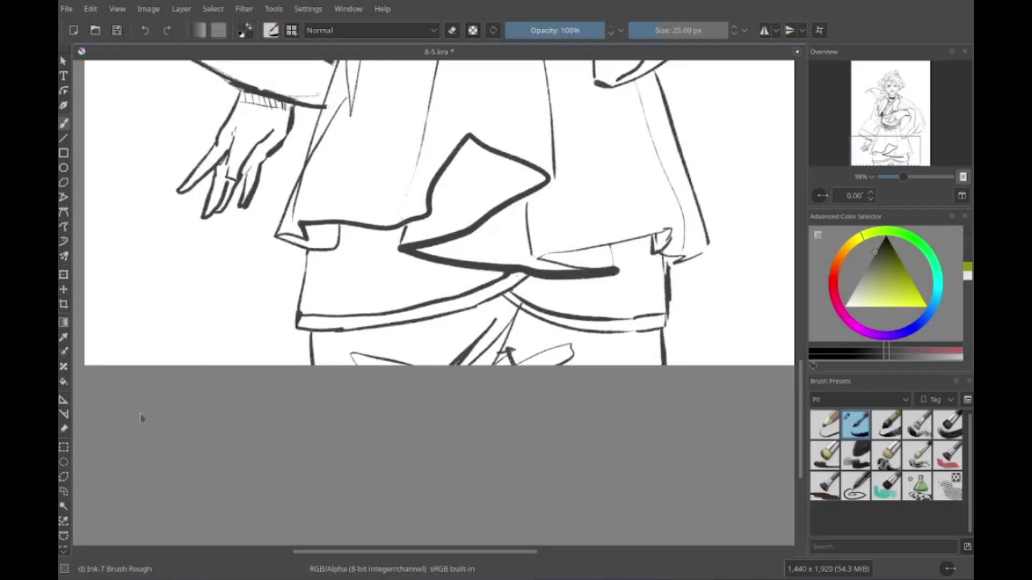
{"action": "mouse_move", "coordinate": [279, 481]}
{"action": "left_mouse_down"}
{"action": "mouse_move", "coordinate": [301, 408]}
{"action": "mouse_move", "coordinate": [484, 376]}
{"action": "mouse_move", "coordinate": [516, 301]}
{"action": "mouse_move", "coordinate": [545, 343]}
{"action": "mouse_move", "coordinate": [562, 344]}
{"action": "left_mouse_up"}
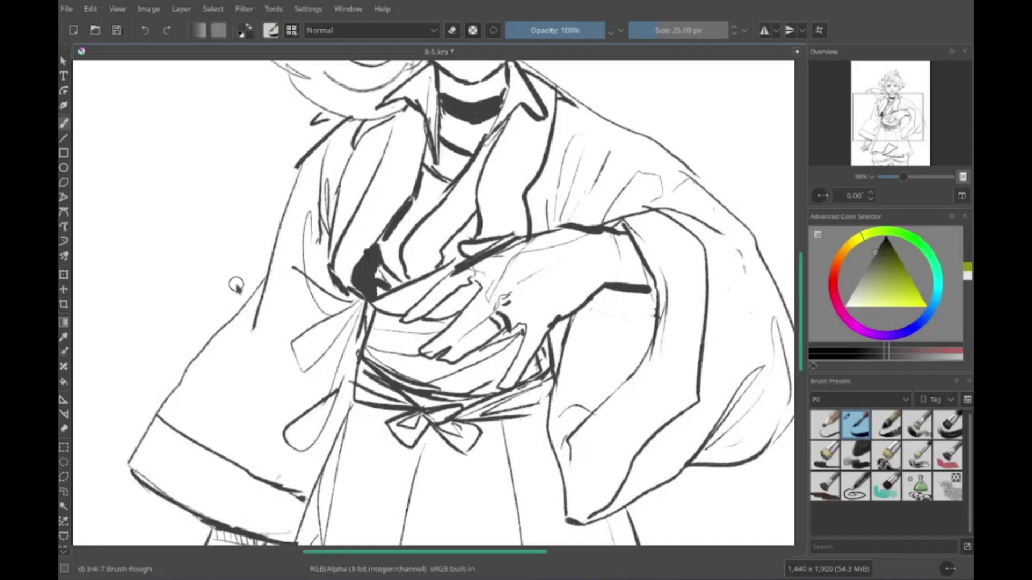
Step: Draw jagged fold lines above the hanging sleeve's cuff and along the inner side of the draped sleeve
{"action": "mouse_move", "coordinate": [237, 285]}
{"action": "left_mouse_down"}
{"action": "mouse_move", "coordinate": [231, 107]}
{"action": "mouse_move", "coordinate": [175, 252]}
{"action": "mouse_move", "coordinate": [371, 221]}
{"action": "mouse_move", "coordinate": [383, 370]}
{"action": "mouse_move", "coordinate": [104, 381]}
{"action": "left_mouse_up"}
{"action": "left_click_drag", "start_coordinate": [591, 385], "coordinate": [556, 454]}
{"action": "left_click_drag", "start_coordinate": [639, 221], "coordinate": [597, 425]}
{"action": "left_click_drag", "start_coordinate": [677, 199], "coordinate": [620, 350]}
{"action": "left_click_drag", "start_coordinate": [615, 211], "coordinate": [635, 238]}
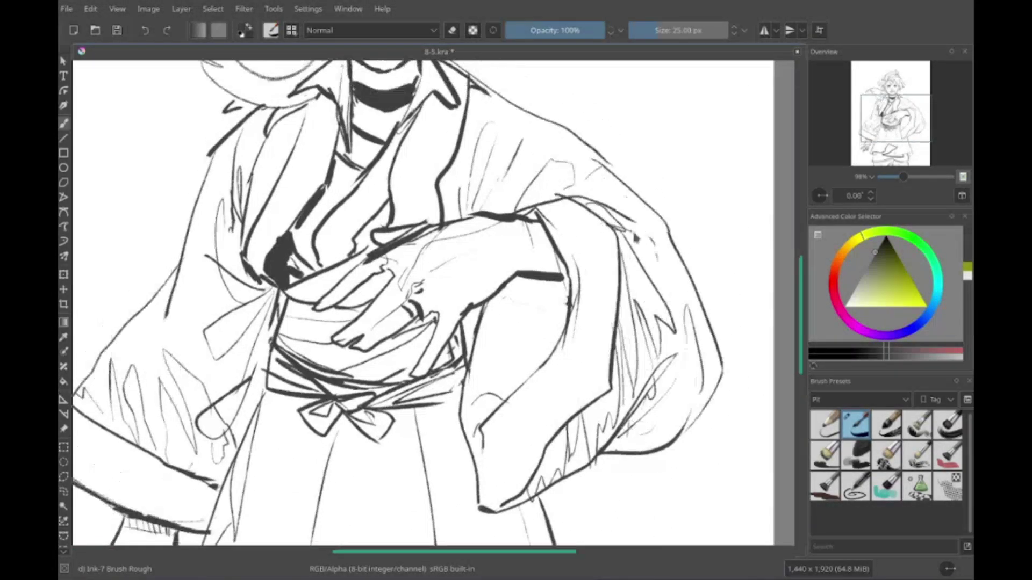
Step: Fill the undersides of the skirt's front flap and turned-up hem with solid black, and thicken the hem line
{"action": "left_click_drag", "start_coordinate": [344, 420], "coordinate": [530, 173]}
{"action": "left_click_drag", "start_coordinate": [532, 344], "coordinate": [586, 408]}
{"action": "left_click_drag", "start_coordinate": [591, 322], "coordinate": [634, 419]}
{"action": "mouse_move", "coordinate": [479, 430]}
{"action": "left_mouse_down"}
{"action": "mouse_move", "coordinate": [441, 406]}
{"action": "mouse_move", "coordinate": [473, 397]}
{"action": "left_mouse_up"}
{"action": "scroll", "coordinate": [473, 397], "scroll_direction": "down", "scroll_amount": 3}
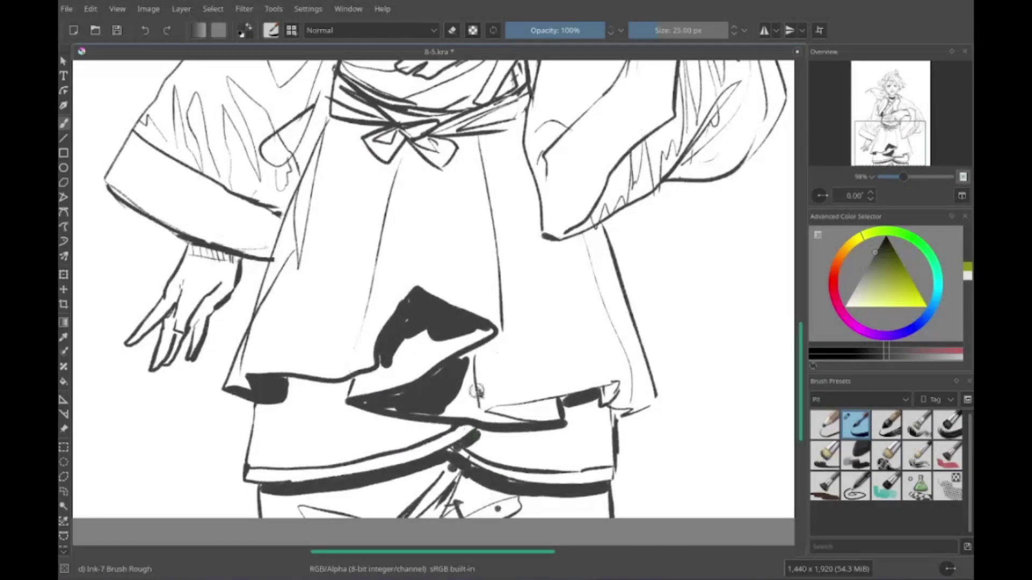
{"action": "left_click_drag", "start_coordinate": [547, 415], "coordinate": [574, 436]}
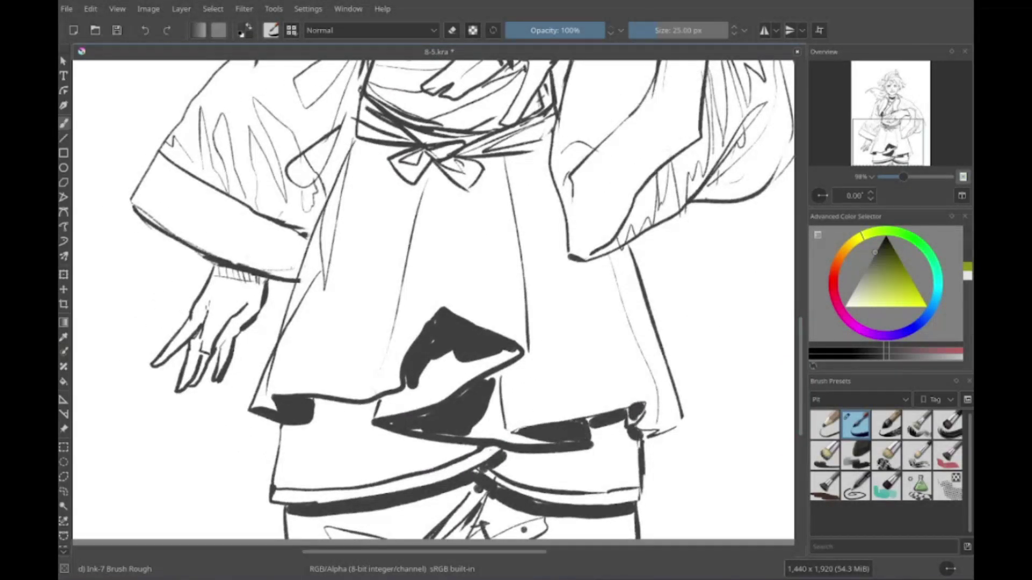
{"action": "scroll", "coordinate": [508, 442], "scroll_direction": "up", "scroll_amount": 10}
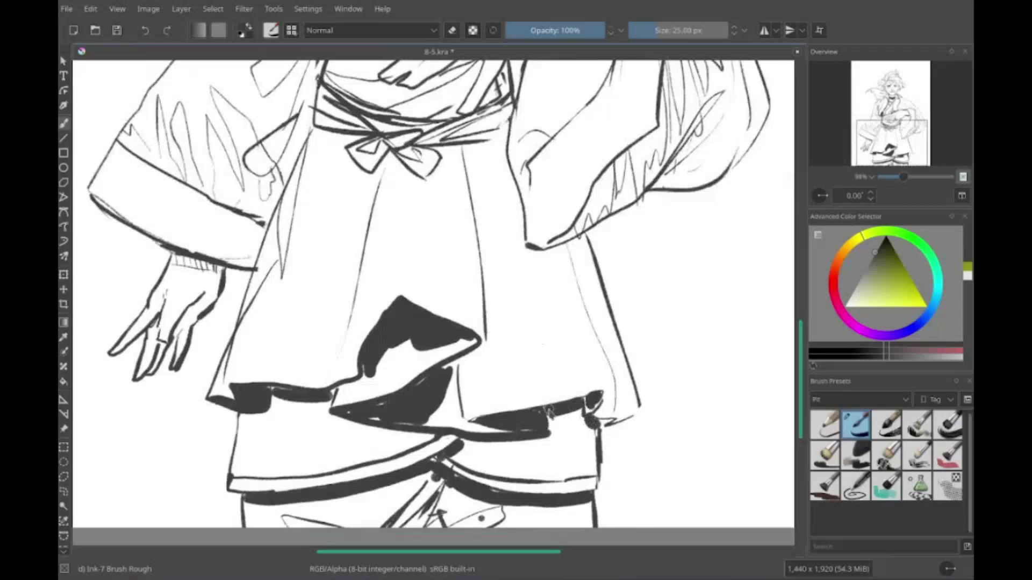
Step: Fill a solid black shadow inside the draped sleeve's opening below the forearm and add short shadow strokes at the armpit
{"action": "scroll", "coordinate": [548, 397], "scroll_direction": "up", "scroll_amount": 5}
{"action": "scroll", "coordinate": [547, 397], "scroll_direction": "left", "scroll_amount": 6}
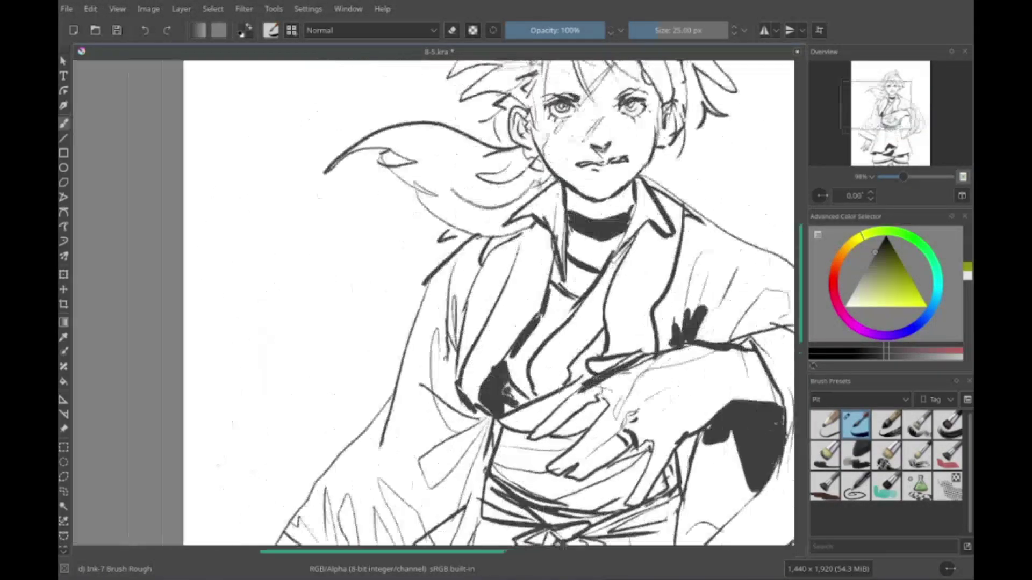
{"action": "scroll", "coordinate": [490, 439], "scroll_direction": "down", "scroll_amount": 5}
{"action": "scroll", "coordinate": [491, 439], "scroll_direction": "right", "scroll_amount": 3}
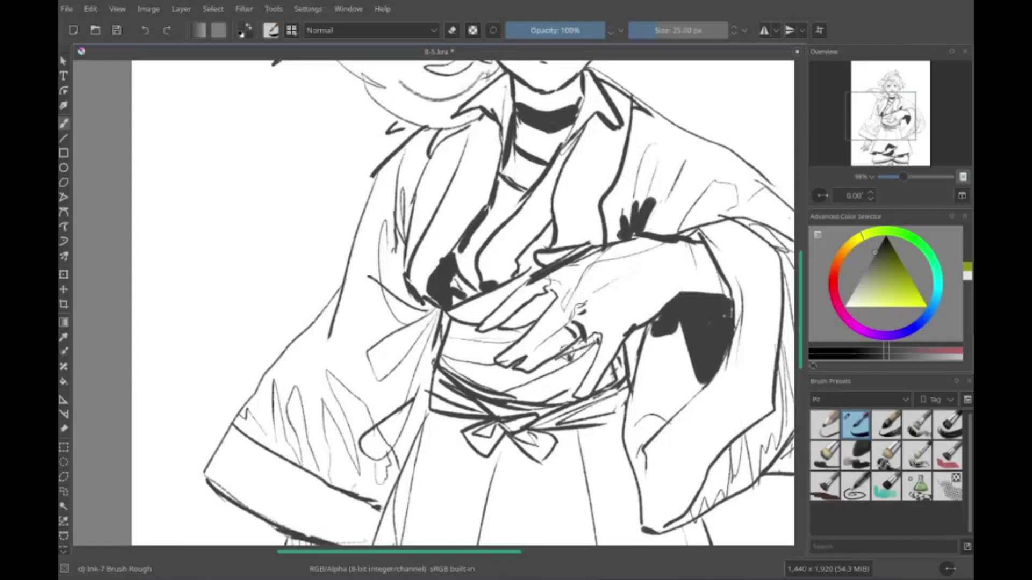
Step: Blacken the gaps around the fingers of the raised hand and add a thick shadow along the underside of the belt
{"action": "scroll", "coordinate": [490, 440], "scroll_direction": "up", "scroll_amount": 1}
{"action": "scroll", "coordinate": [490, 440], "scroll_direction": "left", "scroll_amount": 3}
{"action": "scroll", "coordinate": [526, 359], "scroll_direction": "down", "scroll_amount": 8}
{"action": "scroll", "coordinate": [525, 359], "scroll_direction": "right", "scroll_amount": 2}
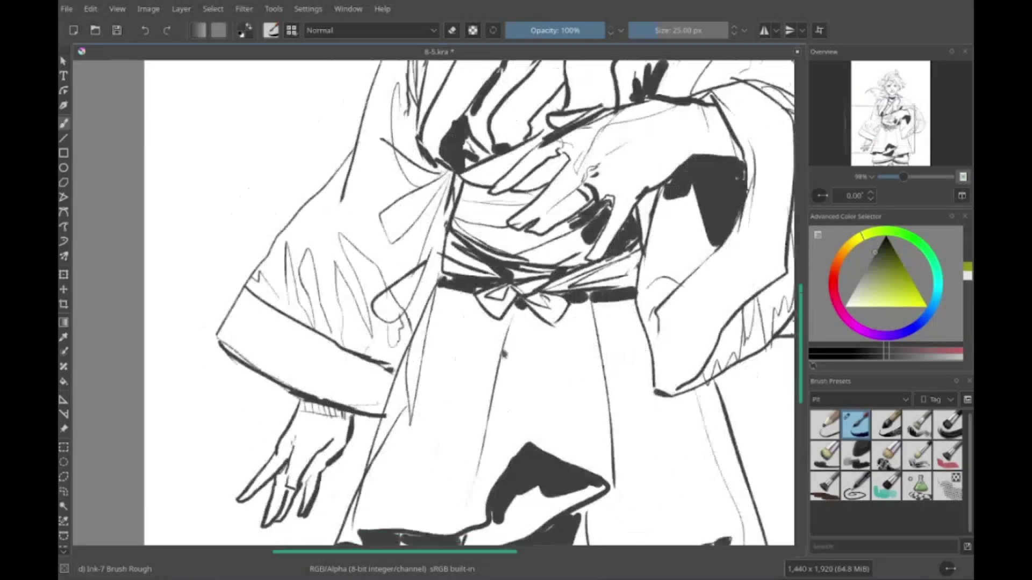
{"action": "scroll", "coordinate": [471, 443], "scroll_direction": "down", "scroll_amount": 2}
{"action": "scroll", "coordinate": [471, 442], "scroll_direction": "left", "scroll_amount": 3}
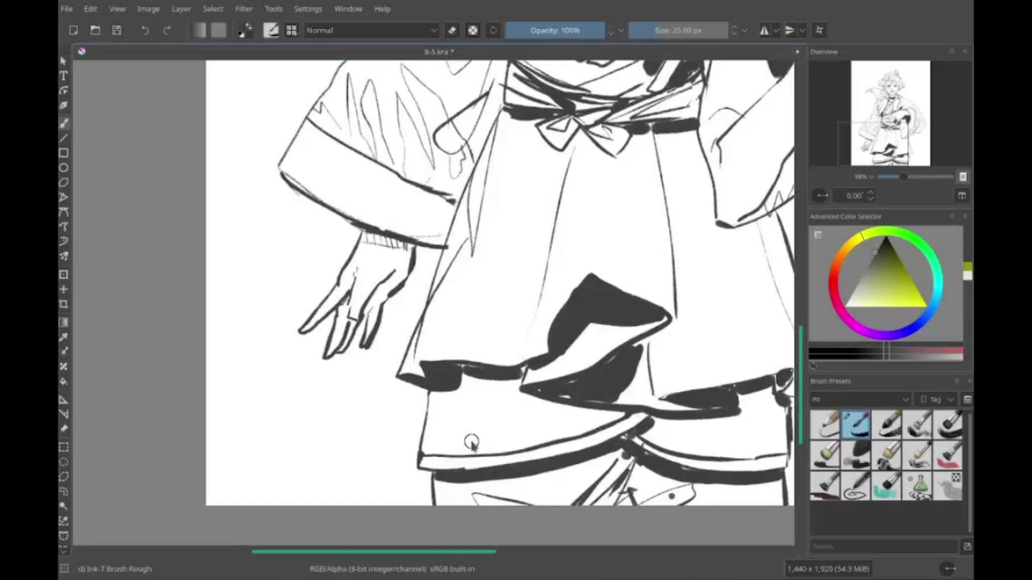
Step: Trim the shadow at the skirt's near hem corner and add black shadows along the skirt's side and the waist gathers
{"action": "scroll", "coordinate": [471, 442], "scroll_direction": "left", "scroll_amount": 2}
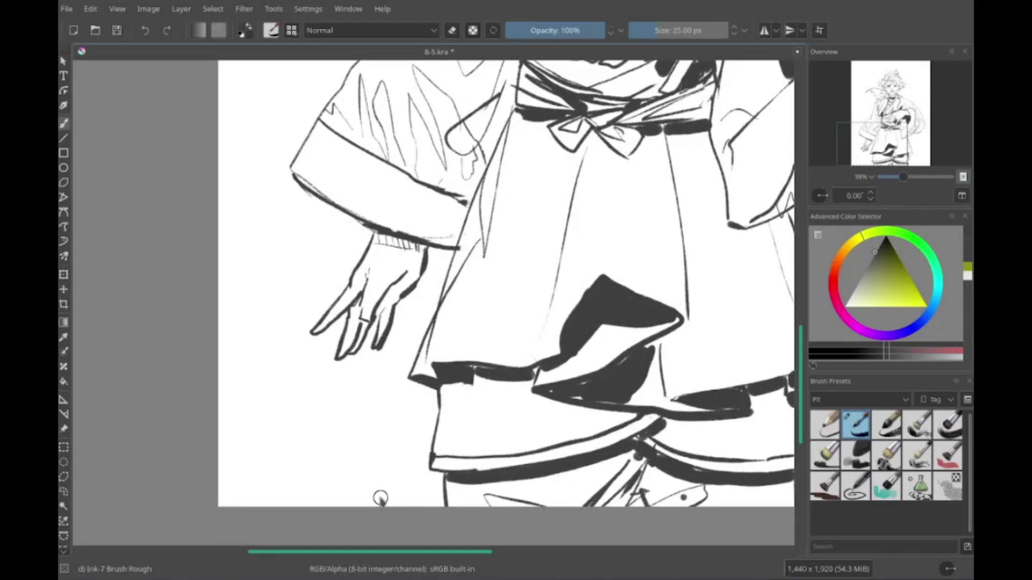
{"action": "scroll", "coordinate": [473, 445], "scroll_direction": "down", "scroll_amount": 2}
{"action": "scroll", "coordinate": [473, 445], "scroll_direction": "right", "scroll_amount": 3}
{"action": "scroll", "coordinate": [410, 329], "scroll_direction": "up", "scroll_amount": 6}
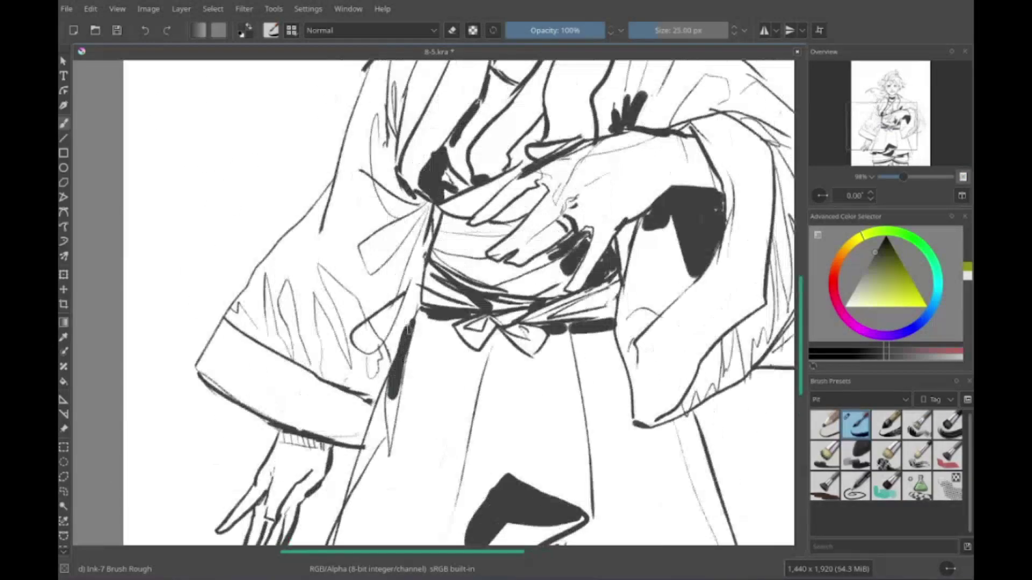
{"action": "scroll", "coordinate": [409, 329], "scroll_direction": "up", "scroll_amount": 3}
{"action": "scroll", "coordinate": [430, 301], "scroll_direction": "up", "scroll_amount": 6}
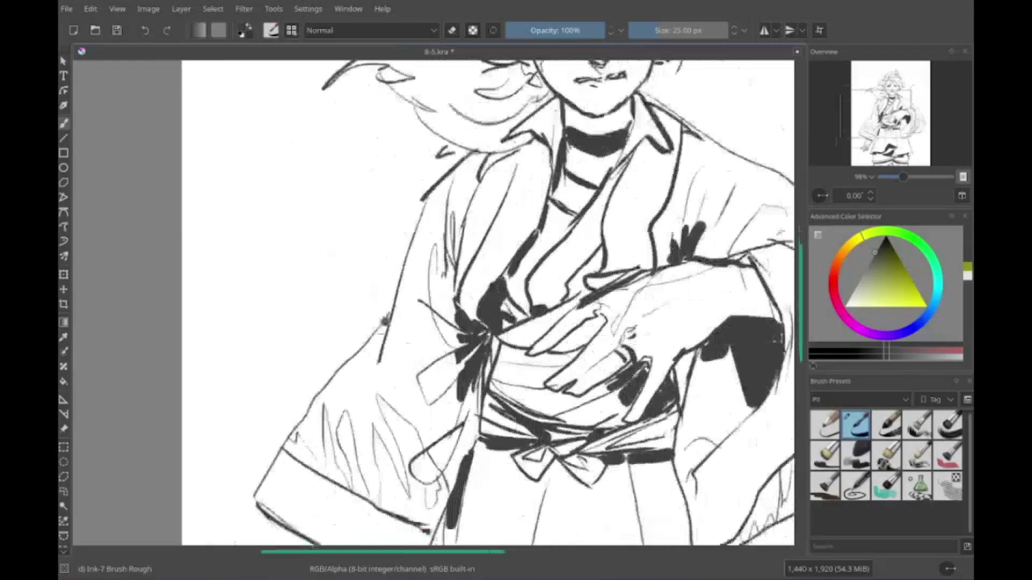
Step: Draw a thick outer contour around the skirt's far hem corner and the draped sleeve, reducing the brush size
{"action": "key", "text": "f"}
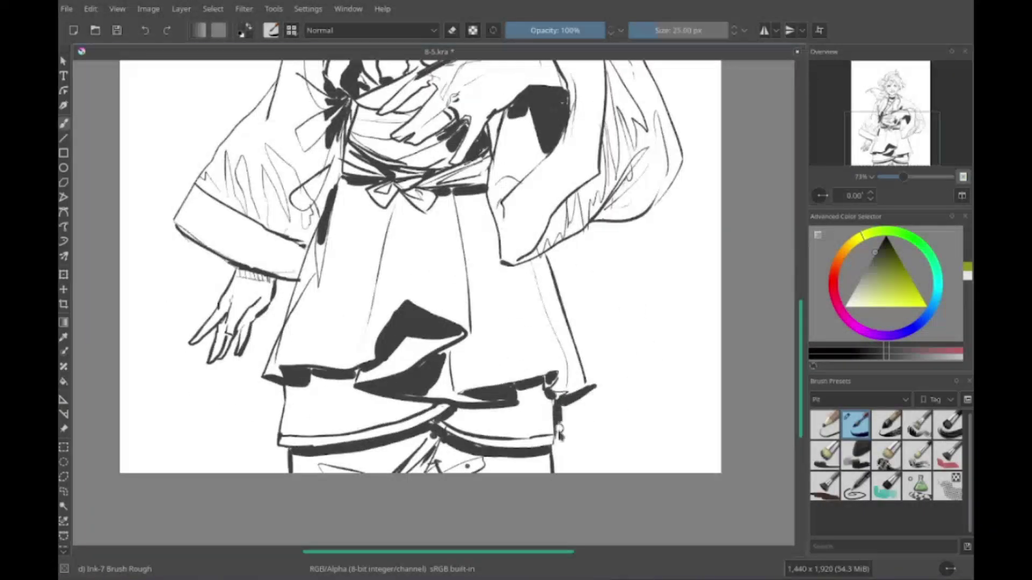
{"action": "scroll", "coordinate": [568, 295], "scroll_direction": "up", "scroll_amount": 3}
{"action": "scroll", "coordinate": [484, 323], "scroll_direction": "up", "scroll_amount": 8}
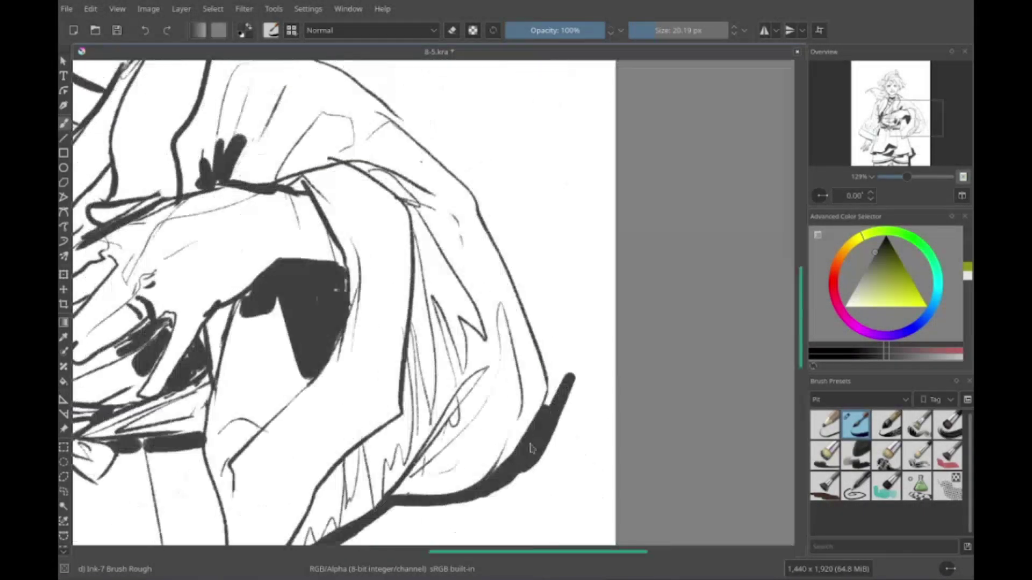
{"action": "key", "text": "bracketleft"}
{"action": "key", "text": "bracketleft"}
{"action": "key", "text": "bracketleft"}
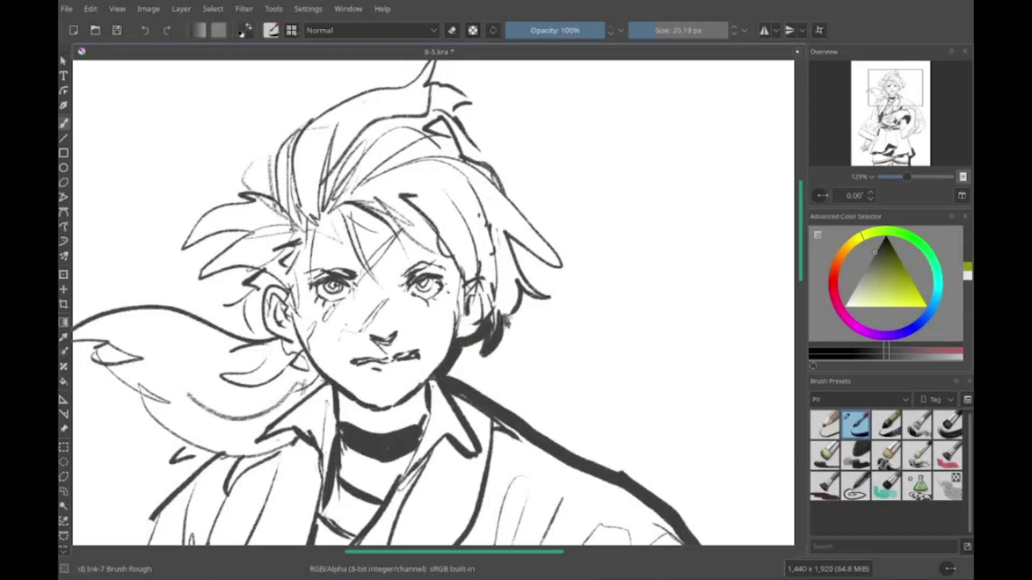
Step: Continue the thick outer contour over the far shoulder, around the hair and flowing ponytail, and onto the near shoulder
{"action": "scroll", "coordinate": [505, 321], "scroll_direction": "up", "scroll_amount": 5}
{"action": "mouse_move", "coordinate": [506, 321]}
{"action": "left_mouse_down"}
{"action": "mouse_move", "coordinate": [552, 325]}
{"action": "mouse_move", "coordinate": [496, 304]}
{"action": "mouse_move", "coordinate": [457, 381]}
{"action": "mouse_move", "coordinate": [428, 352]}
{"action": "mouse_move", "coordinate": [464, 393]}
{"action": "mouse_move", "coordinate": [451, 295]}
{"action": "mouse_move", "coordinate": [556, 269]}
{"action": "left_mouse_up"}
{"action": "mouse_move", "coordinate": [394, 397]}
{"action": "left_mouse_down"}
{"action": "mouse_move", "coordinate": [423, 321]}
{"action": "mouse_move", "coordinate": [460, 337]}
{"action": "mouse_move", "coordinate": [484, 316]}
{"action": "mouse_move", "coordinate": [532, 225]}
{"action": "left_mouse_up"}
{"action": "scroll", "coordinate": [475, 324], "scroll_direction": "down", "scroll_amount": 10}
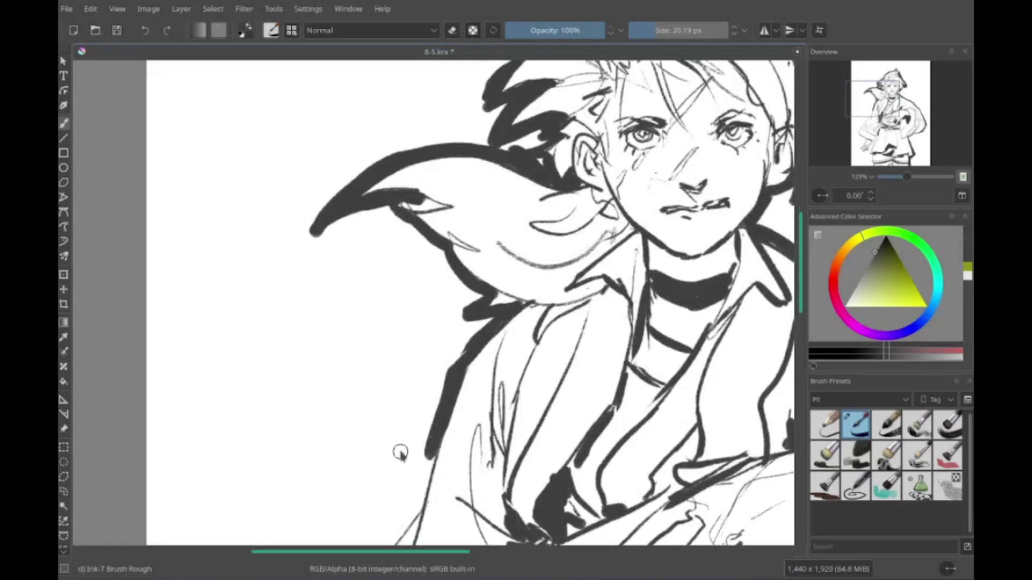
Step: Extend the thick outer contour down the hanging sleeve, around the lowered hand and along the skirt and under-layer
{"action": "scroll", "coordinate": [387, 392], "scroll_direction": "down", "scroll_amount": 5}
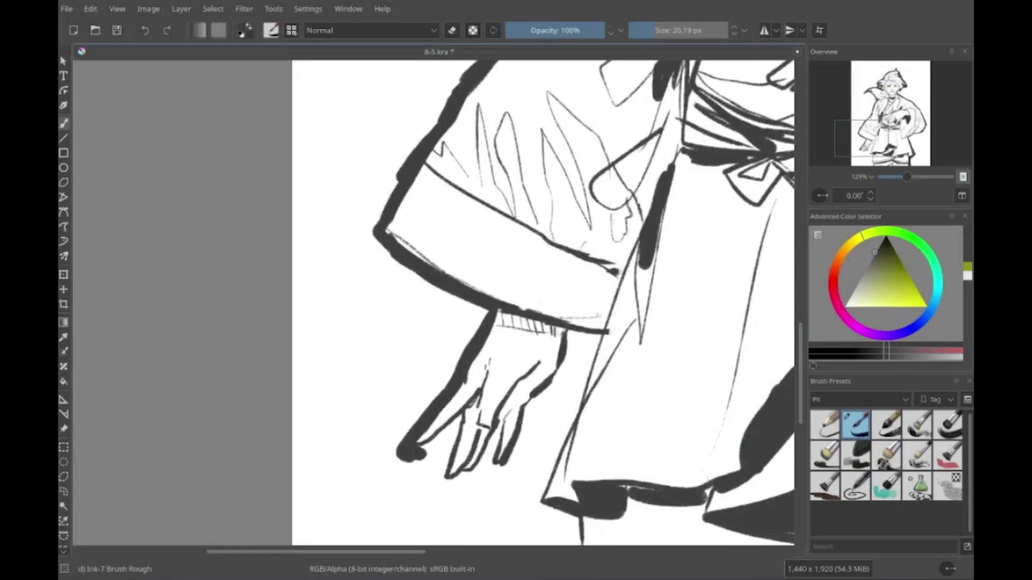
{"action": "scroll", "coordinate": [543, 322], "scroll_direction": "down", "scroll_amount": 3}
{"action": "mouse_move", "coordinate": [570, 226]}
{"action": "left_mouse_down"}
{"action": "mouse_move", "coordinate": [591, 252]}
{"action": "mouse_move", "coordinate": [550, 376]}
{"action": "left_mouse_up"}
{"action": "scroll", "coordinate": [549, 376], "scroll_direction": "down", "scroll_amount": 5}
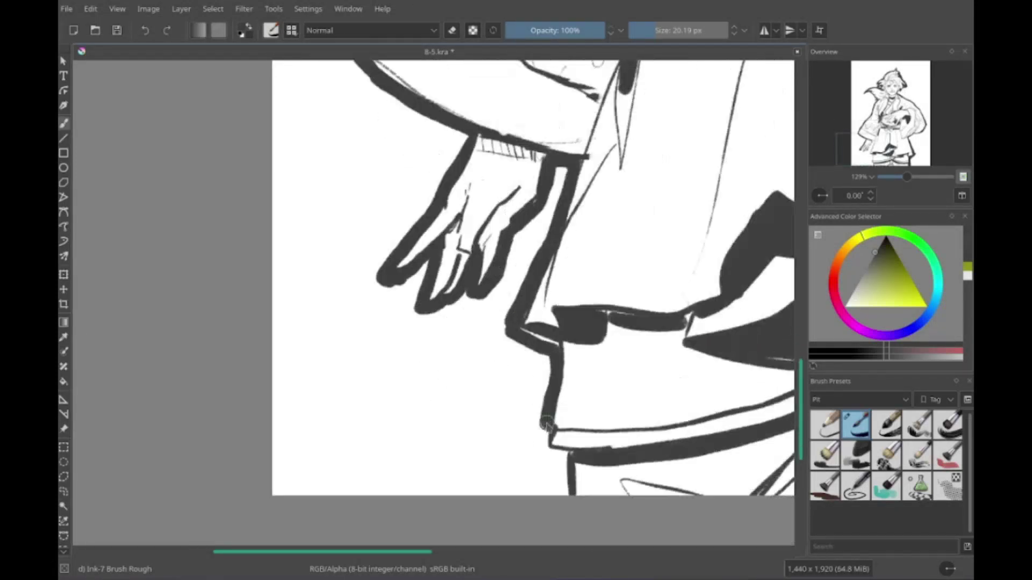
Step: Fill the whole background around the figure with dark grey and cover leftover white specks along the silhouette
{"action": "scroll", "coordinate": [543, 277], "scroll_direction": "up", "scroll_amount": 3}
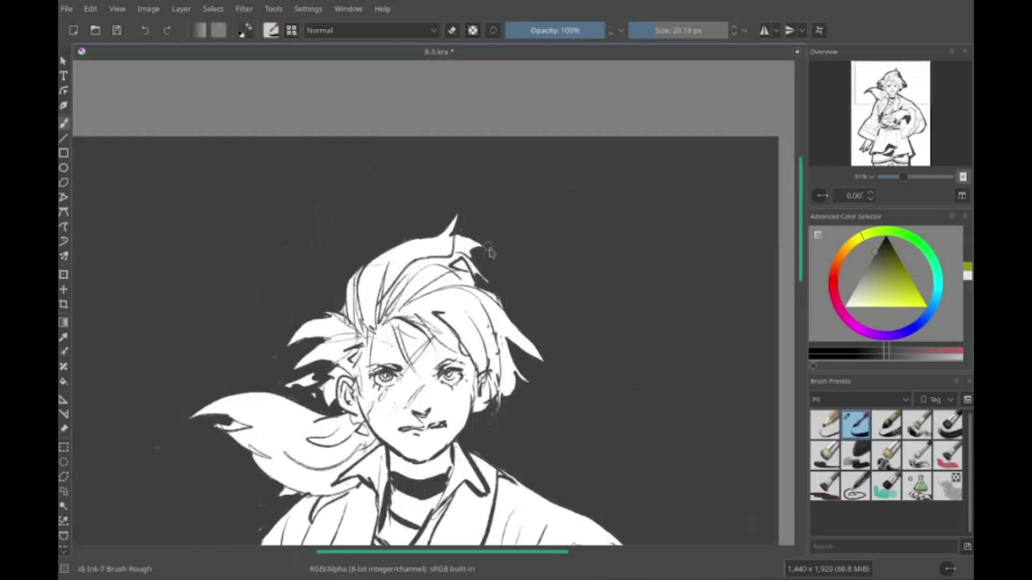
{"action": "scroll", "coordinate": [392, 290], "scroll_direction": "up", "scroll_amount": 4}
{"action": "scroll", "coordinate": [463, 462], "scroll_direction": "down", "scroll_amount": 10}
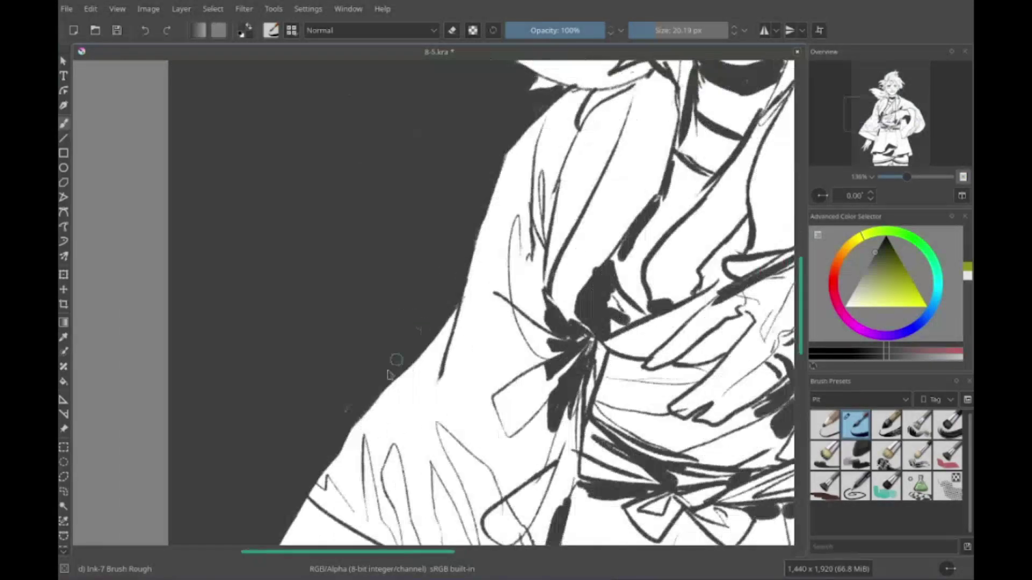
{"action": "scroll", "coordinate": [454, 377], "scroll_direction": "up", "scroll_amount": 3}
{"action": "scroll", "coordinate": [454, 376], "scroll_direction": "down", "scroll_amount": 3}
Step: Blacken the wrist beneath the hanging sleeve's cuff and clean up stray marks on the figure with the eraser
{"action": "key", "text": "e"}
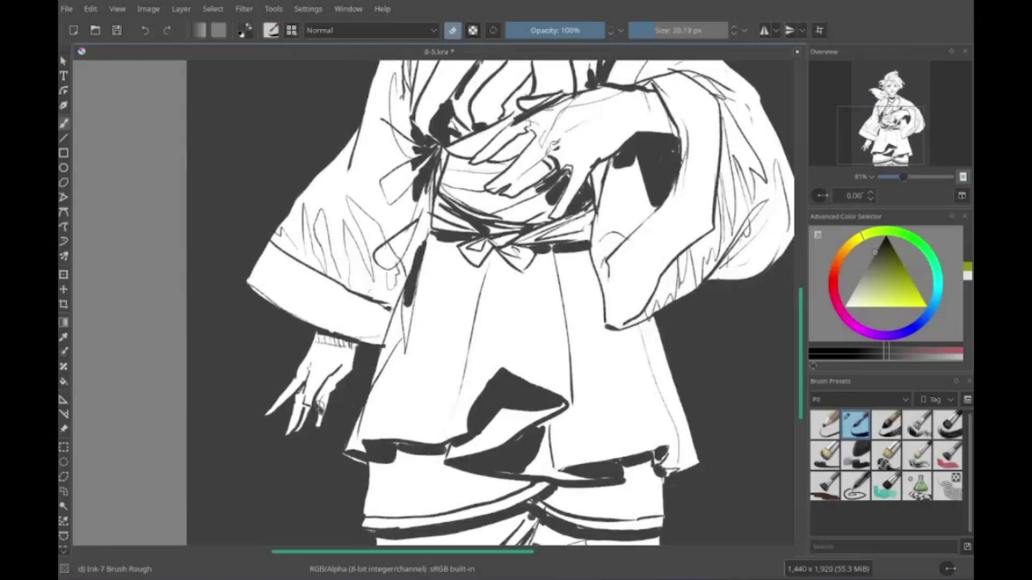
{"action": "scroll", "coordinate": [315, 430], "scroll_direction": "up", "scroll_amount": 5}
{"action": "scroll", "coordinate": [566, 279], "scroll_direction": "up", "scroll_amount": 2}
{"action": "key", "text": "e"}
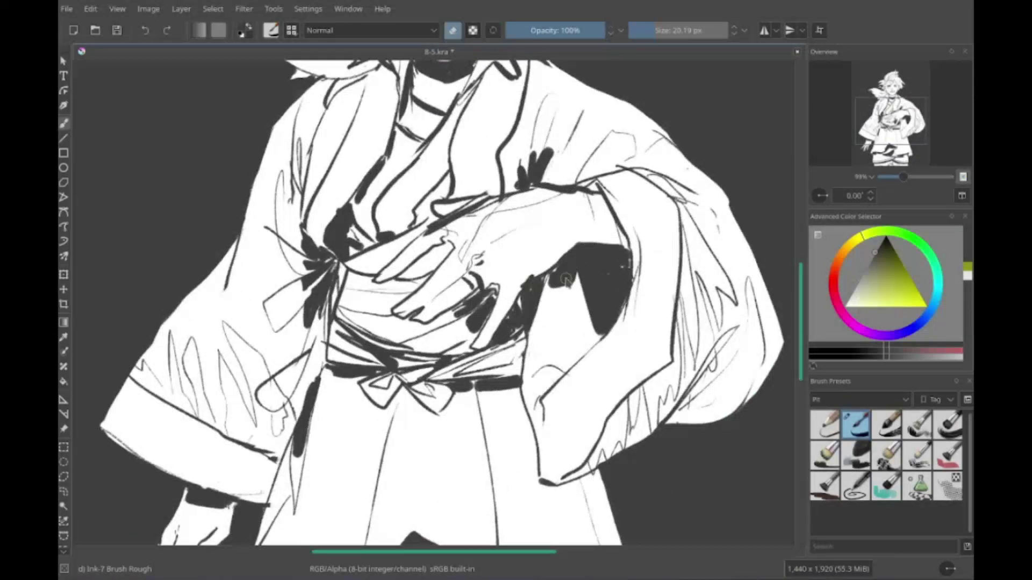
{"action": "scroll", "coordinate": [568, 278], "scroll_direction": "up", "scroll_amount": 3}
{"action": "key", "text": "e"}
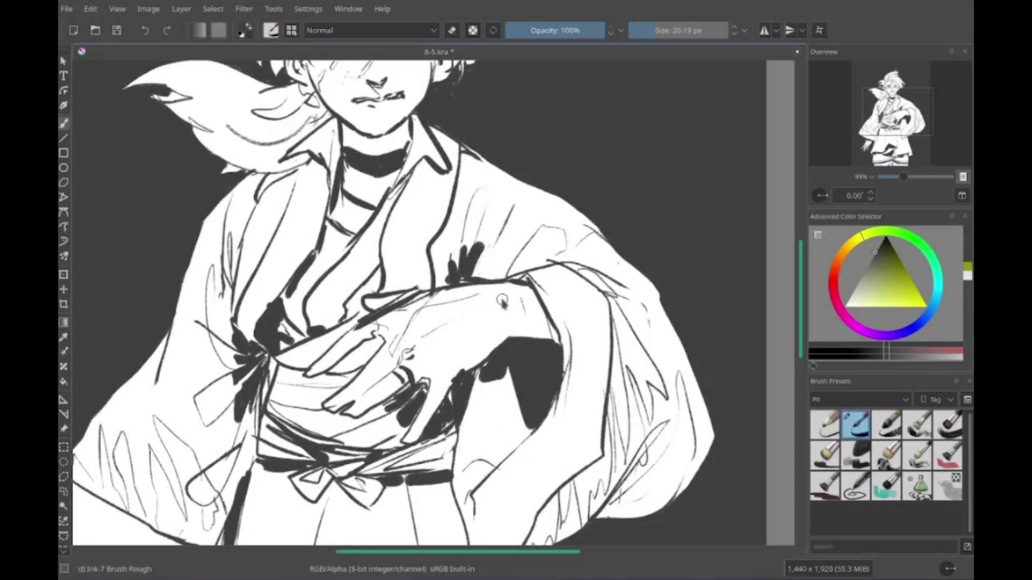
Step: Ink the corner of the skirt hem and a black shadow patch beneath the outer edge of the raised arm's wide sleeve
{"action": "left_click_drag", "start_coordinate": [503, 301], "coordinate": [645, 315]}
{"action": "scroll", "coordinate": [346, 446], "scroll_direction": "down", "scroll_amount": 6}
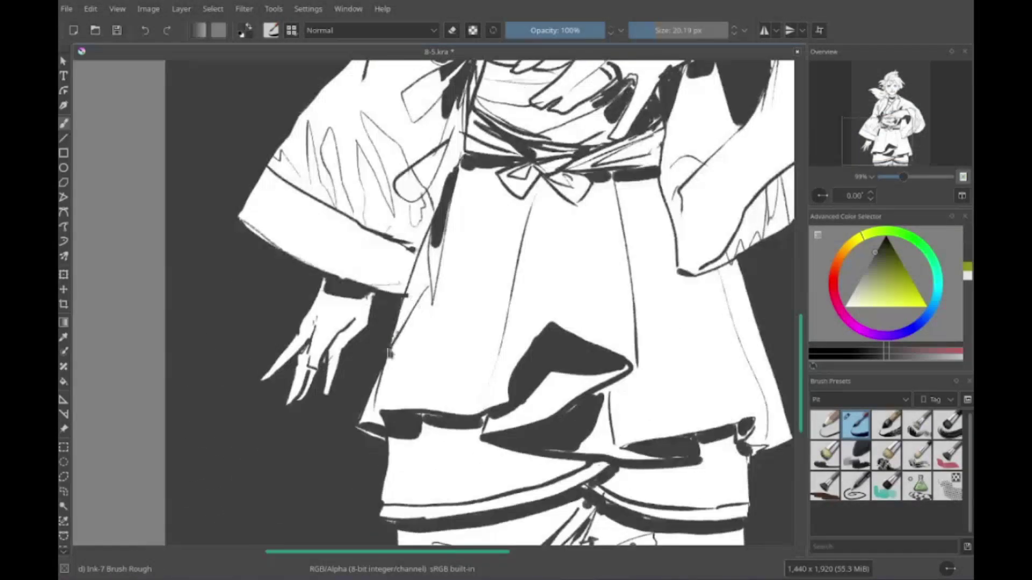
{"action": "scroll", "coordinate": [410, 325], "scroll_direction": "up", "scroll_amount": 2}
{"action": "scroll", "coordinate": [409, 325], "scroll_direction": "down", "scroll_amount": 4}
{"action": "scroll", "coordinate": [409, 325], "scroll_direction": "right", "scroll_amount": 3}
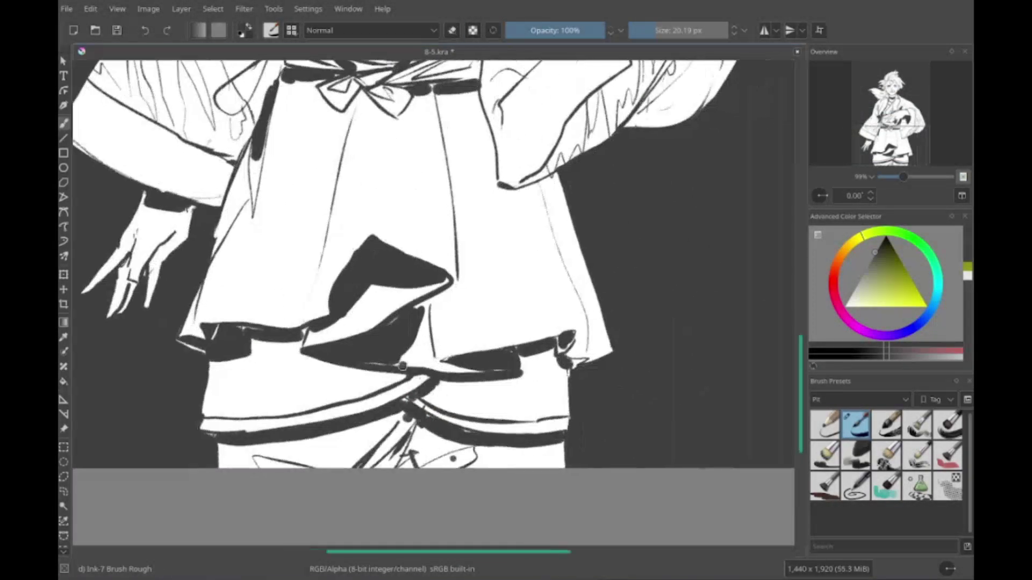
{"action": "scroll", "coordinate": [409, 325], "scroll_direction": "up", "scroll_amount": 1}
{"action": "scroll", "coordinate": [585, 352], "scroll_direction": "up", "scroll_amount": 1}
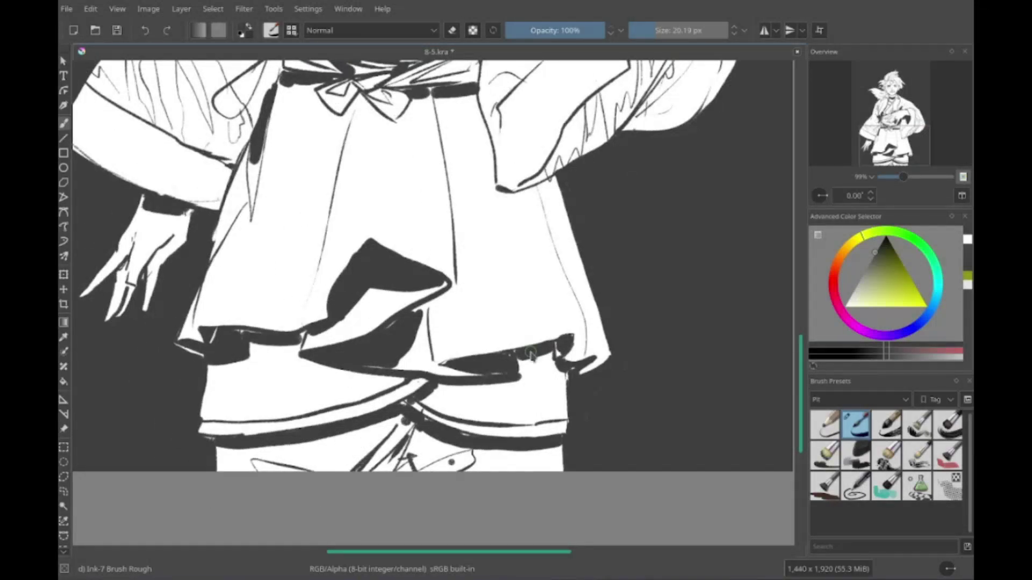
{"action": "scroll", "coordinate": [531, 353], "scroll_direction": "up", "scroll_amount": 8}
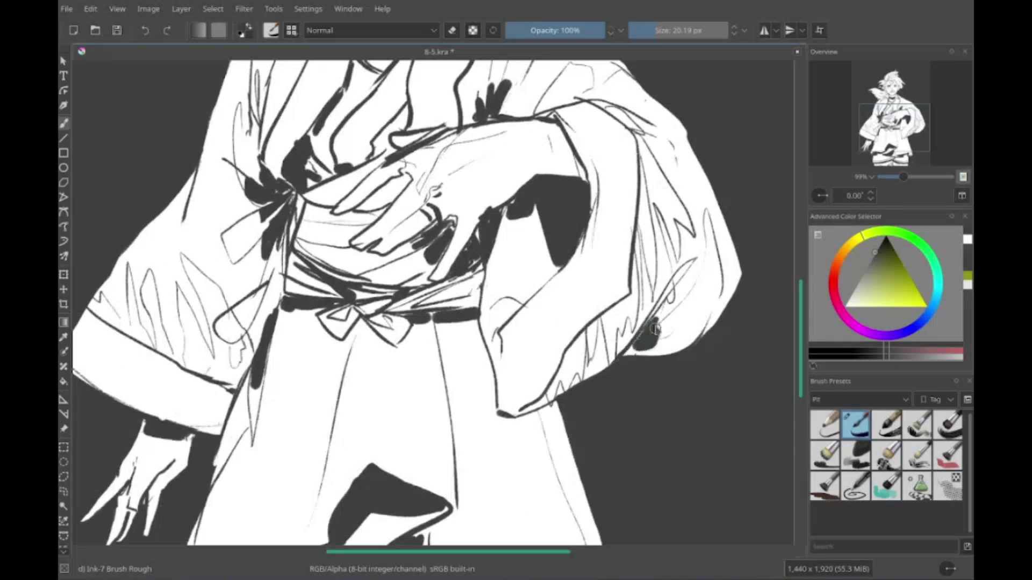
Step: Ink black shadows along the inner cuff of the hanging sleeve and erase part of the curved sketch line beside the waist
{"action": "scroll", "coordinate": [648, 333], "scroll_direction": "left", "scroll_amount": 5}
{"action": "scroll", "coordinate": [526, 404], "scroll_direction": "up", "scroll_amount": 2}
{"action": "scroll", "coordinate": [534, 355], "scroll_direction": "up", "scroll_amount": 2}
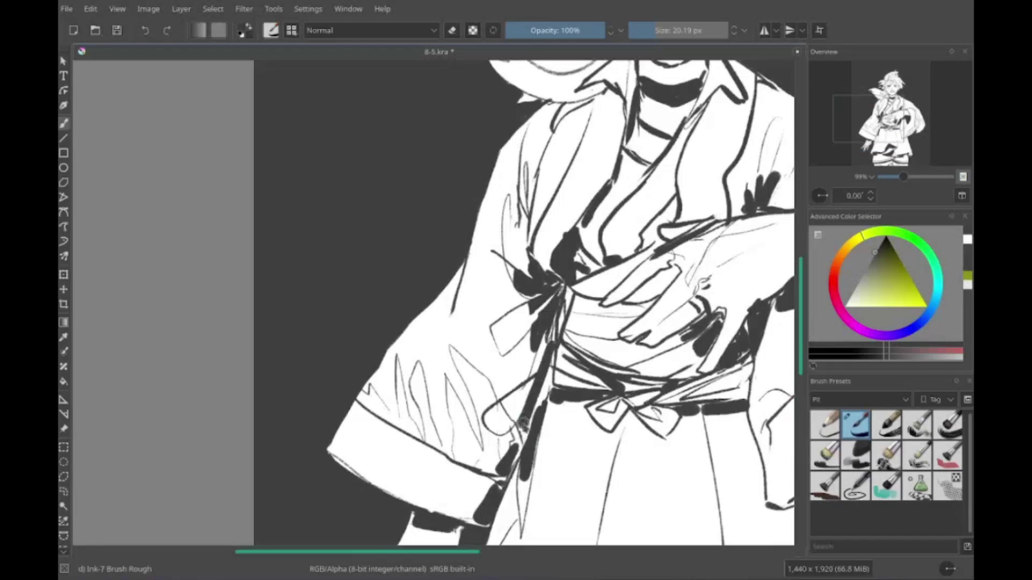
{"action": "scroll", "coordinate": [534, 355], "scroll_direction": "down", "scroll_amount": 2}
{"action": "key", "text": "e"}
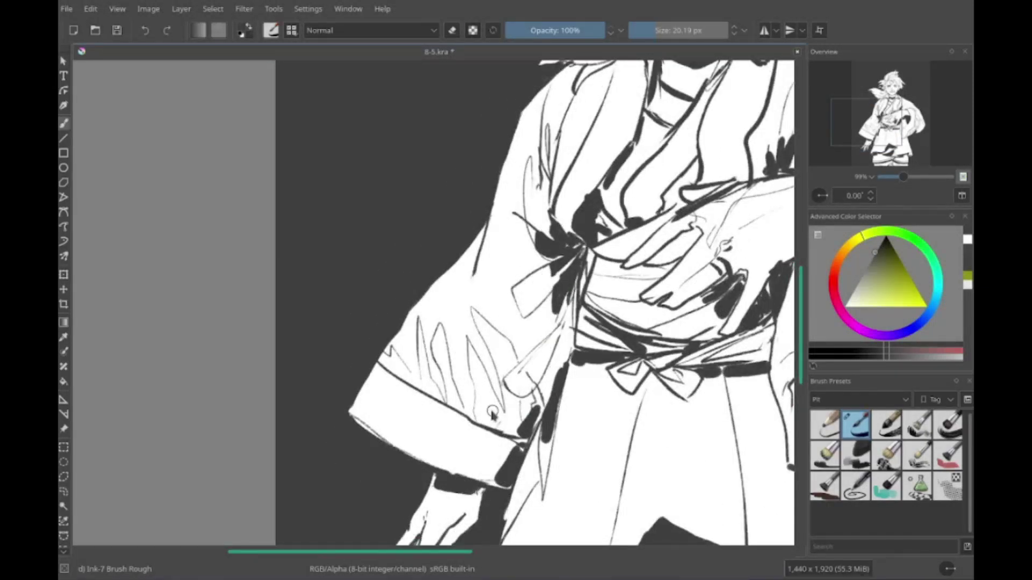
Step: Hatch the shadow between the hanging sleeve and the waist, and the inside of the raised arm's sleeve opening
{"action": "scroll", "coordinate": [491, 412], "scroll_direction": "right", "scroll_amount": 6}
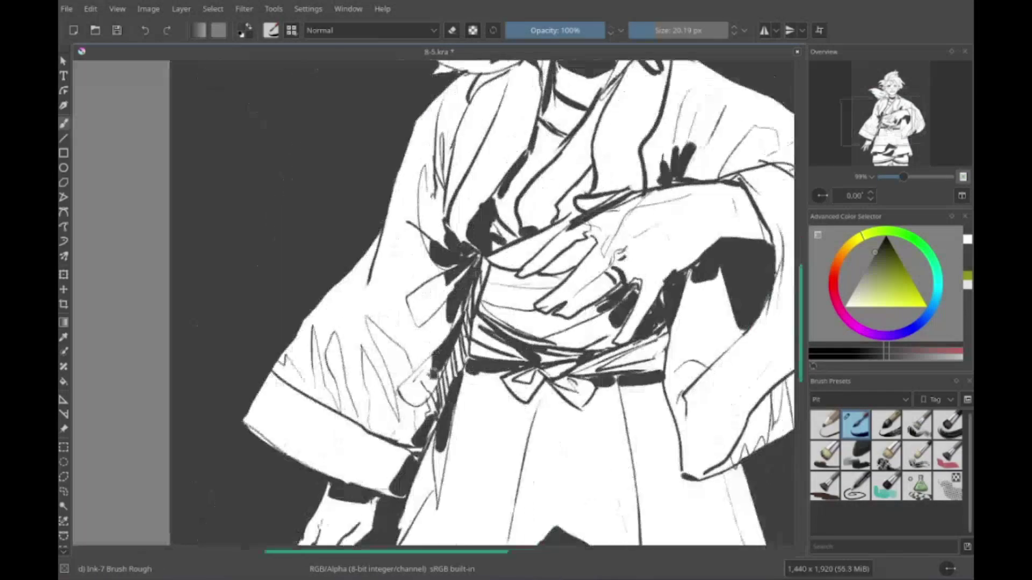
{"action": "mouse_move", "coordinate": [564, 281]}
{"action": "left_mouse_down"}
{"action": "mouse_move", "coordinate": [476, 365]}
{"action": "mouse_move", "coordinate": [497, 339]}
{"action": "left_mouse_up"}
{"action": "scroll", "coordinate": [476, 365], "scroll_direction": "up", "scroll_amount": 2}
{"action": "scroll", "coordinate": [475, 365], "scroll_direction": "right", "scroll_amount": 1}
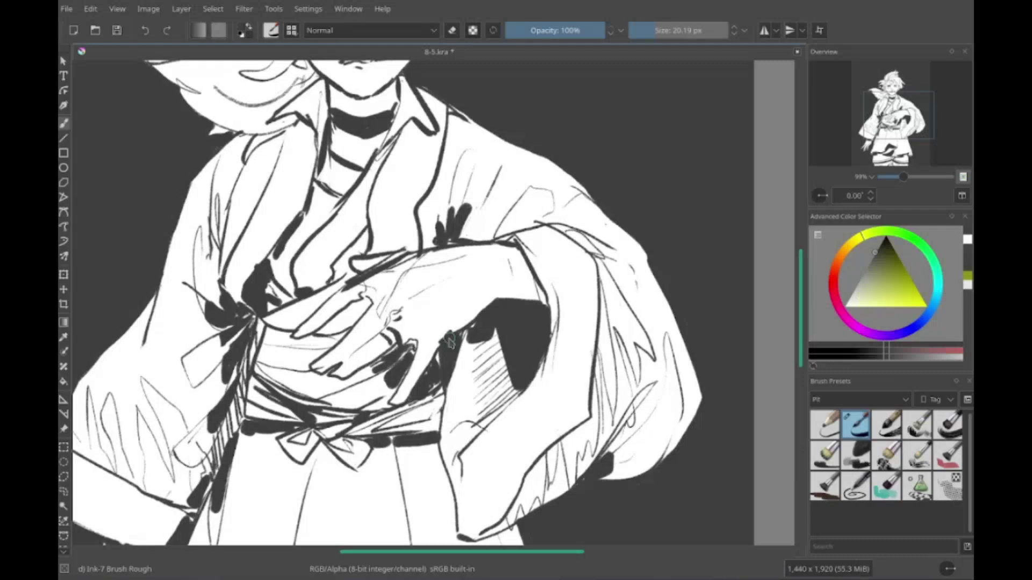
Step: Clean up the fingertips of the lowered hand with the eraser
{"action": "scroll", "coordinate": [578, 419], "scroll_direction": "down", "scroll_amount": 6}
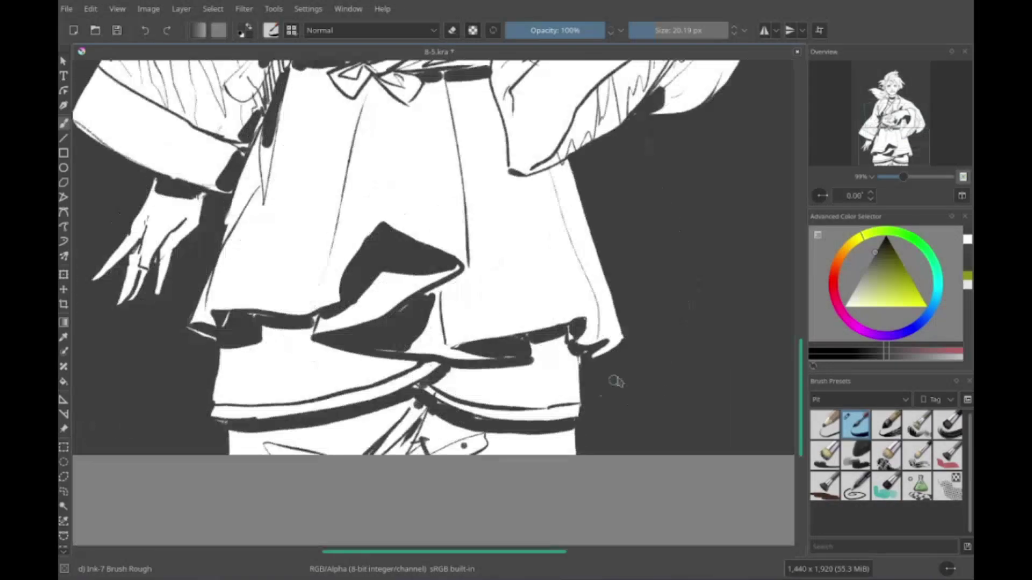
{"action": "scroll", "coordinate": [615, 380], "scroll_direction": "up", "scroll_amount": 3}
{"action": "scroll", "coordinate": [591, 398], "scroll_direction": "left", "scroll_amount": 3}
{"action": "scroll", "coordinate": [509, 418], "scroll_direction": "up", "scroll_amount": 7}
{"action": "scroll", "coordinate": [509, 419], "scroll_direction": "left", "scroll_amount": 3}
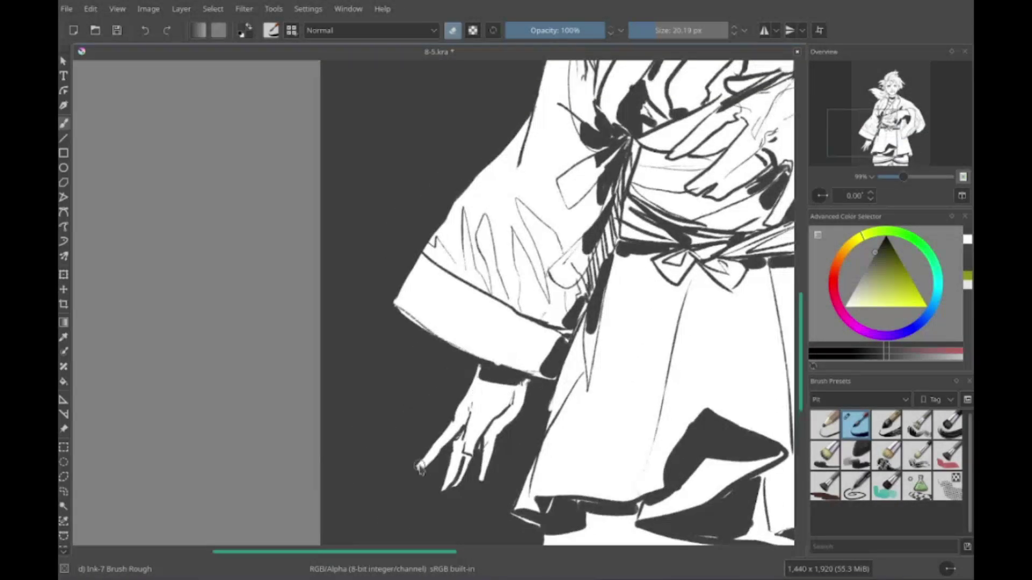
Step: Ink black shadows around the collar, neck and ears, and strengthen the fold lines on the chest
{"action": "scroll", "coordinate": [504, 364], "scroll_direction": "right", "scroll_amount": 2}
{"action": "scroll", "coordinate": [505, 365], "scroll_direction": "up", "scroll_amount": 5}
{"action": "scroll", "coordinate": [505, 365], "scroll_direction": "right", "scroll_amount": 1}
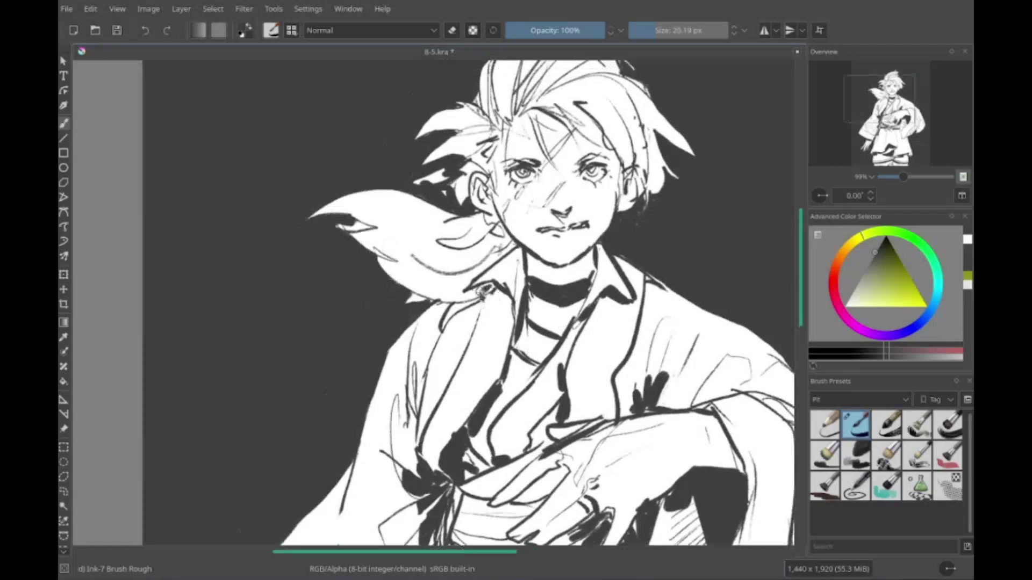
{"action": "scroll", "coordinate": [628, 316], "scroll_direction": "left", "scroll_amount": 1}
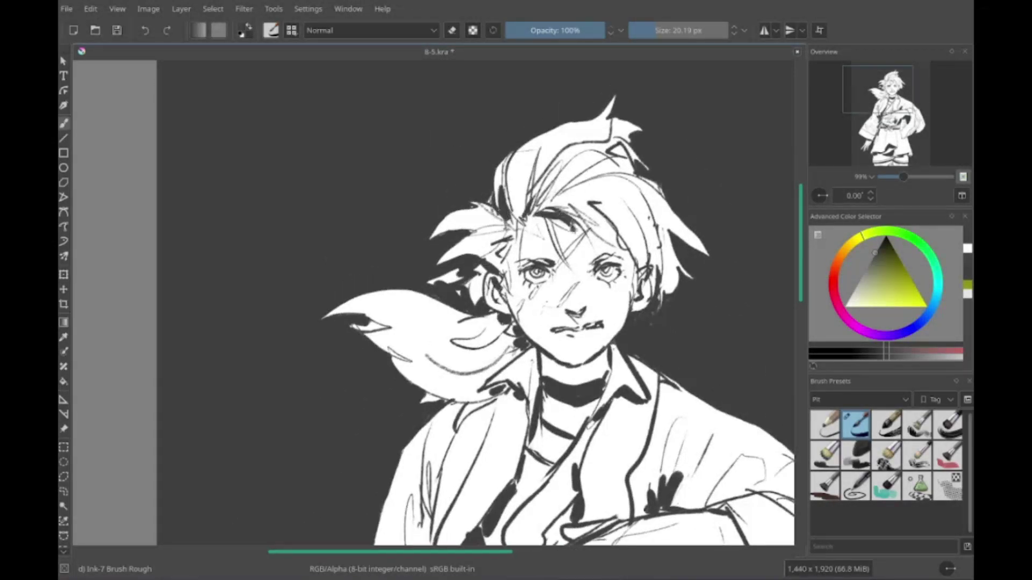
{"action": "scroll", "coordinate": [627, 316], "scroll_direction": "left", "scroll_amount": 1}
{"action": "scroll", "coordinate": [628, 316], "scroll_direction": "down", "scroll_amount": 1}
{"action": "scroll", "coordinate": [597, 290], "scroll_direction": "down", "scroll_amount": 3}
{"action": "scroll", "coordinate": [599, 312], "scroll_direction": "right", "scroll_amount": 2}
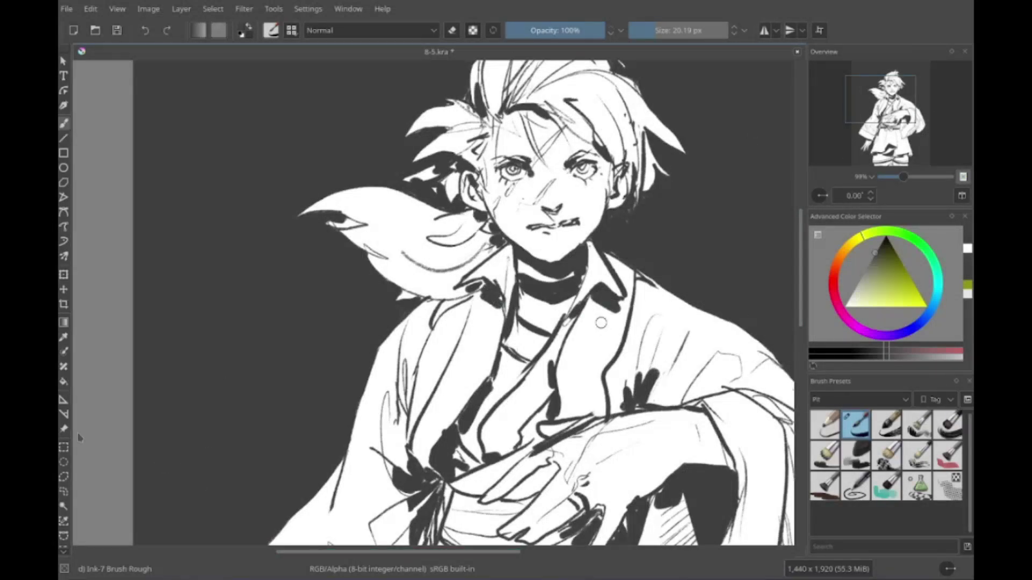
Step: Thicken the ink accents at the lower chest folds and on the sash bow above the skirt
{"action": "scroll", "coordinate": [601, 323], "scroll_direction": "down", "scroll_amount": 8}
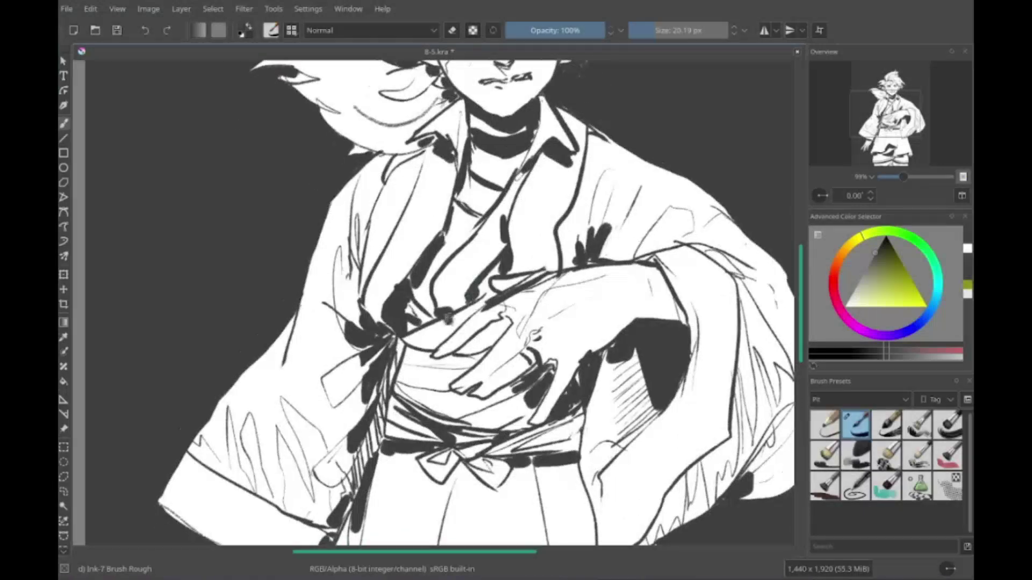
{"action": "scroll", "coordinate": [437, 387], "scroll_direction": "down", "scroll_amount": 1}
{"action": "scroll", "coordinate": [436, 387], "scroll_direction": "right", "scroll_amount": 1}
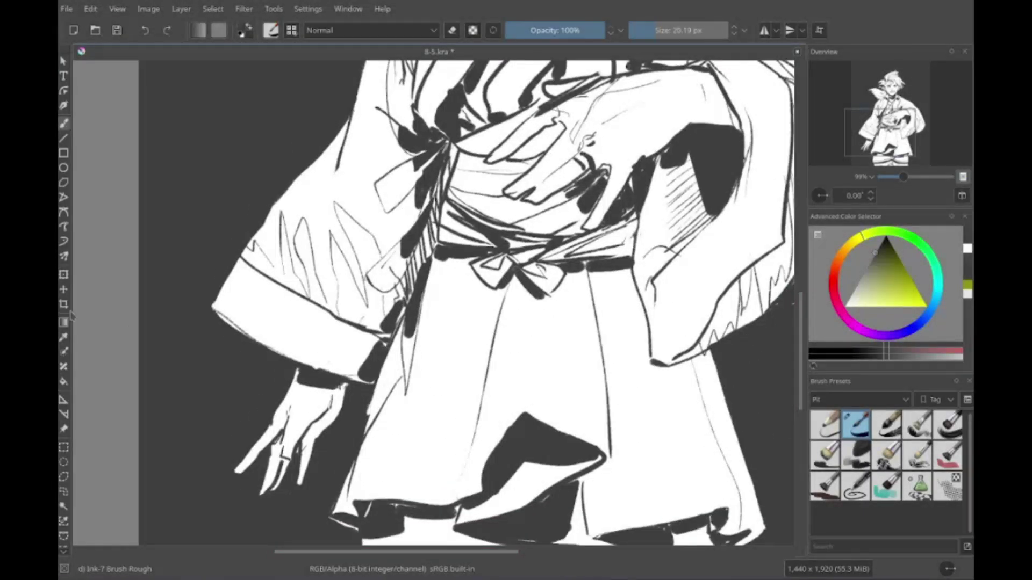
{"action": "scroll", "coordinate": [482, 336], "scroll_direction": "down", "scroll_amount": 4}
{"action": "scroll", "coordinate": [482, 336], "scroll_direction": "right", "scroll_amount": 1}
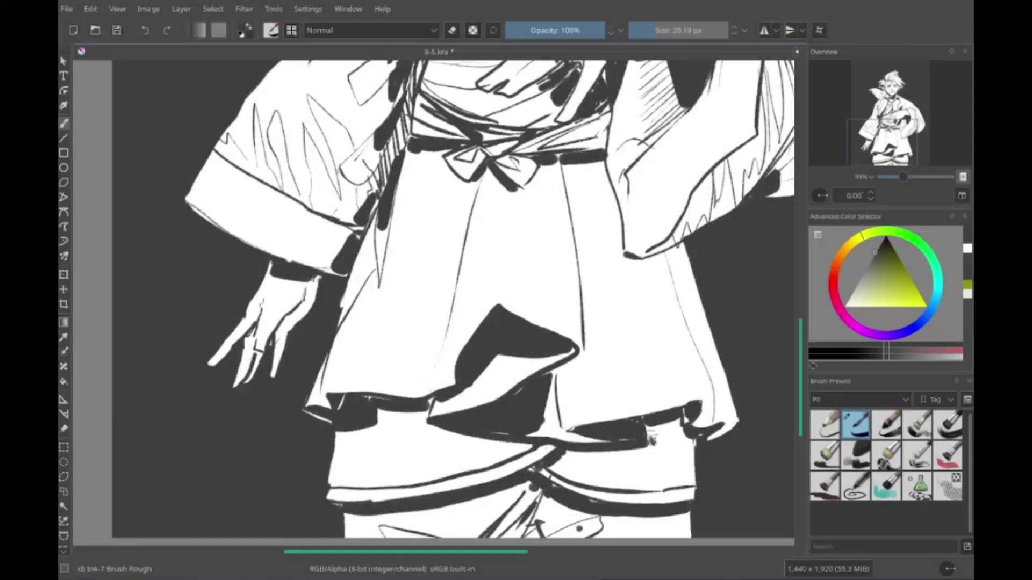
{"action": "scroll", "coordinate": [651, 440], "scroll_direction": "down", "scroll_amount": 3}
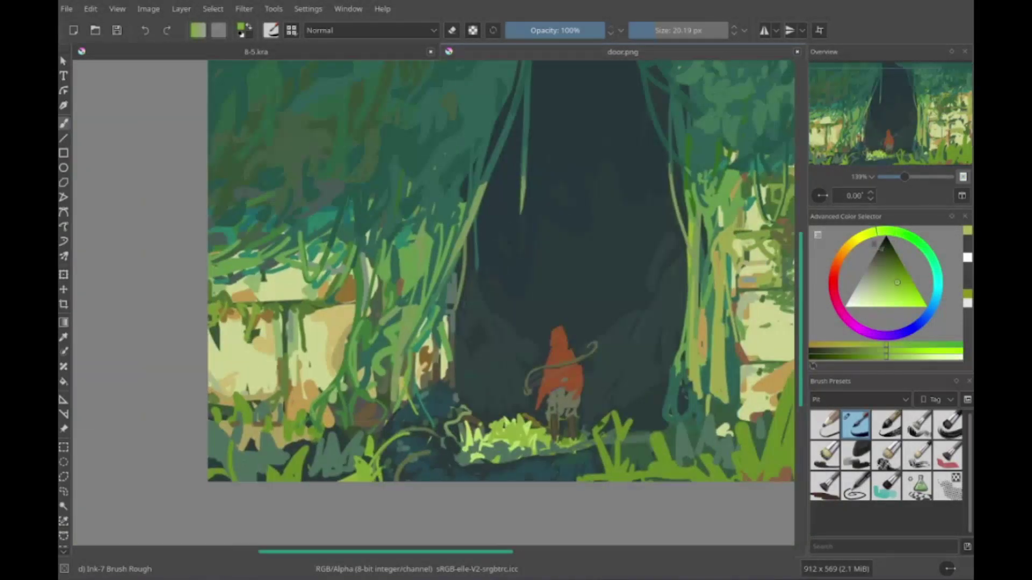
Step: Examine the greens in the door.png and naturetpose.png paintings against the hues on the colour wheel
{"action": "left_click", "coordinate": [885, 237]}
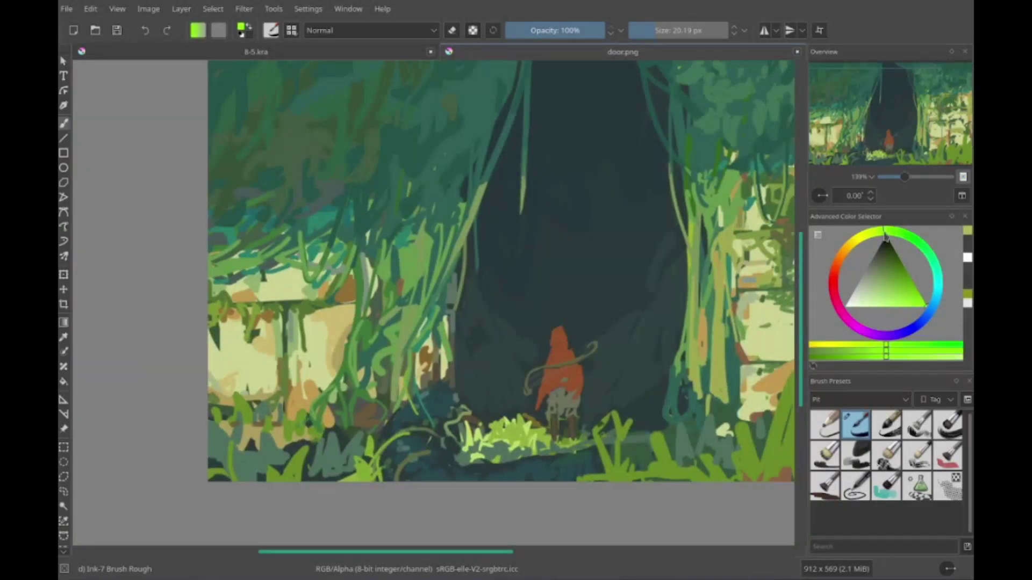
{"action": "left_click_drag", "start_coordinate": [890, 235], "coordinate": [908, 238]}
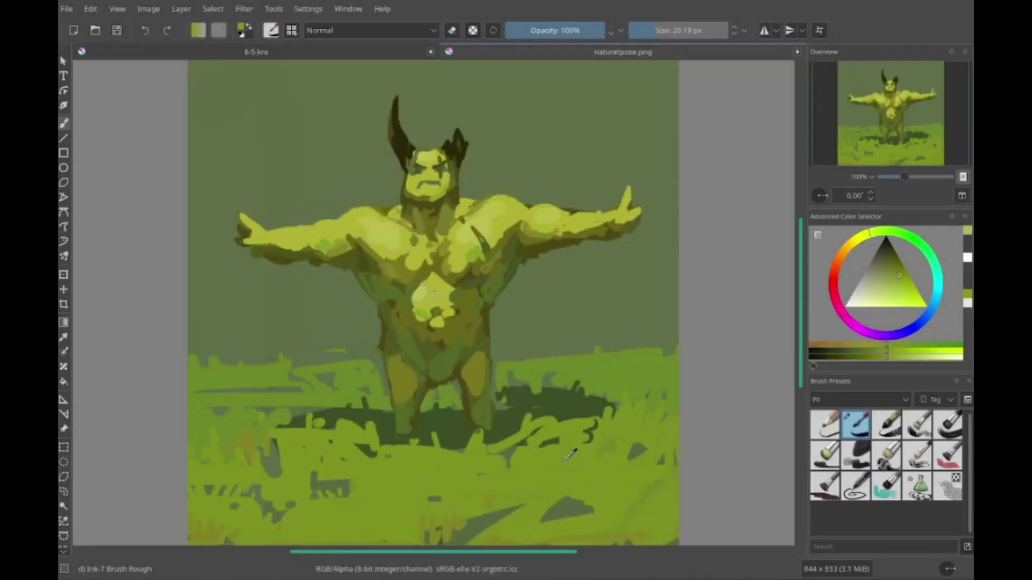
{"action": "key", "text": "1"}
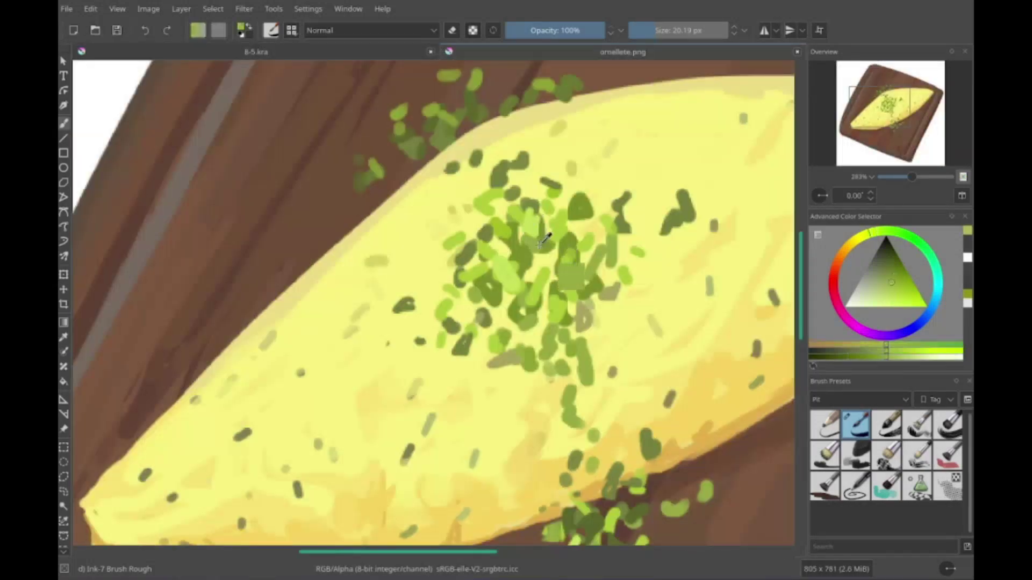
Step: Look over the green accents in the omelette painting and the coat colours in thegang.png, closing each image
{"action": "key", "text": "1"}
{"action": "left_click", "coordinate": [795, 52]}
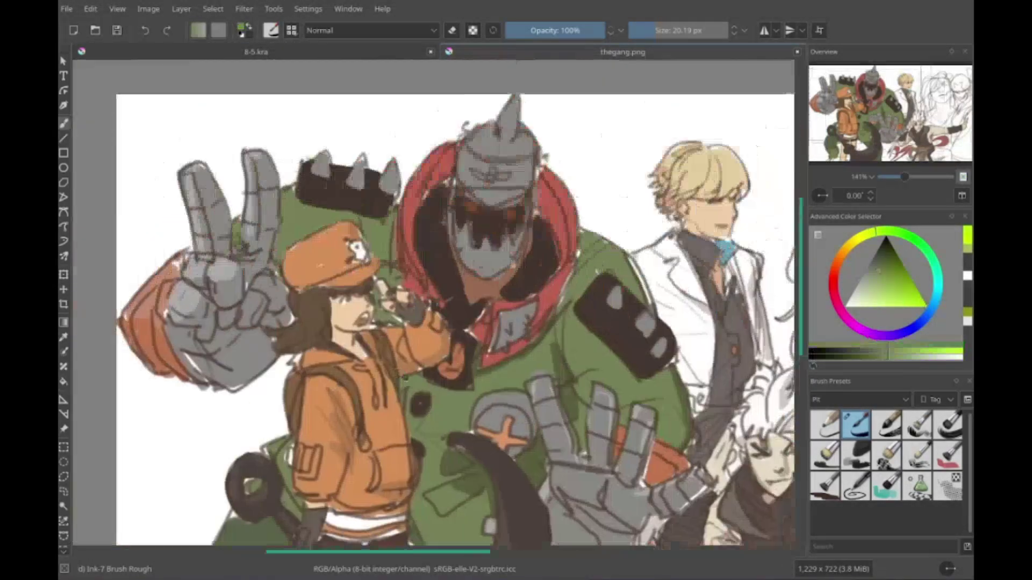
{"action": "key", "text": "ctrl+w"}
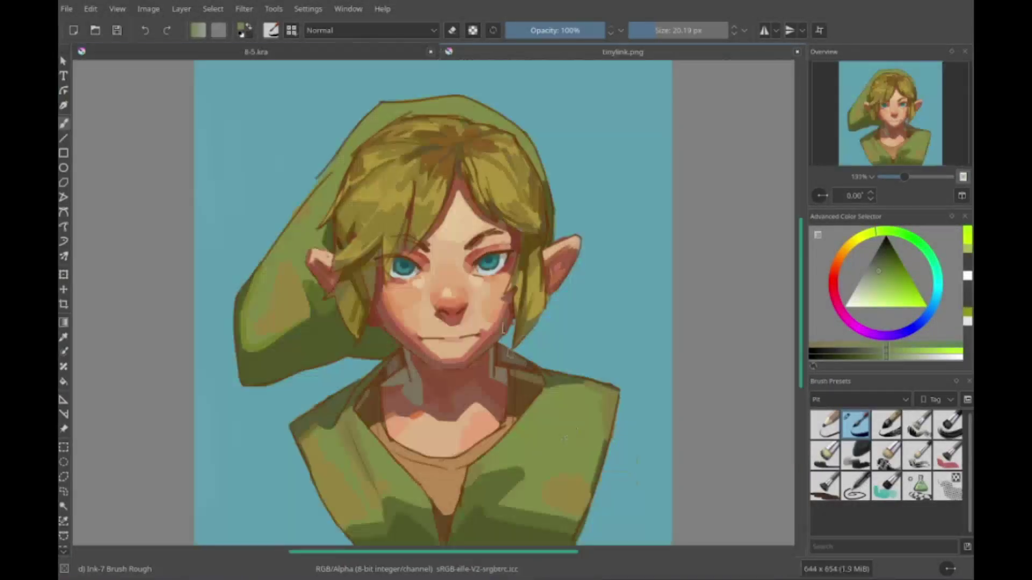
Step: Examine the skin and tunic colours up close in tinylink.png and close the image
{"action": "scroll", "coordinate": [396, 404], "scroll_direction": "up", "scroll_amount": 5}
{"action": "scroll", "coordinate": [397, 404], "scroll_direction": "down", "scroll_amount": 5}
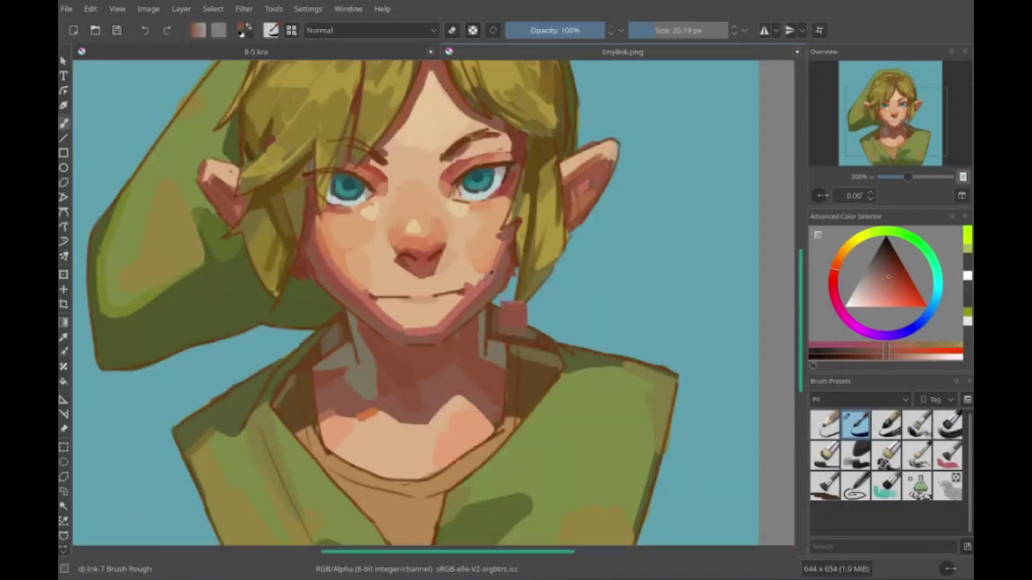
{"action": "key", "text": "ctrl+w"}
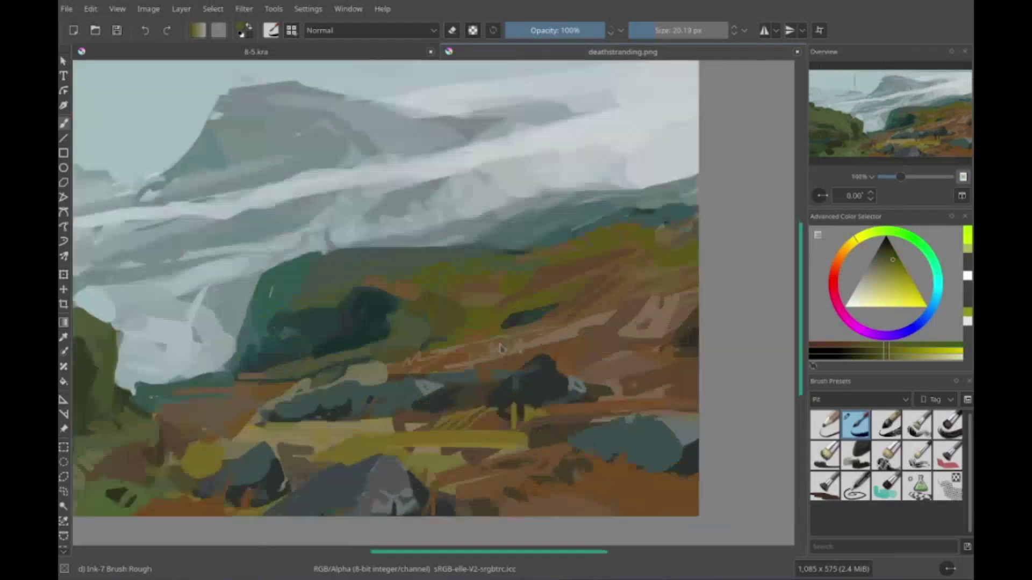
Step: Review the colours in deathstranding.png, turtle.png, wateer.png and kykiske.png, closing each painting
{"action": "key", "text": "ctrl+w"}
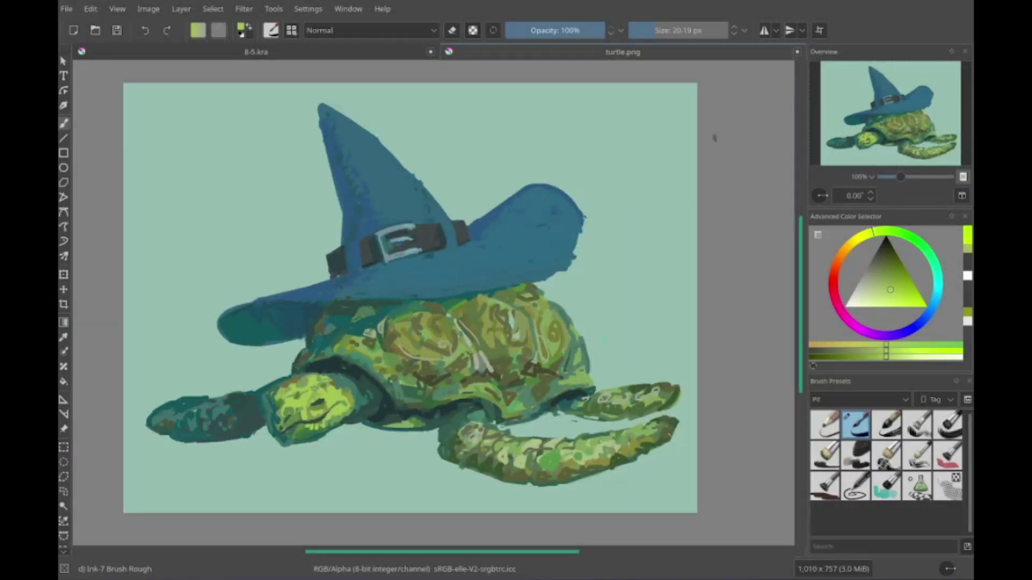
{"action": "key", "text": "ctrl+w"}
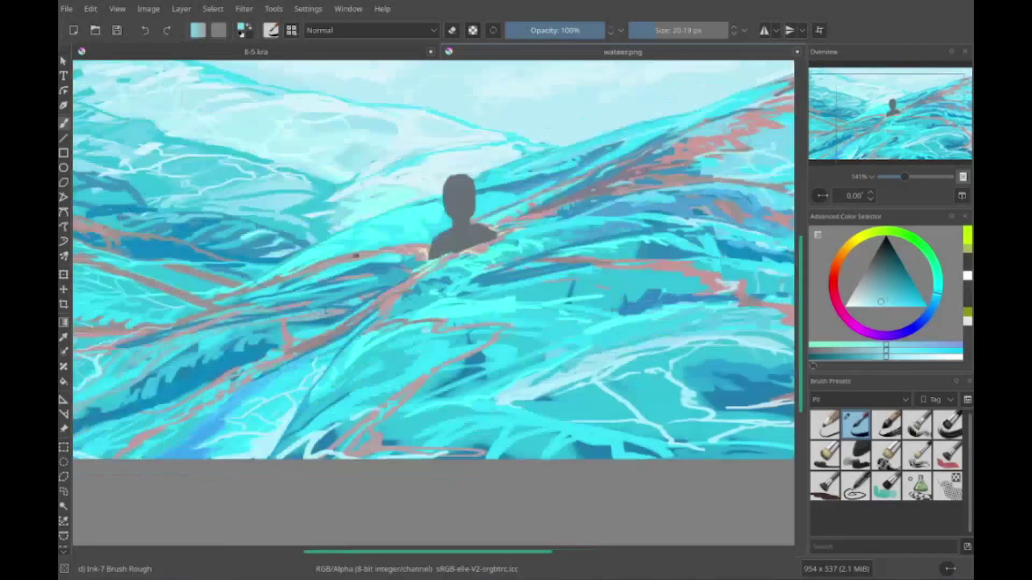
{"action": "key", "text": "1"}
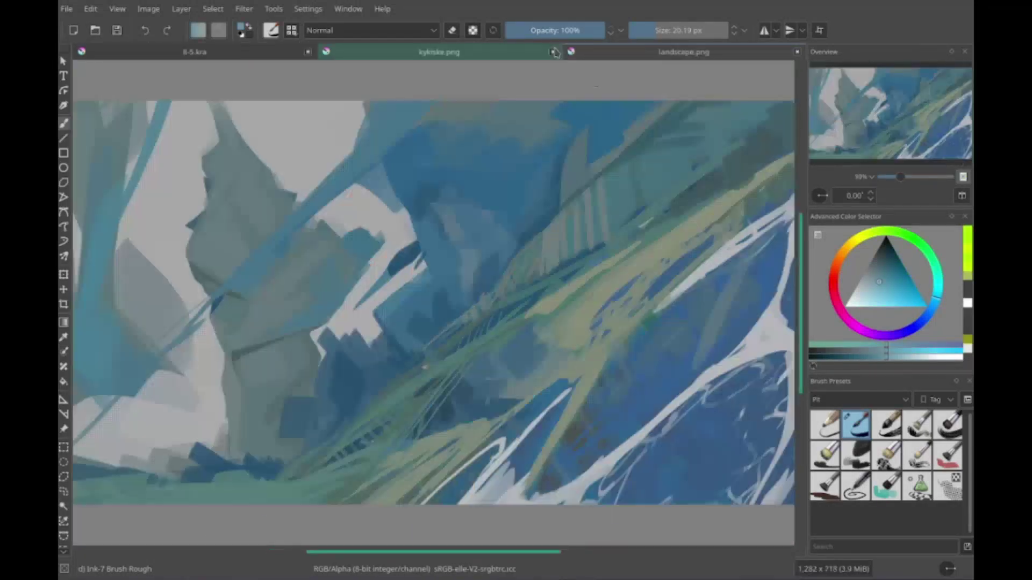
{"action": "left_click", "coordinate": [554, 52]}
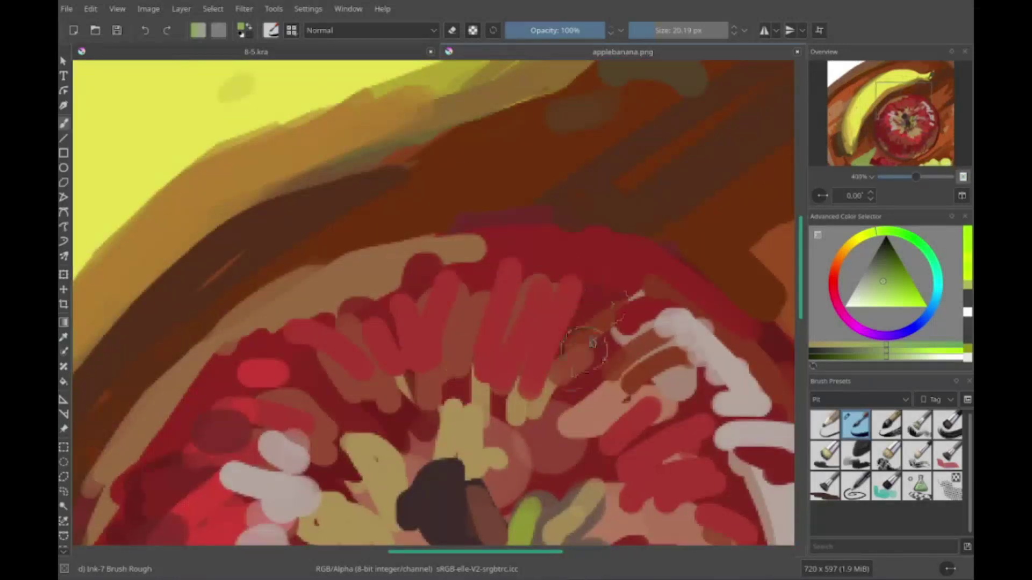
Step: Examine the overlapping colour strokes on the apple in applebanana.png up close
{"action": "scroll", "coordinate": [578, 399], "scroll_direction": "down", "scroll_amount": 2}
{"action": "scroll", "coordinate": [483, 242], "scroll_direction": "up", "scroll_amount": 3}
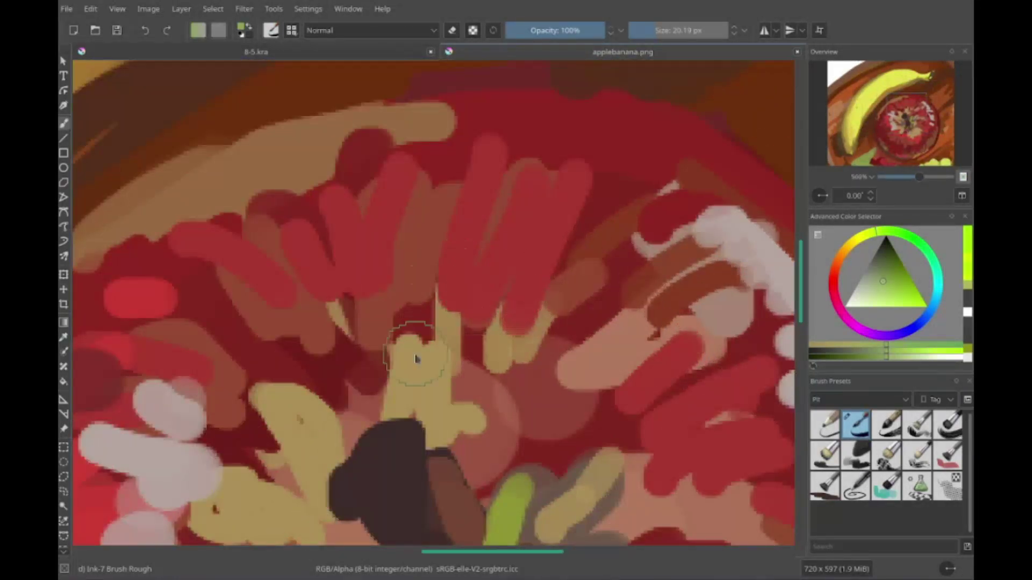
{"action": "scroll", "coordinate": [450, 302], "scroll_direction": "down", "scroll_amount": 2}
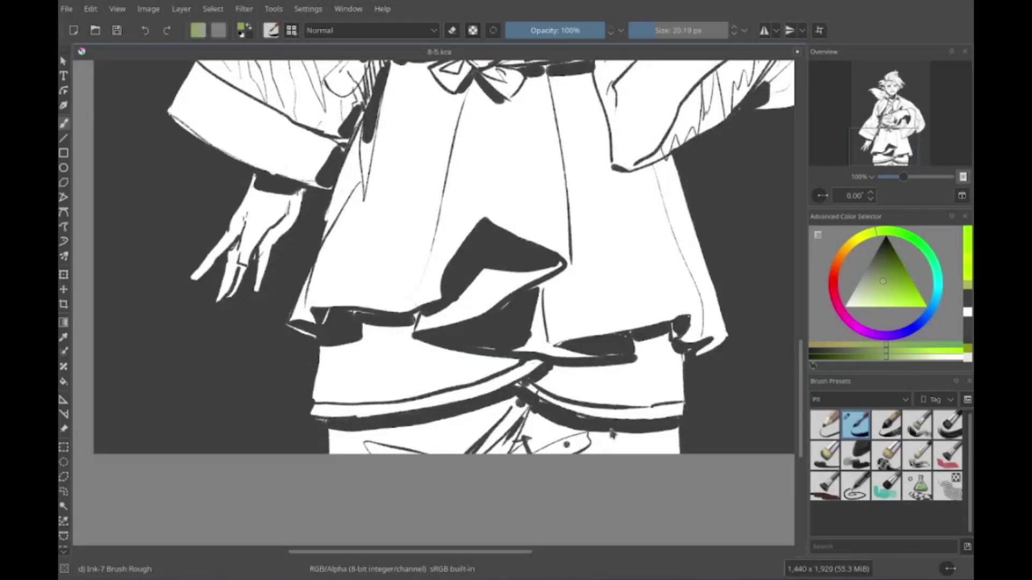
Step: Select the lowered hand in the 8-5.kra figure, enlarge it slightly with the Transform tool and return to the brush
{"action": "scroll", "coordinate": [381, 195], "scroll_direction": "down", "scroll_amount": 3}
{"action": "scroll", "coordinate": [300, 410], "scroll_direction": "up", "scroll_amount": 2}
{"action": "left_click_drag", "start_coordinate": [376, 348], "coordinate": [371, 351]}
{"action": "key", "text": "ctrl+t"}
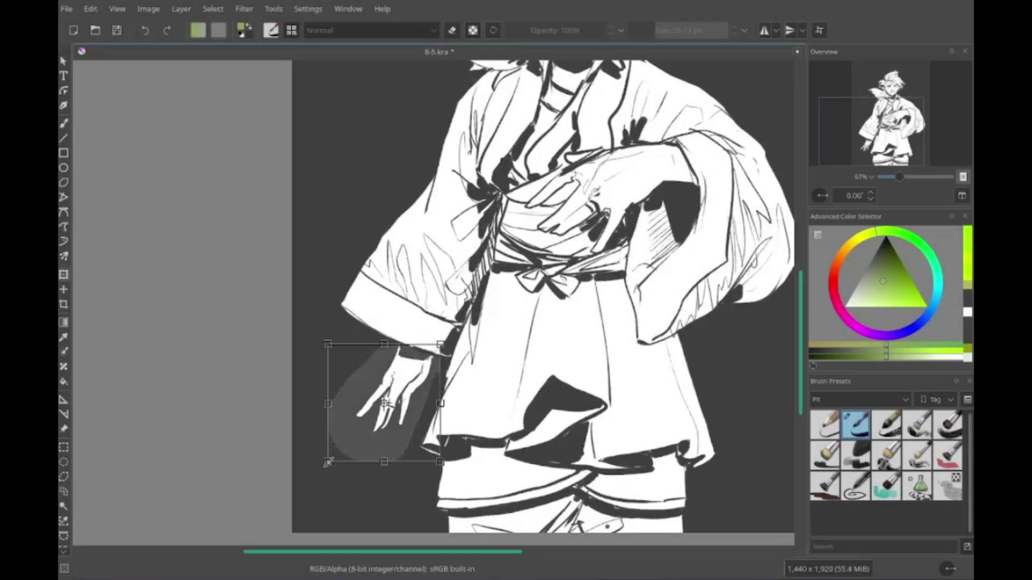
{"action": "key", "text": "b"}
{"action": "scroll", "coordinate": [338, 384], "scroll_direction": "down", "scroll_amount": 2}
{"action": "scroll", "coordinate": [267, 376], "scroll_direction": "up", "scroll_amount": 2}
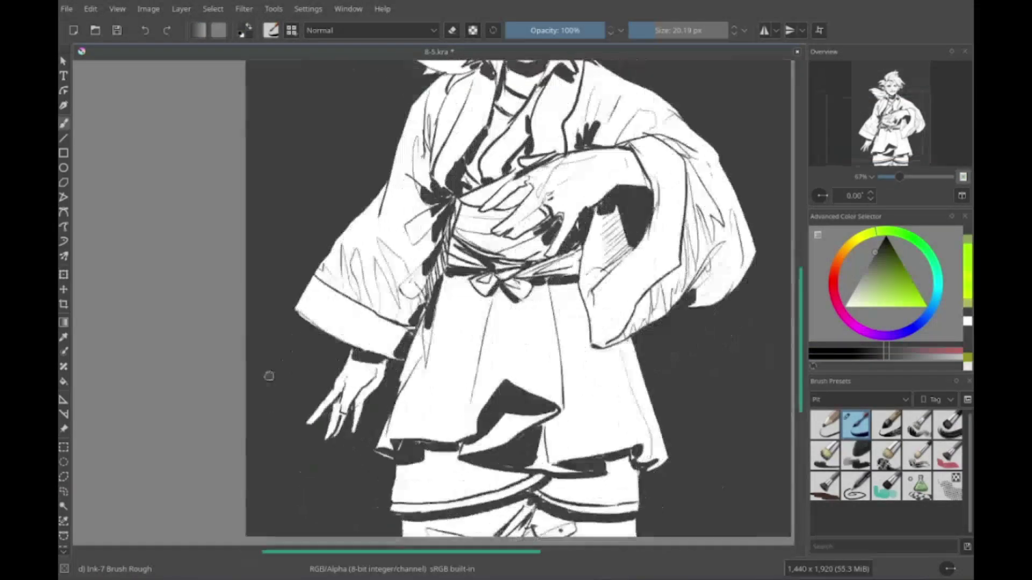
{"action": "key", "text": "ctrl+t"}
{"action": "scroll", "coordinate": [344, 376], "scroll_direction": "up", "scroll_amount": 2}
{"action": "key", "text": "b"}
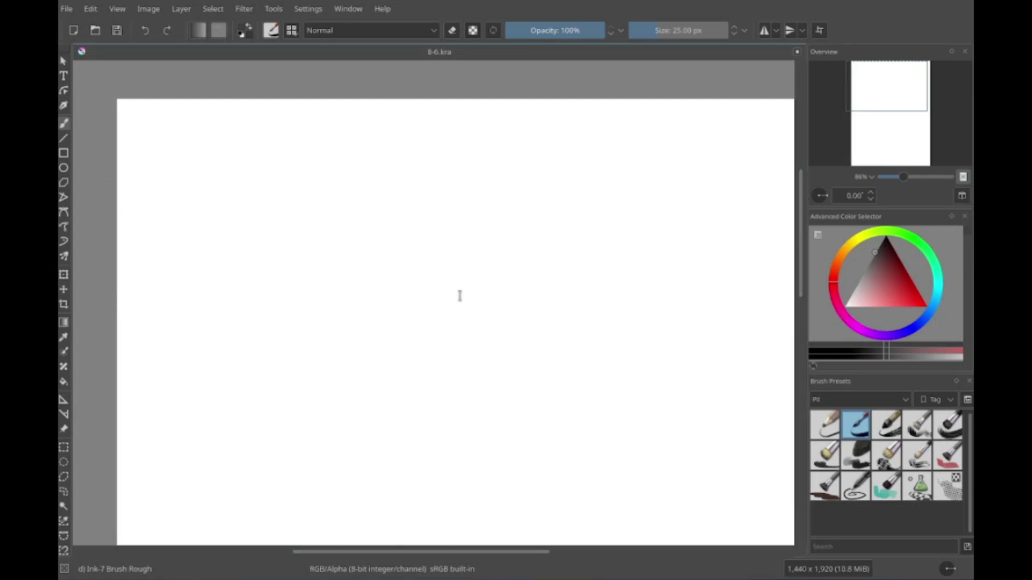
Step: Reduce the ink brush to 12 px and sketch the waistband, fly and upper leg opening of a pair of shorts
{"action": "key", "text": "bracketleft"}
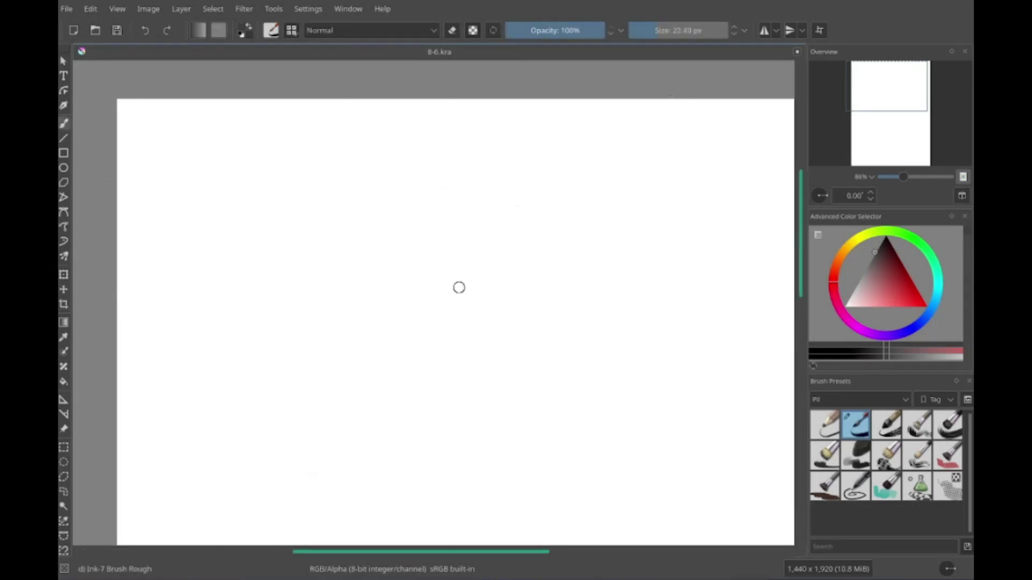
{"action": "scroll", "coordinate": [399, 344], "scroll_direction": "down", "scroll_amount": 2}
{"action": "mouse_move", "coordinate": [334, 387]}
{"action": "left_mouse_down"}
{"action": "mouse_move", "coordinate": [410, 345]}
{"action": "mouse_move", "coordinate": [426, 401]}
{"action": "mouse_move", "coordinate": [419, 353]}
{"action": "mouse_move", "coordinate": [495, 426]}
{"action": "left_mouse_up"}
{"action": "left_click_drag", "start_coordinate": [473, 379], "coordinate": [451, 420]}
{"action": "scroll", "coordinate": [484, 376], "scroll_direction": "down", "scroll_amount": 2}
{"action": "left_click_drag", "start_coordinate": [477, 339], "coordinate": [460, 375]}
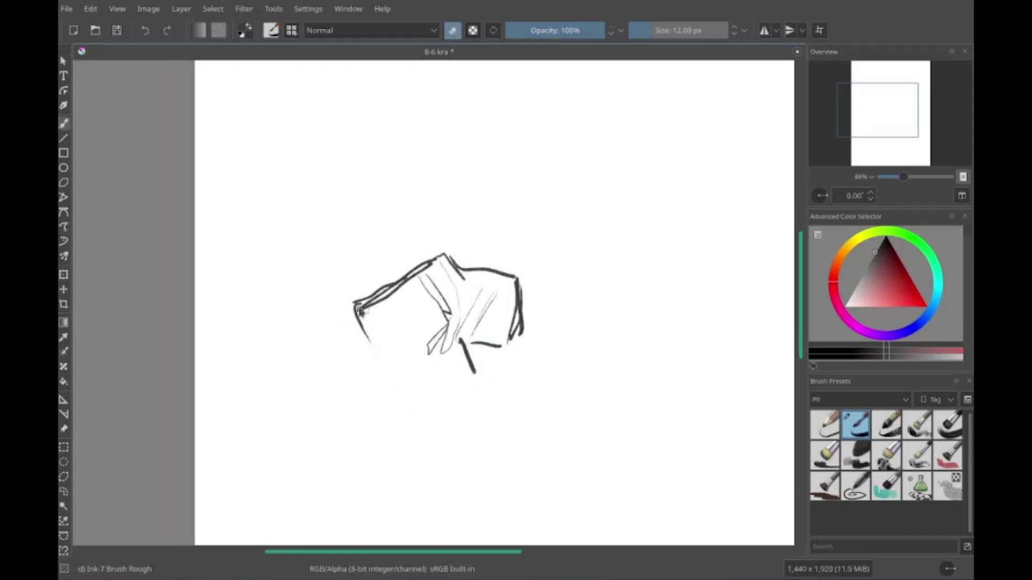
Step: Complete the shorts with the near leg's side seam, curved pocket and double hem, and close the far leg's hem
{"action": "left_click_drag", "start_coordinate": [370, 323], "coordinate": [400, 414]}
{"action": "left_click_drag", "start_coordinate": [398, 415], "coordinate": [474, 371]}
{"action": "scroll", "coordinate": [457, 349], "scroll_direction": "left", "scroll_amount": 2}
{"action": "mouse_move", "coordinate": [425, 293]}
{"action": "left_mouse_down"}
{"action": "mouse_move", "coordinate": [413, 335]}
{"action": "mouse_move", "coordinate": [432, 389]}
{"action": "left_mouse_up"}
{"action": "scroll", "coordinate": [430, 333], "scroll_direction": "right", "scroll_amount": 2}
{"action": "left_click_drag", "start_coordinate": [493, 301], "coordinate": [492, 336]}
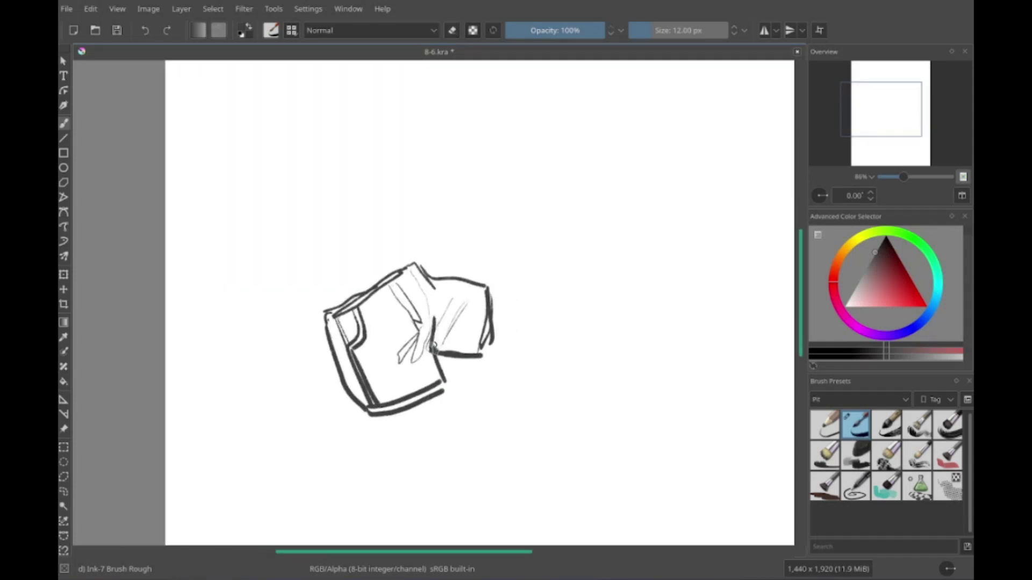
{"action": "scroll", "coordinate": [376, 334], "scroll_direction": "right", "scroll_amount": 1}
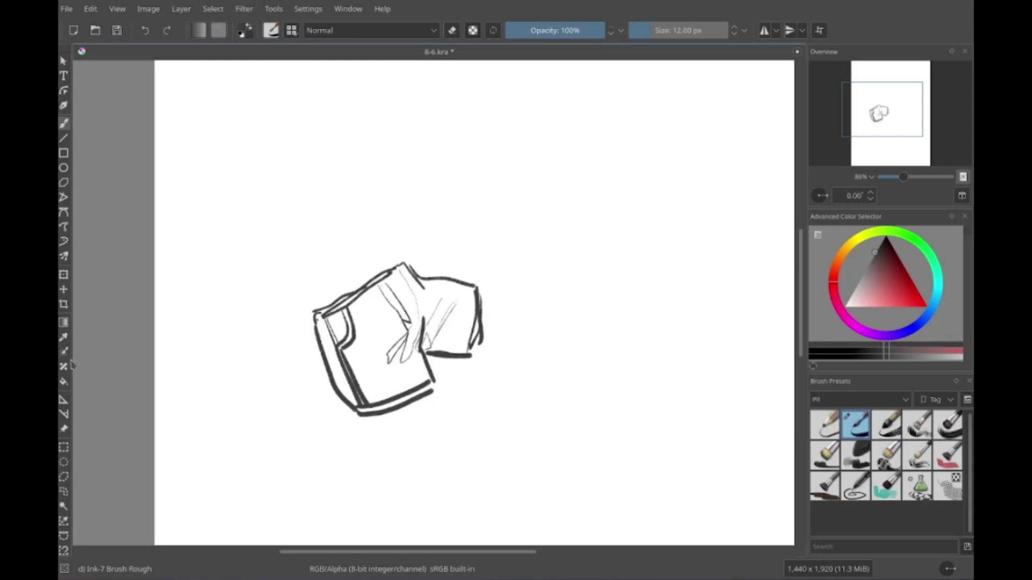
Step: Draw the two waist lines rising from the shorts' waistband, undoing a stray stroke
{"action": "scroll", "coordinate": [376, 322], "scroll_direction": "left", "scroll_amount": 2}
{"action": "scroll", "coordinate": [376, 323], "scroll_direction": "up", "scroll_amount": 1}
{"action": "left_click_drag", "start_coordinate": [413, 335], "coordinate": [414, 358]}
{"action": "key", "text": "ctrl+z"}
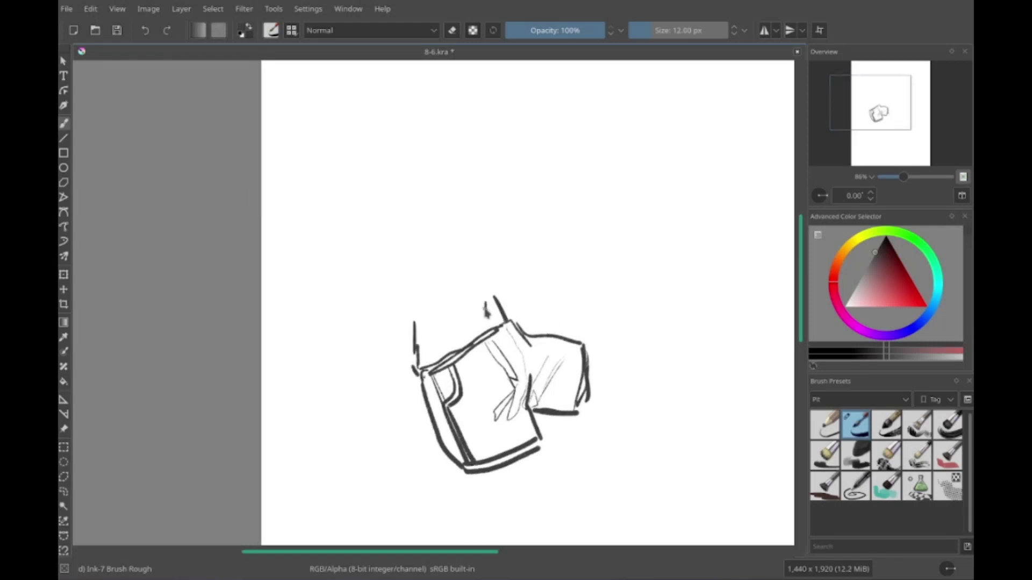
Step: Draw the cropped jacket above the waist, with its lower hem, back outline and front opening edge
{"action": "scroll", "coordinate": [500, 295], "scroll_direction": "up", "scroll_amount": 2}
{"action": "mouse_move", "coordinate": [424, 243]}
{"action": "left_mouse_down"}
{"action": "mouse_move", "coordinate": [414, 287]}
{"action": "mouse_move", "coordinate": [451, 263]}
{"action": "mouse_move", "coordinate": [477, 316]}
{"action": "mouse_move", "coordinate": [417, 317]}
{"action": "mouse_move", "coordinate": [409, 410]}
{"action": "mouse_move", "coordinate": [415, 394]}
{"action": "mouse_move", "coordinate": [528, 382]}
{"action": "left_mouse_up"}
{"action": "scroll", "coordinate": [376, 269], "scroll_direction": "right", "scroll_amount": 3}
{"action": "scroll", "coordinate": [477, 316], "scroll_direction": "left", "scroll_amount": 2}
{"action": "scroll", "coordinate": [477, 316], "scroll_direction": "left", "scroll_amount": 1}
{"action": "scroll", "coordinate": [476, 316], "scroll_direction": "down", "scroll_amount": 1}
{"action": "scroll", "coordinate": [477, 316], "scroll_direction": "up", "scroll_amount": 3}
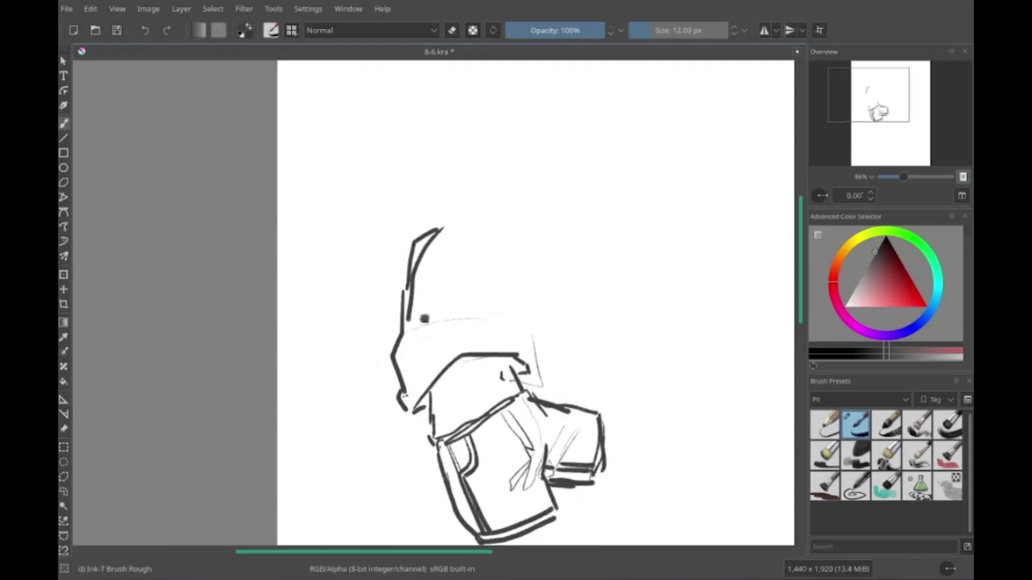
{"action": "scroll", "coordinate": [480, 369], "scroll_direction": "up", "scroll_amount": 2}
{"action": "scroll", "coordinate": [480, 370], "scroll_direction": "right", "scroll_amount": 2}
{"action": "left_click_drag", "start_coordinate": [395, 344], "coordinate": [456, 317]}
{"action": "left_click_drag", "start_coordinate": [460, 233], "coordinate": [562, 244]}
{"action": "left_click_drag", "start_coordinate": [453, 284], "coordinate": [502, 280]}
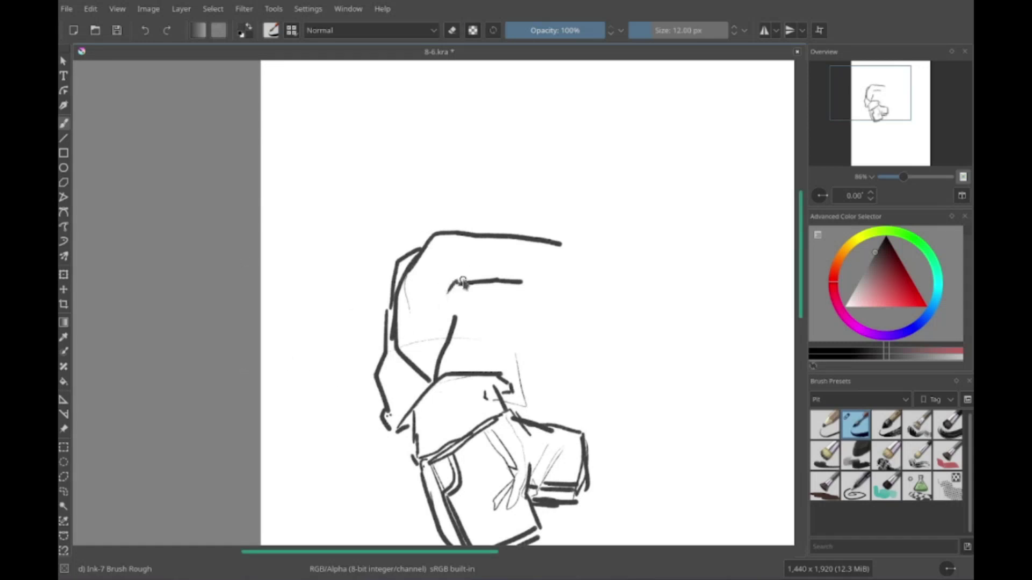
{"action": "left_click_drag", "start_coordinate": [547, 240], "coordinate": [633, 248]}
{"action": "key", "text": "ctrl+z"}
{"action": "key", "text": "ctrl+z"}
Step: Draw the near arm's upper and lower outlines sloping forward and down from the shoulder to the wrist
{"action": "left_click_drag", "start_coordinate": [450, 242], "coordinate": [553, 323]}
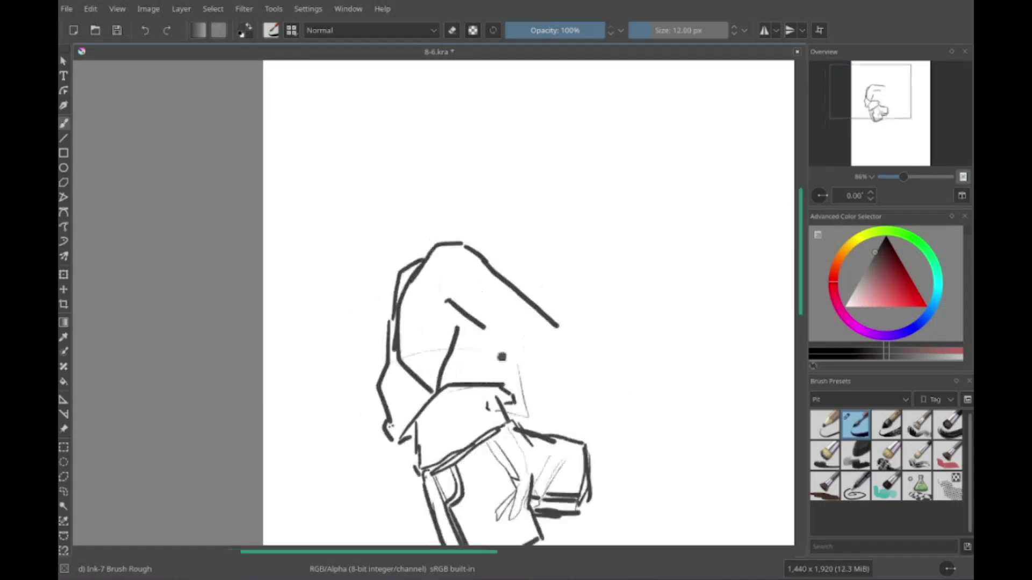
{"action": "left_click_drag", "start_coordinate": [430, 321], "coordinate": [559, 382]}
{"action": "key", "text": "e"}
{"action": "key", "text": "e"}
{"action": "mouse_move", "coordinate": [517, 327]}
{"action": "left_mouse_down"}
{"action": "mouse_move", "coordinate": [582, 374]}
{"action": "mouse_move", "coordinate": [573, 391]}
{"action": "mouse_move", "coordinate": [597, 364]}
{"action": "left_mouse_up"}
Step: Draw the outstretched hand with spread fingers and add a banded cuff at the wrist
{"action": "left_click_drag", "start_coordinate": [616, 352], "coordinate": [645, 380]}
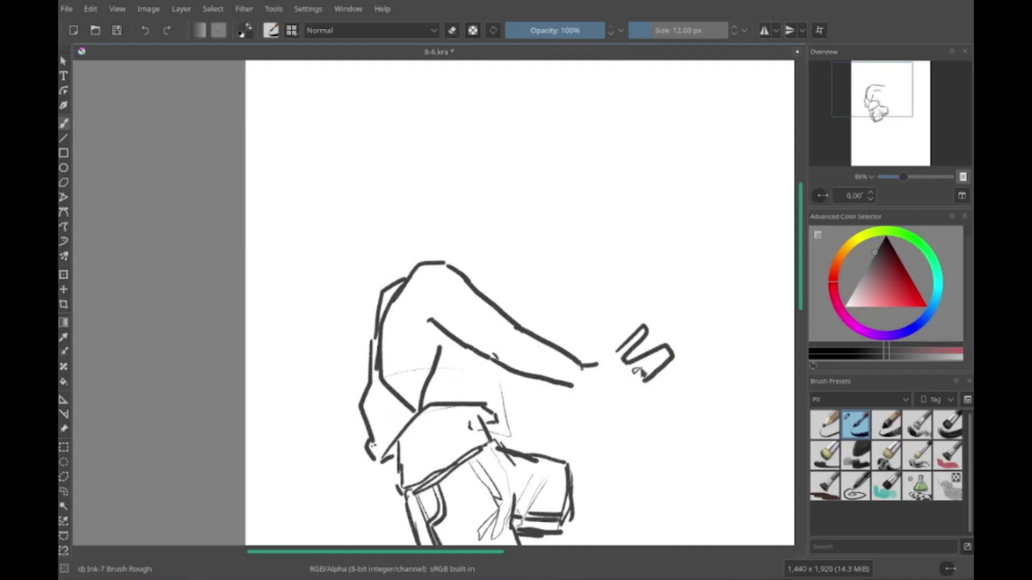
{"action": "key", "text": "/"}
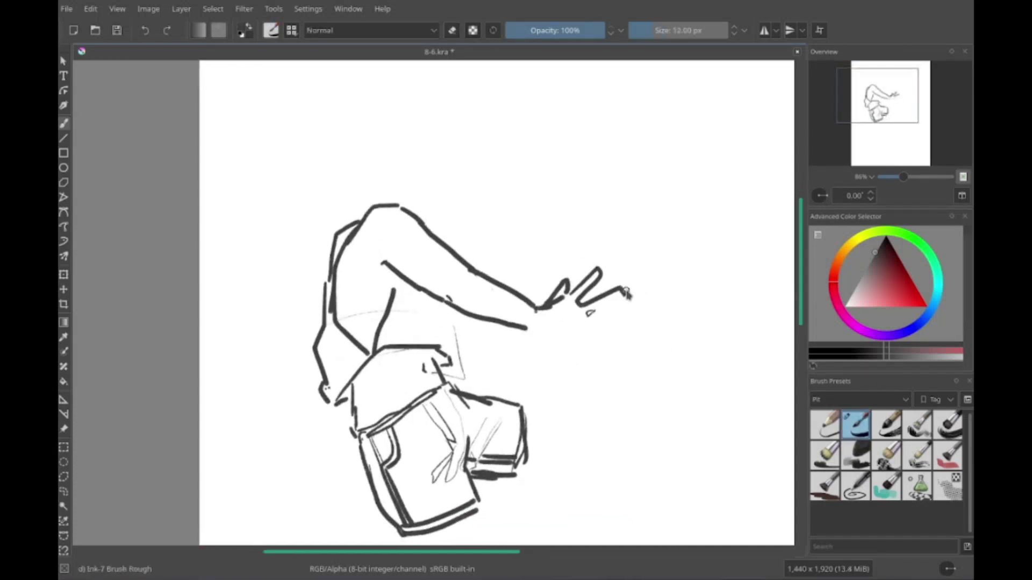
{"action": "mouse_move", "coordinate": [626, 293]}
{"action": "left_mouse_down"}
{"action": "mouse_move", "coordinate": [594, 329]}
{"action": "mouse_move", "coordinate": [604, 346]}
{"action": "mouse_move", "coordinate": [546, 340]}
{"action": "left_mouse_up"}
{"action": "left_click_drag", "start_coordinate": [524, 304], "coordinate": [532, 333]}
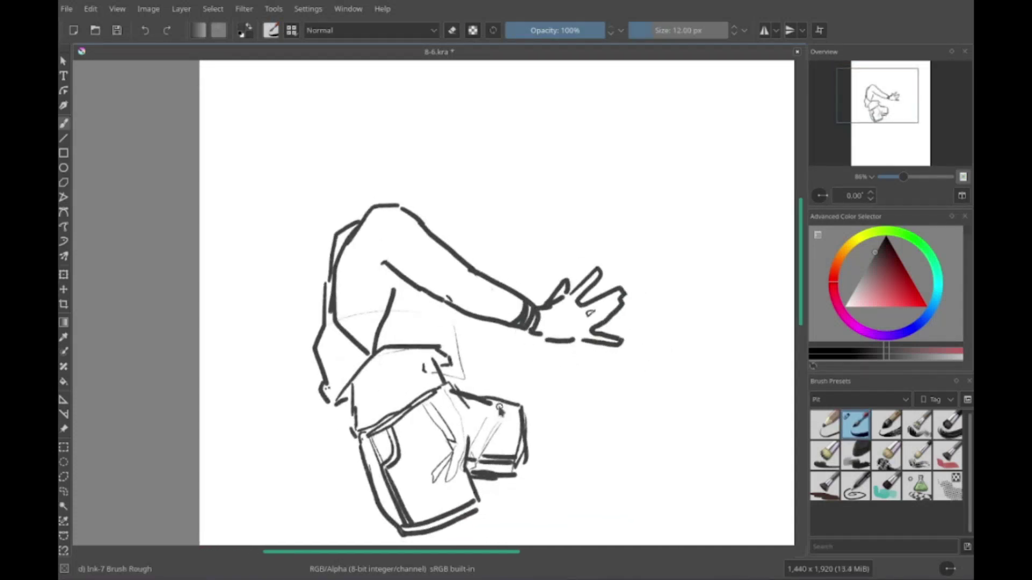
Step: Add the striped chest band, the knotted tie at the waist and dark shading under the jacket's hem
{"action": "mouse_move", "coordinate": [466, 329]}
{"action": "left_mouse_down"}
{"action": "mouse_move", "coordinate": [498, 376]}
{"action": "mouse_move", "coordinate": [555, 376]}
{"action": "mouse_move", "coordinate": [518, 377]}
{"action": "left_mouse_up"}
{"action": "left_click_drag", "start_coordinate": [446, 424], "coordinate": [462, 425]}
{"action": "mouse_move", "coordinate": [466, 352]}
{"action": "left_mouse_down"}
{"action": "mouse_move", "coordinate": [518, 353]}
{"action": "mouse_move", "coordinate": [508, 282]}
{"action": "left_mouse_up"}
{"action": "left_click_drag", "start_coordinate": [494, 229], "coordinate": [427, 128]}
{"action": "mouse_move", "coordinate": [538, 289]}
{"action": "left_mouse_down"}
{"action": "mouse_move", "coordinate": [532, 379]}
{"action": "mouse_move", "coordinate": [511, 338]}
{"action": "left_mouse_up"}
{"action": "left_click_drag", "start_coordinate": [528, 333], "coordinate": [484, 359]}
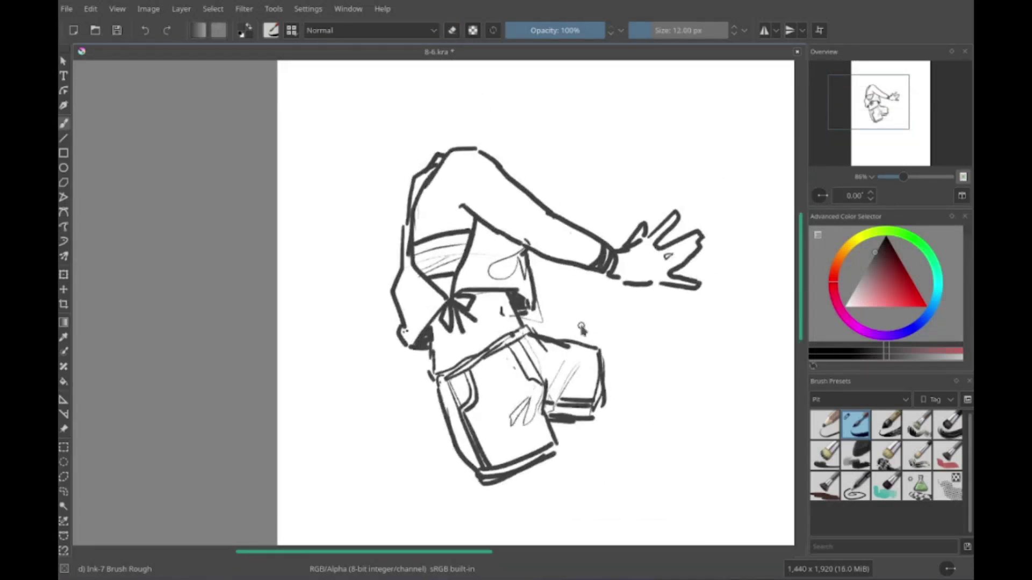
Step: Draw both bent legs below the shorts, one raised forward and the other folded back at the knee
{"action": "mouse_move", "coordinate": [582, 329]}
{"action": "left_mouse_down"}
{"action": "mouse_move", "coordinate": [554, 325]}
{"action": "mouse_move", "coordinate": [655, 395]}
{"action": "left_mouse_up"}
{"action": "left_click_drag", "start_coordinate": [564, 371], "coordinate": [651, 505]}
{"action": "left_click_drag", "start_coordinate": [537, 483], "coordinate": [546, 370]}
{"action": "mouse_move", "coordinate": [505, 344]}
{"action": "left_mouse_down"}
{"action": "mouse_move", "coordinate": [532, 394]}
{"action": "mouse_move", "coordinate": [465, 470]}
{"action": "left_mouse_up"}
{"action": "left_click_drag", "start_coordinate": [559, 314], "coordinate": [594, 481]}
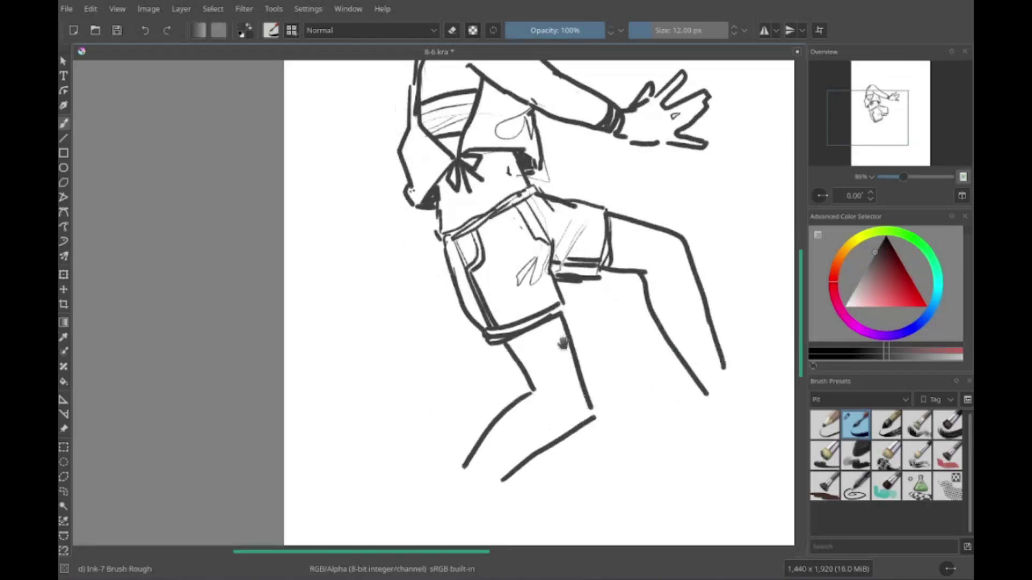
Step: Add striped sock cuffs at both ankles and undo the stray stroke
{"action": "left_click_drag", "start_coordinate": [591, 389], "coordinate": [479, 481]}
{"action": "left_click_drag", "start_coordinate": [484, 269], "coordinate": [505, 424]}
{"action": "left_click_drag", "start_coordinate": [438, 258], "coordinate": [379, 468]}
{"action": "key", "text": "ctrl+z"}
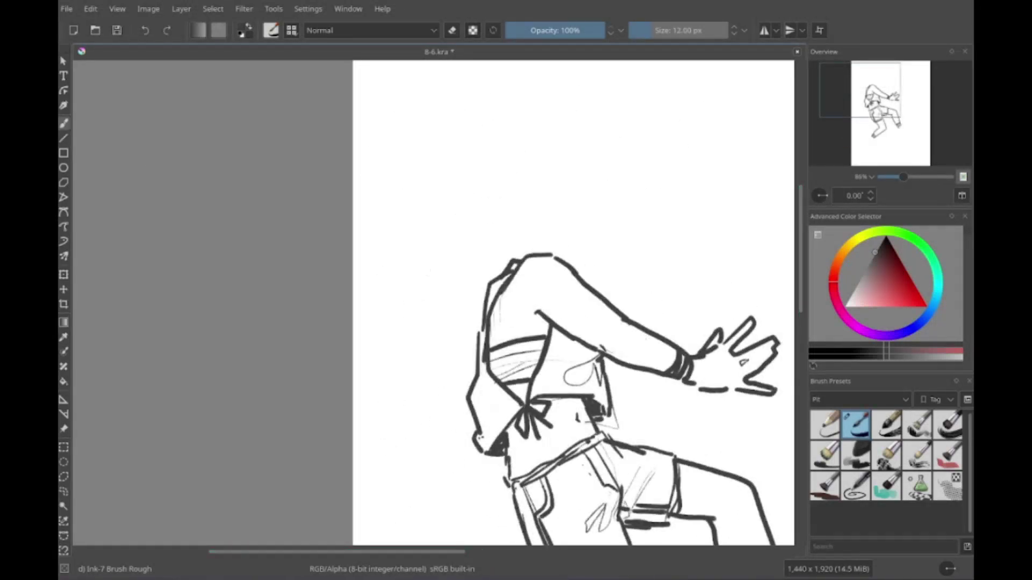
{"action": "scroll", "coordinate": [596, 305], "scroll_direction": "down", "scroll_amount": 5}
{"action": "scroll", "coordinate": [595, 305], "scroll_direction": "right", "scroll_amount": 4}
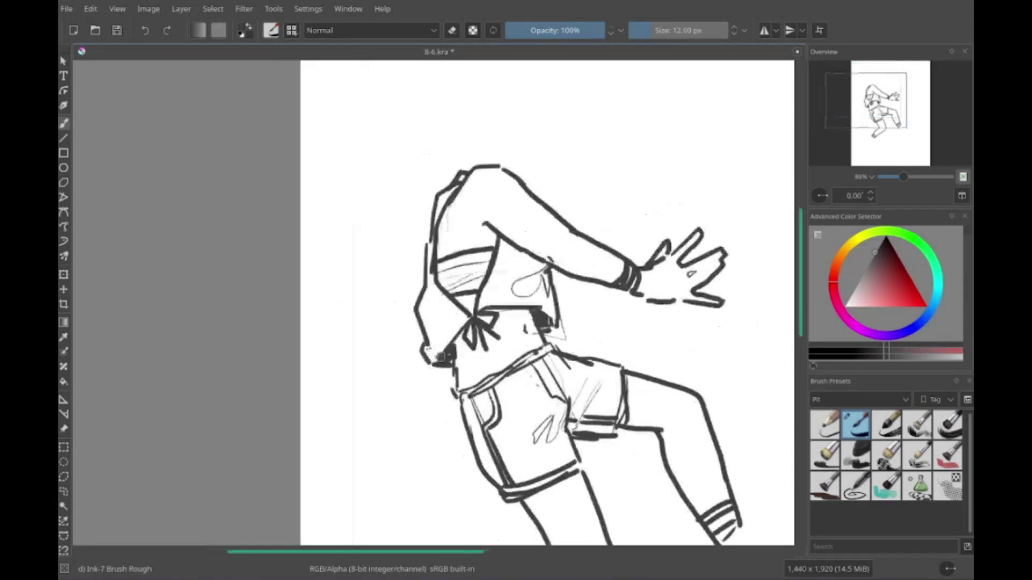
Step: Draw the chunky laced boot on the raised front foot, with its sole, heel and panel seams
{"action": "mouse_move", "coordinate": [562, 335]}
{"action": "left_mouse_down"}
{"action": "mouse_move", "coordinate": [592, 376]}
{"action": "mouse_move", "coordinate": [669, 348]}
{"action": "left_mouse_up"}
{"action": "mouse_move", "coordinate": [591, 297]}
{"action": "left_mouse_down"}
{"action": "mouse_move", "coordinate": [685, 327]}
{"action": "mouse_move", "coordinate": [613, 379]}
{"action": "left_mouse_up"}
{"action": "mouse_move", "coordinate": [592, 320]}
{"action": "left_mouse_down"}
{"action": "mouse_move", "coordinate": [621, 341]}
{"action": "mouse_move", "coordinate": [595, 352]}
{"action": "left_mouse_up"}
{"action": "left_click_drag", "start_coordinate": [615, 371], "coordinate": [660, 314]}
{"action": "mouse_move", "coordinate": [618, 296]}
{"action": "left_mouse_down"}
{"action": "mouse_move", "coordinate": [604, 371]}
{"action": "mouse_move", "coordinate": [613, 357]}
{"action": "mouse_move", "coordinate": [647, 390]}
{"action": "left_mouse_up"}
{"action": "scroll", "coordinate": [603, 371], "scroll_direction": "up", "scroll_amount": 1}
{"action": "scroll", "coordinate": [603, 371], "scroll_direction": "right", "scroll_amount": 1}
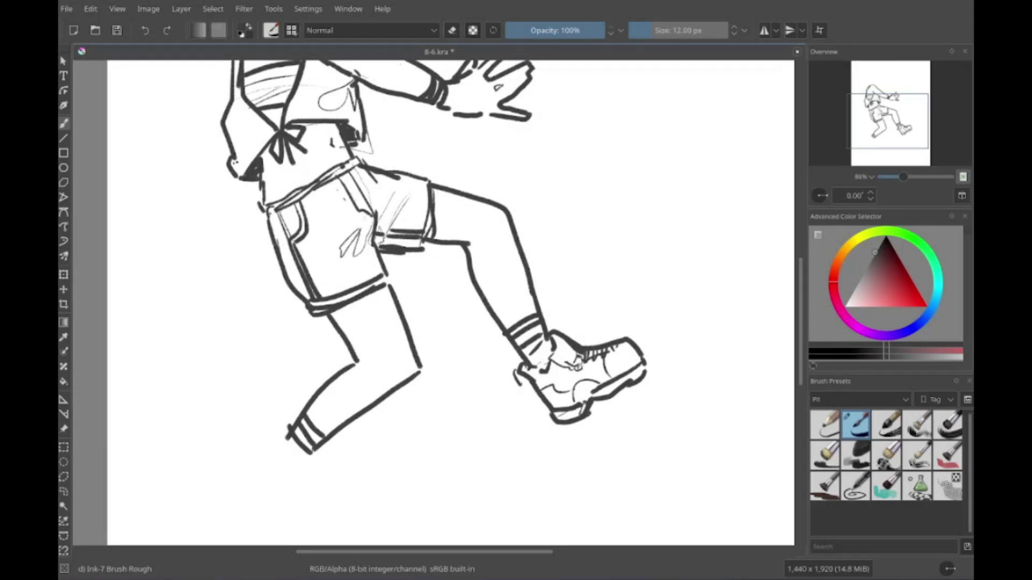
Step: Select the front boot and adjust its placement slightly with the Transform tool
{"action": "mouse_move", "coordinate": [548, 328]}
{"action": "left_mouse_down"}
{"action": "mouse_move", "coordinate": [618, 468]}
{"action": "mouse_move", "coordinate": [543, 323]}
{"action": "left_mouse_up"}
{"action": "key", "text": "ctrl+t"}
{"action": "left_click_drag", "start_coordinate": [666, 408], "coordinate": [661, 430]}
{"action": "key", "text": "Return"}
{"action": "scroll", "coordinate": [417, 430], "scroll_direction": "left", "scroll_amount": 5}
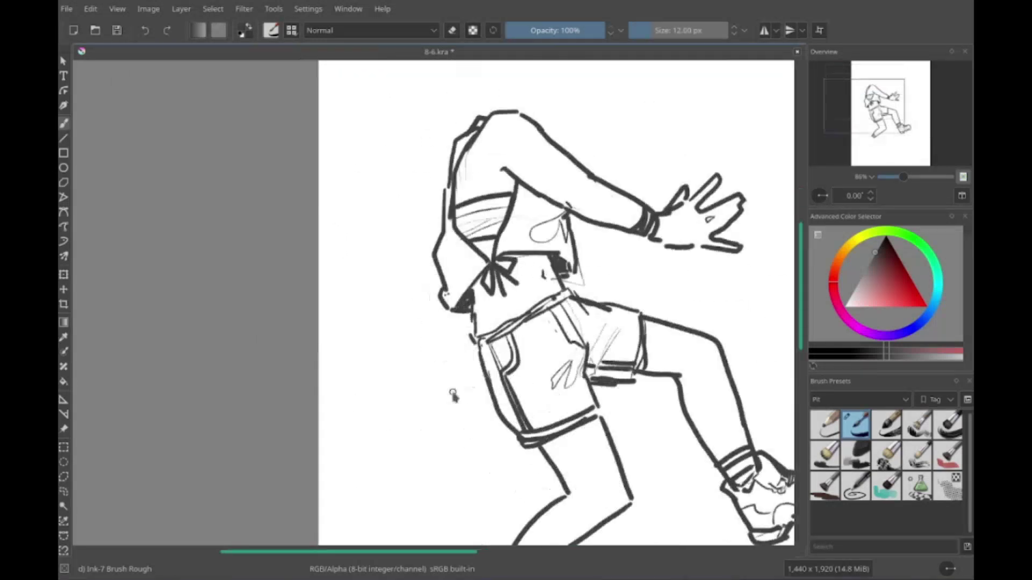
Step: Draw the far arm's first line behind the back, the top of the head and the windblown hair down to the neck
{"action": "left_click_drag", "start_coordinate": [445, 162], "coordinate": [405, 223]}
{"action": "scroll", "coordinate": [430, 215], "scroll_direction": "up", "scroll_amount": 5}
{"action": "left_click_drag", "start_coordinate": [491, 322], "coordinate": [525, 247]}
{"action": "key", "text": "ctrl+z"}
{"action": "left_click_drag", "start_coordinate": [416, 268], "coordinate": [526, 231]}
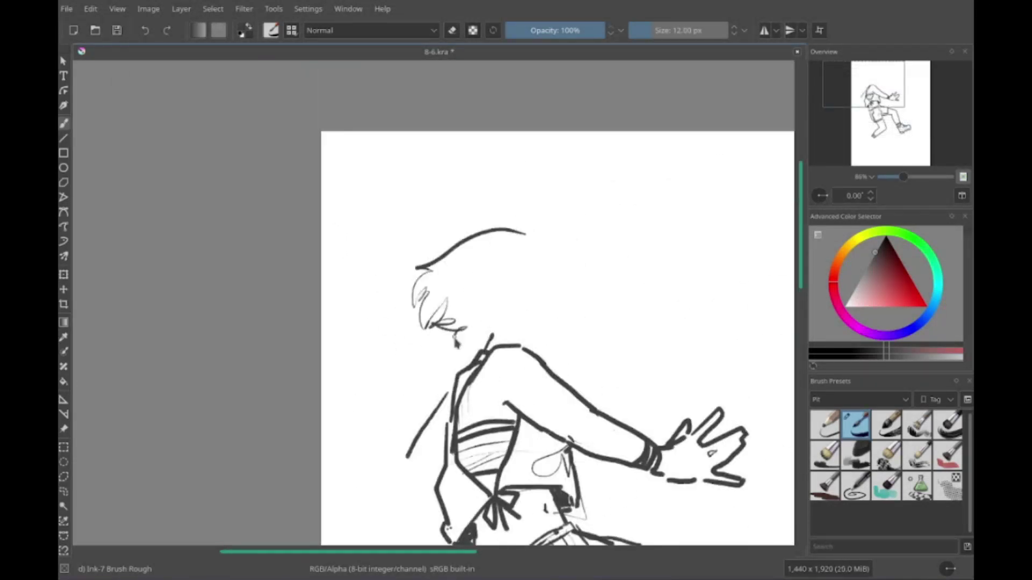
{"action": "left_click_drag", "start_coordinate": [454, 338], "coordinate": [481, 360]}
Step: Draw the front of the hair with its fringe strands and the face's side profile down to the chin
{"action": "left_click_drag", "start_coordinate": [528, 233], "coordinate": [579, 287]}
{"action": "left_click_drag", "start_coordinate": [527, 250], "coordinate": [553, 288]}
{"action": "left_click_drag", "start_coordinate": [503, 293], "coordinate": [553, 282]}
{"action": "mouse_move", "coordinate": [579, 291]}
{"action": "left_mouse_down"}
{"action": "mouse_move", "coordinate": [577, 322]}
{"action": "mouse_move", "coordinate": [553, 360]}
{"action": "left_mouse_up"}
Step: Shift the outstretched hand slightly away from the wrist with the Transform tool
{"action": "mouse_move", "coordinate": [334, 457]}
{"action": "left_mouse_down"}
{"action": "mouse_move", "coordinate": [231, 273]}
{"action": "mouse_move", "coordinate": [243, 366]}
{"action": "left_mouse_up"}
{"action": "key", "text": "ctrl+t"}
{"action": "left_click_drag", "start_coordinate": [607, 355], "coordinate": [629, 360]}
{"action": "key", "text": "Return"}
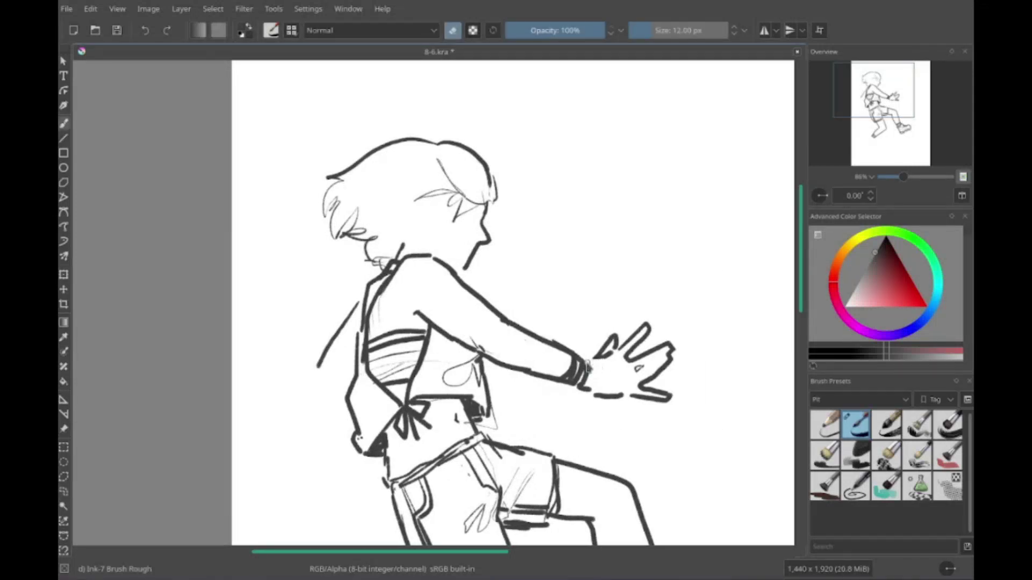
Step: Draw the ear, eye, eyebrow and mouth on the profile face and add loose strands within the hair
{"action": "mouse_move", "coordinate": [422, 330]}
{"action": "left_mouse_down"}
{"action": "mouse_move", "coordinate": [478, 371]}
{"action": "mouse_move", "coordinate": [465, 342]}
{"action": "left_mouse_up"}
{"action": "mouse_move", "coordinate": [514, 280]}
{"action": "left_mouse_down"}
{"action": "mouse_move", "coordinate": [511, 304]}
{"action": "mouse_move", "coordinate": [532, 304]}
{"action": "left_mouse_up"}
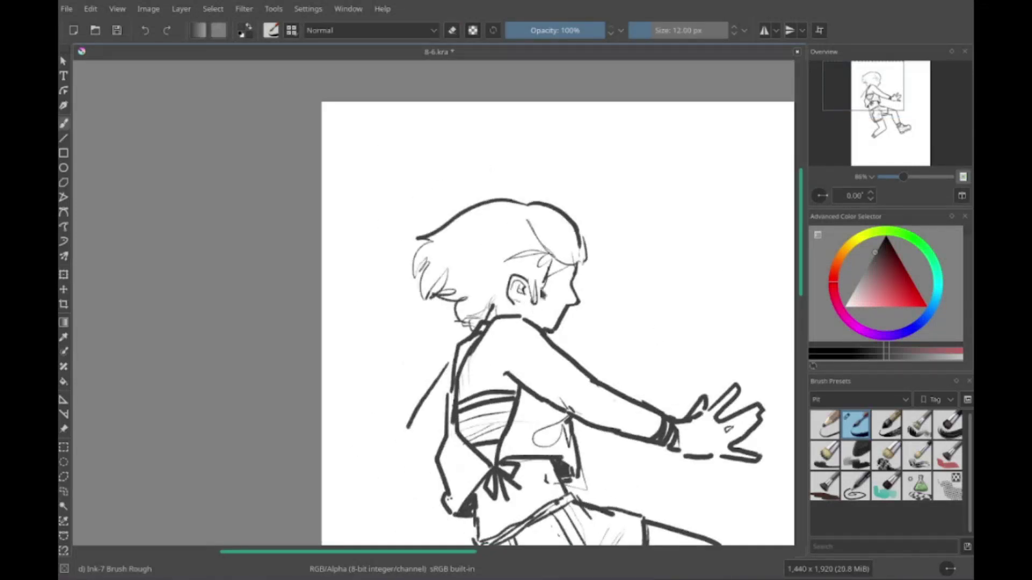
{"action": "left_click_drag", "start_coordinate": [441, 236], "coordinate": [516, 215]}
{"action": "left_click_drag", "start_coordinate": [454, 269], "coordinate": [478, 231]}
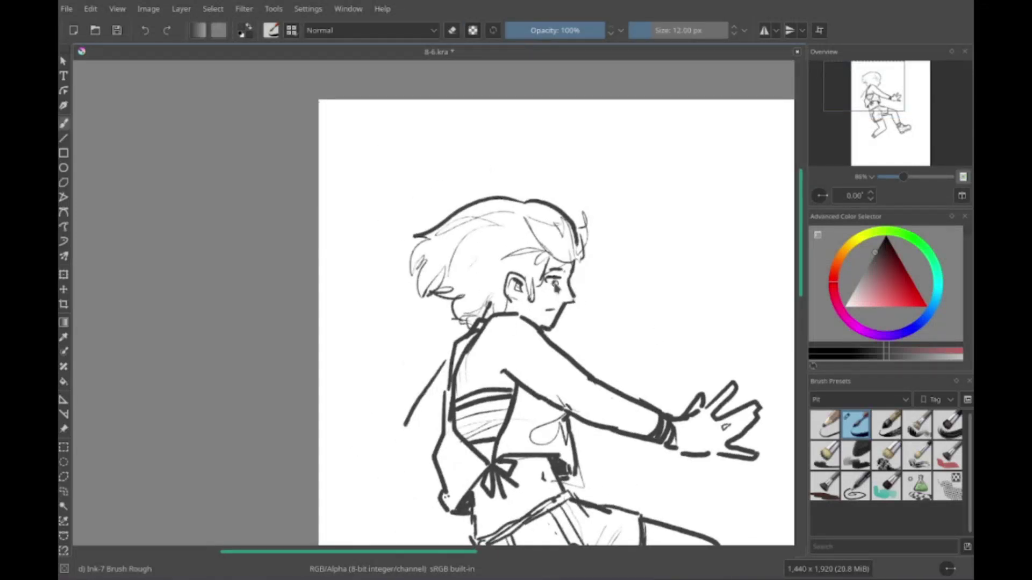
Step: Draw the laced boot on the rear foot, with its thick sole, toe and side panels
{"action": "mouse_move", "coordinate": [749, 323]}
{"action": "left_mouse_down"}
{"action": "mouse_move", "coordinate": [469, 368]}
{"action": "mouse_move", "coordinate": [728, 240]}
{"action": "left_mouse_up"}
{"action": "mouse_move", "coordinate": [357, 383]}
{"action": "left_mouse_down"}
{"action": "mouse_move", "coordinate": [390, 390]}
{"action": "mouse_move", "coordinate": [390, 409]}
{"action": "mouse_move", "coordinate": [468, 426]}
{"action": "mouse_move", "coordinate": [454, 457]}
{"action": "left_mouse_up"}
{"action": "mouse_move", "coordinate": [456, 377]}
{"action": "left_mouse_down"}
{"action": "mouse_move", "coordinate": [476, 433]}
{"action": "mouse_move", "coordinate": [459, 408]}
{"action": "left_mouse_up"}
{"action": "left_click_drag", "start_coordinate": [422, 350], "coordinate": [459, 376]}
{"action": "left_click_drag", "start_coordinate": [409, 409], "coordinate": [427, 424]}
{"action": "left_click_drag", "start_coordinate": [435, 382], "coordinate": [463, 441]}
{"action": "mouse_move", "coordinate": [405, 380]}
{"action": "left_mouse_down"}
{"action": "mouse_move", "coordinate": [407, 369]}
{"action": "mouse_move", "coordinate": [411, 400]}
{"action": "left_mouse_up"}
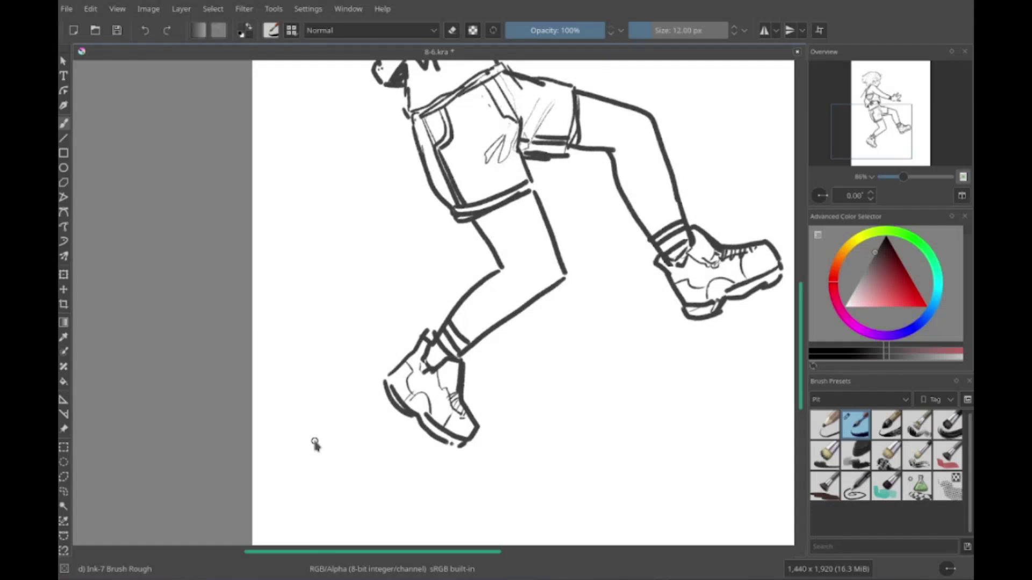
{"action": "scroll", "coordinate": [390, 341], "scroll_direction": "up", "scroll_amount": 10}
{"action": "scroll", "coordinate": [390, 342], "scroll_direction": "right", "scroll_amount": 6}
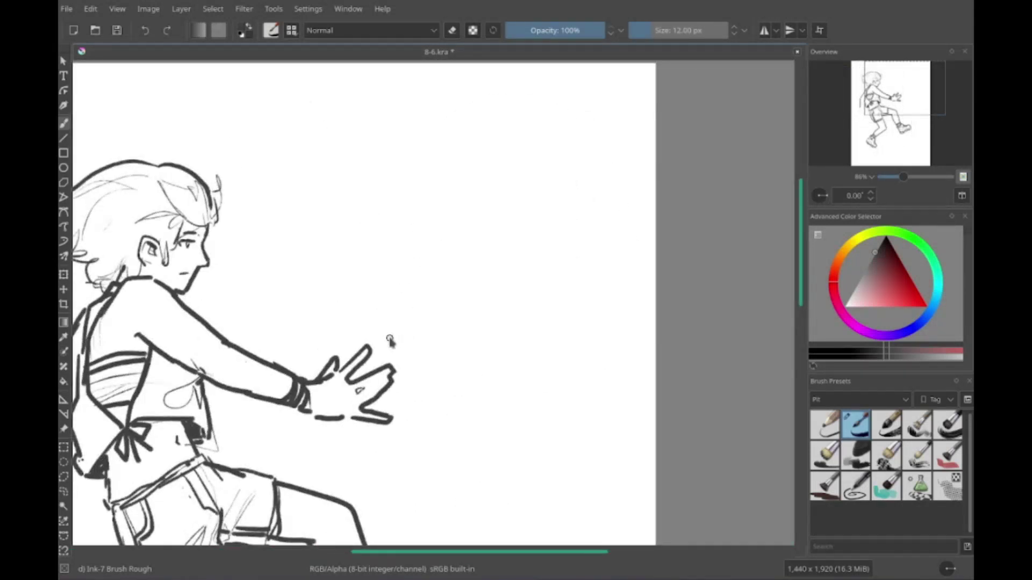
{"action": "scroll", "coordinate": [433, 375], "scroll_direction": "down", "scroll_amount": 10}
{"action": "scroll", "coordinate": [433, 376], "scroll_direction": "left", "scroll_amount": 6}
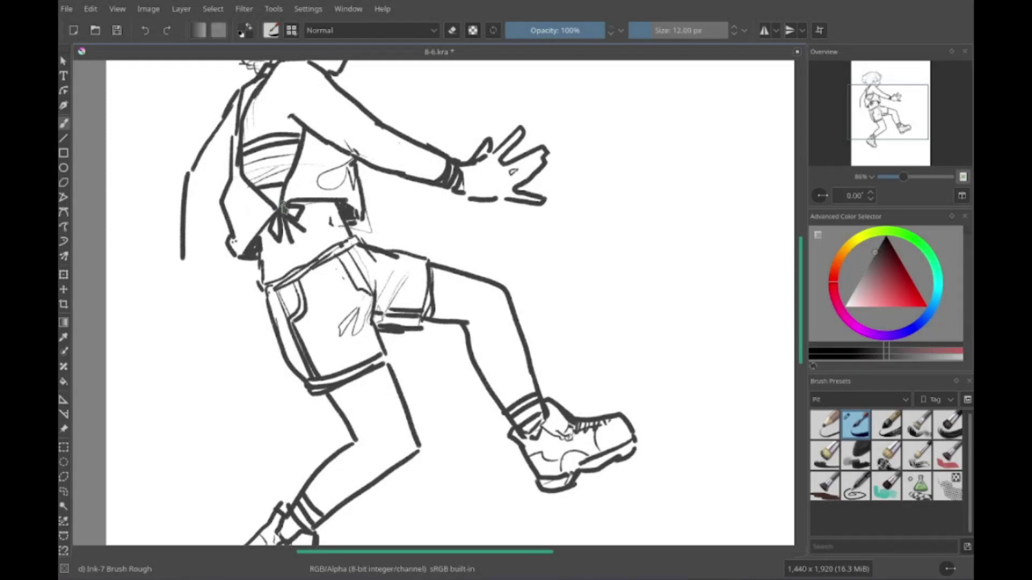
{"action": "scroll", "coordinate": [407, 248], "scroll_direction": "down", "scroll_amount": 3}
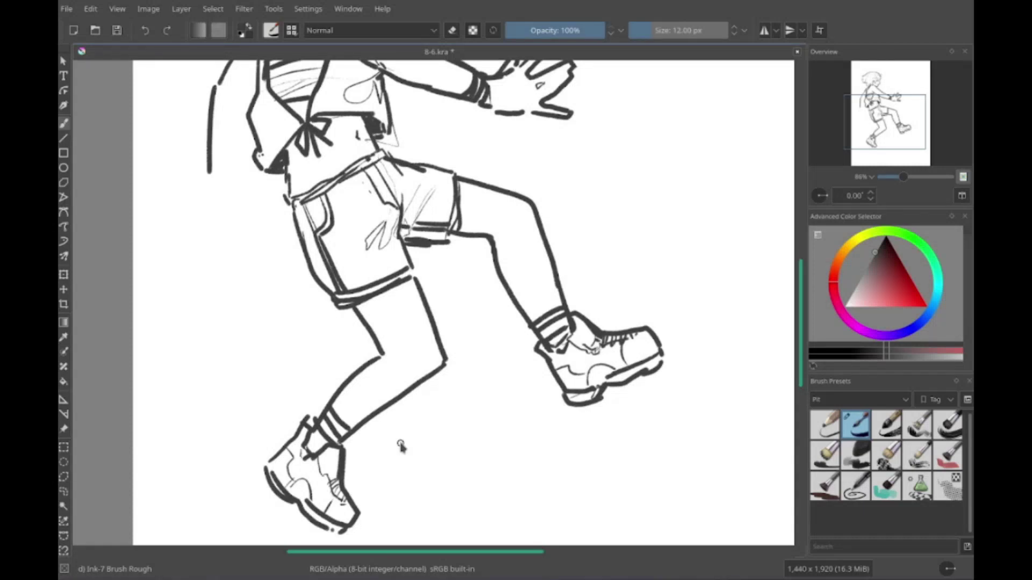
{"action": "mouse_move", "coordinate": [401, 446]}
{"action": "left_mouse_down"}
{"action": "mouse_move", "coordinate": [395, 337]}
{"action": "mouse_move", "coordinate": [382, 361]}
{"action": "left_mouse_up"}
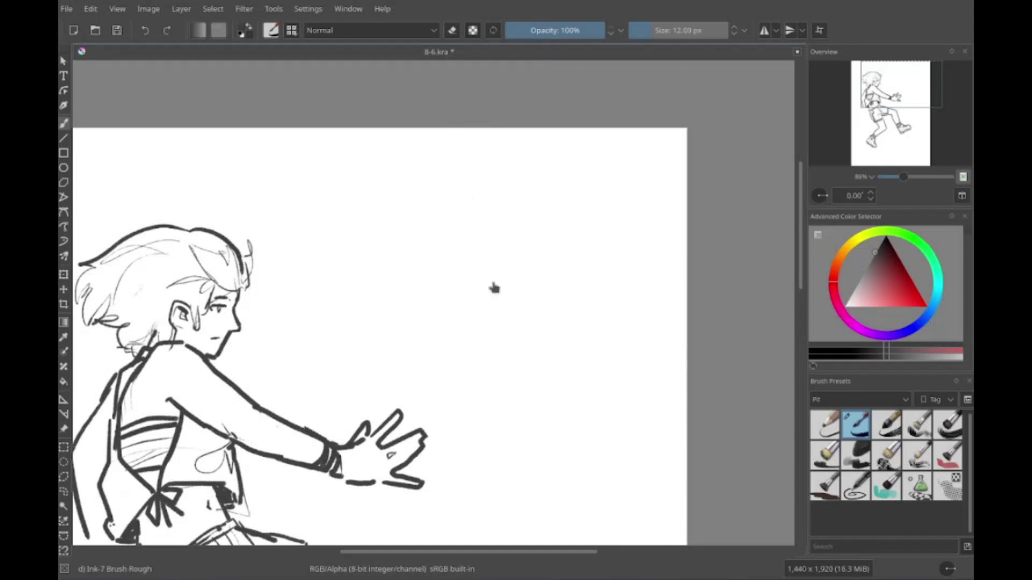
Step: Start a second head in the empty area beyond the outstretched hand by drawing its short tousled hair and fringe
{"action": "left_click_drag", "start_coordinate": [495, 249], "coordinate": [494, 329]}
{"action": "mouse_move", "coordinate": [486, 272]}
{"action": "left_mouse_down"}
{"action": "mouse_move", "coordinate": [548, 239]}
{"action": "mouse_move", "coordinate": [516, 269]}
{"action": "left_mouse_up"}
{"action": "left_click_drag", "start_coordinate": [559, 258], "coordinate": [565, 311]}
{"action": "left_click_drag", "start_coordinate": [487, 266], "coordinate": [473, 295]}
{"action": "mouse_move", "coordinate": [551, 237]}
{"action": "left_mouse_down"}
{"action": "mouse_move", "coordinate": [613, 250]}
{"action": "mouse_move", "coordinate": [607, 285]}
{"action": "left_mouse_up"}
{"action": "left_click_drag", "start_coordinate": [435, 351], "coordinate": [408, 342]}
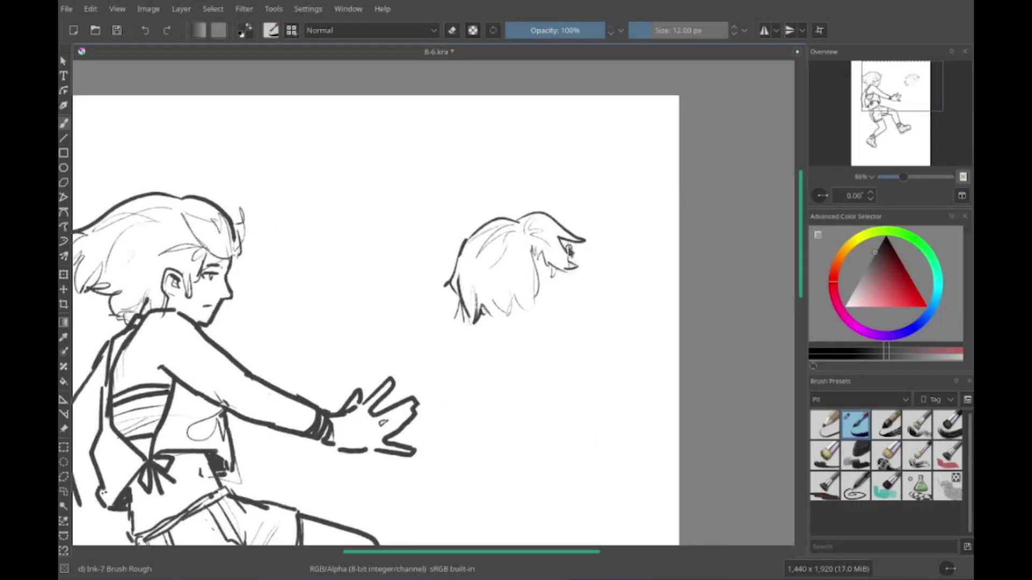
Step: Add a first closed-eye mark under the second head's fringe and rework the hair ends at the nape
{"action": "left_click_drag", "start_coordinate": [551, 309], "coordinate": [531, 287]}
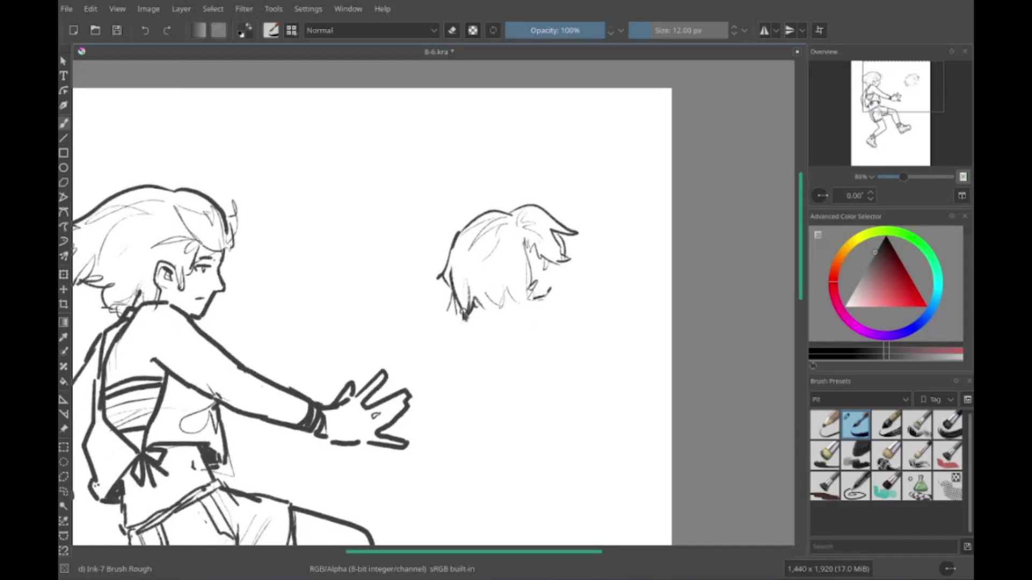
{"action": "left_click_drag", "start_coordinate": [463, 314], "coordinate": [470, 304]}
{"action": "left_click_drag", "start_coordinate": [454, 290], "coordinate": [446, 317]}
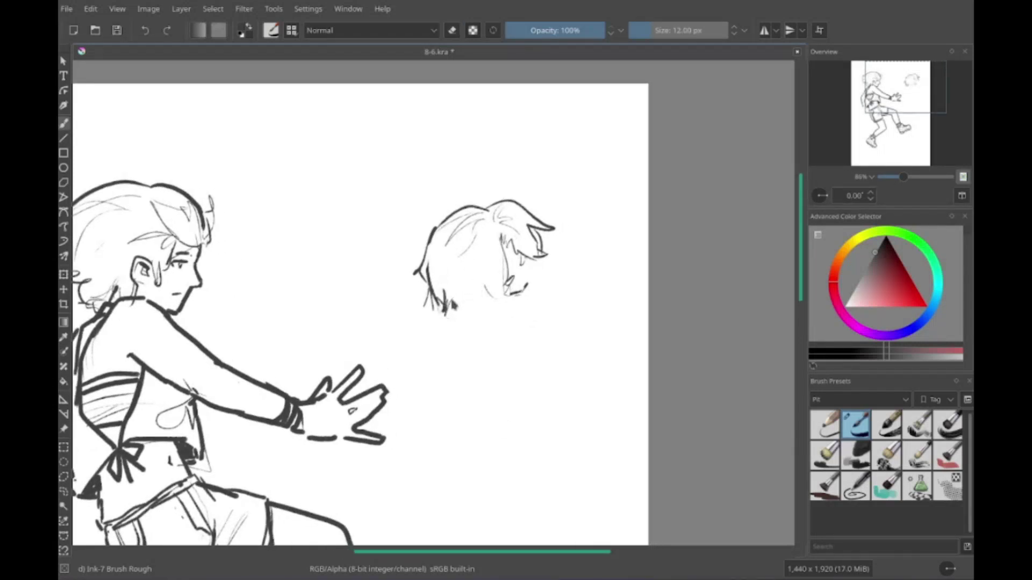
Step: Handwrite a note starting with "kid doesn't" between the figure's head and the second head
{"action": "mouse_move", "coordinate": [534, 260]}
{"action": "left_mouse_down"}
{"action": "mouse_move", "coordinate": [517, 283]}
{"action": "mouse_move", "coordinate": [672, 349]}
{"action": "left_mouse_up"}
{"action": "left_click_drag", "start_coordinate": [379, 222], "coordinate": [397, 253]}
{"action": "left_click_drag", "start_coordinate": [408, 215], "coordinate": [430, 239]}
{"action": "mouse_move", "coordinate": [430, 239]}
{"action": "left_mouse_down"}
{"action": "mouse_move", "coordinate": [416, 242]}
{"action": "mouse_move", "coordinate": [530, 178]}
{"action": "left_mouse_up"}
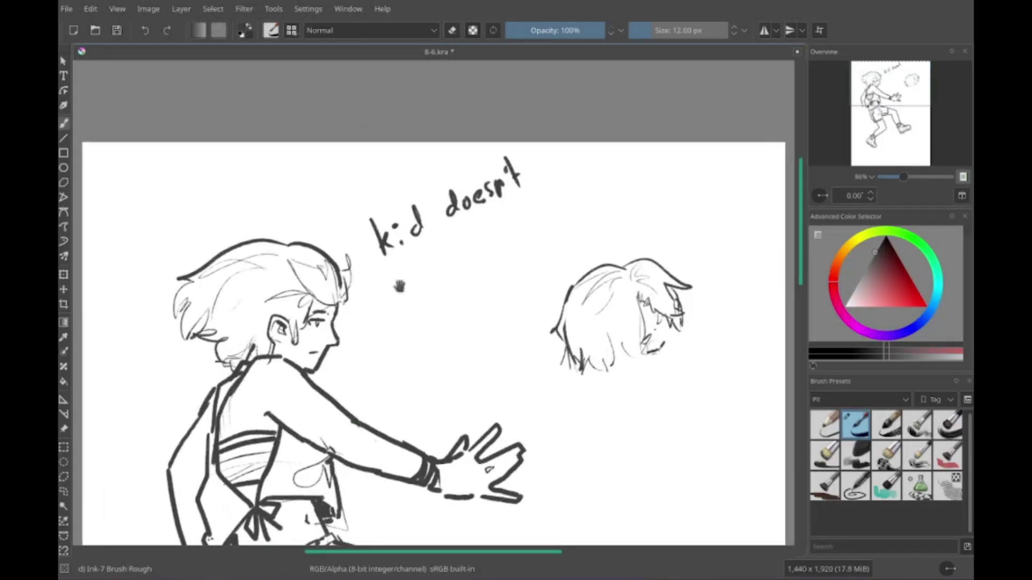
{"action": "left_click_drag", "start_coordinate": [398, 285], "coordinate": [376, 290]}
{"action": "left_click_drag", "start_coordinate": [518, 185], "coordinate": [532, 173]}
{"action": "left_click_drag", "start_coordinate": [535, 179], "coordinate": [570, 153]}
{"action": "left_click_drag", "start_coordinate": [352, 288], "coordinate": [575, 176]}
Step: Undo all strokes of the handwritten note
{"action": "key", "text": "ctrl+z"}
{"action": "key", "text": "ctrl+z"}
{"action": "key", "text": "ctrl+z"}
{"action": "key", "text": "ctrl+z"}
{"action": "left_click_drag", "start_coordinate": [395, 293], "coordinate": [380, 293]}
{"action": "key", "text": "ctrl+z"}
{"action": "key", "text": "ctrl+z"}
{"action": "key", "text": "ctrl+z"}
{"action": "key", "text": "ctrl+z"}
{"action": "key", "text": "ctrl+z"}
{"action": "key", "text": "ctrl+z"}
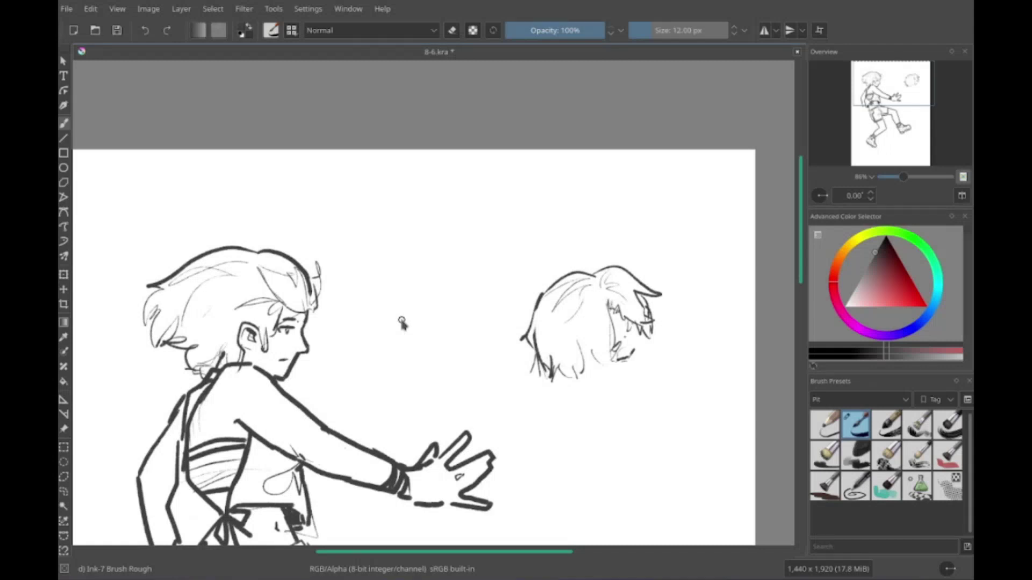
Step: Draw the second head's closed eyes, small nose, jawline and the ear beside the raised fringe
{"action": "left_click_drag", "start_coordinate": [403, 322], "coordinate": [323, 300]}
{"action": "mouse_move", "coordinate": [561, 326]}
{"action": "left_mouse_down"}
{"action": "mouse_move", "coordinate": [540, 337]}
{"action": "mouse_move", "coordinate": [535, 367]}
{"action": "left_mouse_up"}
{"action": "left_click_drag", "start_coordinate": [473, 315], "coordinate": [438, 325]}
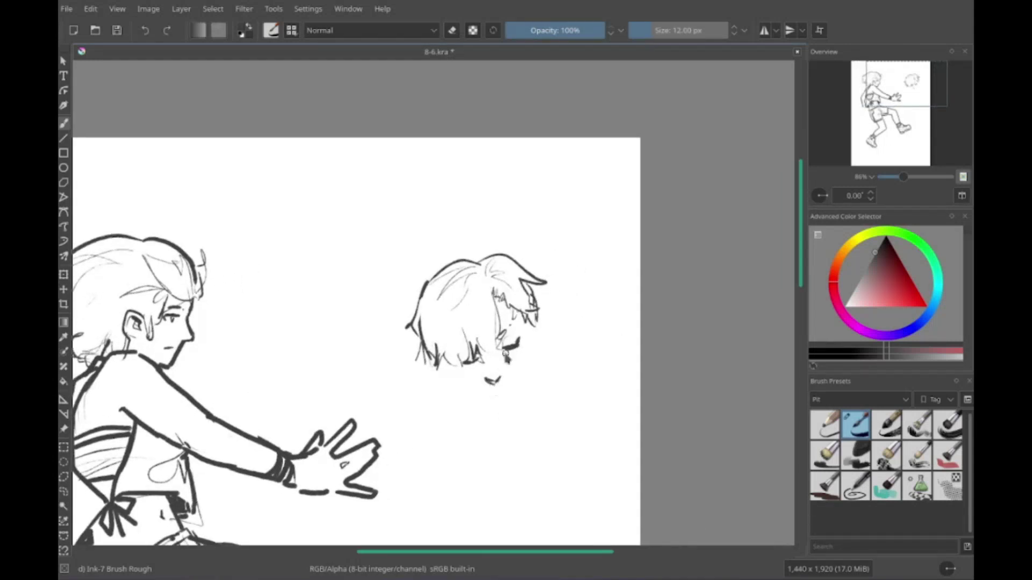
{"action": "mouse_move", "coordinate": [449, 366]}
{"action": "left_mouse_down"}
{"action": "mouse_move", "coordinate": [473, 403]}
{"action": "mouse_move", "coordinate": [546, 344]}
{"action": "left_mouse_up"}
{"action": "left_click_drag", "start_coordinate": [521, 362], "coordinate": [523, 371]}
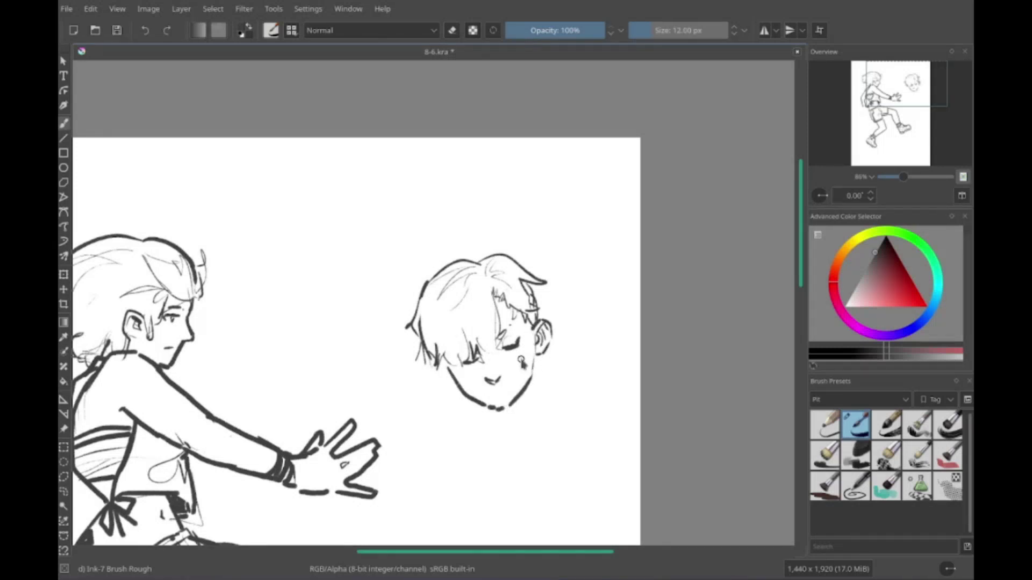
Step: Draw the second head's other ear, refine both ears' inner lines and switch the brush to eraser mode
{"action": "left_click_drag", "start_coordinate": [434, 371], "coordinate": [451, 392]}
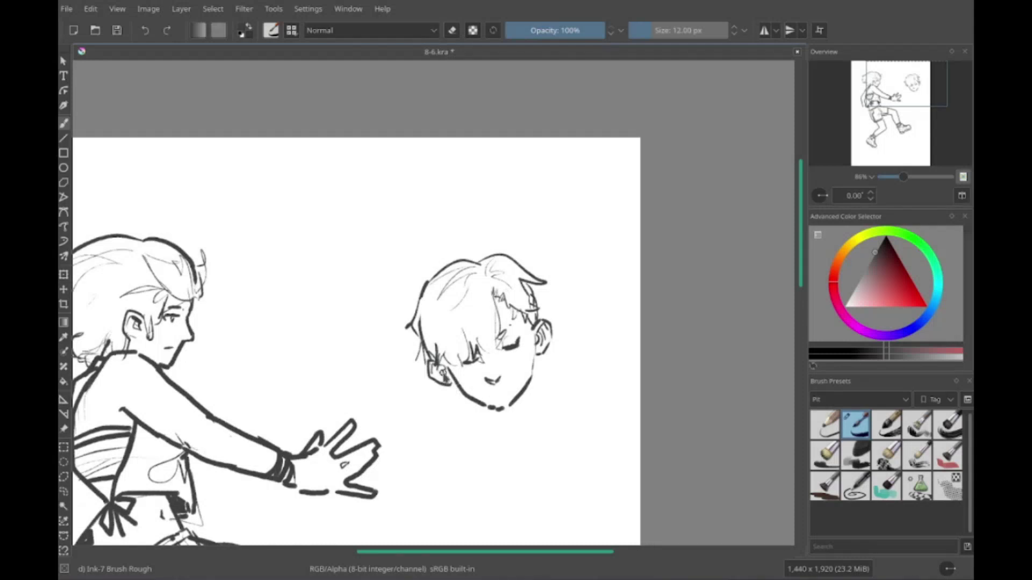
{"action": "left_click_drag", "start_coordinate": [536, 340], "coordinate": [542, 357]}
{"action": "mouse_move", "coordinate": [492, 322]}
{"action": "left_mouse_down"}
{"action": "mouse_move", "coordinate": [524, 306]}
{"action": "mouse_move", "coordinate": [449, 290]}
{"action": "left_mouse_up"}
{"action": "key", "text": "e"}
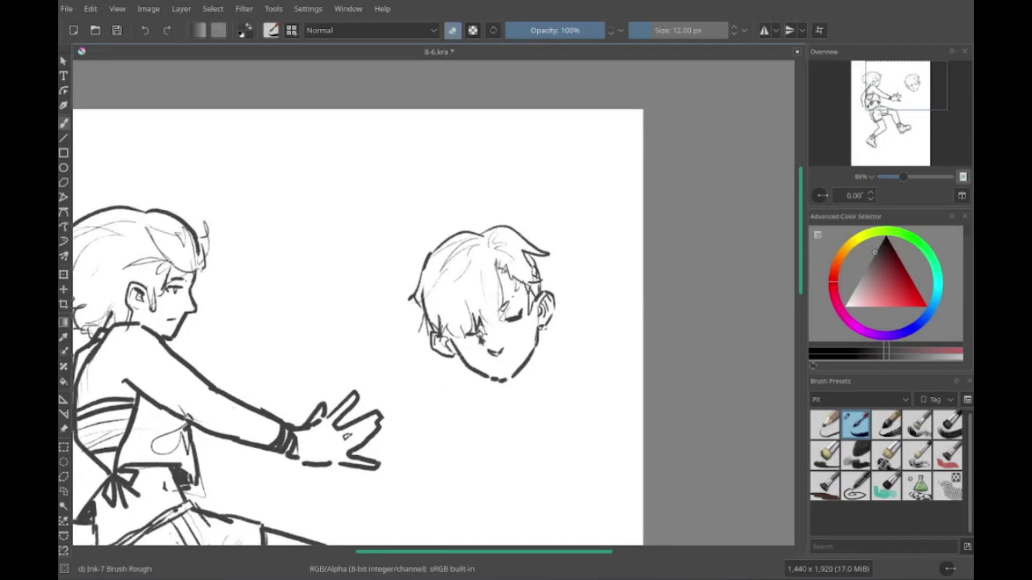
Step: Return the brush to painting and draw the second head's mouth, neck lines and an open striped collar
{"action": "key", "text": "e"}
{"action": "left_click_drag", "start_coordinate": [257, 324], "coordinate": [361, 382]}
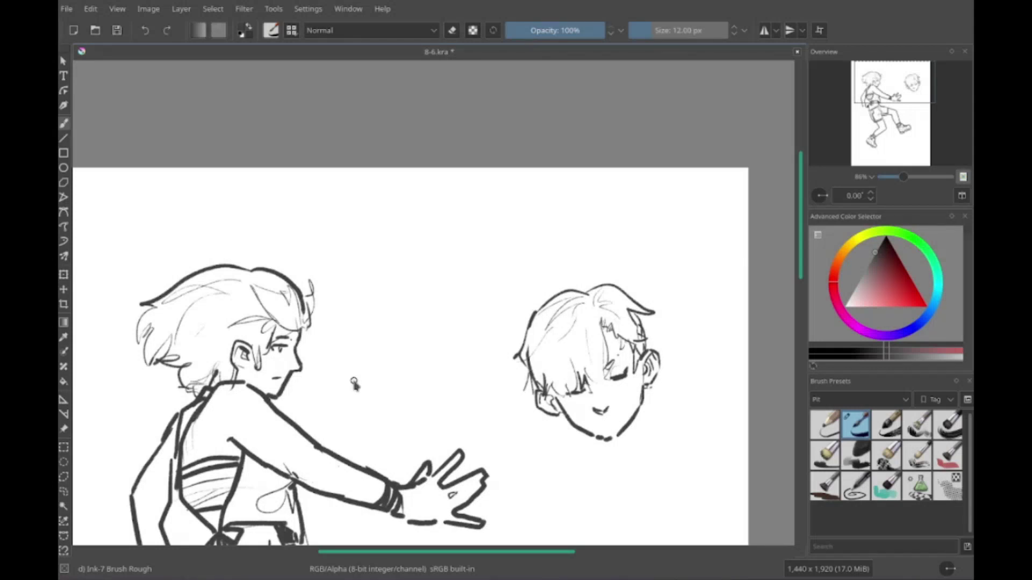
{"action": "mouse_move", "coordinate": [354, 383]}
{"action": "left_mouse_down"}
{"action": "mouse_move", "coordinate": [302, 353]}
{"action": "mouse_move", "coordinate": [270, 383]}
{"action": "mouse_move", "coordinate": [217, 360]}
{"action": "mouse_move", "coordinate": [201, 326]}
{"action": "left_mouse_up"}
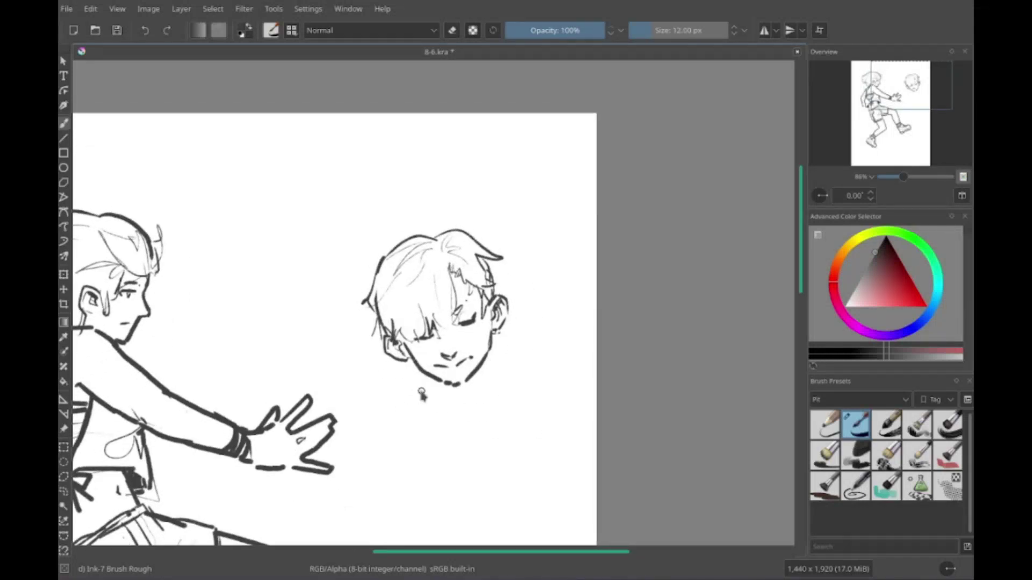
{"action": "mouse_move", "coordinate": [422, 395]}
{"action": "left_mouse_down"}
{"action": "mouse_move", "coordinate": [436, 390]}
{"action": "mouse_move", "coordinate": [403, 396]}
{"action": "left_mouse_up"}
{"action": "left_click_drag", "start_coordinate": [445, 355], "coordinate": [449, 375]}
{"action": "mouse_move", "coordinate": [383, 370]}
{"action": "left_mouse_down"}
{"action": "mouse_move", "coordinate": [407, 416]}
{"action": "mouse_move", "coordinate": [403, 408]}
{"action": "left_mouse_up"}
{"action": "mouse_move", "coordinate": [447, 356]}
{"action": "left_mouse_down"}
{"action": "mouse_move", "coordinate": [473, 371]}
{"action": "mouse_move", "coordinate": [446, 427]}
{"action": "mouse_move", "coordinate": [443, 395]}
{"action": "left_mouse_up"}
{"action": "mouse_move", "coordinate": [371, 388]}
{"action": "left_mouse_down"}
{"action": "mouse_move", "coordinate": [379, 406]}
{"action": "mouse_move", "coordinate": [420, 428]}
{"action": "left_mouse_up"}
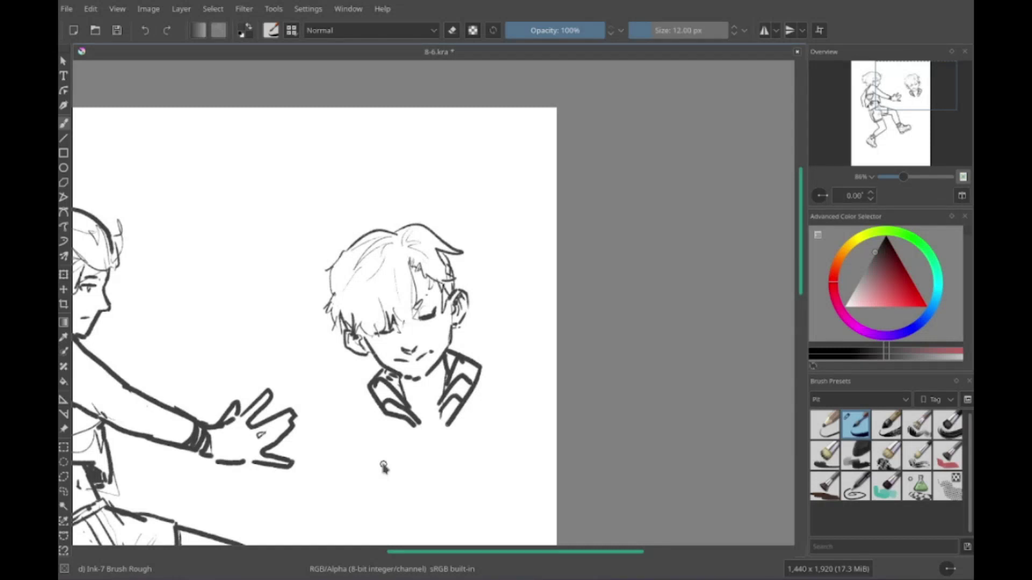
Step: Draw the second figure's sweater shoulders and the cuffed sleeve nearer the leaping figure, with light fold lines at both armpits
{"action": "mouse_move", "coordinate": [384, 467]}
{"action": "left_mouse_down"}
{"action": "mouse_move", "coordinate": [383, 394]}
{"action": "mouse_move", "coordinate": [400, 405]}
{"action": "left_mouse_up"}
{"action": "left_click_drag", "start_coordinate": [379, 343], "coordinate": [339, 408]}
{"action": "left_click_drag", "start_coordinate": [349, 409], "coordinate": [365, 283]}
{"action": "mouse_move", "coordinate": [513, 192]}
{"action": "left_mouse_down"}
{"action": "mouse_move", "coordinate": [545, 207]}
{"action": "mouse_move", "coordinate": [584, 284]}
{"action": "left_mouse_up"}
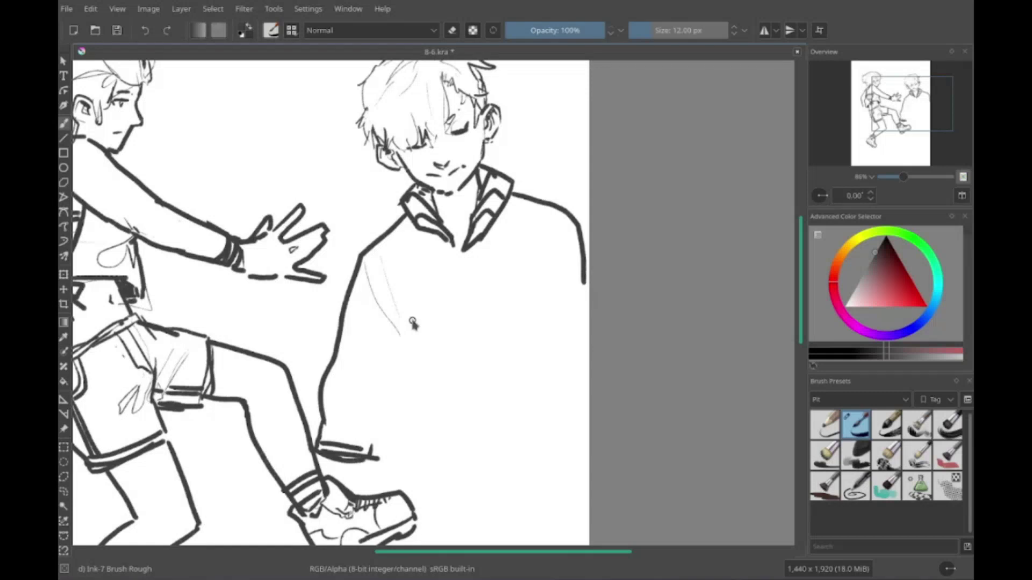
{"action": "left_click_drag", "start_coordinate": [556, 248], "coordinate": [521, 325]}
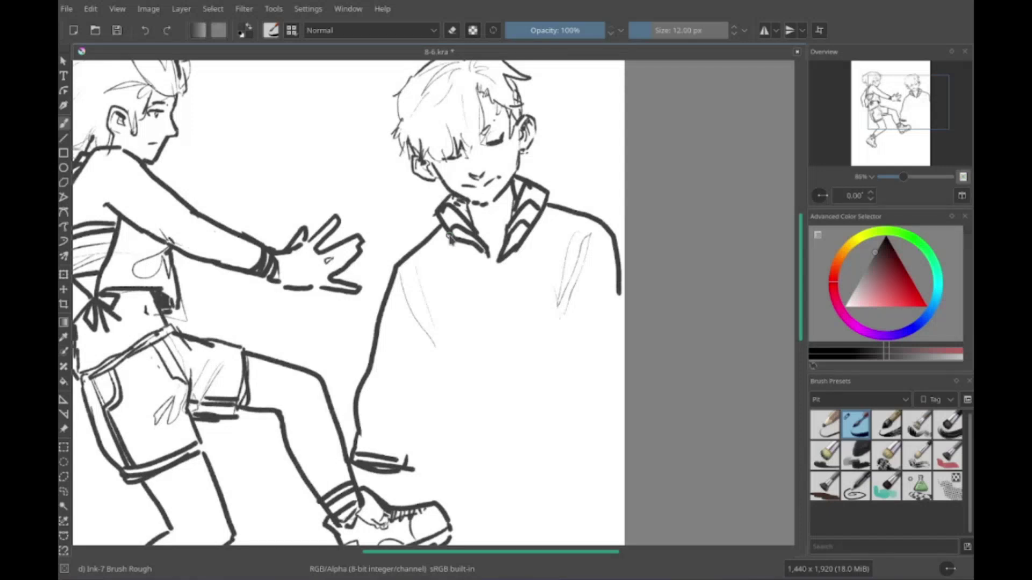
Step: Draw the sweater's other sleeve with its cuff, the inner sleeve folds and the banded hem across the waist
{"action": "left_click_drag", "start_coordinate": [585, 284], "coordinate": [542, 462]}
{"action": "left_click_drag", "start_coordinate": [539, 467], "coordinate": [597, 471]}
{"action": "left_click_drag", "start_coordinate": [623, 258], "coordinate": [607, 463]}
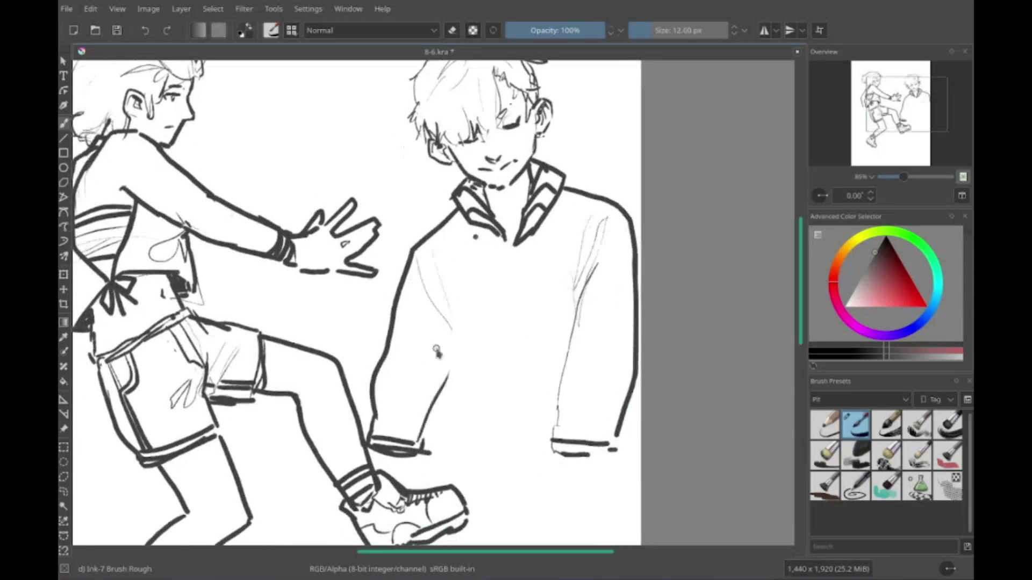
{"action": "mouse_move", "coordinate": [444, 316]}
{"action": "left_mouse_down"}
{"action": "mouse_move", "coordinate": [449, 455]}
{"action": "mouse_move", "coordinate": [531, 444]}
{"action": "mouse_move", "coordinate": [473, 383]}
{"action": "left_mouse_up"}
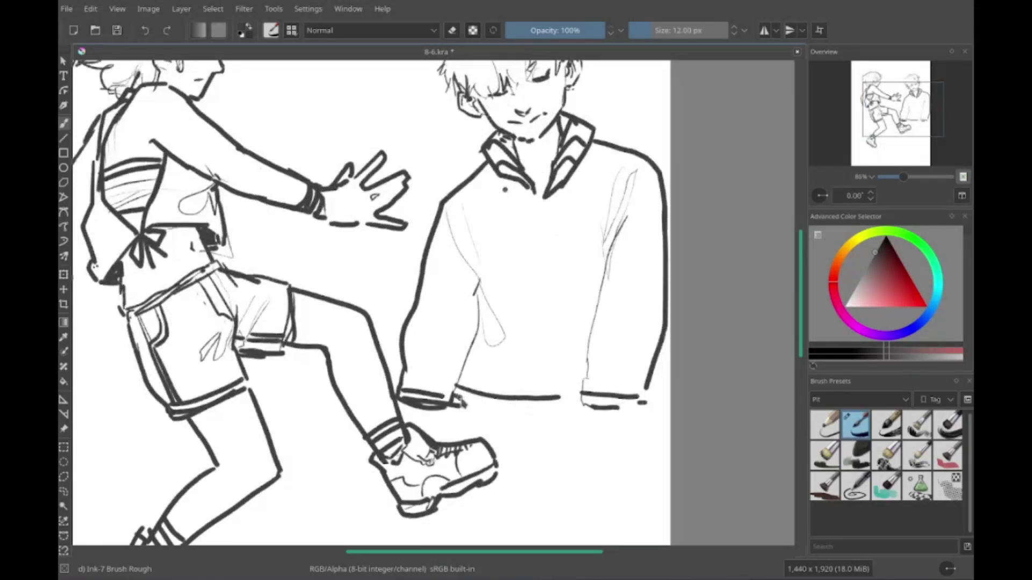
{"action": "mouse_move", "coordinate": [438, 375]}
{"action": "left_mouse_down"}
{"action": "mouse_move", "coordinate": [629, 383]}
{"action": "mouse_move", "coordinate": [554, 419]}
{"action": "mouse_move", "coordinate": [588, 432]}
{"action": "left_mouse_up"}
Step: Draw the second figure's hands in pockets, the fly of the shorts and the outer shorts leg with a frayed hem
{"action": "left_click_drag", "start_coordinate": [607, 395], "coordinate": [601, 443]}
{"action": "left_click_drag", "start_coordinate": [490, 392], "coordinate": [490, 432]}
{"action": "left_click_drag", "start_coordinate": [501, 393], "coordinate": [500, 446]}
{"action": "left_click_drag", "start_coordinate": [481, 457], "coordinate": [524, 444]}
{"action": "left_click_drag", "start_coordinate": [445, 387], "coordinate": [438, 422]}
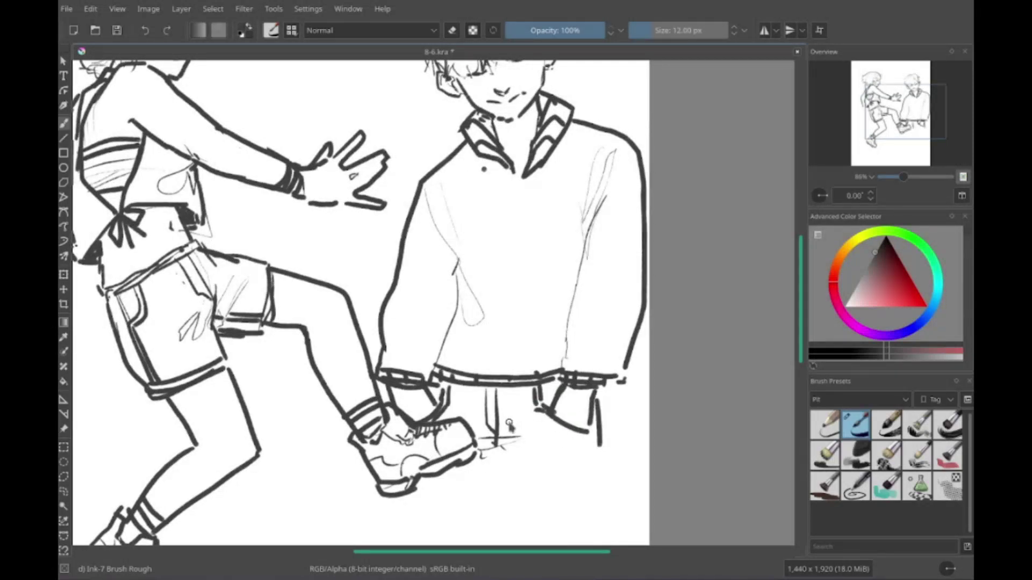
{"action": "mouse_move", "coordinate": [545, 424]}
{"action": "left_mouse_down"}
{"action": "mouse_move", "coordinate": [523, 379]}
{"action": "mouse_move", "coordinate": [574, 426]}
{"action": "mouse_move", "coordinate": [550, 388]}
{"action": "mouse_move", "coordinate": [552, 337]}
{"action": "left_mouse_up"}
{"action": "left_click_drag", "start_coordinate": [491, 400], "coordinate": [583, 397]}
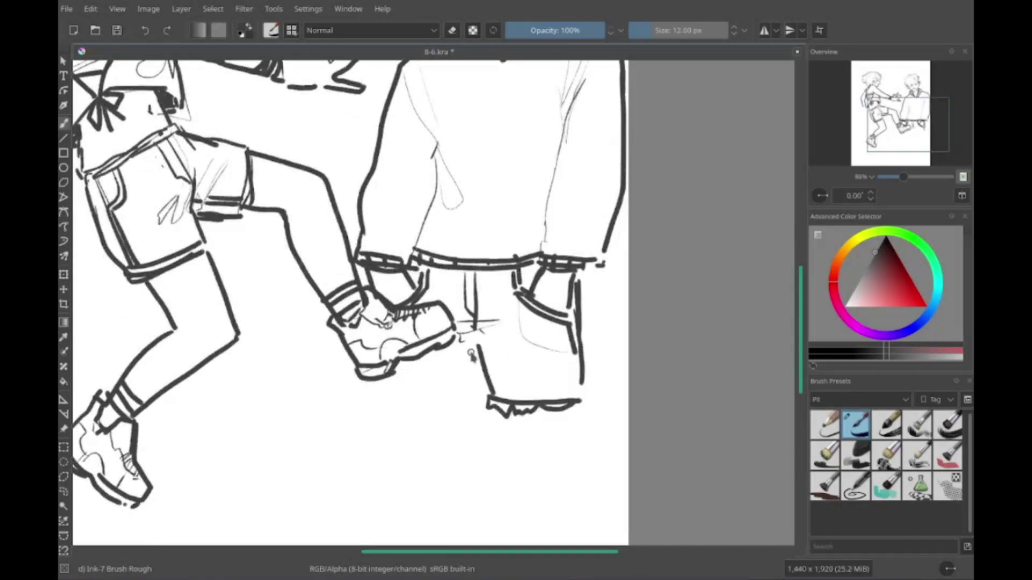
Step: Draw the other shorts leg behind the leaping figure's boot, with a frayed hem and crease lines at the crotch
{"action": "left_click_drag", "start_coordinate": [481, 349], "coordinate": [483, 385]}
{"action": "mouse_move", "coordinate": [388, 376]}
{"action": "left_mouse_down"}
{"action": "mouse_move", "coordinate": [395, 395]}
{"action": "mouse_move", "coordinate": [487, 398]}
{"action": "left_mouse_up"}
{"action": "left_click_drag", "start_coordinate": [387, 395], "coordinate": [481, 407]}
{"action": "left_click_drag", "start_coordinate": [386, 422], "coordinate": [478, 429]}
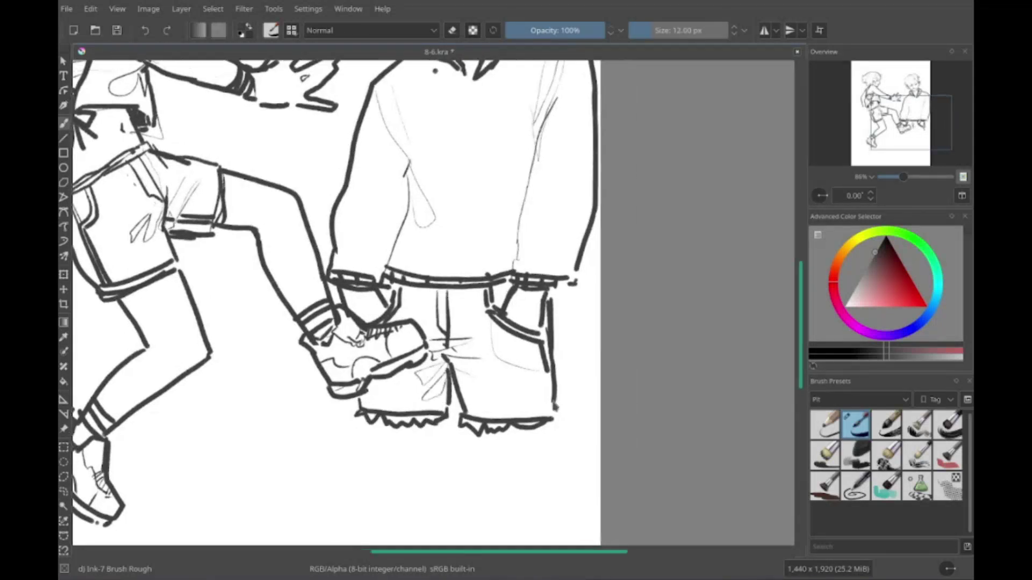
{"action": "left_click_drag", "start_coordinate": [555, 398], "coordinate": [557, 421]}
{"action": "left_click_drag", "start_coordinate": [529, 194], "coordinate": [577, 229]}
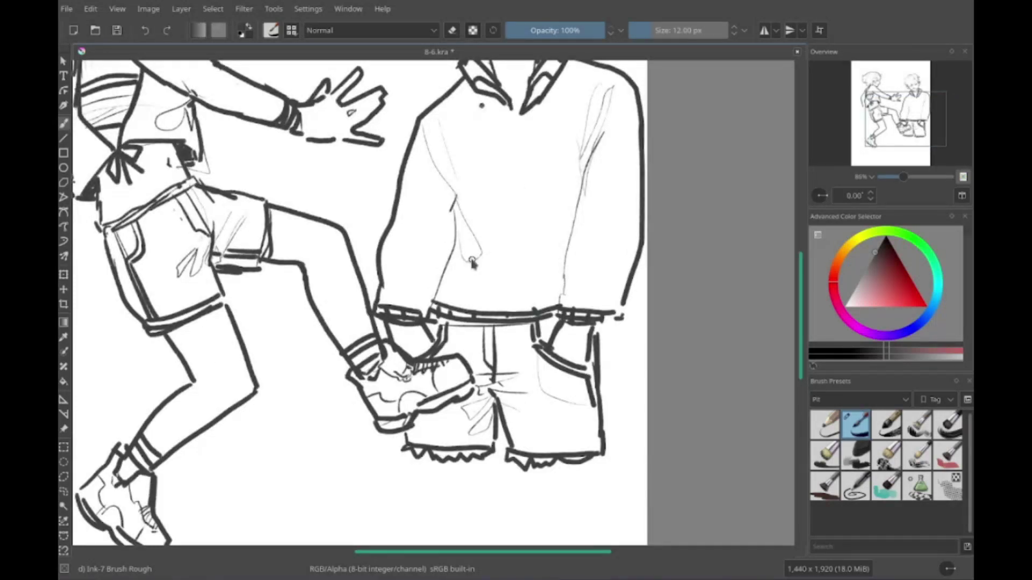
Step: Draw the second figure's leg nearer the page edge down to the bottom of the page, with light knee marks
{"action": "mouse_move", "coordinate": [472, 263]}
{"action": "left_mouse_down"}
{"action": "mouse_move", "coordinate": [510, 174]}
{"action": "mouse_move", "coordinate": [487, 54]}
{"action": "left_mouse_up"}
{"action": "left_click_drag", "start_coordinate": [533, 259], "coordinate": [552, 348]}
{"action": "left_click_drag", "start_coordinate": [619, 249], "coordinate": [629, 515]}
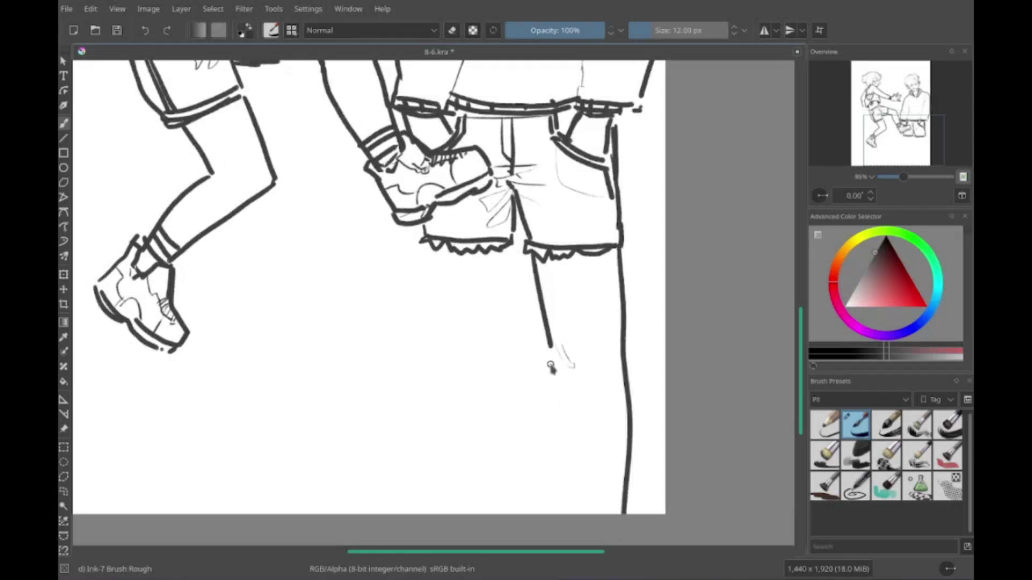
{"action": "left_click_drag", "start_coordinate": [554, 350], "coordinate": [581, 514]}
{"action": "left_click_drag", "start_coordinate": [582, 387], "coordinate": [579, 407]}
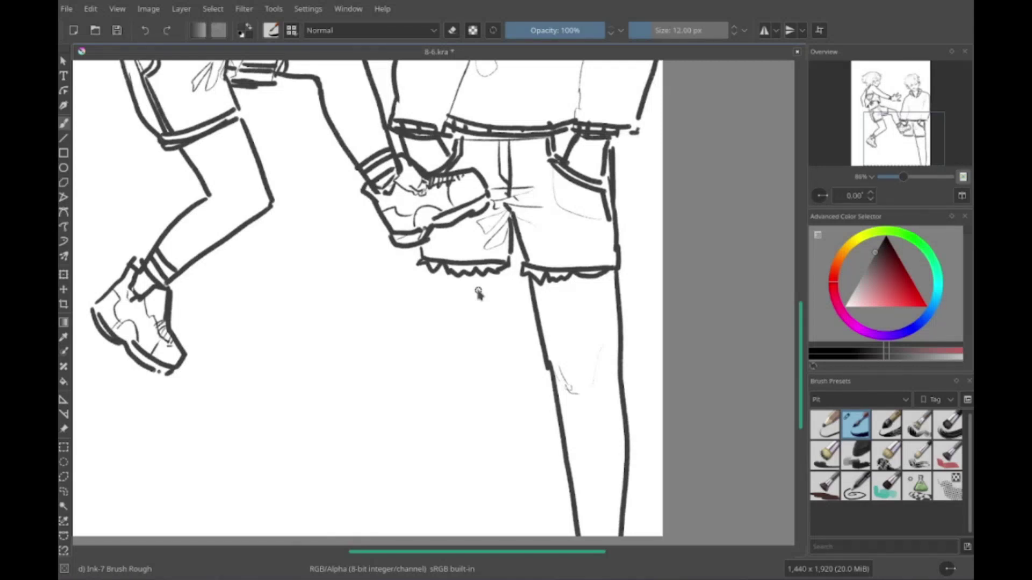
Step: Draw the second figure's other leg below the boot down to the page bottom, redoing a stroke and adding knee marks
{"action": "left_click_drag", "start_coordinate": [418, 239], "coordinate": [430, 339]}
{"action": "left_click_drag", "start_coordinate": [403, 387], "coordinate": [524, 360]}
{"action": "key", "text": "ctrl+z"}
{"action": "left_click_drag", "start_coordinate": [428, 337], "coordinate": [449, 511]}
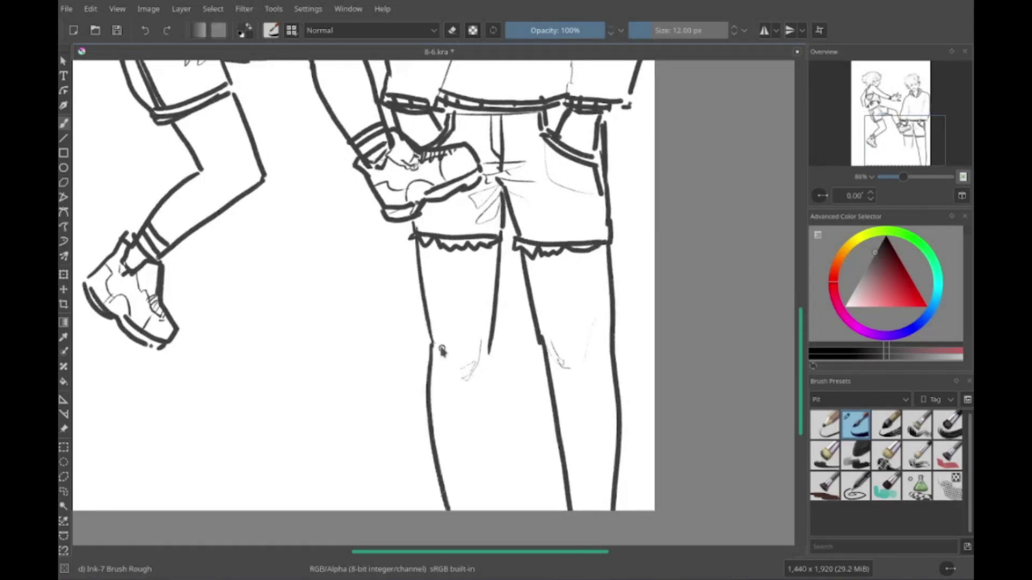
{"action": "left_click_drag", "start_coordinate": [492, 342], "coordinate": [490, 511]}
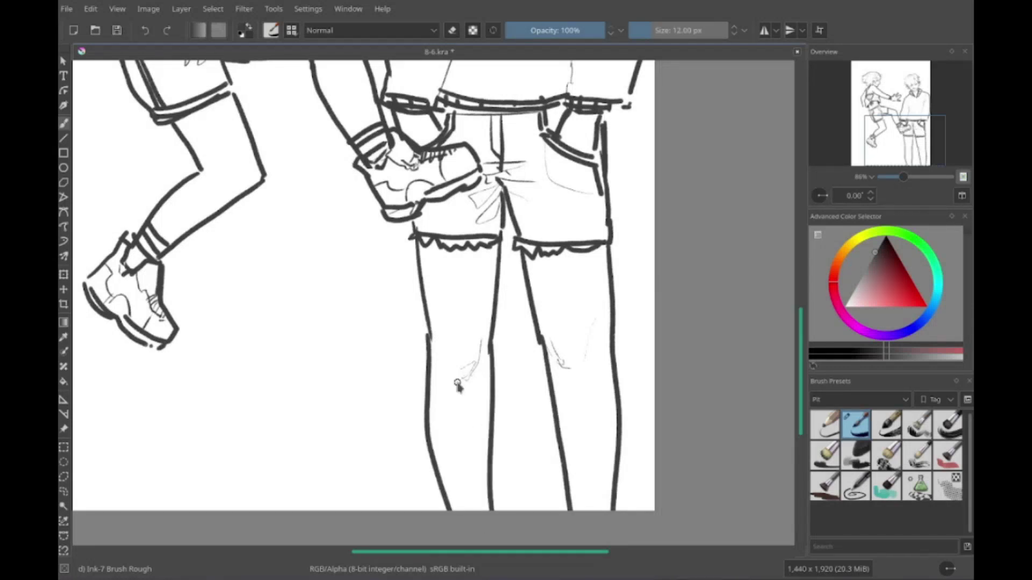
{"action": "left_click_drag", "start_coordinate": [457, 386], "coordinate": [493, 346]}
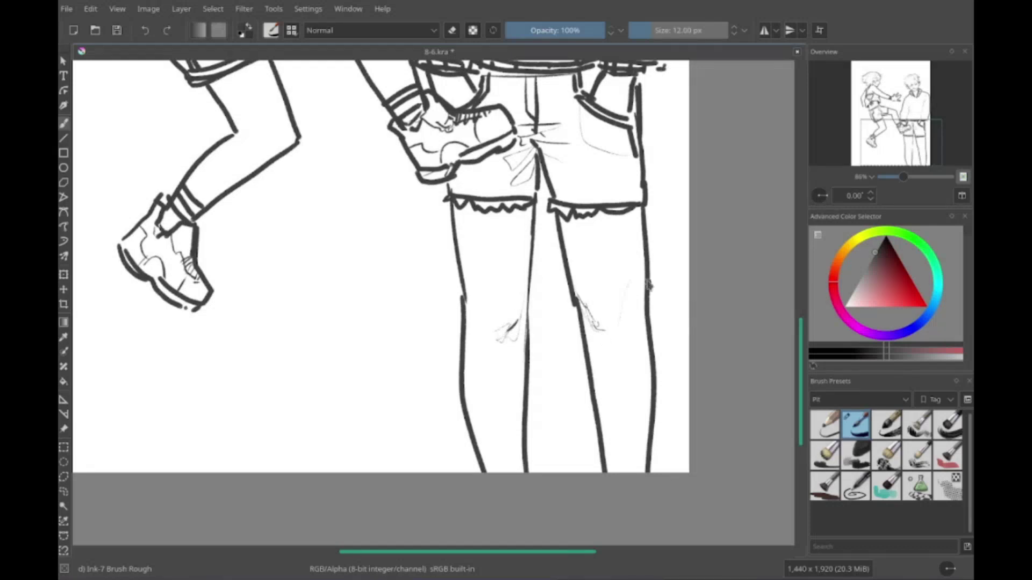
Step: Draw a large skull with eye sockets, nose and jagged jaw on the lower front of the second figure's sweater
{"action": "left_click", "coordinate": [896, 95]}
{"action": "key", "text": "e"}
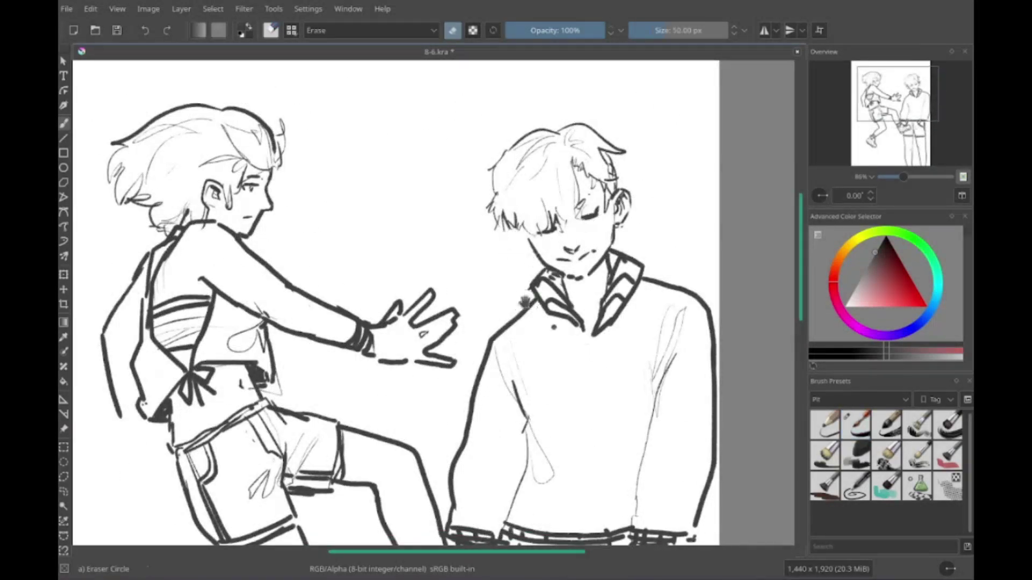
{"action": "key", "text": "/"}
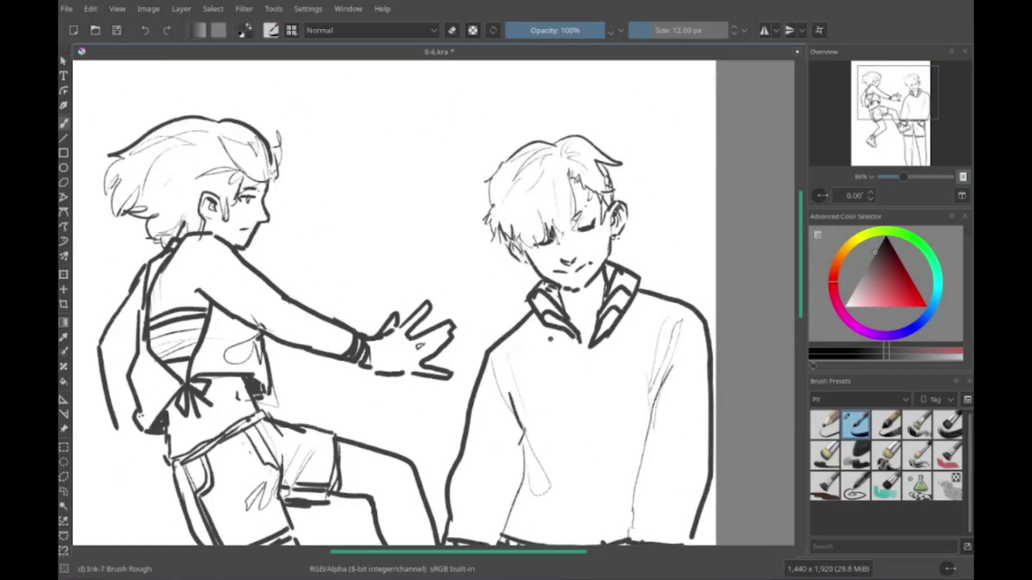
{"action": "left_click", "coordinate": [906, 105]}
{"action": "left_click_drag", "start_coordinate": [430, 280], "coordinate": [573, 274]}
{"action": "mouse_move", "coordinate": [473, 258]}
{"action": "left_mouse_down"}
{"action": "mouse_move", "coordinate": [479, 290]}
{"action": "mouse_move", "coordinate": [543, 318]}
{"action": "left_mouse_up"}
{"action": "left_click", "coordinate": [908, 110]}
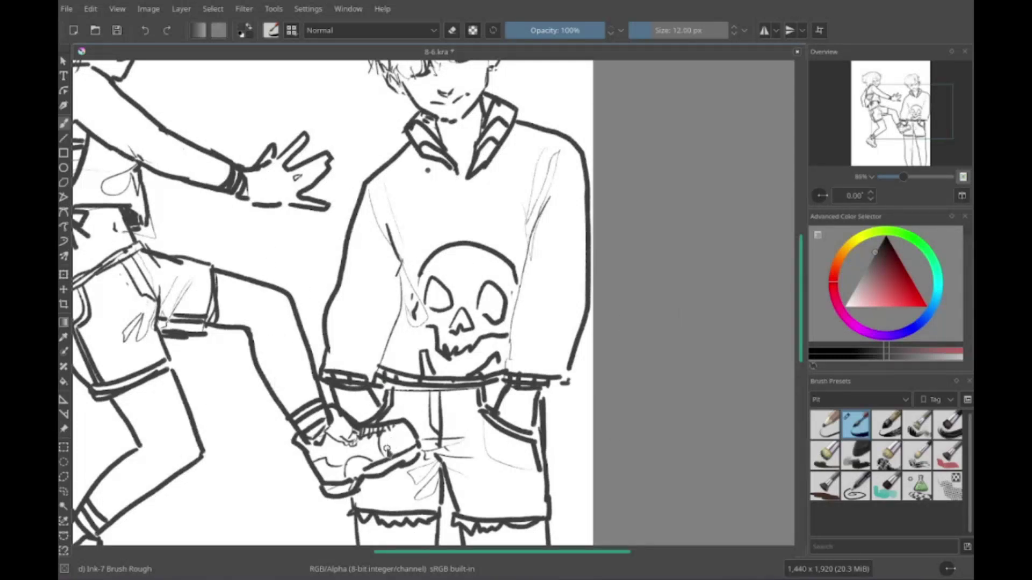
Step: Add small dark earrings to both ears of the second figure's head
{"action": "scroll", "coordinate": [387, 450], "scroll_direction": "down", "scroll_amount": 2}
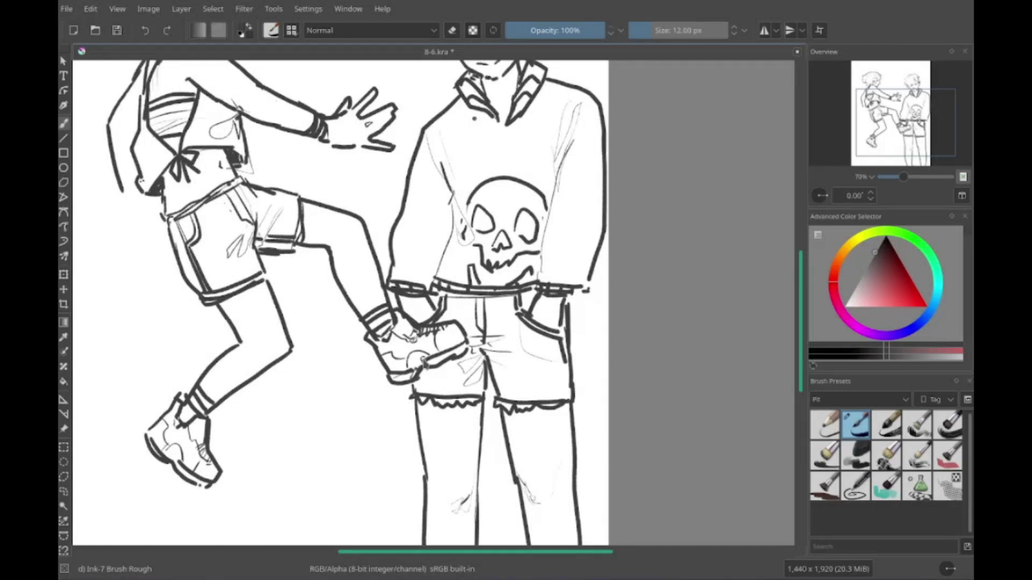
{"action": "scroll", "coordinate": [423, 357], "scroll_direction": "up", "scroll_amount": 2}
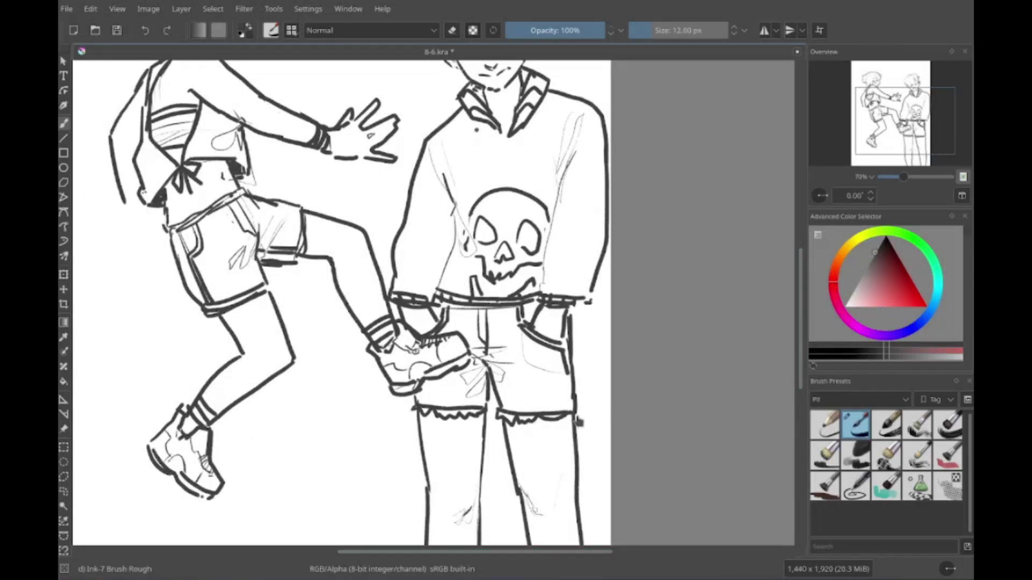
{"action": "scroll", "coordinate": [485, 220], "scroll_direction": "up", "scroll_amount": 5}
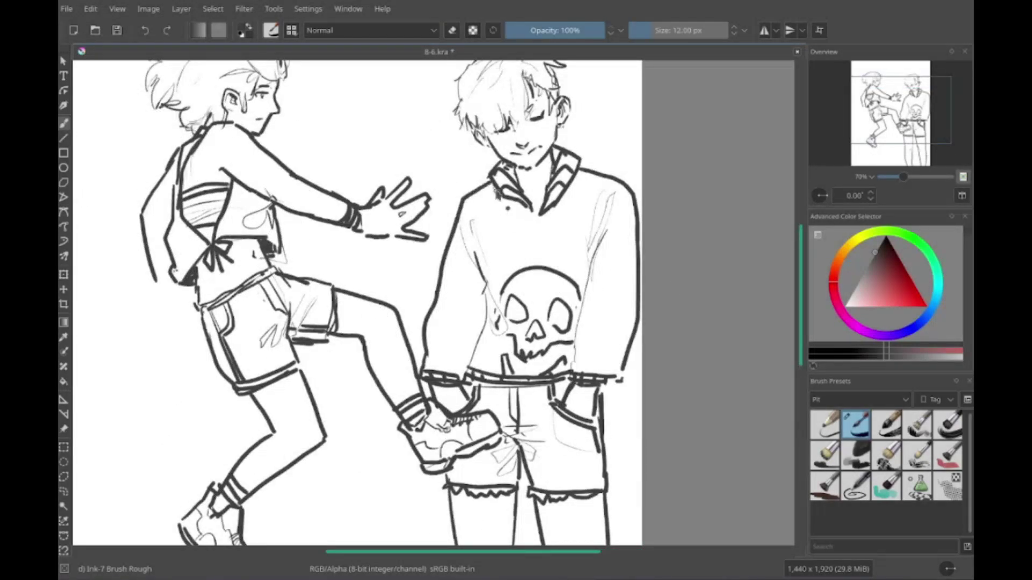
{"action": "scroll", "coordinate": [484, 221], "scroll_direction": "up", "scroll_amount": 5}
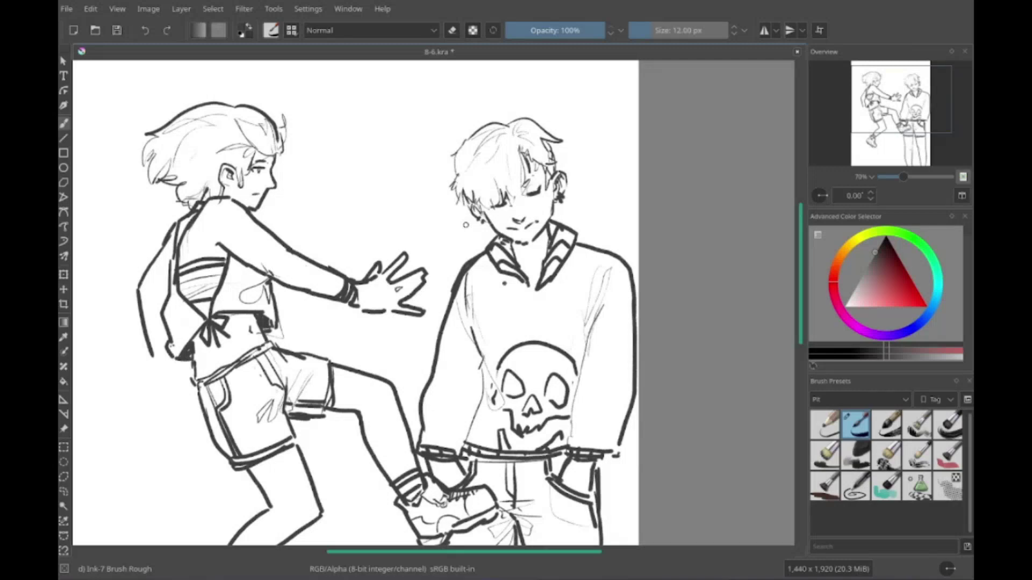
{"action": "scroll", "coordinate": [465, 224], "scroll_direction": "left", "scroll_amount": 10}
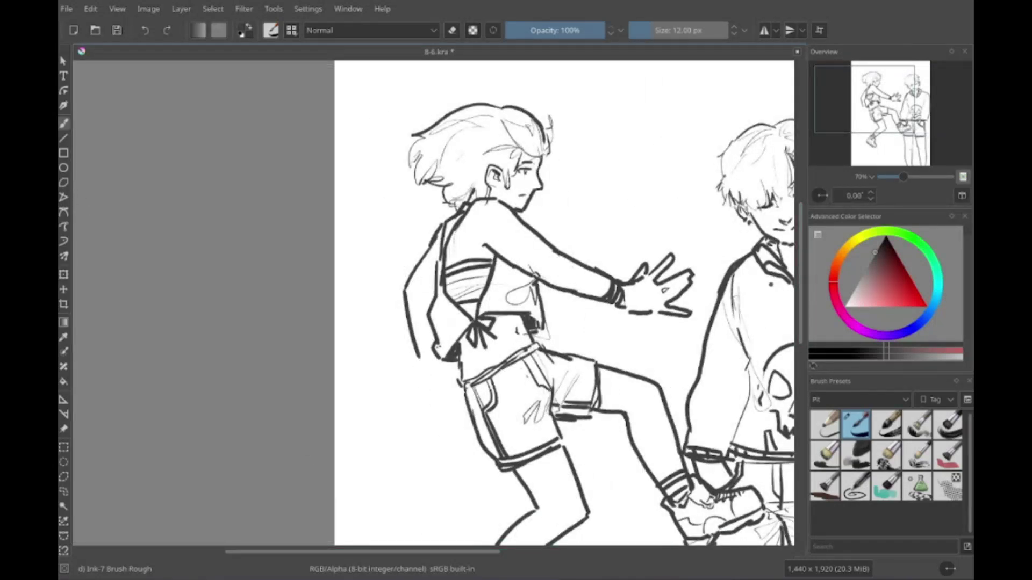
{"action": "scroll", "coordinate": [506, 317], "scroll_direction": "up", "scroll_amount": 2}
{"action": "scroll", "coordinate": [505, 317], "scroll_direction": "left", "scroll_amount": 3}
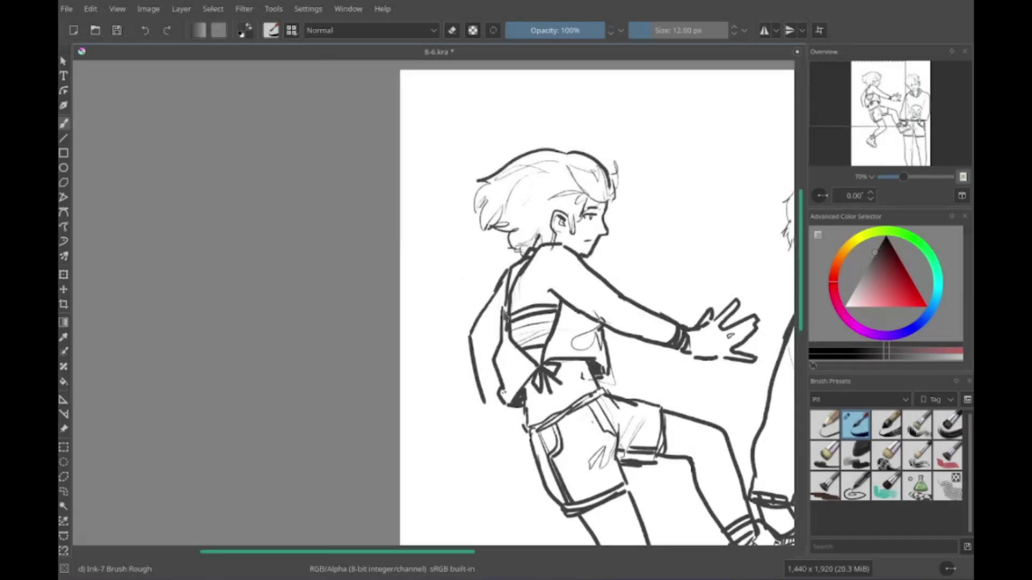
Step: Sketch a third figure's face in profile below the leaping figure's legs, with eye, nose, lips, jaw, neck and shoulder line
{"action": "scroll", "coordinate": [504, 316], "scroll_direction": "down", "scroll_amount": 8}
{"action": "scroll", "coordinate": [504, 316], "scroll_direction": "right", "scroll_amount": 10}
{"action": "scroll", "coordinate": [484, 339], "scroll_direction": "left", "scroll_amount": 4}
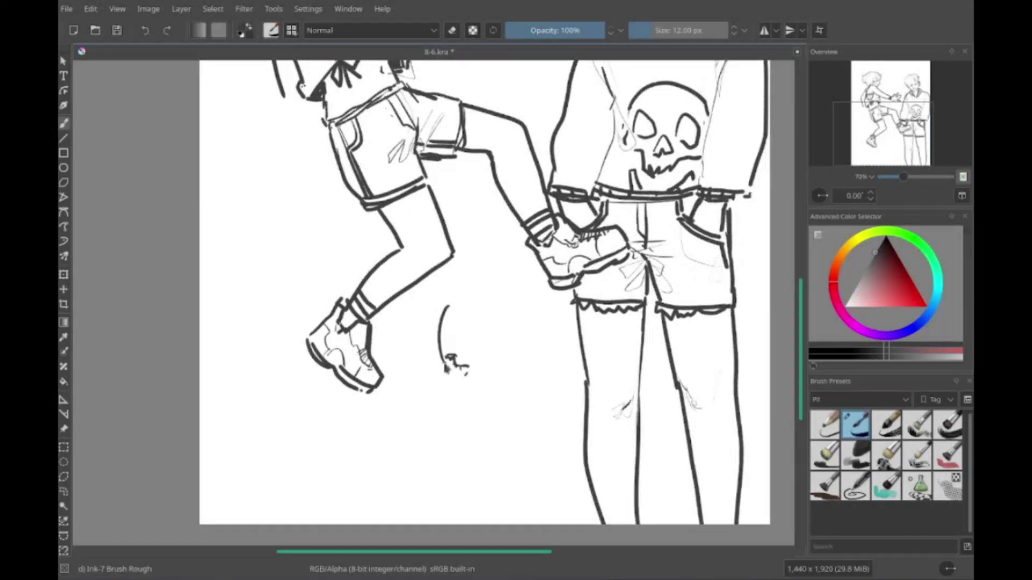
{"action": "mouse_move", "coordinate": [440, 363]}
{"action": "left_mouse_down"}
{"action": "mouse_move", "coordinate": [457, 417]}
{"action": "mouse_move", "coordinate": [499, 441]}
{"action": "left_mouse_up"}
{"action": "scroll", "coordinate": [483, 301], "scroll_direction": "down", "scroll_amount": 2}
{"action": "scroll", "coordinate": [484, 301], "scroll_direction": "right", "scroll_amount": 1}
{"action": "mouse_move", "coordinate": [471, 381]}
{"action": "left_mouse_down"}
{"action": "mouse_move", "coordinate": [427, 467]}
{"action": "mouse_move", "coordinate": [479, 468]}
{"action": "left_mouse_up"}
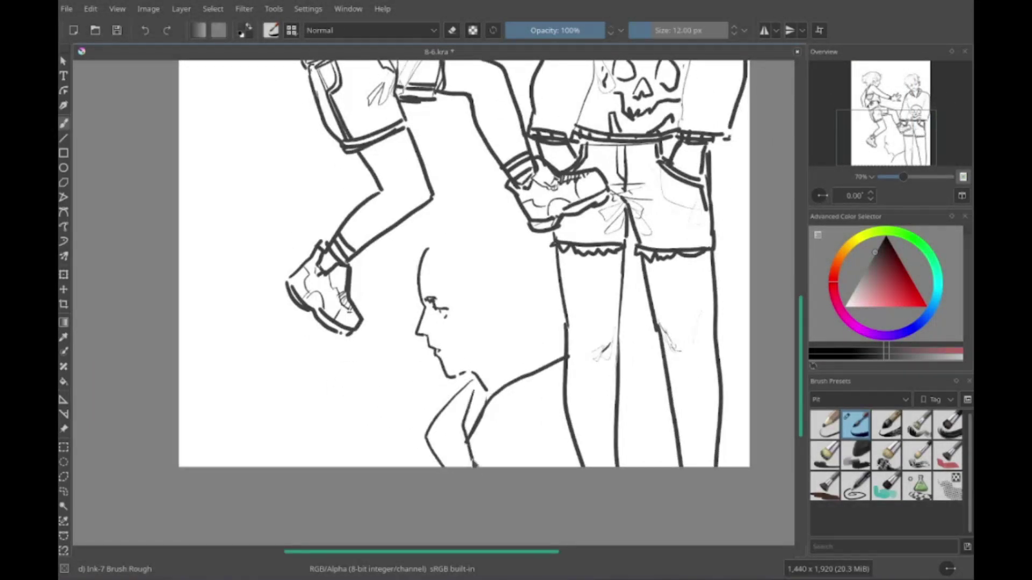
{"action": "key", "text": "ctrl+z"}
Step: Draw the third figure's jacket collar, its chest folds at the page bottom and the first fringe strands
{"action": "left_click_drag", "start_coordinate": [473, 381], "coordinate": [462, 462]}
{"action": "left_click_drag", "start_coordinate": [473, 446], "coordinate": [567, 428]}
{"action": "left_click_drag", "start_coordinate": [522, 369], "coordinate": [470, 430]}
{"action": "left_click_drag", "start_coordinate": [478, 466], "coordinate": [524, 449]}
{"action": "left_click_drag", "start_coordinate": [538, 440], "coordinate": [560, 467]}
{"action": "scroll", "coordinate": [484, 301], "scroll_direction": "up", "scroll_amount": 1}
{"action": "scroll", "coordinate": [484, 301], "scroll_direction": "left", "scroll_amount": 1}
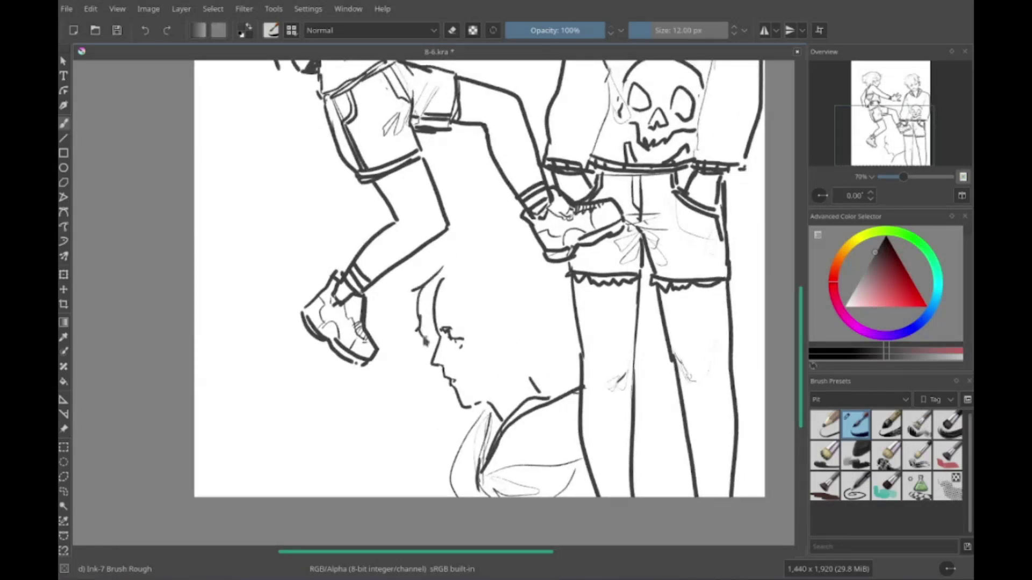
Step: Draw the third head's rounded hair outline, side strands, ear and jagged hair ends at the nape
{"action": "left_click_drag", "start_coordinate": [438, 328], "coordinate": [446, 269]}
{"action": "mouse_move", "coordinate": [446, 268]}
{"action": "left_mouse_down"}
{"action": "mouse_move", "coordinate": [529, 263]}
{"action": "mouse_move", "coordinate": [571, 338]}
{"action": "left_mouse_up"}
{"action": "left_click_drag", "start_coordinate": [473, 312], "coordinate": [478, 366]}
{"action": "mouse_move", "coordinate": [500, 329]}
{"action": "left_mouse_down"}
{"action": "mouse_move", "coordinate": [518, 342]}
{"action": "mouse_move", "coordinate": [513, 357]}
{"action": "mouse_move", "coordinate": [527, 351]}
{"action": "mouse_move", "coordinate": [551, 371]}
{"action": "left_mouse_up"}
{"action": "scroll", "coordinate": [516, 328], "scroll_direction": "right", "scroll_amount": 1}
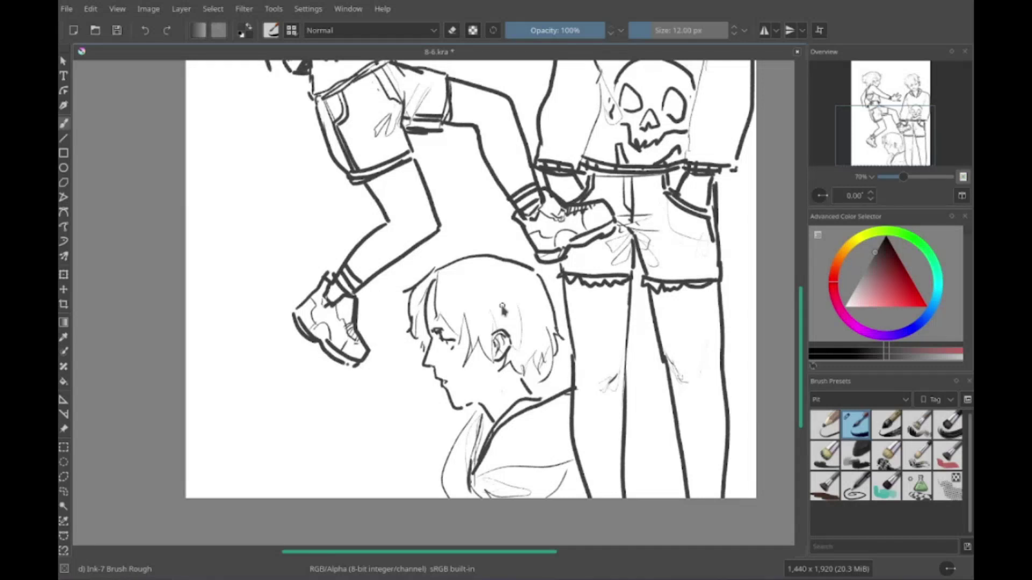
{"action": "scroll", "coordinate": [484, 350], "scroll_direction": "down", "scroll_amount": 1}
{"action": "scroll", "coordinate": [484, 350], "scroll_direction": "left", "scroll_amount": 1}
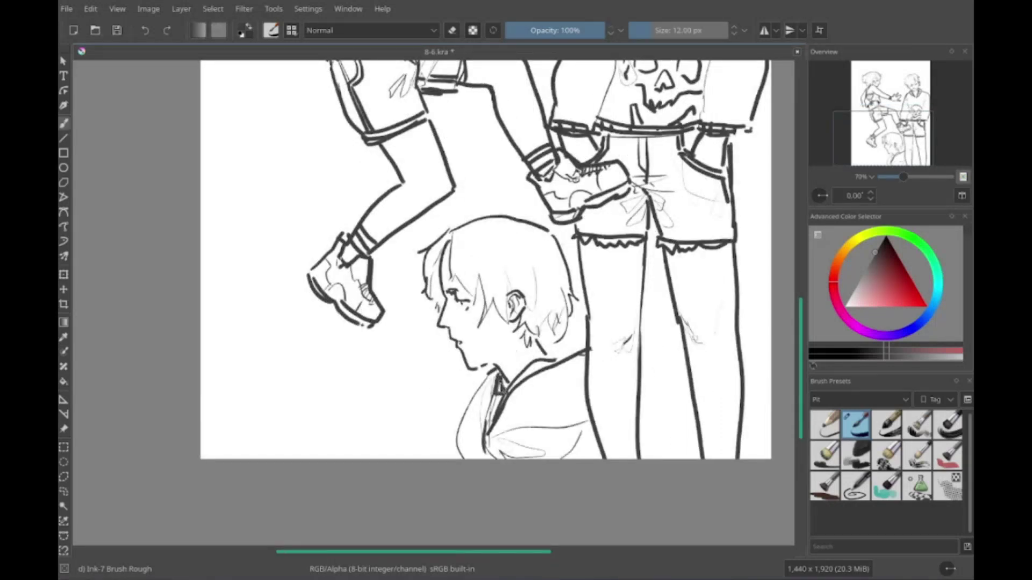
Step: Fill the inside of the third figure's collar with solid dark ink and add the collar line behind the neck
{"action": "left_click_drag", "start_coordinate": [490, 379], "coordinate": [500, 419]}
{"action": "scroll", "coordinate": [554, 349], "scroll_direction": "down", "scroll_amount": 1}
{"action": "scroll", "coordinate": [553, 349], "scroll_direction": "right", "scroll_amount": 1}
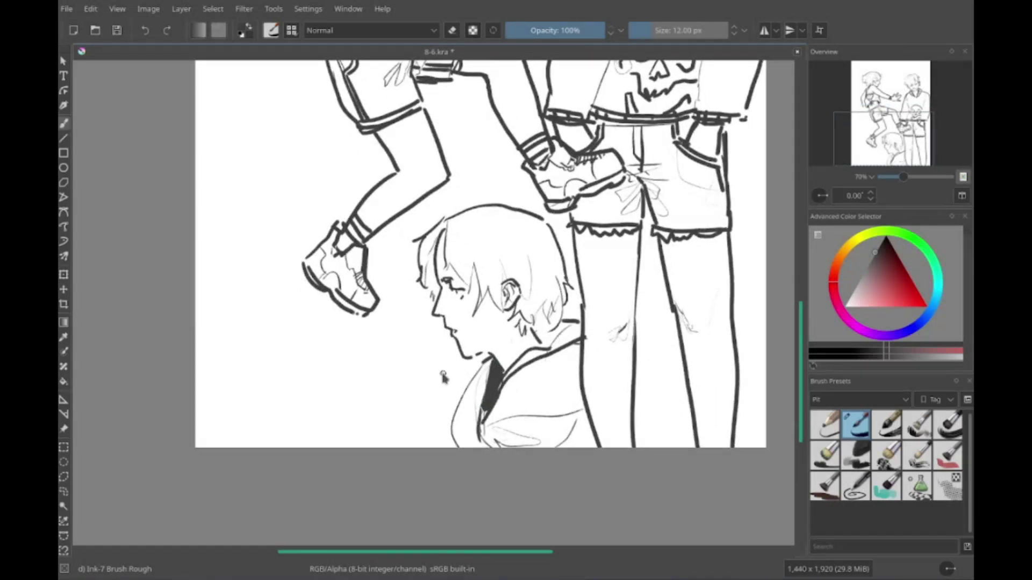
{"action": "scroll", "coordinate": [440, 376], "scroll_direction": "down", "scroll_amount": 1}
{"action": "scroll", "coordinate": [441, 376], "scroll_direction": "right", "scroll_amount": 1}
{"action": "scroll", "coordinate": [366, 413], "scroll_direction": "down", "scroll_amount": 1}
{"action": "scroll", "coordinate": [366, 413], "scroll_direction": "left", "scroll_amount": 1}
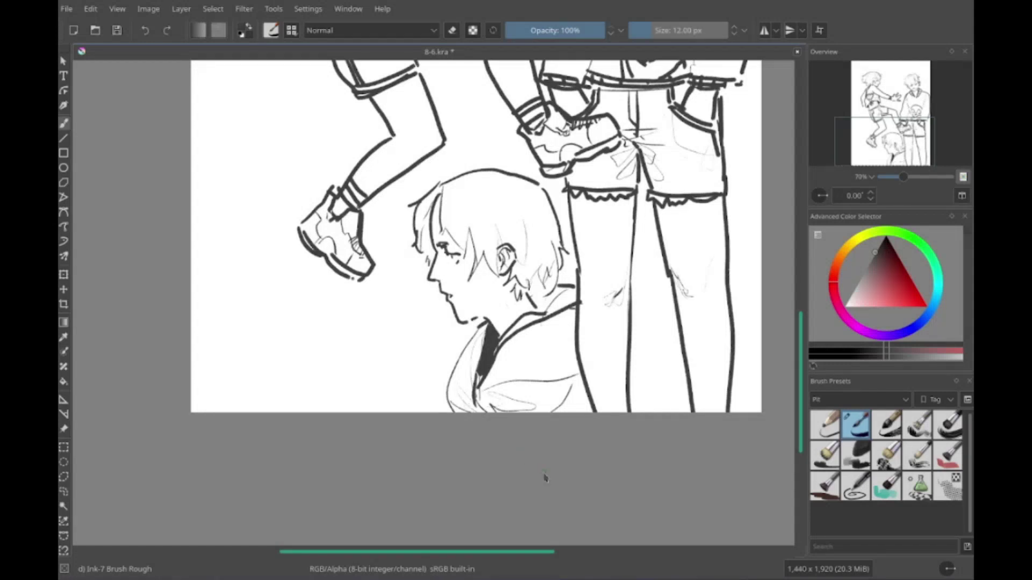
Step: Ink a dark fold shadow on the third figure's jacket and extend the shoulder and sleeve lines to the page bottom
{"action": "scroll", "coordinate": [544, 477], "scroll_direction": "right", "scroll_amount": 2}
{"action": "mouse_move", "coordinate": [535, 379]}
{"action": "left_mouse_down"}
{"action": "mouse_move", "coordinate": [507, 390]}
{"action": "mouse_move", "coordinate": [535, 398]}
{"action": "left_mouse_up"}
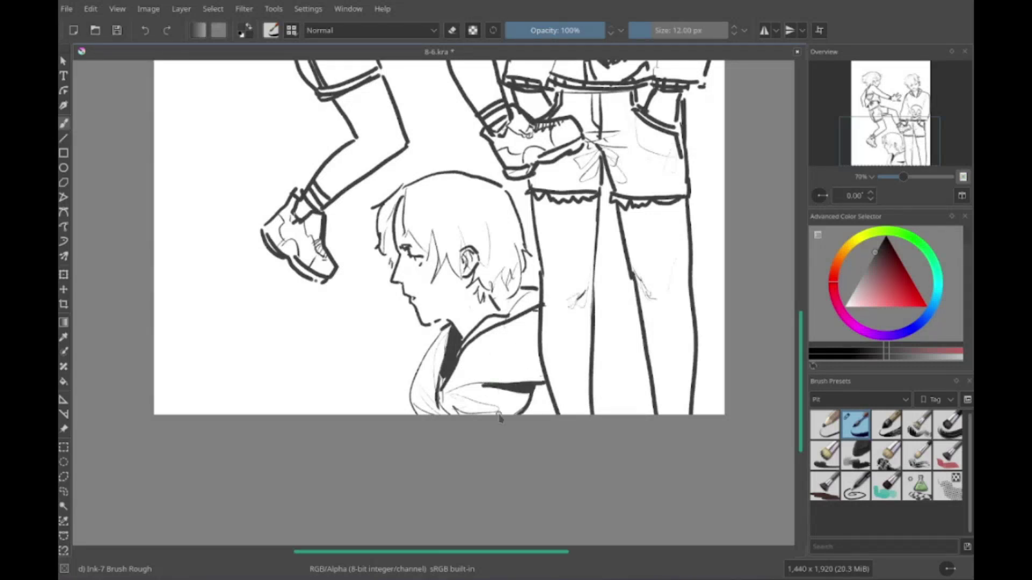
{"action": "scroll", "coordinate": [500, 419], "scroll_direction": "left", "scroll_amount": 3}
{"action": "scroll", "coordinate": [500, 419], "scroll_direction": "down", "scroll_amount": 1}
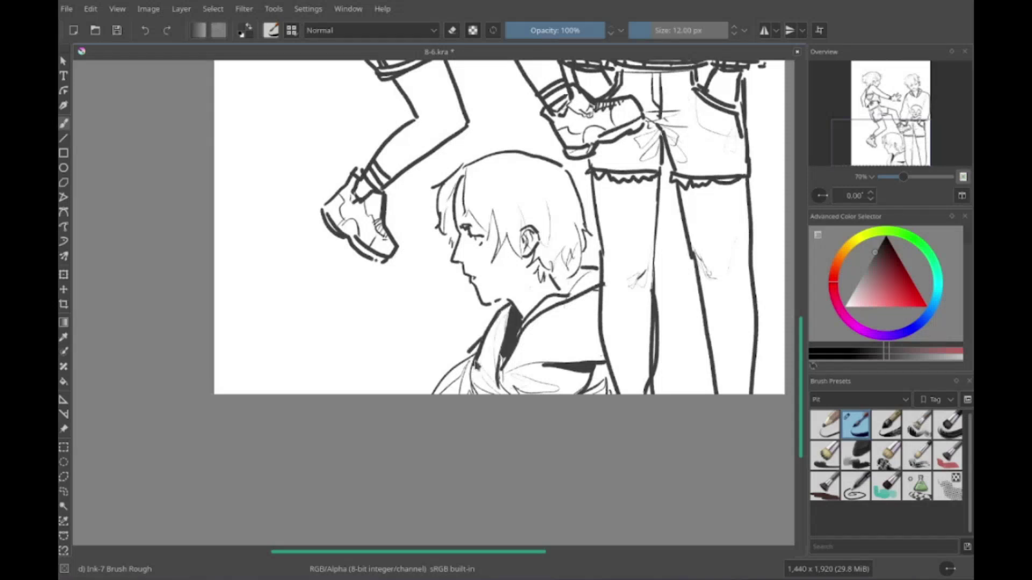
Step: Clean up the lines at the front of the third head's hair with the eraser and return to painting mode
{"action": "key", "text": "e"}
{"action": "scroll", "coordinate": [489, 257], "scroll_direction": "up", "scroll_amount": 3}
{"action": "left_click_drag", "start_coordinate": [487, 257], "coordinate": [463, 271]}
{"action": "key", "text": "e"}
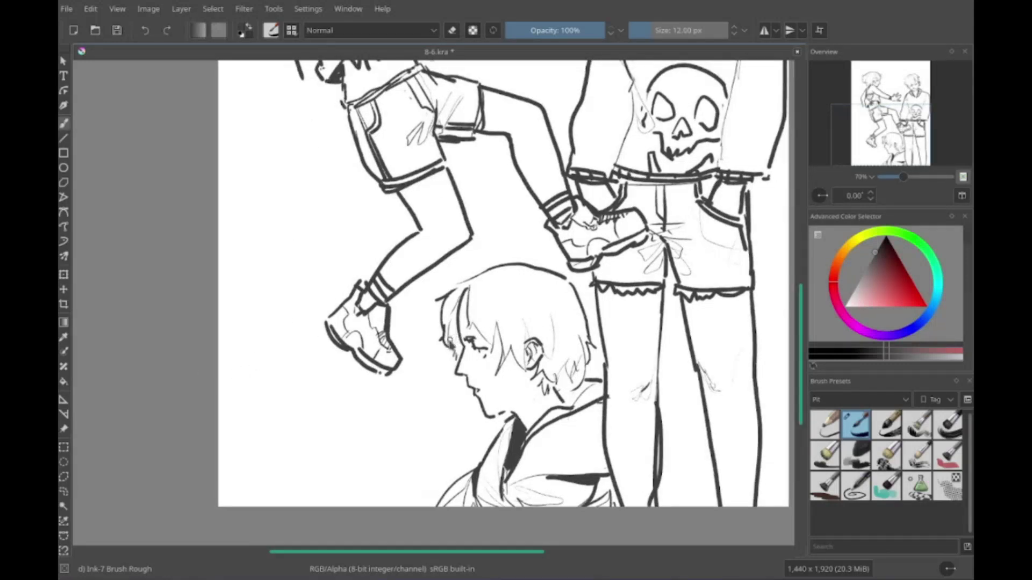
Step: Draw a striped scarf around the standing figure's collar with one end hanging above the skull, and save the file
{"action": "scroll", "coordinate": [452, 344], "scroll_direction": "right", "scroll_amount": 2}
{"action": "scroll", "coordinate": [365, 342], "scroll_direction": "up", "scroll_amount": 10}
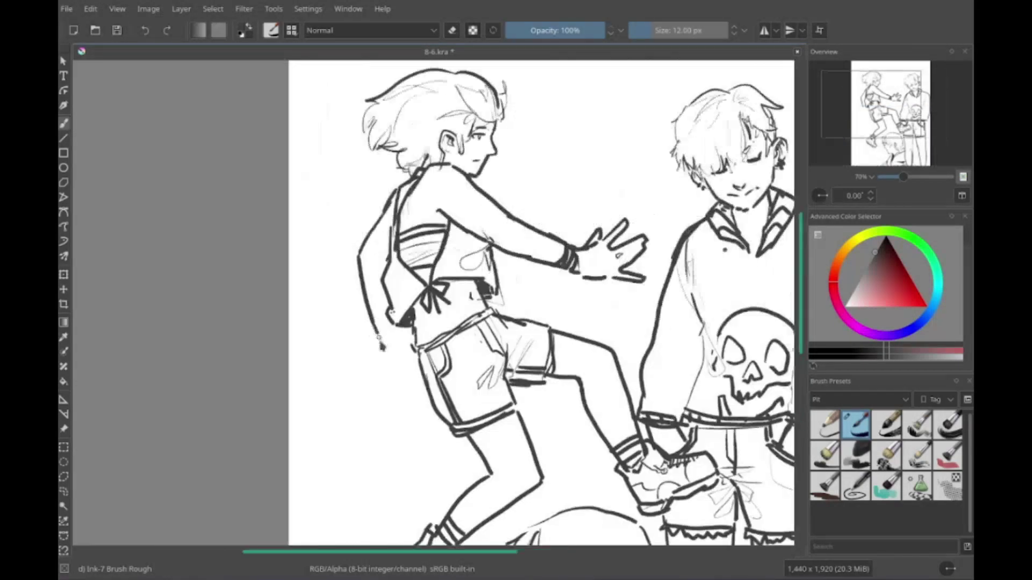
{"action": "scroll", "coordinate": [590, 263], "scroll_direction": "right", "scroll_amount": 3}
{"action": "left_click_drag", "start_coordinate": [524, 252], "coordinate": [583, 290]}
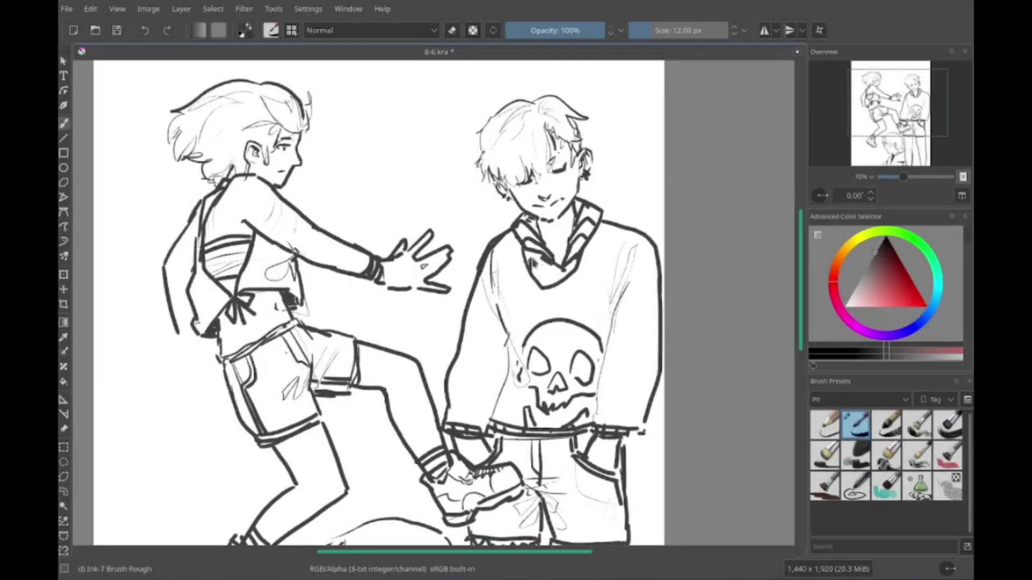
{"action": "left_click_drag", "start_coordinate": [586, 237], "coordinate": [597, 310]}
{"action": "key", "text": "ctrl+s"}
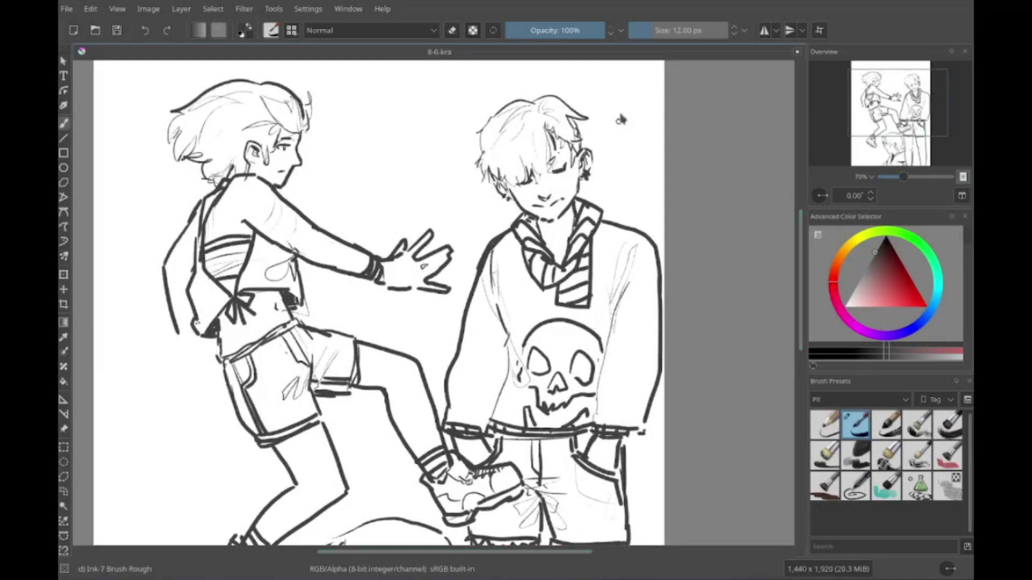
{"action": "scroll", "coordinate": [621, 119], "scroll_direction": "down", "scroll_amount": 10}
{"action": "scroll", "coordinate": [621, 118], "scroll_direction": "left", "scroll_amount": 6}
{"action": "scroll", "coordinate": [529, 269], "scroll_direction": "right", "scroll_amount": 3}
{"action": "scroll", "coordinate": [530, 268], "scroll_direction": "up", "scroll_amount": 2}
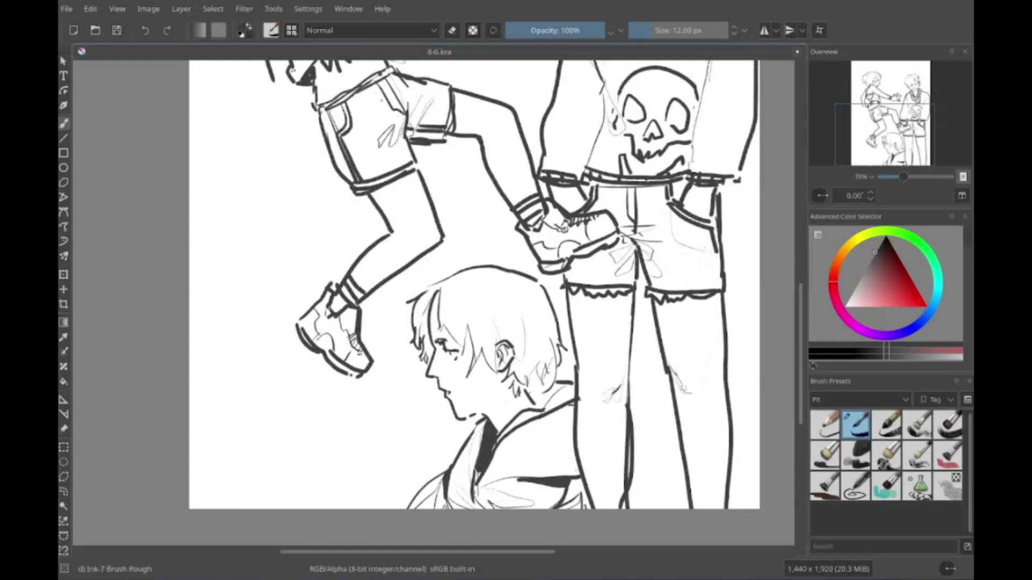
{"action": "scroll", "coordinate": [530, 268], "scroll_direction": "up", "scroll_amount": 2}
{"action": "left_click_drag", "start_coordinate": [347, 384], "coordinate": [306, 525]}
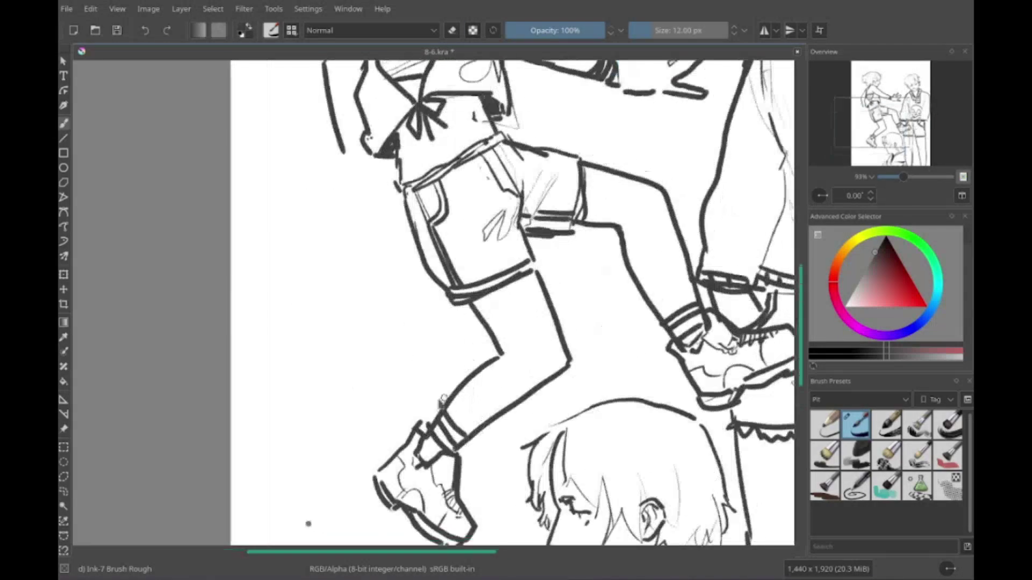
{"action": "left_click_drag", "start_coordinate": [537, 361], "coordinate": [317, 400]}
{"action": "left_click_drag", "start_coordinate": [252, 407], "coordinate": [325, 394]}
{"action": "key", "text": "slash"}
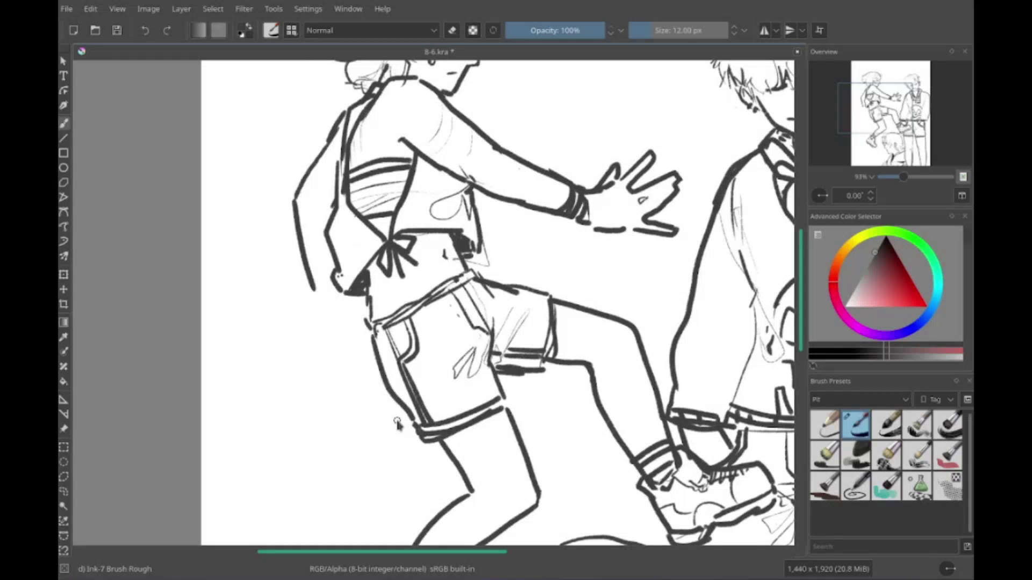
{"action": "left_click_drag", "start_coordinate": [397, 425], "coordinate": [402, 408]}
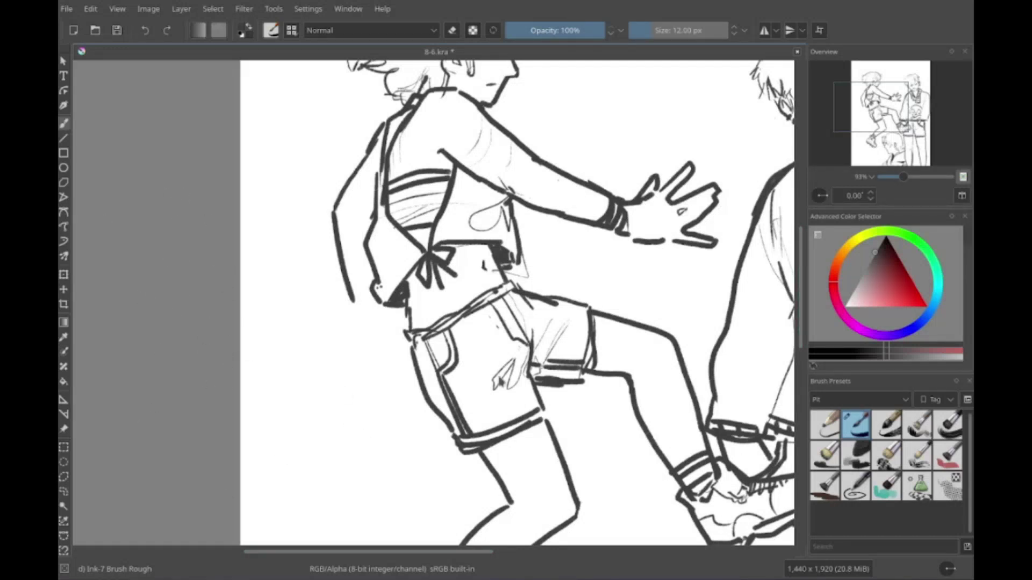
Step: Sketch the fringe and rounded hair outline of a fourth head in the space between the leaping and standing figures
{"action": "scroll", "coordinate": [308, 372], "scroll_direction": "up", "scroll_amount": 3}
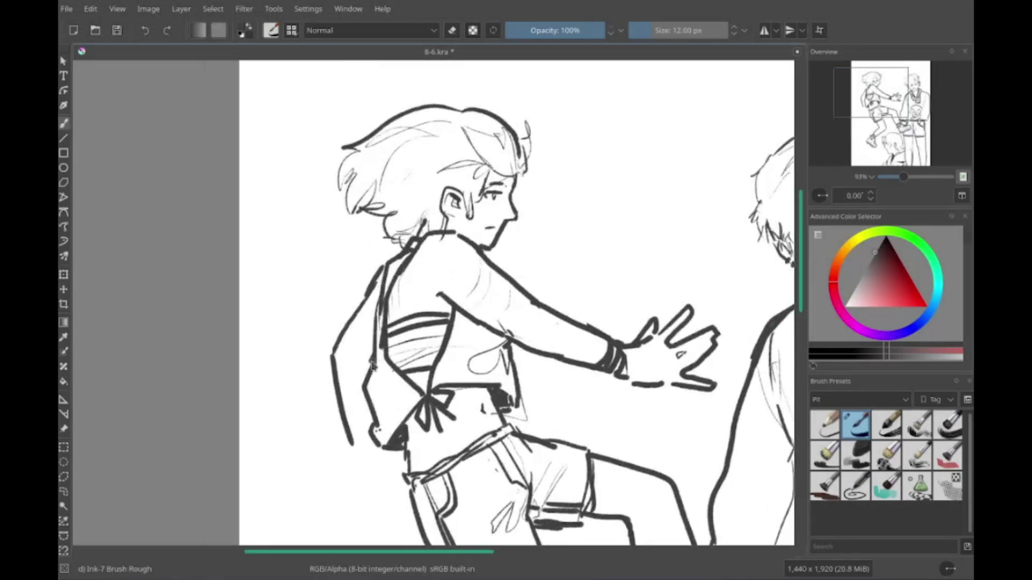
{"action": "scroll", "coordinate": [308, 372], "scroll_direction": "down", "scroll_amount": 3}
{"action": "scroll", "coordinate": [422, 261], "scroll_direction": "up", "scroll_amount": 3}
{"action": "left_click_drag", "start_coordinate": [462, 222], "coordinate": [406, 322]}
{"action": "key", "text": "ctrl+z"}
{"action": "left_click_drag", "start_coordinate": [438, 240], "coordinate": [393, 322]}
{"action": "left_click_drag", "start_coordinate": [456, 313], "coordinate": [503, 348]}
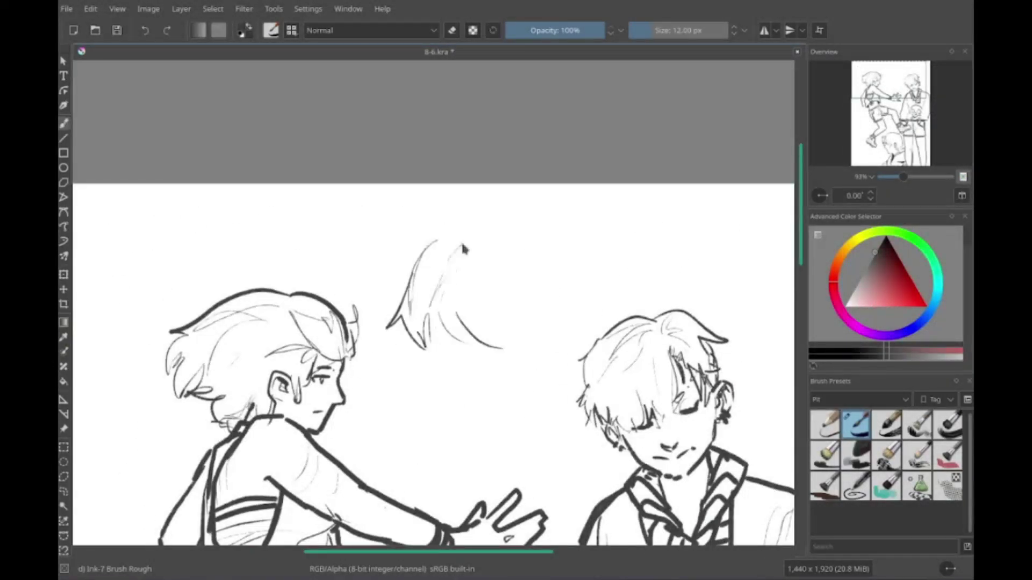
{"action": "left_click_drag", "start_coordinate": [436, 242], "coordinate": [588, 253]}
{"action": "left_click_drag", "start_coordinate": [500, 250], "coordinate": [550, 347]}
{"action": "left_click_drag", "start_coordinate": [529, 259], "coordinate": [538, 320]}
Step: Draw the fourth head's open eye with dark iris and brow, and outline the pointed jaw
{"action": "scroll", "coordinate": [484, 301], "scroll_direction": "down", "scroll_amount": 1}
{"action": "left_click_drag", "start_coordinate": [442, 310], "coordinate": [471, 308]}
{"action": "mouse_move", "coordinate": [452, 320]}
{"action": "left_mouse_down"}
{"action": "mouse_move", "coordinate": [456, 330]}
{"action": "mouse_move", "coordinate": [462, 318]}
{"action": "left_mouse_up"}
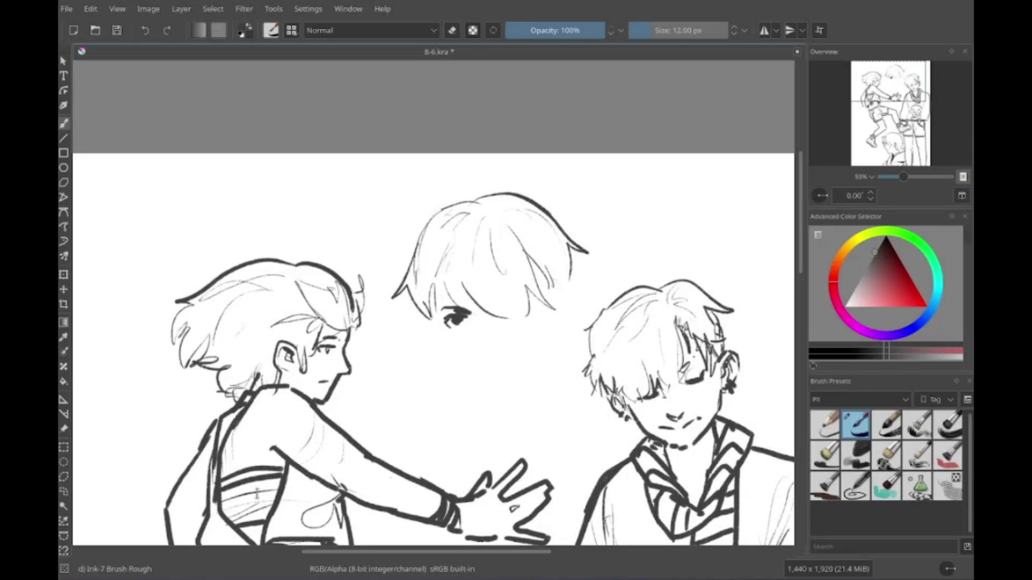
{"action": "scroll", "coordinate": [427, 537], "scroll_direction": "down", "scroll_amount": 3}
{"action": "left_click_drag", "start_coordinate": [418, 237], "coordinate": [472, 329]}
{"action": "left_click_drag", "start_coordinate": [535, 271], "coordinate": [486, 330]}
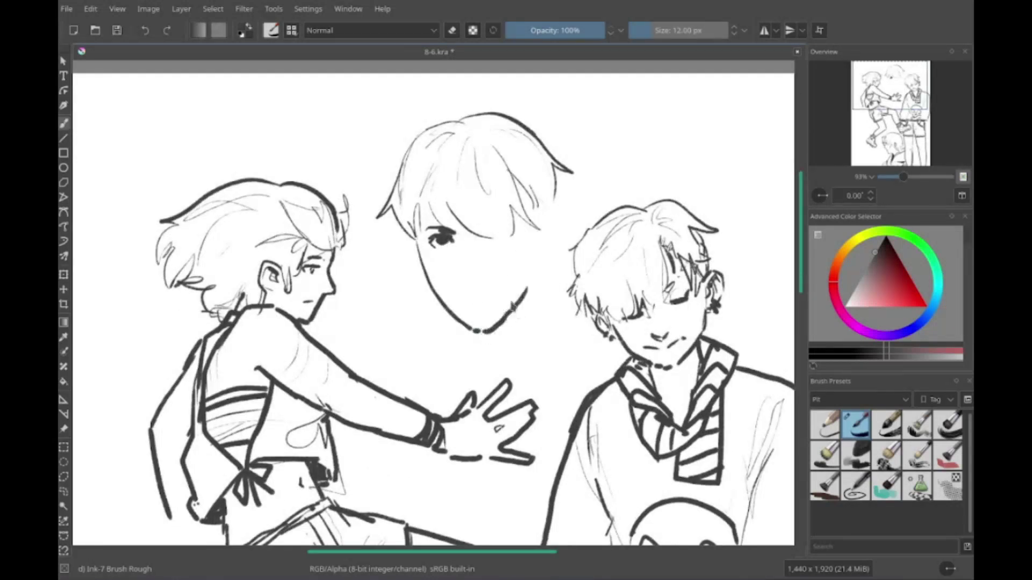
Step: Add a solid dark eye patch over the fourth head's other eye, plus the nose and mouth
{"action": "left_click_drag", "start_coordinate": [487, 237], "coordinate": [521, 252]}
{"action": "left_click_drag", "start_coordinate": [513, 194], "coordinate": [475, 237]}
{"action": "mouse_move", "coordinate": [464, 271]}
{"action": "left_mouse_down"}
{"action": "mouse_move", "coordinate": [494, 293]}
{"action": "mouse_move", "coordinate": [464, 316]}
{"action": "mouse_move", "coordinate": [475, 316]}
{"action": "left_mouse_up"}
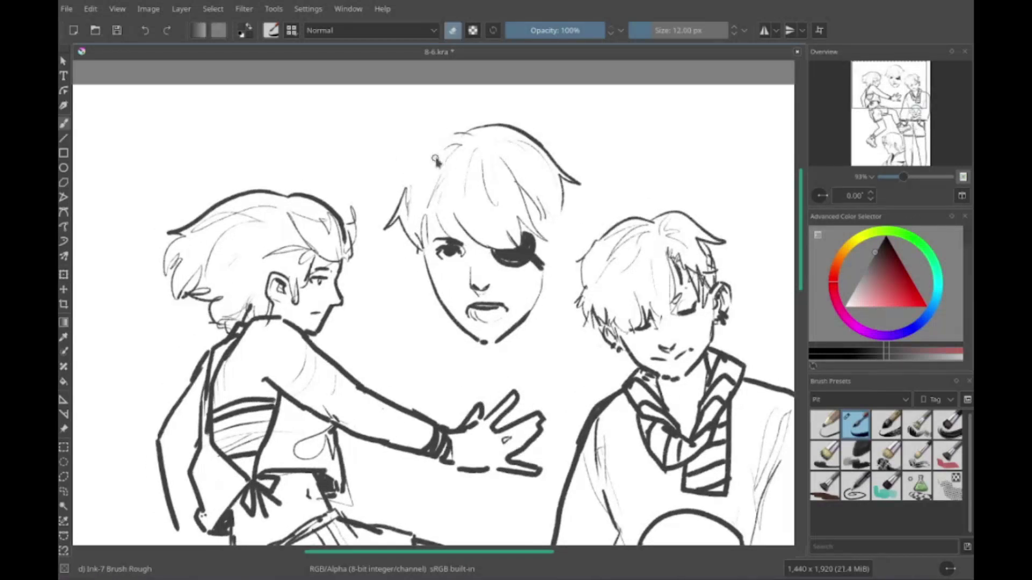
Step: Rework the fourth head's side hair with eraser and brush, and add the eye patch strap across the forehead
{"action": "left_click_drag", "start_coordinate": [421, 185], "coordinate": [460, 220]}
{"action": "mouse_move", "coordinate": [388, 189]}
{"action": "left_mouse_down"}
{"action": "mouse_move", "coordinate": [458, 134]}
{"action": "mouse_move", "coordinate": [462, 118]}
{"action": "left_mouse_up"}
{"action": "scroll", "coordinate": [458, 134], "scroll_direction": "down", "scroll_amount": 1}
{"action": "scroll", "coordinate": [462, 117], "scroll_direction": "down", "scroll_amount": 1}
{"action": "mouse_move", "coordinate": [541, 241]}
{"action": "left_mouse_down"}
{"action": "mouse_move", "coordinate": [515, 290]}
{"action": "mouse_move", "coordinate": [540, 228]}
{"action": "left_mouse_up"}
{"action": "mouse_move", "coordinate": [529, 258]}
{"action": "left_mouse_down"}
{"action": "mouse_move", "coordinate": [537, 273]}
{"action": "mouse_move", "coordinate": [553, 242]}
{"action": "left_mouse_up"}
{"action": "mouse_move", "coordinate": [535, 233]}
{"action": "left_mouse_down"}
{"action": "mouse_move", "coordinate": [547, 221]}
{"action": "mouse_move", "coordinate": [533, 252]}
{"action": "left_mouse_up"}
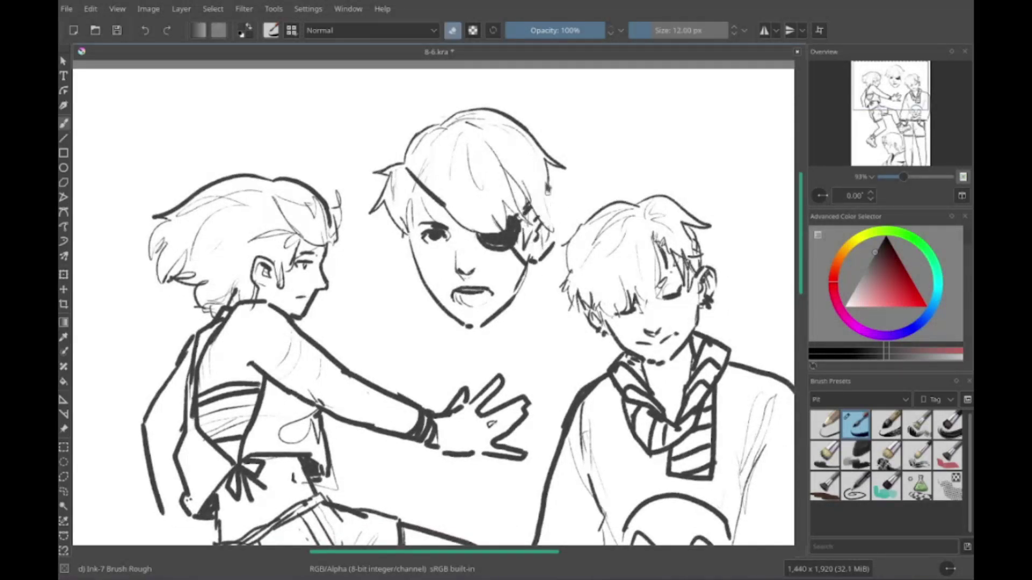
Step: Redraw the hair beside the eye patch and add both ears with the short hair behind them
{"action": "left_click_drag", "start_coordinate": [561, 162], "coordinate": [559, 221]}
{"action": "left_click_drag", "start_coordinate": [414, 236], "coordinate": [404, 266]}
{"action": "left_click_drag", "start_coordinate": [558, 232], "coordinate": [524, 280]}
{"action": "scroll", "coordinate": [462, 269], "scroll_direction": "down", "scroll_amount": 1}
{"action": "left_click_drag", "start_coordinate": [401, 215], "coordinate": [386, 243]}
{"action": "left_click_drag", "start_coordinate": [419, 260], "coordinate": [408, 280]}
Step: Draw the eye-patch figure's neck lines and open, pointed shirt collar
{"action": "mouse_move", "coordinate": [510, 297]}
{"action": "left_mouse_down"}
{"action": "mouse_move", "coordinate": [555, 324]}
{"action": "mouse_move", "coordinate": [543, 387]}
{"action": "left_mouse_up"}
{"action": "left_click_drag", "start_coordinate": [508, 317], "coordinate": [496, 355]}
{"action": "left_click_drag", "start_coordinate": [441, 307], "coordinate": [397, 363]}
{"action": "left_click_drag", "start_coordinate": [444, 322], "coordinate": [466, 365]}
{"action": "scroll", "coordinate": [457, 301], "scroll_direction": "left", "scroll_amount": 1}
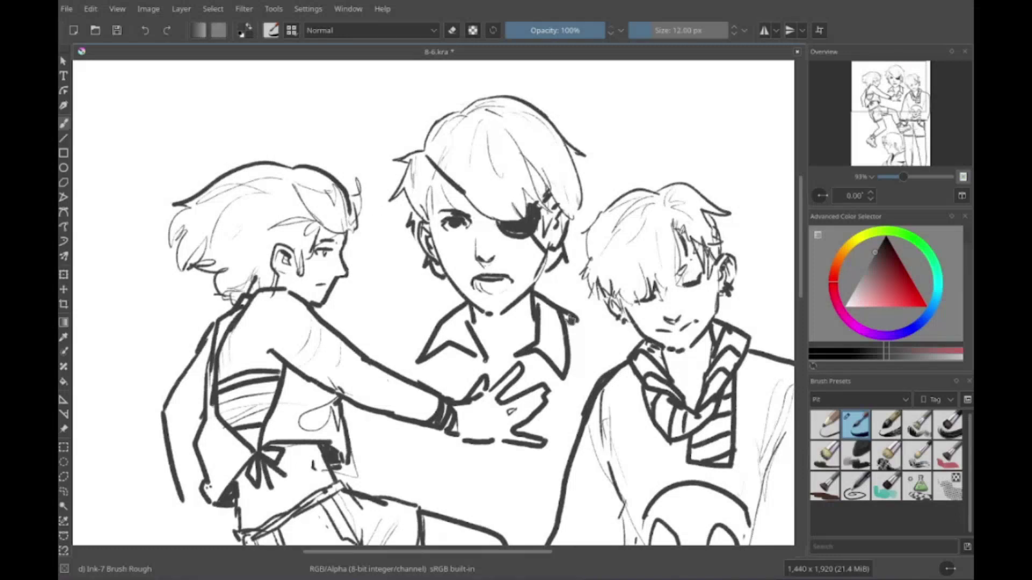
Step: Draw the eye-patch figure's shirt opening around the leaping figure's hand, a button below it, and both shoulder lines
{"action": "left_click_drag", "start_coordinate": [437, 205], "coordinate": [499, 271]}
{"action": "scroll", "coordinate": [505, 268], "scroll_direction": "down", "scroll_amount": 3}
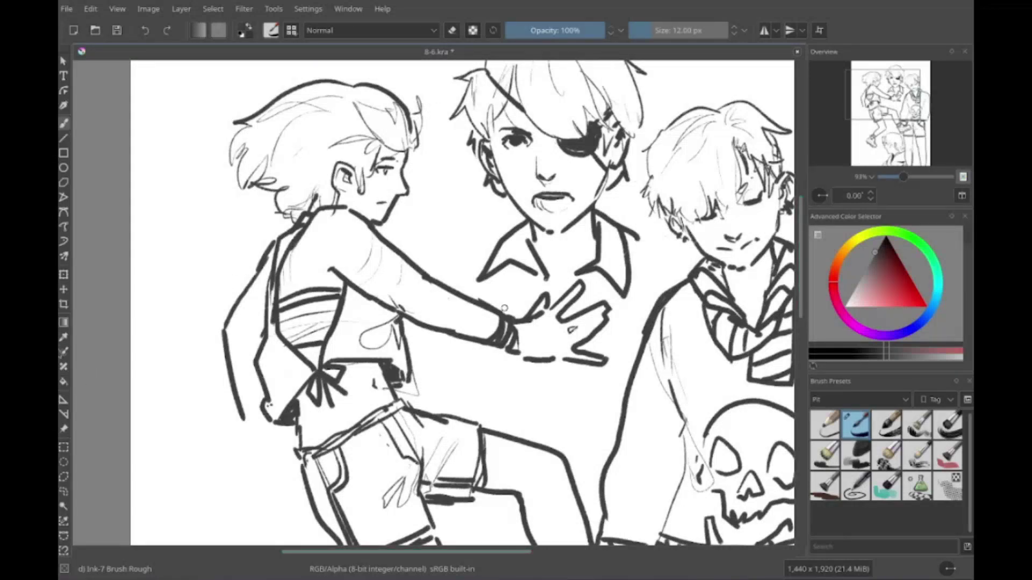
{"action": "left_click_drag", "start_coordinate": [517, 302], "coordinate": [510, 306]}
{"action": "left_click_drag", "start_coordinate": [594, 297], "coordinate": [604, 277]}
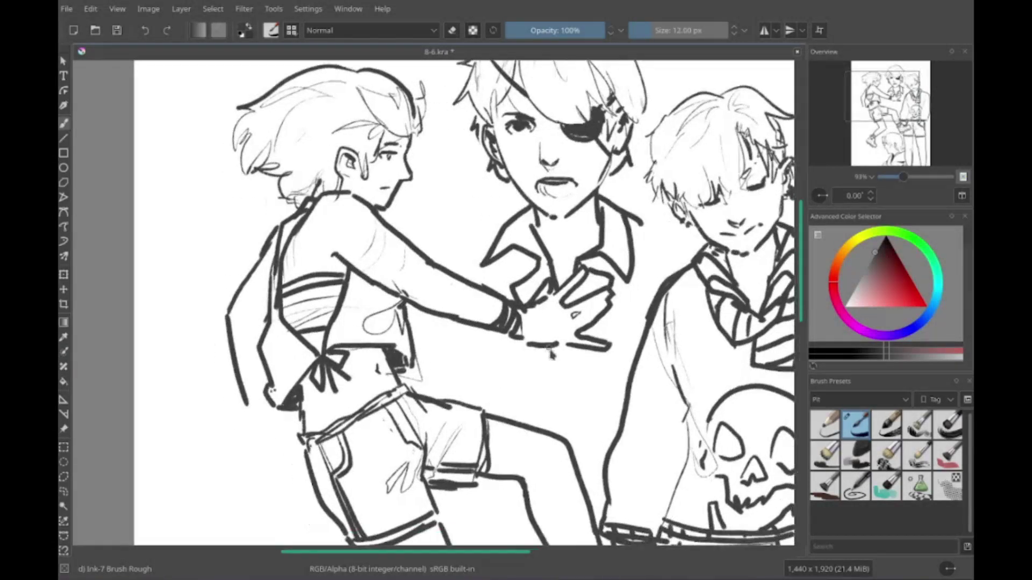
{"action": "left_click_drag", "start_coordinate": [545, 347], "coordinate": [583, 384]}
{"action": "mouse_move", "coordinate": [556, 381]}
{"action": "left_mouse_down"}
{"action": "mouse_move", "coordinate": [565, 406]}
{"action": "mouse_move", "coordinate": [605, 443]}
{"action": "left_mouse_up"}
{"action": "left_click_drag", "start_coordinate": [476, 297], "coordinate": [401, 244]}
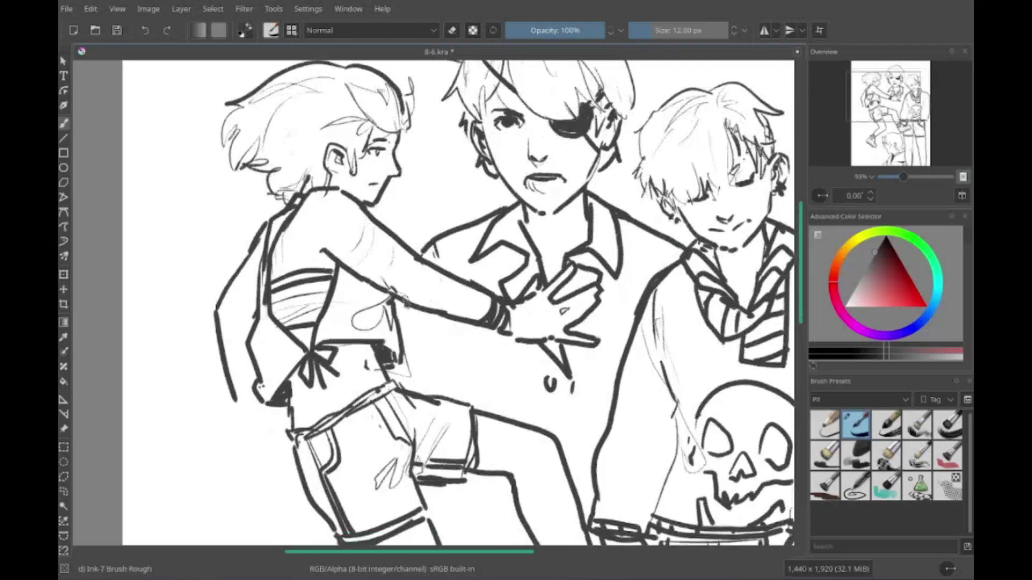
Step: Draw the eye-patch figure's sleeve with its hem and folds, and continue the shirt's front edge down to a second button
{"action": "left_click_drag", "start_coordinate": [422, 309], "coordinate": [425, 376]}
{"action": "left_click_drag", "start_coordinate": [406, 326], "coordinate": [398, 268]}
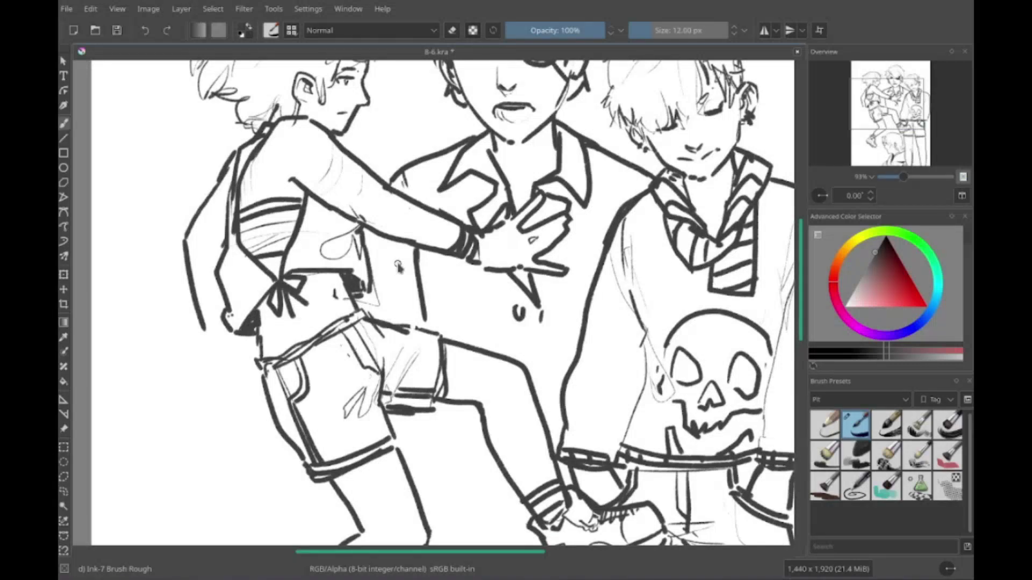
{"action": "scroll", "coordinate": [398, 267], "scroll_direction": "down", "scroll_amount": 2}
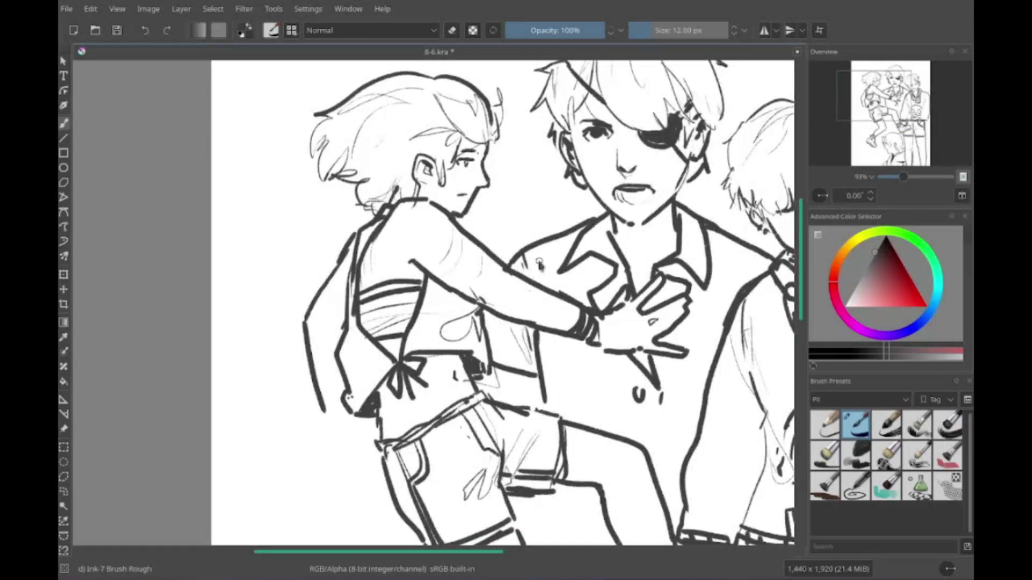
{"action": "scroll", "coordinate": [398, 267], "scroll_direction": "up", "scroll_amount": 1}
{"action": "scroll", "coordinate": [433, 303], "scroll_direction": "down", "scroll_amount": 2}
{"action": "scroll", "coordinate": [433, 303], "scroll_direction": "left", "scroll_amount": 3}
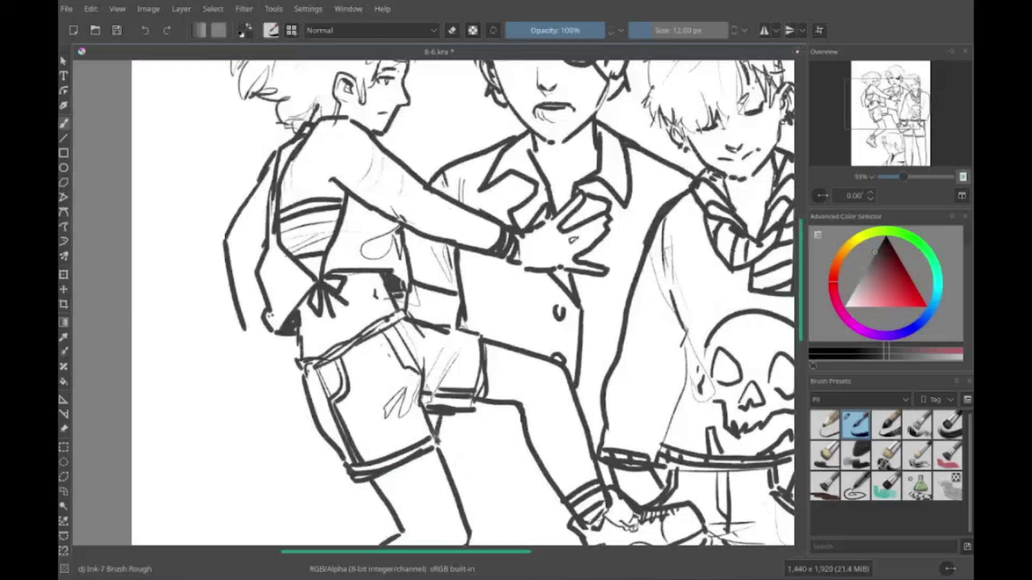
Step: Extend the eye-patch figure's shirt to a hem behind the leaping figure's leg and darken the shadow under the standing figure's chin
{"action": "scroll", "coordinate": [433, 303], "scroll_direction": "down", "scroll_amount": 1}
{"action": "scroll", "coordinate": [433, 302], "scroll_direction": "up", "scroll_amount": 1}
{"action": "scroll", "coordinate": [440, 411], "scroll_direction": "up", "scroll_amount": 3}
{"action": "scroll", "coordinate": [439, 411], "scroll_direction": "right", "scroll_amount": 1}
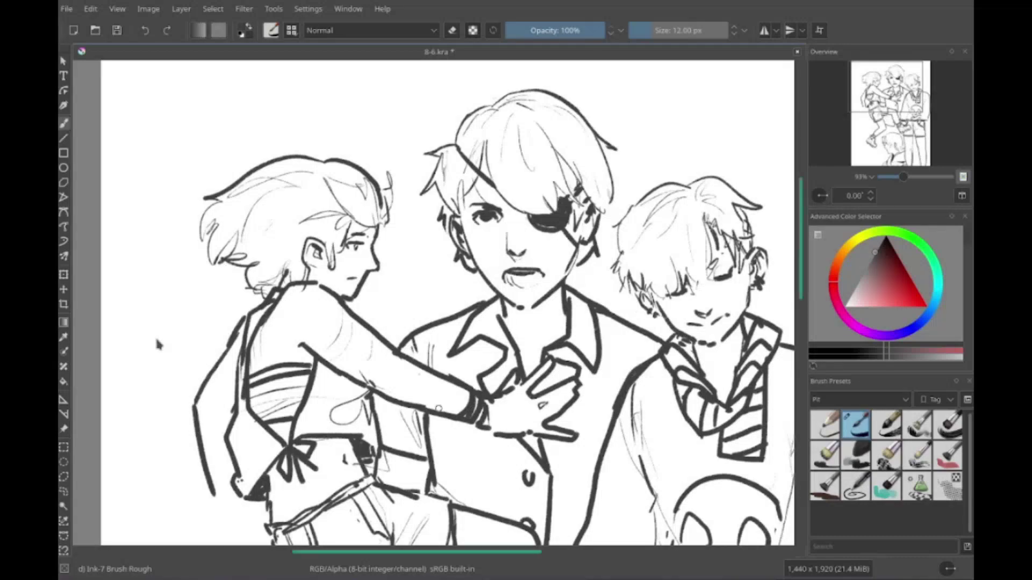
{"action": "scroll", "coordinate": [333, 322], "scroll_direction": "right", "scroll_amount": 3}
{"action": "scroll", "coordinate": [518, 304], "scroll_direction": "up", "scroll_amount": 2}
{"action": "scroll", "coordinate": [518, 303], "scroll_direction": "down", "scroll_amount": 5}
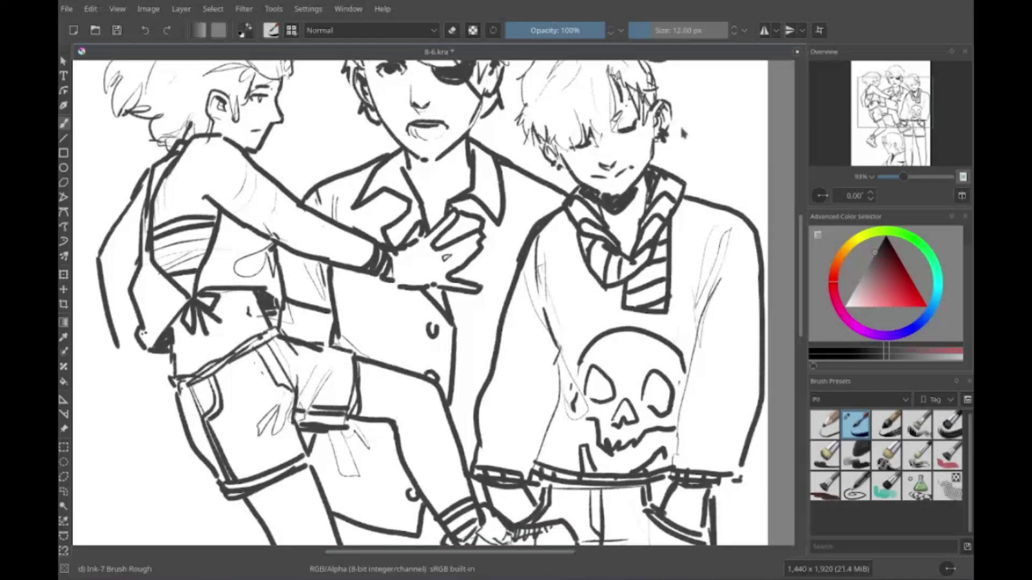
Step: Sketch the parted fringe and rounded hair outline of a fifth head beside the leaping figure's shorts
{"action": "scroll", "coordinate": [430, 301], "scroll_direction": "up", "scroll_amount": 5}
{"action": "scroll", "coordinate": [430, 301], "scroll_direction": "left", "scroll_amount": 3}
{"action": "scroll", "coordinate": [421, 311], "scroll_direction": "up", "scroll_amount": 3}
{"action": "left_click_drag", "start_coordinate": [417, 322], "coordinate": [442, 377]}
{"action": "left_click_drag", "start_coordinate": [456, 282], "coordinate": [503, 352]}
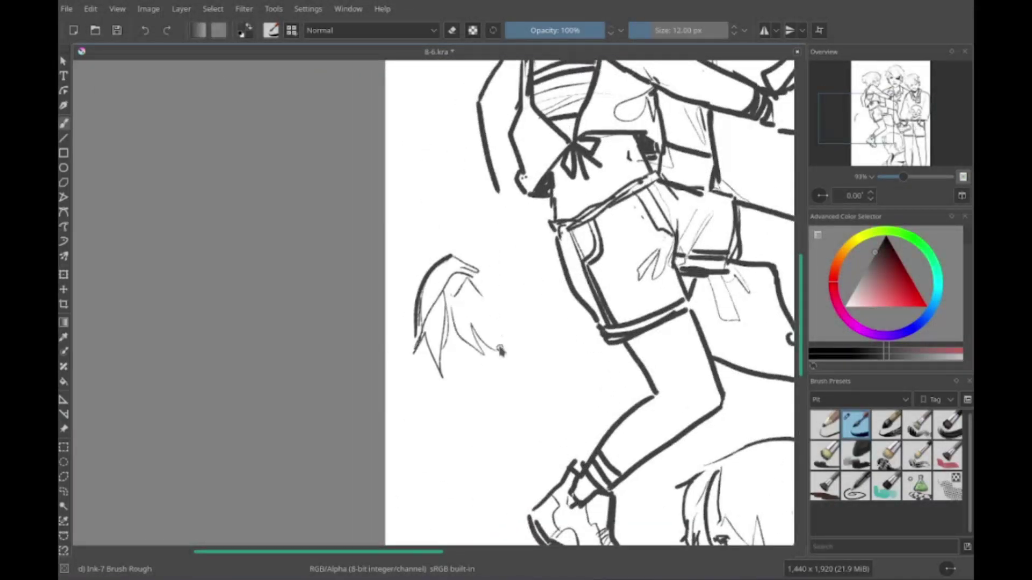
{"action": "left_click_drag", "start_coordinate": [478, 253], "coordinate": [573, 323]}
Step: Draw the fifth head's two eyes and dark eyebrows beneath the fringe, and add loose side strands
{"action": "scroll", "coordinate": [574, 323], "scroll_direction": "down", "scroll_amount": 1}
{"action": "left_click_drag", "start_coordinate": [496, 317], "coordinate": [525, 324]}
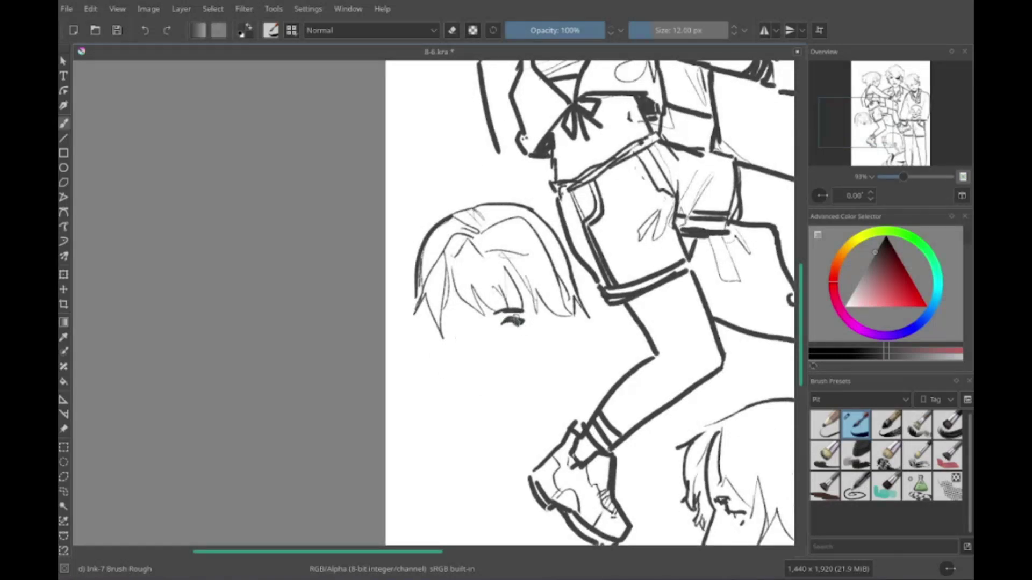
{"action": "scroll", "coordinate": [484, 301], "scroll_direction": "up", "scroll_amount": 2}
{"action": "mouse_move", "coordinate": [474, 297]}
{"action": "left_mouse_down"}
{"action": "mouse_move", "coordinate": [500, 303]}
{"action": "mouse_move", "coordinate": [487, 309]}
{"action": "left_mouse_up"}
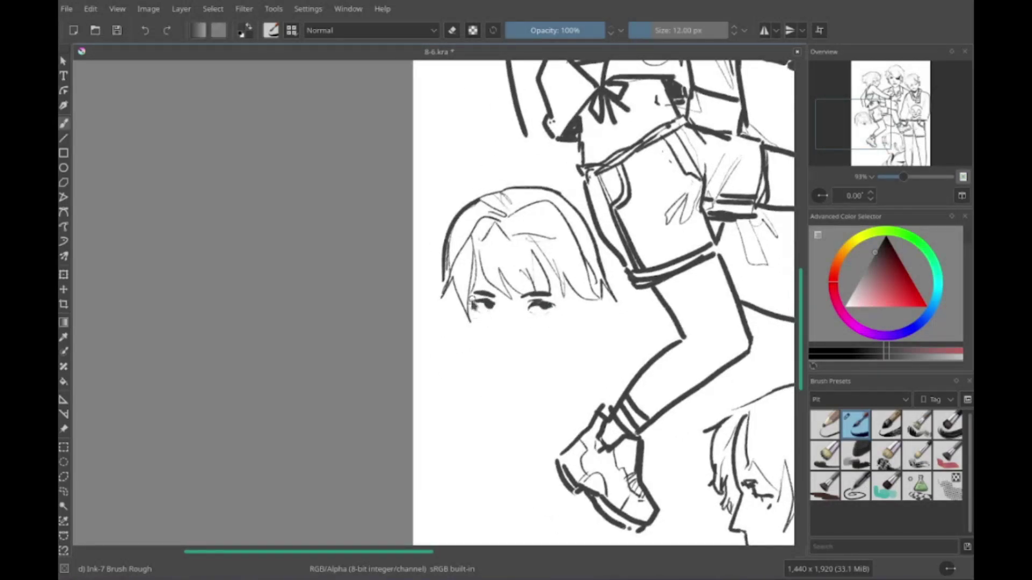
{"action": "scroll", "coordinate": [479, 301], "scroll_direction": "up", "scroll_amount": 1}
{"action": "scroll", "coordinate": [442, 274], "scroll_direction": "down", "scroll_amount": 1}
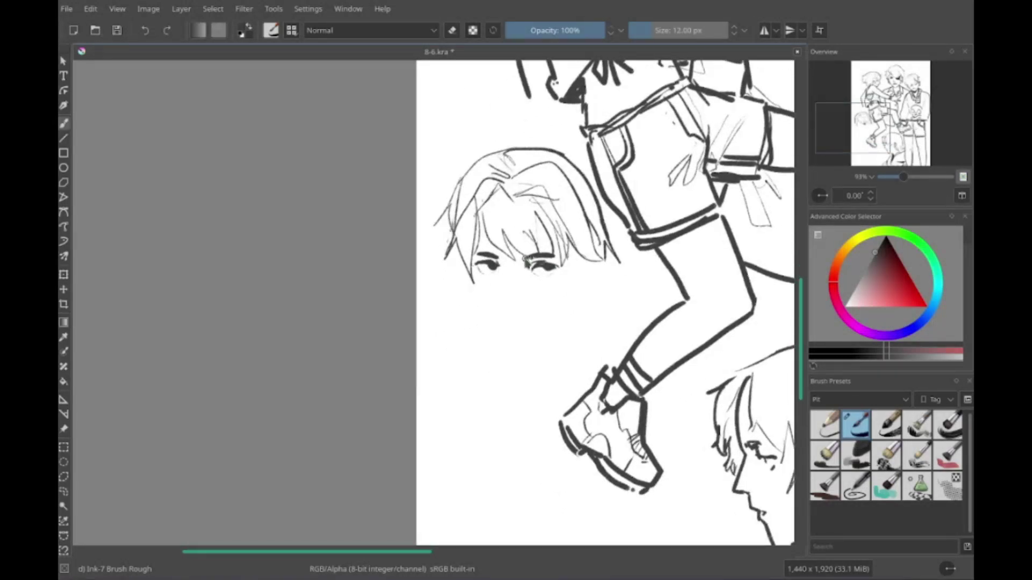
Step: Add the fifth head's nose, jaw line and a long hair strand along the cheek
{"action": "left_click_drag", "start_coordinate": [497, 299], "coordinate": [510, 313]}
{"action": "scroll", "coordinate": [433, 259], "scroll_direction": "right", "scroll_amount": 3}
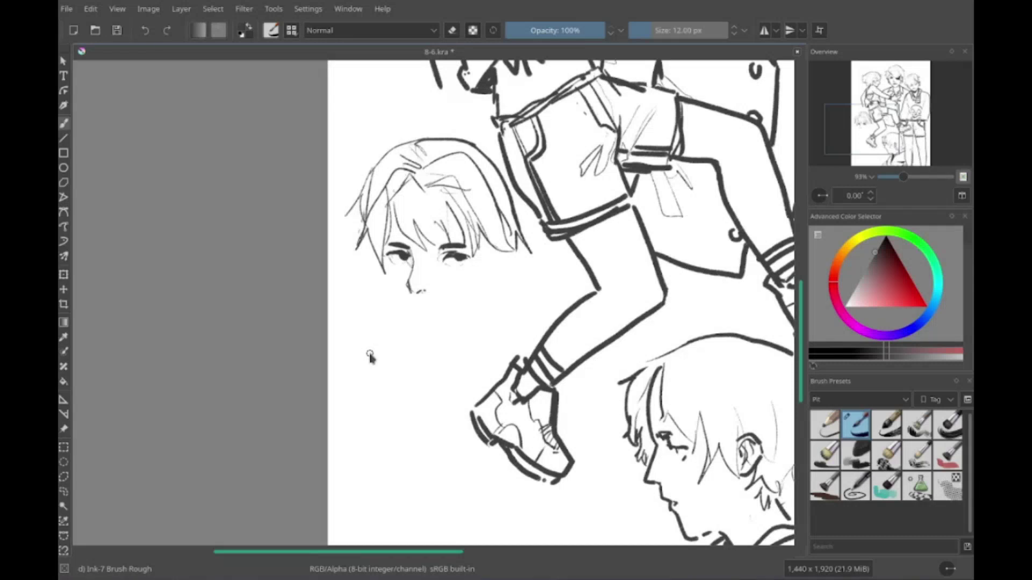
{"action": "scroll", "coordinate": [382, 340], "scroll_direction": "left", "scroll_amount": 3}
{"action": "mouse_move", "coordinate": [449, 295]}
{"action": "left_mouse_down"}
{"action": "mouse_move", "coordinate": [472, 366]}
{"action": "mouse_move", "coordinate": [556, 329]}
{"action": "left_mouse_up"}
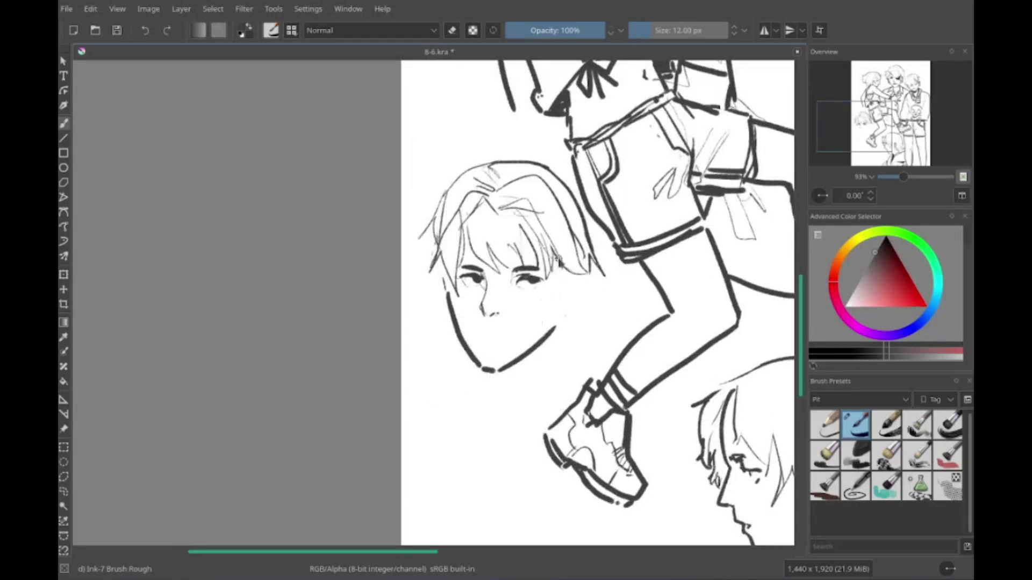
{"action": "left_click_drag", "start_coordinate": [559, 261], "coordinate": [562, 360]}
Step: Erase the outer hair outline around the fifth head's crown and sides, and return to painting mode
{"action": "key", "text": "e"}
{"action": "left_click_drag", "start_coordinate": [457, 180], "coordinate": [516, 172]}
{"action": "left_click_drag", "start_coordinate": [594, 266], "coordinate": [543, 173]}
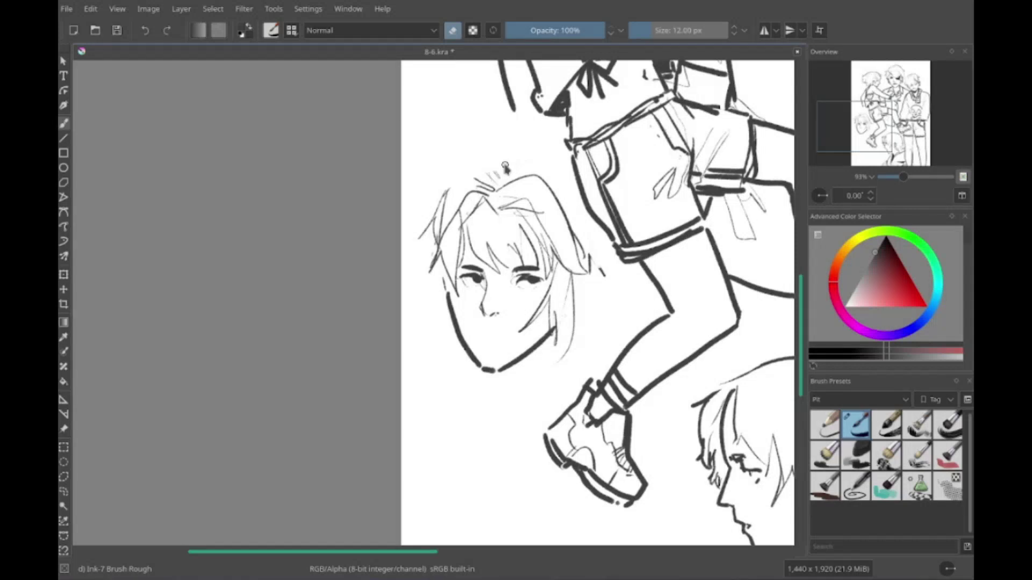
{"action": "scroll", "coordinate": [505, 167], "scroll_direction": "up", "scroll_amount": 1}
{"action": "key", "text": "e"}
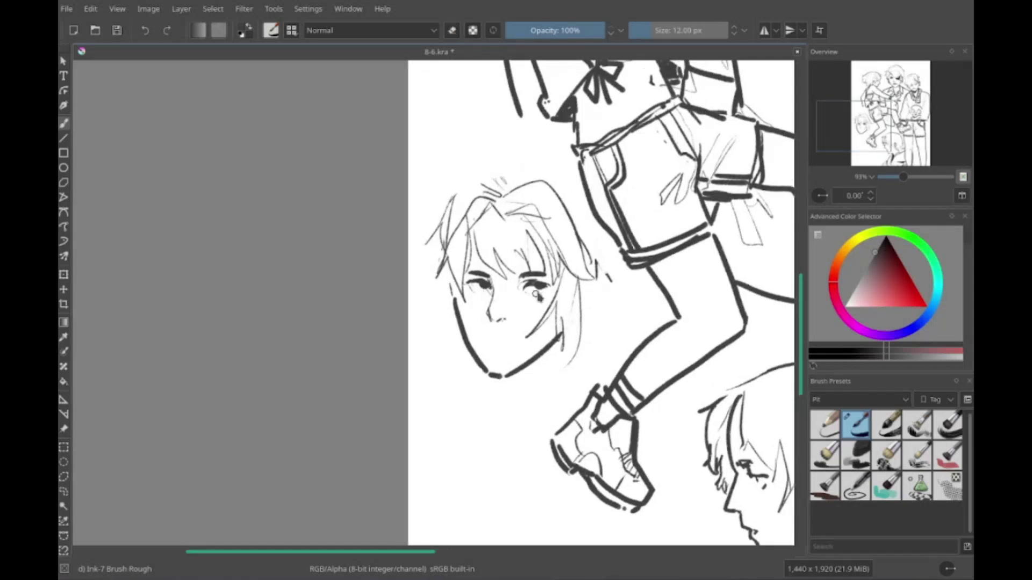
Step: Draw the fifth head's straight mouth, redraw the crown outline and add longer, jagged side hair
{"action": "left_click_drag", "start_coordinate": [481, 334], "coordinate": [535, 338]}
{"action": "scroll", "coordinate": [431, 310], "scroll_direction": "up", "scroll_amount": 2}
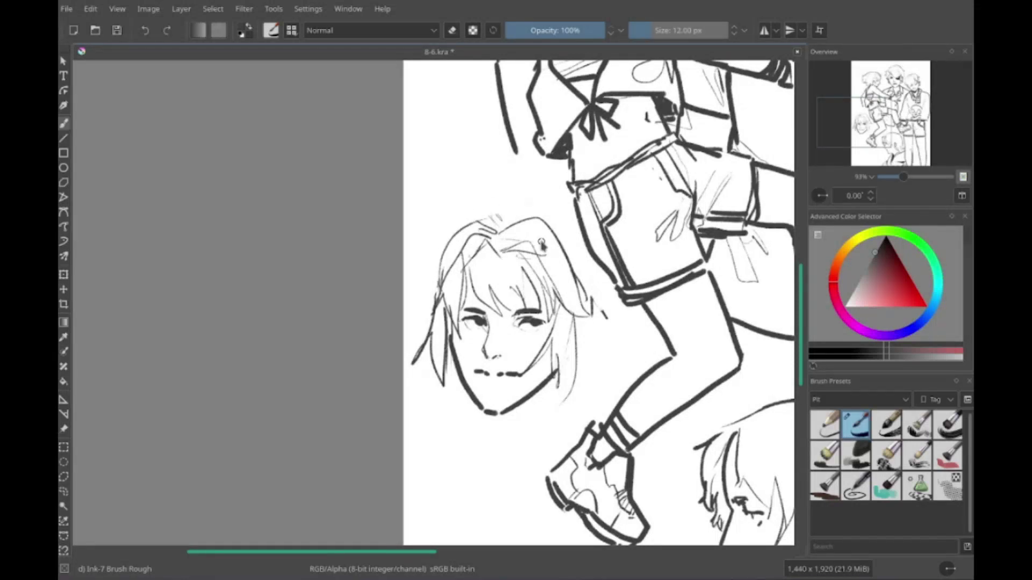
{"action": "scroll", "coordinate": [542, 244], "scroll_direction": "down", "scroll_amount": 3}
{"action": "scroll", "coordinate": [614, 257], "scroll_direction": "up", "scroll_amount": 2}
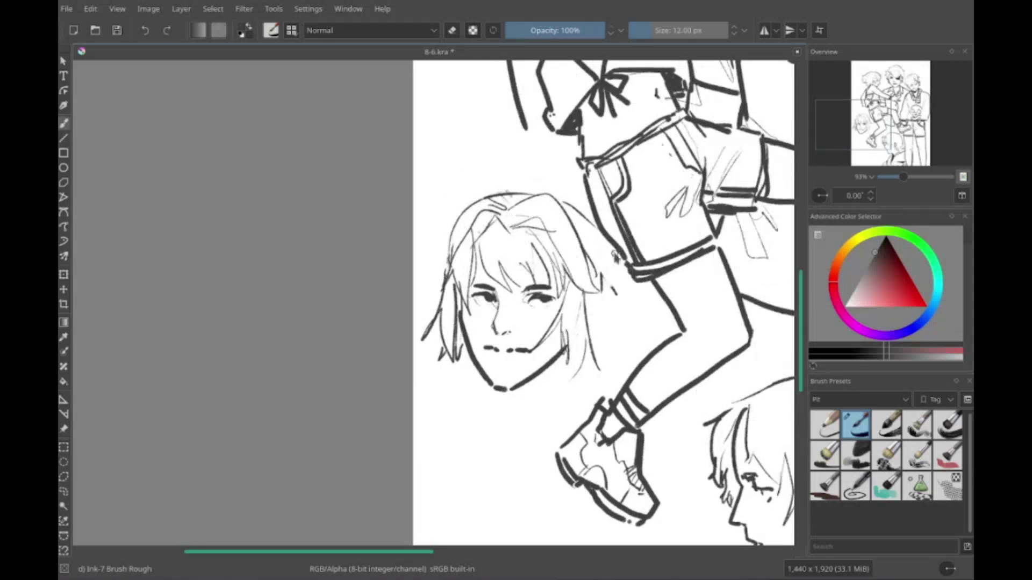
Step: Extend the fifth head's hair to chin length on the side near the leg and add a neck line below the chin
{"action": "scroll", "coordinate": [494, 304], "scroll_direction": "down", "scroll_amount": 2}
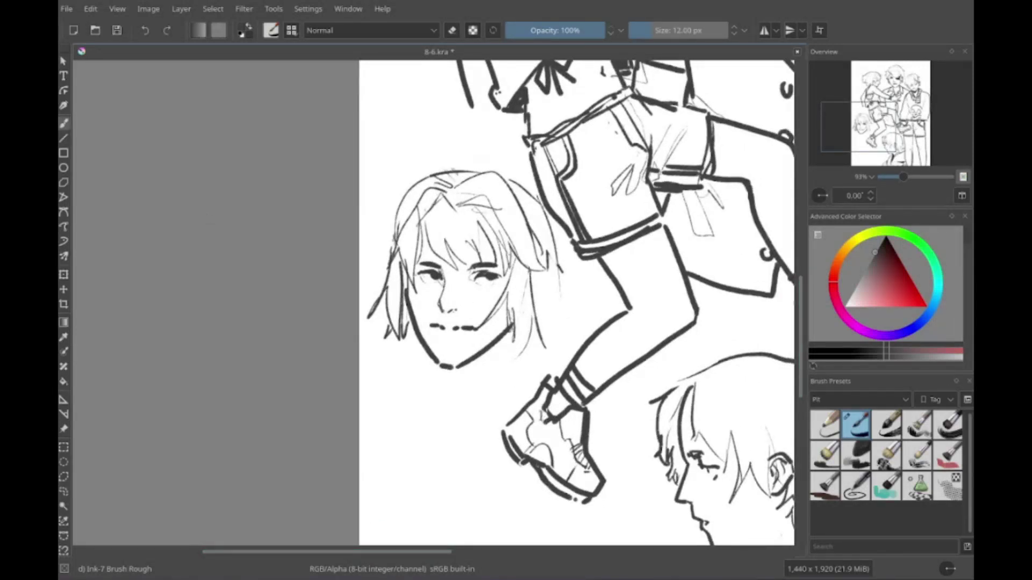
{"action": "scroll", "coordinate": [532, 264], "scroll_direction": "left", "scroll_amount": 1}
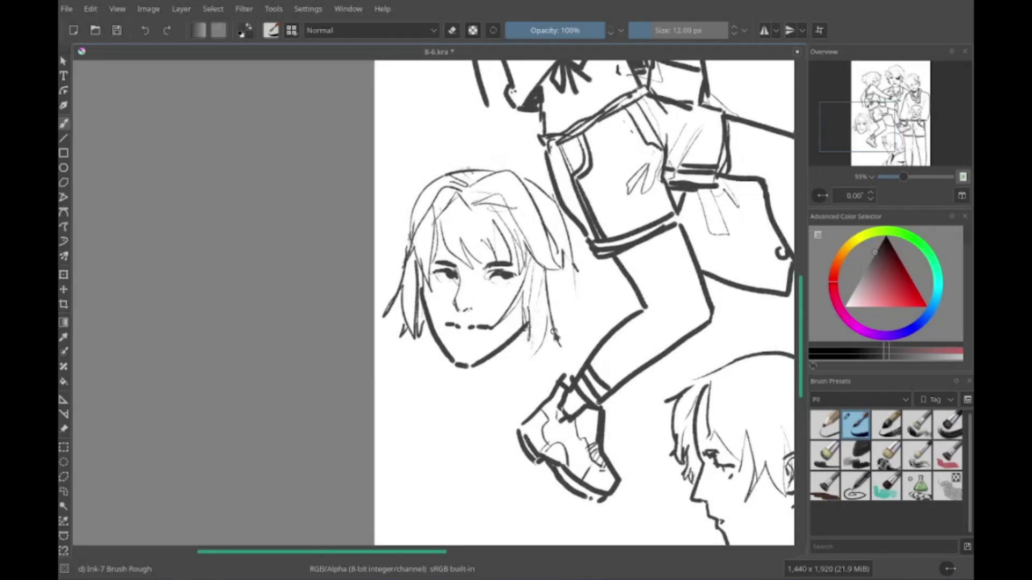
{"action": "left_click_drag", "start_coordinate": [456, 285], "coordinate": [463, 369]}
{"action": "left_click_drag", "start_coordinate": [598, 276], "coordinate": [609, 379]}
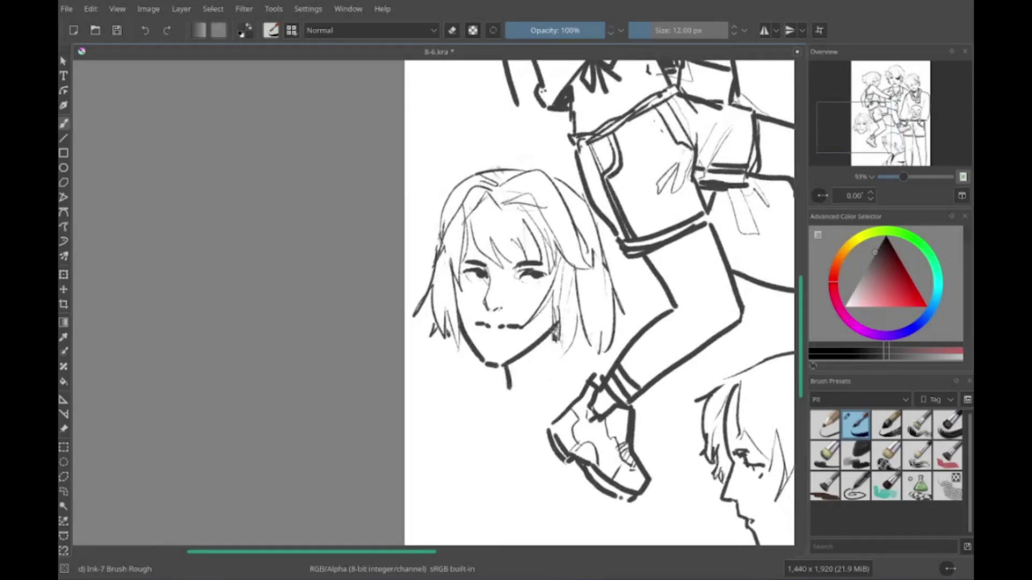
Step: Draw the fifth figure's neck and the open shirt collar with its pointed lapels beside the leaping figure's shoe
{"action": "left_click_drag", "start_coordinate": [556, 325], "coordinate": [571, 420]}
{"action": "left_click_drag", "start_coordinate": [526, 386], "coordinate": [495, 442]}
{"action": "left_click_drag", "start_coordinate": [529, 381], "coordinate": [531, 449]}
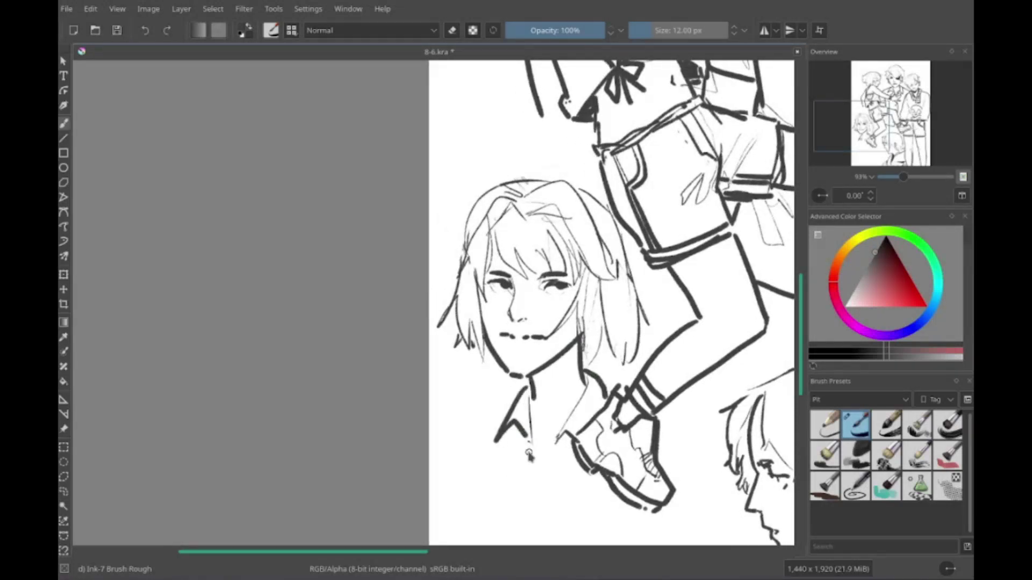
{"action": "scroll", "coordinate": [530, 456], "scroll_direction": "down", "scroll_amount": 1}
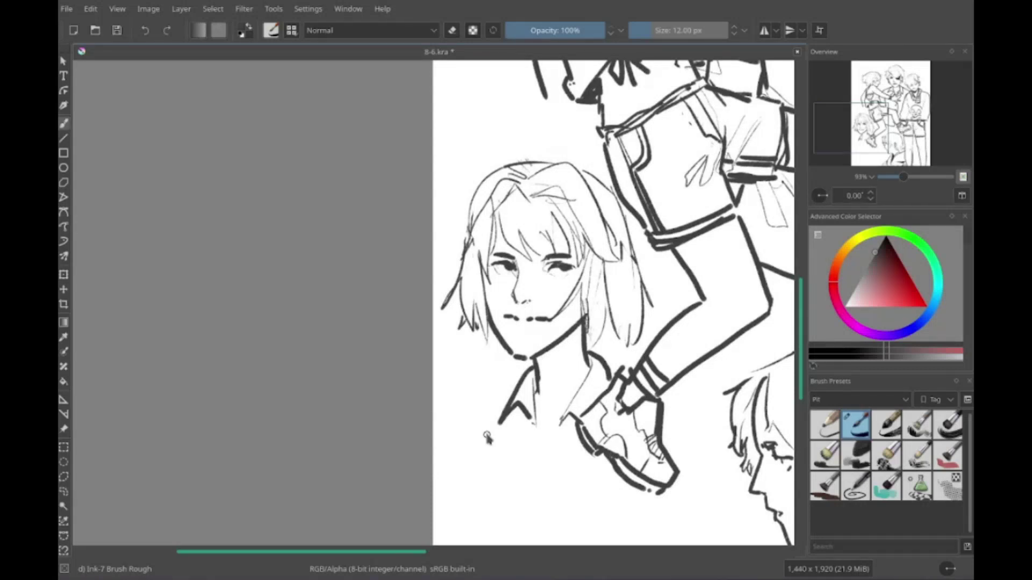
{"action": "scroll", "coordinate": [559, 276], "scroll_direction": "down", "scroll_amount": 2}
{"action": "scroll", "coordinate": [559, 277], "scroll_direction": "right", "scroll_amount": 2}
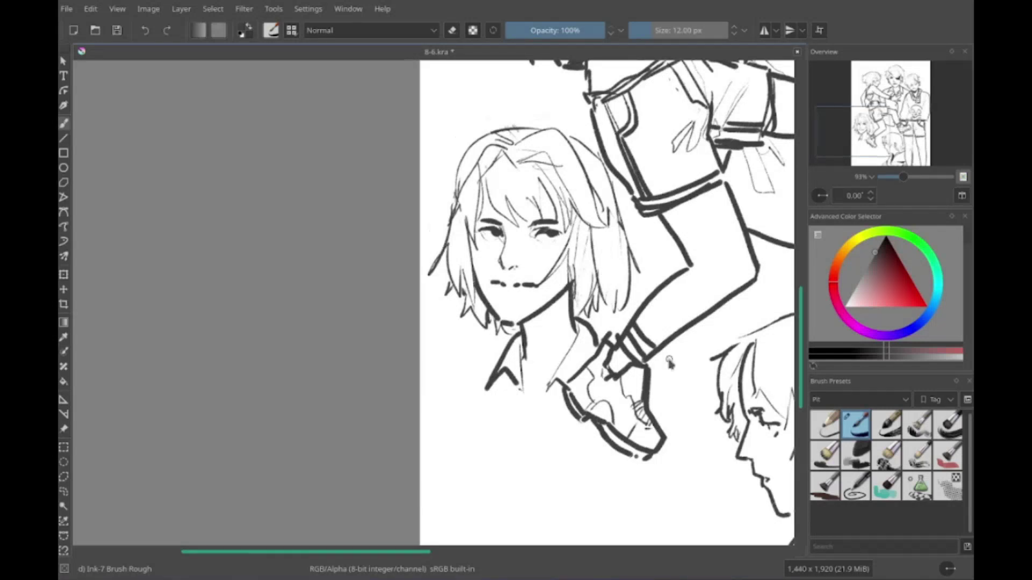
Step: Draw the fifth figure's sloping shoulder and a bent forearm with a drooping, fingered hand near the page's lower edge
{"action": "scroll", "coordinate": [489, 398], "scroll_direction": "down", "scroll_amount": 1}
{"action": "scroll", "coordinate": [489, 398], "scroll_direction": "right", "scroll_amount": 2}
{"action": "scroll", "coordinate": [484, 403], "scroll_direction": "down", "scroll_amount": 2}
{"action": "scroll", "coordinate": [423, 391], "scroll_direction": "left", "scroll_amount": 1}
{"action": "scroll", "coordinate": [423, 390], "scroll_direction": "down", "scroll_amount": 2}
{"action": "left_click_drag", "start_coordinate": [417, 410], "coordinate": [529, 468]}
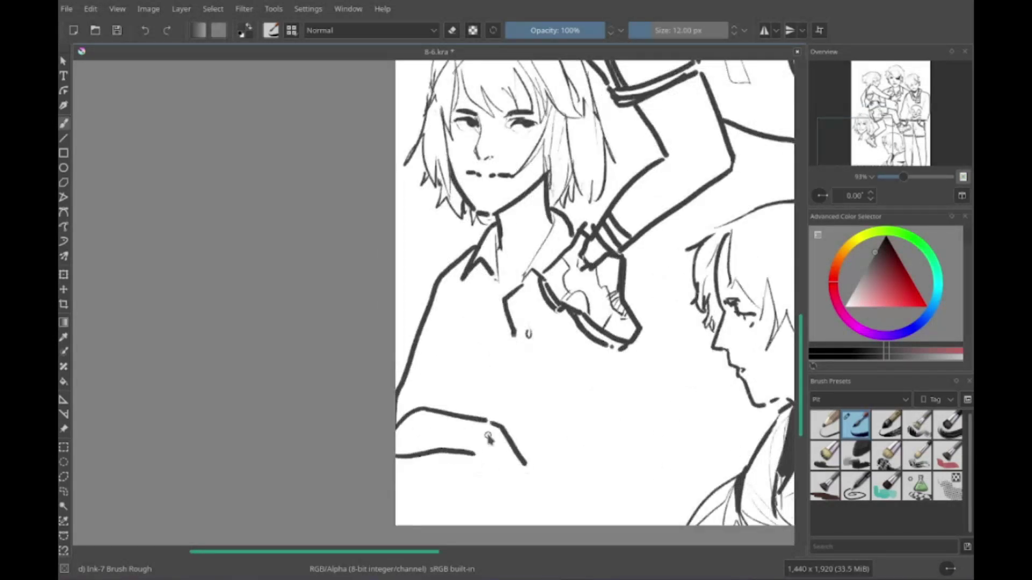
{"action": "left_click_drag", "start_coordinate": [397, 457], "coordinate": [494, 505]}
{"action": "left_click_drag", "start_coordinate": [543, 462], "coordinate": [556, 502]}
{"action": "left_click_drag", "start_coordinate": [506, 484], "coordinate": [535, 524]}
Step: Clean up the bent elbow and add the short sleeve's hem and the torso's side line on the same arm
{"action": "scroll", "coordinate": [386, 430], "scroll_direction": "right", "scroll_amount": 1}
{"action": "key", "text": "e"}
{"action": "key", "text": "e"}
{"action": "left_click_drag", "start_coordinate": [393, 370], "coordinate": [428, 384]}
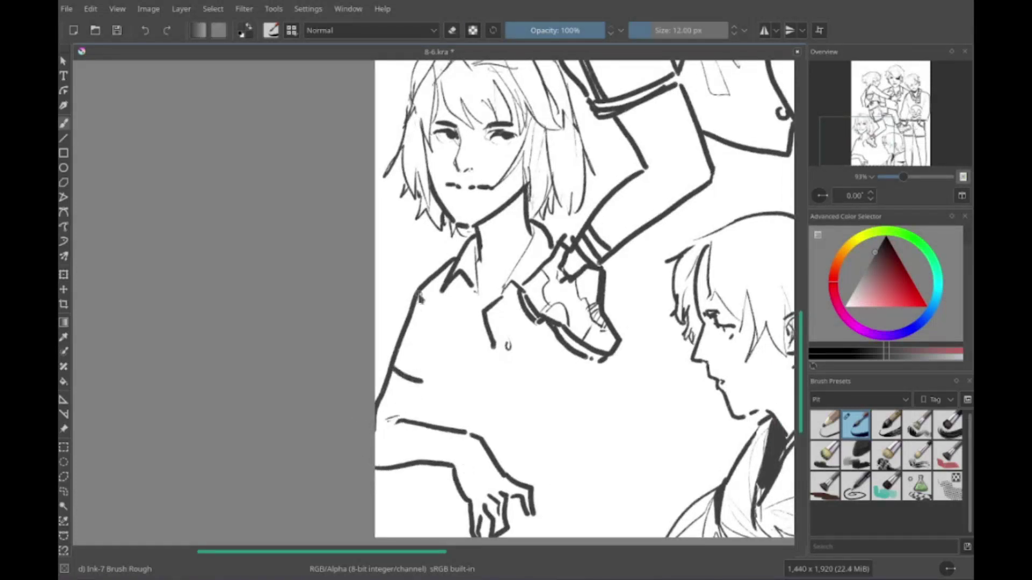
{"action": "scroll", "coordinate": [419, 387], "scroll_direction": "down", "scroll_amount": 1}
{"action": "left_click_drag", "start_coordinate": [425, 347], "coordinate": [428, 411]}
{"action": "scroll", "coordinate": [348, 454], "scroll_direction": "down", "scroll_amount": 2}
{"action": "scroll", "coordinate": [348, 453], "scroll_direction": "right", "scroll_amount": 1}
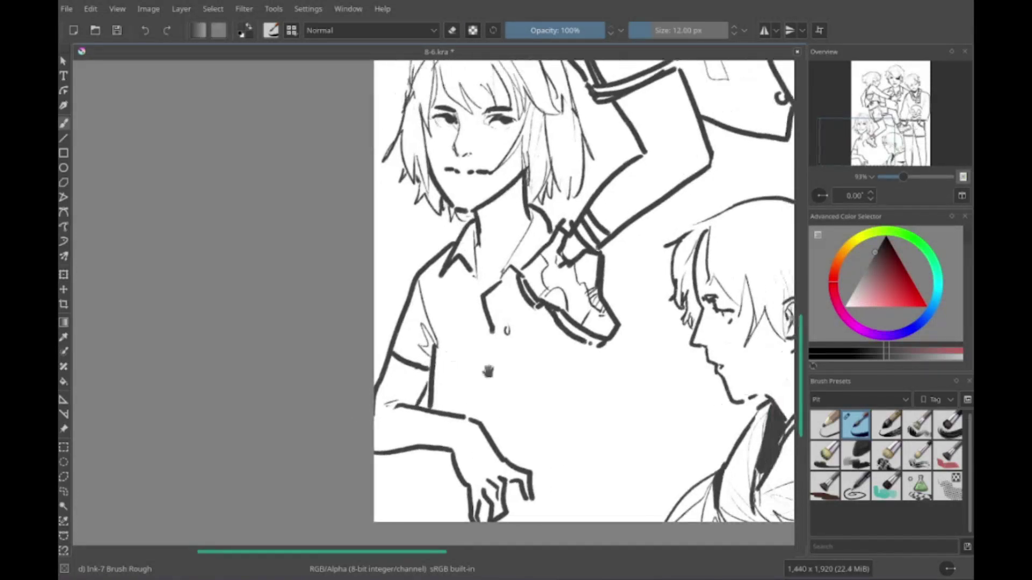
Step: Draw the upper and lower outlines of the second forearm crossing behind the drooping hand
{"action": "left_click_drag", "start_coordinate": [453, 387], "coordinate": [542, 380]}
{"action": "left_click_drag", "start_coordinate": [486, 399], "coordinate": [581, 425]}
{"action": "scroll", "coordinate": [581, 425], "scroll_direction": "up", "scroll_amount": 2}
{"action": "scroll", "coordinate": [581, 425], "scroll_direction": "left", "scroll_amount": 1}
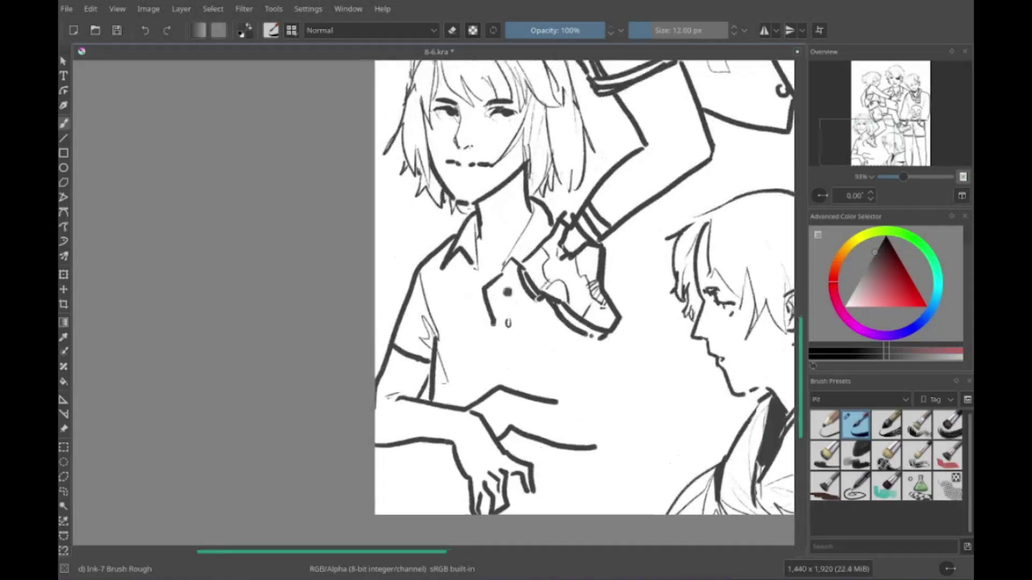
Step: Draw the second arm's sleeve hem below the shoe and continue the arm's outline down to the elbow
{"action": "left_click_drag", "start_coordinate": [561, 336], "coordinate": [601, 348]}
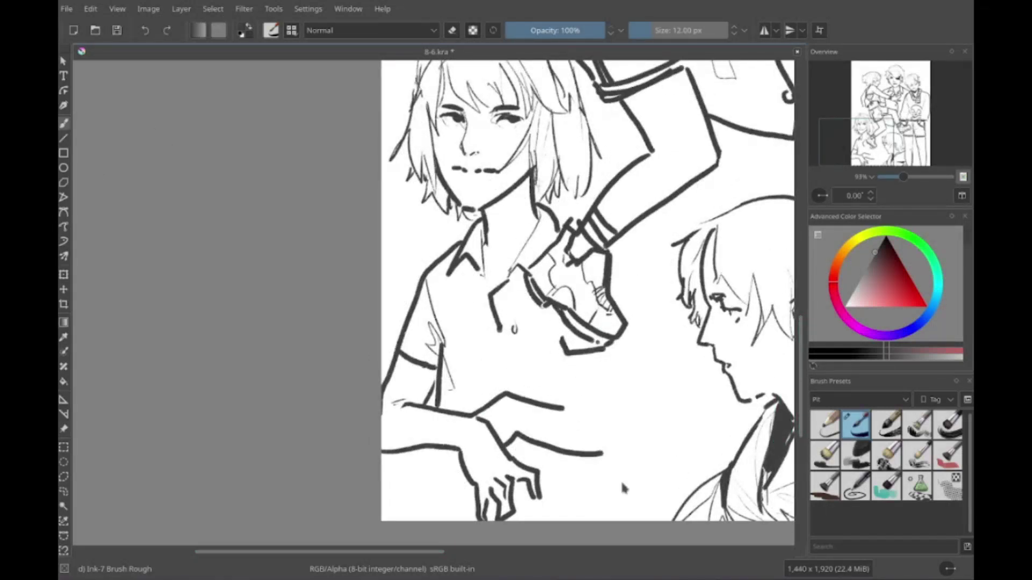
{"action": "scroll", "coordinate": [647, 300], "scroll_direction": "down", "scroll_amount": 3}
{"action": "scroll", "coordinate": [647, 299], "scroll_direction": "left", "scroll_amount": 2}
{"action": "left_click_drag", "start_coordinate": [613, 338], "coordinate": [603, 355]}
{"action": "left_click_drag", "start_coordinate": [650, 323], "coordinate": [638, 401]}
{"action": "left_click_drag", "start_coordinate": [596, 298], "coordinate": [660, 281]}
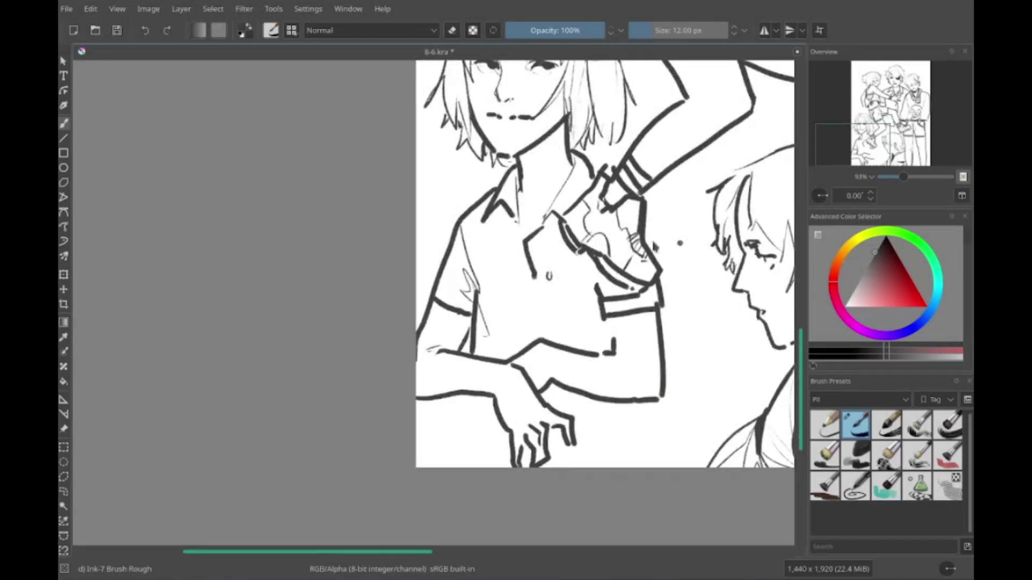
Step: Rework the shirt's collar opening into a small pointed lapel and add the button and front placket line
{"action": "scroll", "coordinate": [618, 301], "scroll_direction": "left", "scroll_amount": 1}
{"action": "left_click_drag", "start_coordinate": [530, 214], "coordinate": [536, 267]}
{"action": "key", "text": "ctrl+z"}
{"action": "key", "text": "ctrl+z"}
{"action": "key", "text": "ctrl+z"}
{"action": "key", "text": "ctrl+z"}
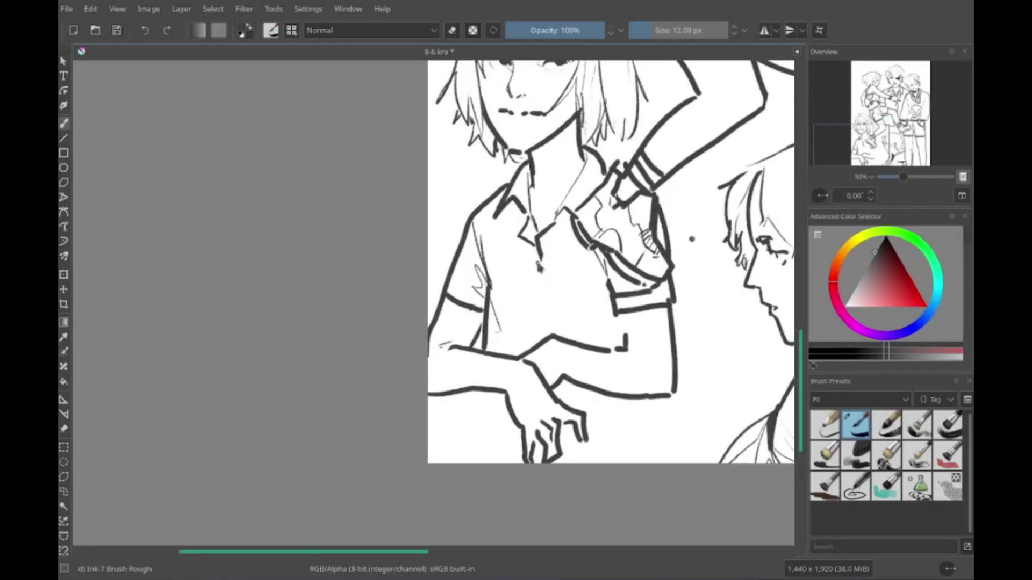
{"action": "left_click_drag", "start_coordinate": [529, 318], "coordinate": [529, 319]}
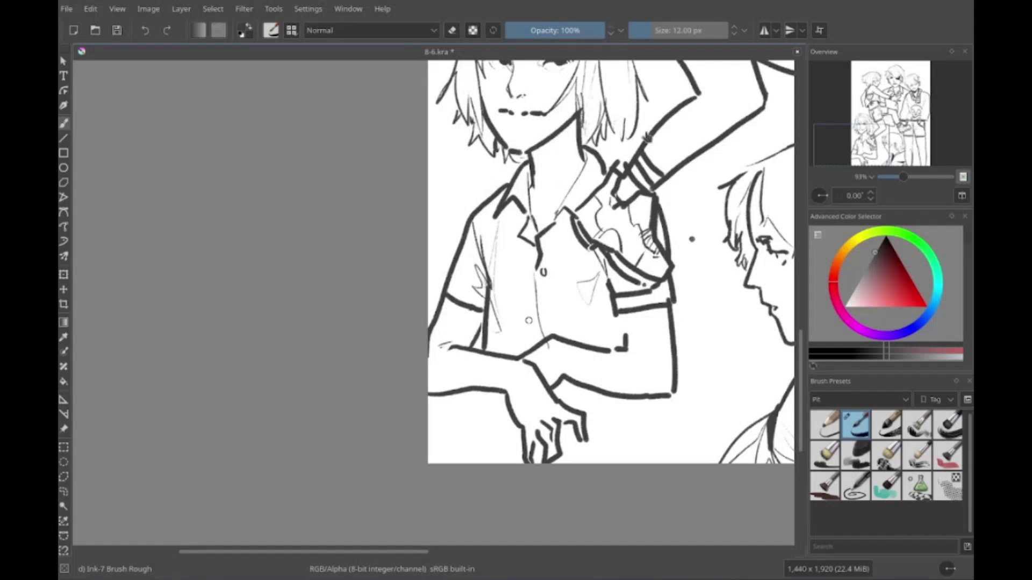
Step: Draw the shirt hem and waistband beneath the crossed arms, and double the lines of the sleeve hems
{"action": "scroll", "coordinate": [271, 496], "scroll_direction": "up", "scroll_amount": 2}
{"action": "mouse_move", "coordinate": [483, 430]}
{"action": "left_mouse_down"}
{"action": "mouse_move", "coordinate": [529, 487]}
{"action": "mouse_move", "coordinate": [675, 484]}
{"action": "left_mouse_up"}
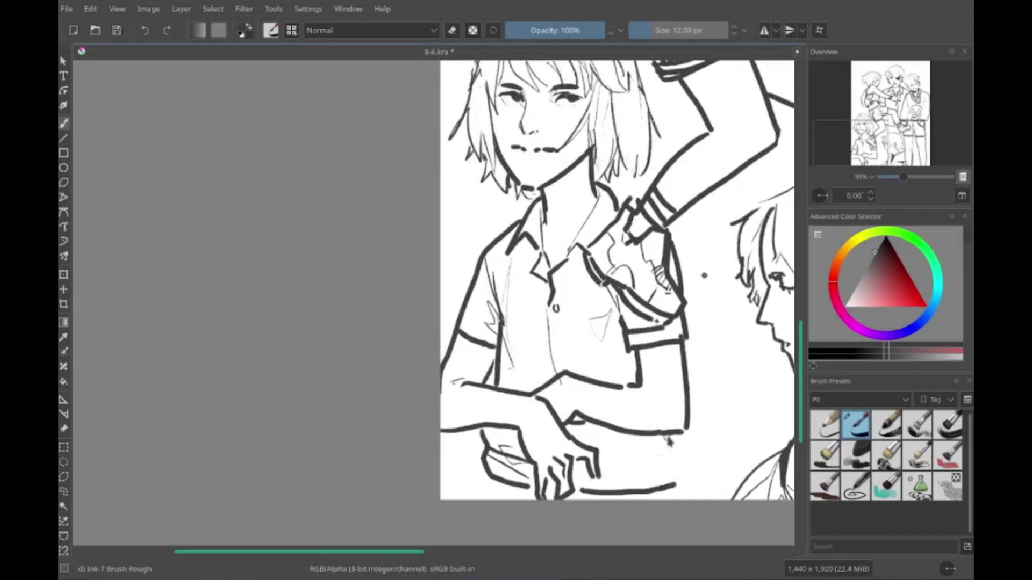
{"action": "mouse_move", "coordinate": [578, 269]}
{"action": "left_mouse_down"}
{"action": "mouse_move", "coordinate": [578, 278]}
{"action": "mouse_move", "coordinate": [580, 259]}
{"action": "mouse_move", "coordinate": [575, 339]}
{"action": "mouse_move", "coordinate": [550, 405]}
{"action": "left_mouse_up"}
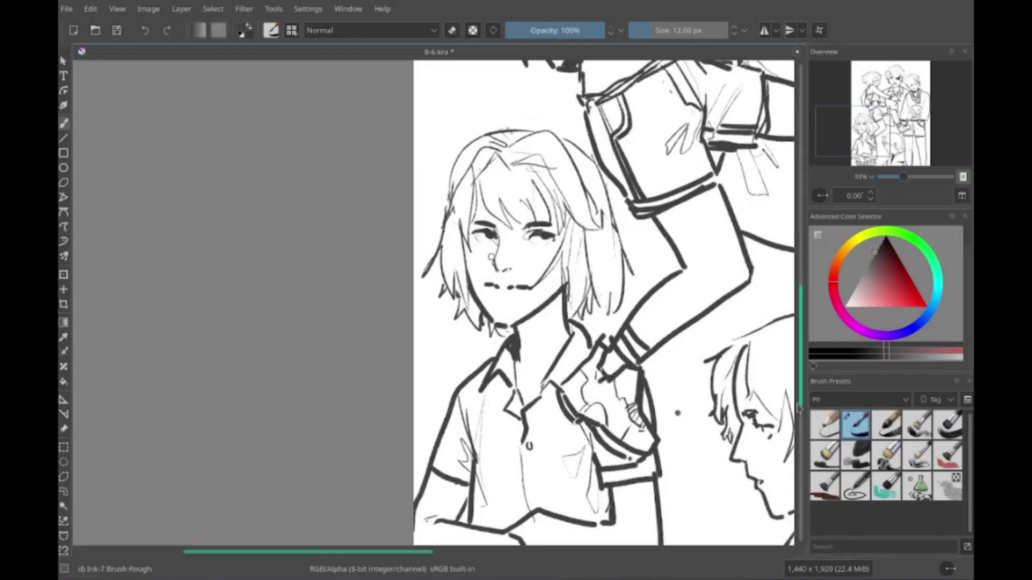
{"action": "scroll", "coordinate": [603, 304], "scroll_direction": "down", "scroll_amount": 3}
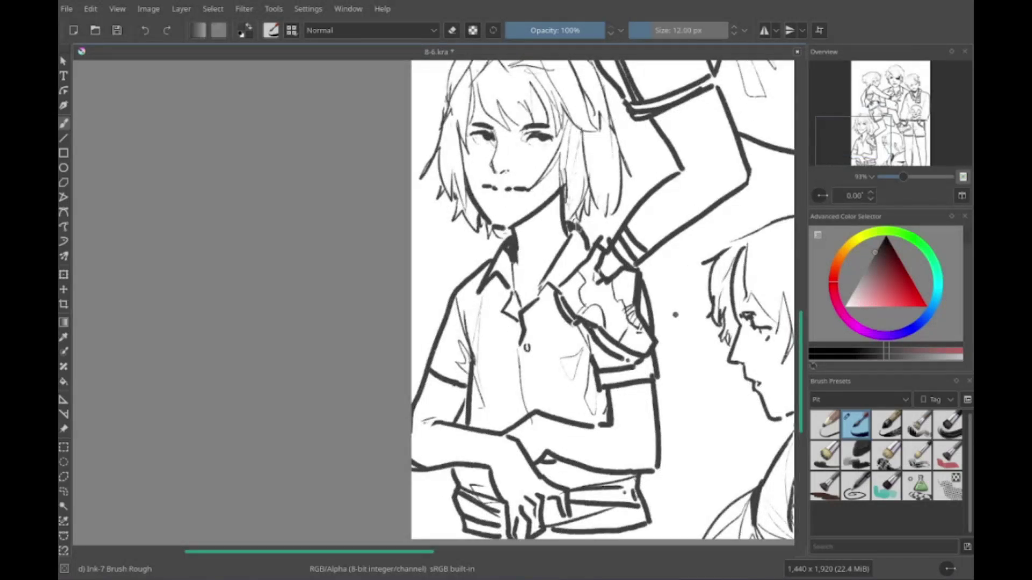
{"action": "left_click_drag", "start_coordinate": [635, 371], "coordinate": [622, 379]}
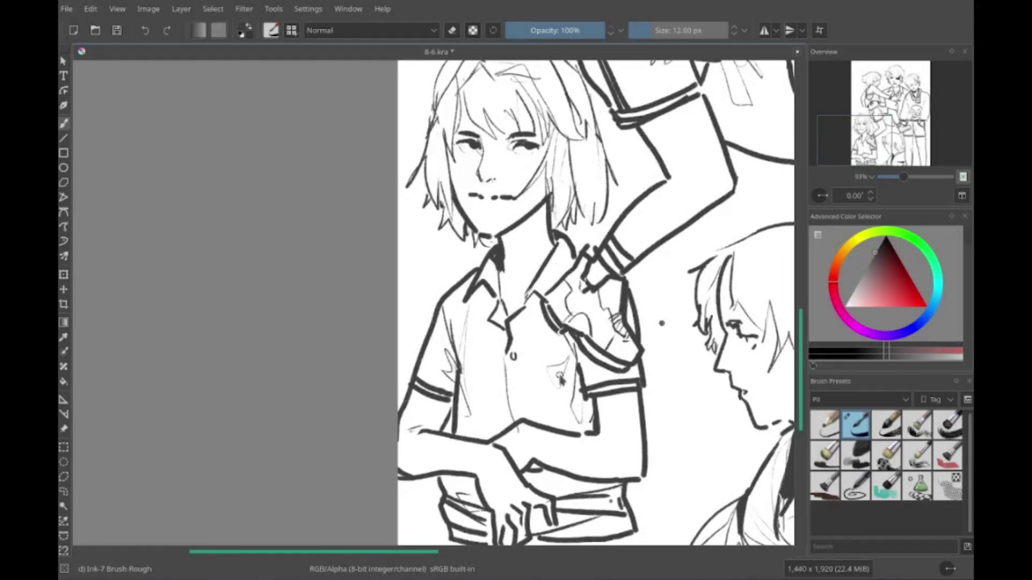
Step: Redraw the fifth figure's elbow outline along the page edge and save the drawing
{"action": "scroll", "coordinate": [560, 379], "scroll_direction": "left", "scroll_amount": 2}
{"action": "scroll", "coordinate": [448, 383], "scroll_direction": "down", "scroll_amount": 3}
{"action": "scroll", "coordinate": [448, 382], "scroll_direction": "left", "scroll_amount": 3}
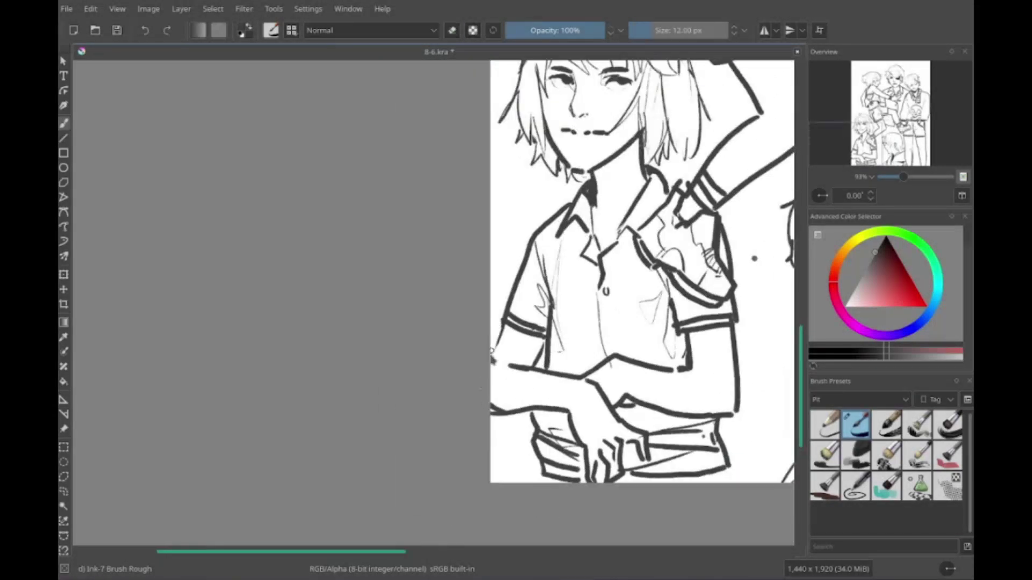
{"action": "scroll", "coordinate": [493, 355], "scroll_direction": "right", "scroll_amount": 2}
{"action": "scroll", "coordinate": [492, 355], "scroll_direction": "up", "scroll_amount": 1}
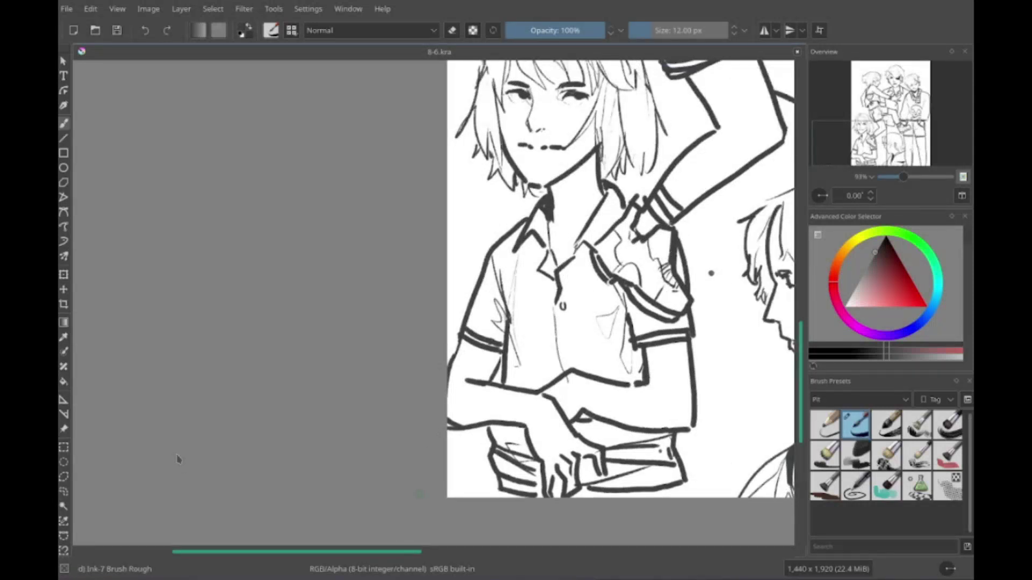
{"action": "scroll", "coordinate": [414, 272], "scroll_direction": "right", "scroll_amount": 3}
{"action": "scroll", "coordinate": [414, 273], "scroll_direction": "up", "scroll_amount": 1}
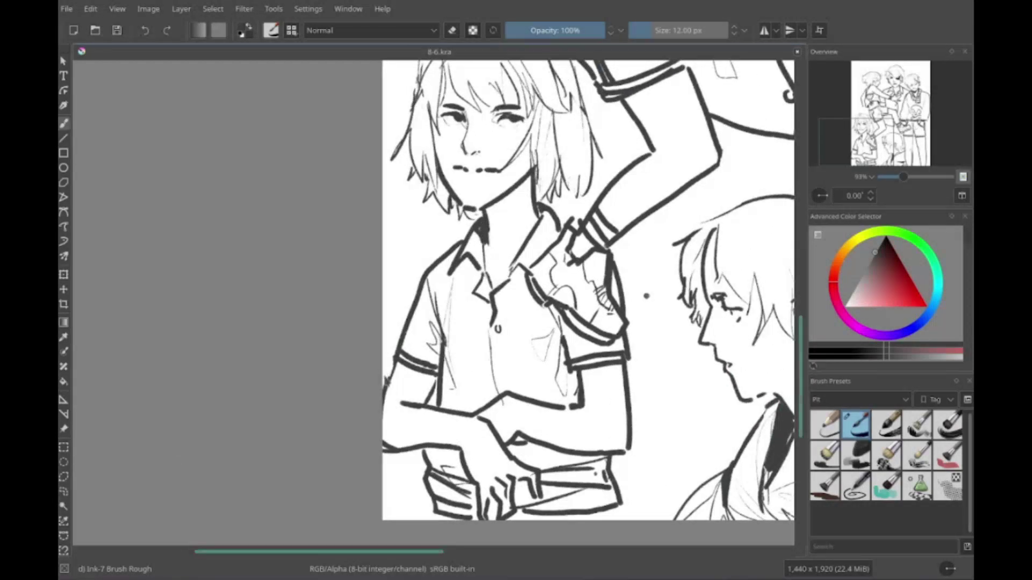
Step: Darken the underside of the fifth figure's shirt collar with black strokes
{"action": "scroll", "coordinate": [178, 341], "scroll_direction": "right", "scroll_amount": 2}
{"action": "scroll", "coordinate": [178, 341], "scroll_direction": "down", "scroll_amount": 1}
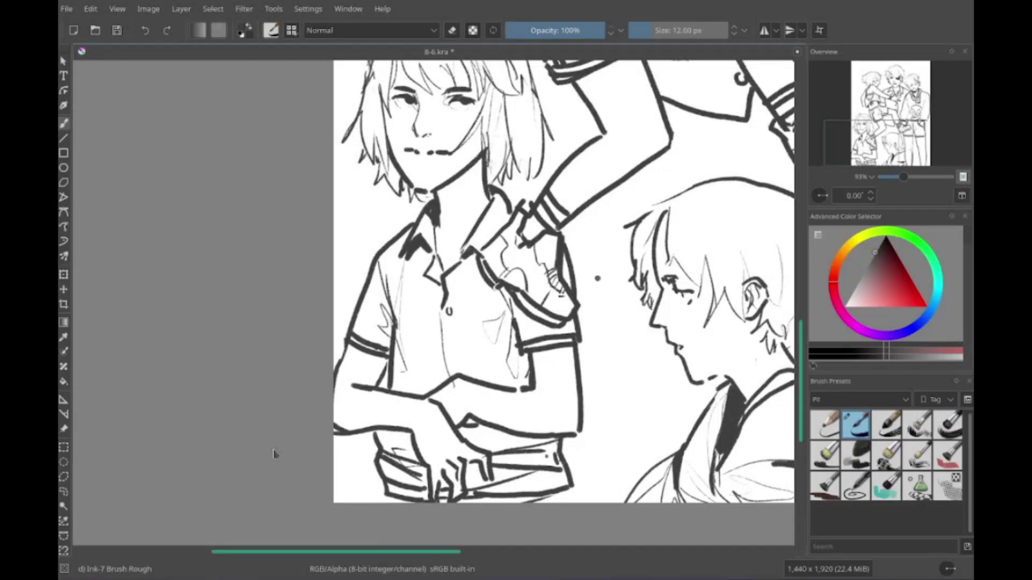
{"action": "scroll", "coordinate": [438, 300], "scroll_direction": "right", "scroll_amount": 3}
{"action": "scroll", "coordinate": [438, 300], "scroll_direction": "up", "scroll_amount": 1}
{"action": "key", "text": "e"}
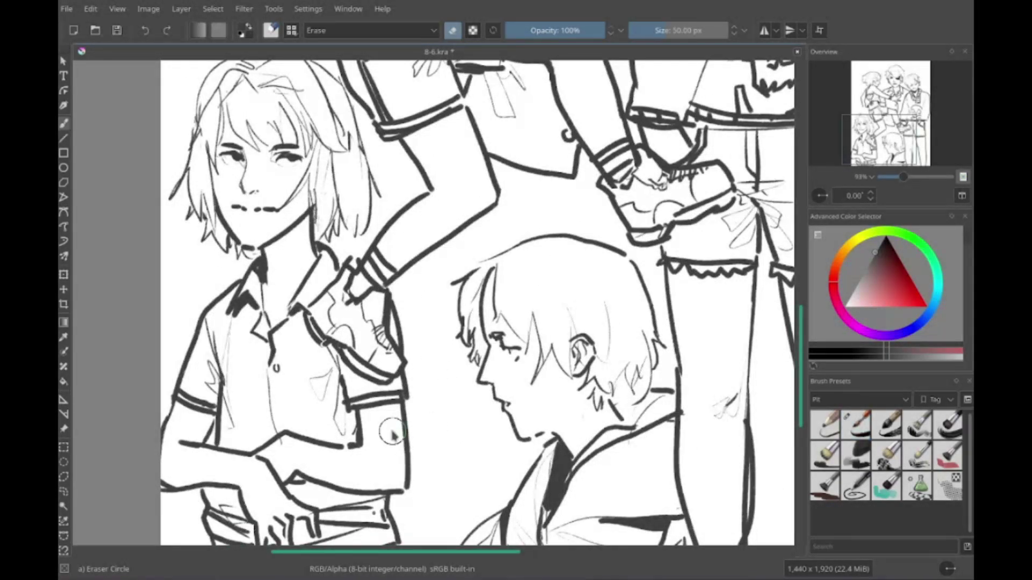
{"action": "key", "text": "e"}
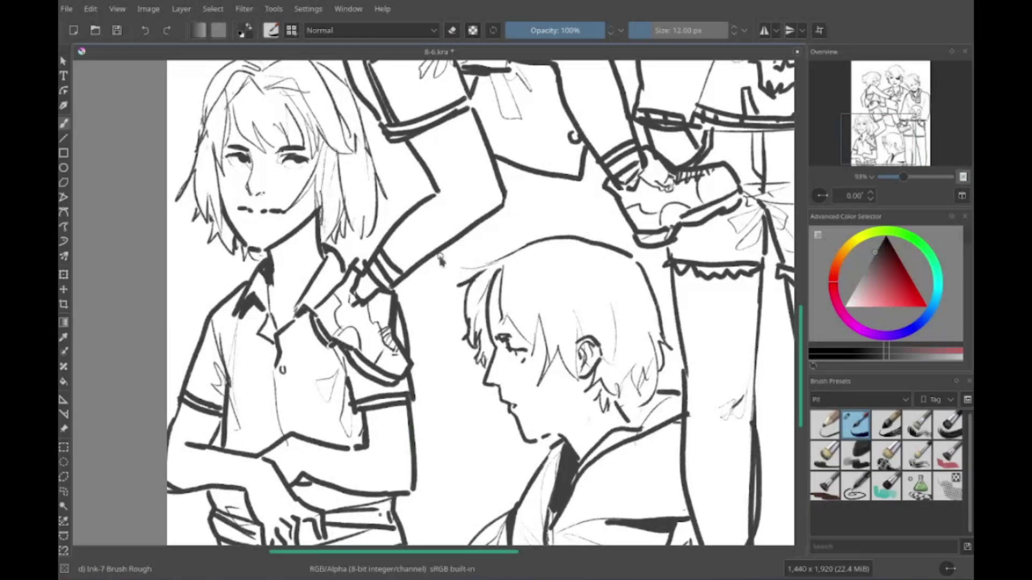
Step: Draw a sixth figure's rounded crown and long straight hair in the page's upper corner behind the leaping figure
{"action": "scroll", "coordinate": [437, 260], "scroll_direction": "up", "scroll_amount": 9}
{"action": "scroll", "coordinate": [470, 152], "scroll_direction": "left", "scroll_amount": 3}
{"action": "left_click_drag", "start_coordinate": [359, 156], "coordinate": [476, 173]}
{"action": "left_click_drag", "start_coordinate": [359, 161], "coordinate": [353, 322]}
{"action": "left_click_drag", "start_coordinate": [377, 198], "coordinate": [395, 338]}
{"action": "left_click_drag", "start_coordinate": [400, 194], "coordinate": [422, 352]}
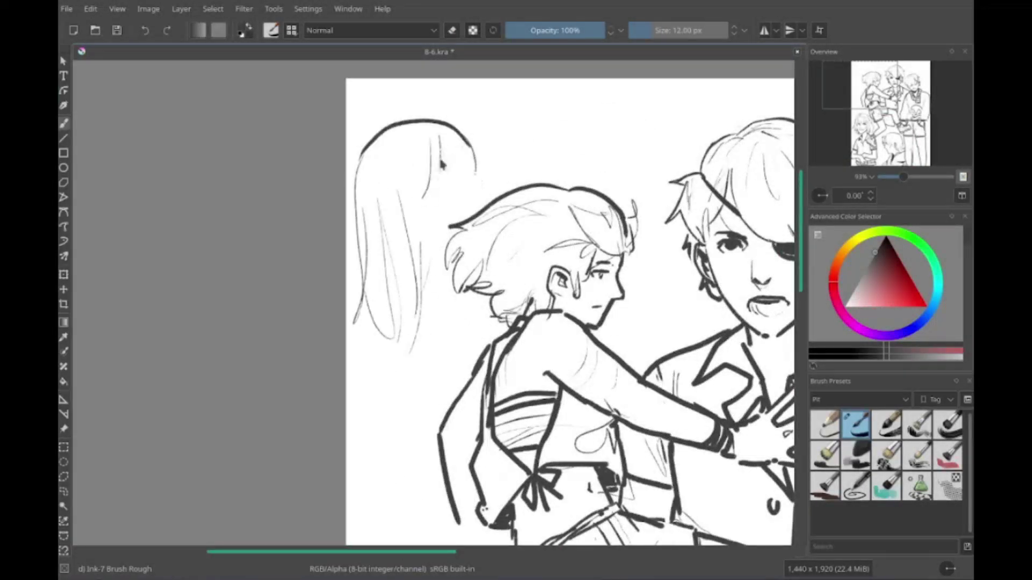
Step: Add inner hair strands, a straight fringe and a profile eye to the long-haired figure
{"action": "left_click_drag", "start_coordinate": [390, 242], "coordinate": [398, 255]}
{"action": "left_click_drag", "start_coordinate": [411, 156], "coordinate": [462, 353]}
{"action": "left_click_drag", "start_coordinate": [458, 183], "coordinate": [451, 207]}
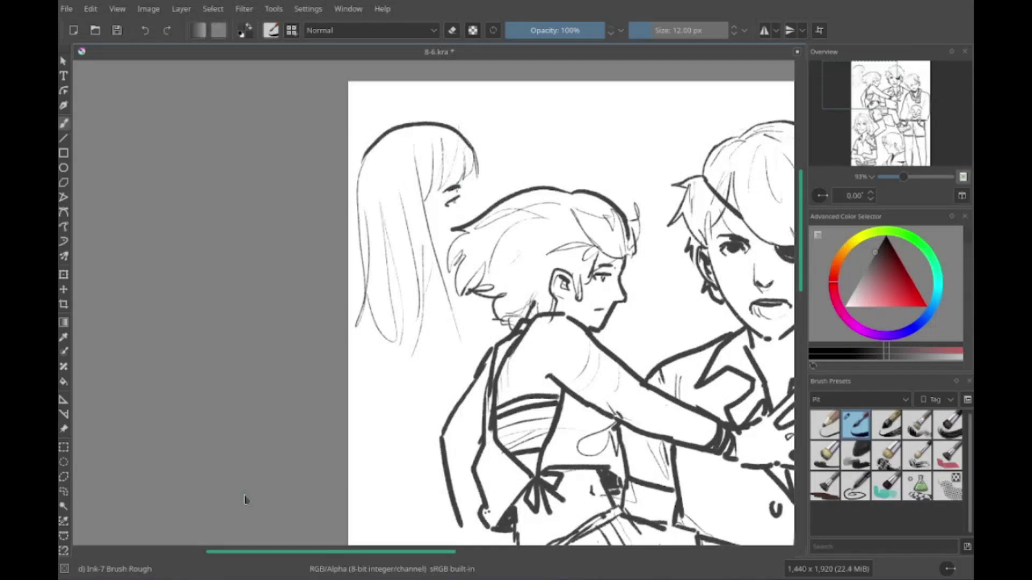
{"action": "left_click_drag", "start_coordinate": [227, 474], "coordinate": [276, 551]}
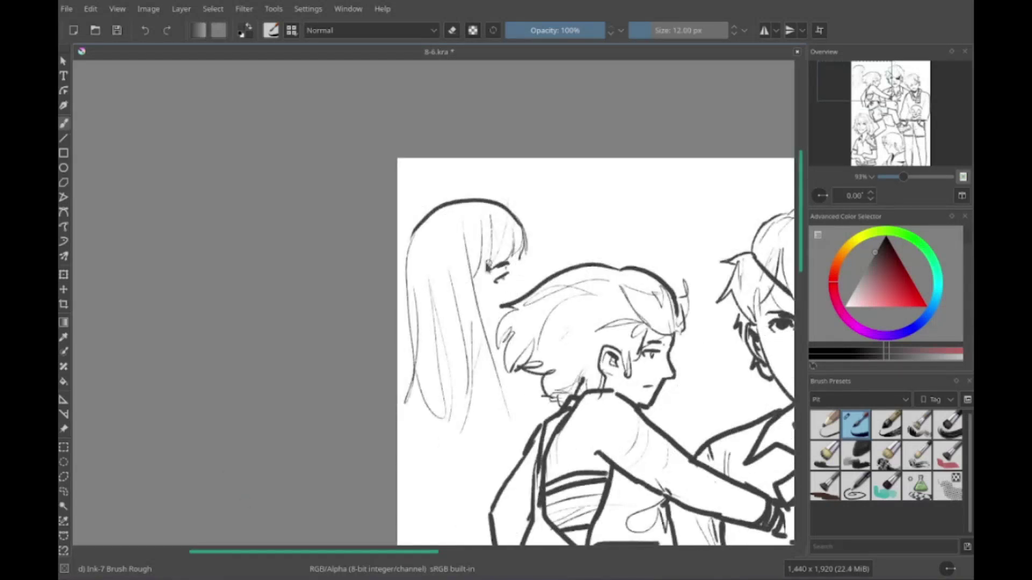
Step: Draw the long-haired figure's profile nose and mouth, and extend its back and long body outline downward
{"action": "left_click_drag", "start_coordinate": [436, 310], "coordinate": [518, 329]}
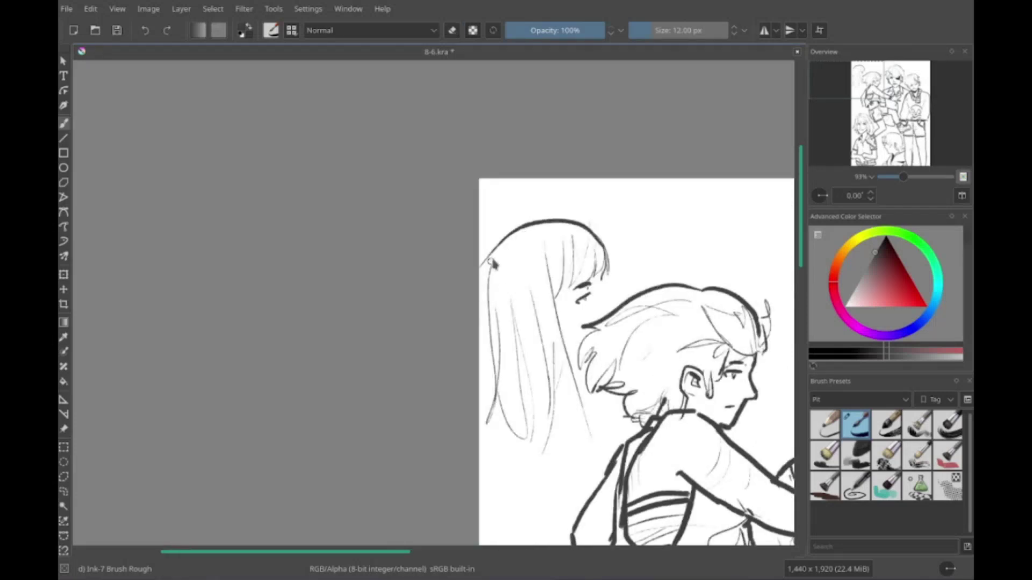
{"action": "left_click_drag", "start_coordinate": [511, 225], "coordinate": [503, 225]}
{"action": "mouse_move", "coordinate": [601, 284]}
{"action": "left_mouse_down"}
{"action": "mouse_move", "coordinate": [617, 219]}
{"action": "mouse_move", "coordinate": [617, 108]}
{"action": "left_mouse_up"}
{"action": "left_click_drag", "start_coordinate": [752, 301], "coordinate": [295, 301]}
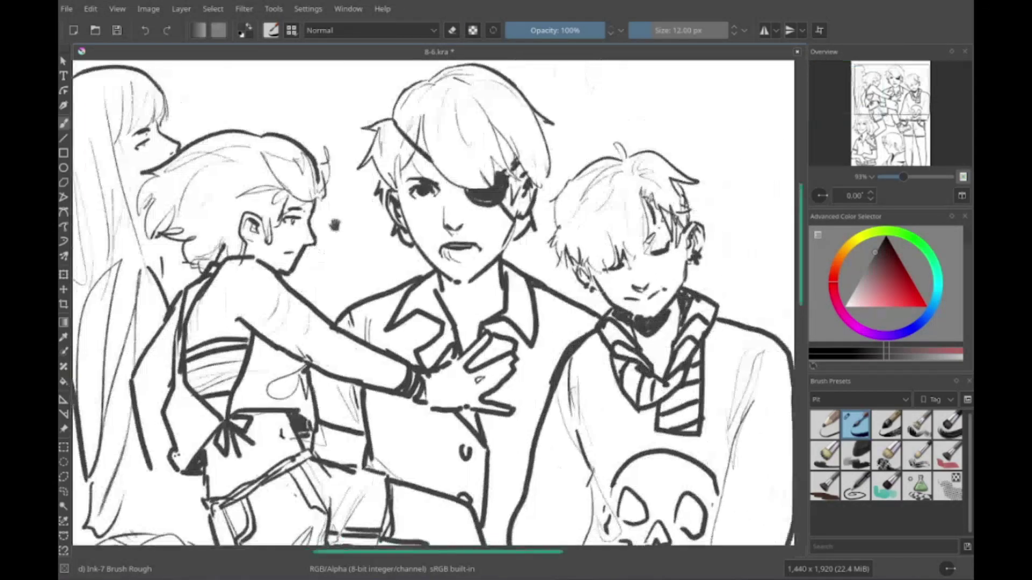
{"action": "mouse_move", "coordinate": [608, 543]}
{"action": "left_mouse_down"}
{"action": "mouse_move", "coordinate": [412, 156]}
{"action": "mouse_move", "coordinate": [501, 336]}
{"action": "left_mouse_up"}
{"action": "left_click_drag", "start_coordinate": [483, 134], "coordinate": [499, 511]}
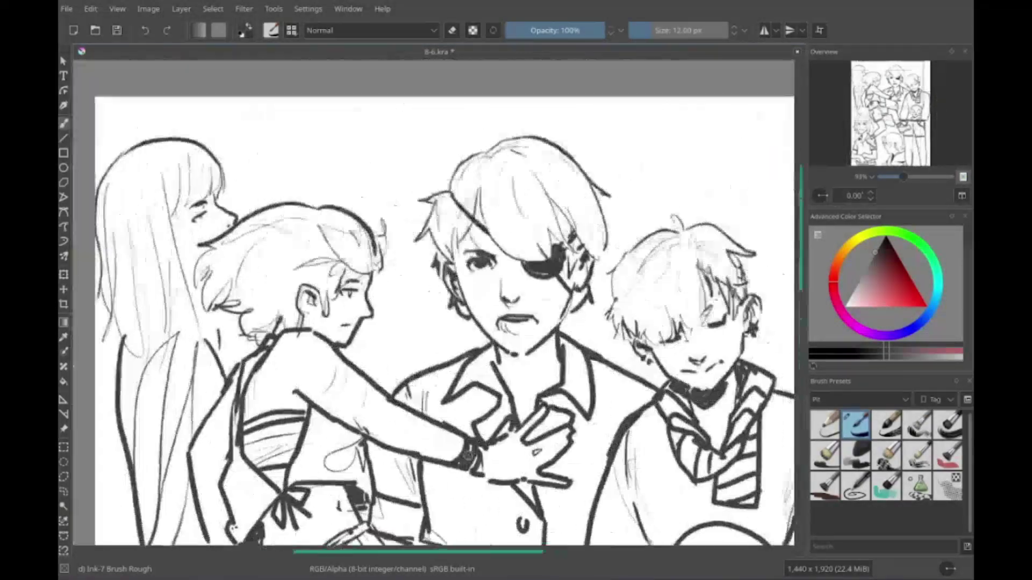
{"action": "left_click_drag", "start_coordinate": [500, 161], "coordinate": [591, 377]}
Step: On a blank canvas, sketch a bird of prey's head with a flat crown, hooked beak, eye and throat line
{"action": "scroll", "coordinate": [392, 306], "scroll_direction": "down", "scroll_amount": 5}
{"action": "scroll", "coordinate": [438, 320], "scroll_direction": "up", "scroll_amount": 4}
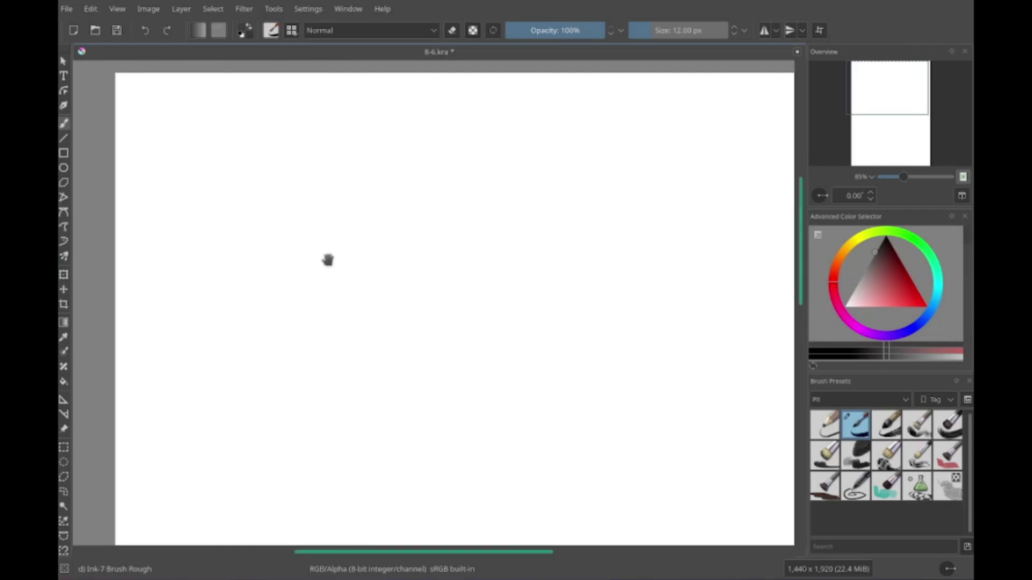
{"action": "key", "text": "ctrl+plus"}
{"action": "mouse_move", "coordinate": [346, 352]}
{"action": "left_mouse_down"}
{"action": "mouse_move", "coordinate": [419, 207]}
{"action": "mouse_move", "coordinate": [425, 255]}
{"action": "mouse_move", "coordinate": [440, 227]}
{"action": "mouse_move", "coordinate": [475, 264]}
{"action": "left_mouse_up"}
{"action": "mouse_move", "coordinate": [418, 248]}
{"action": "left_mouse_down"}
{"action": "mouse_move", "coordinate": [478, 251]}
{"action": "mouse_move", "coordinate": [440, 259]}
{"action": "mouse_move", "coordinate": [457, 300]}
{"action": "left_mouse_up"}
{"action": "left_click_drag", "start_coordinate": [352, 299], "coordinate": [338, 377]}
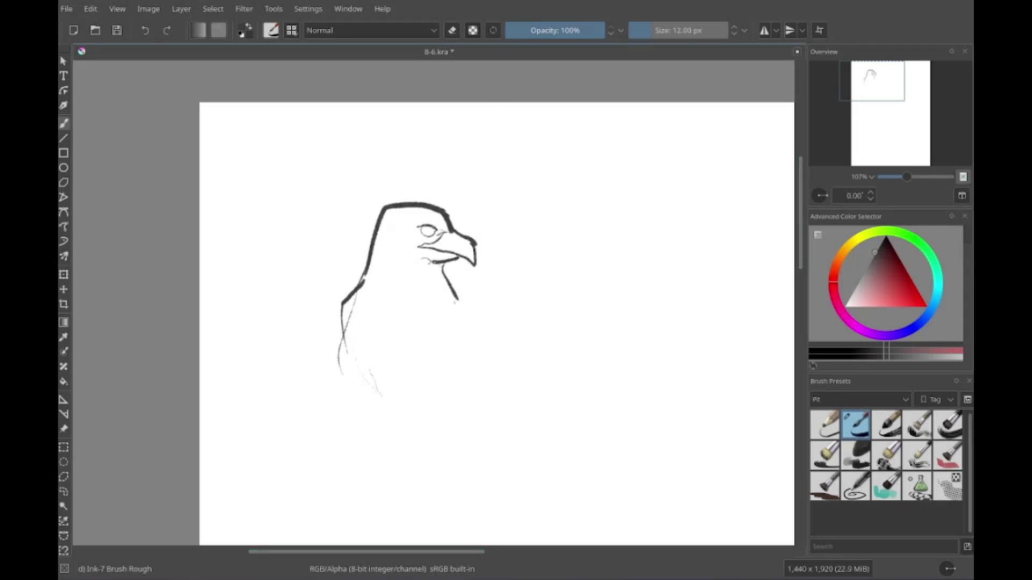
{"action": "left_click_drag", "start_coordinate": [328, 277], "coordinate": [377, 277]}
{"action": "left_click_drag", "start_coordinate": [446, 264], "coordinate": [481, 249]}
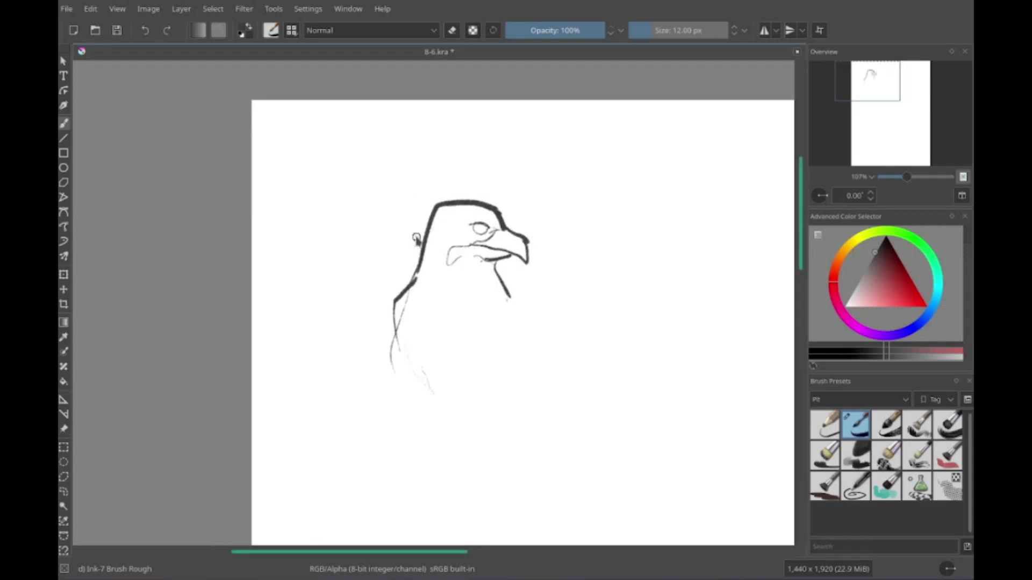
Step: Draw the bird's neck and both rounded shoulders with thick lines, adding feather marks below the cheek
{"action": "left_click_drag", "start_coordinate": [434, 205], "coordinate": [391, 477]}
{"action": "left_click_drag", "start_coordinate": [473, 291], "coordinate": [494, 295]}
{"action": "left_click_drag", "start_coordinate": [463, 299], "coordinate": [443, 341]}
{"action": "left_click_drag", "start_coordinate": [525, 293], "coordinate": [555, 311]}
{"action": "left_click_drag", "start_coordinate": [484, 323], "coordinate": [483, 288]}
{"action": "left_click_drag", "start_coordinate": [530, 256], "coordinate": [606, 415]}
{"action": "left_click_drag", "start_coordinate": [437, 253], "coordinate": [430, 430]}
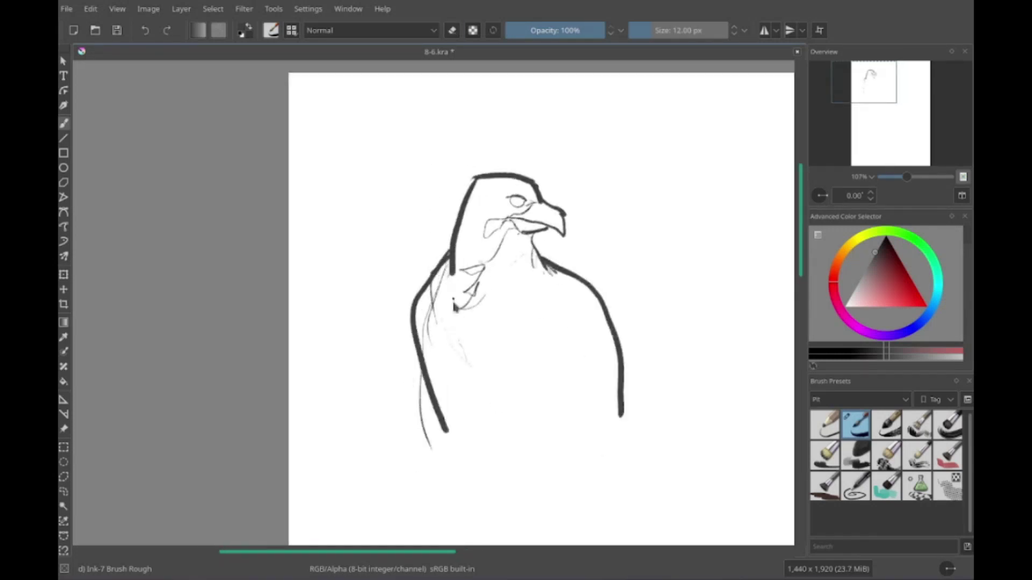
Step: Complete the bird's folded wings, bringing the far wing down to a point and adding feather tips to the near one
{"action": "left_click_drag", "start_coordinate": [414, 369], "coordinate": [449, 449]}
{"action": "left_click_drag", "start_coordinate": [483, 376], "coordinate": [487, 335]}
{"action": "mouse_move", "coordinate": [438, 376]}
{"action": "left_mouse_down"}
{"action": "mouse_move", "coordinate": [486, 435]}
{"action": "mouse_move", "coordinate": [456, 425]}
{"action": "left_mouse_up"}
{"action": "mouse_move", "coordinate": [522, 209]}
{"action": "left_mouse_down"}
{"action": "mouse_move", "coordinate": [586, 256]}
{"action": "mouse_move", "coordinate": [583, 423]}
{"action": "left_mouse_up"}
{"action": "left_click_drag", "start_coordinate": [575, 240], "coordinate": [602, 287]}
{"action": "left_click_drag", "start_coordinate": [578, 371], "coordinate": [613, 423]}
Step: Strengthen the far wing's outer edge and sketch the curved underside of the bird's belly
{"action": "left_click_drag", "start_coordinate": [483, 323], "coordinate": [474, 283]}
{"action": "left_click_drag", "start_coordinate": [596, 333], "coordinate": [610, 411]}
{"action": "mouse_move", "coordinate": [510, 373]}
{"action": "left_mouse_down"}
{"action": "mouse_move", "coordinate": [449, 389]}
{"action": "mouse_move", "coordinate": [516, 363]}
{"action": "left_mouse_up"}
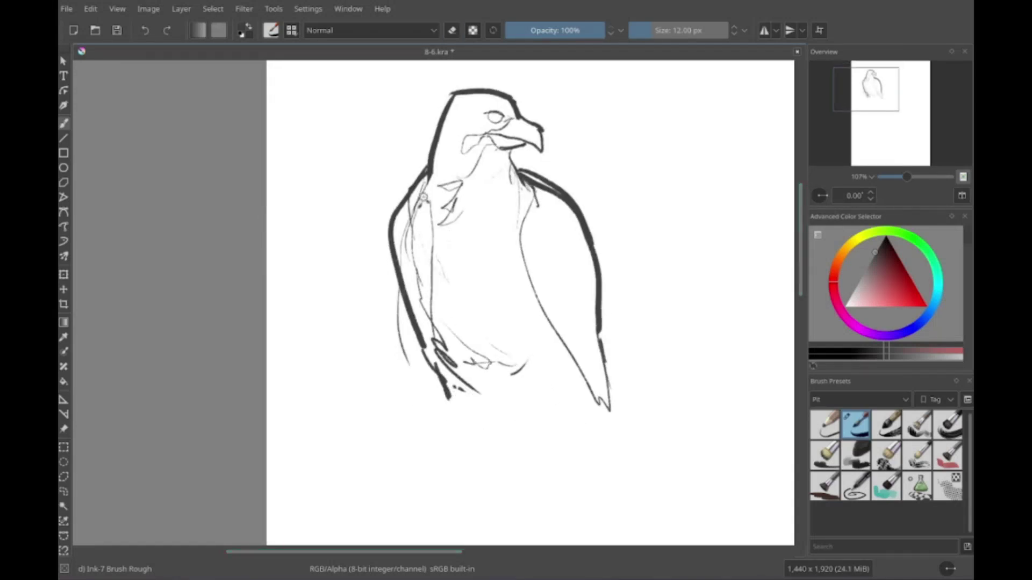
Step: Add short V-shaped feather strokes across the bird's chest and erase the excess lines on its neck
{"action": "mouse_move", "coordinate": [497, 182]}
{"action": "left_mouse_down"}
{"action": "mouse_move", "coordinate": [486, 242]}
{"action": "mouse_move", "coordinate": [473, 263]}
{"action": "mouse_move", "coordinate": [440, 277]}
{"action": "left_mouse_up"}
{"action": "key", "text": "e"}
{"action": "left_click_drag", "start_coordinate": [433, 219], "coordinate": [451, 230]}
{"action": "left_click_drag", "start_coordinate": [500, 198], "coordinate": [486, 241]}
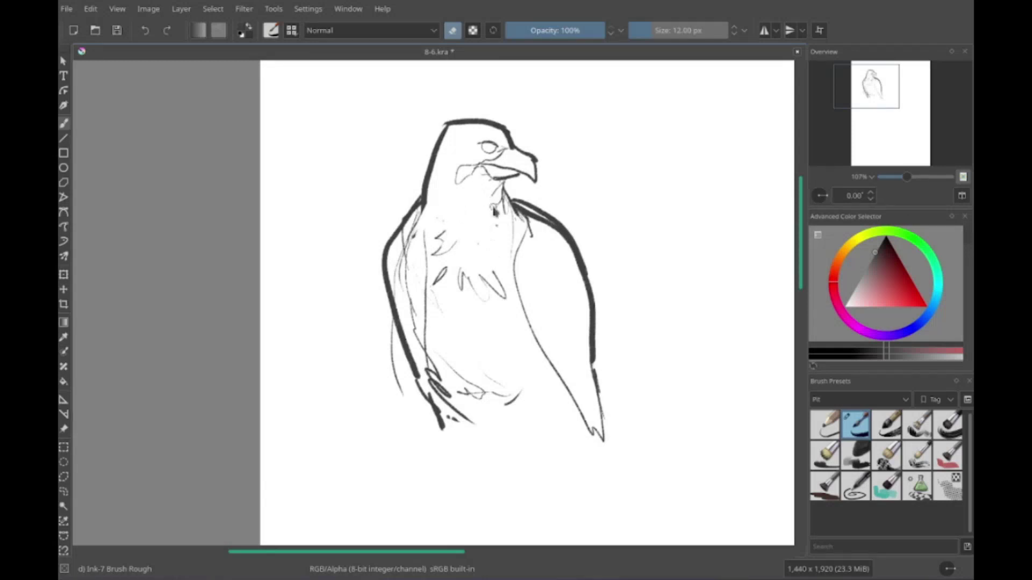
Step: Thicken the near wing's inner edge and draw jagged chest feathers beside the far wing
{"action": "key", "text": "e"}
{"action": "left_click_drag", "start_coordinate": [421, 228], "coordinate": [424, 323]}
{"action": "left_click_drag", "start_coordinate": [520, 241], "coordinate": [502, 264]}
Step: Detail the bird's head with a dark pupil and brow, a beak nostril and a small tuft at the back
{"action": "left_click_drag", "start_coordinate": [476, 139], "coordinate": [506, 156]}
{"action": "left_click_drag", "start_coordinate": [459, 181], "coordinate": [470, 192]}
{"action": "left_click_drag", "start_coordinate": [535, 167], "coordinate": [554, 209]}
{"action": "key", "text": "e"}
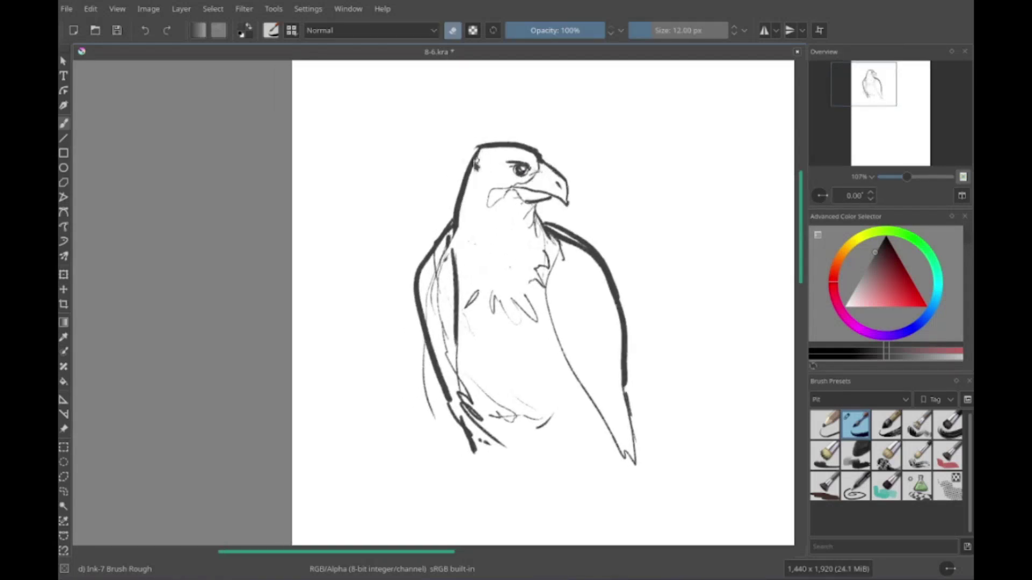
{"action": "key", "text": "e"}
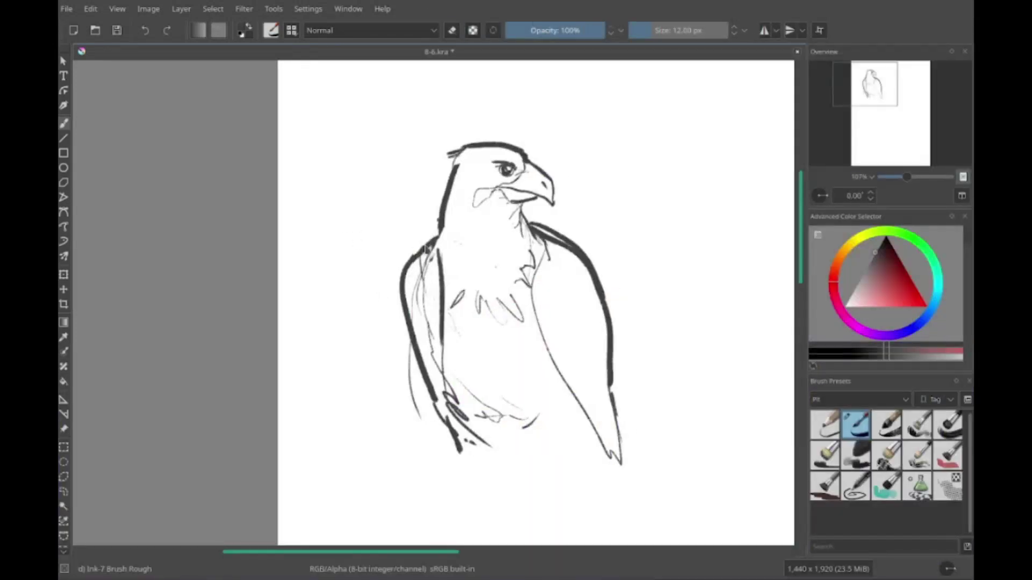
Step: Cover the bird's belly with rows of short curved feather strokes and outline the tops of its thighs
{"action": "mouse_move", "coordinate": [482, 449]}
{"action": "left_mouse_down"}
{"action": "mouse_move", "coordinate": [420, 379]}
{"action": "mouse_move", "coordinate": [446, 390]}
{"action": "left_mouse_up"}
{"action": "left_click_drag", "start_coordinate": [533, 331], "coordinate": [530, 371]}
{"action": "left_click_drag", "start_coordinate": [400, 339], "coordinate": [413, 393]}
{"action": "left_click_drag", "start_coordinate": [413, 269], "coordinate": [430, 291]}
{"action": "left_click_drag", "start_coordinate": [398, 301], "coordinate": [451, 325]}
{"action": "mouse_move", "coordinate": [441, 279]}
{"action": "left_mouse_down"}
{"action": "mouse_move", "coordinate": [484, 263]}
{"action": "mouse_move", "coordinate": [457, 322]}
{"action": "left_mouse_up"}
{"action": "left_click_drag", "start_coordinate": [506, 293], "coordinate": [446, 323]}
{"action": "left_click_drag", "start_coordinate": [522, 309], "coordinate": [425, 344]}
{"action": "left_click_drag", "start_coordinate": [399, 281], "coordinate": [424, 343]}
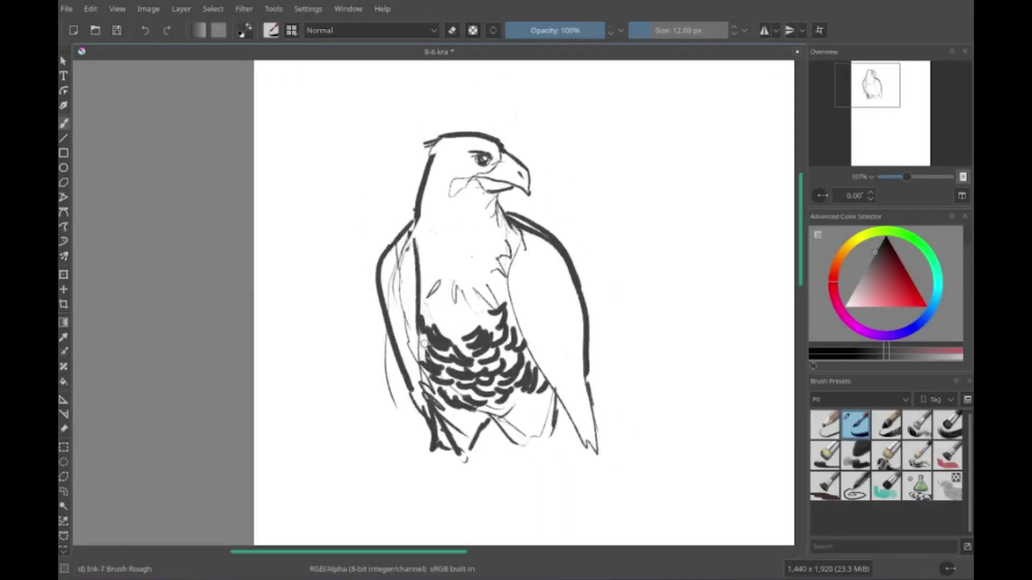
Step: Thicken the near wing's outer edge and draw both of the bird's legs with curved talons
{"action": "mouse_move", "coordinate": [379, 237]}
{"action": "left_mouse_down"}
{"action": "mouse_move", "coordinate": [412, 425]}
{"action": "mouse_move", "coordinate": [461, 336]}
{"action": "mouse_move", "coordinate": [457, 408]}
{"action": "left_mouse_up"}
{"action": "left_click_drag", "start_coordinate": [417, 403], "coordinate": [425, 446]}
{"action": "left_click_drag", "start_coordinate": [545, 395], "coordinate": [492, 436]}
{"action": "left_click_drag", "start_coordinate": [532, 347], "coordinate": [529, 365]}
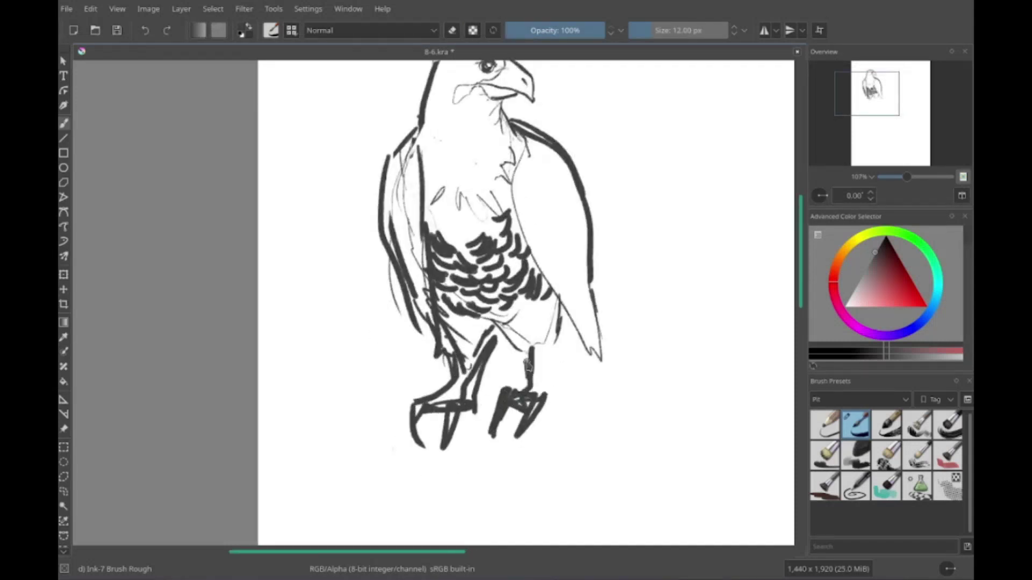
Step: Redraw the far wing narrower with a steeper inner edge, erase its old outline and save the file
{"action": "left_click_drag", "start_coordinate": [521, 129], "coordinate": [524, 252]}
{"action": "key", "text": "e"}
{"action": "left_click_drag", "start_coordinate": [594, 188], "coordinate": [602, 352]}
{"action": "key", "text": "ctrl+s"}
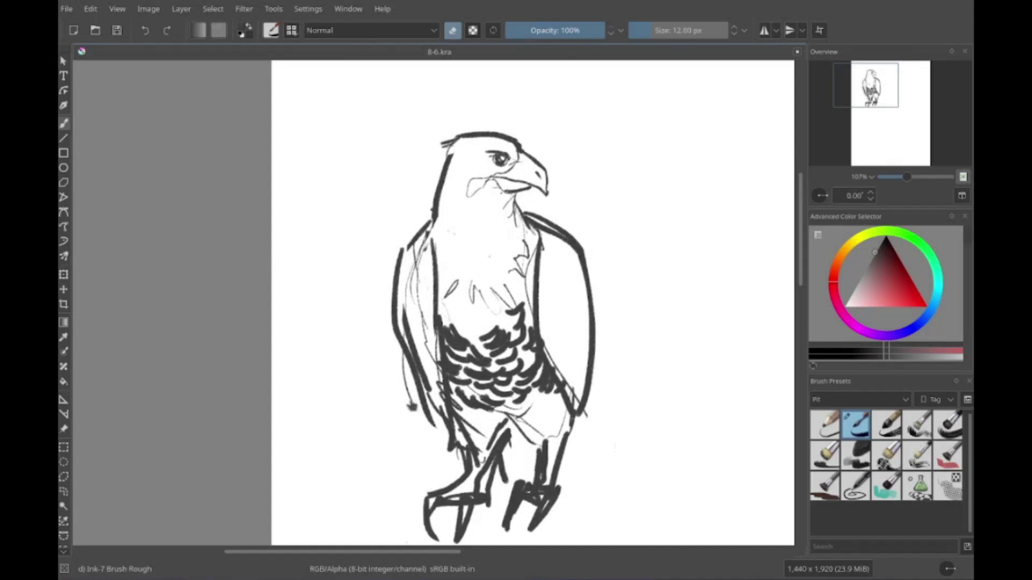
Step: Erase the near wing's inner edge and redraw it as a smooth curve closer to the outer edge
{"action": "mouse_move", "coordinate": [433, 369]}
{"action": "left_mouse_down"}
{"action": "mouse_move", "coordinate": [414, 427]}
{"action": "mouse_move", "coordinate": [488, 392]}
{"action": "left_mouse_up"}
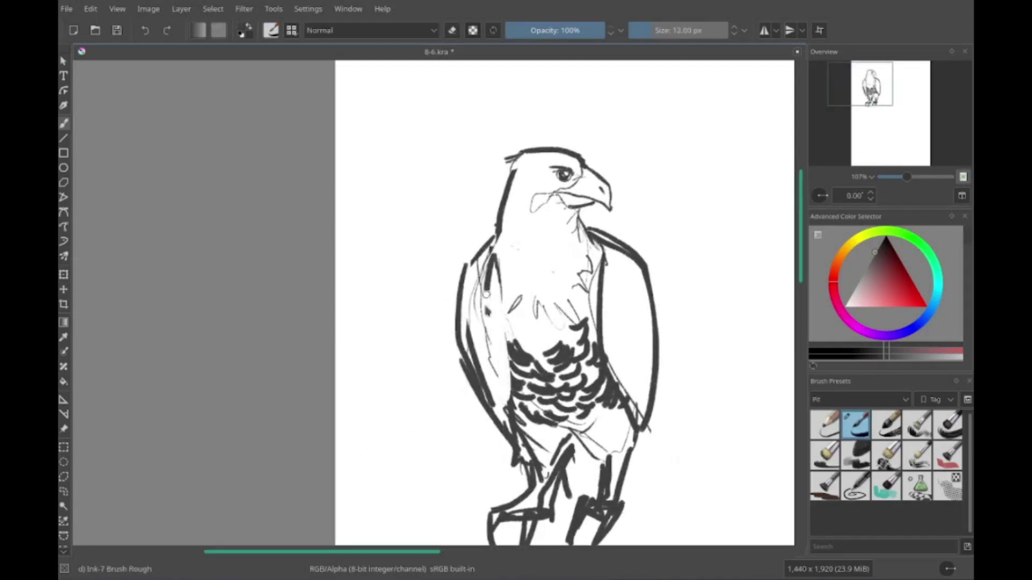
{"action": "key", "text": "e"}
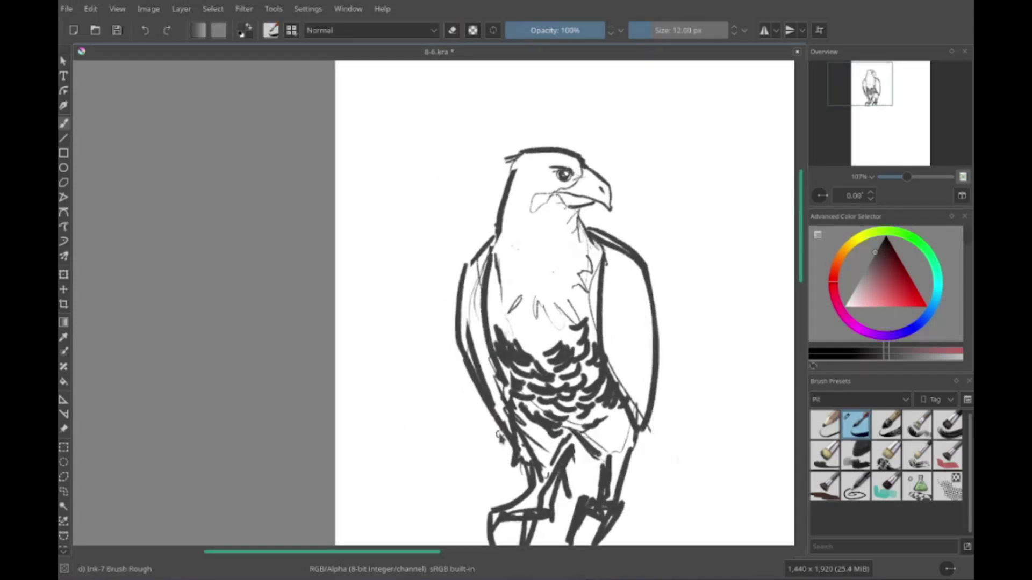
{"action": "left_click_drag", "start_coordinate": [262, 359], "coordinate": [241, 387]}
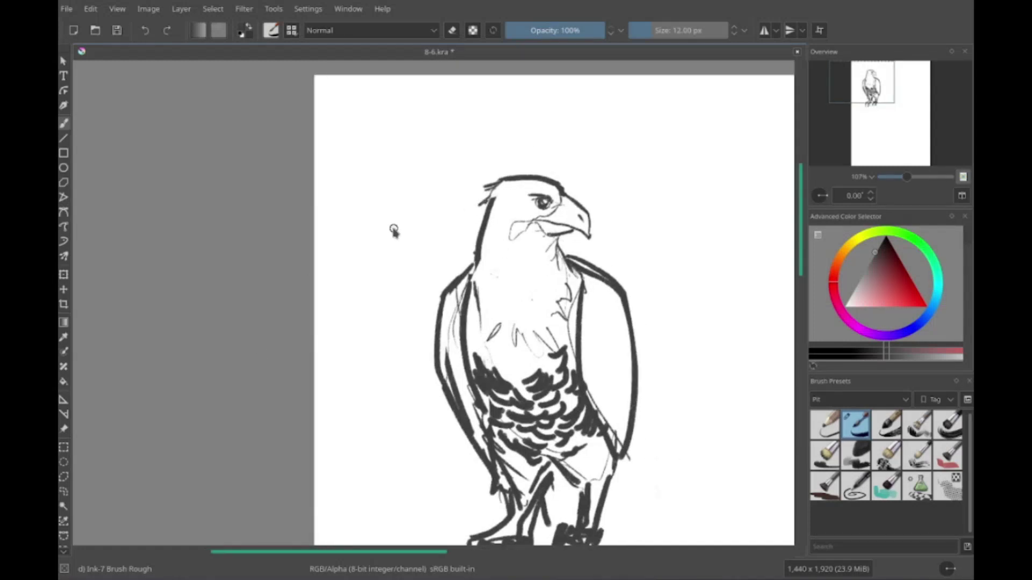
Step: Sketch a tall rectangle and two narrow triangles with handwritten labels including "easy" and "hard" in the blank area beside the bird
{"action": "scroll", "coordinate": [484, 282], "scroll_direction": "right", "scroll_amount": 10}
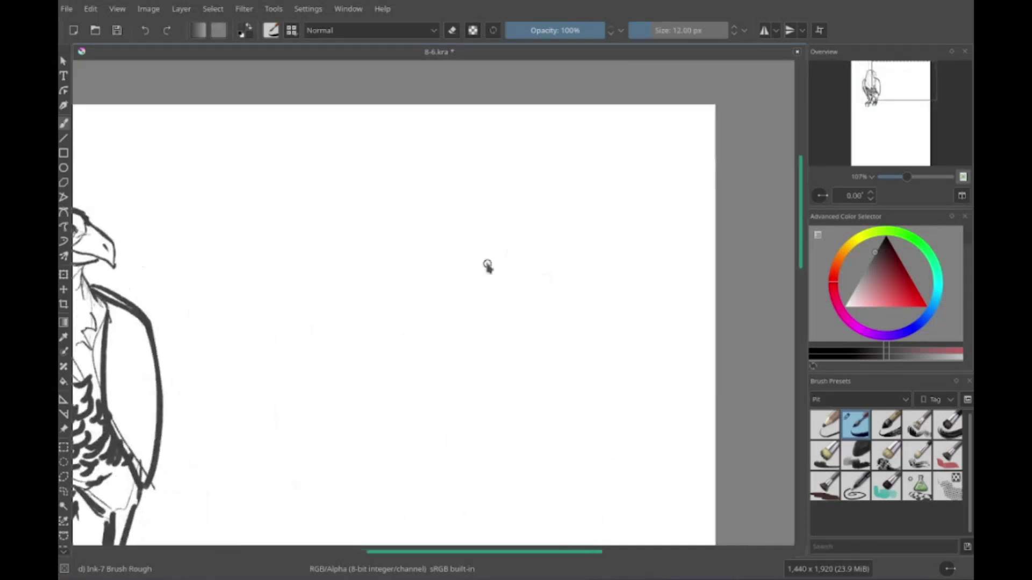
{"action": "left_click_drag", "start_coordinate": [388, 183], "coordinate": [556, 470]}
{"action": "left_click_drag", "start_coordinate": [398, 185], "coordinate": [555, 472]}
{"action": "left_click_drag", "start_coordinate": [581, 189], "coordinate": [587, 462]}
{"action": "left_click_drag", "start_coordinate": [590, 206], "coordinate": [598, 467]}
{"action": "left_click_drag", "start_coordinate": [595, 226], "coordinate": [651, 258]}
{"action": "left_click_drag", "start_coordinate": [594, 476], "coordinate": [637, 476]}
{"action": "mouse_move", "coordinate": [672, 237]}
{"action": "left_mouse_down"}
{"action": "mouse_move", "coordinate": [673, 484]}
{"action": "mouse_move", "coordinate": [734, 476]}
{"action": "left_mouse_up"}
{"action": "left_click_drag", "start_coordinate": [678, 476], "coordinate": [723, 468]}
{"action": "left_click_drag", "start_coordinate": [658, 282], "coordinate": [657, 438]}
{"action": "left_click_drag", "start_coordinate": [690, 260], "coordinate": [696, 417]}
{"action": "key", "text": "ctrl+z"}
{"action": "key", "text": "ctrl+z"}
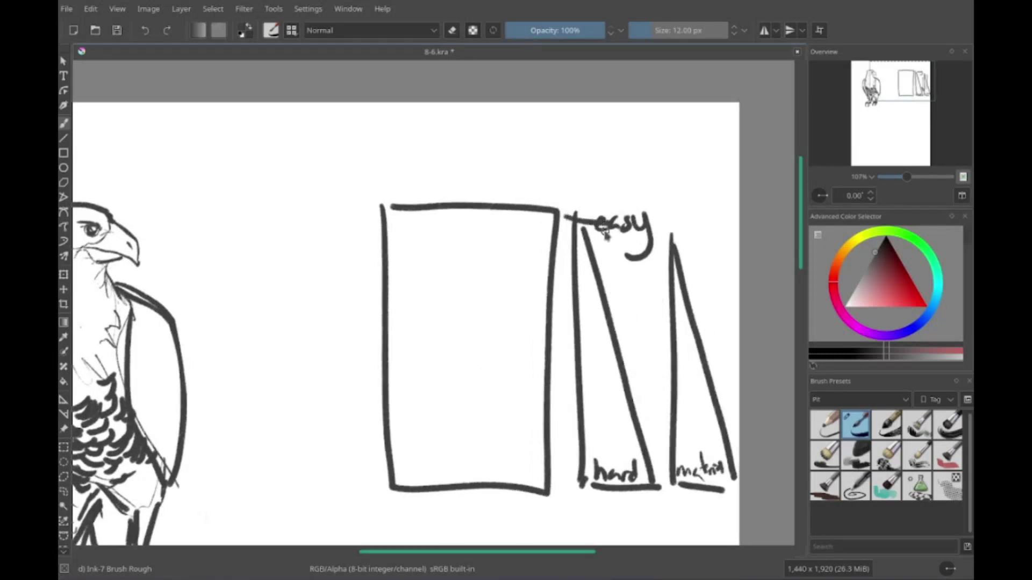
{"action": "left_click_drag", "start_coordinate": [447, 378], "coordinate": [502, 362]}
{"action": "left_click_drag", "start_coordinate": [380, 415], "coordinate": [639, 423]}
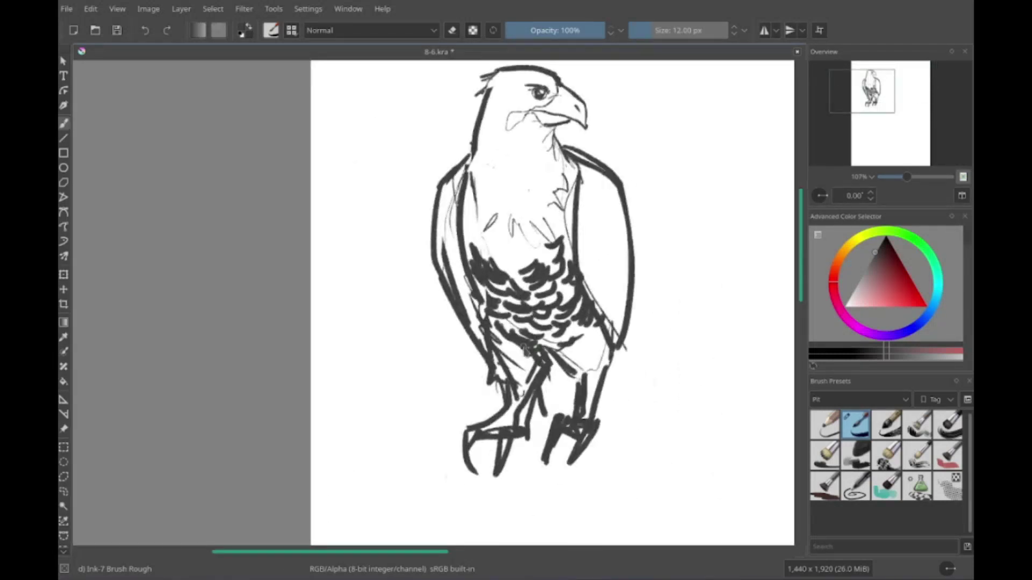
Step: Draw the bird's long fanned tail behind its feet and extend the far wing down to a long pointed tip
{"action": "left_click_drag", "start_coordinate": [580, 488], "coordinate": [584, 515]}
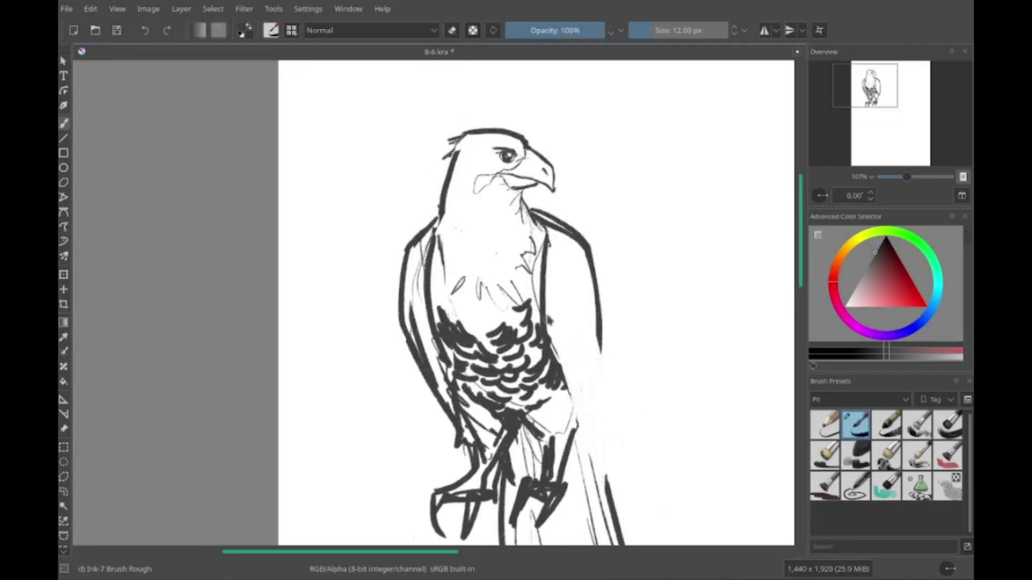
{"action": "left_click_drag", "start_coordinate": [577, 360], "coordinate": [605, 487]}
{"action": "left_click_drag", "start_coordinate": [415, 221], "coordinate": [471, 371]}
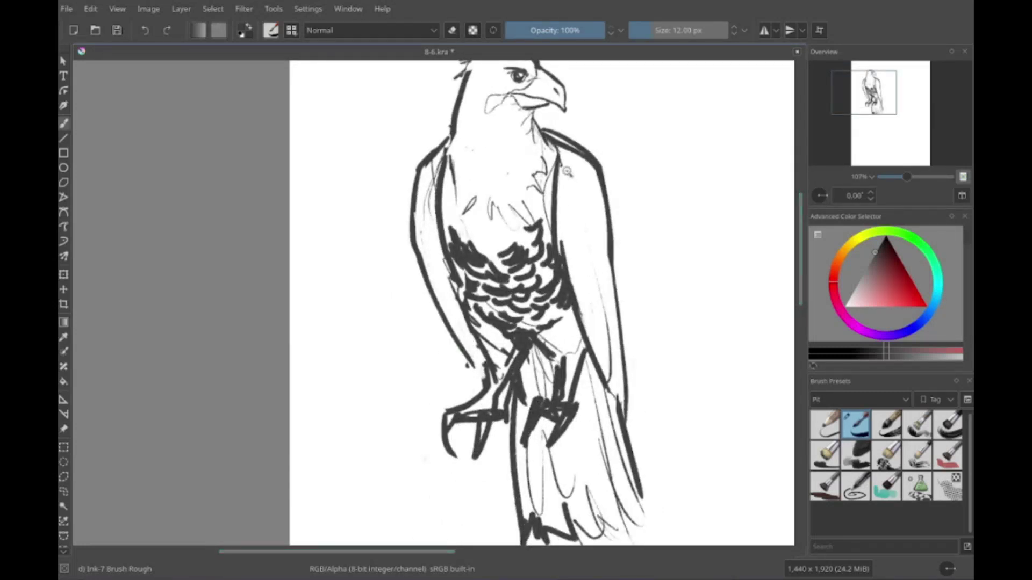
{"action": "scroll", "coordinate": [502, 184], "scroll_direction": "right", "scroll_amount": 5}
{"action": "left_click_drag", "start_coordinate": [452, 352], "coordinate": [519, 500]}
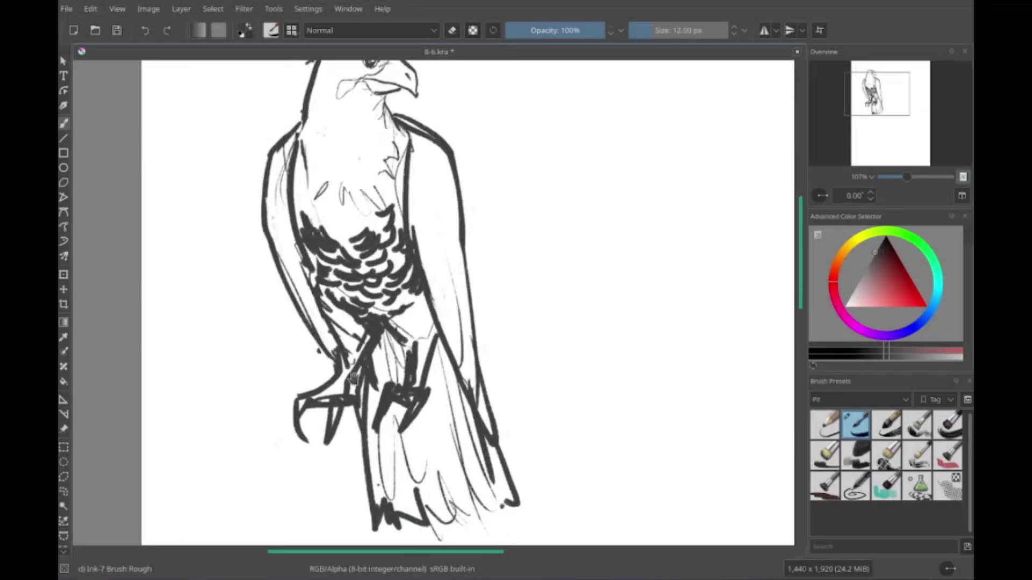
Step: Fill the space between the bird's legs with dark strokes and add feather marks below its throat
{"action": "mouse_move", "coordinate": [438, 333]}
{"action": "left_mouse_down"}
{"action": "mouse_move", "coordinate": [457, 373]}
{"action": "mouse_move", "coordinate": [411, 420]}
{"action": "left_mouse_up"}
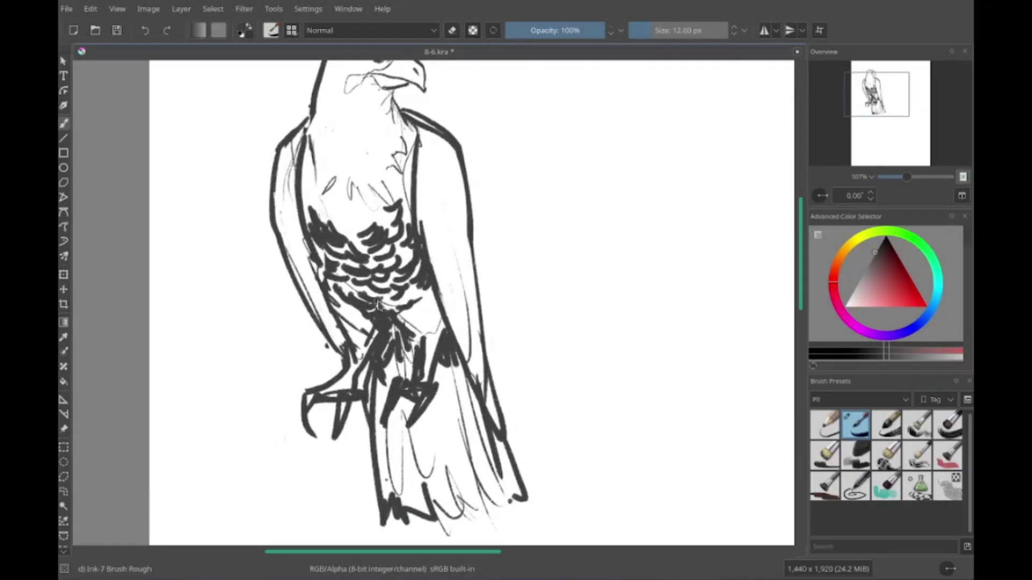
{"action": "scroll", "coordinate": [378, 305], "scroll_direction": "up", "scroll_amount": 3}
{"action": "scroll", "coordinate": [378, 305], "scroll_direction": "left", "scroll_amount": 2}
{"action": "scroll", "coordinate": [460, 244], "scroll_direction": "left", "scroll_amount": 2}
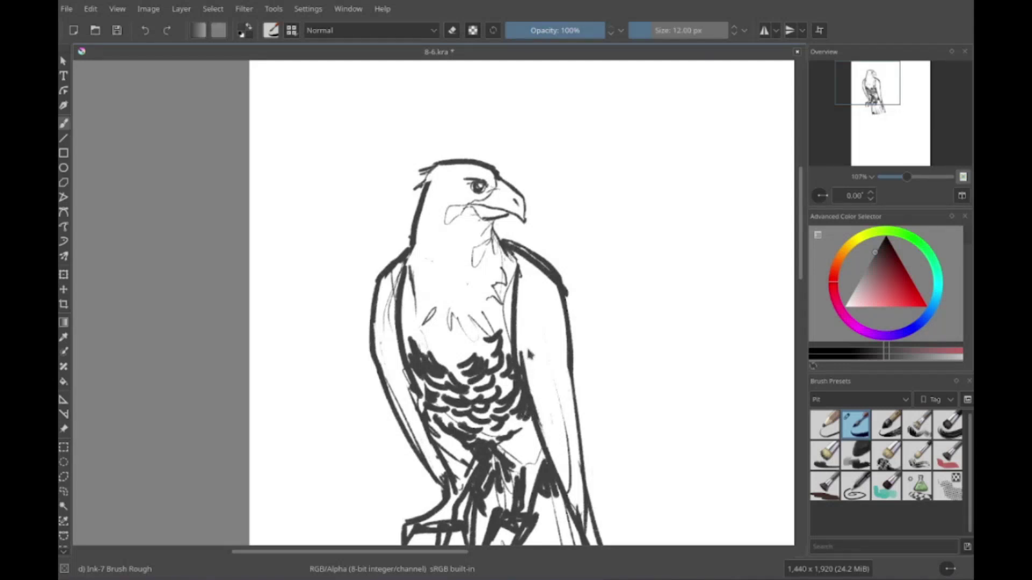
Step: Feather the bird's thighs and hatch the back of its head and neck with thin lines
{"action": "scroll", "coordinate": [509, 337], "scroll_direction": "down", "scroll_amount": 4}
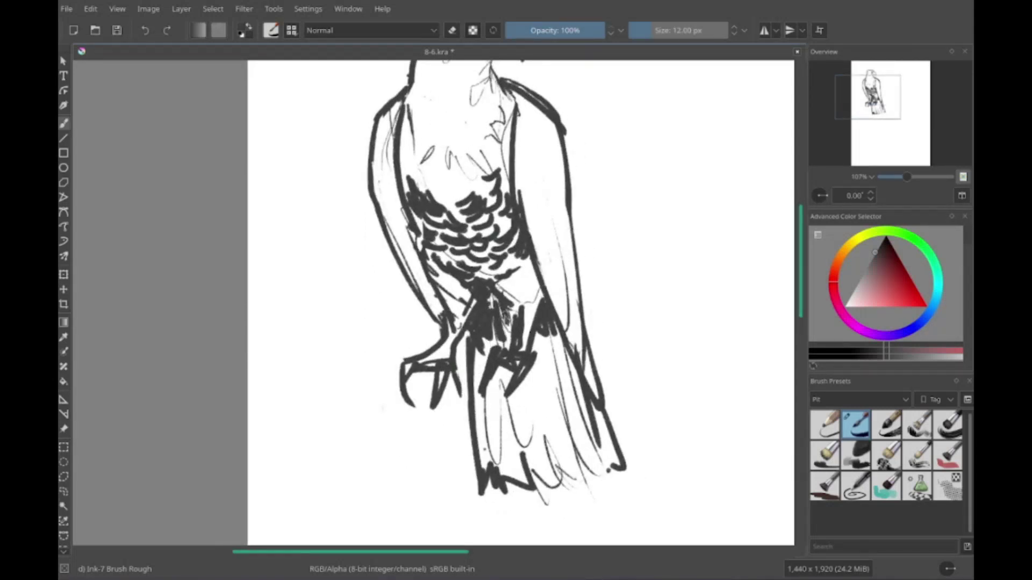
{"action": "scroll", "coordinate": [505, 318], "scroll_direction": "up", "scroll_amount": 3}
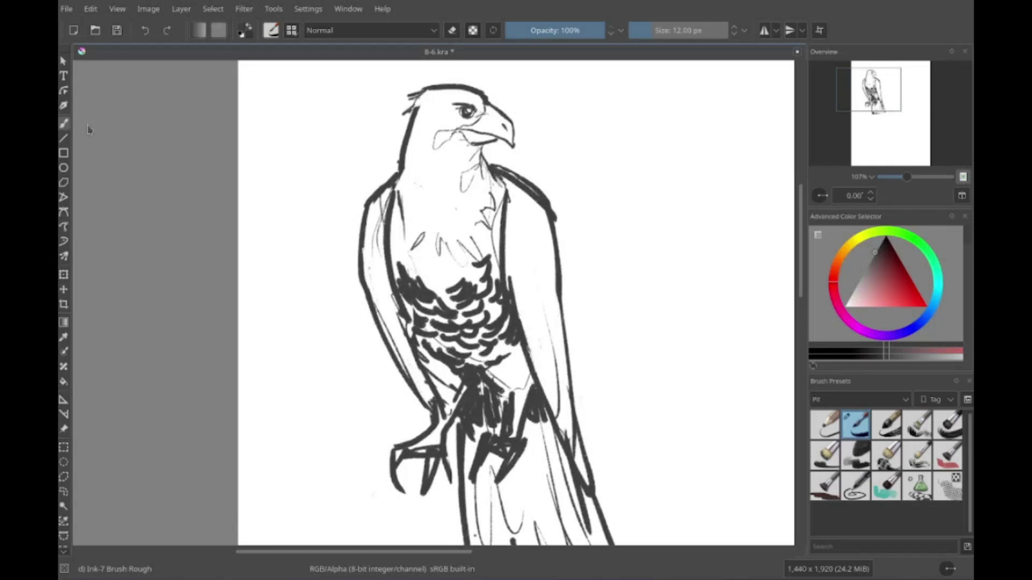
{"action": "scroll", "coordinate": [437, 310], "scroll_direction": "down", "scroll_amount": 2}
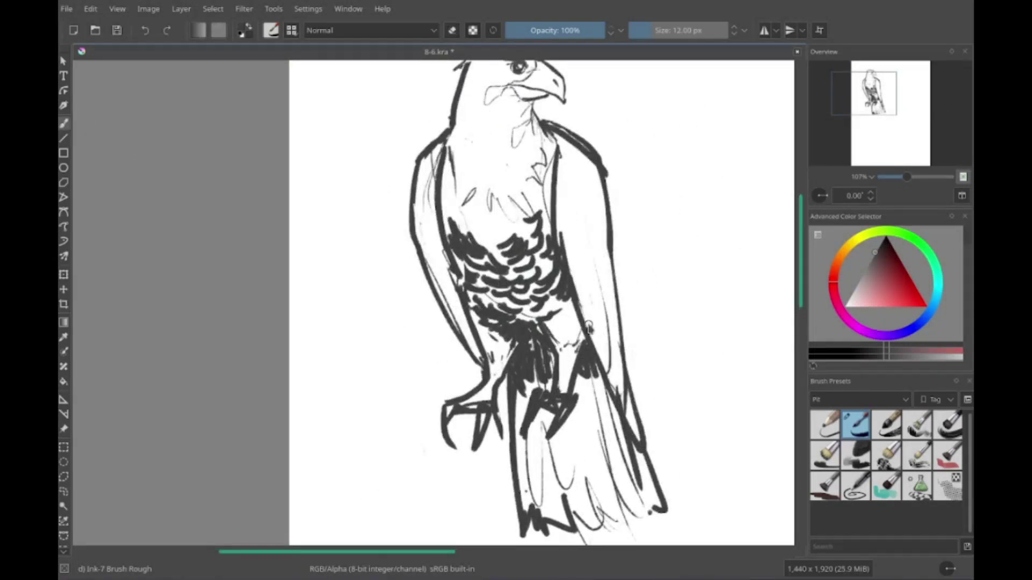
{"action": "scroll", "coordinate": [541, 304], "scroll_direction": "up", "scroll_amount": 2}
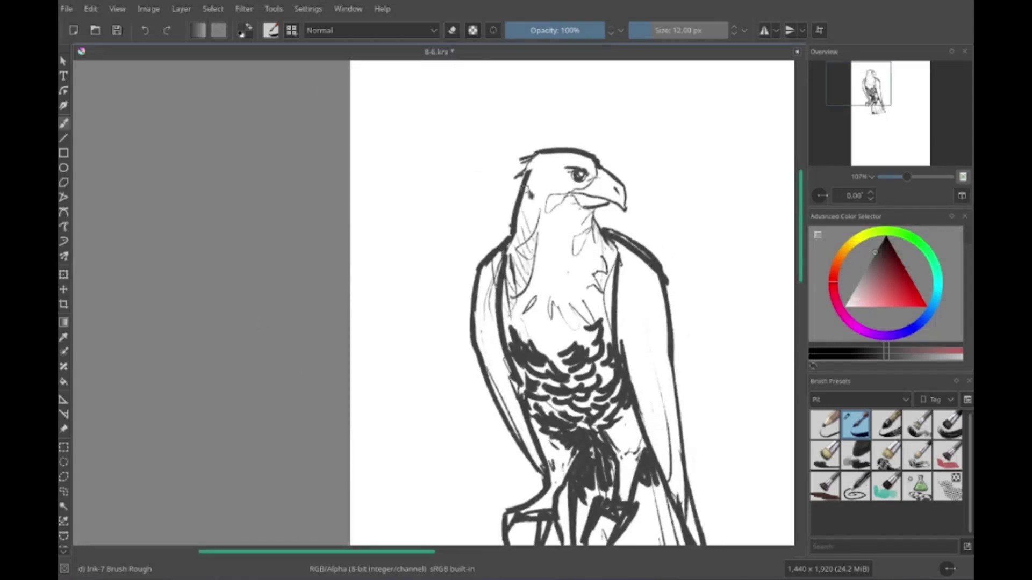
{"action": "scroll", "coordinate": [392, 223], "scroll_direction": "right", "scroll_amount": 4}
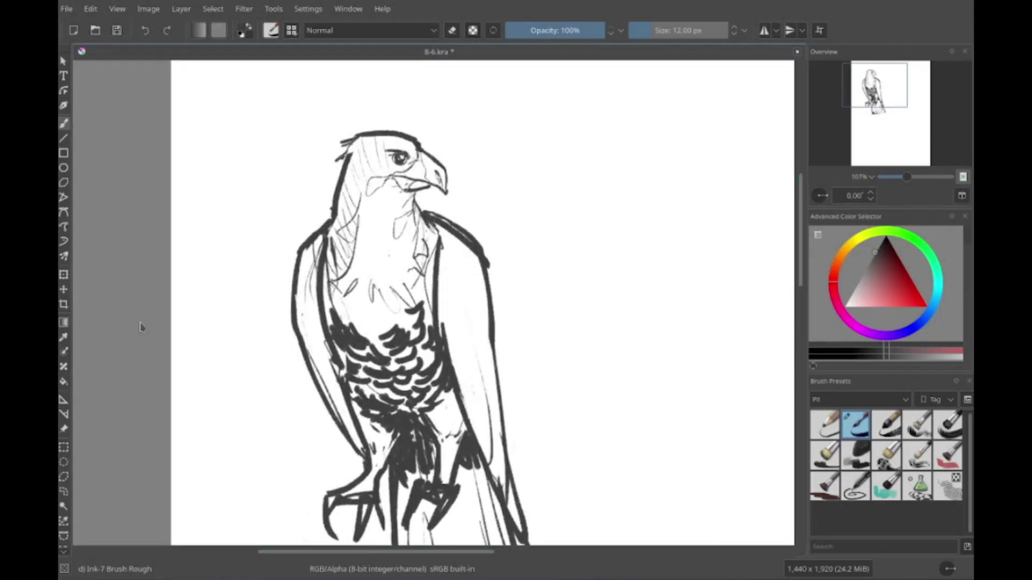
Step: Sketch a second bird's rounded head with a hooked beak and small eyes in the blank area beside the first bird
{"action": "scroll", "coordinate": [430, 301], "scroll_direction": "right", "scroll_amount": 3}
{"action": "mouse_move", "coordinate": [429, 322]}
{"action": "left_mouse_down"}
{"action": "mouse_move", "coordinate": [472, 301]}
{"action": "mouse_move", "coordinate": [473, 355]}
{"action": "mouse_move", "coordinate": [451, 382]}
{"action": "left_mouse_up"}
{"action": "left_click_drag", "start_coordinate": [438, 293], "coordinate": [530, 346]}
{"action": "scroll", "coordinate": [530, 346], "scroll_direction": "right", "scroll_amount": 2}
{"action": "scroll", "coordinate": [484, 322], "scroll_direction": "right", "scroll_amount": 1}
{"action": "left_click", "coordinate": [372, 322]}
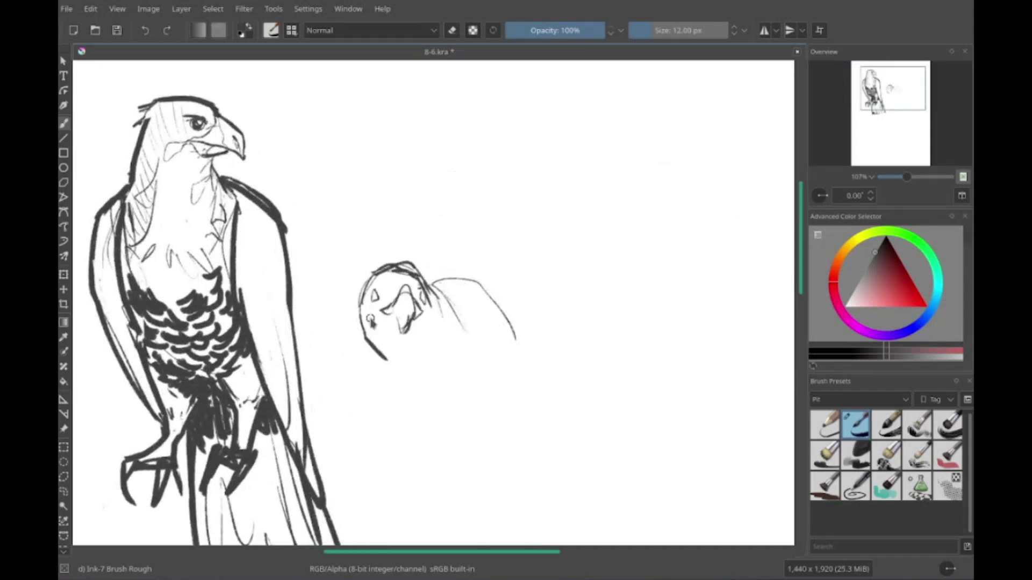
{"action": "scroll", "coordinate": [376, 258], "scroll_direction": "left", "scroll_amount": 1}
{"action": "left_click_drag", "start_coordinate": [402, 295], "coordinate": [438, 270]}
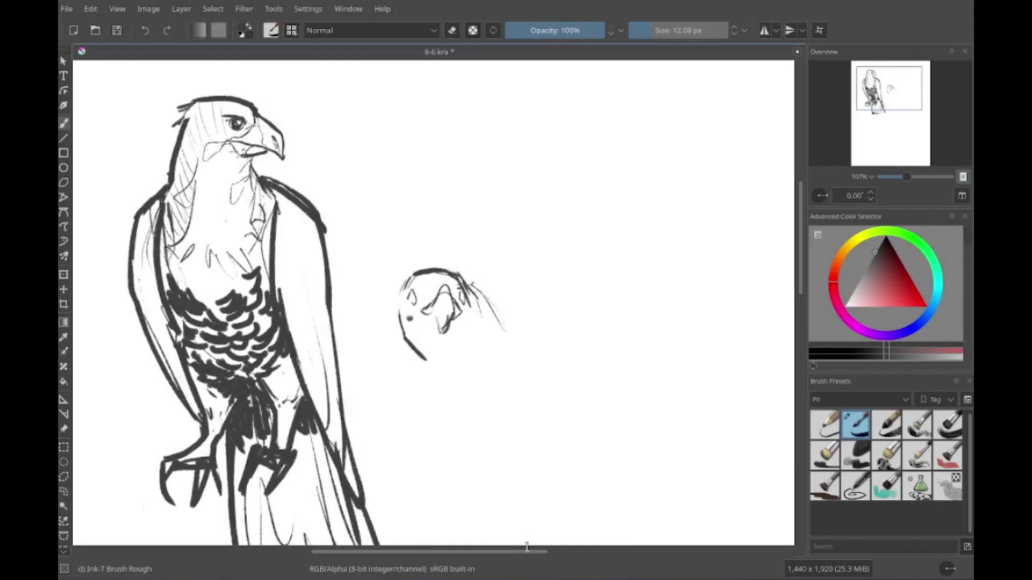
{"action": "scroll", "coordinate": [527, 548], "scroll_direction": "left", "scroll_amount": 3}
{"action": "scroll", "coordinate": [527, 548], "scroll_direction": "up", "scroll_amount": 1}
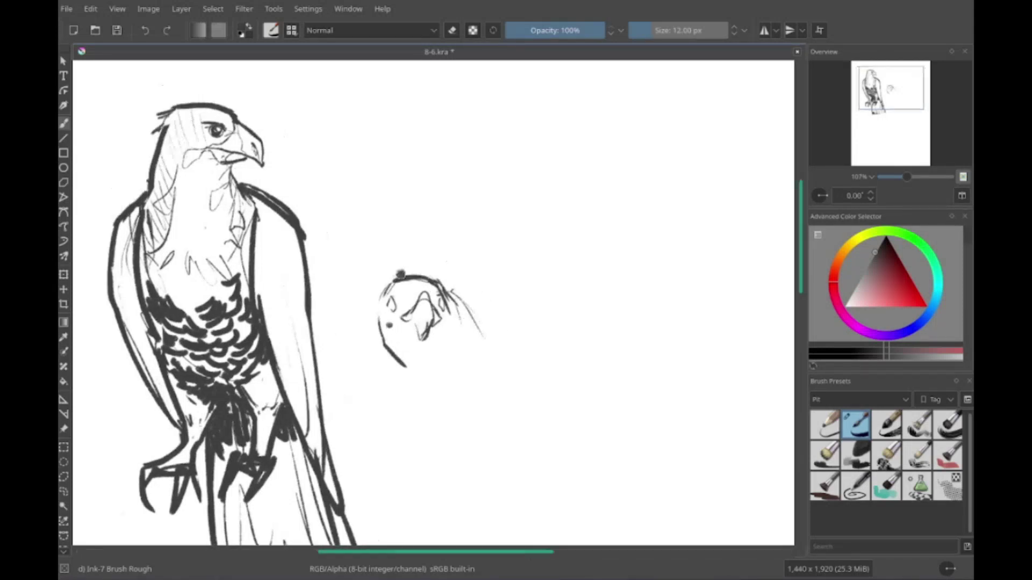
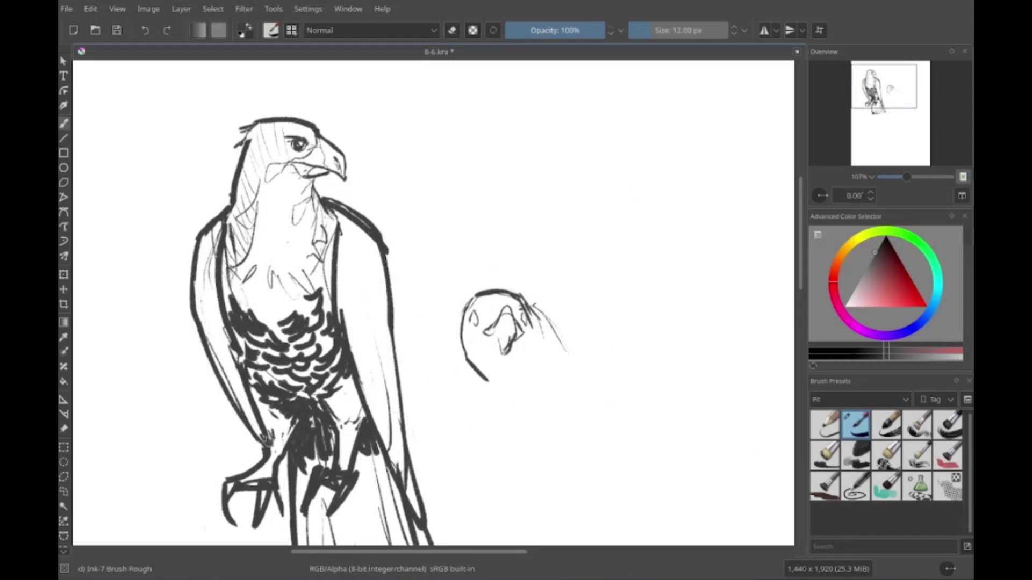
{"action": "left_click", "coordinate": [273, 306]}
{"action": "mouse_move", "coordinate": [561, 324]}
{"action": "left_mouse_down"}
{"action": "mouse_move", "coordinate": [473, 317]}
{"action": "mouse_move", "coordinate": [664, 242]}
{"action": "mouse_move", "coordinate": [760, 265]}
{"action": "mouse_move", "coordinate": [557, 422]}
{"action": "mouse_move", "coordinate": [691, 212]}
{"action": "mouse_move", "coordinate": [591, 349]}
{"action": "mouse_move", "coordinate": [415, 440]}
{"action": "mouse_move", "coordinate": [552, 300]}
{"action": "left_mouse_up"}
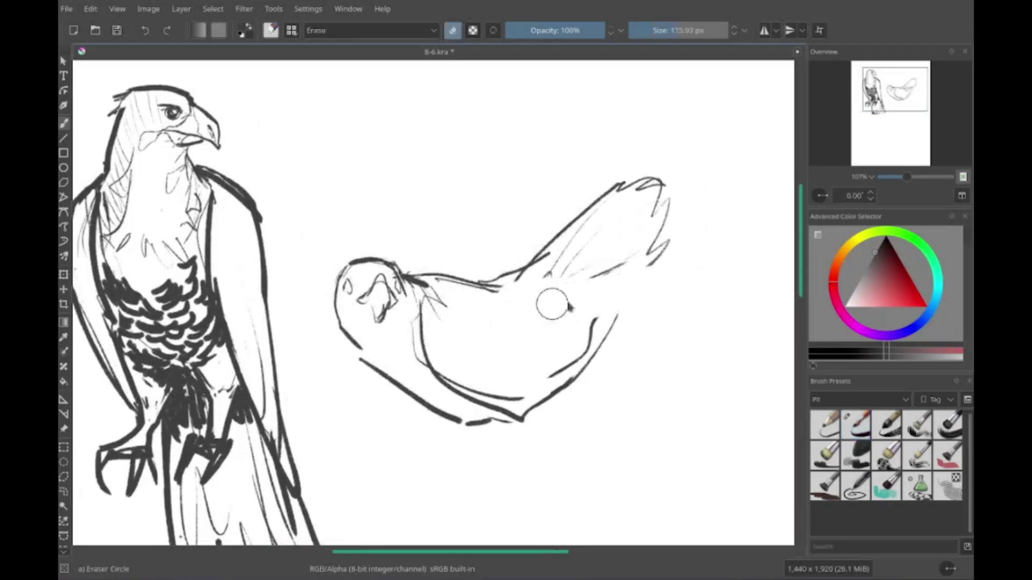
{"action": "key", "text": "ctrl+z"}
{"action": "key", "text": "ctrl+z"}
{"action": "key", "text": "ctrl+z"}
Step: Draw the second bird's body with a long pointed tail, clawed legs and dark belly markings, and darken its eyes
{"action": "mouse_move", "coordinate": [430, 279]}
{"action": "left_mouse_down"}
{"action": "mouse_move", "coordinate": [591, 286]}
{"action": "mouse_move", "coordinate": [704, 356]}
{"action": "left_mouse_up"}
{"action": "mouse_move", "coordinate": [502, 419]}
{"action": "left_mouse_down"}
{"action": "mouse_move", "coordinate": [564, 376]}
{"action": "mouse_move", "coordinate": [503, 417]}
{"action": "mouse_move", "coordinate": [542, 422]}
{"action": "mouse_move", "coordinate": [506, 421]}
{"action": "left_mouse_up"}
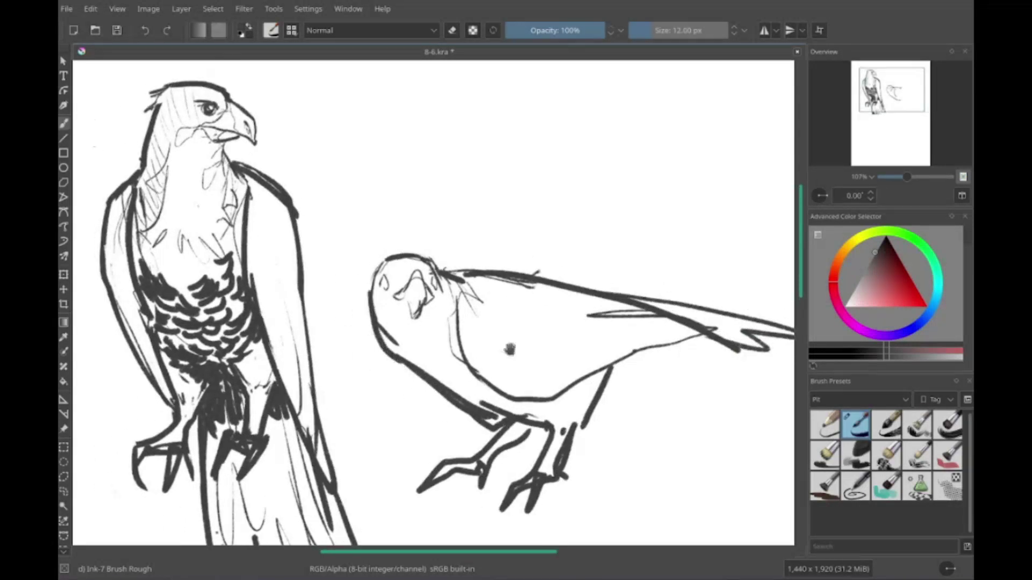
{"action": "mouse_move", "coordinate": [340, 293]}
{"action": "left_mouse_down"}
{"action": "mouse_move", "coordinate": [418, 390]}
{"action": "mouse_move", "coordinate": [475, 355]}
{"action": "mouse_move", "coordinate": [548, 346]}
{"action": "left_mouse_up"}
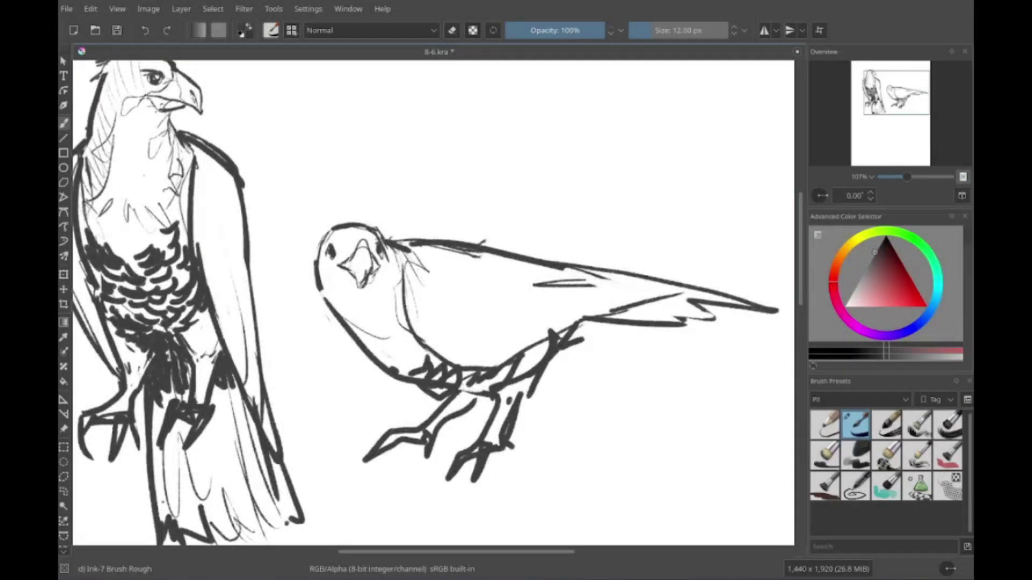
{"action": "left_click_drag", "start_coordinate": [559, 308], "coordinate": [634, 287]}
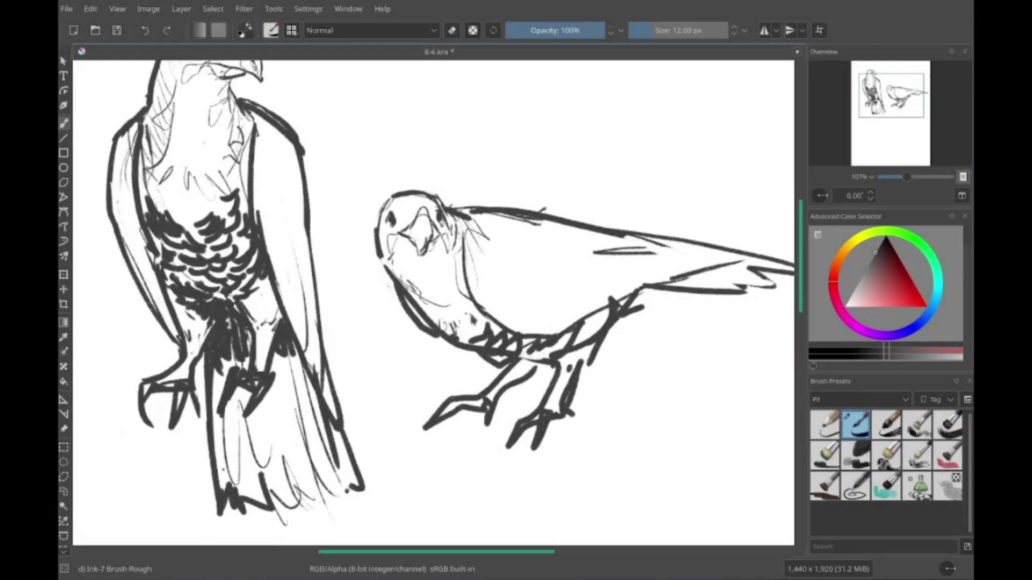
Step: Sketch a third bird's head in profile below the second bird's tail, with a round eye and hooked beak
{"action": "left_click_drag", "start_coordinate": [436, 301], "coordinate": [323, 145]}
{"action": "mouse_move", "coordinate": [271, 401]}
{"action": "left_mouse_down"}
{"action": "mouse_move", "coordinate": [338, 447]}
{"action": "mouse_move", "coordinate": [177, 504]}
{"action": "left_mouse_up"}
{"action": "mouse_move", "coordinate": [430, 428]}
{"action": "left_mouse_down"}
{"action": "mouse_move", "coordinate": [535, 313]}
{"action": "mouse_move", "coordinate": [567, 368]}
{"action": "left_mouse_up"}
{"action": "left_click_drag", "start_coordinate": [505, 352], "coordinate": [537, 357]}
{"action": "left_click_drag", "start_coordinate": [507, 326], "coordinate": [518, 337]}
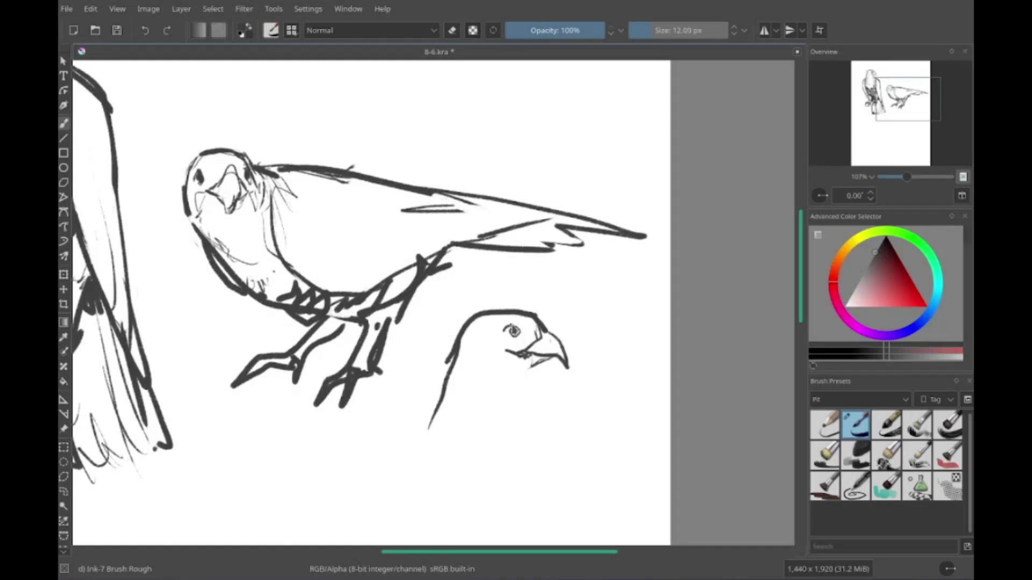
Step: Draw the third bird's neck and chest with small feather marks and a jagged lower edge
{"action": "left_click_drag", "start_coordinate": [376, 269], "coordinate": [380, 266]}
{"action": "left_click_drag", "start_coordinate": [446, 385], "coordinate": [411, 422]}
{"action": "left_click_drag", "start_coordinate": [538, 375], "coordinate": [538, 456]}
{"action": "left_click_drag", "start_coordinate": [503, 454], "coordinate": [540, 476]}
{"action": "left_click_drag", "start_coordinate": [500, 416], "coordinate": [508, 441]}
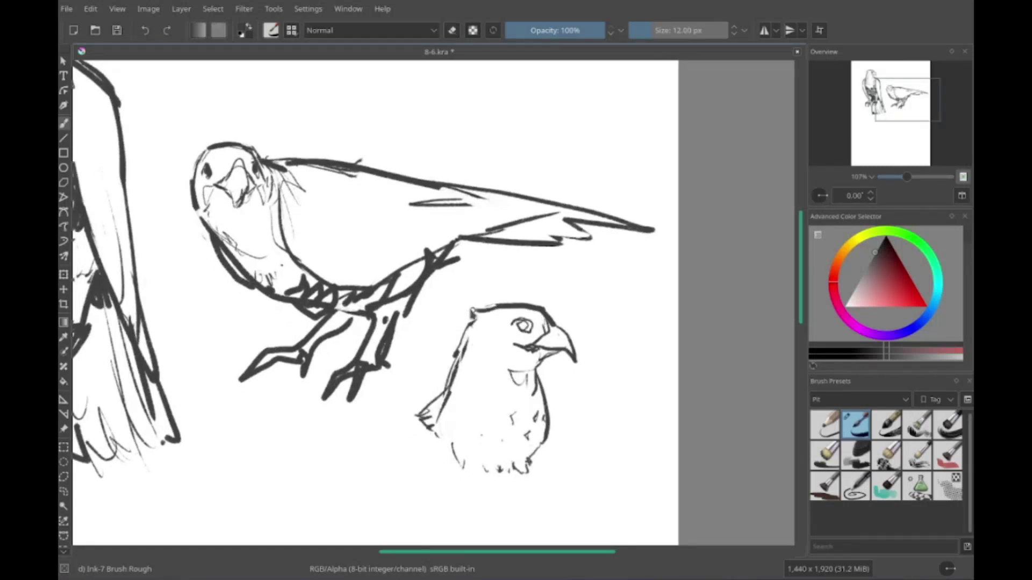
Step: Add a pointed crest at the back of the third bird's head and rough feather strokes along its nape and shoulder
{"action": "left_click_drag", "start_coordinate": [465, 322], "coordinate": [469, 298]}
{"action": "left_click_drag", "start_coordinate": [469, 359], "coordinate": [478, 372]}
{"action": "mouse_move", "coordinate": [377, 349]}
{"action": "left_mouse_down"}
{"action": "mouse_move", "coordinate": [354, 269]}
{"action": "mouse_move", "coordinate": [336, 296]}
{"action": "mouse_move", "coordinate": [353, 258]}
{"action": "left_mouse_up"}
{"action": "left_click_drag", "start_coordinate": [500, 333], "coordinate": [492, 397]}
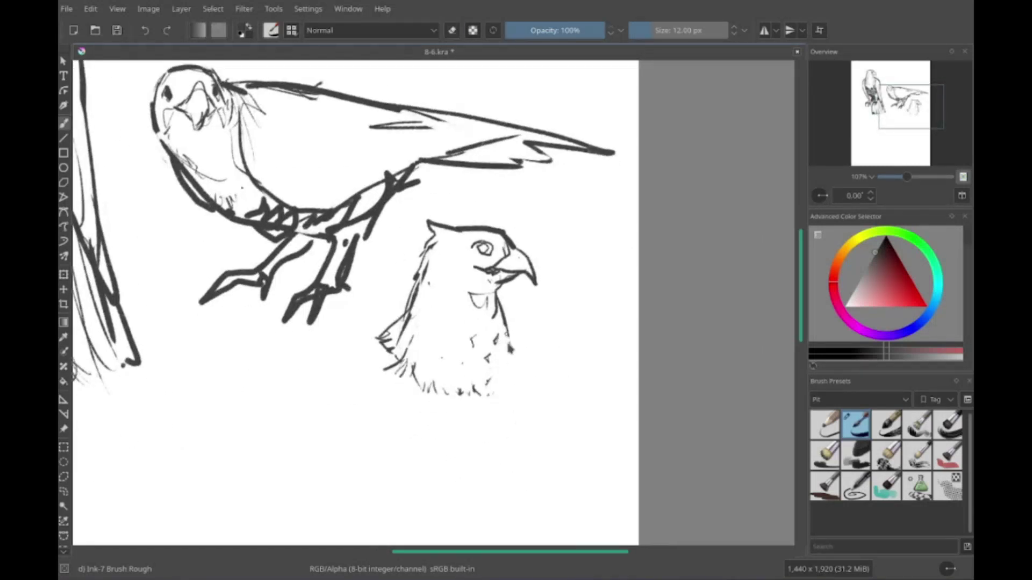
Step: Detail the third bird with a dark pupil, a brow line and cheek marking, and tidy its lower chest feathers
{"action": "left_click_drag", "start_coordinate": [387, 376], "coordinate": [484, 385]}
{"action": "left_click_drag", "start_coordinate": [466, 327], "coordinate": [472, 347]}
{"action": "left_click_drag", "start_coordinate": [468, 269], "coordinate": [532, 288]}
{"action": "left_click_drag", "start_coordinate": [481, 245], "coordinate": [500, 261]}
{"action": "left_click_drag", "start_coordinate": [484, 385], "coordinate": [497, 397]}
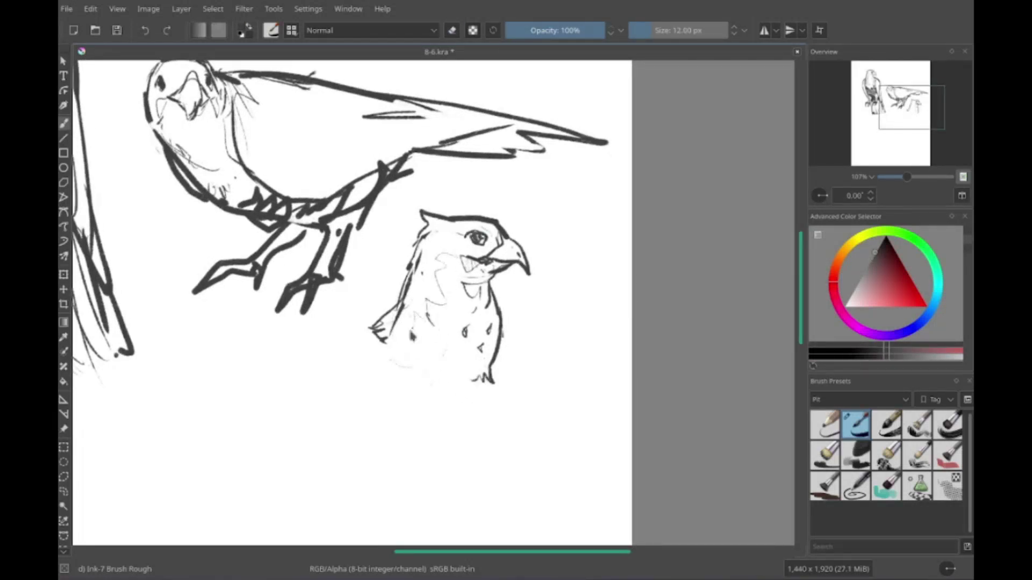
{"action": "left_click_drag", "start_coordinate": [414, 314], "coordinate": [395, 339]}
{"action": "left_click_drag", "start_coordinate": [472, 236], "coordinate": [481, 239]}
{"action": "left_click_drag", "start_coordinate": [314, 414], "coordinate": [322, 357]}
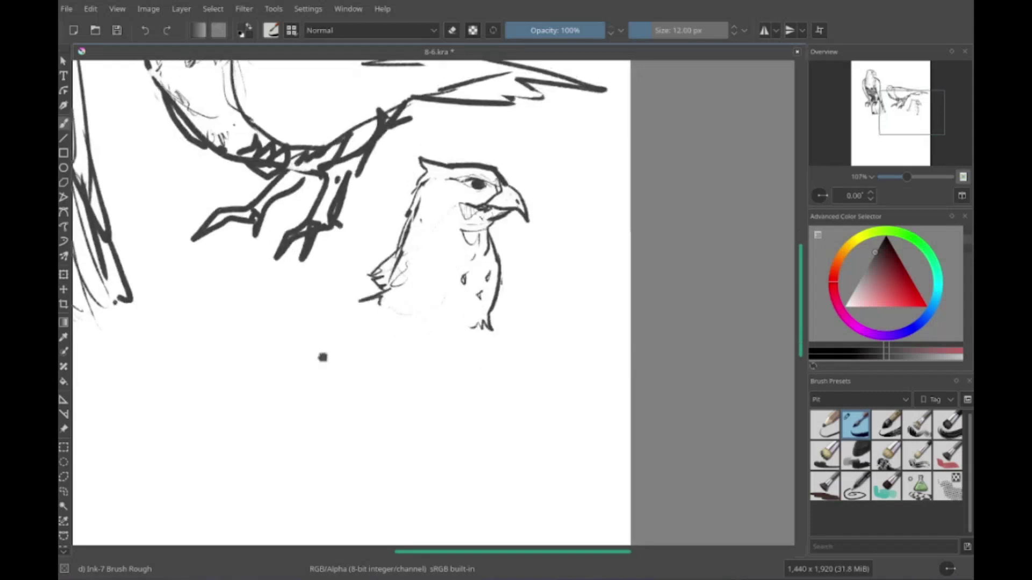
Step: Draw the third bird's sloping back and folded wing tapering to a point, and rework its eye as a round outline
{"action": "mouse_move", "coordinate": [399, 243]}
{"action": "left_mouse_down"}
{"action": "mouse_move", "coordinate": [229, 461]}
{"action": "mouse_move", "coordinate": [238, 459]}
{"action": "left_mouse_up"}
{"action": "key", "text": "e"}
{"action": "mouse_move", "coordinate": [484, 186]}
{"action": "left_mouse_down"}
{"action": "mouse_move", "coordinate": [515, 174]}
{"action": "mouse_move", "coordinate": [475, 196]}
{"action": "mouse_move", "coordinate": [497, 211]}
{"action": "mouse_move", "coordinate": [509, 193]}
{"action": "left_mouse_up"}
{"action": "key", "text": "e"}
{"action": "left_click_drag", "start_coordinate": [341, 388], "coordinate": [232, 511]}
{"action": "left_click_drag", "start_coordinate": [228, 513], "coordinate": [345, 456]}
{"action": "left_click_drag", "start_coordinate": [457, 279], "coordinate": [449, 363]}
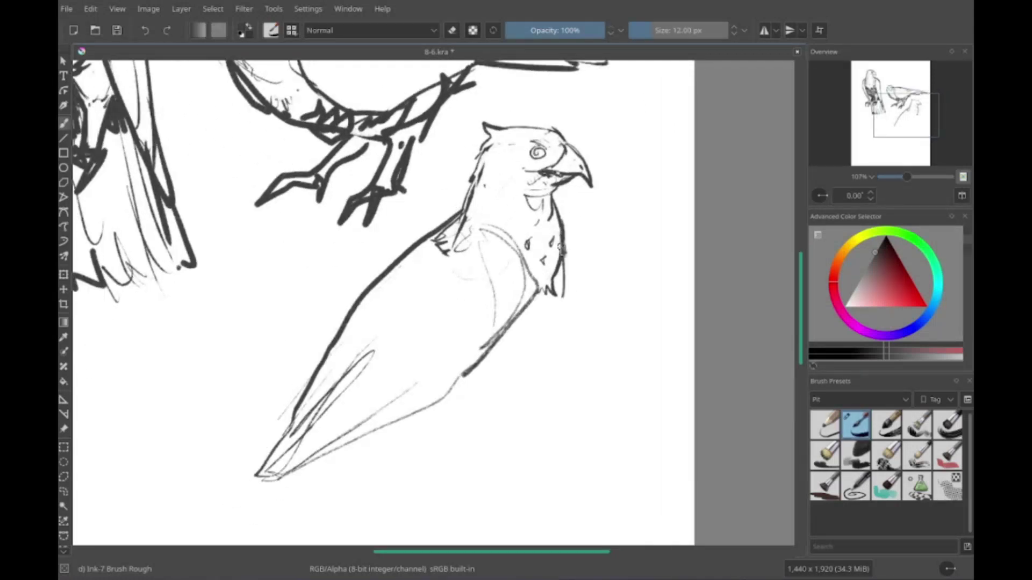
Step: Draw the front of the third bird's breast and a long tail extending beyond the wing tip
{"action": "left_click_drag", "start_coordinate": [559, 223], "coordinate": [581, 301]}
{"action": "mouse_move", "coordinate": [376, 328]}
{"action": "left_mouse_down"}
{"action": "mouse_move", "coordinate": [239, 495]}
{"action": "mouse_move", "coordinate": [249, 508]}
{"action": "mouse_move", "coordinate": [213, 577]}
{"action": "left_mouse_up"}
{"action": "mouse_move", "coordinate": [449, 521]}
{"action": "left_mouse_down"}
{"action": "mouse_move", "coordinate": [546, 436]}
{"action": "mouse_move", "coordinate": [505, 405]}
{"action": "mouse_move", "coordinate": [535, 470]}
{"action": "left_mouse_up"}
Step: Draw the third bird's legs and spread clawed toes beneath its body
{"action": "mouse_move", "coordinate": [478, 416]}
{"action": "left_mouse_down"}
{"action": "mouse_move", "coordinate": [529, 362]}
{"action": "mouse_move", "coordinate": [561, 409]}
{"action": "mouse_move", "coordinate": [532, 402]}
{"action": "mouse_move", "coordinate": [591, 425]}
{"action": "mouse_move", "coordinate": [677, 430]}
{"action": "left_mouse_up"}
{"action": "left_click_drag", "start_coordinate": [554, 388], "coordinate": [513, 457]}
{"action": "left_click_drag", "start_coordinate": [564, 473], "coordinate": [639, 502]}
{"action": "left_click_drag", "start_coordinate": [538, 430], "coordinate": [546, 444]}
{"action": "left_click_drag", "start_coordinate": [551, 377], "coordinate": [581, 387]}
Step: Complete the third bird's belly outline, darken its chest marks and thicken the wing's front edge
{"action": "left_click_drag", "start_coordinate": [605, 360], "coordinate": [634, 339]}
{"action": "left_click_drag", "start_coordinate": [631, 232], "coordinate": [637, 246]}
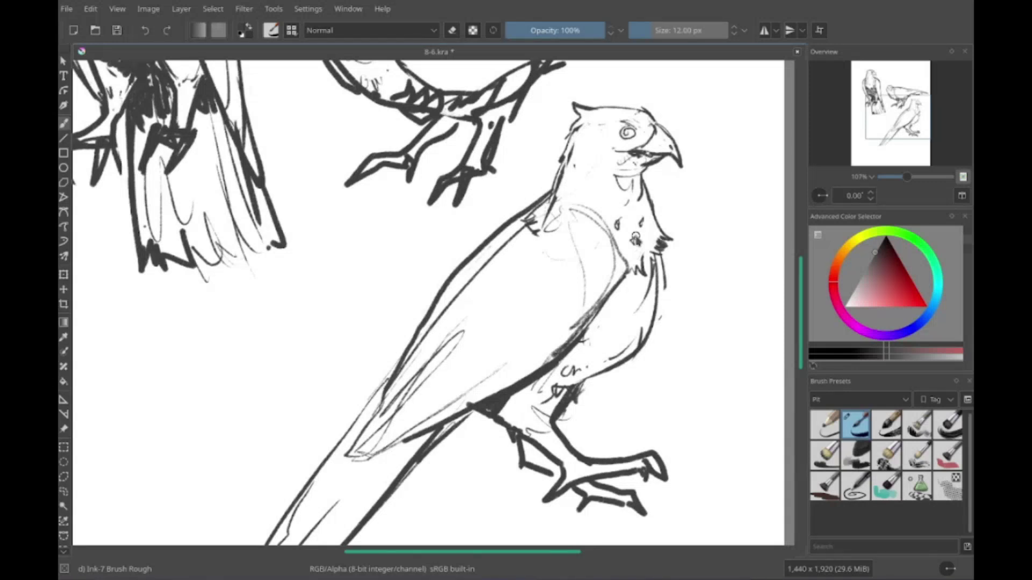
{"action": "mouse_move", "coordinate": [635, 238]}
{"action": "left_mouse_down"}
{"action": "mouse_move", "coordinate": [606, 236]}
{"action": "mouse_move", "coordinate": [557, 348]}
{"action": "mouse_move", "coordinate": [574, 321]}
{"action": "left_mouse_up"}
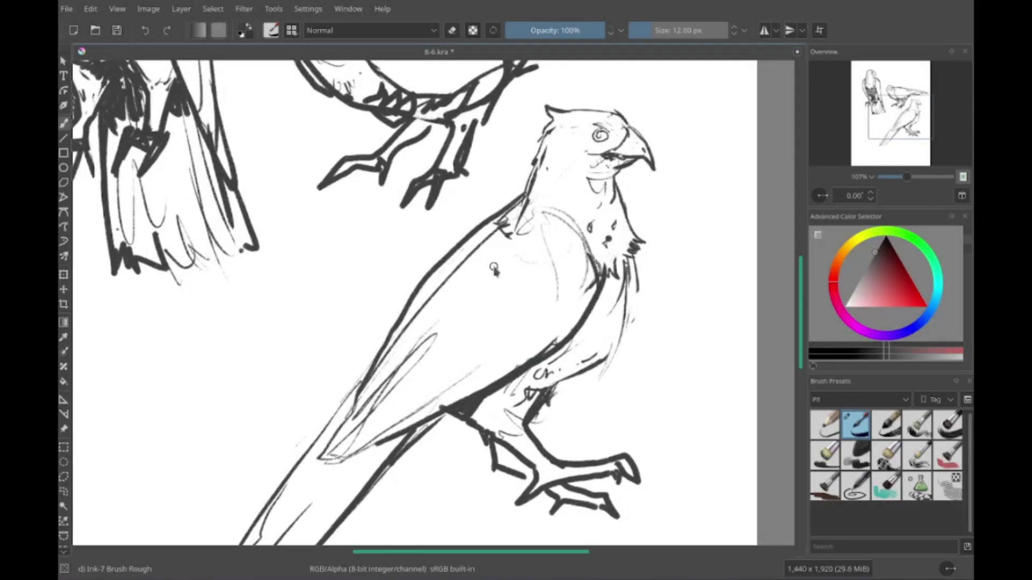
Step: Strengthen the third bird's tail edges, darken the pointed tail tip and thicken the underside of its folded wing tip
{"action": "left_click_drag", "start_coordinate": [494, 268], "coordinate": [572, 386]}
{"action": "left_click_drag", "start_coordinate": [599, 523], "coordinate": [653, 305]}
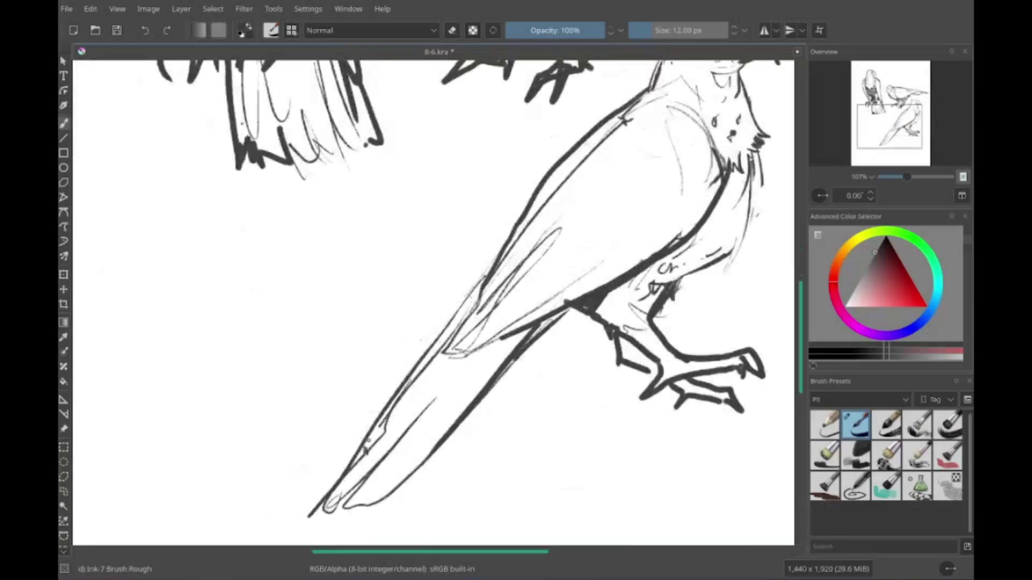
{"action": "mouse_move", "coordinate": [368, 440]}
{"action": "left_mouse_down"}
{"action": "mouse_move", "coordinate": [447, 318]}
{"action": "mouse_move", "coordinate": [390, 392]}
{"action": "mouse_move", "coordinate": [442, 298]}
{"action": "left_mouse_up"}
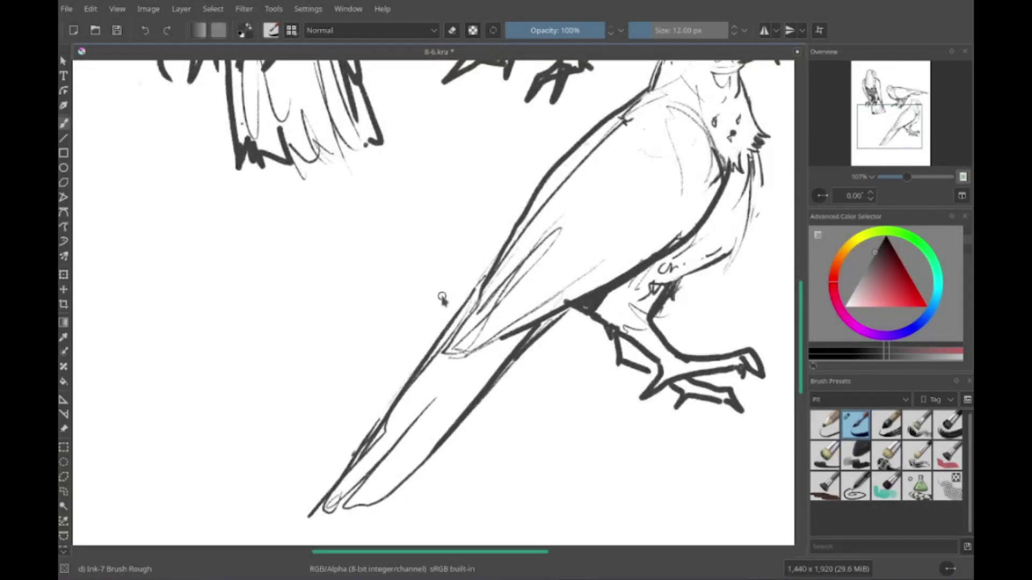
{"action": "left_click_drag", "start_coordinate": [441, 299], "coordinate": [460, 299]}
{"action": "mouse_move", "coordinate": [488, 355]}
{"action": "left_mouse_down"}
{"action": "mouse_move", "coordinate": [543, 329]}
{"action": "mouse_move", "coordinate": [526, 344]}
{"action": "left_mouse_up"}
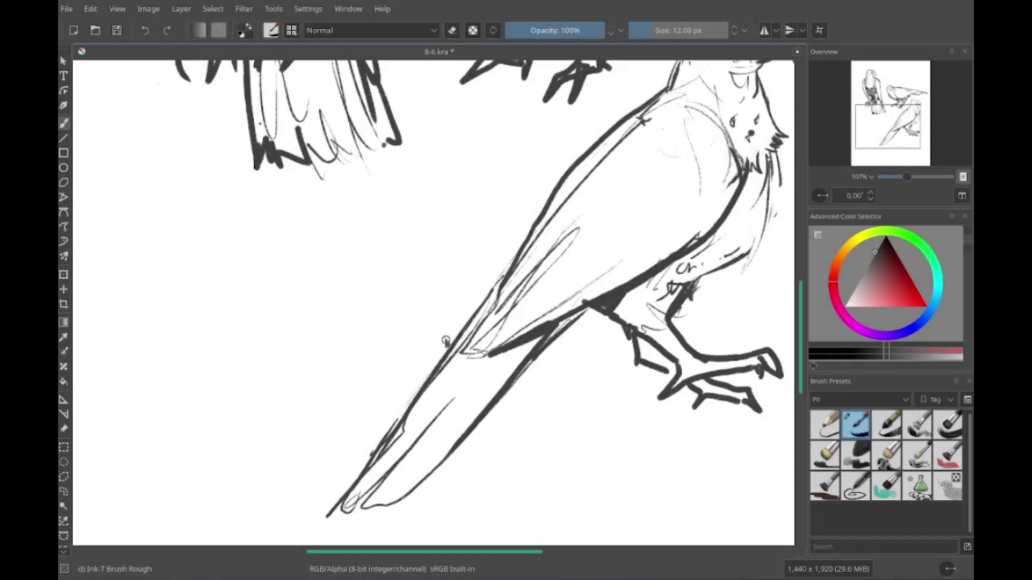
{"action": "scroll", "coordinate": [589, 301], "scroll_direction": "up", "scroll_amount": 3}
{"action": "scroll", "coordinate": [589, 301], "scroll_direction": "right", "scroll_amount": 3}
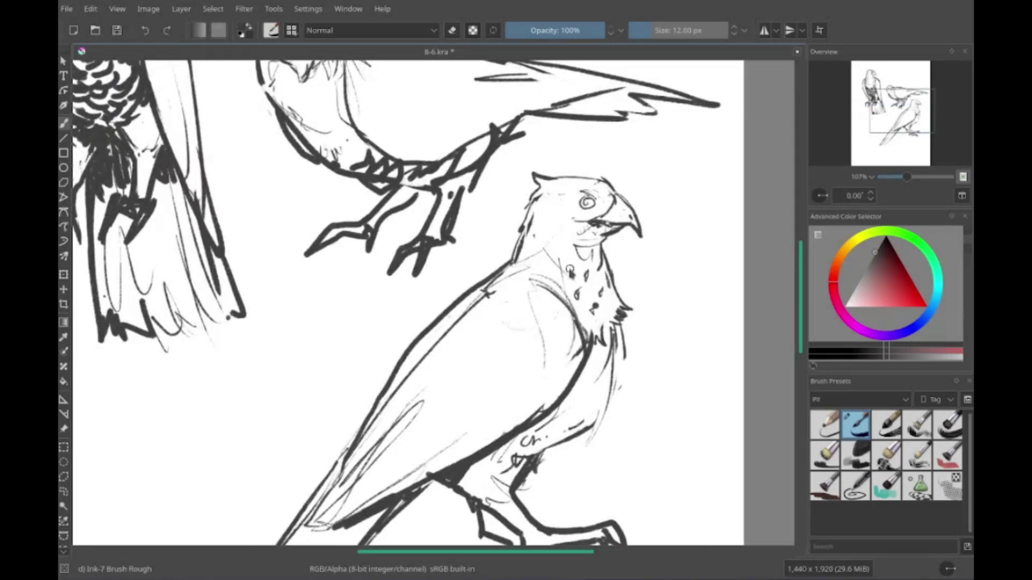
{"action": "scroll", "coordinate": [570, 267], "scroll_direction": "right", "scroll_amount": 3}
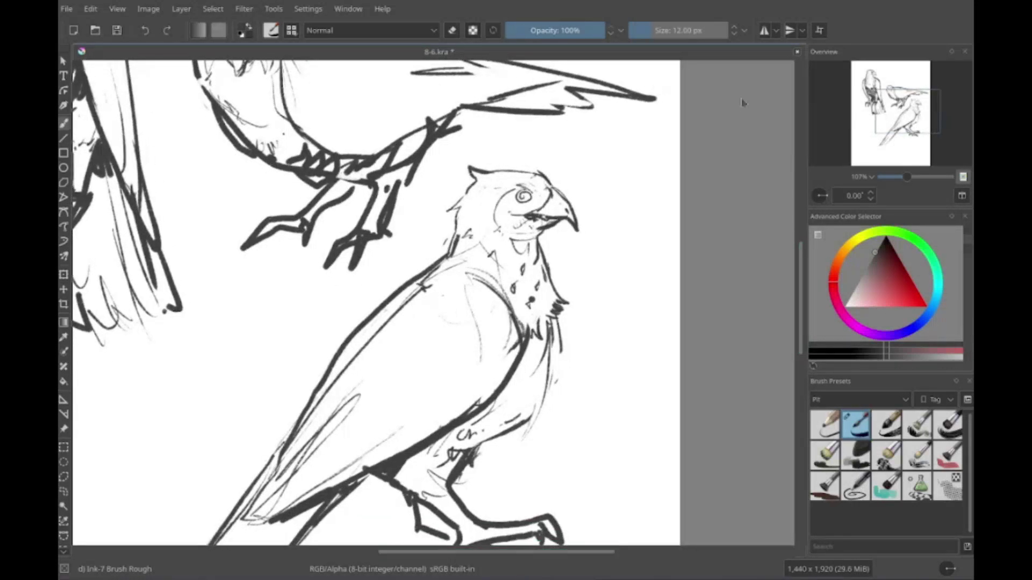
Step: Start a fourth bird's head in the blank area below the first bird, drawing its downward hooked beak, brow and eye
{"action": "mouse_move", "coordinate": [312, 346]}
{"action": "left_mouse_down"}
{"action": "mouse_move", "coordinate": [360, 292]}
{"action": "mouse_move", "coordinate": [382, 212]}
{"action": "mouse_move", "coordinate": [359, 426]}
{"action": "left_mouse_up"}
{"action": "left_click_drag", "start_coordinate": [97, 399], "coordinate": [349, 290]}
{"action": "left_click_drag", "start_coordinate": [320, 258], "coordinate": [313, 307]}
{"action": "left_click_drag", "start_coordinate": [343, 237], "coordinate": [364, 249]}
{"action": "key", "text": "e"}
{"action": "mouse_move", "coordinate": [355, 317]}
{"action": "left_mouse_down"}
{"action": "mouse_move", "coordinate": [346, 281]}
{"action": "mouse_move", "coordinate": [345, 292]}
{"action": "left_mouse_up"}
{"action": "key", "text": "e"}
{"action": "left_click_drag", "start_coordinate": [321, 258], "coordinate": [314, 307]}
{"action": "left_click_drag", "start_coordinate": [323, 298], "coordinate": [349, 307]}
{"action": "mouse_move", "coordinate": [320, 309]}
{"action": "left_mouse_down"}
{"action": "mouse_move", "coordinate": [340, 344]}
{"action": "mouse_move", "coordinate": [360, 298]}
{"action": "left_mouse_up"}
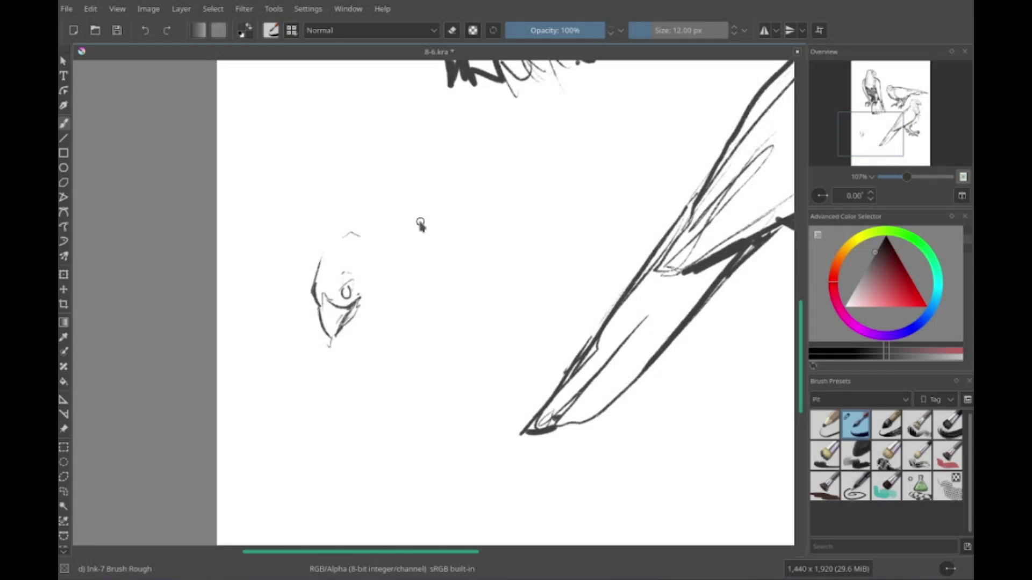
Step: Draw the fourth bird's rounded crown and jaw line, and add small feather marks behind the cheek
{"action": "left_click_drag", "start_coordinate": [421, 224], "coordinate": [511, 247]}
{"action": "left_click_drag", "start_coordinate": [403, 312], "coordinate": [503, 233]}
{"action": "mouse_move", "coordinate": [452, 325]}
{"action": "left_mouse_down"}
{"action": "mouse_move", "coordinate": [521, 296]}
{"action": "mouse_move", "coordinate": [500, 328]}
{"action": "left_mouse_up"}
{"action": "mouse_move", "coordinate": [508, 309]}
{"action": "left_mouse_down"}
{"action": "mouse_move", "coordinate": [517, 302]}
{"action": "mouse_move", "coordinate": [547, 315]}
{"action": "left_mouse_up"}
{"action": "mouse_move", "coordinate": [521, 317]}
{"action": "left_mouse_down"}
{"action": "mouse_move", "coordinate": [537, 304]}
{"action": "mouse_move", "coordinate": [537, 328]}
{"action": "left_mouse_up"}
{"action": "left_click_drag", "start_coordinate": [484, 357], "coordinate": [471, 360]}
{"action": "left_click_drag", "start_coordinate": [462, 318], "coordinate": [451, 329]}
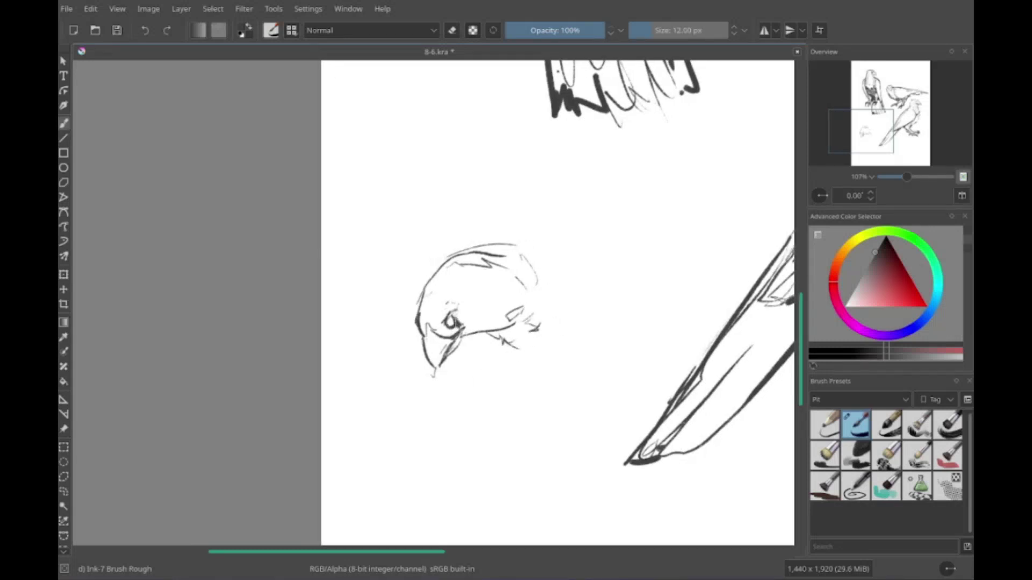
Step: Darken the fourth bird's eye and draw its back line with a feathered tuft at the shoulder
{"action": "mouse_move", "coordinate": [475, 215]}
{"action": "left_mouse_down"}
{"action": "mouse_move", "coordinate": [513, 221]}
{"action": "mouse_move", "coordinate": [482, 228]}
{"action": "left_mouse_up"}
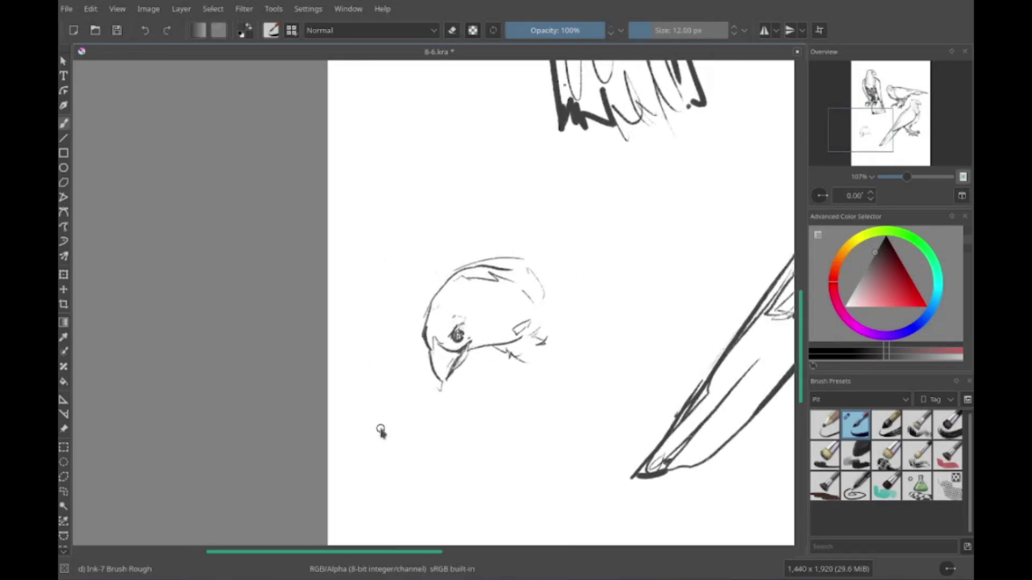
{"action": "mouse_move", "coordinate": [381, 431]}
{"action": "left_mouse_down"}
{"action": "mouse_move", "coordinate": [342, 427]}
{"action": "mouse_move", "coordinate": [319, 454]}
{"action": "left_mouse_up"}
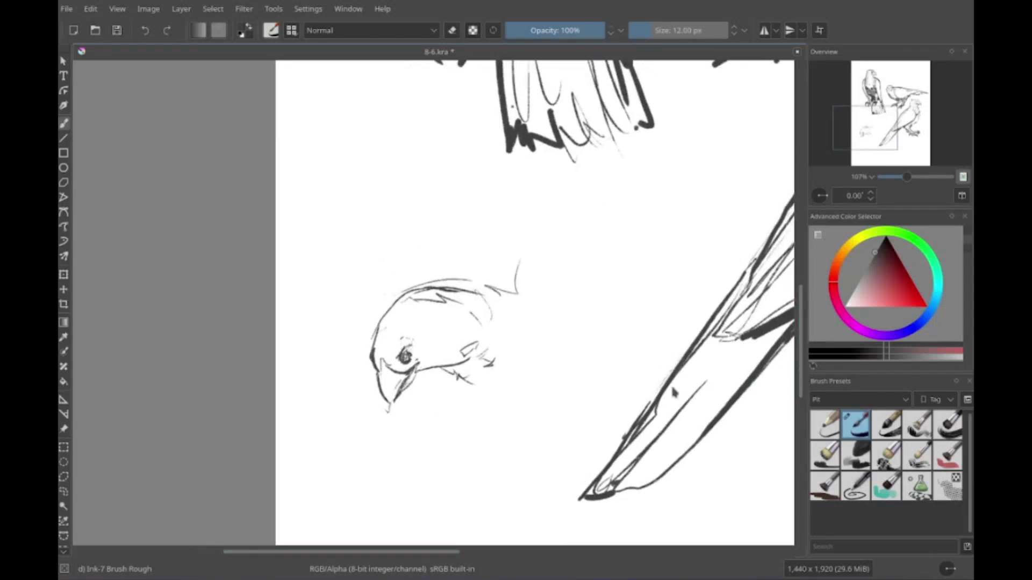
{"action": "left_click_drag", "start_coordinate": [460, 293], "coordinate": [570, 272]}
{"action": "left_click_drag", "start_coordinate": [570, 271], "coordinate": [570, 298]}
{"action": "left_click_drag", "start_coordinate": [532, 177], "coordinate": [493, 305]}
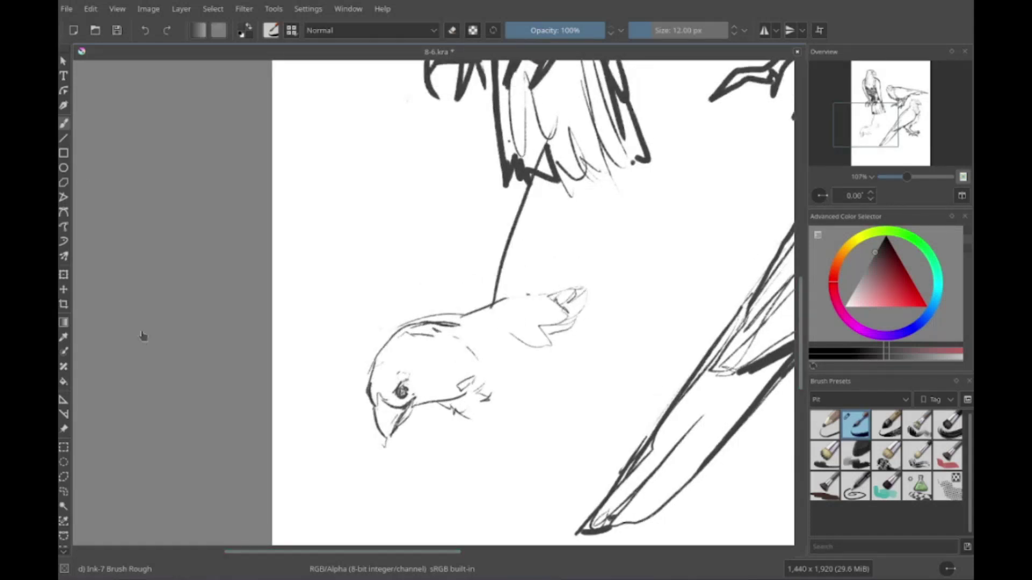
Step: Sketch the fourth bird's two spread wings, a narrow one behind the head and a large raised one with loose feathers
{"action": "left_click_drag", "start_coordinate": [484, 242], "coordinate": [419, 409]}
{"action": "left_click_drag", "start_coordinate": [559, 240], "coordinate": [637, 156]}
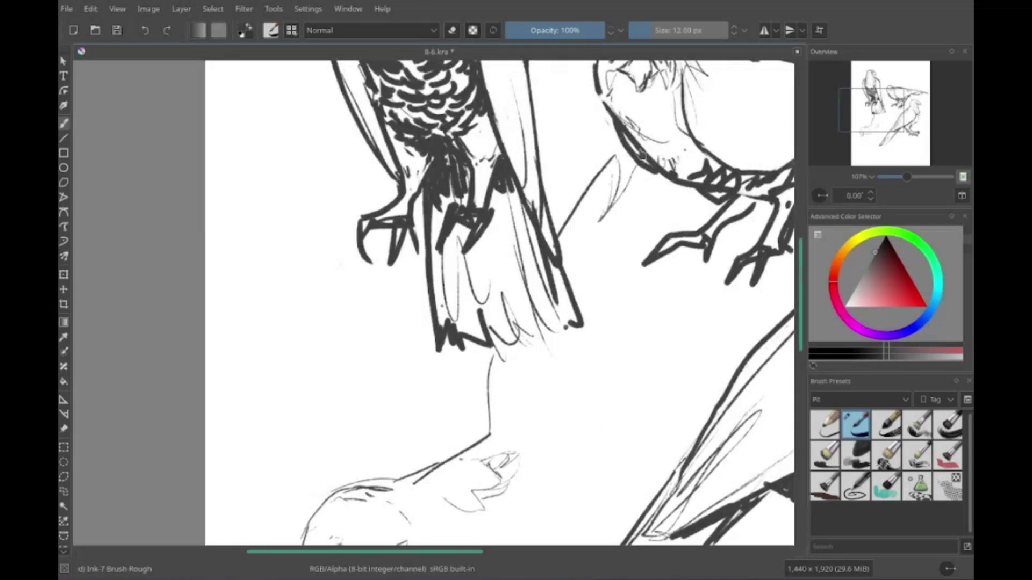
{"action": "mouse_move", "coordinate": [591, 188]}
{"action": "left_mouse_down"}
{"action": "mouse_move", "coordinate": [606, 206]}
{"action": "mouse_move", "coordinate": [634, 64]}
{"action": "left_mouse_up"}
{"action": "left_click_drag", "start_coordinate": [272, 191], "coordinate": [409, 252]}
{"action": "mouse_move", "coordinate": [664, 153]}
{"action": "left_mouse_down"}
{"action": "mouse_move", "coordinate": [519, 130]}
{"action": "mouse_move", "coordinate": [432, 248]}
{"action": "mouse_move", "coordinate": [384, 280]}
{"action": "left_mouse_up"}
{"action": "mouse_move", "coordinate": [484, 215]}
{"action": "left_mouse_down"}
{"action": "mouse_move", "coordinate": [430, 285]}
{"action": "mouse_move", "coordinate": [451, 387]}
{"action": "left_mouse_up"}
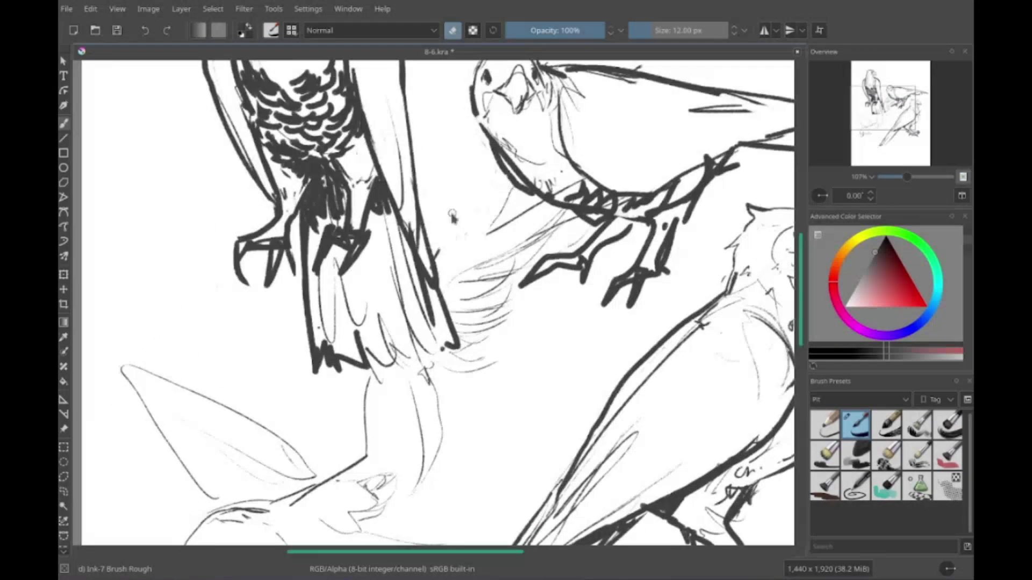
Step: Define the long flight feathers of the fourth bird's large raised wing and add dark barred markings among them
{"action": "mouse_move", "coordinate": [500, 183]}
{"action": "left_mouse_down"}
{"action": "mouse_move", "coordinate": [475, 233]}
{"action": "mouse_move", "coordinate": [474, 126]}
{"action": "left_mouse_up"}
{"action": "left_click_drag", "start_coordinate": [376, 269], "coordinate": [434, 212]}
{"action": "left_click_drag", "start_coordinate": [449, 250], "coordinate": [535, 241]}
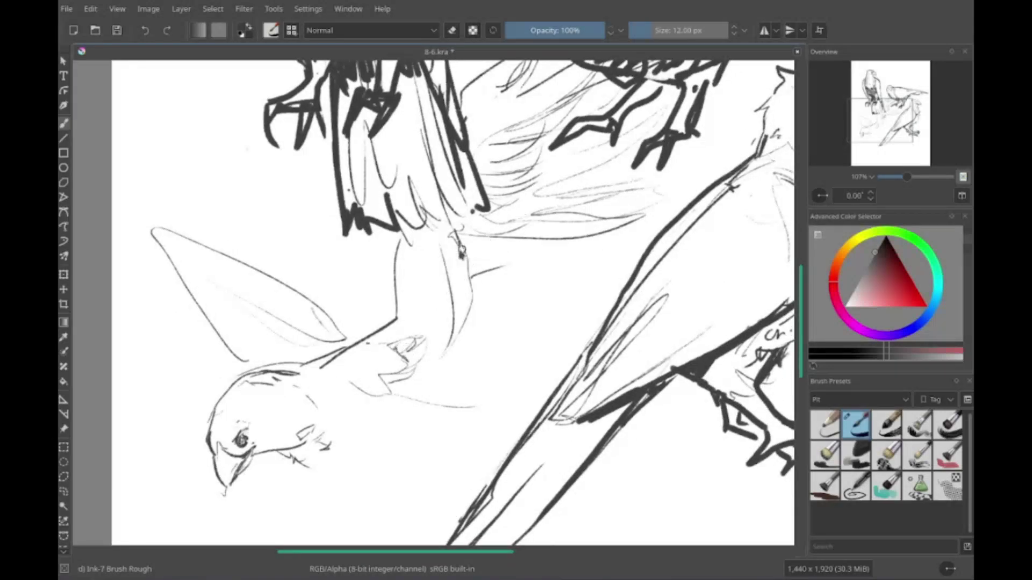
{"action": "left_click_drag", "start_coordinate": [378, 292], "coordinate": [408, 331]}
{"action": "left_click_drag", "start_coordinate": [570, 188], "coordinate": [538, 226]}
{"action": "left_click_drag", "start_coordinate": [532, 156], "coordinate": [516, 220]}
{"action": "left_click_drag", "start_coordinate": [516, 220], "coordinate": [510, 215]}
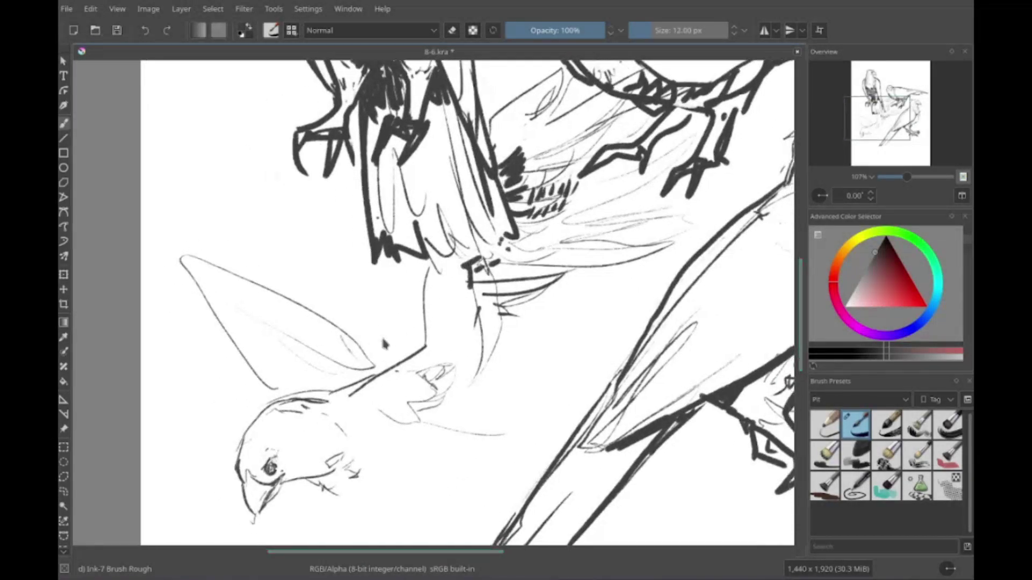
Step: Add a dark patch and trailing feathers at the fourth bird's wing base, and outline its throat, breast and thigh
{"action": "mouse_move", "coordinate": [441, 269]}
{"action": "left_mouse_down"}
{"action": "mouse_move", "coordinate": [467, 353]}
{"action": "mouse_move", "coordinate": [489, 287]}
{"action": "left_mouse_up"}
{"action": "left_click_drag", "start_coordinate": [483, 344], "coordinate": [629, 290]}
{"action": "mouse_move", "coordinate": [566, 265]}
{"action": "left_mouse_down"}
{"action": "mouse_move", "coordinate": [491, 334]}
{"action": "mouse_move", "coordinate": [513, 314]}
{"action": "left_mouse_up"}
{"action": "left_click_drag", "start_coordinate": [342, 294], "coordinate": [428, 138]}
{"action": "left_click_drag", "start_coordinate": [423, 349], "coordinate": [447, 311]}
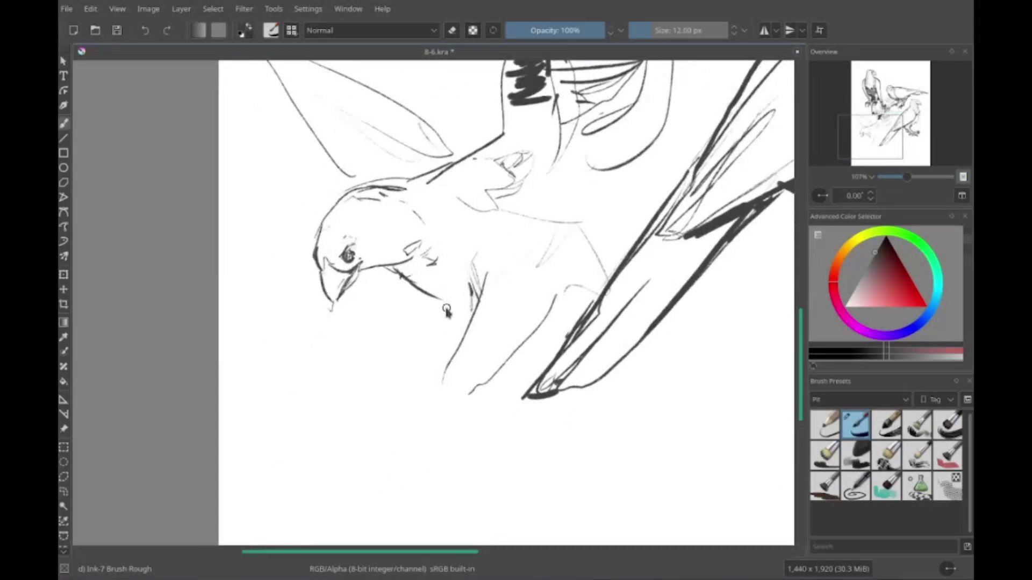
Step: Draw the fourth bird's forward-reaching legs with heavy clawed feet and clean up the overlapping lines
{"action": "left_click_drag", "start_coordinate": [532, 344], "coordinate": [457, 401]}
{"action": "mouse_move", "coordinate": [457, 401]}
{"action": "left_mouse_down"}
{"action": "mouse_move", "coordinate": [498, 421]}
{"action": "mouse_move", "coordinate": [530, 418]}
{"action": "left_mouse_up"}
{"action": "mouse_move", "coordinate": [473, 355]}
{"action": "left_mouse_down"}
{"action": "mouse_move", "coordinate": [447, 411]}
{"action": "mouse_move", "coordinate": [458, 439]}
{"action": "left_mouse_up"}
{"action": "left_click_drag", "start_coordinate": [538, 371], "coordinate": [483, 494]}
{"action": "key", "text": "e"}
{"action": "left_click_drag", "start_coordinate": [537, 399], "coordinate": [550, 416]}
{"action": "key", "text": "e"}
{"action": "left_click_drag", "start_coordinate": [564, 323], "coordinate": [569, 364]}
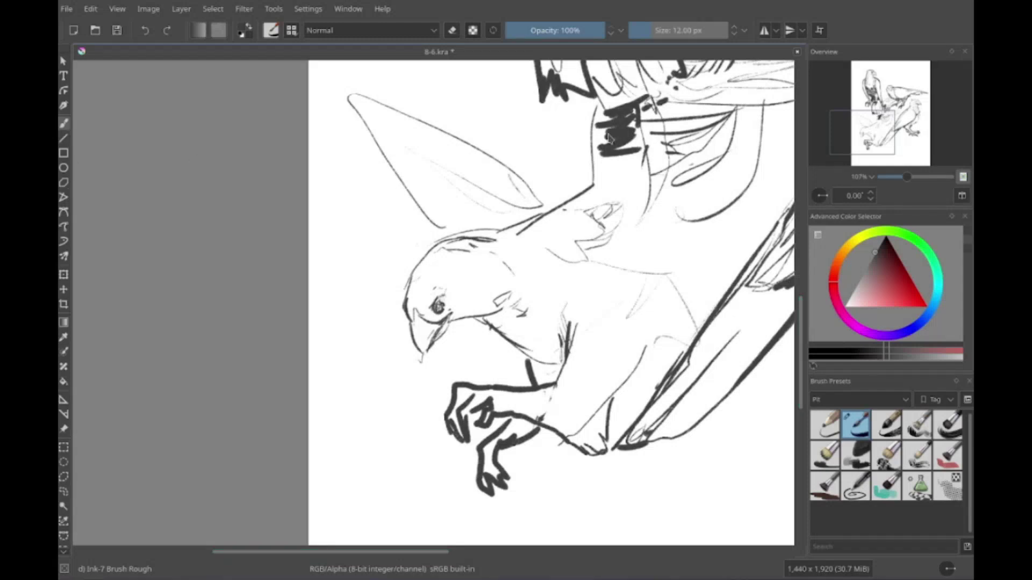
Step: Add feather detail to the fourth bird's neck and wing, and draw fanned tail feathers beyond the third bird's tail
{"action": "left_click_drag", "start_coordinate": [609, 138], "coordinate": [641, 158]}
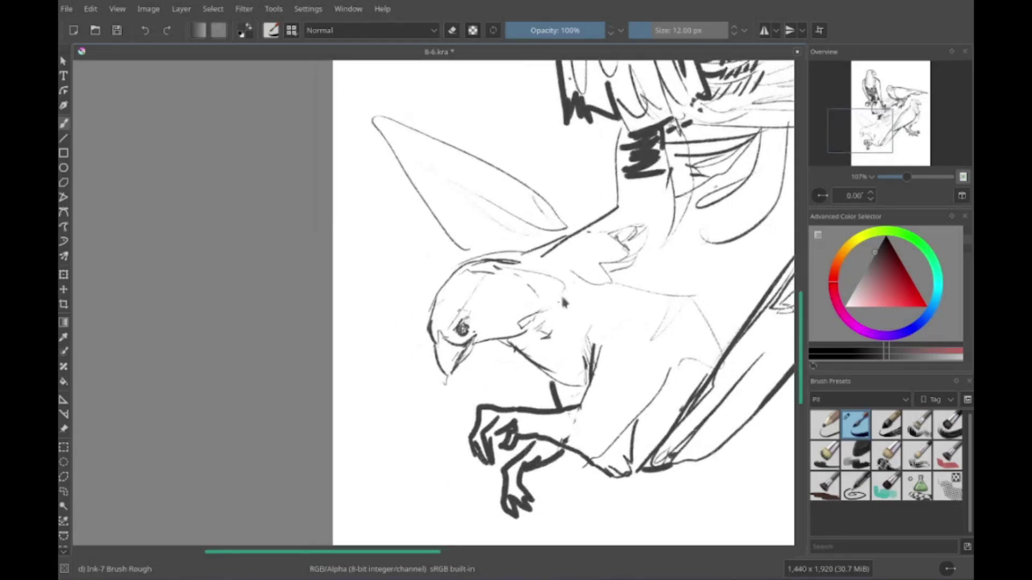
{"action": "left_click_drag", "start_coordinate": [741, 303], "coordinate": [581, 258]}
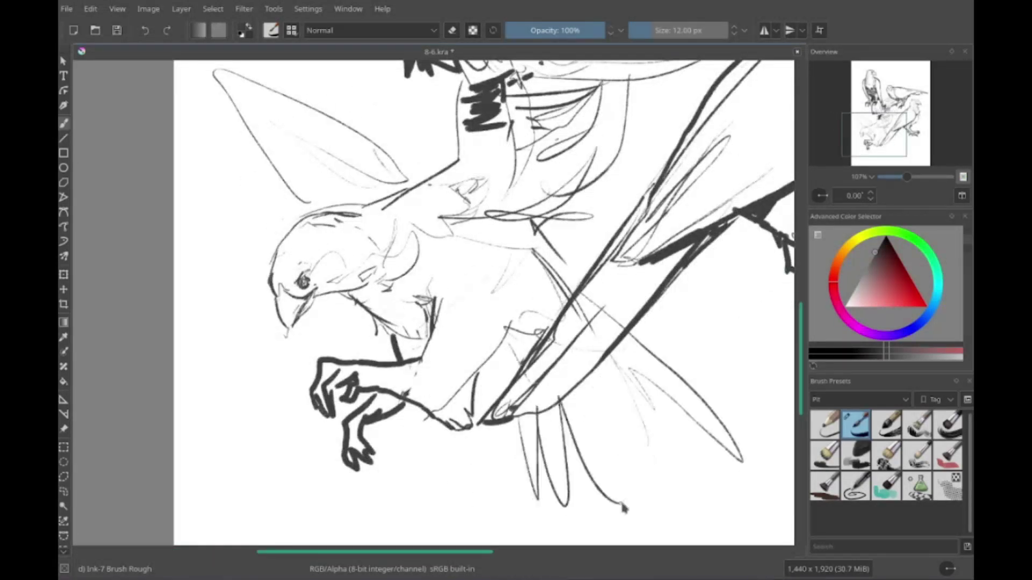
{"action": "left_click_drag", "start_coordinate": [622, 507], "coordinate": [433, 357]}
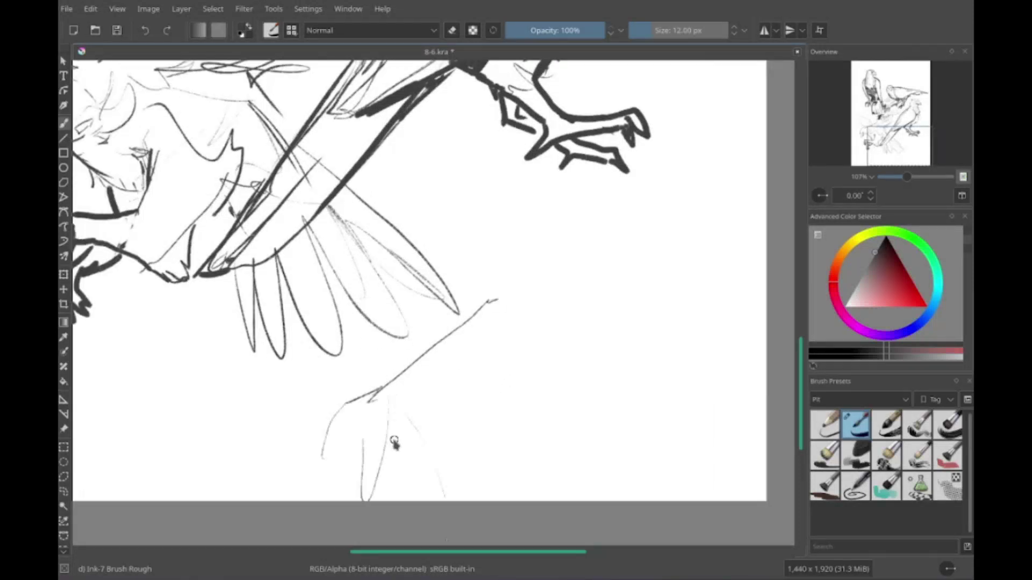
Step: Outline a separate outstretched wing in the lower corner of the canvas, with a long leading edge rising to its tip
{"action": "left_click_drag", "start_coordinate": [384, 502], "coordinate": [416, 402]}
{"action": "scroll", "coordinate": [450, 369], "scroll_direction": "up", "scroll_amount": 2}
{"action": "left_click_drag", "start_coordinate": [455, 366], "coordinate": [718, 209]}
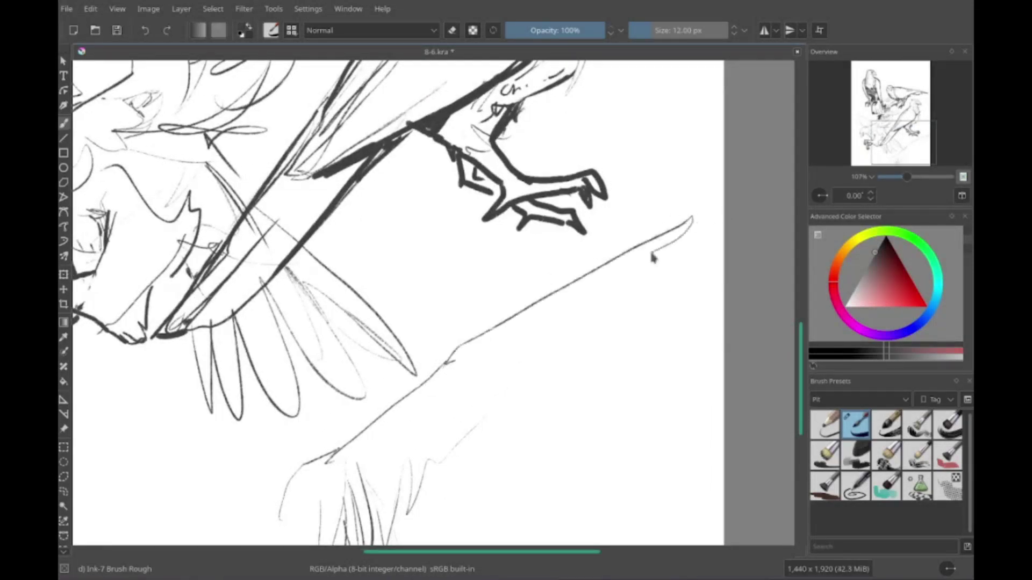
{"action": "mouse_move", "coordinate": [652, 258]}
{"action": "left_mouse_down"}
{"action": "mouse_move", "coordinate": [598, 223]}
{"action": "mouse_move", "coordinate": [700, 189]}
{"action": "left_mouse_up"}
{"action": "left_click_drag", "start_coordinate": [598, 255], "coordinate": [573, 305]}
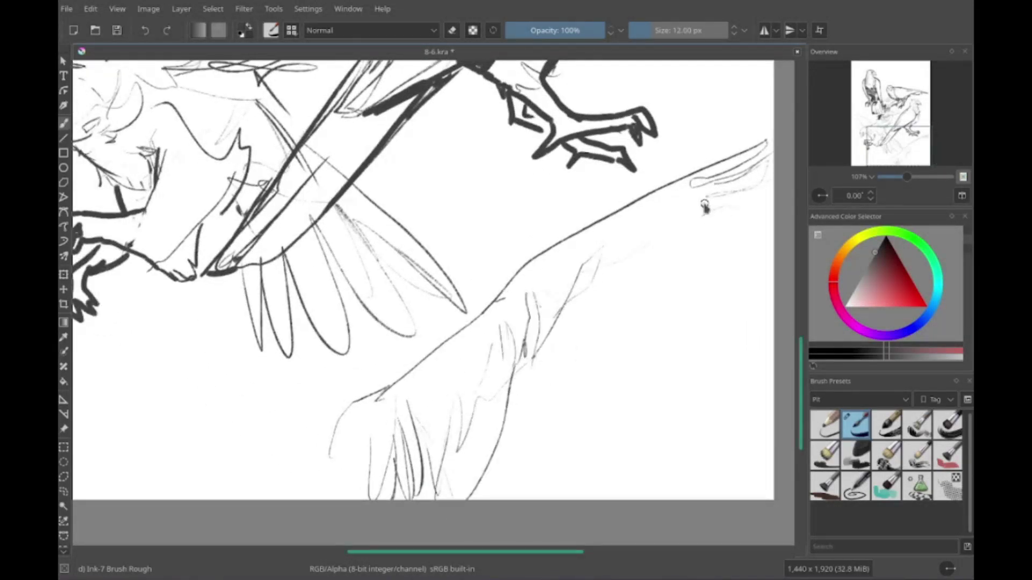
Step: Fill the separate wing with layered flight feathers and add rows of short dark markings across its inner and middle parts
{"action": "mouse_move", "coordinate": [624, 226]}
{"action": "left_mouse_down"}
{"action": "mouse_move", "coordinate": [591, 253]}
{"action": "mouse_move", "coordinate": [581, 295]}
{"action": "mouse_move", "coordinate": [543, 349]}
{"action": "left_mouse_up"}
{"action": "mouse_move", "coordinate": [699, 186]}
{"action": "left_mouse_down"}
{"action": "mouse_move", "coordinate": [624, 227]}
{"action": "mouse_move", "coordinate": [643, 330]}
{"action": "mouse_move", "coordinate": [719, 202]}
{"action": "mouse_move", "coordinate": [546, 392]}
{"action": "mouse_move", "coordinate": [548, 506]}
{"action": "mouse_move", "coordinate": [516, 425]}
{"action": "left_mouse_up"}
{"action": "left_click_drag", "start_coordinate": [715, 309], "coordinate": [575, 328]}
{"action": "mouse_move", "coordinate": [639, 339]}
{"action": "left_mouse_down"}
{"action": "mouse_move", "coordinate": [549, 413]}
{"action": "mouse_move", "coordinate": [747, 341]}
{"action": "left_mouse_up"}
{"action": "left_click_drag", "start_coordinate": [492, 408], "coordinate": [570, 317]}
{"action": "mouse_move", "coordinate": [648, 312]}
{"action": "left_mouse_down"}
{"action": "mouse_move", "coordinate": [705, 293]}
{"action": "mouse_move", "coordinate": [704, 272]}
{"action": "left_mouse_up"}
{"action": "left_click_drag", "start_coordinate": [376, 322], "coordinate": [350, 298]}
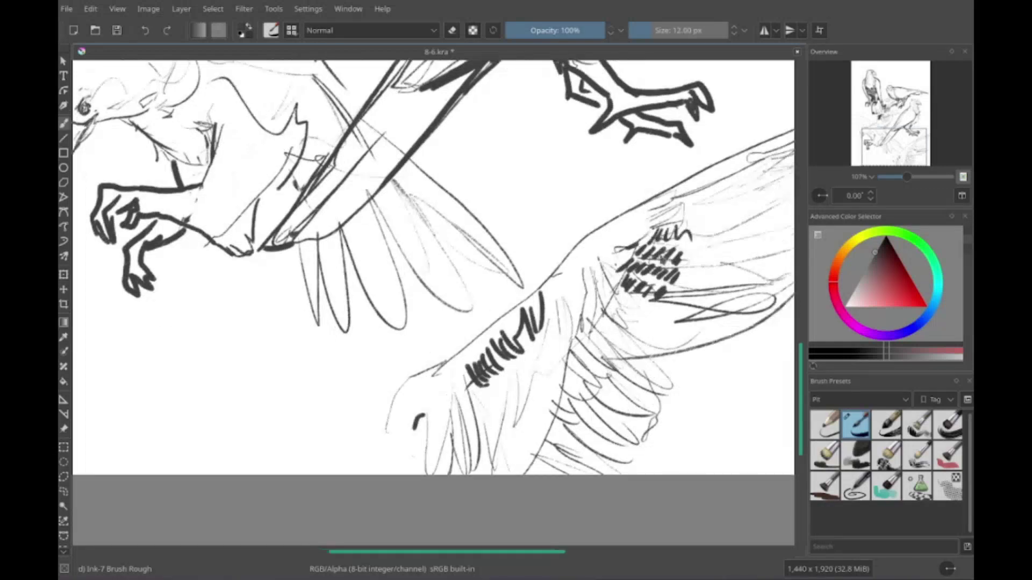
{"action": "left_click_drag", "start_coordinate": [656, 247], "coordinate": [693, 231]}
{"action": "left_click_drag", "start_coordinate": [607, 311], "coordinate": [564, 379]}
{"action": "left_click_drag", "start_coordinate": [376, 376], "coordinate": [363, 271]}
Step: Examine the upper half of the canvas, including the first two birds and the blank area above them
{"action": "scroll", "coordinate": [581, 218], "scroll_direction": "up", "scroll_amount": 10}
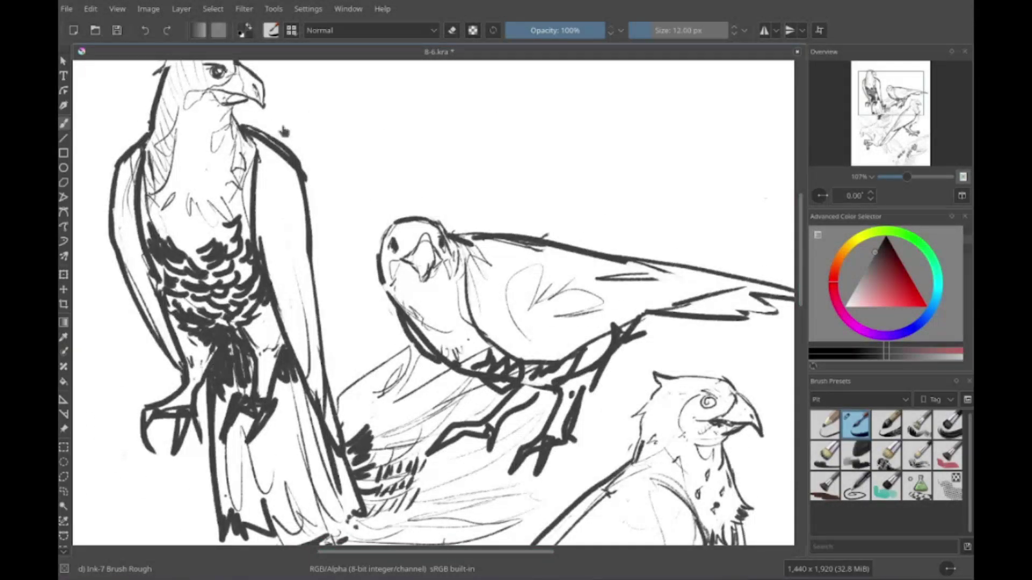
{"action": "scroll", "coordinate": [591, 377], "scroll_direction": "right", "scroll_amount": 3}
{"action": "scroll", "coordinate": [571, 272], "scroll_direction": "up", "scroll_amount": 5}
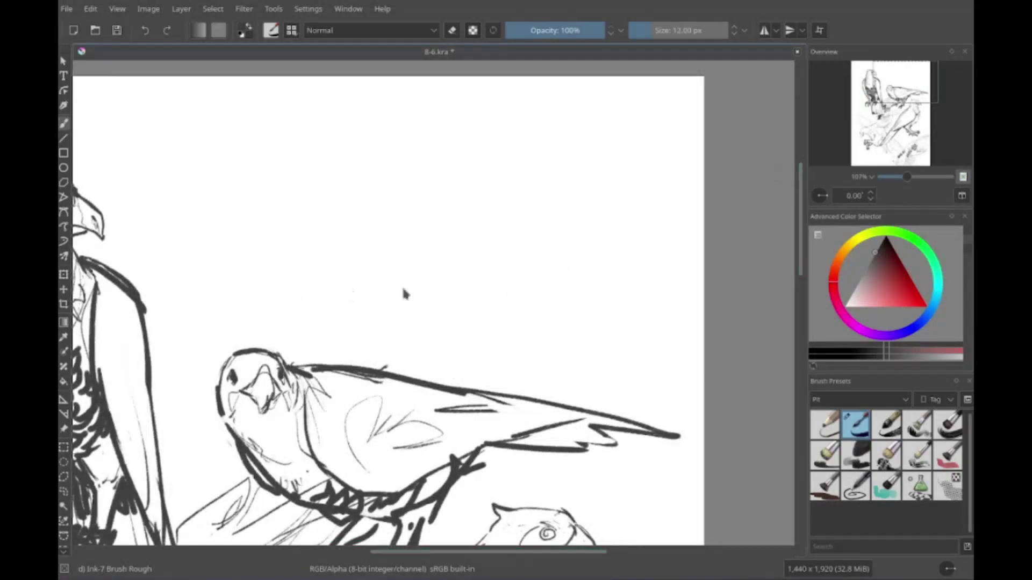
{"action": "scroll", "coordinate": [371, 290], "scroll_direction": "left", "scroll_amount": 4}
{"action": "scroll", "coordinate": [541, 267], "scroll_direction": "right", "scroll_amount": 3}
{"action": "scroll", "coordinate": [541, 267], "scroll_direction": "up", "scroll_amount": 3}
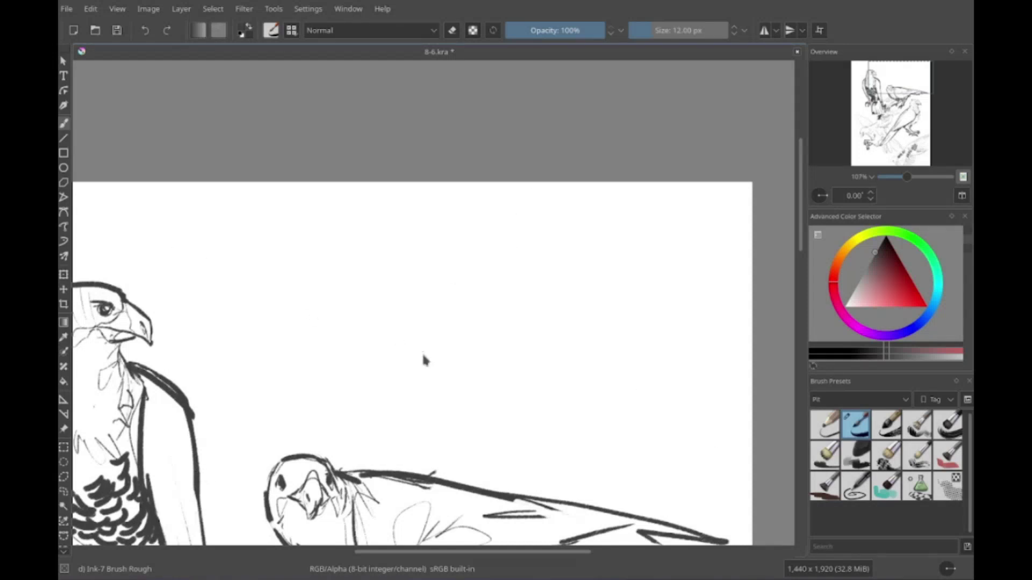
{"action": "scroll", "coordinate": [431, 265], "scroll_direction": "down", "scroll_amount": 5}
{"action": "scroll", "coordinate": [432, 265], "scroll_direction": "left", "scroll_amount": 3}
{"action": "scroll", "coordinate": [438, 299], "scroll_direction": "up", "scroll_amount": 3}
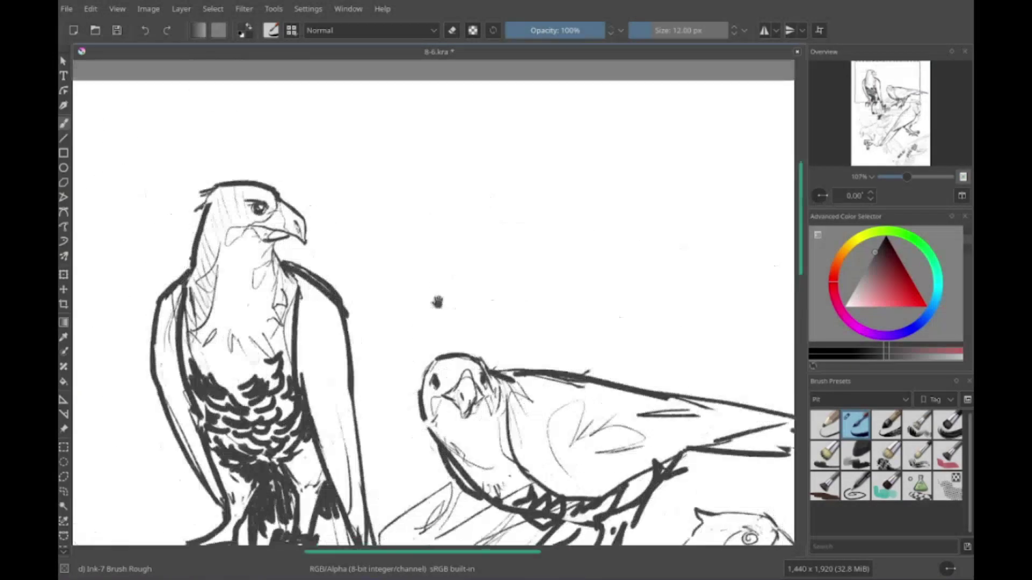
{"action": "scroll", "coordinate": [482, 245], "scroll_direction": "down", "scroll_amount": 2}
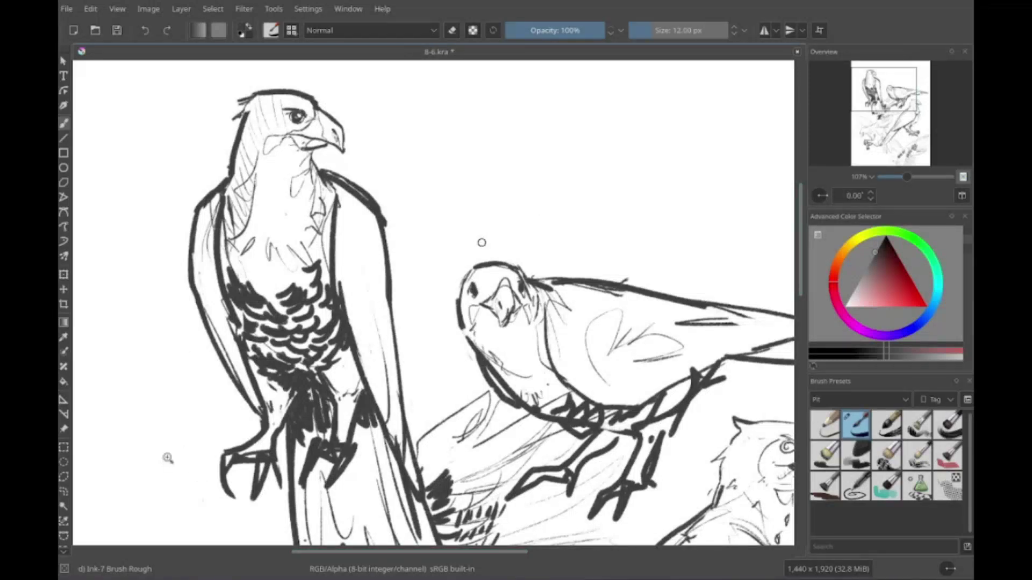
{"action": "scroll", "coordinate": [604, 196], "scroll_direction": "down", "scroll_amount": 3}
{"action": "scroll", "coordinate": [433, 301], "scroll_direction": "up", "scroll_amount": 4}
{"action": "scroll", "coordinate": [433, 301], "scroll_direction": "down", "scroll_amount": 4}
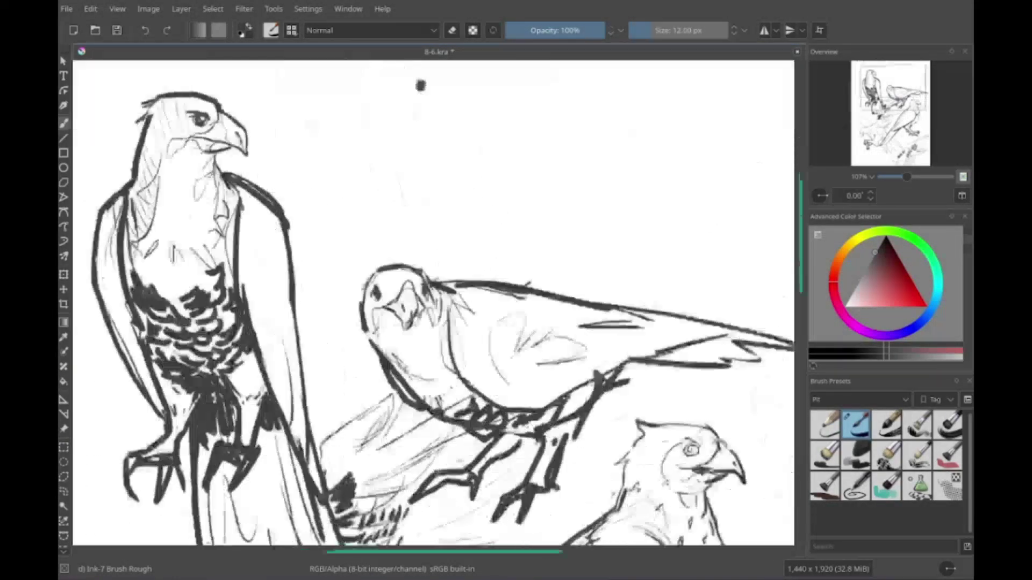
{"action": "scroll", "coordinate": [433, 301], "scroll_direction": "up", "scroll_amount": 3}
Step: Draw an upright bird seen from behind between the first two birds, with its head in profile and long folded wings
{"action": "mouse_move", "coordinate": [395, 393]}
{"action": "left_mouse_down"}
{"action": "mouse_move", "coordinate": [480, 218]}
{"action": "mouse_move", "coordinate": [583, 203]}
{"action": "left_mouse_up"}
{"action": "mouse_move", "coordinate": [529, 178]}
{"action": "left_mouse_down"}
{"action": "mouse_move", "coordinate": [570, 189]}
{"action": "mouse_move", "coordinate": [473, 424]}
{"action": "left_mouse_up"}
{"action": "left_click_drag", "start_coordinate": [569, 196], "coordinate": [516, 360]}
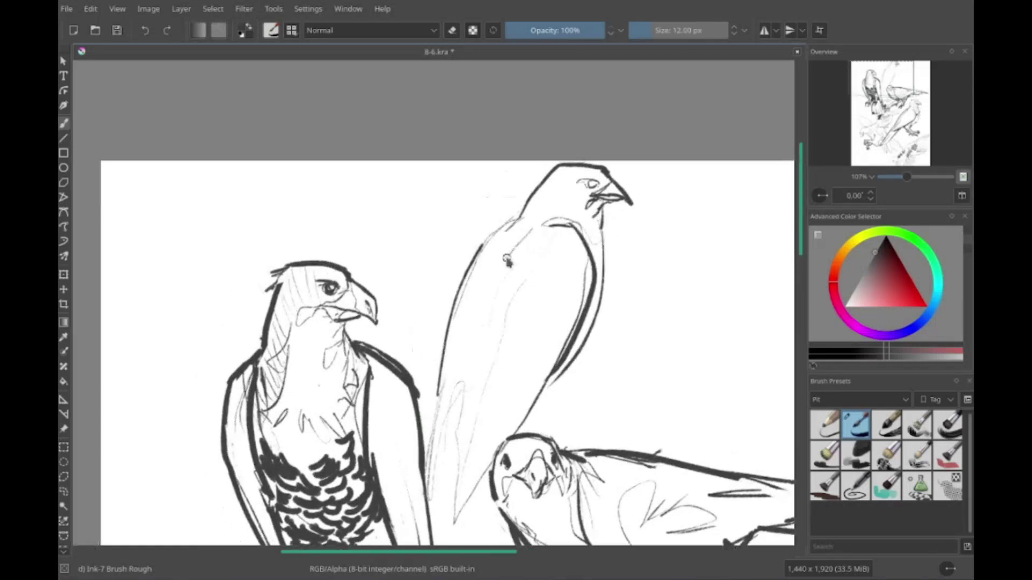
{"action": "mouse_move", "coordinate": [519, 211]}
{"action": "left_mouse_down"}
{"action": "mouse_move", "coordinate": [499, 258]}
{"action": "mouse_move", "coordinate": [498, 245]}
{"action": "left_mouse_up"}
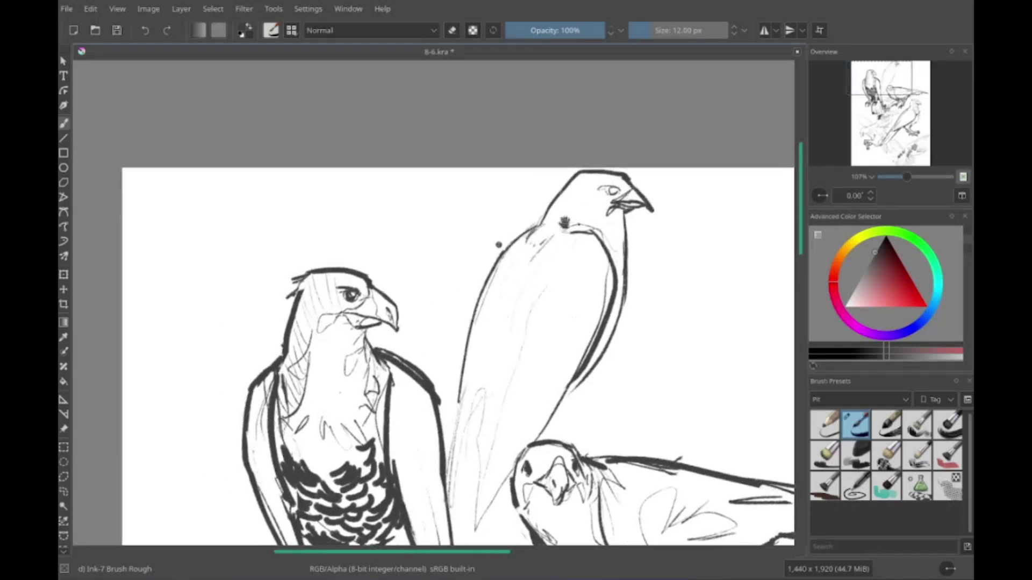
{"action": "left_click_drag", "start_coordinate": [581, 191], "coordinate": [620, 312]}
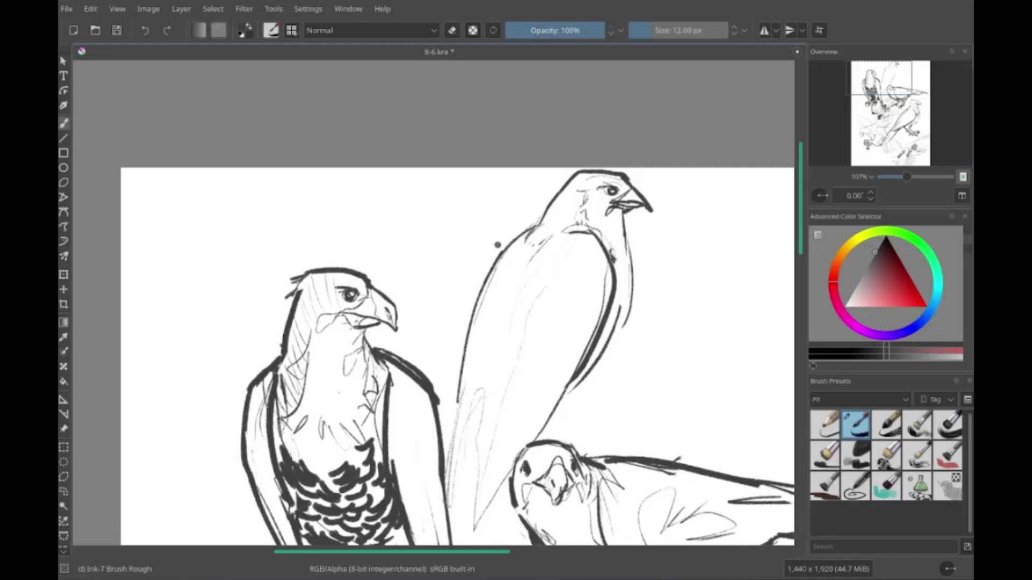
Step: Fill the upright bird's folded wings with dense dark feather strokes, leaving light bars near the shoulder
{"action": "left_click_drag", "start_coordinate": [484, 322], "coordinate": [471, 244]}
{"action": "left_click_drag", "start_coordinate": [592, 502], "coordinate": [764, 465]}
{"action": "mouse_move", "coordinate": [516, 242]}
{"action": "left_mouse_down"}
{"action": "mouse_move", "coordinate": [459, 311]}
{"action": "mouse_move", "coordinate": [483, 293]}
{"action": "left_mouse_up"}
{"action": "left_click_drag", "start_coordinate": [495, 322], "coordinate": [431, 489]}
{"action": "mouse_move", "coordinate": [538, 252]}
{"action": "left_mouse_down"}
{"action": "mouse_move", "coordinate": [462, 408]}
{"action": "mouse_move", "coordinate": [494, 355]}
{"action": "left_mouse_up"}
{"action": "mouse_move", "coordinate": [510, 231]}
{"action": "left_mouse_down"}
{"action": "mouse_move", "coordinate": [436, 496]}
{"action": "mouse_move", "coordinate": [457, 455]}
{"action": "left_mouse_up"}
{"action": "left_click_drag", "start_coordinate": [484, 416], "coordinate": [551, 282]}
{"action": "mouse_move", "coordinate": [530, 274]}
{"action": "left_mouse_down"}
{"action": "mouse_move", "coordinate": [564, 242]}
{"action": "mouse_move", "coordinate": [559, 210]}
{"action": "left_mouse_up"}
{"action": "left_click_drag", "start_coordinate": [473, 276], "coordinate": [516, 215]}
{"action": "left_click_drag", "start_coordinate": [400, 479], "coordinate": [424, 325]}
{"action": "left_click_drag", "start_coordinate": [454, 258], "coordinate": [411, 435]}
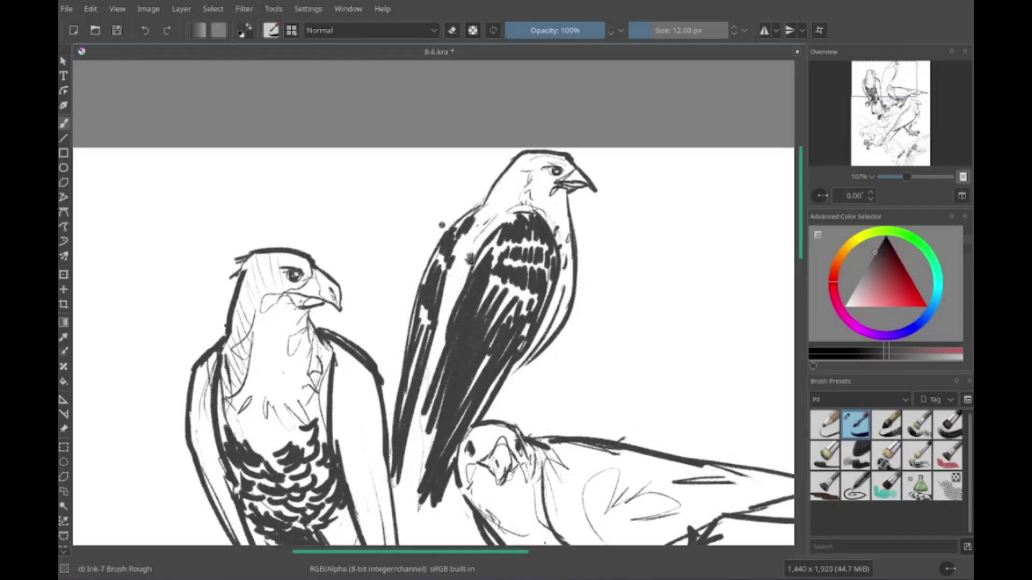
Step: Darken the upright bird's back between the wings and build up the far wing's feather strokes
{"action": "left_click_drag", "start_coordinate": [484, 210], "coordinate": [446, 307]}
{"action": "left_click_drag", "start_coordinate": [481, 247], "coordinate": [446, 317]}
{"action": "left_click_drag", "start_coordinate": [451, 344], "coordinate": [427, 397]}
{"action": "left_click_drag", "start_coordinate": [492, 220], "coordinate": [462, 266]}
{"action": "left_click_drag", "start_coordinate": [415, 309], "coordinate": [404, 325]}
{"action": "mouse_move", "coordinate": [448, 265]}
{"action": "left_mouse_down"}
{"action": "mouse_move", "coordinate": [418, 374]}
{"action": "mouse_move", "coordinate": [390, 317]}
{"action": "left_mouse_up"}
{"action": "left_click_drag", "start_coordinate": [400, 360], "coordinate": [376, 428]}
Step: Refine the upright bird's belly edge, sketch its foot, and blacken its crown and nape
{"action": "left_click_drag", "start_coordinate": [508, 293], "coordinate": [454, 349]}
{"action": "mouse_move", "coordinate": [470, 156]}
{"action": "left_mouse_down"}
{"action": "mouse_move", "coordinate": [492, 276]}
{"action": "mouse_move", "coordinate": [498, 240]}
{"action": "left_mouse_up"}
{"action": "left_click_drag", "start_coordinate": [460, 277], "coordinate": [532, 217]}
{"action": "left_click_drag", "start_coordinate": [346, 155], "coordinate": [324, 150]}
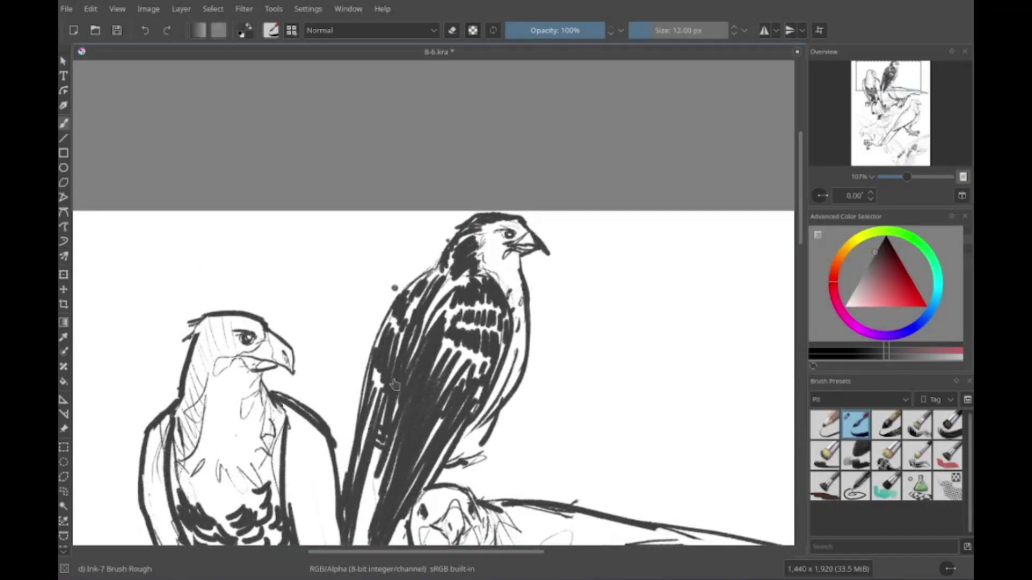
Step: Extend the upright bird's dark wing tips and tail downward with heavy strokes, and strengthen its leg
{"action": "mouse_move", "coordinate": [408, 484]}
{"action": "left_mouse_down"}
{"action": "mouse_move", "coordinate": [459, 312]}
{"action": "mouse_move", "coordinate": [484, 293]}
{"action": "left_mouse_up"}
{"action": "mouse_move", "coordinate": [457, 258]}
{"action": "left_mouse_down"}
{"action": "mouse_move", "coordinate": [433, 365]}
{"action": "mouse_move", "coordinate": [438, 333]}
{"action": "left_mouse_up"}
{"action": "left_click_drag", "start_coordinate": [452, 323], "coordinate": [428, 336]}
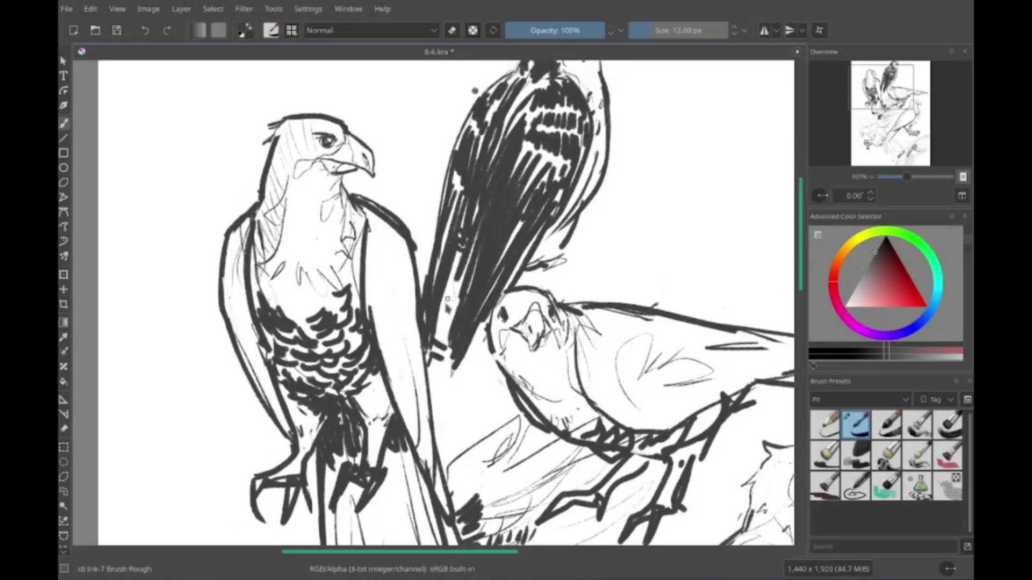
{"action": "left_click_drag", "start_coordinate": [468, 253], "coordinate": [430, 355]}
{"action": "left_click_drag", "start_coordinate": [459, 338], "coordinate": [453, 361]}
{"action": "left_click_drag", "start_coordinate": [486, 323], "coordinate": [446, 398]}
{"action": "left_click_drag", "start_coordinate": [565, 268], "coordinate": [498, 401]}
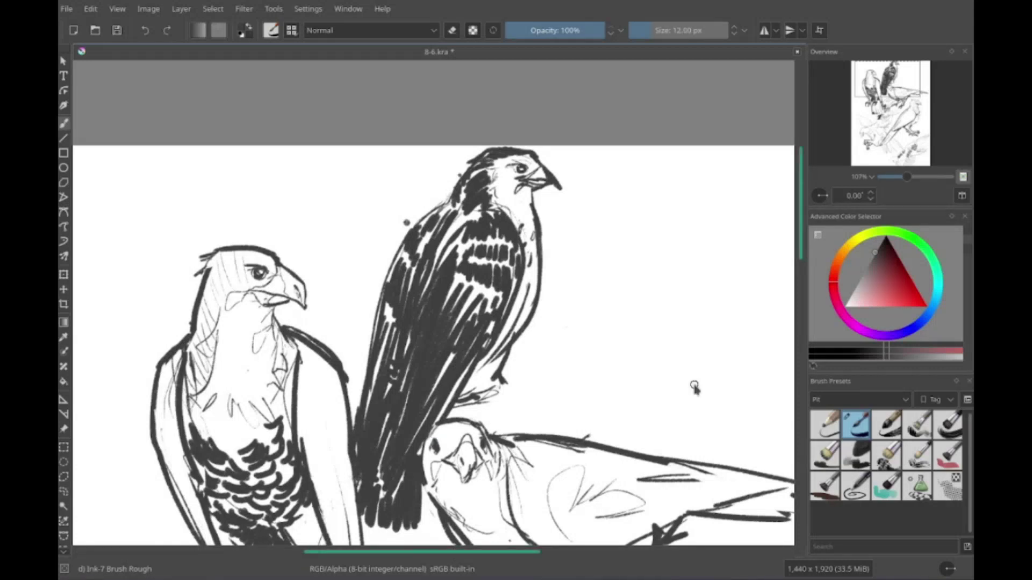
Step: Add short feather flecks to the upright bird's breast and roughen its front edge with small strokes
{"action": "left_click_drag", "start_coordinate": [456, 195], "coordinate": [463, 151]}
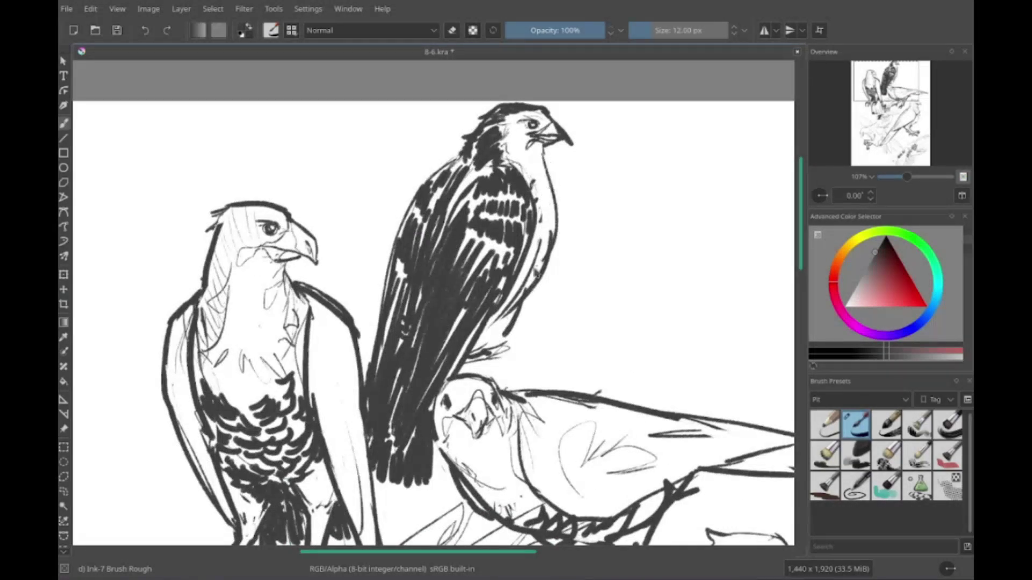
{"action": "left_click_drag", "start_coordinate": [557, 196], "coordinate": [560, 238]}
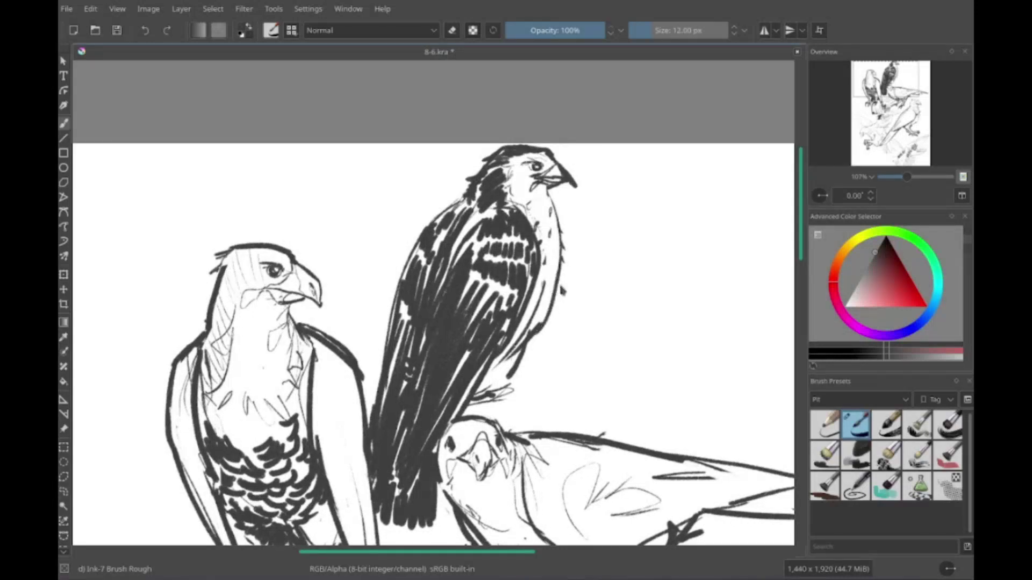
{"action": "left_click_drag", "start_coordinate": [438, 341], "coordinate": [465, 340]}
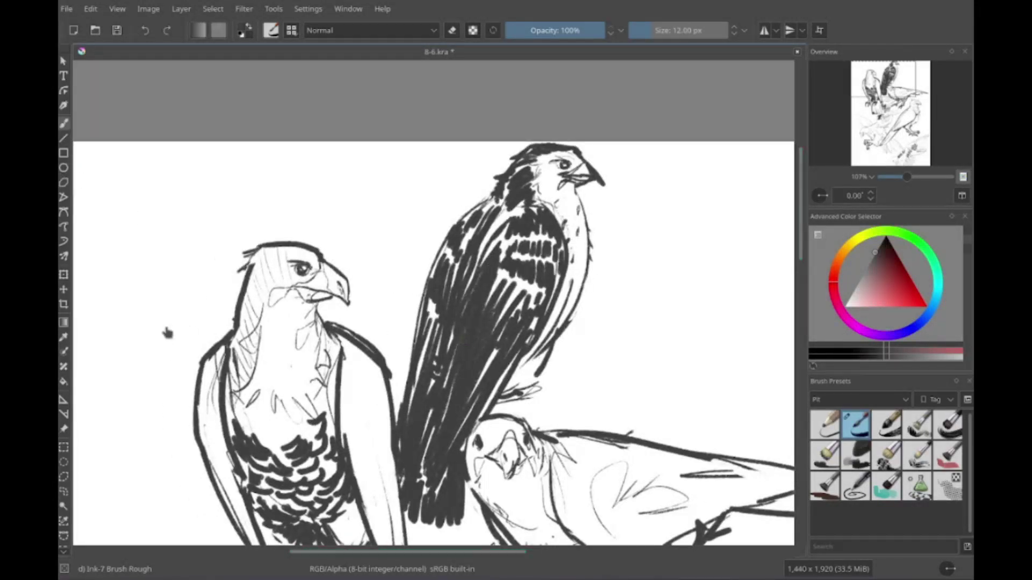
Step: Draw the upright bird's raised foot with thick hooked toes below the belly, and save the file
{"action": "scroll", "coordinate": [438, 430], "scroll_direction": "down", "scroll_amount": 2}
{"action": "mouse_move", "coordinate": [442, 431]}
{"action": "left_mouse_down"}
{"action": "mouse_move", "coordinate": [438, 454]}
{"action": "mouse_move", "coordinate": [392, 430]}
{"action": "mouse_move", "coordinate": [382, 498]}
{"action": "left_mouse_up"}
{"action": "left_click_drag", "start_coordinate": [504, 345], "coordinate": [535, 362]}
{"action": "left_click_drag", "start_coordinate": [483, 370], "coordinate": [535, 387]}
{"action": "mouse_move", "coordinate": [510, 322]}
{"action": "left_mouse_down"}
{"action": "mouse_move", "coordinate": [533, 358]}
{"action": "mouse_move", "coordinate": [490, 397]}
{"action": "left_mouse_up"}
{"action": "scroll", "coordinate": [438, 277], "scroll_direction": "up", "scroll_amount": 1}
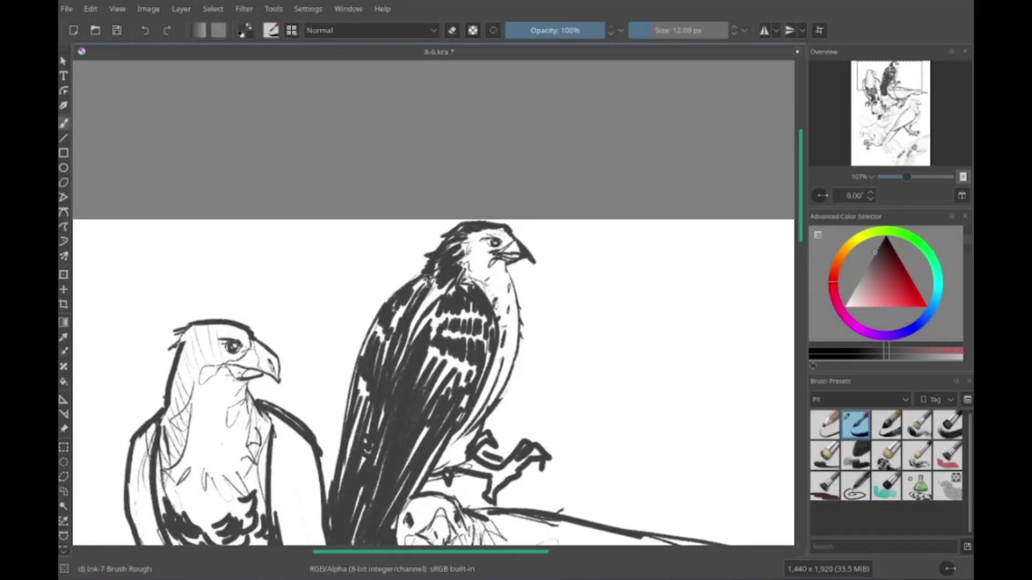
{"action": "key", "text": "ctrl+s"}
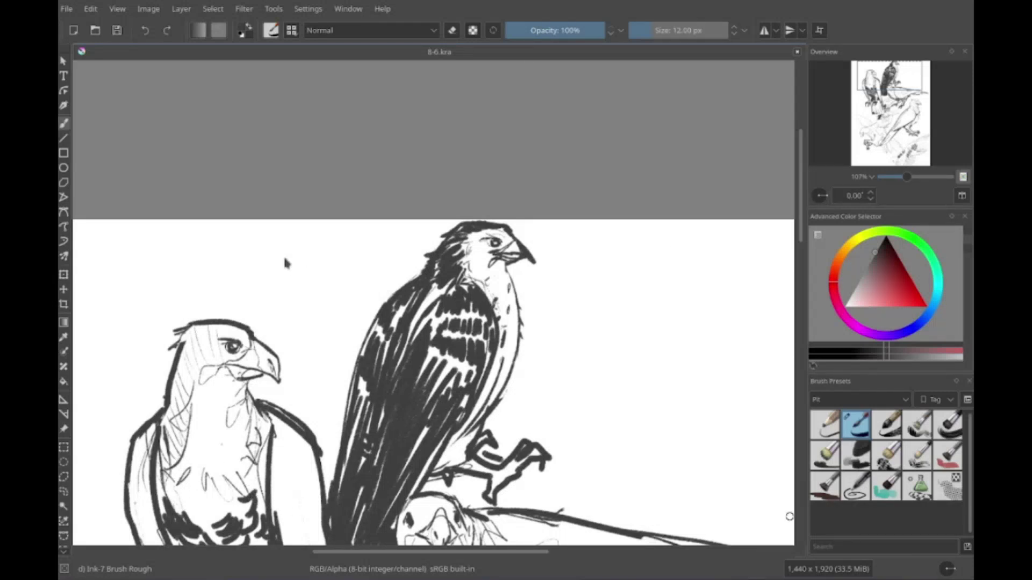
Step: Hatch the upright bird's lower belly beside the leg and lengthen the raised foot's outer claw
{"action": "scroll", "coordinate": [284, 261], "scroll_direction": "down", "scroll_amount": 5}
{"action": "scroll", "coordinate": [742, 375], "scroll_direction": "down", "scroll_amount": 3}
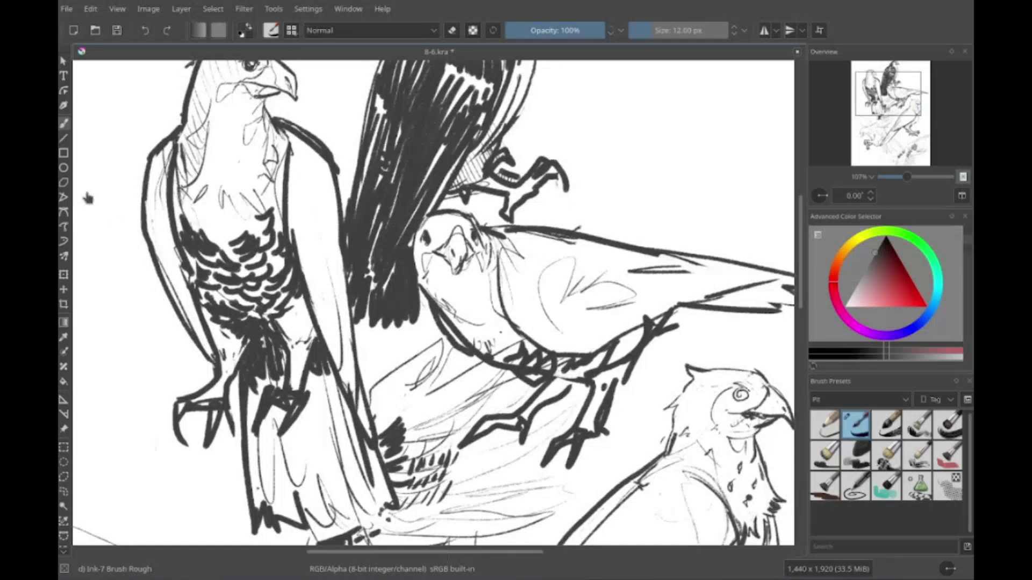
{"action": "scroll", "coordinate": [372, 397], "scroll_direction": "up", "scroll_amount": 5}
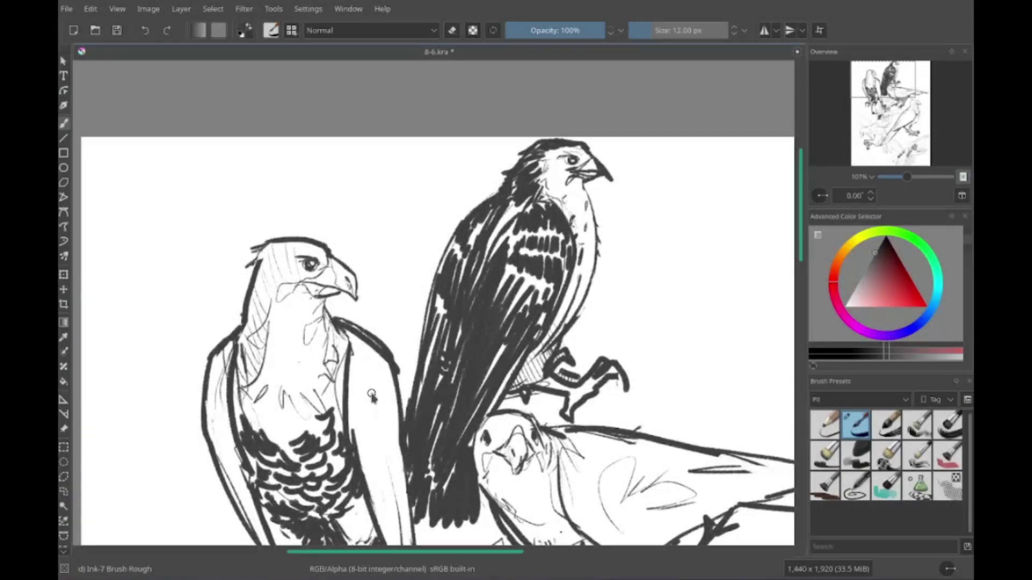
{"action": "scroll", "coordinate": [372, 397], "scroll_direction": "up", "scroll_amount": 2}
{"action": "scroll", "coordinate": [409, 406], "scroll_direction": "down", "scroll_amount": 5}
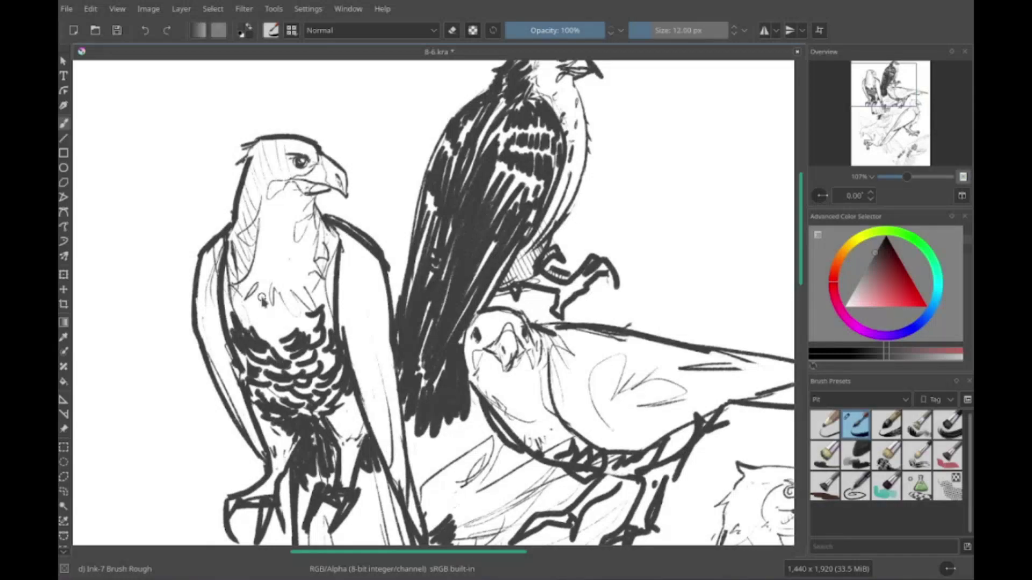
Step: Blacken the flying bird's crown, shoulders and both leading wing edges with dense strokes
{"action": "scroll", "coordinate": [262, 299], "scroll_direction": "down", "scroll_amount": 5}
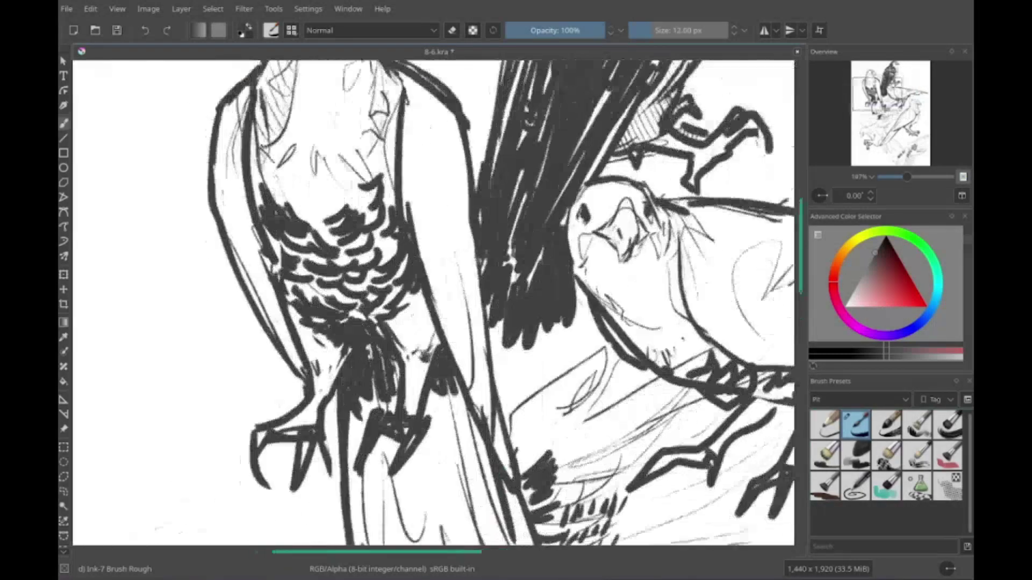
{"action": "scroll", "coordinate": [322, 290], "scroll_direction": "down", "scroll_amount": 2}
{"action": "scroll", "coordinate": [388, 280], "scroll_direction": "up", "scroll_amount": 4}
{"action": "scroll", "coordinate": [394, 249], "scroll_direction": "right", "scroll_amount": 5}
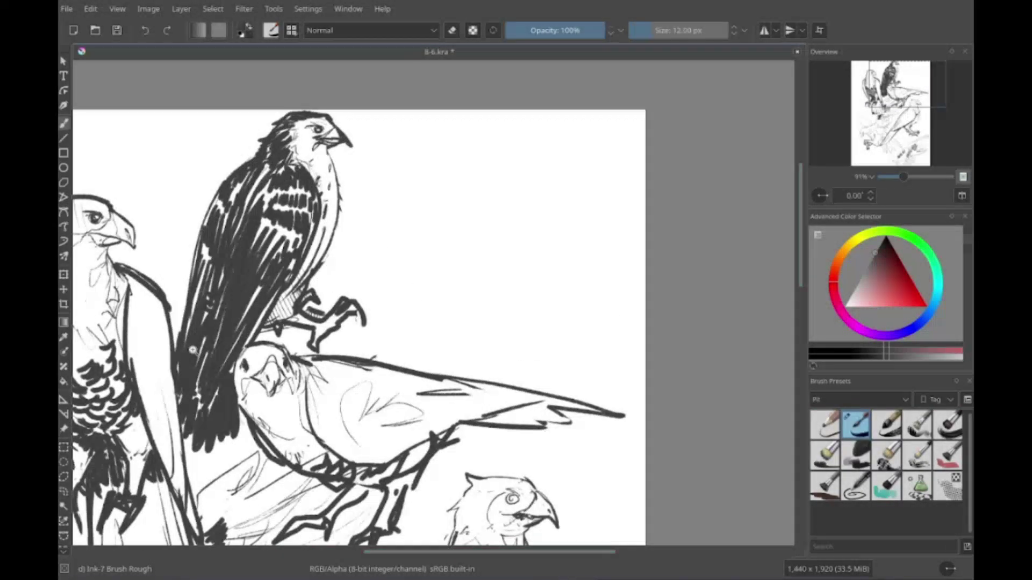
{"action": "scroll", "coordinate": [193, 350], "scroll_direction": "down", "scroll_amount": 6}
{"action": "scroll", "coordinate": [192, 350], "scroll_direction": "left", "scroll_amount": 3}
{"action": "mouse_move", "coordinate": [376, 371]}
{"action": "left_mouse_down"}
{"action": "mouse_move", "coordinate": [425, 317]}
{"action": "mouse_move", "coordinate": [454, 328]}
{"action": "mouse_move", "coordinate": [532, 250]}
{"action": "left_mouse_up"}
{"action": "scroll", "coordinate": [401, 317], "scroll_direction": "right", "scroll_amount": 1}
{"action": "scroll", "coordinate": [401, 318], "scroll_direction": "right", "scroll_amount": 1}
{"action": "scroll", "coordinate": [483, 279], "scroll_direction": "left", "scroll_amount": 4}
{"action": "scroll", "coordinate": [484, 279], "scroll_direction": "up", "scroll_amount": 1}
{"action": "mouse_move", "coordinate": [473, 317]}
{"action": "left_mouse_down"}
{"action": "mouse_move", "coordinate": [410, 278]}
{"action": "mouse_move", "coordinate": [376, 220]}
{"action": "mouse_move", "coordinate": [471, 231]}
{"action": "left_mouse_up"}
{"action": "scroll", "coordinate": [408, 258], "scroll_direction": "right", "scroll_amount": 1}
{"action": "mouse_move", "coordinate": [484, 236]}
{"action": "left_mouse_down"}
{"action": "mouse_move", "coordinate": [392, 215]}
{"action": "mouse_move", "coordinate": [457, 307]}
{"action": "left_mouse_up"}
Step: Ink the flying bird's thigh and clawed feet, and lay dark bars across the base of its tail
{"action": "left_click_drag", "start_coordinate": [538, 344], "coordinate": [470, 293]}
{"action": "mouse_move", "coordinate": [521, 242]}
{"action": "left_mouse_down"}
{"action": "mouse_move", "coordinate": [470, 296]}
{"action": "mouse_move", "coordinate": [498, 251]}
{"action": "mouse_move", "coordinate": [455, 253]}
{"action": "left_mouse_up"}
{"action": "mouse_move", "coordinate": [382, 297]}
{"action": "left_mouse_down"}
{"action": "mouse_move", "coordinate": [393, 316]}
{"action": "mouse_move", "coordinate": [269, 371]}
{"action": "mouse_move", "coordinate": [269, 245]}
{"action": "left_mouse_up"}
{"action": "left_click_drag", "start_coordinate": [392, 252], "coordinate": [425, 296]}
{"action": "left_click_drag", "start_coordinate": [457, 323], "coordinate": [494, 382]}
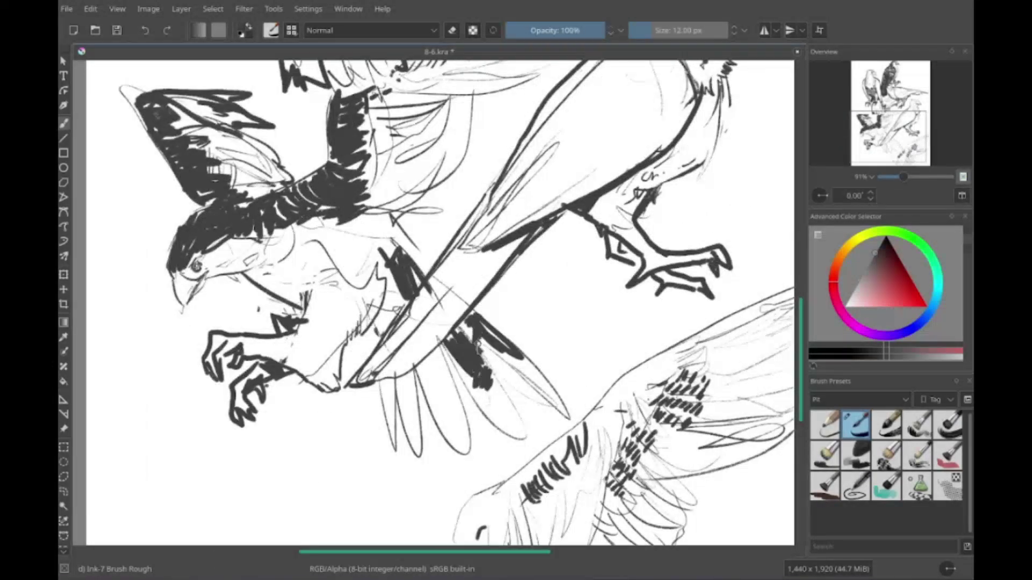
{"action": "mouse_move", "coordinate": [428, 210]}
{"action": "left_mouse_down"}
{"action": "mouse_move", "coordinate": [477, 289]}
{"action": "mouse_move", "coordinate": [465, 408]}
{"action": "mouse_move", "coordinate": [463, 387]}
{"action": "left_mouse_up"}
{"action": "key", "text": "e"}
{"action": "key", "text": "e"}
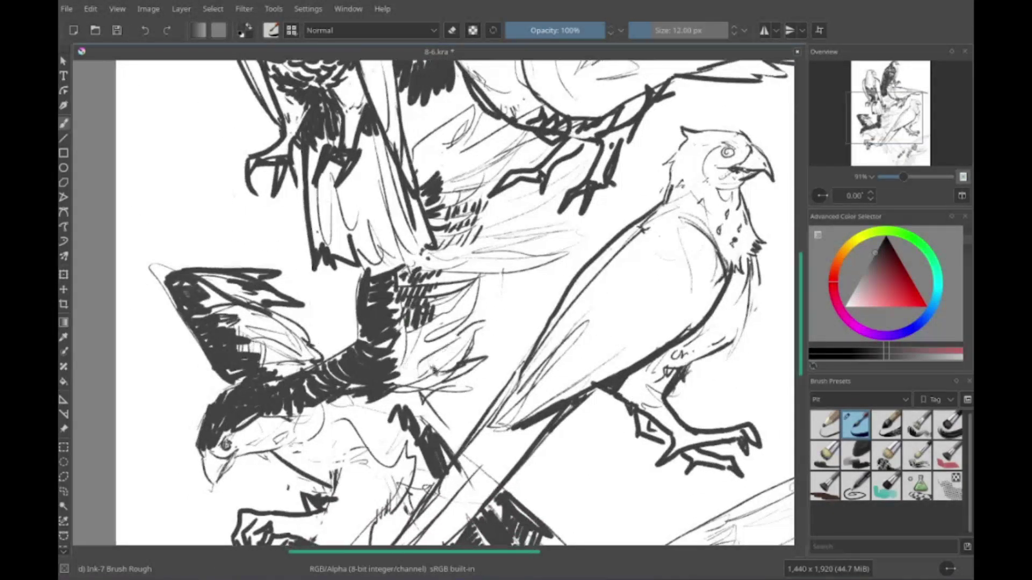
Step: Build up the flying bird's wing feathers, tail and thigh with dark hatching and outlined feather tips
{"action": "left_click_drag", "start_coordinate": [407, 348], "coordinate": [465, 303]}
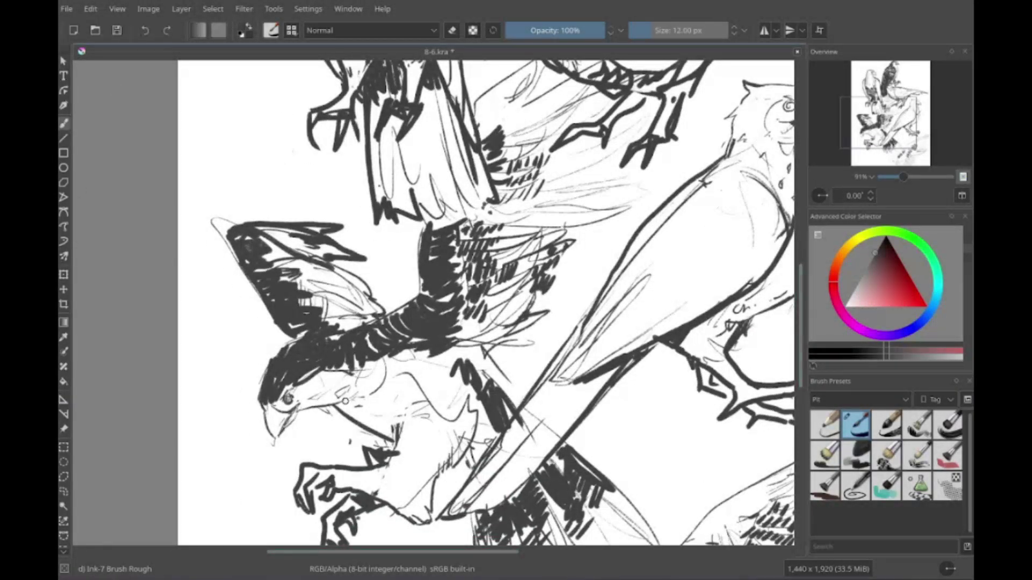
{"action": "left_click_drag", "start_coordinate": [487, 144], "coordinate": [691, 267]}
{"action": "left_click_drag", "start_coordinate": [438, 314], "coordinate": [475, 335]}
{"action": "left_click_drag", "start_coordinate": [382, 287], "coordinate": [743, 336]}
{"action": "left_click_drag", "start_coordinate": [520, 257], "coordinate": [367, 299]}
{"action": "left_click_drag", "start_coordinate": [590, 398], "coordinate": [557, 359]}
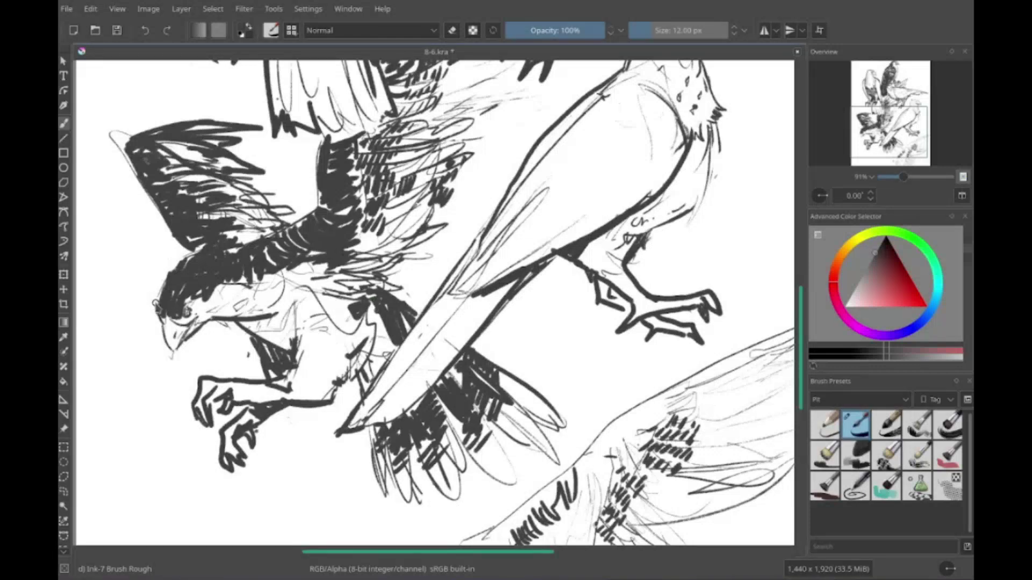
Step: Strengthen the flying bird's beak and far wing, and hatch the feathers rising beside the perched bird's tail
{"action": "left_click_drag", "start_coordinate": [289, 330], "coordinate": [480, 339]}
{"action": "left_click_drag", "start_coordinate": [440, 275], "coordinate": [458, 260]}
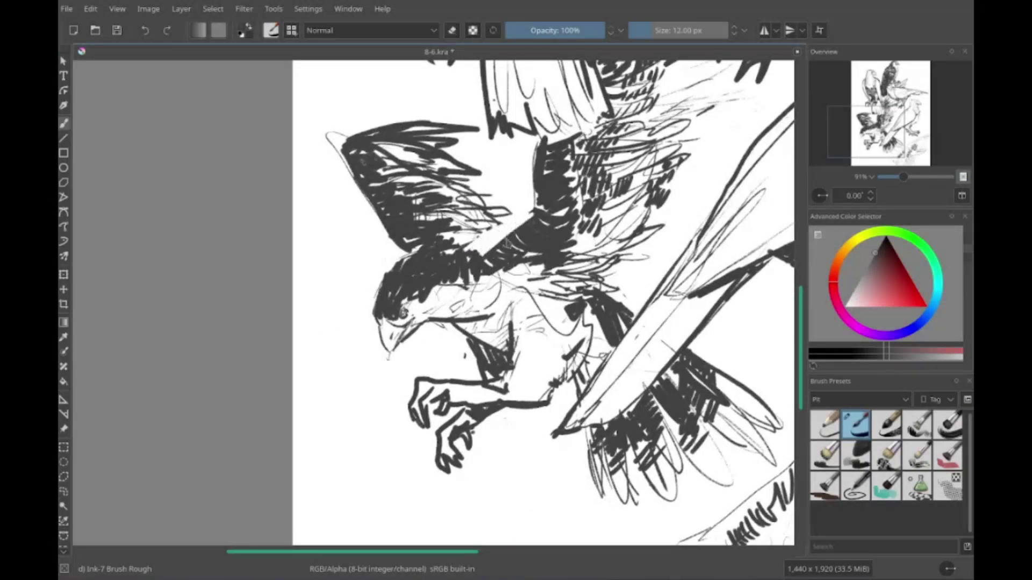
{"action": "left_click_drag", "start_coordinate": [462, 301], "coordinate": [300, 323]}
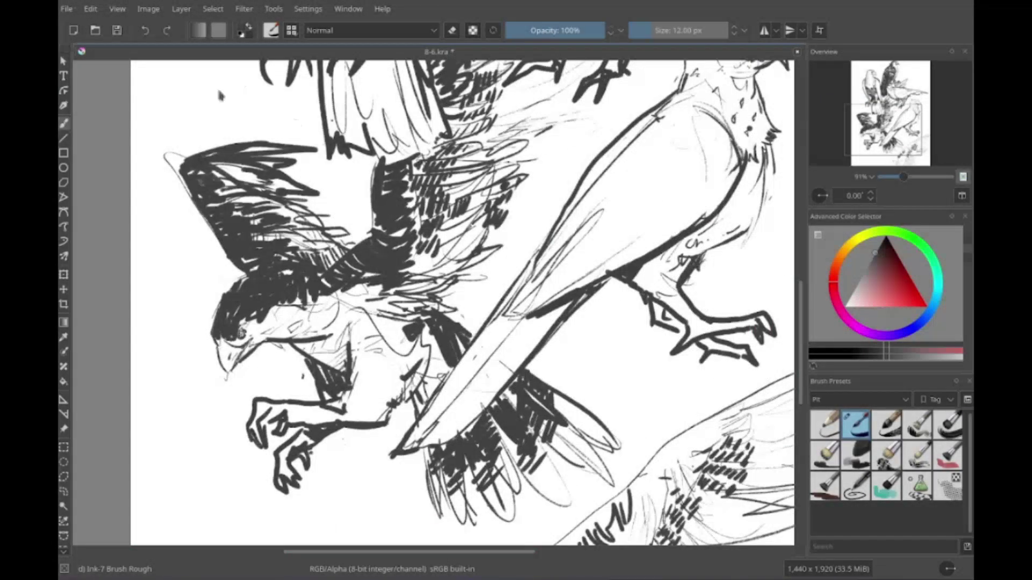
{"action": "left_click_drag", "start_coordinate": [371, 430], "coordinate": [425, 365]}
{"action": "left_click_drag", "start_coordinate": [430, 162], "coordinate": [425, 333]}
{"action": "mouse_move", "coordinate": [628, 220]}
{"action": "left_mouse_down"}
{"action": "mouse_move", "coordinate": [621, 256]}
{"action": "mouse_move", "coordinate": [511, 267]}
{"action": "mouse_move", "coordinate": [607, 236]}
{"action": "left_mouse_up"}
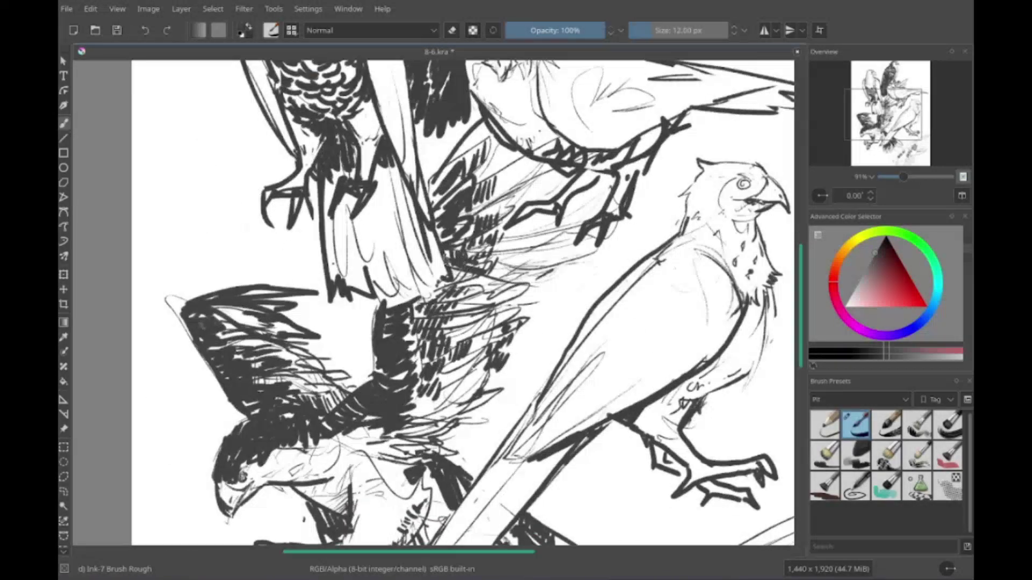
Step: Thicken the flying bird's near-wing strokes and extend its long feathers up behind the horizontal bird's back
{"action": "mouse_move", "coordinate": [379, 344]}
{"action": "left_mouse_down"}
{"action": "mouse_move", "coordinate": [488, 251]}
{"action": "mouse_move", "coordinate": [511, 217]}
{"action": "mouse_move", "coordinate": [530, 221]}
{"action": "left_mouse_up"}
{"action": "left_click_drag", "start_coordinate": [378, 394], "coordinate": [715, 97]}
{"action": "mouse_move", "coordinate": [573, 322]}
{"action": "left_mouse_down"}
{"action": "mouse_move", "coordinate": [538, 301]}
{"action": "mouse_move", "coordinate": [481, 339]}
{"action": "mouse_move", "coordinate": [395, 329]}
{"action": "mouse_move", "coordinate": [330, 365]}
{"action": "mouse_move", "coordinate": [484, 344]}
{"action": "mouse_move", "coordinate": [440, 301]}
{"action": "mouse_move", "coordinate": [484, 258]}
{"action": "left_mouse_up"}
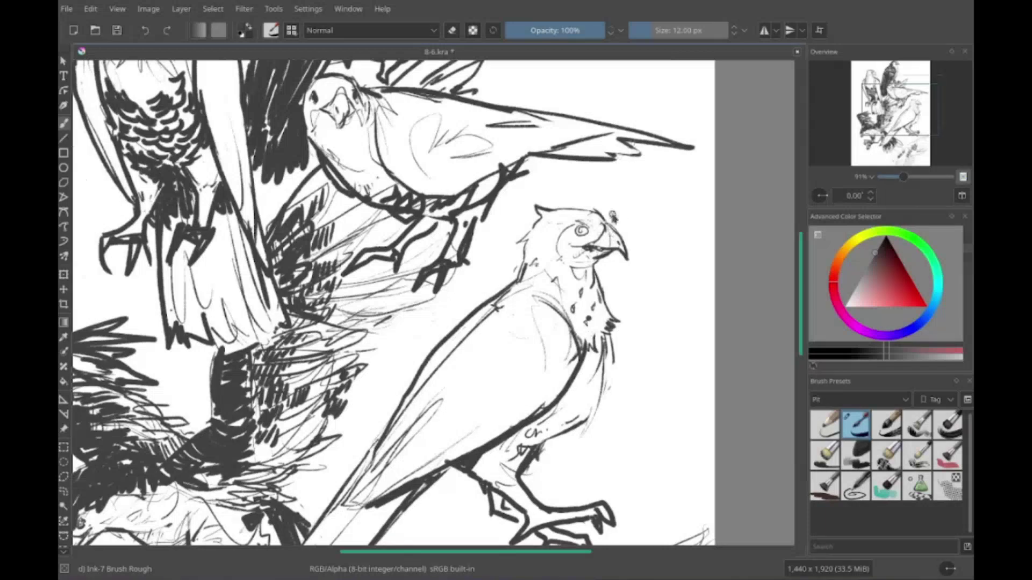
Step: Ink the lower right perched bird's eye and beak, and mark ragged feathers on its breast and belly
{"action": "left_click_drag", "start_coordinate": [612, 216], "coordinate": [620, 152]}
{"action": "mouse_move", "coordinate": [591, 320]}
{"action": "left_mouse_down"}
{"action": "mouse_move", "coordinate": [575, 321]}
{"action": "mouse_move", "coordinate": [582, 383]}
{"action": "left_mouse_up"}
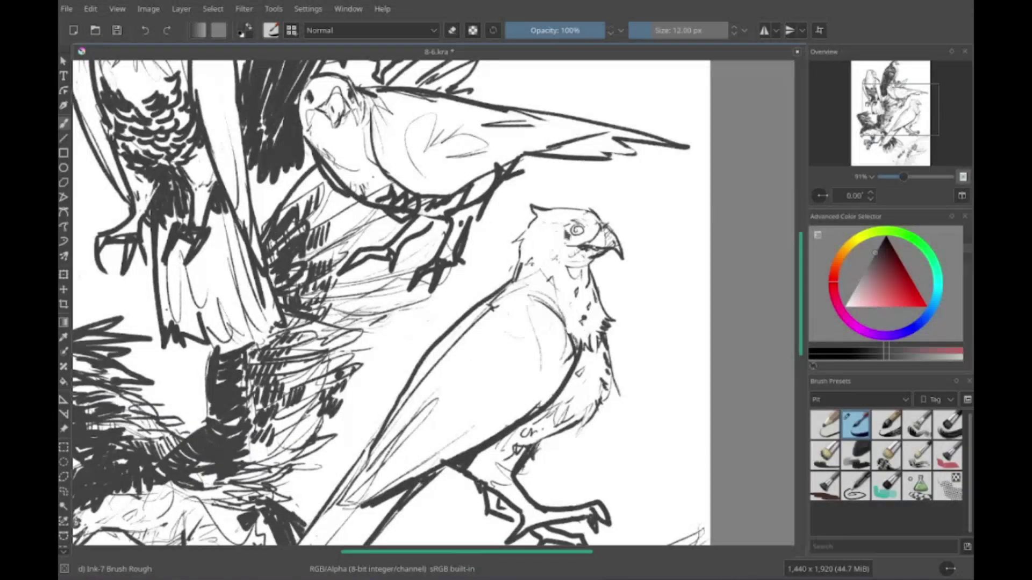
{"action": "mouse_move", "coordinate": [374, 523]}
{"action": "left_mouse_down"}
{"action": "mouse_move", "coordinate": [383, 363]}
{"action": "mouse_move", "coordinate": [510, 340]}
{"action": "mouse_move", "coordinate": [417, 362]}
{"action": "mouse_move", "coordinate": [384, 352]}
{"action": "mouse_move", "coordinate": [419, 359]}
{"action": "mouse_move", "coordinate": [371, 306]}
{"action": "left_mouse_up"}
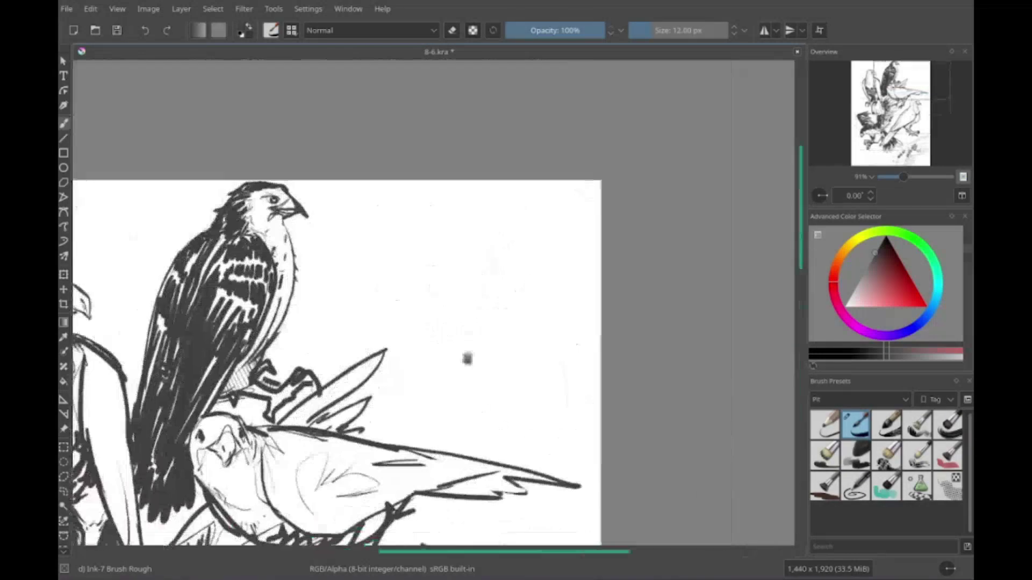
Step: Sketch a light outline of a new perched bird's head, back and belly in the canvas's empty upper right corner
{"action": "mouse_move", "coordinate": [466, 218]}
{"action": "left_mouse_down"}
{"action": "mouse_move", "coordinate": [508, 214]}
{"action": "mouse_move", "coordinate": [553, 424]}
{"action": "mouse_move", "coordinate": [535, 422]}
{"action": "left_mouse_up"}
{"action": "key", "text": "ctrl+z"}
{"action": "left_click_drag", "start_coordinate": [403, 237], "coordinate": [489, 419]}
{"action": "left_click_drag", "start_coordinate": [417, 194], "coordinate": [394, 215]}
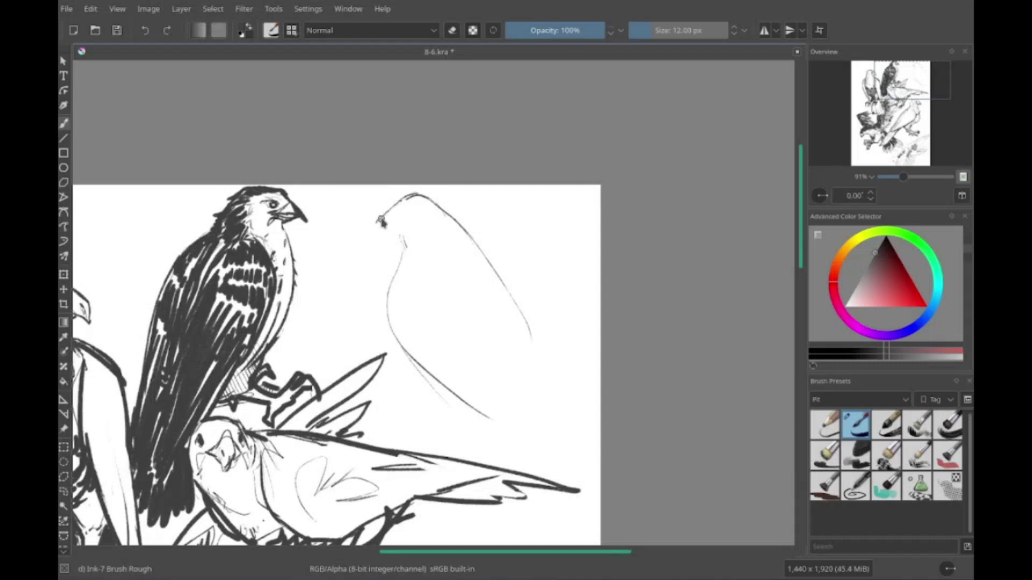
{"action": "scroll", "coordinate": [422, 375], "scroll_direction": "down", "scroll_amount": 1}
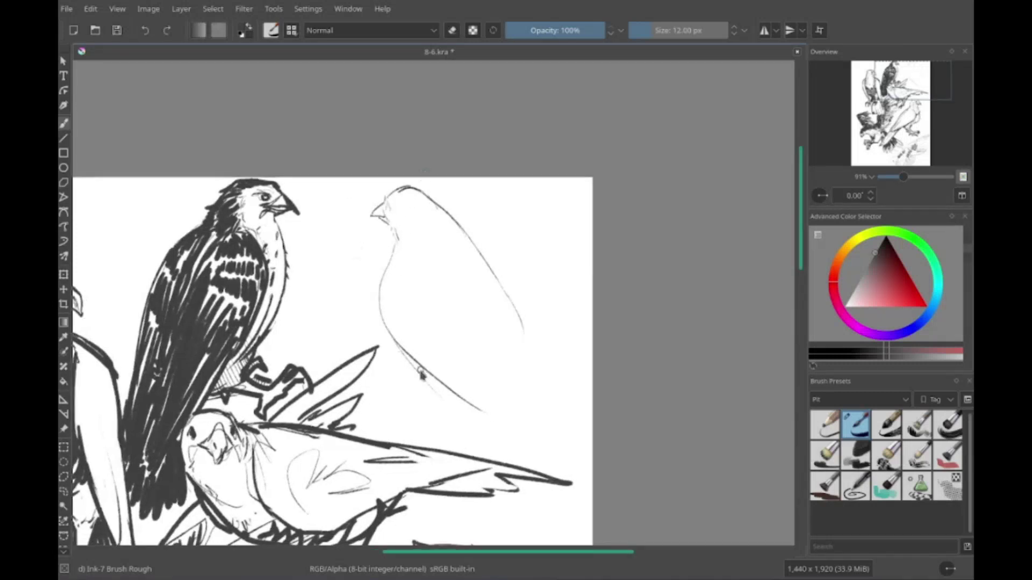
{"action": "key", "text": "ctrl+z"}
{"action": "scroll", "coordinate": [443, 285], "scroll_direction": "down", "scroll_amount": 2}
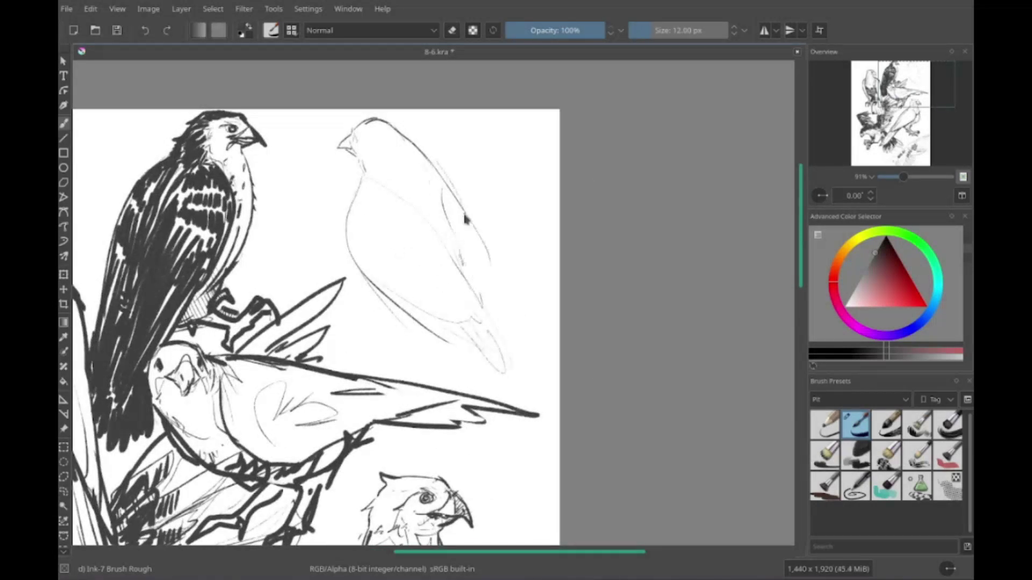
Step: Rough in the new bird's folded wing edge, tapering tail and two legs
{"action": "left_click_drag", "start_coordinate": [419, 153], "coordinate": [543, 382]}
{"action": "scroll", "coordinate": [437, 288], "scroll_direction": "down", "scroll_amount": 2}
{"action": "scroll", "coordinate": [438, 288], "scroll_direction": "up", "scroll_amount": 1}
{"action": "left_click_drag", "start_coordinate": [430, 304], "coordinate": [439, 358]}
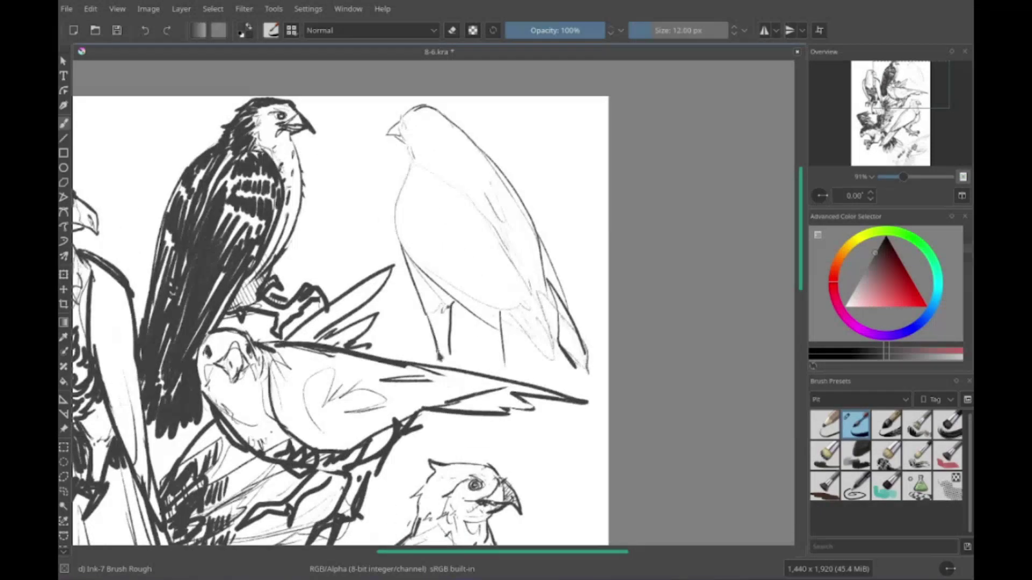
{"action": "scroll", "coordinate": [419, 268], "scroll_direction": "right", "scroll_amount": 1}
Step: Ink the new bird's breast, crown, beak and back with heavier contour lines
{"action": "left_click_drag", "start_coordinate": [408, 173], "coordinate": [403, 271]}
{"action": "scroll", "coordinate": [420, 269], "scroll_direction": "up", "scroll_amount": 1}
{"action": "mouse_move", "coordinate": [411, 108]}
{"action": "left_mouse_down"}
{"action": "mouse_move", "coordinate": [401, 161]}
{"action": "mouse_move", "coordinate": [477, 187]}
{"action": "left_mouse_up"}
{"action": "left_click_drag", "start_coordinate": [381, 143], "coordinate": [380, 164]}
{"action": "scroll", "coordinate": [376, 161], "scroll_direction": "right", "scroll_amount": 1}
{"action": "scroll", "coordinate": [376, 161], "scroll_direction": "down", "scroll_amount": 1}
{"action": "scroll", "coordinate": [349, 226], "scroll_direction": "up", "scroll_amount": 1}
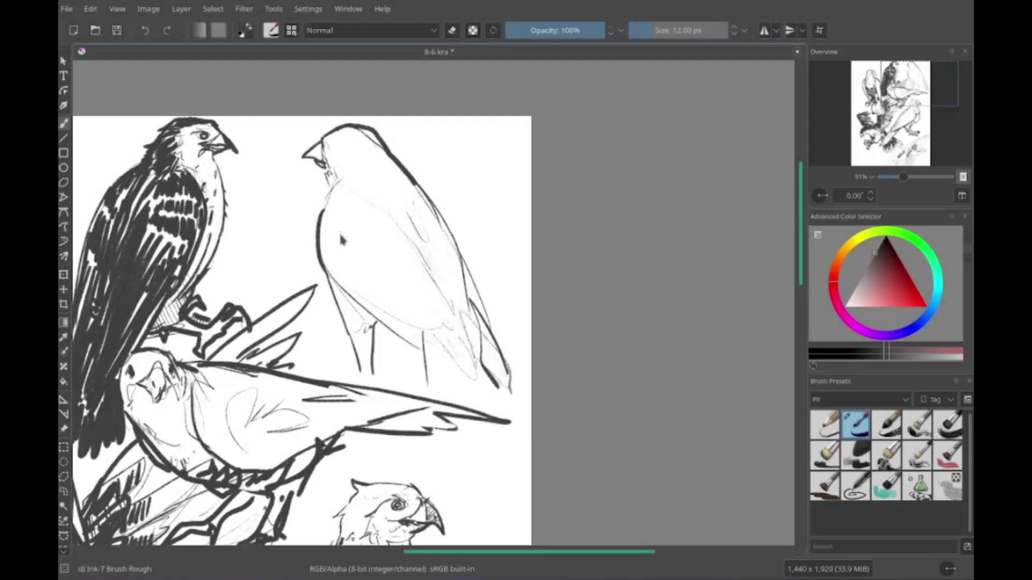
{"action": "scroll", "coordinate": [342, 231], "scroll_direction": "right", "scroll_amount": 1}
{"action": "scroll", "coordinate": [342, 231], "scroll_direction": "down", "scroll_amount": 1}
{"action": "left_click_drag", "start_coordinate": [371, 252], "coordinate": [419, 333]}
{"action": "scroll", "coordinate": [376, 242], "scroll_direction": "up", "scroll_amount": 1}
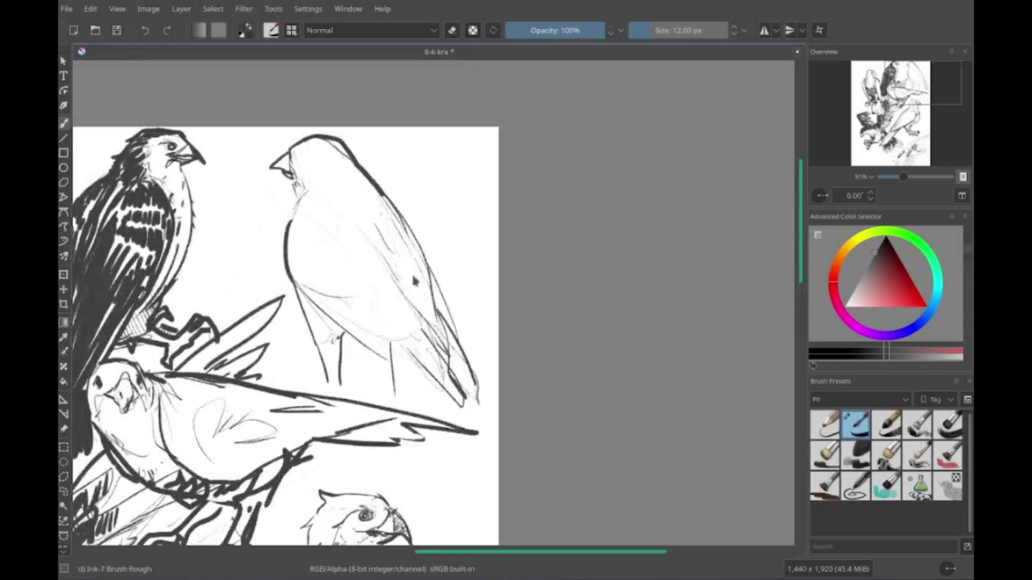
Step: Define the new bird's thigh and banded leg with a small foot, and add feather scallops under its belly
{"action": "scroll", "coordinate": [322, 161], "scroll_direction": "down", "scroll_amount": 1}
{"action": "scroll", "coordinate": [309, 144], "scroll_direction": "up", "scroll_amount": 2}
{"action": "scroll", "coordinate": [309, 144], "scroll_direction": "left", "scroll_amount": 1}
{"action": "mouse_move", "coordinate": [331, 266]}
{"action": "left_mouse_down"}
{"action": "mouse_move", "coordinate": [333, 323]}
{"action": "mouse_move", "coordinate": [344, 323]}
{"action": "left_mouse_up"}
{"action": "scroll", "coordinate": [333, 301], "scroll_direction": "down", "scroll_amount": 1}
{"action": "scroll", "coordinate": [333, 301], "scroll_direction": "left", "scroll_amount": 1}
{"action": "left_click_drag", "start_coordinate": [390, 269], "coordinate": [396, 323]}
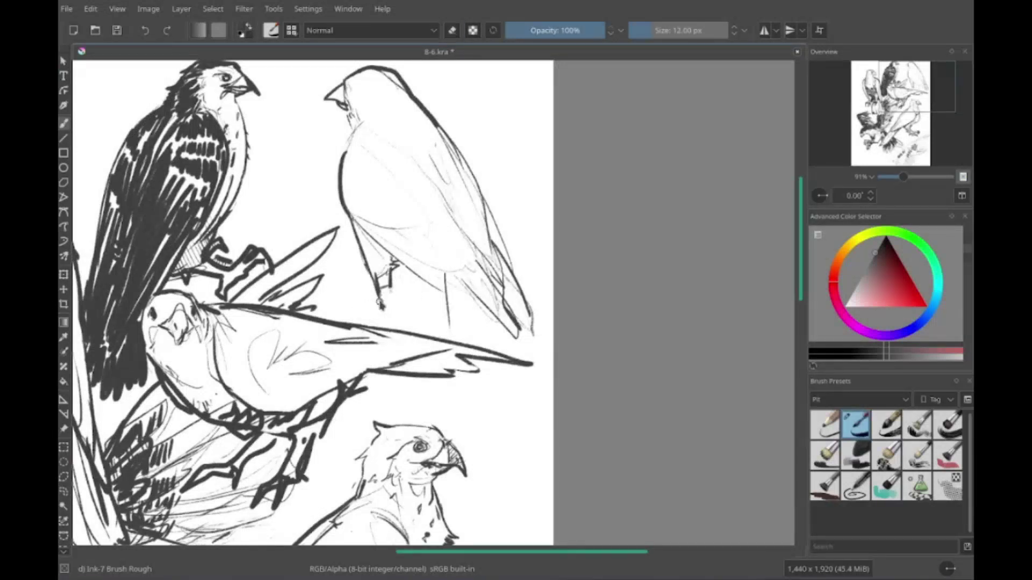
{"action": "scroll", "coordinate": [376, 301], "scroll_direction": "right", "scroll_amount": 1}
{"action": "mouse_move", "coordinate": [330, 277]}
{"action": "left_mouse_down"}
{"action": "mouse_move", "coordinate": [338, 312]}
{"action": "mouse_move", "coordinate": [319, 314]}
{"action": "left_mouse_up"}
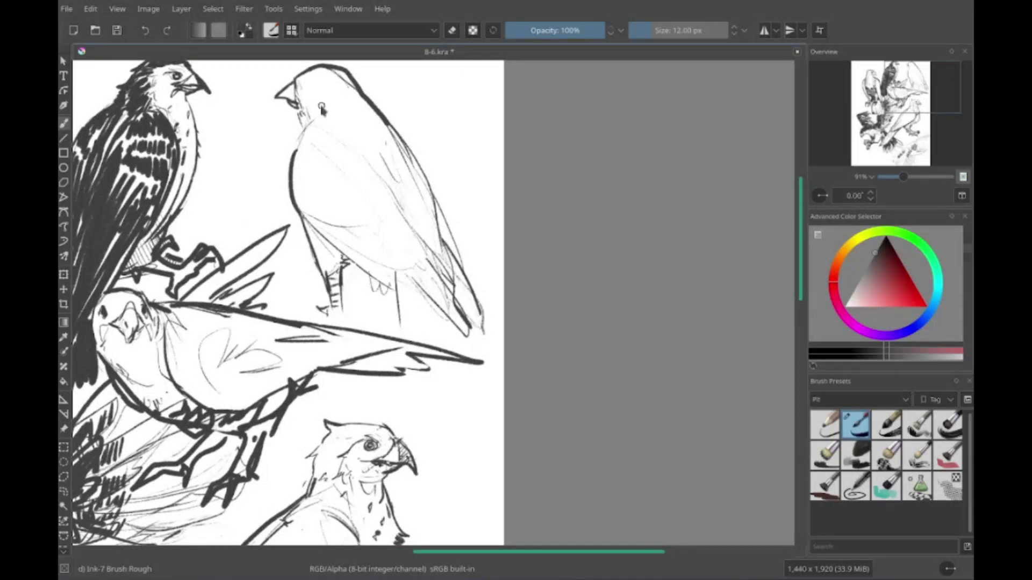
Step: Lengthen the new bird's tail with long feathers behind the horizontal bird, and redraw its folded wing lines
{"action": "left_click_drag", "start_coordinate": [457, 371], "coordinate": [430, 449]}
{"action": "left_click_drag", "start_coordinate": [505, 365], "coordinate": [473, 452]}
{"action": "scroll", "coordinate": [462, 323], "scroll_direction": "up", "scroll_amount": 2}
{"action": "left_click_drag", "start_coordinate": [366, 269], "coordinate": [441, 320]}
{"action": "scroll", "coordinate": [439, 252], "scroll_direction": "right", "scroll_amount": 2}
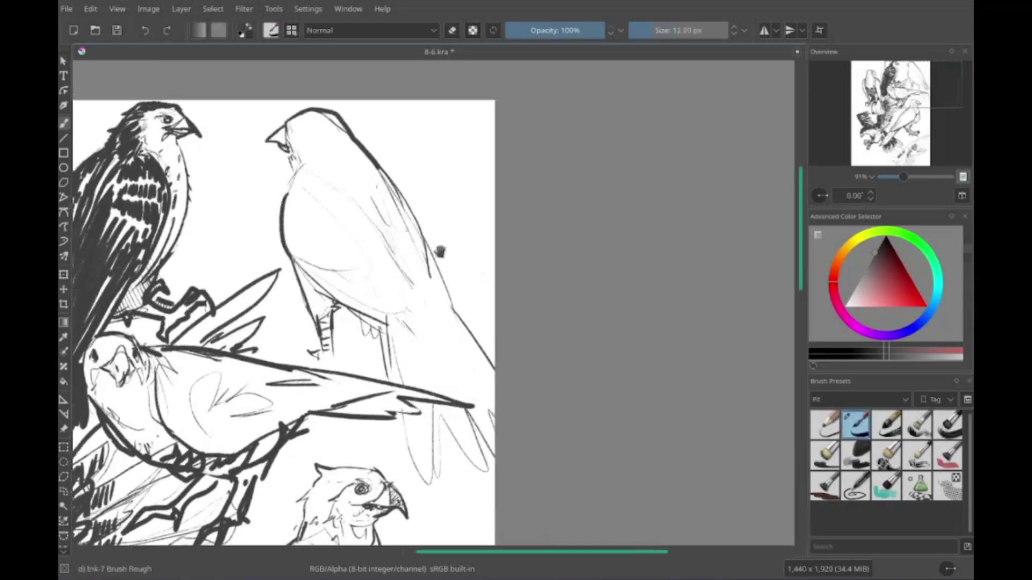
{"action": "left_click_drag", "start_coordinate": [440, 252], "coordinate": [414, 376]}
{"action": "scroll", "coordinate": [376, 215], "scroll_direction": "right", "scroll_amount": 2}
{"action": "scroll", "coordinate": [349, 161], "scroll_direction": "up", "scroll_amount": 3}
{"action": "scroll", "coordinate": [350, 162], "scroll_direction": "left", "scroll_amount": 2}
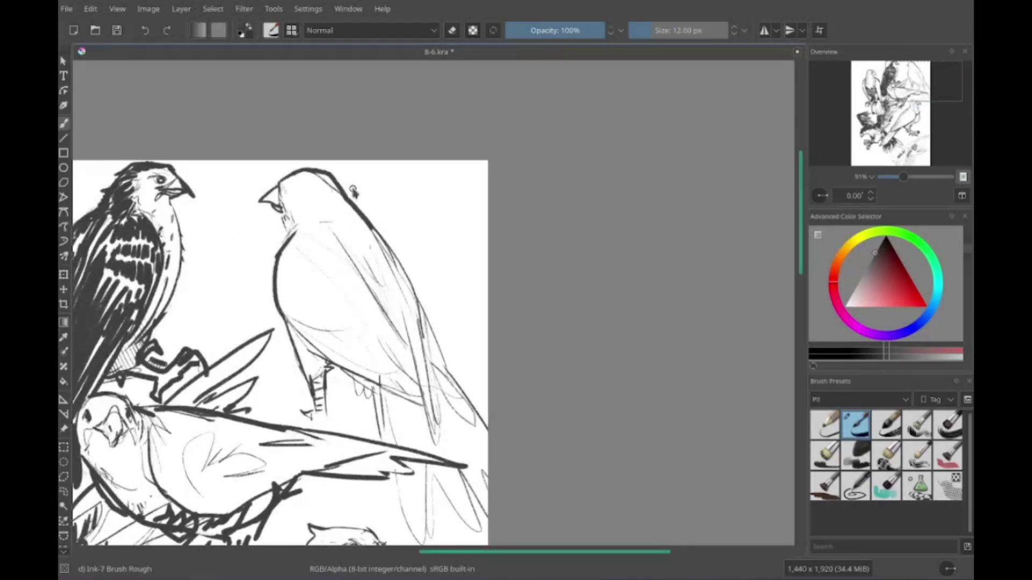
Step: Thicken the new bird's back outline and add feather strokes to its nape, wing tip and tail
{"action": "scroll", "coordinate": [353, 192], "scroll_direction": "left", "scroll_amount": 2}
{"action": "scroll", "coordinate": [353, 192], "scroll_direction": "down", "scroll_amount": 2}
{"action": "scroll", "coordinate": [353, 192], "scroll_direction": "right", "scroll_amount": 3}
{"action": "mouse_move", "coordinate": [350, 186]}
{"action": "left_mouse_down"}
{"action": "mouse_move", "coordinate": [410, 318]}
{"action": "mouse_move", "coordinate": [391, 341]}
{"action": "mouse_move", "coordinate": [403, 397]}
{"action": "left_mouse_up"}
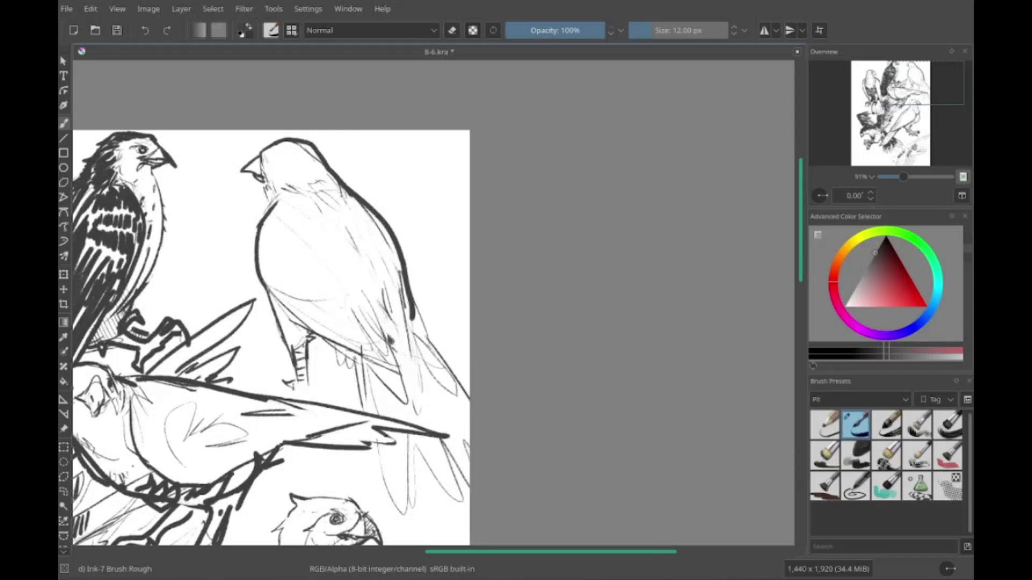
{"action": "left_click_drag", "start_coordinate": [414, 317], "coordinate": [463, 403]}
{"action": "left_click_drag", "start_coordinate": [371, 451], "coordinate": [387, 511]}
{"action": "left_click_drag", "start_coordinate": [430, 358], "coordinate": [457, 405]}
{"action": "scroll", "coordinate": [349, 268], "scroll_direction": "up", "scroll_amount": 3}
{"action": "scroll", "coordinate": [350, 269], "scroll_direction": "left", "scroll_amount": 3}
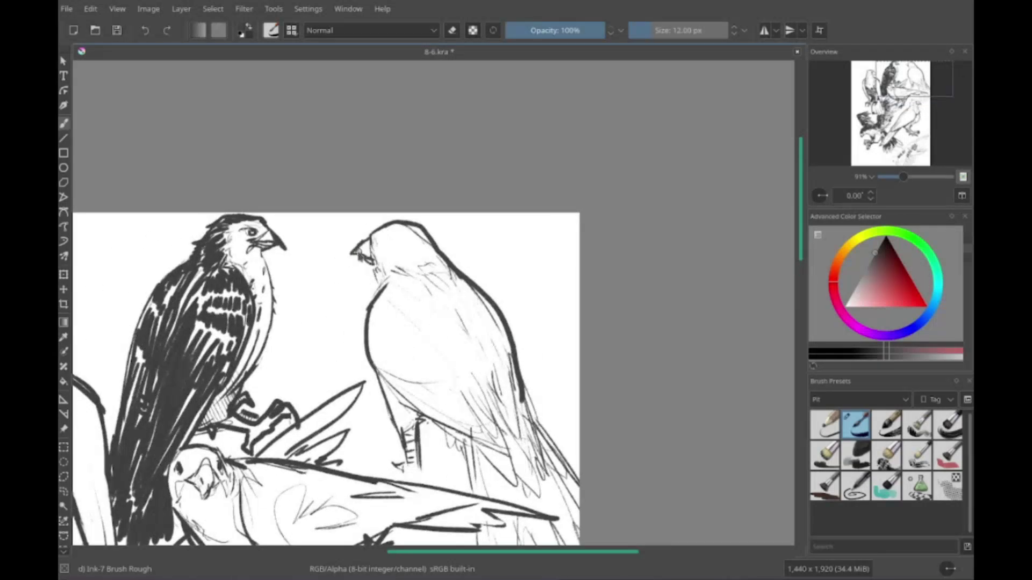
Step: Redraw the new bird's beak with a darker downward hook and detail beneath it
{"action": "scroll", "coordinate": [345, 308], "scroll_direction": "up", "scroll_amount": 1}
{"action": "left_click_drag", "start_coordinate": [355, 251], "coordinate": [361, 264]}
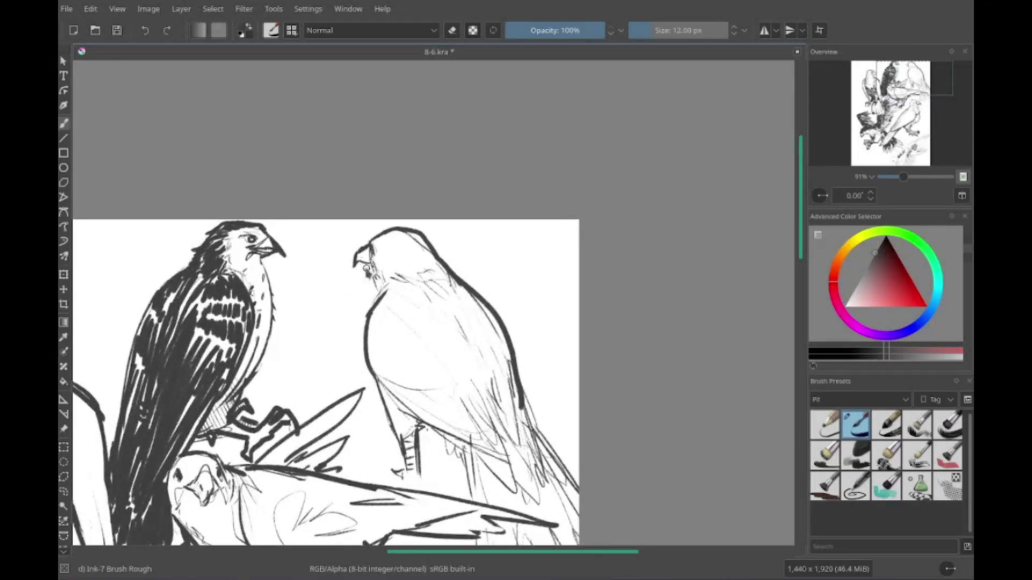
{"action": "scroll", "coordinate": [357, 292], "scroll_direction": "down", "scroll_amount": 3}
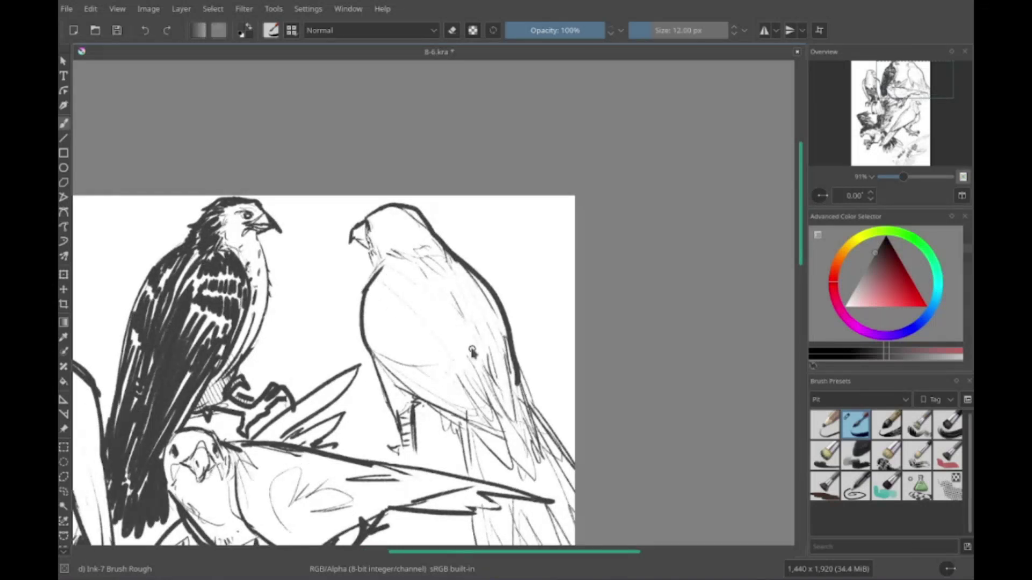
{"action": "scroll", "coordinate": [439, 269], "scroll_direction": "up", "scroll_amount": 1}
{"action": "scroll", "coordinate": [438, 269], "scroll_direction": "left", "scroll_amount": 3}
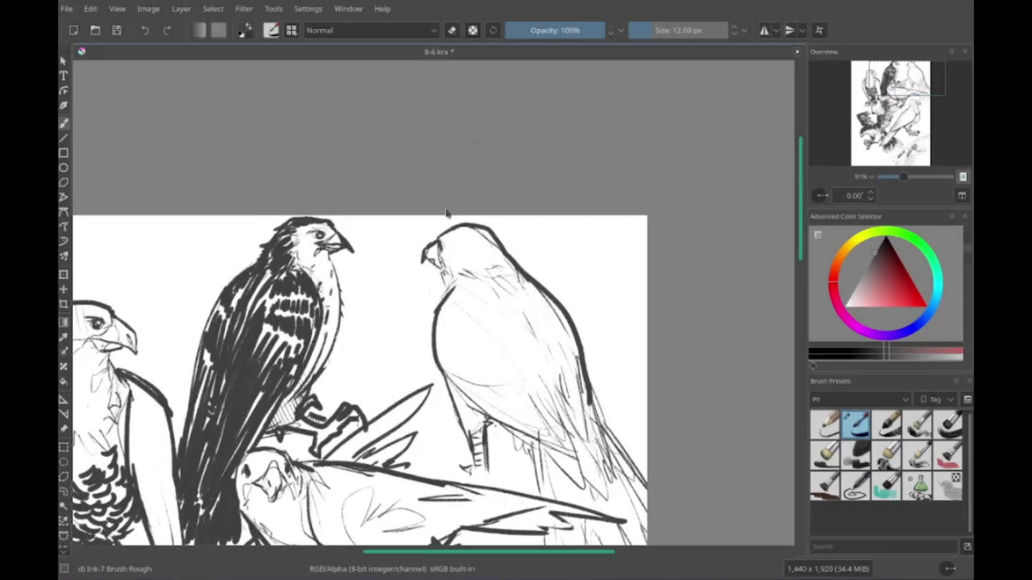
Step: Fill the upper-right bird's shoulders and upper back with short dark feather strokes, and add a few light feather lines on its wing
{"action": "scroll", "coordinate": [446, 213], "scroll_direction": "left", "scroll_amount": 1}
{"action": "scroll", "coordinate": [476, 274], "scroll_direction": "left", "scroll_amount": 1}
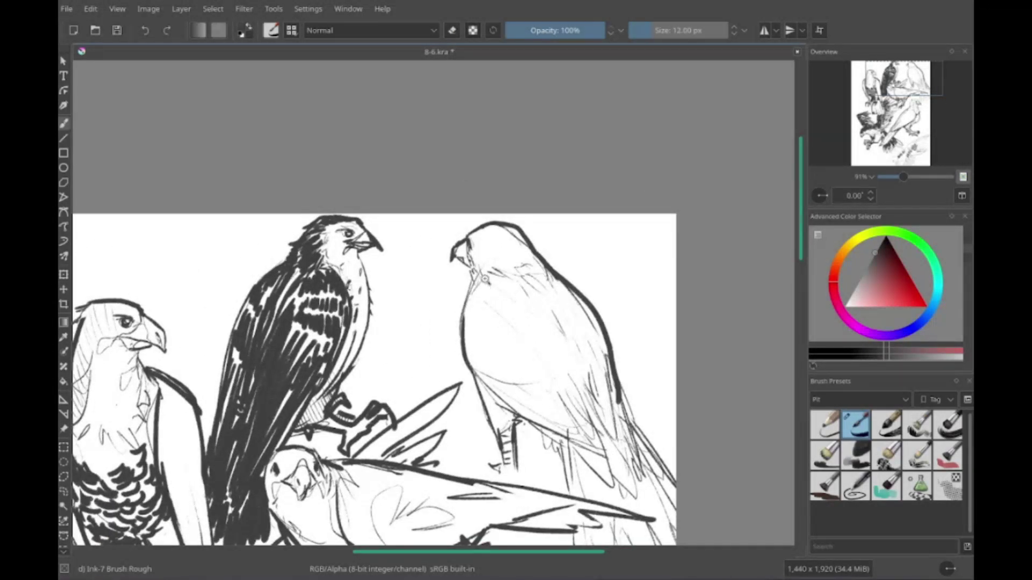
{"action": "left_click_drag", "start_coordinate": [508, 301], "coordinate": [551, 357]}
{"action": "left_click_drag", "start_coordinate": [489, 282], "coordinate": [522, 328]}
{"action": "left_click_drag", "start_coordinate": [557, 279], "coordinate": [577, 346]}
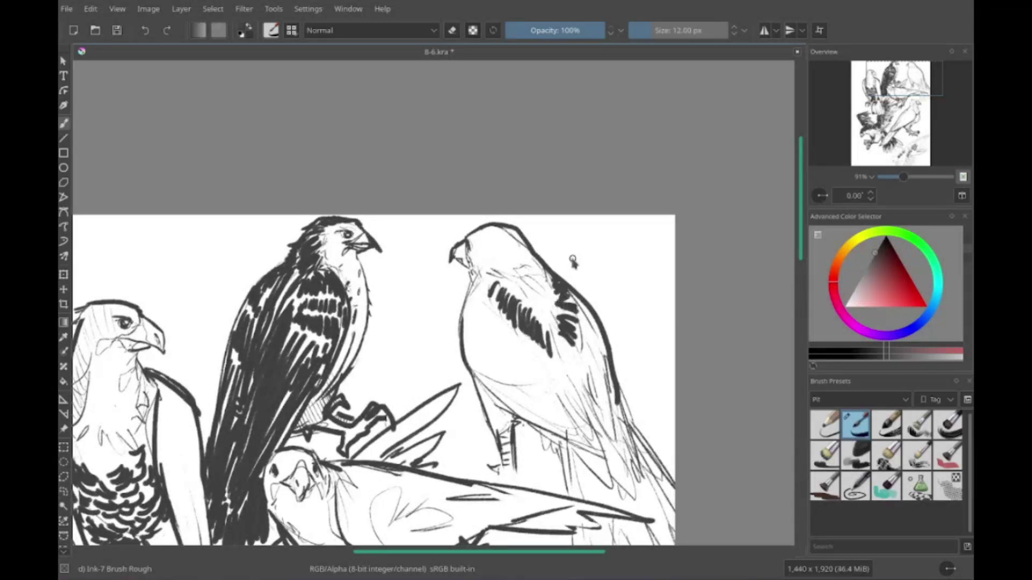
{"action": "scroll", "coordinate": [548, 350], "scroll_direction": "up", "scroll_amount": 1}
{"action": "left_click_drag", "start_coordinate": [557, 299], "coordinate": [517, 329]}
{"action": "left_click_drag", "start_coordinate": [561, 285], "coordinate": [512, 312]}
{"action": "scroll", "coordinate": [549, 301], "scroll_direction": "left", "scroll_amount": 1}
{"action": "left_click_drag", "start_coordinate": [551, 268], "coordinate": [481, 376]}
{"action": "left_click_drag", "start_coordinate": [538, 344], "coordinate": [513, 419]}
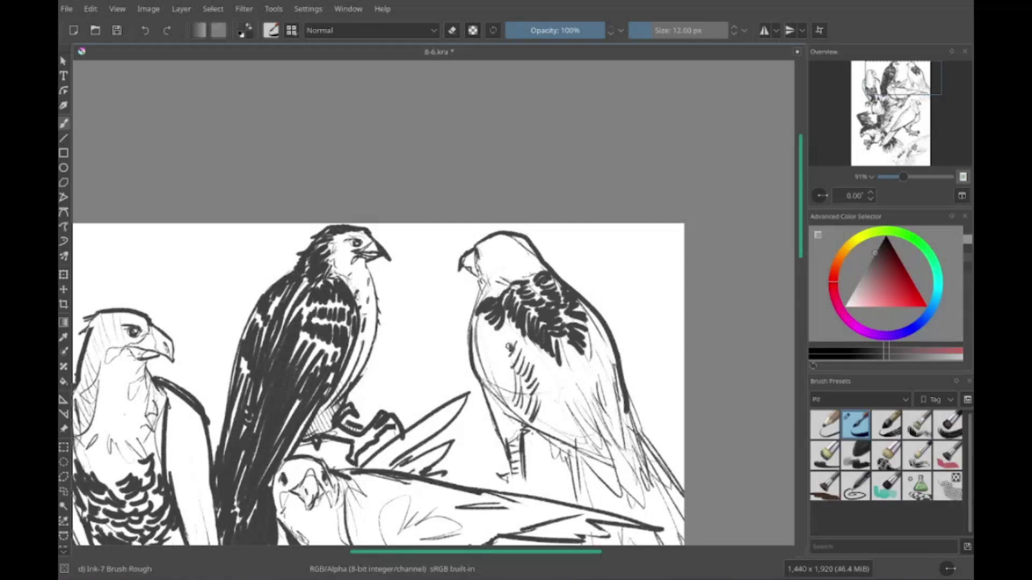
{"action": "left_click_drag", "start_coordinate": [513, 322], "coordinate": [484, 398]}
{"action": "left_click_drag", "start_coordinate": [543, 339], "coordinate": [529, 435]}
{"action": "left_click_drag", "start_coordinate": [591, 387], "coordinate": [573, 457]}
{"action": "left_click_drag", "start_coordinate": [605, 397], "coordinate": [621, 462]}
{"action": "scroll", "coordinate": [576, 372], "scroll_direction": "down", "scroll_amount": 1}
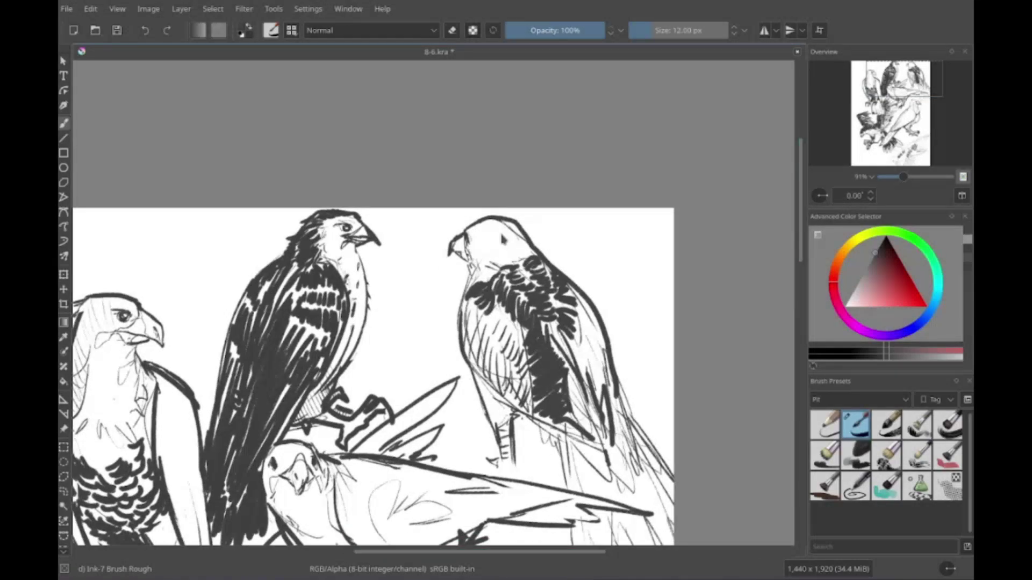
{"action": "key", "text": "ctrl+z"}
{"action": "key", "text": "ctrl+z"}
{"action": "key", "text": "ctrl+z"}
{"action": "key", "text": "ctrl+z"}
Step: Hatch the upper-right bird's face, cover its crown and nape with dark feather strokes, and shade its thigh
{"action": "scroll", "coordinate": [486, 262], "scroll_direction": "up", "scroll_amount": 1}
{"action": "mouse_move", "coordinate": [519, 244]}
{"action": "left_mouse_down"}
{"action": "mouse_move", "coordinate": [484, 285]}
{"action": "mouse_move", "coordinate": [508, 263]}
{"action": "left_mouse_up"}
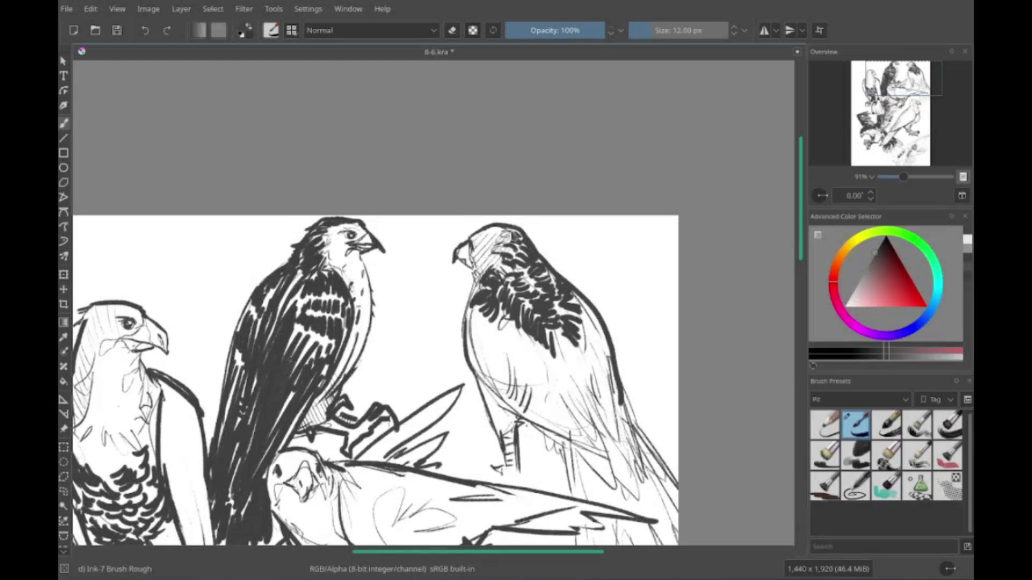
{"action": "scroll", "coordinate": [489, 269], "scroll_direction": "down", "scroll_amount": 5}
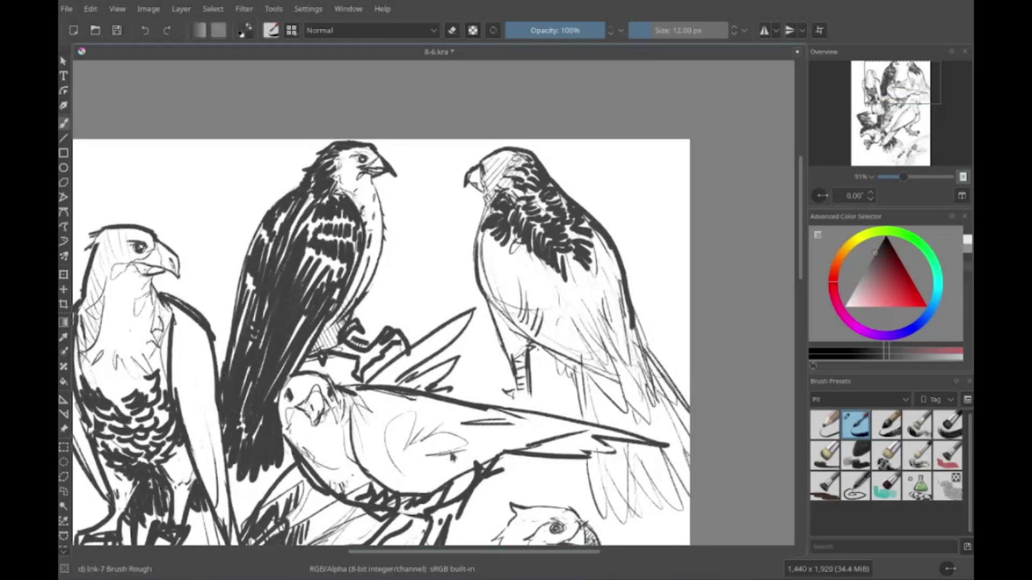
{"action": "left_click_drag", "start_coordinate": [545, 379], "coordinate": [508, 309]}
{"action": "left_click_drag", "start_coordinate": [500, 215], "coordinate": [484, 306]}
{"action": "scroll", "coordinate": [516, 304], "scroll_direction": "right", "scroll_amount": 1}
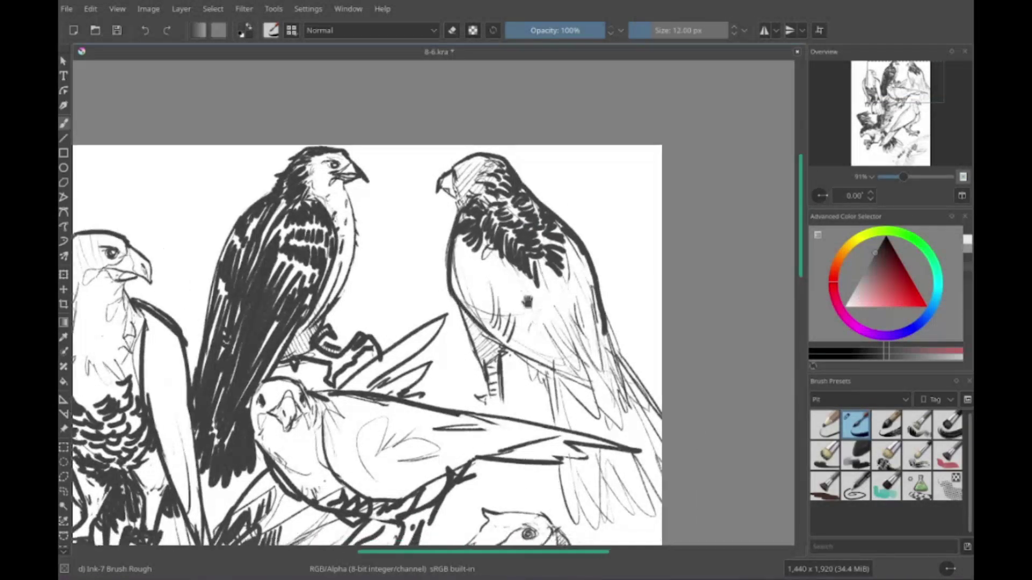
Step: Extend the dark feathers down the upper-right bird's back and shade its folded wing with diagonal hatching
{"action": "mouse_move", "coordinate": [538, 268]}
{"action": "left_mouse_down"}
{"action": "mouse_move", "coordinate": [565, 339]}
{"action": "mouse_move", "coordinate": [573, 304]}
{"action": "left_mouse_up"}
{"action": "scroll", "coordinate": [570, 301], "scroll_direction": "down", "scroll_amount": 1}
{"action": "scroll", "coordinate": [538, 290], "scroll_direction": "left", "scroll_amount": 2}
{"action": "left_click_drag", "start_coordinate": [505, 268], "coordinate": [497, 282]}
{"action": "left_click_drag", "start_coordinate": [628, 306], "coordinate": [666, 403]}
{"action": "left_click_drag", "start_coordinate": [505, 226], "coordinate": [607, 355]}
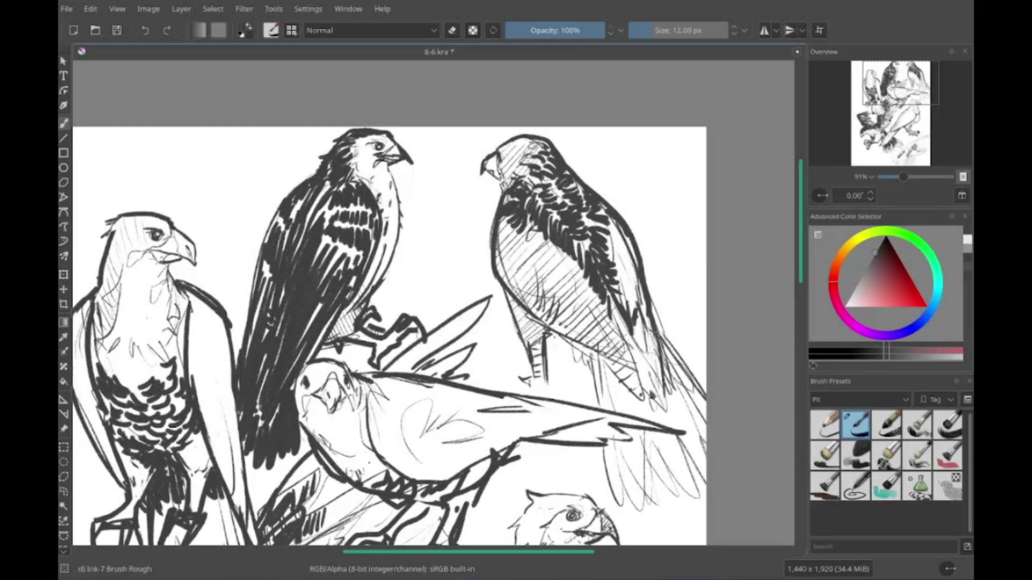
{"action": "left_click_drag", "start_coordinate": [605, 223], "coordinate": [635, 258]}
{"action": "scroll", "coordinate": [551, 287], "scroll_direction": "up", "scroll_amount": 1}
Step: Darken the upper-right bird's tail with long feather strokes and a dark band, and clear the stray lines beside its leg
{"action": "scroll", "coordinate": [559, 258], "scroll_direction": "down", "scroll_amount": 3}
{"action": "scroll", "coordinate": [559, 258], "scroll_direction": "right", "scroll_amount": 2}
{"action": "left_click_drag", "start_coordinate": [567, 212], "coordinate": [554, 317]}
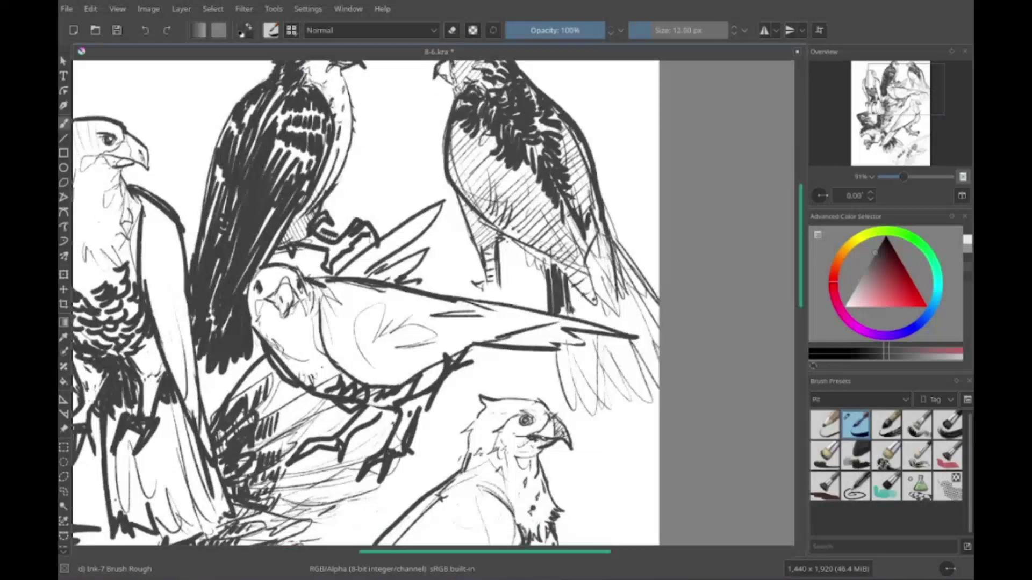
{"action": "left_click_drag", "start_coordinate": [578, 279], "coordinate": [605, 336]}
{"action": "mouse_move", "coordinate": [642, 245]}
{"action": "left_mouse_down"}
{"action": "mouse_move", "coordinate": [604, 346]}
{"action": "mouse_move", "coordinate": [660, 301]}
{"action": "left_mouse_up"}
{"action": "scroll", "coordinate": [619, 323], "scroll_direction": "up", "scroll_amount": 1}
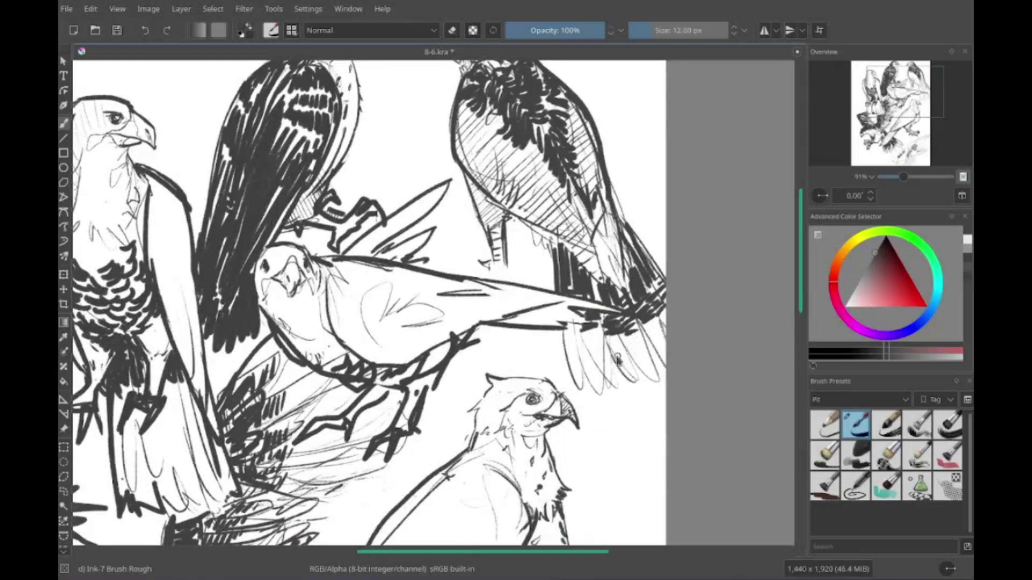
{"action": "scroll", "coordinate": [591, 322], "scroll_direction": "left", "scroll_amount": 1}
{"action": "scroll", "coordinate": [597, 303], "scroll_direction": "up", "scroll_amount": 2}
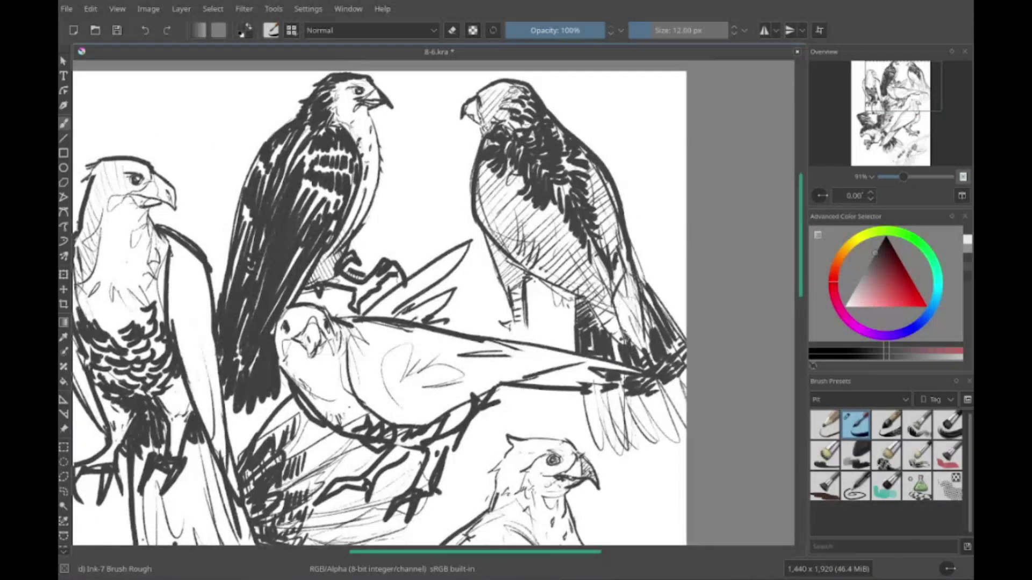
Step: Outline the edge running down from the upper-right bird's leg, hatch its thigh, and crosshatch its wing
{"action": "scroll", "coordinate": [597, 304], "scroll_direction": "left", "scroll_amount": 3}
{"action": "scroll", "coordinate": [596, 304], "scroll_direction": "up", "scroll_amount": 1}
{"action": "scroll", "coordinate": [597, 290], "scroll_direction": "up", "scroll_amount": 1}
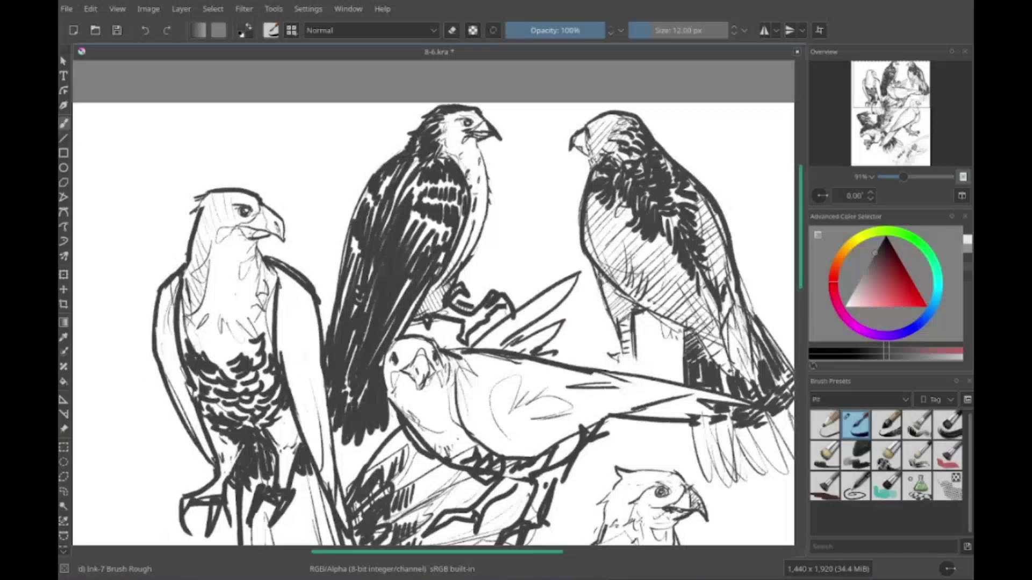
{"action": "scroll", "coordinate": [596, 290], "scroll_direction": "down", "scroll_amount": 2}
{"action": "scroll", "coordinate": [591, 293], "scroll_direction": "up", "scroll_amount": 2}
{"action": "scroll", "coordinate": [592, 293], "scroll_direction": "right", "scroll_amount": 2}
{"action": "scroll", "coordinate": [569, 301], "scroll_direction": "right", "scroll_amount": 1}
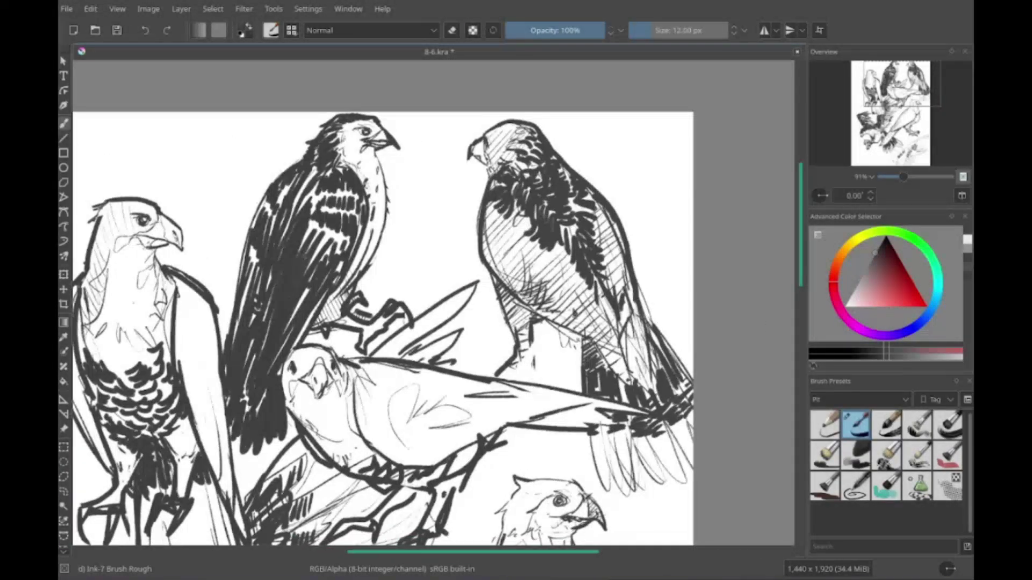
{"action": "scroll", "coordinate": [574, 315], "scroll_direction": "up", "scroll_amount": 1}
{"action": "scroll", "coordinate": [545, 235], "scroll_direction": "down", "scroll_amount": 1}
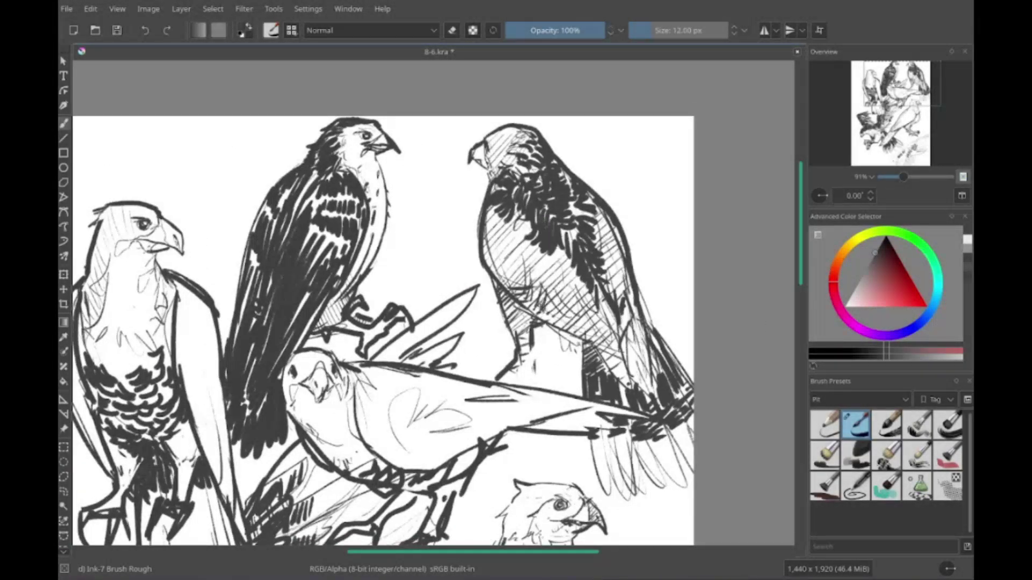
{"action": "scroll", "coordinate": [549, 269], "scroll_direction": "up", "scroll_amount": 1}
{"action": "left_click_drag", "start_coordinate": [492, 311], "coordinate": [543, 250]}
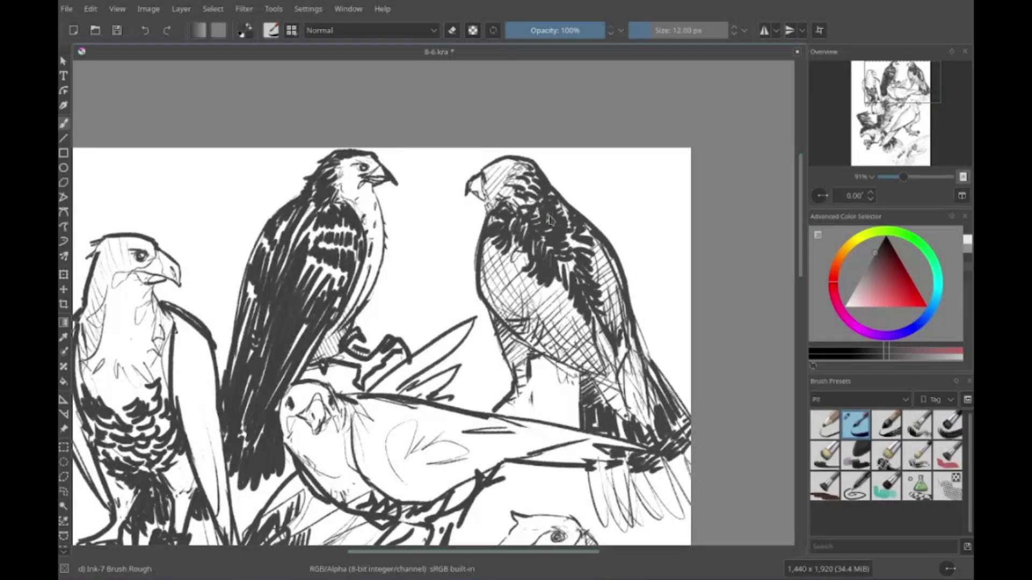
Step: Cover the upper-right bird's crosshatched wing with rows of short dark feather strokes running down to the tail
{"action": "scroll", "coordinate": [549, 221], "scroll_direction": "down", "scroll_amount": 2}
{"action": "scroll", "coordinate": [478, 274], "scroll_direction": "left", "scroll_amount": 1}
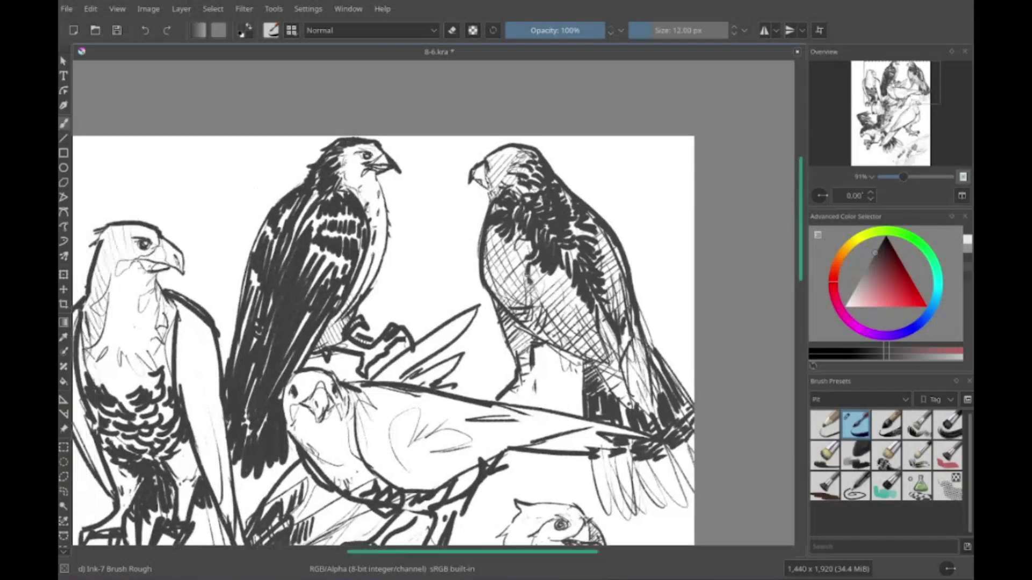
{"action": "left_click_drag", "start_coordinate": [532, 242], "coordinate": [489, 299]}
{"action": "mouse_move", "coordinate": [556, 271]}
{"action": "left_mouse_down"}
{"action": "mouse_move", "coordinate": [518, 315]}
{"action": "mouse_move", "coordinate": [517, 350]}
{"action": "left_mouse_up"}
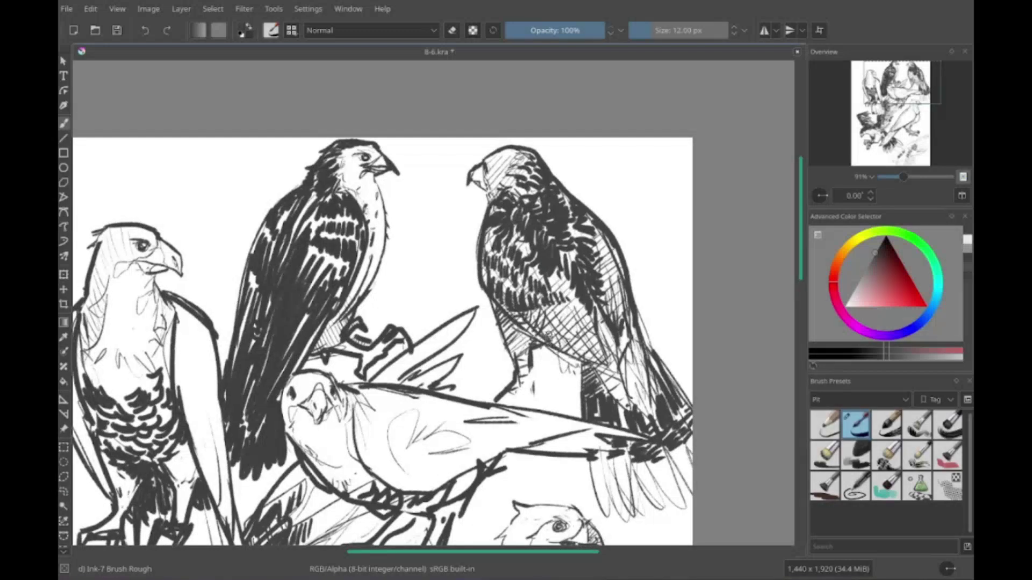
{"action": "left_click_drag", "start_coordinate": [592, 304], "coordinate": [544, 333]}
{"action": "left_click_drag", "start_coordinate": [616, 328], "coordinate": [554, 384]}
{"action": "scroll", "coordinate": [575, 256], "scroll_direction": "down", "scroll_amount": 1}
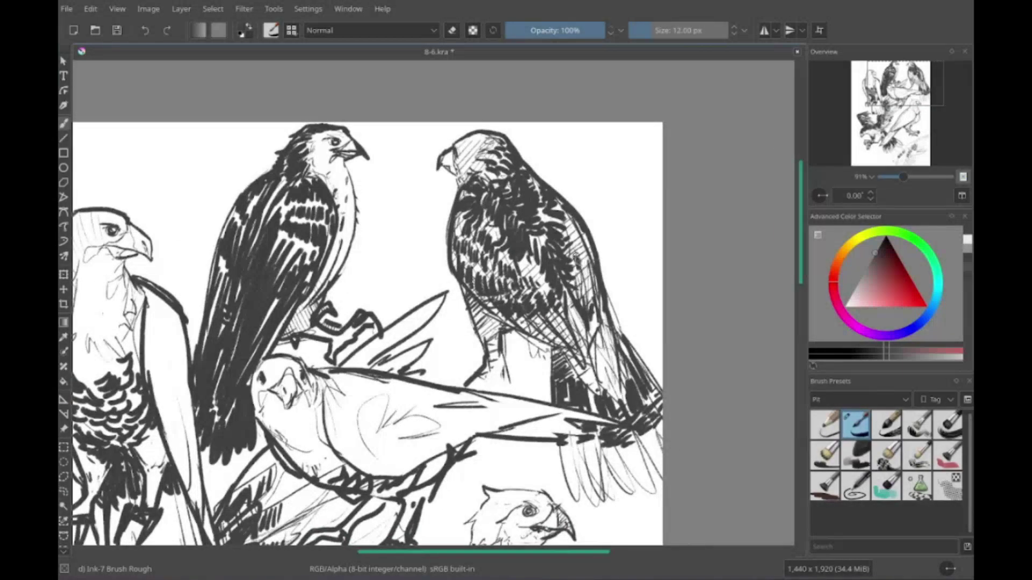
{"action": "mouse_move", "coordinate": [623, 323]}
{"action": "left_mouse_down"}
{"action": "mouse_move", "coordinate": [583, 393]}
{"action": "mouse_move", "coordinate": [540, 396]}
{"action": "left_mouse_up"}
{"action": "scroll", "coordinate": [591, 333], "scroll_direction": "down", "scroll_amount": 1}
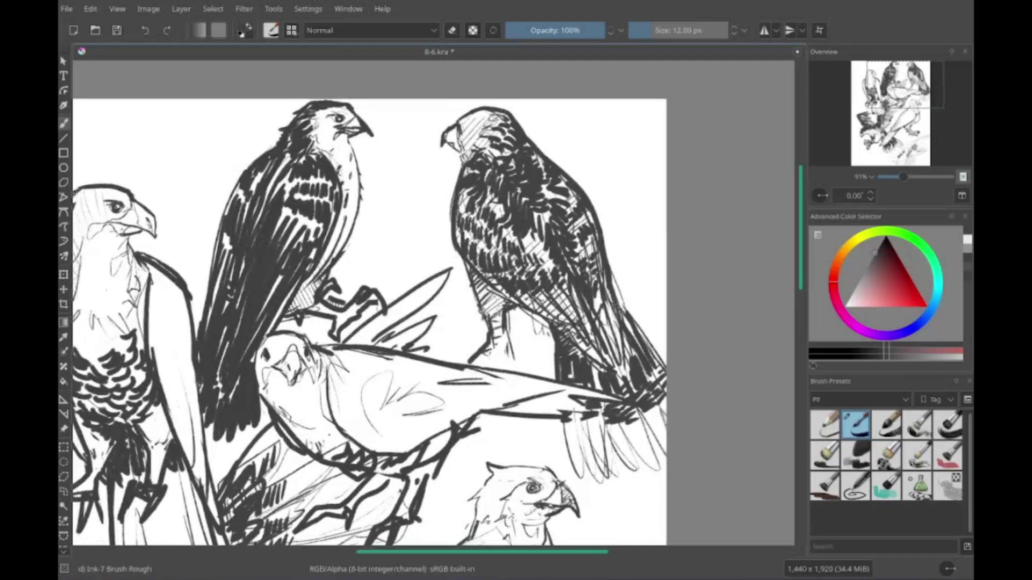
Step: Save the finished bird sketches in 8-6.kra
{"action": "scroll", "coordinate": [591, 333], "scroll_direction": "left", "scroll_amount": 10}
{"action": "scroll", "coordinate": [433, 307], "scroll_direction": "down", "scroll_amount": 1}
{"action": "key", "text": "ctrl+s"}
{"action": "scroll", "coordinate": [484, 215], "scroll_direction": "down", "scroll_amount": 5}
{"action": "scroll", "coordinate": [484, 215], "scroll_direction": "right", "scroll_amount": 5}
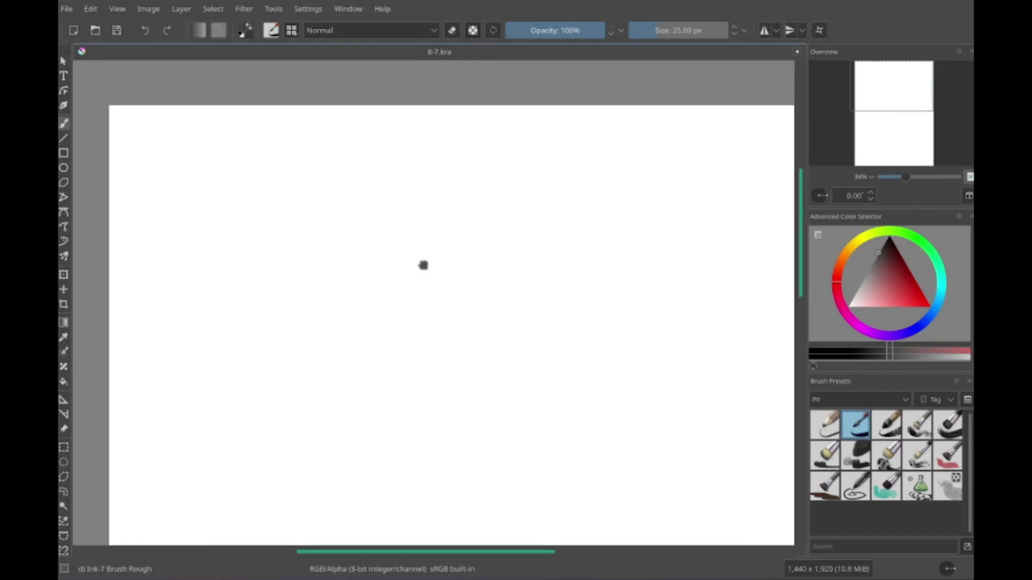
Step: Sketch a woman's head in profile on the blank 8-7.kra canvas, with loose chin-length hair, eye, nose, lips and jaw
{"action": "mouse_move", "coordinate": [424, 263]}
{"action": "left_mouse_down"}
{"action": "mouse_move", "coordinate": [351, 291]}
{"action": "mouse_move", "coordinate": [484, 299]}
{"action": "mouse_move", "coordinate": [382, 327]}
{"action": "mouse_move", "coordinate": [380, 286]}
{"action": "mouse_move", "coordinate": [475, 349]}
{"action": "left_mouse_up"}
{"action": "left_click_drag", "start_coordinate": [480, 273], "coordinate": [469, 388]}
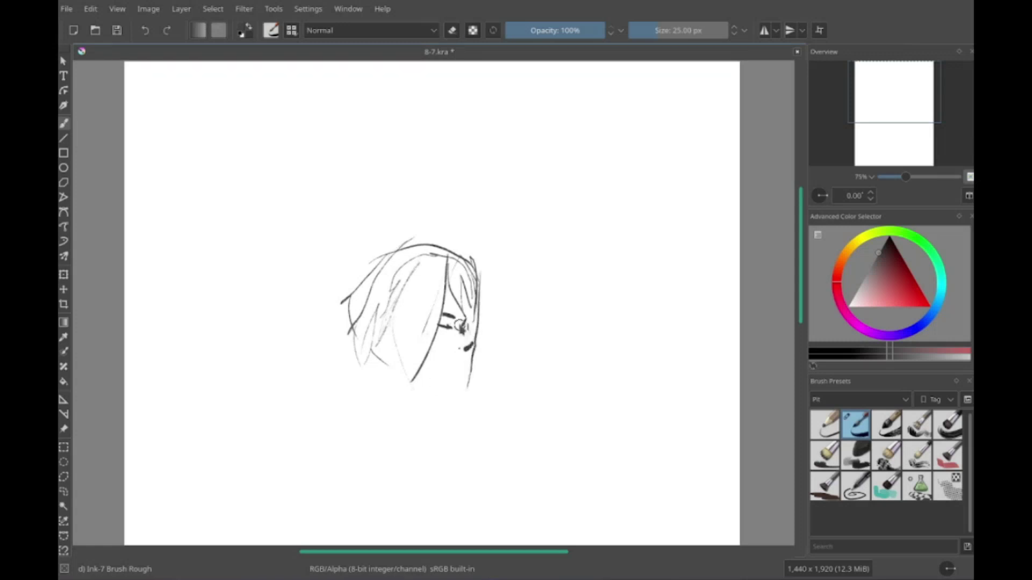
{"action": "mouse_move", "coordinate": [445, 356]}
{"action": "left_mouse_down"}
{"action": "mouse_move", "coordinate": [473, 345]}
{"action": "mouse_move", "coordinate": [442, 386]}
{"action": "mouse_move", "coordinate": [467, 386]}
{"action": "left_mouse_up"}
{"action": "left_click_drag", "start_coordinate": [416, 341], "coordinate": [384, 390]}
{"action": "left_click_drag", "start_coordinate": [490, 267], "coordinate": [505, 339]}
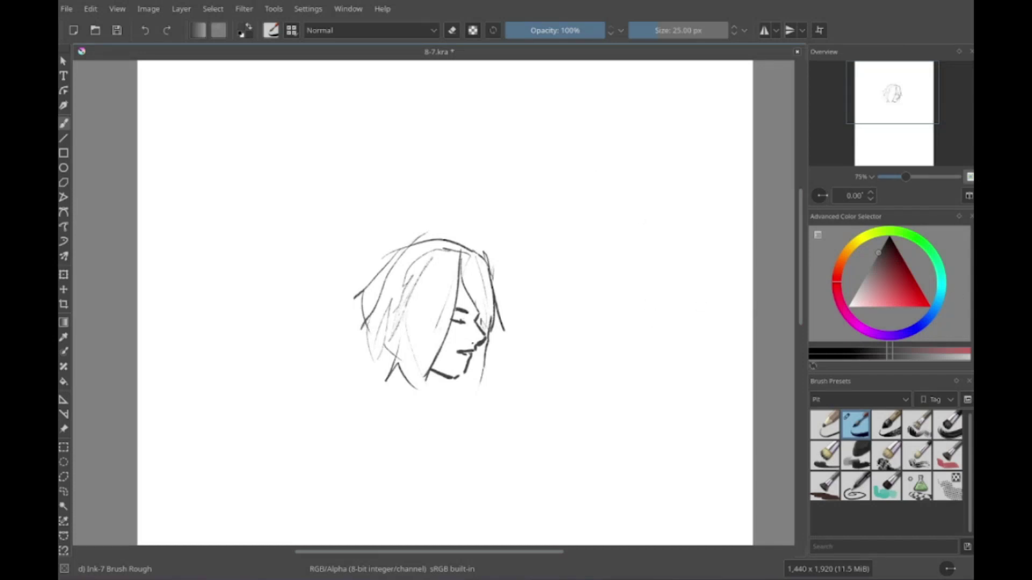
Step: Draw the figure's near shoulder with a hood, and the bent jacket sleeve ending in a ribbed cuff and raised fist
{"action": "mouse_move", "coordinate": [372, 382]}
{"action": "left_mouse_down"}
{"action": "mouse_move", "coordinate": [435, 348]}
{"action": "mouse_move", "coordinate": [477, 352]}
{"action": "left_mouse_up"}
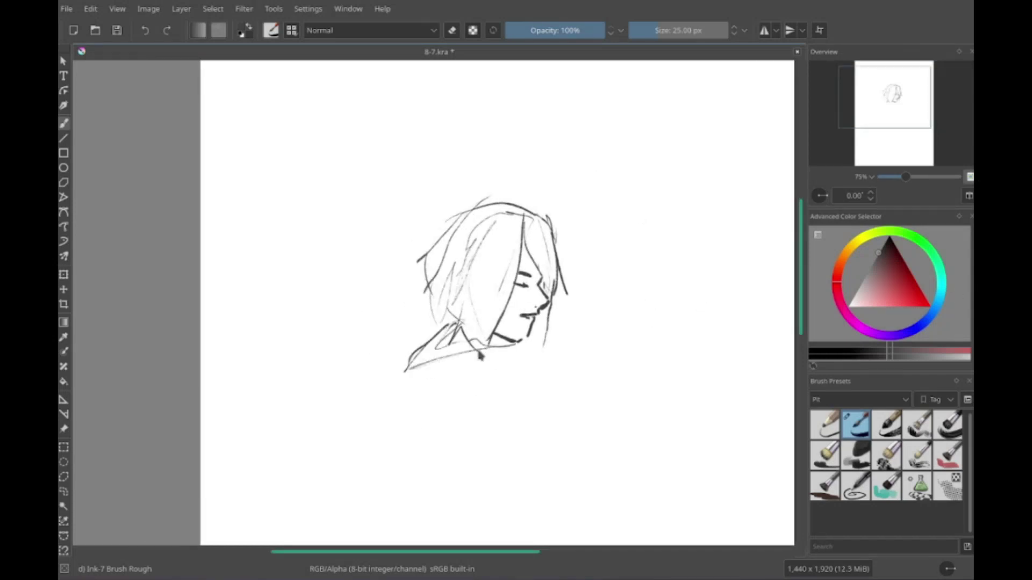
{"action": "left_click_drag", "start_coordinate": [408, 371], "coordinate": [438, 497]}
{"action": "left_click_drag", "start_coordinate": [473, 371], "coordinate": [511, 396]}
{"action": "mouse_move", "coordinate": [486, 352]}
{"action": "left_mouse_down"}
{"action": "mouse_move", "coordinate": [510, 394]}
{"action": "mouse_move", "coordinate": [491, 307]}
{"action": "mouse_move", "coordinate": [516, 379]}
{"action": "mouse_move", "coordinate": [462, 458]}
{"action": "left_mouse_up"}
{"action": "left_click_drag", "start_coordinate": [484, 322], "coordinate": [510, 322]}
{"action": "mouse_move", "coordinate": [435, 308]}
{"action": "left_mouse_down"}
{"action": "mouse_move", "coordinate": [452, 446]}
{"action": "mouse_move", "coordinate": [445, 435]}
{"action": "mouse_move", "coordinate": [465, 460]}
{"action": "left_mouse_up"}
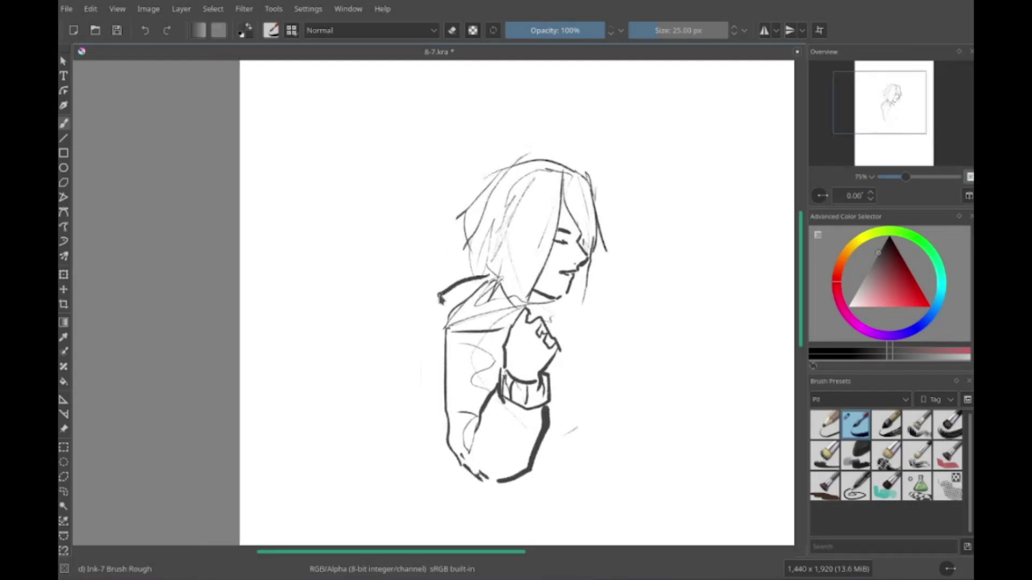
{"action": "mouse_move", "coordinate": [447, 312]}
{"action": "left_mouse_down"}
{"action": "mouse_move", "coordinate": [486, 282]}
{"action": "mouse_move", "coordinate": [533, 304]}
{"action": "mouse_move", "coordinate": [524, 322]}
{"action": "left_mouse_up"}
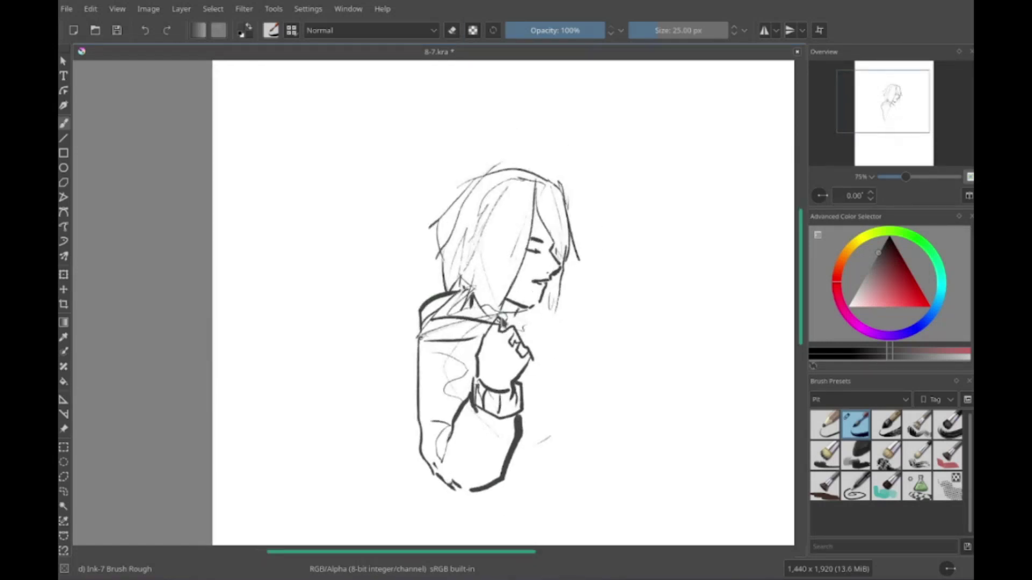
Step: Sketch the jacket's open collar, the far shoulder and the second hand beside the raised fist
{"action": "left_click_drag", "start_coordinate": [388, 285], "coordinate": [368, 268]}
{"action": "mouse_move", "coordinate": [517, 293]}
{"action": "left_mouse_down"}
{"action": "mouse_move", "coordinate": [545, 316]}
{"action": "mouse_move", "coordinate": [543, 341]}
{"action": "left_mouse_up"}
{"action": "mouse_move", "coordinate": [537, 344]}
{"action": "left_mouse_down"}
{"action": "mouse_move", "coordinate": [531, 325]}
{"action": "mouse_move", "coordinate": [556, 346]}
{"action": "left_mouse_up"}
{"action": "left_click_drag", "start_coordinate": [495, 344], "coordinate": [519, 371]}
{"action": "left_click_drag", "start_coordinate": [540, 325], "coordinate": [567, 360]}
{"action": "left_click_drag", "start_coordinate": [529, 369], "coordinate": [564, 398]}
{"action": "left_click_drag", "start_coordinate": [537, 282], "coordinate": [624, 355]}
{"action": "key", "text": "ctrl+z"}
Step: Draw the far sleeve folded across the chest with its cuff, and refine the lines around the collar and hands
{"action": "left_click_drag", "start_coordinate": [546, 395], "coordinate": [613, 398]}
{"action": "mouse_move", "coordinate": [492, 356]}
{"action": "left_mouse_down"}
{"action": "mouse_move", "coordinate": [551, 323]}
{"action": "mouse_move", "coordinate": [559, 349]}
{"action": "left_mouse_up"}
{"action": "key", "text": "e"}
{"action": "key", "text": "e"}
{"action": "mouse_move", "coordinate": [500, 306]}
{"action": "left_mouse_down"}
{"action": "mouse_move", "coordinate": [511, 336]}
{"action": "mouse_move", "coordinate": [557, 358]}
{"action": "left_mouse_up"}
{"action": "left_click_drag", "start_coordinate": [545, 314], "coordinate": [553, 334]}
{"action": "left_click_drag", "start_coordinate": [554, 350], "coordinate": [532, 320]}
Step: Draw the jacket's lower sides and close its bottom with a thick curved hem
{"action": "mouse_move", "coordinate": [471, 391]}
{"action": "left_mouse_down"}
{"action": "mouse_move", "coordinate": [607, 458]}
{"action": "mouse_move", "coordinate": [442, 460]}
{"action": "mouse_move", "coordinate": [594, 469]}
{"action": "left_mouse_up"}
{"action": "key", "text": "ctrl+z"}
{"action": "left_click_drag", "start_coordinate": [607, 338], "coordinate": [605, 472]}
{"action": "left_click_drag", "start_coordinate": [545, 462], "coordinate": [567, 410]}
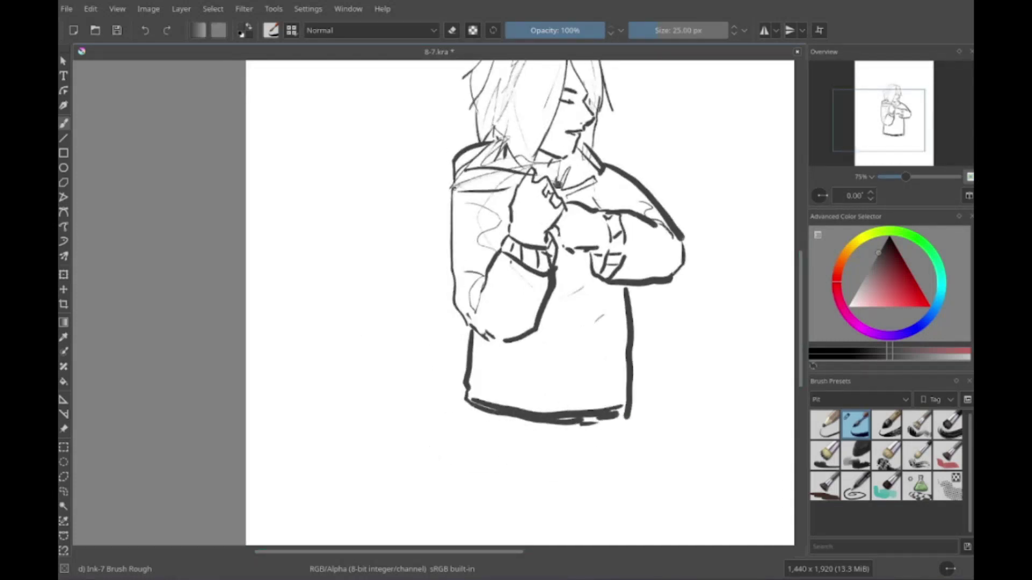
Step: Add the double zip line down the jacket's front and the slanted pocket openings on both sides
{"action": "mouse_move", "coordinate": [582, 428]}
{"action": "left_mouse_down"}
{"action": "mouse_move", "coordinate": [543, 430]}
{"action": "mouse_move", "coordinate": [529, 456]}
{"action": "left_mouse_up"}
{"action": "left_click_drag", "start_coordinate": [533, 323], "coordinate": [535, 462]}
{"action": "left_click_drag", "start_coordinate": [451, 392], "coordinate": [438, 438]}
{"action": "left_click_drag", "start_coordinate": [574, 376], "coordinate": [578, 408]}
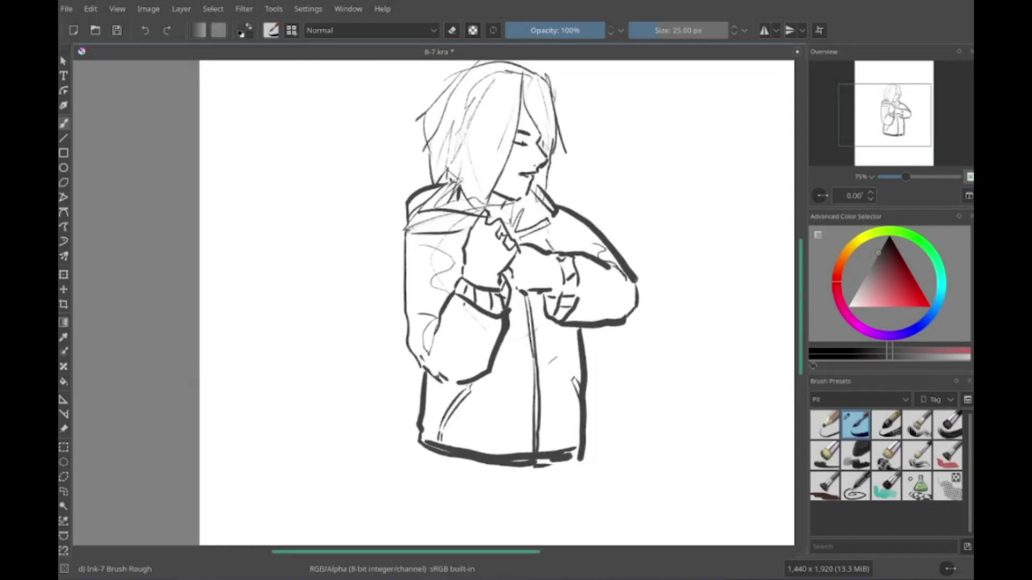
Step: Sketch a second figure's head with bobbed hair and a fringe near the canvas's lower right corner
{"action": "mouse_move", "coordinate": [389, 543]}
{"action": "left_mouse_down"}
{"action": "mouse_move", "coordinate": [440, 464]}
{"action": "mouse_move", "coordinate": [423, 393]}
{"action": "left_mouse_up"}
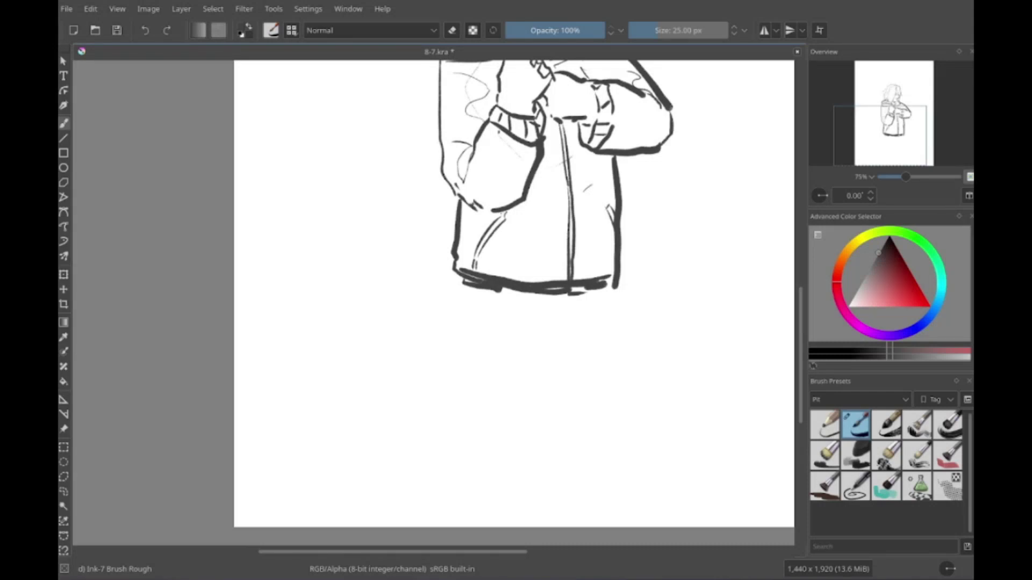
{"action": "scroll", "coordinate": [514, 301], "scroll_direction": "up", "scroll_amount": 5}
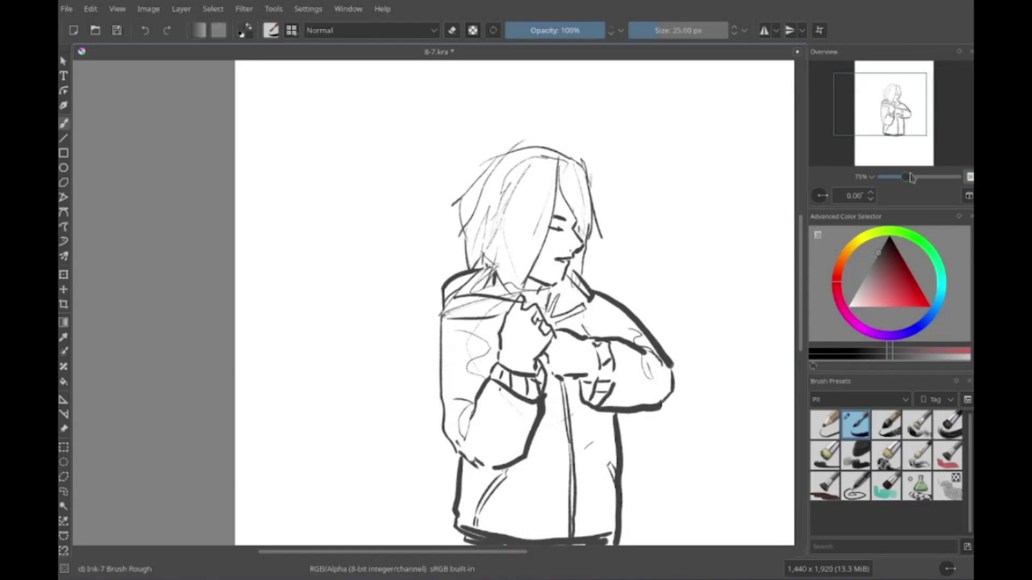
{"action": "scroll", "coordinate": [428, 341], "scroll_direction": "down", "scroll_amount": 5}
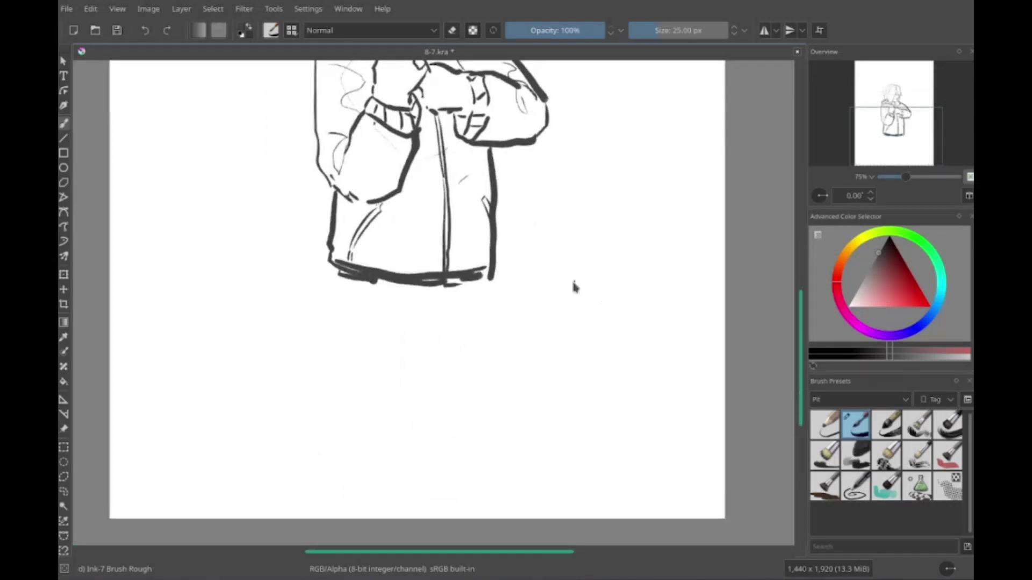
{"action": "mouse_move", "coordinate": [564, 312]}
{"action": "left_mouse_down"}
{"action": "mouse_move", "coordinate": [584, 257]}
{"action": "mouse_move", "coordinate": [624, 358]}
{"action": "left_mouse_up"}
{"action": "left_click_drag", "start_coordinate": [645, 269], "coordinate": [653, 360]}
{"action": "mouse_move", "coordinate": [559, 298]}
{"action": "left_mouse_down"}
{"action": "mouse_move", "coordinate": [562, 350]}
{"action": "mouse_move", "coordinate": [608, 347]}
{"action": "mouse_move", "coordinate": [547, 380]}
{"action": "left_mouse_up"}
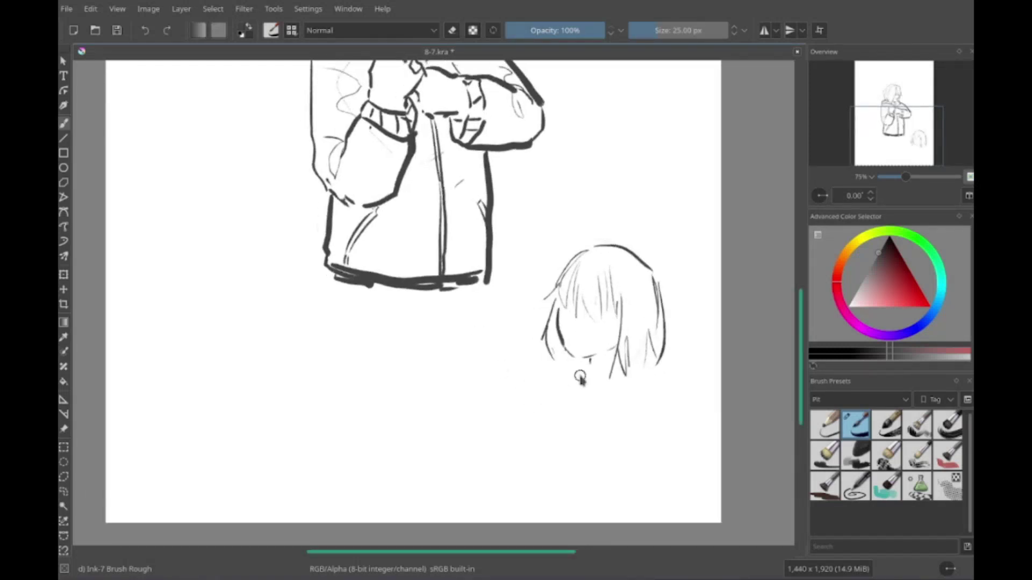
Step: Draw the second figure's pointed collar, right-hand shoulder and the inner line of the arm
{"action": "left_click_drag", "start_coordinate": [605, 351], "coordinate": [554, 389]}
{"action": "left_click_drag", "start_coordinate": [626, 355], "coordinate": [658, 359]}
{"action": "left_click_drag", "start_coordinate": [652, 414], "coordinate": [676, 386]}
{"action": "left_click_drag", "start_coordinate": [653, 328], "coordinate": [715, 384]}
{"action": "left_click_drag", "start_coordinate": [679, 349], "coordinate": [669, 460]}
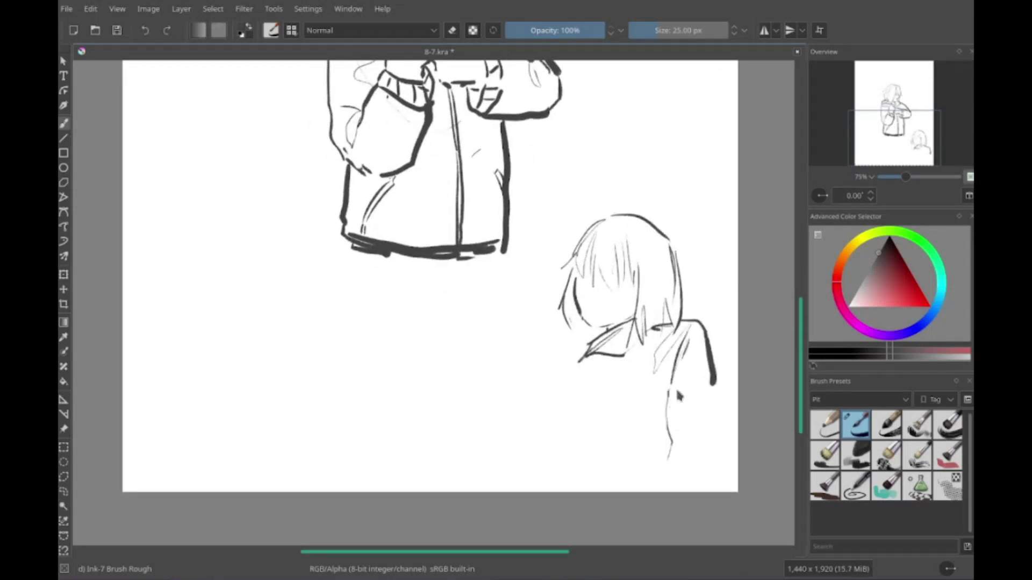
Step: Complete the second figure's right-hand sleeve with folds, close the collar, and outline the opposite shoulder
{"action": "mouse_move", "coordinate": [682, 389]}
{"action": "left_mouse_down"}
{"action": "mouse_move", "coordinate": [672, 441]}
{"action": "mouse_move", "coordinate": [715, 484]}
{"action": "left_mouse_up"}
{"action": "left_click_drag", "start_coordinate": [600, 404], "coordinate": [643, 391]}
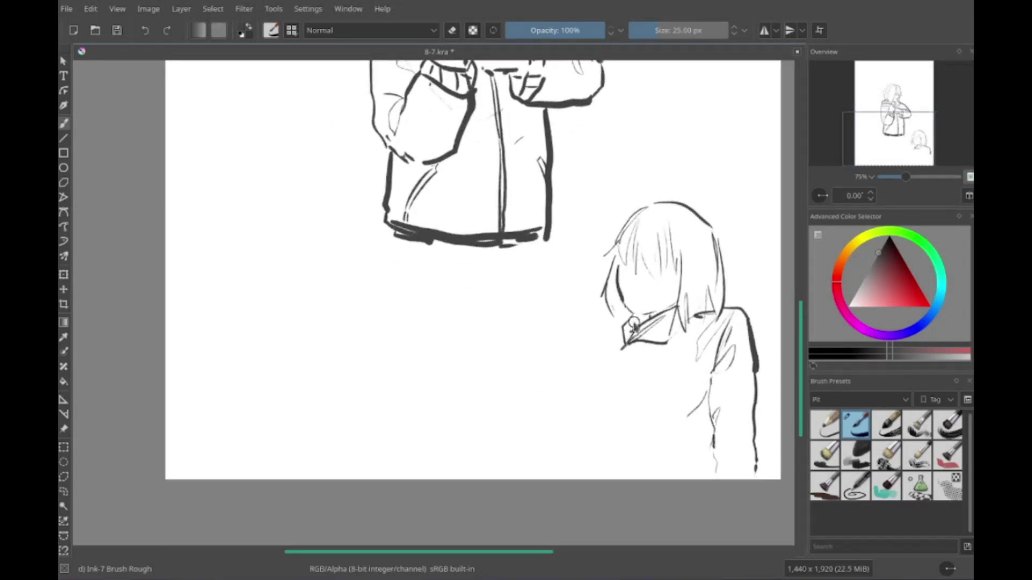
{"action": "left_click_drag", "start_coordinate": [626, 318], "coordinate": [587, 359]}
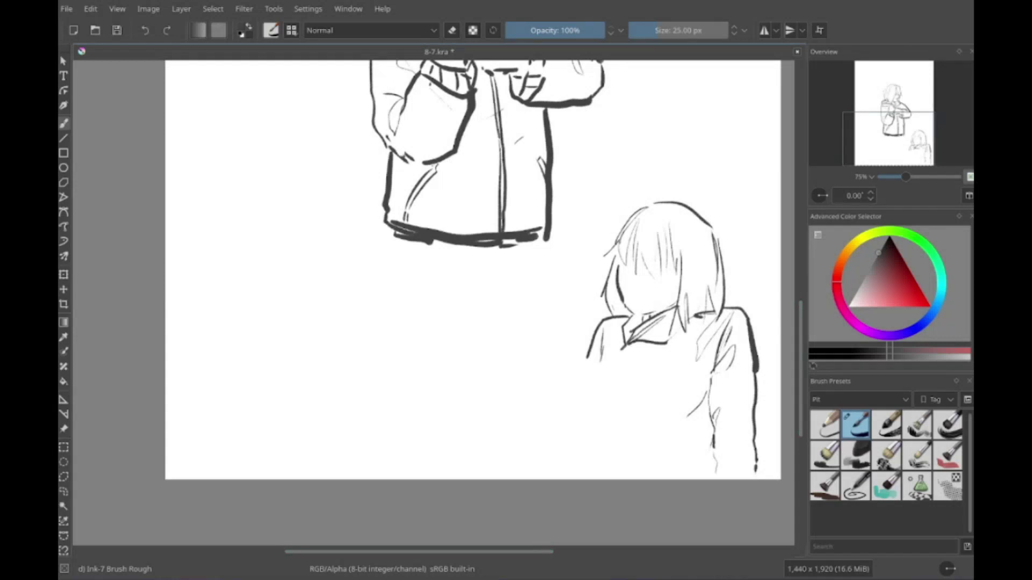
{"action": "left_click_drag", "start_coordinate": [551, 51], "coordinate": [477, 236]}
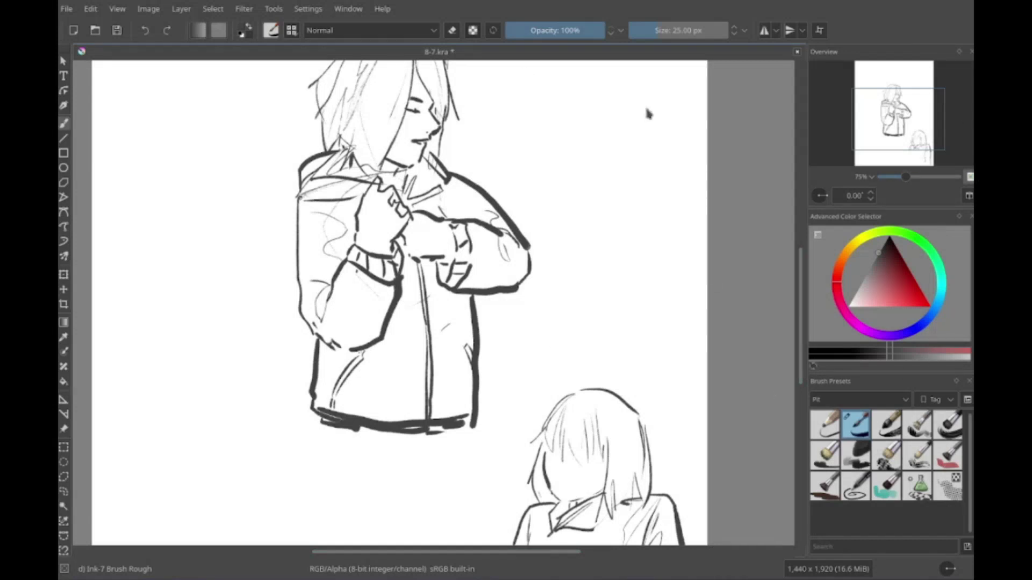
Step: Draw a plaid scarf with a fringed hanging end around the second figure's neck
{"action": "scroll", "coordinate": [591, 322], "scroll_direction": "down", "scroll_amount": 5}
{"action": "mouse_move", "coordinate": [562, 395]}
{"action": "left_mouse_down"}
{"action": "mouse_move", "coordinate": [554, 462]}
{"action": "mouse_move", "coordinate": [541, 416]}
{"action": "mouse_move", "coordinate": [557, 444]}
{"action": "left_mouse_up"}
{"action": "left_click_drag", "start_coordinate": [583, 374], "coordinate": [554, 398]}
{"action": "left_click_drag", "start_coordinate": [562, 355], "coordinate": [543, 401]}
{"action": "left_click_drag", "start_coordinate": [458, 447], "coordinate": [415, 403]}
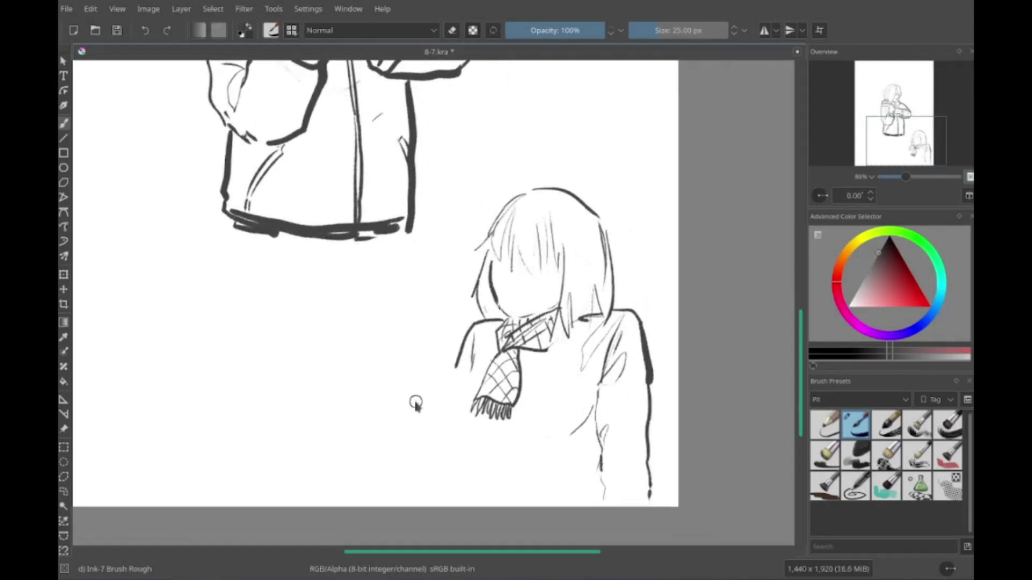
Step: Extend the second figure's left-hand arm downward and add the torso's side line and fabric folds
{"action": "scroll", "coordinate": [405, 421], "scroll_direction": "up", "scroll_amount": 1}
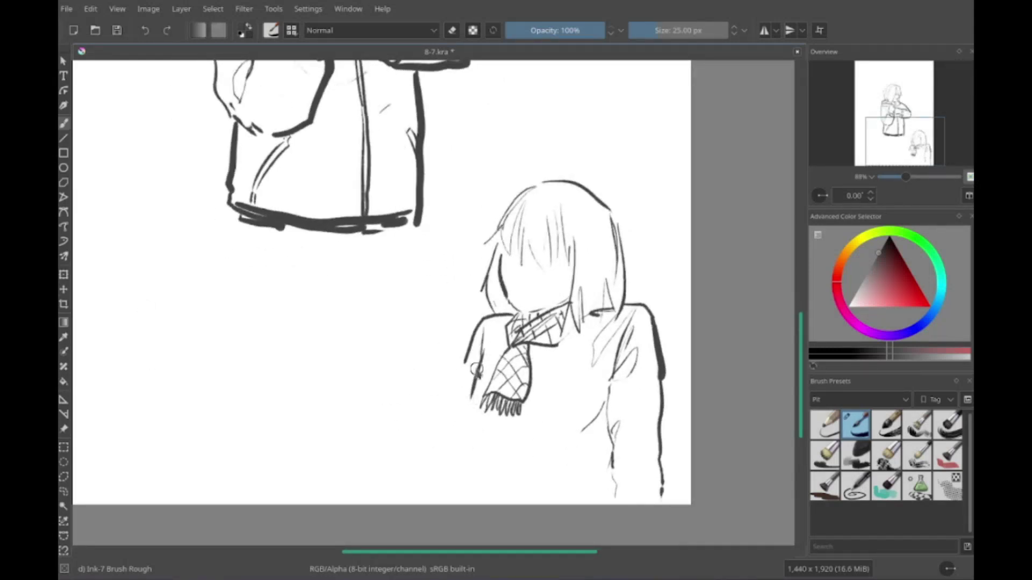
{"action": "scroll", "coordinate": [477, 369], "scroll_direction": "down", "scroll_amount": 1}
{"action": "mouse_move", "coordinate": [484, 398]}
{"action": "left_mouse_down"}
{"action": "mouse_move", "coordinate": [486, 416]}
{"action": "mouse_move", "coordinate": [449, 455]}
{"action": "left_mouse_up"}
{"action": "left_click_drag", "start_coordinate": [591, 346], "coordinate": [622, 361]}
{"action": "left_click_drag", "start_coordinate": [608, 419], "coordinate": [569, 433]}
{"action": "left_click_drag", "start_coordinate": [593, 346], "coordinate": [621, 389]}
{"action": "scroll", "coordinate": [672, 253], "scroll_direction": "down", "scroll_amount": 2}
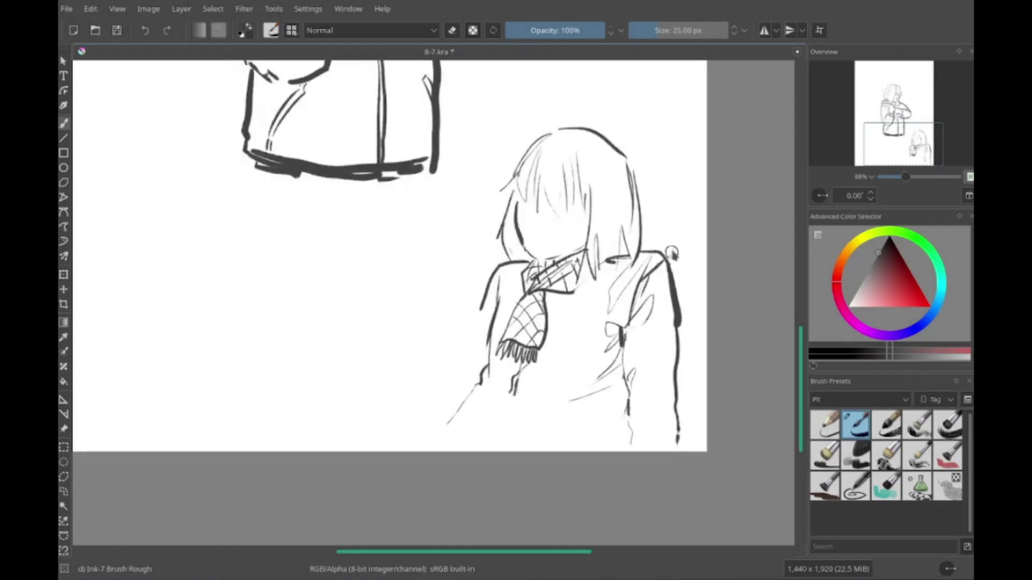
{"action": "scroll", "coordinate": [672, 253], "scroll_direction": "down", "scroll_amount": 2}
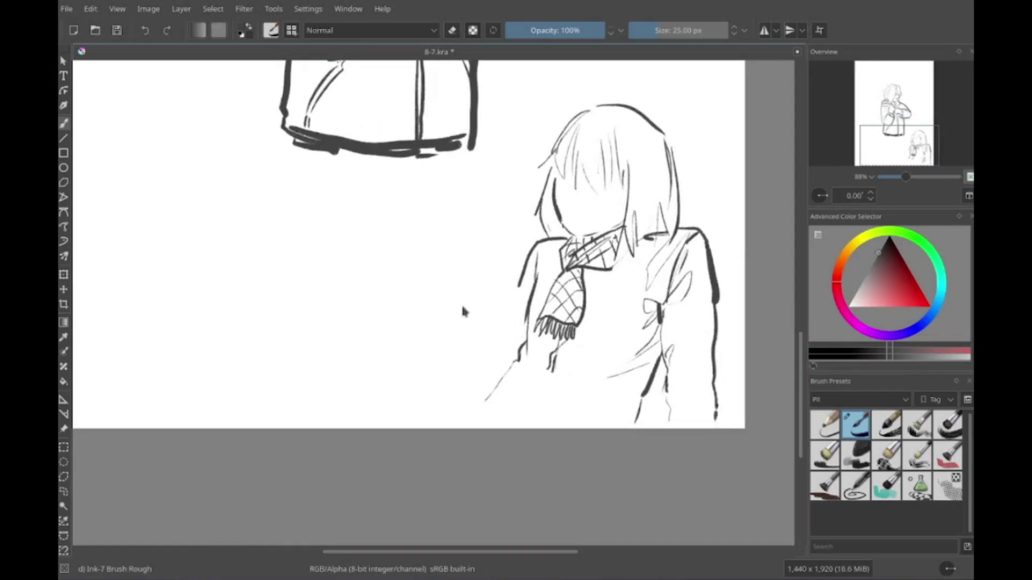
Step: Erase the fold lines on the second figure's right-hand sleeve and redraw the sleeve with a closed hem
{"action": "scroll", "coordinate": [462, 310], "scroll_direction": "up", "scroll_amount": 3}
{"action": "key", "text": "e"}
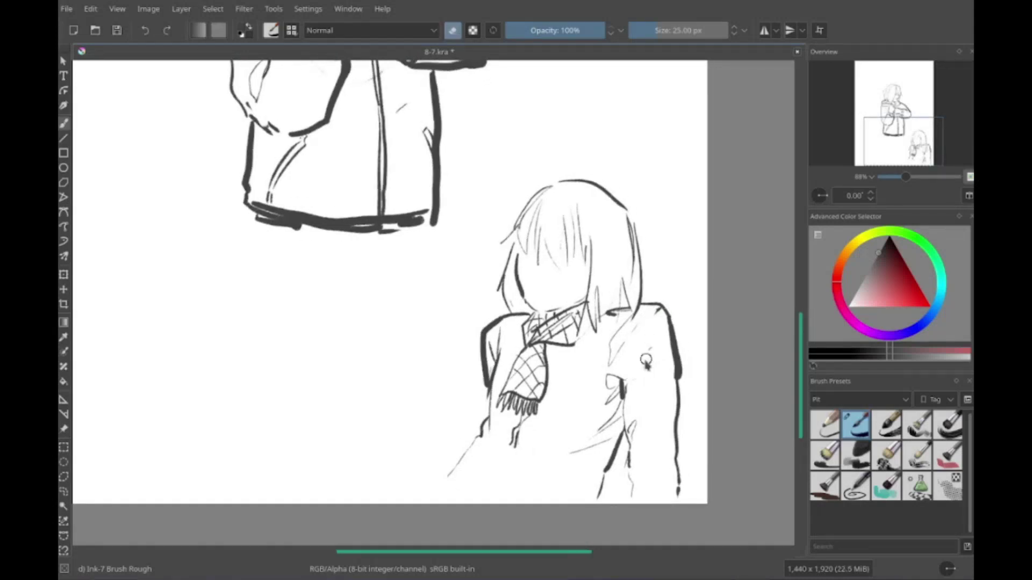
{"action": "key", "text": "e"}
{"action": "scroll", "coordinate": [645, 376], "scroll_direction": "down", "scroll_amount": 1}
{"action": "left_click_drag", "start_coordinate": [602, 480], "coordinate": [684, 462]}
{"action": "scroll", "coordinate": [422, 330], "scroll_direction": "down", "scroll_amount": 2}
{"action": "scroll", "coordinate": [422, 330], "scroll_direction": "up", "scroll_amount": 1}
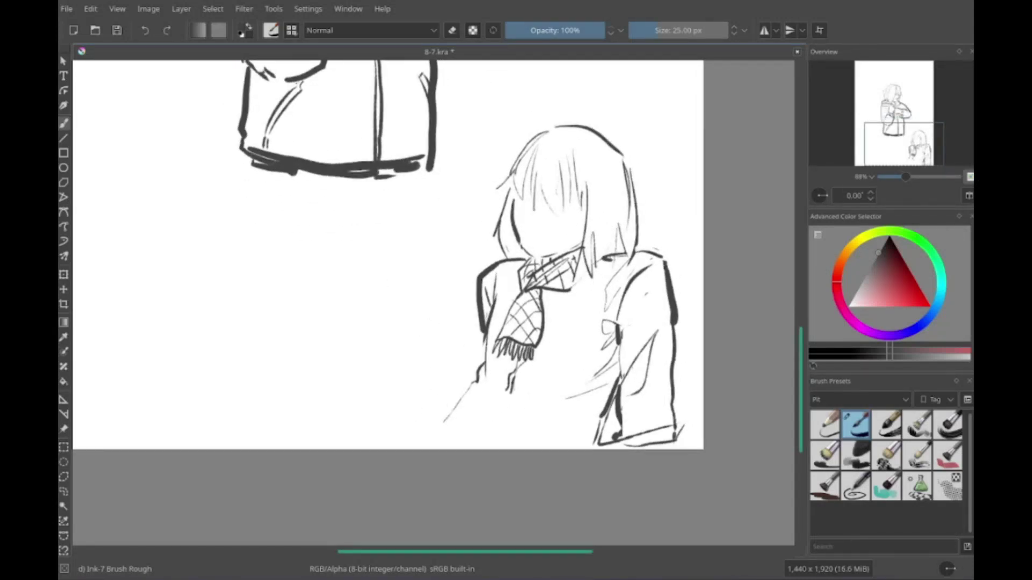
Step: Draw the second figure's left-hand forearm reaching the lap, with curved waist and upper thigh lines
{"action": "left_click_drag", "start_coordinate": [437, 415], "coordinate": [554, 434]}
{"action": "left_click_drag", "start_coordinate": [518, 400], "coordinate": [591, 433]}
{"action": "left_click_drag", "start_coordinate": [505, 371], "coordinate": [535, 394]}
{"action": "left_click_drag", "start_coordinate": [508, 375], "coordinate": [476, 401]}
{"action": "left_click_drag", "start_coordinate": [548, 380], "coordinate": [616, 434]}
Step: Handwrite the number 26 000 in the canvas's upper left corner
{"action": "scroll", "coordinate": [419, 246], "scroll_direction": "up", "scroll_amount": 10}
{"action": "left_click_drag", "start_coordinate": [352, 269], "coordinate": [383, 313]}
{"action": "left_click_drag", "start_coordinate": [420, 261], "coordinate": [398, 293]}
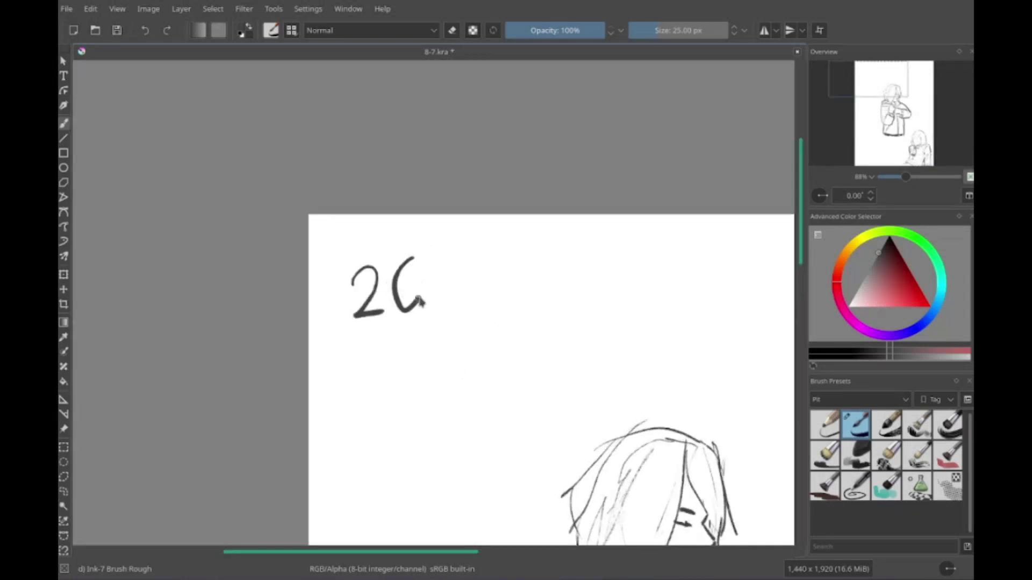
{"action": "left_click_drag", "start_coordinate": [472, 256], "coordinate": [468, 259]}
{"action": "left_click_drag", "start_coordinate": [515, 253], "coordinate": [511, 257]}
{"action": "left_click_drag", "start_coordinate": [558, 253], "coordinate": [554, 256]}
{"action": "scroll", "coordinate": [476, 343], "scroll_direction": "right", "scroll_amount": 5}
{"action": "scroll", "coordinate": [549, 258], "scroll_direction": "left", "scroll_amount": 8}
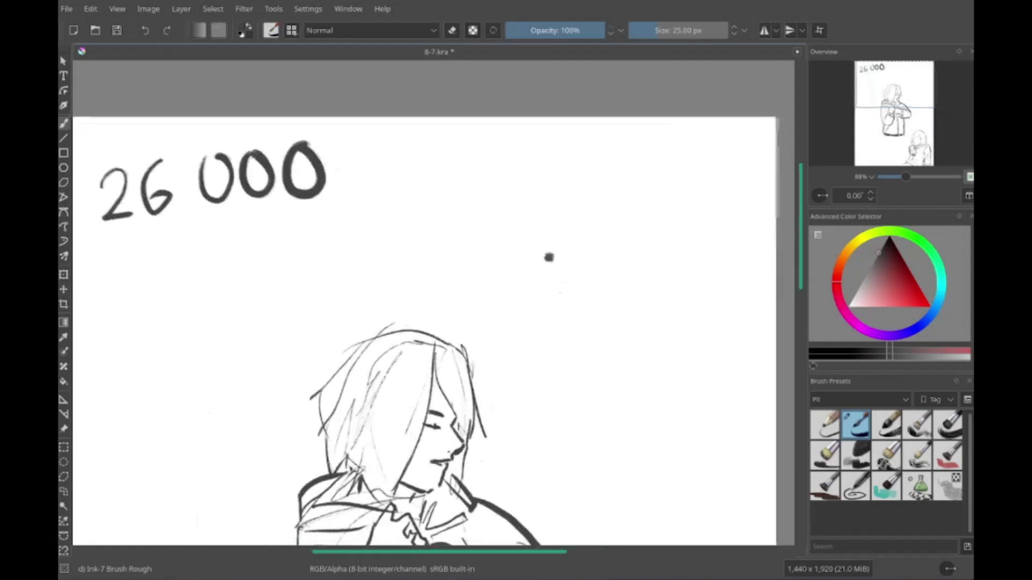
Step: Underline the handwritten 26 000 and write 544 beneath the line
{"action": "scroll", "coordinate": [548, 258], "scroll_direction": "up", "scroll_amount": 3}
{"action": "left_click_drag", "start_coordinate": [266, 339], "coordinate": [548, 307]}
{"action": "left_click_drag", "start_coordinate": [387, 344], "coordinate": [365, 391]}
{"action": "left_click_drag", "start_coordinate": [412, 338], "coordinate": [435, 369]}
{"action": "left_click_drag", "start_coordinate": [428, 349], "coordinate": [430, 388]}
{"action": "mouse_move", "coordinate": [462, 338]}
{"action": "left_mouse_down"}
{"action": "mouse_move", "coordinate": [457, 376]}
{"action": "mouse_move", "coordinate": [479, 369]}
{"action": "mouse_move", "coordinate": [476, 385]}
{"action": "left_mouse_up"}
{"action": "key", "text": "ctrl+z"}
{"action": "scroll", "coordinate": [376, 430], "scroll_direction": "right", "scroll_amount": 1}
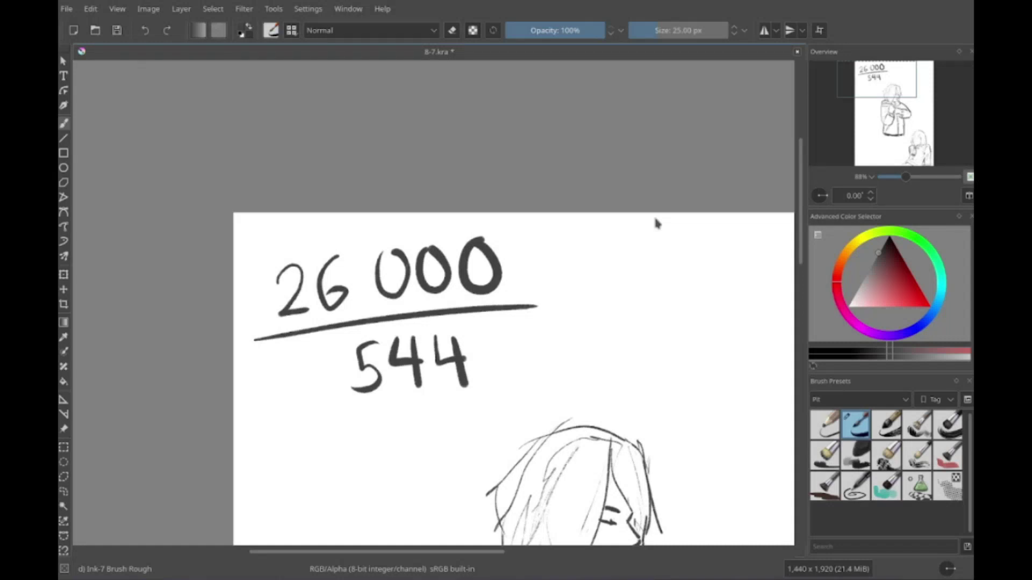
Step: Try circling the 544 and striking out the 26 000, and undo both marks
{"action": "mouse_move", "coordinate": [446, 322]}
{"action": "left_mouse_down"}
{"action": "mouse_move", "coordinate": [516, 376]}
{"action": "mouse_move", "coordinate": [449, 324]}
{"action": "left_mouse_up"}
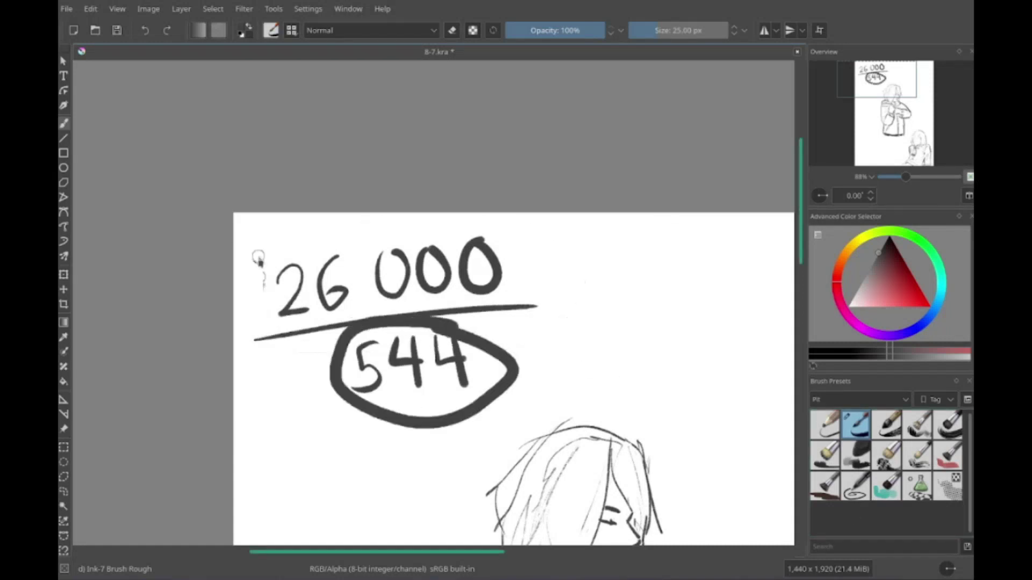
{"action": "mouse_move", "coordinate": [258, 261]}
{"action": "left_mouse_down"}
{"action": "mouse_move", "coordinate": [538, 293]}
{"action": "mouse_move", "coordinate": [285, 430]}
{"action": "mouse_move", "coordinate": [250, 224]}
{"action": "left_mouse_up"}
{"action": "key", "text": "ctrl+z"}
{"action": "key", "text": "ctrl+z"}
{"action": "mouse_move", "coordinate": [280, 321]}
{"action": "left_mouse_down"}
{"action": "mouse_move", "coordinate": [296, 326]}
{"action": "mouse_move", "coordinate": [510, 246]}
{"action": "left_mouse_up"}
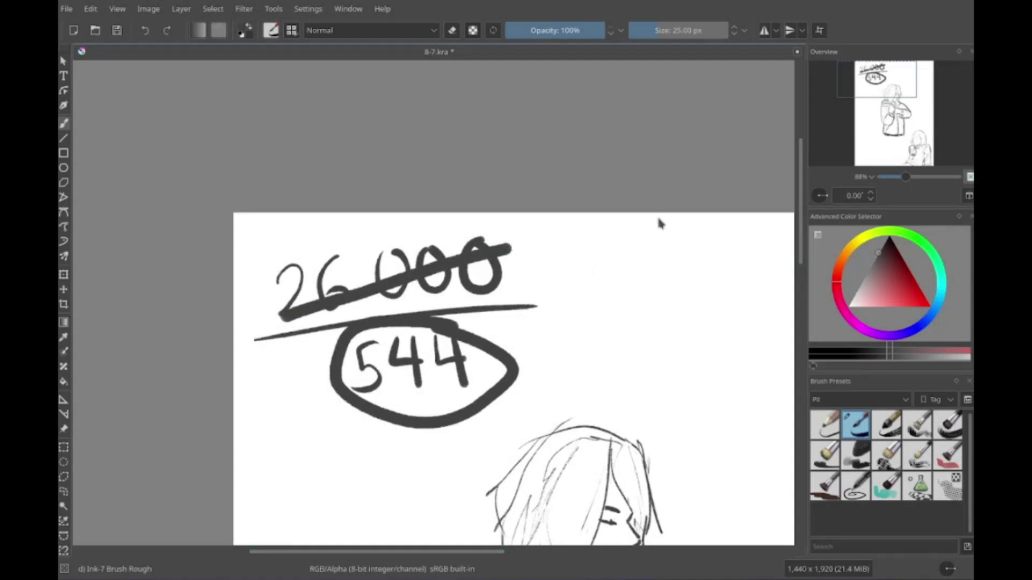
{"action": "key", "text": "ctrl+z"}
{"action": "key", "text": "ctrl+z"}
Step: Handwrite 272 beneath the 544 and draw a box around it
{"action": "scroll", "coordinate": [595, 232], "scroll_direction": "right", "scroll_amount": 5}
{"action": "left_click_drag", "start_coordinate": [203, 346], "coordinate": [341, 295]}
{"action": "key", "text": "ctrl+z"}
{"action": "left_click_drag", "start_coordinate": [205, 398], "coordinate": [249, 430]}
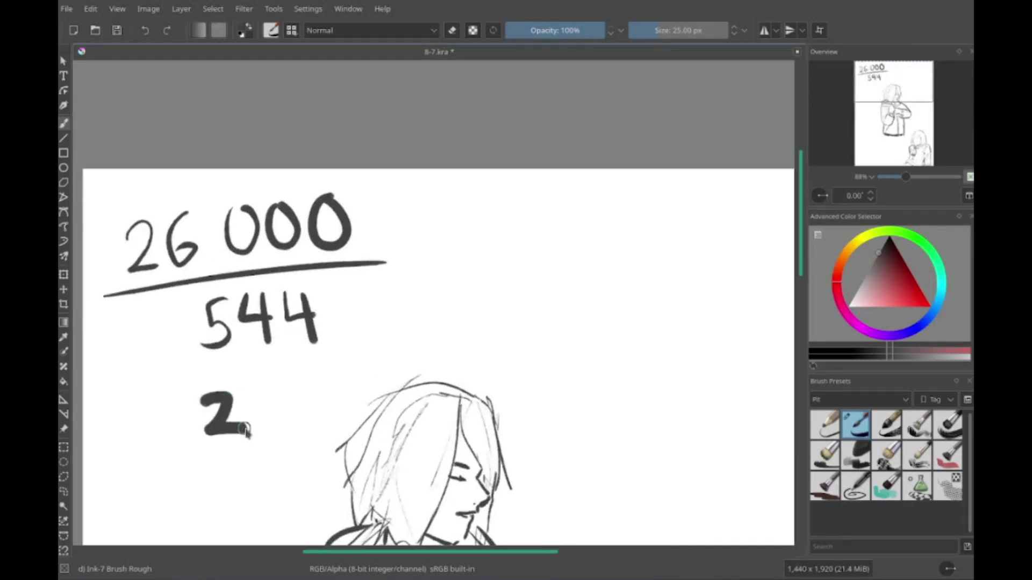
{"action": "left_click_drag", "start_coordinate": [272, 374], "coordinate": [296, 416]}
{"action": "left_click_drag", "start_coordinate": [325, 371], "coordinate": [355, 414]}
{"action": "left_click_drag", "start_coordinate": [215, 347], "coordinate": [371, 430]}
{"action": "scroll", "coordinate": [411, 293], "scroll_direction": "right", "scroll_amount": 3}
Step: Try circling the 544, and undo the circles together with the boxed 272
{"action": "left_click_drag", "start_coordinate": [349, 264], "coordinate": [333, 259]}
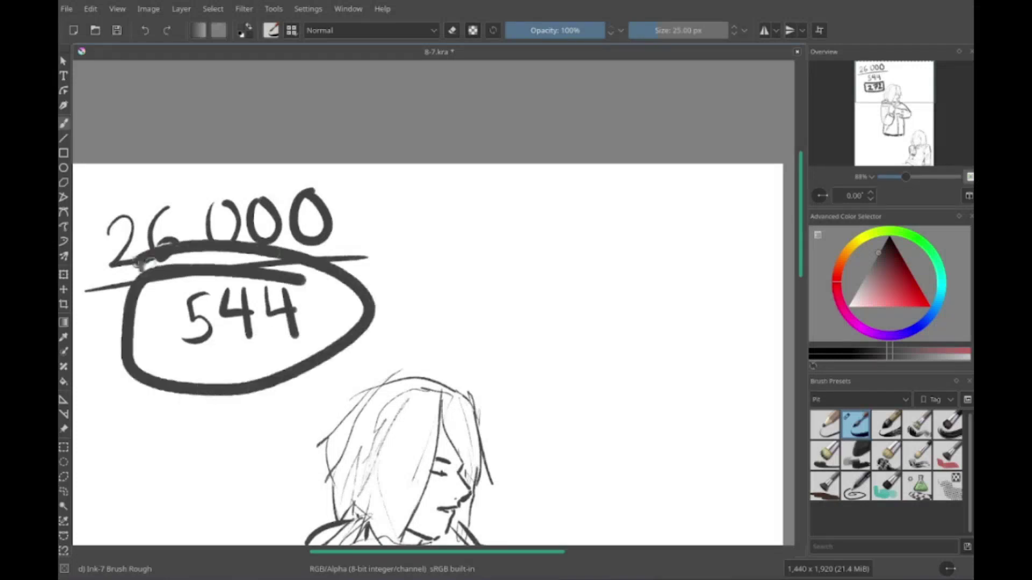
{"action": "key", "text": "ctrl+z"}
{"action": "key", "text": "ctrl+z"}
{"action": "key", "text": "ctrl+z"}
{"action": "key", "text": "ctrl+z"}
{"action": "key", "text": "ctrl+z"}
{"action": "scroll", "coordinate": [302, 243], "scroll_direction": "left", "scroll_amount": 3}
{"action": "scroll", "coordinate": [302, 243], "scroll_direction": "up", "scroll_amount": 2}
{"action": "left_click_drag", "start_coordinate": [272, 314], "coordinate": [252, 309]}
{"action": "key", "text": "ctrl+z"}
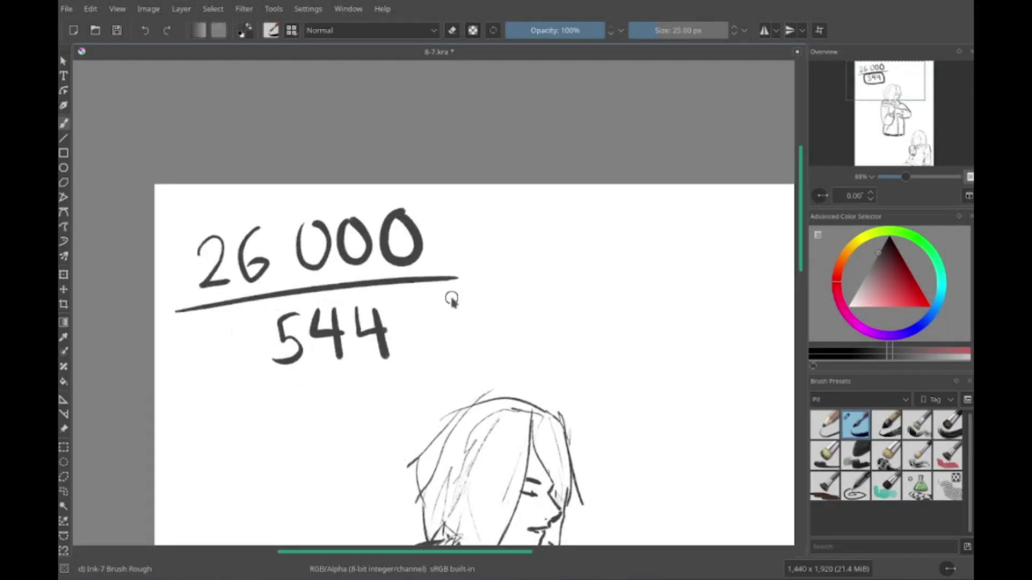
Step: Handwrite 50 beside the fraction and undo the vertical stroke drawn between them
{"action": "scroll", "coordinate": [451, 295], "scroll_direction": "right", "scroll_amount": 3}
{"action": "left_click_drag", "start_coordinate": [515, 293], "coordinate": [445, 344]}
{"action": "mouse_move", "coordinate": [520, 295]}
{"action": "left_mouse_down"}
{"action": "mouse_move", "coordinate": [514, 344]}
{"action": "mouse_move", "coordinate": [540, 312]}
{"action": "left_mouse_up"}
{"action": "scroll", "coordinate": [134, 202], "scroll_direction": "left", "scroll_amount": 2}
{"action": "scroll", "coordinate": [473, 339], "scroll_direction": "up", "scroll_amount": 2}
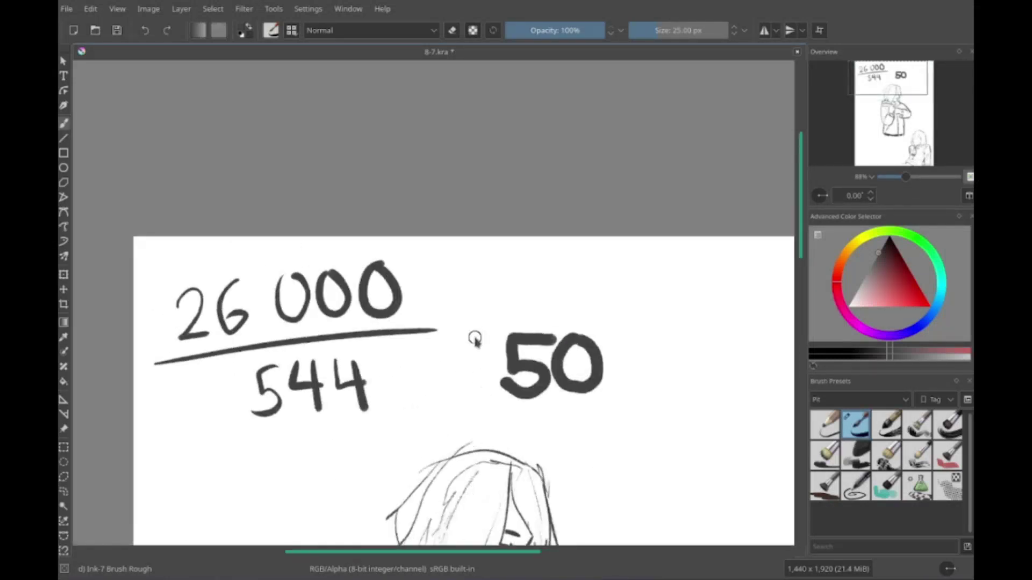
{"action": "left_click_drag", "start_coordinate": [471, 321], "coordinate": [476, 426]}
{"action": "key", "text": "ctrl+z"}
Step: Draw the second figure's bent leg along the canvas's lower edge with fabric folds, erasing stray lines at the knee
{"action": "scroll", "coordinate": [582, 428], "scroll_direction": "down", "scroll_amount": 15}
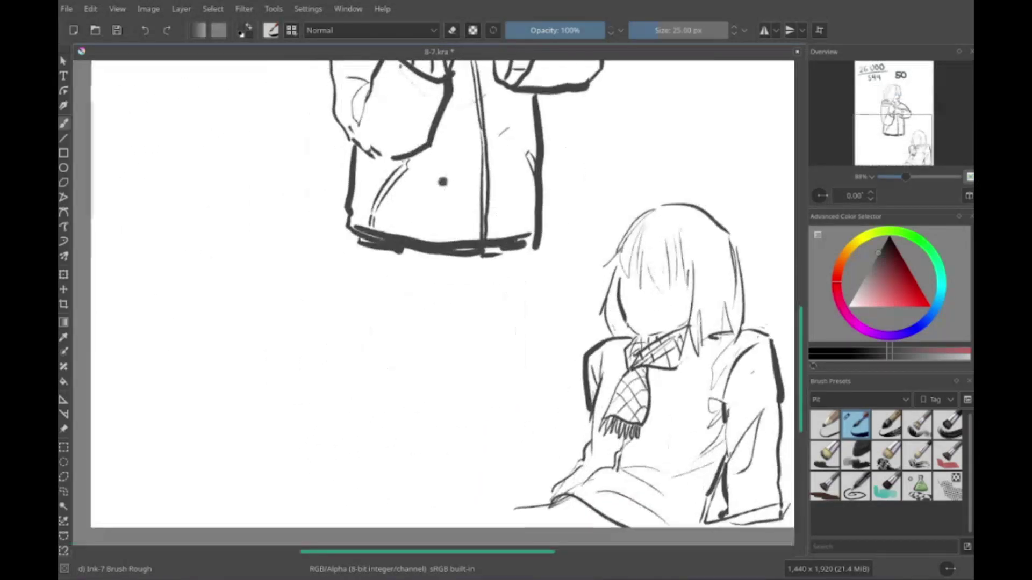
{"action": "left_click_drag", "start_coordinate": [349, 448], "coordinate": [612, 452]}
{"action": "scroll", "coordinate": [426, 438], "scroll_direction": "left", "scroll_amount": 3}
{"action": "scroll", "coordinate": [484, 376], "scroll_direction": "up", "scroll_amount": 2}
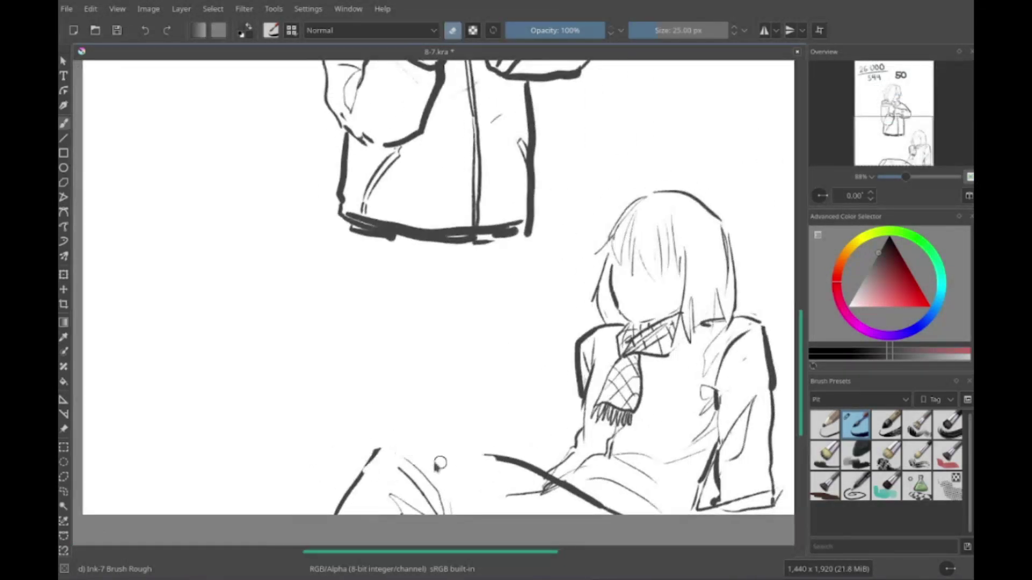
{"action": "left_click_drag", "start_coordinate": [408, 430], "coordinate": [457, 481]}
Step: Draw the second figure's eyes, nose and small mouth, and close the outline over the bent knee
{"action": "scroll", "coordinate": [537, 483], "scroll_direction": "right", "scroll_amount": 4}
{"action": "scroll", "coordinate": [626, 505], "scroll_direction": "up", "scroll_amount": 3}
{"action": "scroll", "coordinate": [626, 504], "scroll_direction": "left", "scroll_amount": 2}
{"action": "left_click_drag", "start_coordinate": [629, 428], "coordinate": [645, 441]}
{"action": "left_click_drag", "start_coordinate": [589, 422], "coordinate": [602, 430]}
{"action": "left_click_drag", "start_coordinate": [600, 463], "coordinate": [607, 477]}
{"action": "scroll", "coordinate": [456, 445], "scroll_direction": "down", "scroll_amount": 2}
{"action": "scroll", "coordinate": [456, 445], "scroll_direction": "left", "scroll_amount": 2}
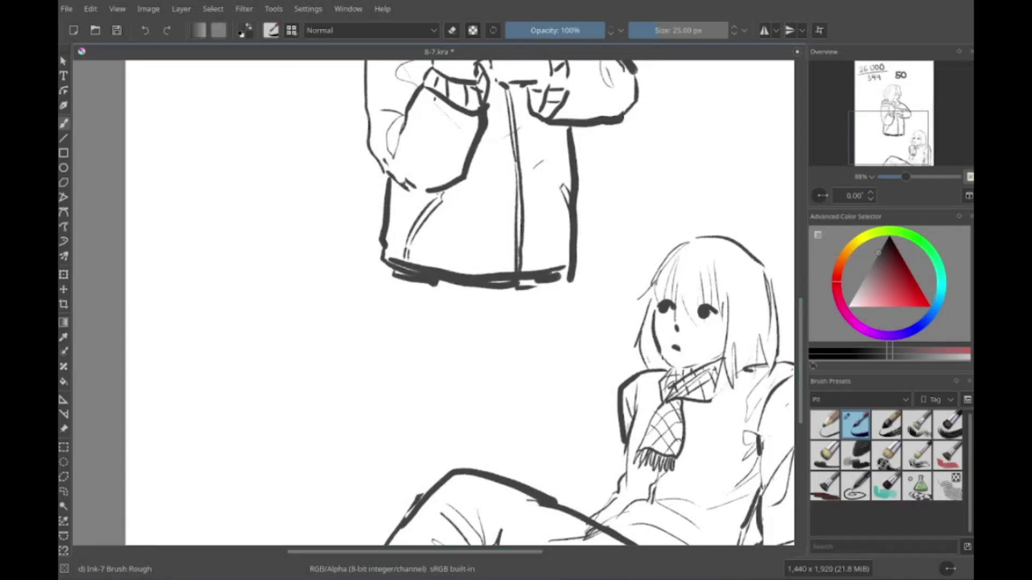
Step: Erase the handwritten 26 000, 544 and 50 from the upper part of the canvas
{"action": "scroll", "coordinate": [457, 301], "scroll_direction": "up", "scroll_amount": 5}
{"action": "left_click_drag", "start_coordinate": [564, 345], "coordinate": [668, 369]}
{"action": "scroll", "coordinate": [591, 350], "scroll_direction": "down", "scroll_amount": 4}
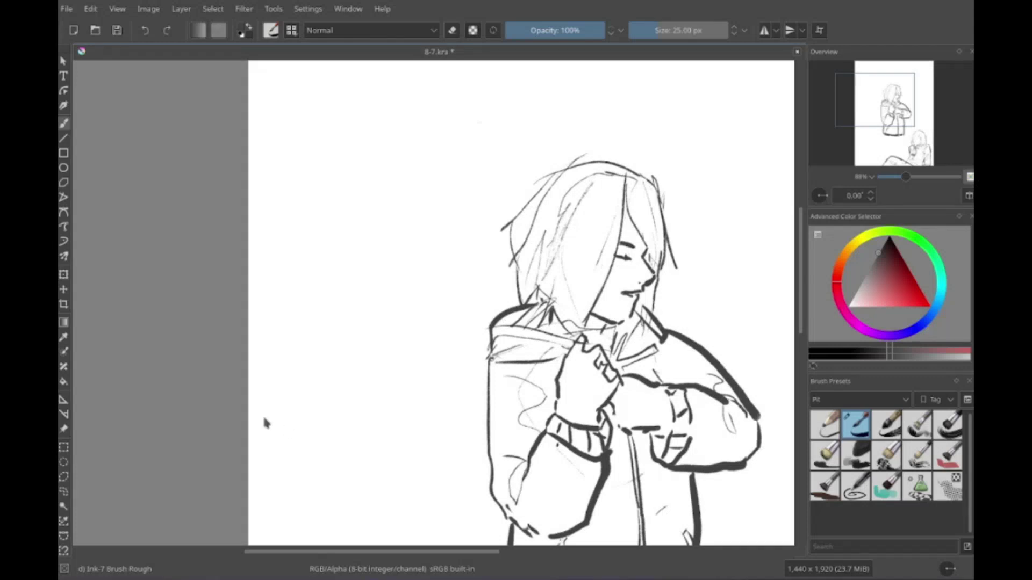
Step: Redraw the first figure's hair with a rounder outline and more strands, and fill dark shadows under the chin
{"action": "scroll", "coordinate": [499, 404], "scroll_direction": "right", "scroll_amount": 2}
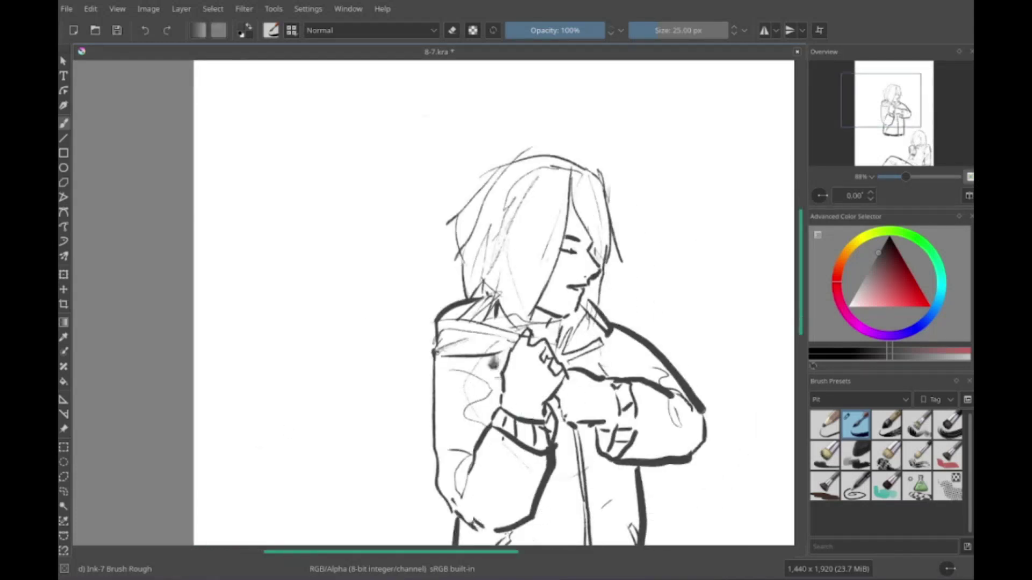
{"action": "scroll", "coordinate": [570, 371], "scroll_direction": "up", "scroll_amount": 6}
{"action": "scroll", "coordinate": [570, 371], "scroll_direction": "left", "scroll_amount": 4}
{"action": "scroll", "coordinate": [613, 331], "scroll_direction": "down", "scroll_amount": 4}
{"action": "scroll", "coordinate": [613, 330], "scroll_direction": "right", "scroll_amount": 3}
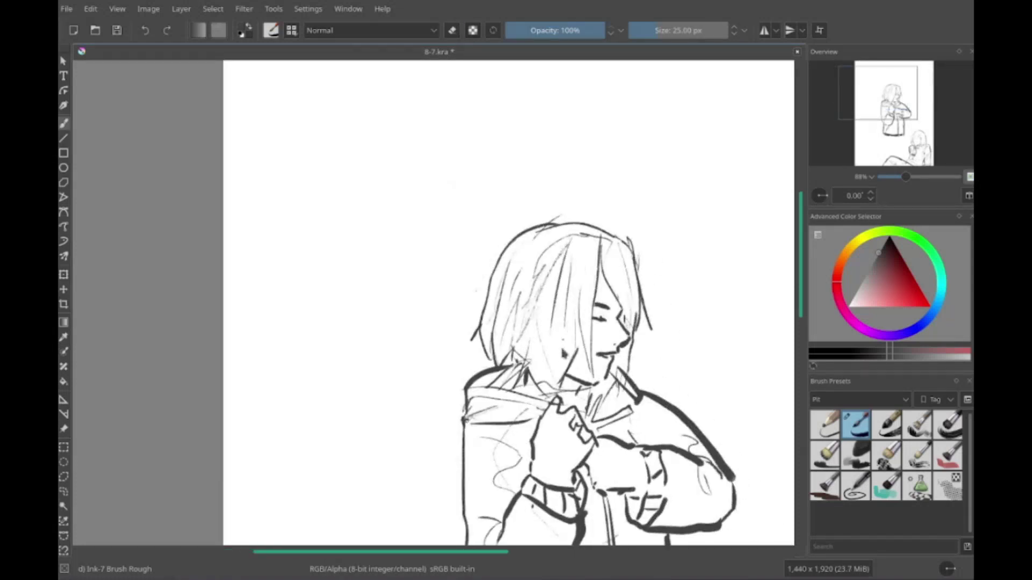
{"action": "scroll", "coordinate": [597, 301], "scroll_direction": "right", "scroll_amount": 1}
{"action": "scroll", "coordinate": [594, 300], "scroll_direction": "left", "scroll_amount": 1}
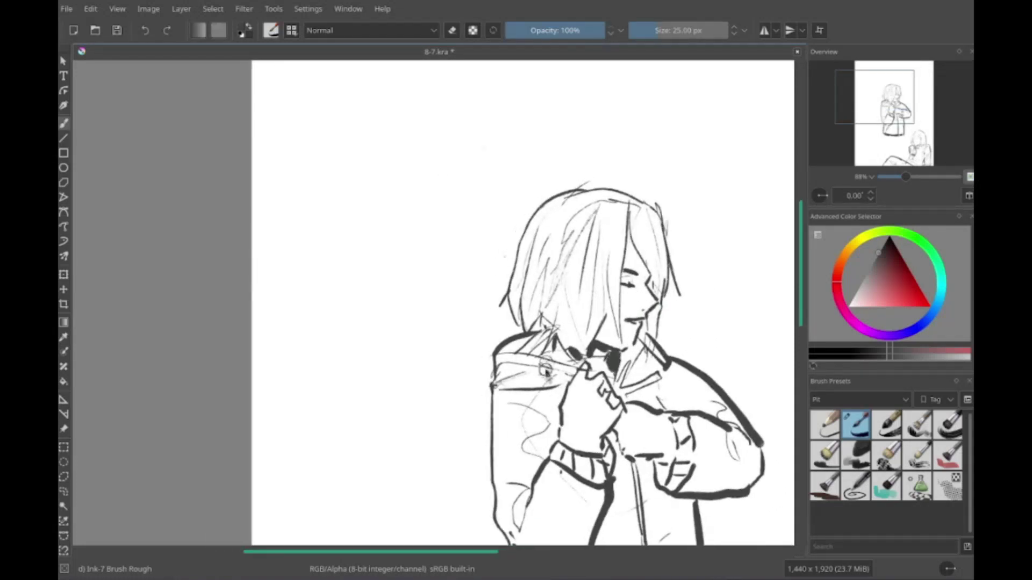
Step: Strengthen the second figure's eyes, mouth and face lines with darker strokes
{"action": "scroll", "coordinate": [597, 352], "scroll_direction": "down", "scroll_amount": 15}
{"action": "scroll", "coordinate": [597, 352], "scroll_direction": "right", "scroll_amount": 9}
{"action": "scroll", "coordinate": [500, 417], "scroll_direction": "up", "scroll_amount": 4}
{"action": "left_click_drag", "start_coordinate": [573, 371], "coordinate": [587, 371]}
{"action": "mouse_move", "coordinate": [536, 370]}
{"action": "left_mouse_down"}
{"action": "mouse_move", "coordinate": [547, 371]}
{"action": "mouse_move", "coordinate": [559, 410]}
{"action": "left_mouse_up"}
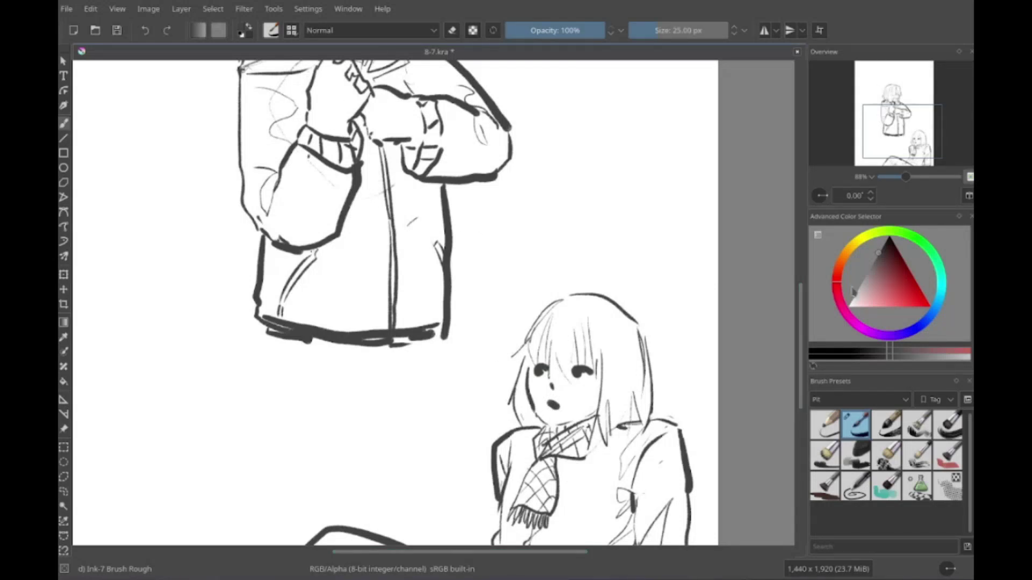
Step: Draw the second figure's other leg behind the raised knee and add a collar point beside the scarf
{"action": "scroll", "coordinate": [434, 301], "scroll_direction": "down", "scroll_amount": 5}
{"action": "scroll", "coordinate": [434, 301], "scroll_direction": "left", "scroll_amount": 5}
{"action": "left_click_drag", "start_coordinate": [386, 473], "coordinate": [451, 383]}
{"action": "left_click_drag", "start_coordinate": [451, 383], "coordinate": [487, 386]}
{"action": "left_click_drag", "start_coordinate": [422, 473], "coordinate": [454, 426]}
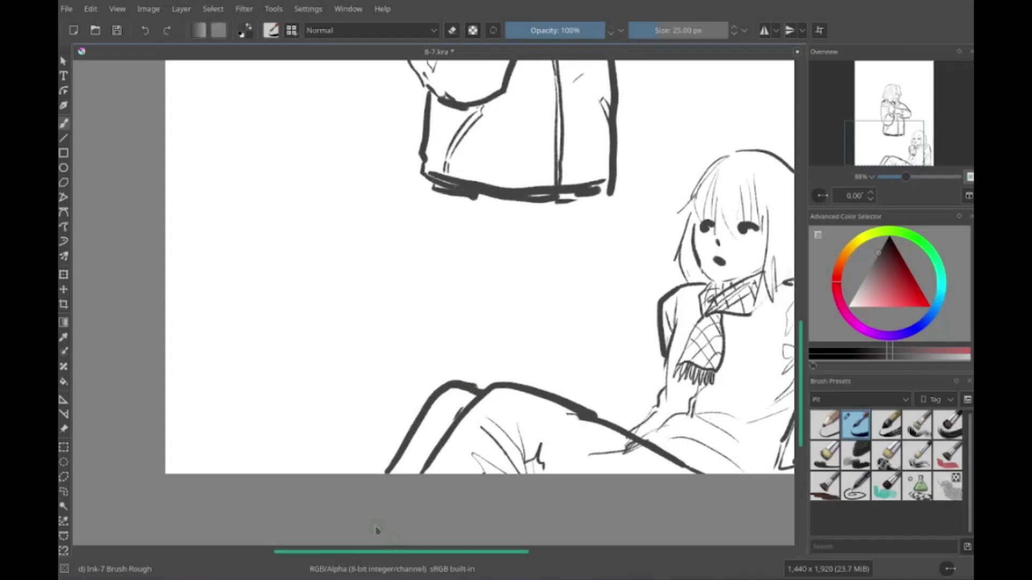
{"action": "scroll", "coordinate": [377, 531], "scroll_direction": "right", "scroll_amount": 3}
{"action": "scroll", "coordinate": [553, 462], "scroll_direction": "up", "scroll_amount": 2}
{"action": "scroll", "coordinate": [554, 462], "scroll_direction": "right", "scroll_amount": 2}
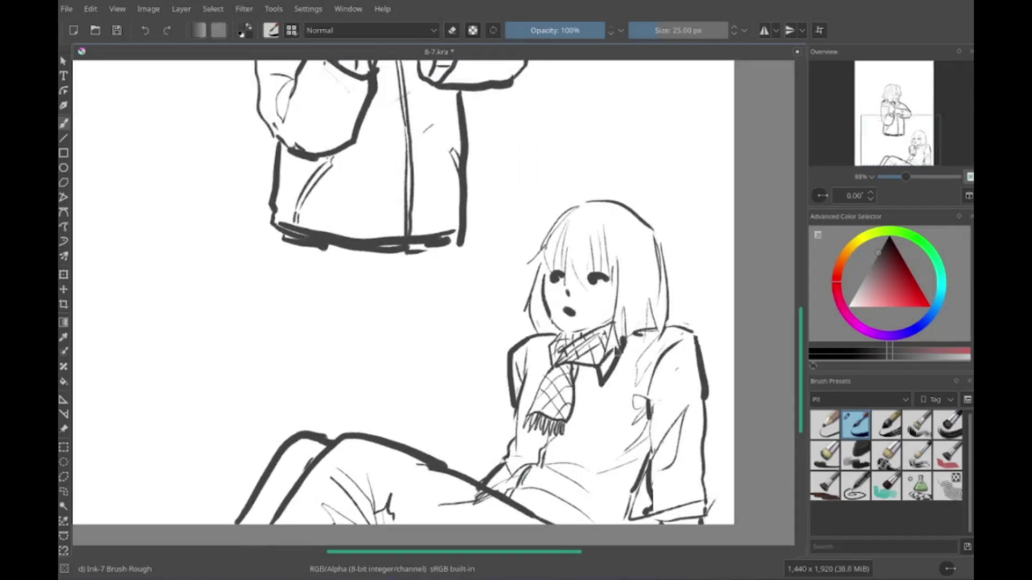
{"action": "scroll", "coordinate": [500, 384], "scroll_direction": "up", "scroll_amount": 10}
{"action": "scroll", "coordinate": [500, 383], "scroll_direction": "down", "scroll_amount": 10}
{"action": "scroll", "coordinate": [500, 383], "scroll_direction": "left", "scroll_amount": 4}
{"action": "left_click_drag", "start_coordinate": [521, 459], "coordinate": [500, 383]}
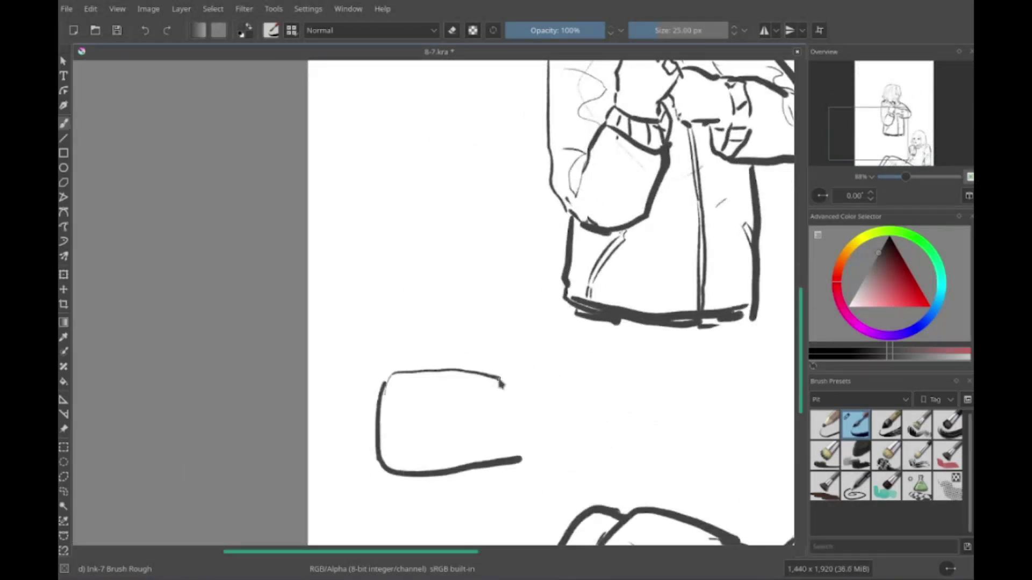
{"action": "key", "text": "ctrl+z"}
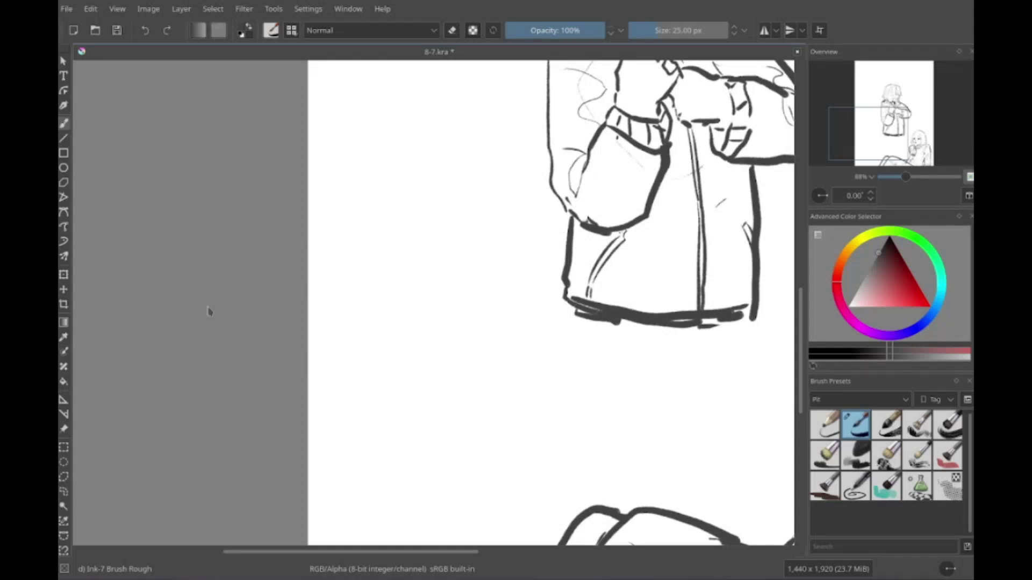
Step: Sketch a third figure's hair with a parted fringe and loose strands in the canvas's upper right area
{"action": "scroll", "coordinate": [209, 311], "scroll_direction": "up", "scroll_amount": 10}
{"action": "scroll", "coordinate": [209, 311], "scroll_direction": "right", "scroll_amount": 5}
{"action": "mouse_move", "coordinate": [504, 356]}
{"action": "left_mouse_down"}
{"action": "mouse_move", "coordinate": [538, 236]}
{"action": "mouse_move", "coordinate": [532, 336]}
{"action": "left_mouse_up"}
{"action": "left_click_drag", "start_coordinate": [543, 257], "coordinate": [585, 307]}
{"action": "left_click_drag", "start_coordinate": [519, 328], "coordinate": [492, 409]}
{"action": "left_click_drag", "start_coordinate": [537, 290], "coordinate": [570, 387]}
{"action": "left_click_drag", "start_coordinate": [508, 264], "coordinate": [592, 222]}
{"action": "left_click_drag", "start_coordinate": [592, 237], "coordinate": [645, 370]}
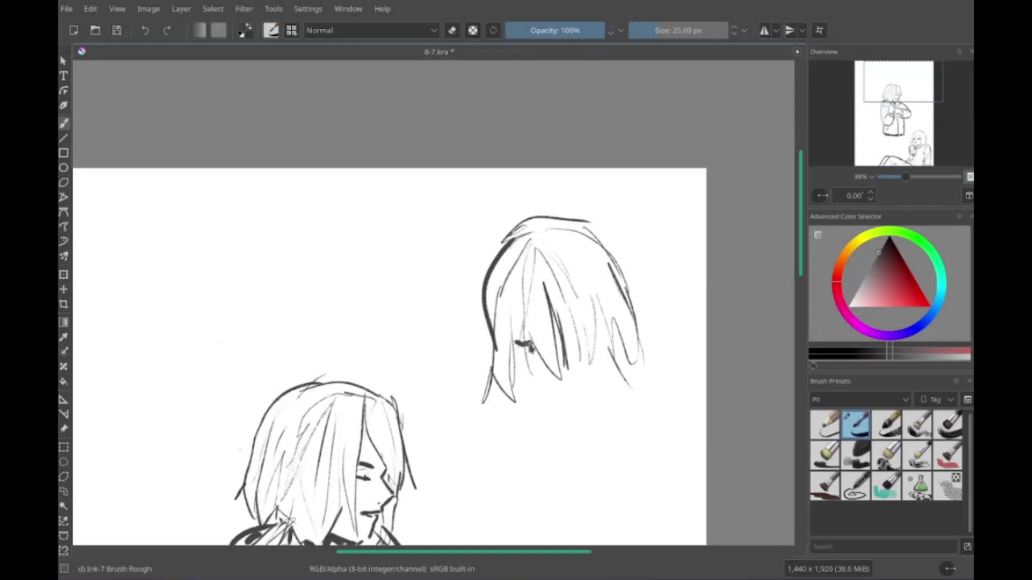
Step: Draw the third figure's closed eyes, nose, mouth and jaw beneath the fringe
{"action": "key", "text": "e"}
{"action": "key", "text": "e"}
{"action": "mouse_move", "coordinate": [512, 375]}
{"action": "left_mouse_down"}
{"action": "mouse_move", "coordinate": [553, 422]}
{"action": "mouse_move", "coordinate": [598, 380]}
{"action": "mouse_move", "coordinate": [519, 372]}
{"action": "left_mouse_up"}
{"action": "left_click_drag", "start_coordinate": [500, 378], "coordinate": [513, 383]}
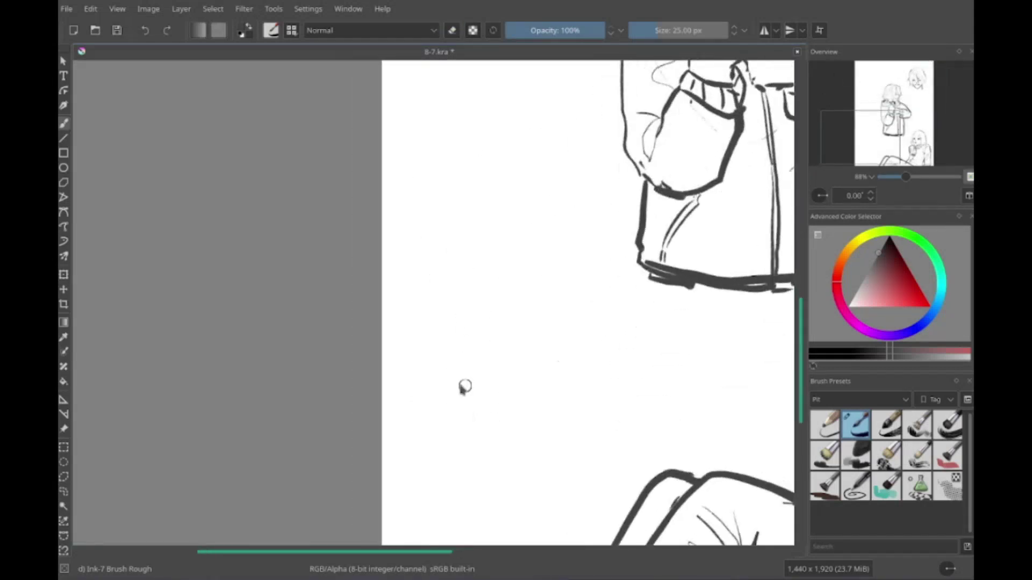
Step: Block in a separate detail sketch in the empty space at the canvas's lower left, beside the seated figure's knees
{"action": "left_click_drag", "start_coordinate": [498, 410], "coordinate": [603, 369]}
{"action": "left_click_drag", "start_coordinate": [508, 387], "coordinate": [541, 444]}
{"action": "left_click_drag", "start_coordinate": [571, 371], "coordinate": [628, 438]}
{"action": "left_click_drag", "start_coordinate": [639, 349], "coordinate": [658, 395]}
{"action": "mouse_move", "coordinate": [607, 336]}
{"action": "left_mouse_down"}
{"action": "mouse_move", "coordinate": [613, 400]}
{"action": "mouse_move", "coordinate": [645, 425]}
{"action": "mouse_move", "coordinate": [672, 334]}
{"action": "left_mouse_up"}
{"action": "left_click_drag", "start_coordinate": [672, 334], "coordinate": [675, 414]}
{"action": "left_click_drag", "start_coordinate": [613, 411], "coordinate": [671, 403]}
{"action": "mouse_move", "coordinate": [534, 388]}
{"action": "left_mouse_down"}
{"action": "mouse_move", "coordinate": [564, 376]}
{"action": "mouse_move", "coordinate": [557, 367]}
{"action": "left_mouse_up"}
{"action": "mouse_move", "coordinate": [564, 425]}
{"action": "left_mouse_down"}
{"action": "mouse_move", "coordinate": [613, 463]}
{"action": "mouse_move", "coordinate": [597, 485]}
{"action": "left_mouse_up"}
Step: Complete the lower-left detail sketch with inner contours and lower lines, undoing the misplaced long strokes
{"action": "left_click_drag", "start_coordinate": [635, 390], "coordinate": [655, 425]}
{"action": "left_click_drag", "start_coordinate": [568, 427], "coordinate": [612, 403]}
{"action": "mouse_move", "coordinate": [607, 318]}
{"action": "left_mouse_down"}
{"action": "mouse_move", "coordinate": [540, 467]}
{"action": "mouse_move", "coordinate": [559, 441]}
{"action": "mouse_move", "coordinate": [572, 486]}
{"action": "left_mouse_up"}
{"action": "key", "text": "ctrl+z"}
{"action": "left_click_drag", "start_coordinate": [572, 486], "coordinate": [539, 533]}
{"action": "left_click_drag", "start_coordinate": [581, 461], "coordinate": [638, 364]}
{"action": "mouse_move", "coordinate": [723, 237]}
{"action": "left_mouse_down"}
{"action": "mouse_move", "coordinate": [510, 360]}
{"action": "mouse_move", "coordinate": [583, 456]}
{"action": "left_mouse_up"}
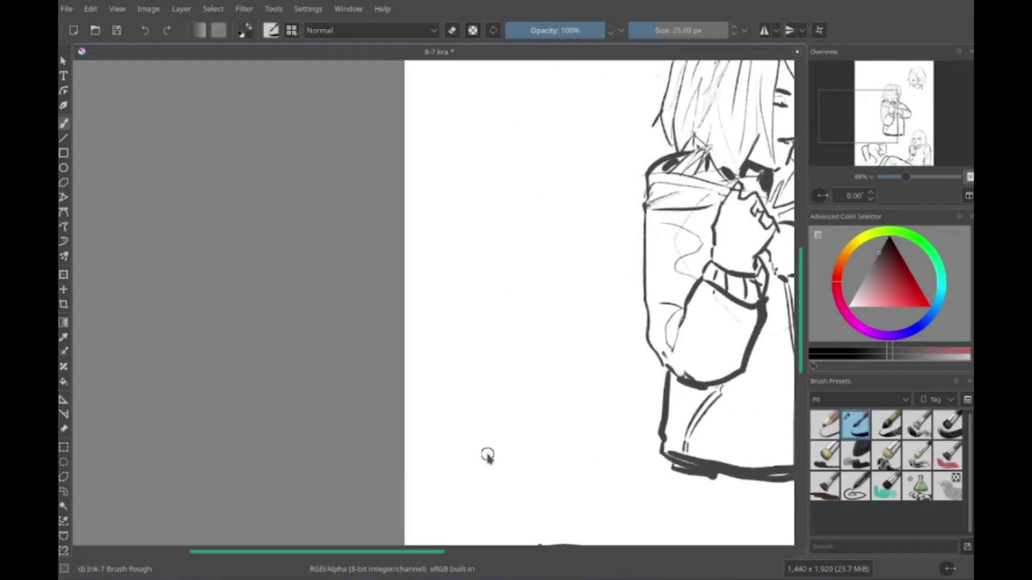
{"action": "mouse_move", "coordinate": [486, 454]}
{"action": "left_mouse_down"}
{"action": "mouse_move", "coordinate": [590, 350]}
{"action": "mouse_move", "coordinate": [746, 383]}
{"action": "left_mouse_up"}
{"action": "key", "text": "ctrl+z"}
Step: Draw the third figure's sloping shoulders and the V-shaped neckline of the top
{"action": "left_click_drag", "start_coordinate": [579, 350], "coordinate": [501, 380]}
{"action": "left_click_drag", "start_coordinate": [644, 349], "coordinate": [715, 387]}
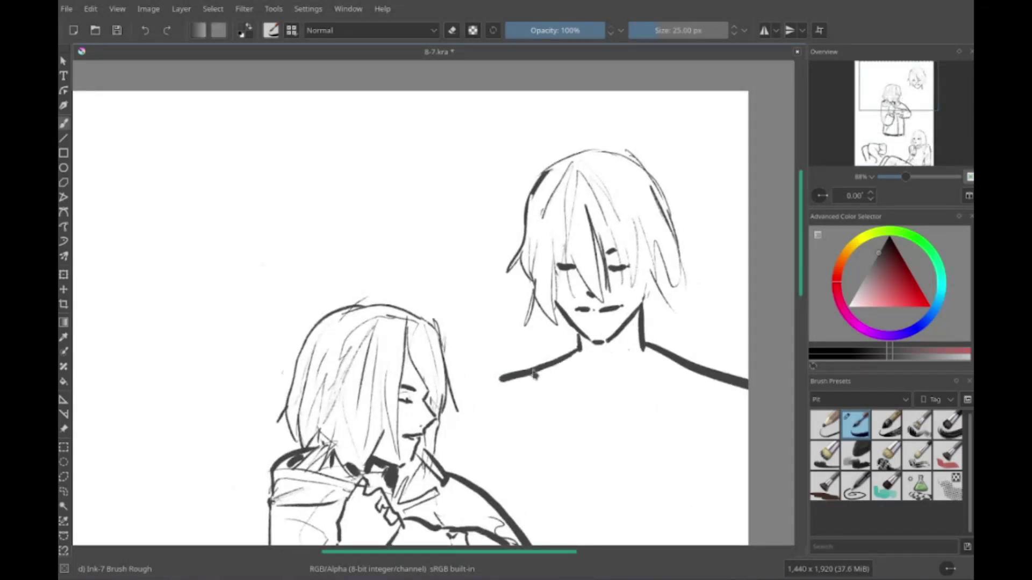
{"action": "left_click_drag", "start_coordinate": [539, 375], "coordinate": [614, 463]}
{"action": "left_click_drag", "start_coordinate": [695, 372], "coordinate": [631, 460]}
{"action": "left_click_drag", "start_coordinate": [584, 371], "coordinate": [617, 444]}
{"action": "left_click_drag", "start_coordinate": [560, 425], "coordinate": [559, 368]}
Step: Outline the third figure's loose top with sleeve lines and long sides running down behind the other figures
{"action": "left_click_drag", "start_coordinate": [499, 323], "coordinate": [439, 414]}
{"action": "mouse_move", "coordinate": [478, 337]}
{"action": "left_mouse_down"}
{"action": "mouse_move", "coordinate": [555, 511]}
{"action": "mouse_move", "coordinate": [536, 415]}
{"action": "left_mouse_up"}
{"action": "mouse_move", "coordinate": [708, 259]}
{"action": "left_mouse_down"}
{"action": "mouse_move", "coordinate": [688, 397]}
{"action": "mouse_move", "coordinate": [690, 265]}
{"action": "left_mouse_up"}
{"action": "left_click_drag", "start_coordinate": [488, 330], "coordinate": [537, 482]}
{"action": "left_click_drag", "start_coordinate": [719, 110], "coordinate": [717, 473]}
{"action": "mouse_move", "coordinate": [538, 241]}
{"action": "left_mouse_down"}
{"action": "mouse_move", "coordinate": [563, 445]}
{"action": "mouse_move", "coordinate": [618, 205]}
{"action": "mouse_move", "coordinate": [538, 237]}
{"action": "left_mouse_up"}
Step: Draw a pattern of thick concentric arcs at the outer hem corner of the third figure's loose top
{"action": "left_click_drag", "start_coordinate": [694, 445], "coordinate": [630, 451]}
{"action": "left_click_drag", "start_coordinate": [678, 352], "coordinate": [598, 411]}
{"action": "left_click_drag", "start_coordinate": [672, 371], "coordinate": [610, 432]}
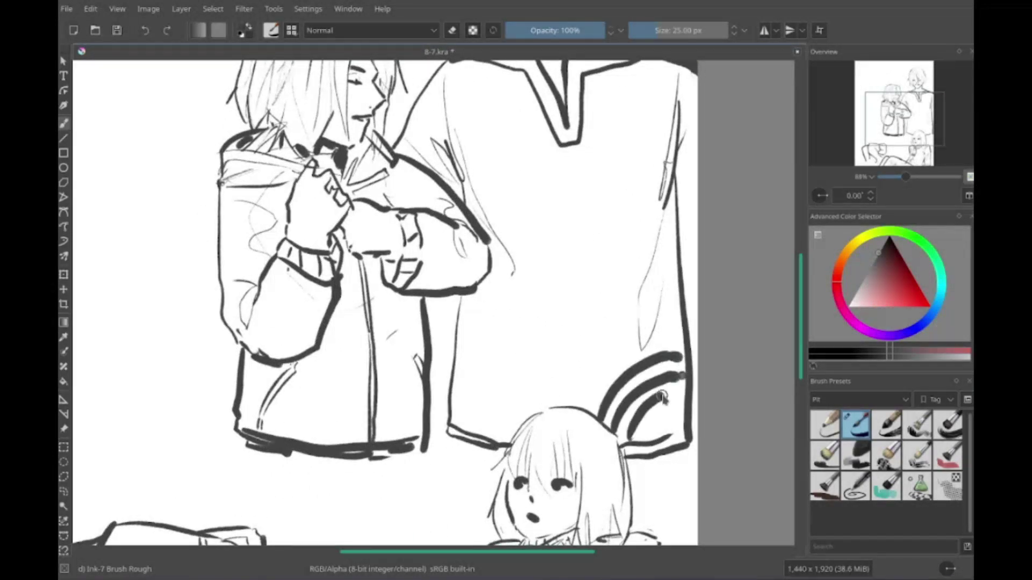
{"action": "left_click_drag", "start_coordinate": [683, 344], "coordinate": [626, 377]}
{"action": "left_click_drag", "start_coordinate": [674, 419], "coordinate": [648, 441]}
{"action": "left_click_drag", "start_coordinate": [542, 491], "coordinate": [504, 480]}
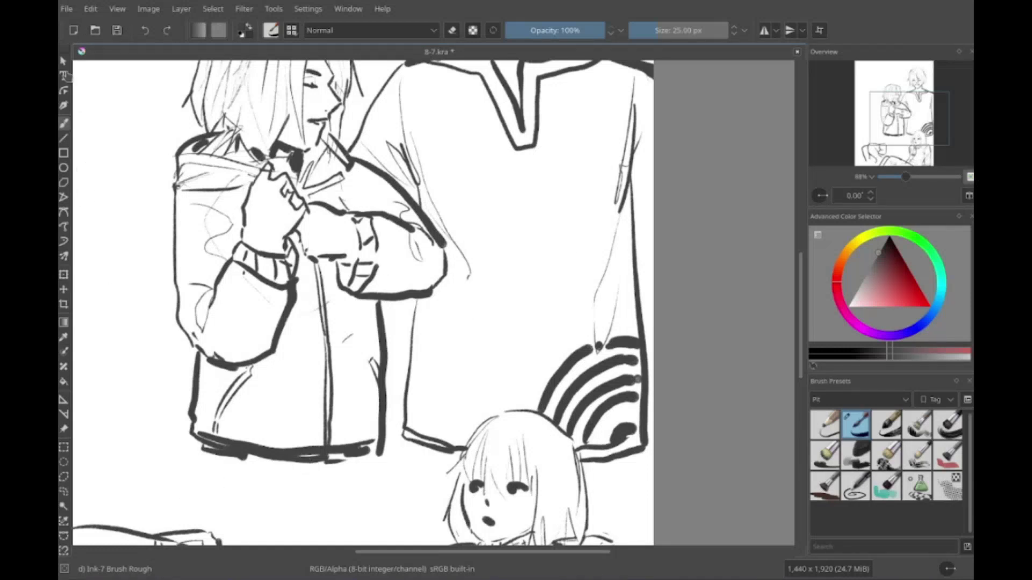
Step: Sketch the jacket figure's trousers with pocket and folds plus the third figure's leg and sleeve lines, and save the file
{"action": "mouse_move", "coordinate": [78, 239]}
{"action": "left_mouse_down"}
{"action": "mouse_move", "coordinate": [215, 301]}
{"action": "mouse_move", "coordinate": [377, 301]}
{"action": "mouse_move", "coordinate": [587, 238]}
{"action": "mouse_move", "coordinate": [613, 311]}
{"action": "left_mouse_up"}
{"action": "left_click_drag", "start_coordinate": [447, 290], "coordinate": [446, 390]}
{"action": "left_click_drag", "start_coordinate": [573, 310], "coordinate": [583, 379]}
{"action": "mouse_move", "coordinate": [596, 358]}
{"action": "left_mouse_down"}
{"action": "mouse_move", "coordinate": [535, 387]}
{"action": "mouse_move", "coordinate": [579, 375]}
{"action": "mouse_move", "coordinate": [581, 467]}
{"action": "left_mouse_up"}
{"action": "mouse_move", "coordinate": [500, 355]}
{"action": "left_mouse_down"}
{"action": "mouse_move", "coordinate": [532, 441]}
{"action": "mouse_move", "coordinate": [497, 430]}
{"action": "left_mouse_up"}
{"action": "left_click_drag", "start_coordinate": [497, 430], "coordinate": [430, 387]}
{"action": "left_click_drag", "start_coordinate": [537, 377], "coordinate": [573, 403]}
{"action": "mouse_move", "coordinate": [572, 403]}
{"action": "left_mouse_down"}
{"action": "mouse_move", "coordinate": [527, 337]}
{"action": "mouse_move", "coordinate": [599, 286]}
{"action": "mouse_move", "coordinate": [519, 200]}
{"action": "mouse_move", "coordinate": [484, 132]}
{"action": "left_mouse_up"}
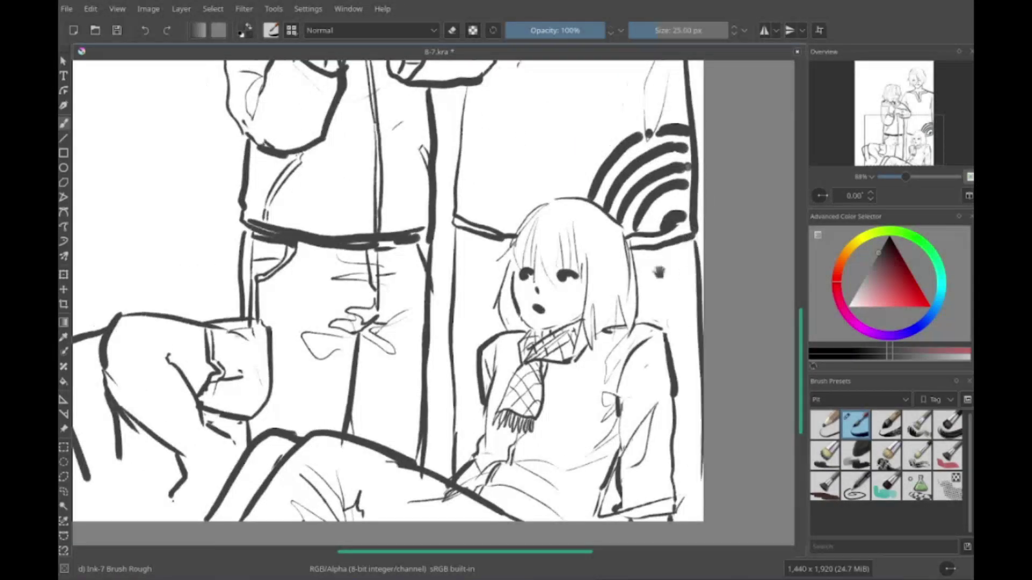
{"action": "left_click_drag", "start_coordinate": [618, 135], "coordinate": [602, 406]}
{"action": "key", "text": "ctrl+s"}
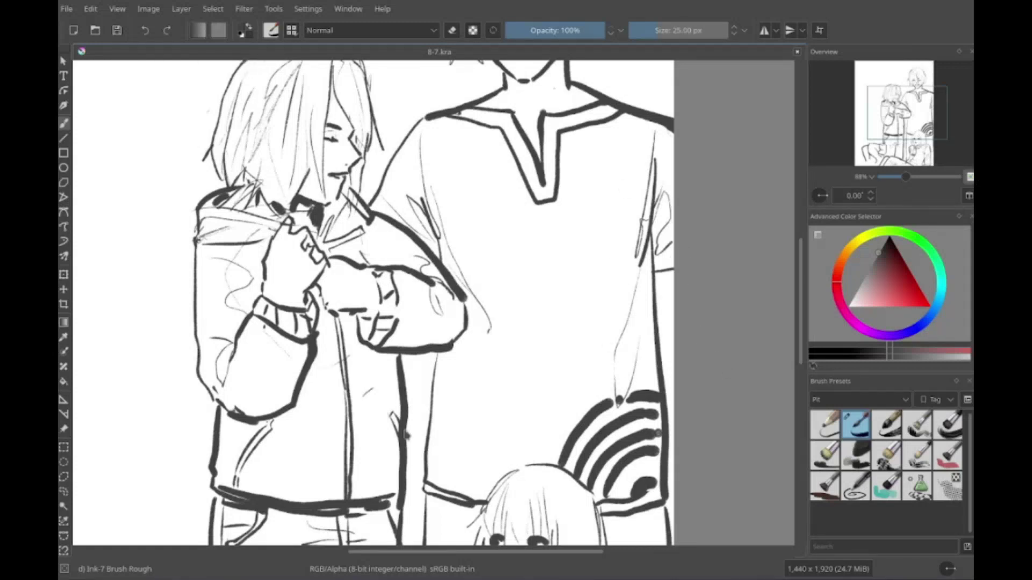
Step: Add a thick line beside the jacket's side edge, below the middle figure's folded arm
{"action": "left_click_drag", "start_coordinate": [293, 443], "coordinate": [362, 337]}
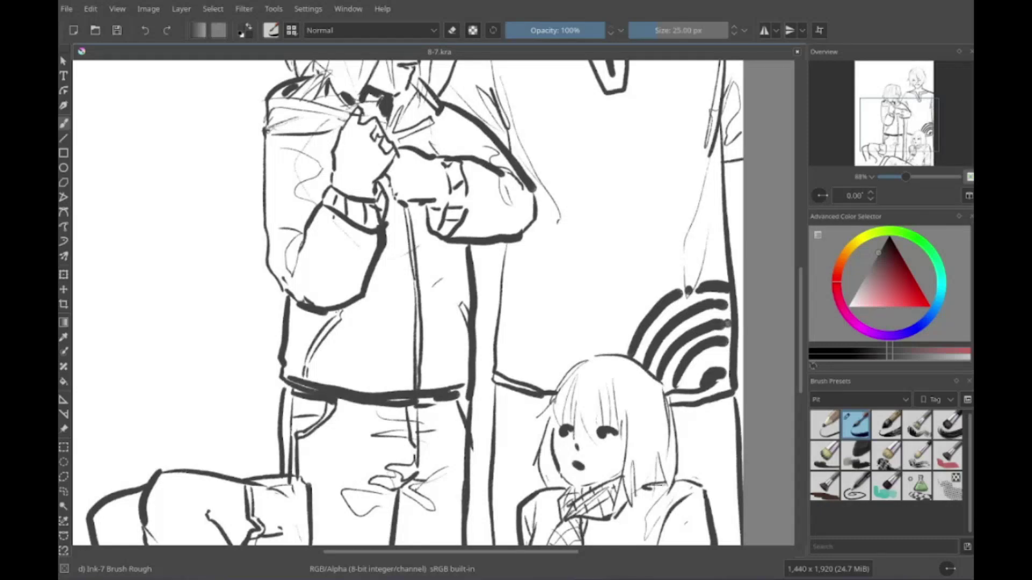
{"action": "left_click_drag", "start_coordinate": [344, 215], "coordinate": [451, 360]}
{"action": "left_click_drag", "start_coordinate": [601, 410], "coordinate": [558, 292]}
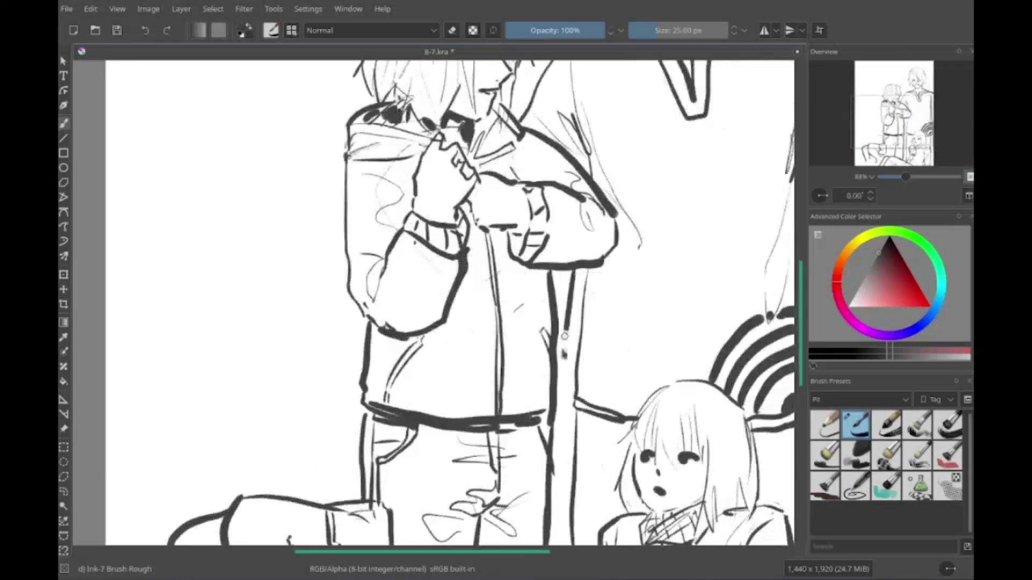
Step: Outline a new head in profile in the canvas's empty upper-left area, with the crown and first hair strands
{"action": "left_click_drag", "start_coordinate": [301, 134], "coordinate": [436, 419]}
{"action": "left_click_drag", "start_coordinate": [316, 277], "coordinate": [550, 342]}
{"action": "left_click_drag", "start_coordinate": [493, 274], "coordinate": [540, 277]}
{"action": "left_click_drag", "start_coordinate": [581, 213], "coordinate": [544, 357]}
{"action": "left_click_drag", "start_coordinate": [586, 246], "coordinate": [557, 355]}
{"action": "mouse_move", "coordinate": [583, 214]}
{"action": "left_mouse_down"}
{"action": "mouse_move", "coordinate": [633, 238]}
{"action": "mouse_move", "coordinate": [583, 352]}
{"action": "left_mouse_up"}
{"action": "key", "text": "ctrl+z"}
{"action": "left_click_drag", "start_coordinate": [585, 248], "coordinate": [596, 374]}
{"action": "left_click_drag", "start_coordinate": [635, 240], "coordinate": [602, 303]}
Step: Draw the profile head's fringe, brow, eye and nose, undoing the misplaced strokes
{"action": "left_click_drag", "start_coordinate": [631, 231], "coordinate": [653, 307]}
{"action": "left_click_drag", "start_coordinate": [591, 323], "coordinate": [610, 295]}
{"action": "mouse_move", "coordinate": [602, 304]}
{"action": "left_mouse_down"}
{"action": "mouse_move", "coordinate": [622, 307]}
{"action": "mouse_move", "coordinate": [634, 352]}
{"action": "left_mouse_up"}
{"action": "left_click_drag", "start_coordinate": [618, 339], "coordinate": [605, 358]}
{"action": "key", "text": "ctrl+z"}
{"action": "key", "text": "ctrl+z"}
{"action": "left_click_drag", "start_coordinate": [634, 301], "coordinate": [630, 349]}
{"action": "left_click_drag", "start_coordinate": [619, 276], "coordinate": [655, 274]}
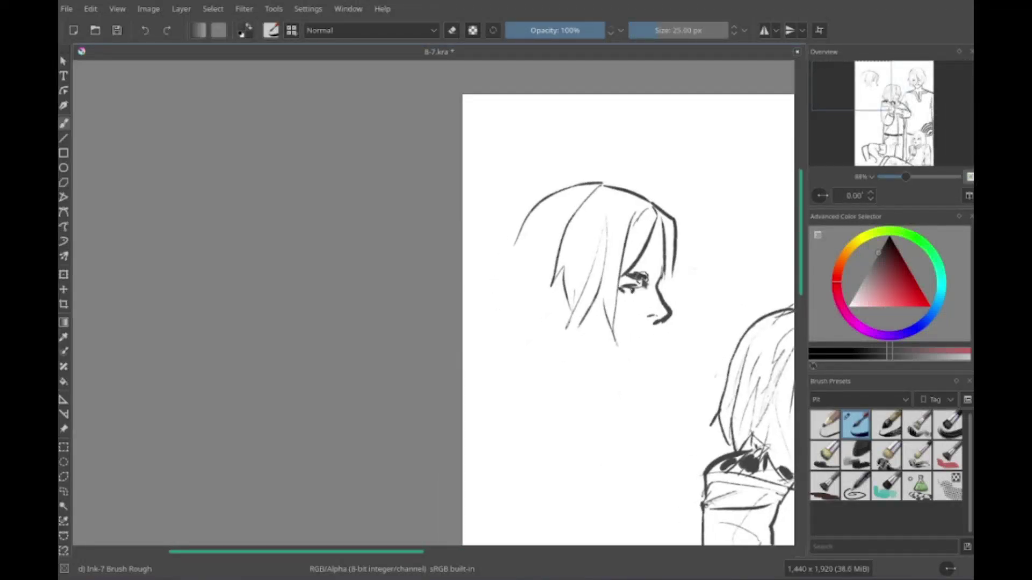
Step: Complete the profile with mouth and jaw, and add the ear, ponytail and nape
{"action": "mouse_move", "coordinate": [658, 322]}
{"action": "left_mouse_down"}
{"action": "mouse_move", "coordinate": [670, 280]}
{"action": "mouse_move", "coordinate": [664, 344]}
{"action": "left_mouse_up"}
{"action": "left_click_drag", "start_coordinate": [685, 239], "coordinate": [657, 352]}
{"action": "left_click_drag", "start_coordinate": [583, 215], "coordinate": [635, 304]}
{"action": "left_click_drag", "start_coordinate": [647, 259], "coordinate": [629, 300]}
{"action": "left_click_drag", "start_coordinate": [591, 237], "coordinate": [553, 280]}
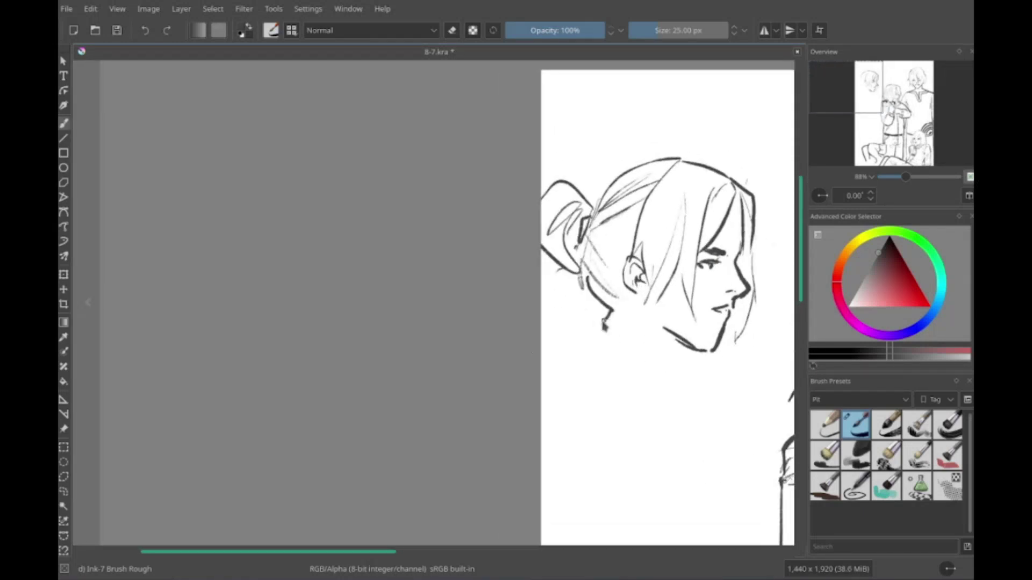
Step: Outline the back half of a jagged fur collar under the profile head, with neck lines and the front opening
{"action": "left_click_drag", "start_coordinate": [615, 261], "coordinate": [564, 309]}
{"action": "mouse_move", "coordinate": [556, 272]}
{"action": "left_mouse_down"}
{"action": "mouse_move", "coordinate": [511, 282]}
{"action": "mouse_move", "coordinate": [505, 376]}
{"action": "left_mouse_up"}
{"action": "key", "text": "ctrl+z"}
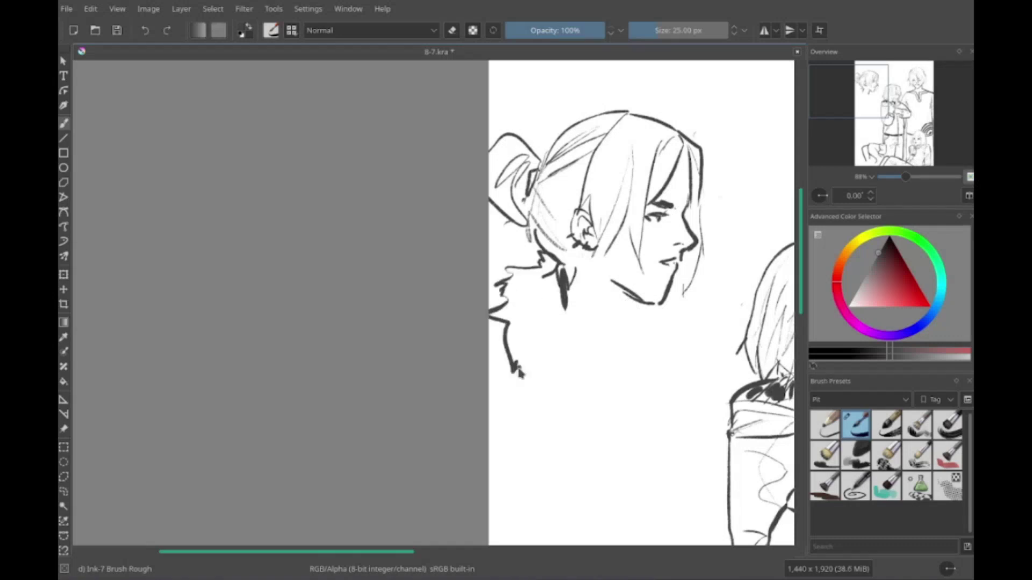
{"action": "left_click_drag", "start_coordinate": [565, 317], "coordinate": [588, 406]}
{"action": "left_click_drag", "start_coordinate": [519, 369], "coordinate": [586, 406]}
{"action": "left_click_drag", "start_coordinate": [624, 288], "coordinate": [621, 314]}
{"action": "mouse_move", "coordinate": [562, 317]}
{"action": "left_mouse_down"}
{"action": "mouse_move", "coordinate": [570, 336]}
{"action": "mouse_move", "coordinate": [679, 349]}
{"action": "mouse_move", "coordinate": [624, 436]}
{"action": "left_mouse_up"}
{"action": "left_click_drag", "start_coordinate": [694, 321], "coordinate": [689, 341]}
{"action": "left_click_drag", "start_coordinate": [698, 387], "coordinate": [642, 433]}
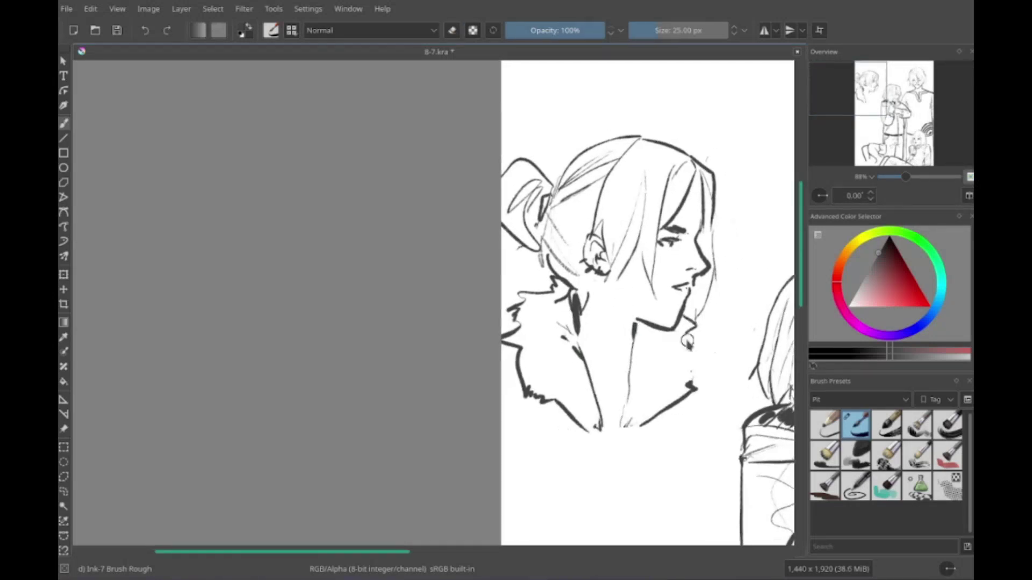
Step: Draw the front half of the fur collar and thicken the hair strands beside the face and ponytail
{"action": "left_click_drag", "start_coordinate": [713, 333], "coordinate": [696, 379]}
{"action": "left_click_drag", "start_coordinate": [728, 242], "coordinate": [747, 330]}
{"action": "left_click_drag", "start_coordinate": [581, 309], "coordinate": [613, 360]}
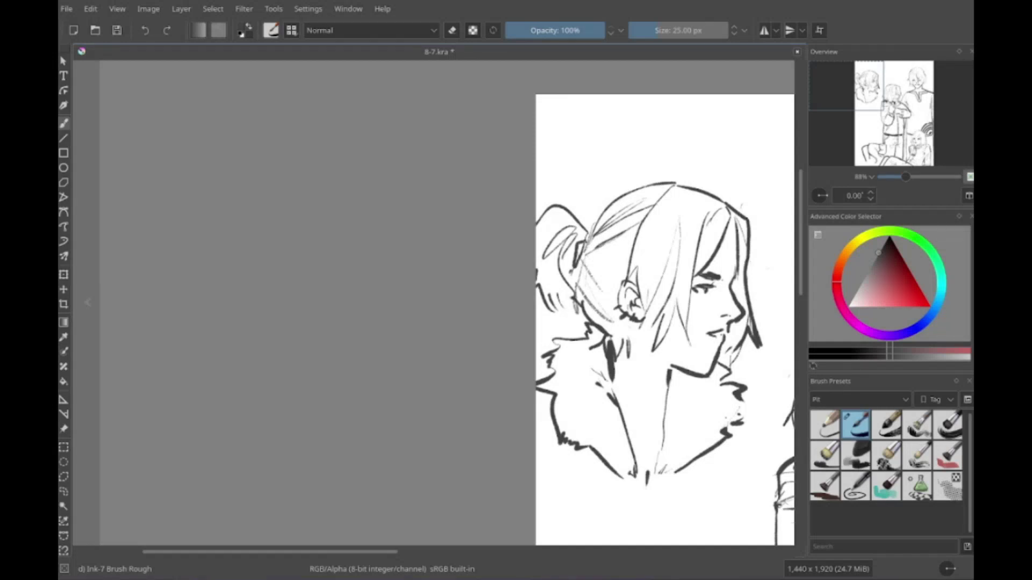
{"action": "mouse_move", "coordinate": [561, 336]}
{"action": "left_mouse_down"}
{"action": "mouse_move", "coordinate": [544, 203]}
{"action": "mouse_move", "coordinate": [562, 203]}
{"action": "left_mouse_up"}
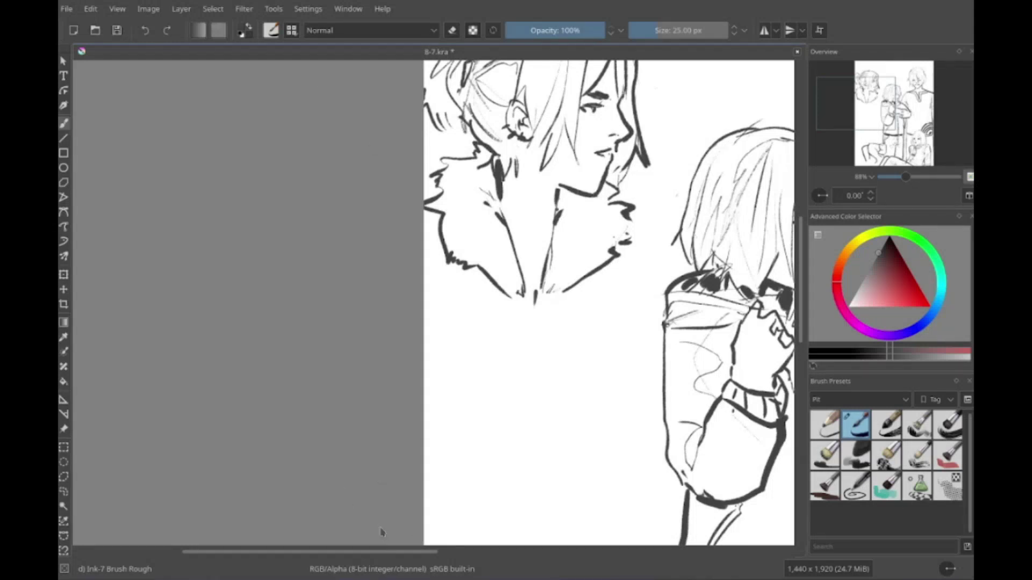
{"action": "left_click_drag", "start_coordinate": [508, 269], "coordinate": [403, 314]}
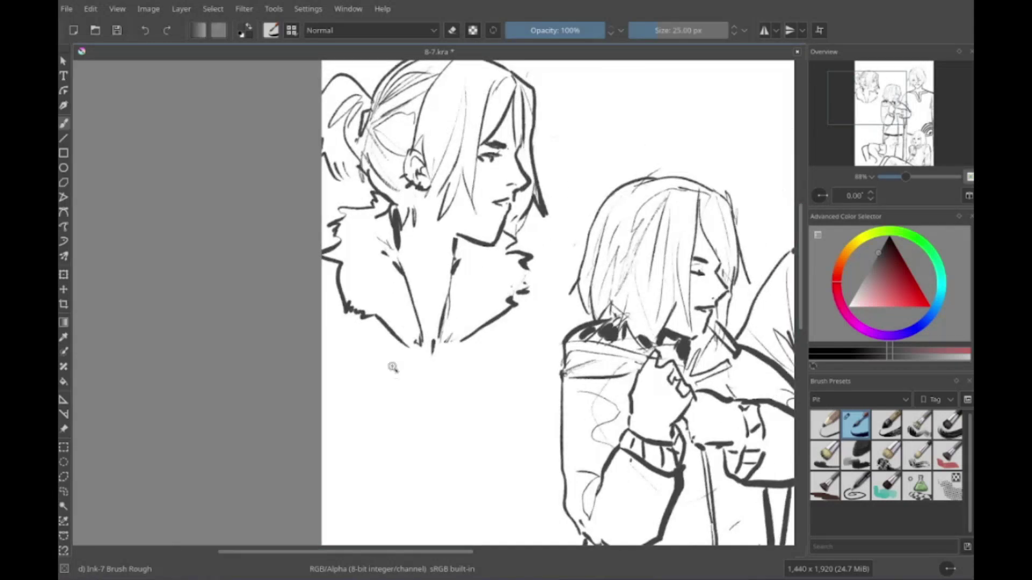
Step: Draw a diagonal shoulder strap ending in a buckle end below the fur collar's opening
{"action": "left_click_drag", "start_coordinate": [464, 344], "coordinate": [409, 384]}
{"action": "left_click_drag", "start_coordinate": [486, 325], "coordinate": [347, 490]}
{"action": "left_click_drag", "start_coordinate": [514, 306], "coordinate": [421, 438]}
{"action": "mouse_move", "coordinate": [379, 451]}
{"action": "left_mouse_down"}
{"action": "mouse_move", "coordinate": [425, 430]}
{"action": "mouse_move", "coordinate": [417, 473]}
{"action": "left_mouse_up"}
{"action": "left_click_drag", "start_coordinate": [398, 435], "coordinate": [388, 474]}
{"action": "left_click_drag", "start_coordinate": [384, 430], "coordinate": [400, 463]}
{"action": "left_click_drag", "start_coordinate": [346, 481], "coordinate": [460, 367]}
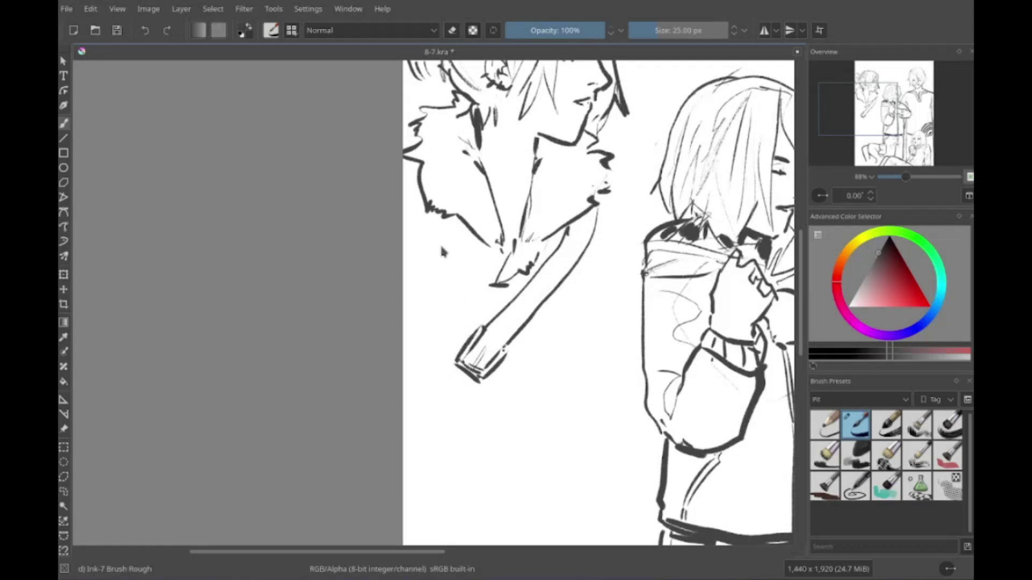
Step: Sketch the inner shirt collar, extend the strap to the canvas edge, and add the shoulder and coat front line
{"action": "mouse_move", "coordinate": [467, 301]}
{"action": "left_mouse_down"}
{"action": "mouse_move", "coordinate": [417, 286]}
{"action": "mouse_move", "coordinate": [497, 369]}
{"action": "left_mouse_up"}
{"action": "left_click_drag", "start_coordinate": [538, 269], "coordinate": [481, 356]}
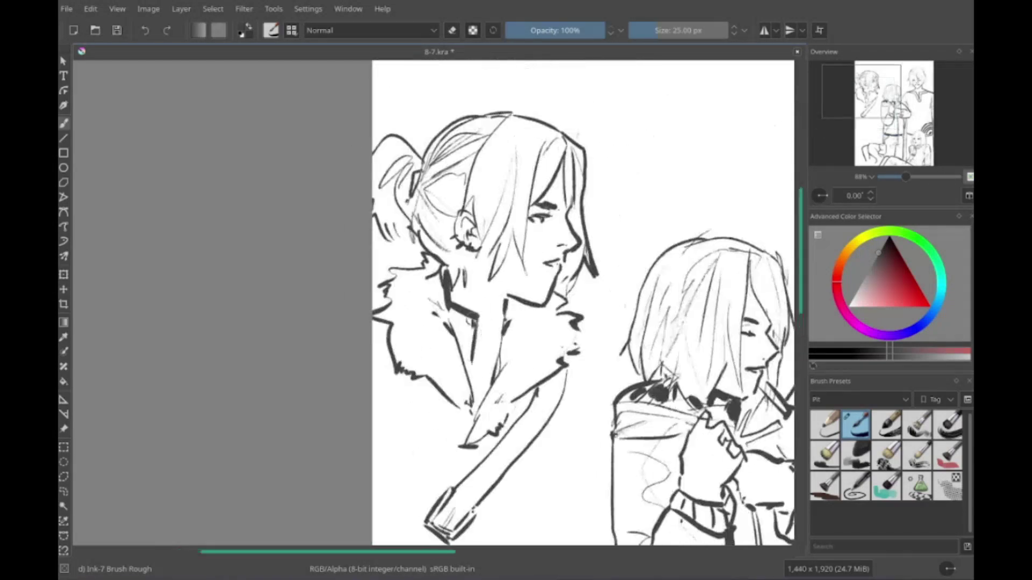
{"action": "mouse_move", "coordinate": [420, 544]}
{"action": "left_mouse_down"}
{"action": "mouse_move", "coordinate": [452, 369]}
{"action": "mouse_move", "coordinate": [479, 376]}
{"action": "mouse_move", "coordinate": [478, 454]}
{"action": "left_mouse_up"}
{"action": "left_click_drag", "start_coordinate": [456, 347], "coordinate": [404, 386]}
{"action": "left_click_drag", "start_coordinate": [473, 366], "coordinate": [404, 422]}
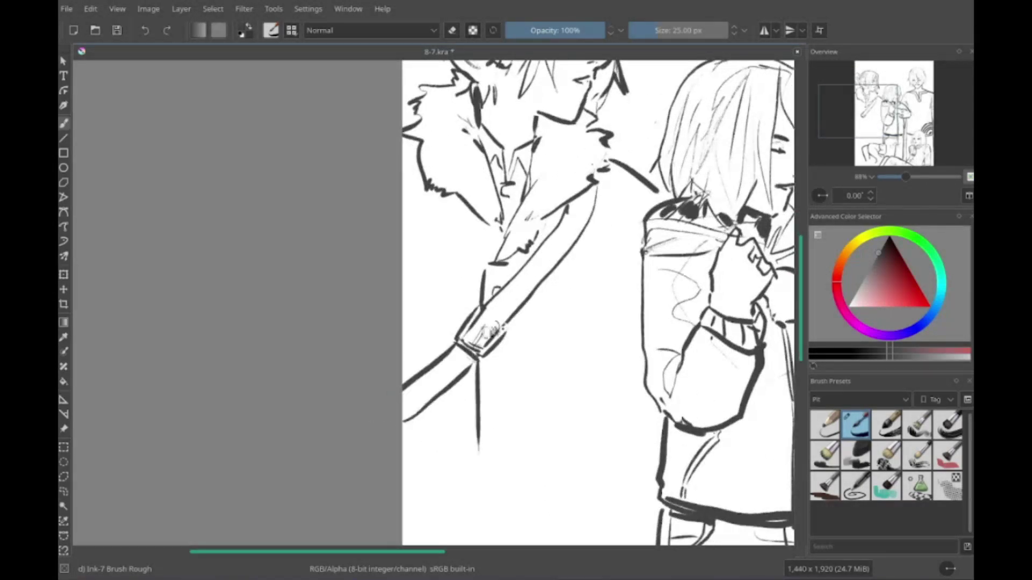
{"action": "left_click_drag", "start_coordinate": [489, 330], "coordinate": [439, 420]}
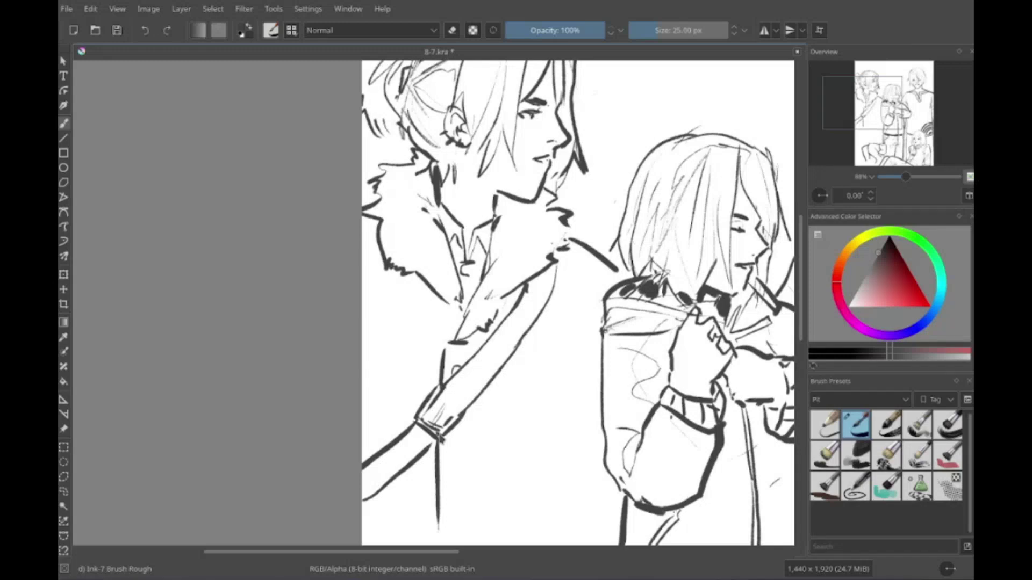
Step: Draw the coat's button row, outer side and bottom hem, with fabric folds near the armpit
{"action": "scroll", "coordinate": [472, 299], "scroll_direction": "down", "scroll_amount": 5}
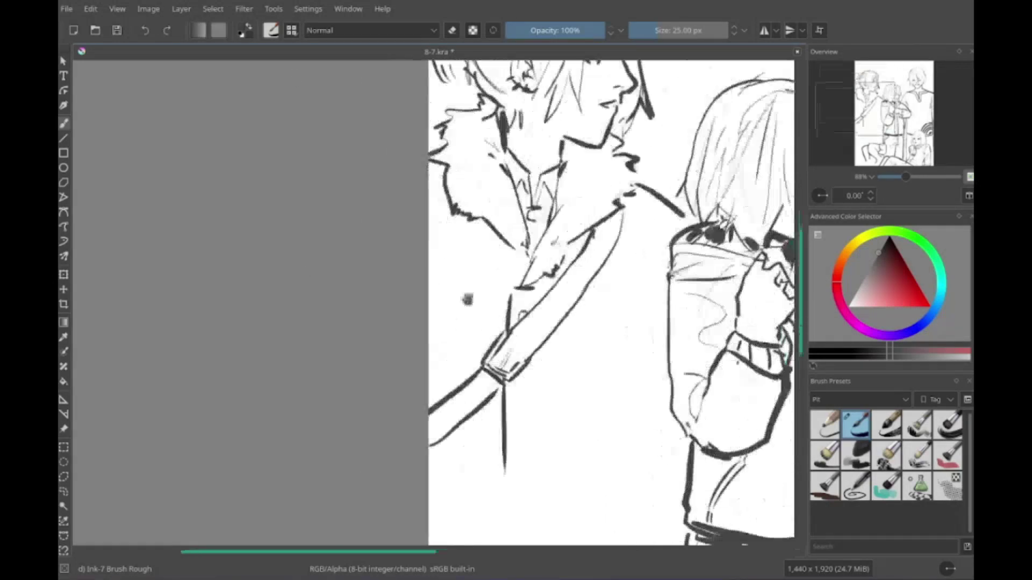
{"action": "scroll", "coordinate": [586, 301], "scroll_direction": "up", "scroll_amount": 3}
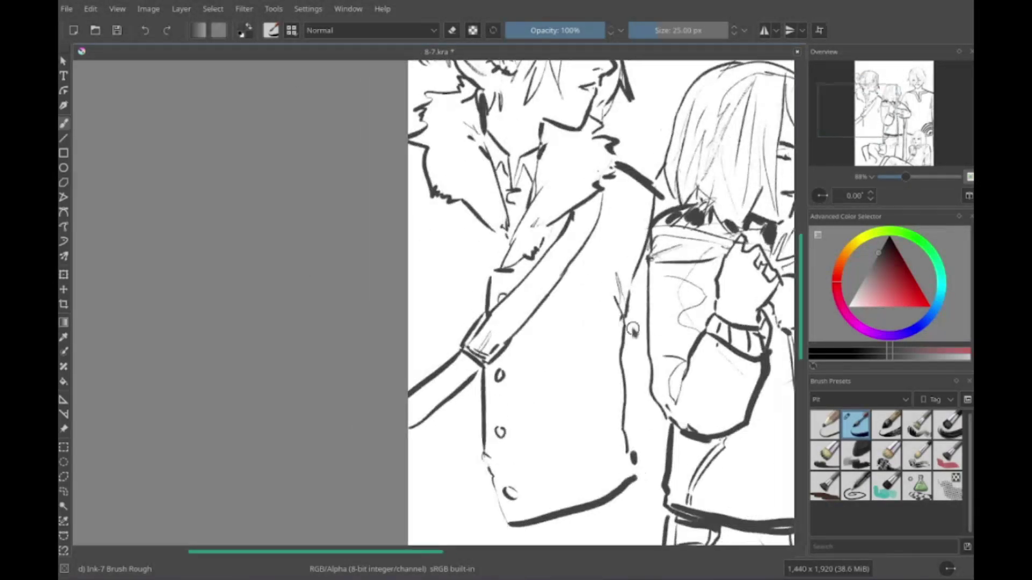
{"action": "left_click_drag", "start_coordinate": [618, 298], "coordinate": [591, 379]}
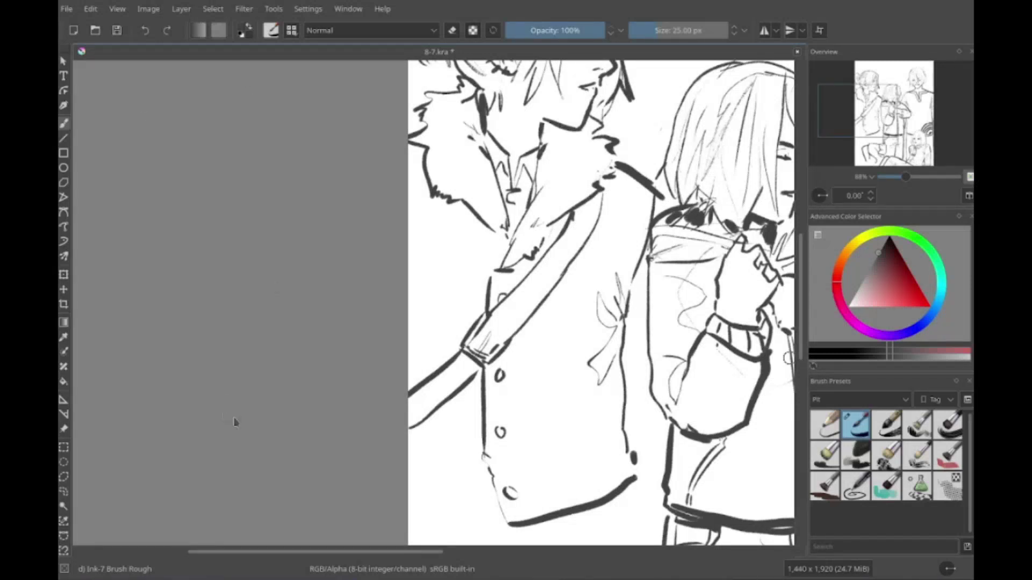
Step: Add pockets to both sides of the coat's lower front and fold lines at the edge of the sleeve
{"action": "mouse_move", "coordinate": [402, 470]}
{"action": "left_mouse_down"}
{"action": "mouse_move", "coordinate": [436, 487]}
{"action": "mouse_move", "coordinate": [350, 487]}
{"action": "mouse_move", "coordinate": [425, 486]}
{"action": "mouse_move", "coordinate": [446, 468]}
{"action": "mouse_move", "coordinate": [408, 537]}
{"action": "mouse_move", "coordinate": [424, 377]}
{"action": "mouse_move", "coordinate": [408, 484]}
{"action": "left_mouse_up"}
{"action": "left_click_drag", "start_coordinate": [531, 309], "coordinate": [526, 383]}
{"action": "left_click_drag", "start_coordinate": [533, 307], "coordinate": [608, 319]}
{"action": "mouse_move", "coordinate": [609, 320]}
{"action": "left_mouse_down"}
{"action": "mouse_move", "coordinate": [589, 370]}
{"action": "mouse_move", "coordinate": [606, 379]}
{"action": "left_mouse_up"}
{"action": "left_click_drag", "start_coordinate": [532, 312], "coordinate": [588, 345]}
{"action": "left_click_drag", "start_coordinate": [487, 331], "coordinate": [492, 411]}
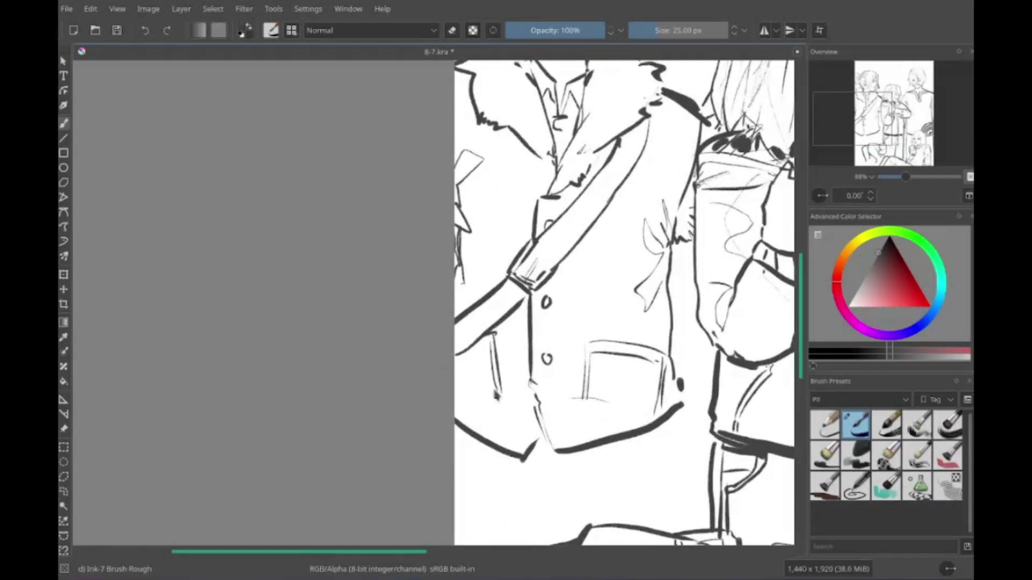
Step: Erase the coat's lower hem and replace it with a slanted belt line carrying a buckle block and a hanging shape
{"action": "left_click_drag", "start_coordinate": [559, 414], "coordinate": [664, 452]}
{"action": "mouse_move", "coordinate": [588, 345]}
{"action": "left_mouse_down"}
{"action": "mouse_move", "coordinate": [604, 362]}
{"action": "mouse_move", "coordinate": [559, 312]}
{"action": "left_mouse_up"}
{"action": "key", "text": "e"}
{"action": "mouse_move", "coordinate": [661, 339]}
{"action": "left_mouse_down"}
{"action": "mouse_move", "coordinate": [637, 386]}
{"action": "mouse_move", "coordinate": [487, 403]}
{"action": "mouse_move", "coordinate": [524, 376]}
{"action": "mouse_move", "coordinate": [574, 402]}
{"action": "mouse_move", "coordinate": [520, 414]}
{"action": "left_mouse_up"}
{"action": "key", "text": "e"}
{"action": "left_click_drag", "start_coordinate": [625, 388], "coordinate": [637, 458]}
{"action": "left_click_drag", "start_coordinate": [587, 449], "coordinate": [624, 440]}
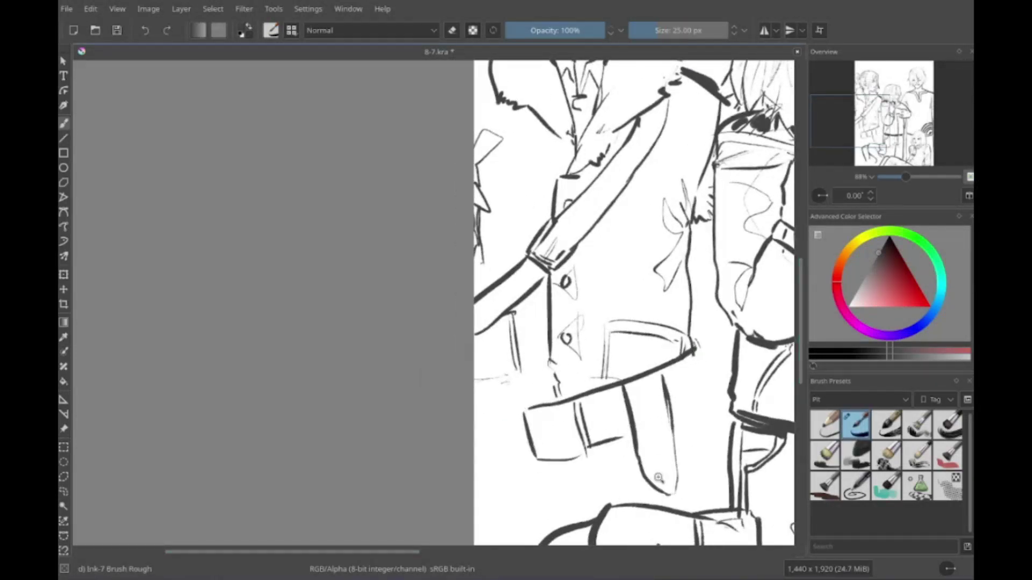
Step: Shape the hanging form on the belt into a pouch with a flap and clasp
{"action": "left_click_drag", "start_coordinate": [630, 387], "coordinate": [673, 407]}
{"action": "mouse_move", "coordinate": [640, 465]}
{"action": "left_mouse_down"}
{"action": "mouse_move", "coordinate": [680, 410]}
{"action": "mouse_move", "coordinate": [670, 415]}
{"action": "left_mouse_up"}
{"action": "left_click_drag", "start_coordinate": [697, 354], "coordinate": [701, 406]}
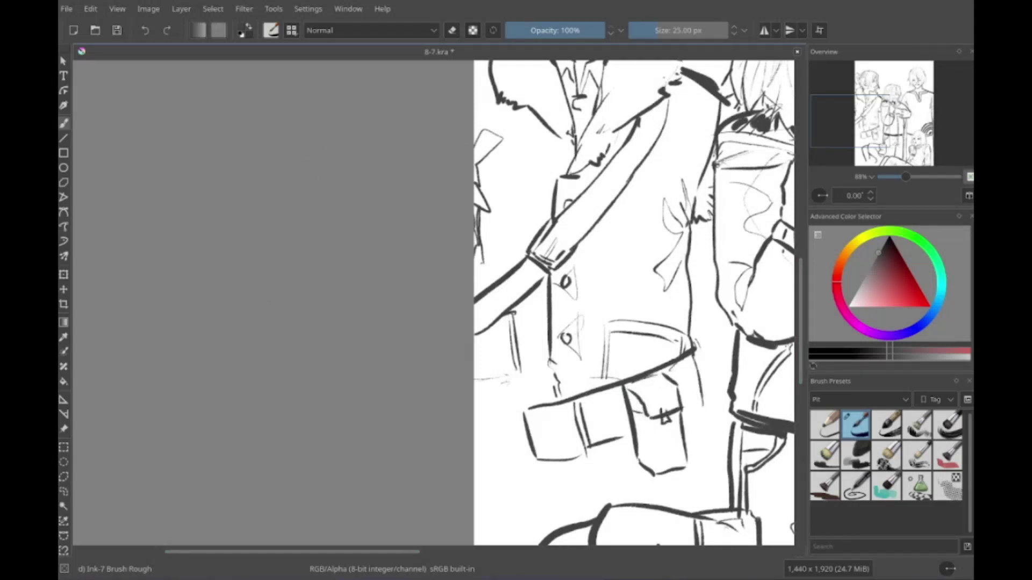
{"action": "left_click_drag", "start_coordinate": [592, 301], "coordinate": [449, 287]}
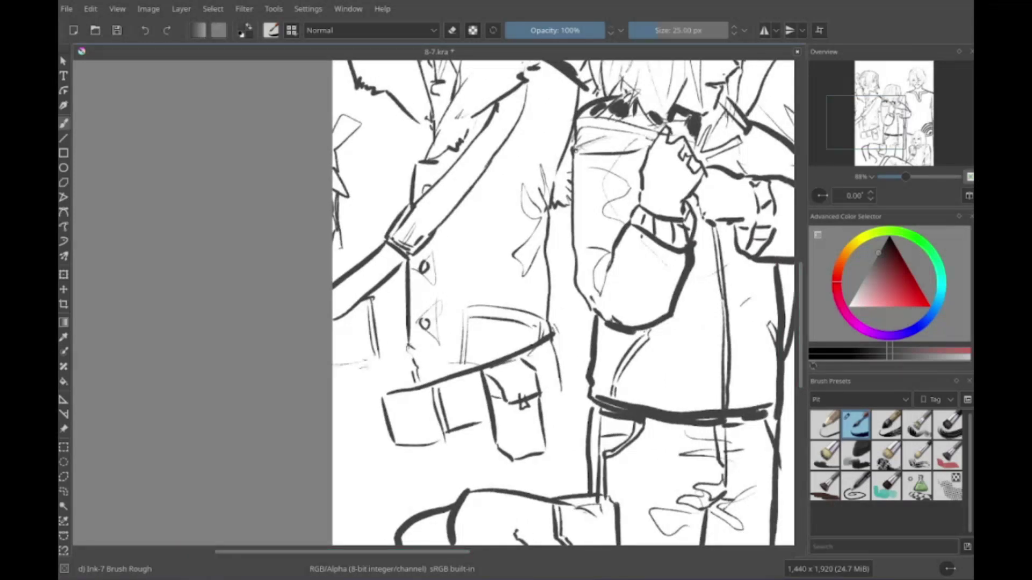
{"action": "left_click_drag", "start_coordinate": [344, 401], "coordinate": [437, 405]}
{"action": "left_click_drag", "start_coordinate": [472, 420], "coordinate": [501, 425]}
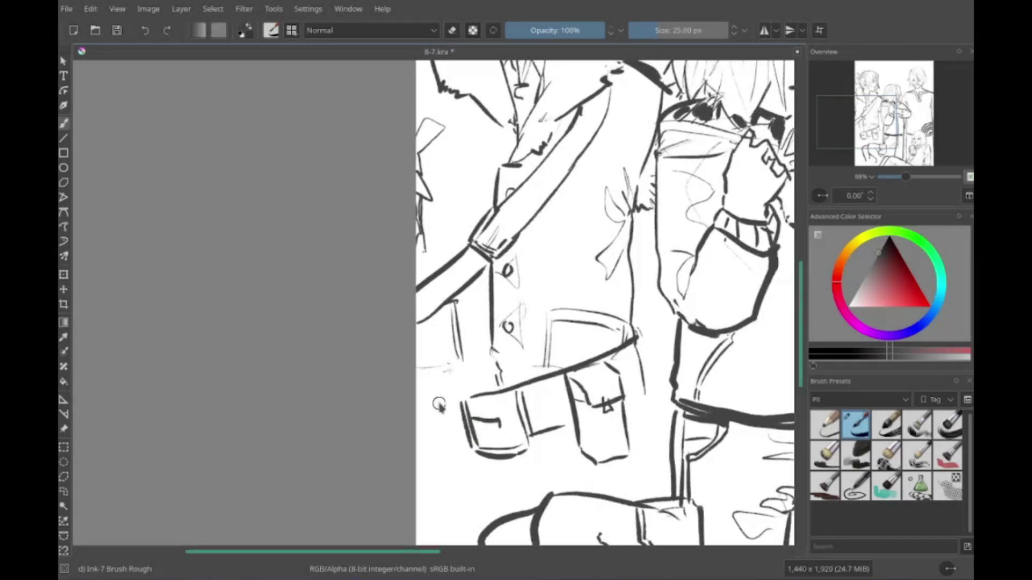
{"action": "key", "text": "ctrl+z"}
{"action": "key", "text": "ctrl+z"}
{"action": "key", "text": "ctrl+z"}
Step: Draw a large rounded belt buckle with a spiral engraving in place of the rectangular one
{"action": "left_click_drag", "start_coordinate": [439, 405], "coordinate": [479, 406]}
{"action": "mouse_move", "coordinate": [559, 387]}
{"action": "left_mouse_down"}
{"action": "mouse_move", "coordinate": [500, 451]}
{"action": "mouse_move", "coordinate": [535, 417]}
{"action": "left_mouse_up"}
{"action": "left_click_drag", "start_coordinate": [535, 417], "coordinate": [546, 416]}
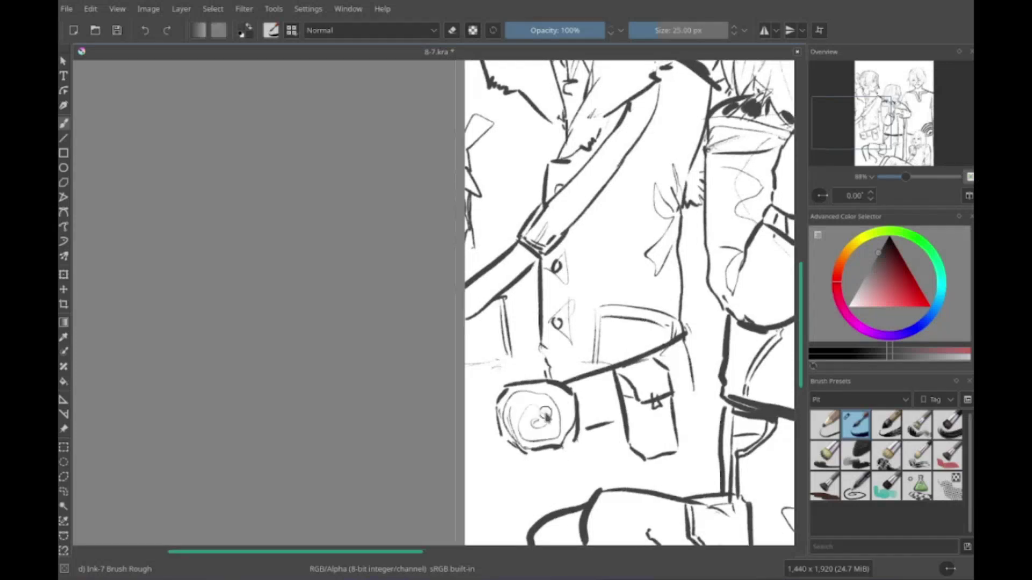
Step: Complete the belt with its lower edge, loops and end beyond the pouch, and extend it behind the buckle to the canvas edge
{"action": "left_click_drag", "start_coordinate": [581, 379], "coordinate": [596, 425]}
{"action": "left_click_drag", "start_coordinate": [672, 344], "coordinate": [688, 389]}
{"action": "left_click_drag", "start_coordinate": [640, 397], "coordinate": [656, 414]}
{"action": "left_click_drag", "start_coordinate": [619, 323], "coordinate": [682, 339]}
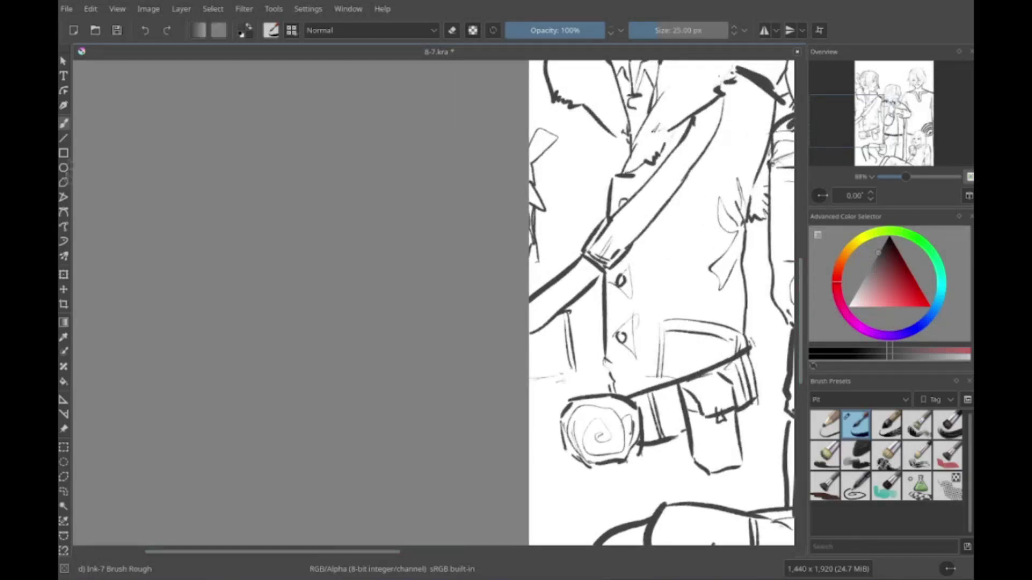
{"action": "scroll", "coordinate": [473, 419], "scroll_direction": "right", "scroll_amount": 3}
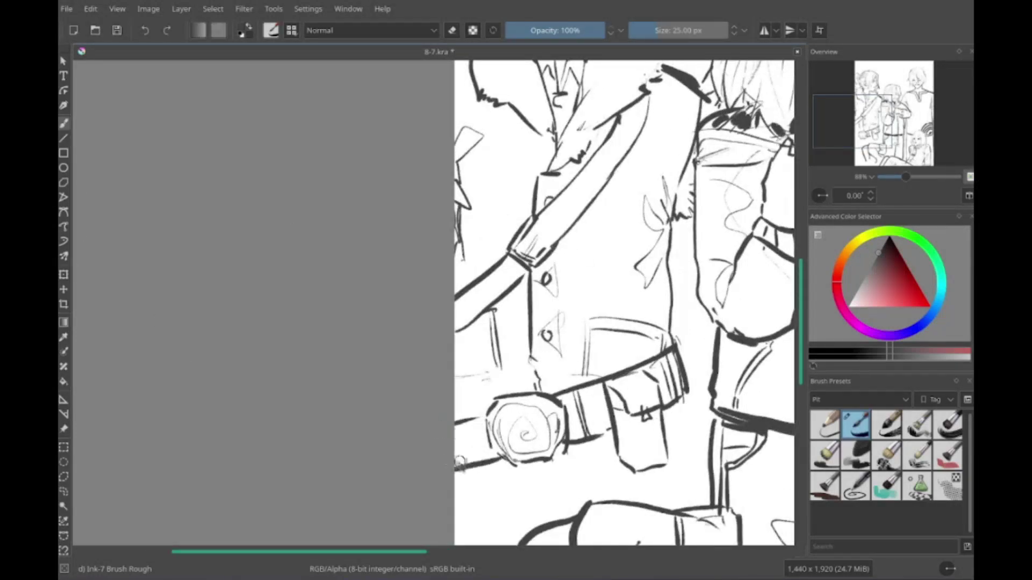
{"action": "scroll", "coordinate": [465, 442], "scroll_direction": "down", "scroll_amount": 3}
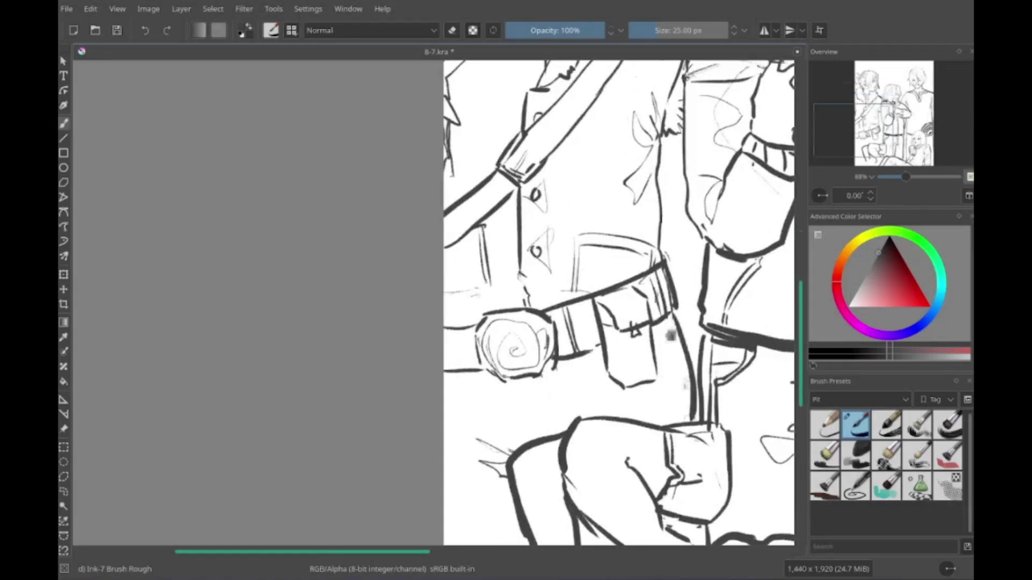
Step: Add a ribbon bow at the collar, the hip and side lines, and pointed coat tails below the belt
{"action": "scroll", "coordinate": [466, 442], "scroll_direction": "up", "scroll_amount": 6}
{"action": "scroll", "coordinate": [577, 465], "scroll_direction": "down", "scroll_amount": 7}
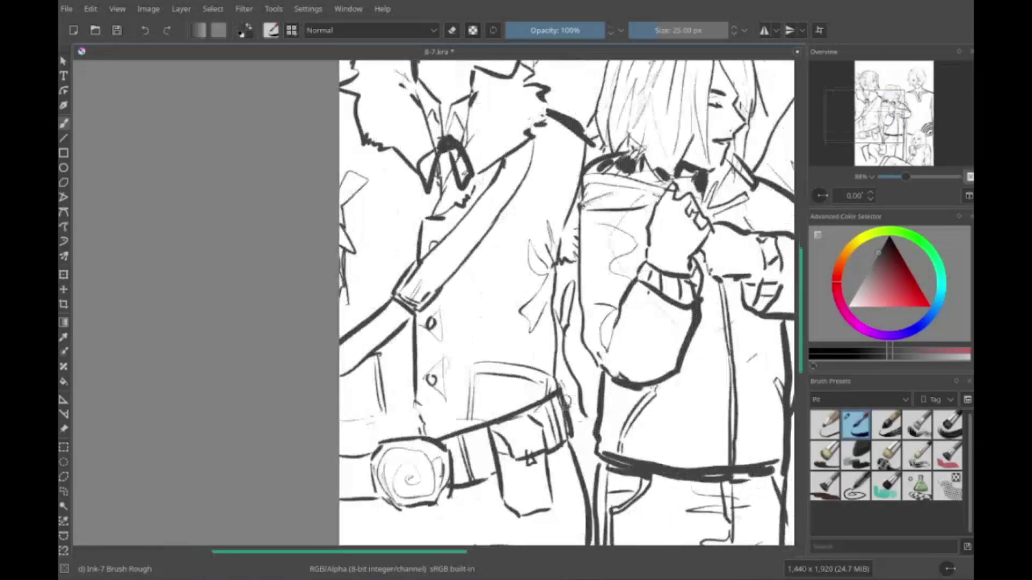
{"action": "scroll", "coordinate": [577, 465], "scroll_direction": "up", "scroll_amount": 3}
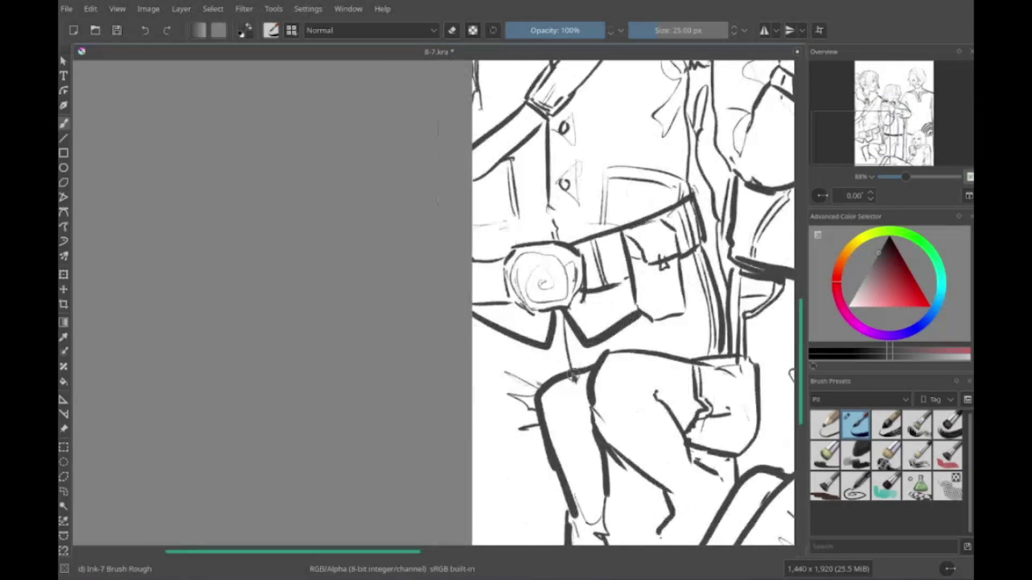
{"action": "scroll", "coordinate": [576, 465], "scroll_direction": "down", "scroll_amount": 3}
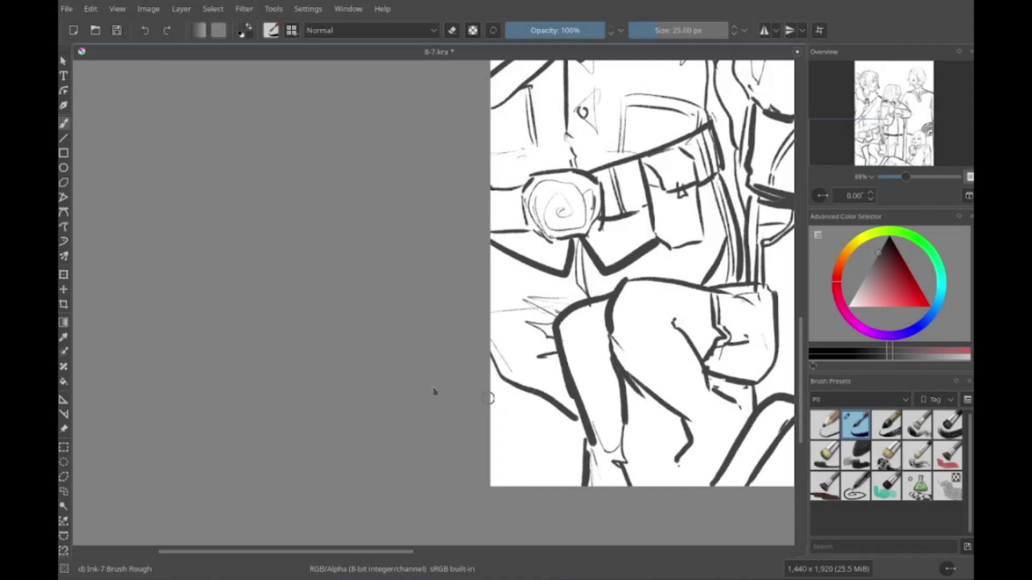
Step: Finish the small lines on the coat figure's lower body and check the whole group of figures
{"action": "left_click_drag", "start_coordinate": [767, 241], "coordinate": [774, 252]}
{"action": "right_click", "coordinate": [532, 299]}
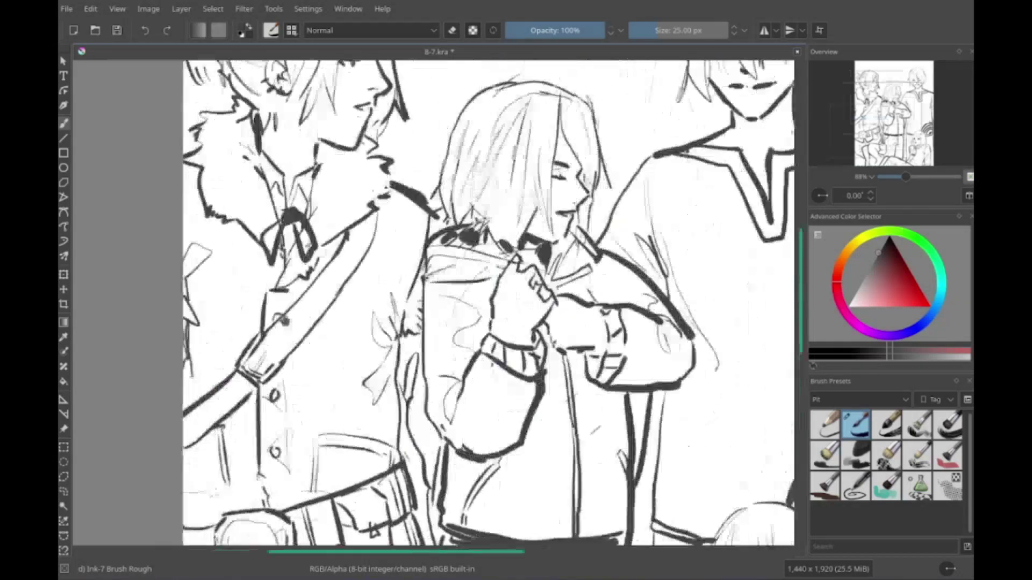
{"action": "key", "text": "minus"}
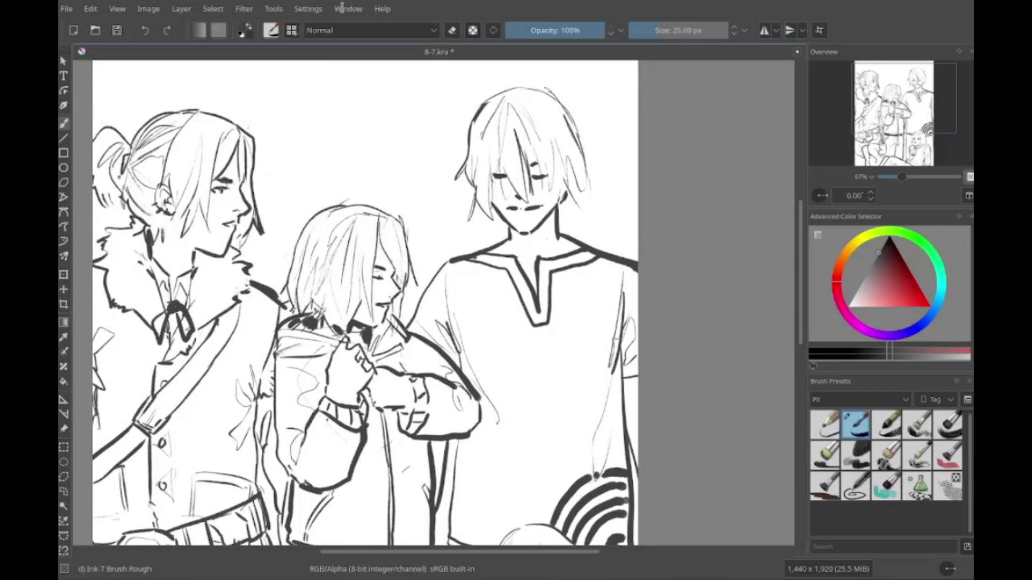
{"action": "left_click", "coordinate": [358, 13]}
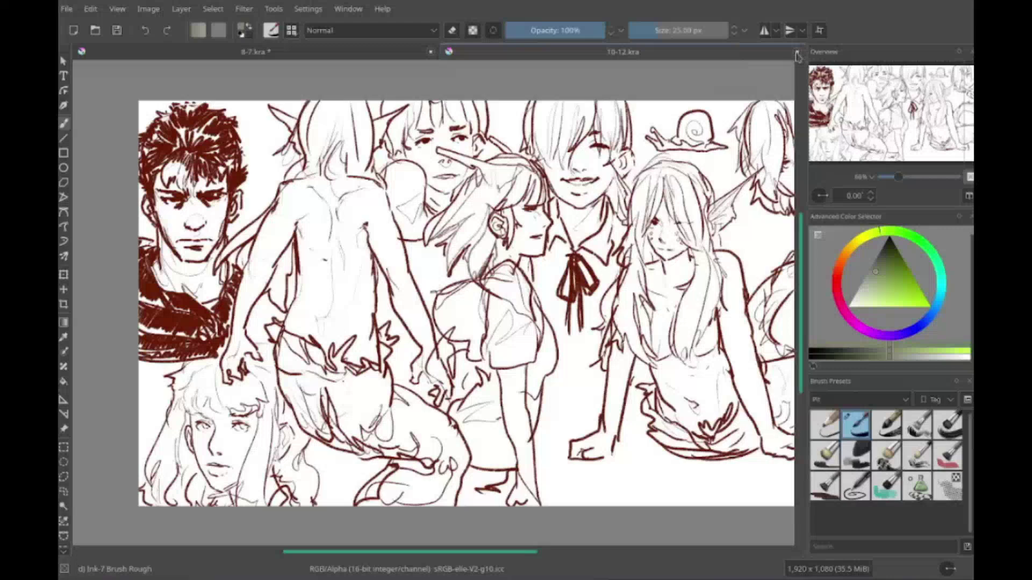
Step: Close 10-12.kra and review the older artwork, including 6-28.kra, 6-13.kra, 4-21.kra and 4-7.kra
{"action": "left_click", "coordinate": [798, 52]}
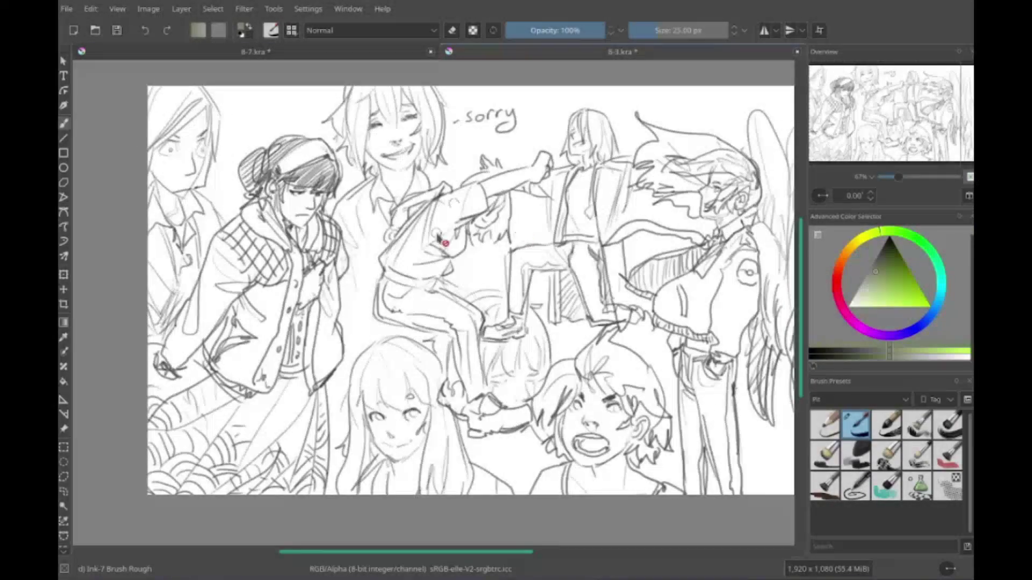
{"action": "left_click_drag", "start_coordinate": [439, 239], "coordinate": [353, 225]}
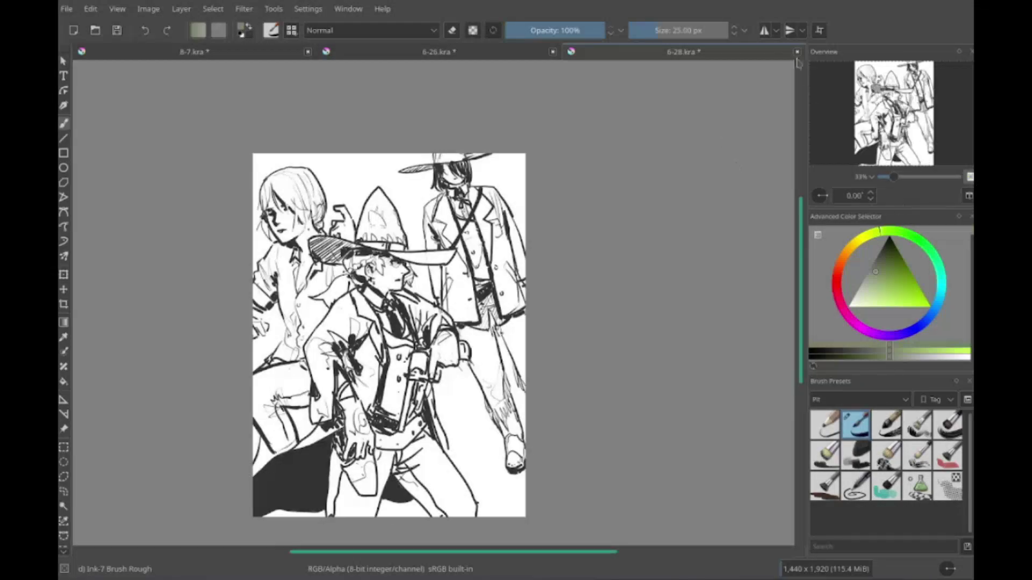
{"action": "left_click", "coordinate": [797, 52]}
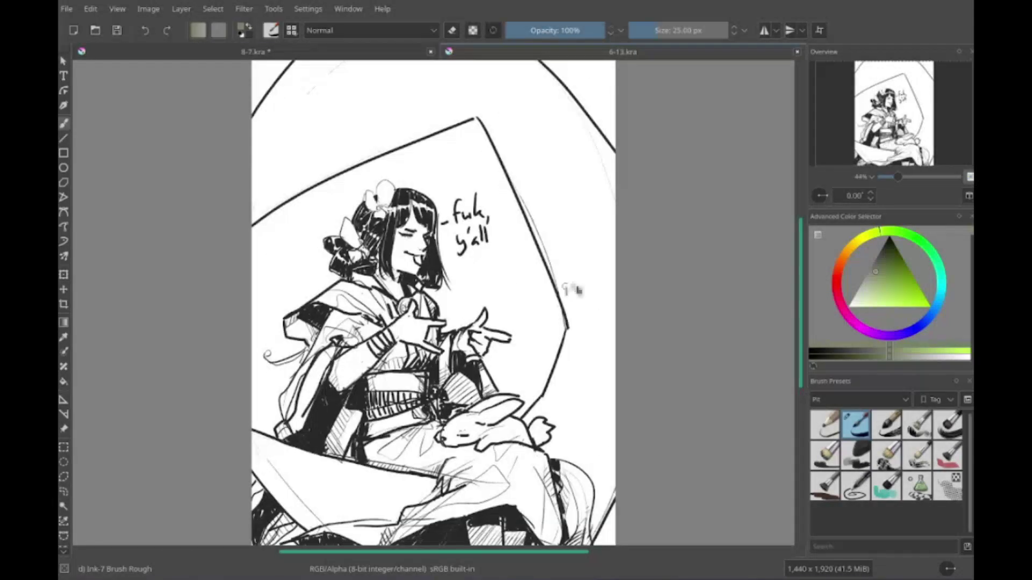
{"action": "mouse_move", "coordinate": [364, 551]}
{"action": "left_mouse_down"}
{"action": "mouse_move", "coordinate": [384, 550]}
{"action": "mouse_move", "coordinate": [364, 551]}
{"action": "left_mouse_up"}
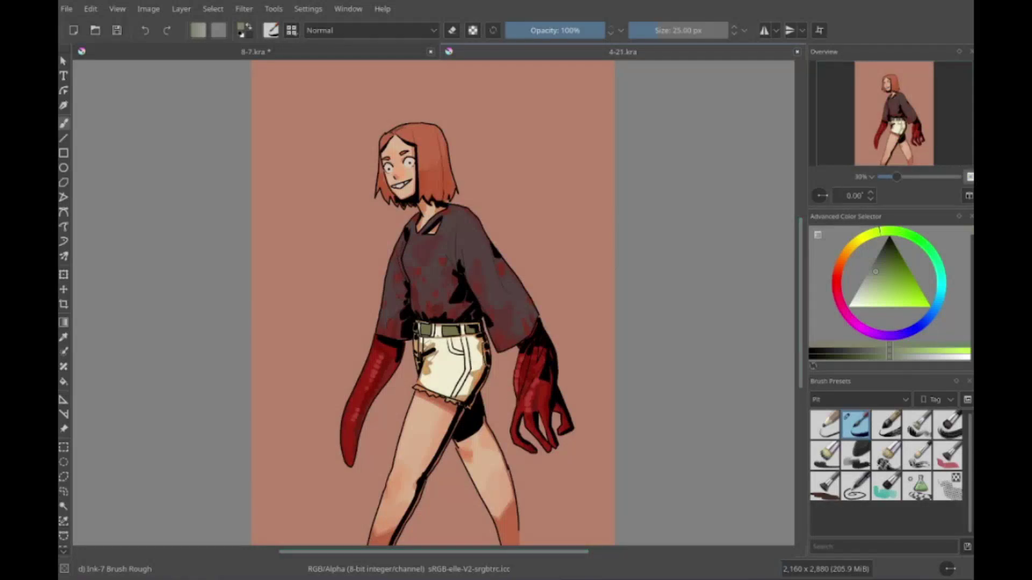
{"action": "left_click_drag", "start_coordinate": [430, 269], "coordinate": [453, 278]}
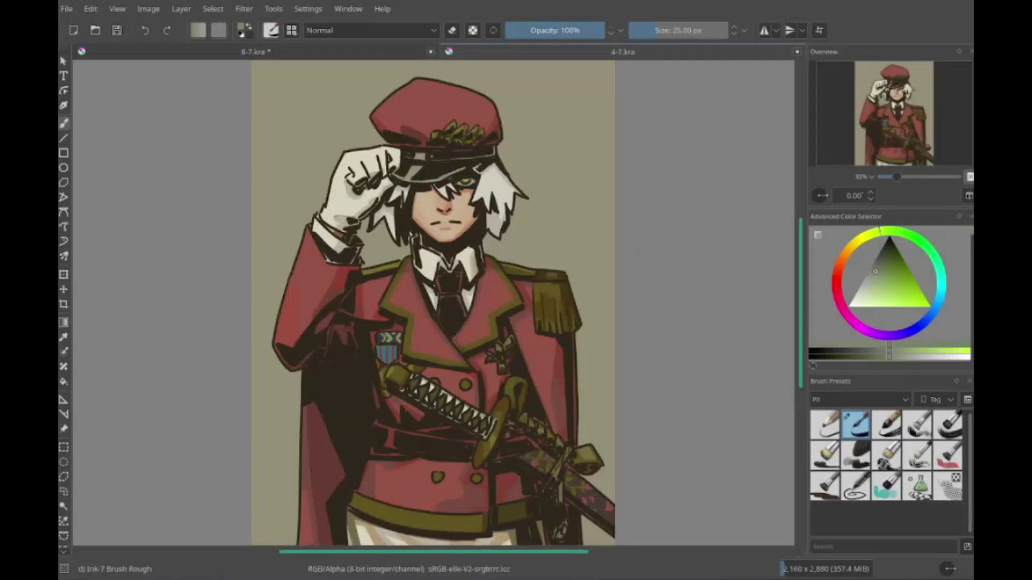
{"action": "scroll", "coordinate": [317, 311], "scroll_direction": "down", "scroll_amount": 1}
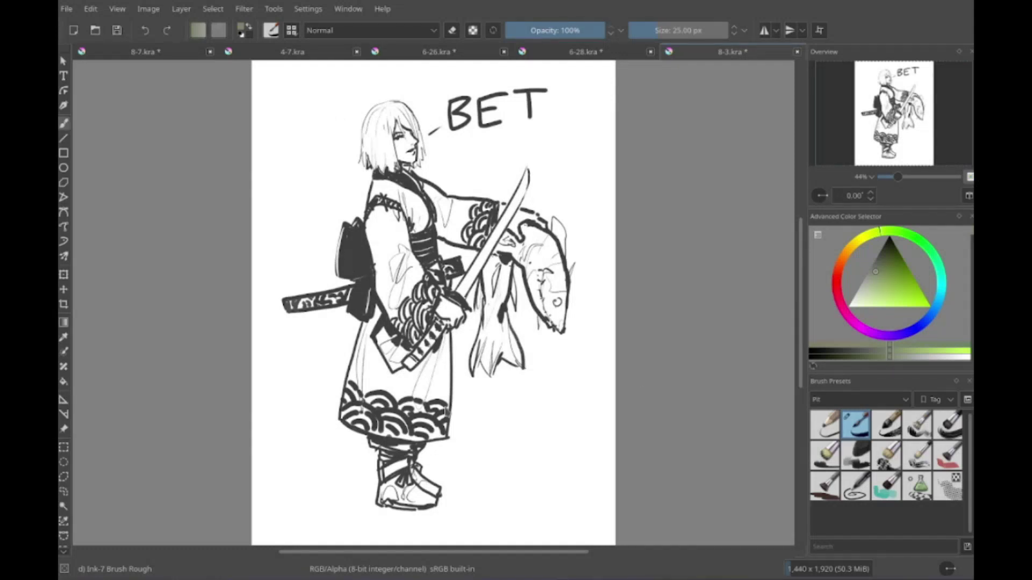
Step: Look back and forth through the drawings in 8-3.kra and 6-28.kra, and return to 4-7.kra
{"action": "key", "text": "ctrl+shift+Tab"}
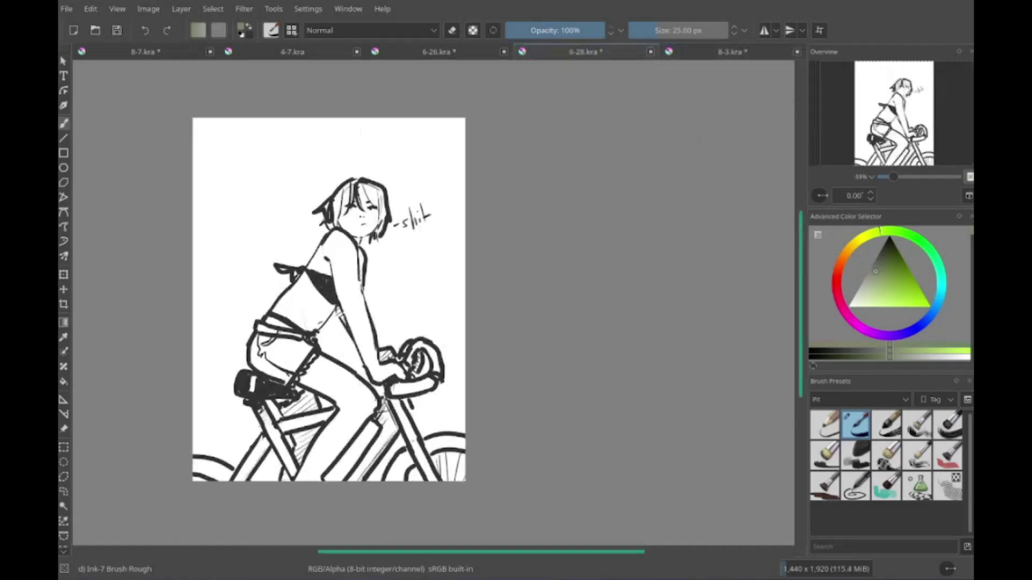
{"action": "key", "text": "ctrl+shift+Tab"}
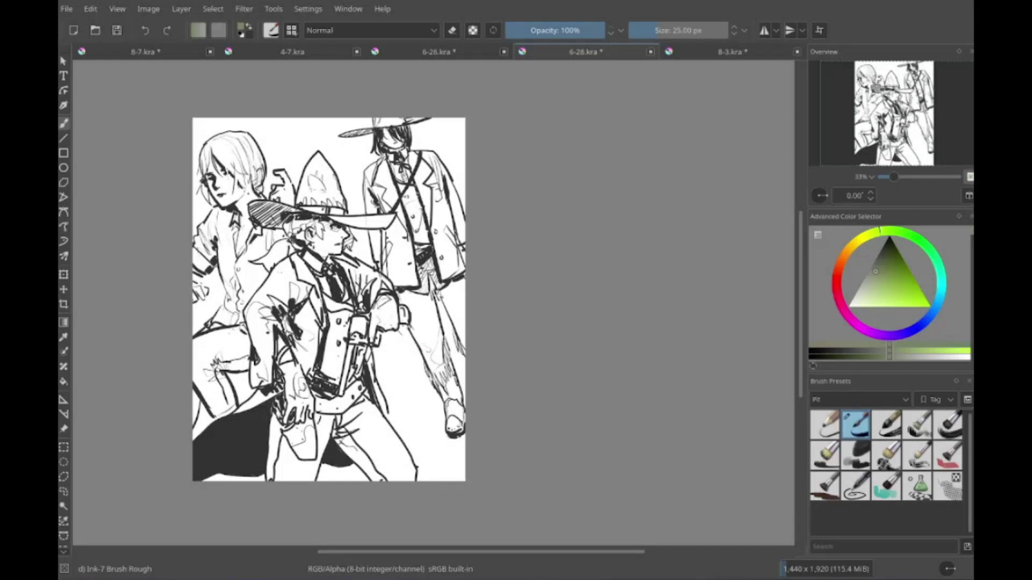
{"action": "key", "text": "ctrl+Tab"}
{"action": "key", "text": "ctrl+Tab"}
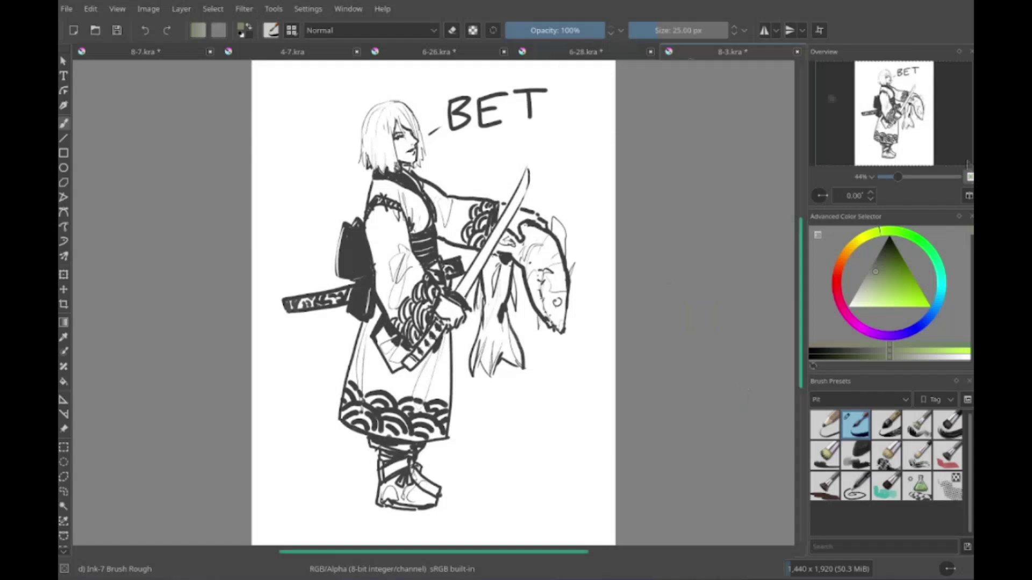
{"action": "key", "text": "ctrl+shift+Tab"}
{"action": "key", "text": "ctrl+Tab"}
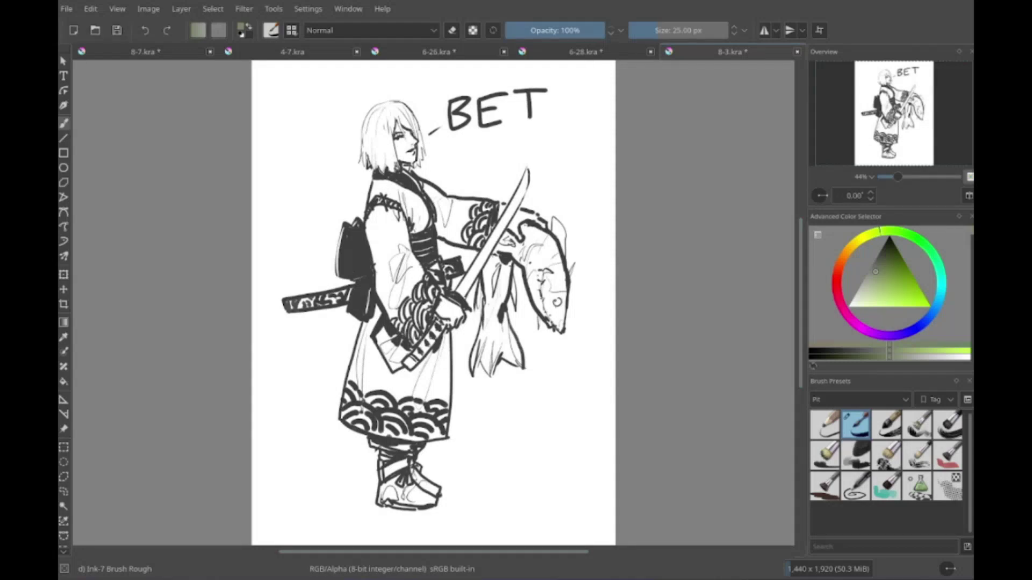
{"action": "key", "text": "ctrl+shift+Tab"}
{"action": "key", "text": "ctrl+shift+Tab"}
{"action": "key", "text": "ctrl+shift+Tab"}
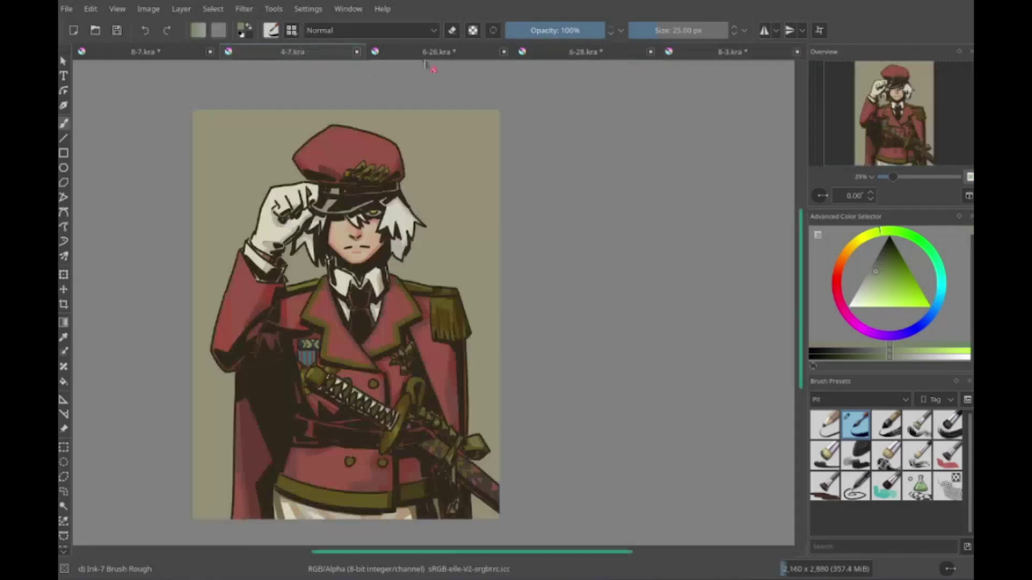
Step: Close 4-7.kra and bring up the wide-brimmed hat portrait in 6-28.kra
{"action": "key", "text": "ctrl+w"}
{"action": "key", "text": "ctrl+Tab"}
{"action": "key", "text": "ctrl+shift+Tab"}
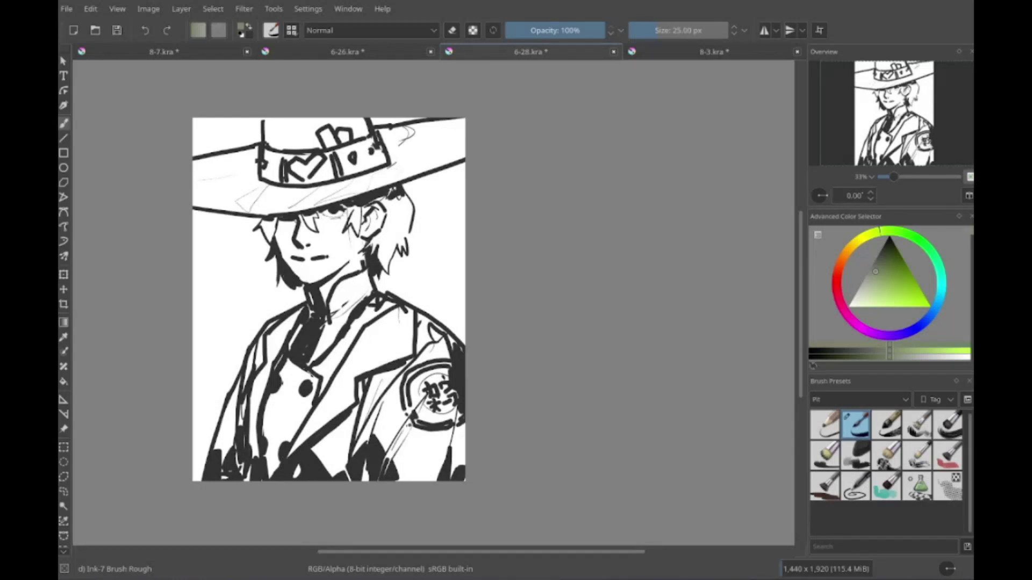
Step: Examine the portraits in 6-28.kra and the skeleton drawing in 6-26.kra, and switch to 8-3.kra
{"action": "left_click", "coordinate": [945, 546]}
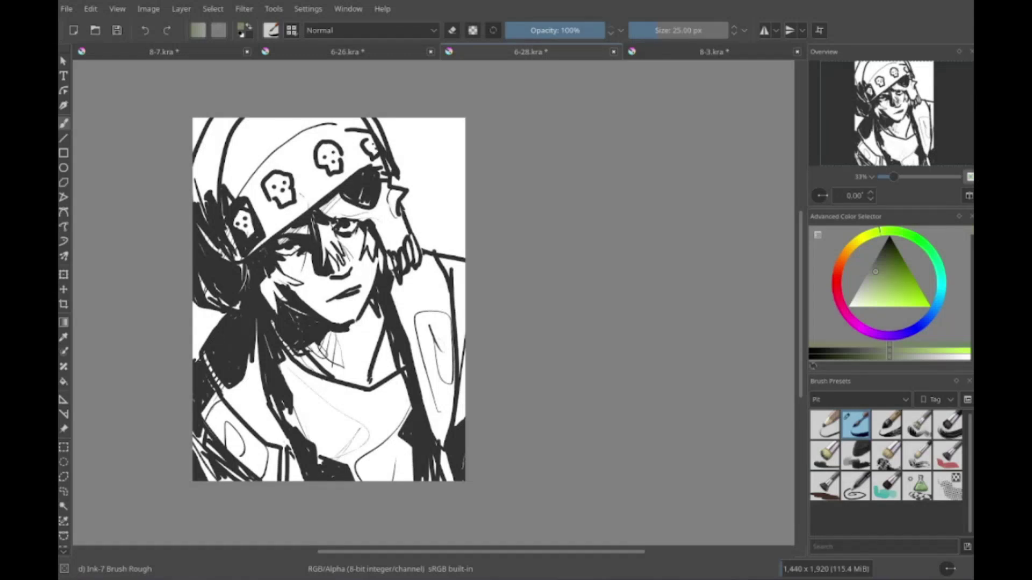
{"action": "key", "text": "ctrl+Tab"}
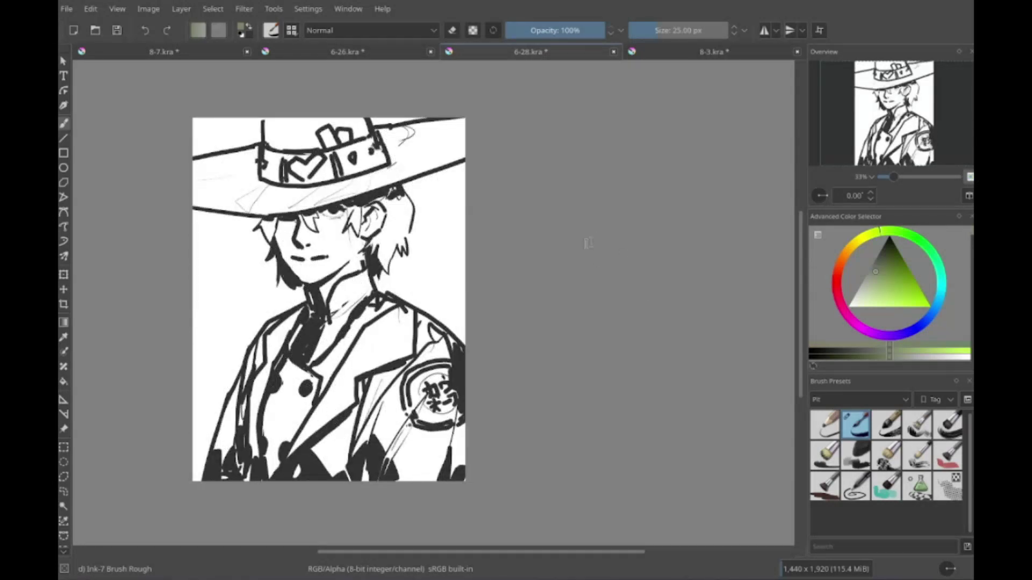
{"action": "key", "text": "ctrl+Tab"}
{"action": "key", "text": "ctrl+Tab"}
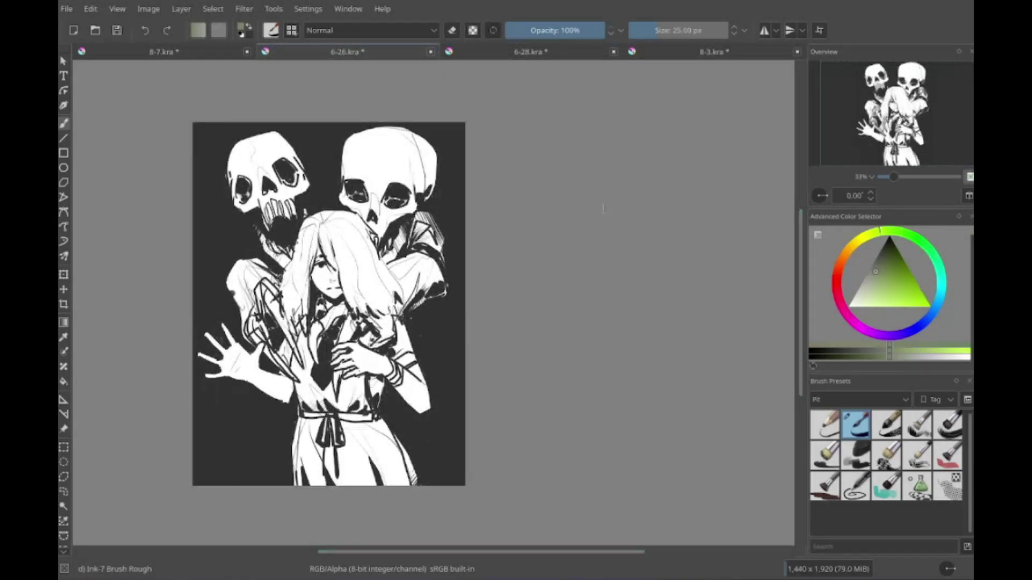
{"action": "left_click", "coordinate": [721, 52]}
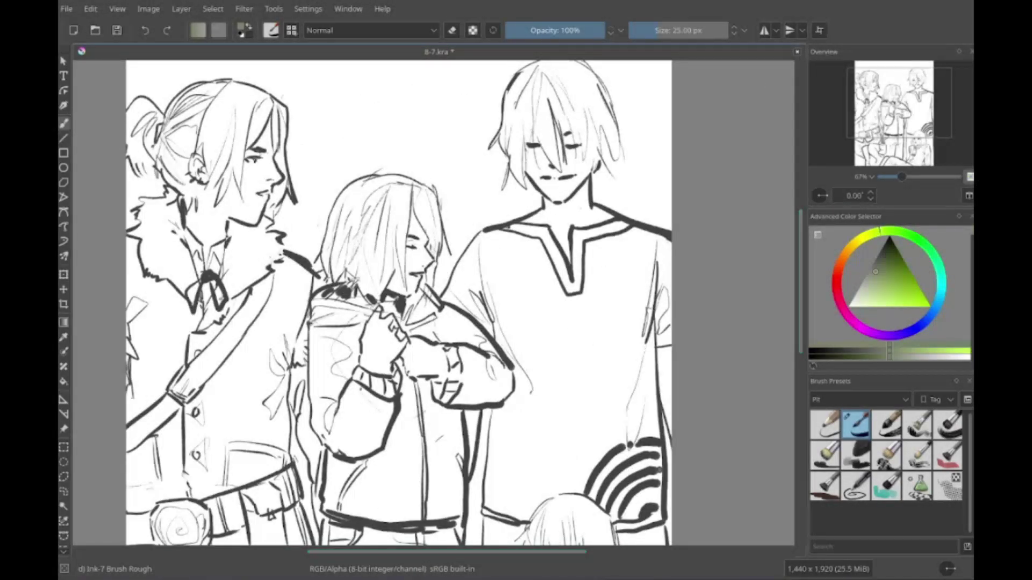
Step: Review the clothed figure group in 8-7.kra and the witch sketches in 6-18.kra
{"action": "scroll", "coordinate": [659, 293], "scroll_direction": "down", "scroll_amount": 1}
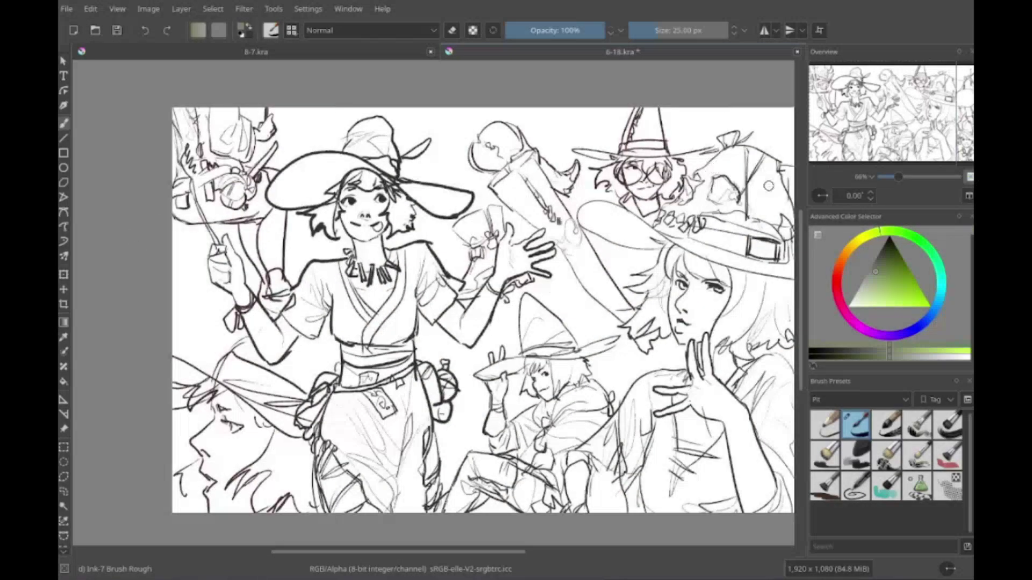
{"action": "left_click_drag", "start_coordinate": [545, 321], "coordinate": [559, 319]}
{"action": "key", "text": "ctrl+z"}
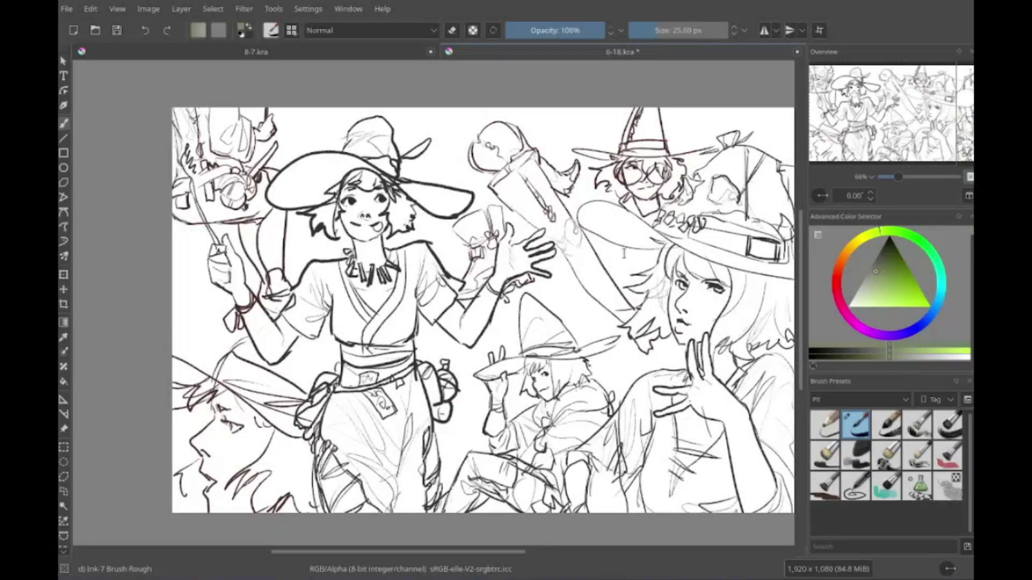